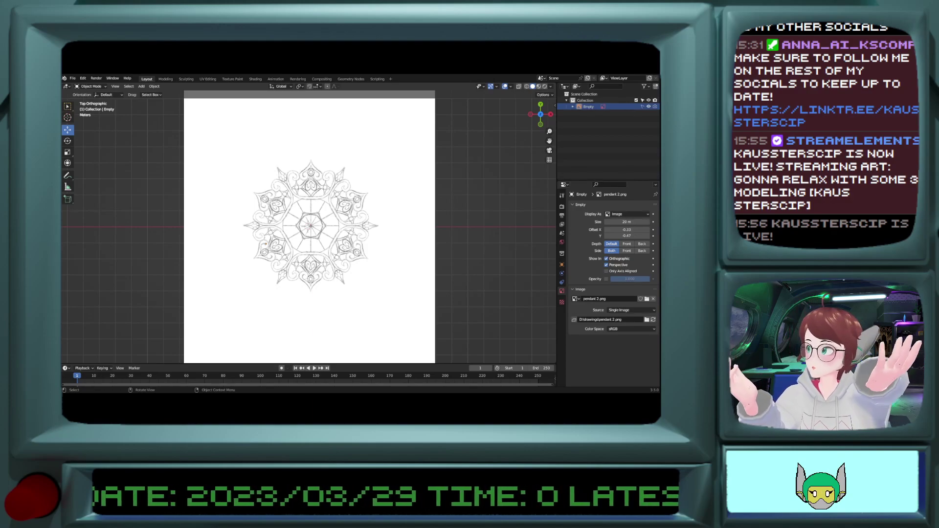
Step: Examine the whole pendant reference drawing from the top view
scroll(310, 226, up, 1)
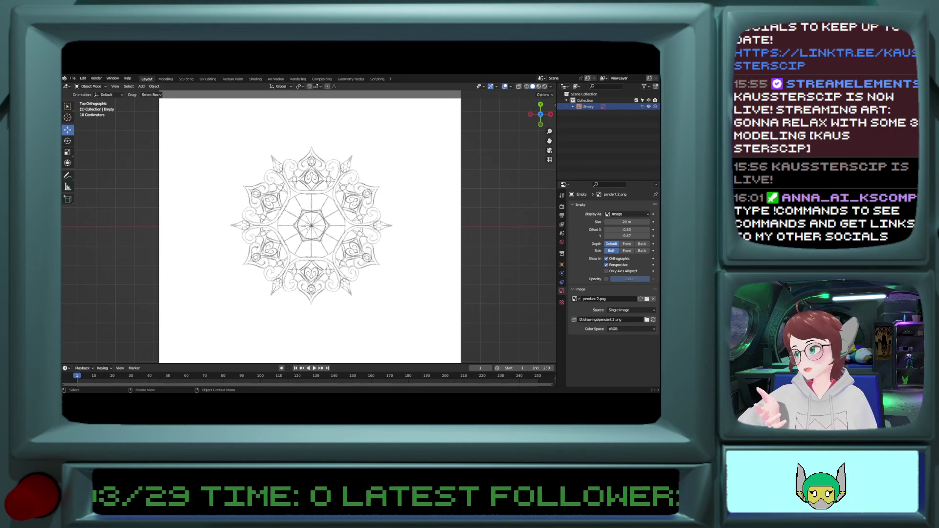
scroll(313, 225, up, 2)
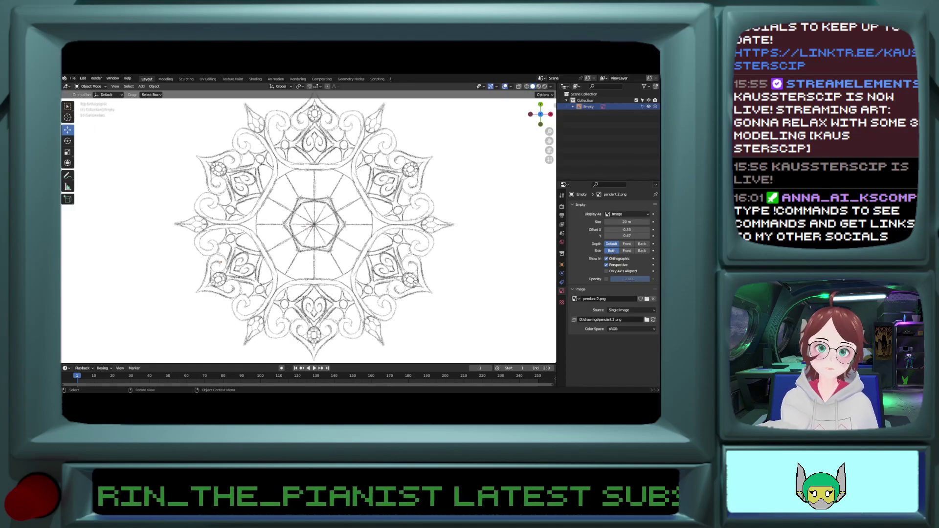
mouse_move(247, 188)
middle_down()
mouse_move(248, 205)
mouse_move(240, 196)
middle_up()
key(KP_7)
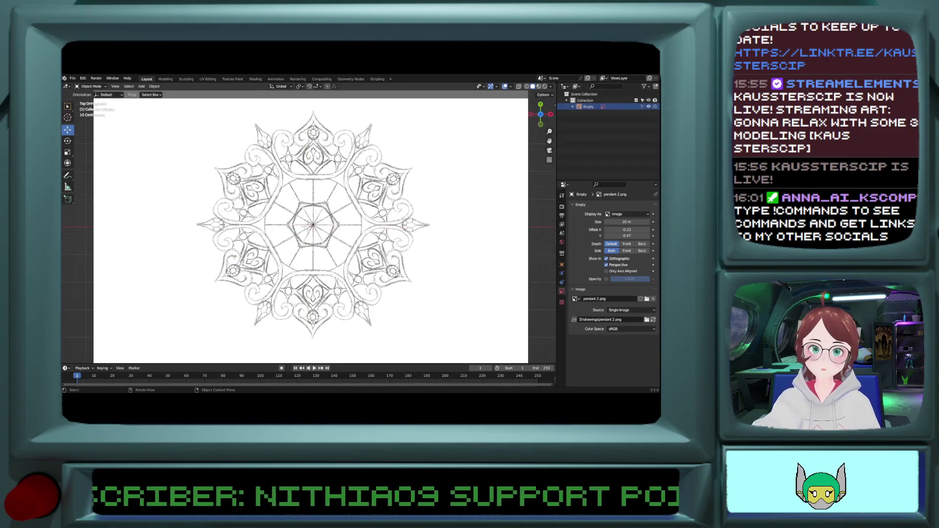
scroll(304, 159, down, 1)
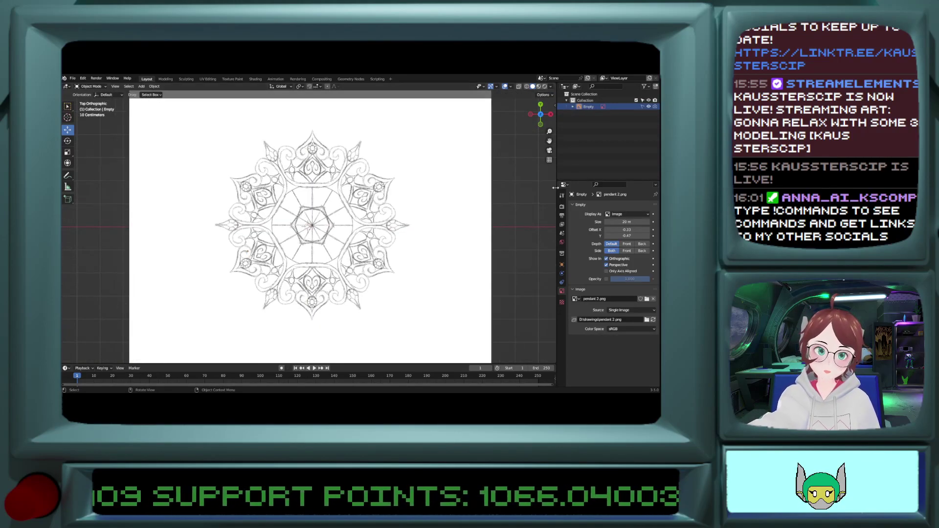
ctrl+scroll(492, 205, down, 2)
ctrl+scroll(492, 204, up, 2)
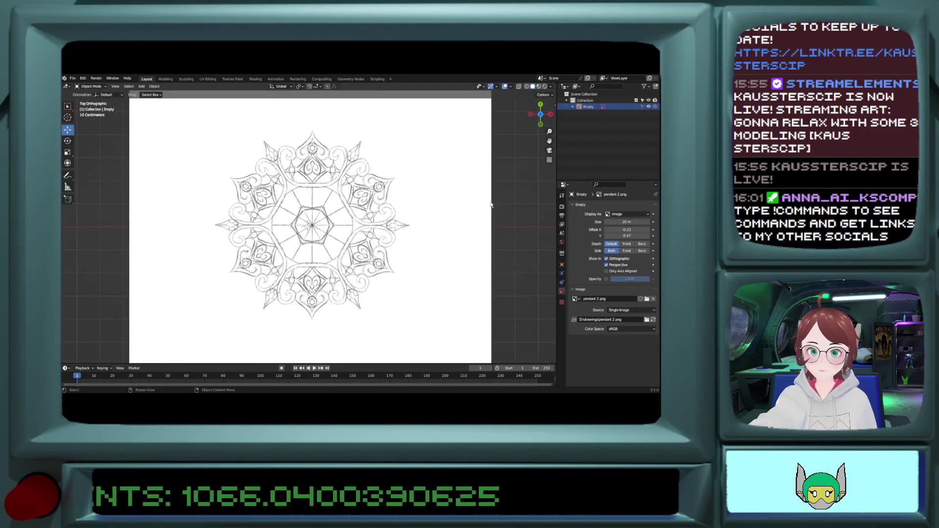
scroll(491, 204, up, 1)
scroll(490, 204, down, 2)
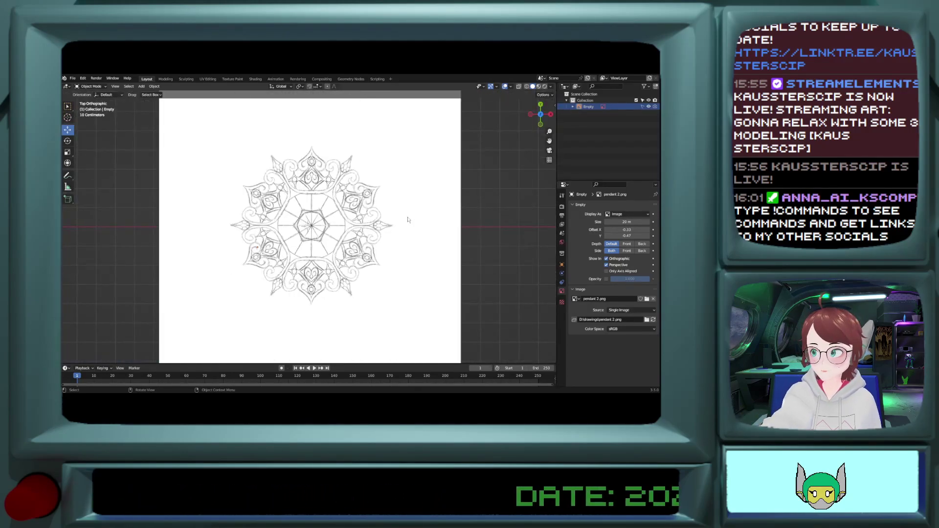
scroll(409, 220, up, 1)
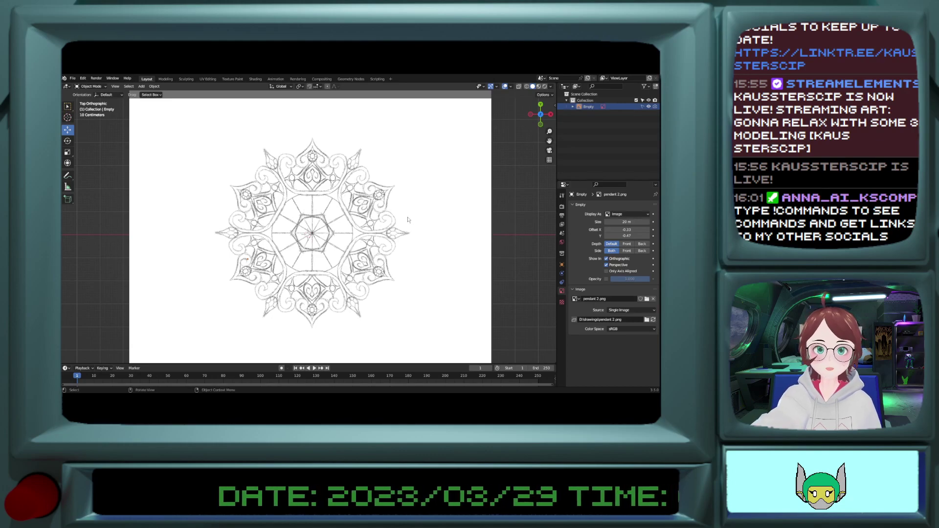
shift+scroll(408, 220, down, 1)
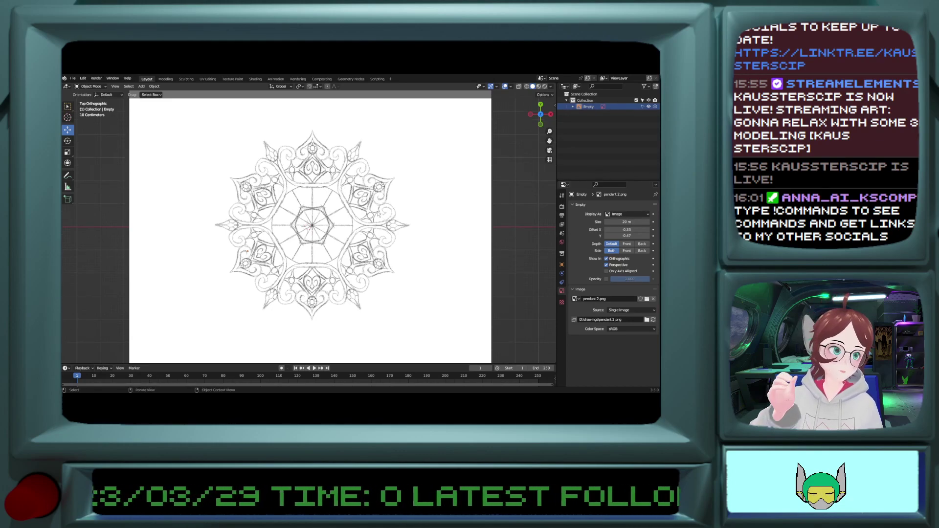
click(141, 86)
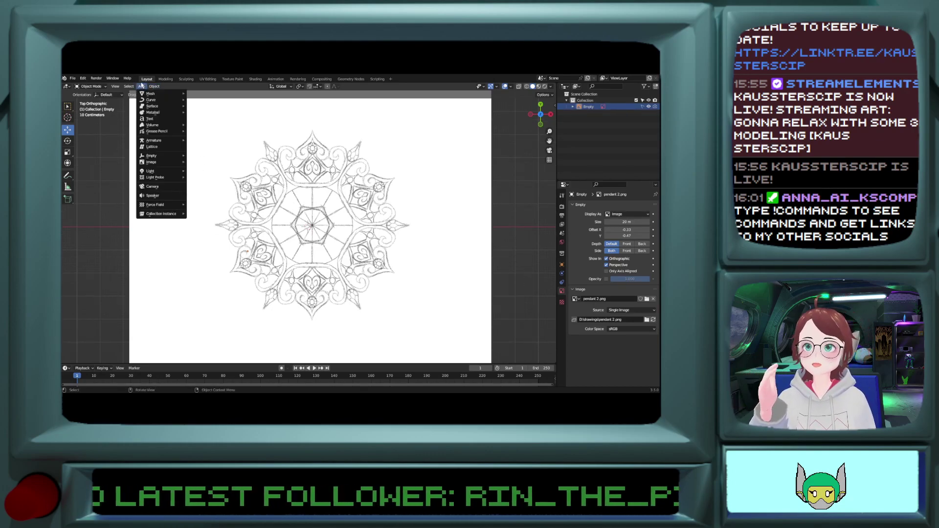
mouse_move(140, 96)
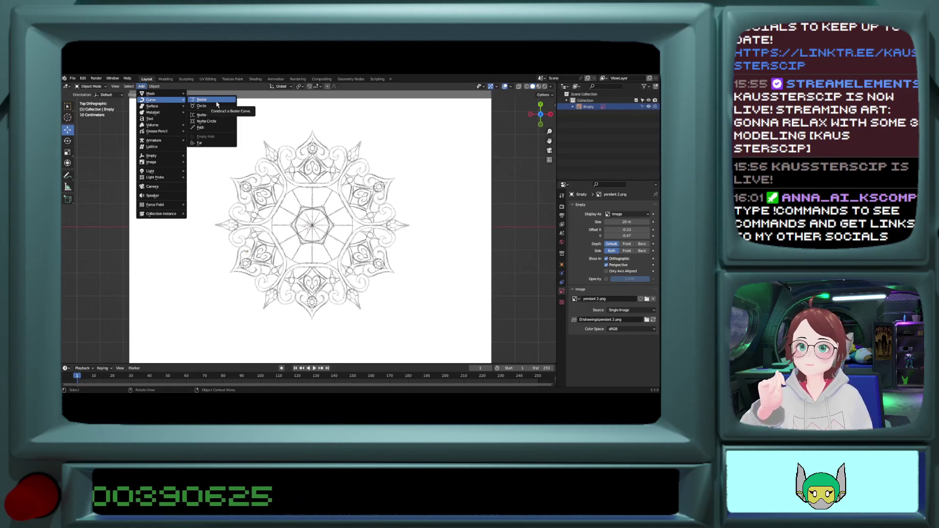
key(Escape)
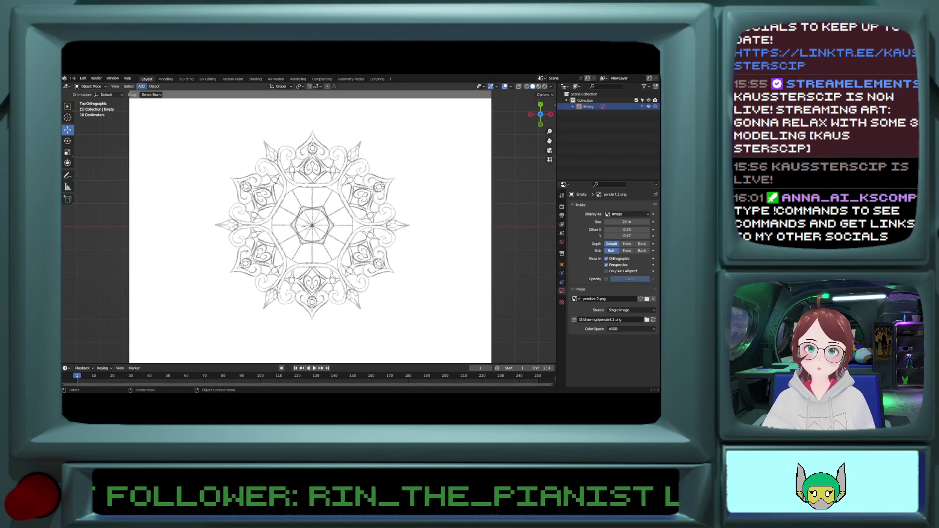
Step: Add a Bezier curve and move it onto the band beneath the pendant drawing's upper heart motif
mouse_move(142, 95)
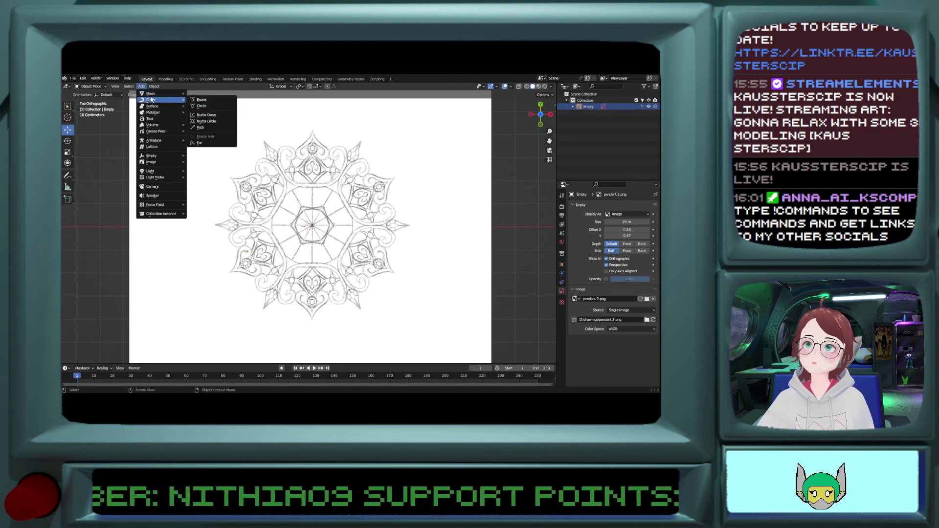
click(205, 101)
scroll(299, 214, up, 5)
drag(308, 226, 299, 128)
shift+middle_drag(300, 115, 294, 239)
scroll(293, 238, up, 2)
key(g)
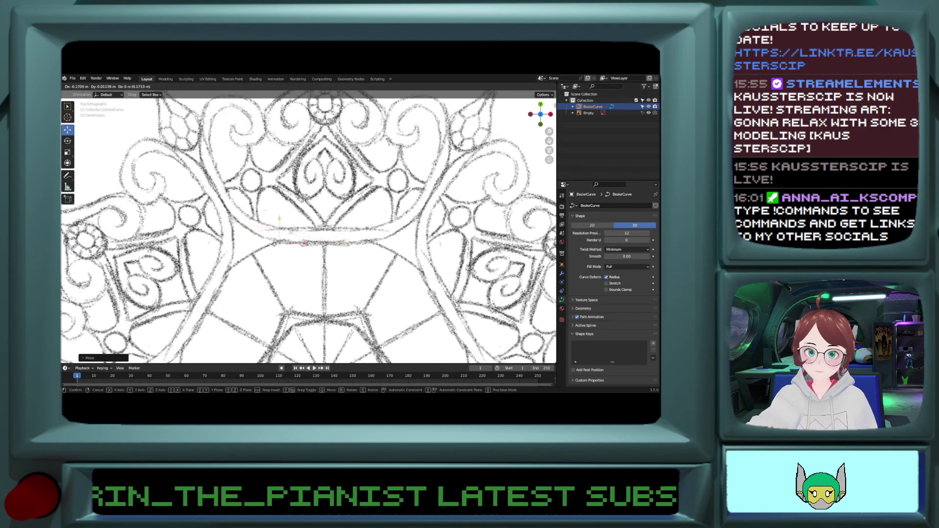
click(241, 237)
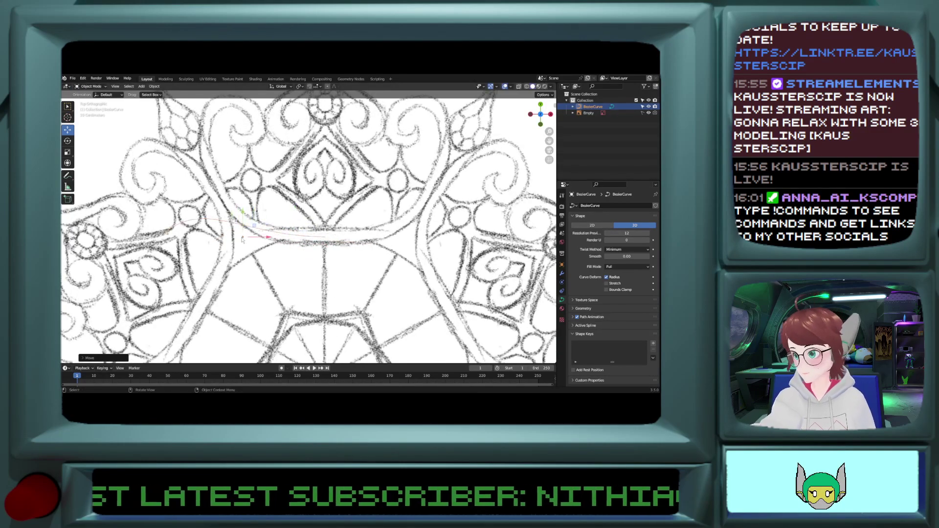
Step: Edit the curve's control points and move its left end point up onto the band left of the heart motif
key(Tab)
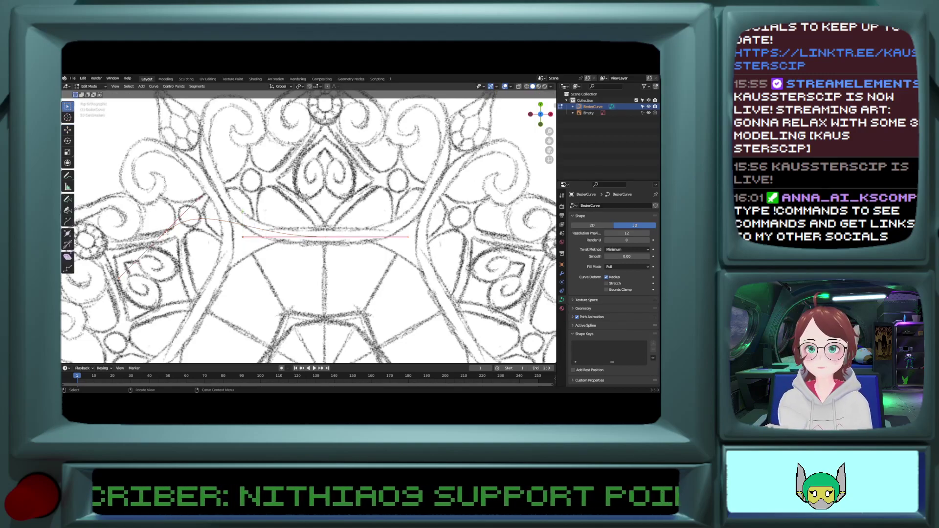
key(alt+a)
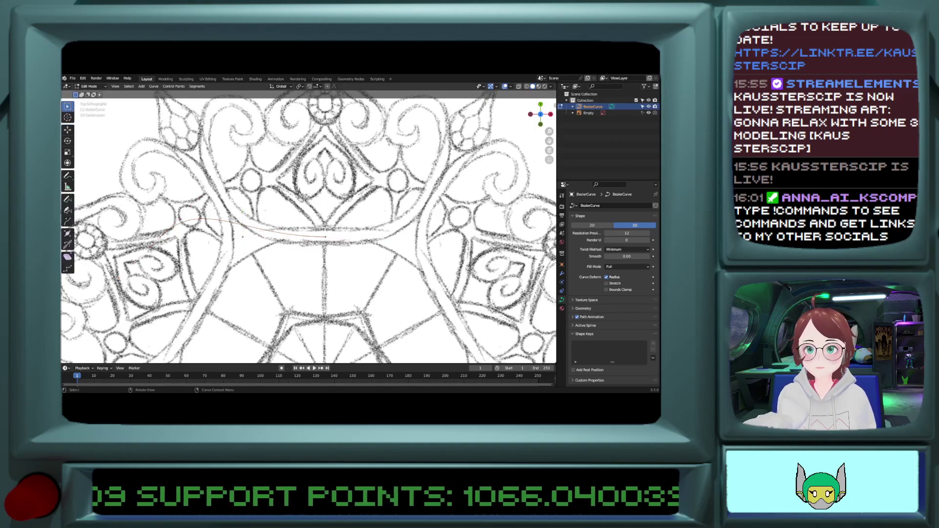
drag(160, 239, 147, 231)
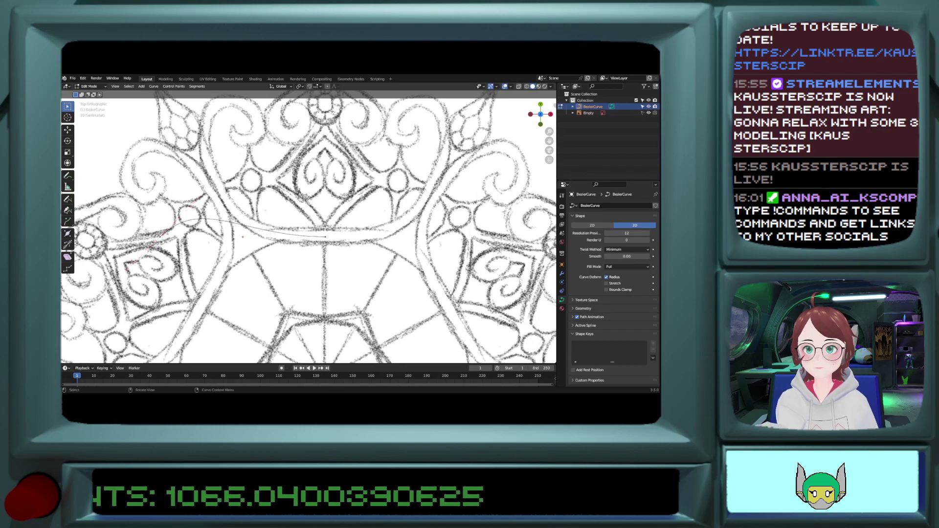
click(71, 133)
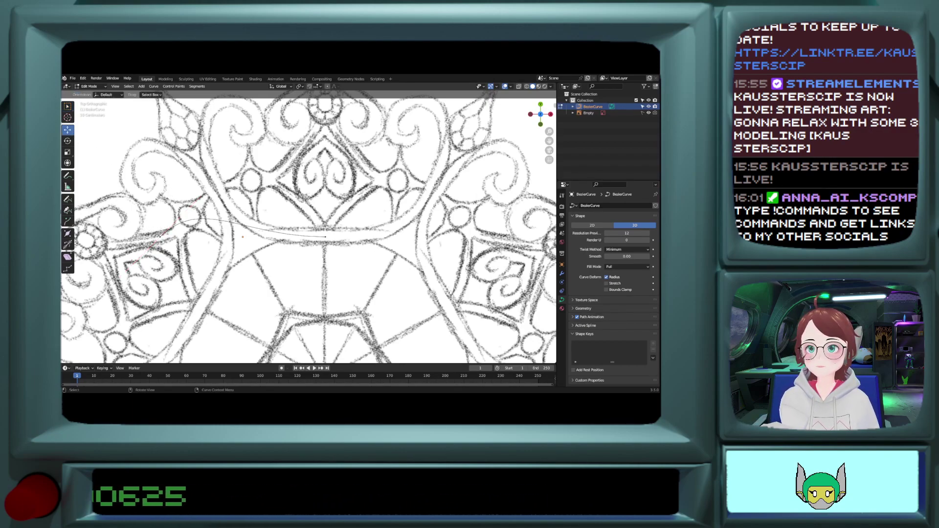
drag(160, 236, 189, 164)
drag(223, 130, 215, 174)
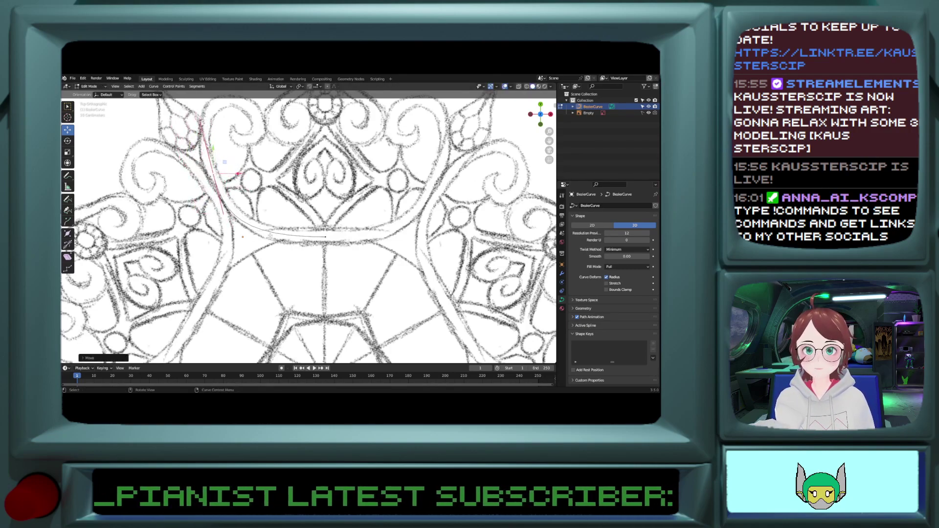
Step: Shift the curve's right end point slightly left along the horizontal band beneath the heart motif
click(325, 238)
key(g)
click(316, 237)
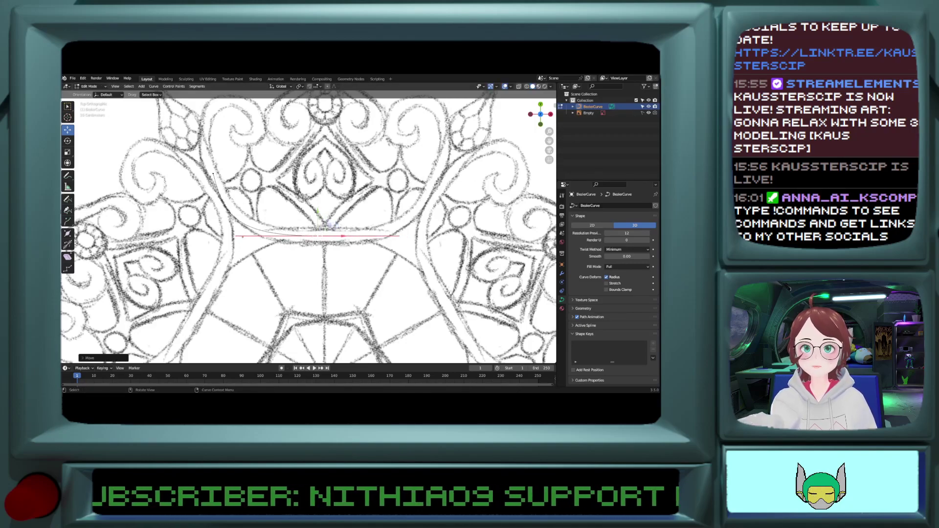
Step: Reposition the lower handle of the curve's left end point so the bend follows the drawn band
click(213, 175)
drag(224, 214, 229, 213)
click(211, 181)
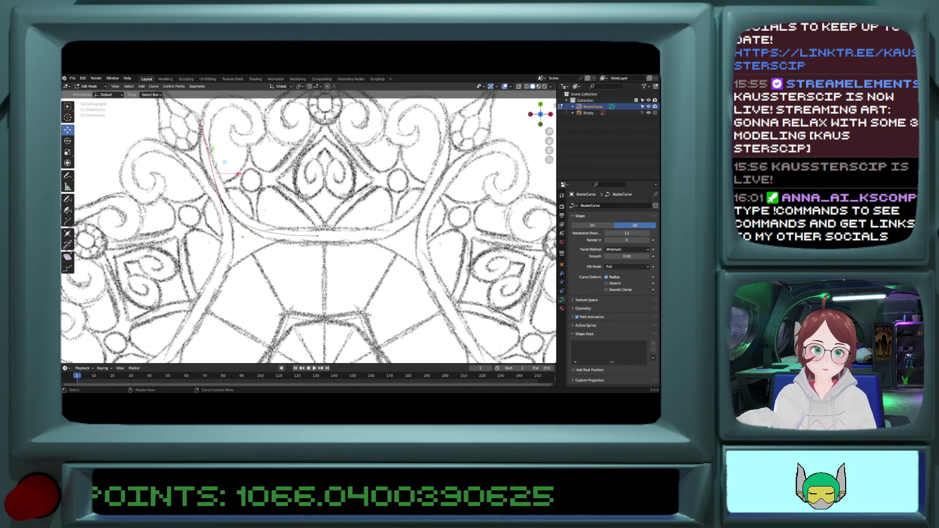
key(b)
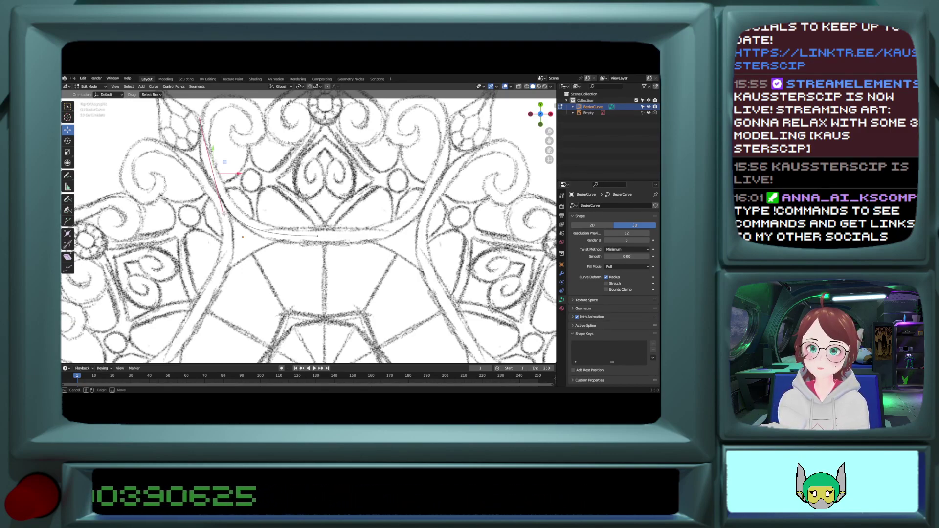
drag(227, 213, 224, 214)
shift+click(213, 174)
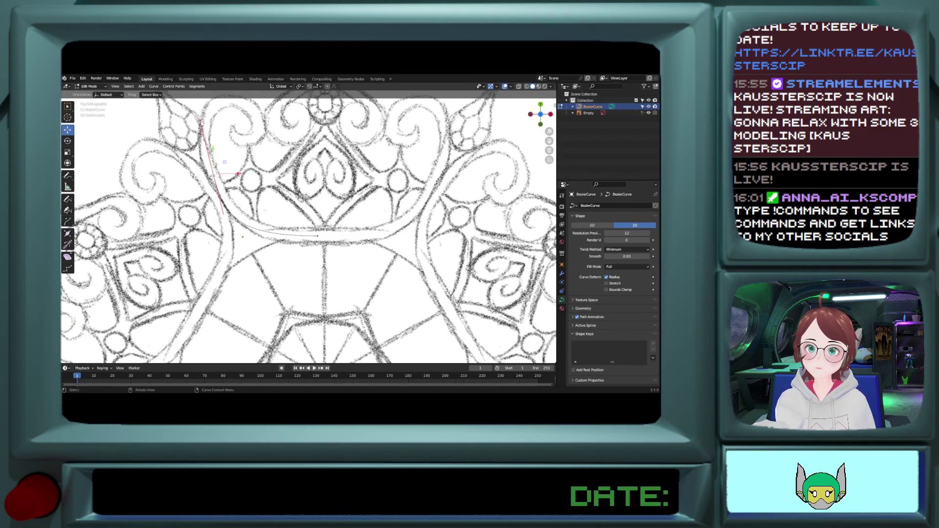
scroll(214, 174, up, 4)
shift+scroll(187, 220, up, 3)
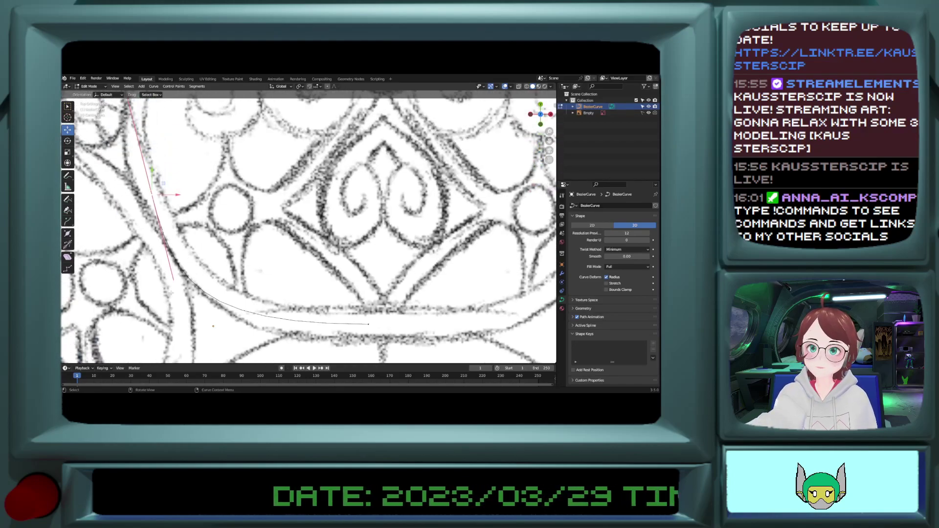
key(g)
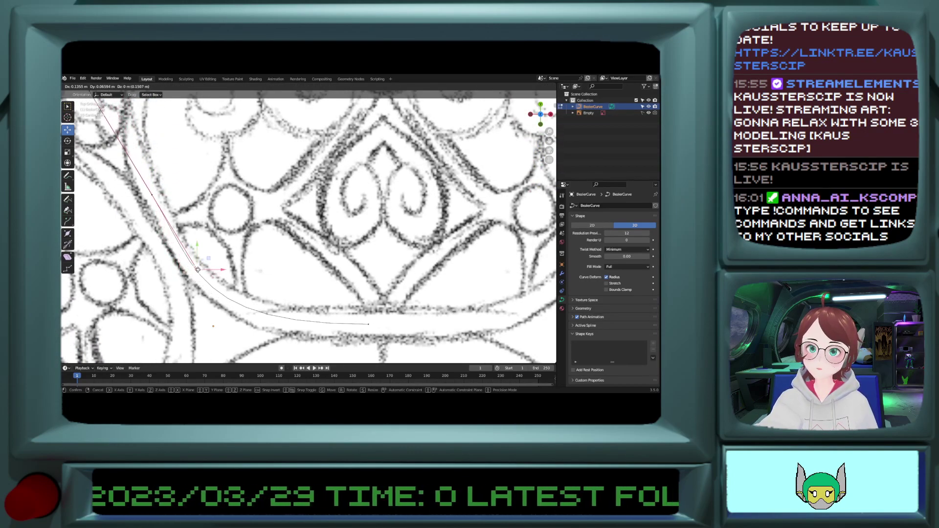
click(193, 268)
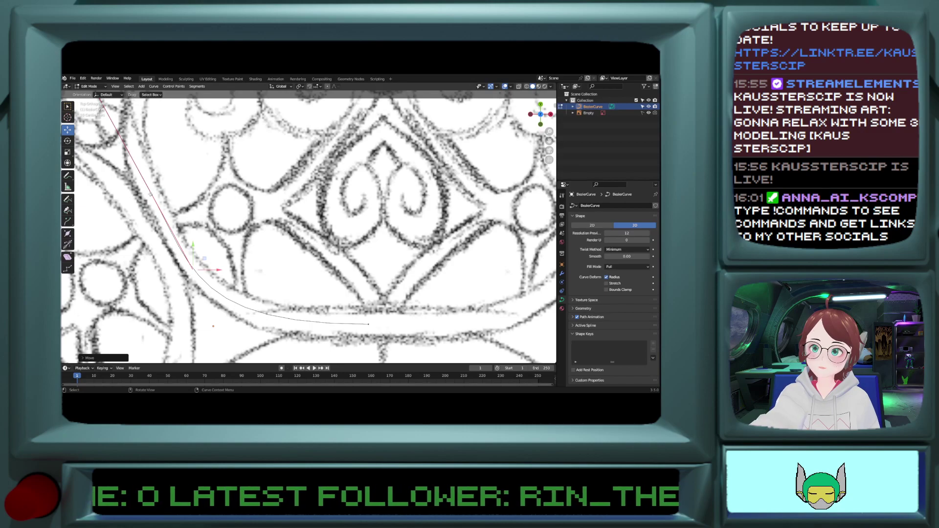
Step: Extend the curve from its left end up to a new control point at the scroll's upper-left bend
scroll(156, 197, up, 4)
scroll(156, 197, down, 4)
middle_drag(156, 197, 222, 198)
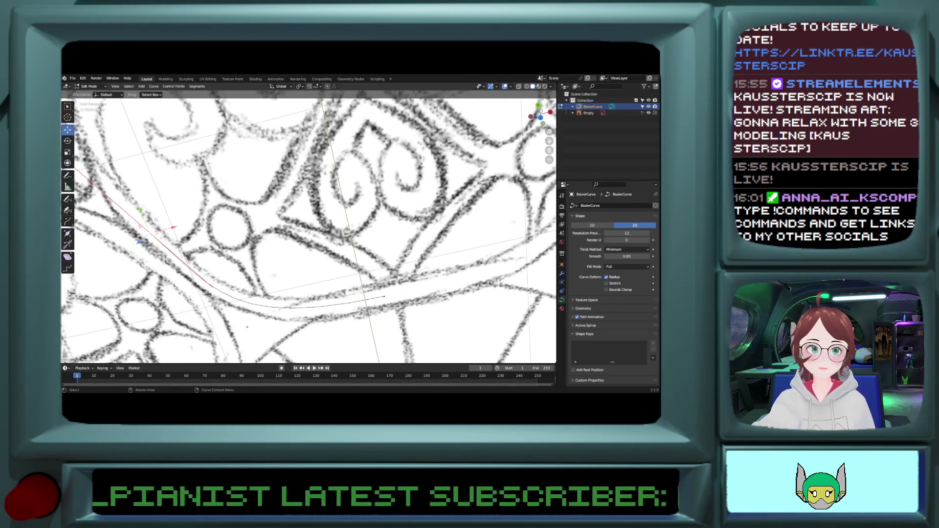
key(KP_7)
shift+middle_drag(327, 102, 322, 222)
scroll(321, 222, down, 2)
scroll(226, 295, up, 1)
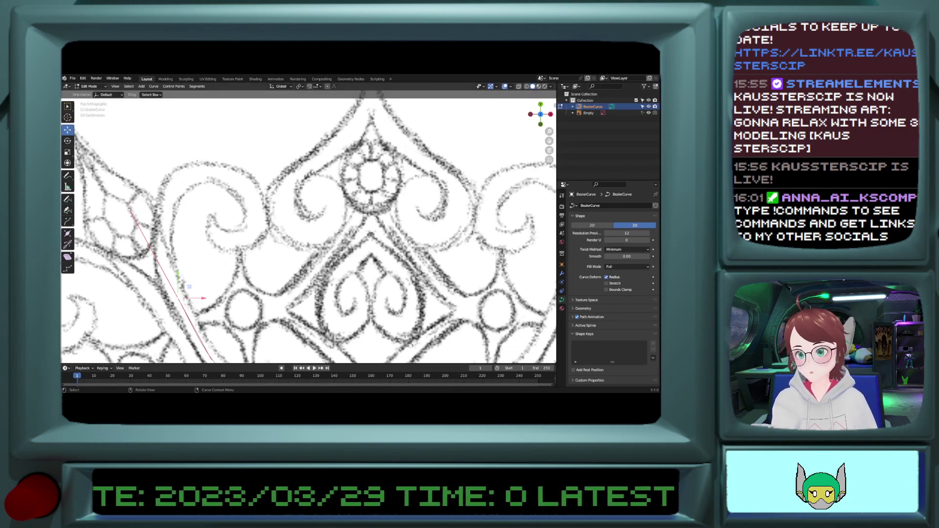
drag(177, 296, 181, 185)
click(156, 144)
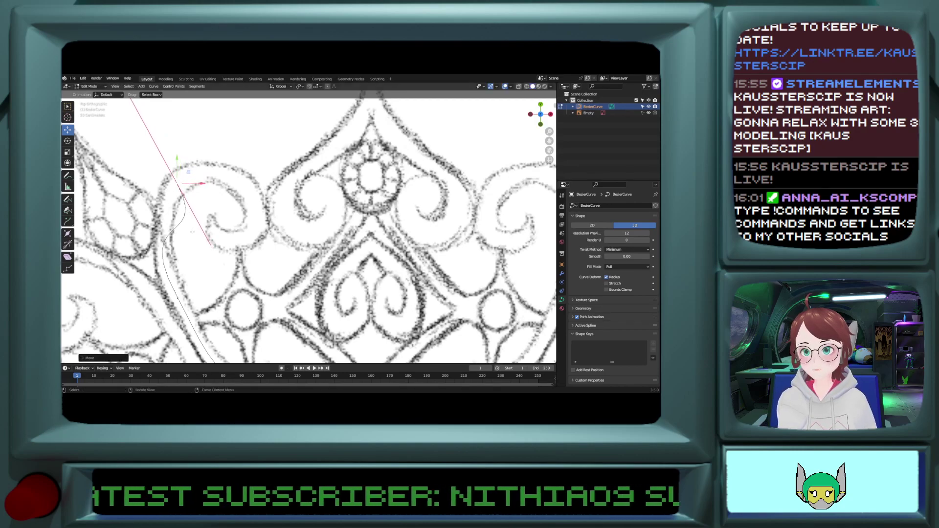
Step: Extend the curve across the scroll's top to a new control point on its inner right side
drag(214, 241, 316, 256)
click(303, 252)
click(179, 183)
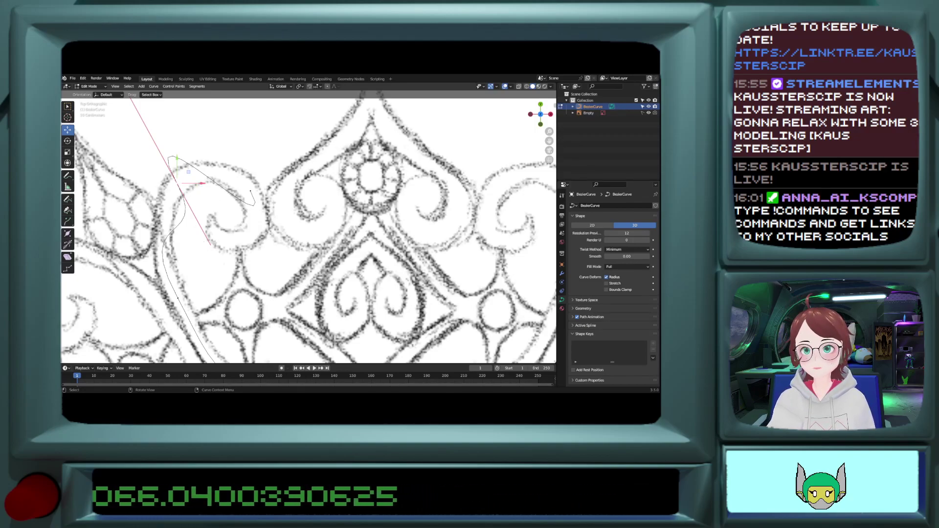
Step: Reorient the handles of the scroll's upper-left control point so the curve arches along the drawn top
drag(209, 247, 189, 175)
click(269, 140)
click(278, 130)
drag(279, 131, 232, 147)
Step: Move the curve's end point down the scroll's right side and align its handles with the drawn bend
click(250, 191)
drag(250, 191, 255, 212)
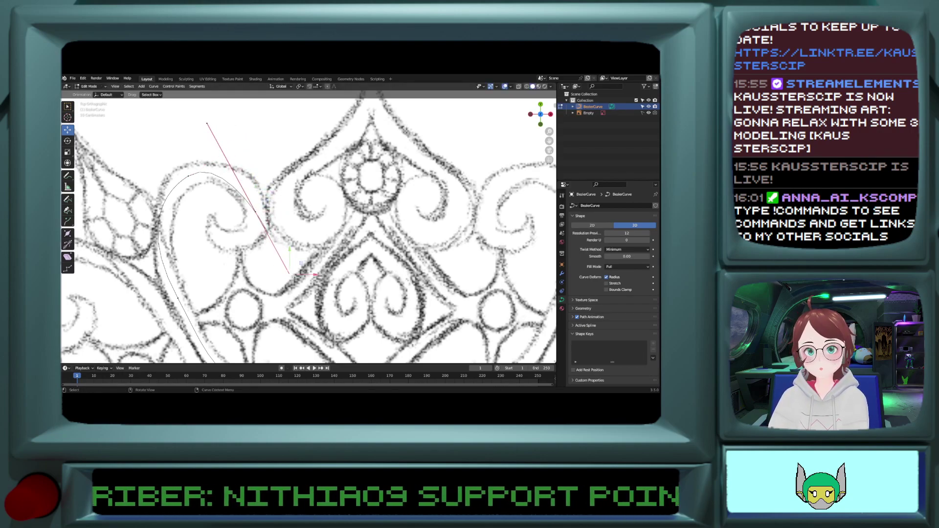
drag(208, 125, 253, 200)
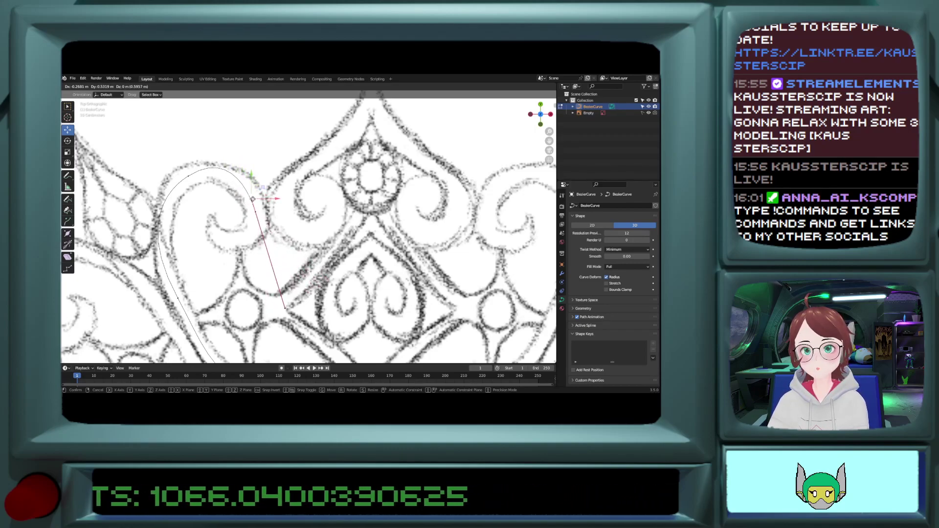
click(286, 307)
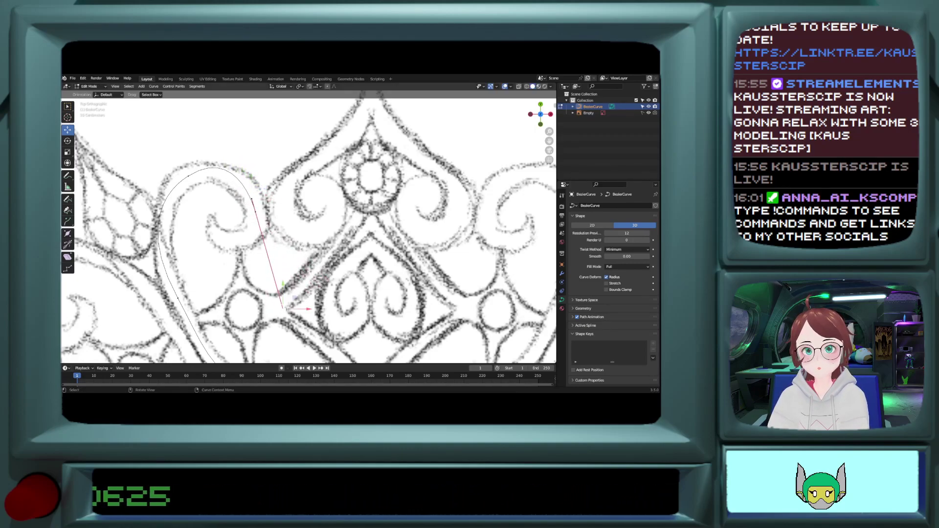
drag(284, 308, 260, 227)
Step: Shorten the right handle of the scroll's upper-left control point to refine the arch
click(189, 177)
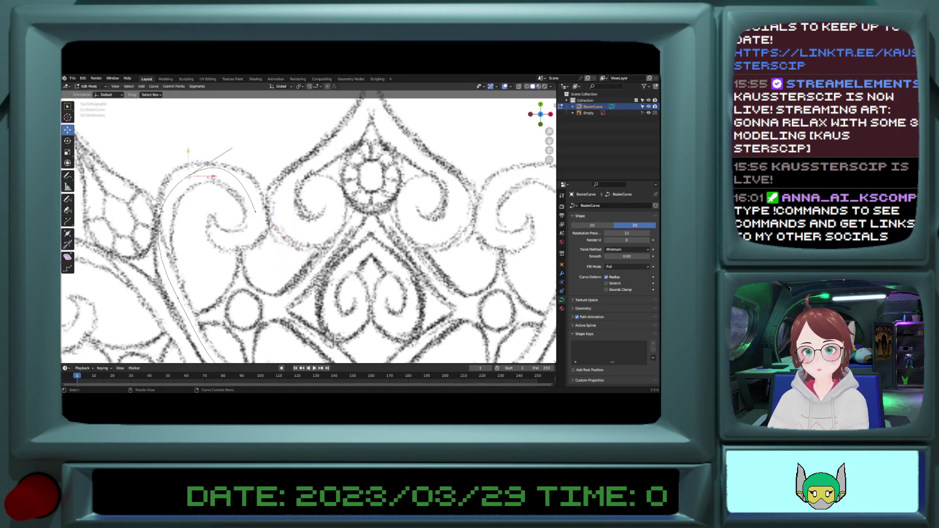
click(230, 150)
mouse_move(231, 150)
mouse_down()
mouse_move(213, 160)
mouse_move(220, 154)
mouse_up()
click(182, 185)
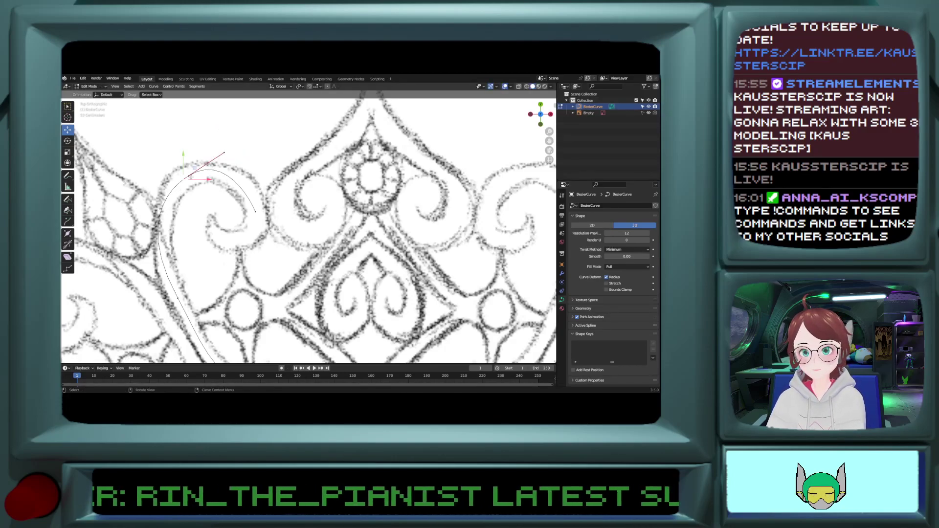
Step: Move the upper handle of the control point on the scroll's left stem so the curve follows the drawn outer edge
click(174, 297)
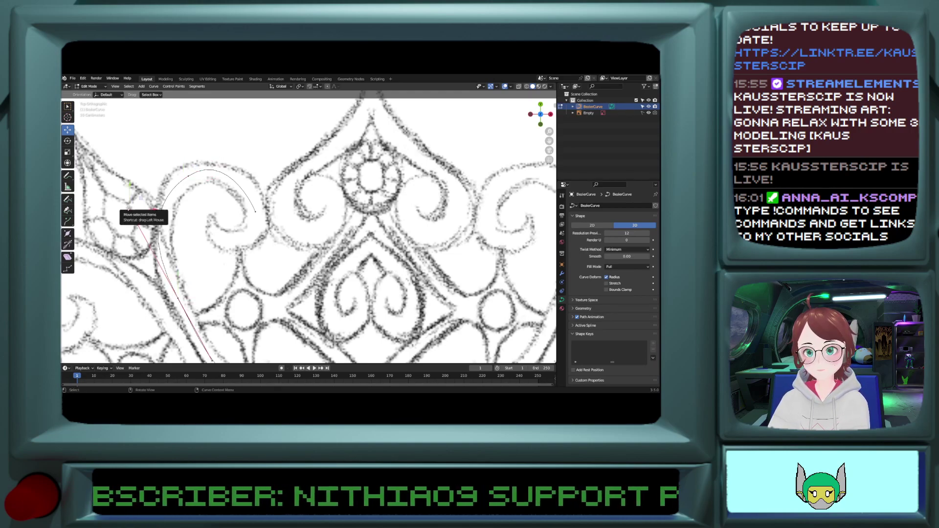
key(g)
click(141, 216)
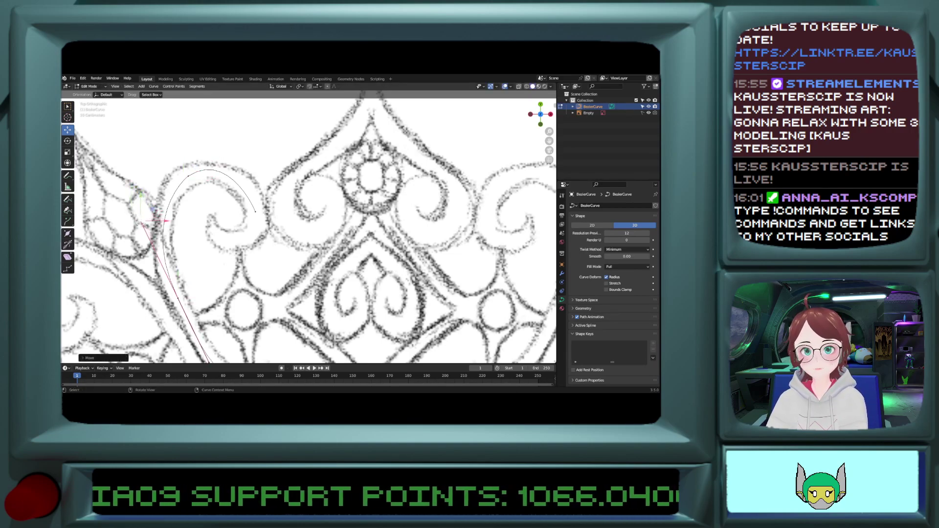
Step: Extrude the curve's end to a new control point at the scroll's lower bend and rotate its handles along the drawn line
click(260, 211)
key(e)
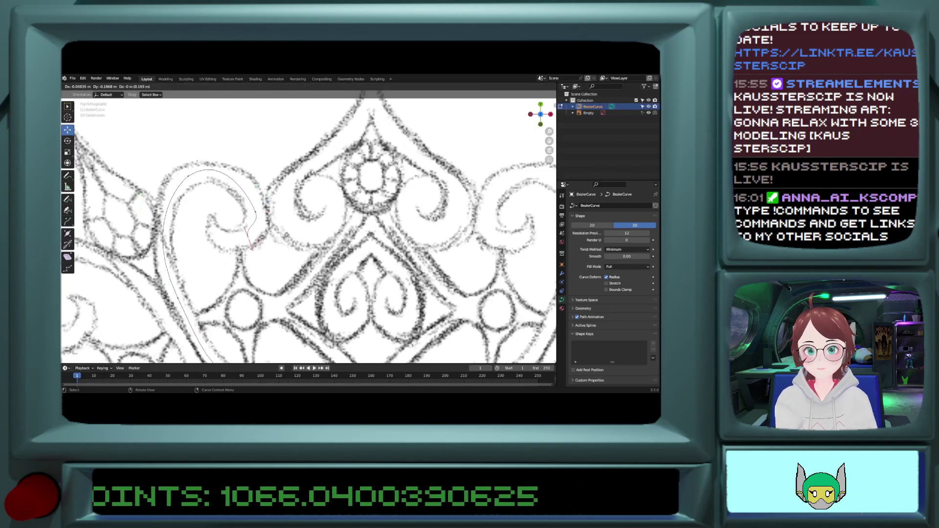
click(282, 247)
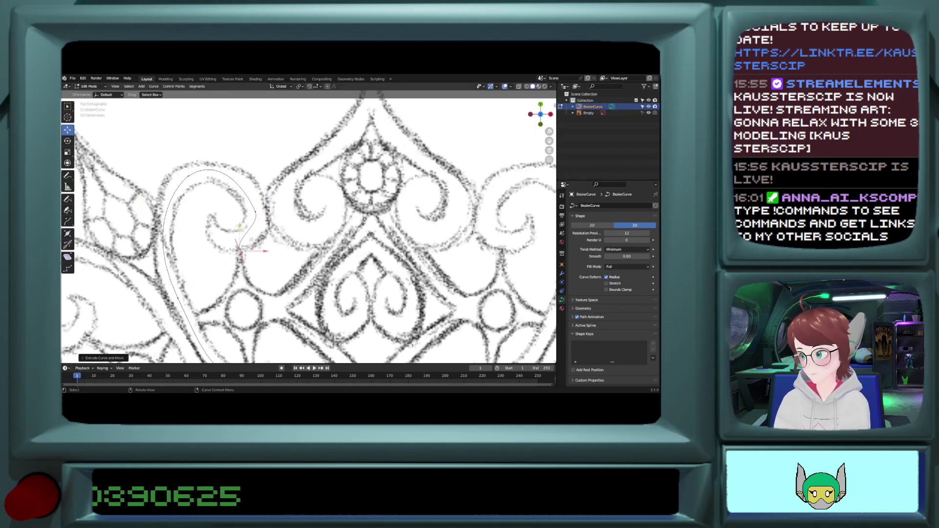
key(r)
click(247, 272)
key(g)
click(237, 242)
key(r)
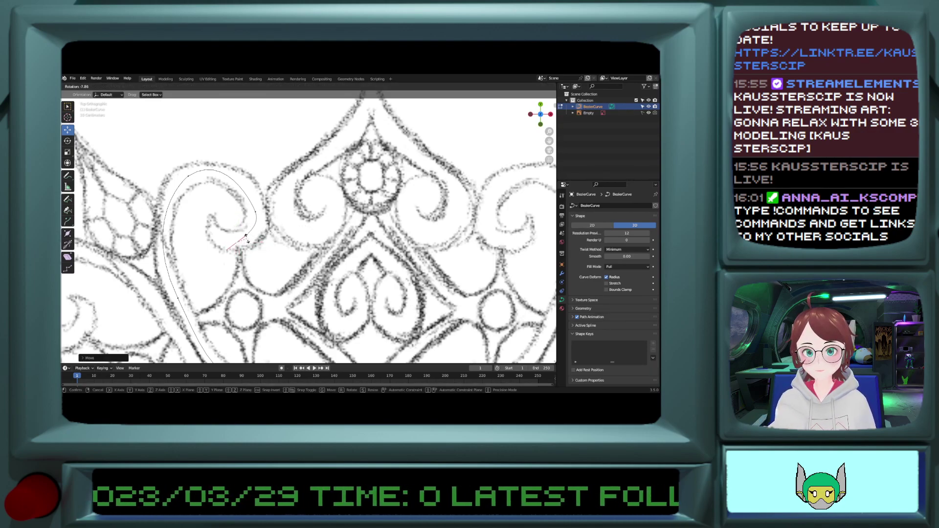
click(221, 251)
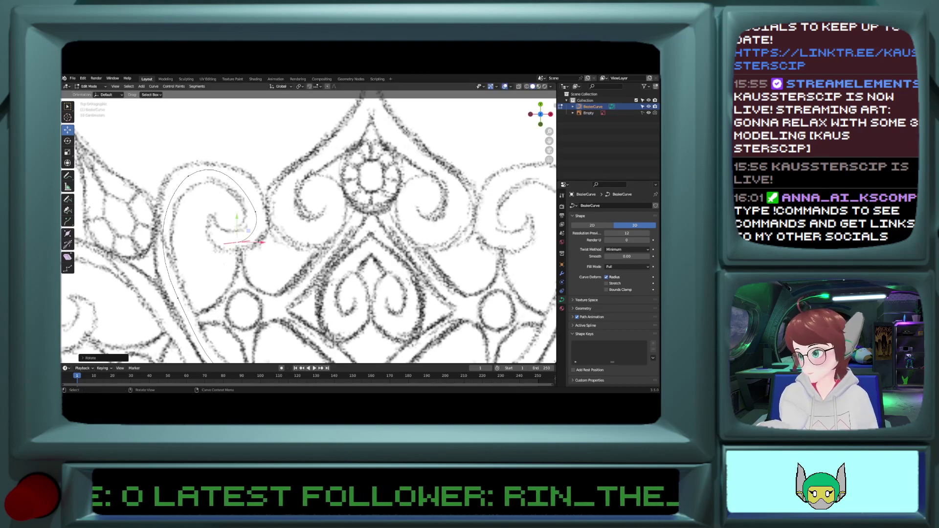
Step: Extend the curve to the scroll's inner tip, rotating the new end point's handles upright and placing it on the drawn curl
key(g)
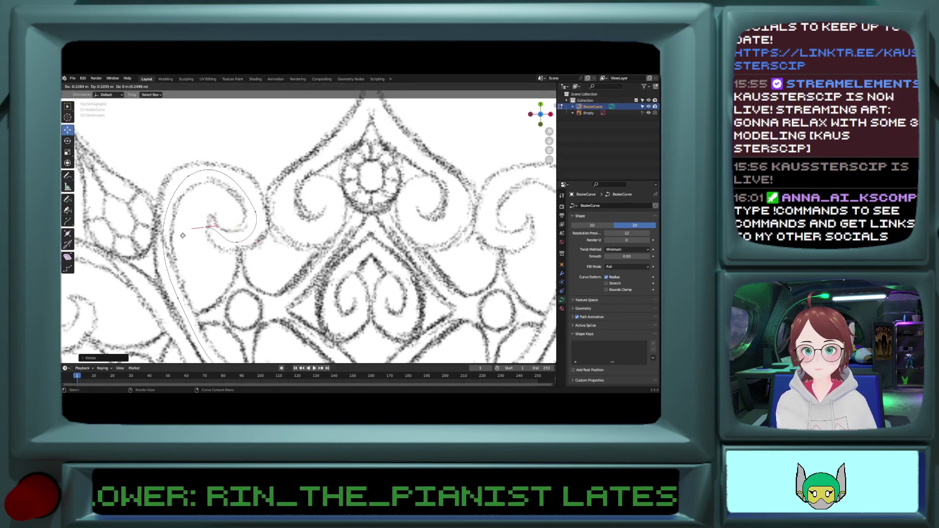
click(196, 231)
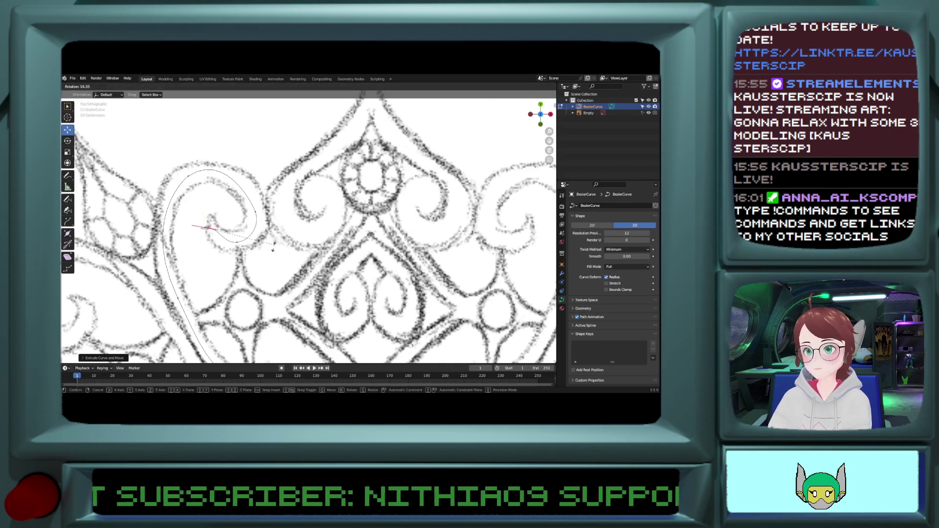
key(ctrl+z)
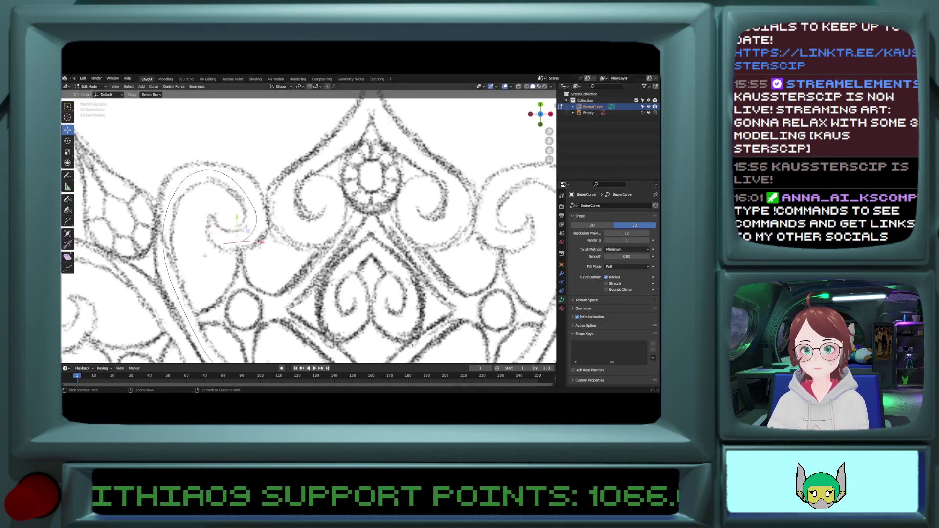
key(ctrl+shift+z)
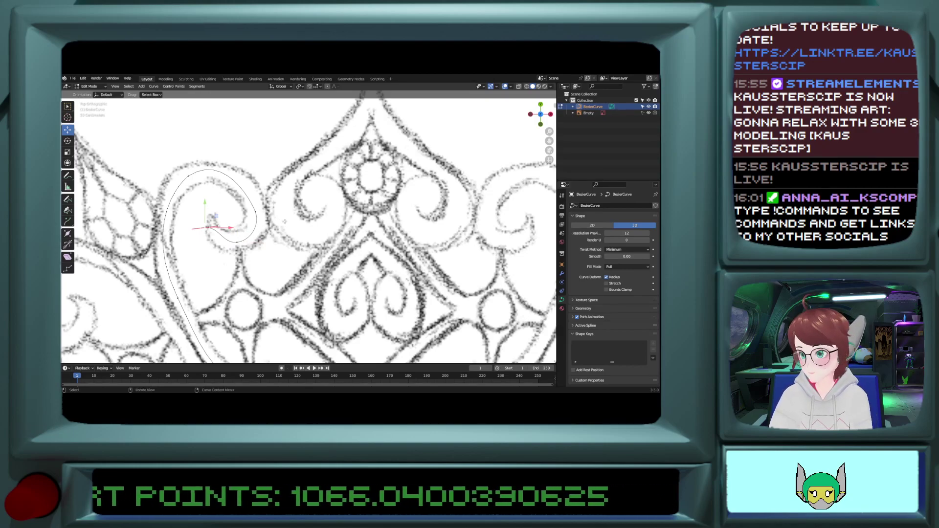
key(r)
click(217, 276)
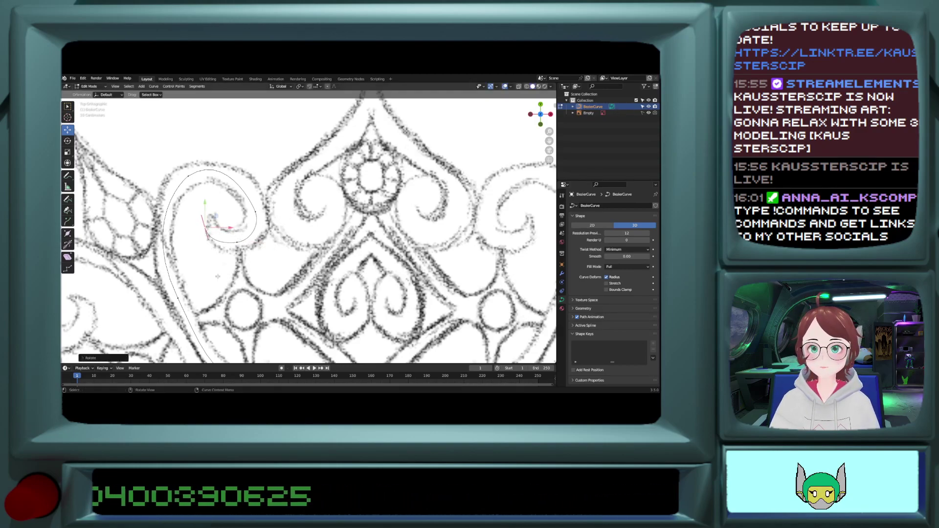
key(g)
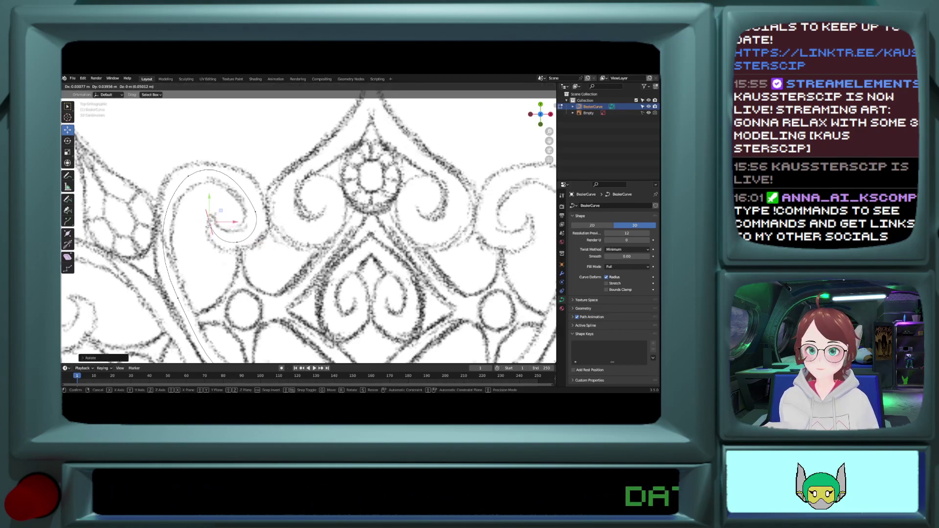
click(226, 202)
Step: Refine the scroll's upper arch and right-hand bend by repositioning the handles of their control points
ctrl+right_click(257, 200)
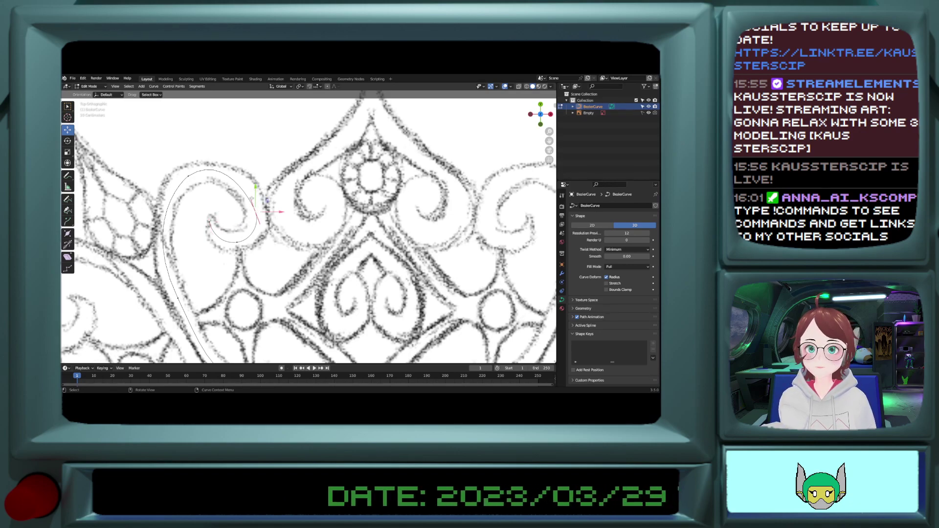
click(186, 174)
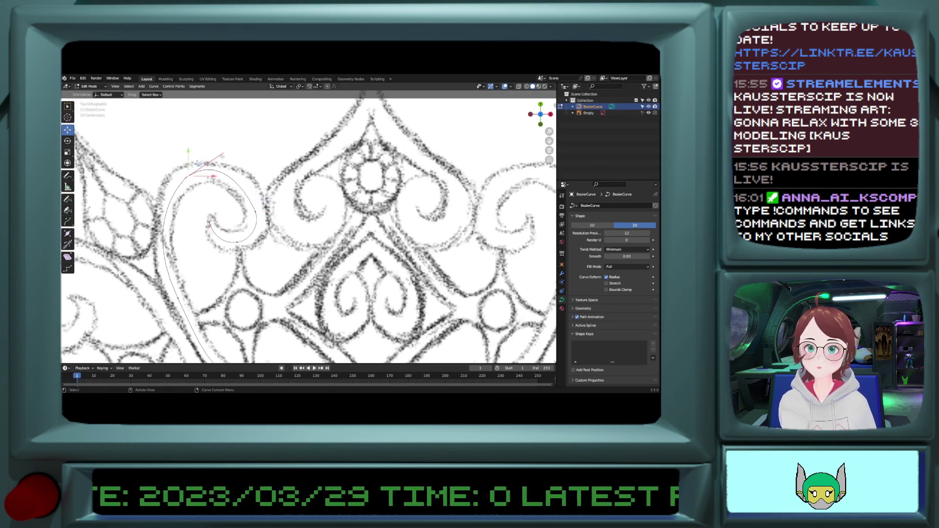
key(g)
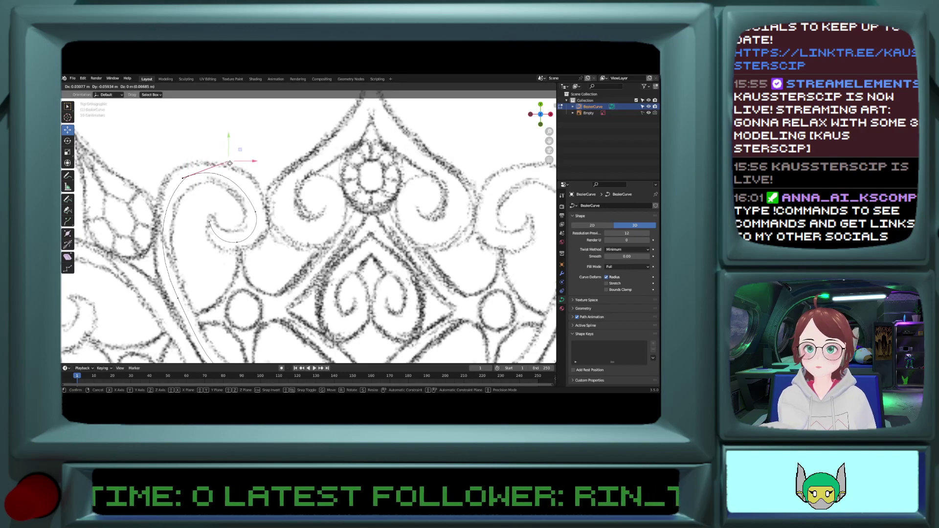
click(229, 157)
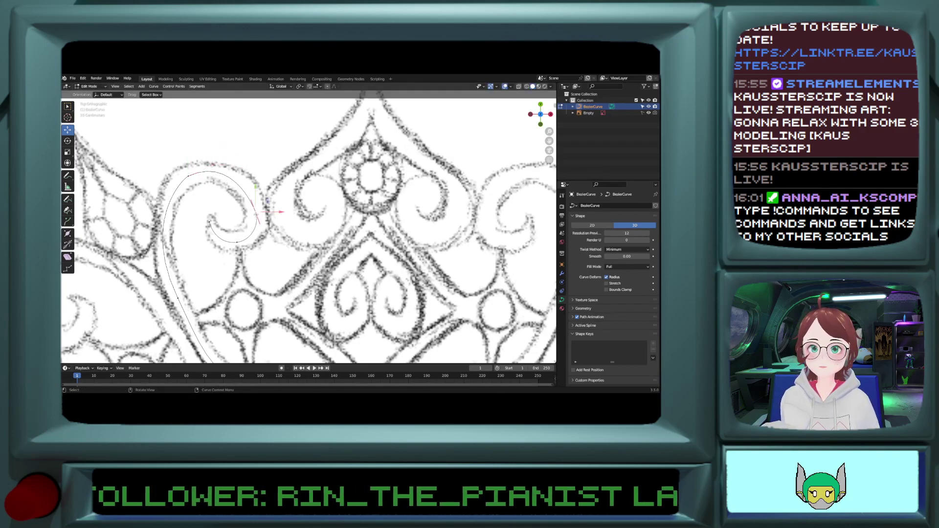
click(255, 200)
click(313, 194)
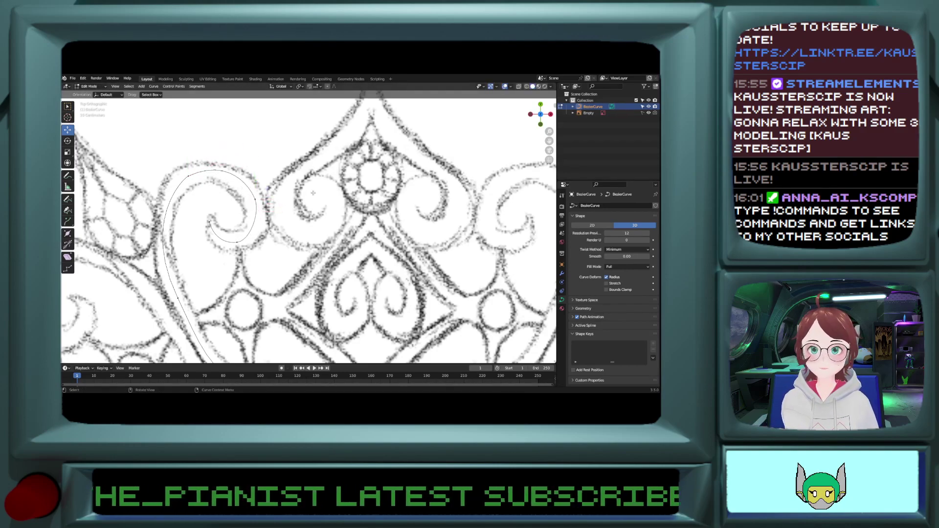
Step: Nudge the control point on the scroll's lower left stem and rotate its handles to follow the drawing, leaving the curve deselected
scroll(295, 211, down, 6)
scroll(265, 243, up, 5)
click(228, 272)
drag(245, 277, 244, 277)
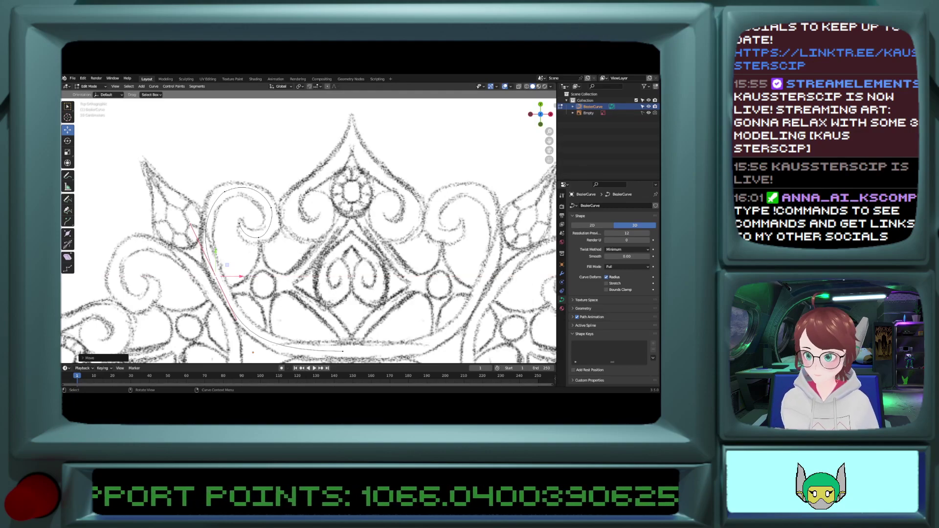
key(r)
click(330, 254)
scroll(330, 255, down, 2)
click(330, 255)
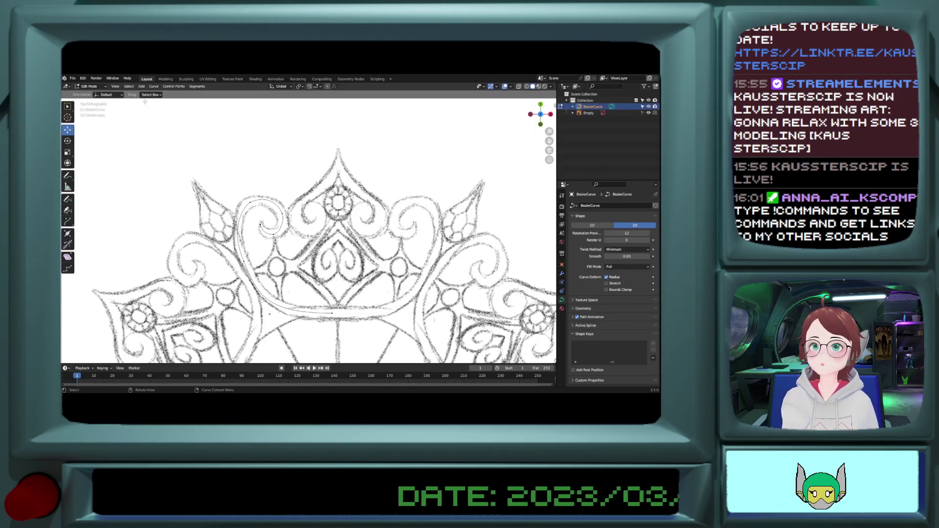
Step: Switch to Object Mode and add a mesh cylinder as a centre guide
click(141, 86)
click(141, 87)
click(141, 86)
click(89, 86)
click(91, 94)
click(141, 86)
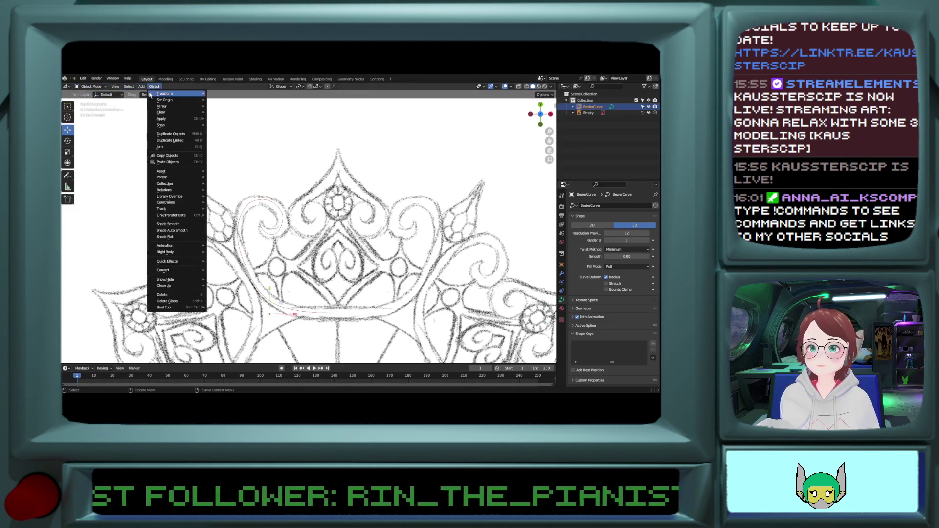
mouse_move(144, 94)
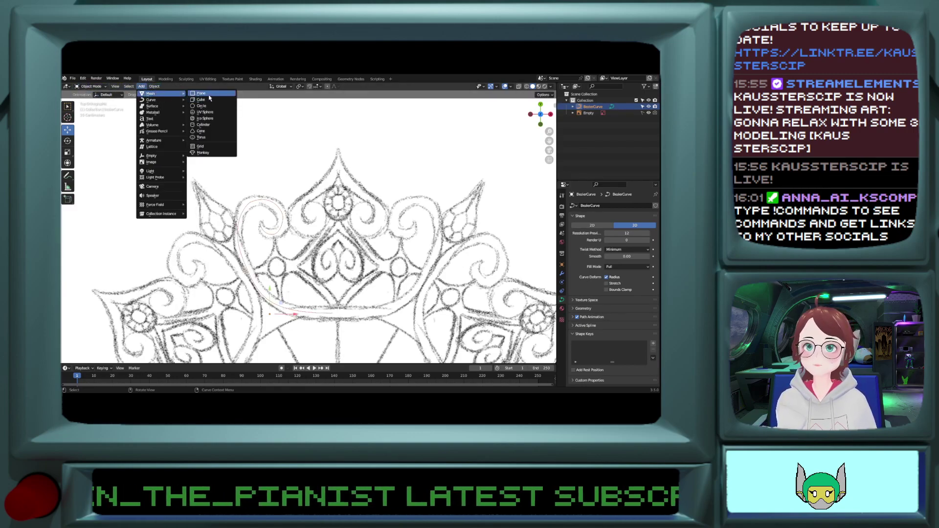
click(203, 125)
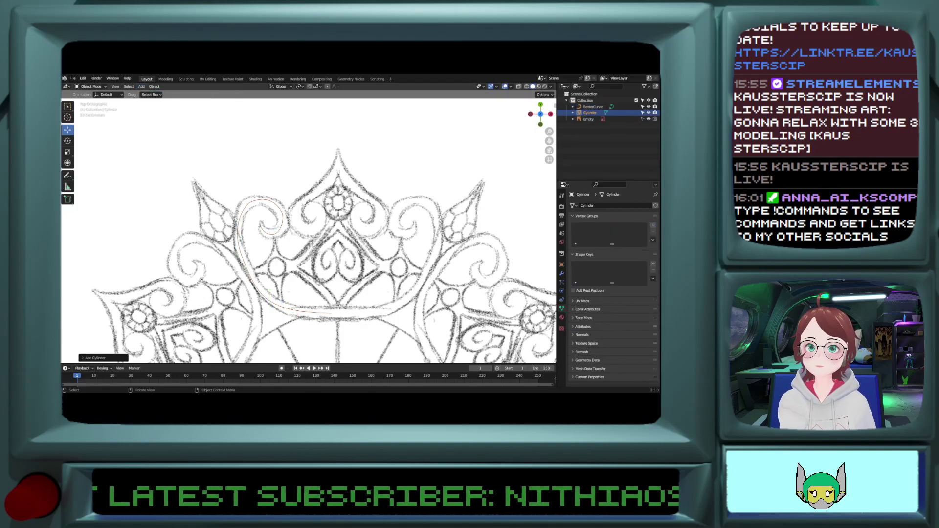
Step: Move the pendant reference image along X and Y until the drawing is centred on the cylinder
scroll(312, 245, down, 1)
shift+scroll(322, 274, down, 19)
shift+scroll(325, 280, up, 5)
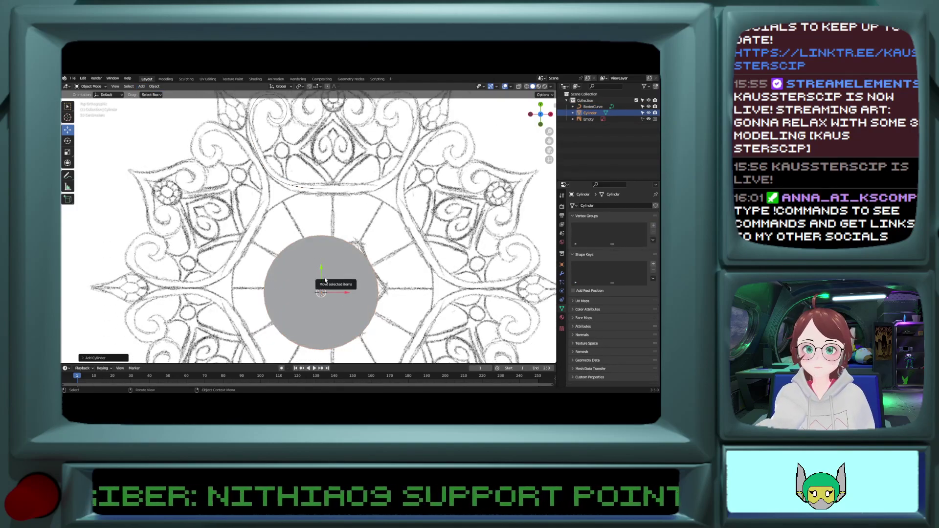
scroll(325, 280, down, 2)
key(alt+a)
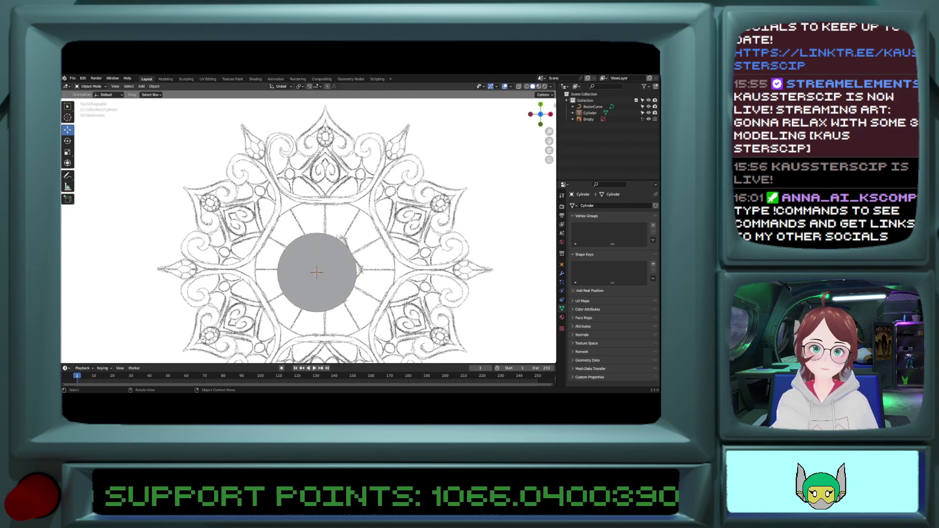
click(313, 202)
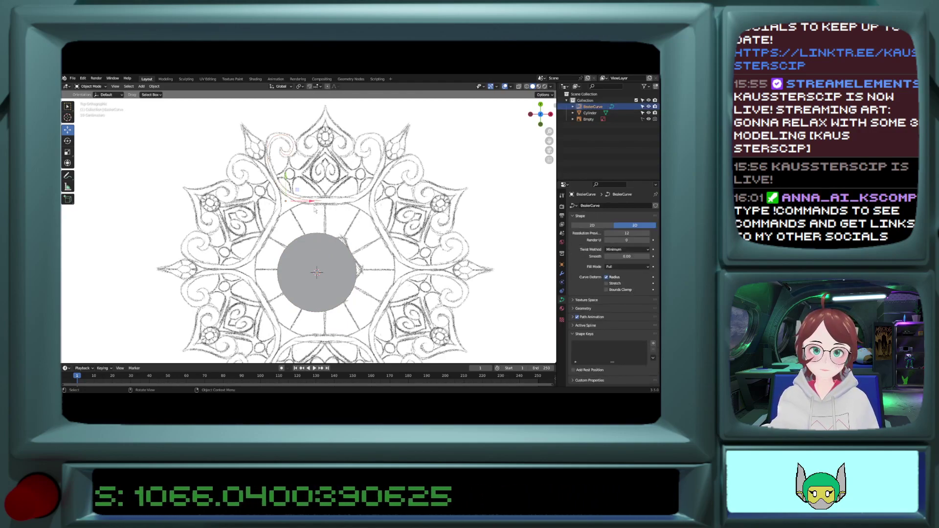
click(315, 211)
click(639, 120)
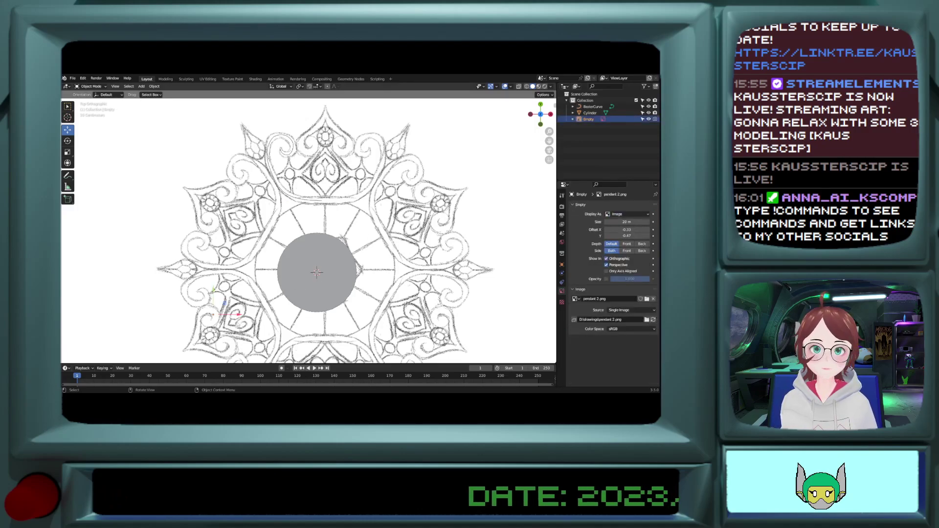
key(Left)
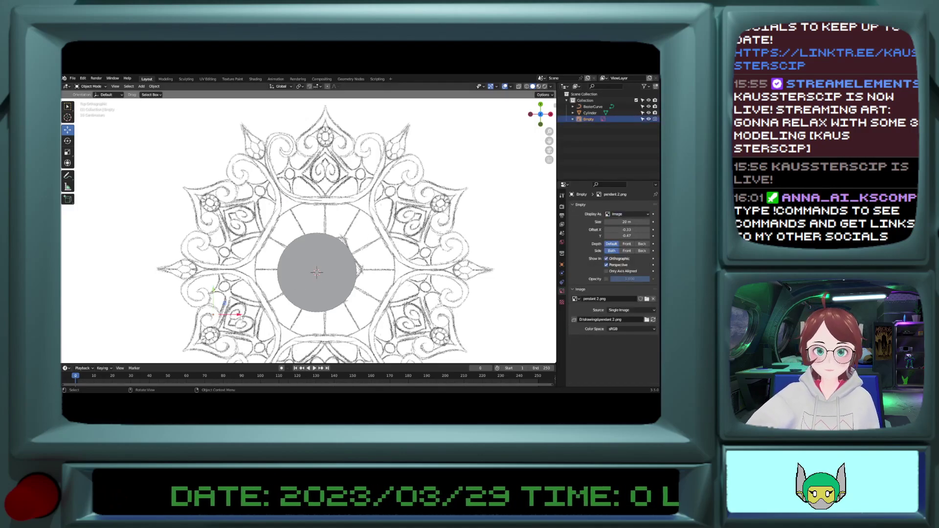
drag(239, 315, 237, 316)
click(237, 314)
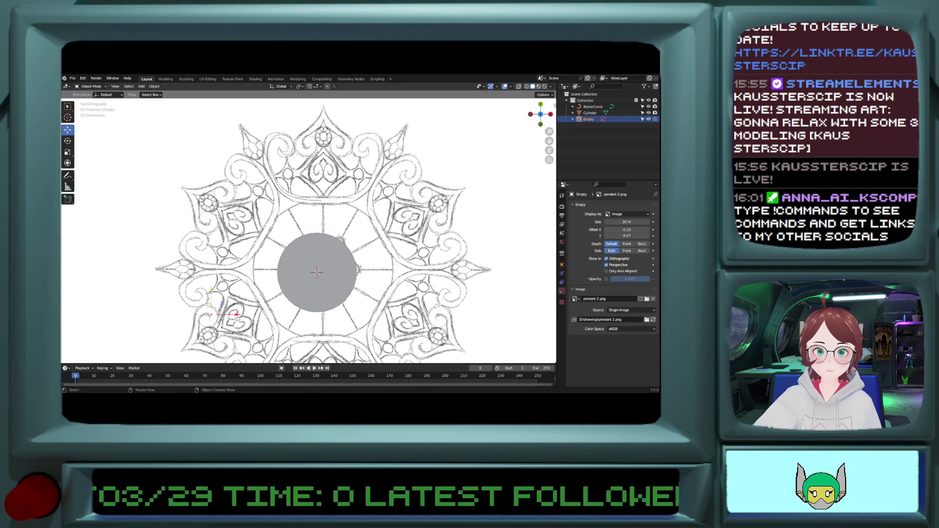
key(g)
key(x)
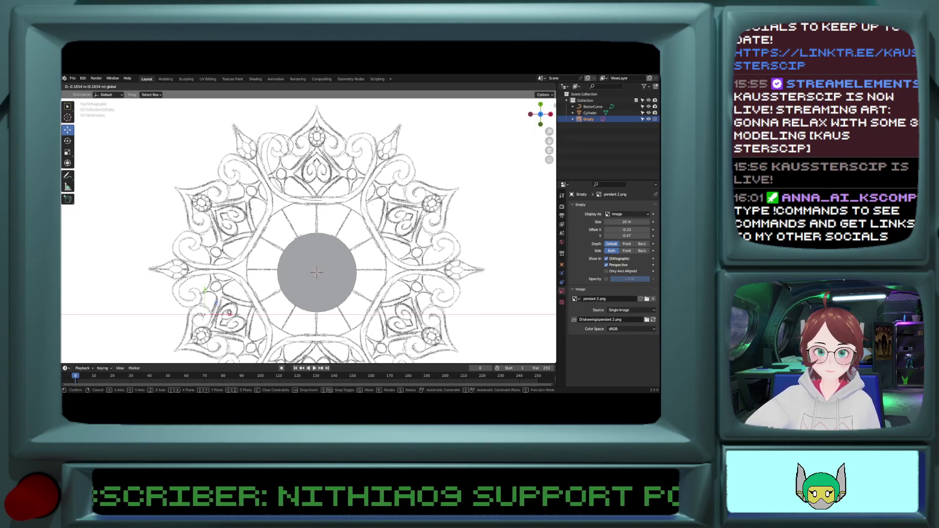
click(230, 315)
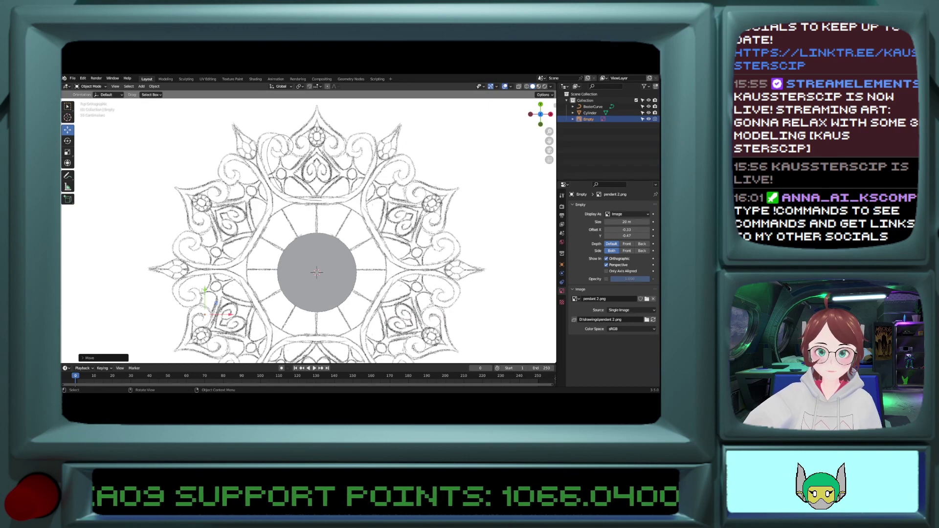
drag(205, 289, 205, 291)
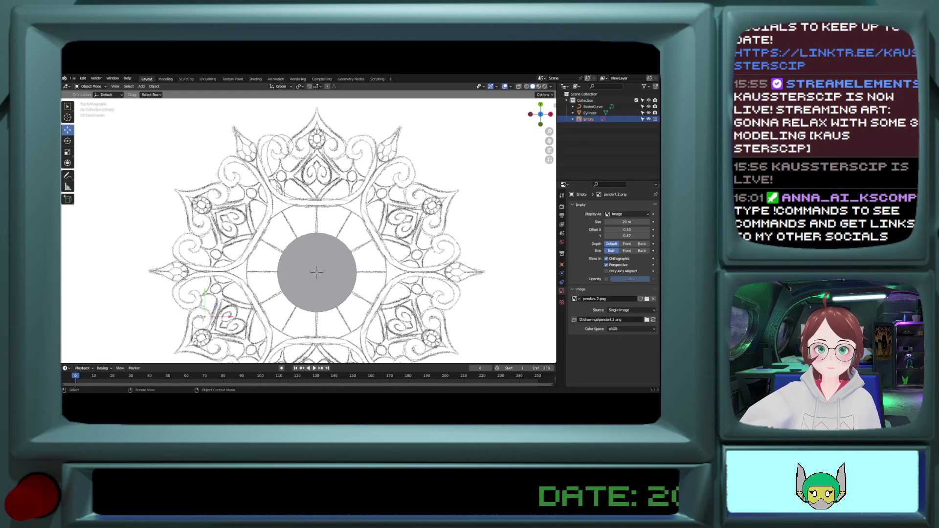
Step: Shift the Bezier curve to line up with the repositioned reference drawing
click(278, 187)
mouse_move(297, 190)
mouse_down()
mouse_move(309, 207)
mouse_move(276, 176)
mouse_move(301, 203)
mouse_up()
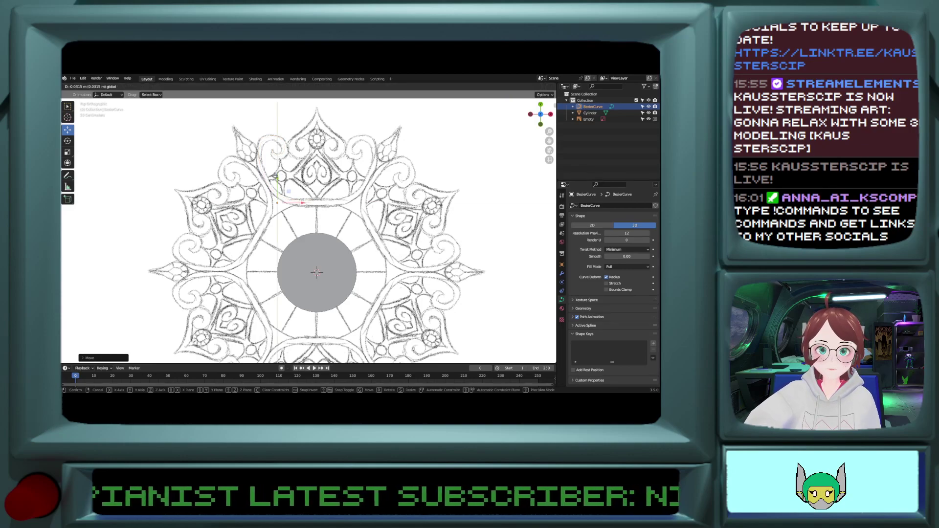
Step: Delete the guide cylinder at the centre of the drawing
click(352, 276)
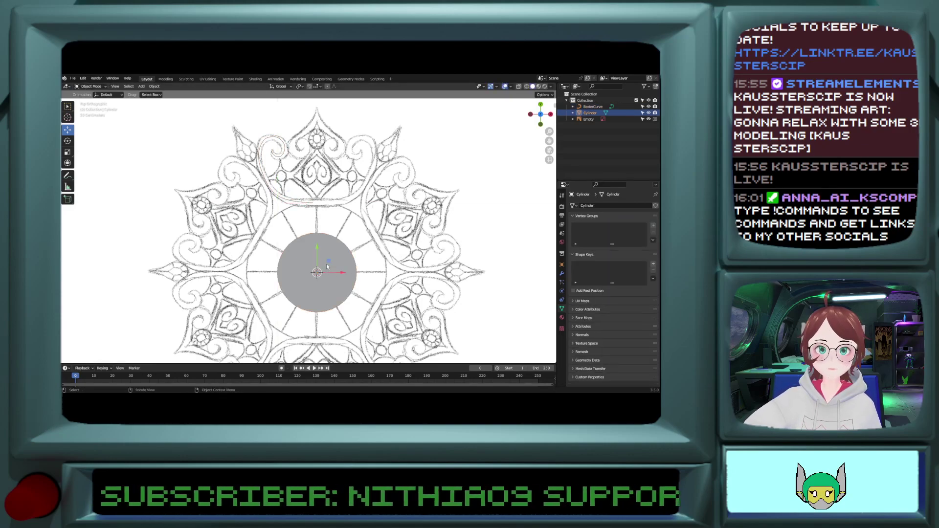
scroll(325, 290, up, 3)
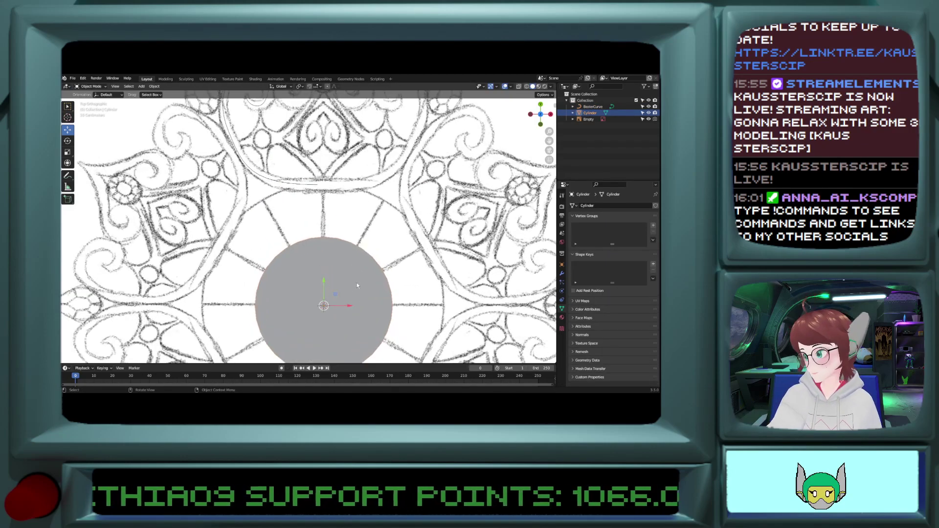
key(Delete)
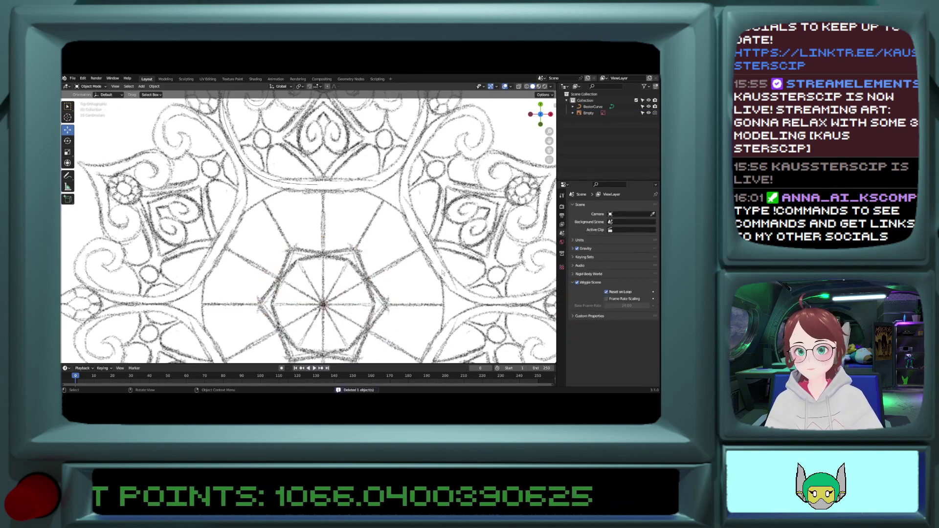
Step: Undo the deletion of the guide cylinder and rotate it 90° in the front view so it lies on its side
key(ctrl+z)
key(KP_1)
key(r)
click(364, 165)
click(103, 358)
click(139, 329)
text(90)
key(Return)
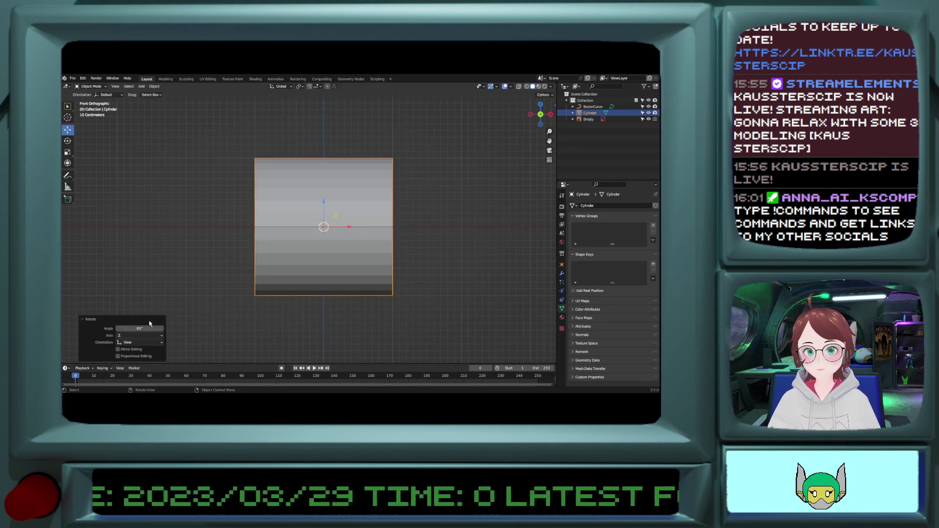
Step: Scale the cylinder down to about 0.163 in the top view
click(247, 226)
key(KP_7)
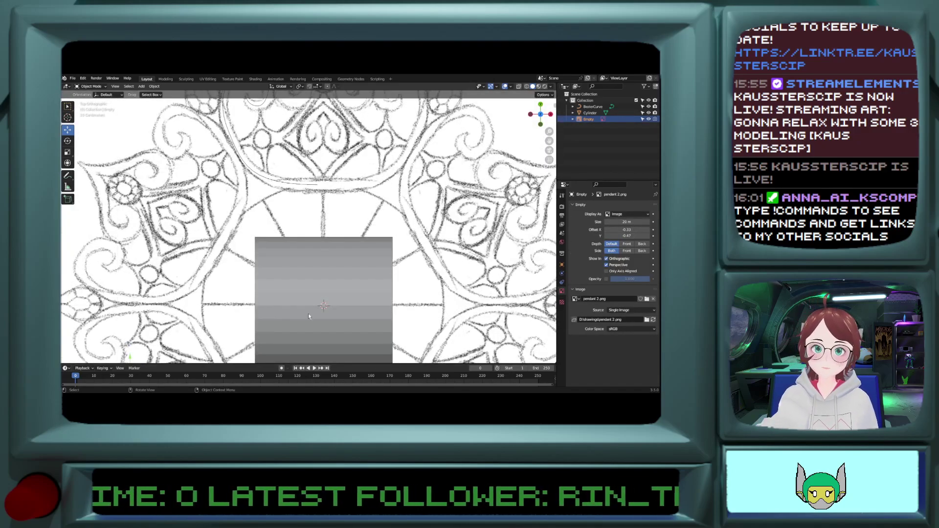
click(326, 293)
key(s)
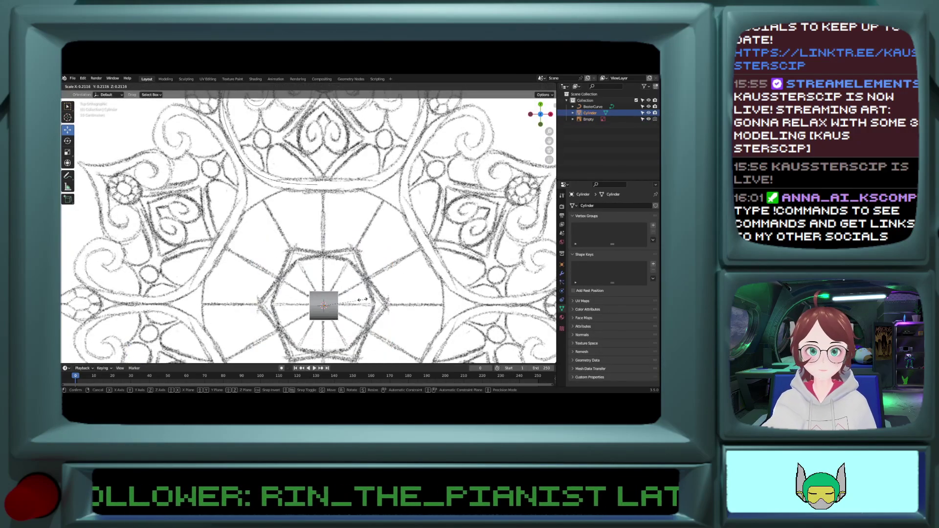
click(326, 309)
Step: Move the cylinder onto the lower end of the Bezier curve and scale it to about 0.524 to suit the band's width
key(g)
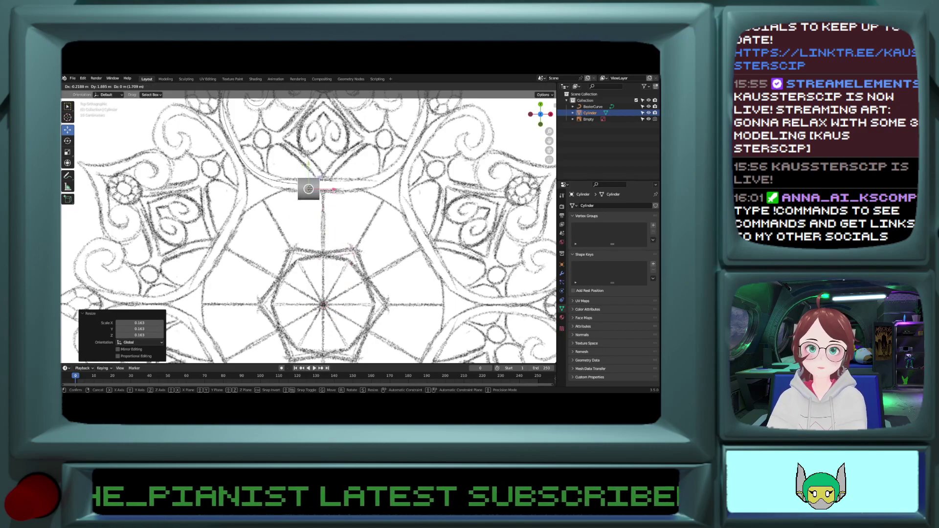
click(309, 185)
scroll(311, 187, up, 4)
shift+scroll(311, 186, up, 11)
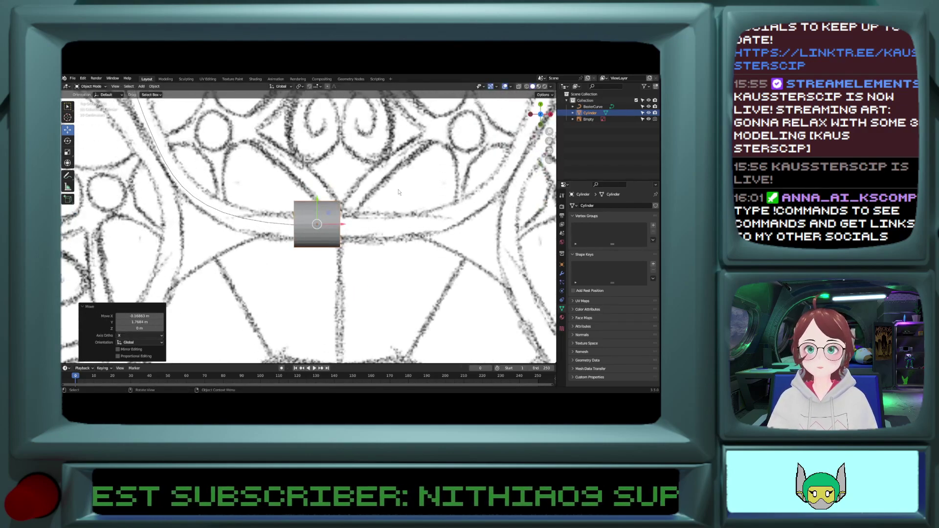
key(s)
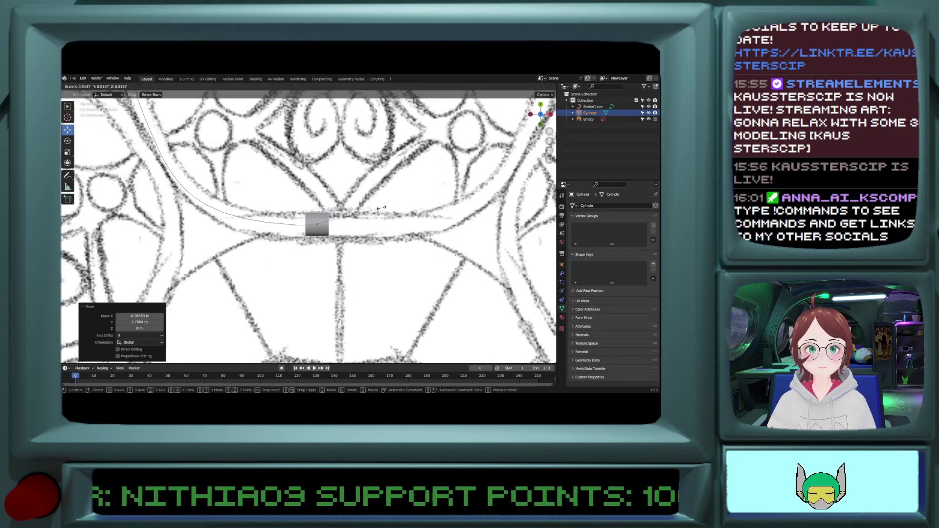
click(382, 210)
shift+scroll(383, 210, up, 3)
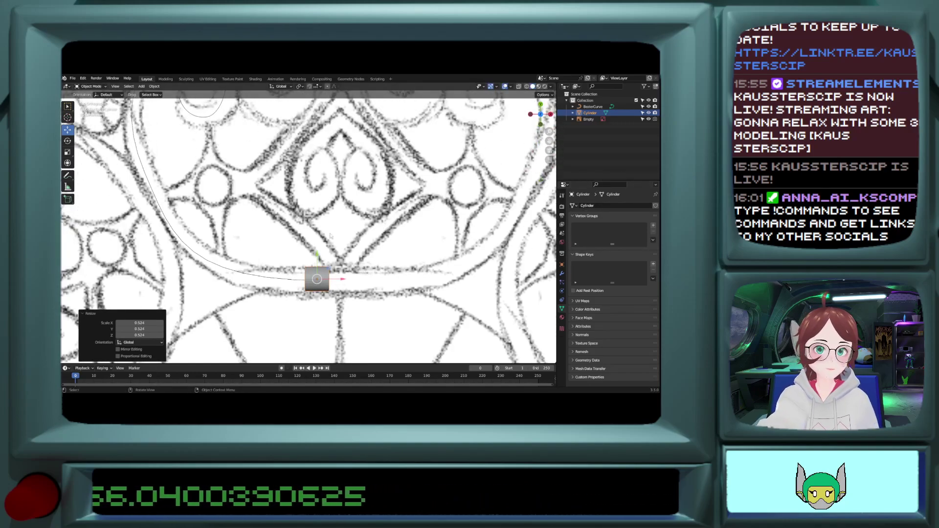
Step: Try to stretch the cylinder in Edit Mode by moving one end outward along the band, and undo the stretch
scroll(336, 242, down, 8)
scroll(325, 233, up, 7)
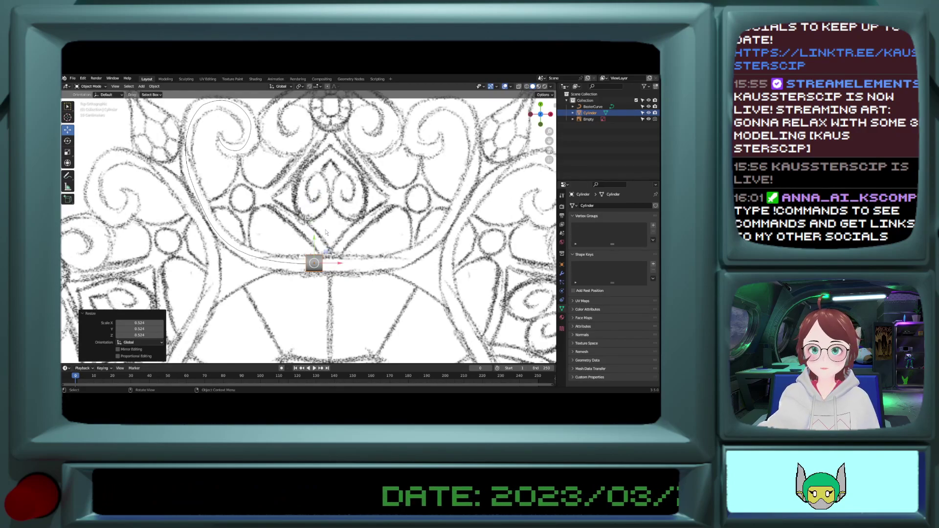
key(Tab)
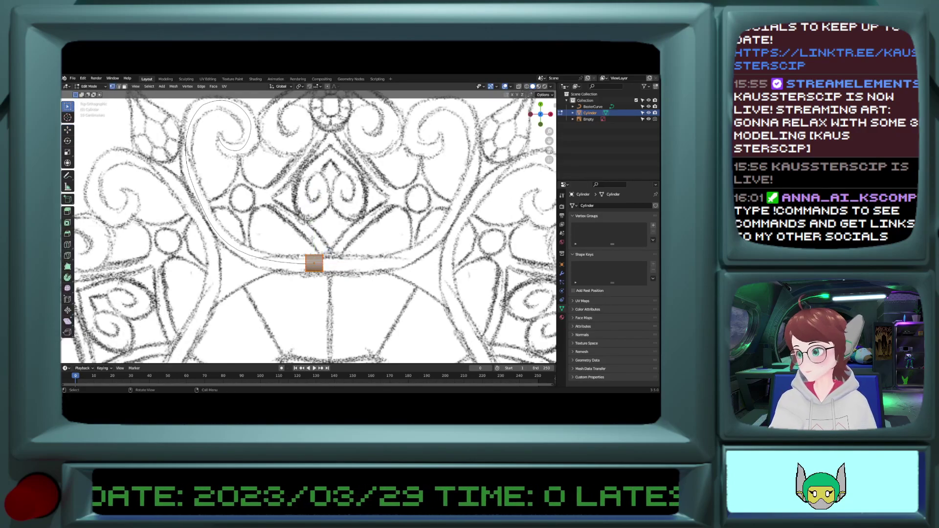
key(alt+a)
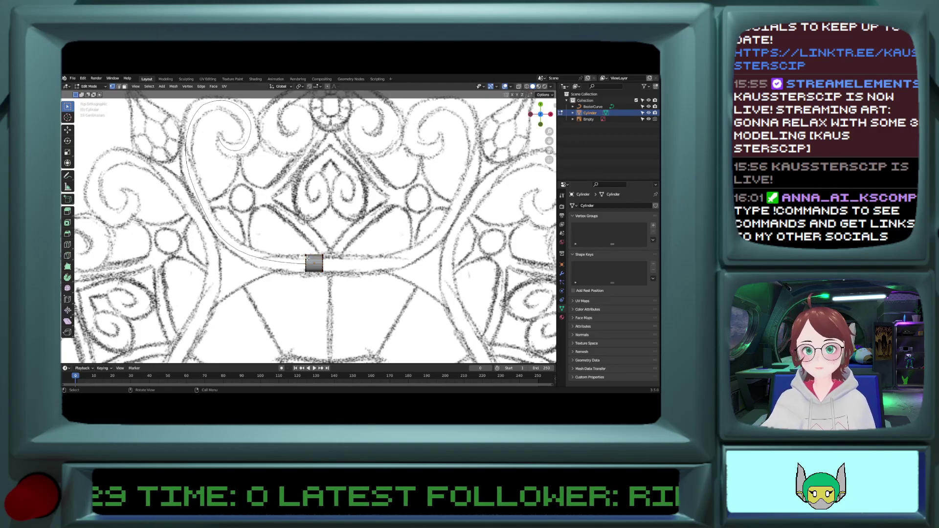
key(a)
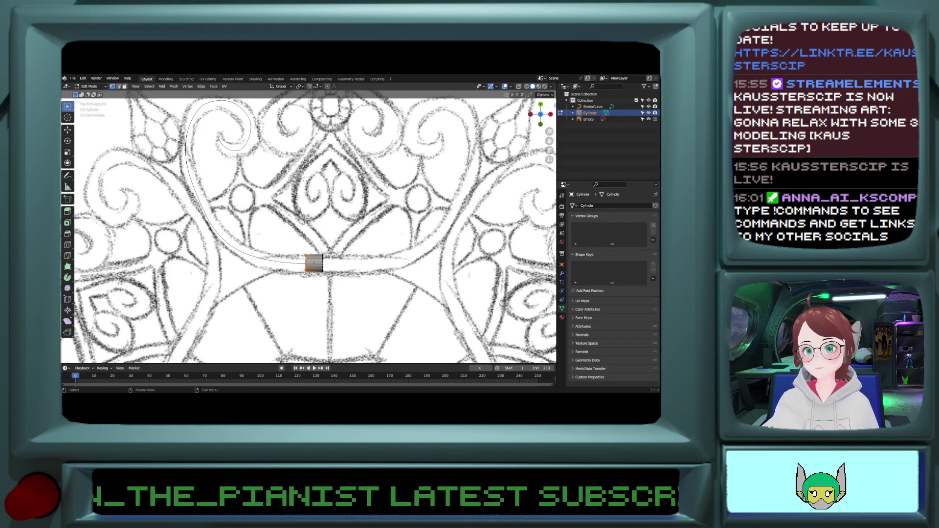
click(68, 130)
drag(307, 263, 67, 276)
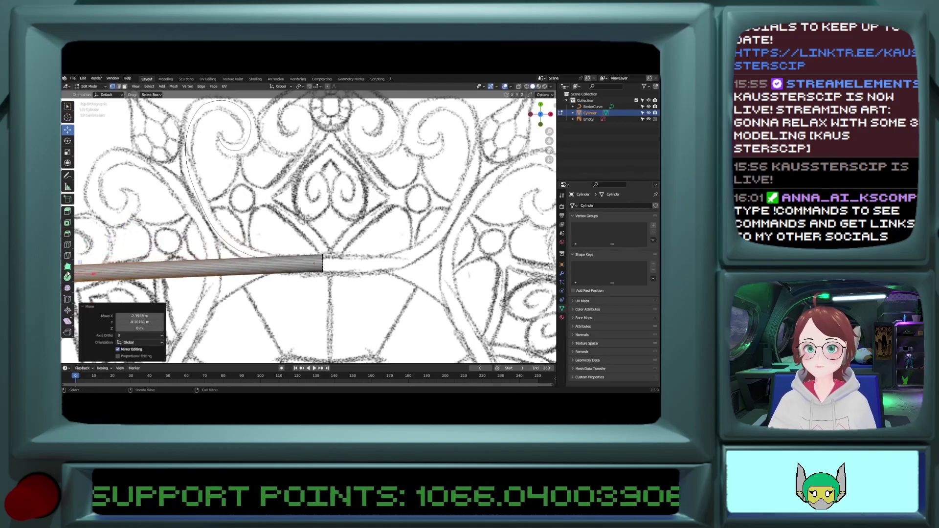
key(Tab)
scroll(187, 264, down, 3)
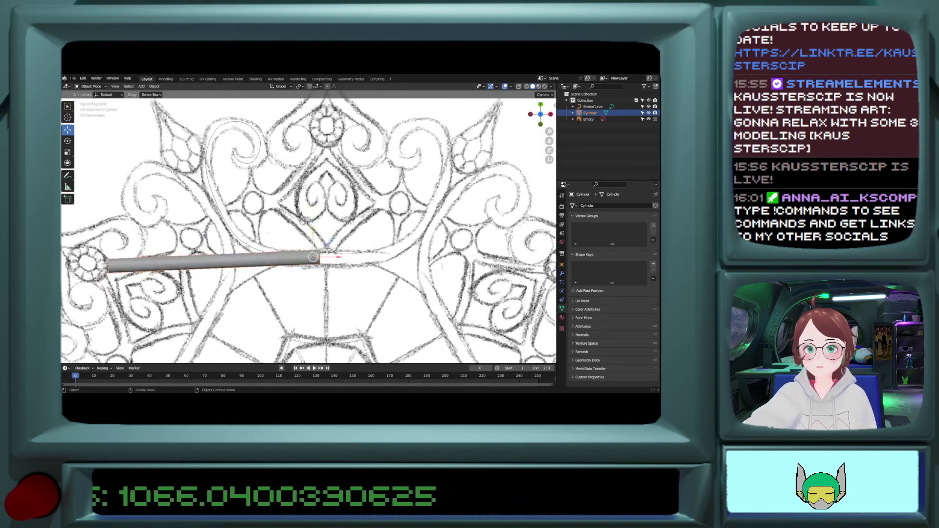
scroll(246, 242, up, 2)
key(Tab)
key(ctrl+z)
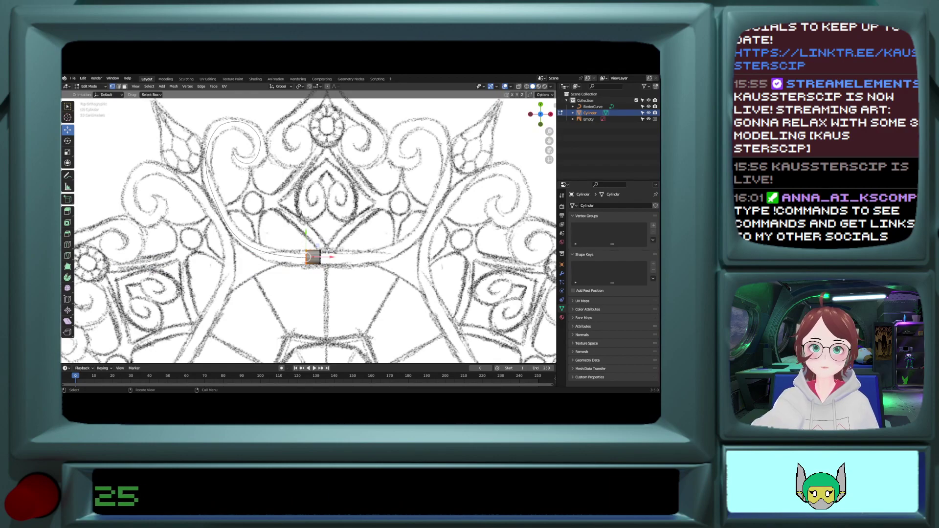
Step: Return to Object Mode and add a Curve modifier to the cylinder
key(Tab)
click(323, 255)
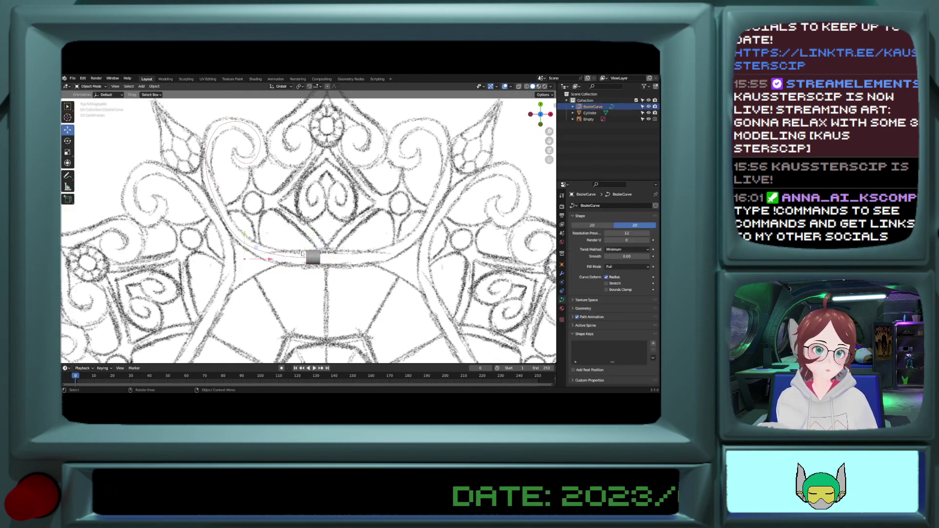
click(315, 256)
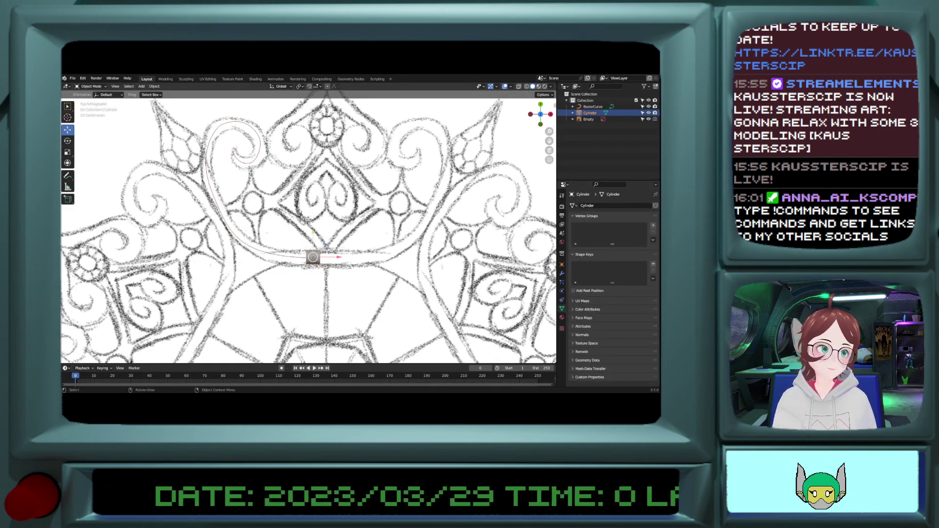
click(561, 273)
click(601, 205)
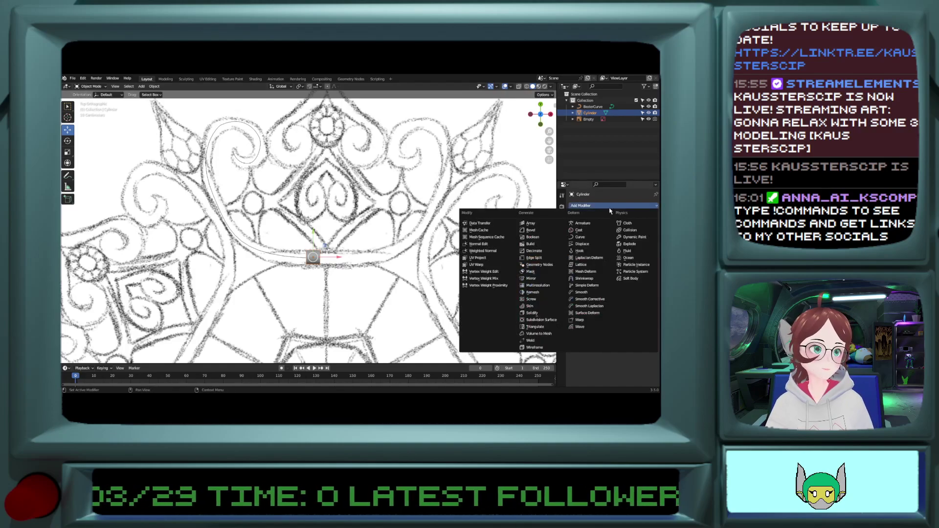
click(586, 238)
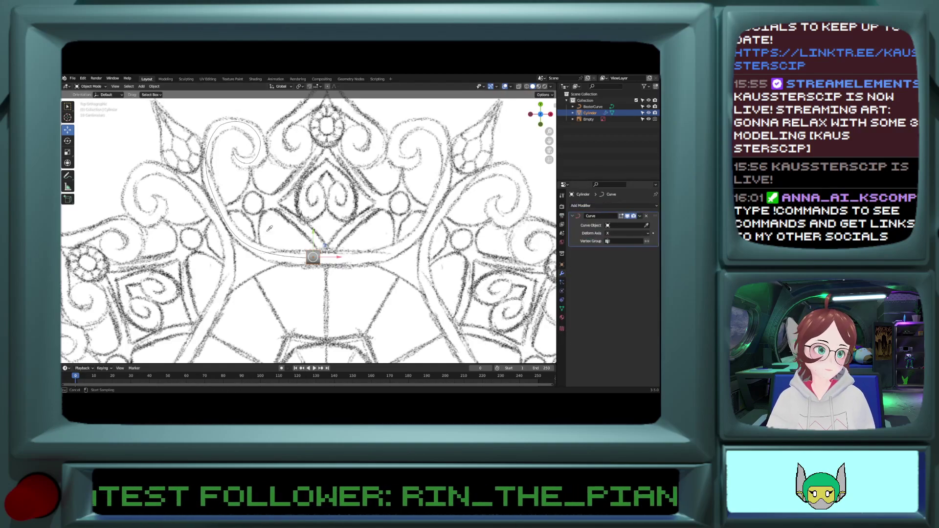
Step: Try assigning BezierCurve as the modifier's curve object and applying all transforms to the cylinder, and undo both
click(269, 248)
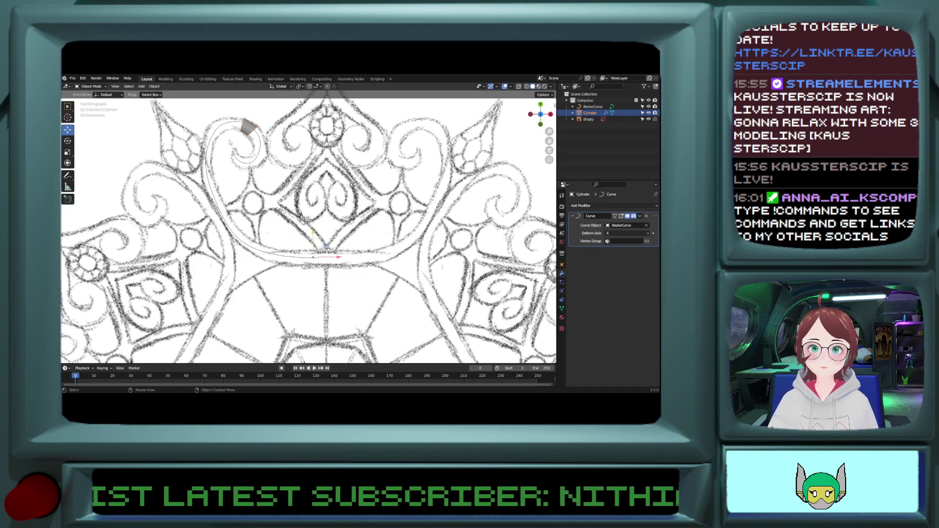
click(151, 87)
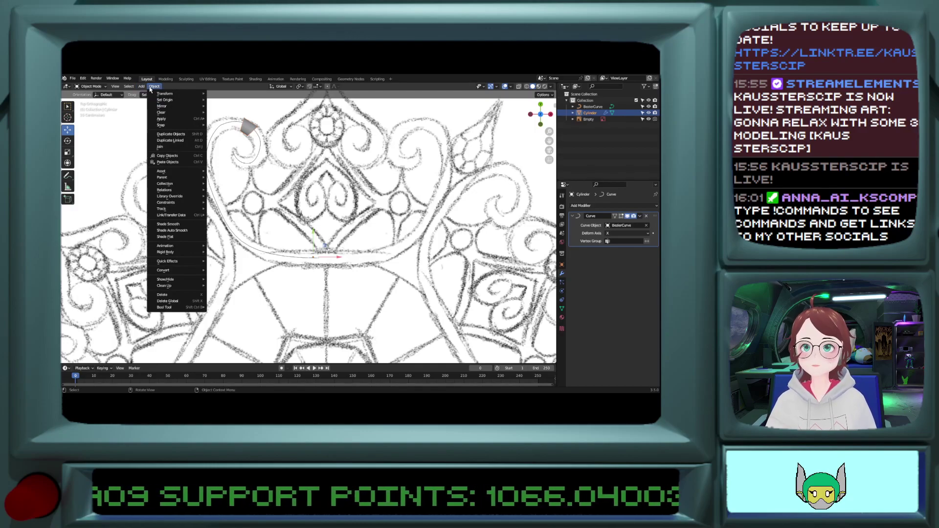
mouse_move(158, 119)
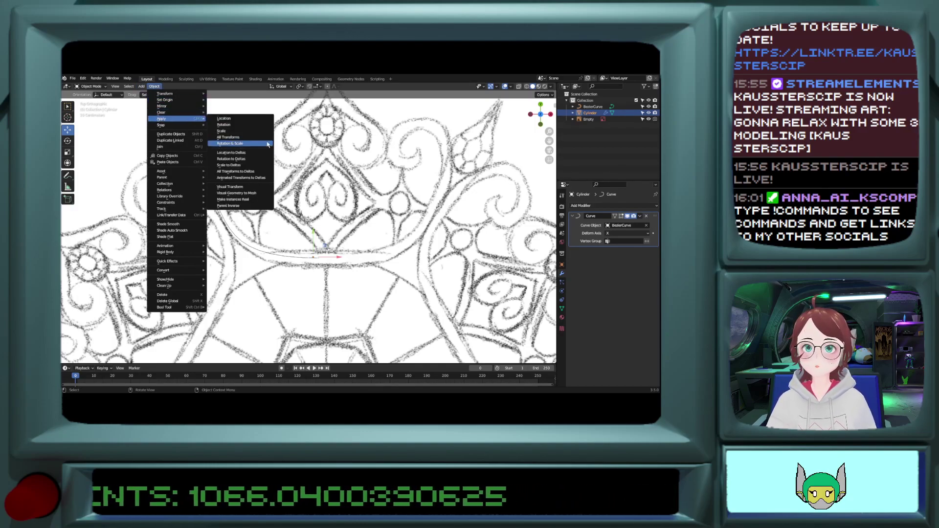
click(230, 138)
scroll(262, 146, down, 5)
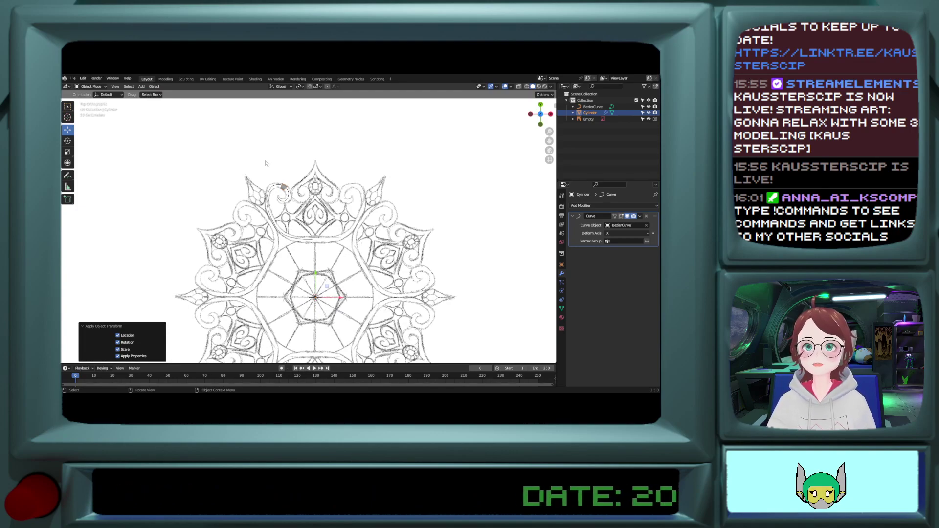
key(ctrl+z)
key(ctrl+z)
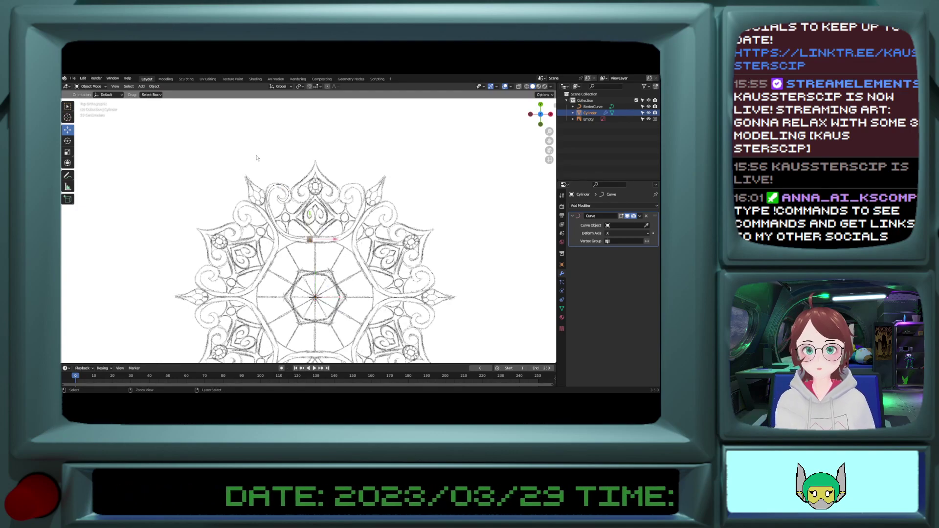
Step: Apply all transforms to the cylinder before assigning a curve to its modifier
scroll(225, 113, up, 8)
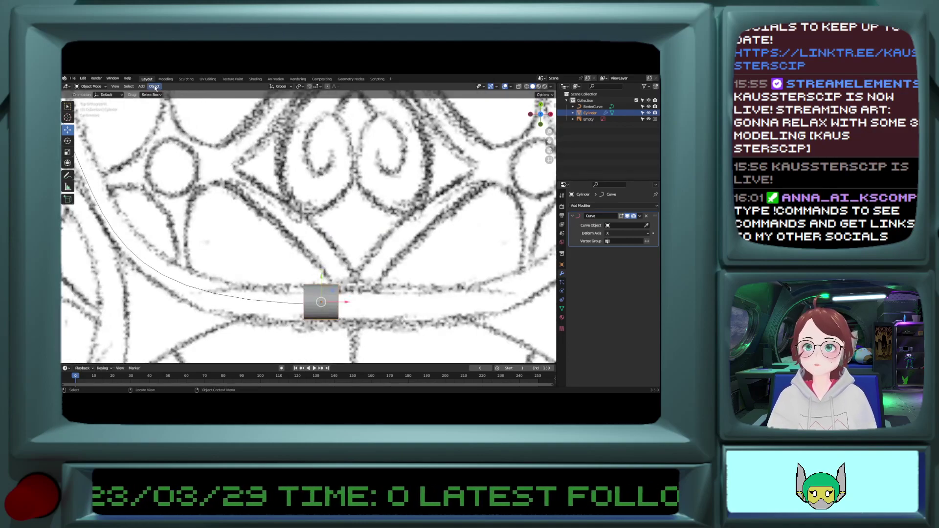
click(154, 86)
mouse_move(162, 119)
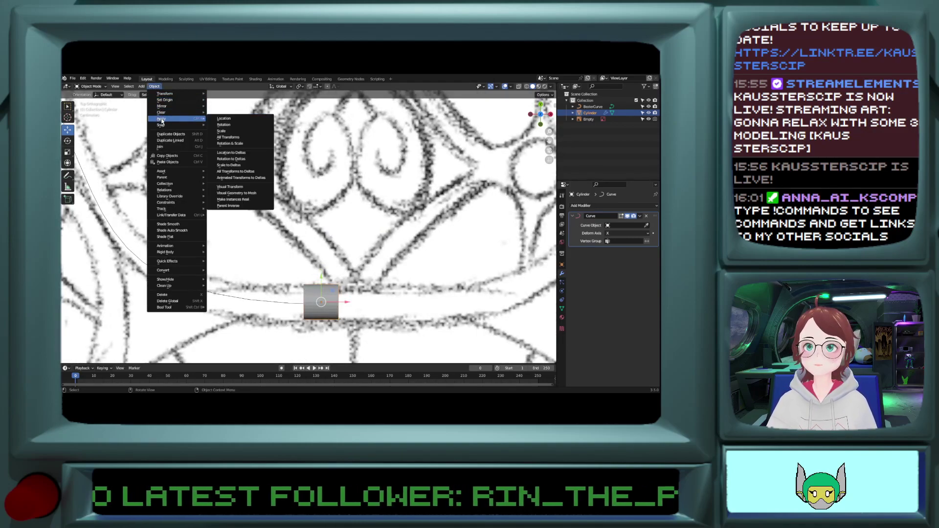
click(233, 138)
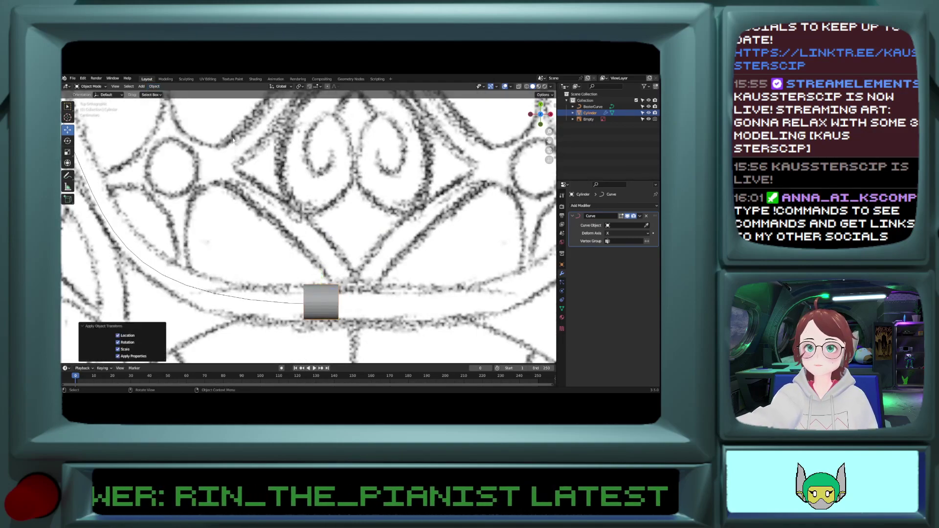
Step: Set BezierCurve as the curve object of the cylinder's Curve modifier
click(646, 225)
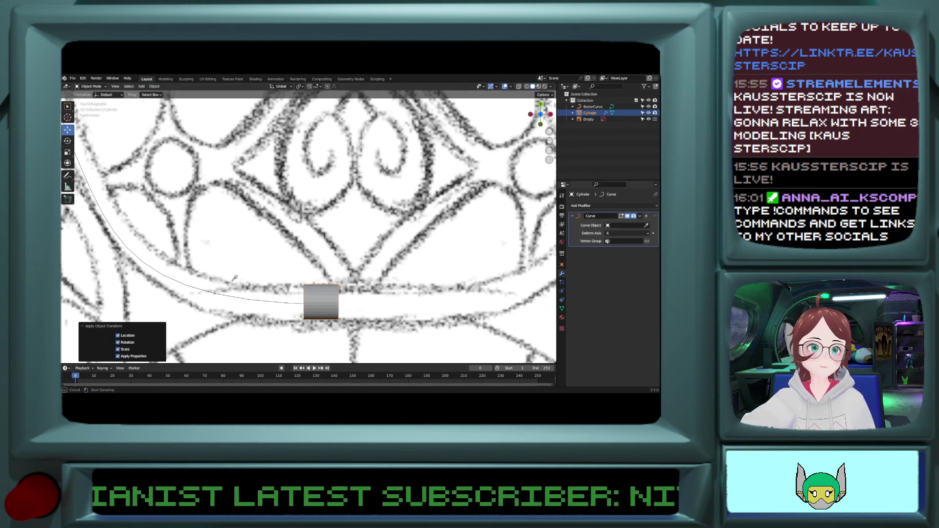
click(239, 302)
scroll(240, 302, down, 5)
scroll(228, 220, up, 1)
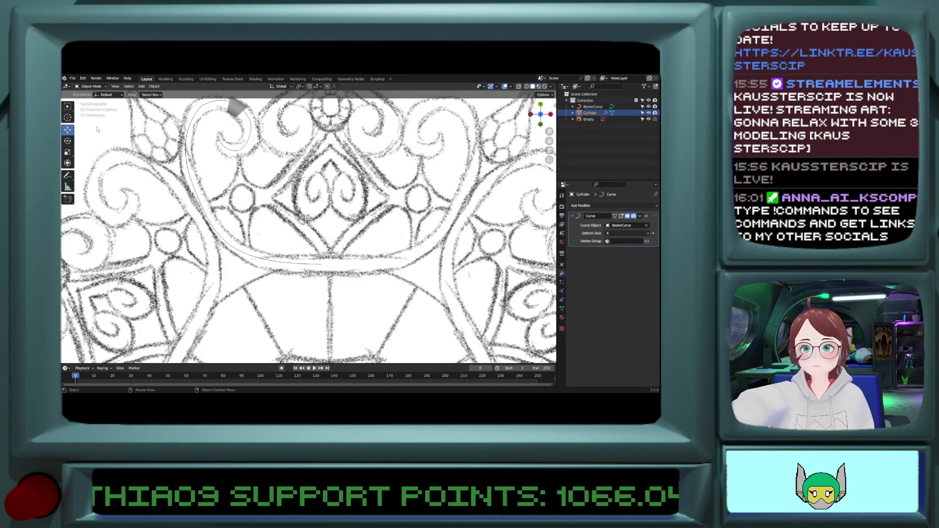
Step: Set the cylinder's origin to its center of mass (surface)
key(a)
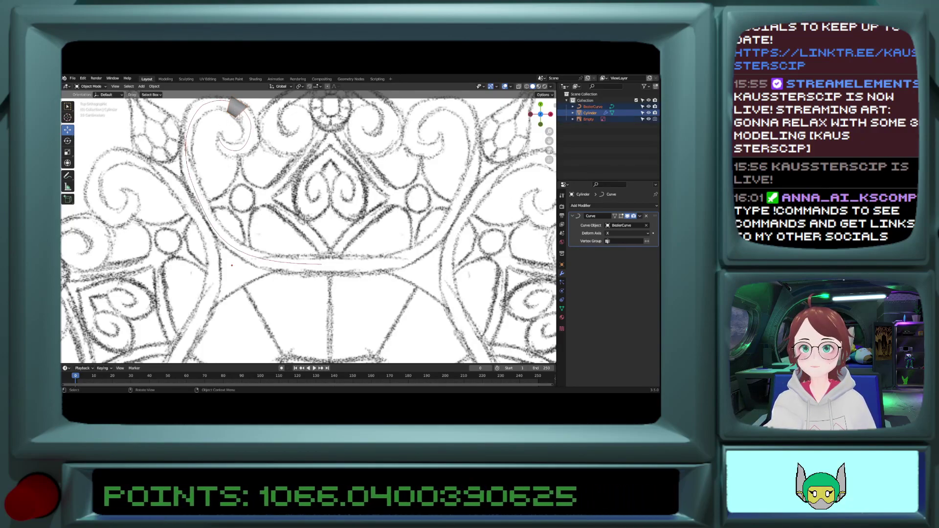
click(240, 109)
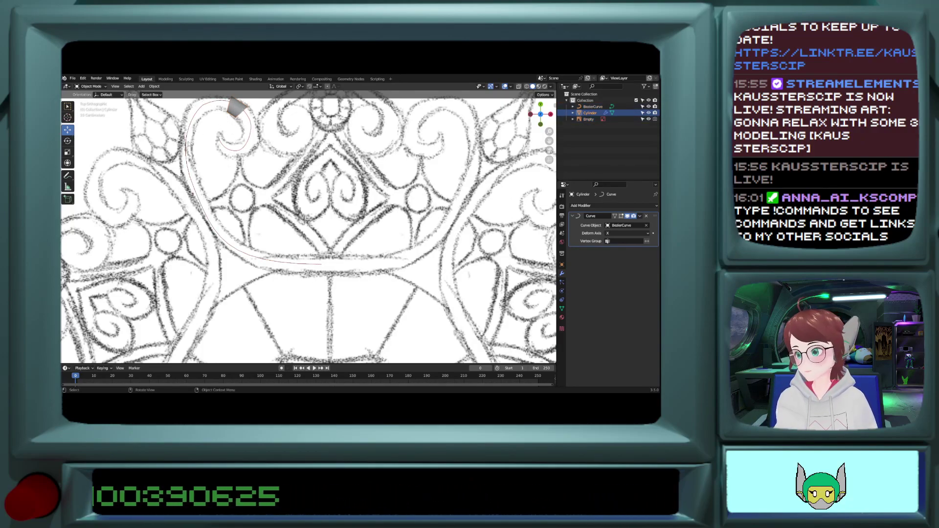
scroll(304, 230, down, 8)
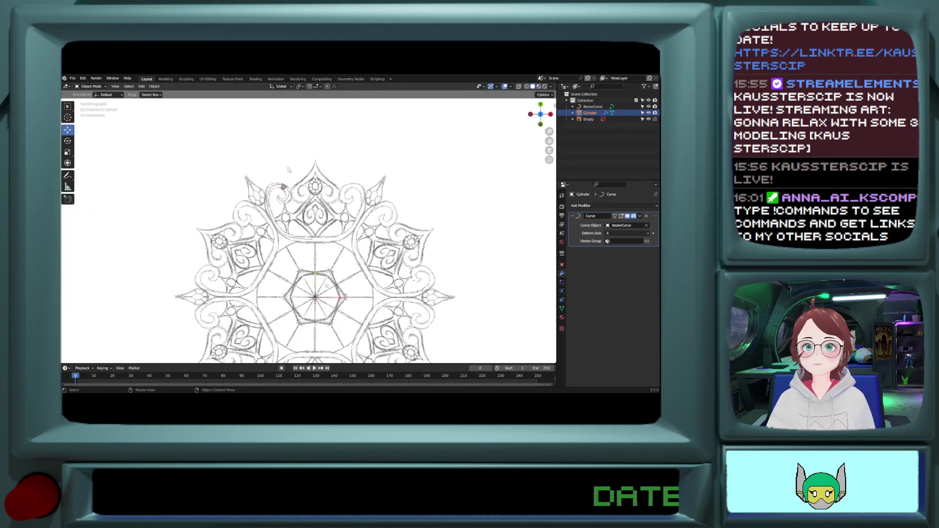
scroll(304, 229, up, 4)
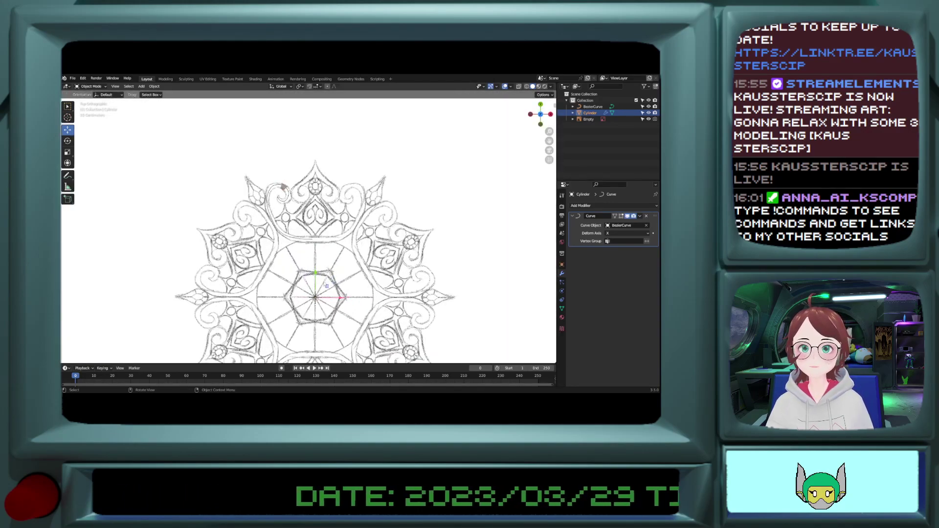
scroll(313, 272, up, 4)
click(154, 86)
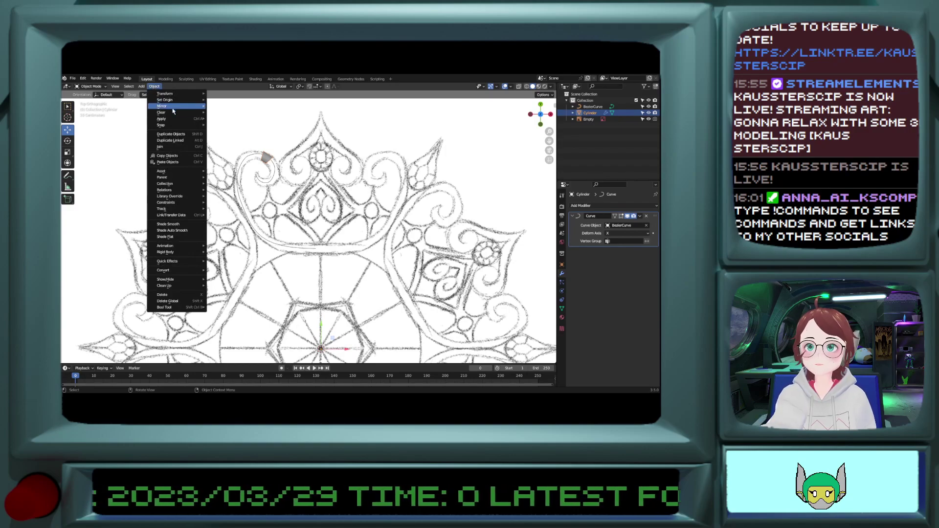
mouse_move(171, 100)
click(233, 120)
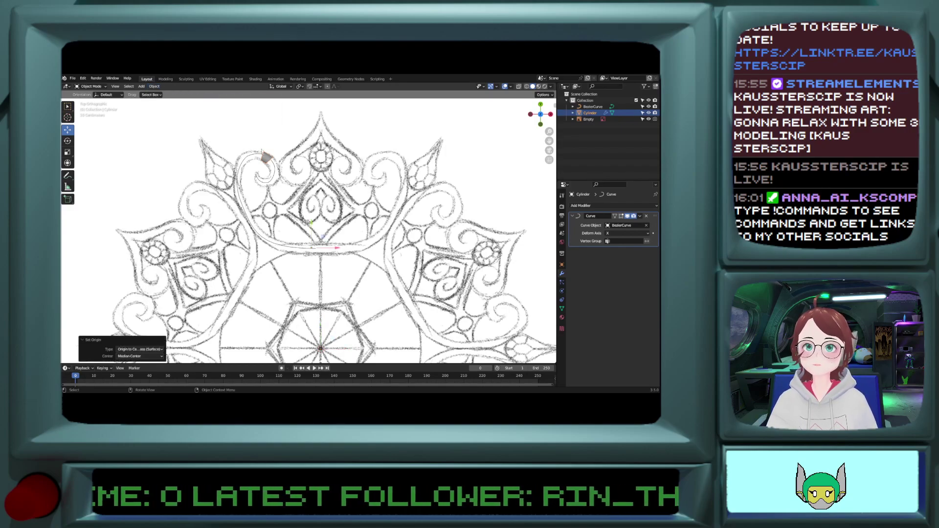
Step: Move the cylinder along the X axis to the inner starting end of the spiral curve
scroll(313, 230, up, 3)
key(g)
key(x)
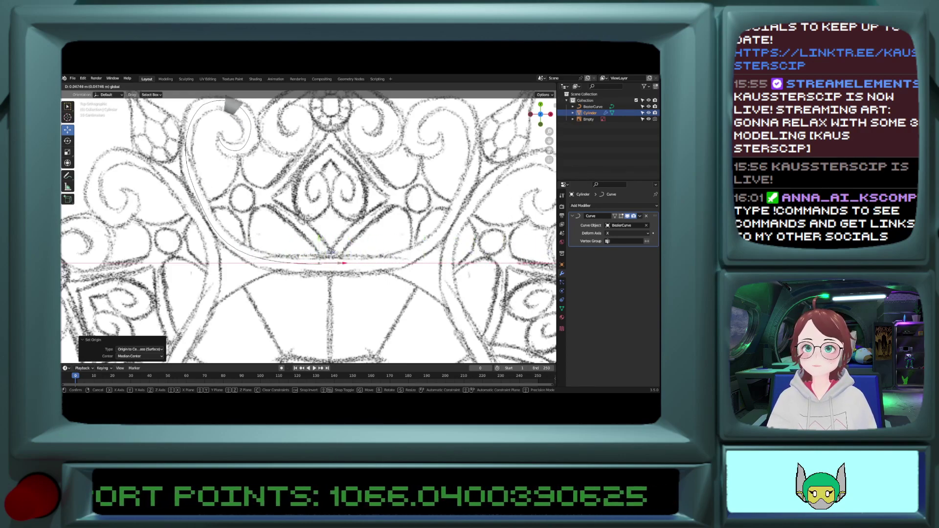
click(251, 238)
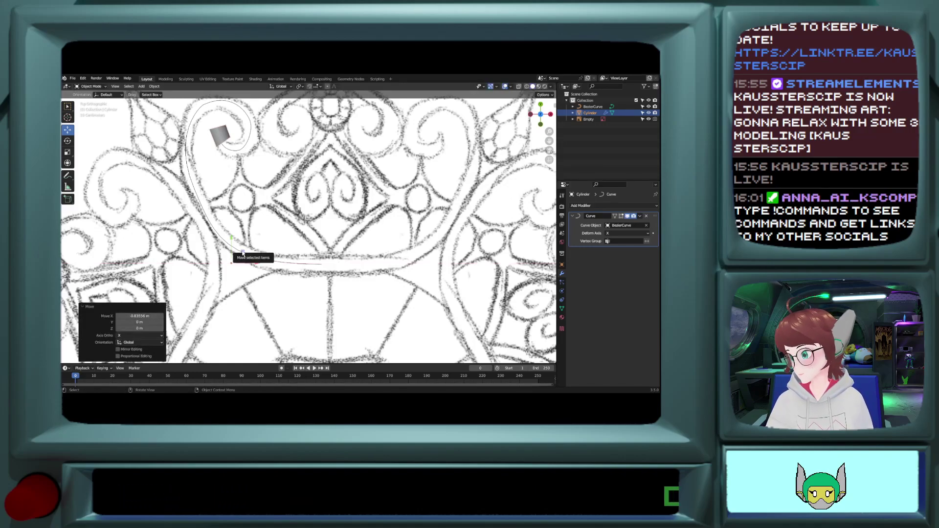
key(Tab)
key(Tab)
key(Tab)
key(Tab)
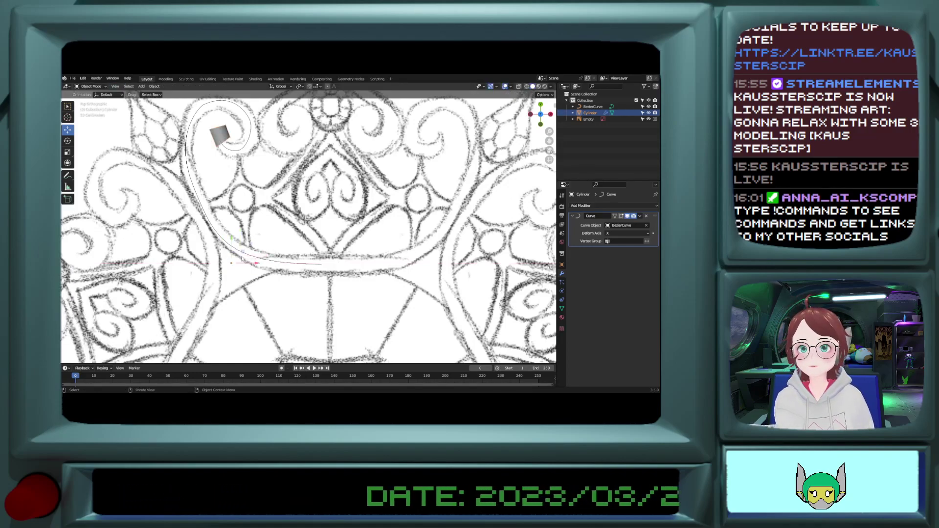
Step: Add an Array modifier to the cylinder and place it above the Curve modifier in the stack
click(656, 206)
click(546, 224)
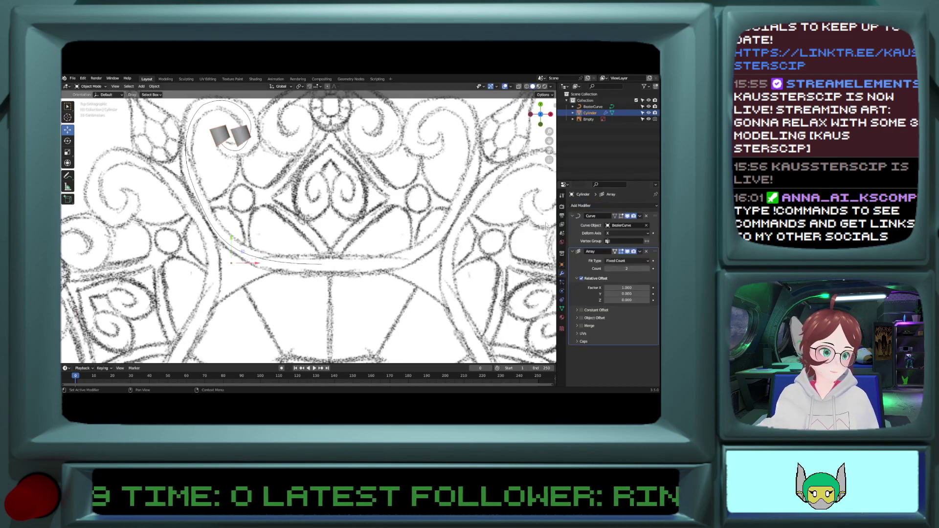
click(571, 254)
click(573, 216)
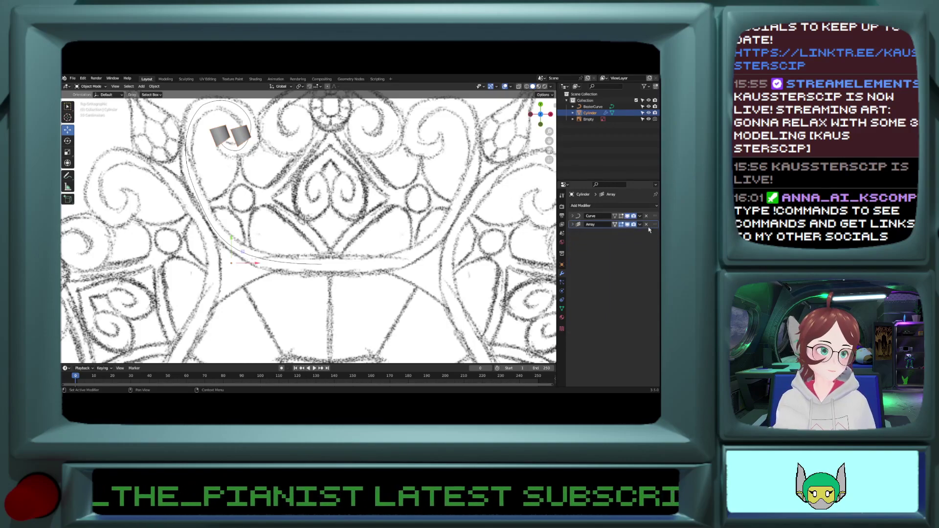
drag(656, 224, 655, 216)
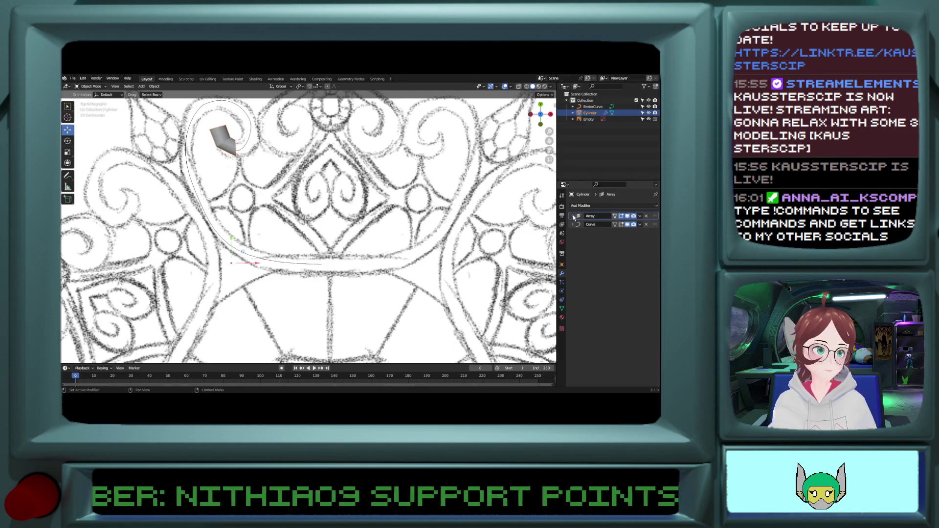
click(572, 216)
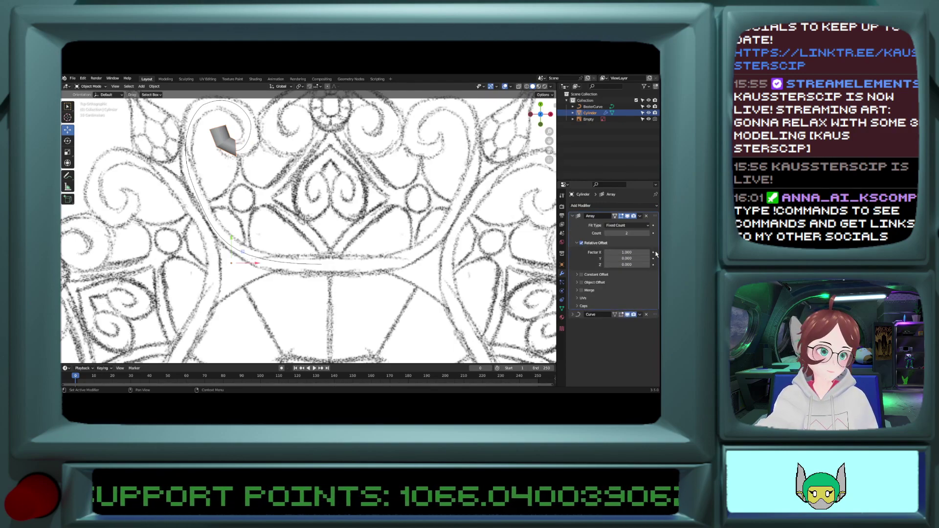
Step: Raise the Array modifier's count to 23 so the cylinder extends along the spiral to the pendant's centre line
click(647, 233)
click(648, 233)
click(647, 233)
click(648, 233)
click(648, 233)
drag(645, 233, 648, 233)
click(648, 234)
click(649, 234)
click(649, 233)
click(649, 234)
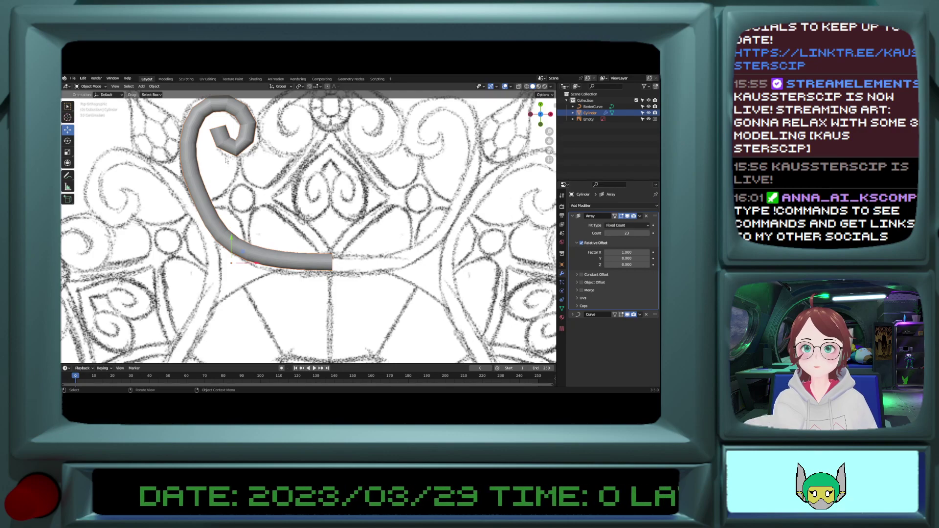
Step: Select BezierCurve beneath the cylinder tube with the help of X-ray and open it in Edit Mode
key(Tab)
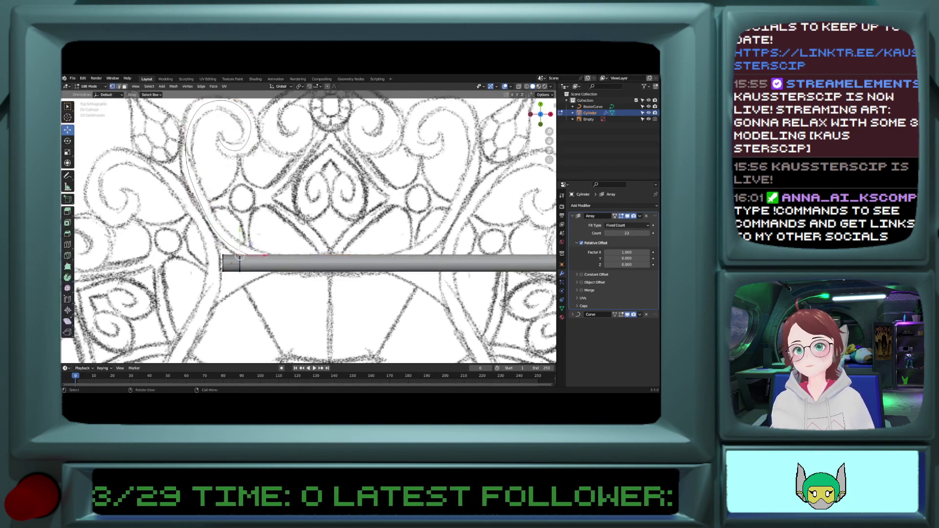
key(Tab)
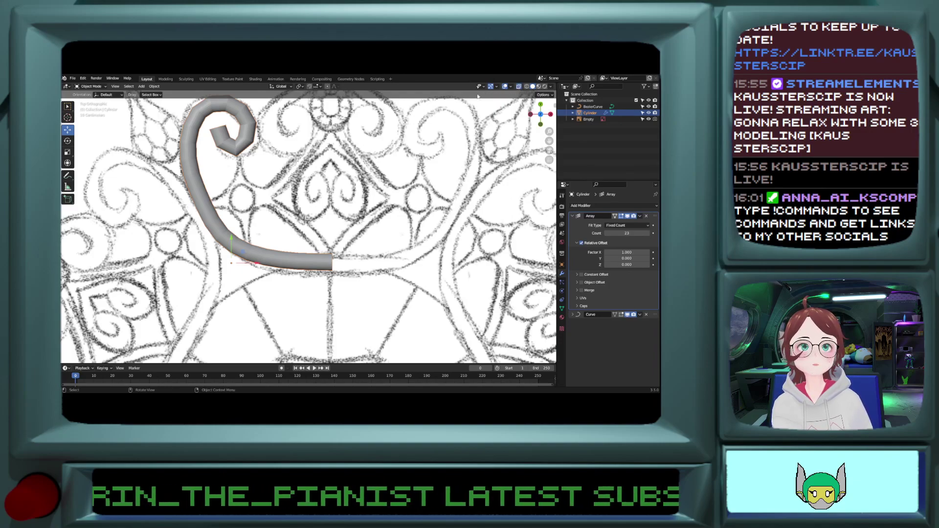
key(alt+z)
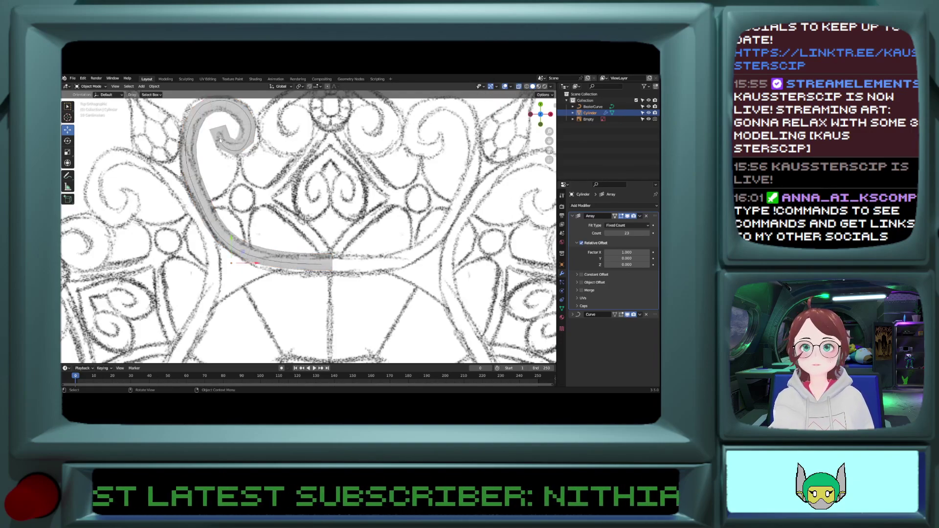
click(220, 141)
click(519, 87)
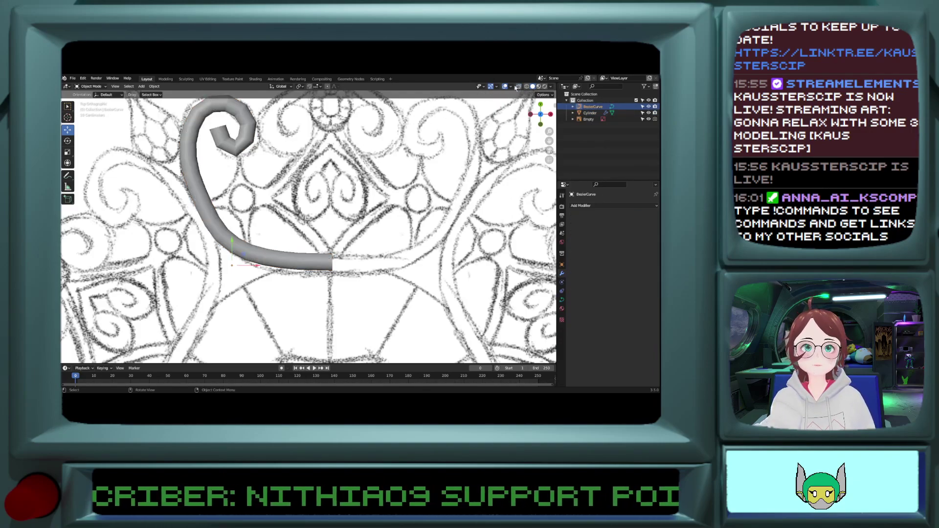
key(Tab)
scroll(254, 128, up, 4)
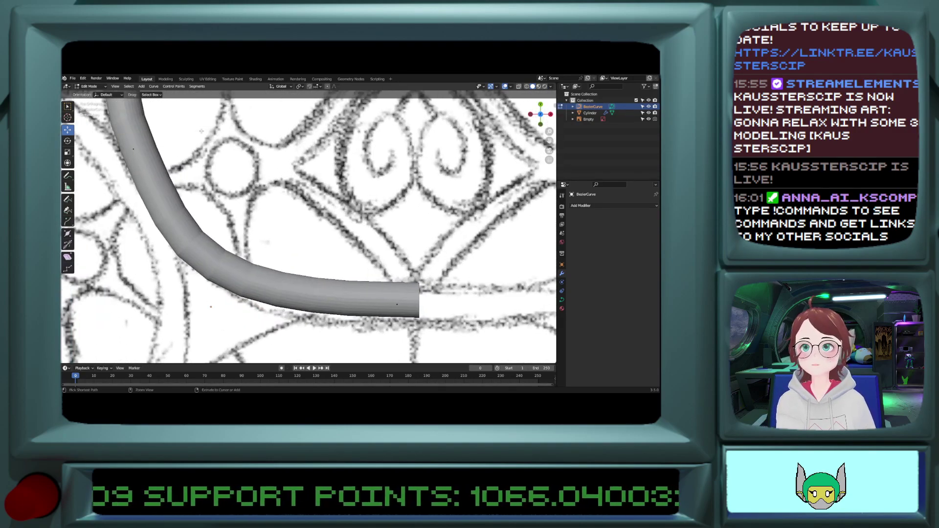
Step: Shrink the curve radius at the spiral's inner end point with the Radius tool to taper the tube's tip
click(182, 149)
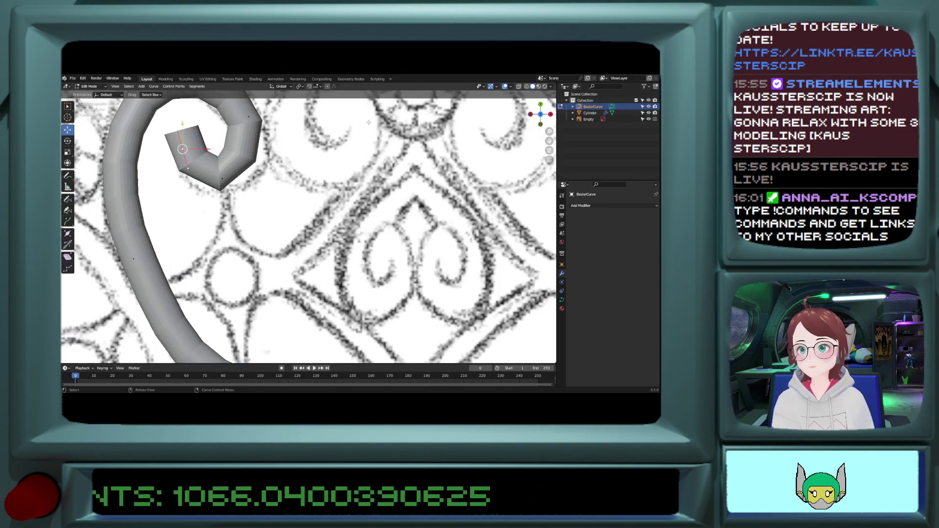
key(s)
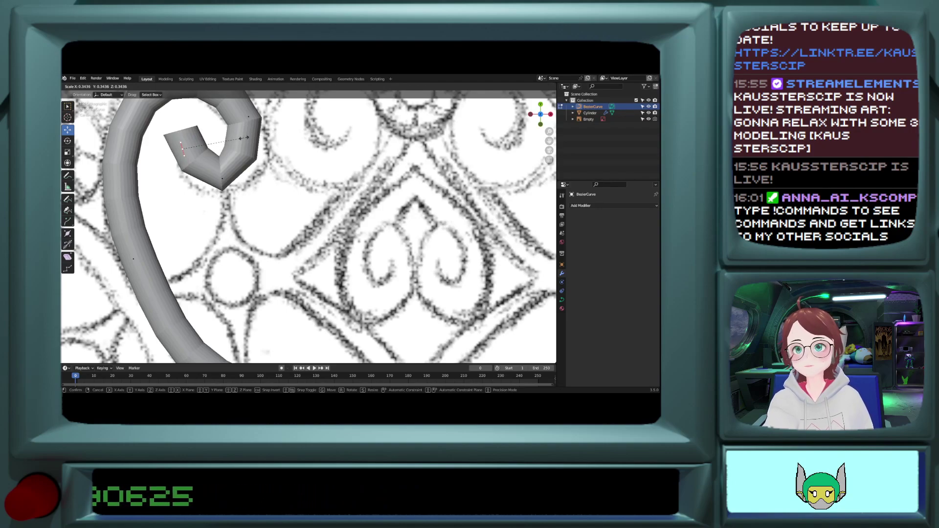
right_click(243, 138)
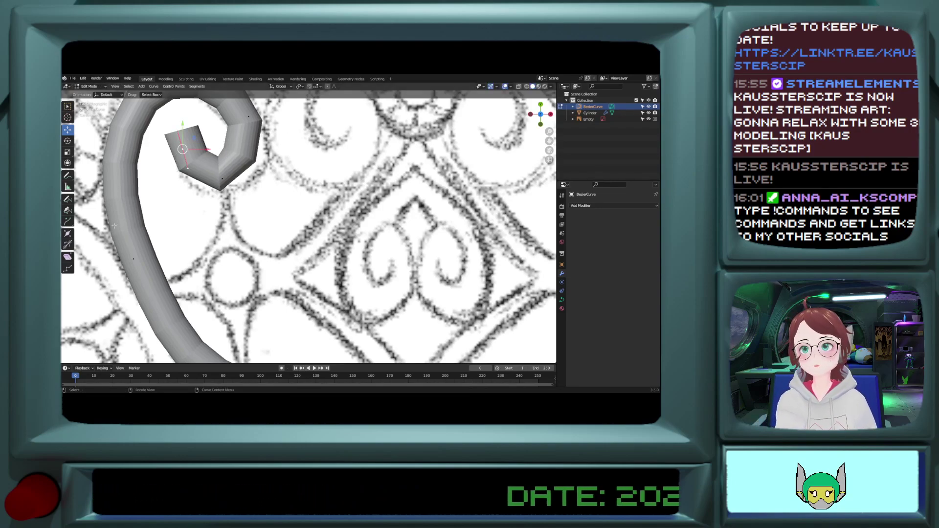
click(68, 235)
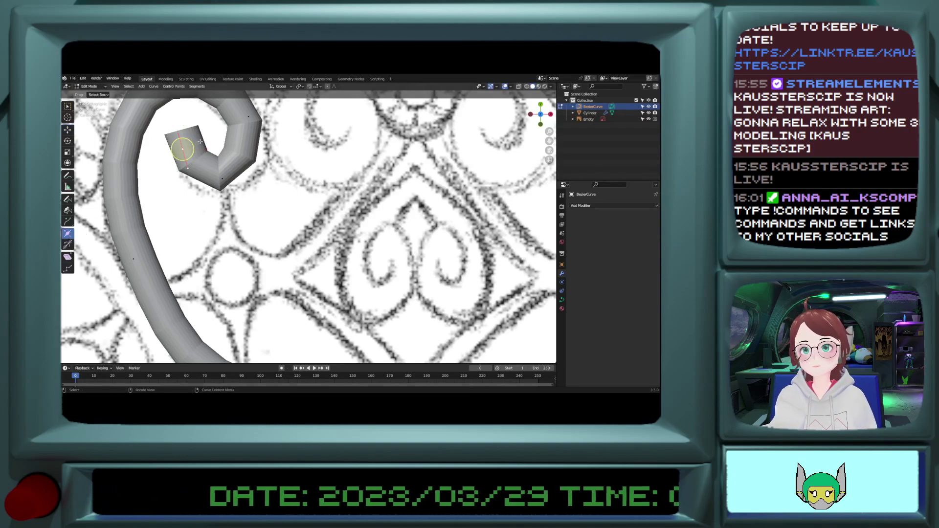
drag(191, 145, 184, 147)
click(67, 129)
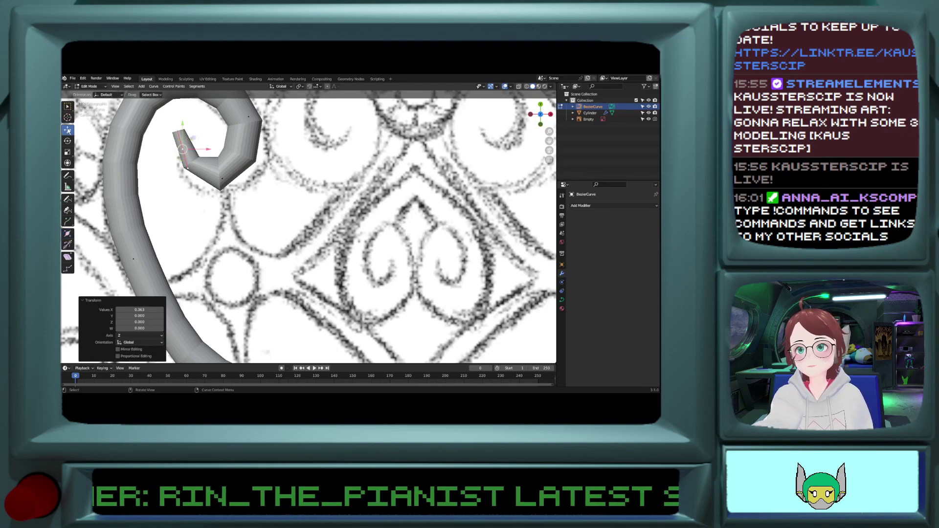
Step: Extrude a new control point from the spiral's inner end and rotate it about 47° and a further 8° to curl inward
drag(182, 148, 187, 125)
key(e)
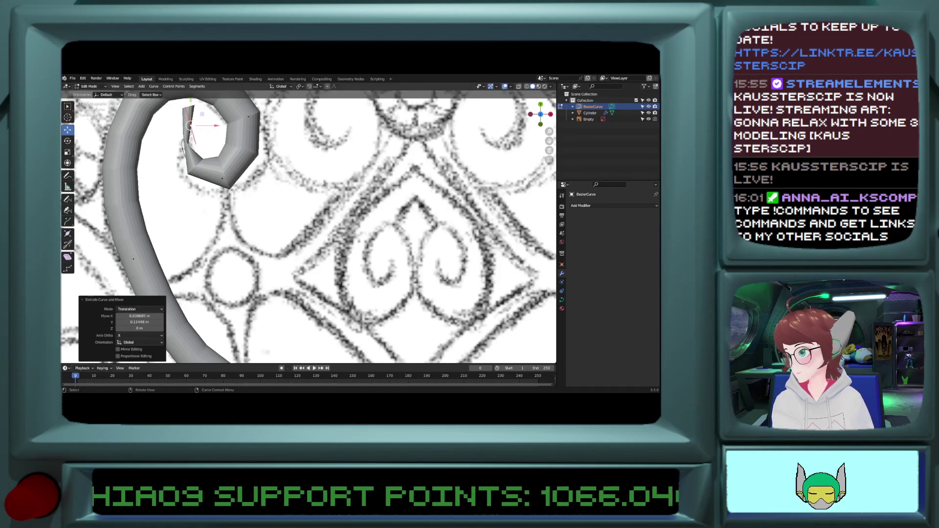
key(r)
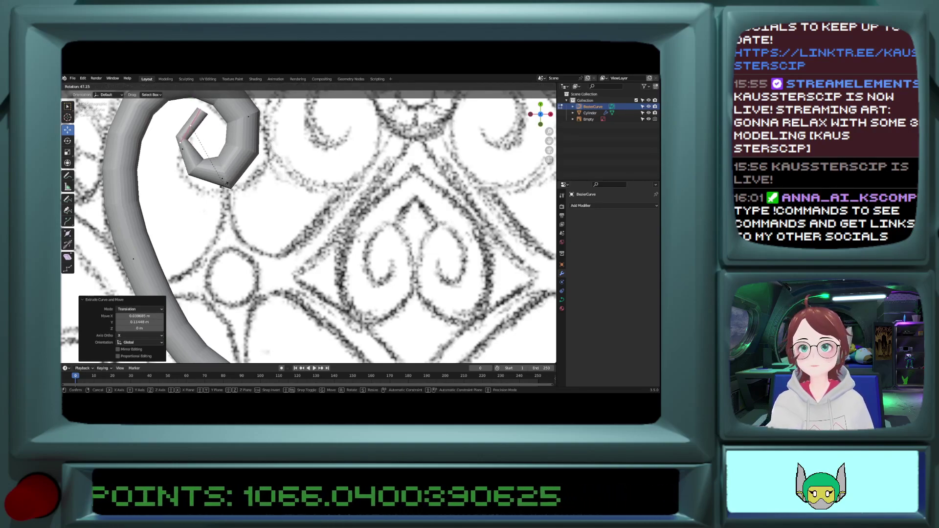
click(224, 169)
key(r)
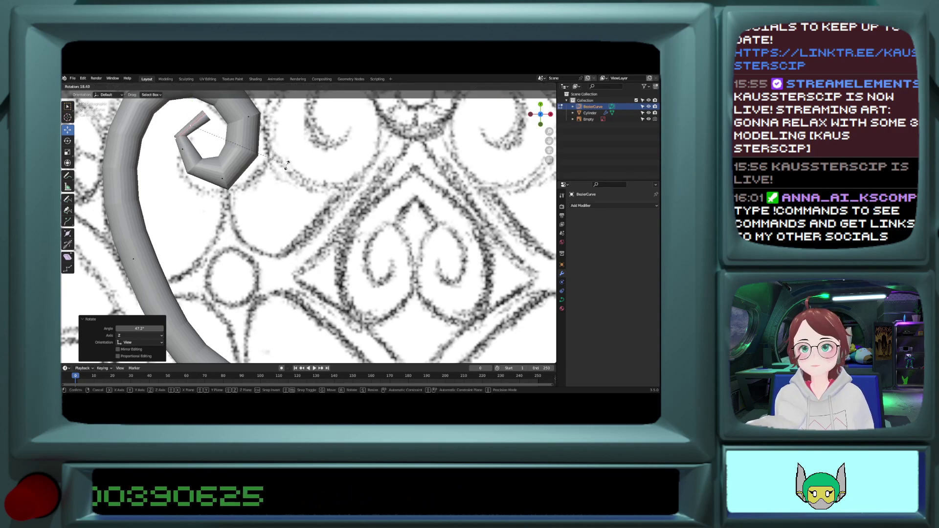
click(207, 112)
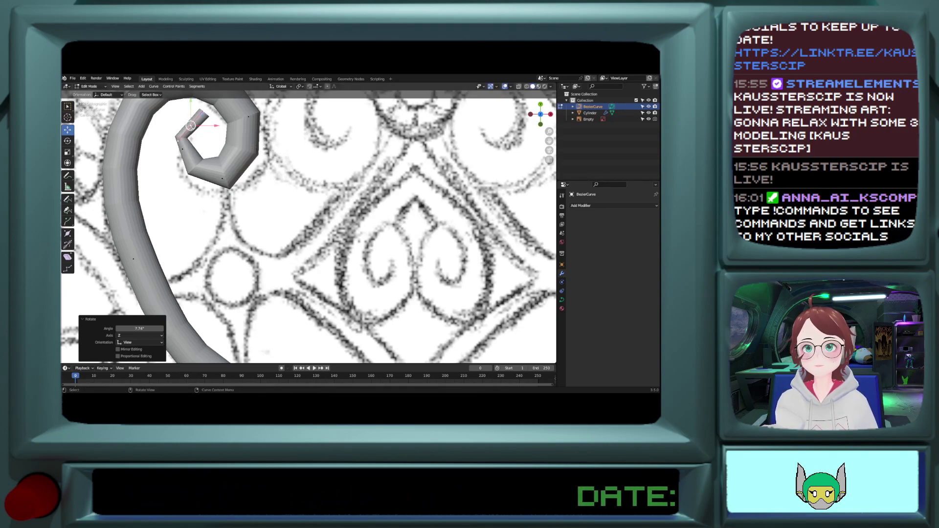
Step: Nudge the new end point and reposition its lower handle to refine the curl at the spiral's tip
key(g)
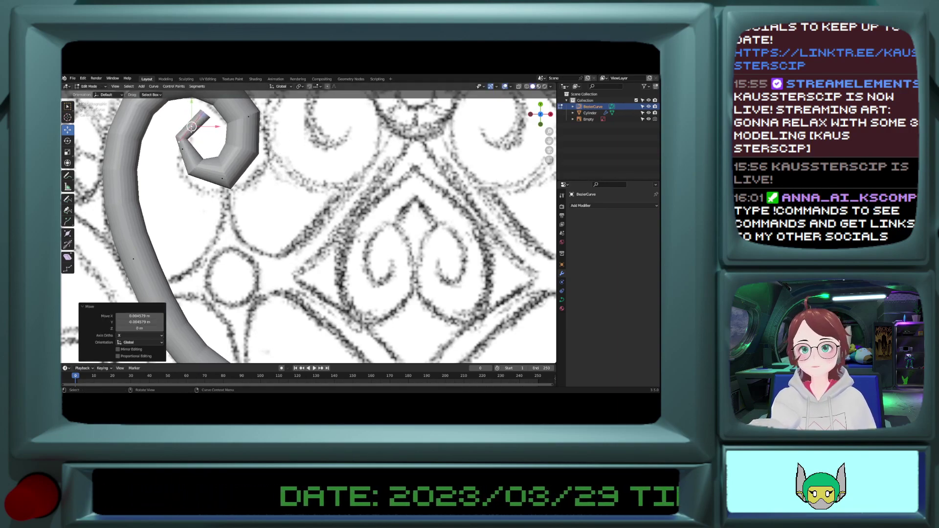
click(180, 139)
key(g)
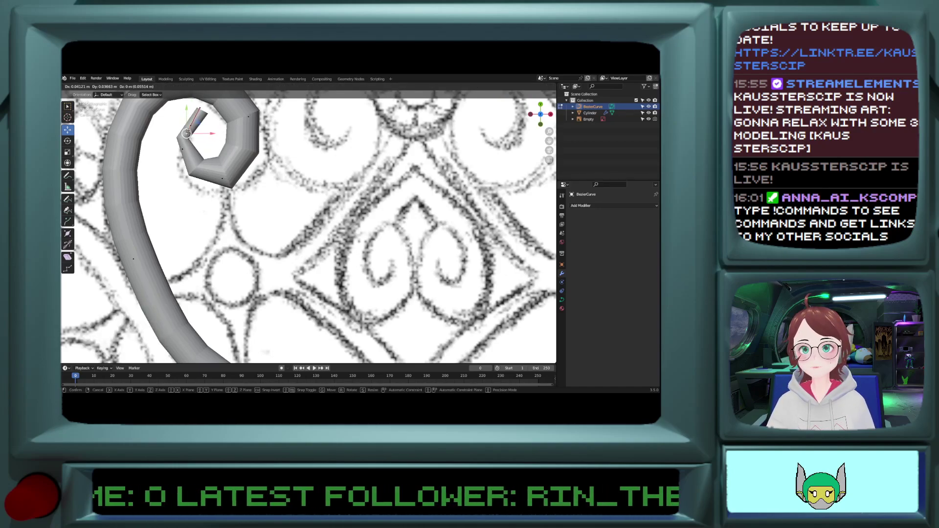
click(186, 131)
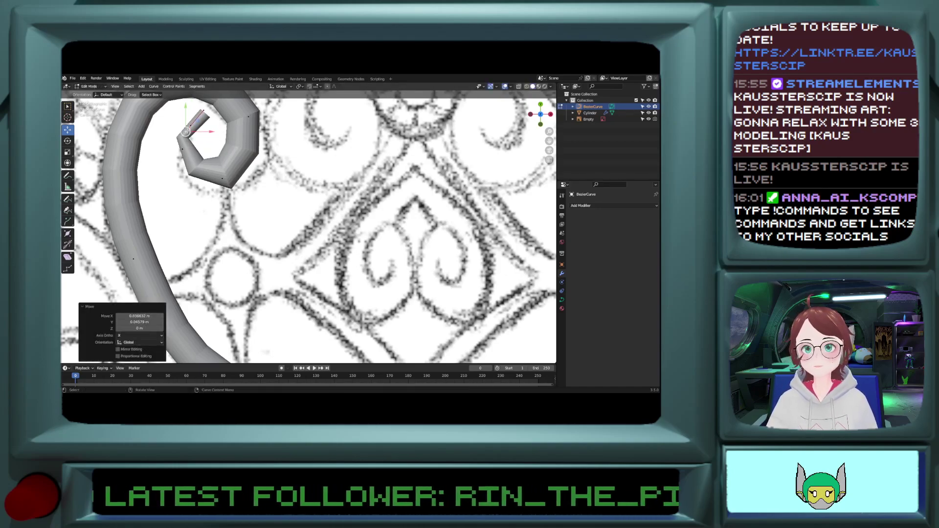
click(207, 113)
Step: Slightly shrink the curve radius at the control point on the bottom of the spiral
click(222, 178)
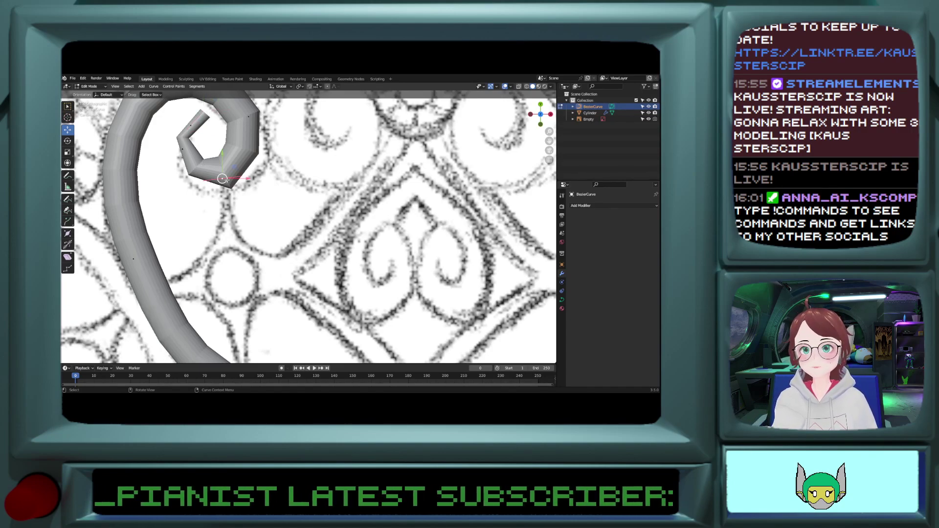
click(68, 233)
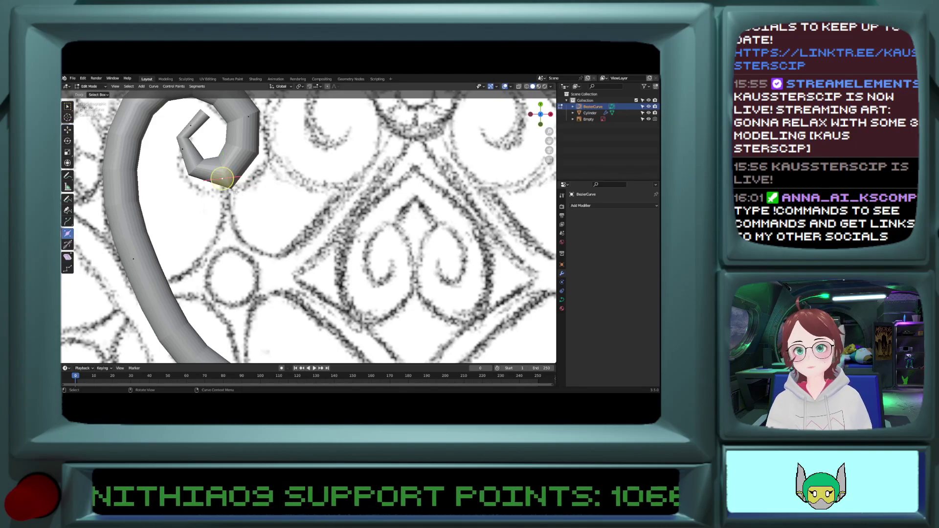
key(s)
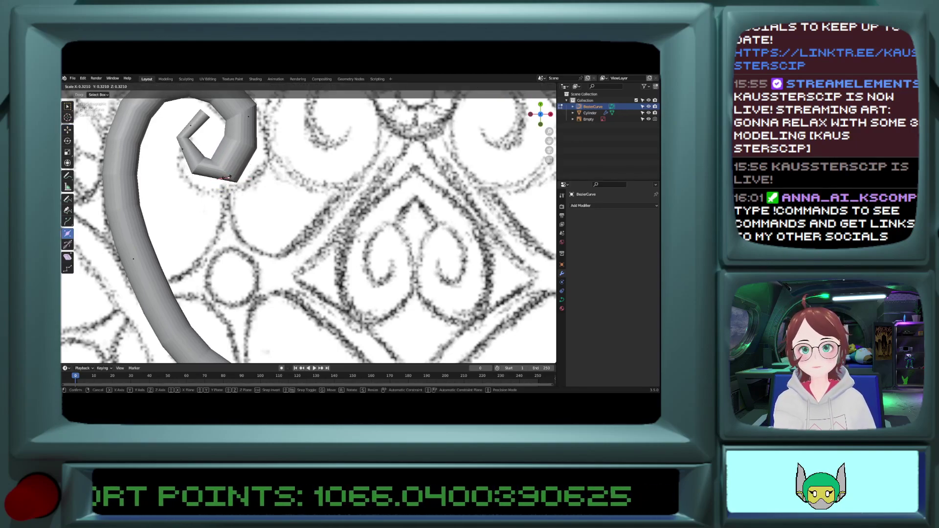
click(235, 182)
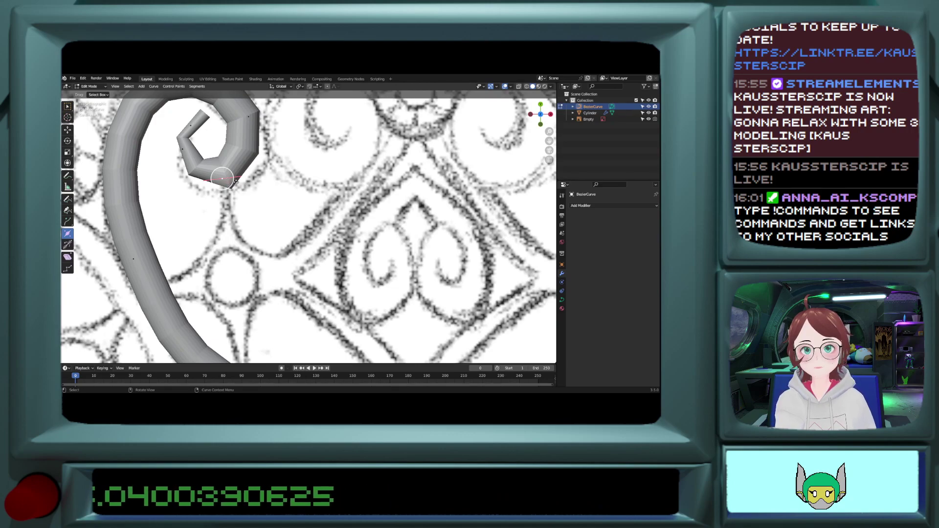
key(s)
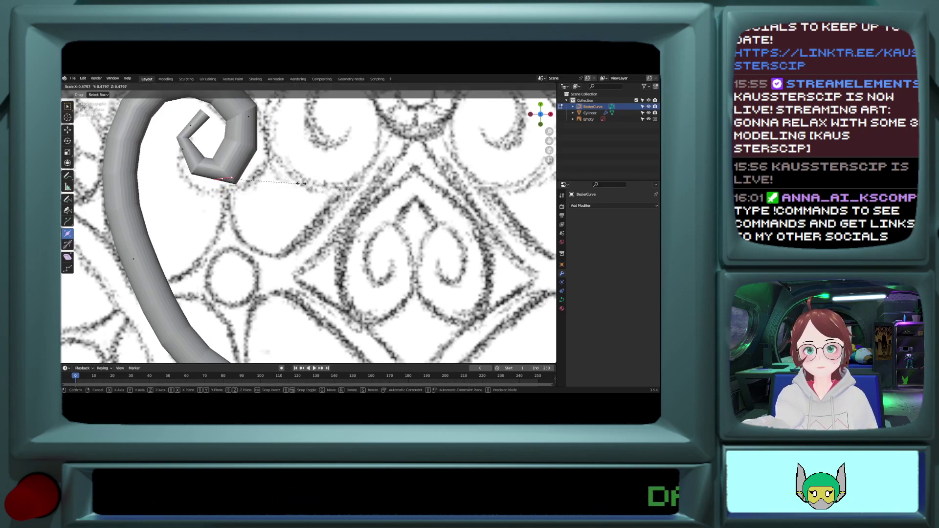
click(271, 181)
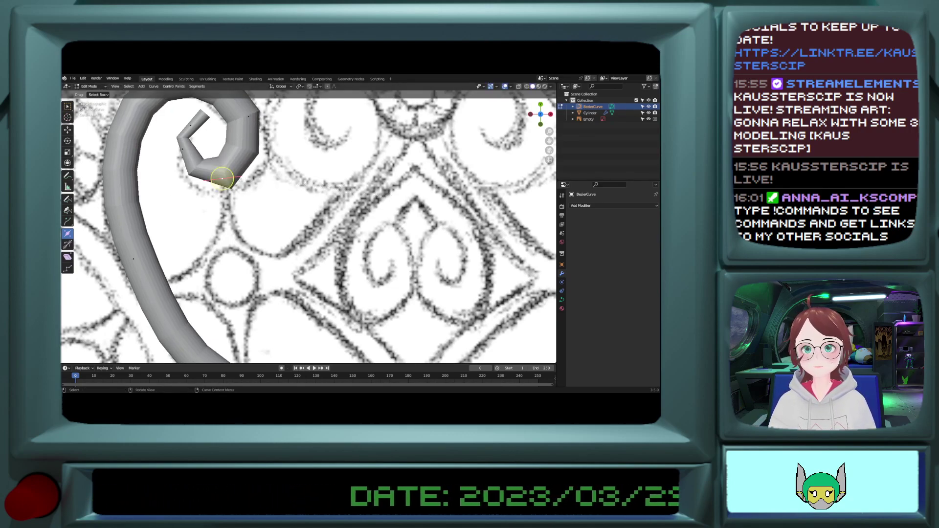
key(alt+s)
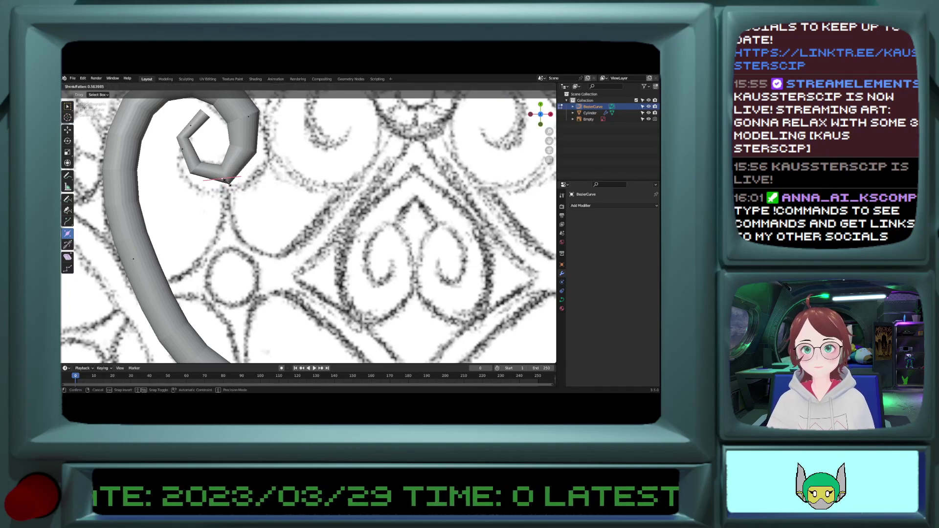
click(230, 182)
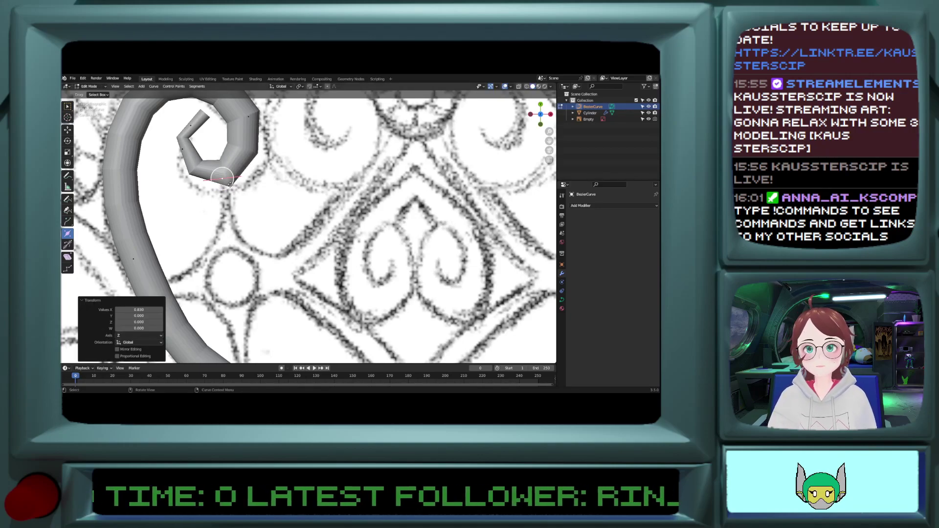
Step: Slightly shrink the curve radius at the control point on the spiral's outer right side
scroll(287, 146, down, 5)
scroll(282, 173, up, 2)
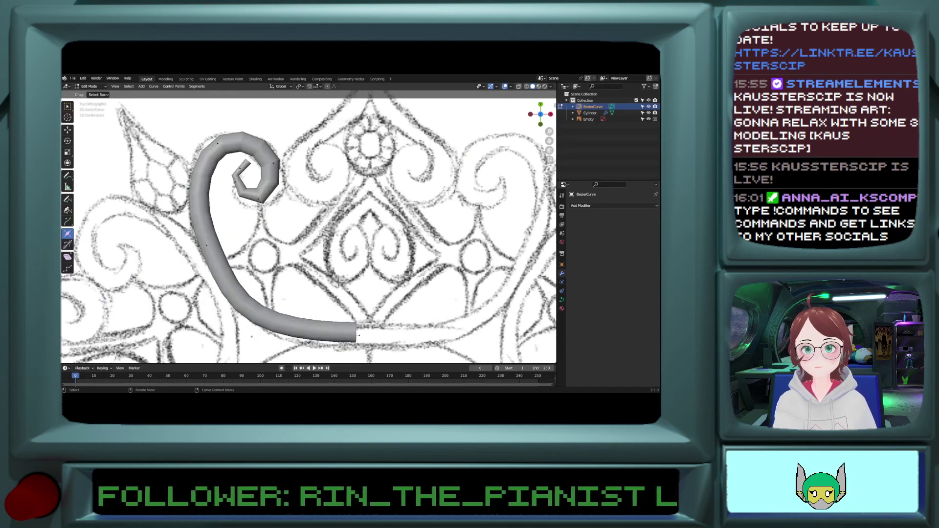
click(276, 164)
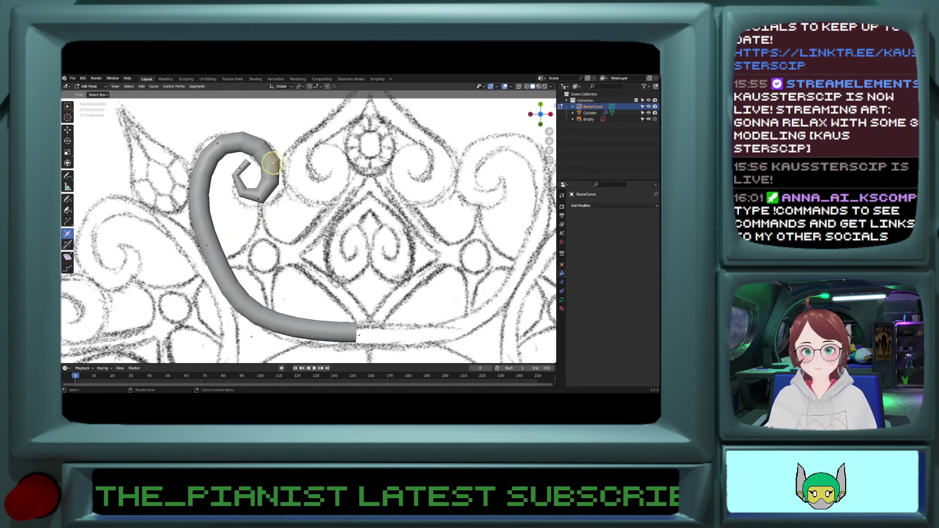
key(alt+s)
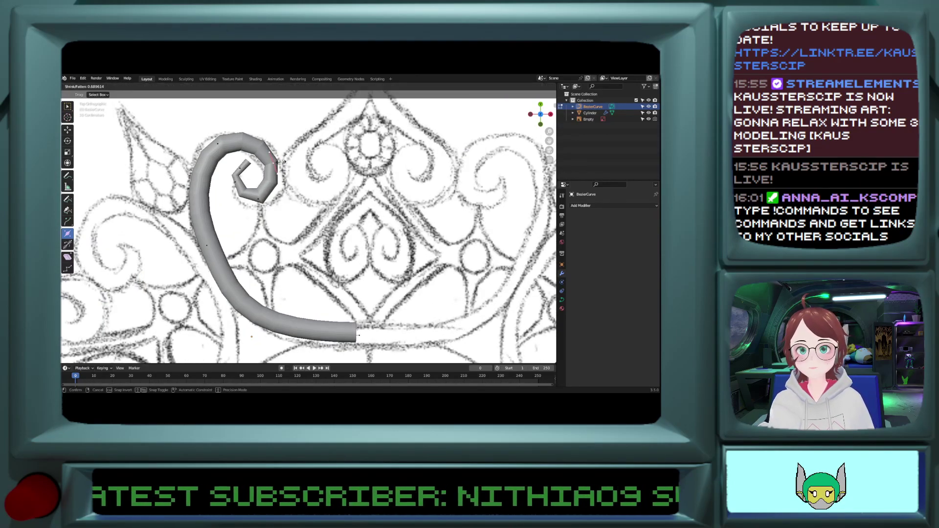
click(282, 161)
scroll(313, 180, down, 2)
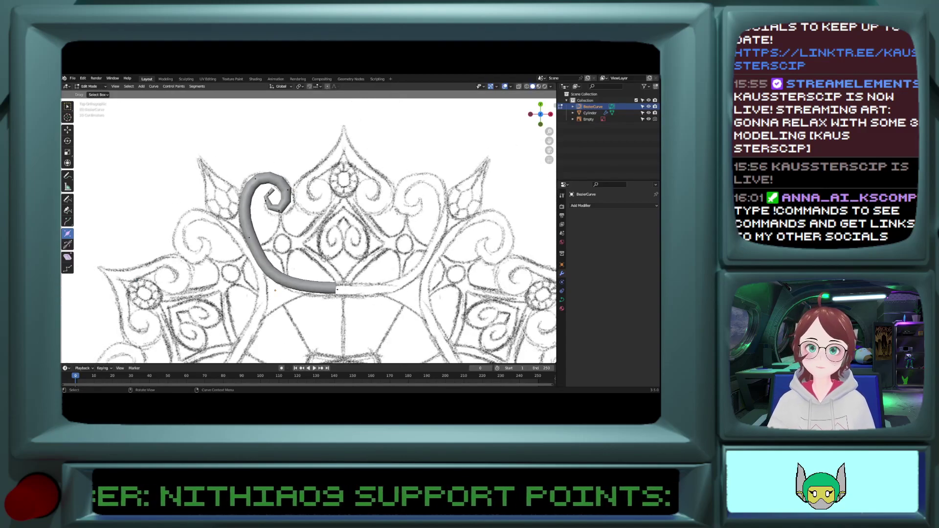
shift+scroll(313, 180, down, 2)
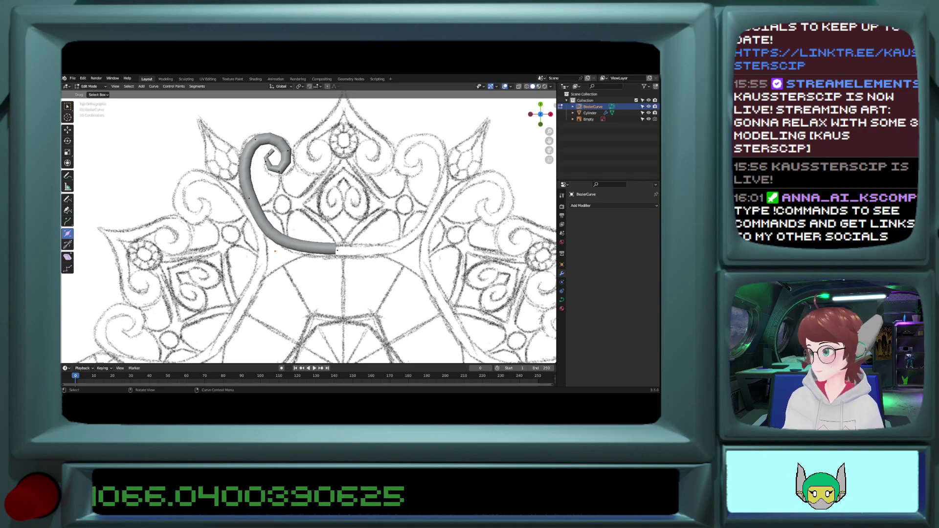
Step: Scale the cylinder's mesh along X to about 0.534 in Edit Mode to shorten each arrayed segment
key(Tab)
click(323, 254)
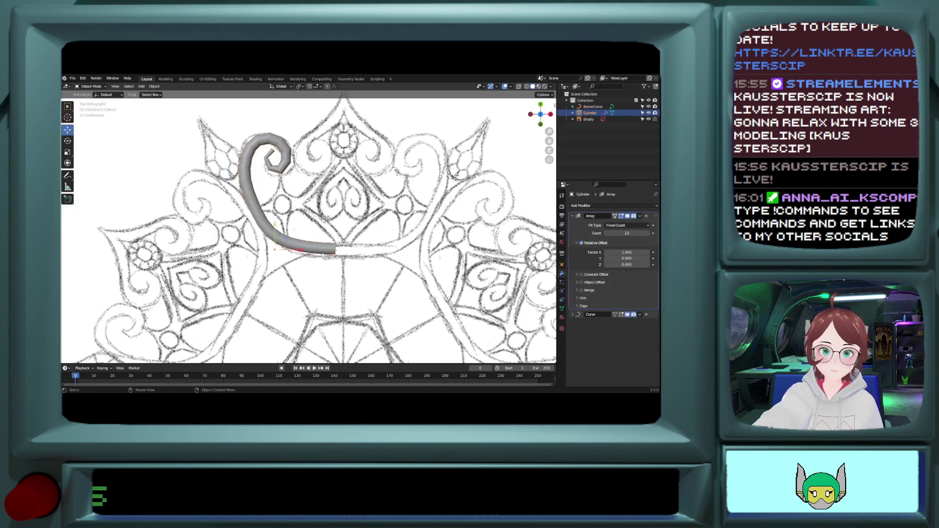
key(Tab)
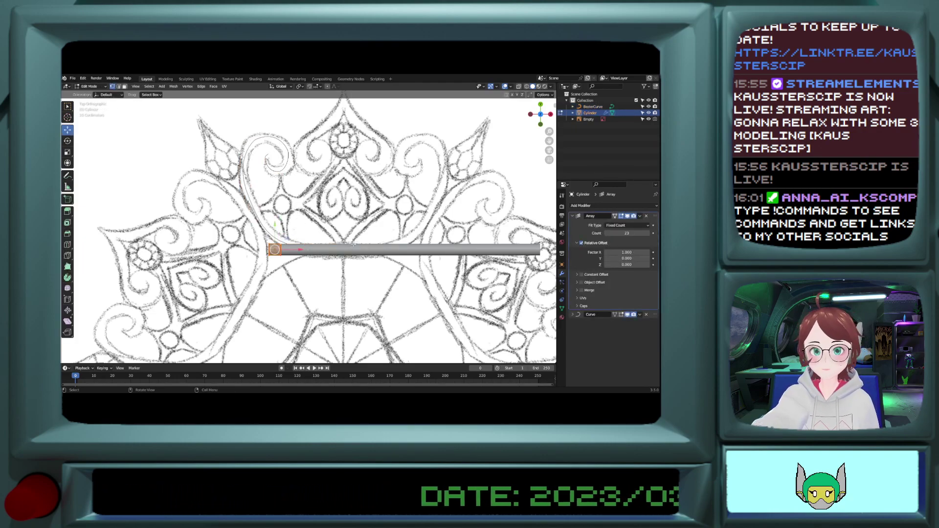
key(s)
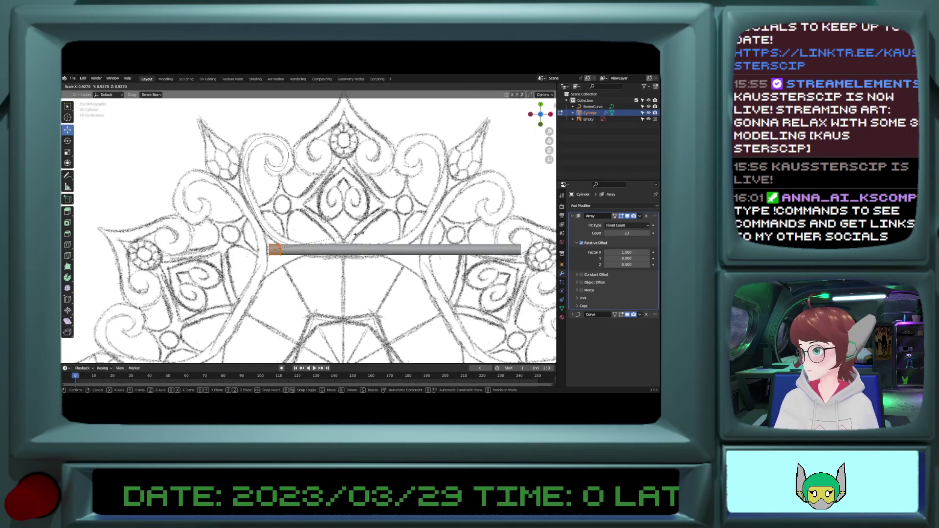
key(z)
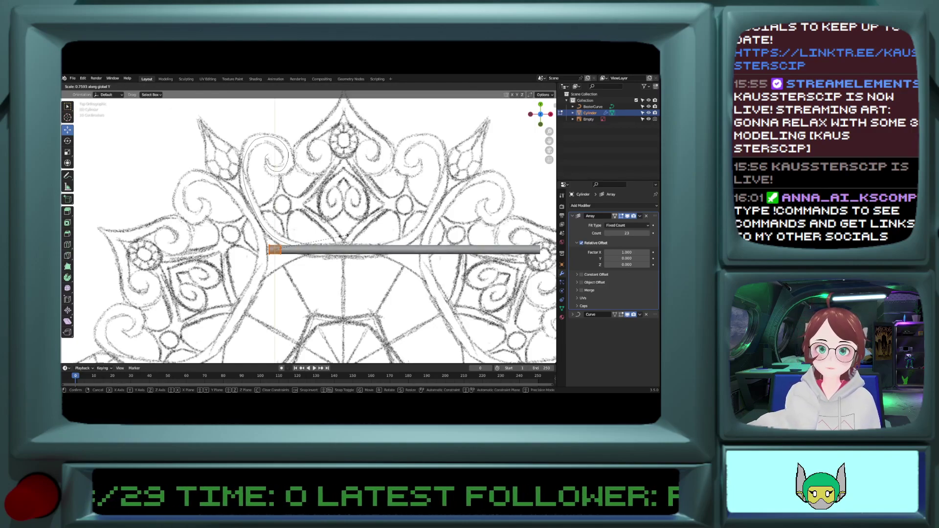
key(x)
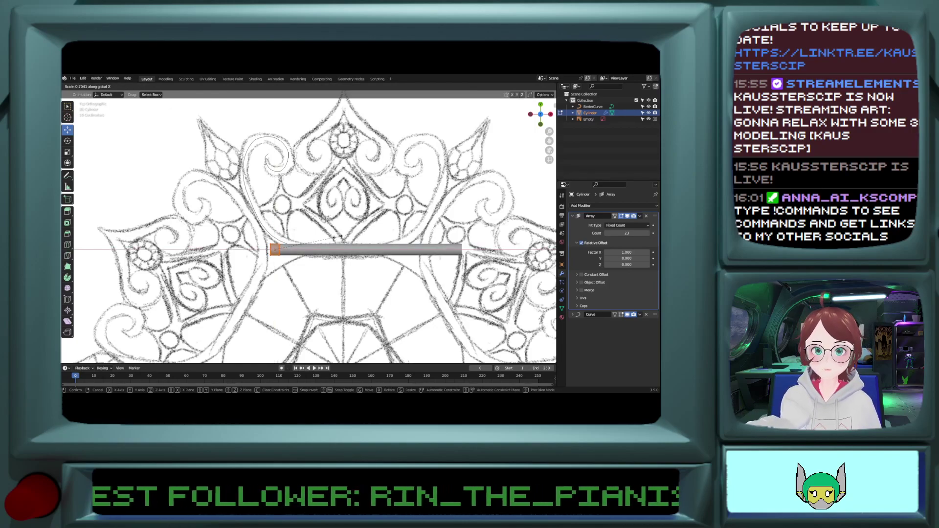
click(323, 237)
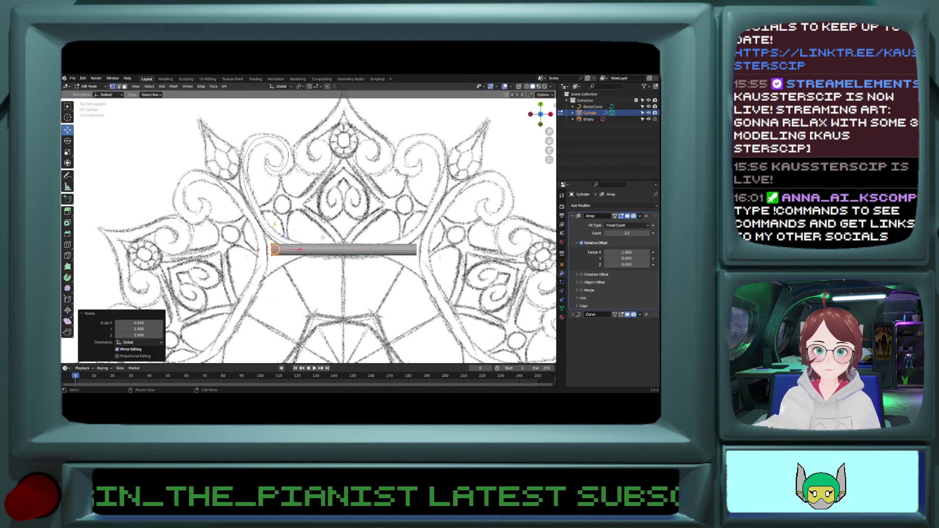
key(Tab)
Step: Raise the cylinder's Array count to 43 so the segments fill the full length of the curve
scroll(297, 180, up, 4)
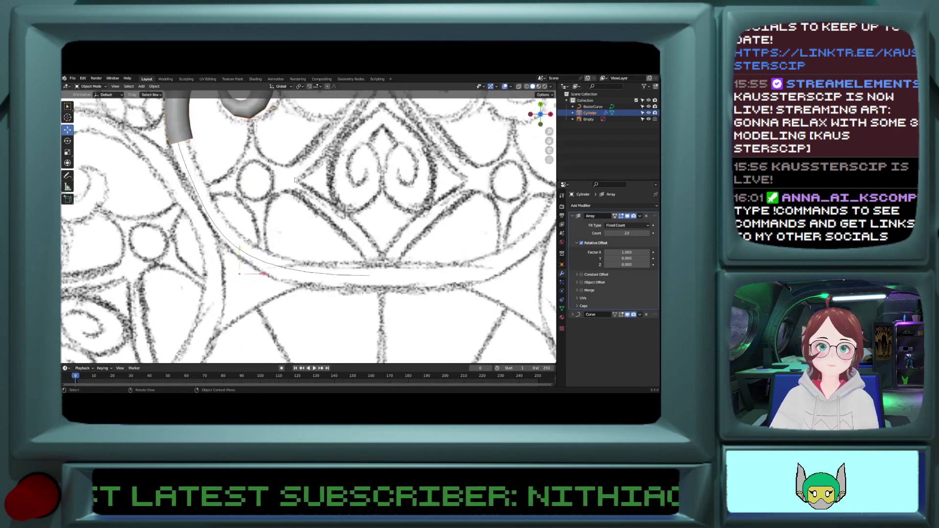
shift+middle_drag(296, 180, 298, 289)
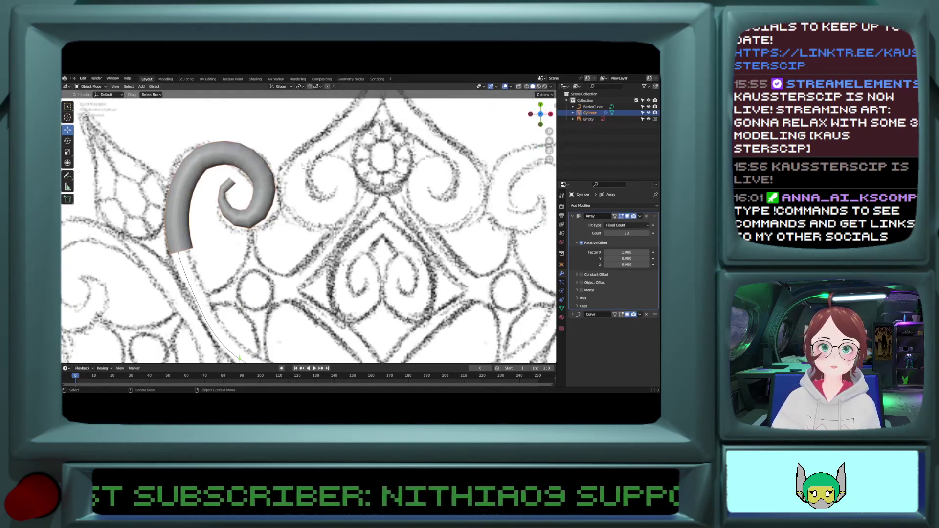
click(647, 234)
click(647, 234)
click(647, 235)
click(647, 234)
click(647, 234)
double_click(648, 234)
click(647, 234)
click(648, 234)
click(647, 234)
click(648, 234)
shift+middle_drag(358, 230, 359, 184)
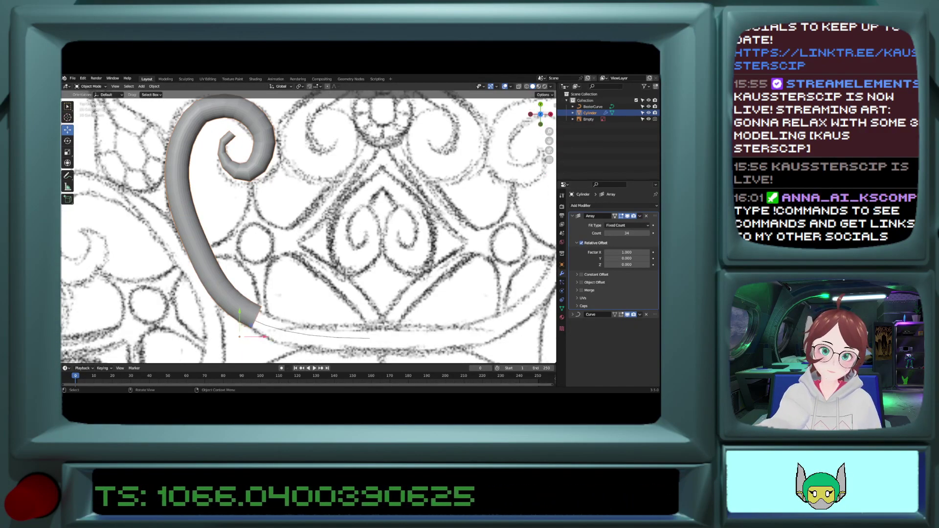
click(647, 234)
click(647, 234)
click(647, 234)
click(647, 234)
click(647, 234)
click(647, 234)
click(647, 234)
click(648, 234)
click(647, 234)
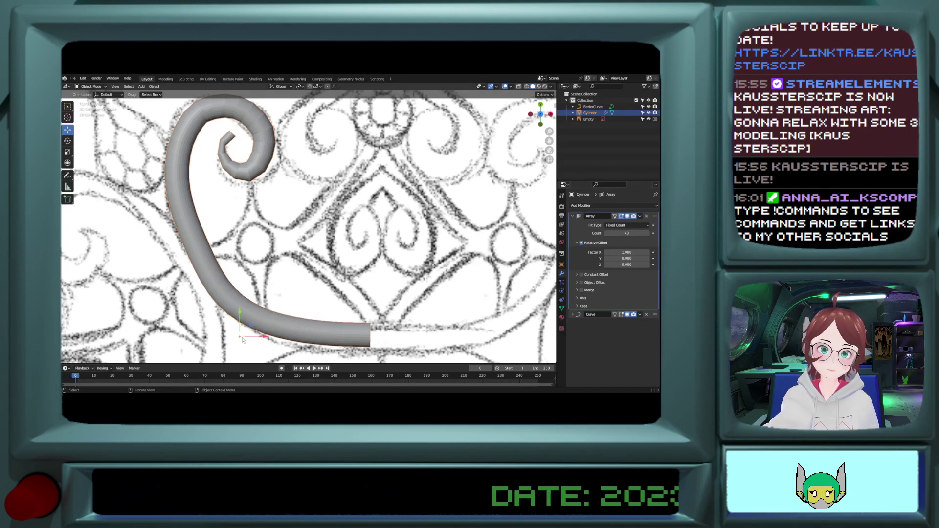
Step: Move the cylinder about 0.081 m along X so the tube's straight end meets the drawing's vertical centreline
key(g)
key(x)
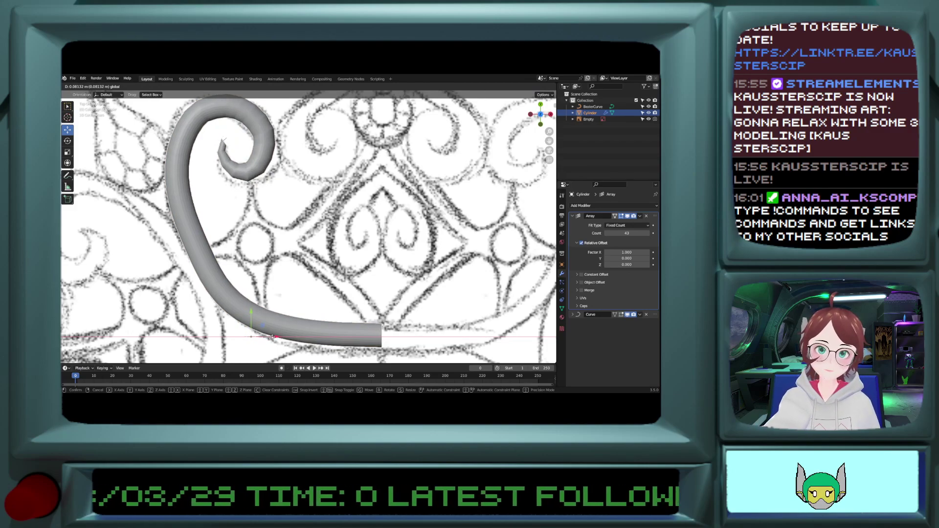
click(272, 337)
scroll(272, 208, down, 4)
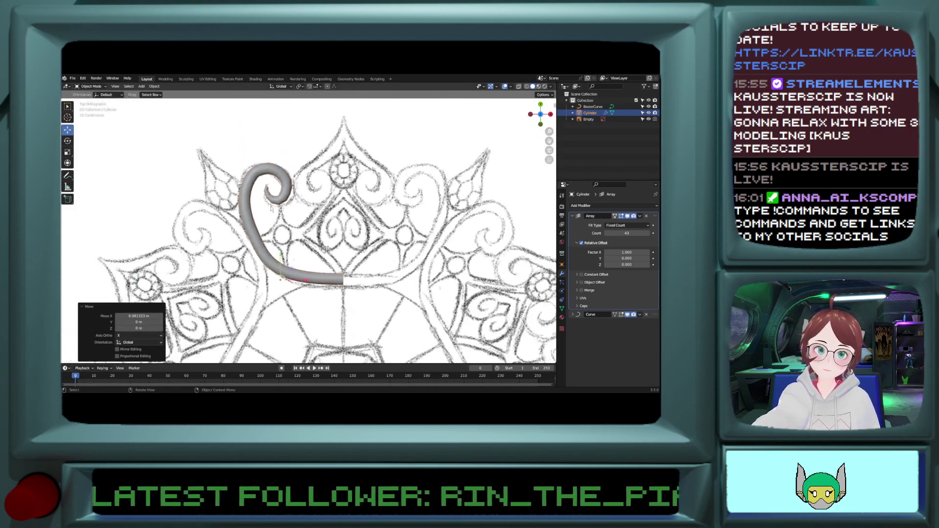
mouse_move(272, 208)
middle_down()
mouse_move(274, 243)
mouse_move(256, 221)
mouse_move(262, 227)
middle_up()
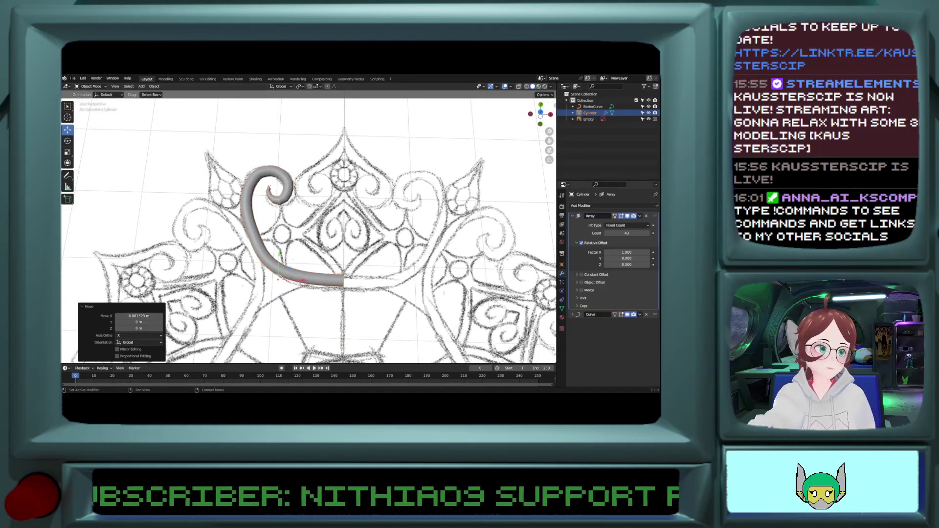
Step: Try Shade Smooth on the arrayed tube and undo it
click(573, 216)
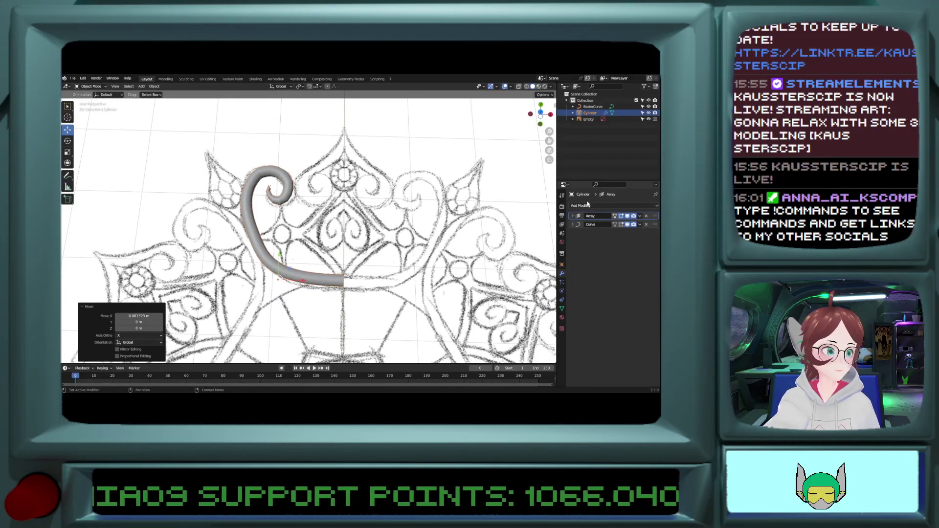
click(155, 86)
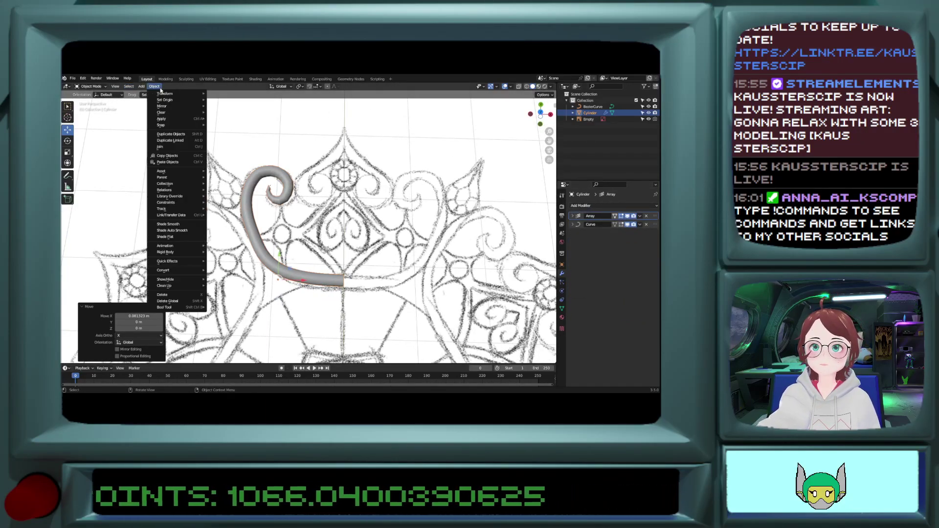
click(189, 224)
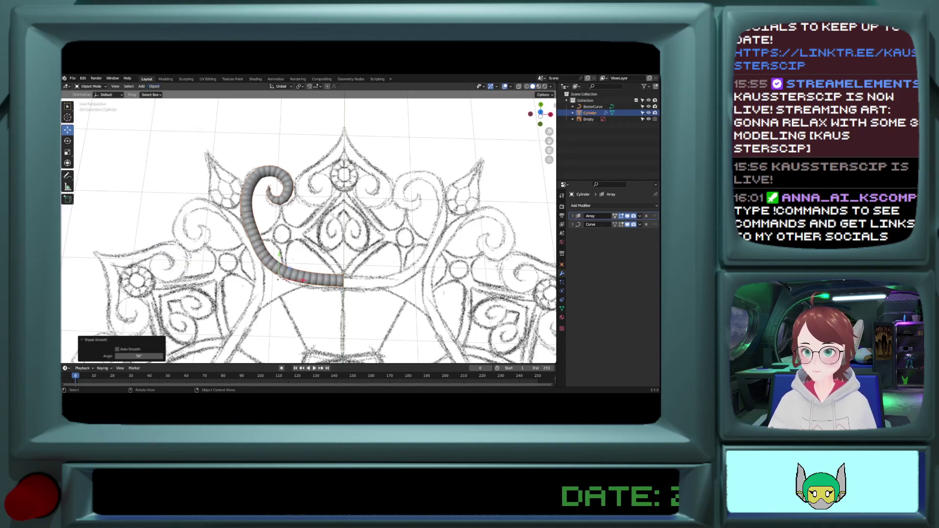
click(155, 87)
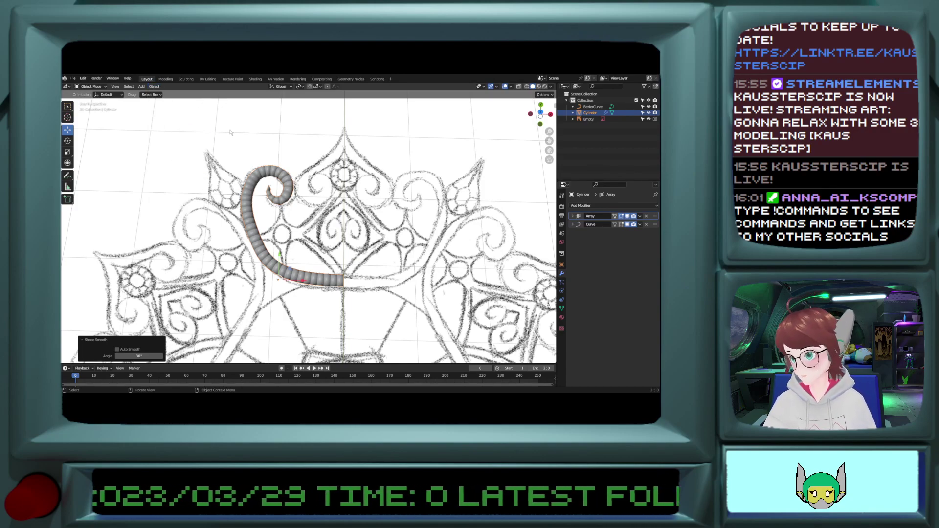
key(ctrl+z)
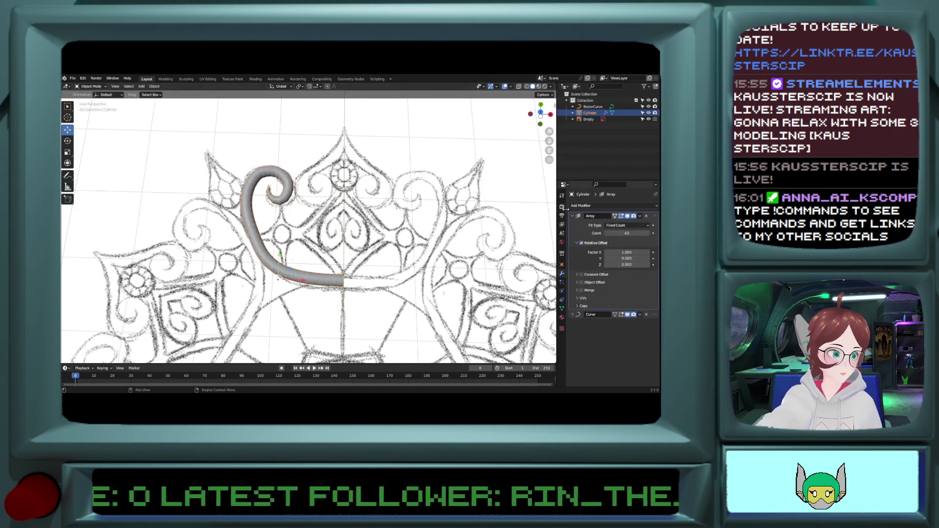
Step: Try a Subdivision Surface modifier on the arrayed tube, placed after the Curve modifier, and remove it
click(578, 215)
click(600, 206)
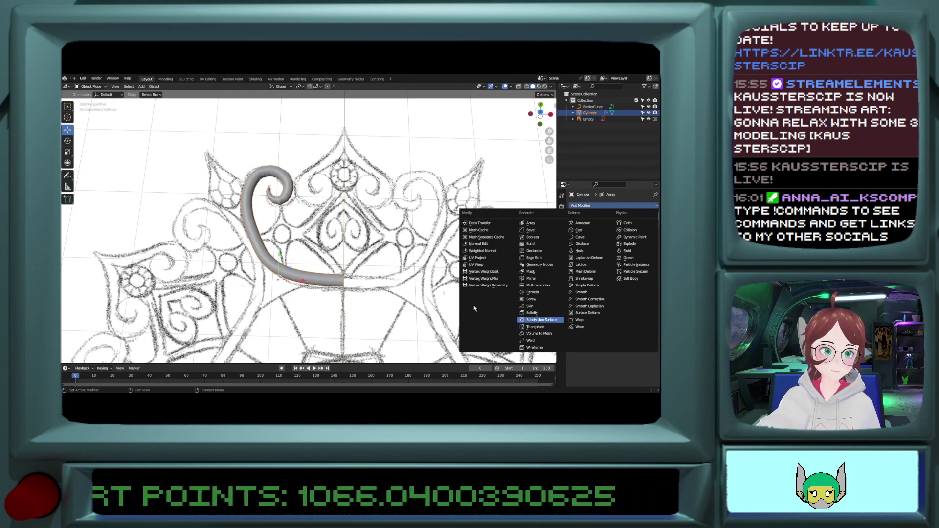
click(540, 320)
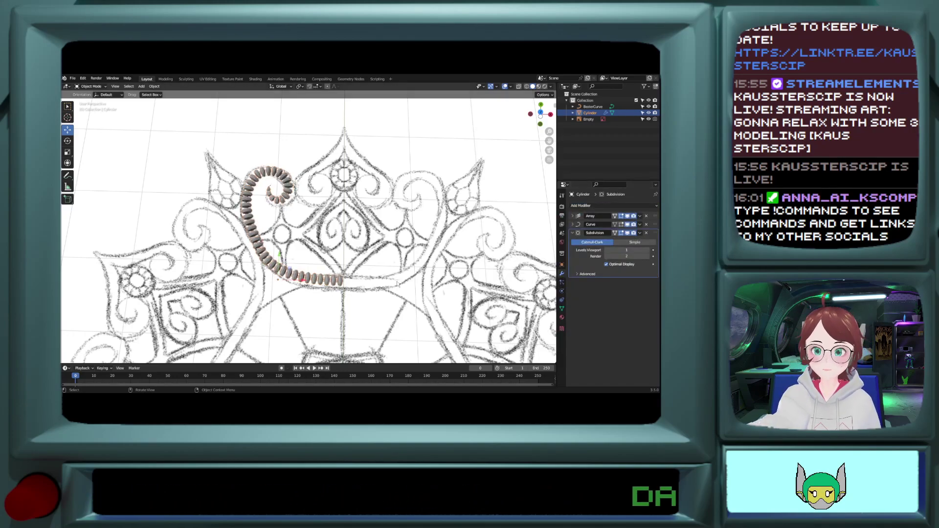
click(572, 233)
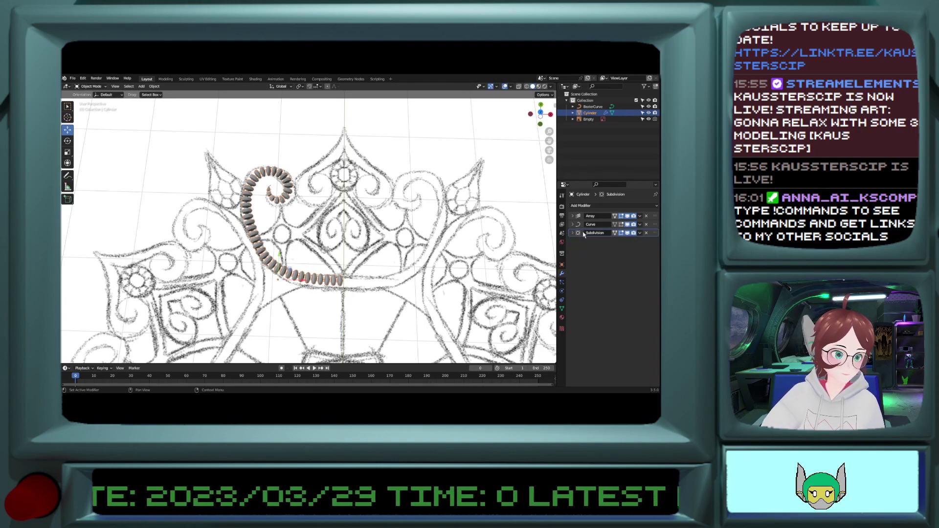
click(646, 232)
scroll(295, 203, up, 4)
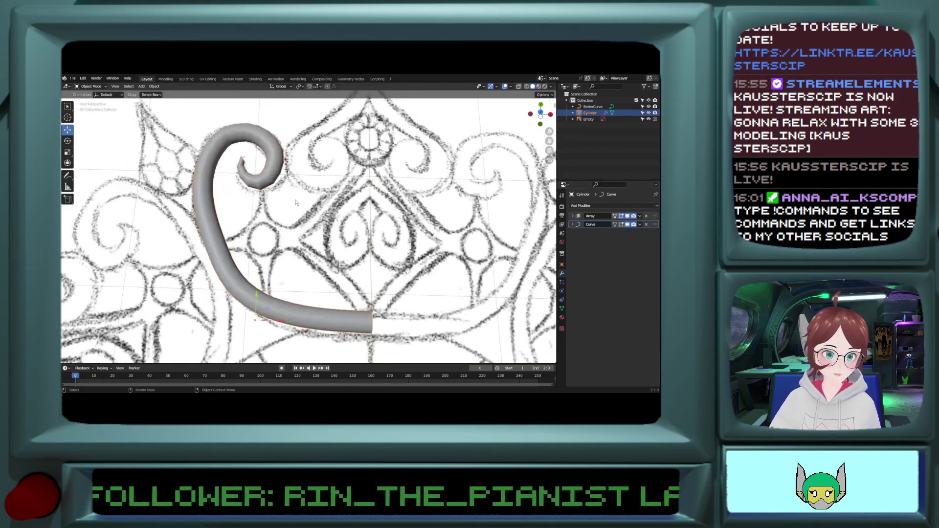
Step: Add a Mirror modifier on the X axis to the tube and increase its merge distance
scroll(296, 285, down, 4)
middle_drag(295, 286, 372, 237)
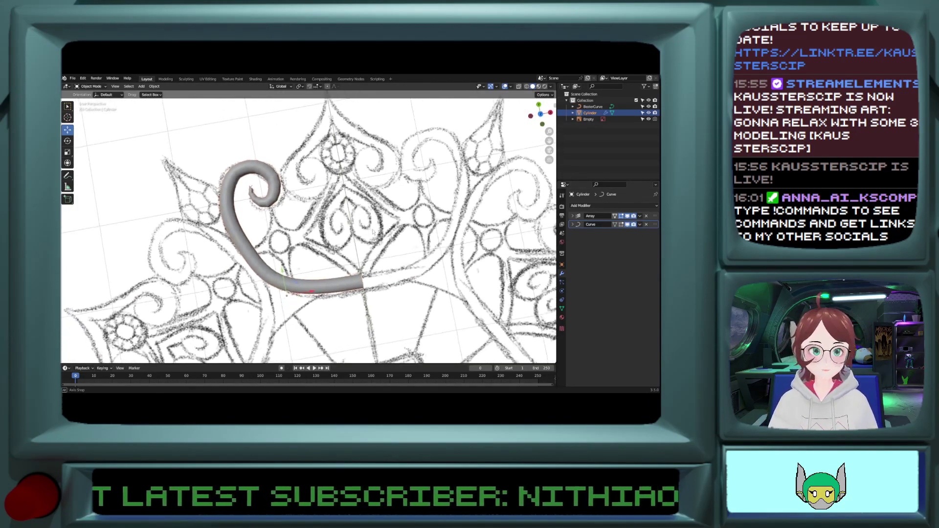
click(637, 205)
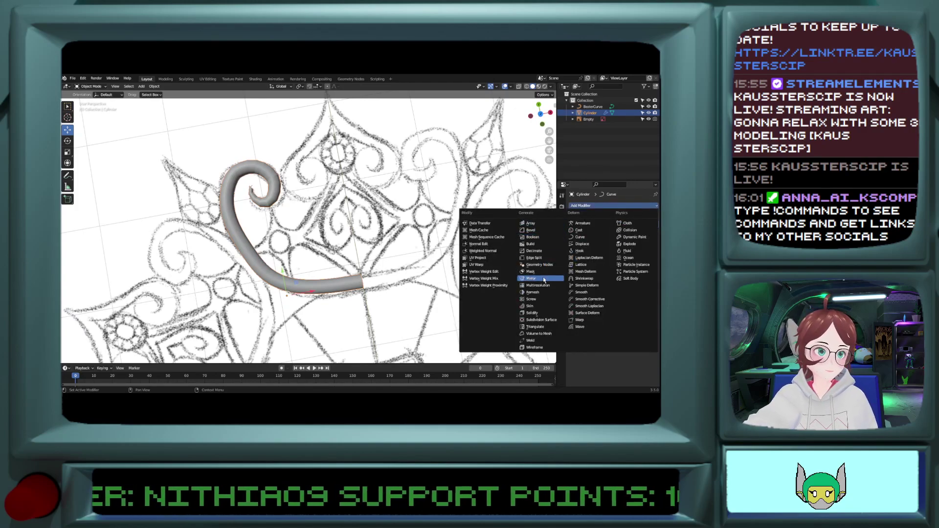
click(530, 278)
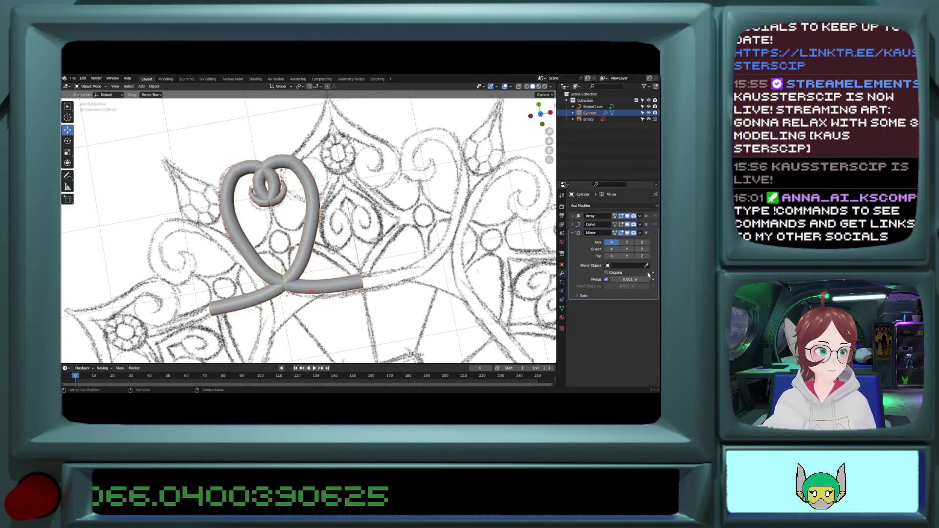
click(580, 297)
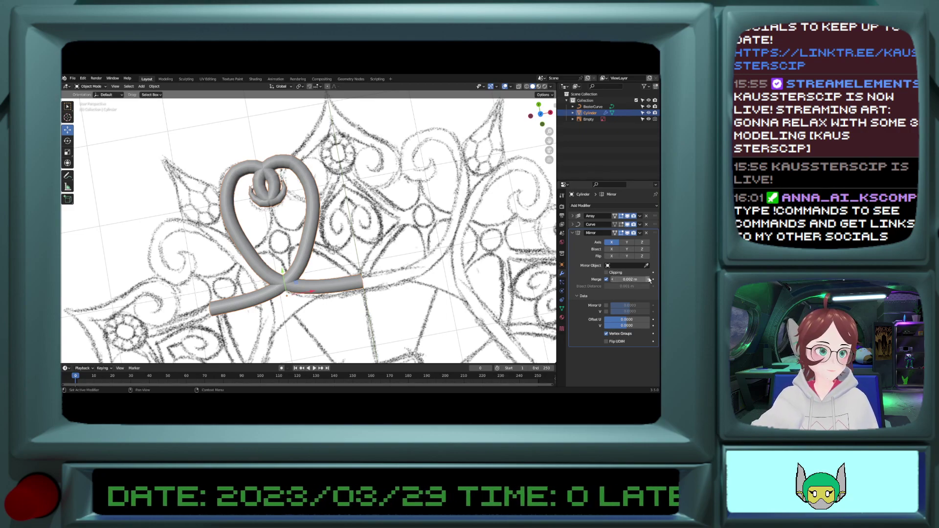
drag(637, 279, 614, 280)
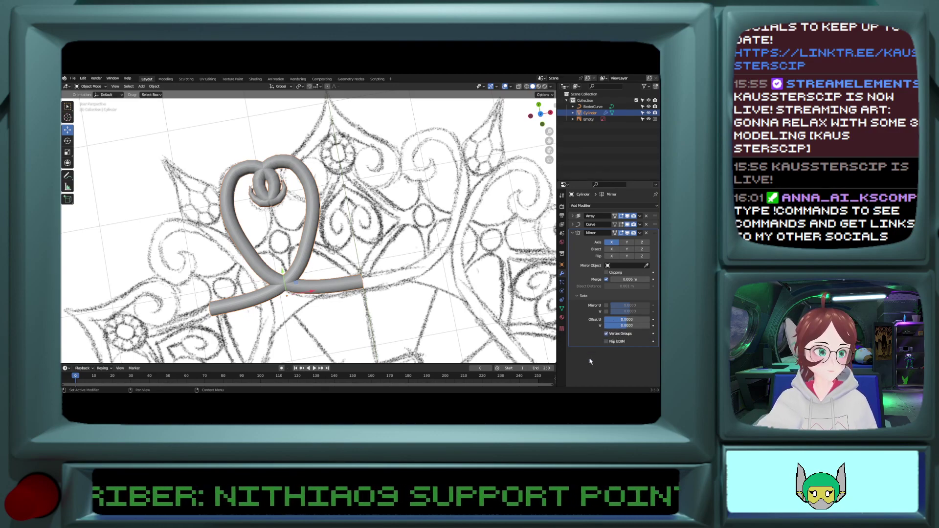
Step: Try adjusting the Mirror modifier's UV offset values and undo the adjustment
mouse_move(625, 326)
mouse_down()
mouse_move(650, 326)
mouse_move(611, 326)
mouse_move(628, 320)
mouse_up()
key(ctrl+z)
key(ctrl+z)
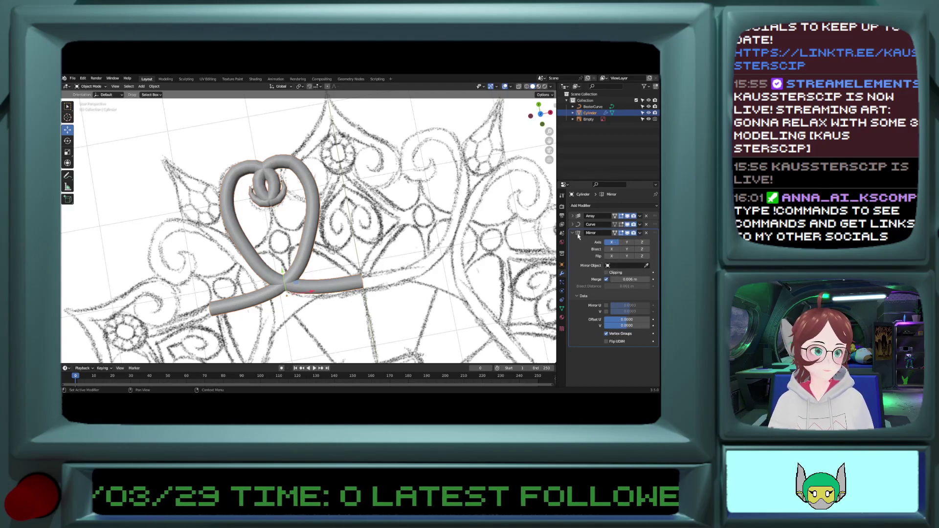
Step: Try the reference image Empty as the tube's mirror object and undo the assignment
click(646, 266)
click(428, 279)
scroll(428, 279, down, 8)
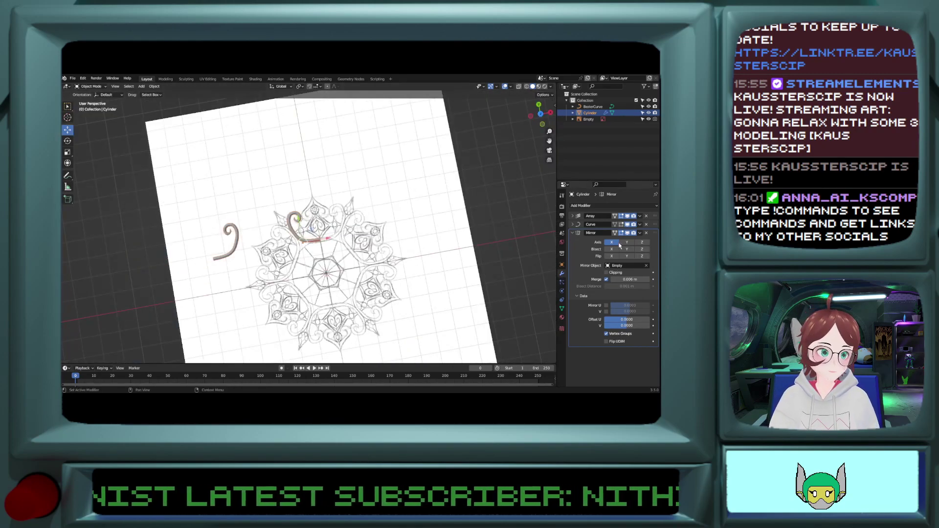
middle_drag(374, 300, 363, 267)
key(ctrl+z)
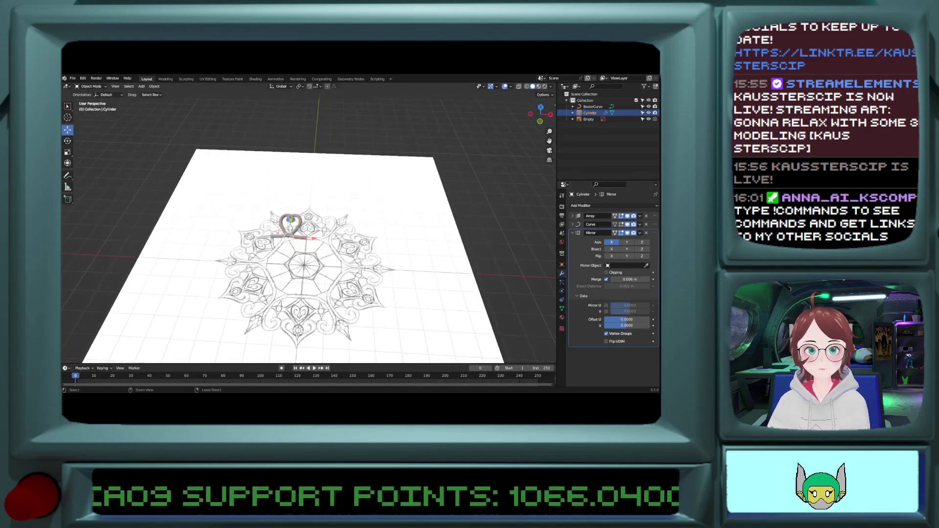
Step: Remove the Mirror modifier from the curved tube and apply all of its object transforms
scroll(363, 267, up, 5)
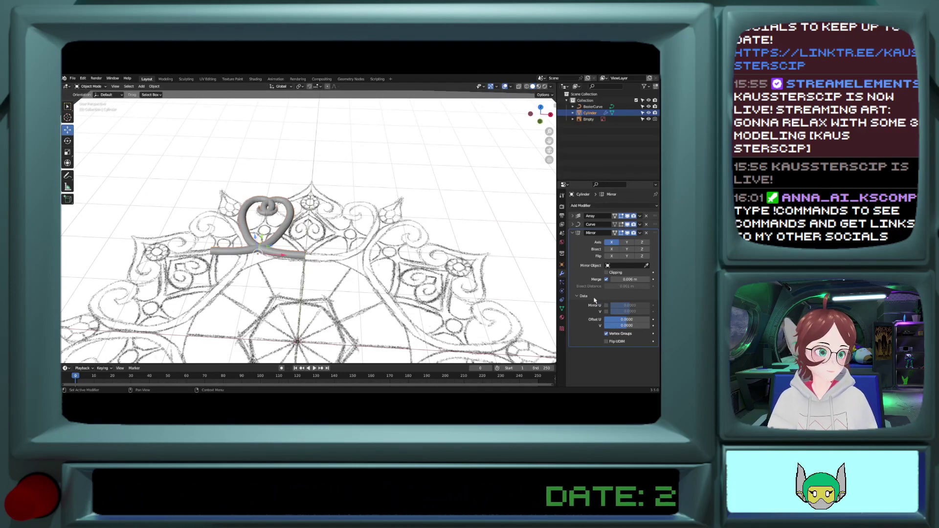
click(645, 234)
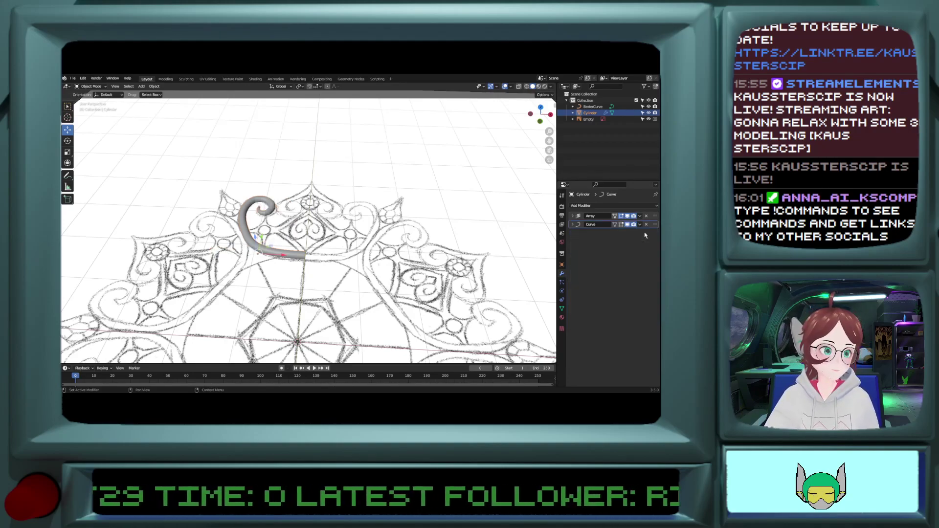
click(155, 86)
mouse_move(167, 93)
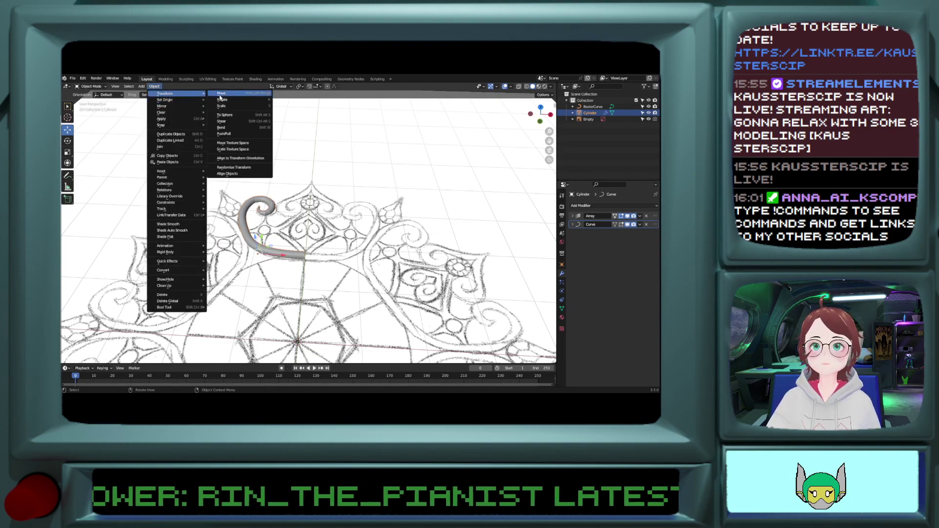
mouse_move(167, 120)
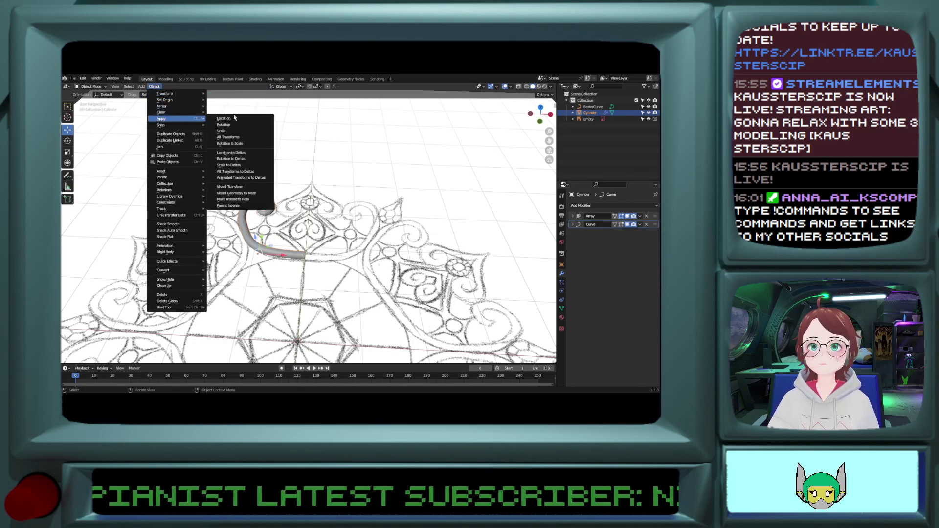
click(228, 137)
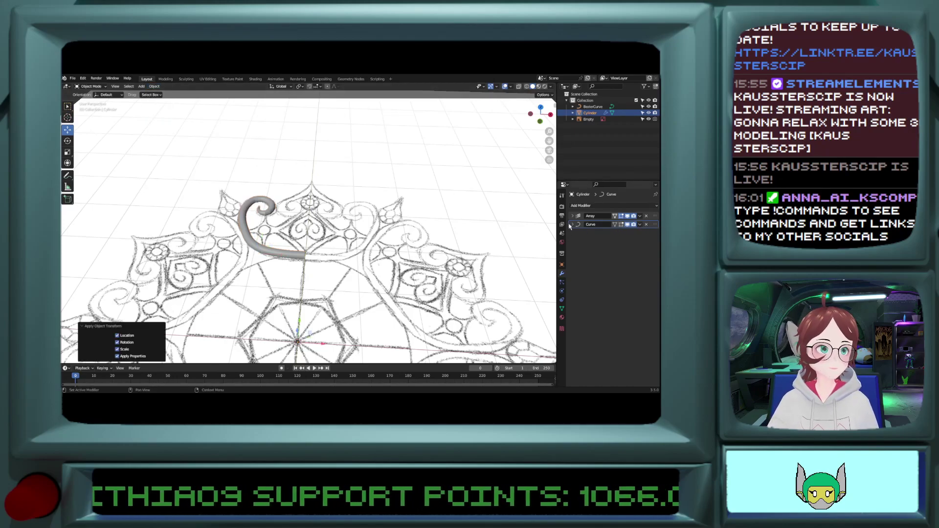
Step: Add a Mirror modifier on the X axis to the tube and check the mirrored shape against the drawing
click(612, 205)
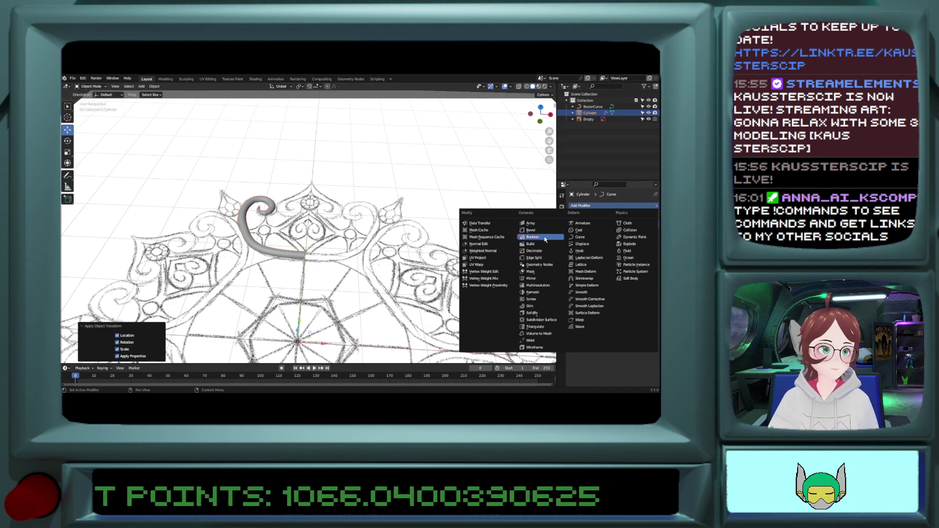
click(533, 279)
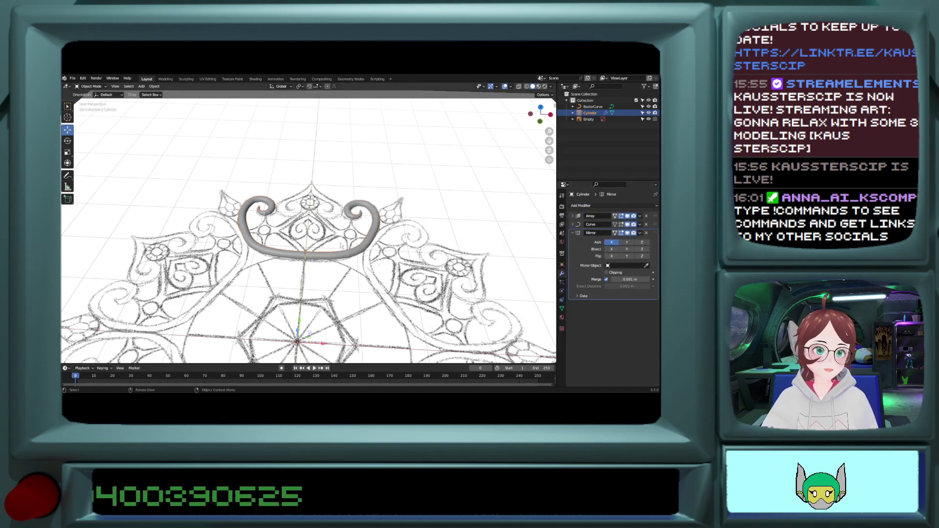
scroll(342, 241, up, 5)
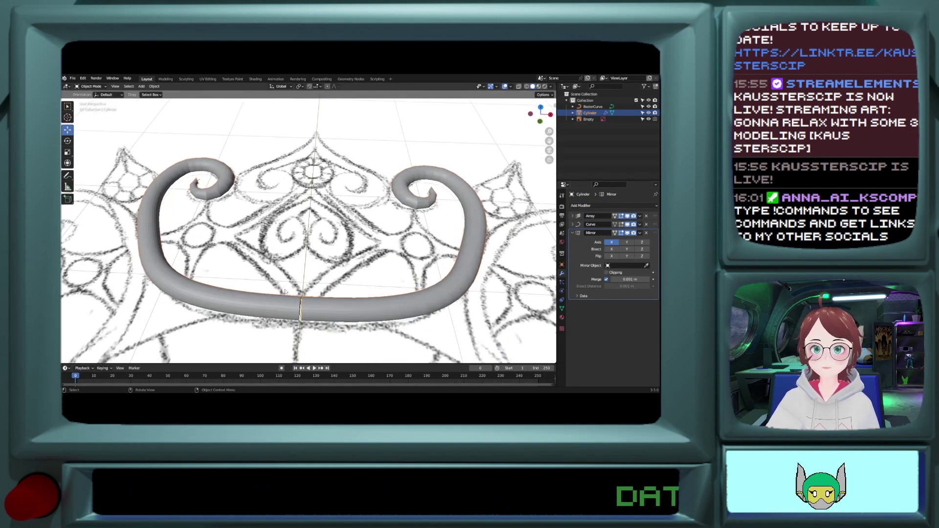
shift+scroll(275, 316, down, 5)
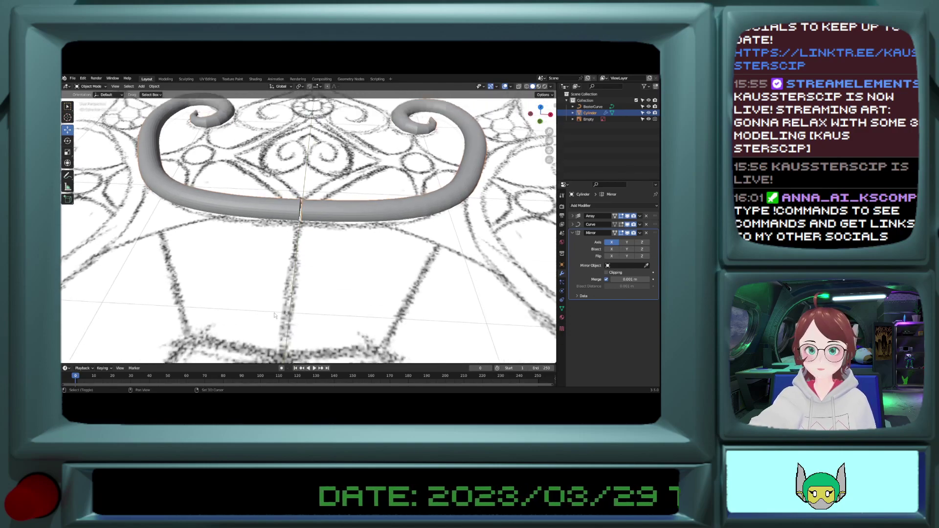
scroll(275, 314, down, 5)
scroll(275, 313, up, 4)
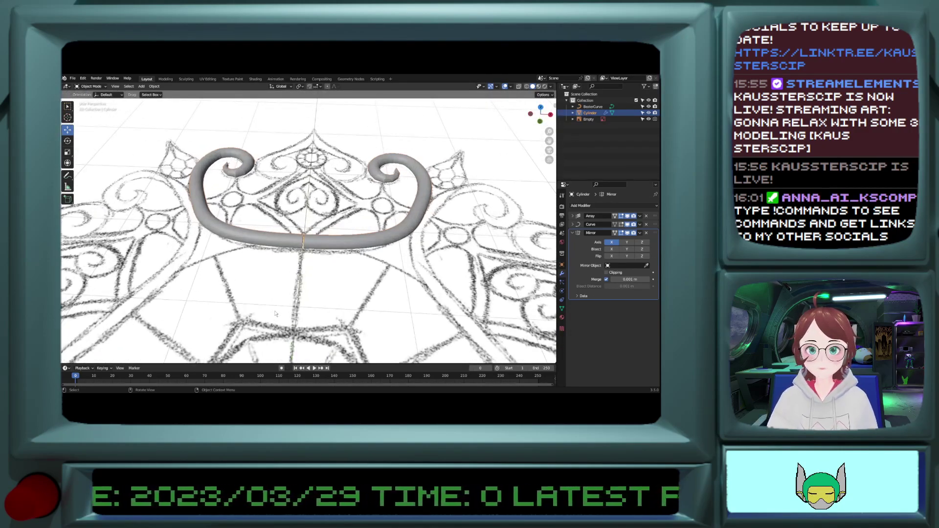
scroll(275, 313, up, 6)
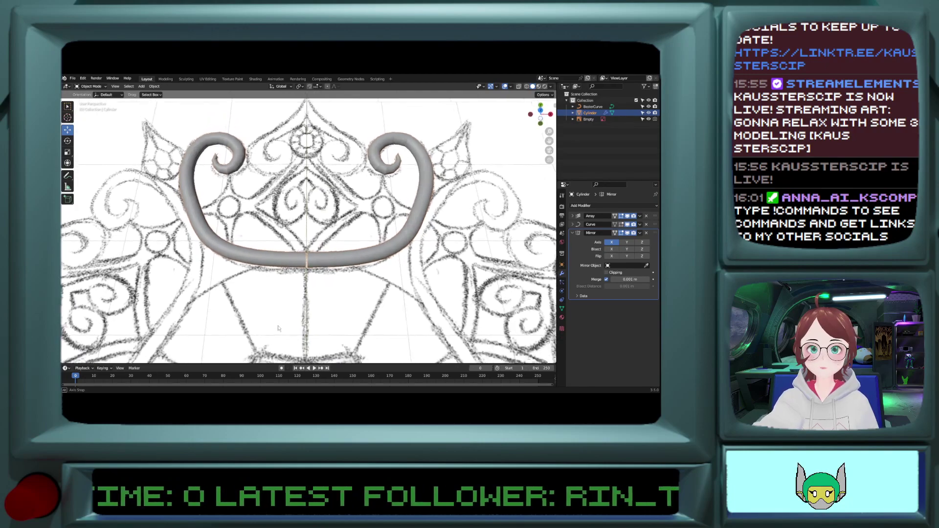
scroll(274, 297, down, 10)
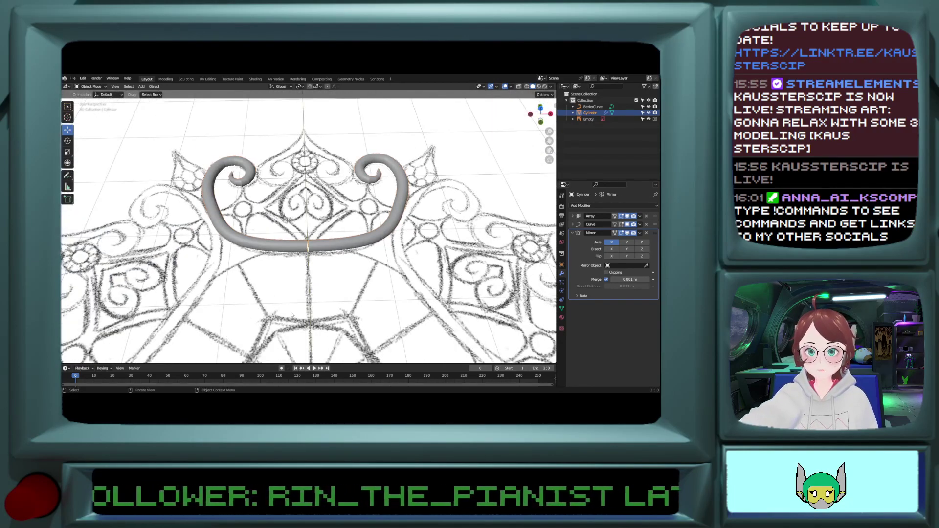
scroll(336, 326, up, 1)
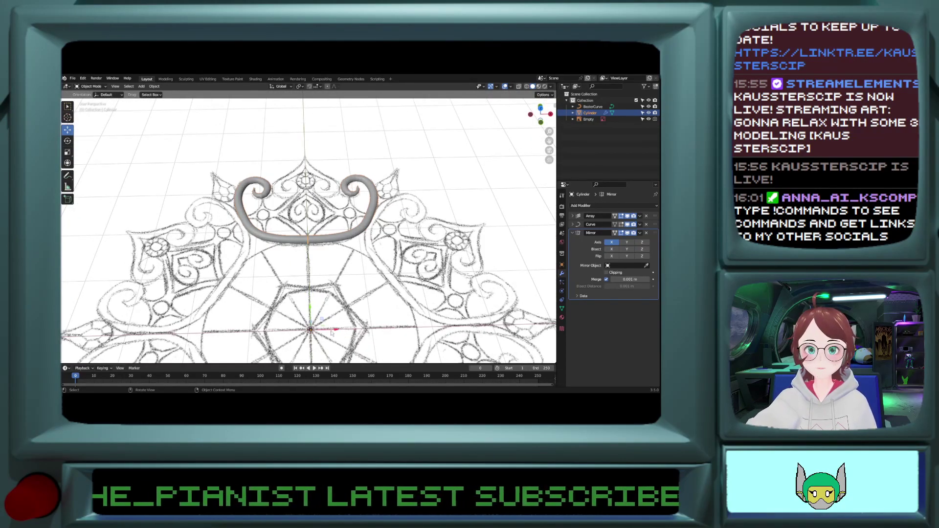
Step: Try moving the mirrored tube about -0.32 m along the X axis, and undo the move
key(g)
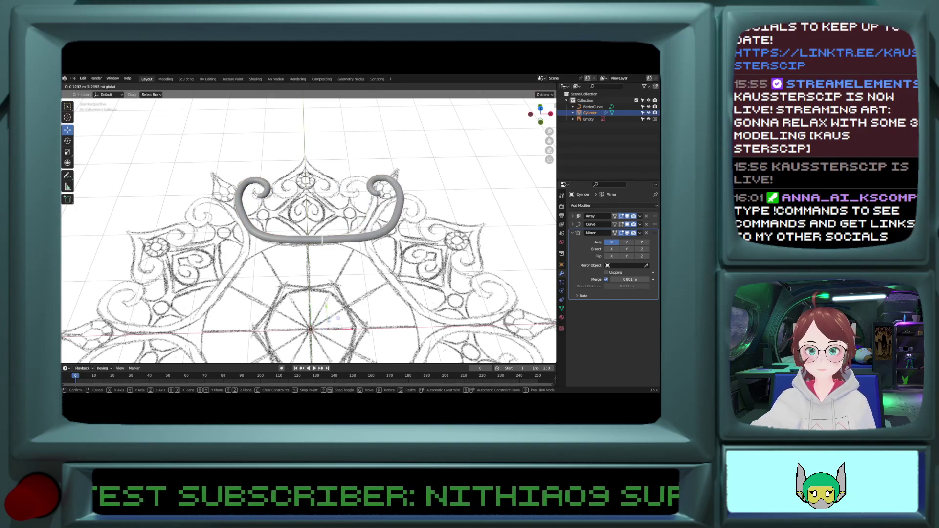
click(336, 329)
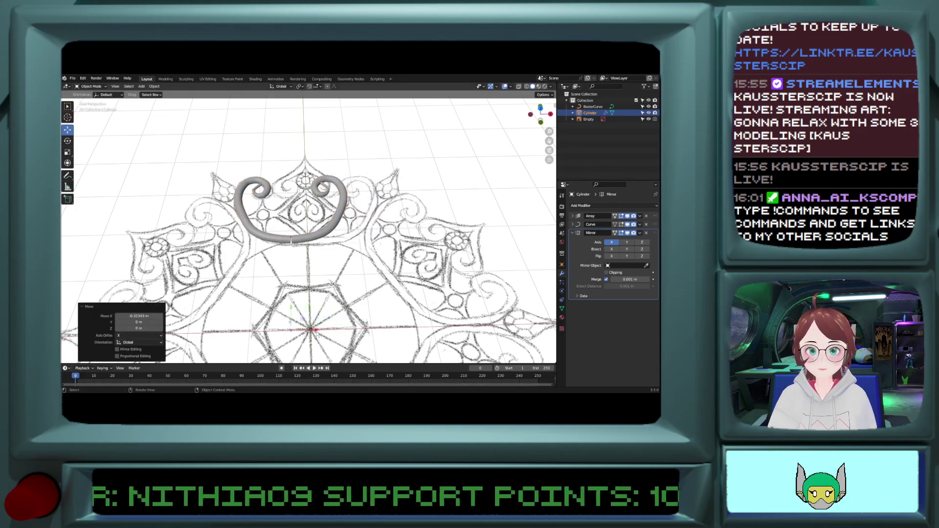
scroll(293, 266, up, 4)
shift+scroll(293, 267, down, 5)
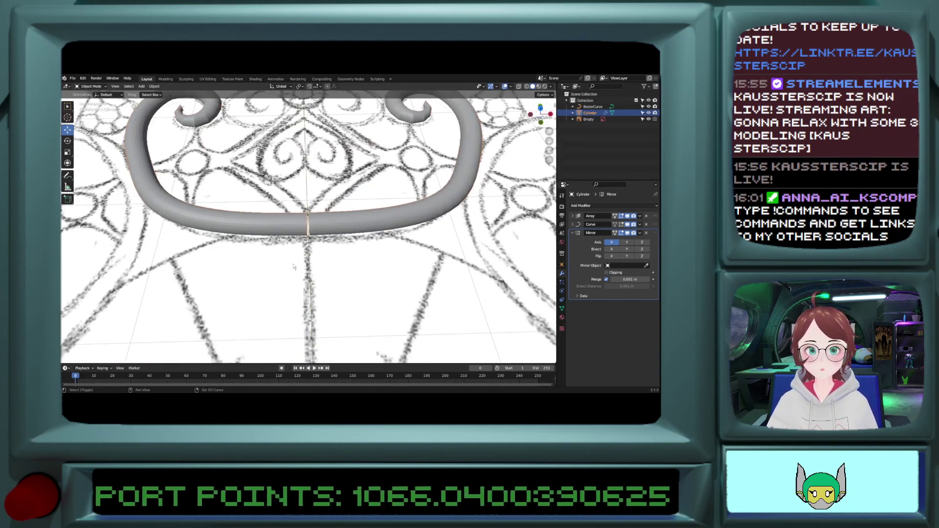
Step: Look at the tube's base mesh in Edit Mode and examine the mirror seam at the centre line up close
key(Tab)
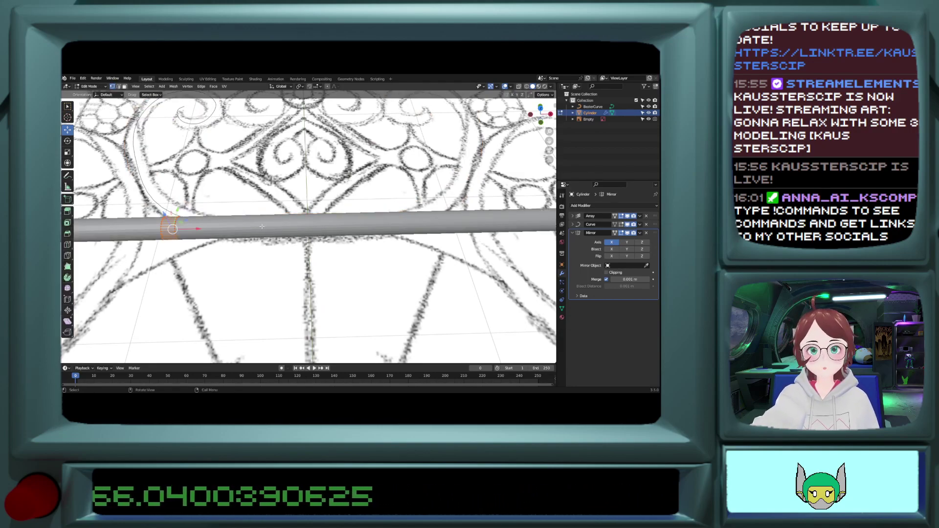
scroll(211, 229, down, 8)
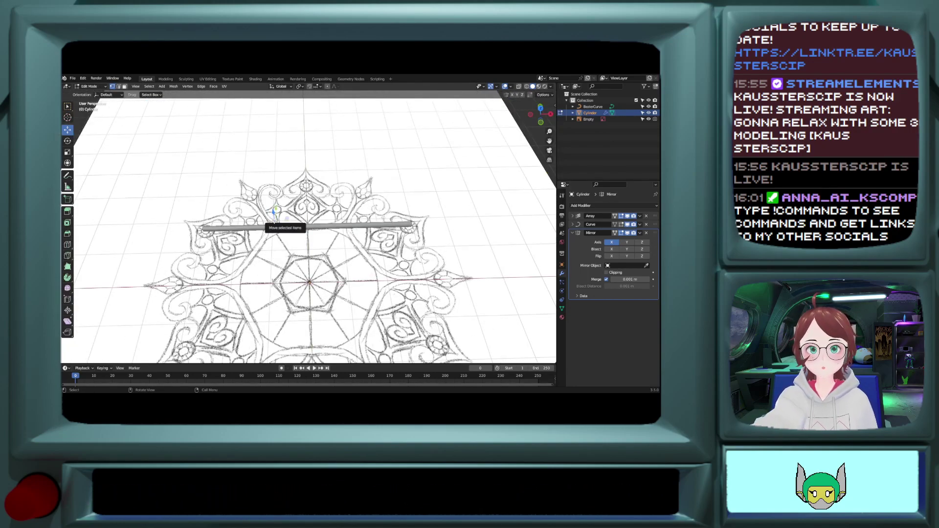
key(Tab)
scroll(228, 233, up, 10)
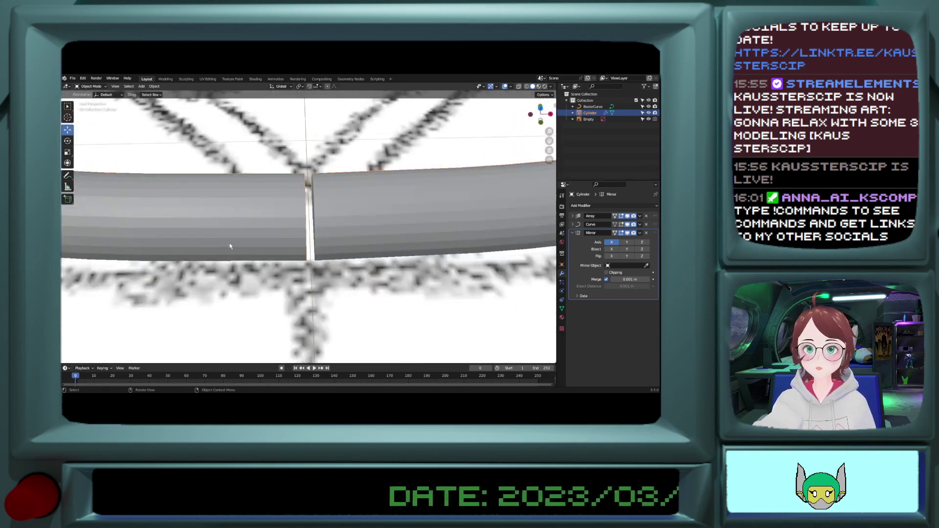
scroll(228, 230, down, 8)
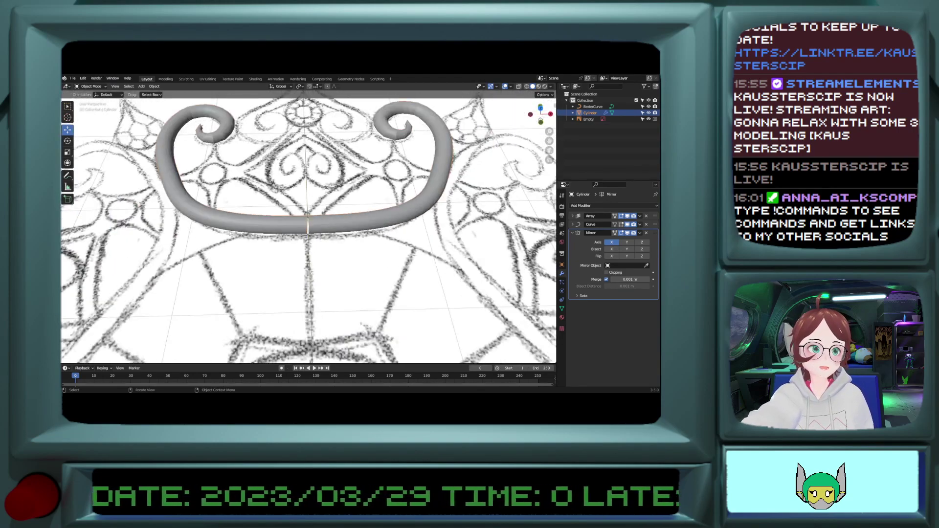
Step: Set the Array modifier's count to 44 to close the gap between the tube's mirrored halves
click(573, 218)
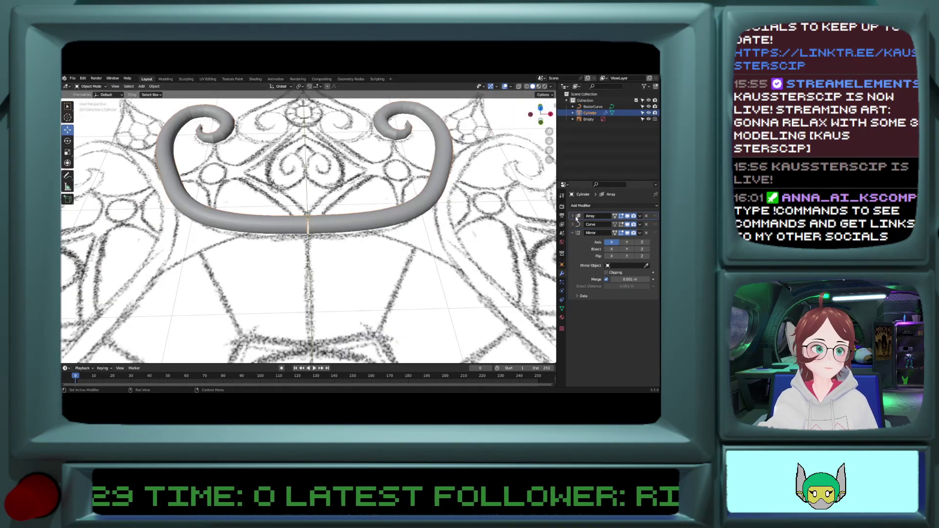
click(573, 216)
click(648, 234)
scroll(351, 256, down, 4)
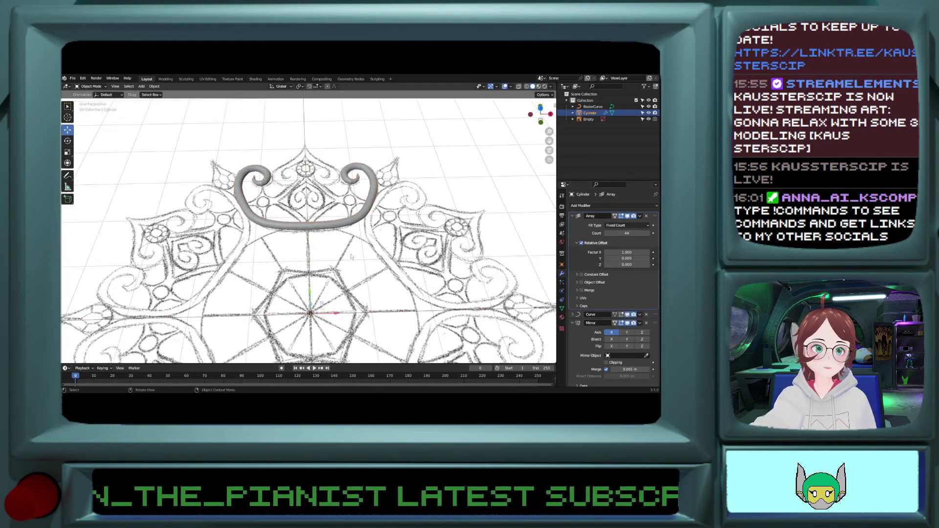
scroll(351, 257, down, 3)
mouse_move(345, 252)
middle_down()
mouse_move(342, 296)
mouse_move(342, 255)
middle_up()
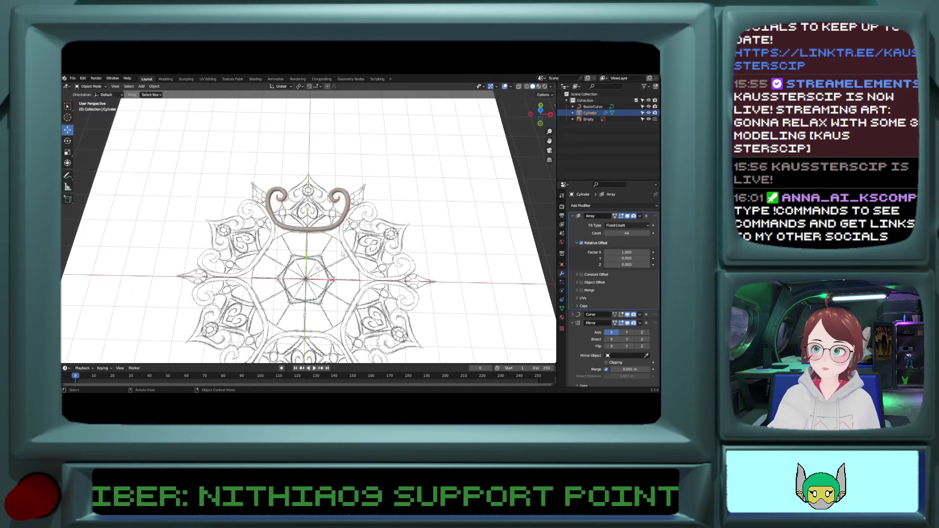
scroll(316, 193, up, 5)
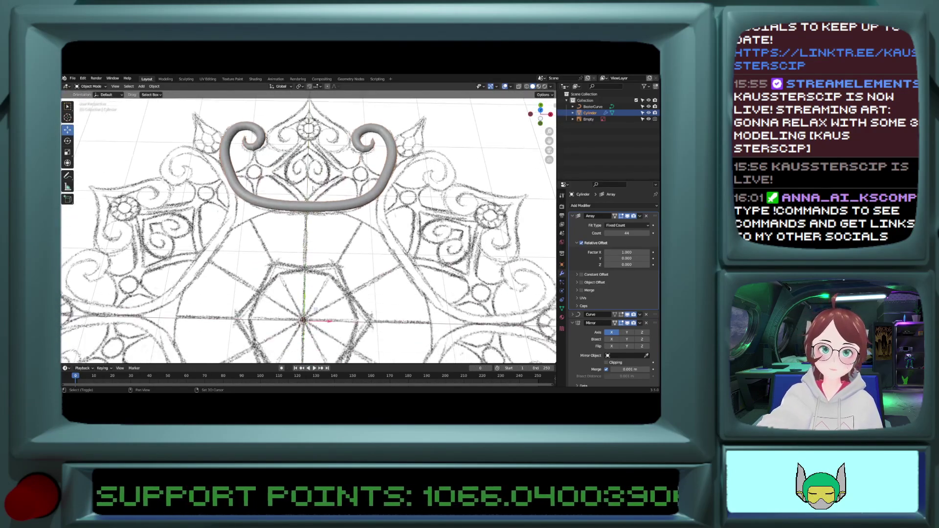
scroll(313, 189, down, 5)
mouse_move(312, 188)
middle_down()
mouse_move(321, 126)
mouse_move(317, 194)
middle_up()
scroll(514, 198, up, 5)
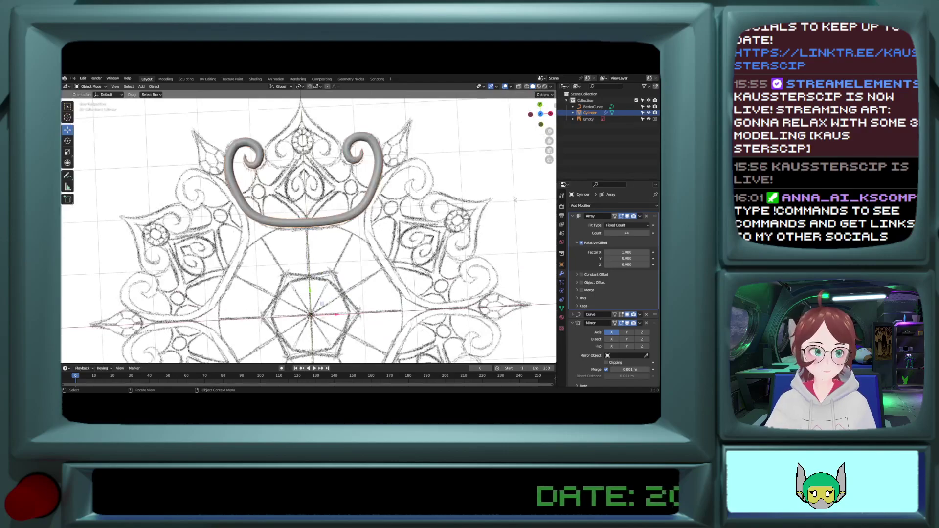
Step: Collapse the settings of the tube's Array, Curve and Mirror modifiers
click(573, 216)
click(572, 224)
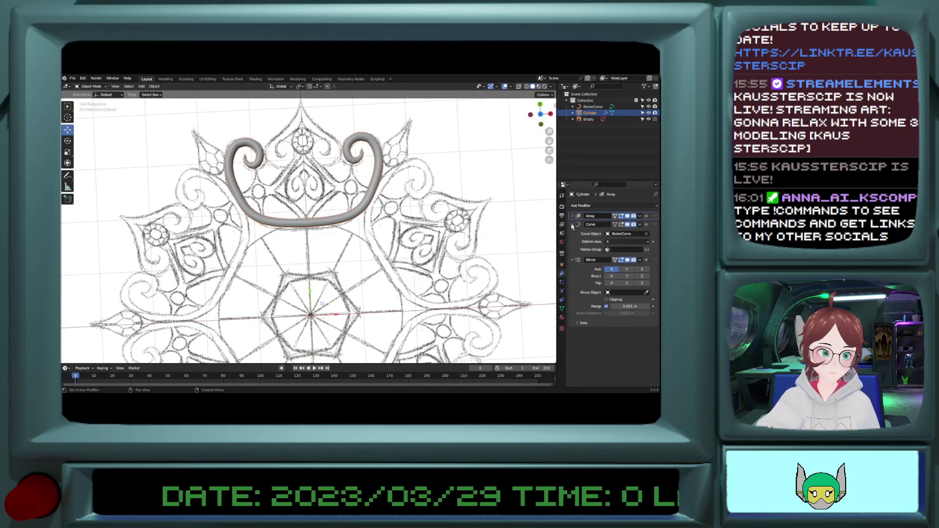
click(572, 225)
click(573, 232)
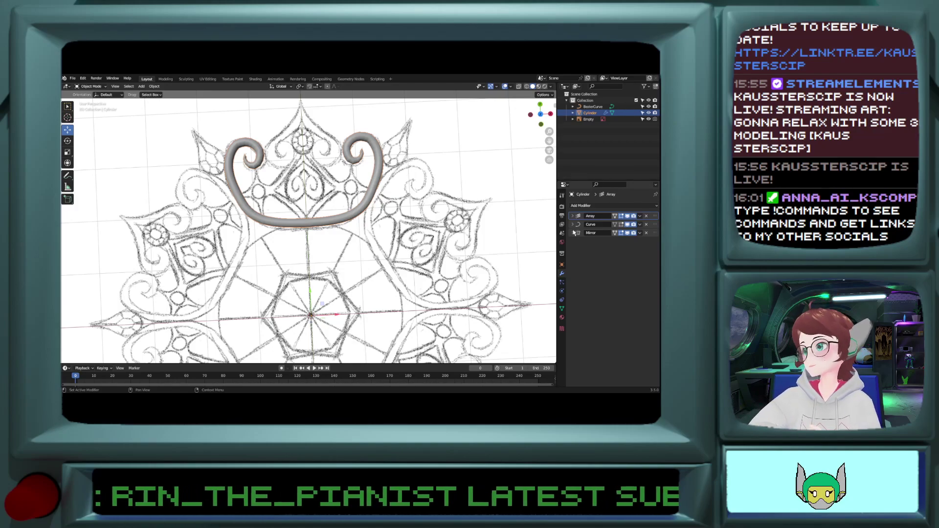
Step: Try a second Mirror modifier on the Y axis for the tube, and remove it
click(611, 206)
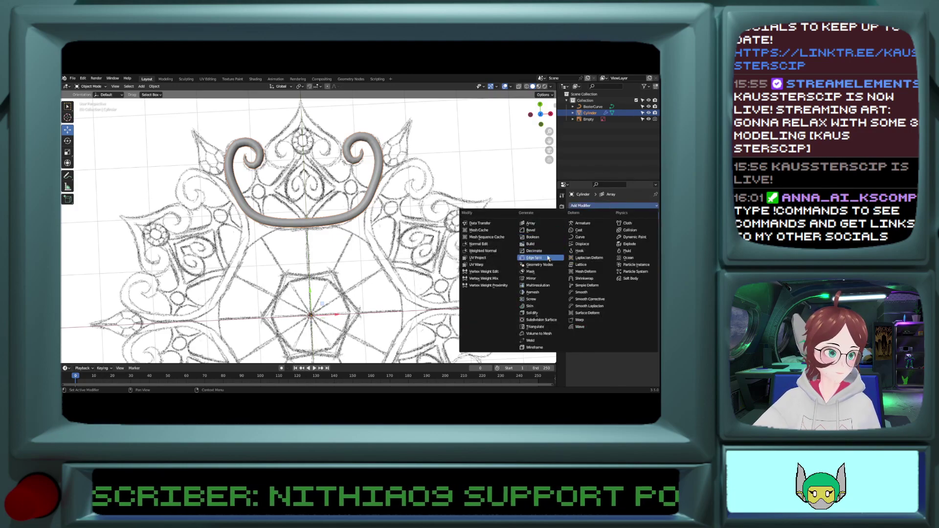
click(539, 278)
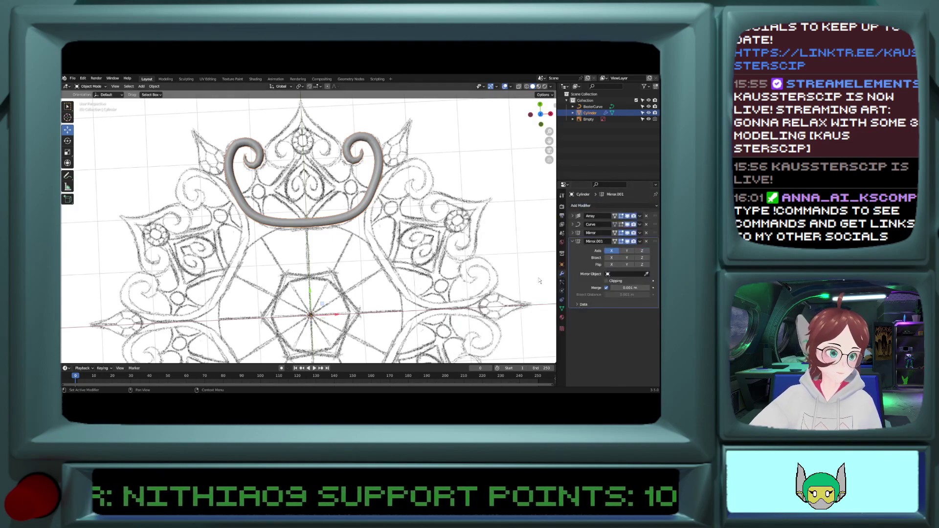
click(617, 251)
click(626, 250)
scroll(392, 287, down, 4)
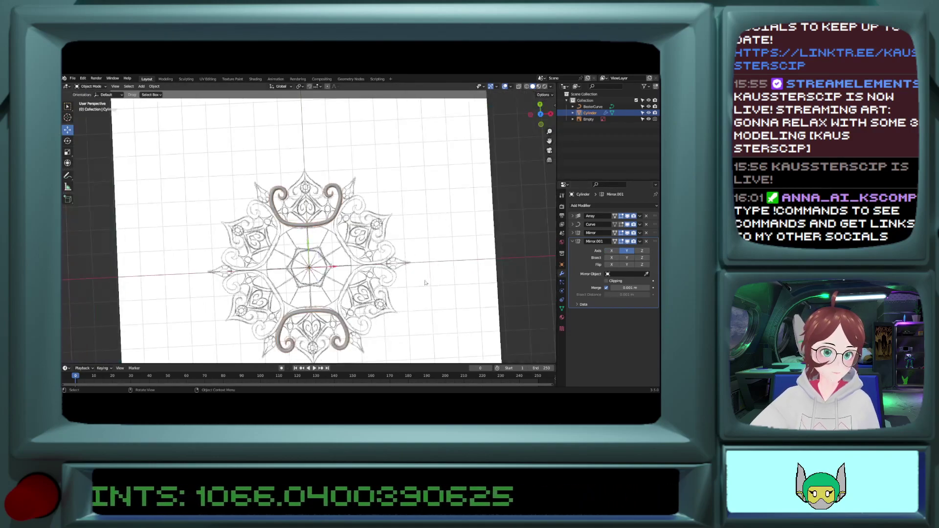
middle_drag(391, 287, 391, 239)
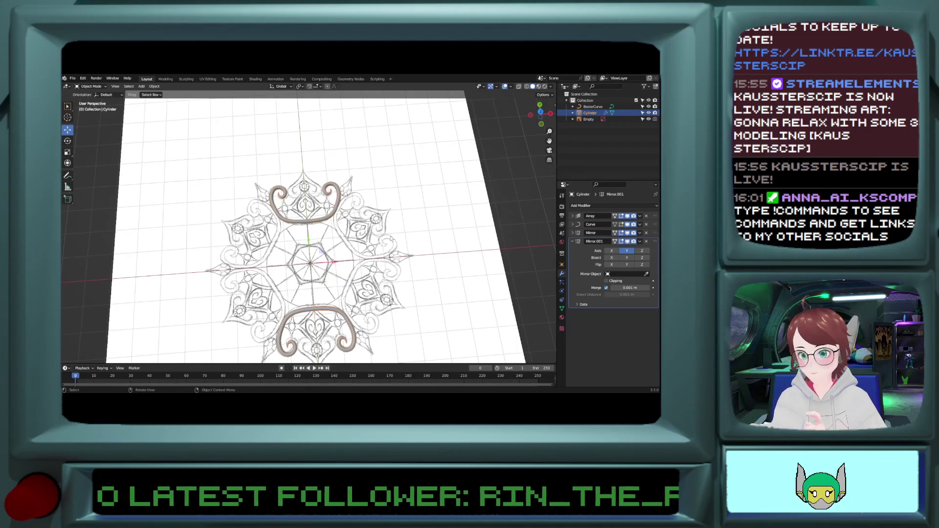
click(626, 251)
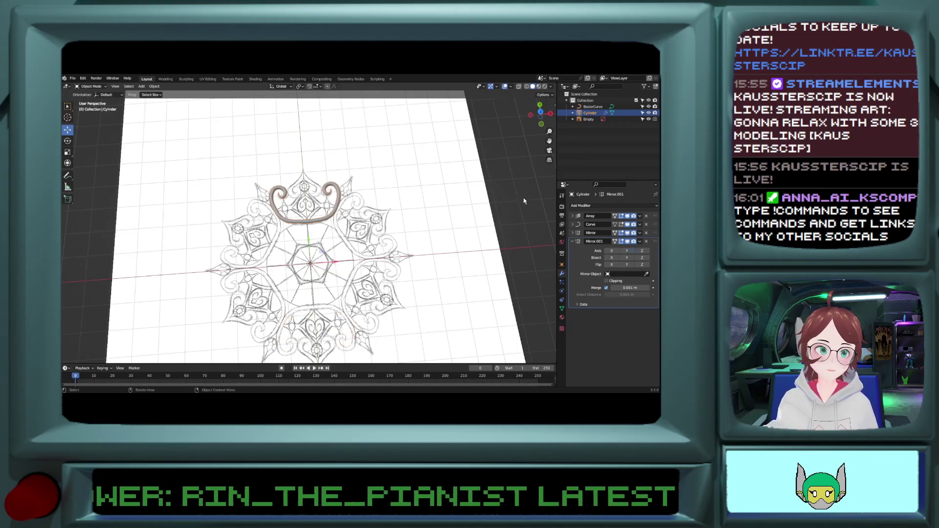
click(647, 241)
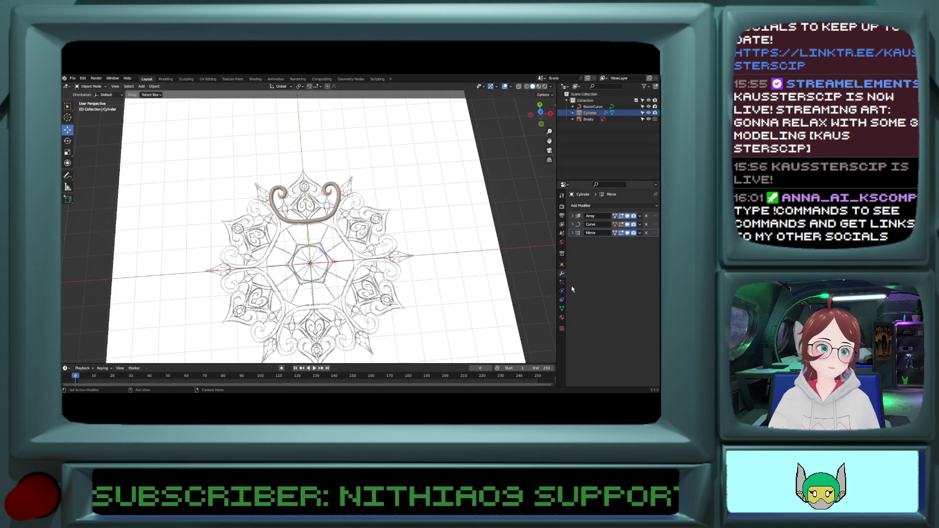
Step: Add a new Geometry Nodes modifier to the tube in the Geometry Nodes workspace
click(350, 79)
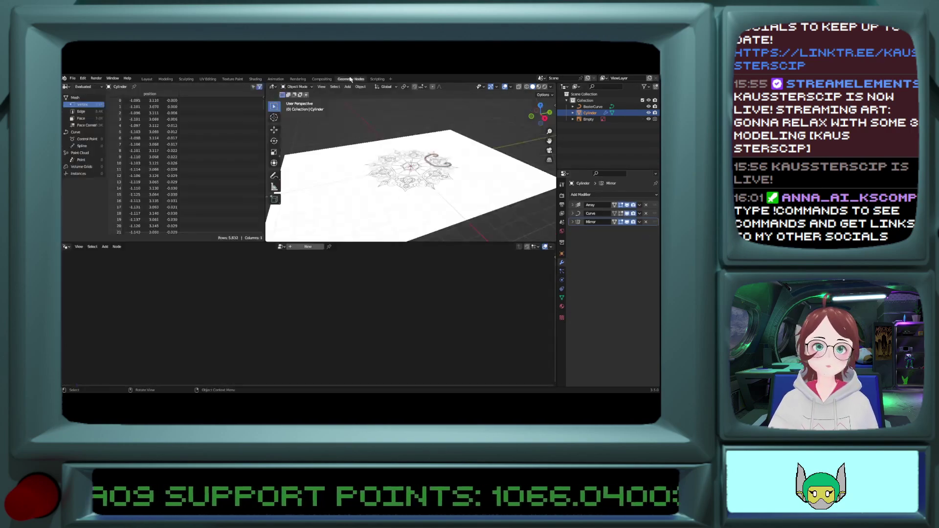
click(281, 247)
click(293, 246)
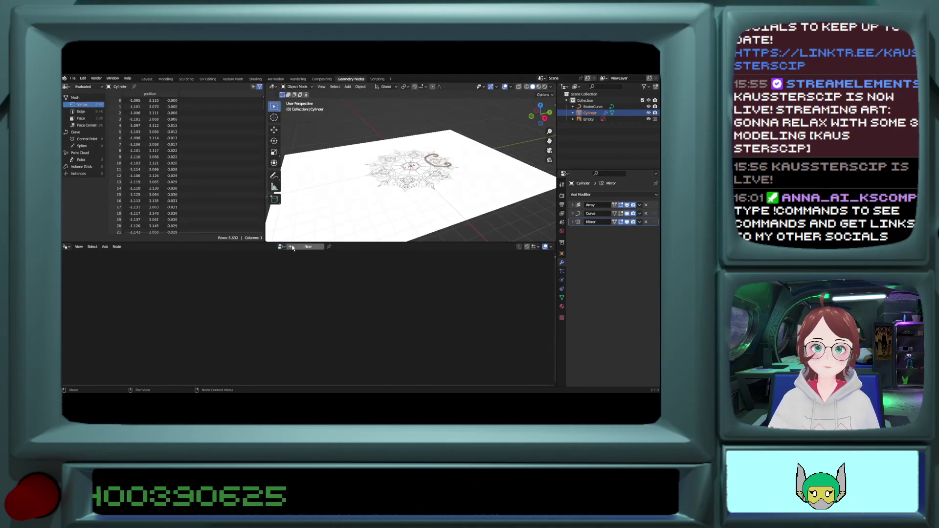
click(293, 247)
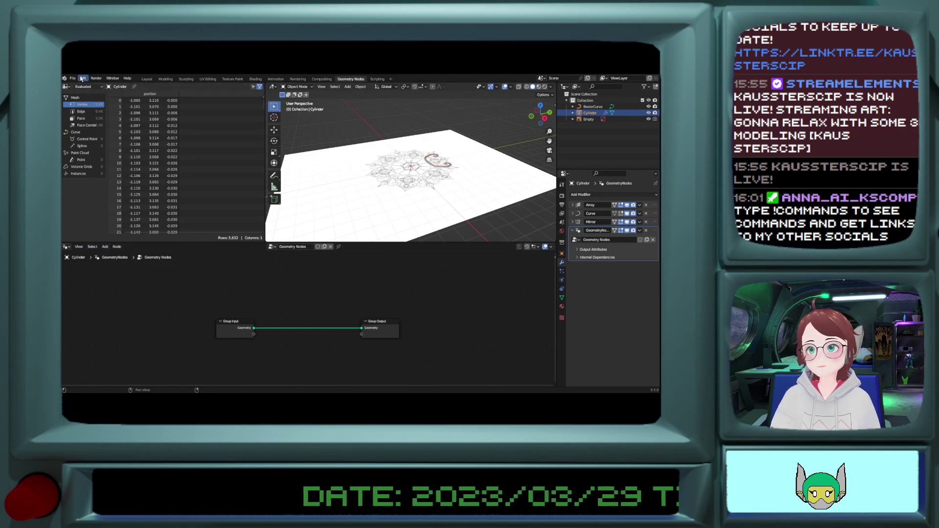
Step: Append the Circular Array node group and assign it to the tube's Geometry Nodes modifier
click(70, 78)
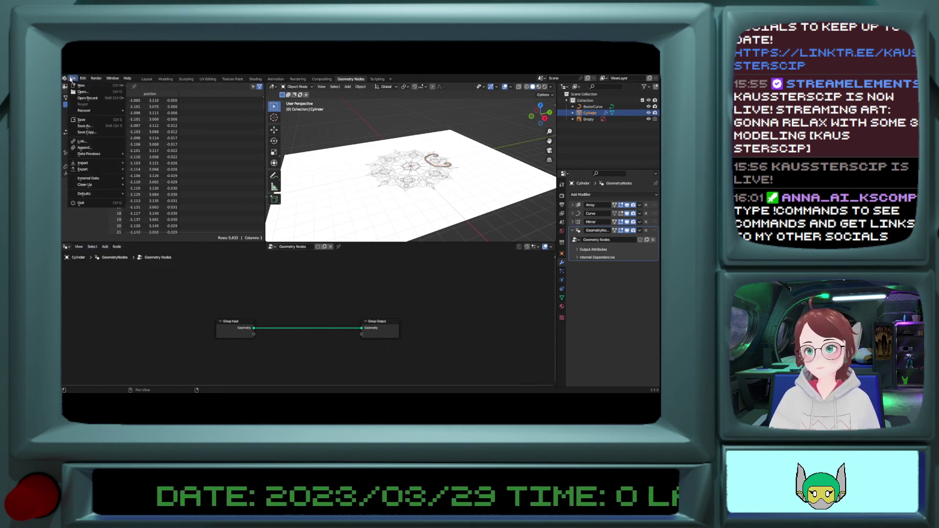
click(91, 147)
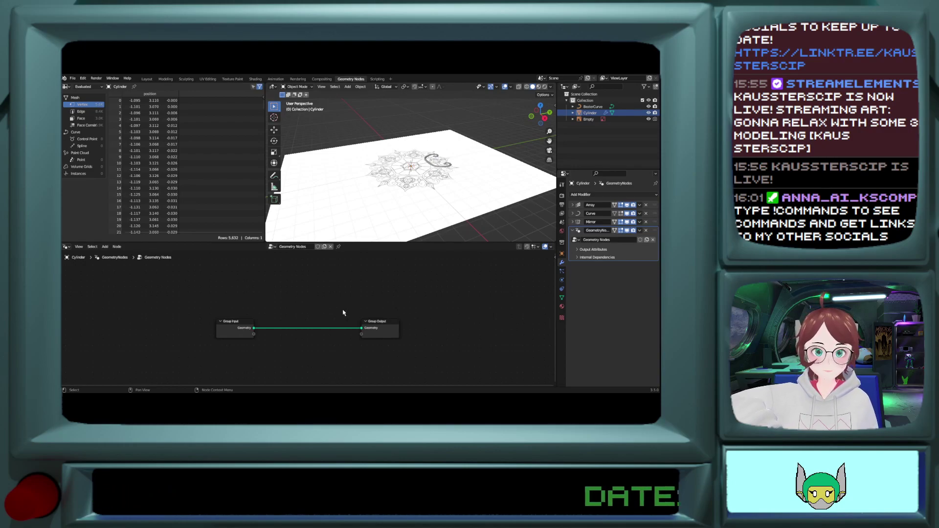
click(271, 247)
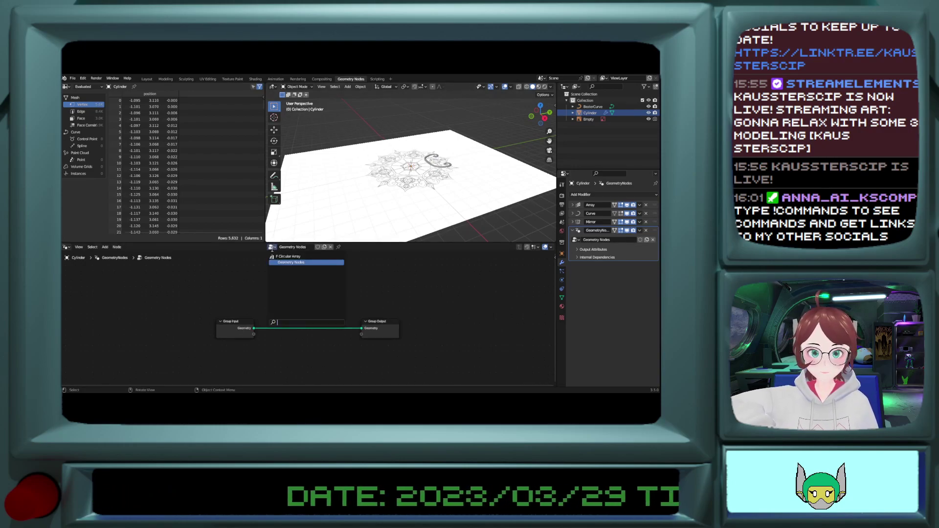
click(290, 257)
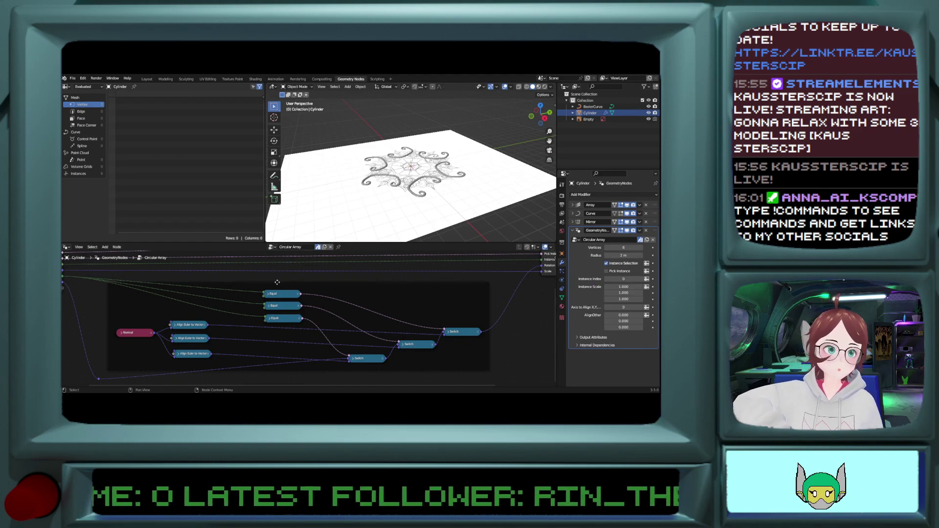
Step: Examine the arrayed tubes against the reference from the front and top, and look over the Circular Array node graph
scroll(414, 155, down, 2)
scroll(415, 155, up, 4)
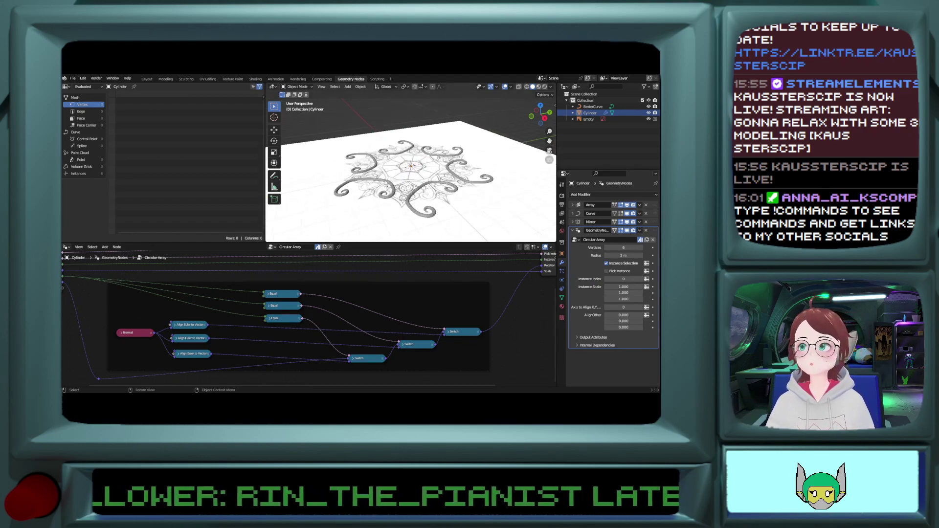
middle_drag(414, 155, 467, 199)
key(KP_1)
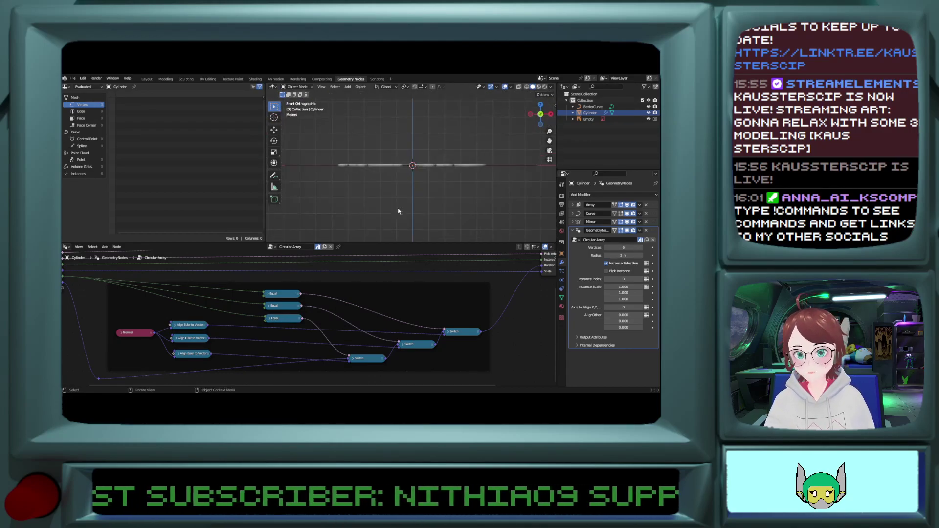
key(KP_7)
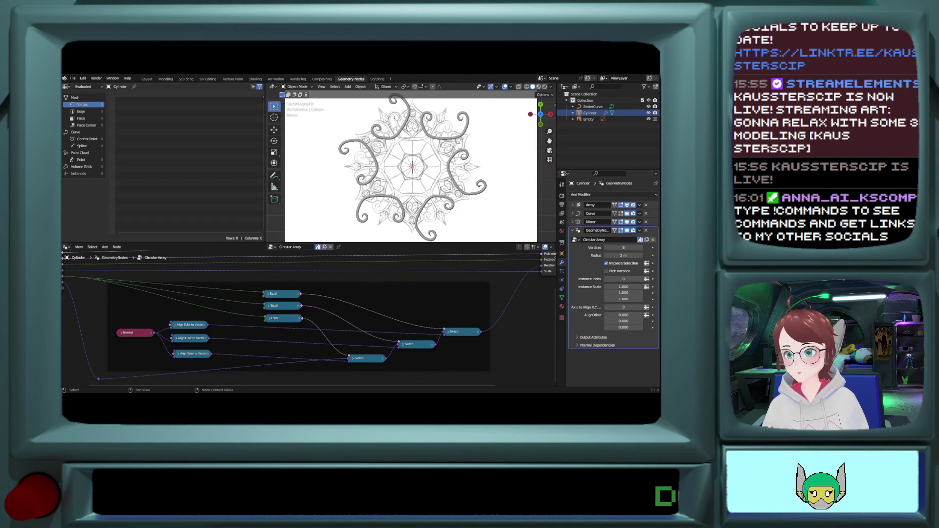
scroll(237, 306, down, 2)
scroll(177, 302, up, 2)
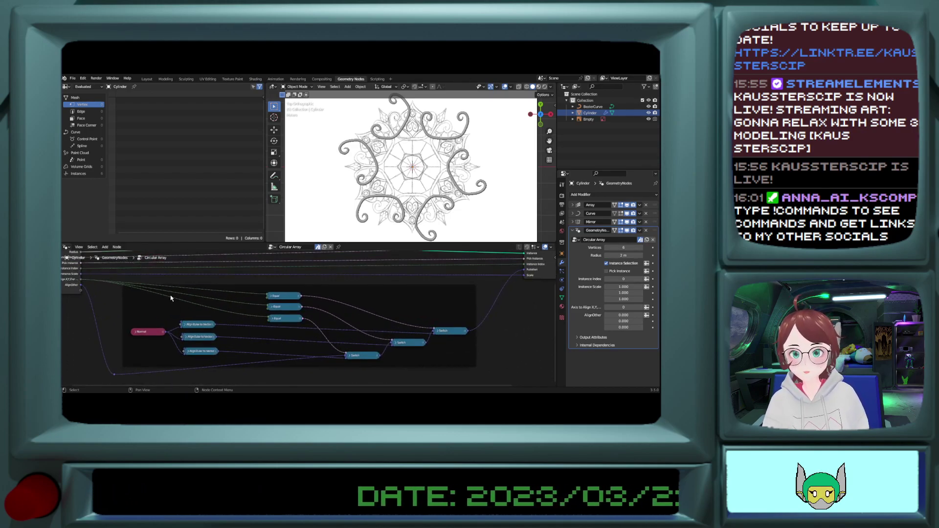
middle_drag(126, 317, 186, 364)
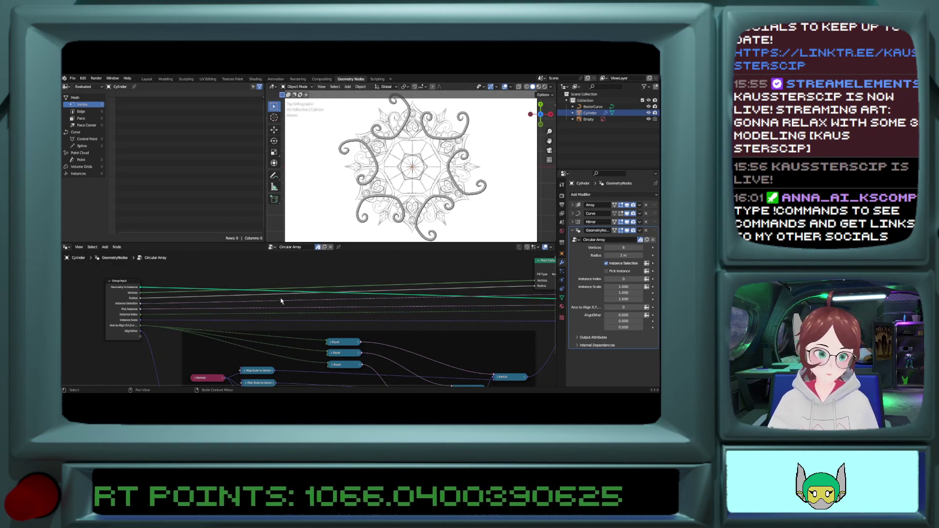
scroll(331, 300, down, 2)
scroll(330, 282, up, 3)
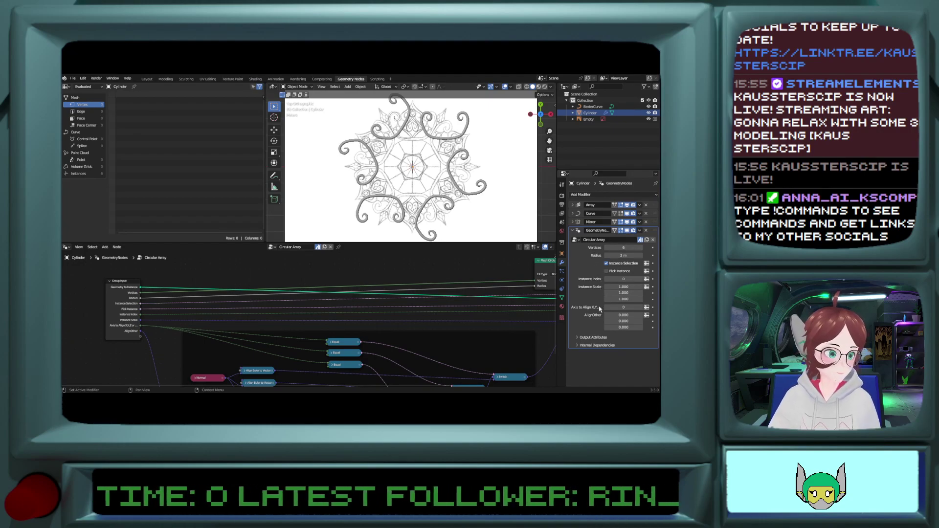
Step: Try the Circular Array's Axis to Align values from 0 to 3 and set it to 1
click(641, 307)
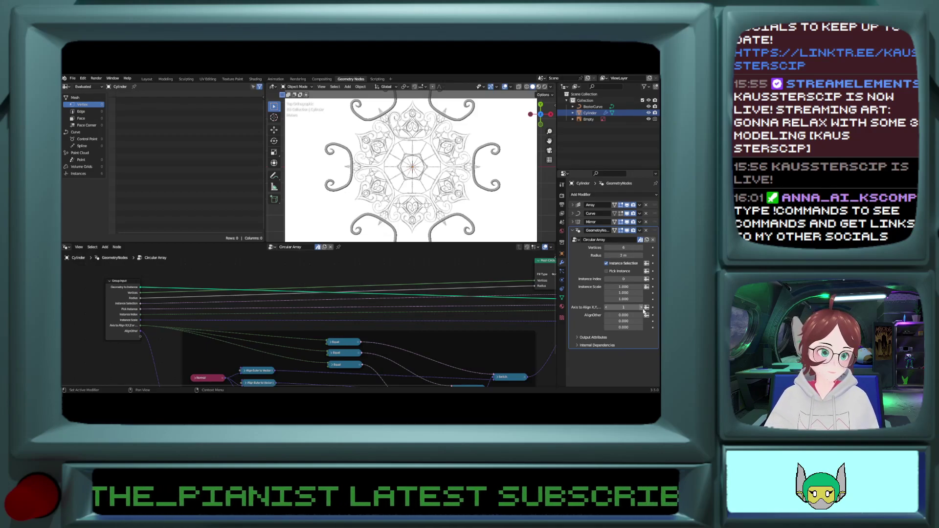
click(607, 308)
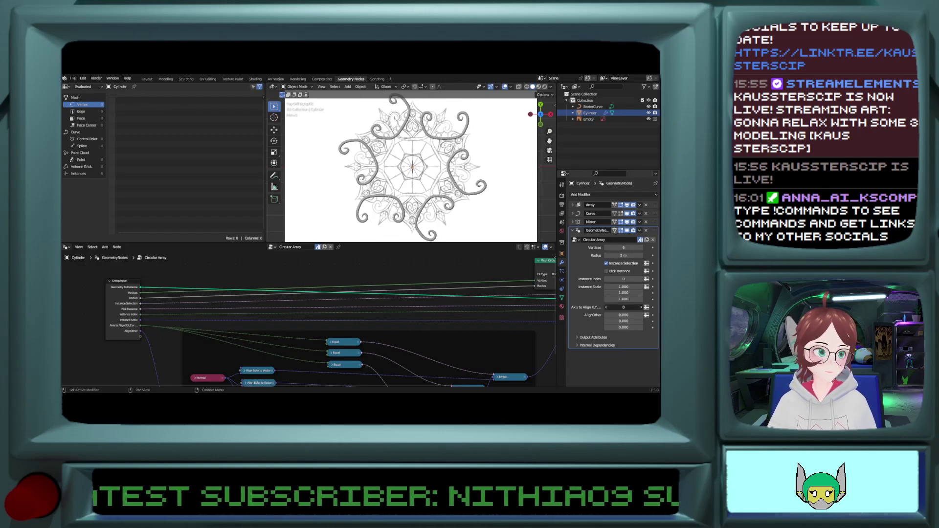
click(640, 308)
click(640, 309)
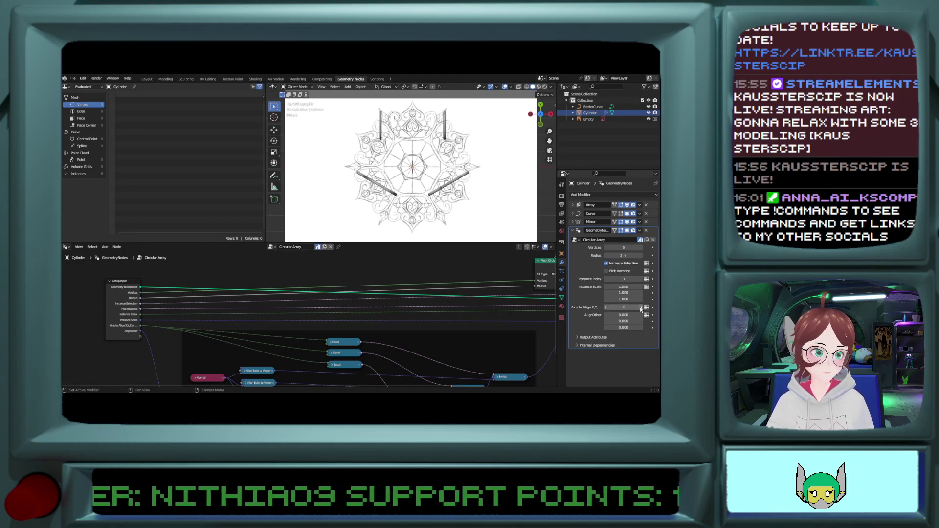
click(641, 308)
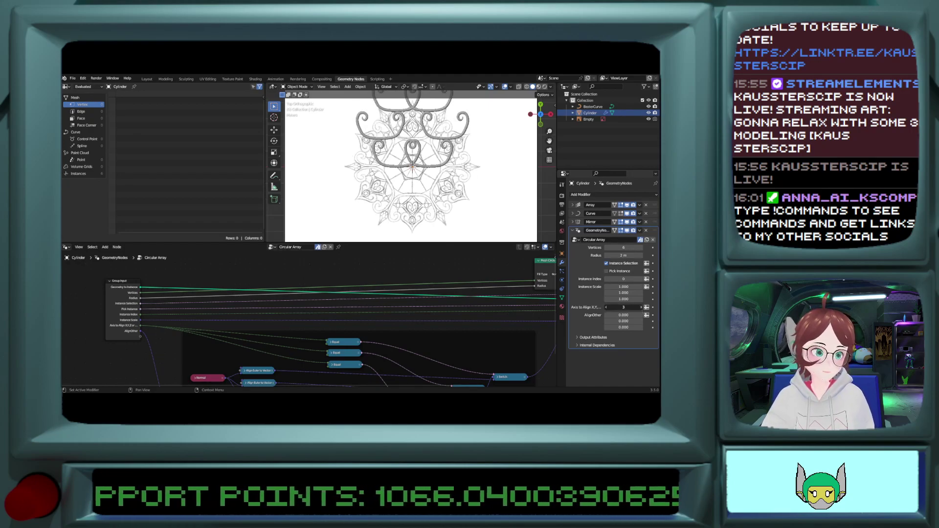
click(606, 307)
click(606, 307)
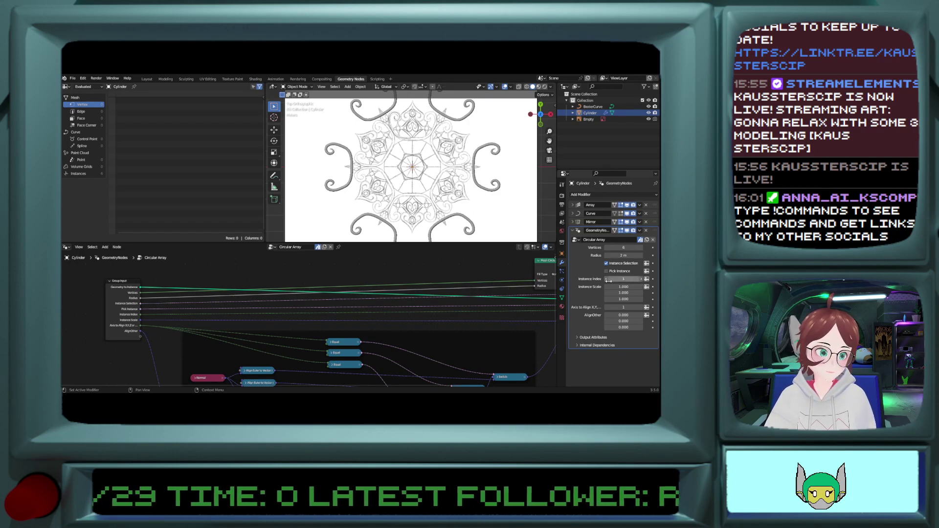
Step: Try changing the Circular Array's Instance Scale and AlignOther values, and restore them
drag(624, 287, 620, 287)
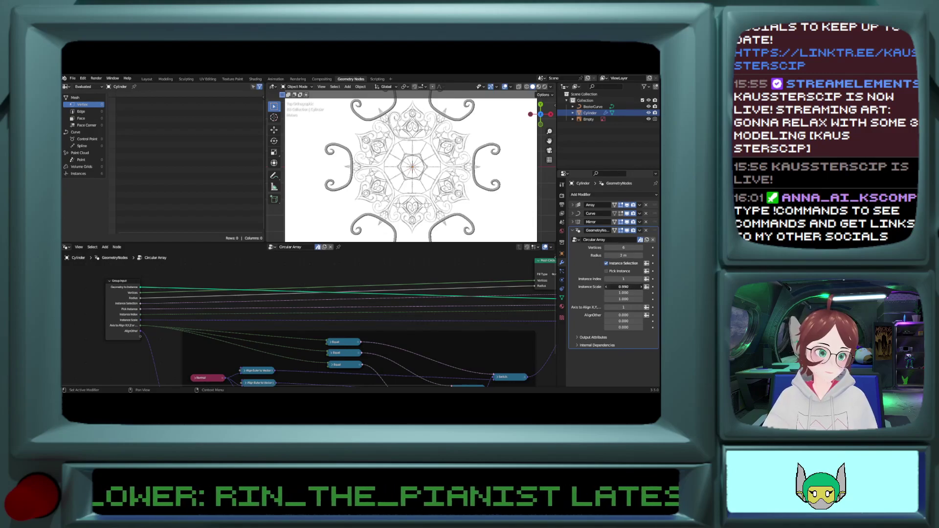
click(642, 287)
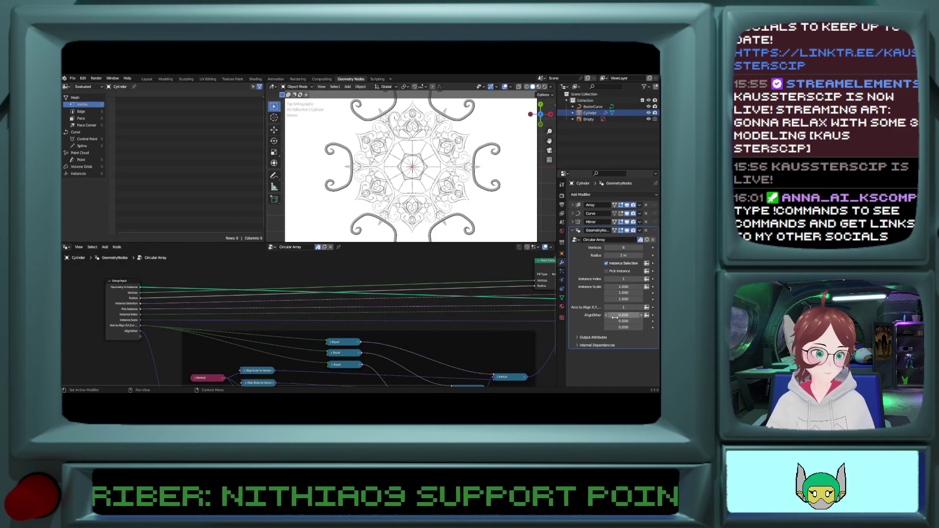
mouse_move(625, 315)
mouse_down()
mouse_move(607, 315)
mouse_move(625, 316)
mouse_up()
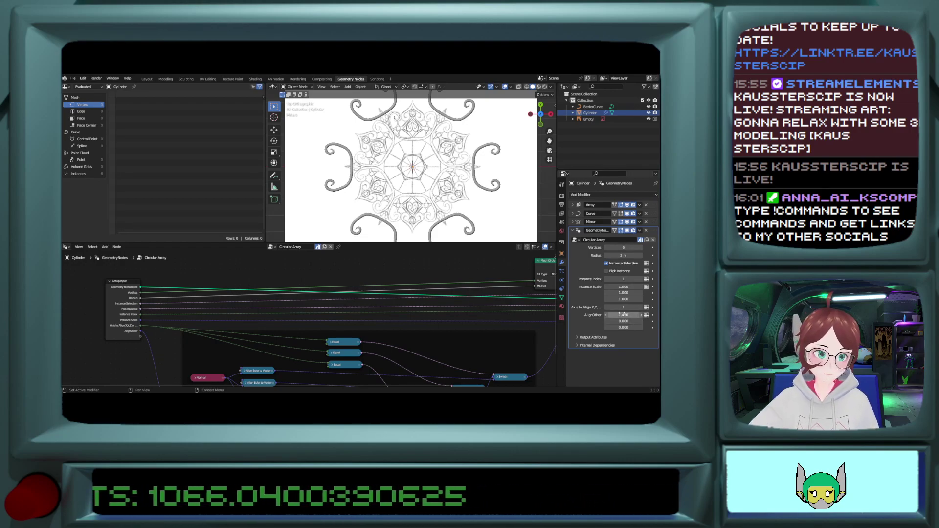
key(ctrl+z)
drag(623, 321, 619, 322)
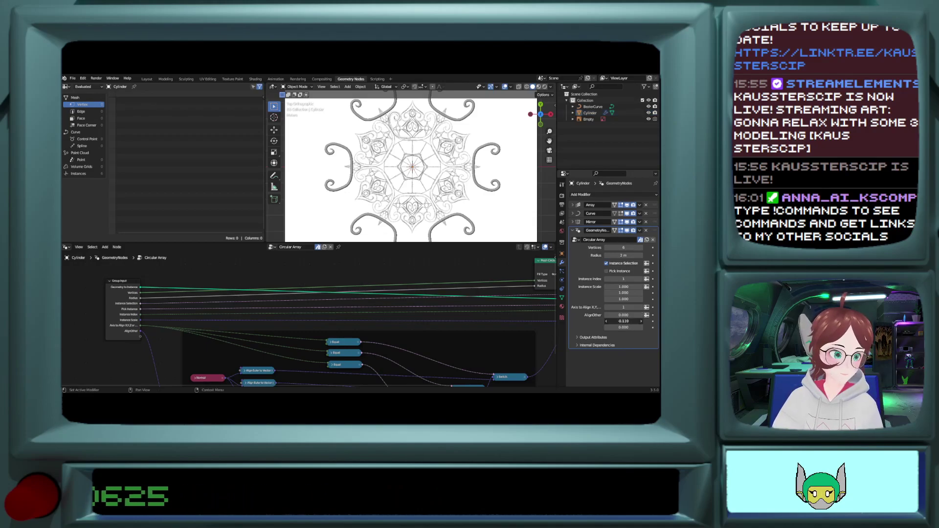
key(BackSpace)
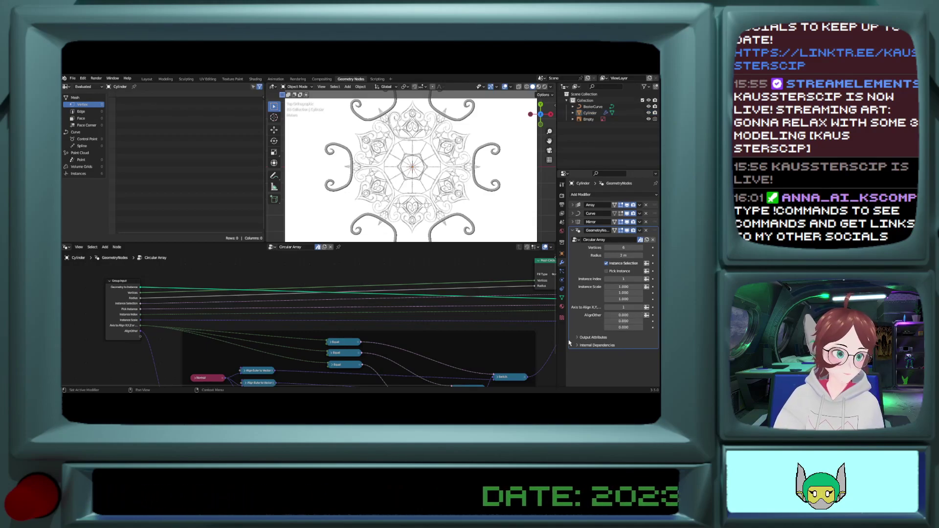
click(578, 338)
click(578, 338)
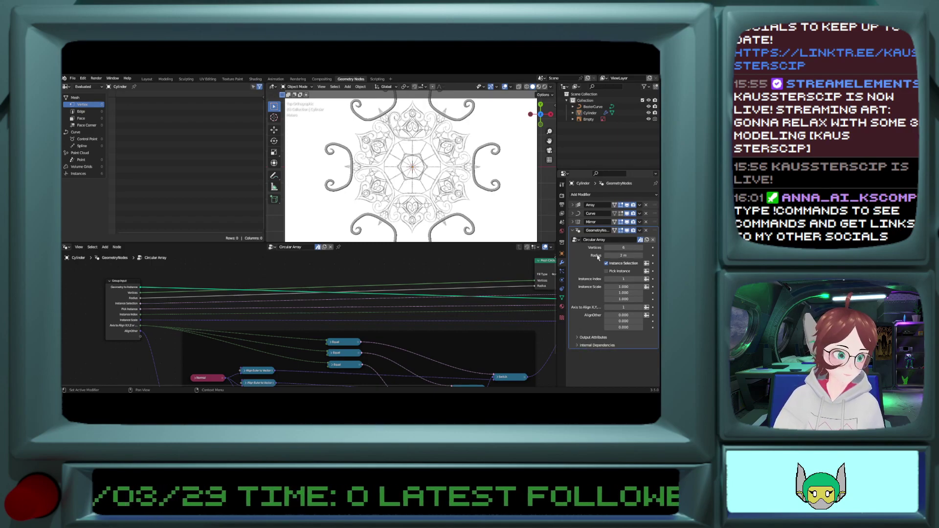
Step: Reduce the Circular Array's radius to about 0.02 m so the tubes line up with the reference drawing
drag(619, 255, 582, 255)
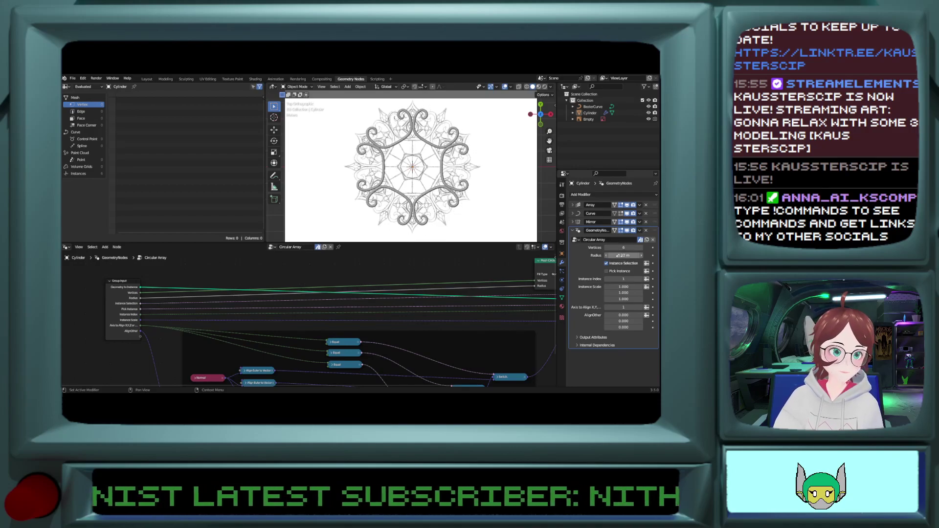
scroll(444, 171, up, 4)
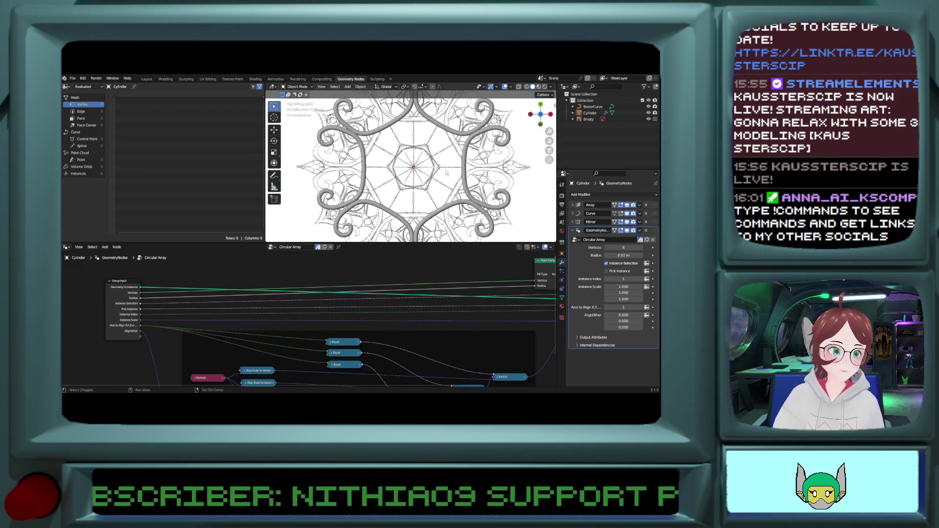
scroll(444, 171, down, 5)
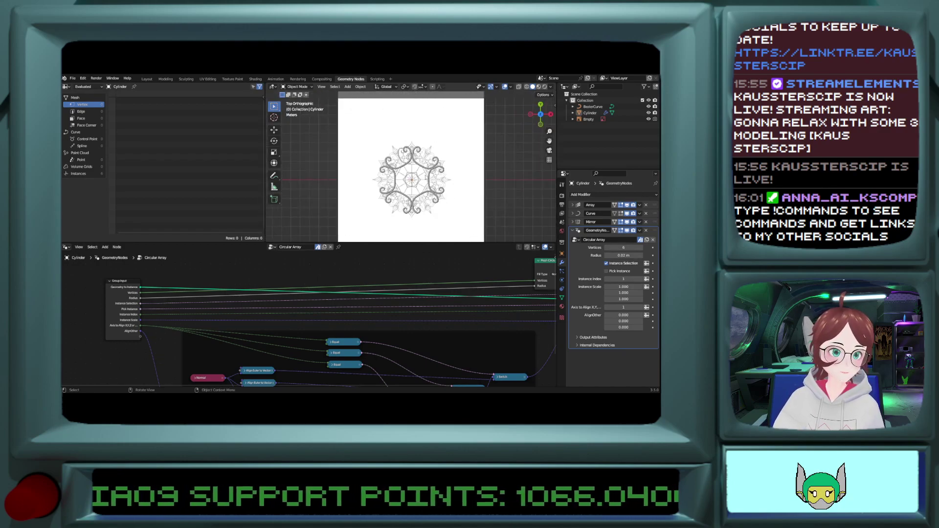
Step: Return to the Layout workspace with the Bezier curve selected, and try moving the curve along X
click(423, 176)
scroll(423, 176, up, 7)
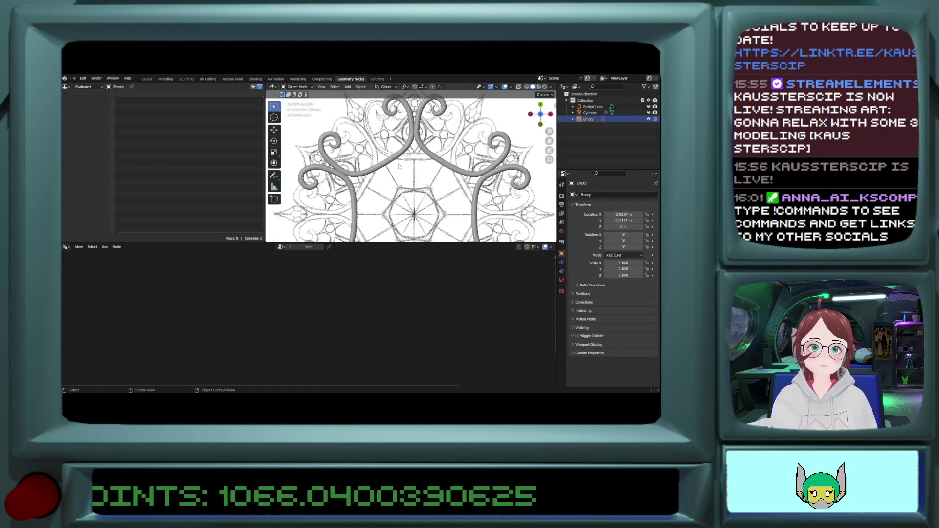
click(386, 156)
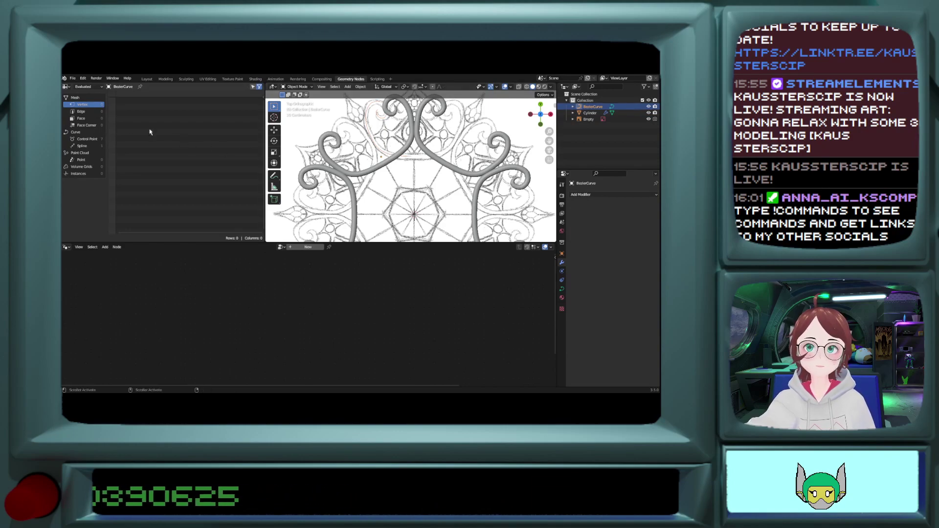
click(146, 79)
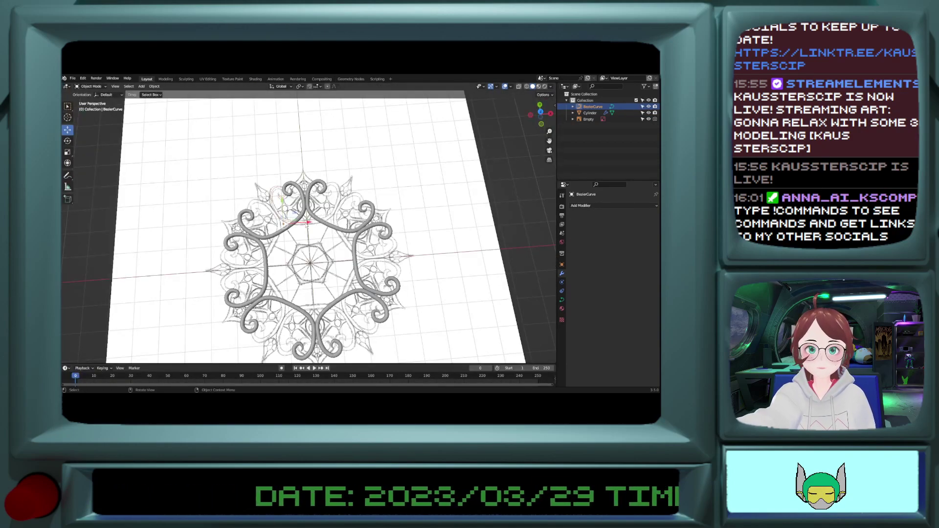
drag(318, 223, 381, 218)
right_click(382, 218)
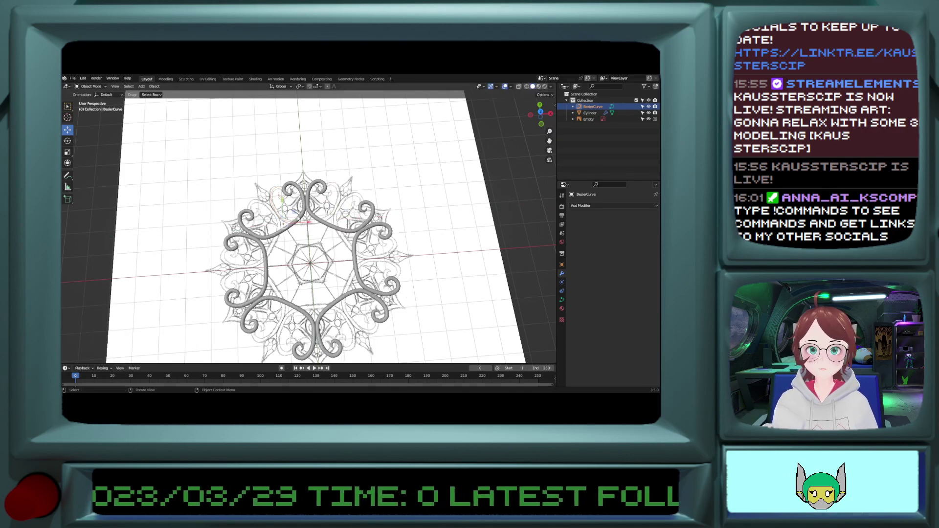
Step: Try rotating the reference image in the top view
click(309, 275)
key(KP_7)
key(KP_1)
key(KP_7)
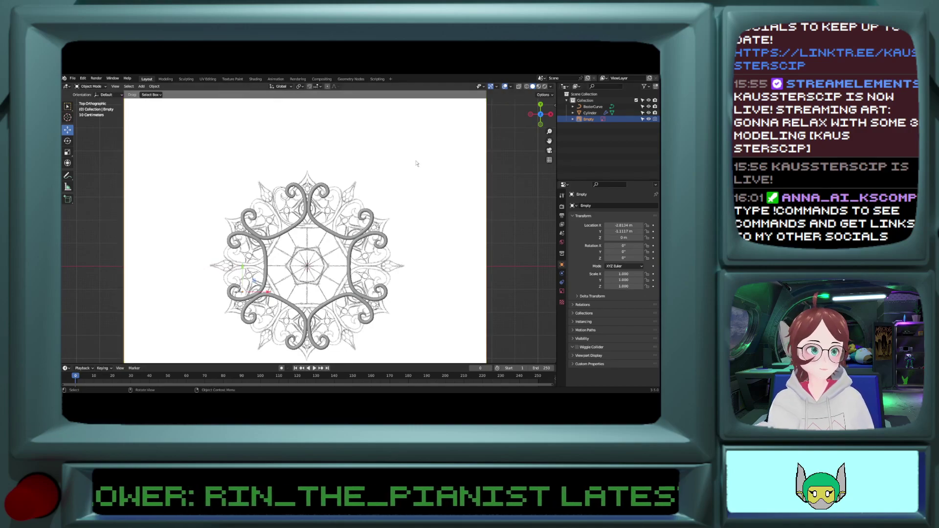
key(r)
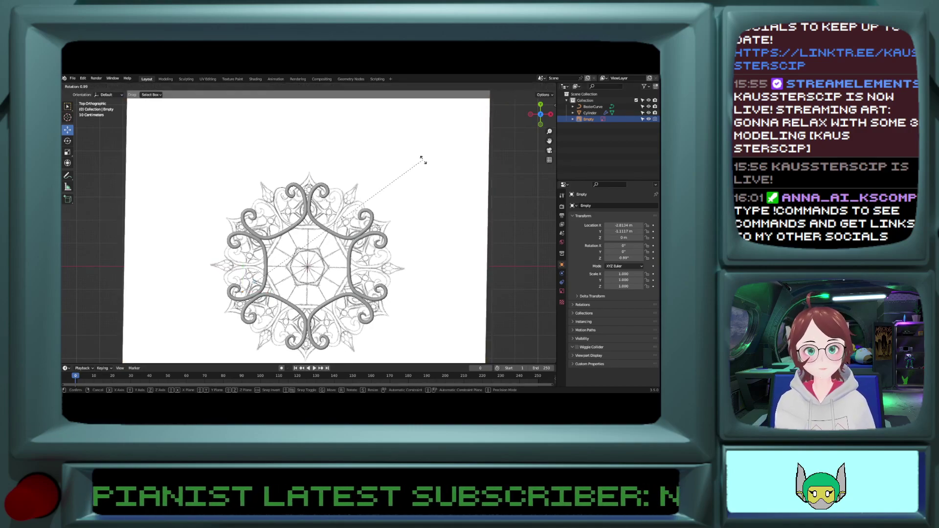
key(Escape)
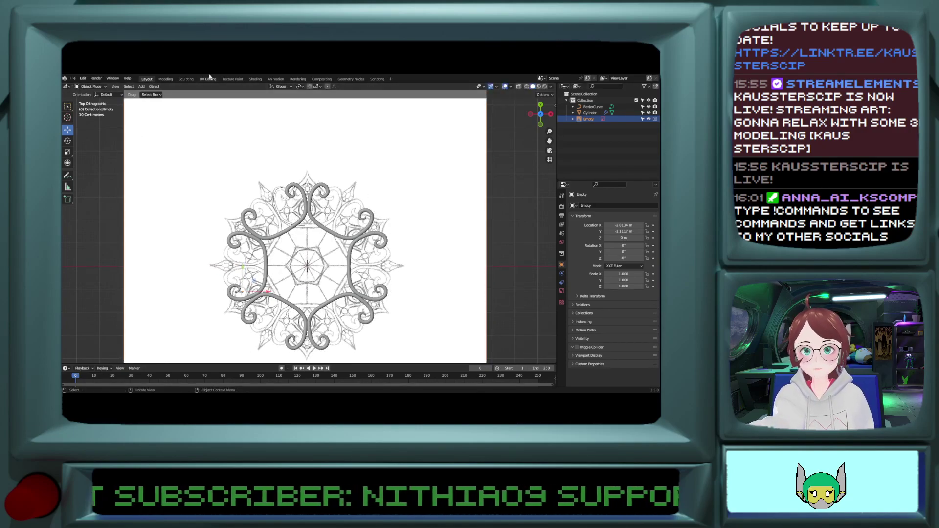
Step: Apply Set Origin to the reference image with the Origin to Center of Mass (Surface) option
click(154, 86)
mouse_move(164, 99)
click(243, 120)
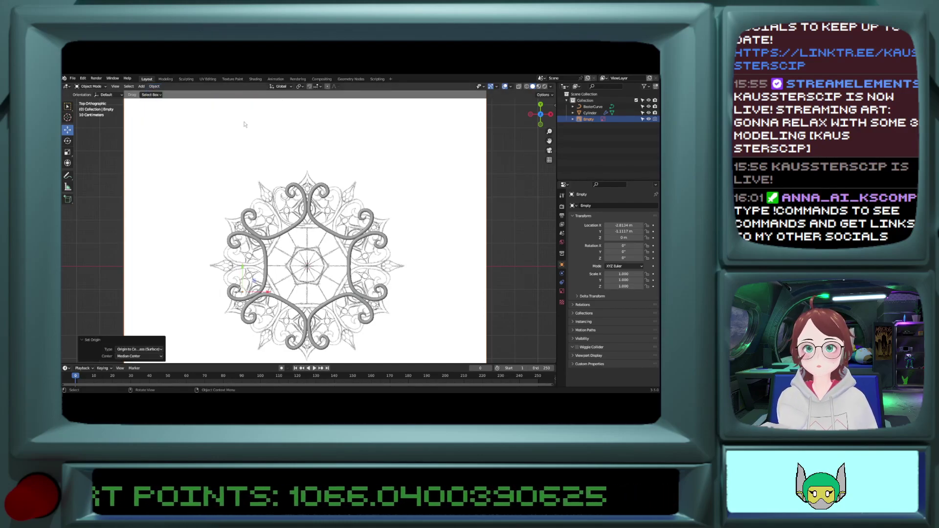
Step: Try Set Origin on the reference image with Origin to Center of Mass (Volume) and with Origin to 3D Cursor
click(154, 86)
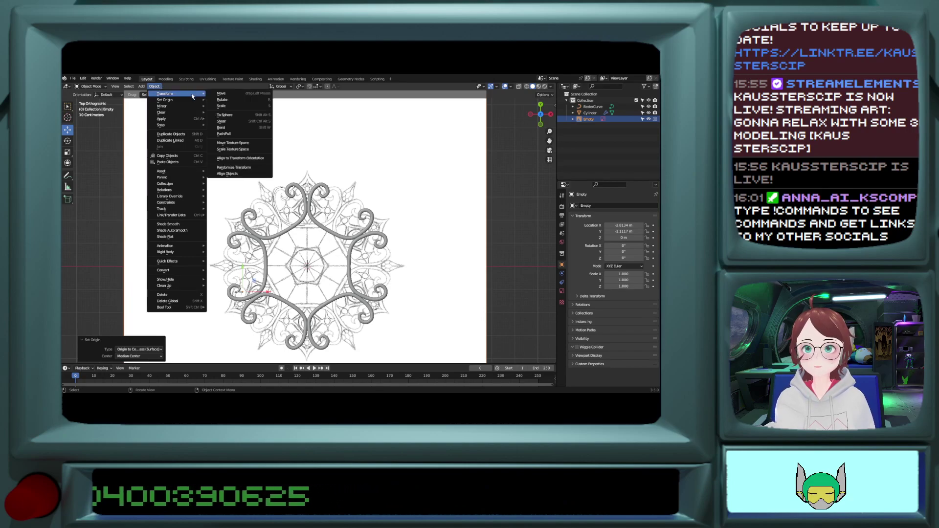
mouse_move(184, 101)
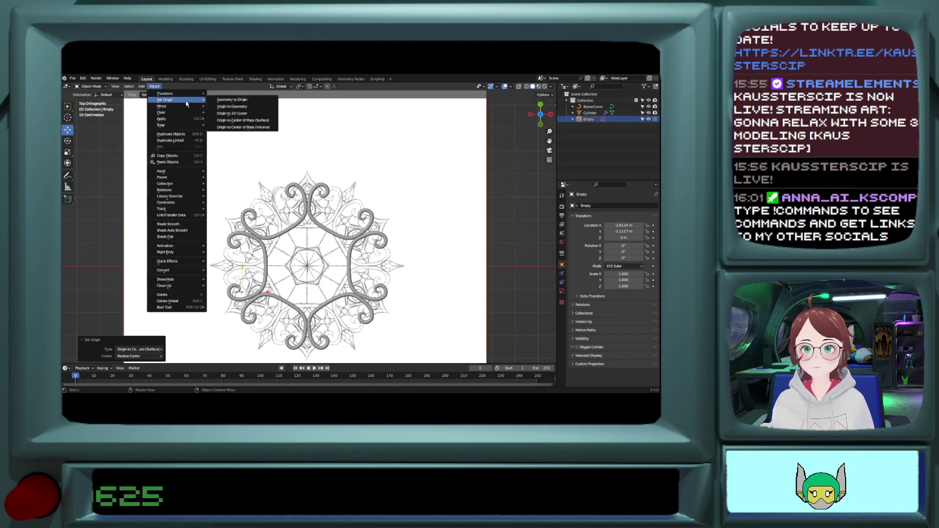
click(247, 128)
click(308, 265)
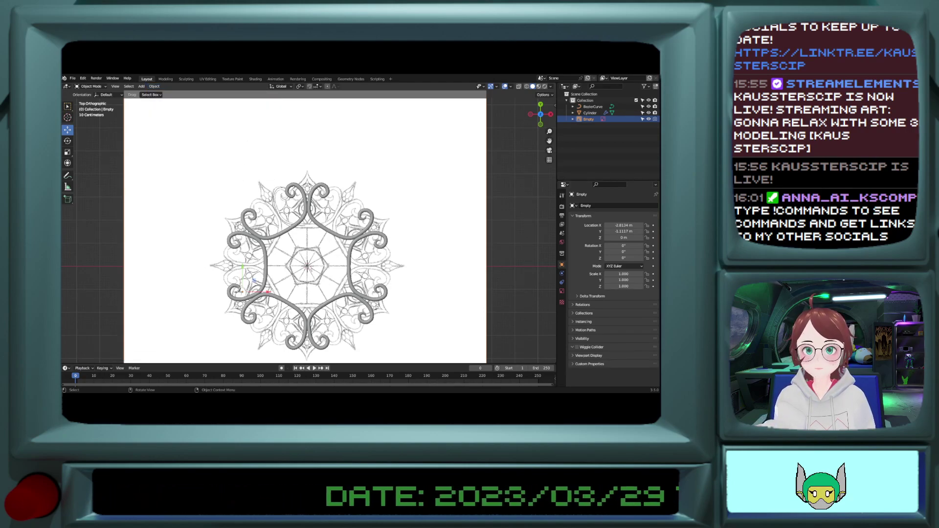
click(154, 86)
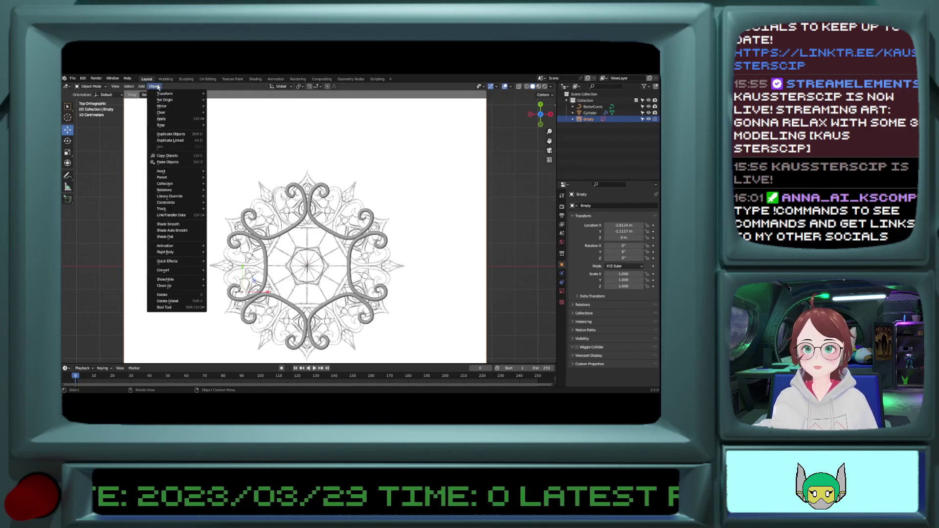
mouse_move(170, 100)
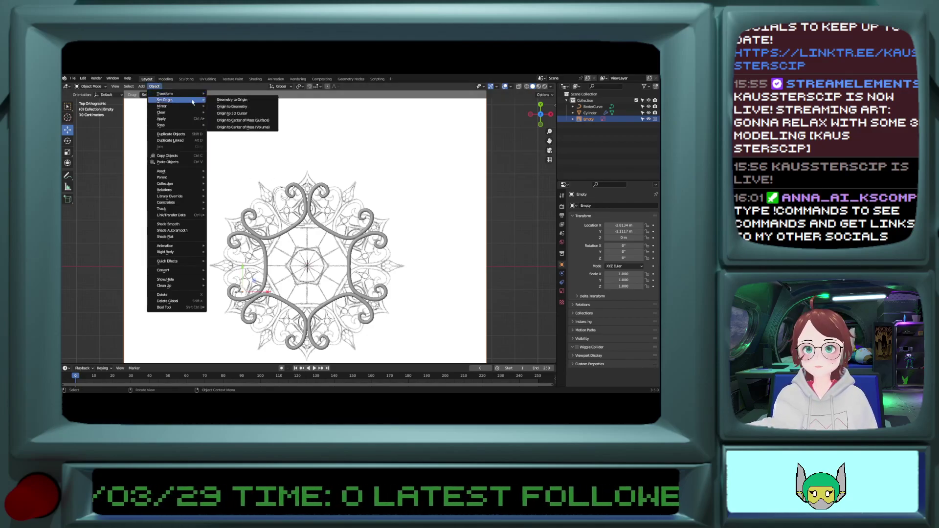
click(240, 114)
Step: Reselect the reference image and try Set Origin to 3D Cursor, switching its Center option to Bounds Center and back to Median Center
middle_drag(258, 255, 266, 231)
click(271, 233)
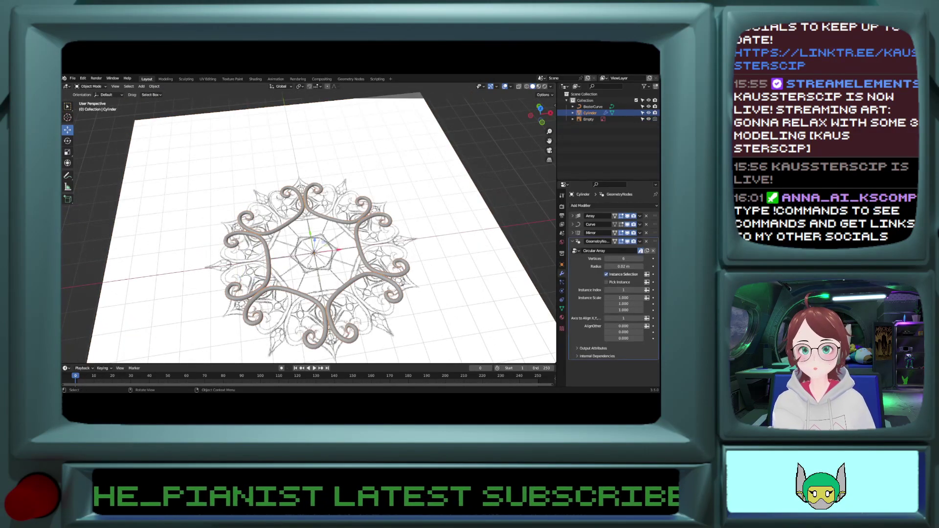
click(307, 268)
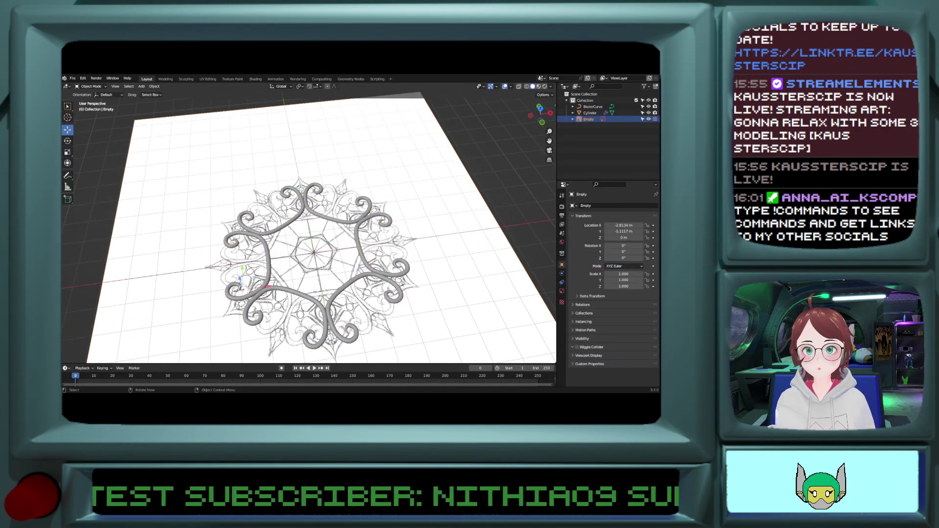
mouse_move(310, 274)
middle_down()
mouse_move(306, 296)
mouse_move(295, 278)
middle_up()
scroll(295, 277, up, 3)
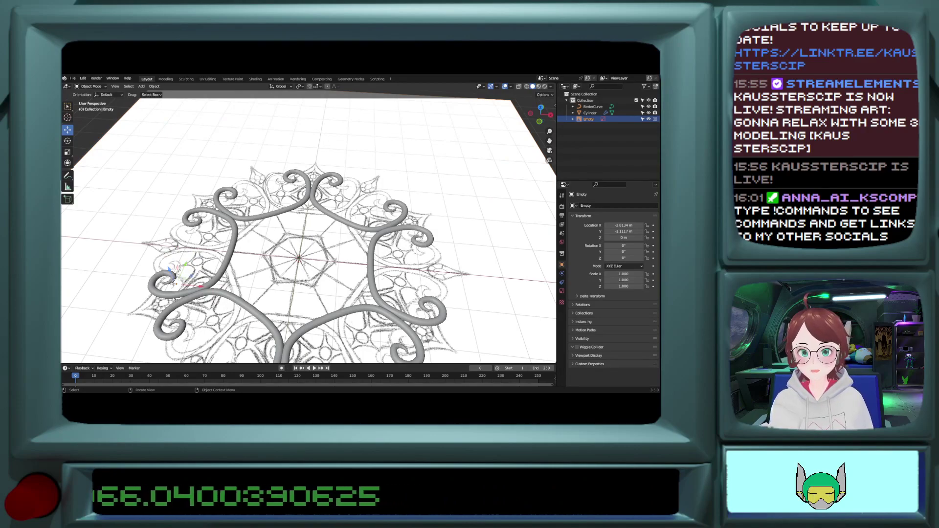
click(154, 86)
mouse_move(165, 101)
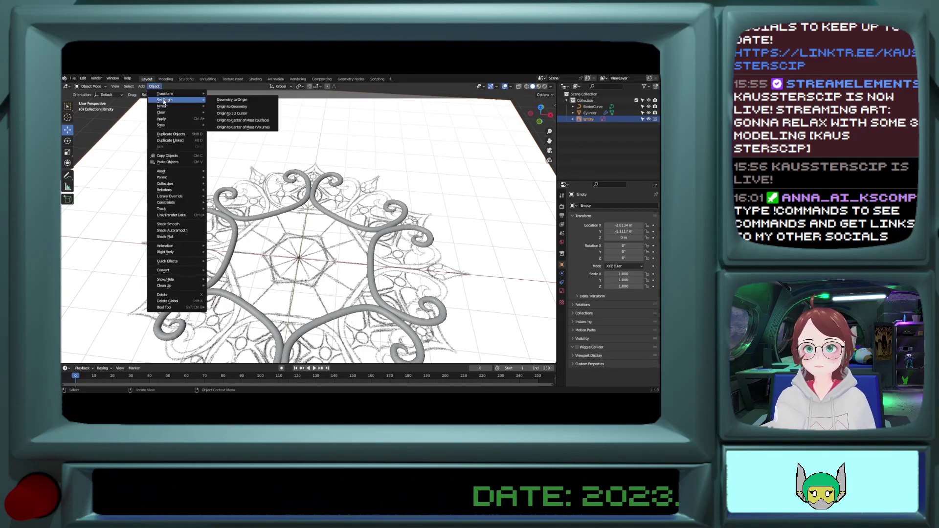
click(237, 118)
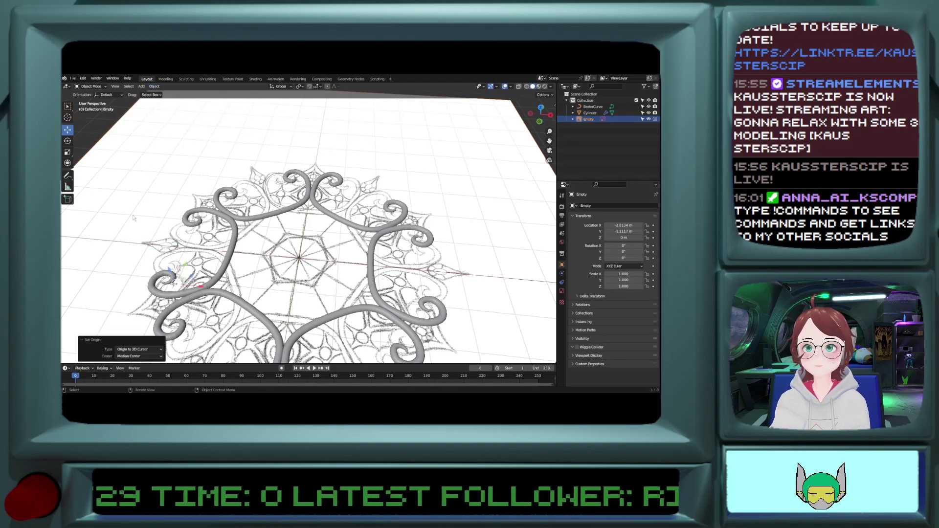
click(142, 357)
click(129, 370)
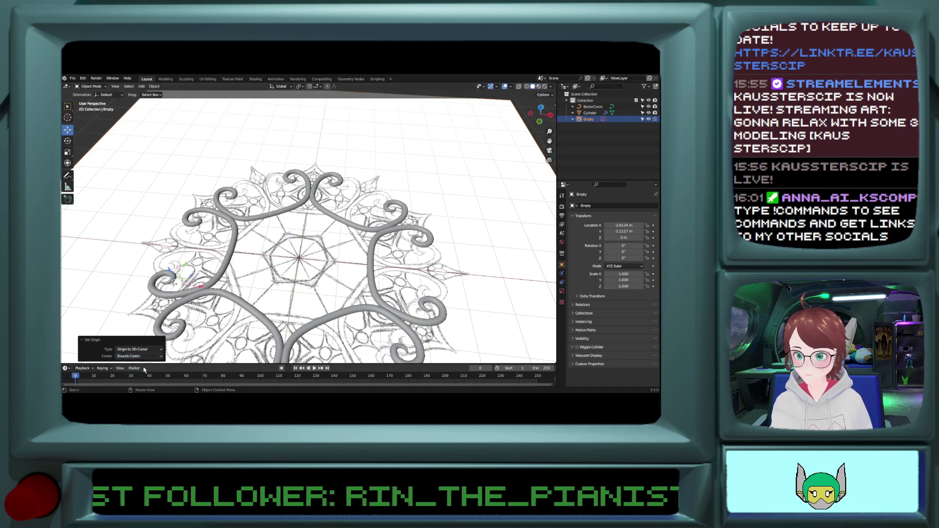
click(139, 357)
click(129, 363)
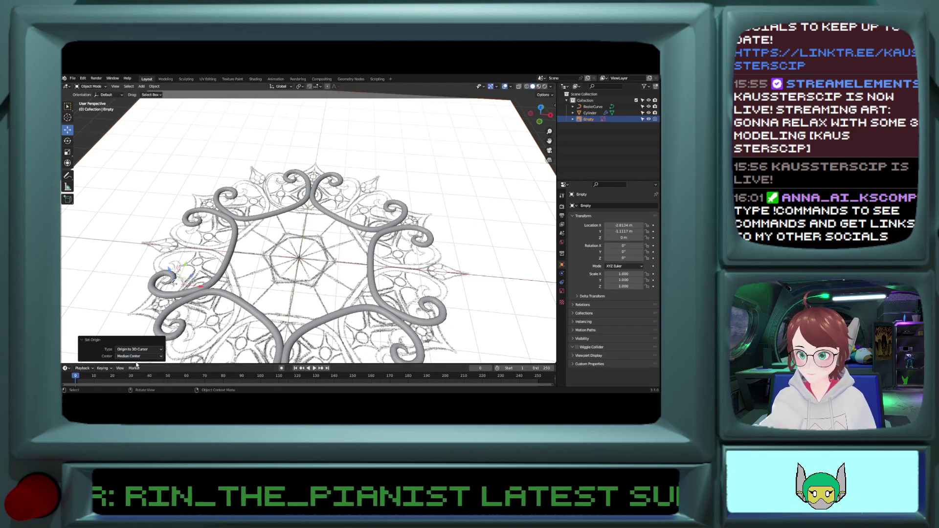
click(136, 134)
Step: Switch to the Cursor tool, try Origin to 3D Cursor on the reference image again, and return to the Move tool
click(67, 117)
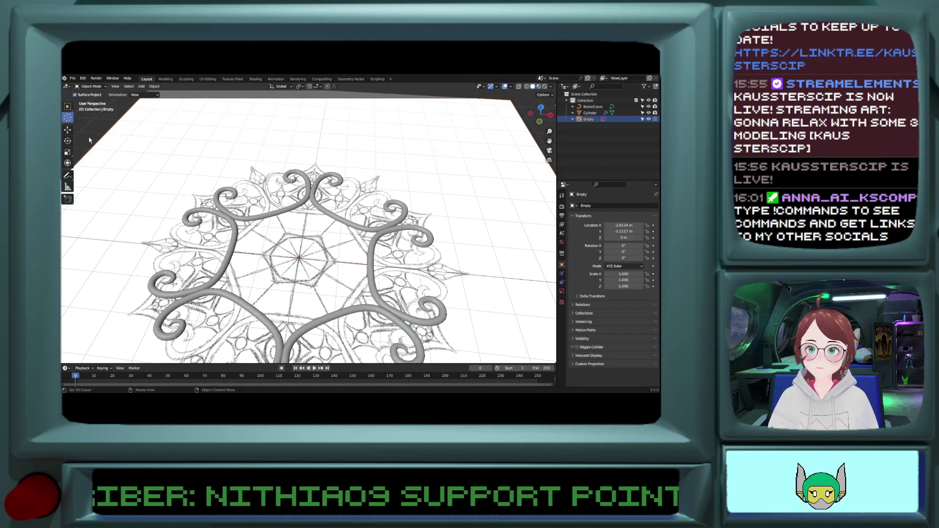
click(154, 86)
mouse_move(167, 99)
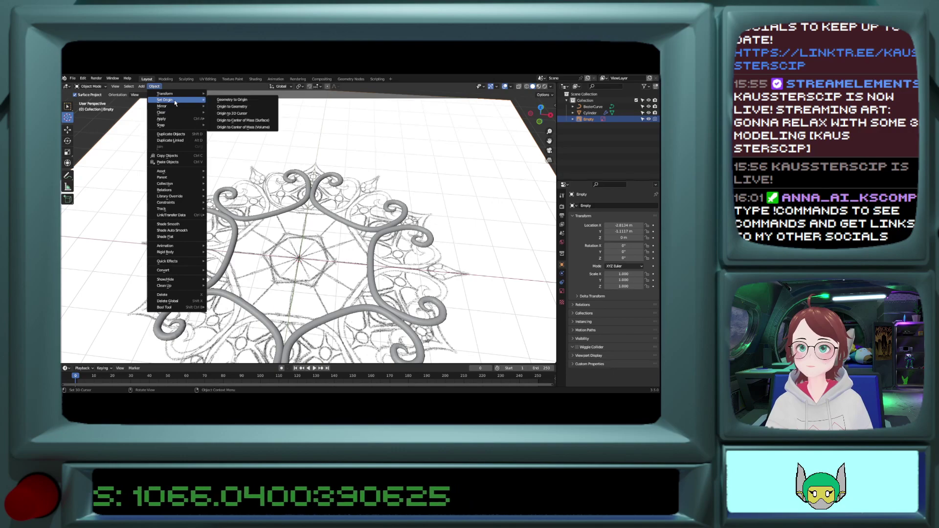
click(228, 113)
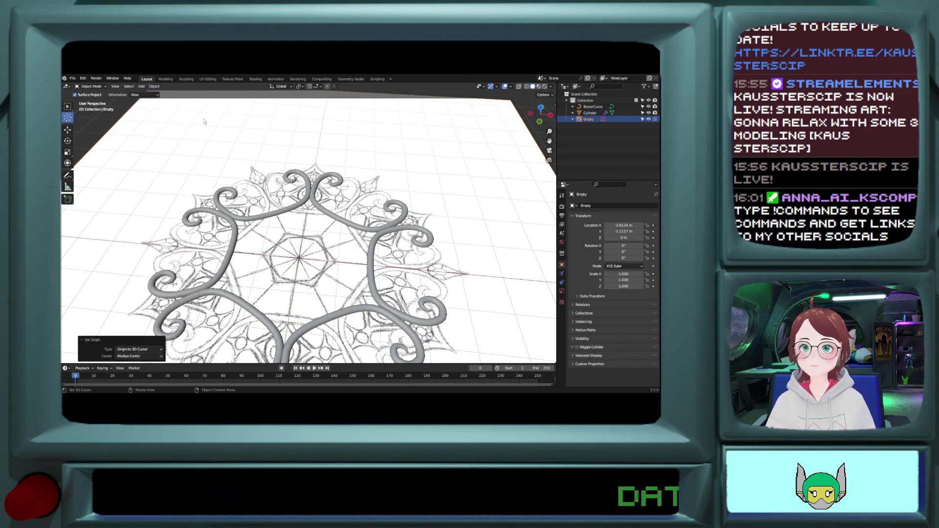
click(68, 129)
Step: In the top view, reselect the reference Empty through the outliner and try Set Origin with the Geometry to Origin option
scroll(291, 288, down, 5)
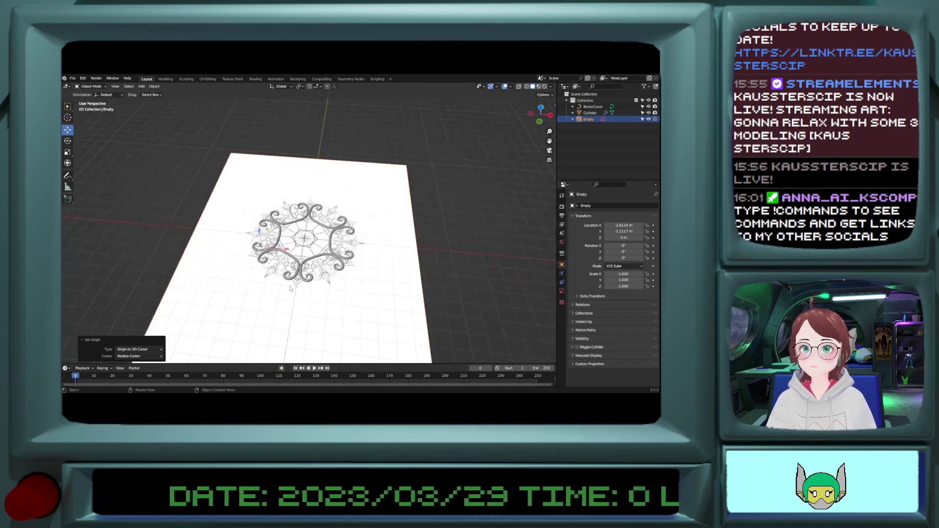
scroll(291, 288, up, 2)
key(KP_7)
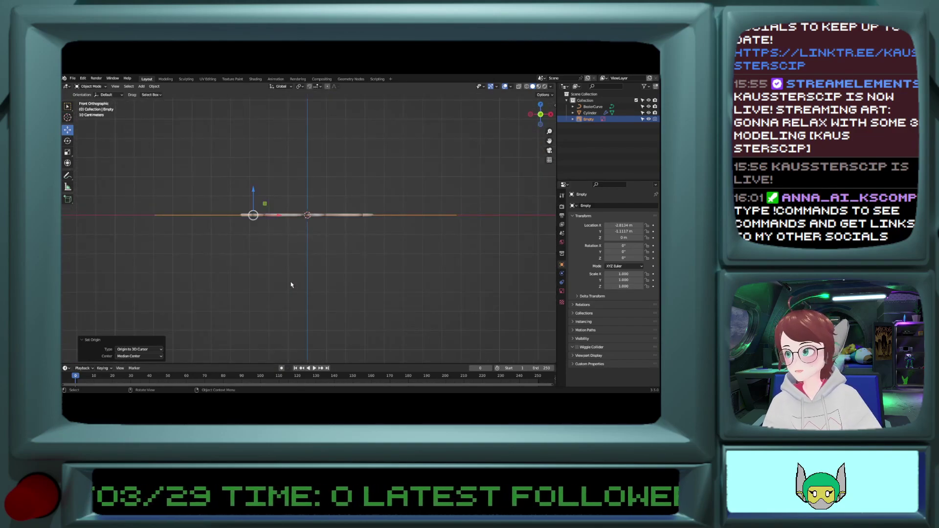
scroll(303, 286, down, 2)
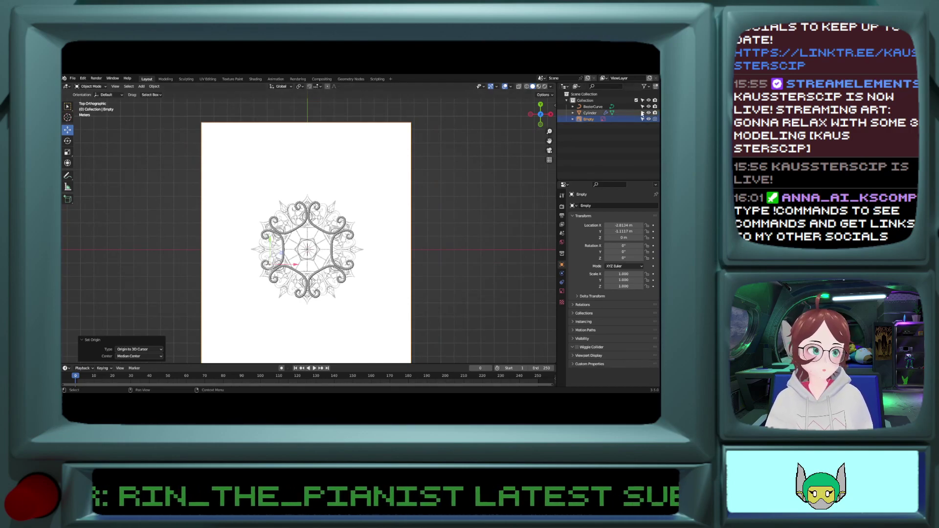
right_click(586, 120)
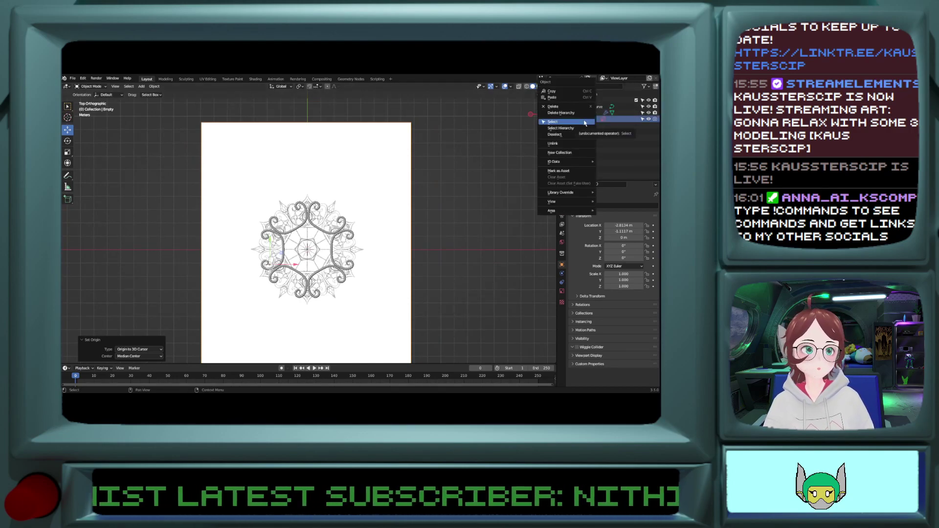
click(585, 123)
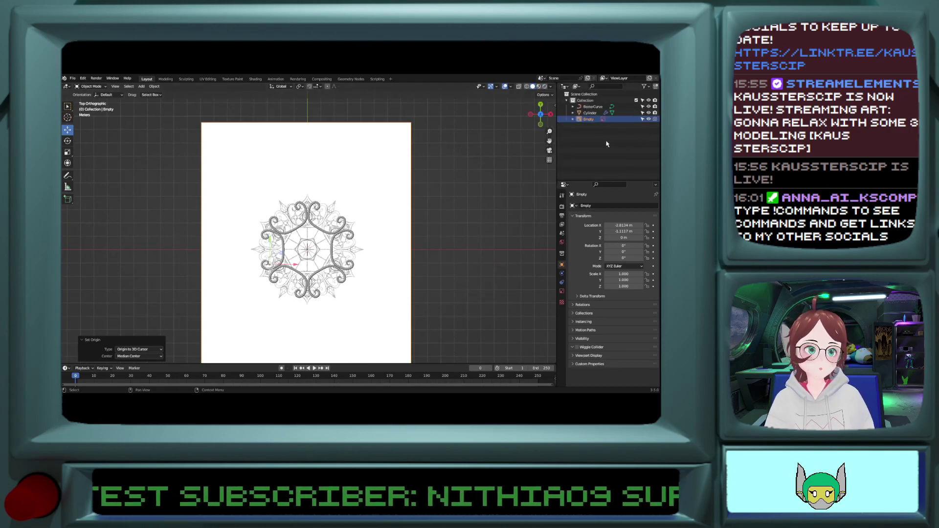
click(154, 86)
mouse_move(159, 100)
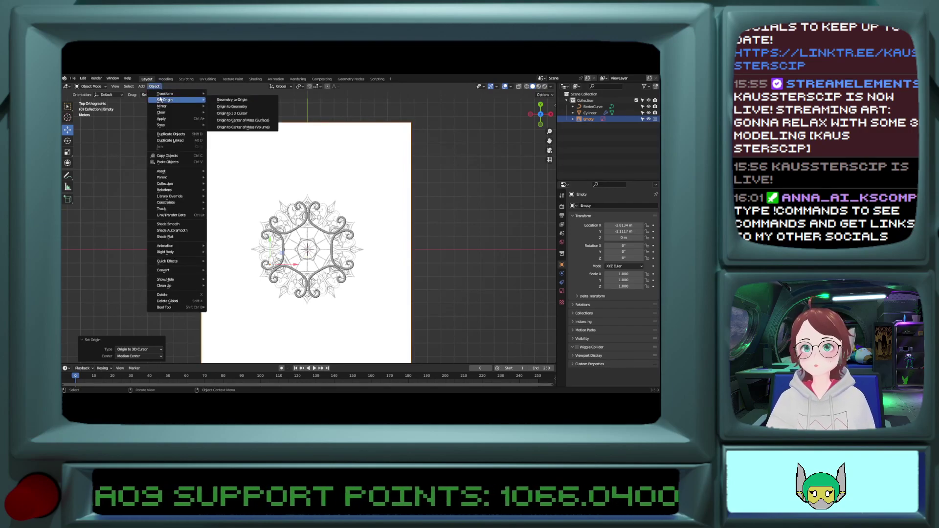
click(232, 99)
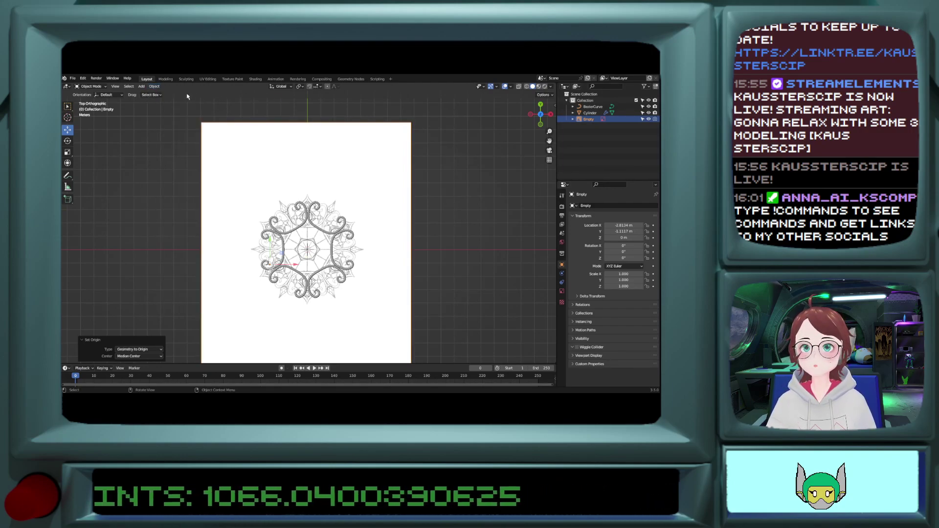
Step: Rotate the reference image about 24.4° around the global Z axis
scroll(317, 266, up, 3)
scroll(317, 266, down, 2)
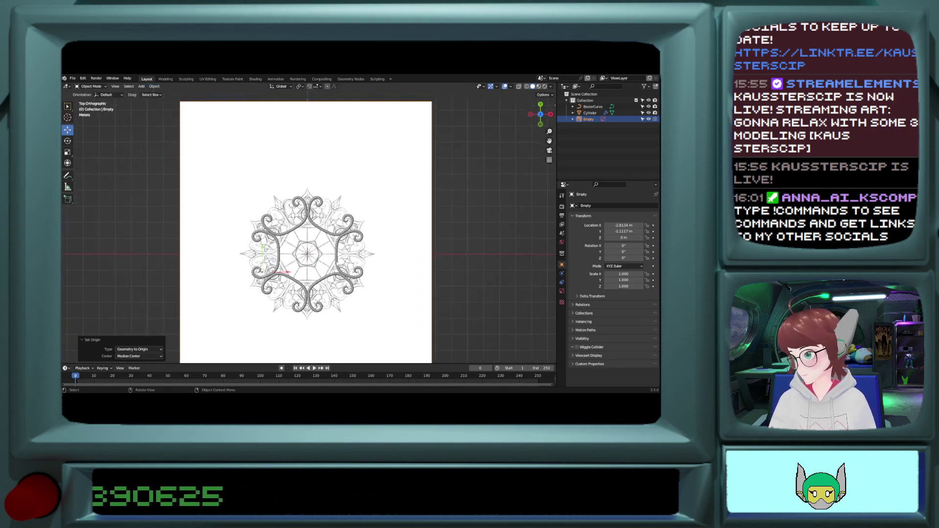
key(r)
key(z)
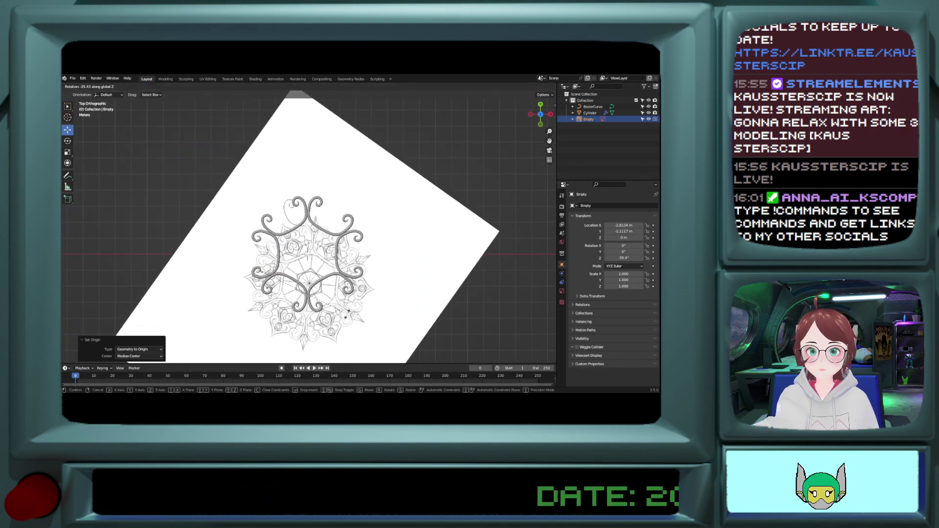
click(351, 211)
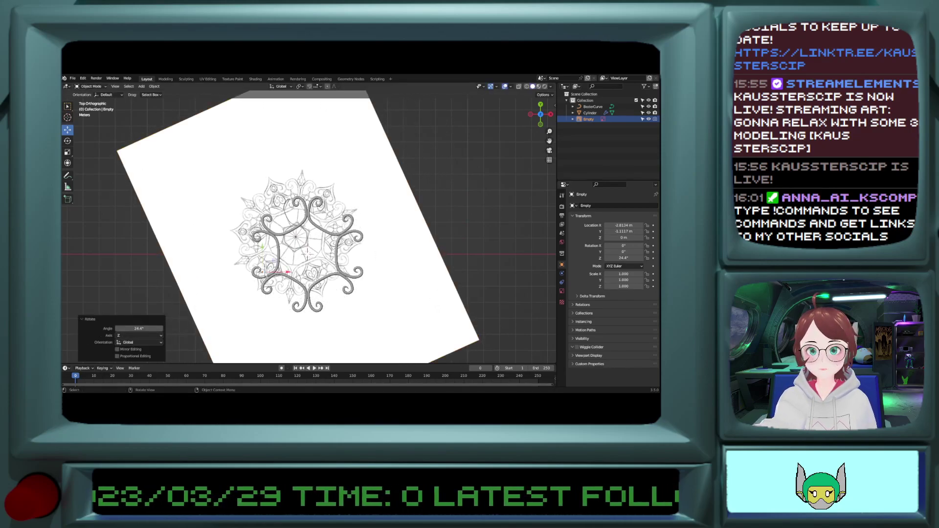
Step: Alternately move and rotate the reference image toward the tube ornament's center, bringing its Z rotation to about 27.7°
key(g)
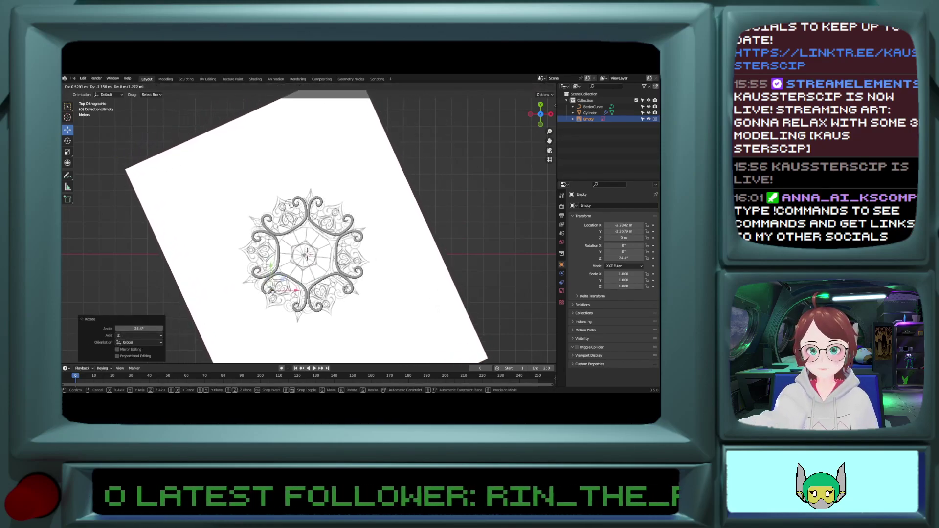
click(273, 291)
key(r)
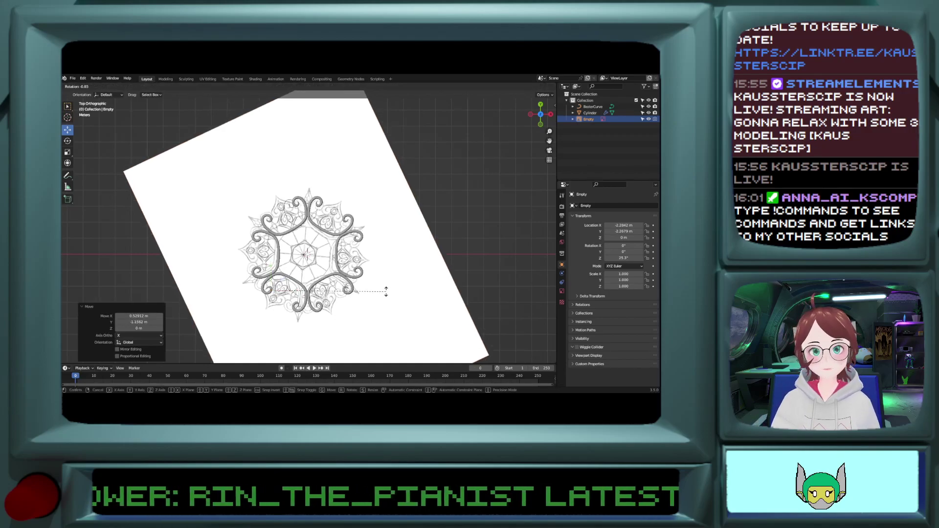
click(386, 289)
key(g)
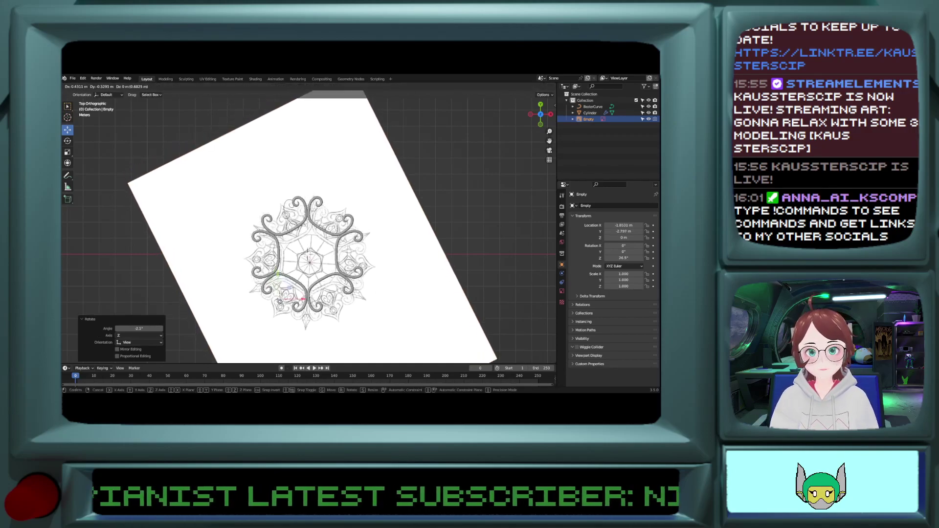
click(276, 293)
key(r)
click(380, 296)
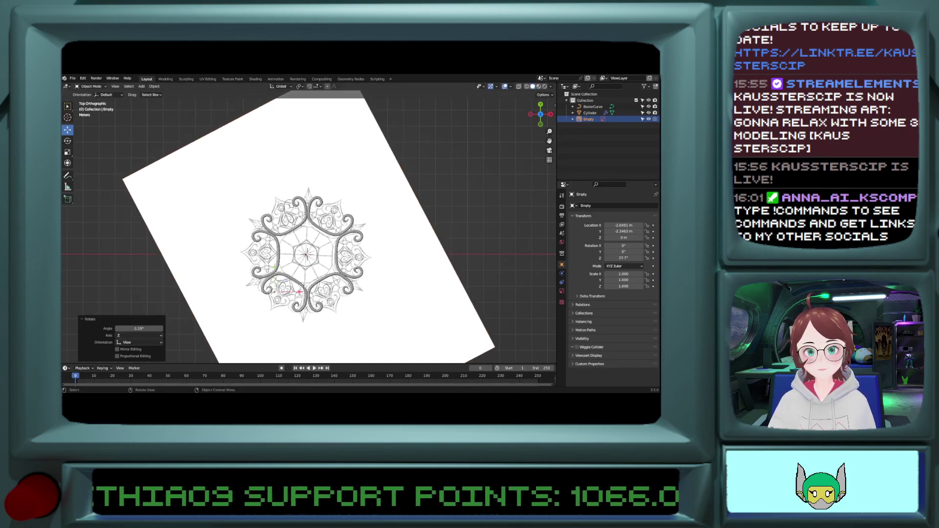
Step: Center the reference drawing under the tubes at about X -1.91 m, Y -2.33 m, and rotate it to about 29.7° around Z
key(g)
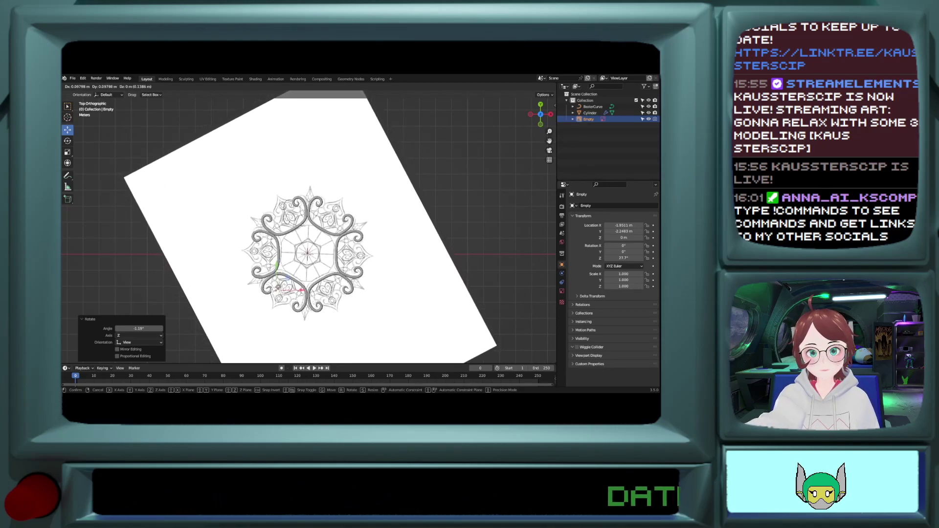
click(279, 291)
key(r)
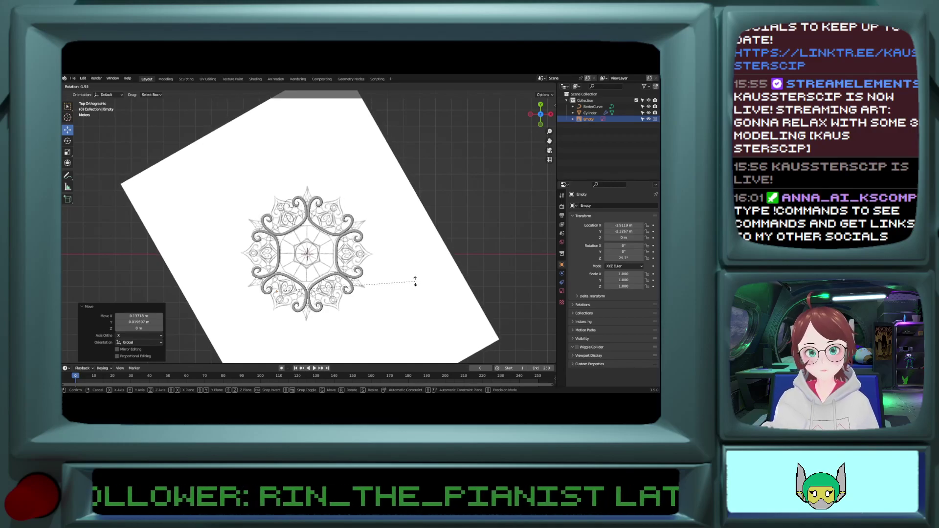
click(415, 282)
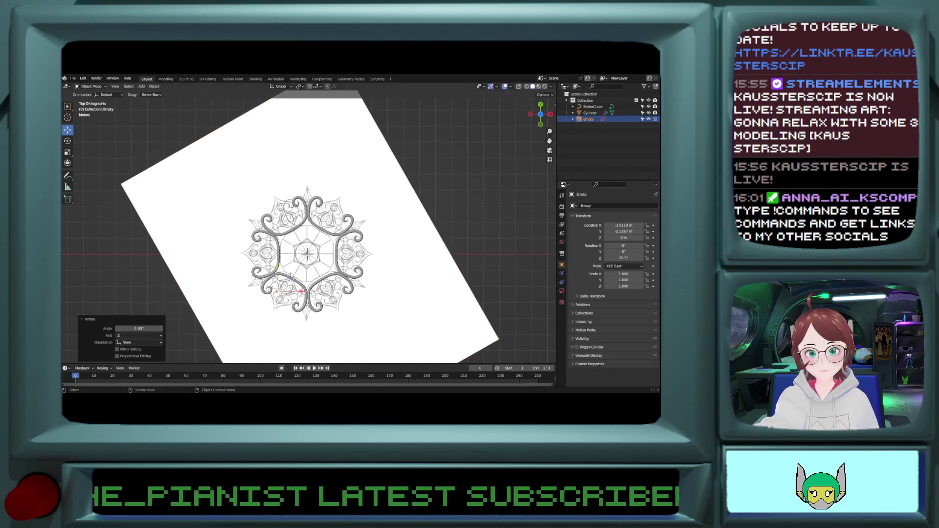
Step: Select the Bezier curve near the drawing's upper petals, and switch the selection to the tube cylinder carrying the Circular Array
scroll(291, 230, up, 6)
scroll(292, 230, down, 2)
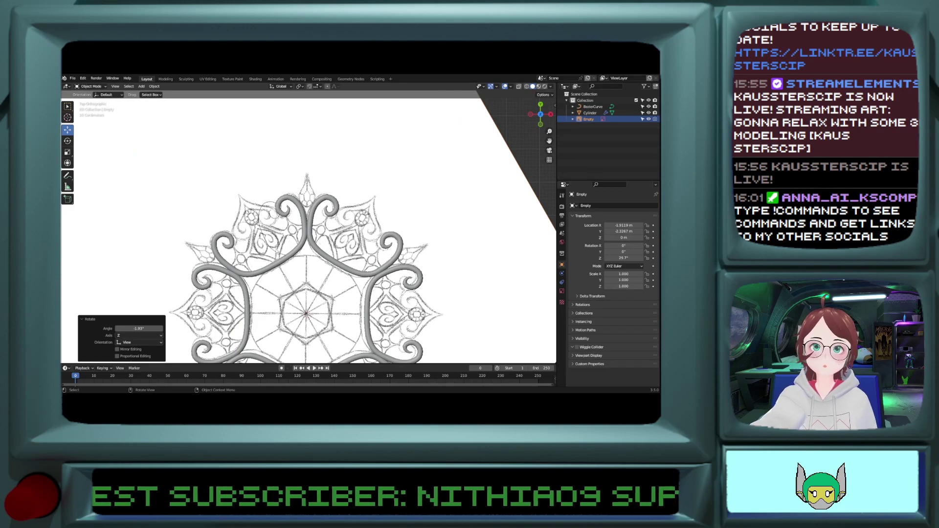
click(277, 253)
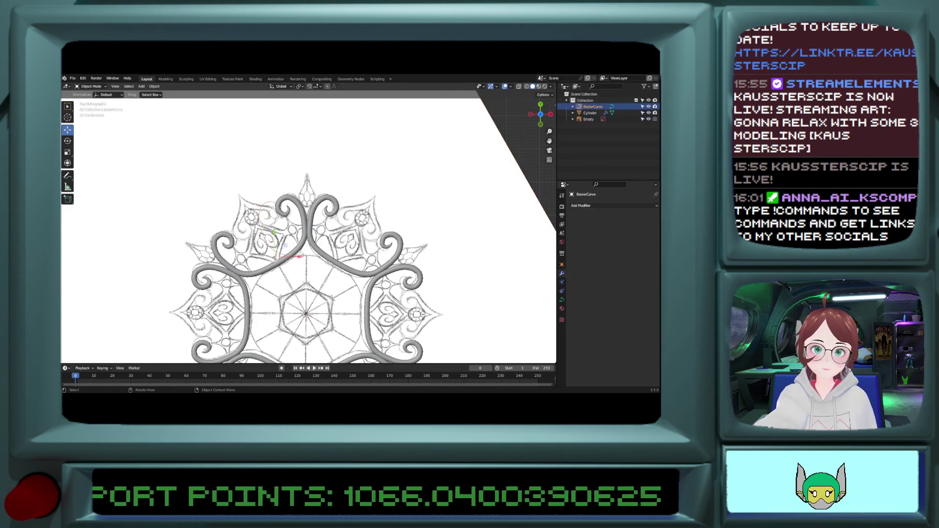
click(299, 254)
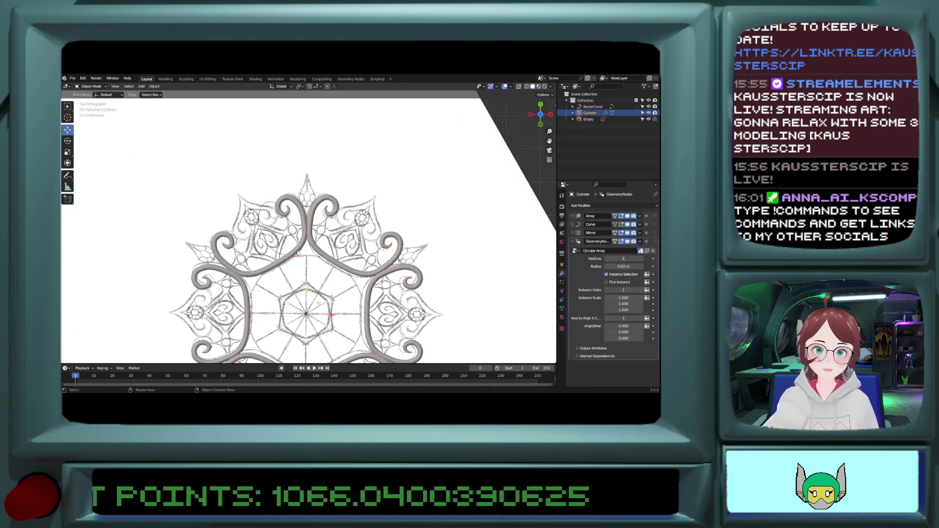
Step: Try applying the Curve modifier ahead of the Array modifier on the tube cylinder, and undo it
click(640, 224)
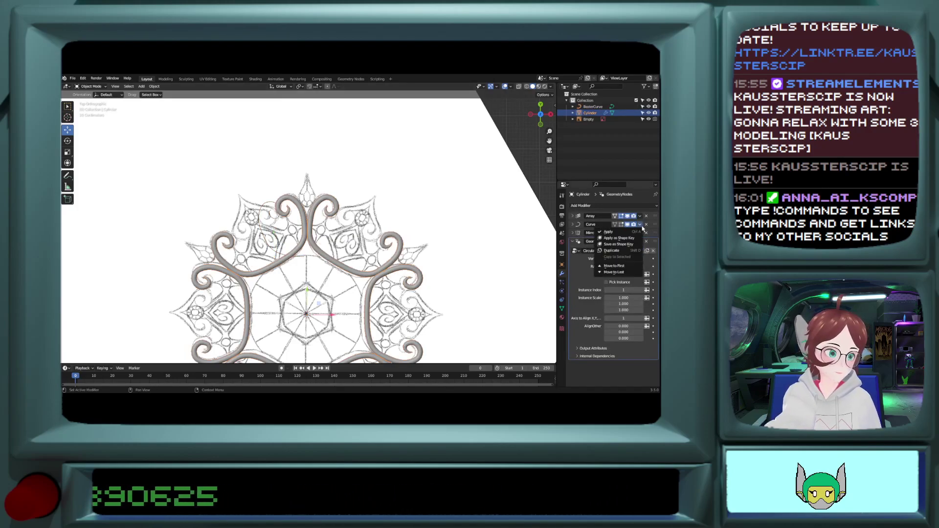
click(614, 231)
key(ctrl+z)
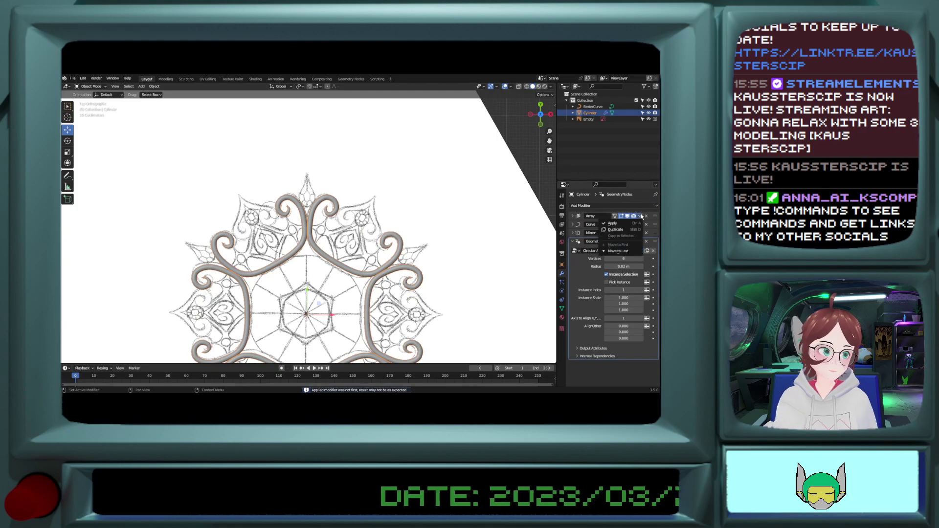
Step: Apply the tube cylinder's Array modifier, followed by its Curve modifier
click(646, 216)
click(639, 218)
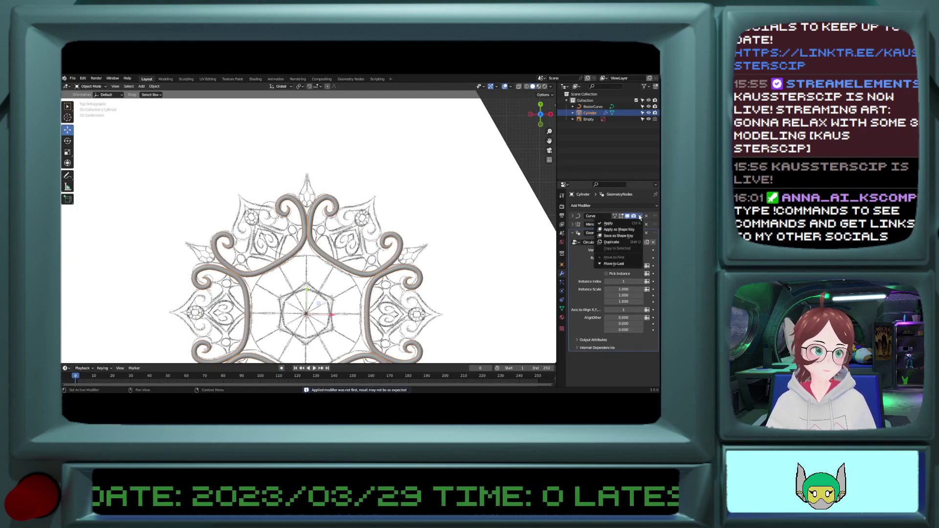
click(614, 224)
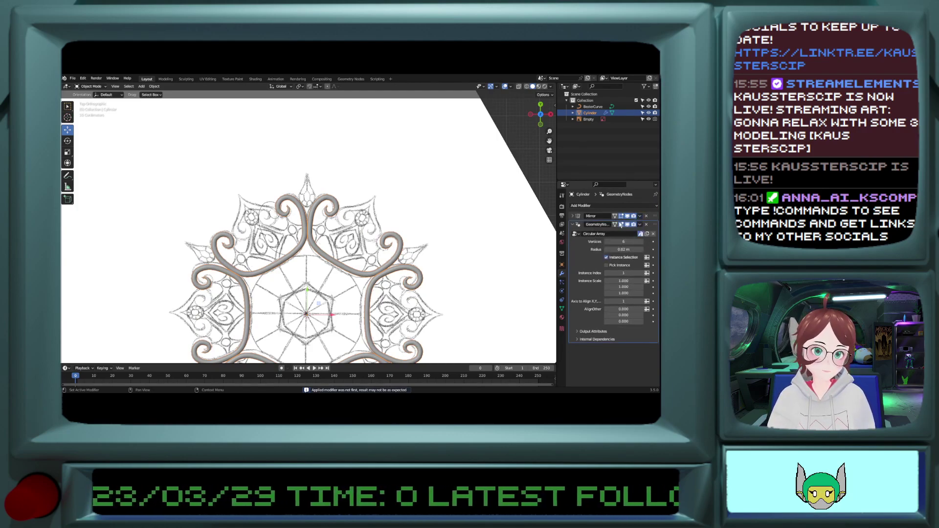
Step: Delete the Bezier curve that guided the tube ornament
click(292, 255)
key(x)
click(294, 264)
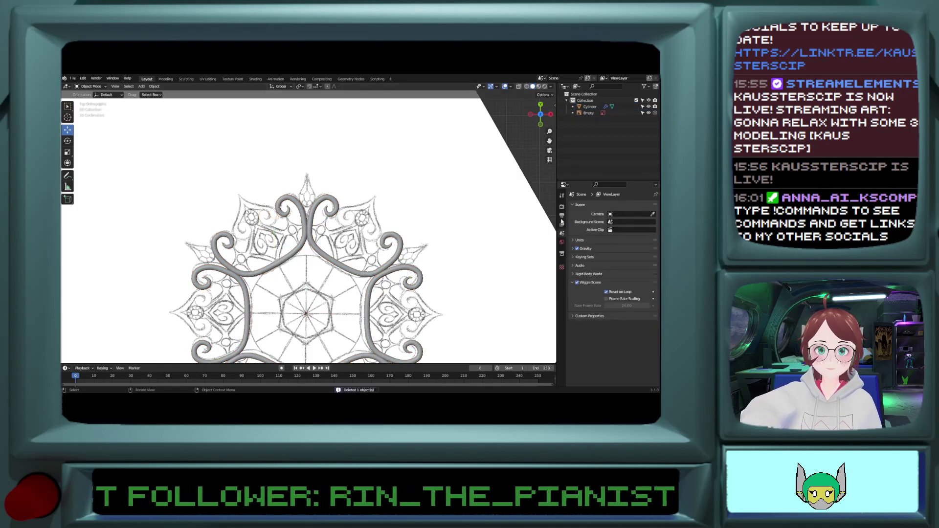
Step: Apply the Mirror modifier on the tube cylinder, keeping the Circular Array modifier live
click(318, 263)
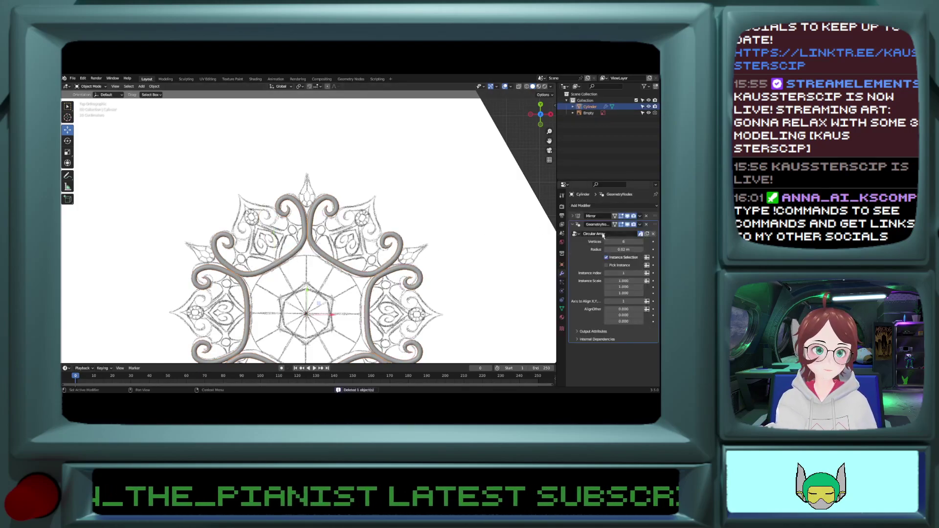
click(639, 215)
click(622, 224)
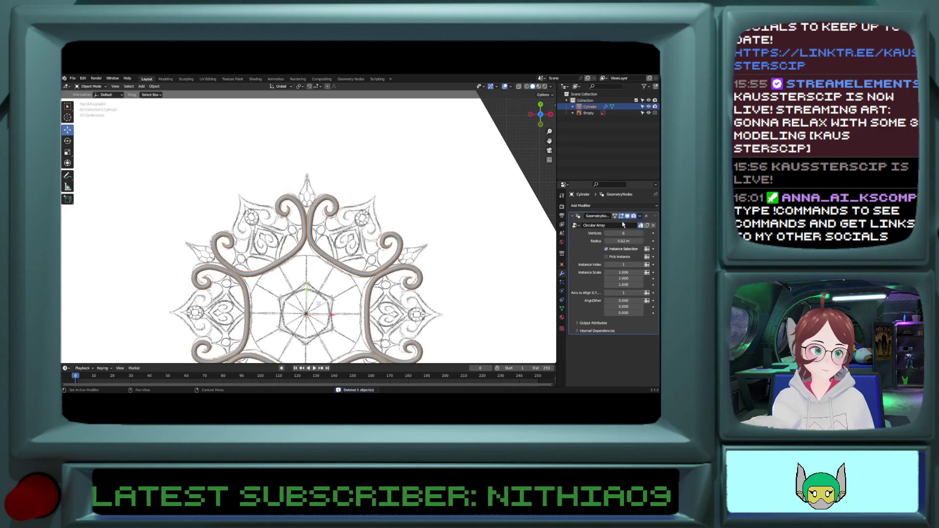
Step: Add a mesh circle at the ornament's center and scale it by about 1.774 to match the drawing's outer wheel
shift+scroll(333, 245, down, 10)
shift+middle_drag(371, 196, 372, 220)
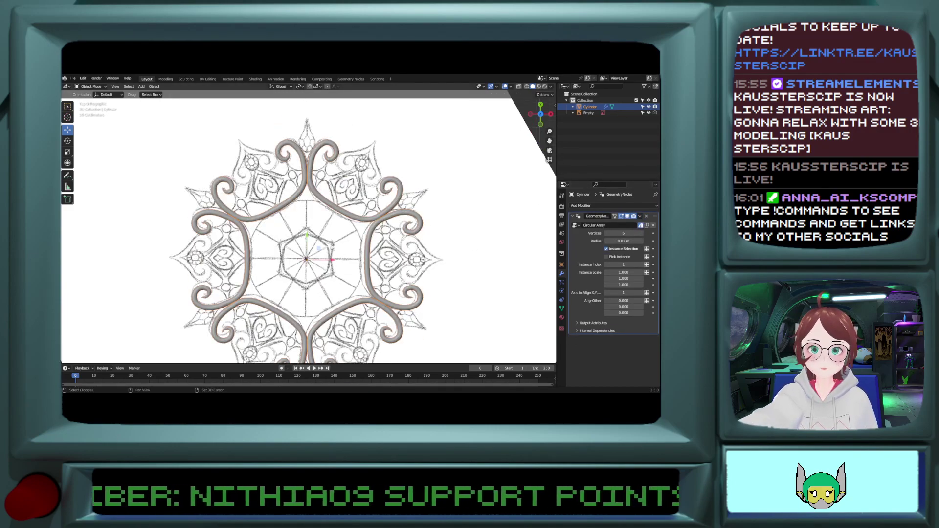
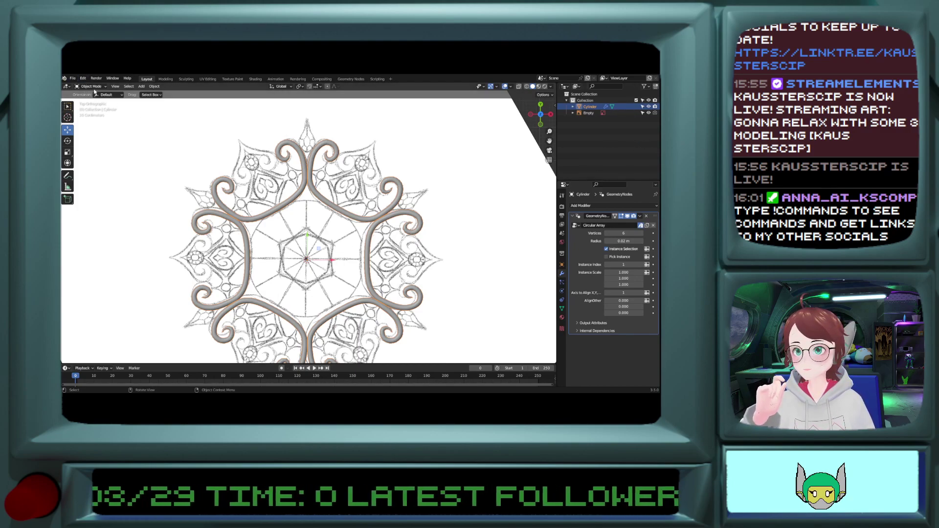
click(142, 86)
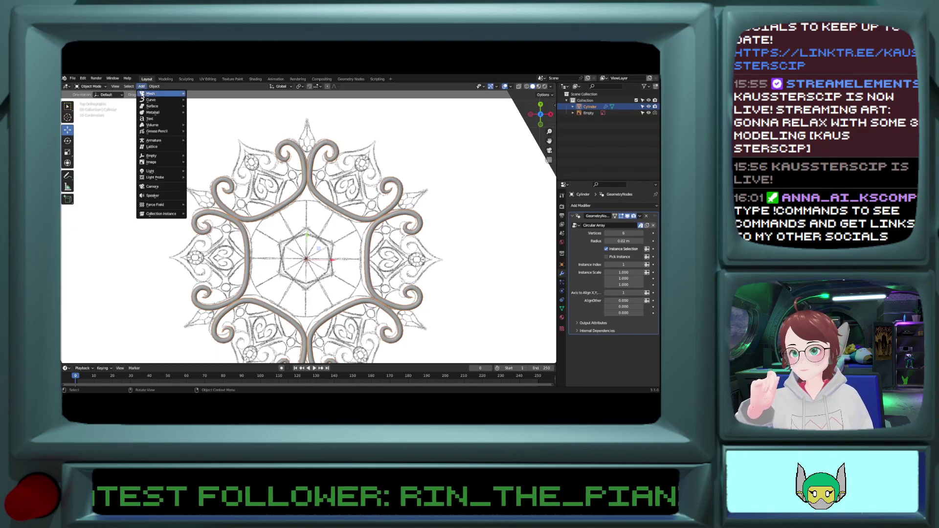
mouse_move(162, 93)
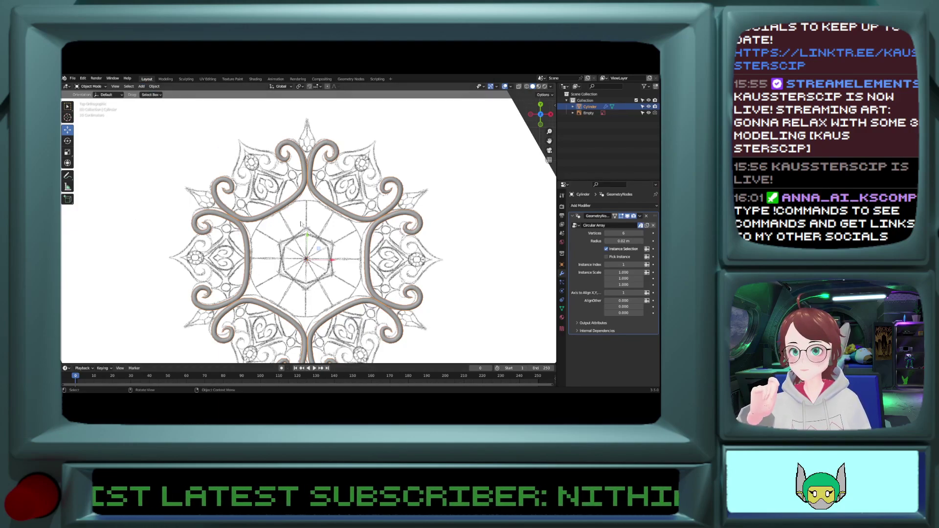
click(141, 86)
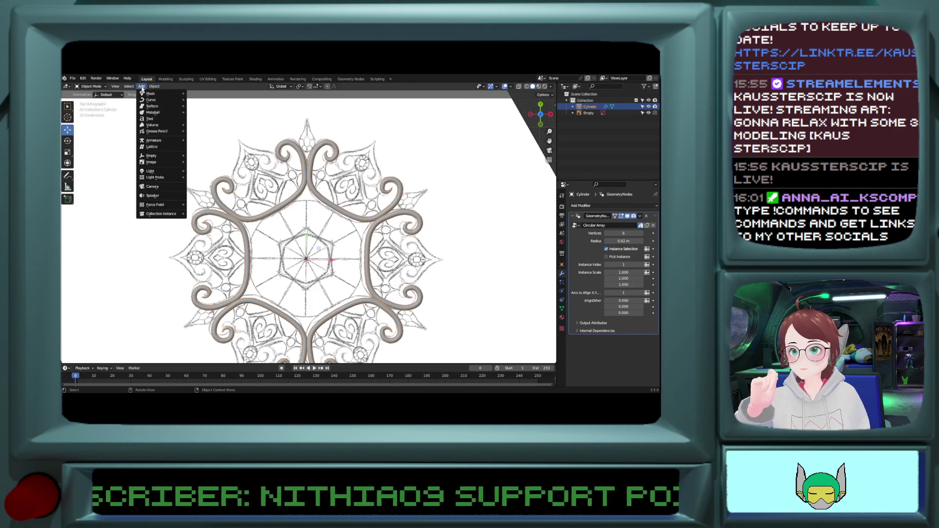
mouse_move(142, 86)
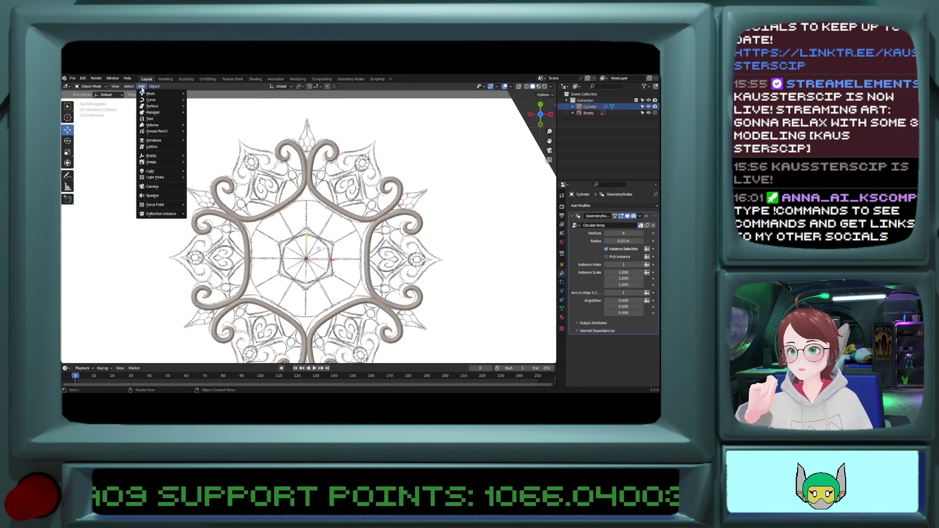
click(202, 106)
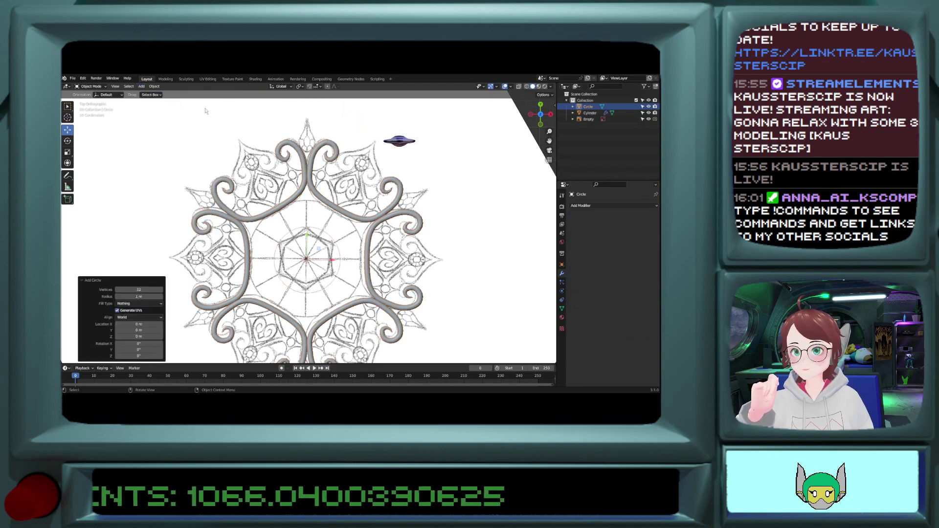
key(s)
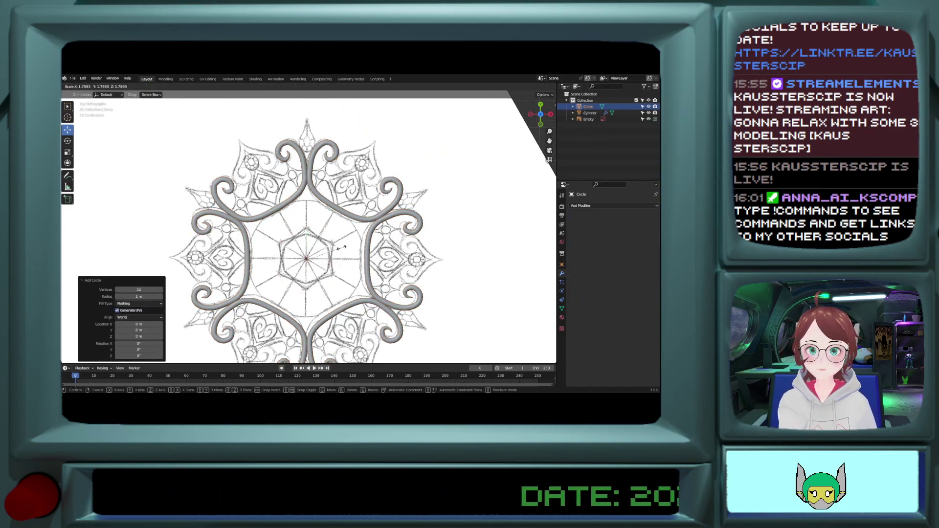
click(342, 251)
Step: Extrude the circle's edge inward in Edit Mode, scaled to about 0.58, to form a flat ring around the drawn hexagon
scroll(342, 250, up, 3)
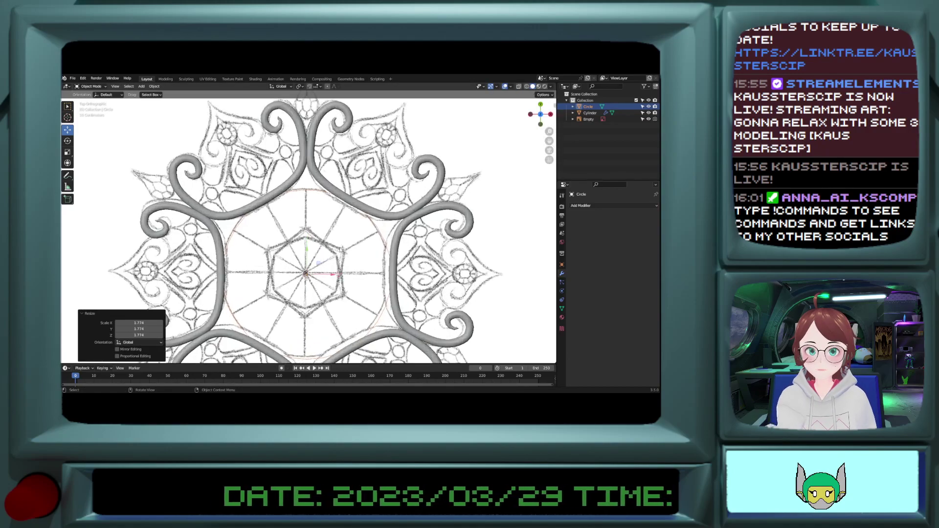
scroll(336, 250, down, 1)
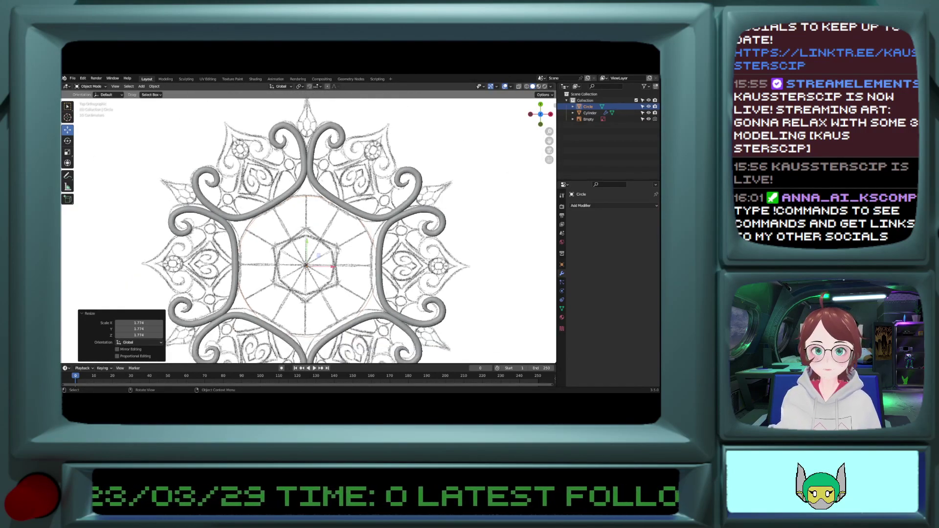
scroll(308, 231, up, 1)
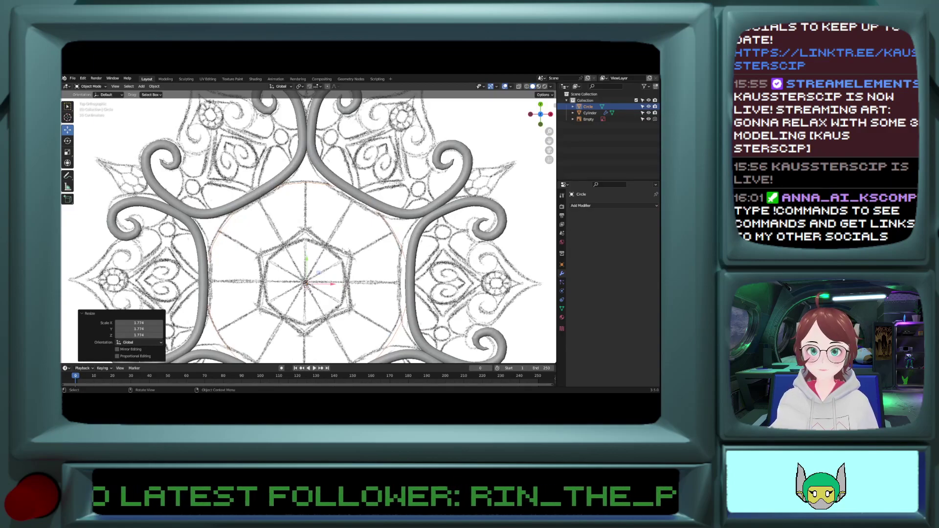
key(Tab)
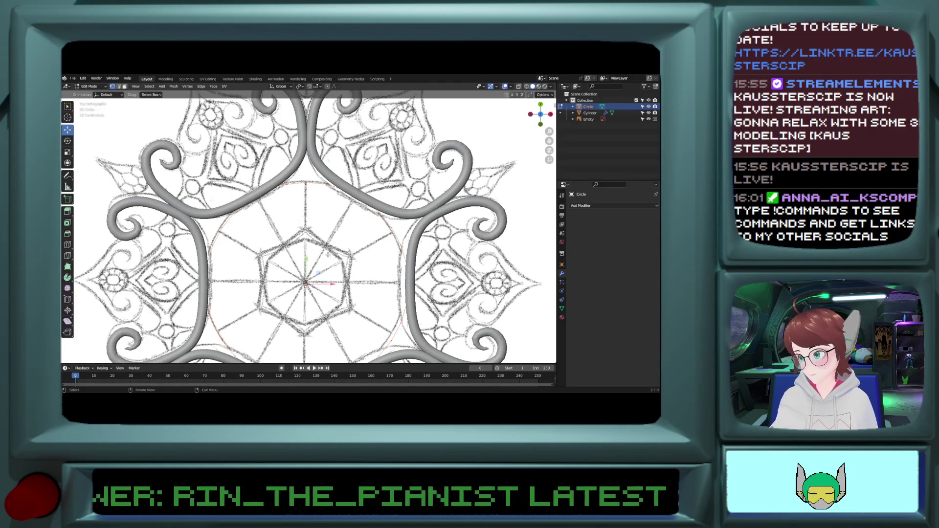
key(e)
key(s)
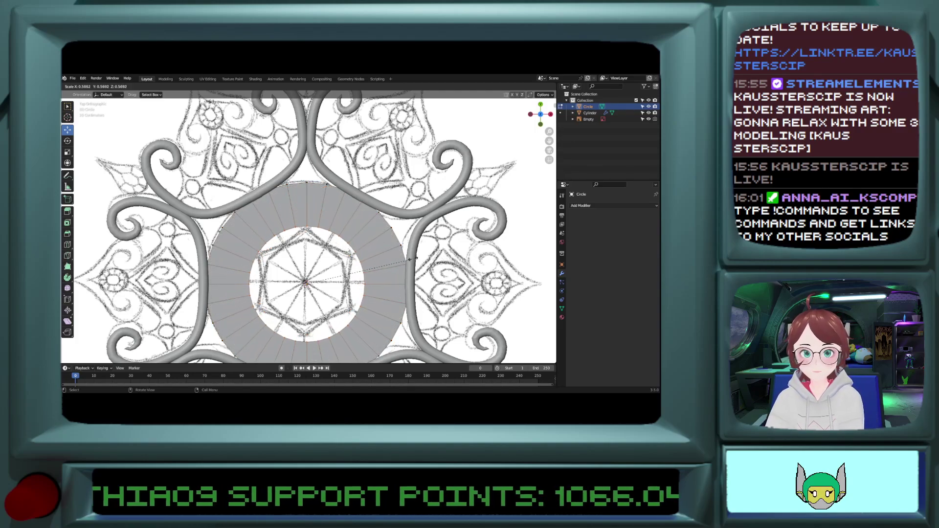
click(413, 259)
Step: Select the ring's inner vertex loop and thin the selection with Checker Deselect
scroll(269, 335, up, 3)
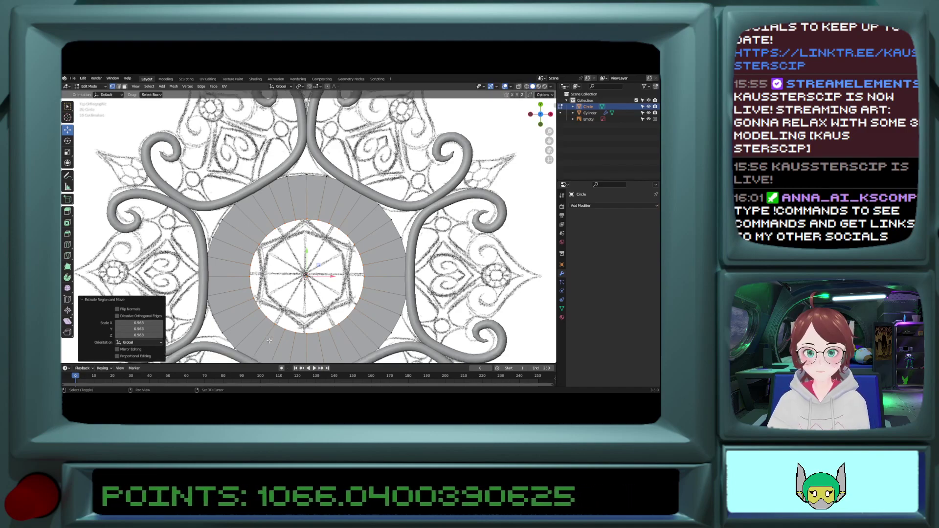
click(301, 327)
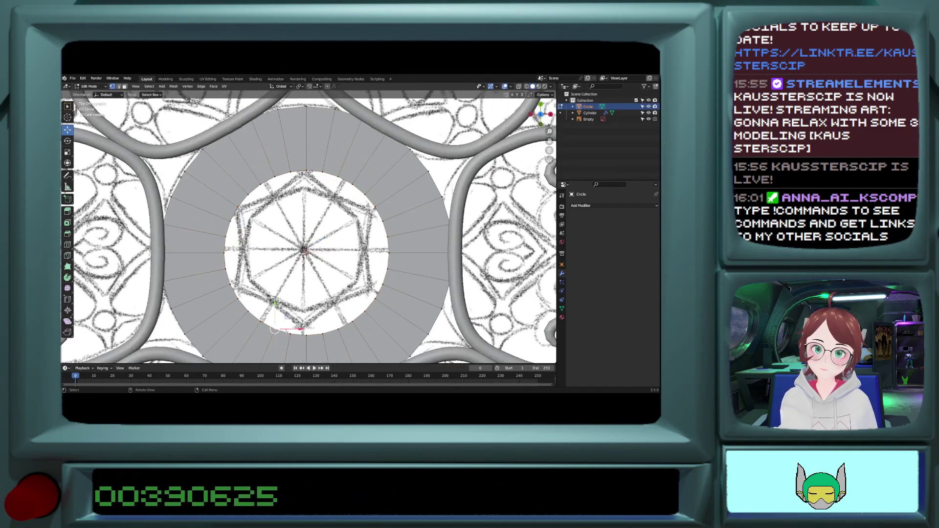
shift+right_click(290, 334)
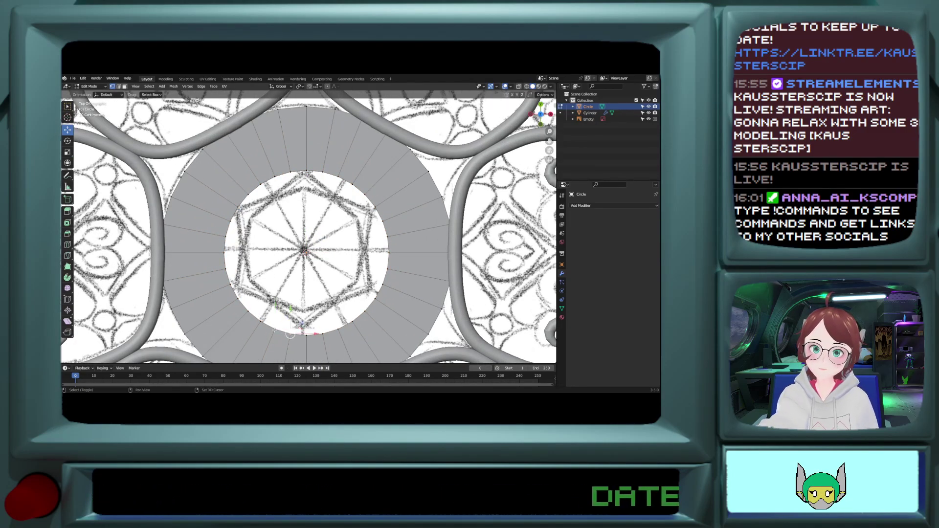
key(a)
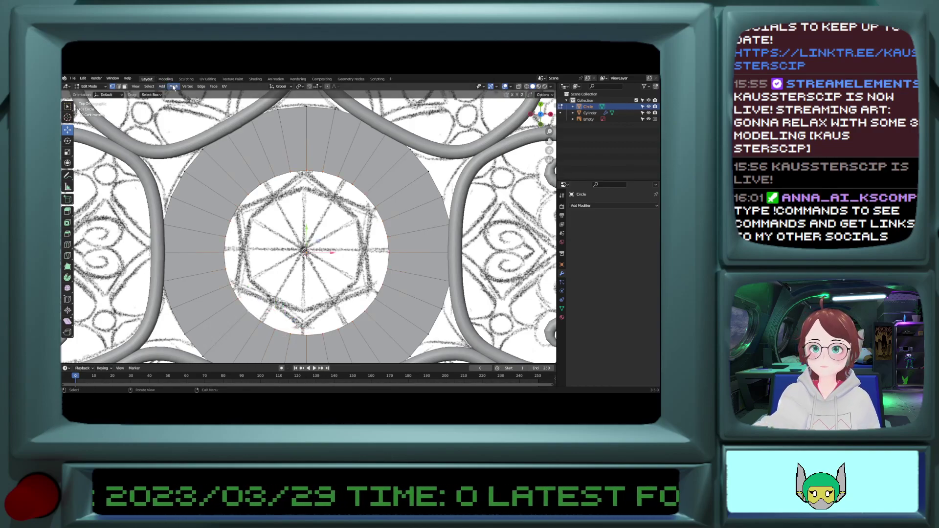
click(149, 87)
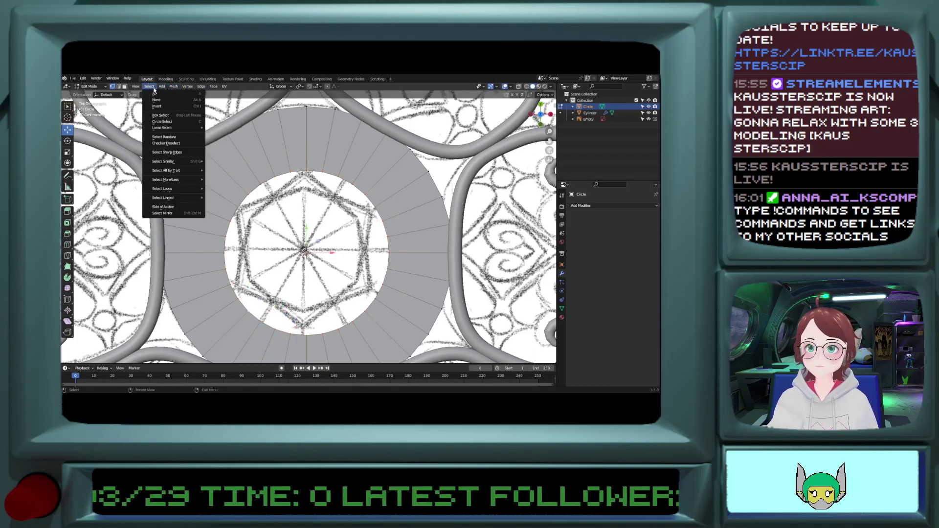
click(174, 144)
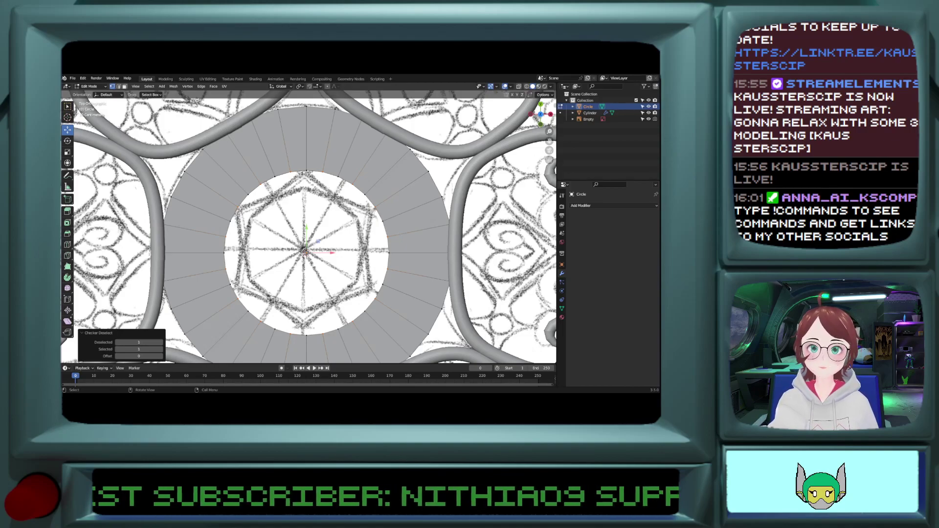
Step: Select the ring's inner vertices between the drawn hexagon's six corners and scale them inward to about 0.883
click(236, 208)
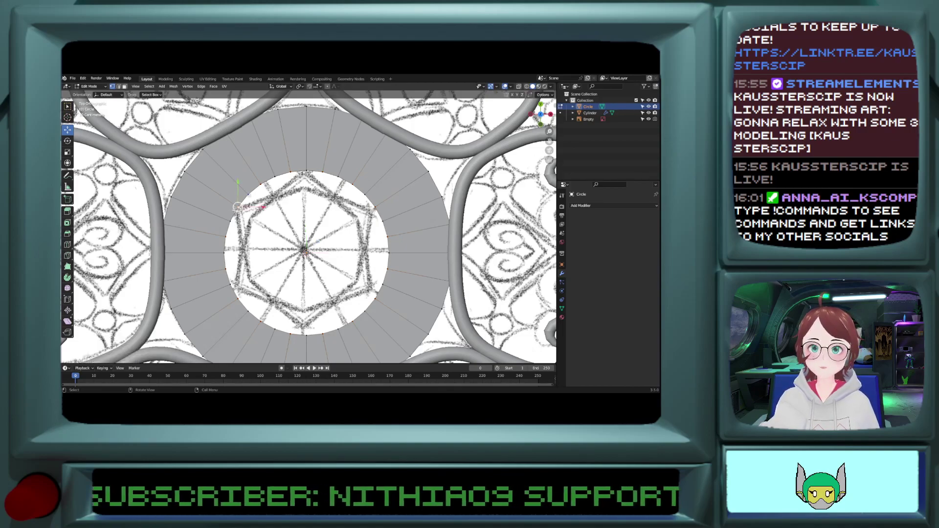
ctrl+click(227, 270)
shift+click(237, 298)
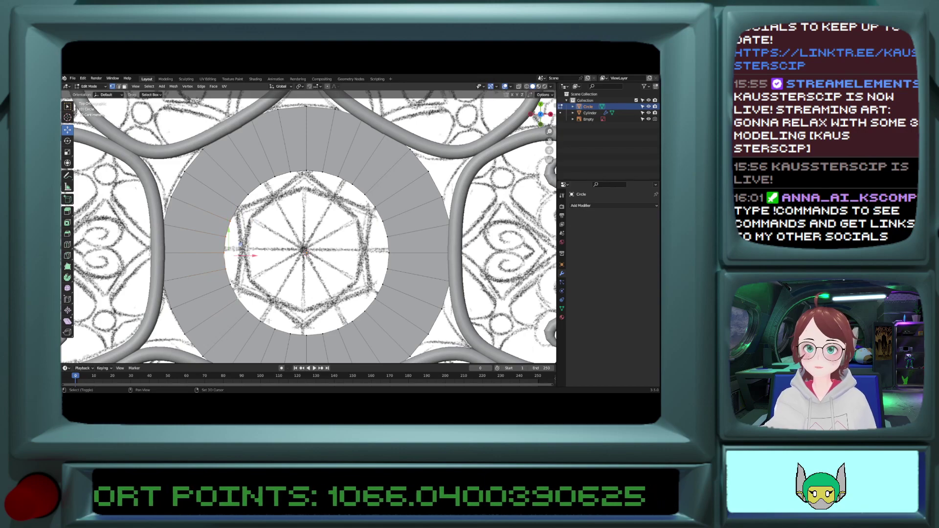
ctrl+click(292, 333)
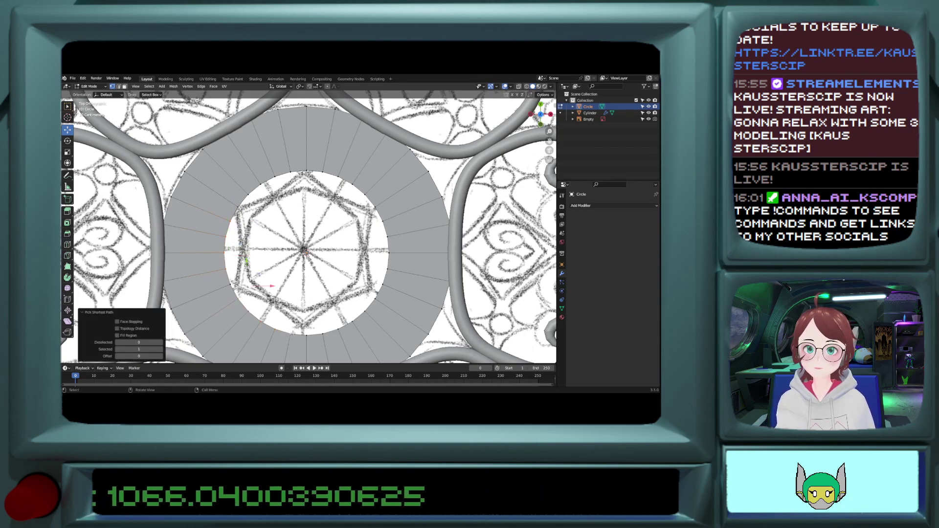
shift+click(324, 334)
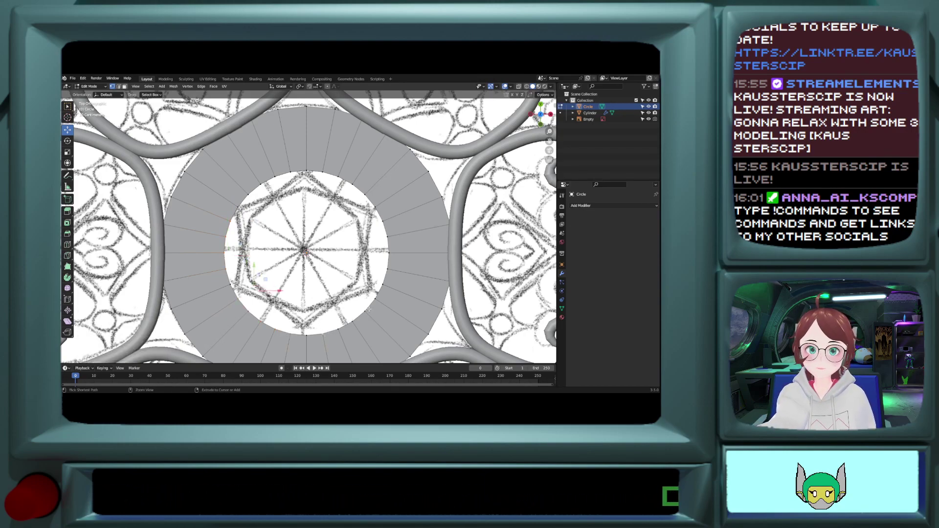
ctrl+click(365, 312)
shift+click(383, 285)
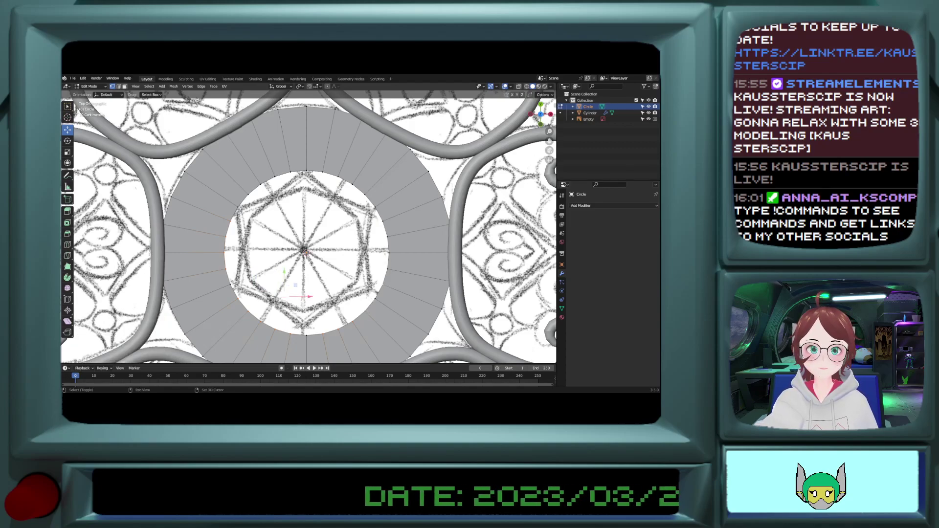
ctrl+click(384, 223)
shift+click(365, 196)
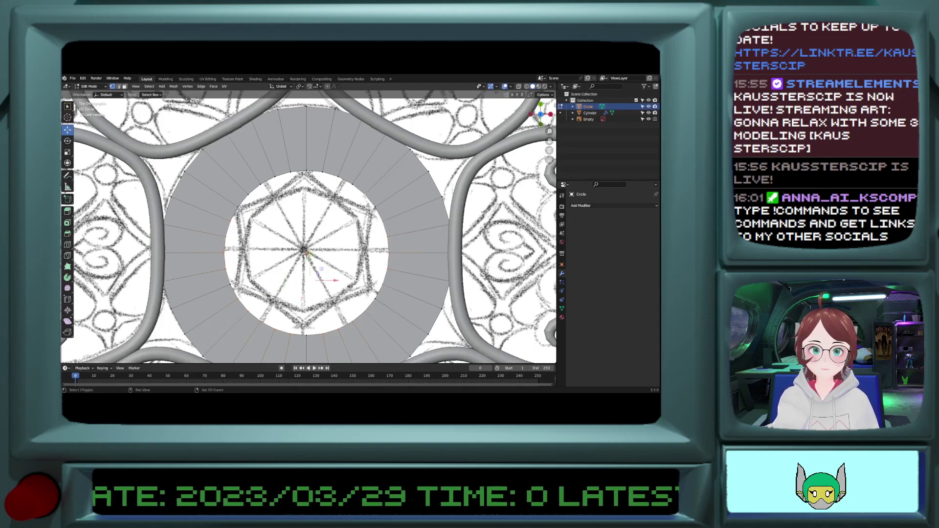
ctrl+click(322, 174)
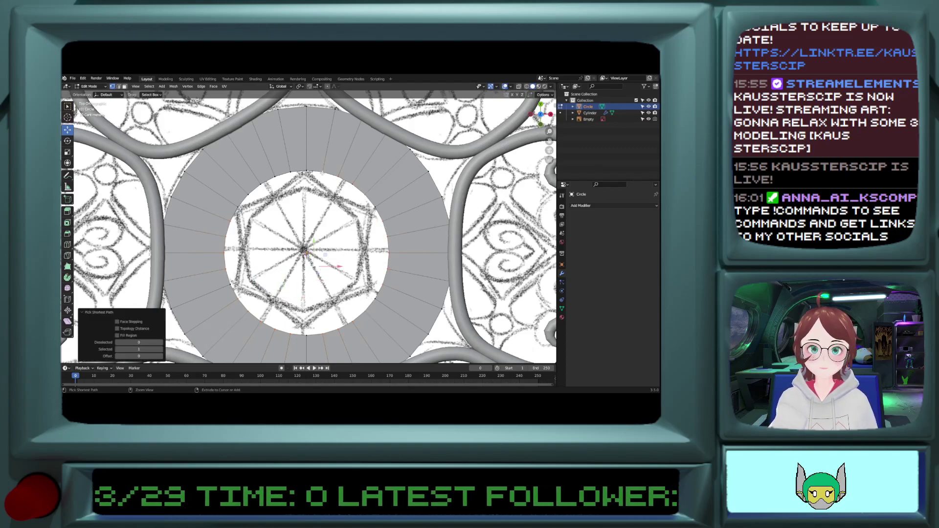
shift+click(290, 171)
ctrl+click(249, 195)
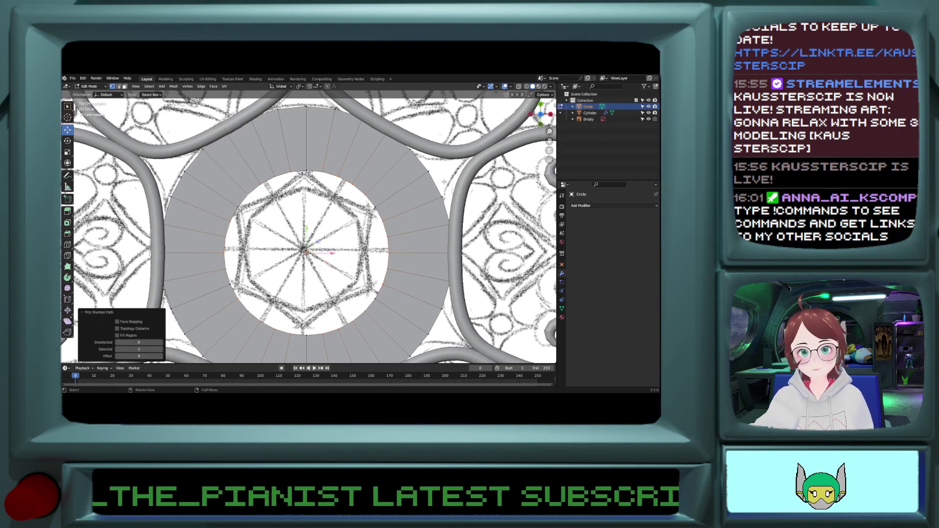
key(s)
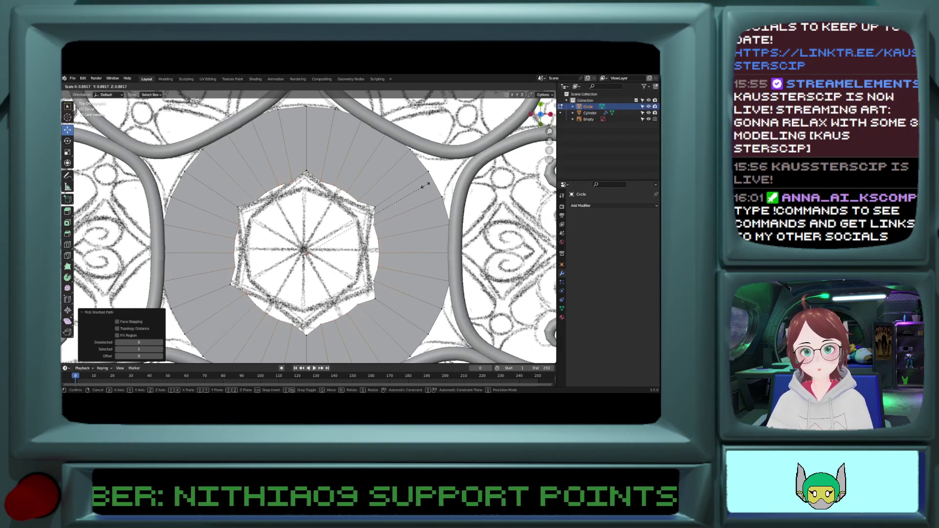
click(425, 185)
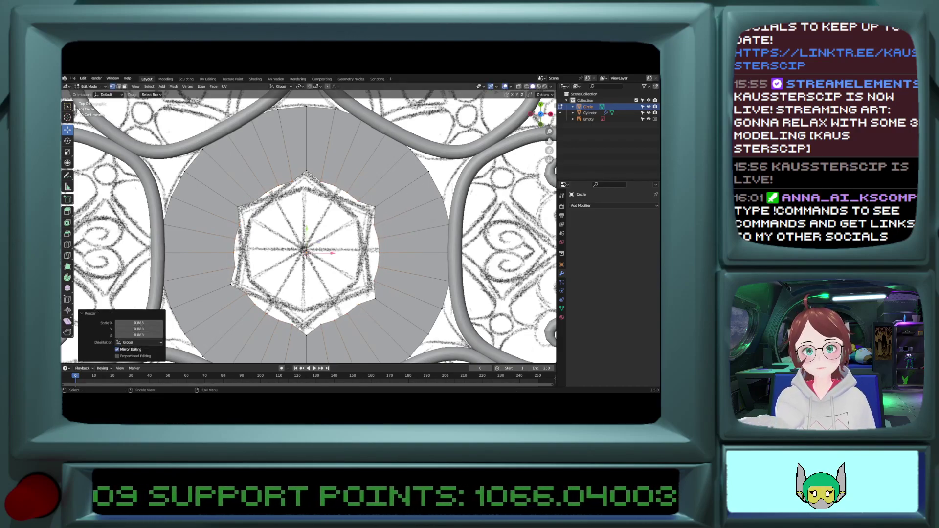
Step: Select the middle inner-edge vertices between the six points and scale them inward to about 0.85 to deepen the star
click(233, 252)
shift+click(235, 239)
shift+click(255, 304)
shift+click(266, 314)
shift+click(333, 321)
shift+click(378, 291)
shift+click(377, 268)
shift+click(378, 252)
shift+click(381, 236)
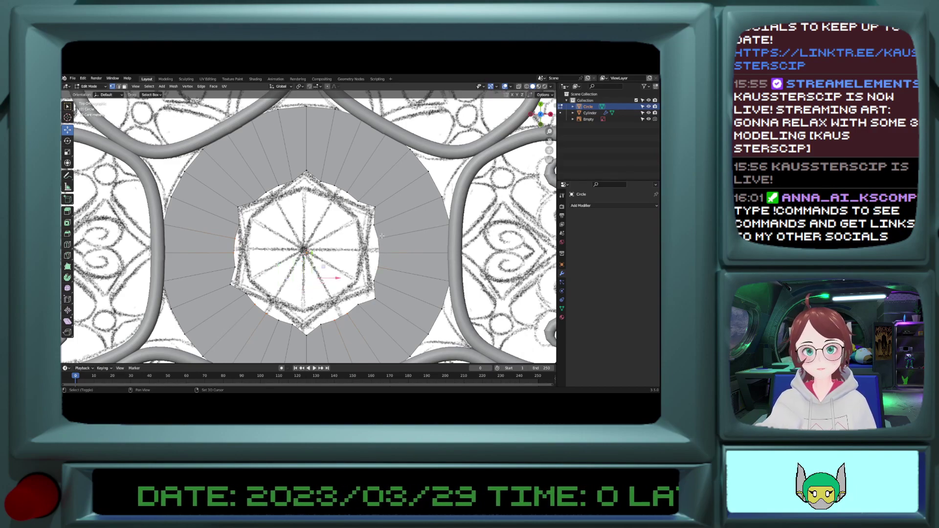
shift+click(279, 320)
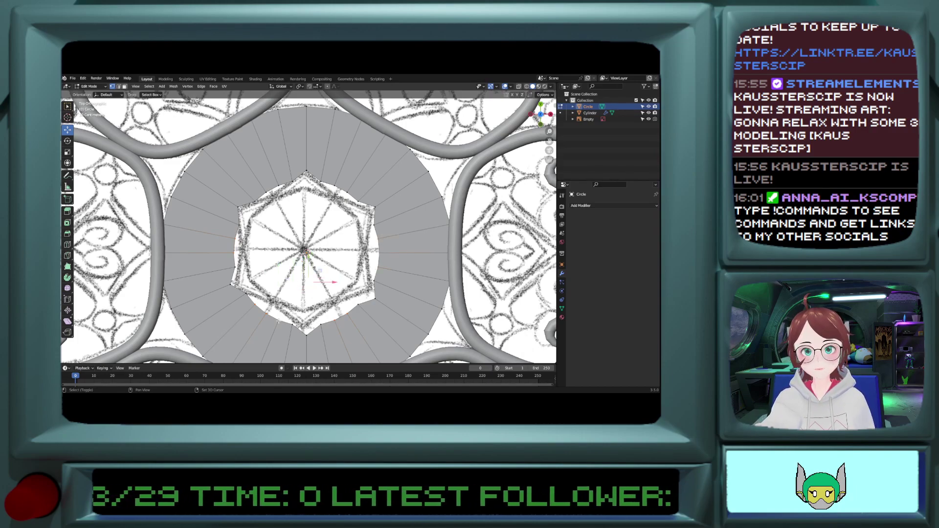
shift+click(242, 226)
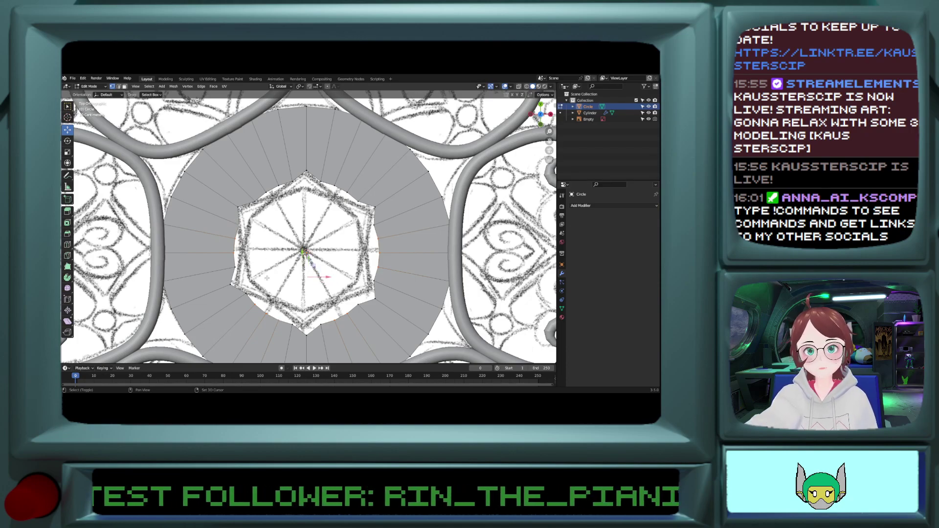
shift+click(239, 226)
shift+click(267, 192)
shift+click(278, 187)
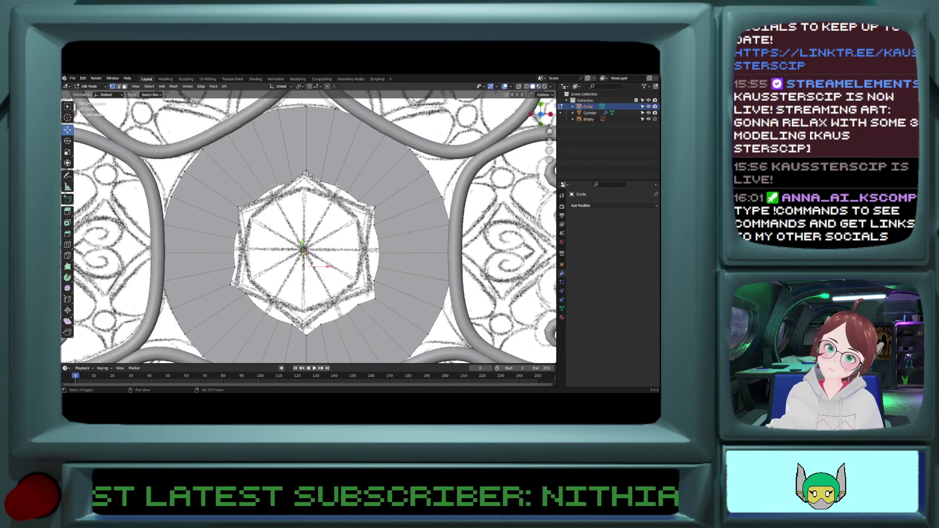
shift+click(348, 189)
shift+click(342, 188)
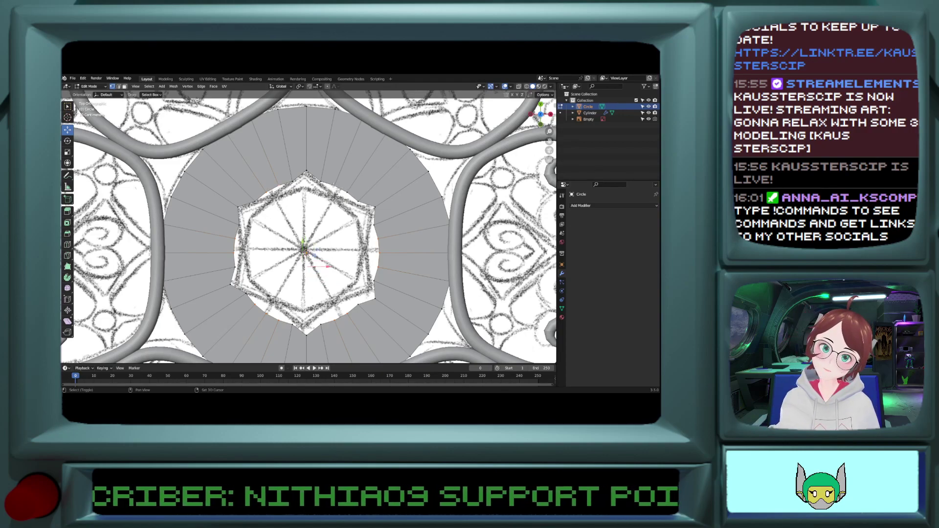
scroll(333, 184, down, 2)
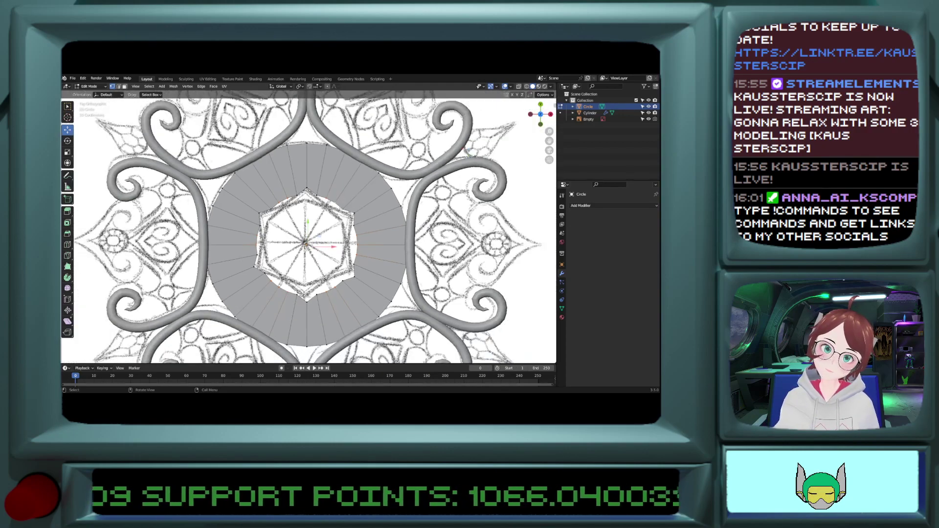
scroll(340, 209, down, 1)
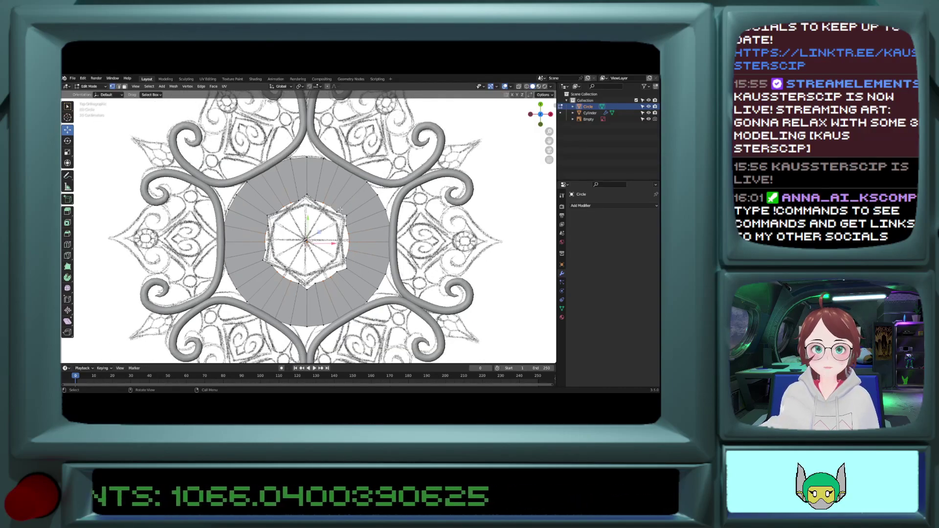
scroll(340, 210, up, 3)
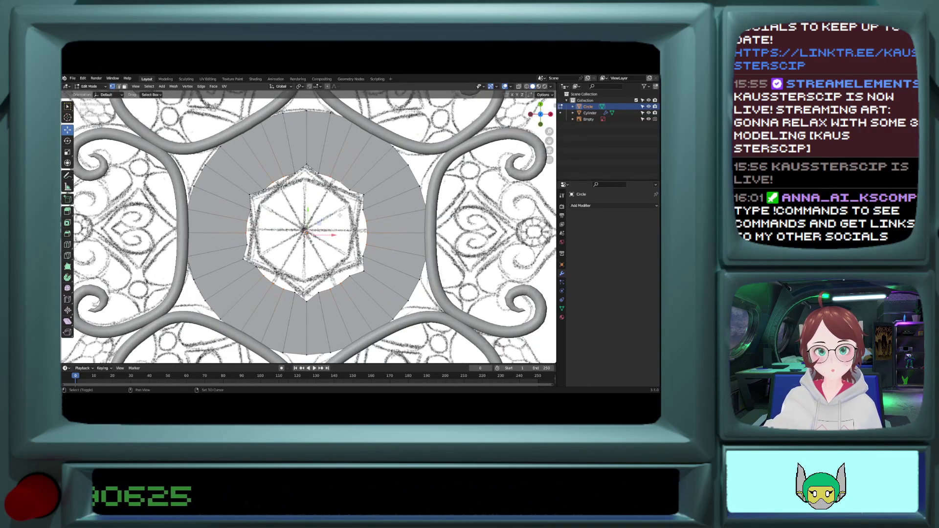
key(s)
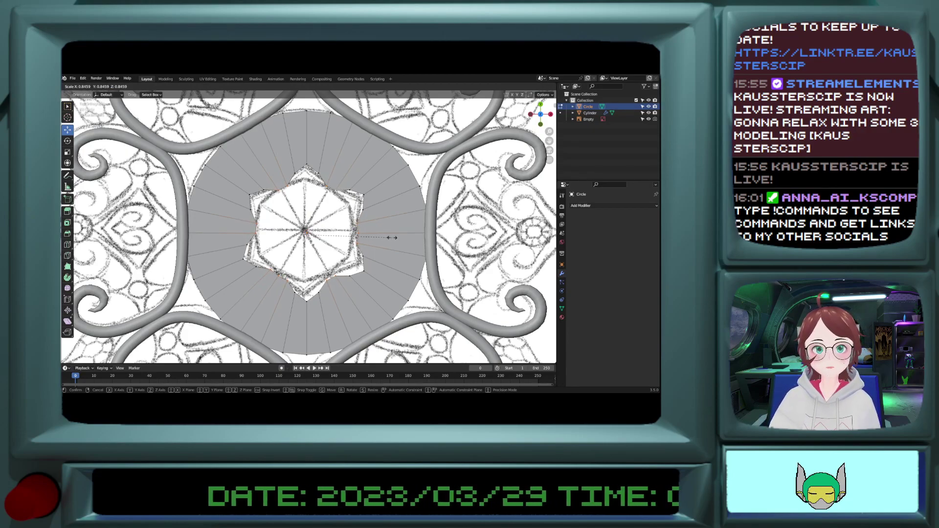
click(392, 238)
Step: Undo the star-shaping scales and vertex selections back to the ring's round inner edge
key(ctrl+z)
key(ctrl+z)
key(ctrl+z)
key(ctrl+z)
key(ctrl+z)
key(ctrl+z)
key(ctrl+z)
key(ctrl+z)
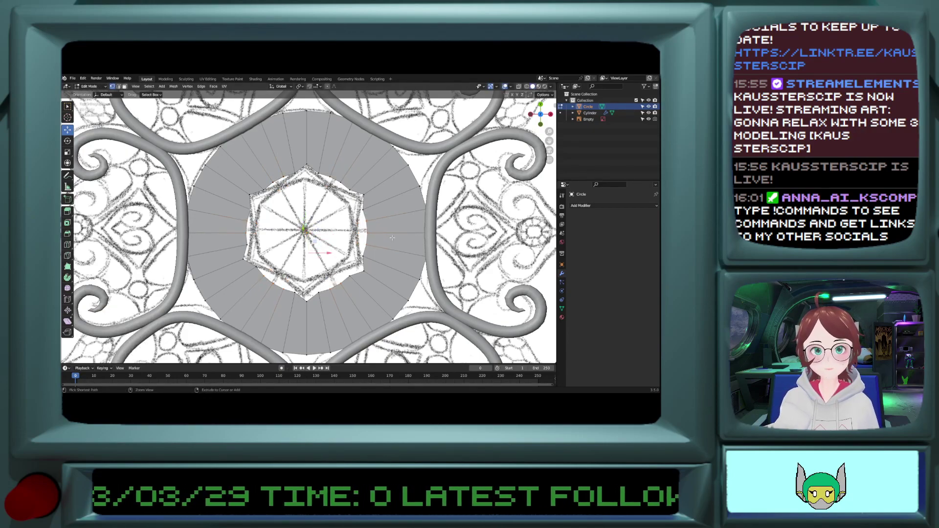
key(ctrl+z)
key(ctrl+z)
key(ctrl+z)
key(ctrl+z)
key(ctrl+z)
key(ctrl+z)
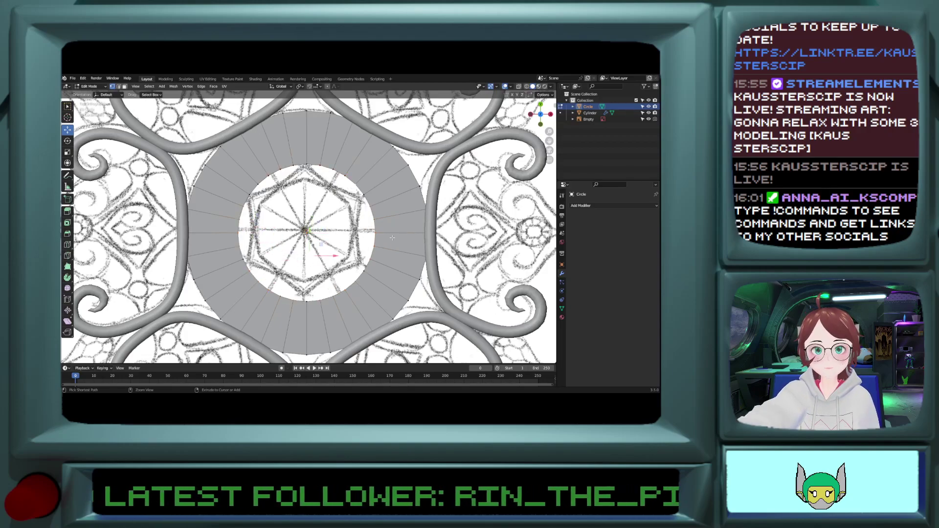
key(ctrl+shift+z)
key(ctrl+shift+z)
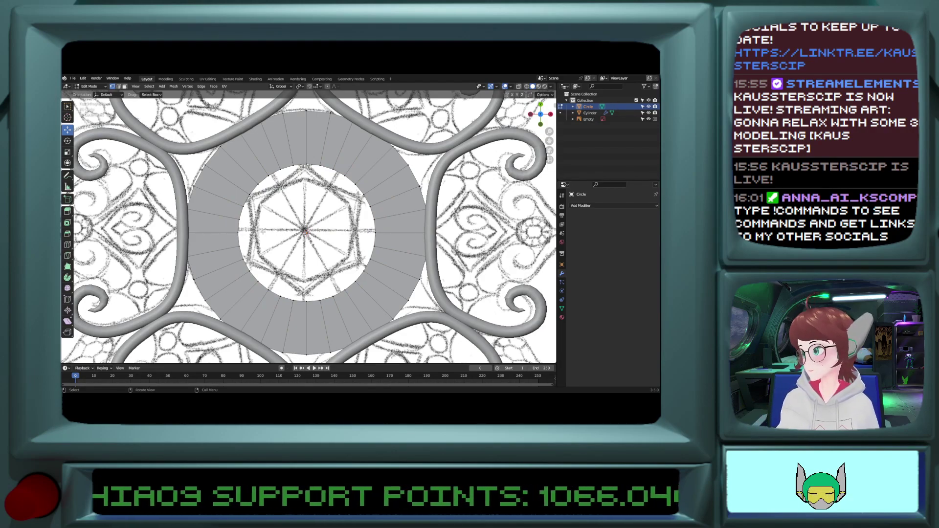
key(Tab)
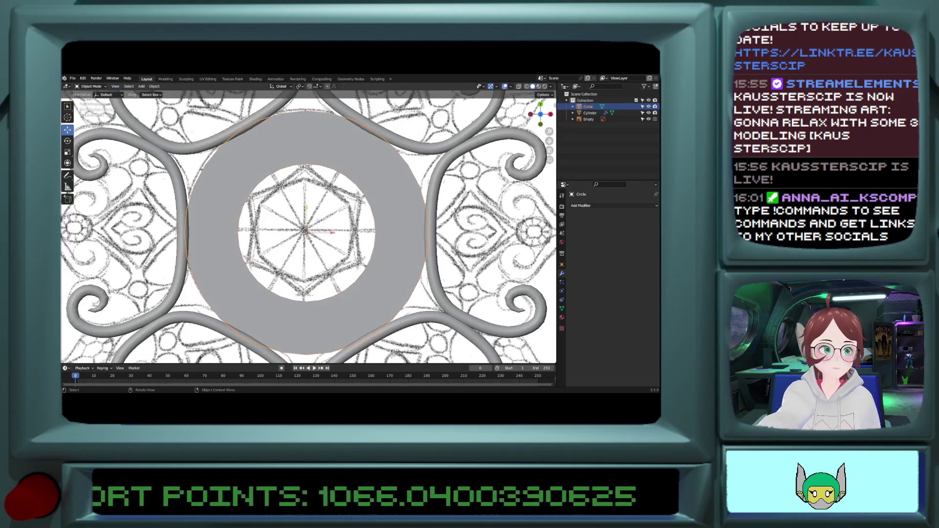
click(587, 205)
click(322, 172)
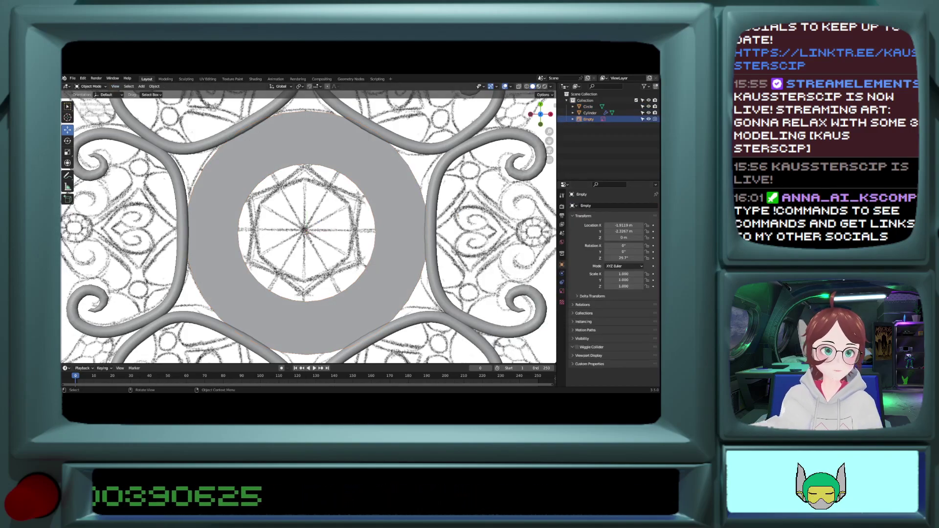
click(325, 153)
key(Tab)
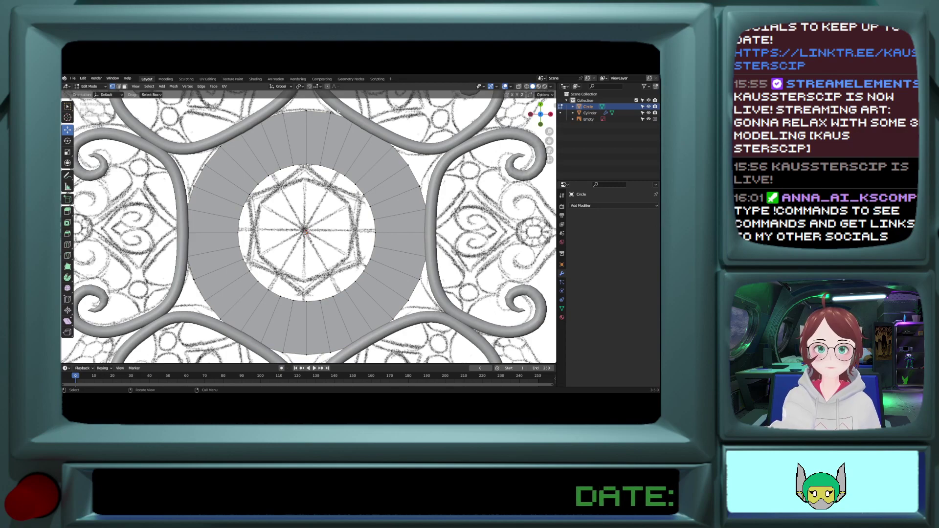
Step: Delete the vertices of the ring's right half, keeping those on the vertical centre line
scroll(322, 113, down, 2)
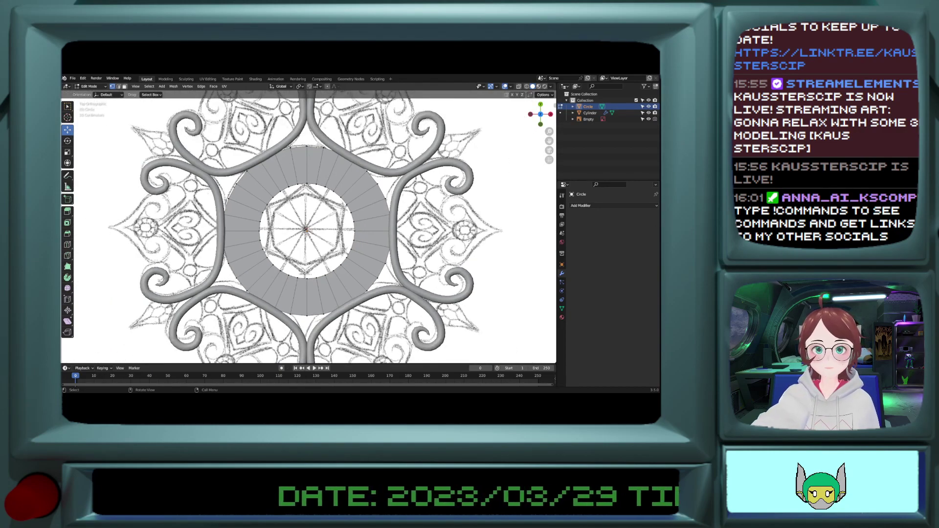
key(alt+a)
key(b)
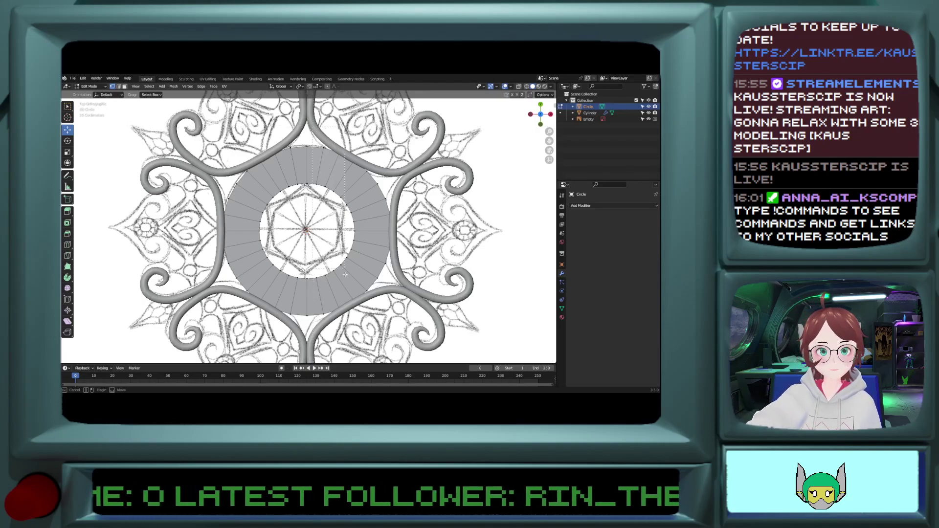
drag(312, 140, 401, 323)
key(x)
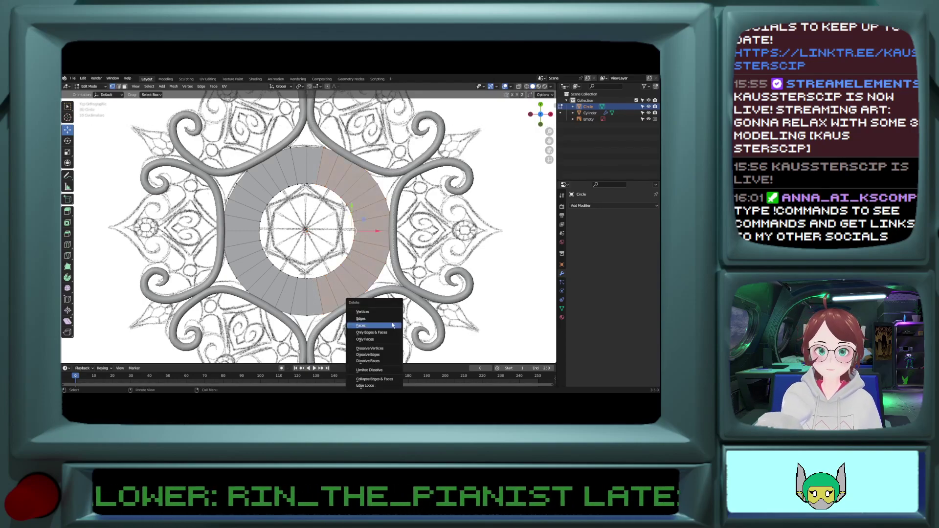
click(371, 313)
Step: Delete the vertices of the ring's lower-left part so only the upper-left quarter remains
key(b)
drag(216, 236, 351, 330)
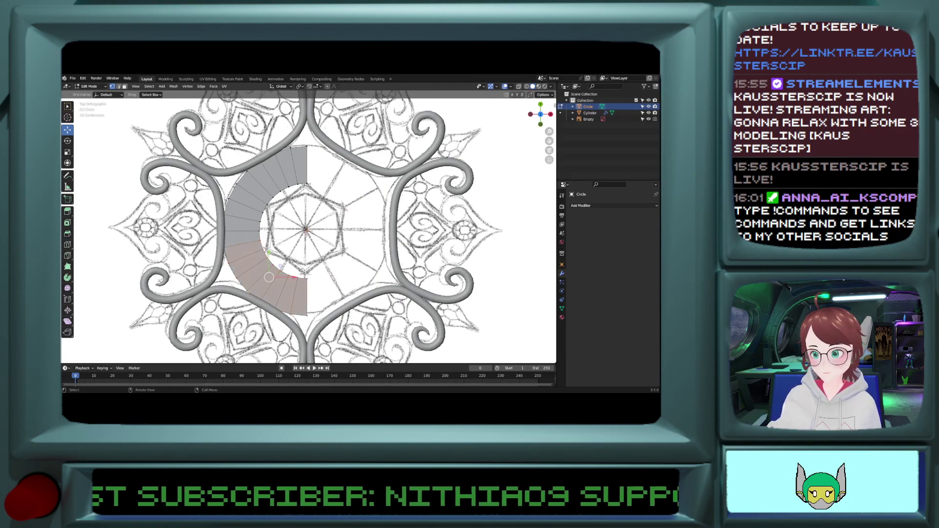
key(x)
click(325, 311)
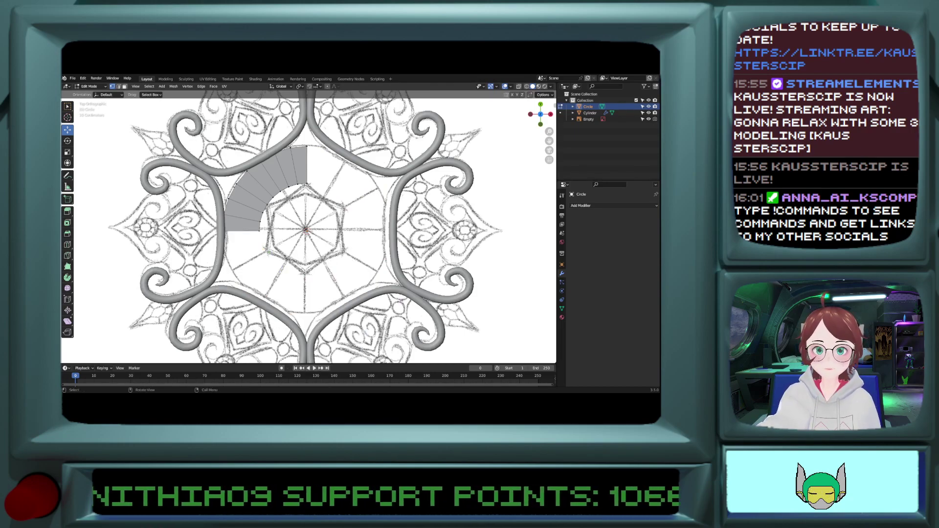
Step: Add two Mirror modifiers to the quarter ring in Object Mode, the first on X and the second on Y only
key(Tab)
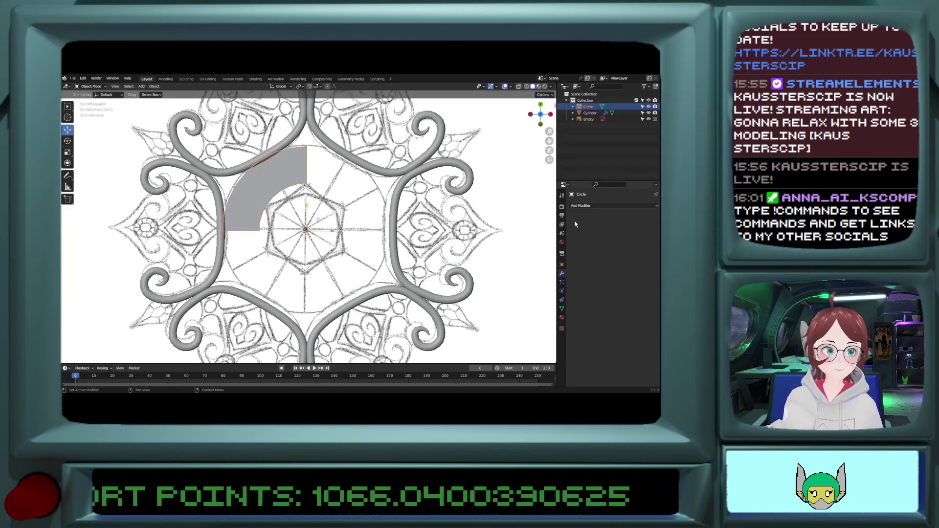
click(582, 205)
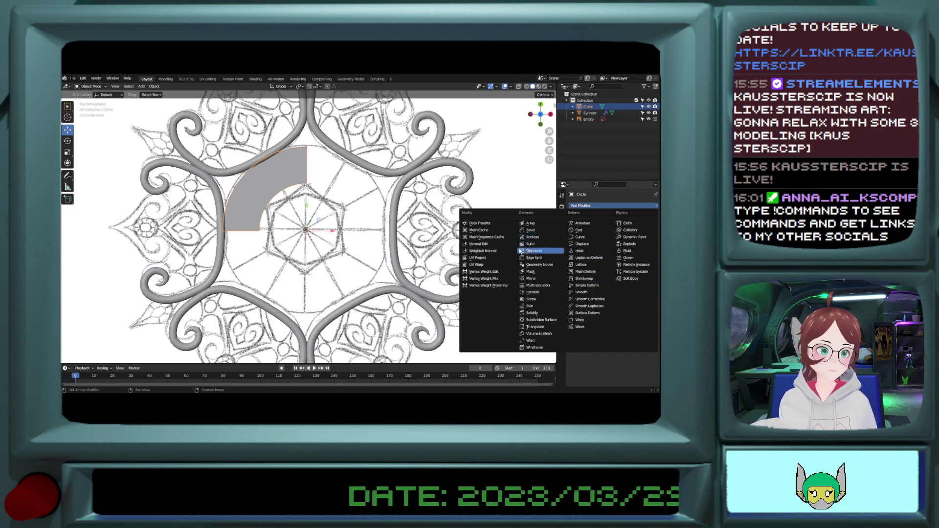
click(531, 278)
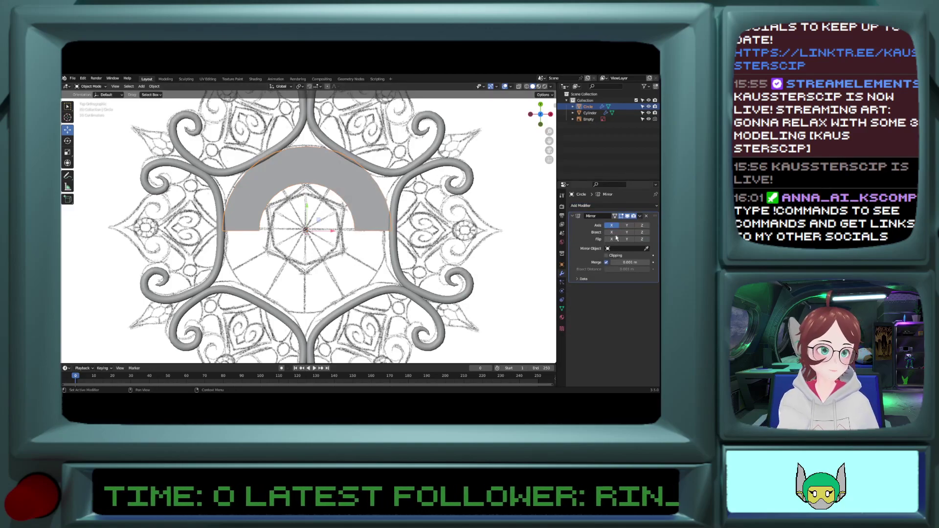
click(641, 206)
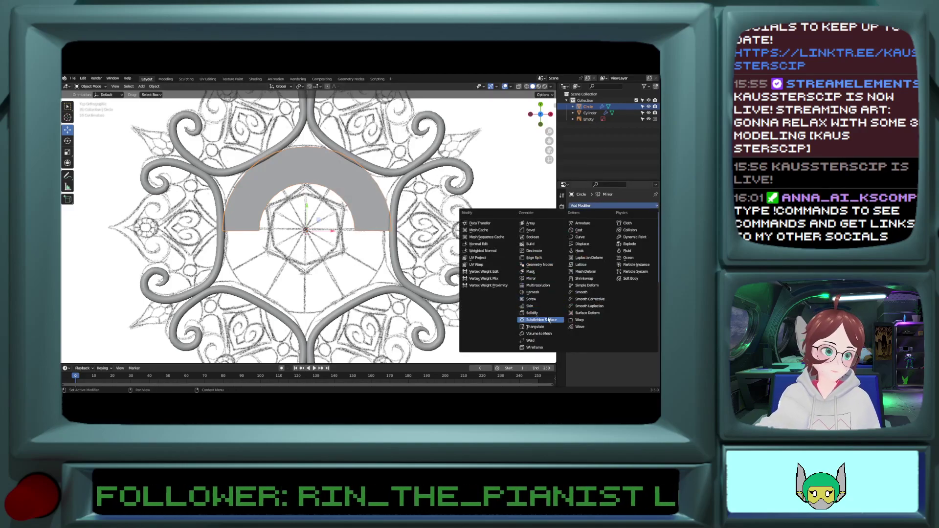
click(533, 278)
click(627, 297)
click(612, 297)
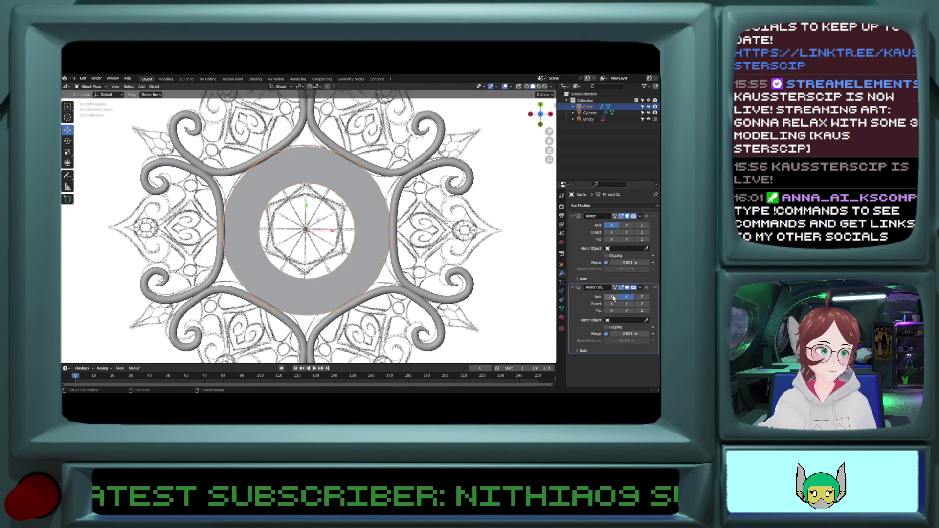
Step: Remove the second Mirror modifier, make the remaining one mirror the ring on both X and Y, and enter Edit Mode
click(626, 296)
click(646, 288)
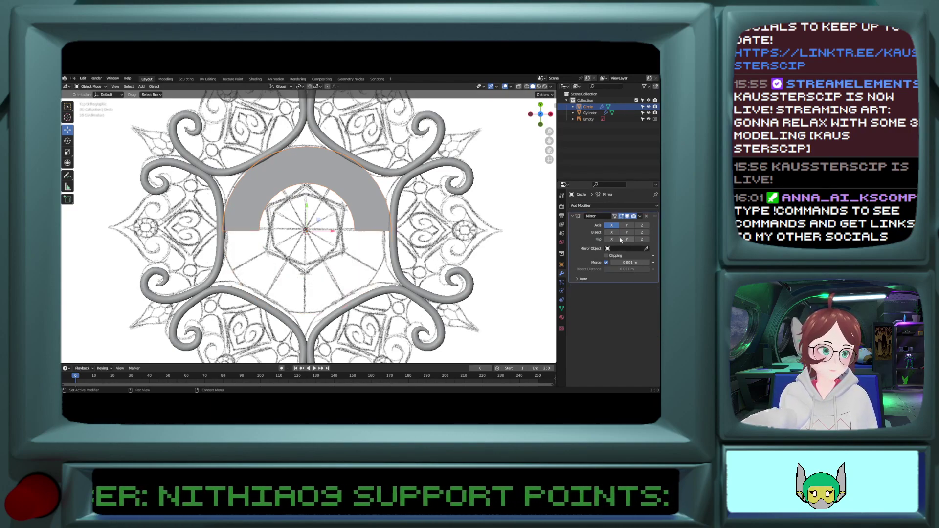
click(626, 225)
scroll(295, 209, up, 2)
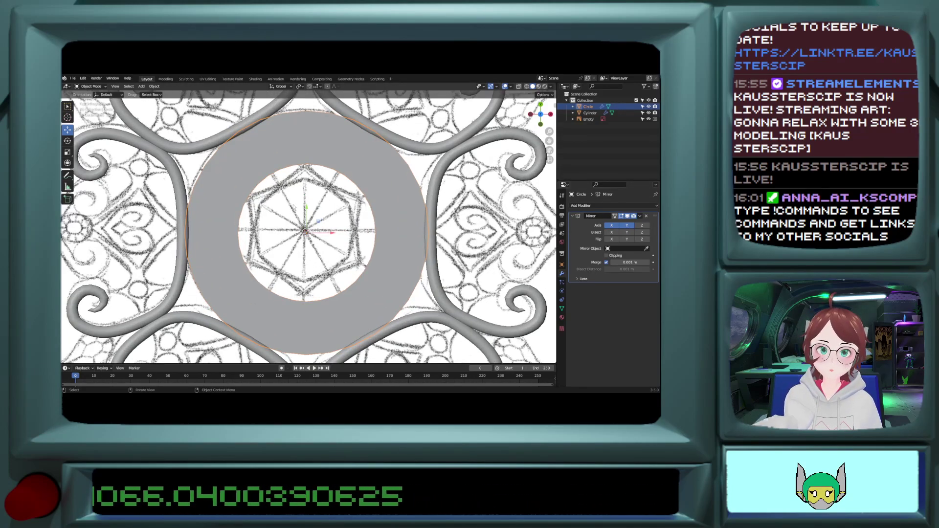
scroll(294, 209, up, 3)
key(Tab)
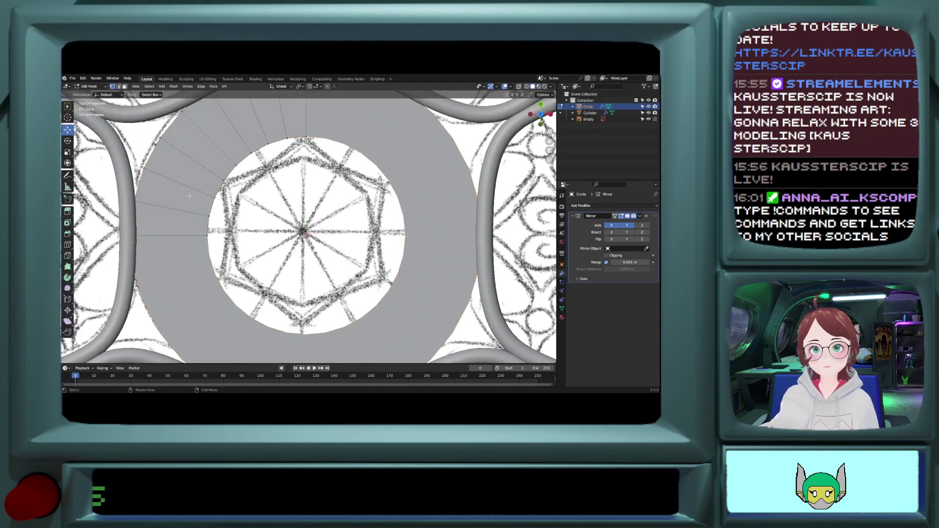
Step: Try to move the quarter ring's leftmost inner-edge vertices inward onto the sketched star outline, working upward from the horizontal centre line
scroll(202, 189, up, 1)
click(186, 238)
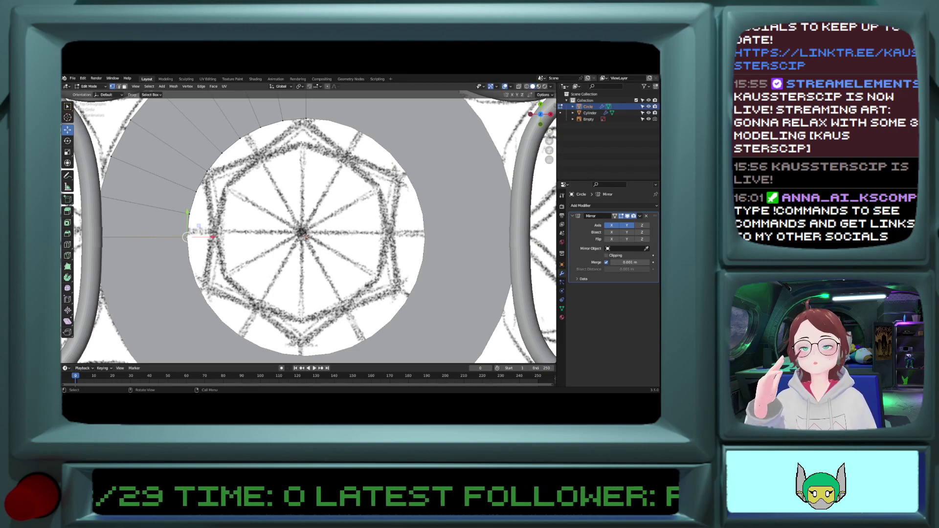
drag(213, 238, 236, 213)
click(235, 240)
click(188, 214)
click(218, 193)
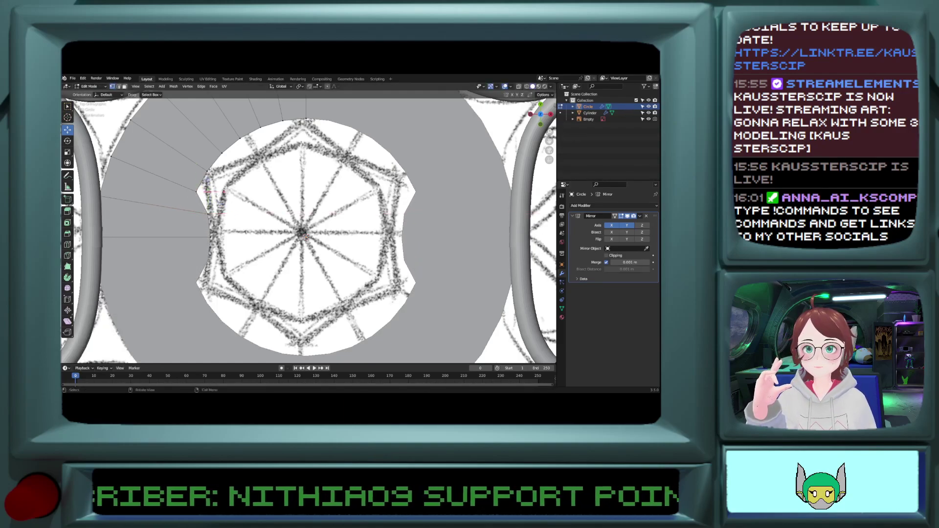
click(198, 191)
drag(219, 192, 230, 191)
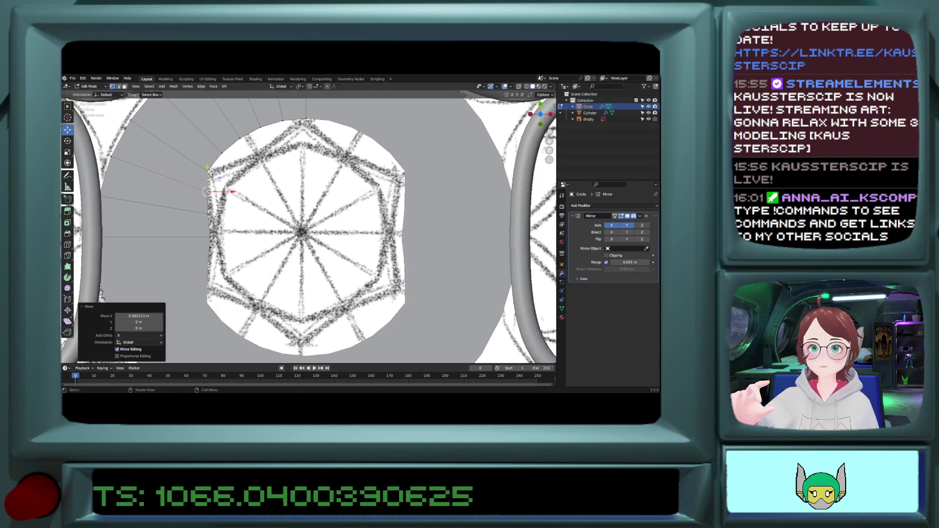
click(222, 152)
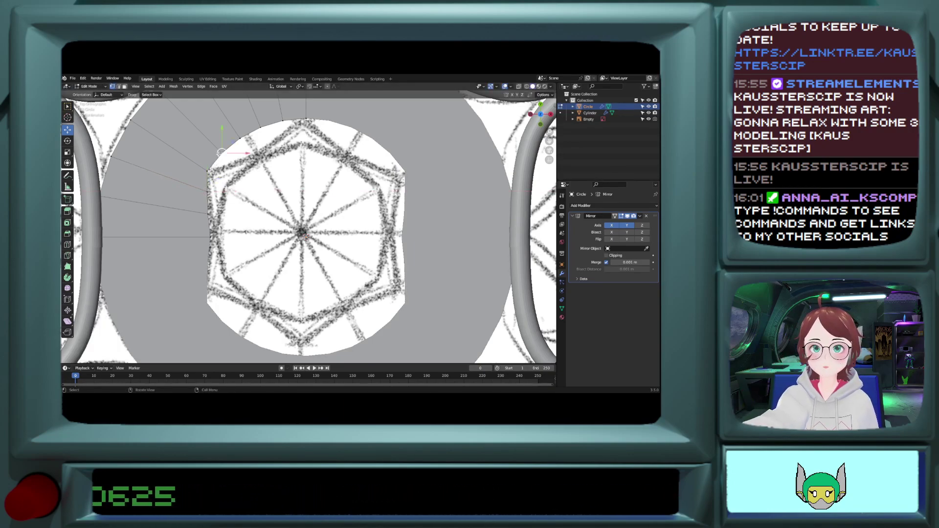
key(g)
right_click(252, 166)
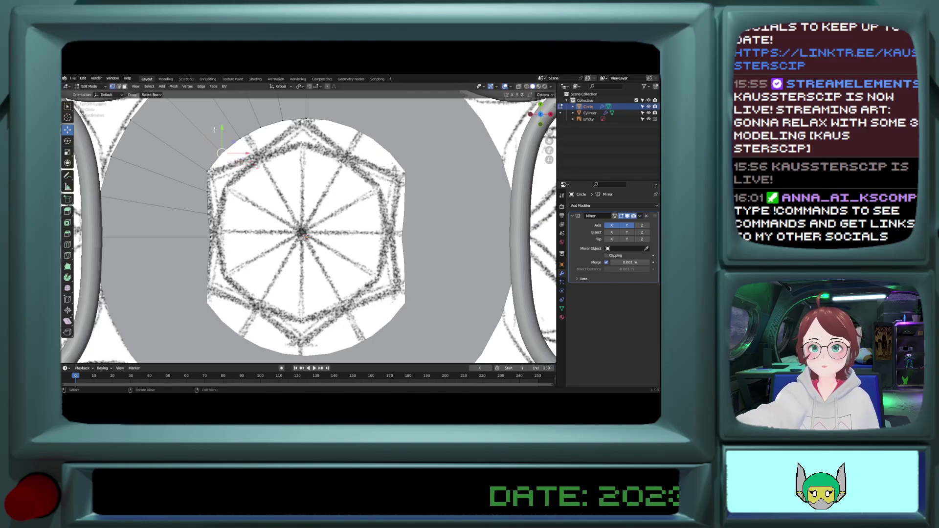
drag(223, 152, 239, 164)
Step: Undo the inner-edge vertex moves back to the round opening
key(ctrl+z)
key(ctrl+z)
key(ctrl+z)
key(ctrl+z)
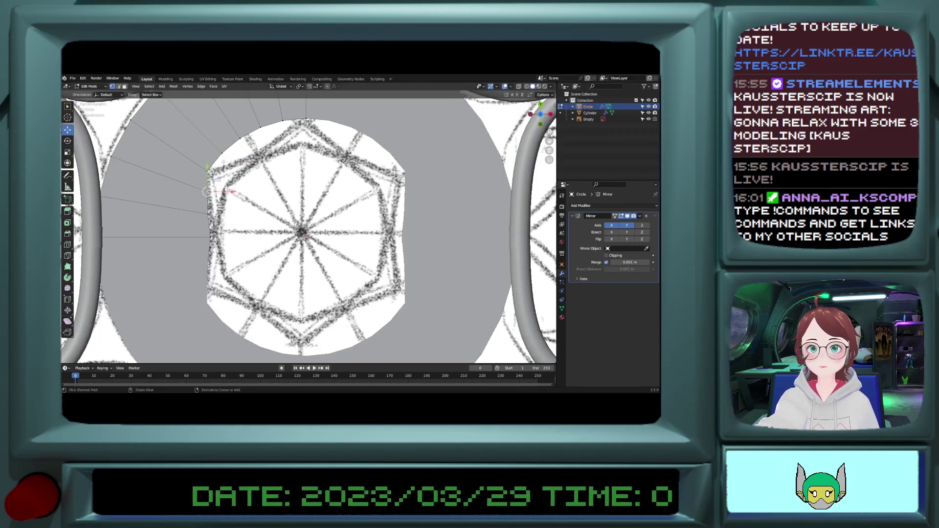
key(ctrl+z)
key(ctrl+z)
key(ctrl+z)
key(ctrl+z)
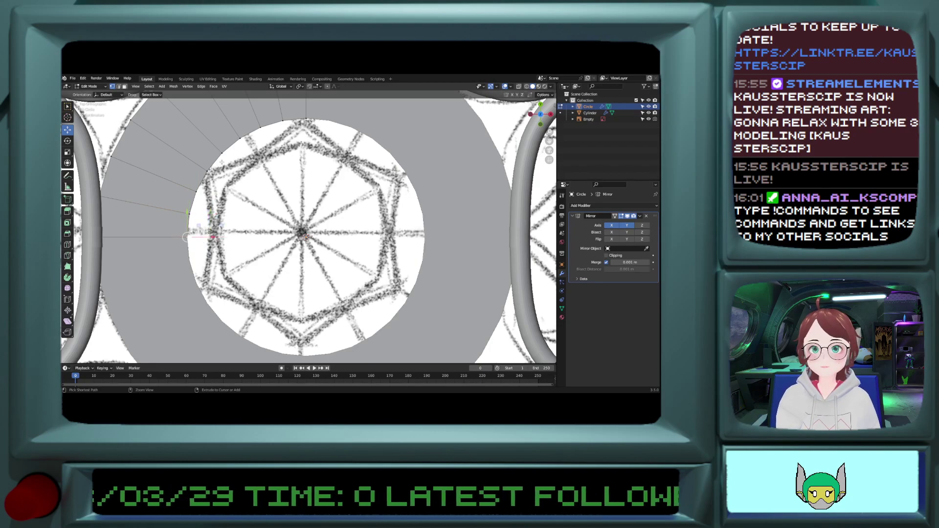
Step: Move the upper-left inner-edge vertex nearest the diagonal spoke inward onto the notch between the star's top and upper-left points
click(235, 138)
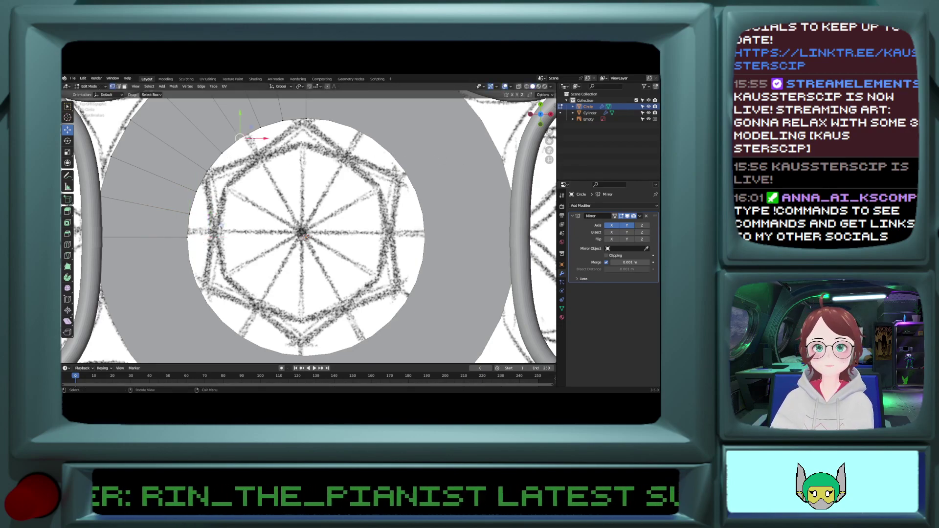
key(g)
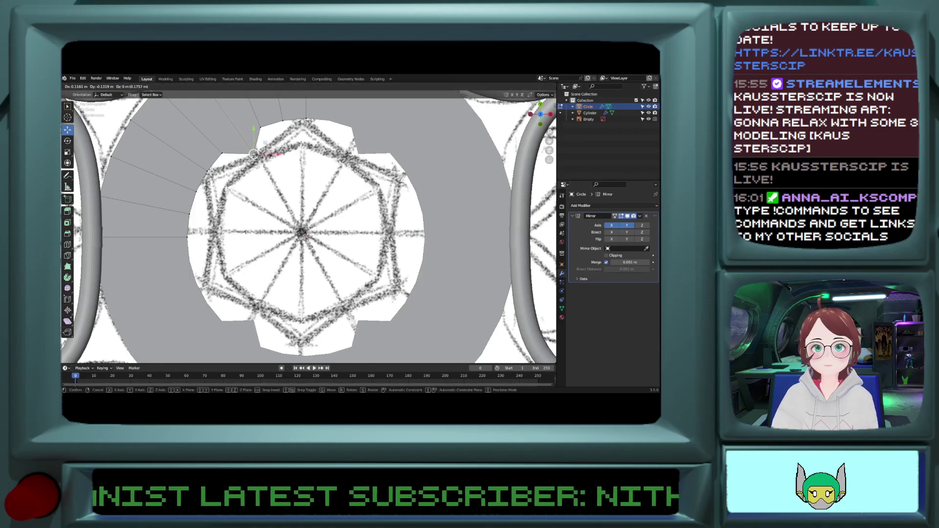
click(259, 156)
key(ctrl+z)
key(g)
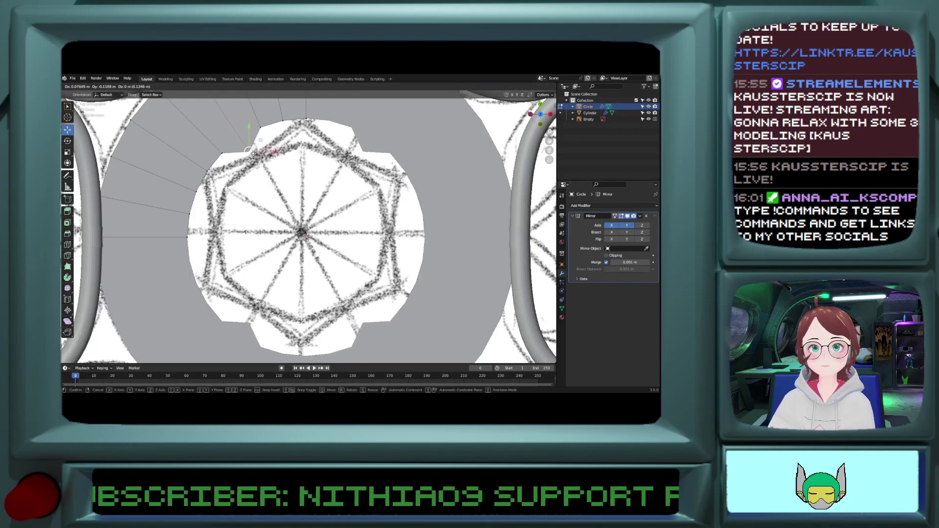
click(230, 151)
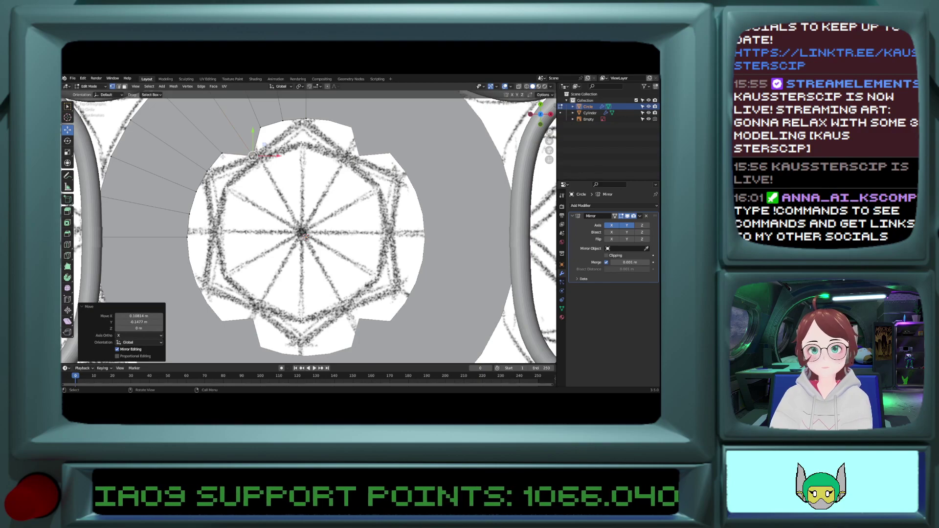
Step: Move the inner-edge vertices on either side of the upper-left notch inward onto the sketched star outline
click(222, 154)
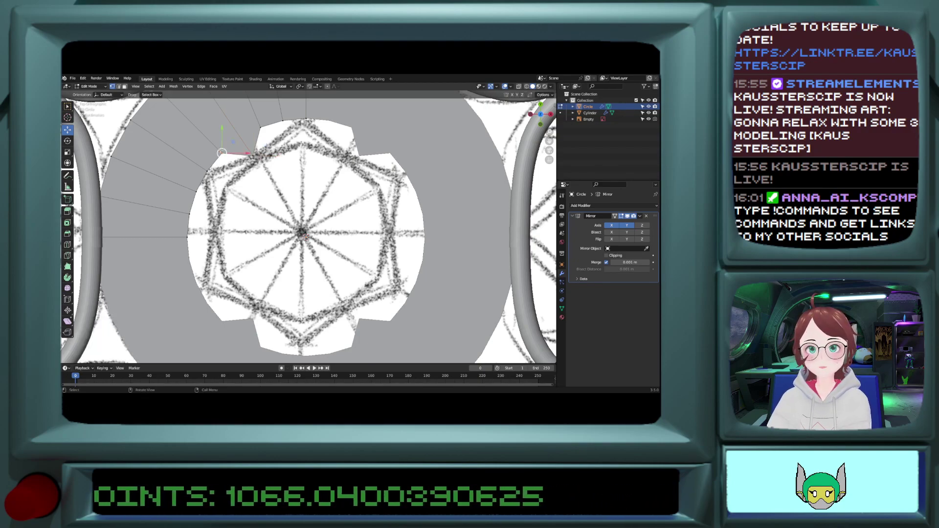
key(g)
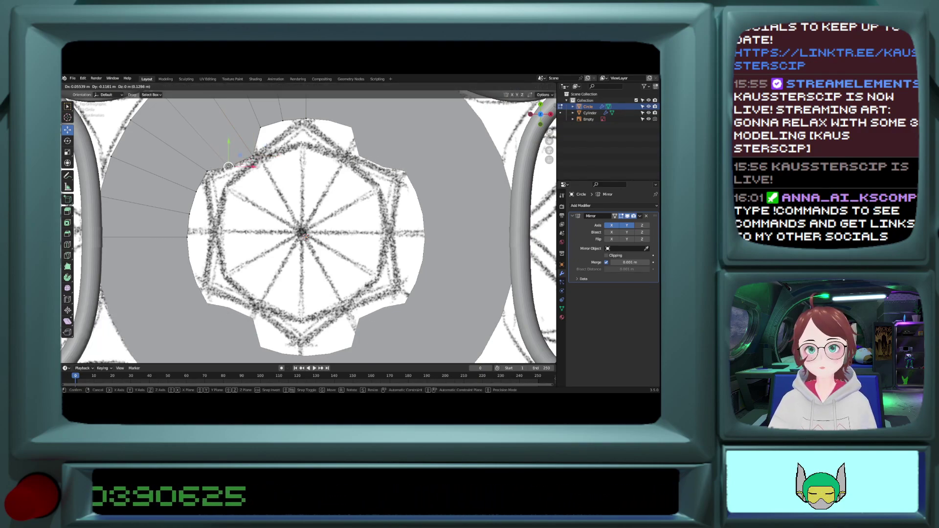
click(228, 165)
key(alt+a)
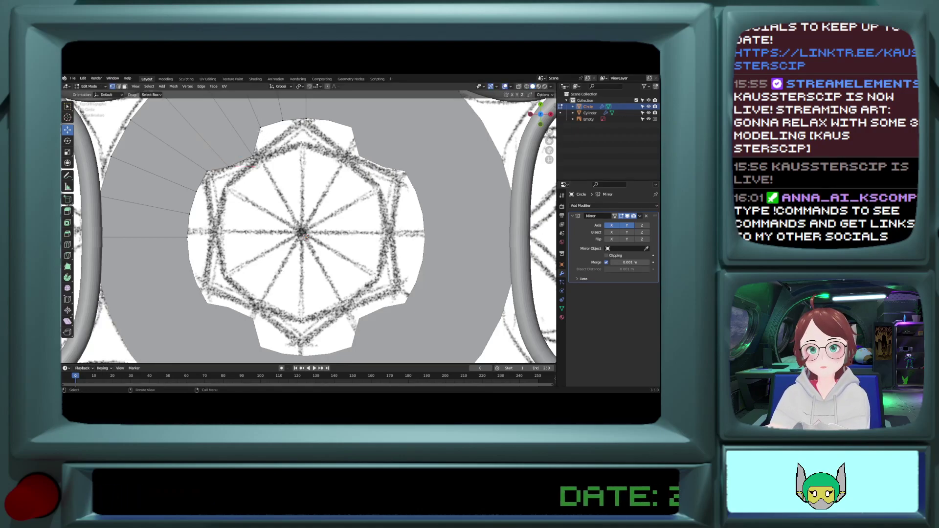
click(259, 126)
key(g)
click(273, 144)
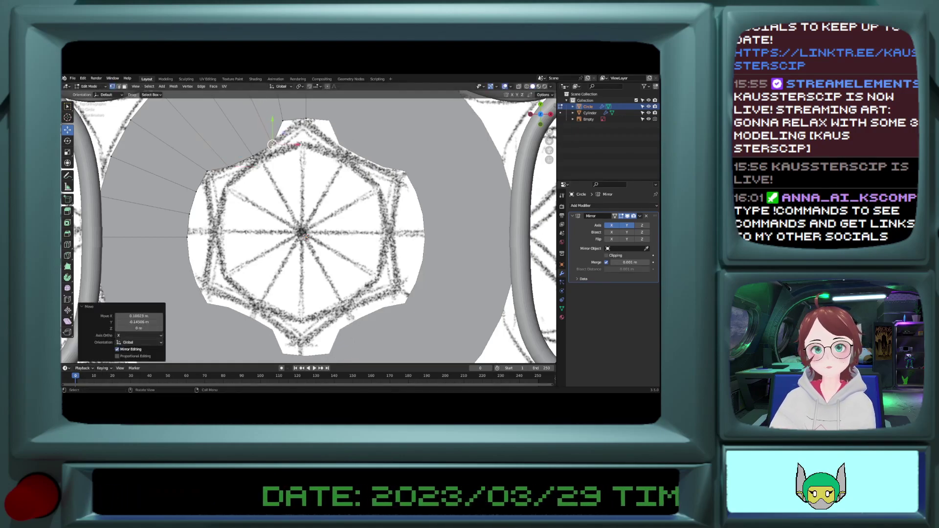
Step: Move the vertex beside the opening's top point about 0.087 m in X and -0.098 m in Y onto the sketched outline
click(283, 119)
key(g)
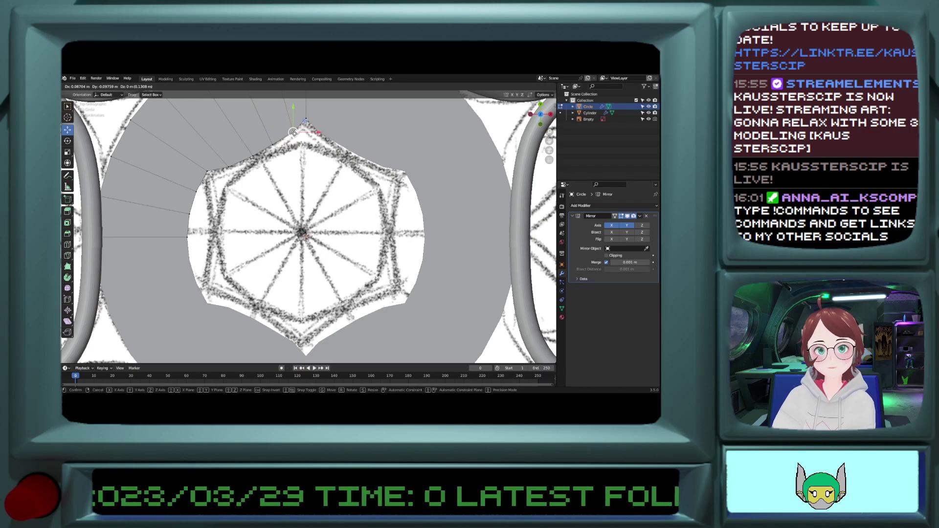
click(293, 131)
scroll(259, 182, down, 3)
scroll(258, 182, up, 3)
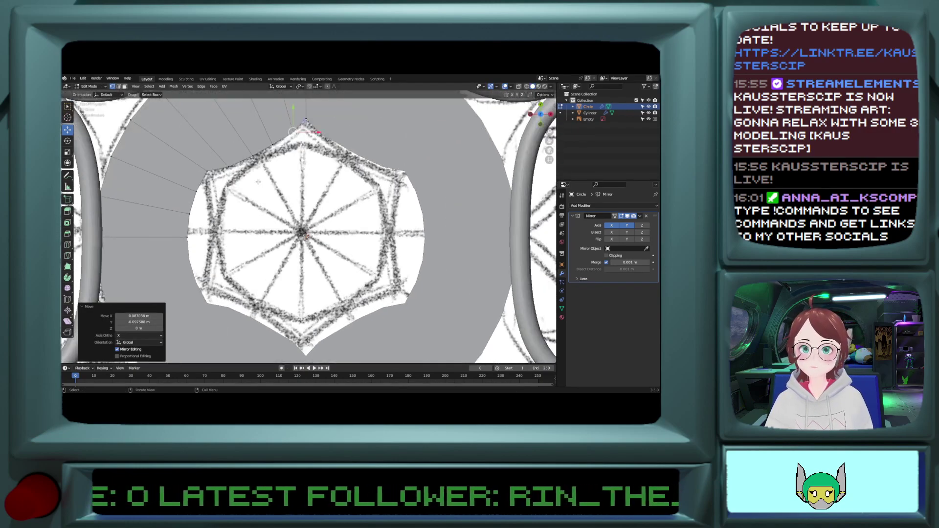
scroll(210, 230, up, 1)
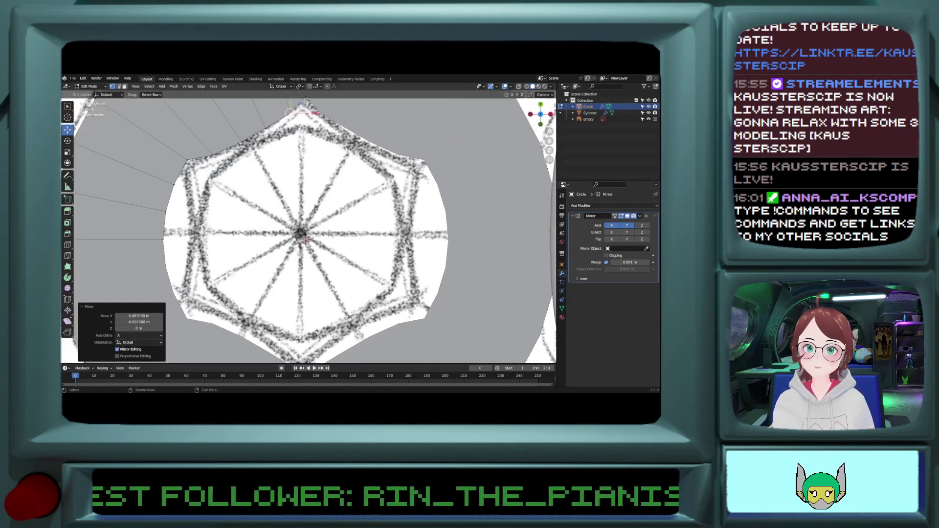
Step: Move the remaining vertices along the opening's left side inward to follow the sketched hexagon edge
click(171, 185)
key(g)
click(183, 188)
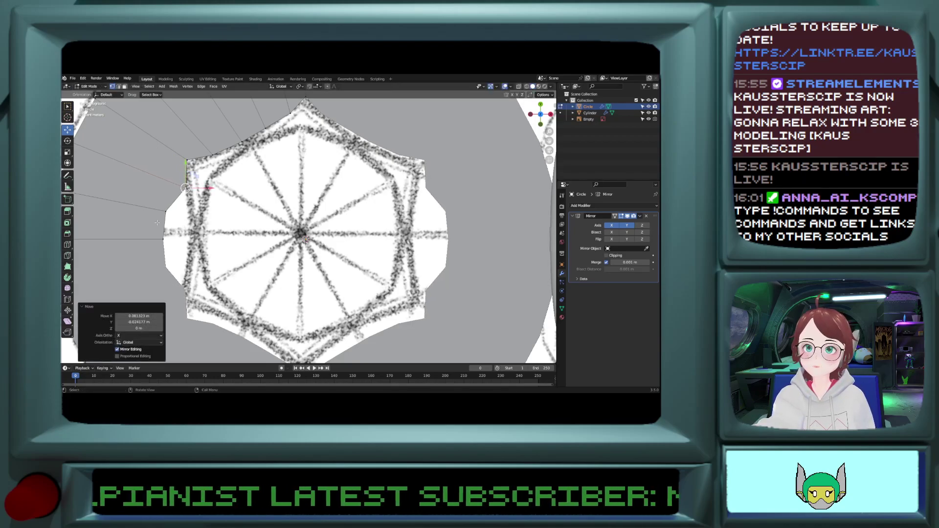
key(g)
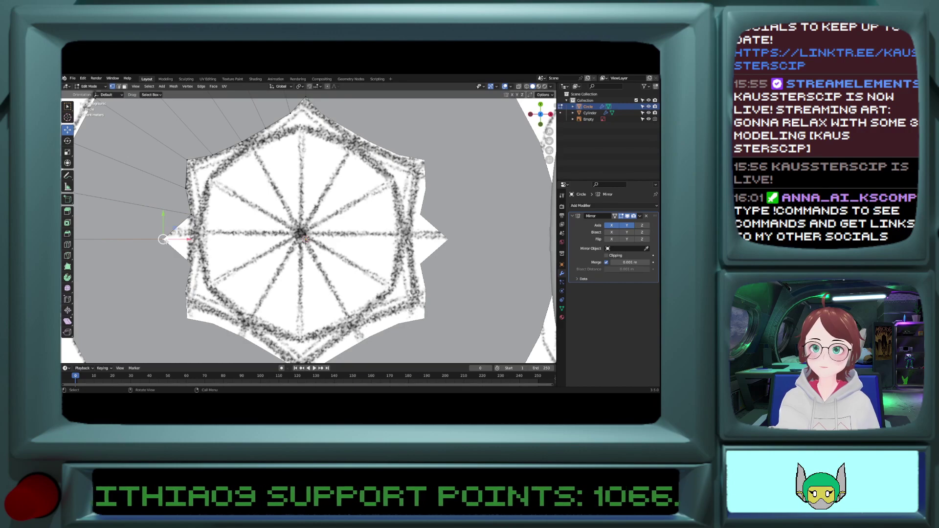
click(168, 242)
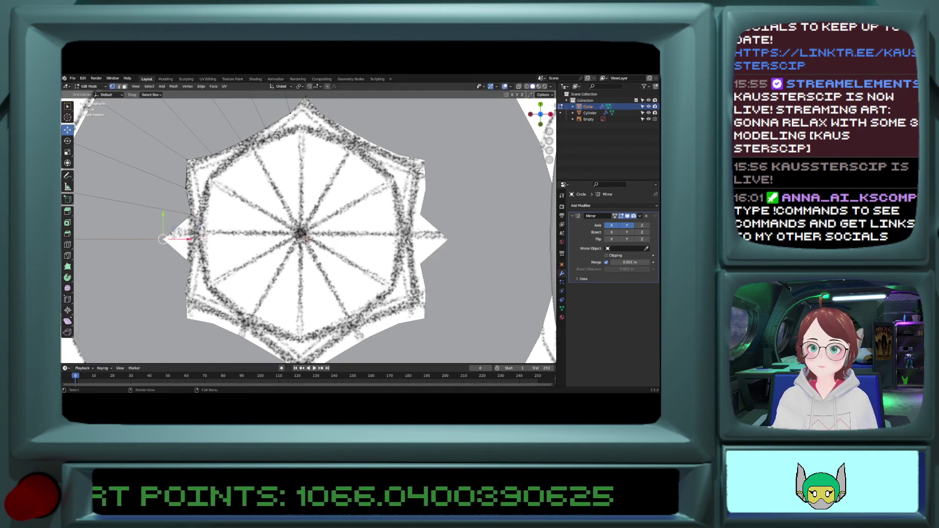
drag(178, 239, 207, 239)
click(186, 189)
drag(209, 187, 211, 188)
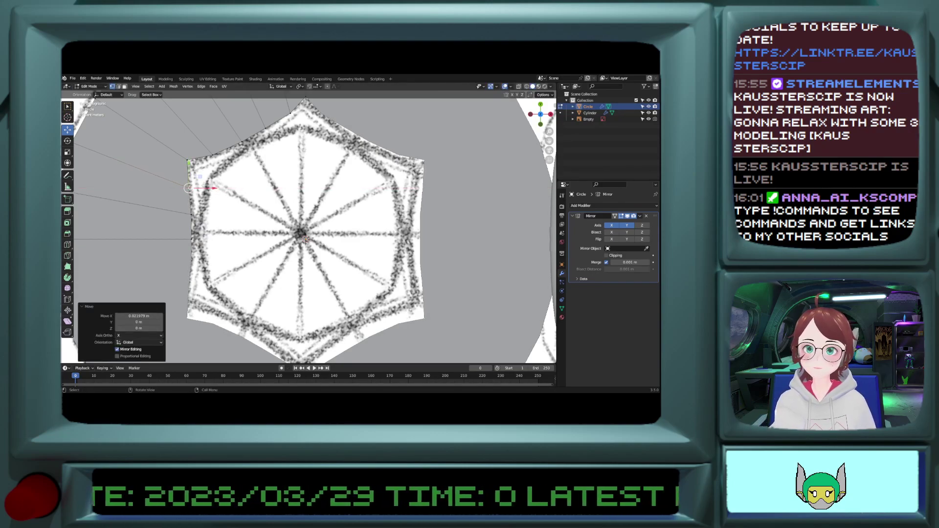
Step: Nudge the middle vertices of the opening's left side inward along X, the last by about 0.027 m
scroll(259, 174, down, 5)
key(Tab)
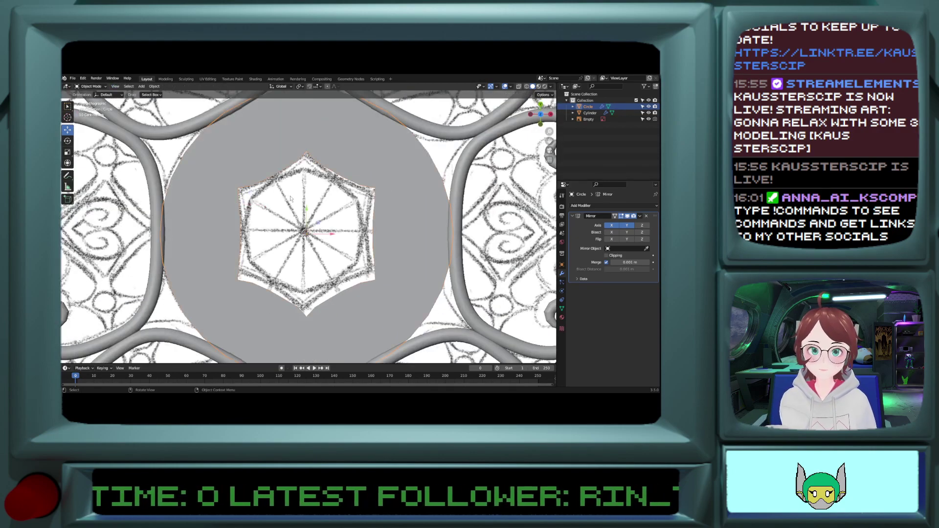
scroll(248, 221, down, 2)
scroll(247, 221, up, 2)
key(Tab)
scroll(248, 220, up, 1)
click(239, 232)
drag(262, 233, 262, 206)
click(240, 220)
click(239, 204)
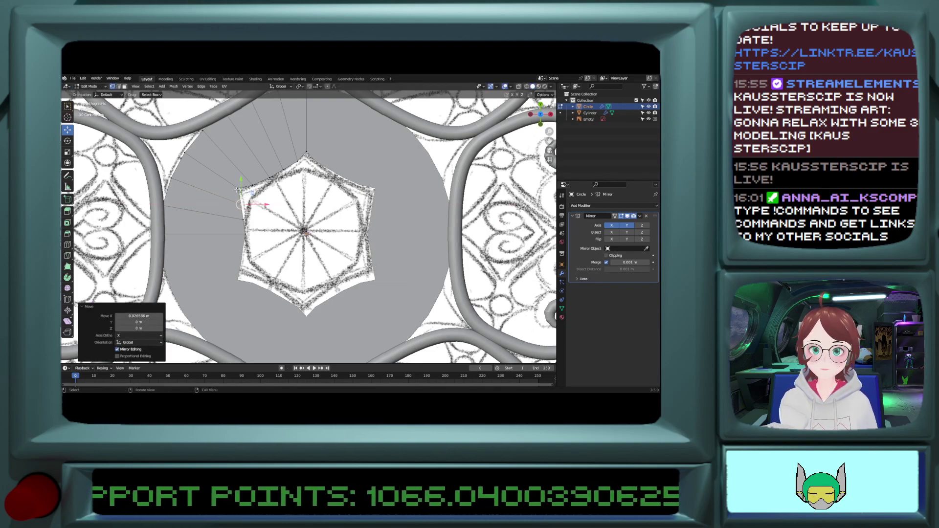
key(Tab)
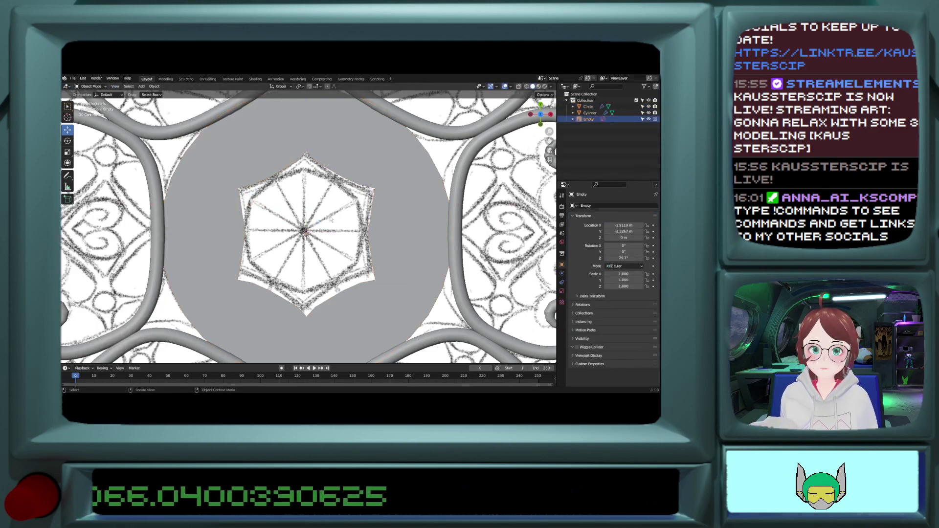
key(Tab)
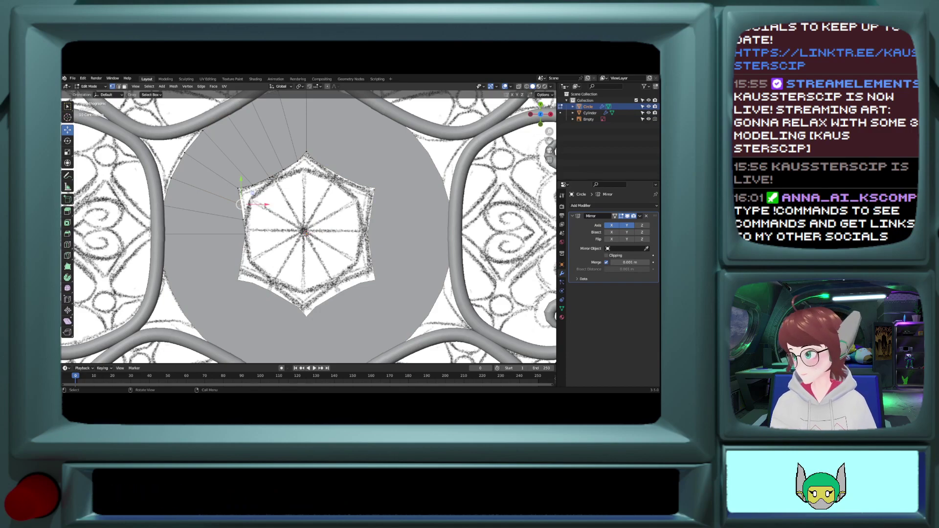
key(a)
key(s)
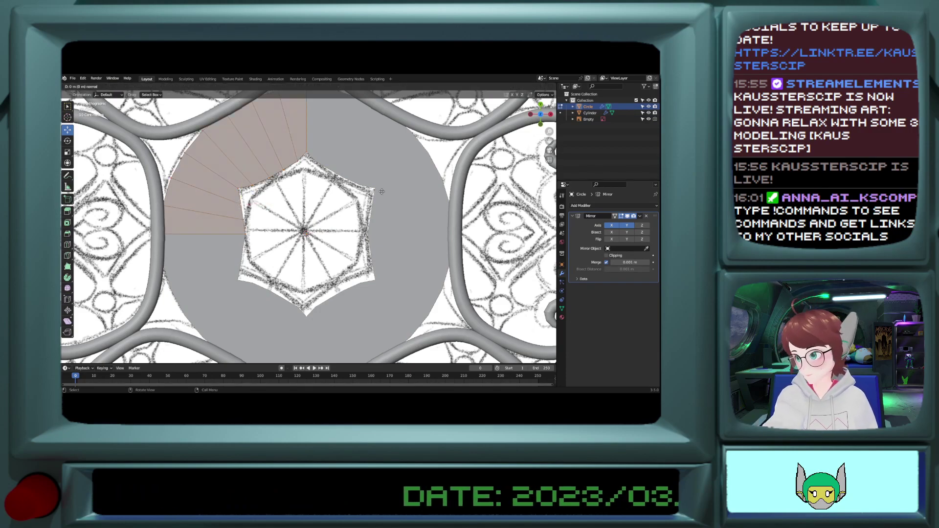
right_click(443, 198)
key(ctrl+z)
key(ctrl+z)
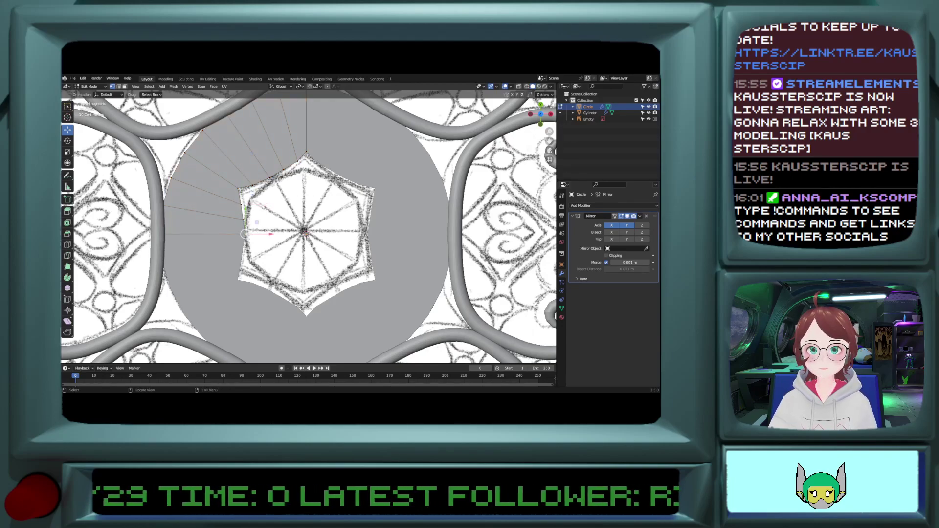
Step: Apply the Mirror modifier to the Circle object
key(Tab)
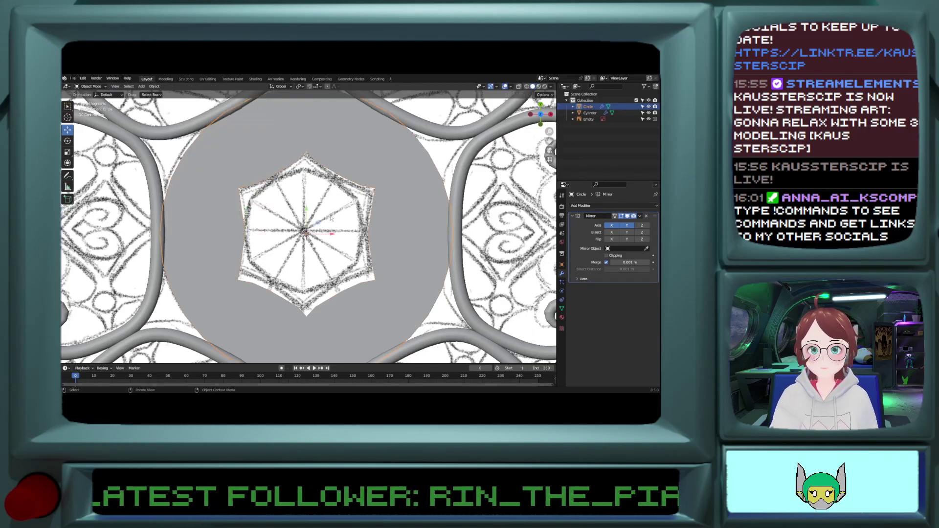
click(640, 216)
click(622, 223)
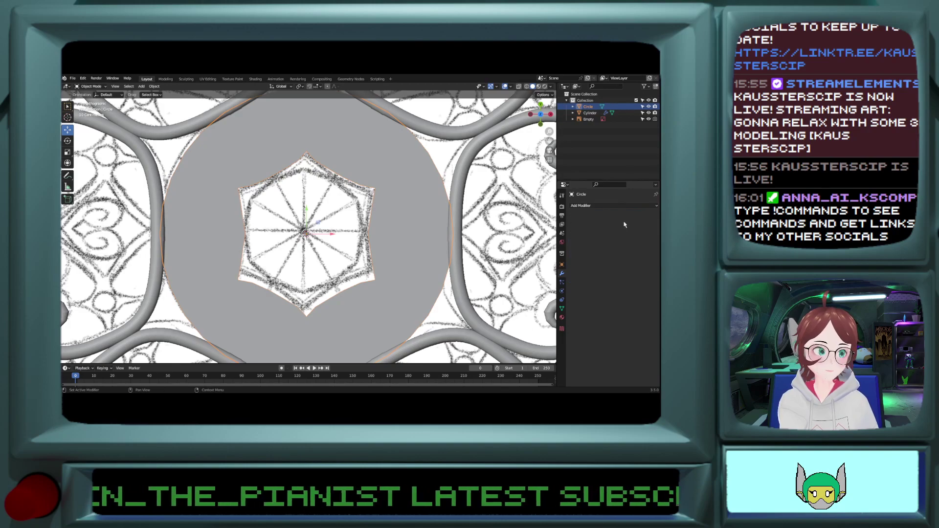
Step: Try to extrude the hexagonal inner outline and scale it toward the centre, then undo the extrusion
key(Tab)
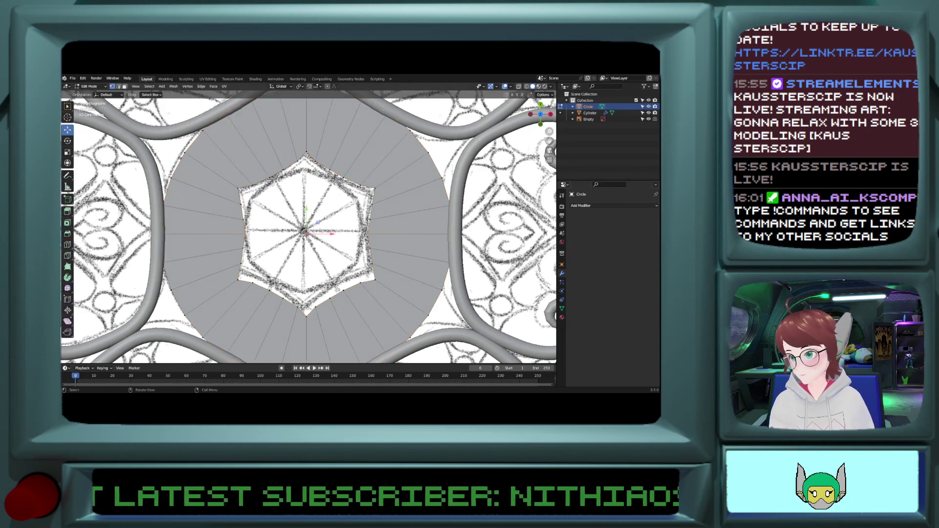
key(s)
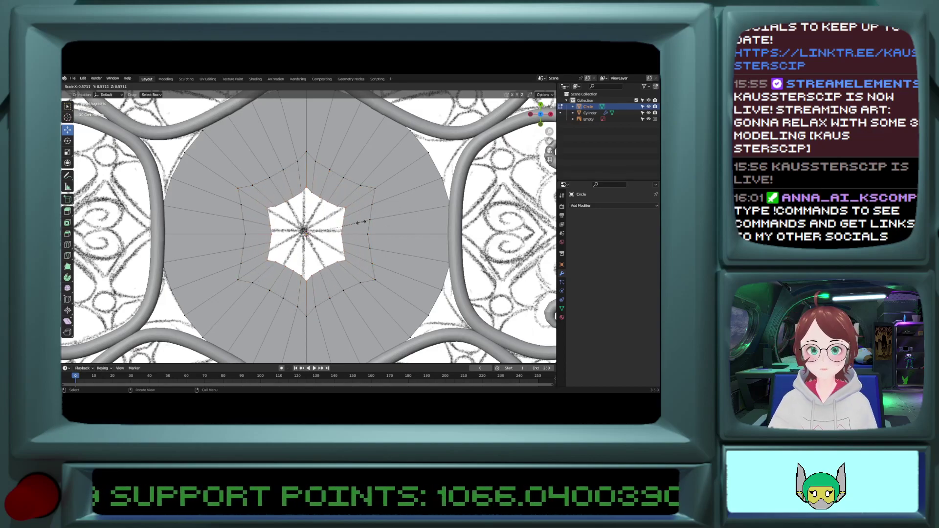
click(320, 227)
middle_drag(320, 227, 329, 205)
key(ctrl+z)
scroll(292, 238, up, 1)
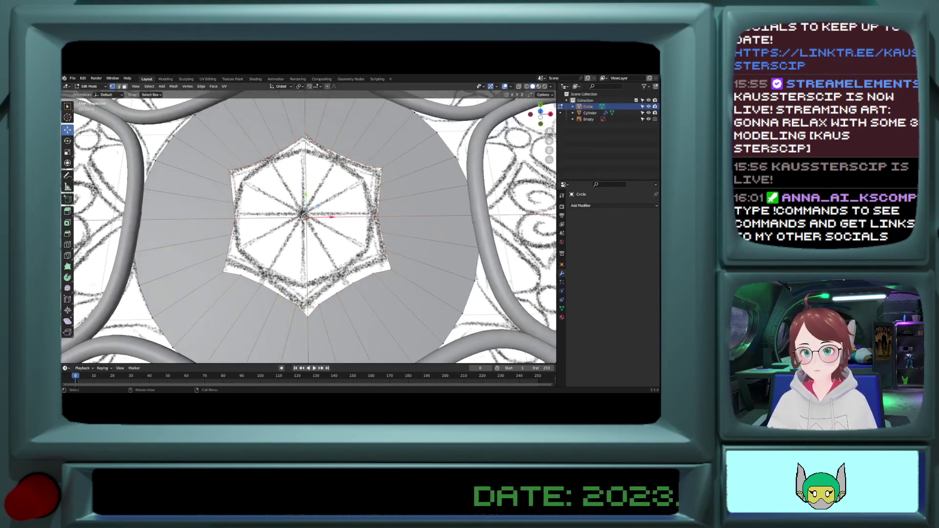
scroll(292, 238, up, 1)
click(250, 301)
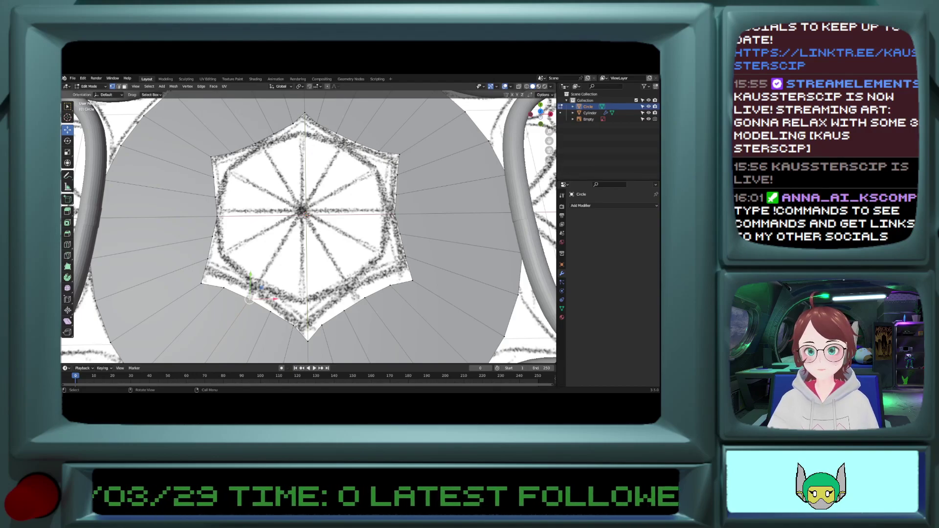
click(202, 286)
shift+click(212, 157)
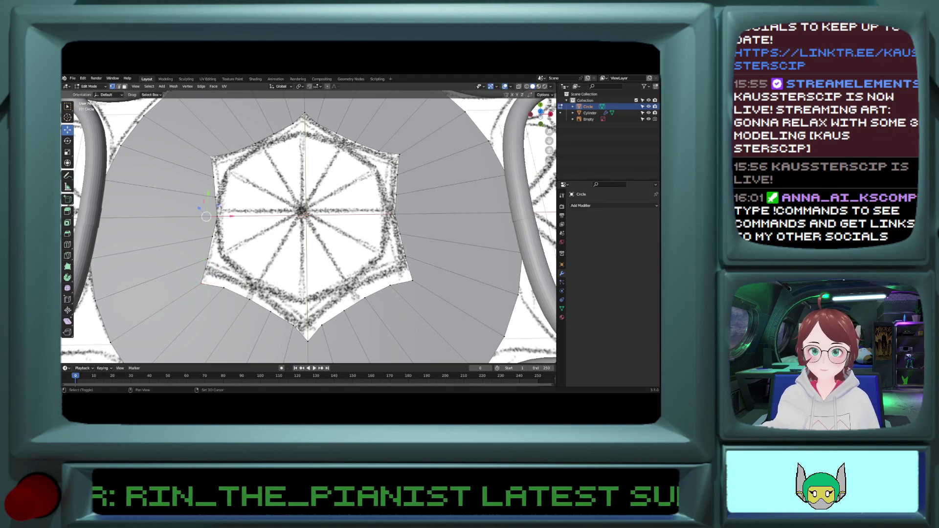
shift+click(307, 116)
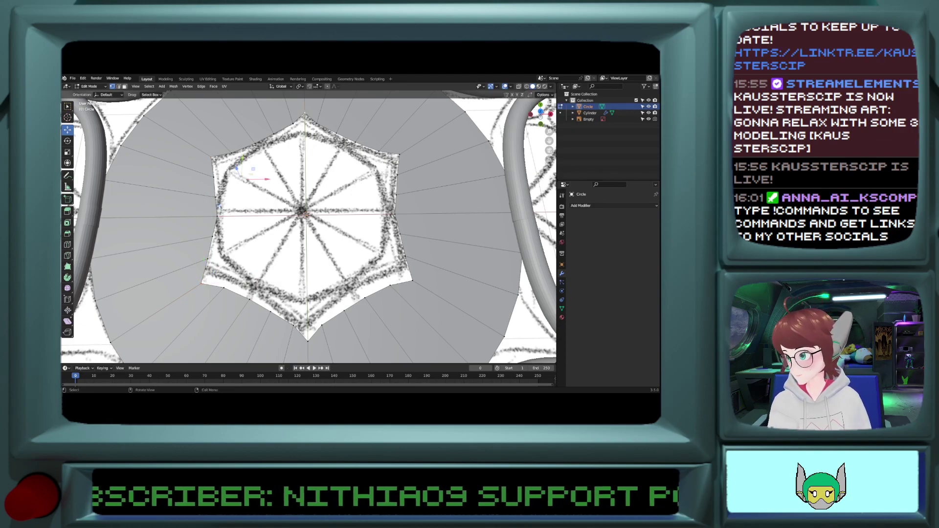
Step: Extrude the hexagonal inner outline toward the centre at a scale of 0.723
key(Tab)
key(a)
key(Tab)
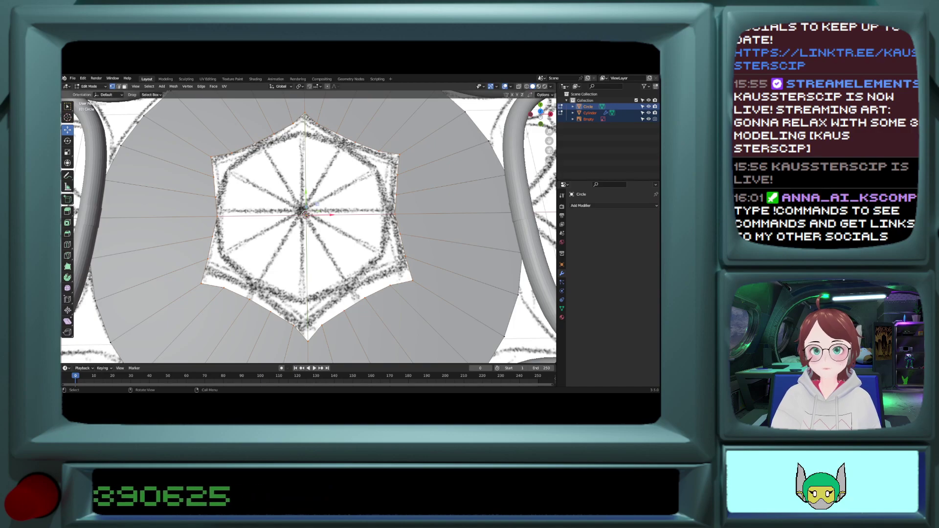
key(s)
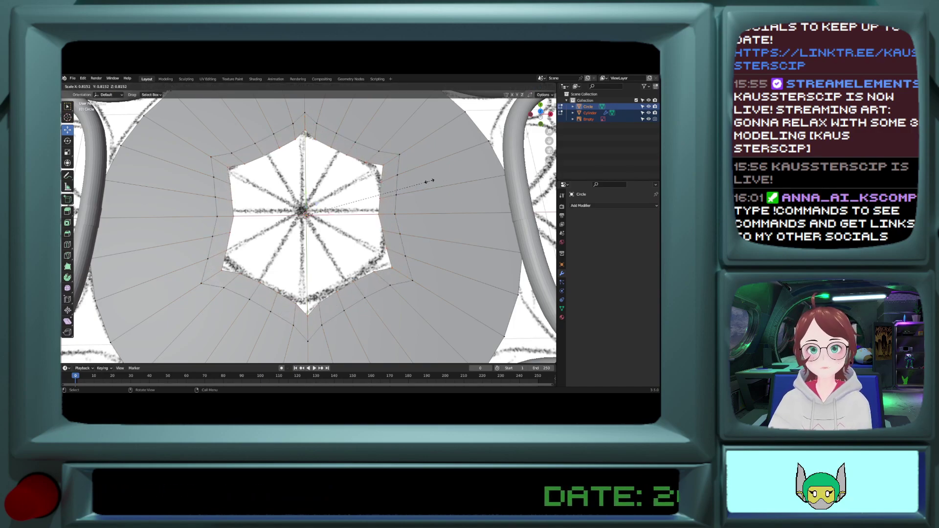
click(414, 183)
middle_drag(348, 204, 349, 214)
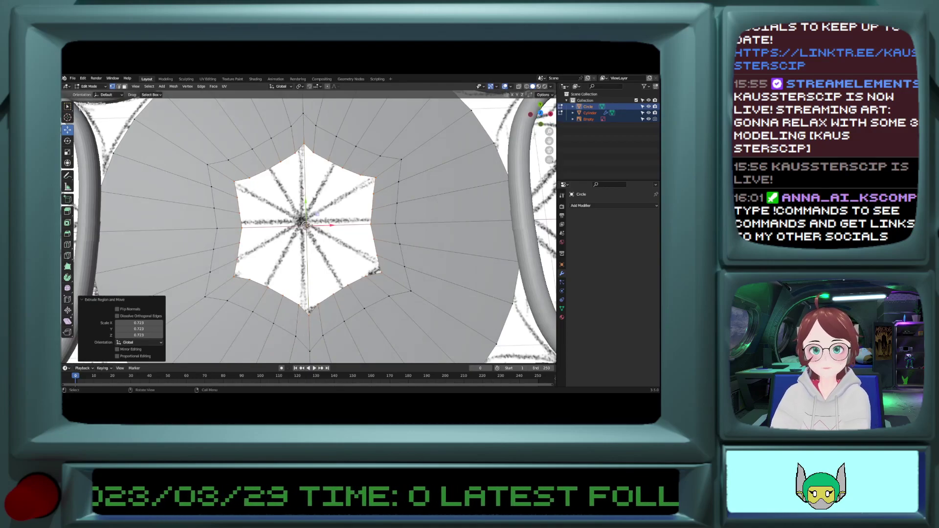
Step: Select the newly extruded inner edge loop and remove it by dissolving
click(234, 277)
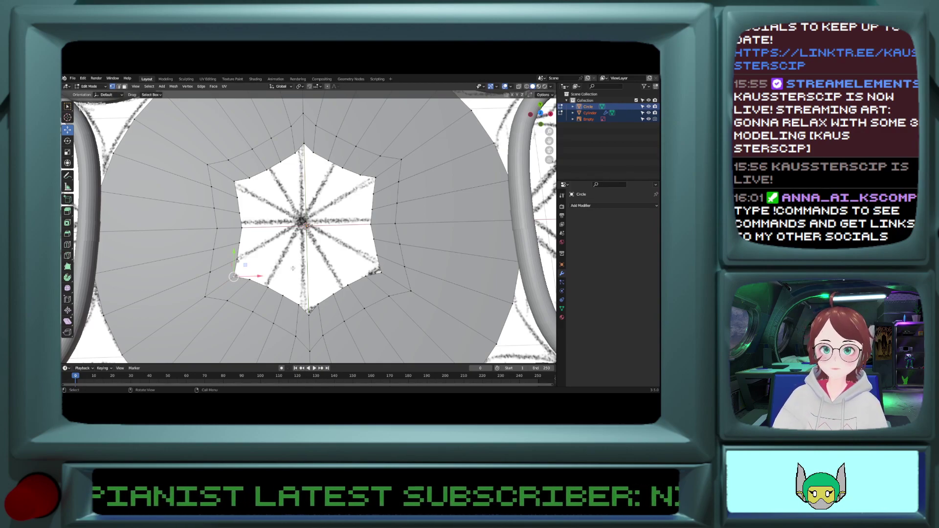
alt+click(238, 249)
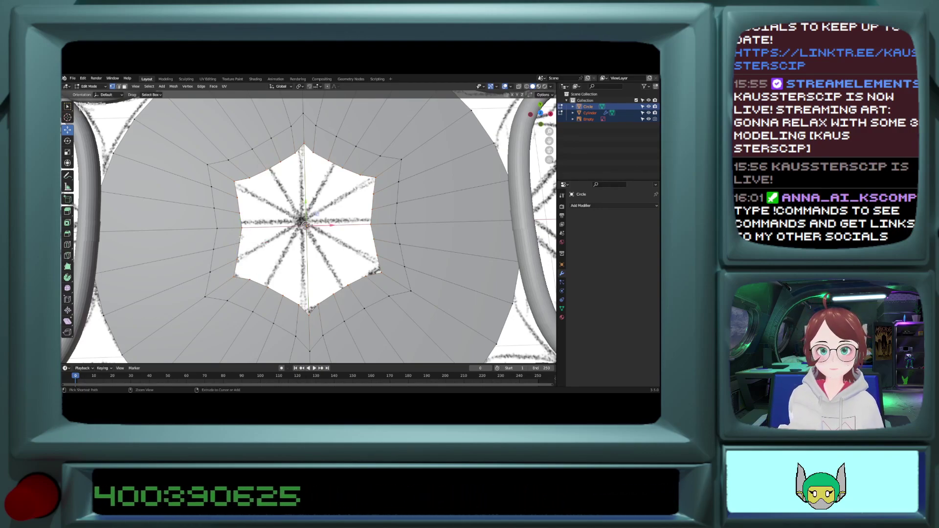
key(ctrl+x)
Step: Select the corner vertices of the hexagonal opening and extrude them toward the centre at a scale of 0.802
shift+right_click(206, 228)
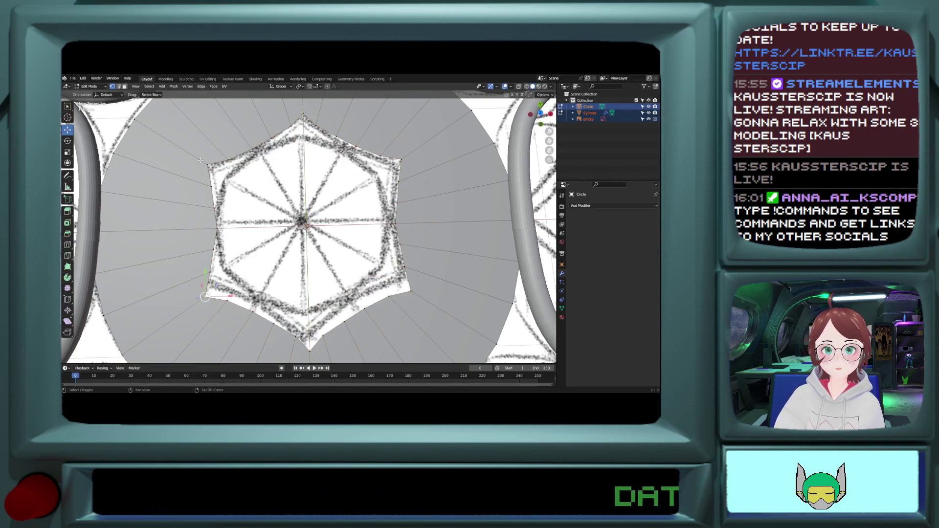
shift+click(303, 114)
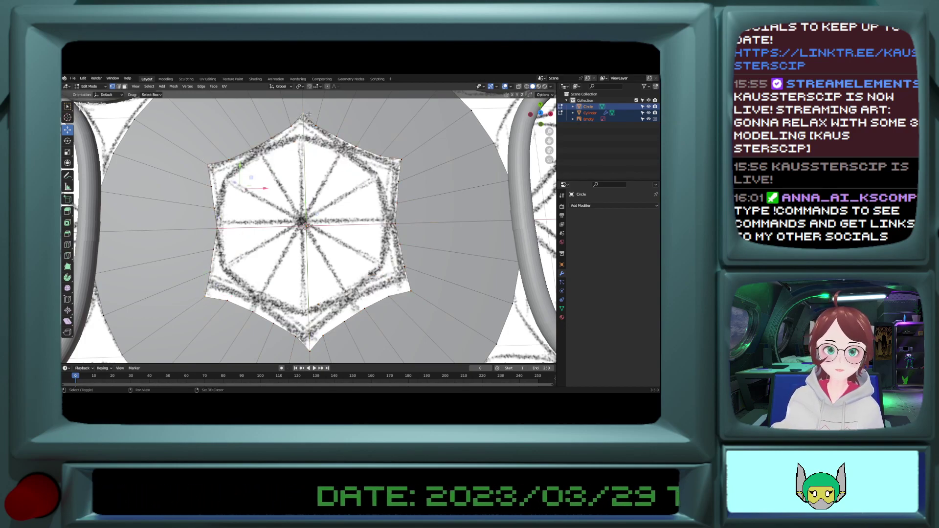
shift+click(406, 161)
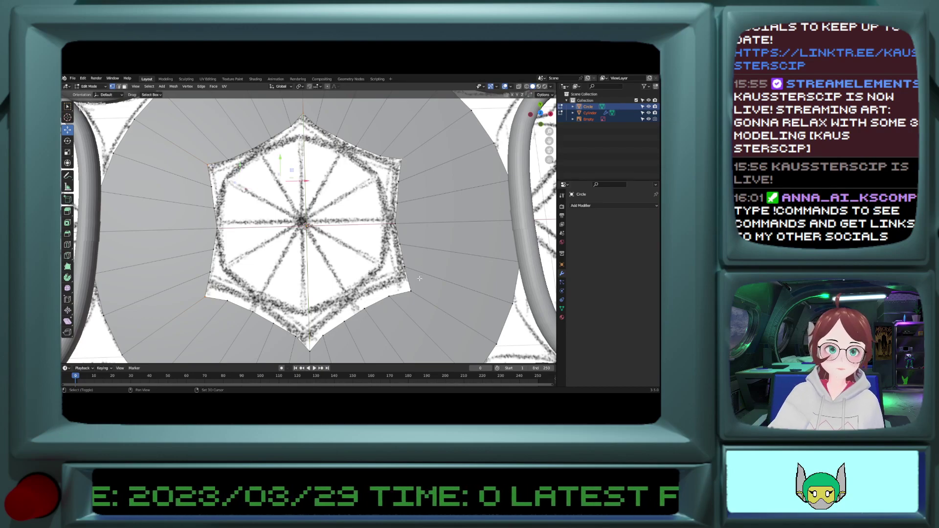
shift+click(411, 291)
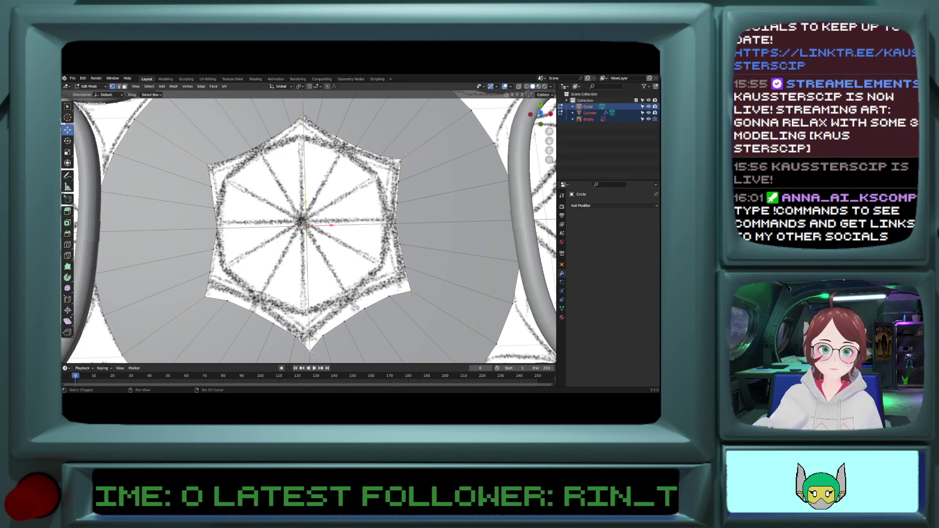
key(s)
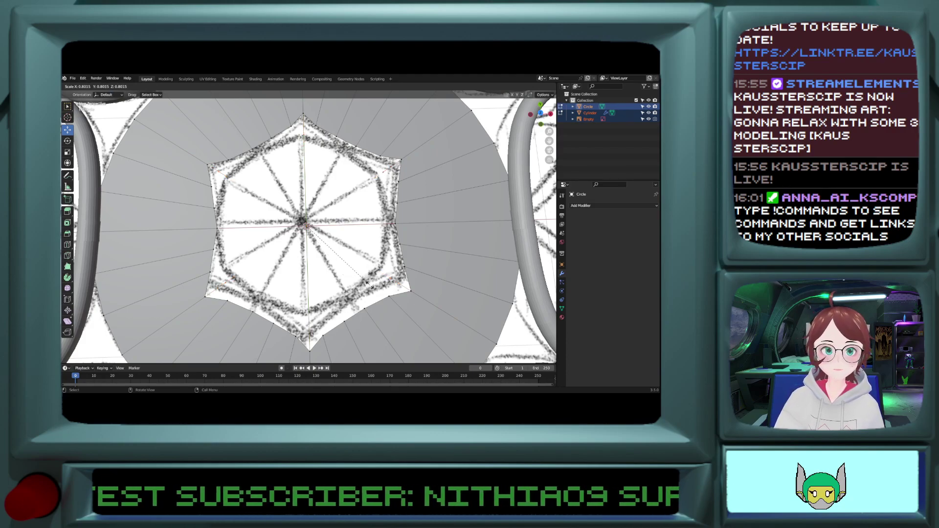
click(369, 284)
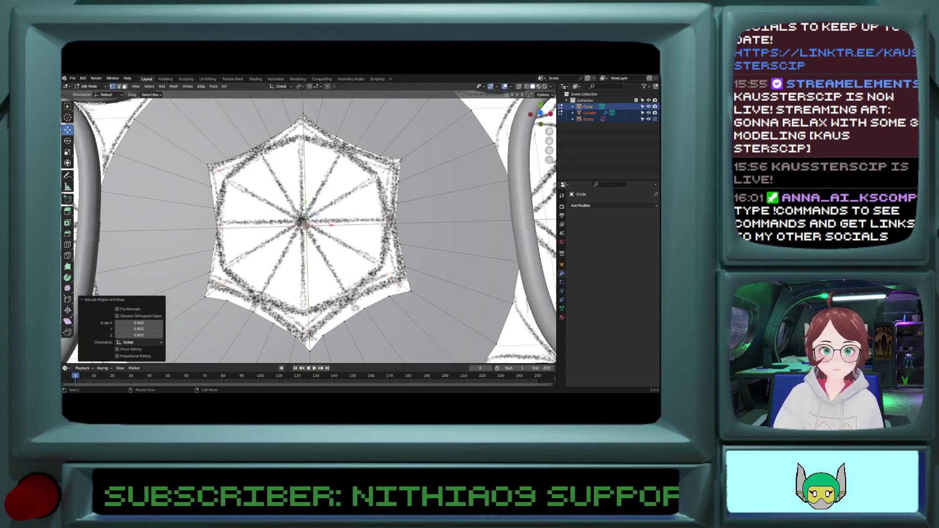
Step: Fill the gaps on both sides of the opening's upper-left star point with faces between the outline and the extruded inner vertices
click(215, 227)
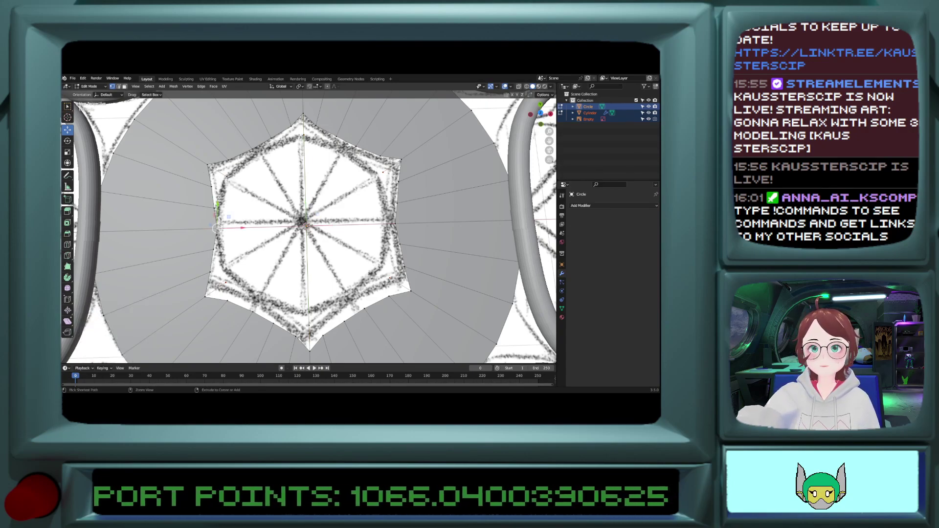
ctrl+click(226, 176)
click(226, 176)
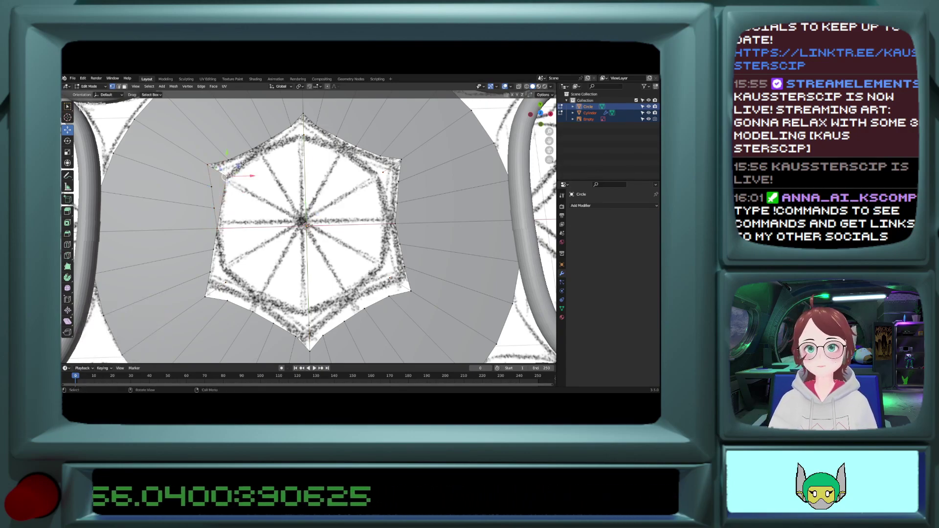
ctrl+click(250, 149)
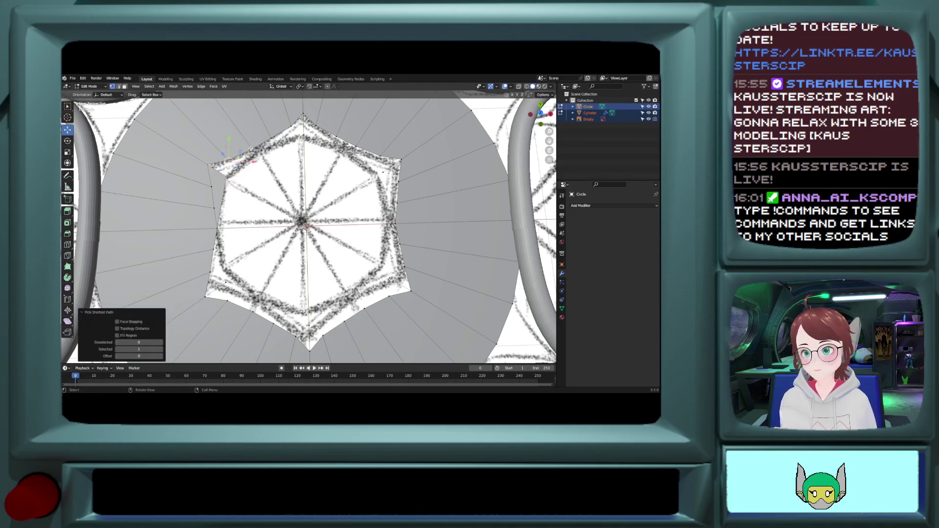
key(f)
Step: Fill the gap on the left side of the top star point with a face, undoing the mistaken selection first
ctrl+click(270, 138)
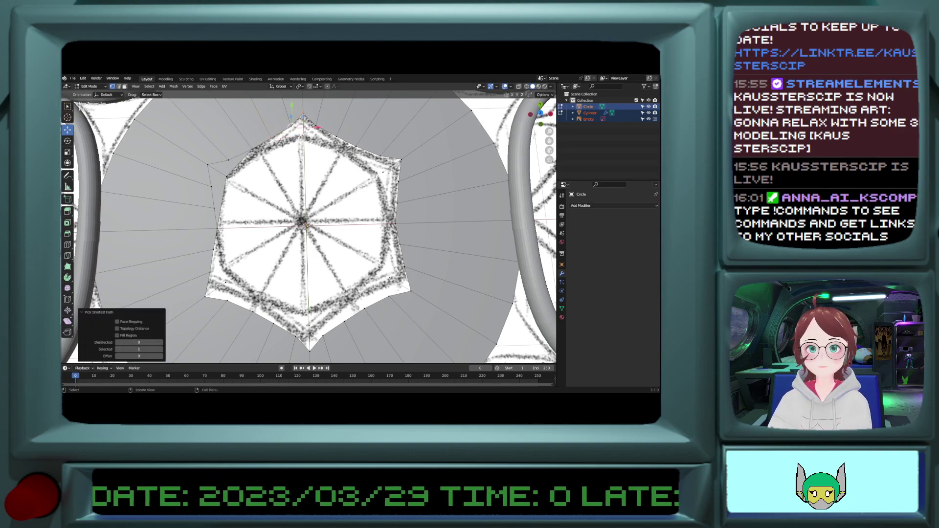
click(292, 128)
key(ctrl+z)
key(ctrl+z)
click(253, 150)
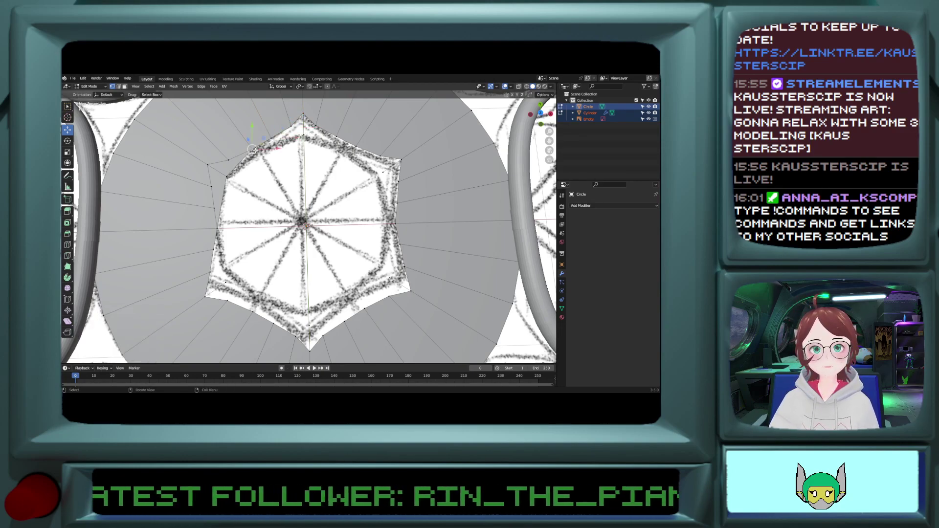
ctrl+click(304, 137)
key(f)
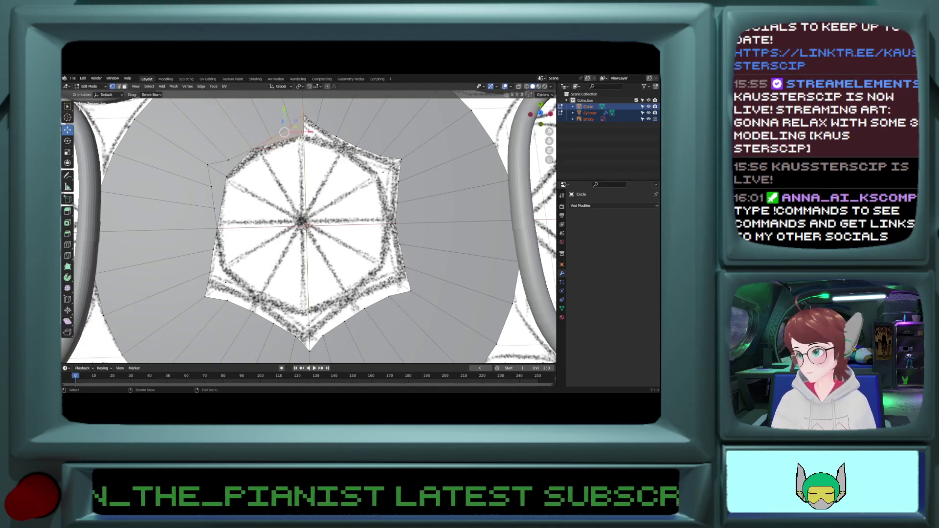
Step: Fill the gaps on the right side of the top star point and the upper side of the upper-right point
ctrl+click(359, 146)
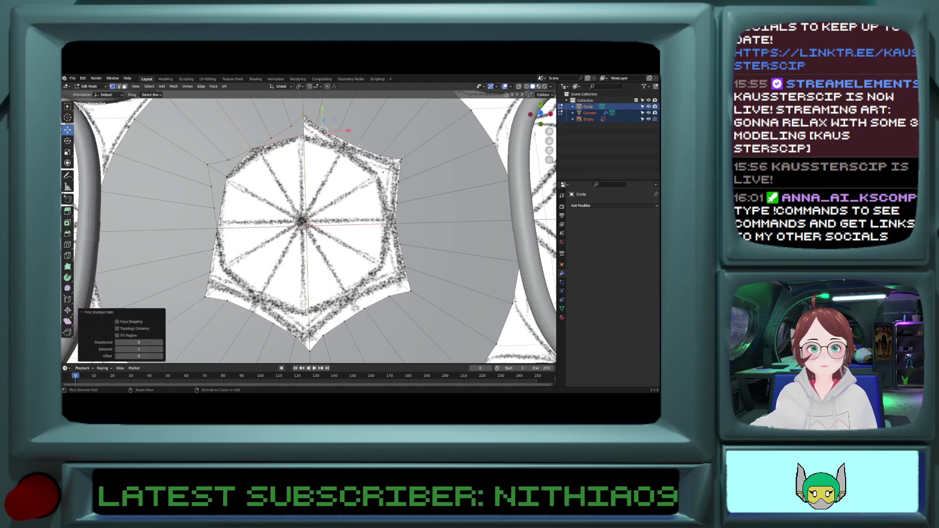
click(356, 145)
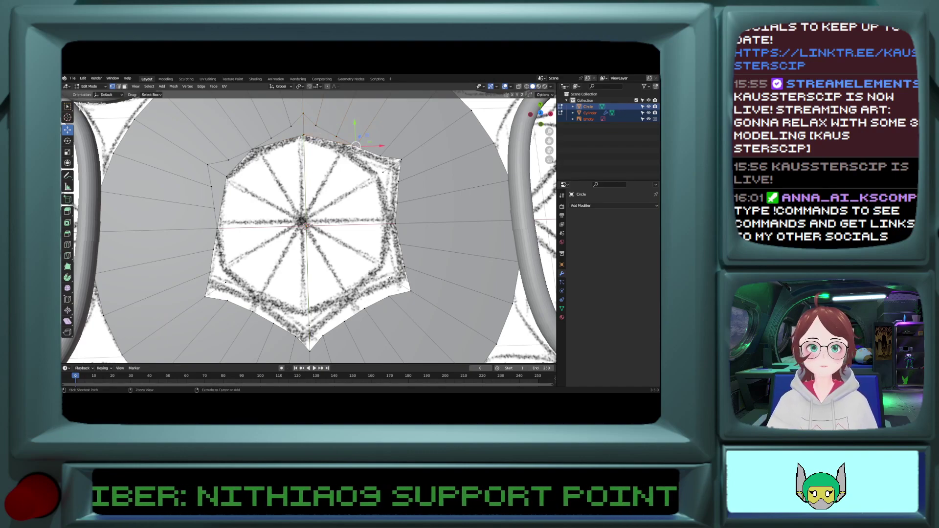
ctrl+click(380, 157)
Step: Fill the two gaps along the opening's right side, between the upper-right and lower-right star points
click(383, 172)
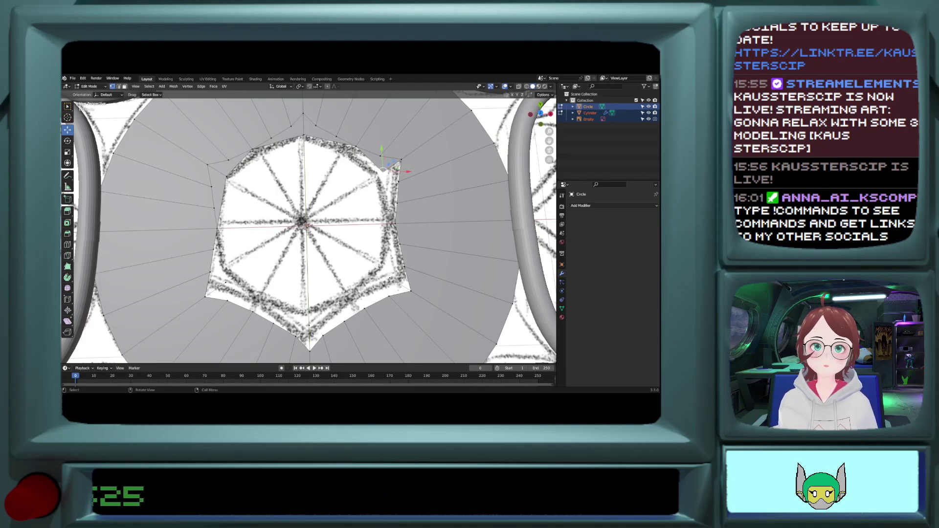
ctrl+click(394, 224)
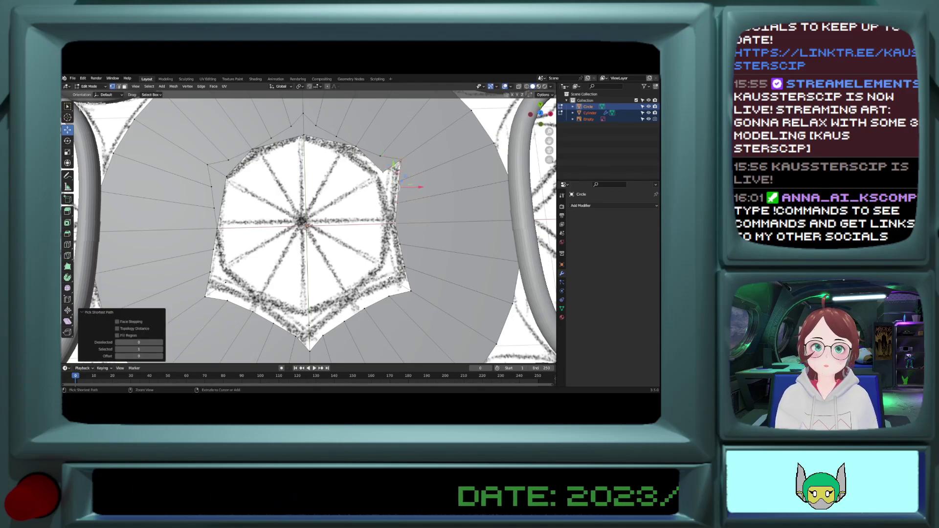
key(f)
click(393, 223)
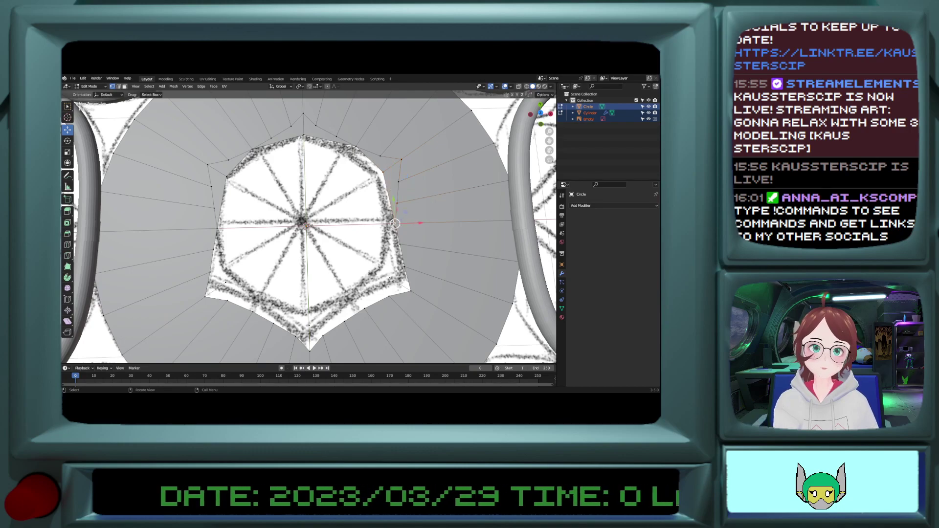
ctrl+click(390, 277)
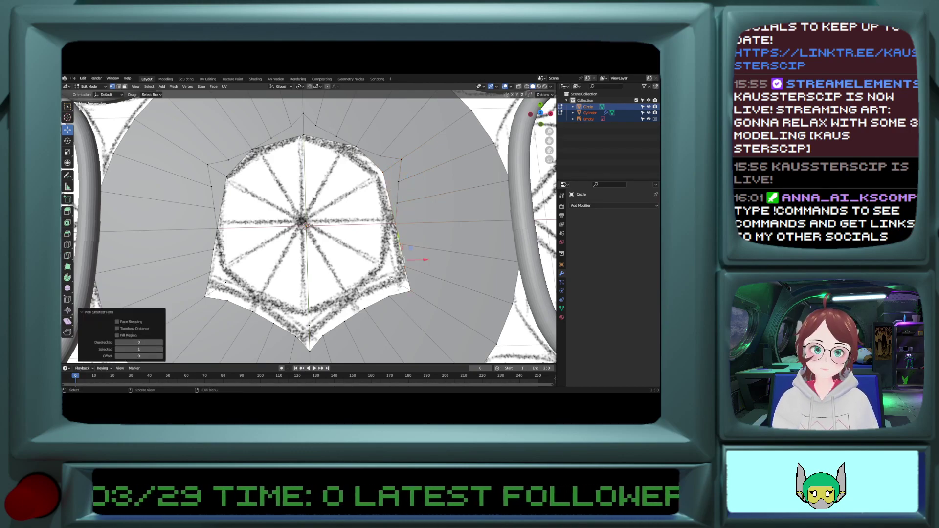
key(f)
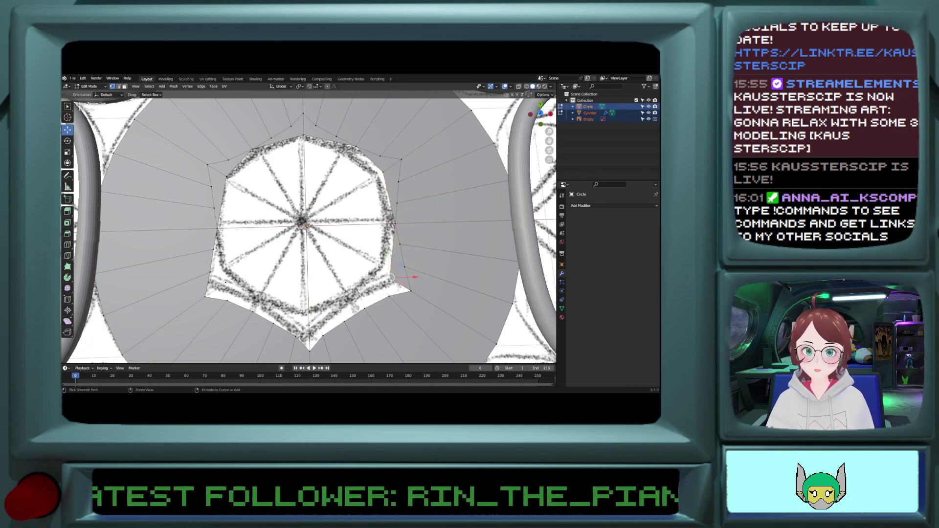
Step: Fill the gaps below the lower-right star point and on the right side of the bottom point
ctrl+click(367, 311)
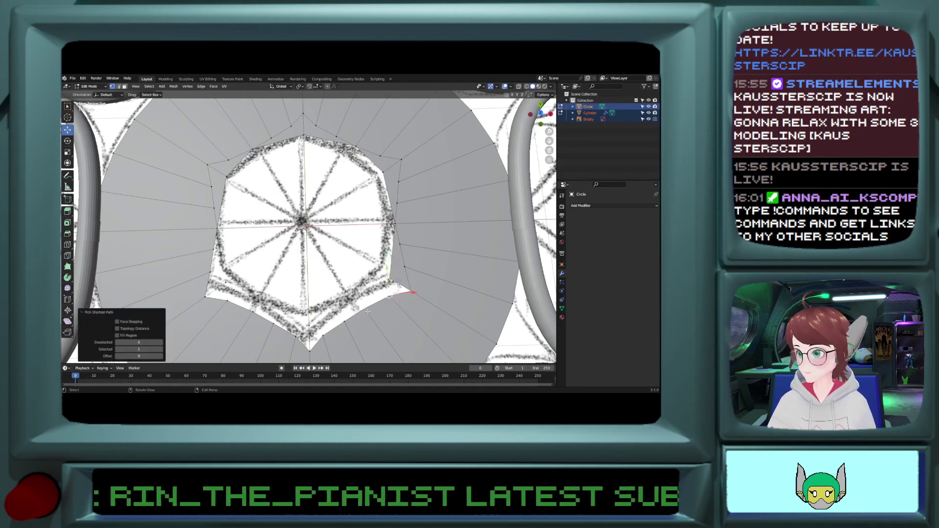
click(367, 311)
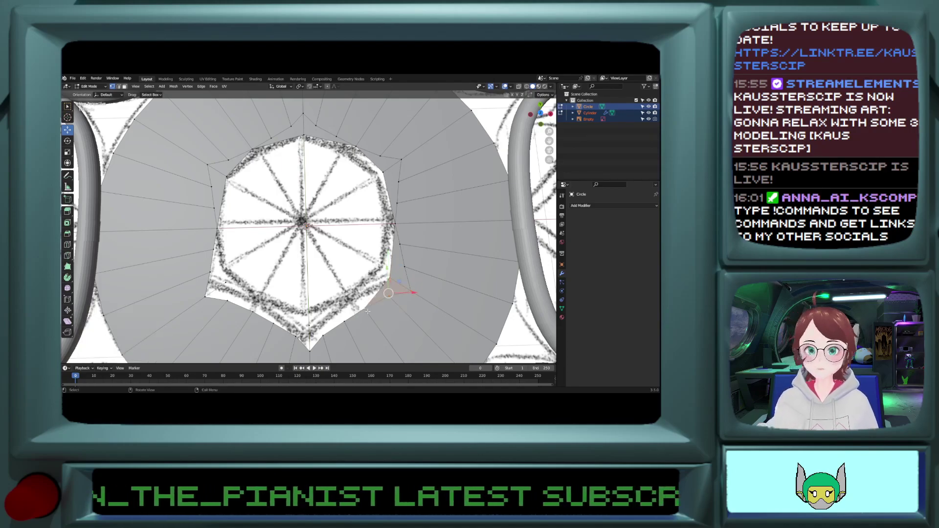
ctrl+click(307, 326)
key(f)
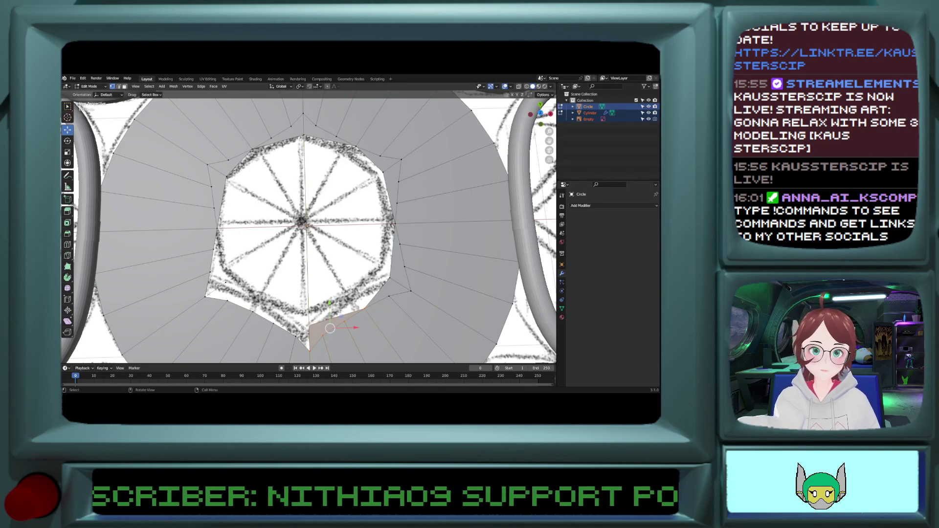
Step: Fill the gap on the left side of the bottom star point, undoing and redoing the face once
click(308, 326)
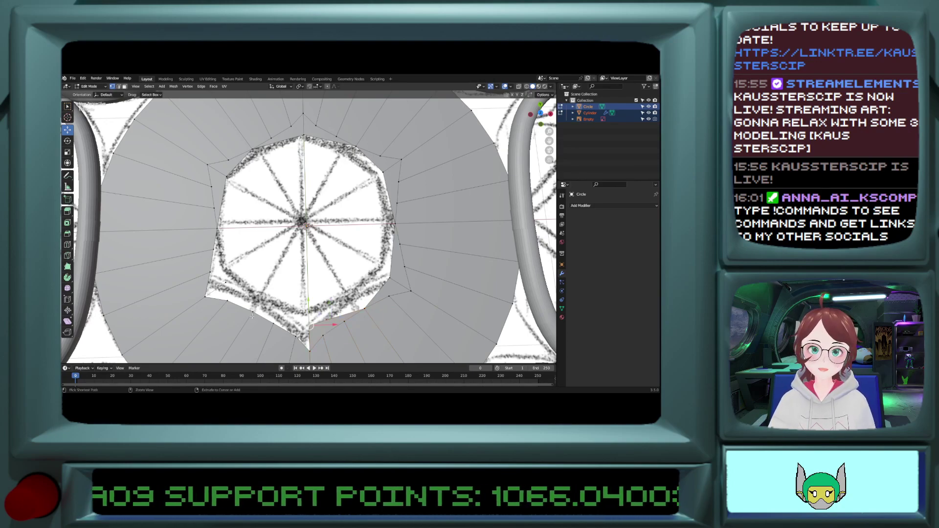
ctrl+click(297, 333)
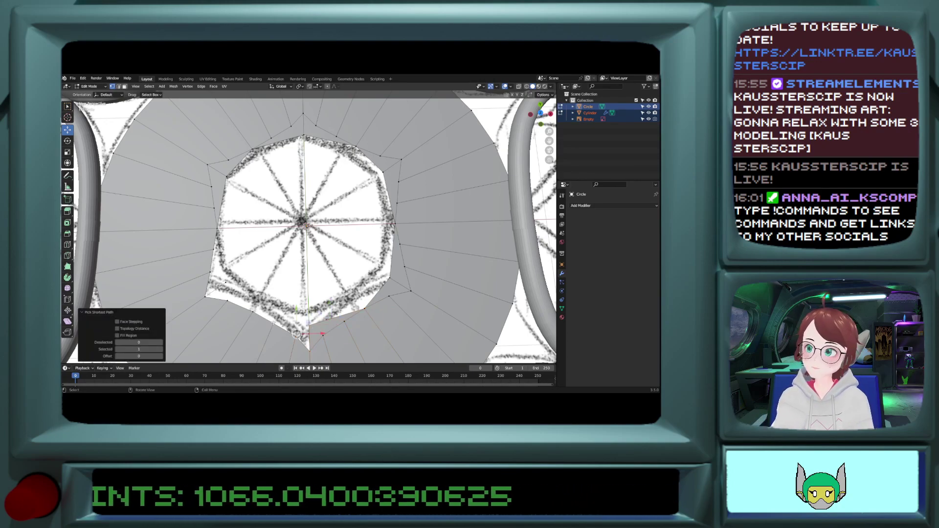
key(f)
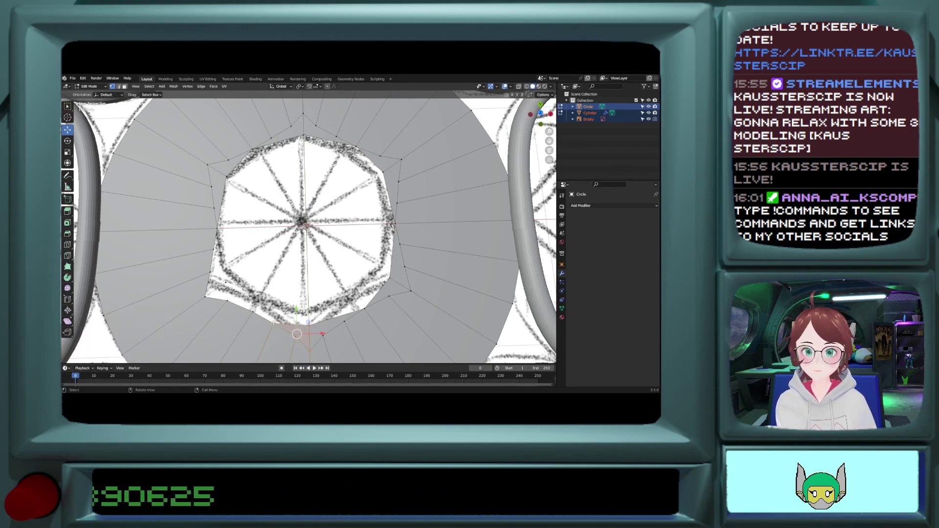
key(ctrl+z)
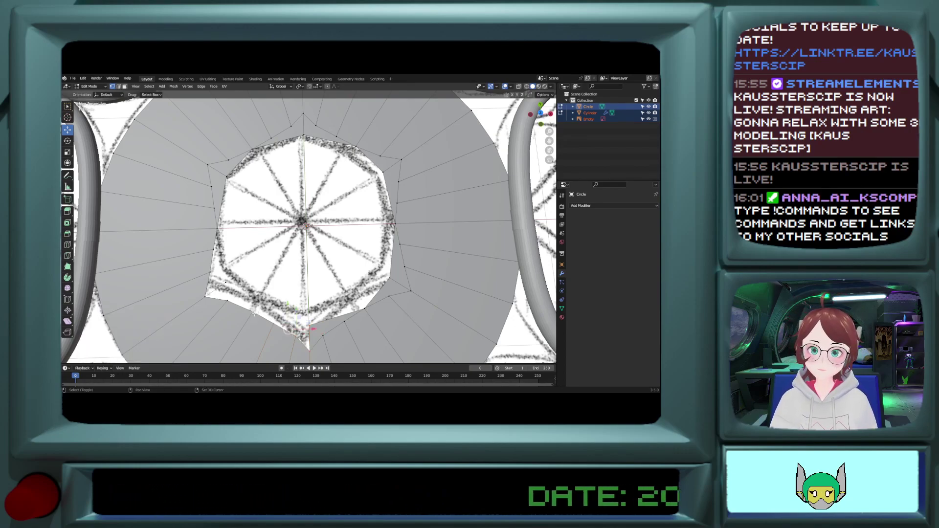
key(f)
Step: Fill the gaps on both sides of the lower-left star point to complete the ring of faces around the opening
click(253, 313)
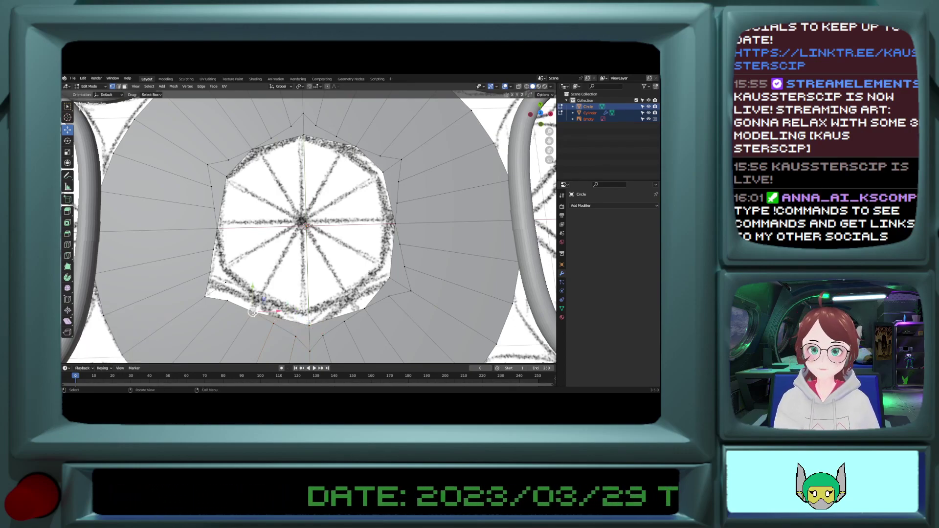
ctrl+click(227, 284)
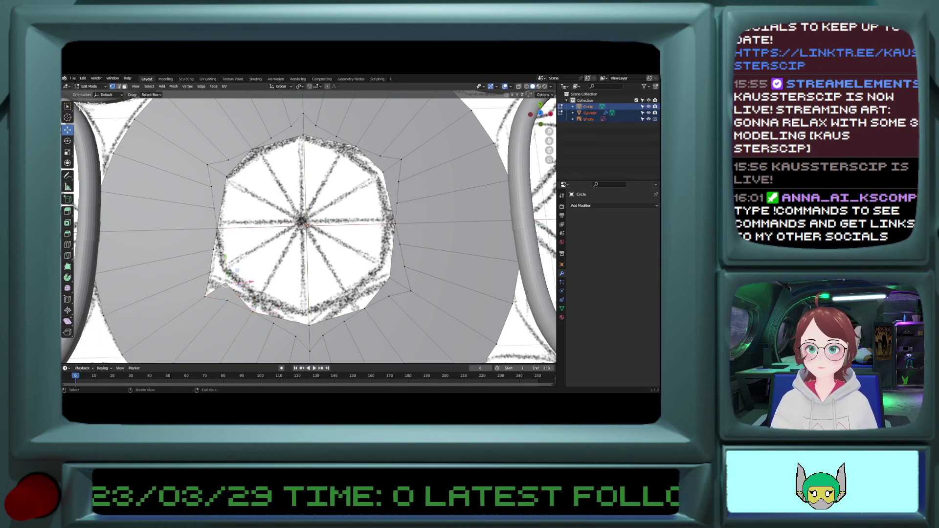
ctrl+click(217, 230)
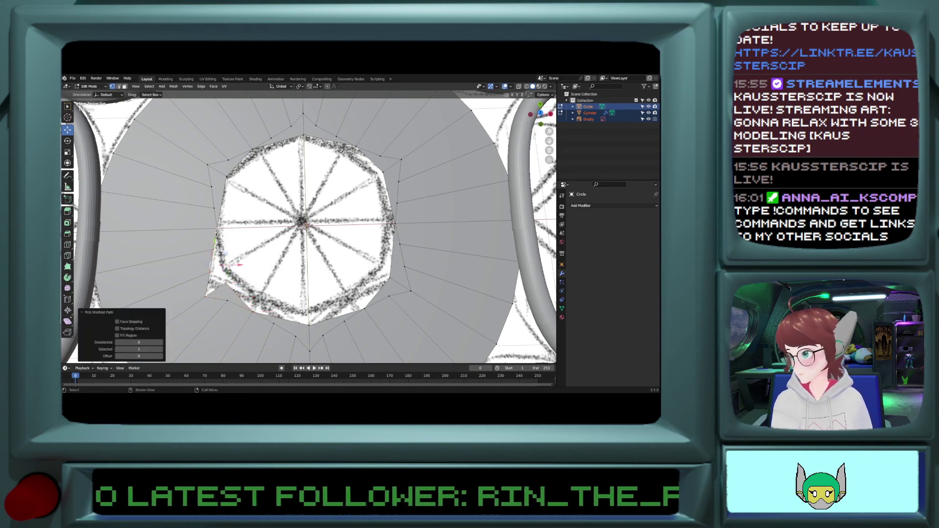
key(f)
Step: Extrude the opening's inner edge loop toward the centre at a scale of 0.228 and fill the remaining hole with a face
click(218, 252)
alt+click(221, 250)
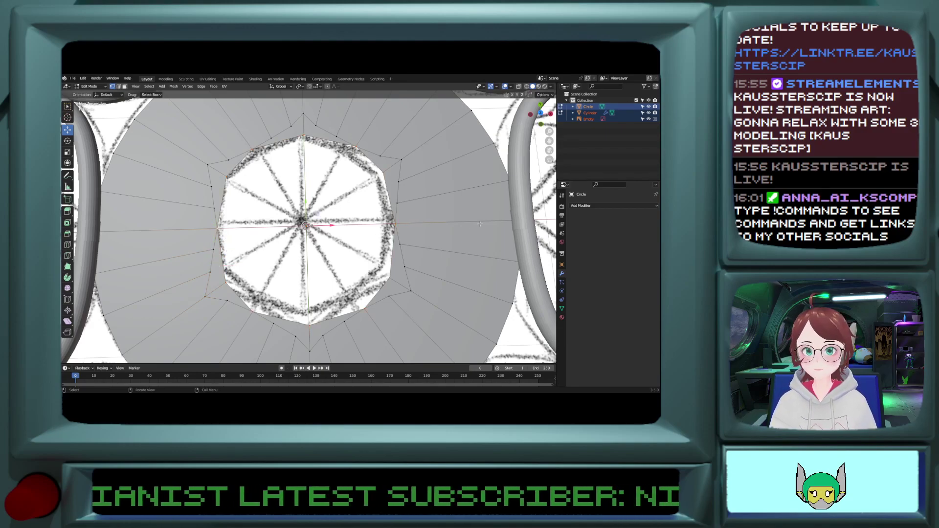
key(e)
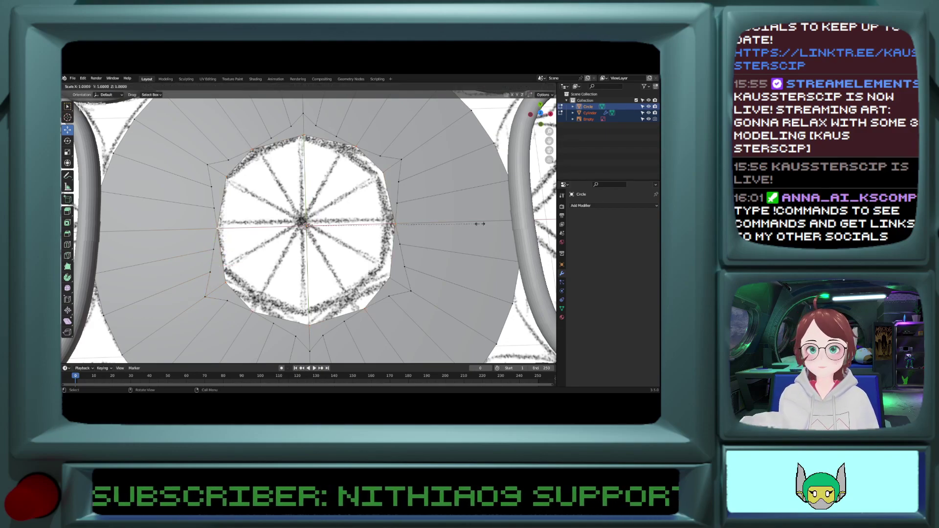
key(s)
click(335, 252)
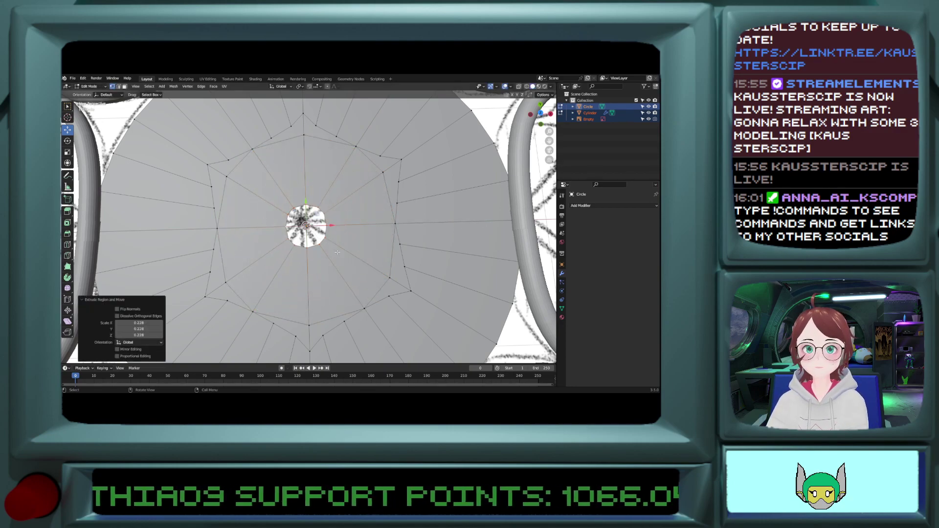
key(f)
Step: Try raising the small central face along the Z axis by about 0.12 m
middle_drag(353, 250, 338, 211)
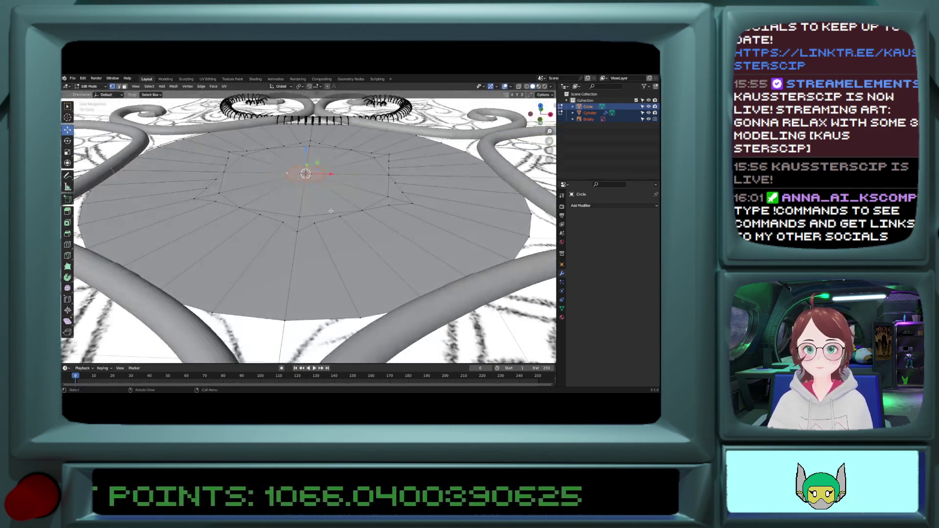
key(g)
key(z)
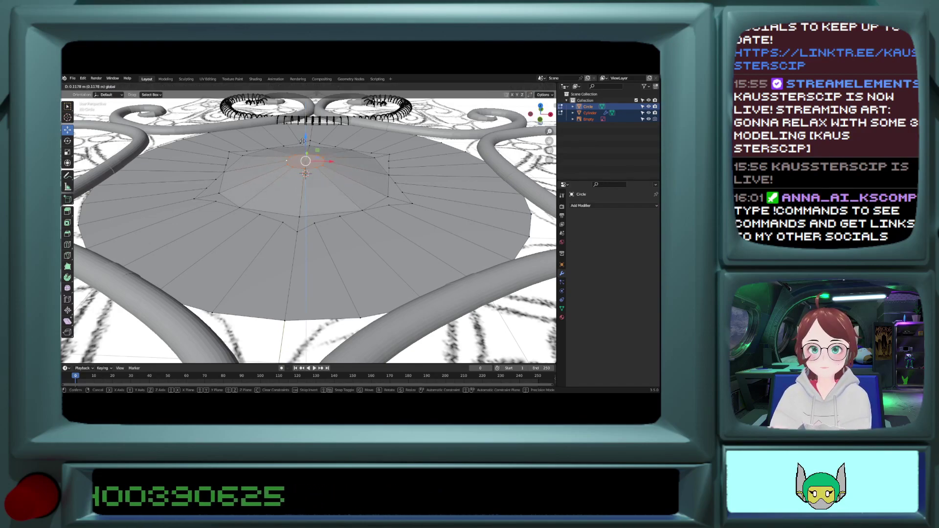
click(301, 141)
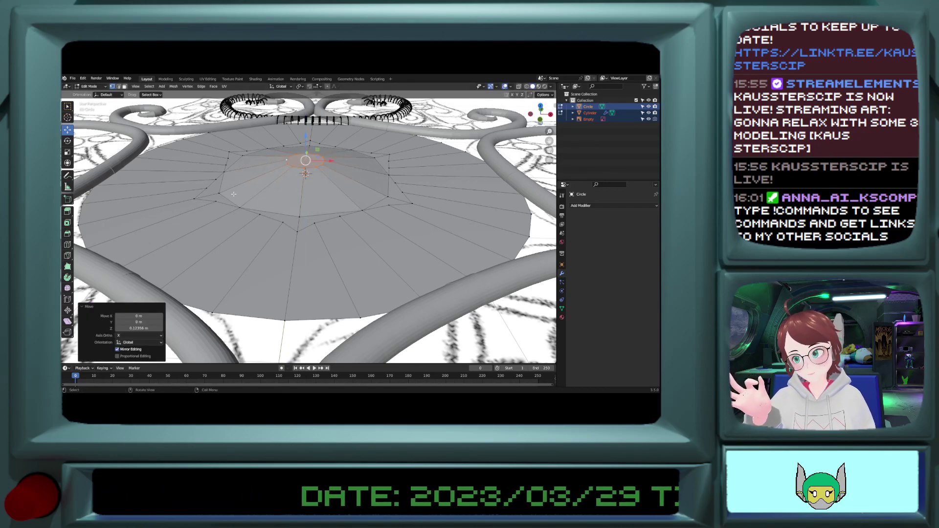
Step: Select only the disc's whole mesh, excluding the ornamental frame, and try to extrude it
key(a)
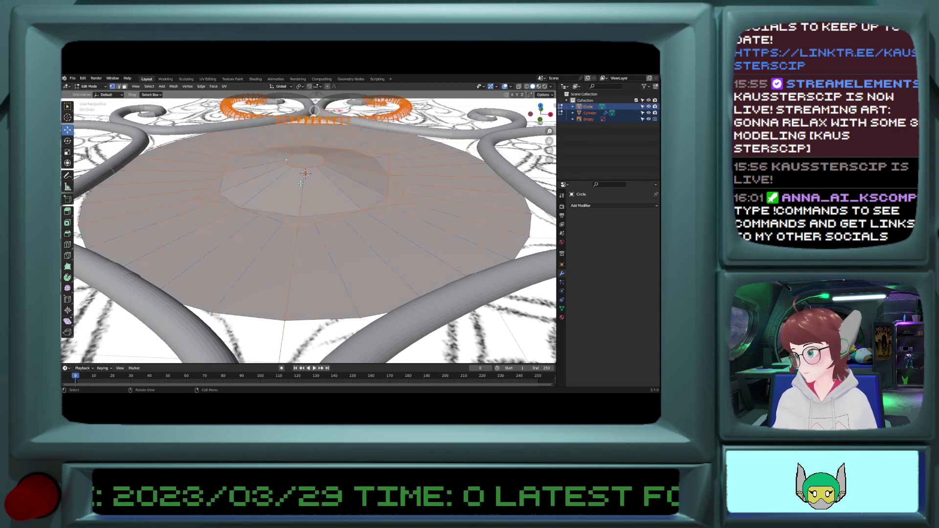
key(Tab)
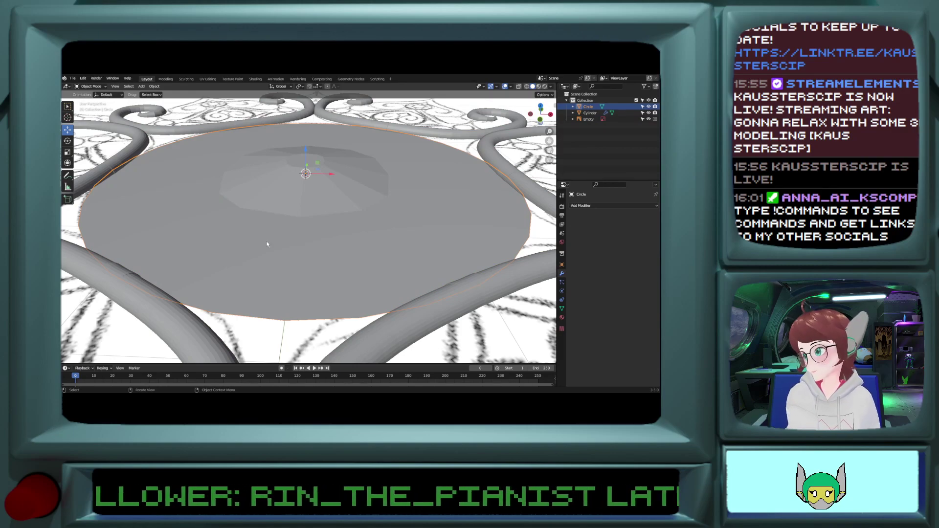
key(Tab)
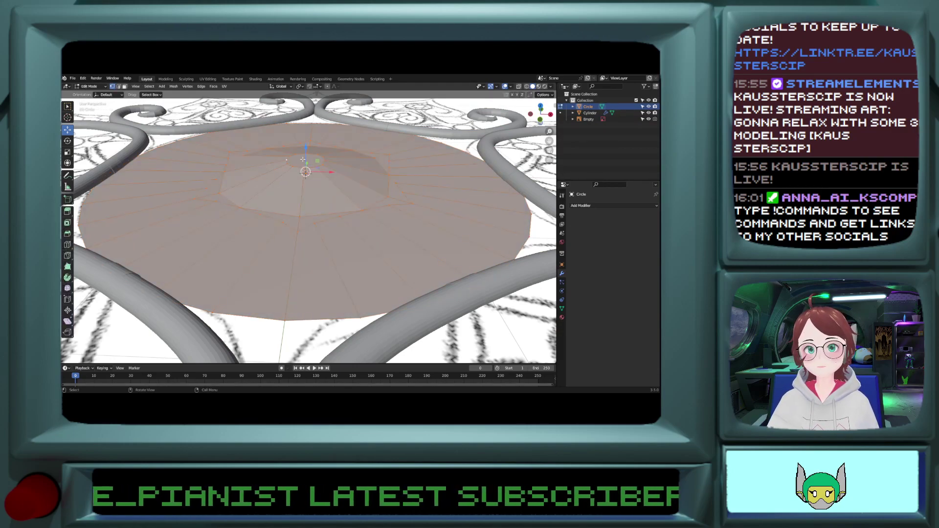
key(e)
click(300, 228)
mouse_move(300, 228)
middle_down()
mouse_move(298, 172)
mouse_move(294, 234)
middle_up()
Step: Undo the disc extrusion and the raising of the central face
key(ctrl+z)
key(ctrl+z)
key(ctrl+z)
key(ctrl+z)
key(ctrl+z)
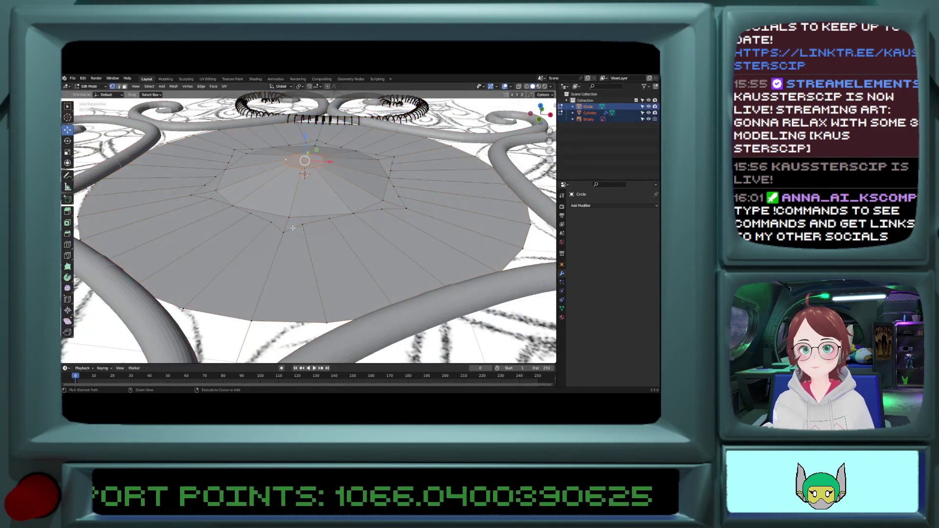
Step: Extrude the disc's whole mesh upward by about 0.23 m, leaving the ornamental frame out of the selection
key(Tab)
click(293, 217)
key(Tab)
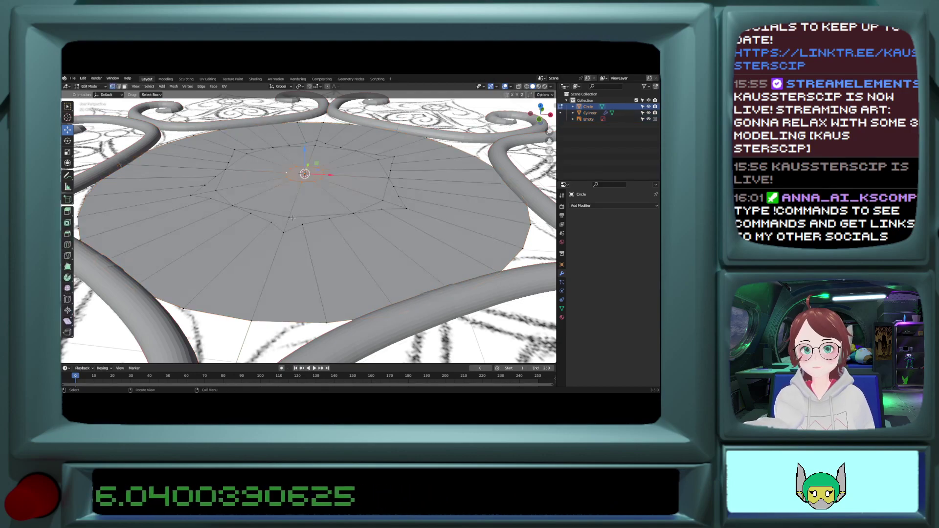
key(a)
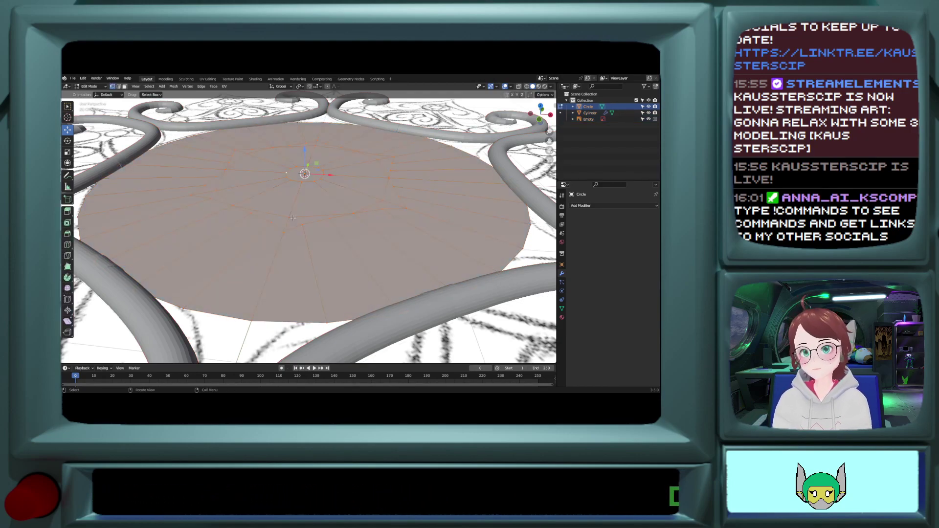
key(e)
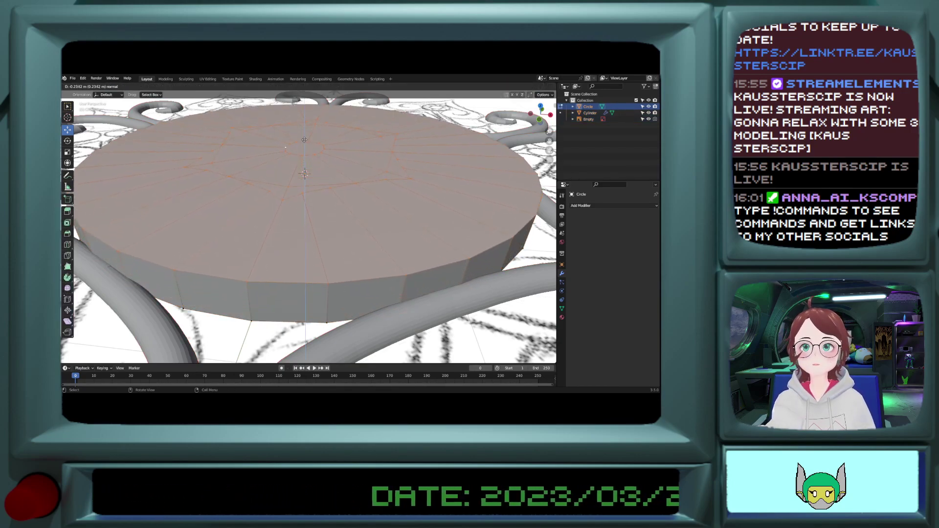
click(293, 217)
middle_drag(292, 218, 318, 153)
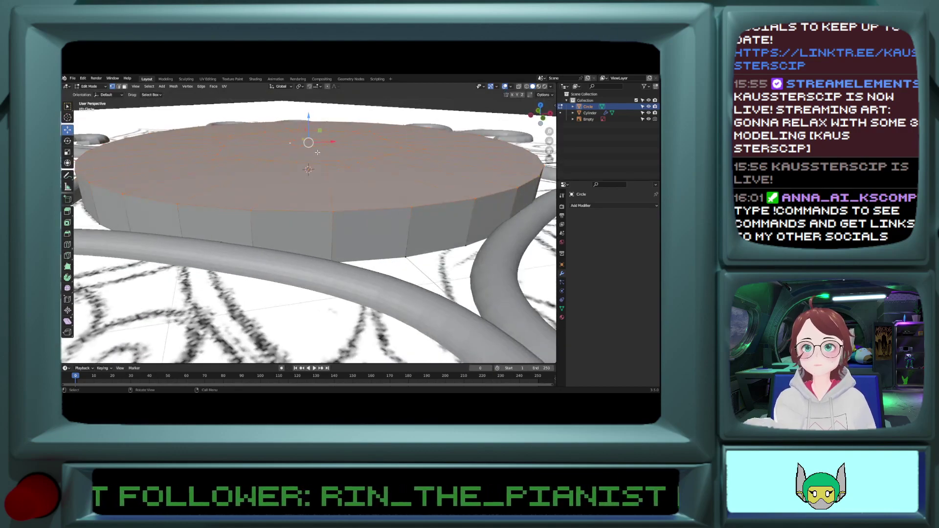
Step: Lower the entire disc mesh slightly along the Z axis and clear the selection
key(a)
middle_drag(308, 133, 308, 112)
drag(309, 129, 309, 135)
key(alt+a)
Step: Select the small central edge loop on the disc's upper surface and raise it along the Z axis
middle_drag(314, 120, 295, 152)
alt+click(291, 164)
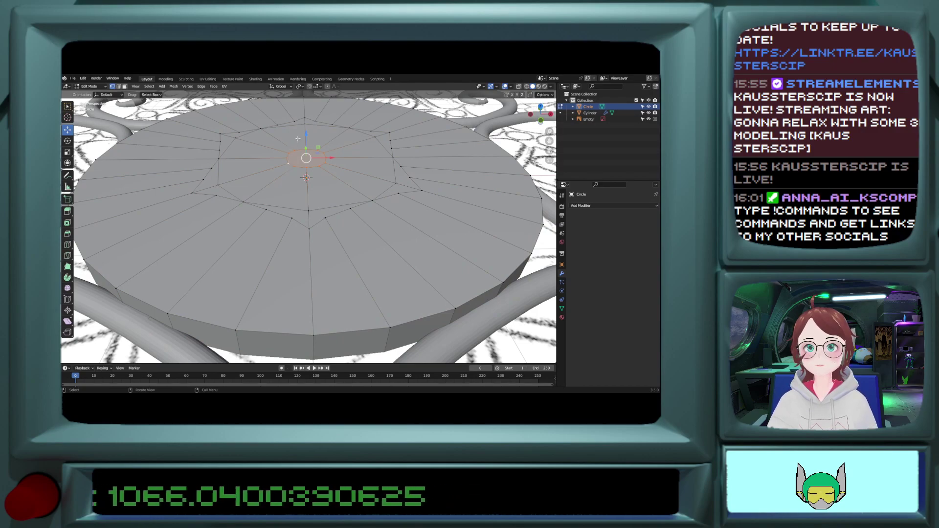
drag(306, 133, 304, 123)
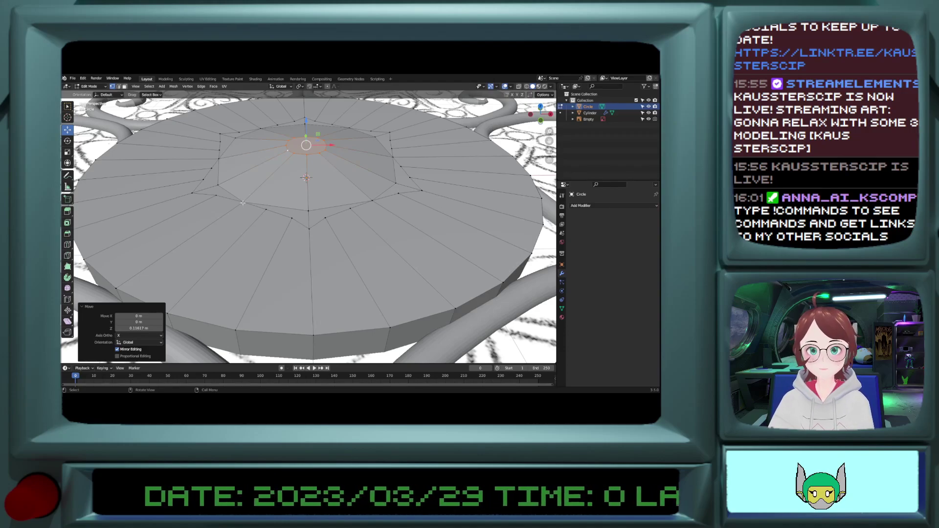
Step: Select the edge ring inside the star outline and raise it along the Z axis by about 0.09 m
alt+click(261, 204)
alt+shift+click(217, 179)
middle_drag(230, 145, 292, 122)
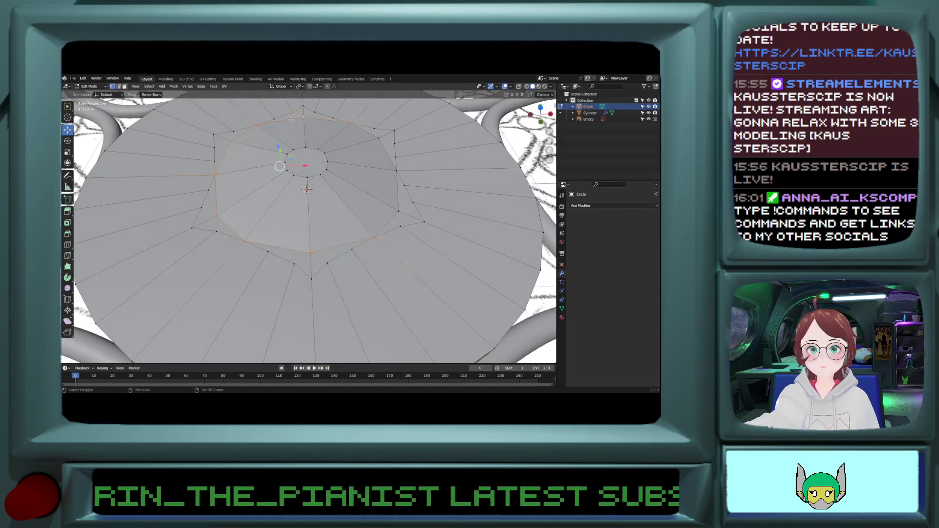
alt+shift+click(296, 113)
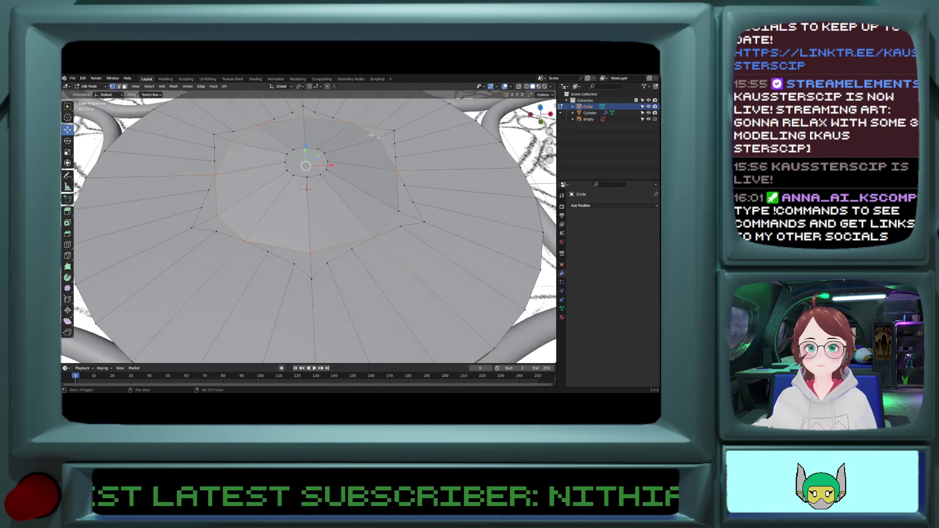
alt+shift+click(348, 123)
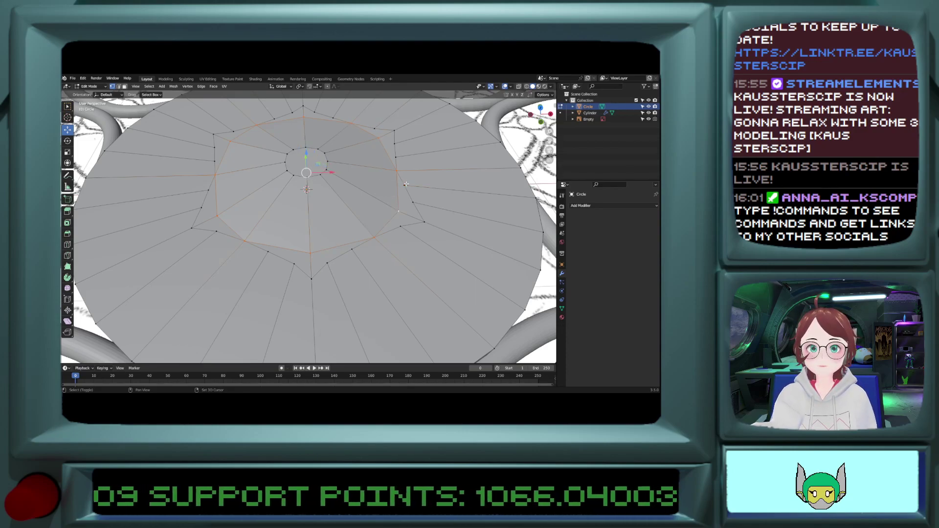
key(g)
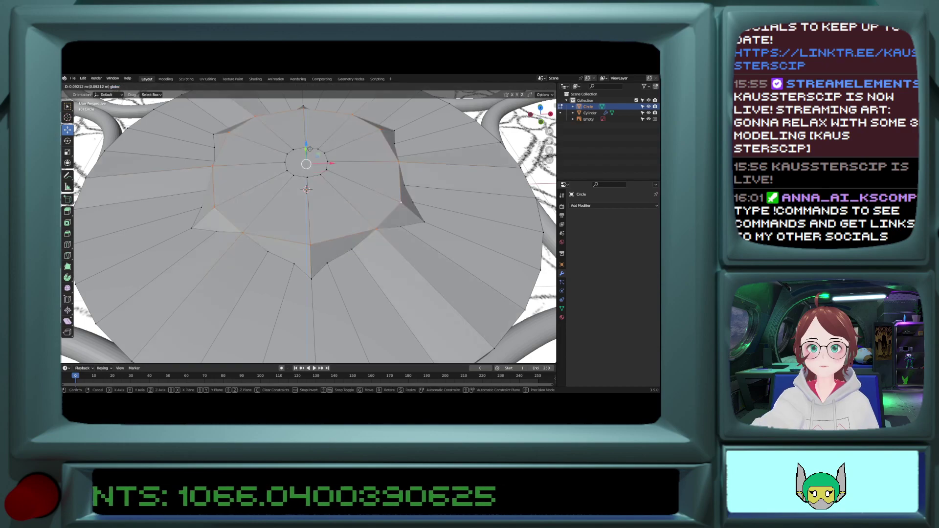
click(308, 148)
Step: Lower the small central edge loop along the Z axis to sink the middle below the surrounding ring
middle_drag(309, 148, 304, 126)
alt+click(292, 146)
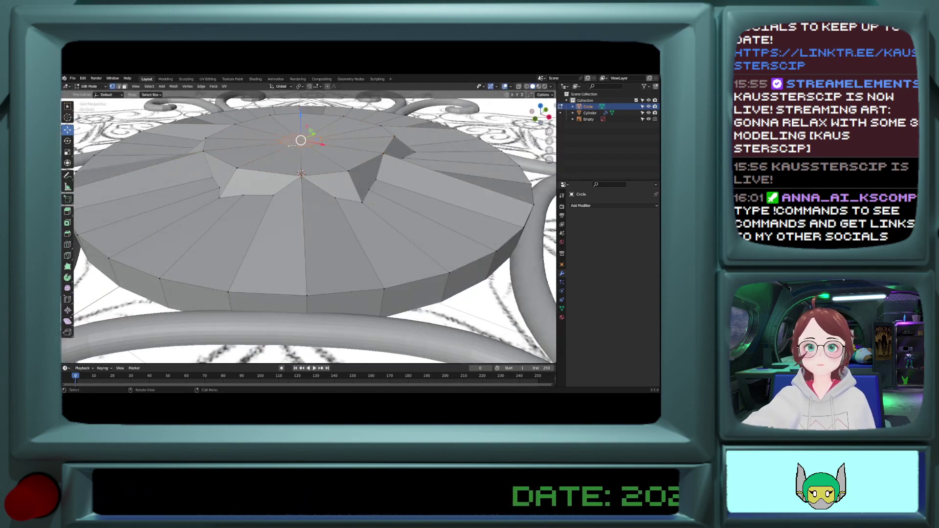
drag(300, 123, 301, 139)
middle_drag(301, 139, 239, 215)
scroll(291, 144, down, 6)
key(Tab)
scroll(239, 215, up, 3)
key(Tab)
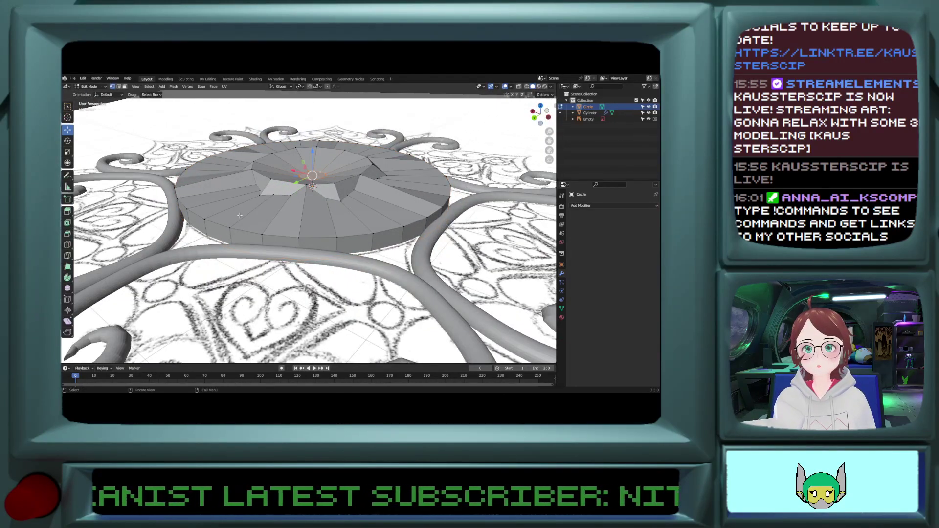
Step: Try lowering the disc's upper outer edge loop by about 0.07 m and bevelling it
key(a)
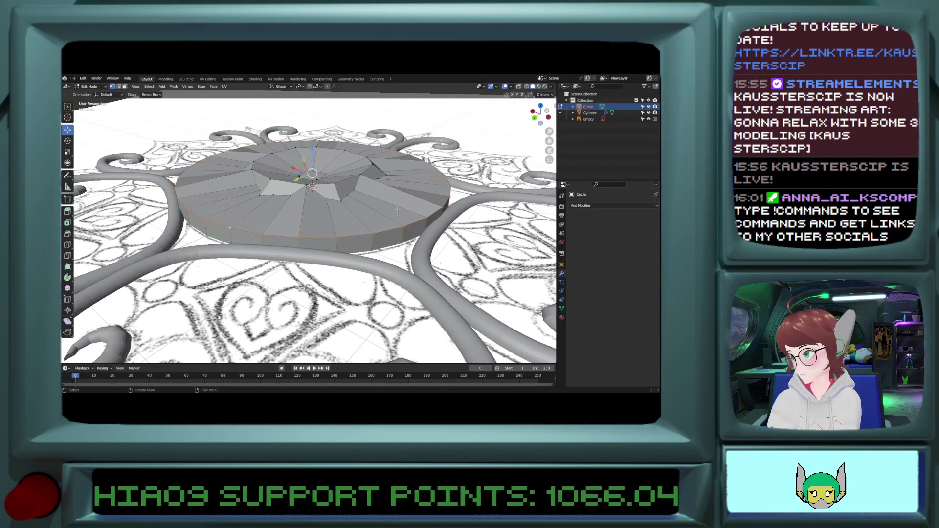
drag(313, 150, 312, 157)
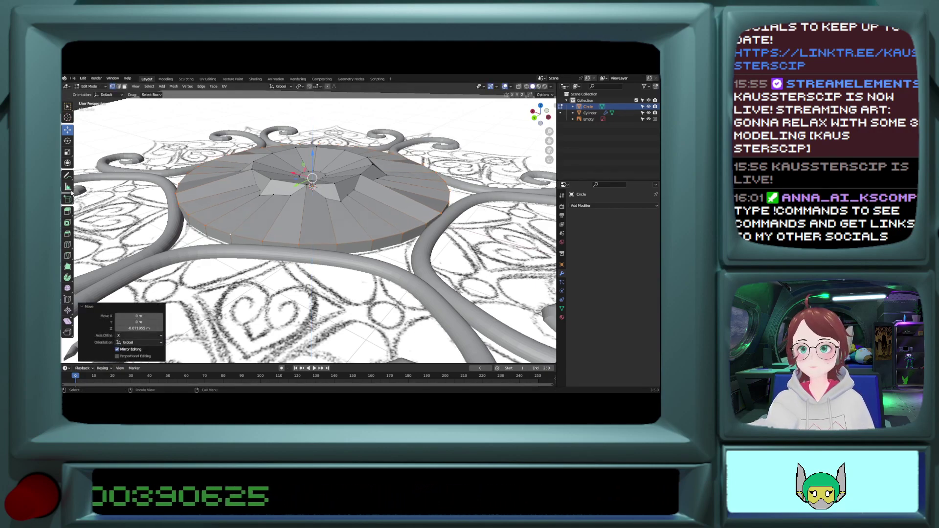
click(67, 234)
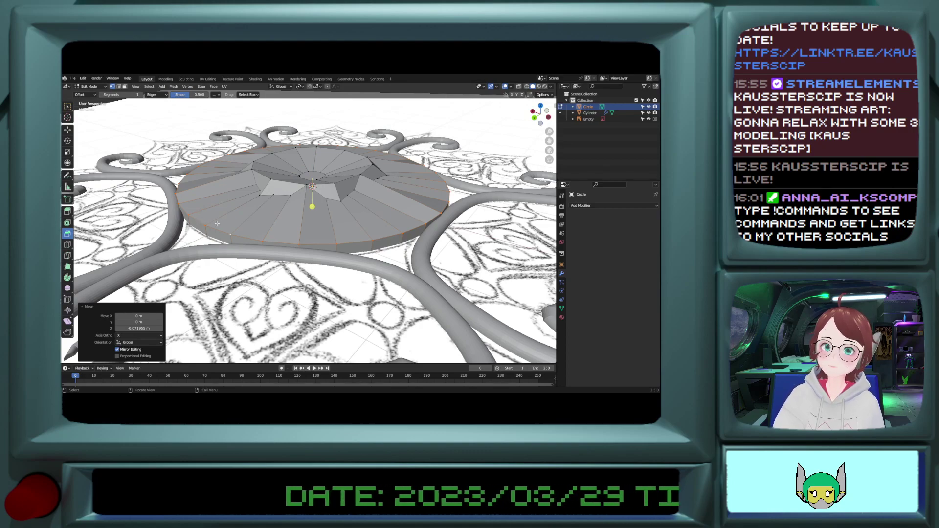
drag(314, 206, 311, 211)
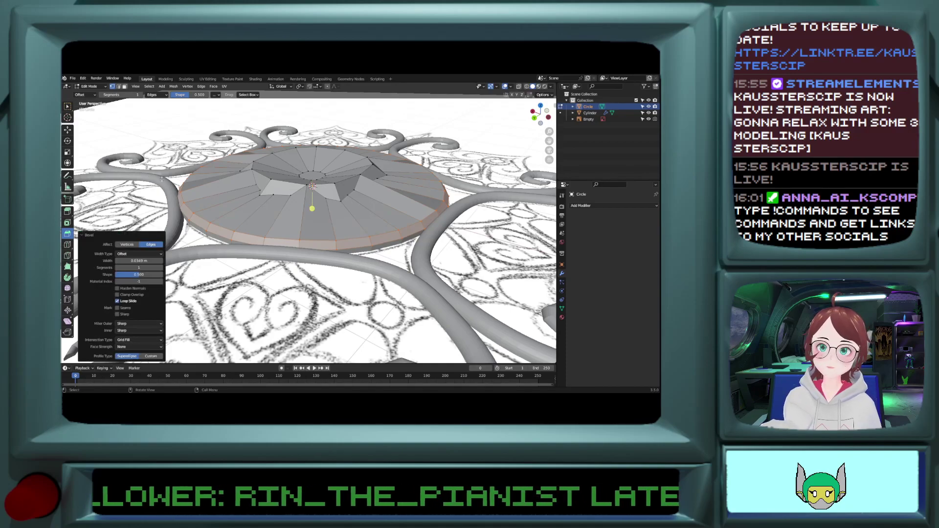
Step: Undo the bevel and the lowering of the disc's outer edge loop
key(ctrl+z)
key(ctrl+z)
key(ctrl+z)
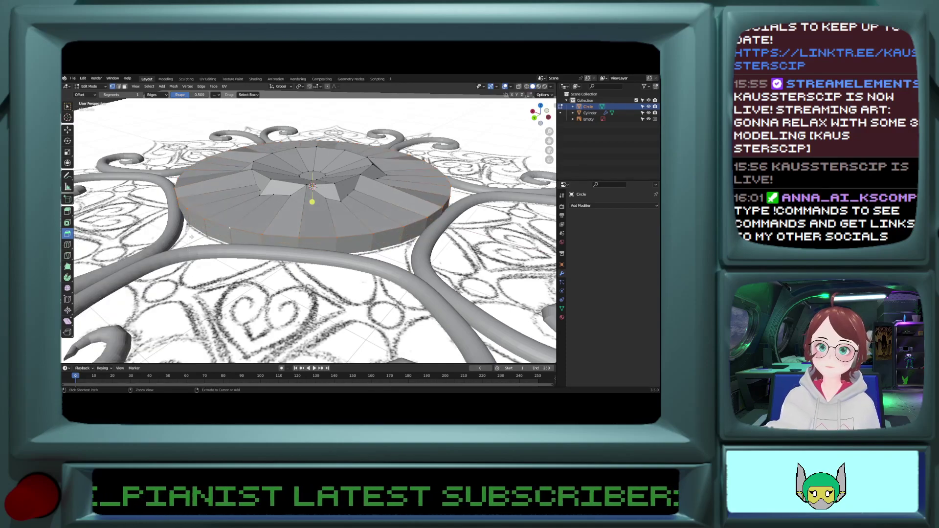
Step: Bevel the disc's upper outer edge loop with a narrow single-segment chamfer
key(ctrl+b)
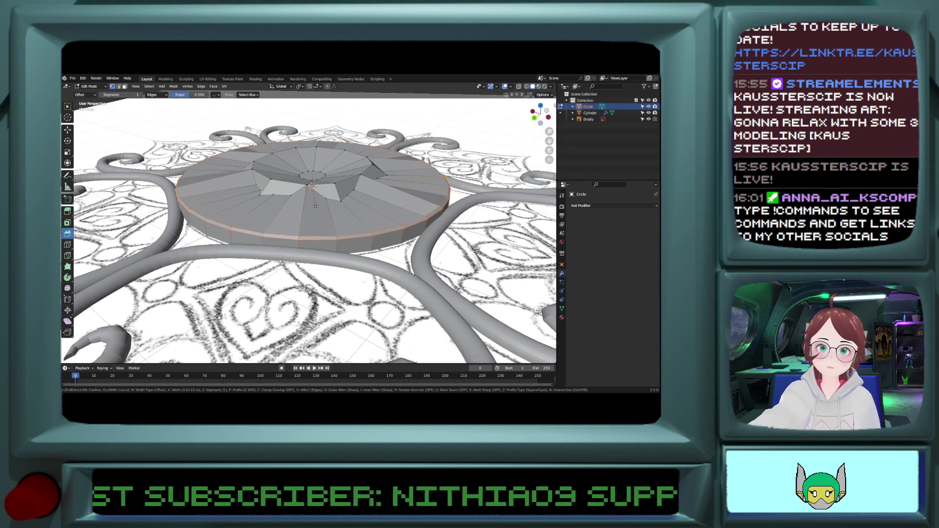
click(316, 207)
middle_drag(316, 206, 362, 197)
key(Tab)
mouse_move(266, 203)
middle_down()
mouse_move(288, 234)
mouse_move(274, 190)
mouse_move(245, 218)
mouse_move(279, 209)
middle_up()
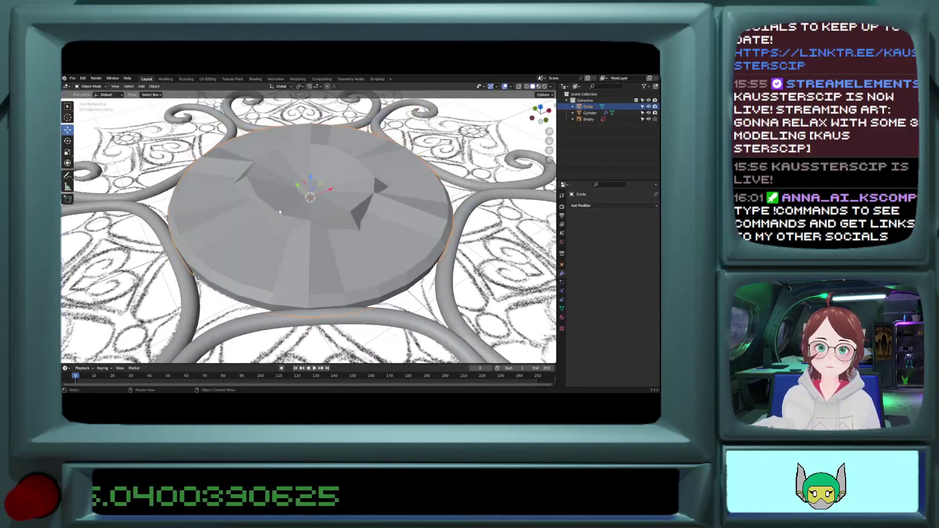
Step: Select all edges of the raised ring around the sunken centre and bevel them
key(Tab)
key(alt+a)
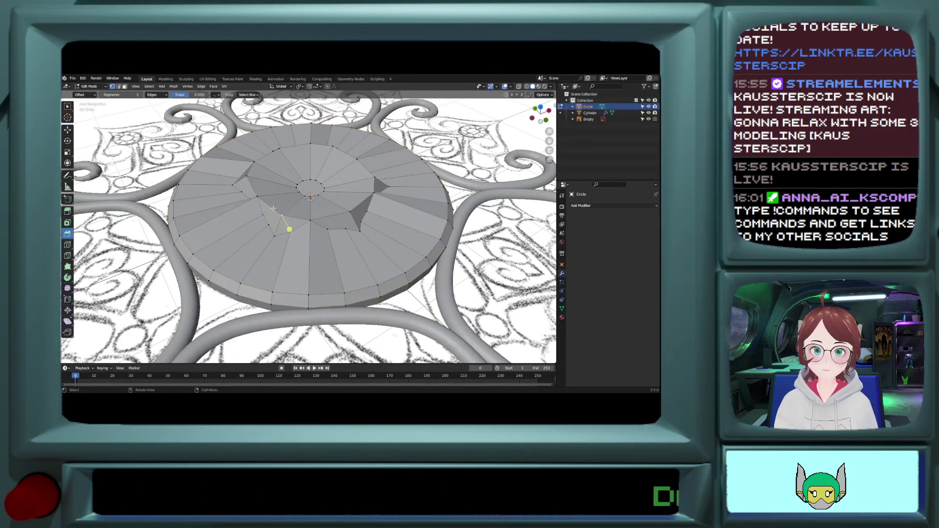
click(260, 198)
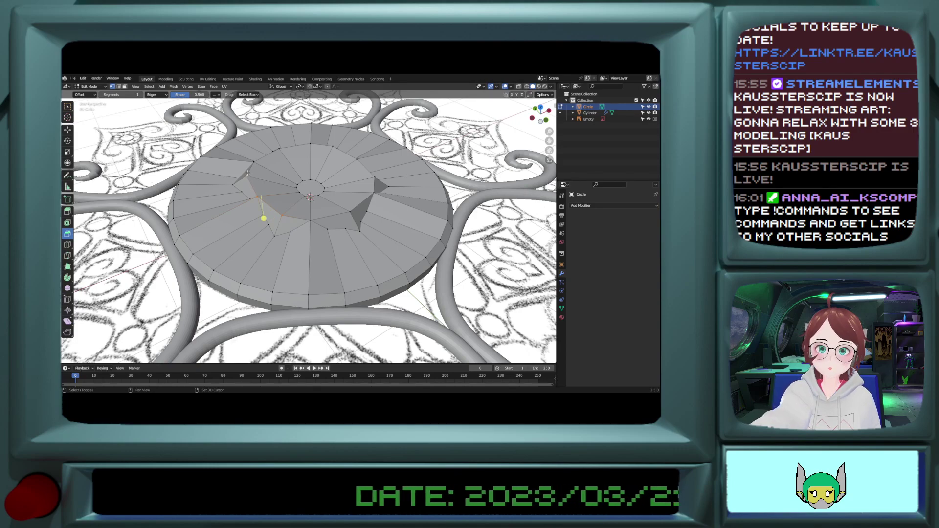
shift+click(253, 164)
shift+click(280, 149)
shift+click(311, 145)
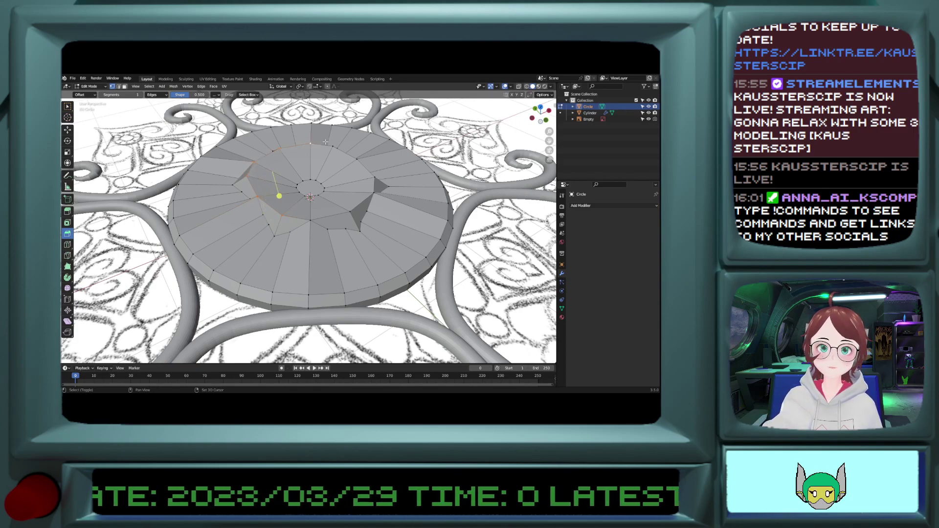
shift+click(334, 146)
shift+click(355, 158)
shift+click(373, 178)
shift+click(376, 193)
shift+click(350, 213)
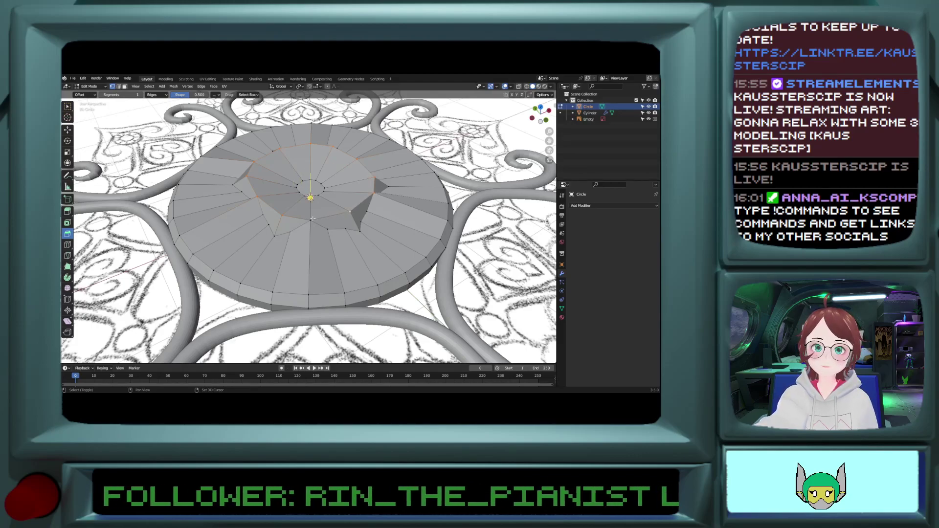
drag(310, 201, 307, 210)
mouse_move(306, 211)
middle_down()
mouse_move(309, 189)
mouse_move(302, 228)
mouse_move(298, 183)
mouse_move(300, 232)
mouse_move(292, 211)
mouse_move(306, 196)
middle_up()
Step: Undo and restore the raised ring's bevel to compare the disc's shape
key(Tab)
key(ctrl+z)
key(ctrl+z)
key(ctrl+shift+z)
key(Tab)
key(Tab)
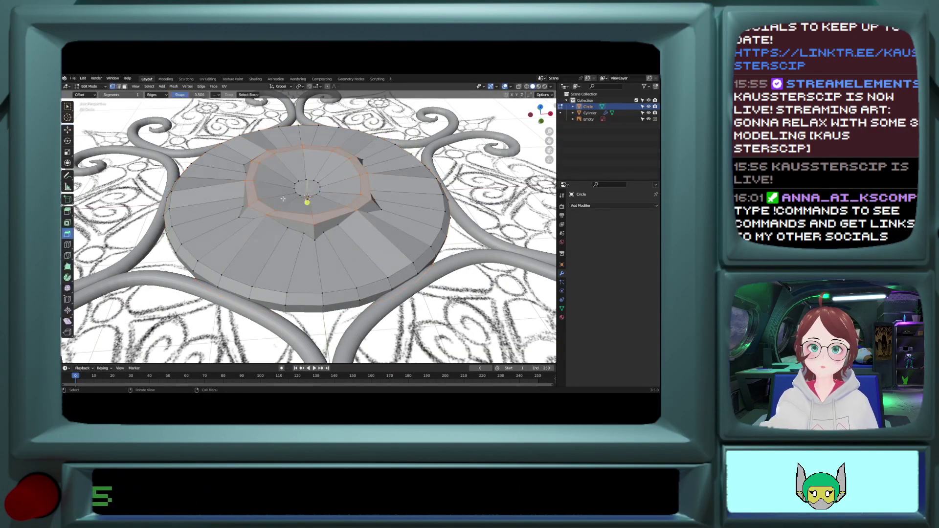
Step: Select the small face at the disc's centre and bevel its edges
scroll(293, 188, up, 4)
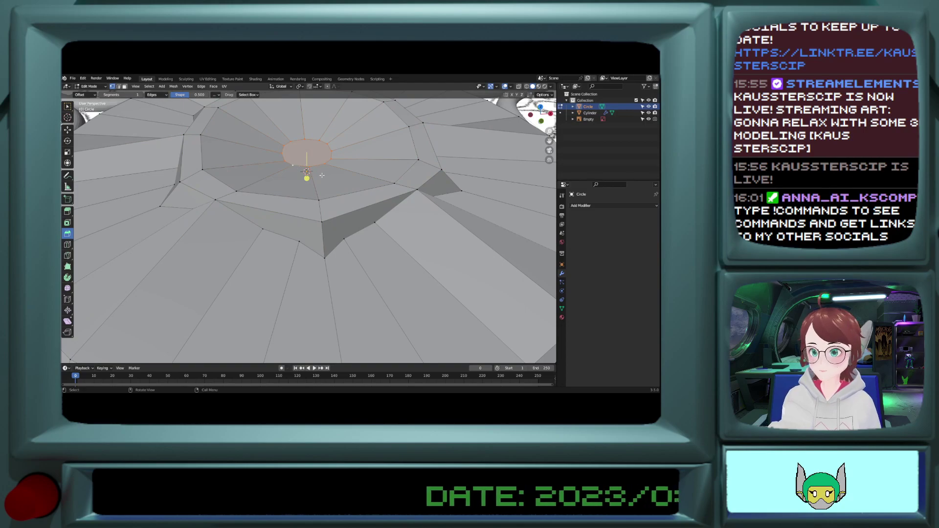
drag(307, 178, 305, 191)
key(Tab)
mouse_move(305, 191)
middle_down()
mouse_move(303, 172)
mouse_move(280, 215)
mouse_move(290, 94)
mouse_move(278, 147)
mouse_move(280, 125)
mouse_move(284, 181)
mouse_move(281, 147)
mouse_move(178, 182)
mouse_move(181, 137)
mouse_move(304, 175)
middle_up()
scroll(294, 150, down, 5)
key(Tab)
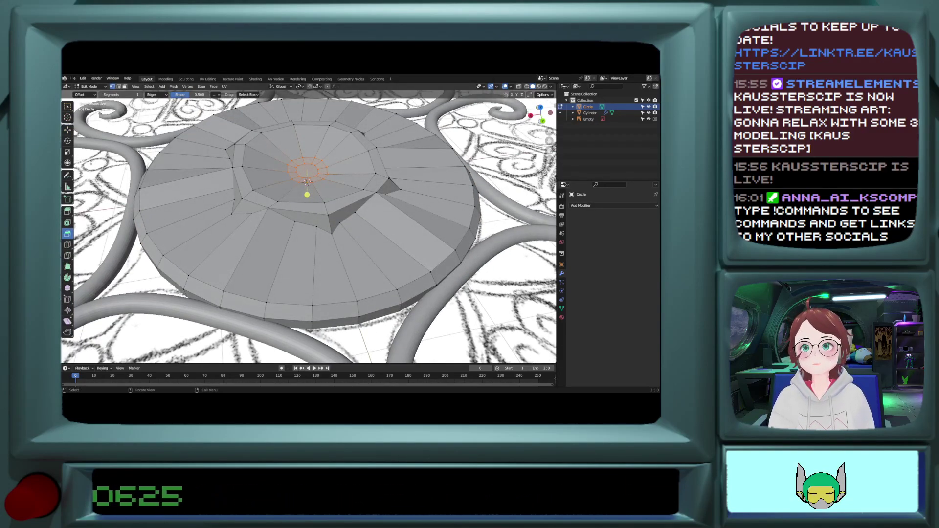
Step: Raise the bevelled central face along the Z axis by about 0.27 m, working from the front view
click(68, 131)
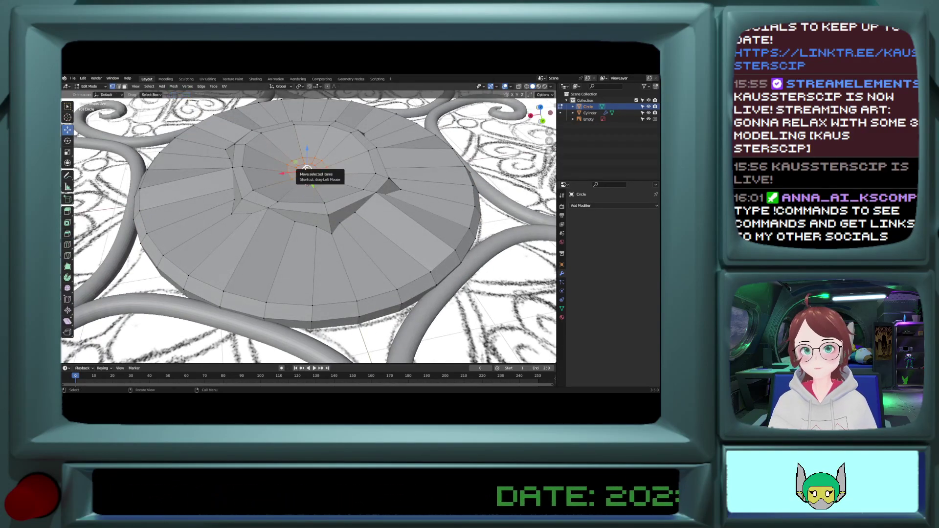
key(KP_1)
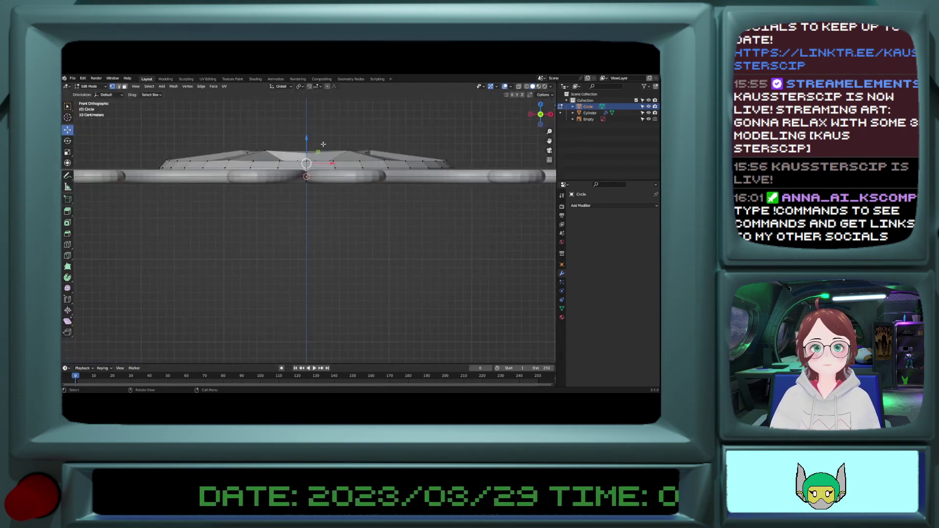
drag(306, 146, 312, 123)
middle_drag(312, 123, 270, 161)
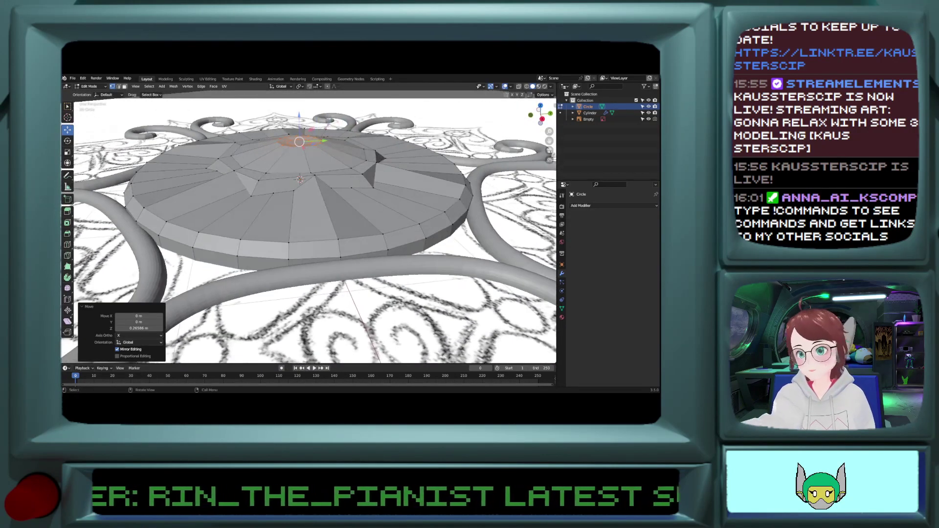
Step: Scale the raised central section along the global Z axis and return to Object Mode
key(s)
key(z)
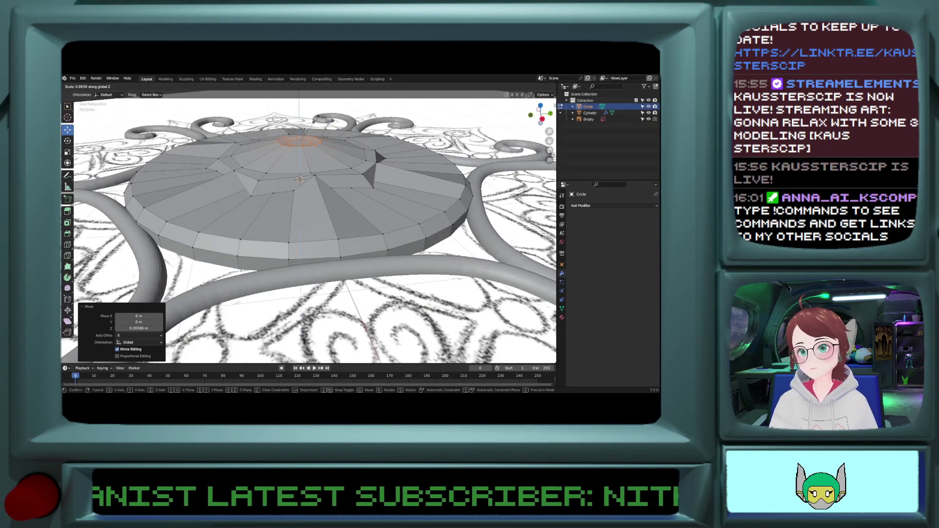
click(254, 161)
middle_drag(254, 162, 63, 177)
key(Tab)
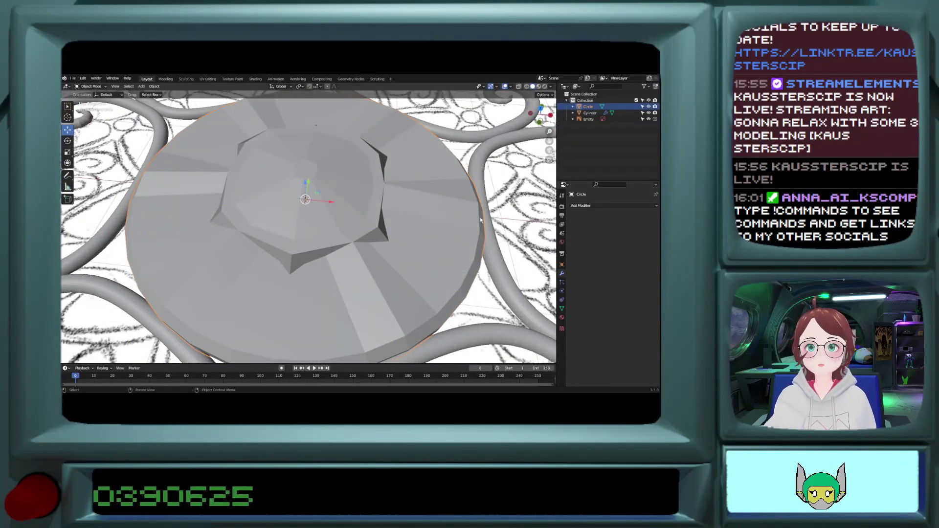
Step: Examine the finished disc from above against the ornamental frame and the surrounding sketched reference
scroll(309, 226, down, 7)
middle_drag(313, 230, 281, 218)
key(KP_7)
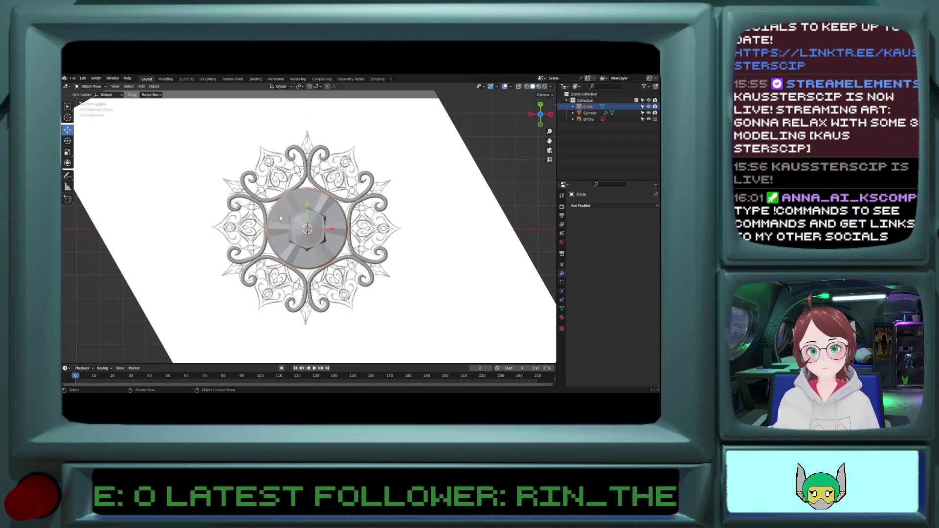
scroll(280, 218, up, 9)
scroll(279, 218, down, 6)
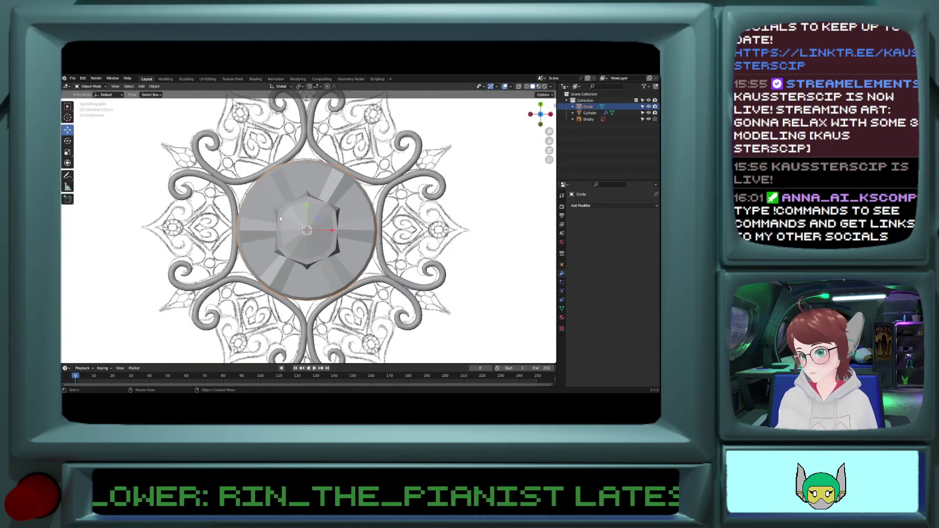
shift+middle_drag(280, 217, 281, 303)
scroll(286, 211, up, 3)
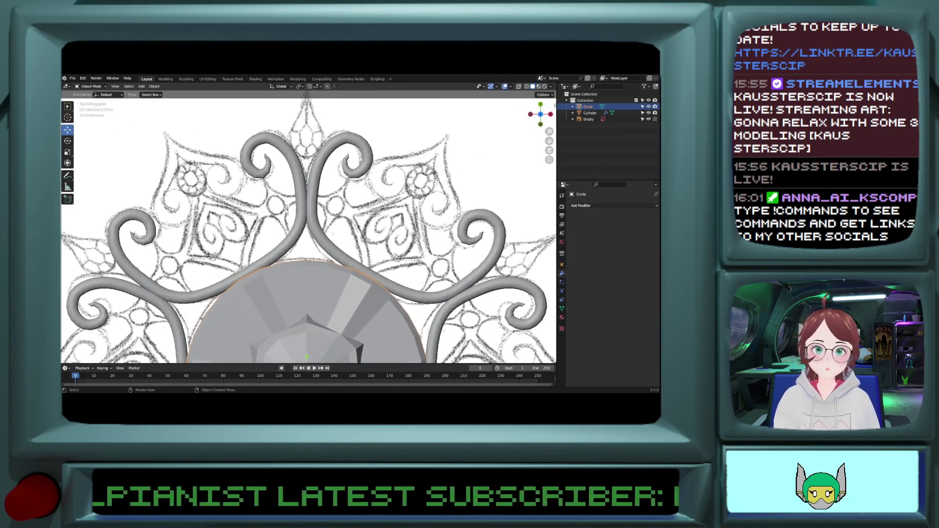
scroll(286, 212, down, 2)
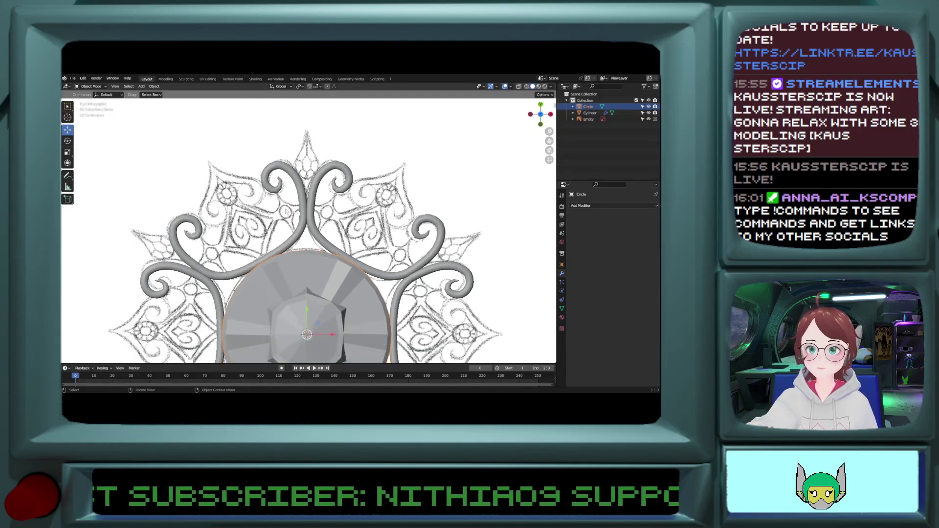
shift+scroll(286, 210, down, 5)
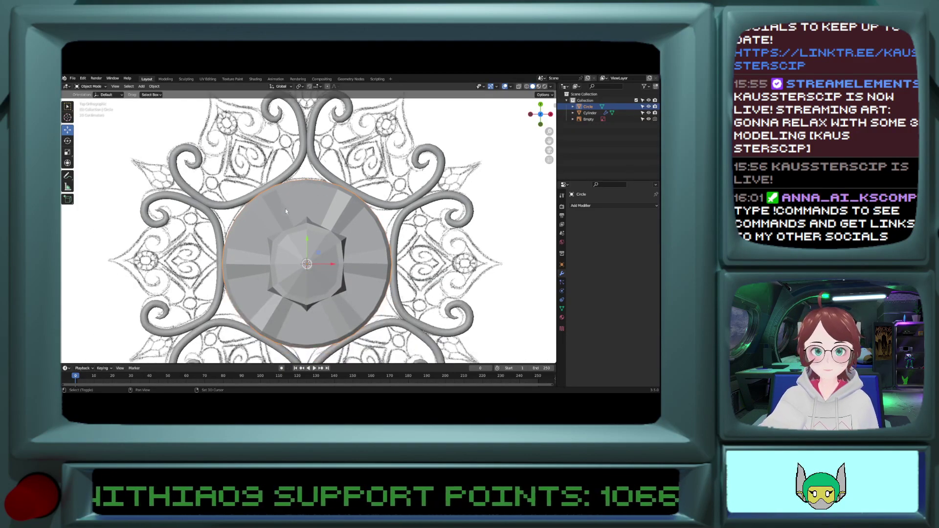
shift+scroll(286, 210, up, 3)
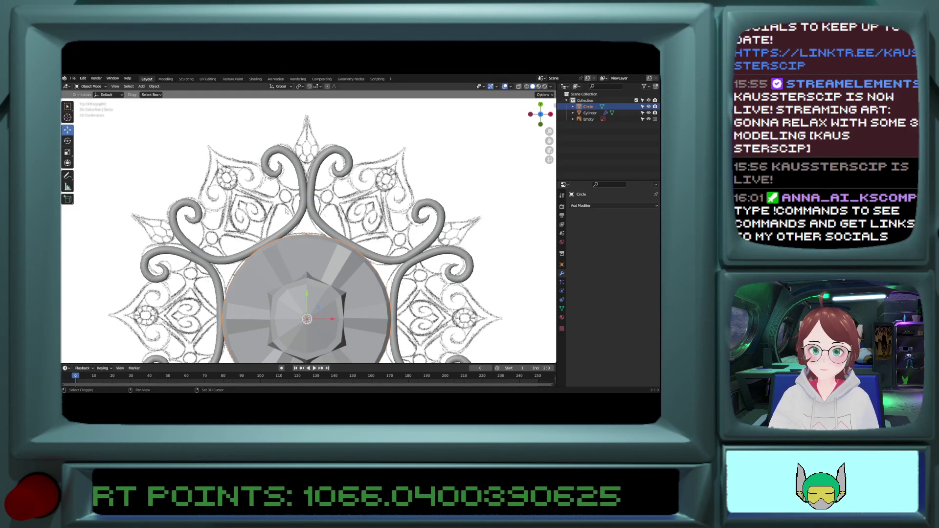
shift+scroll(286, 211, down, 2)
shift+scroll(286, 210, down, 15)
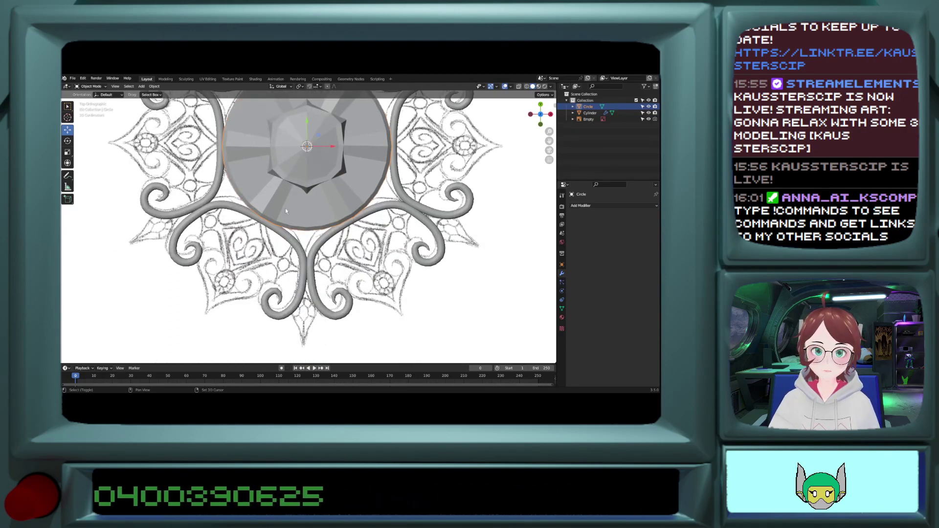
shift+scroll(286, 210, up, 15)
shift+scroll(286, 209, up, 4)
click(286, 210)
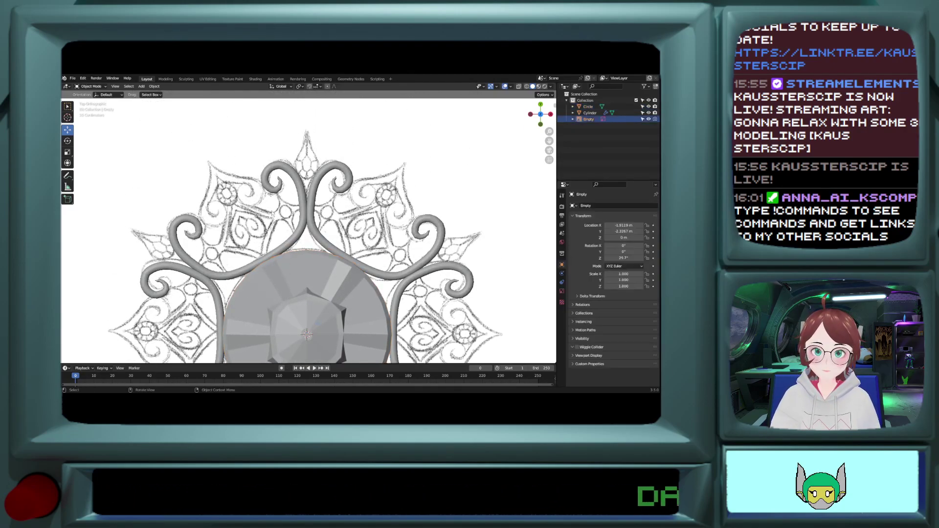
Step: Add a UV sphere at the disc's centre with 8 segments and 8 rings
click(141, 86)
mouse_move(154, 86)
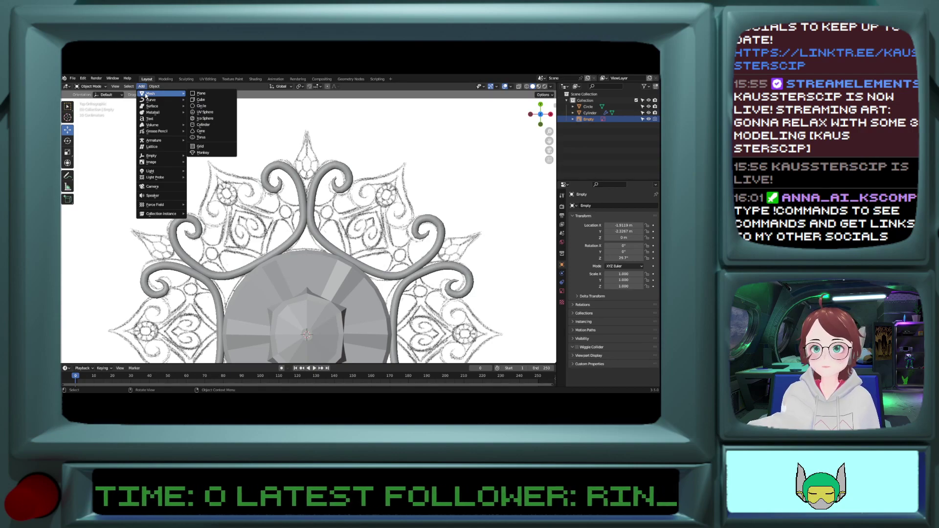
click(195, 115)
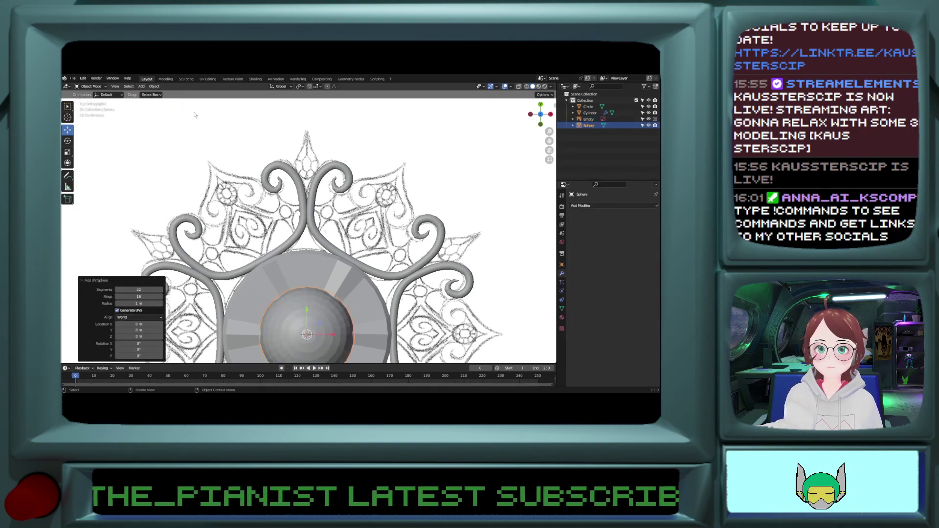
middle_drag(348, 306, 338, 263)
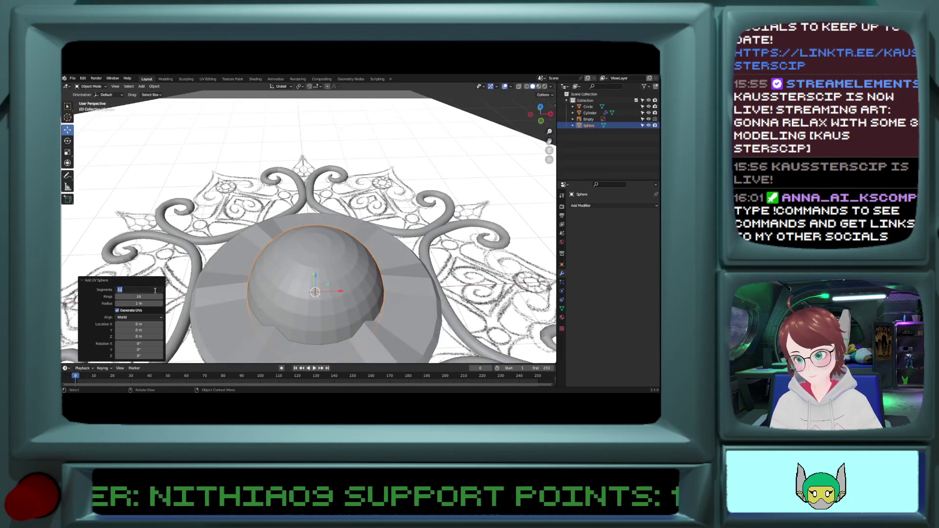
click(155, 291)
text(8)
key(Return)
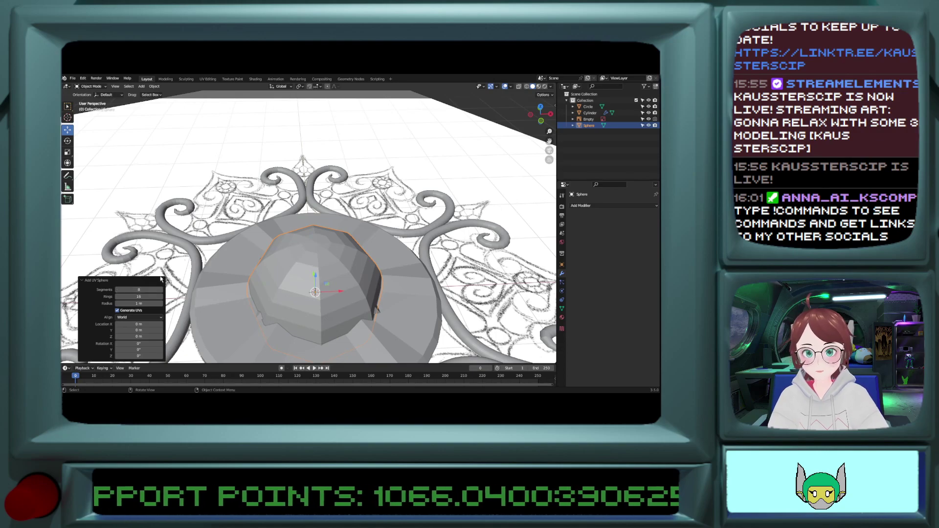
click(148, 297)
text(8)
key(Return)
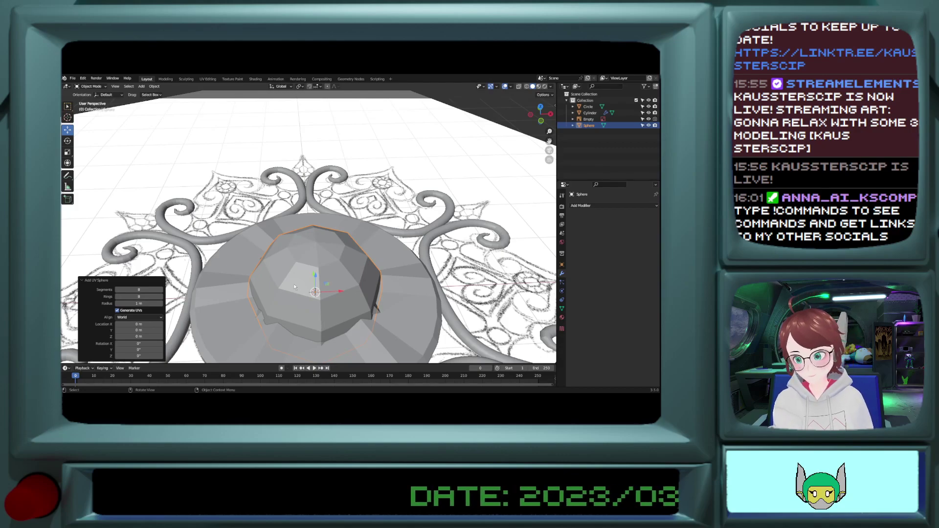
Step: Move the sphere onto the small sketched circle beside the uppermost scroll and scale it down to fit, working from the top view
key(KP_7)
drag(299, 329, 271, 219)
key(s)
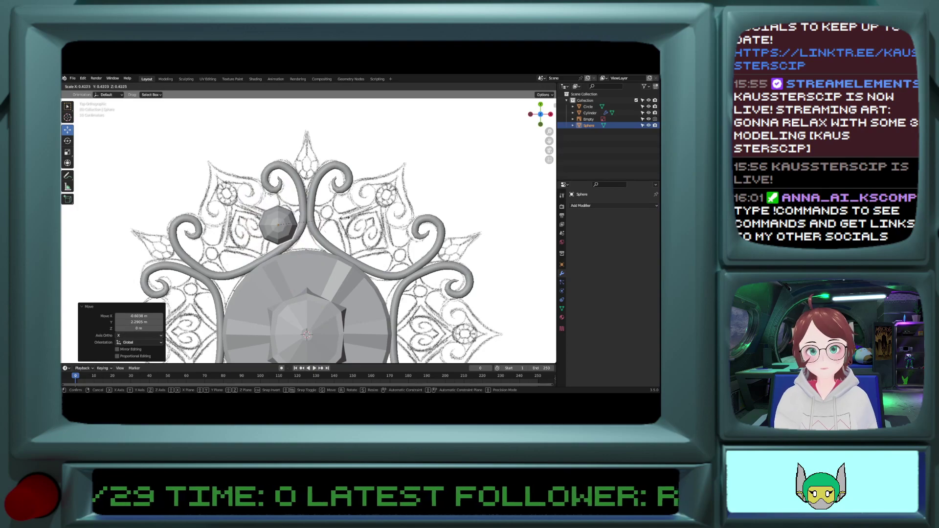
click(311, 220)
drag(281, 228, 290, 214)
scroll(286, 214, up, 3)
key(s)
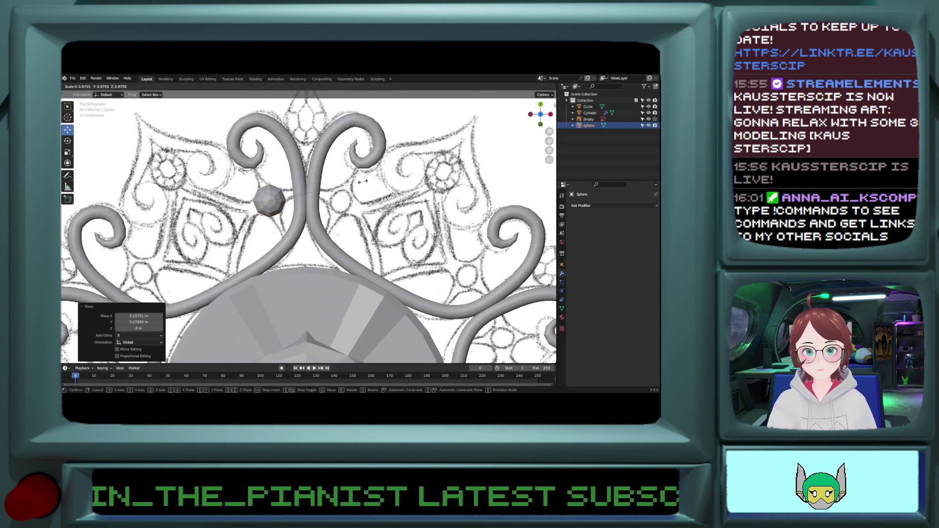
click(341, 185)
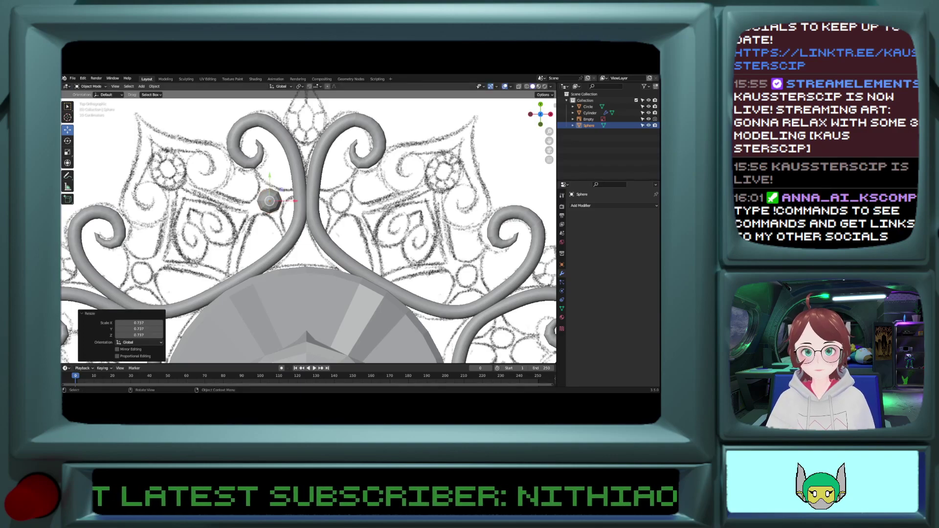
scroll(308, 230, down, 4)
click(583, 206)
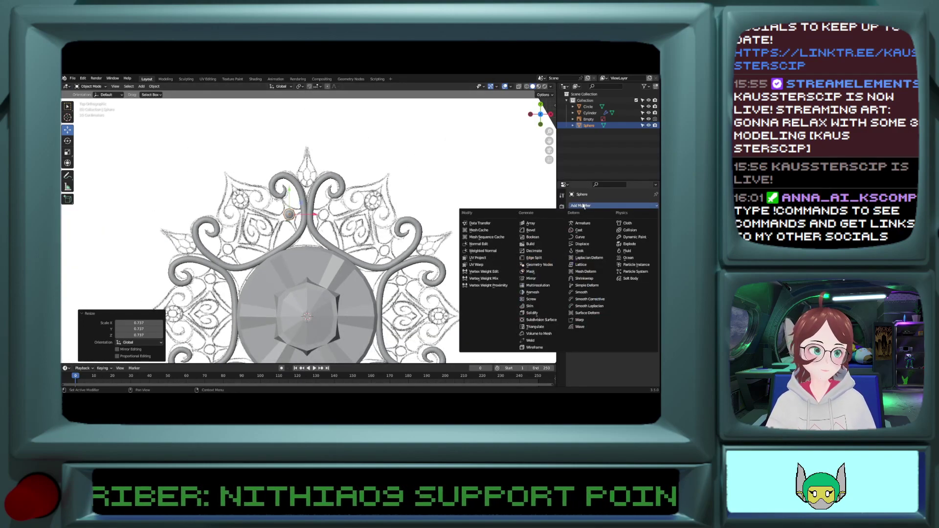
click(586, 205)
click(585, 207)
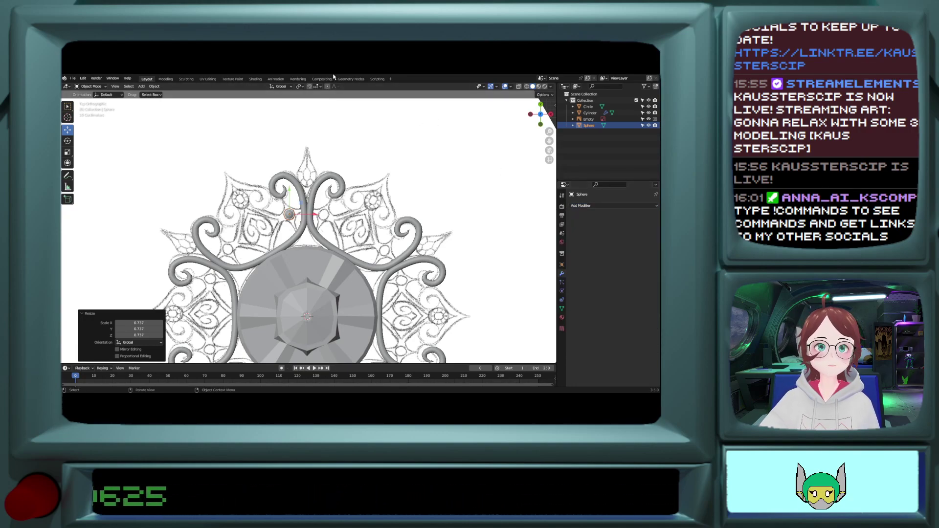
click(351, 79)
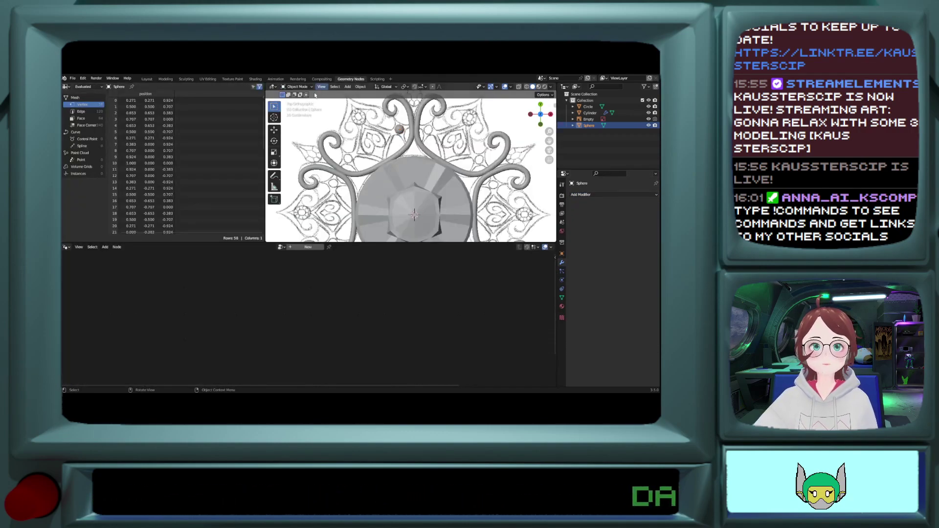
click(281, 246)
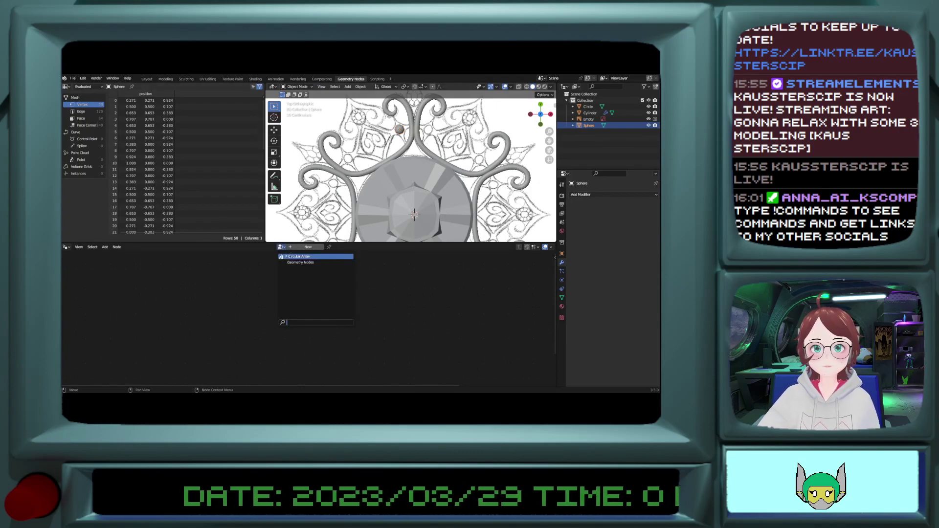
click(289, 256)
click(281, 247)
click(284, 256)
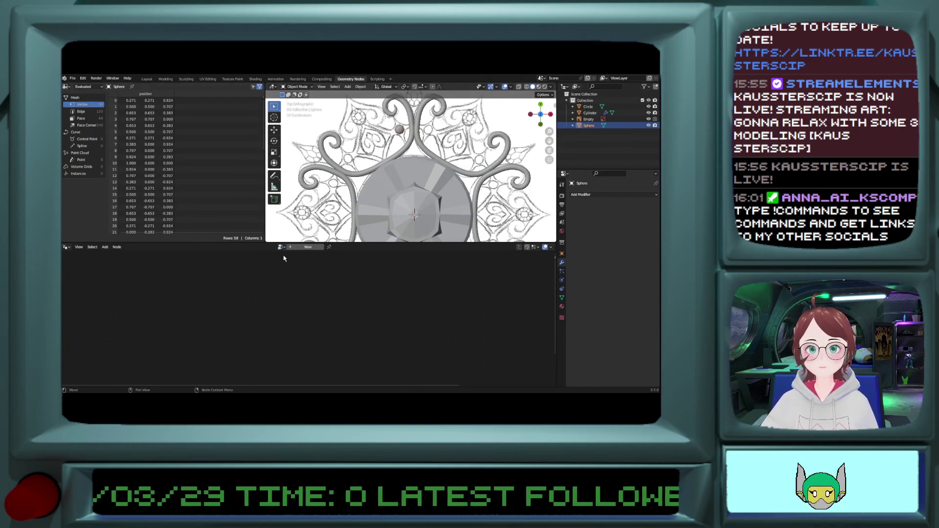
click(281, 247)
click(282, 247)
click(281, 247)
click(284, 256)
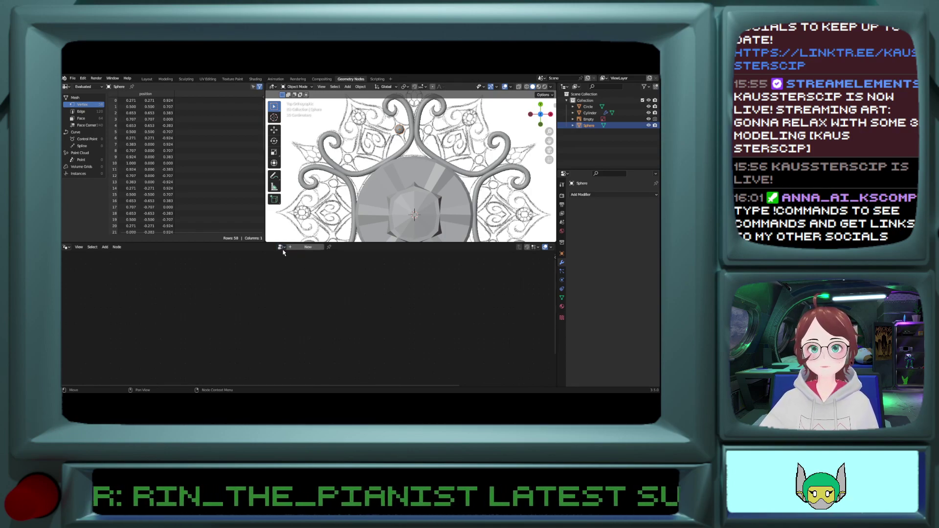
Step: Create a geometry nodes setup on the sphere, assign the Circular Array node group and try a radius of about 4.82 m
click(308, 246)
click(271, 246)
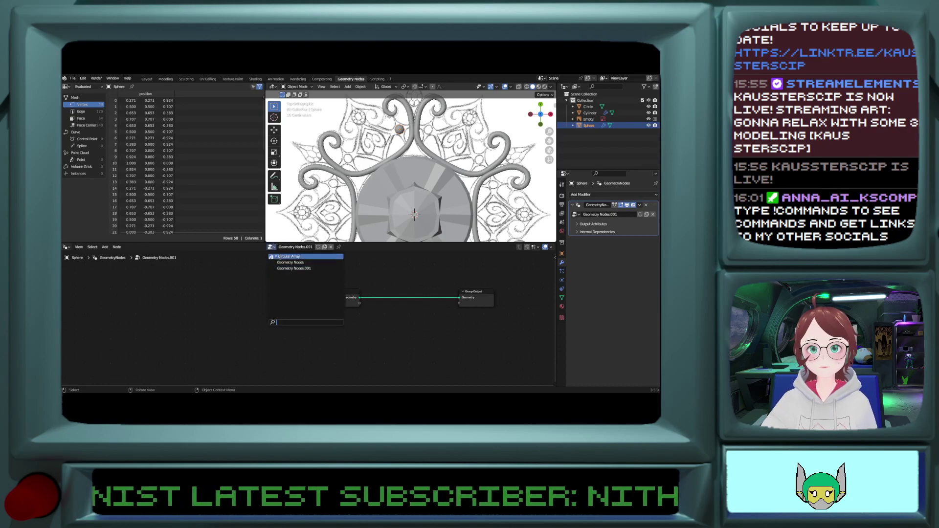
click(287, 256)
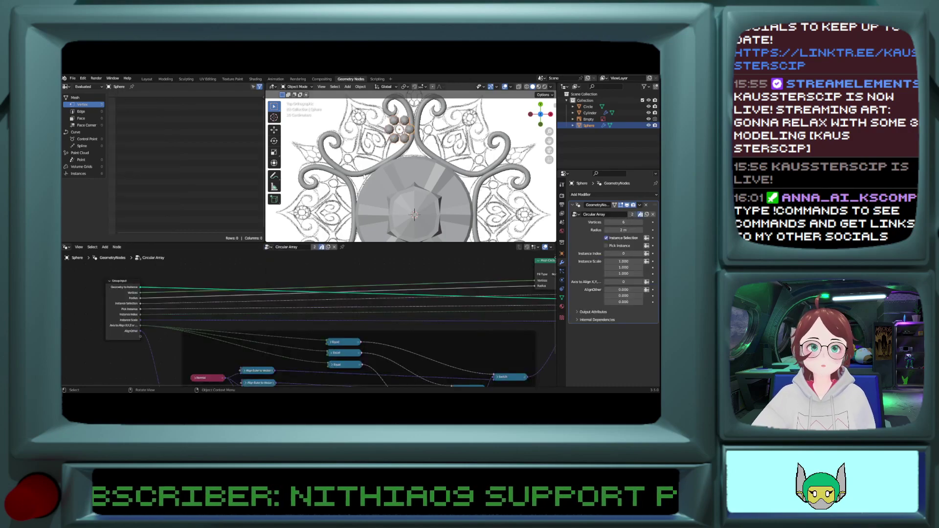
key(Home)
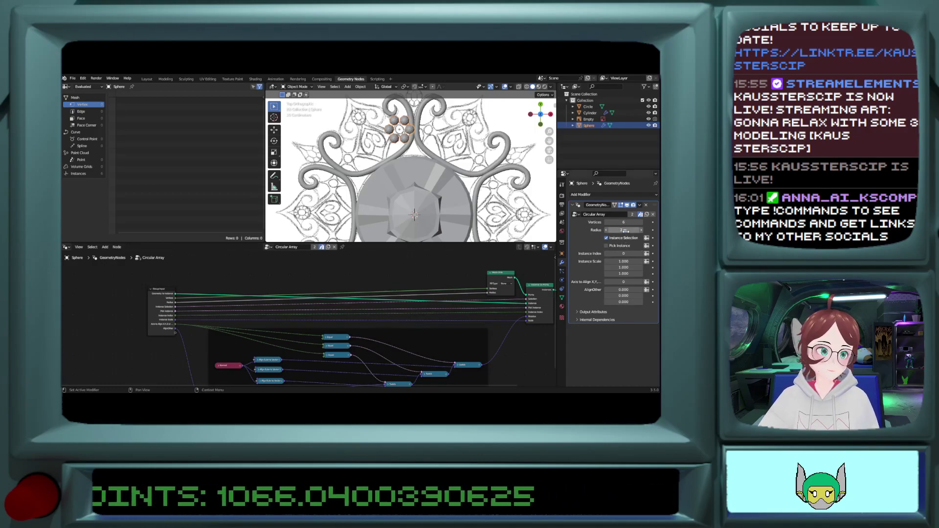
drag(624, 230, 652, 230)
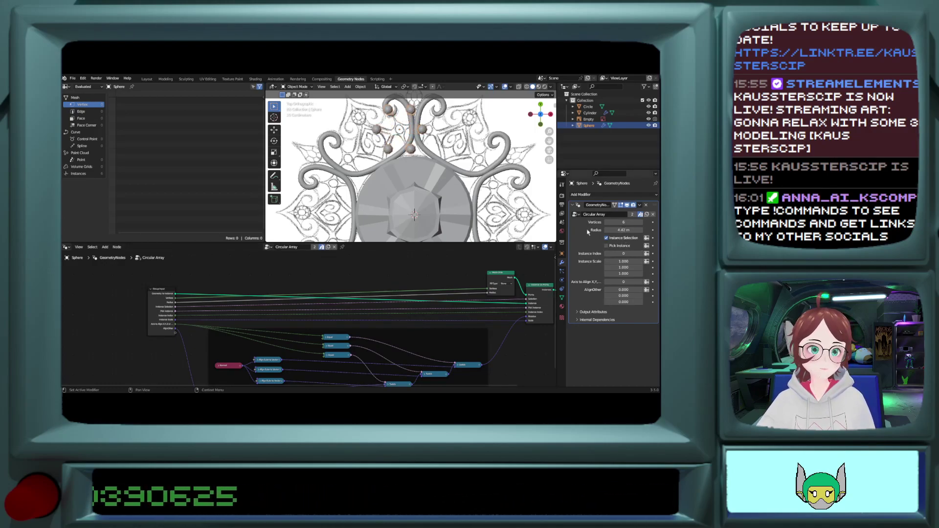
Step: Undo the sphere's array radius, circular array, scaling and move, back to the full-size sphere at the disc's centre
key(ctrl+z)
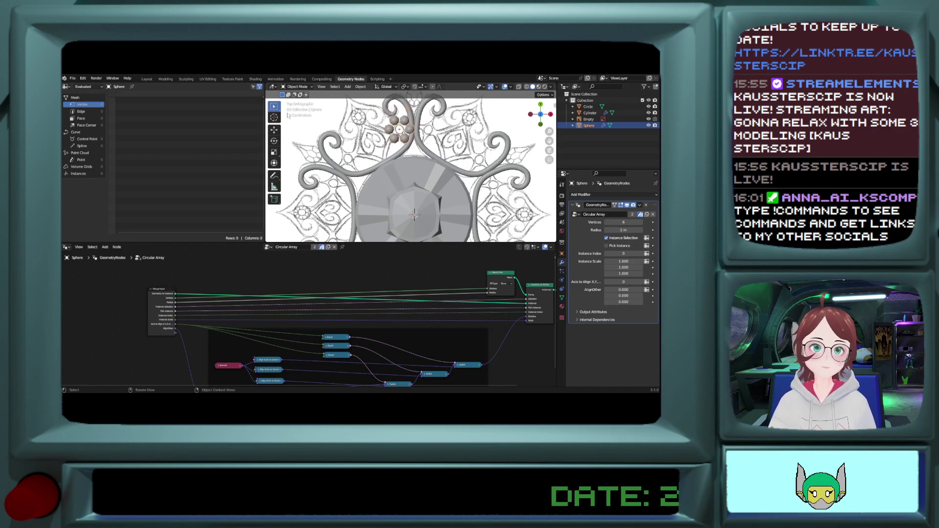
click(146, 79)
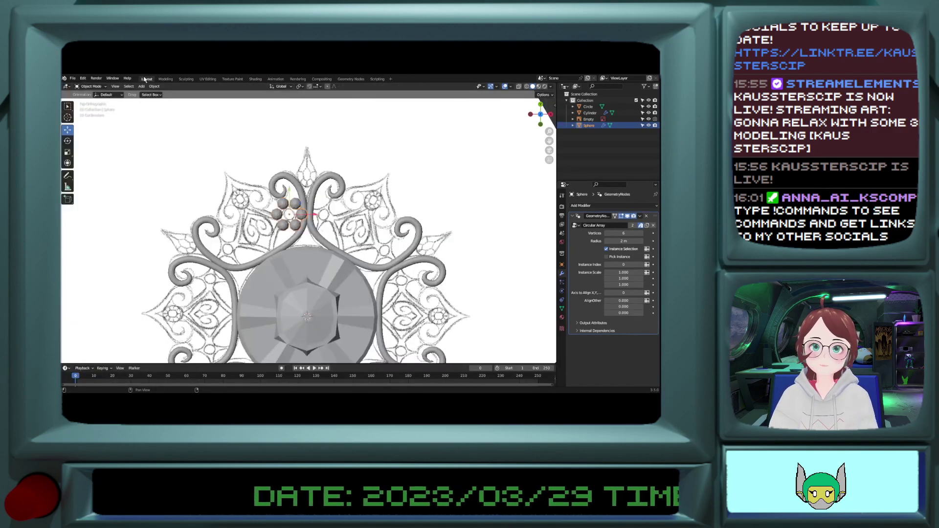
key(ctrl+z)
key(ctrl+z)
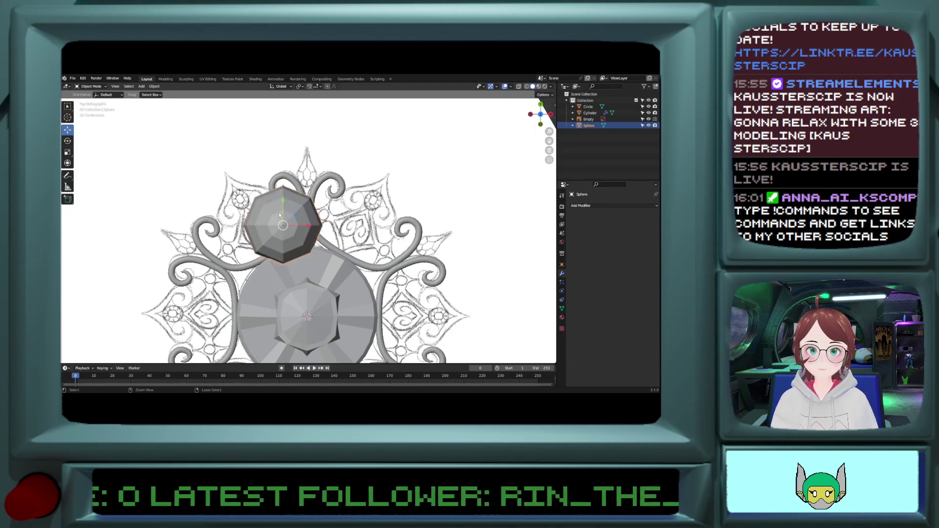
key(ctrl+z)
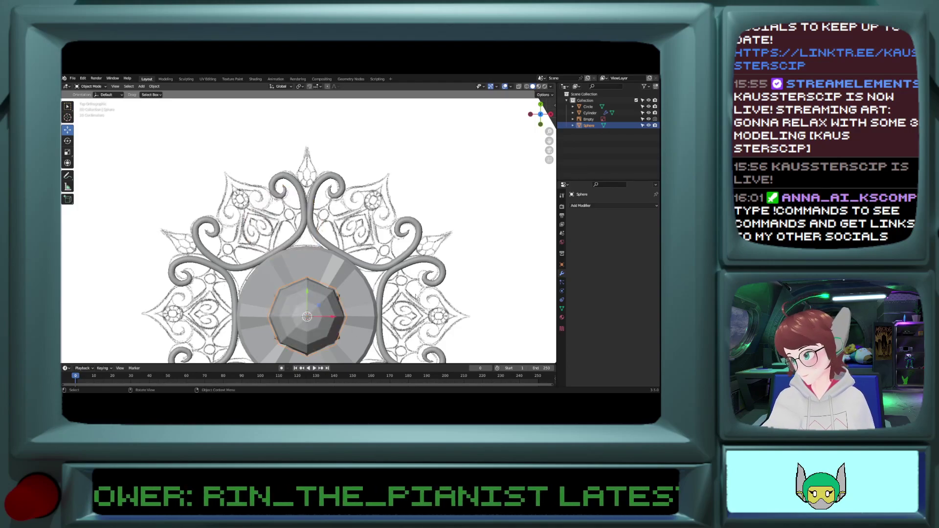
Step: Scale the centred sphere down to about 0.22 and assign it the Circular Array geometry node group
key(s)
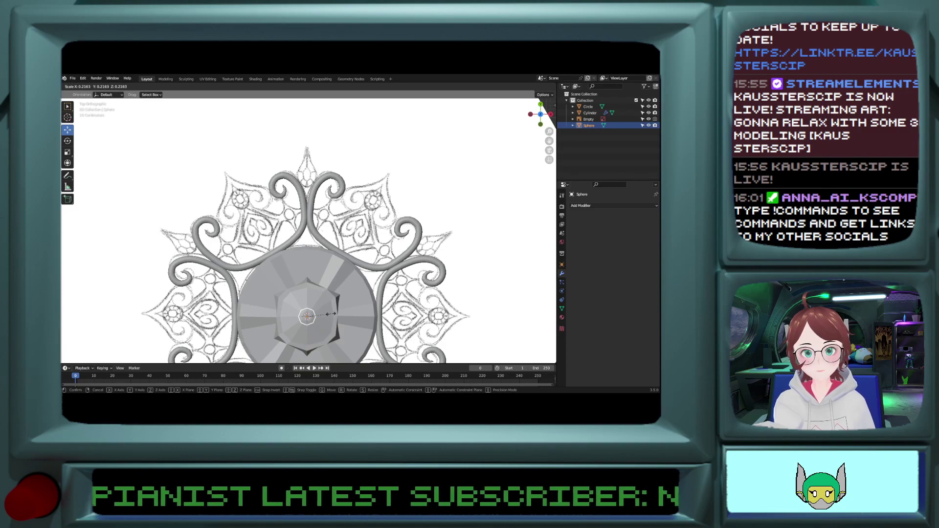
click(331, 315)
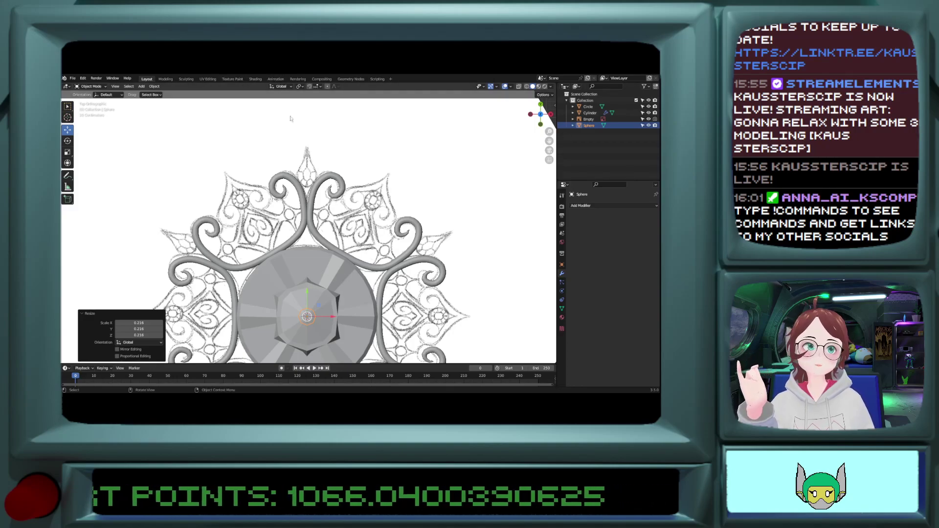
click(350, 79)
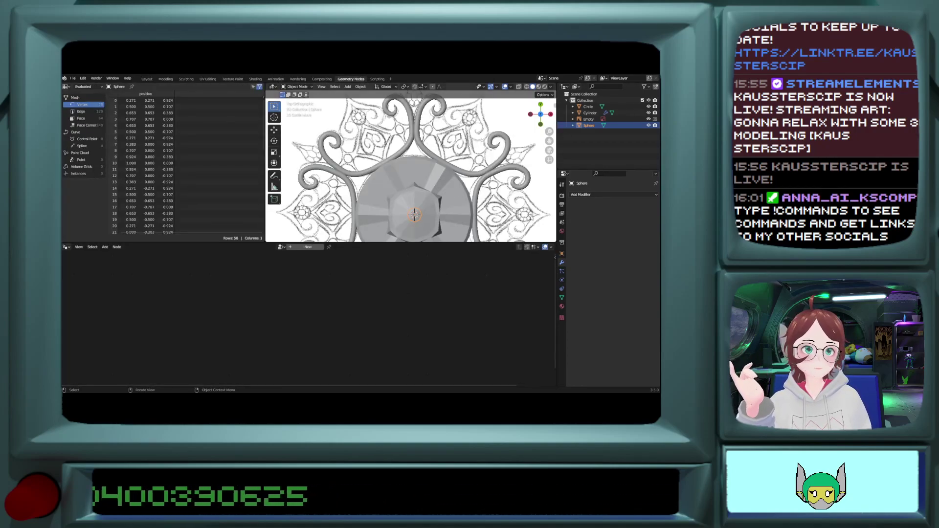
click(580, 194)
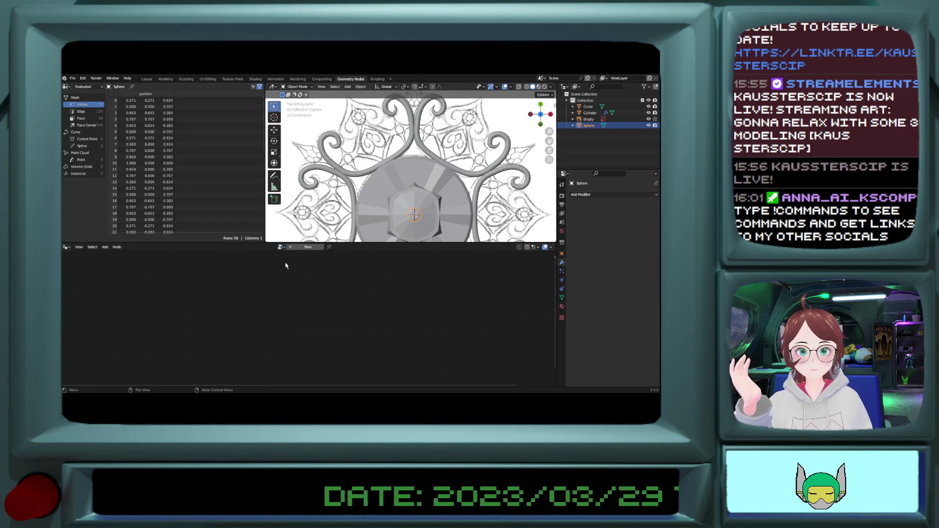
click(306, 246)
click(272, 248)
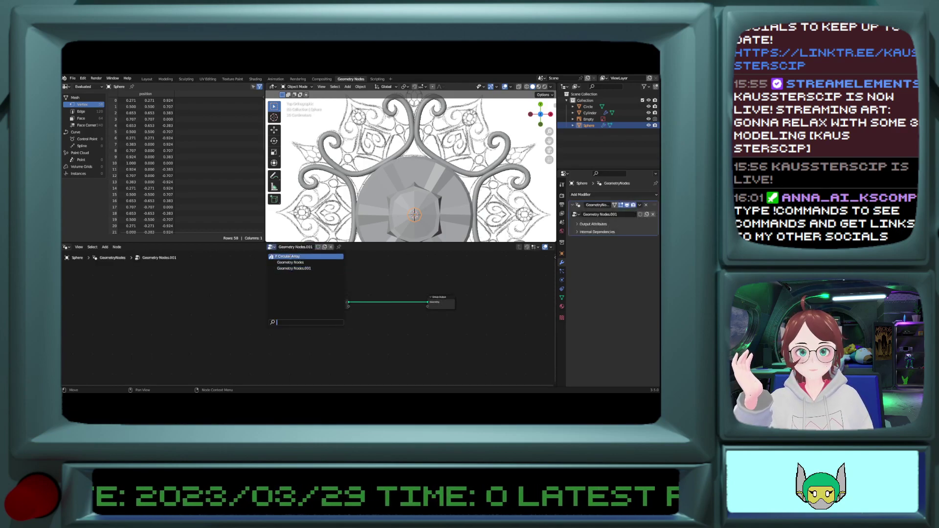
click(289, 260)
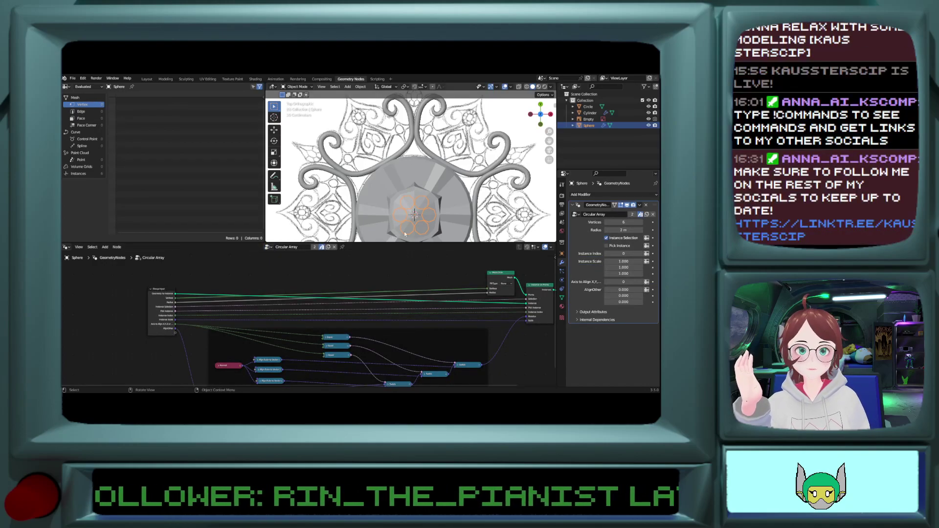
Step: Set the sphere's circular array radius to about 11.9 m and keep its Instance Index at 0
drag(615, 230, 668, 229)
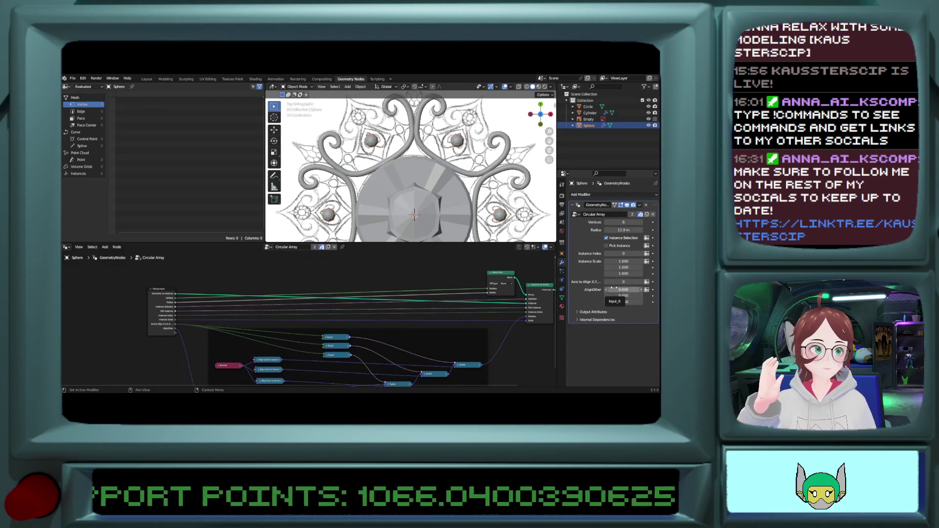
drag(614, 254, 640, 253)
click(626, 254)
key(Return)
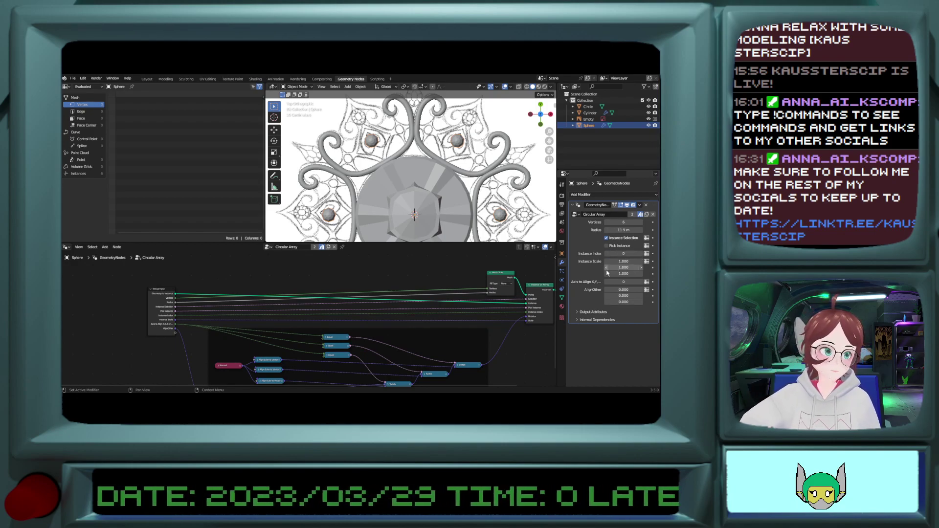
Step: Increase the Axis to Align value of the sphere's circular array
click(640, 282)
click(640, 282)
click(640, 282)
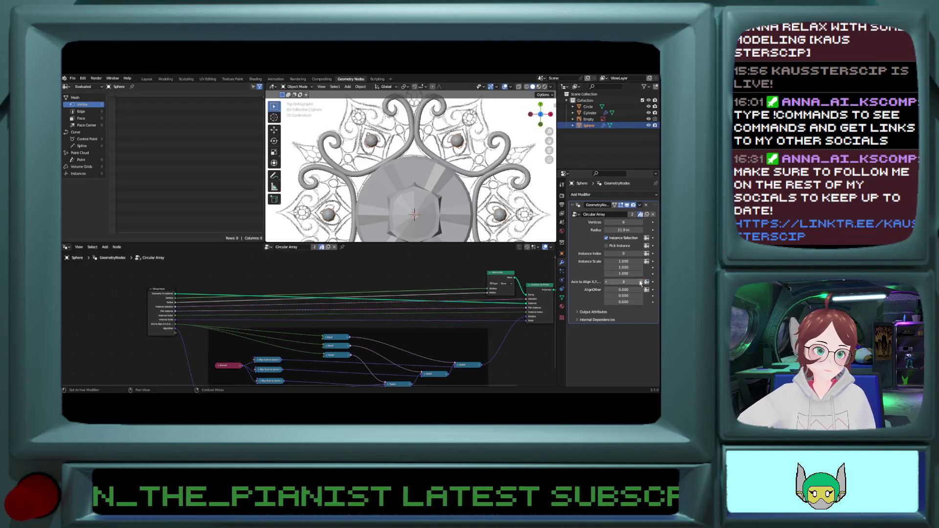
Step: Reset the sphere array's Axis to Align value to 0 and rotate the array about 19° around the global Z axis
click(606, 282)
click(606, 282)
click(607, 282)
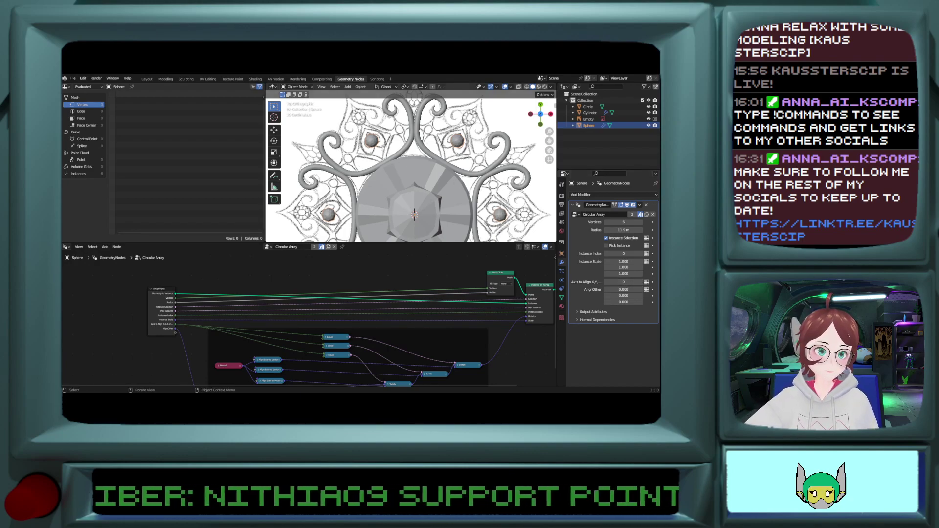
key(r)
key(z)
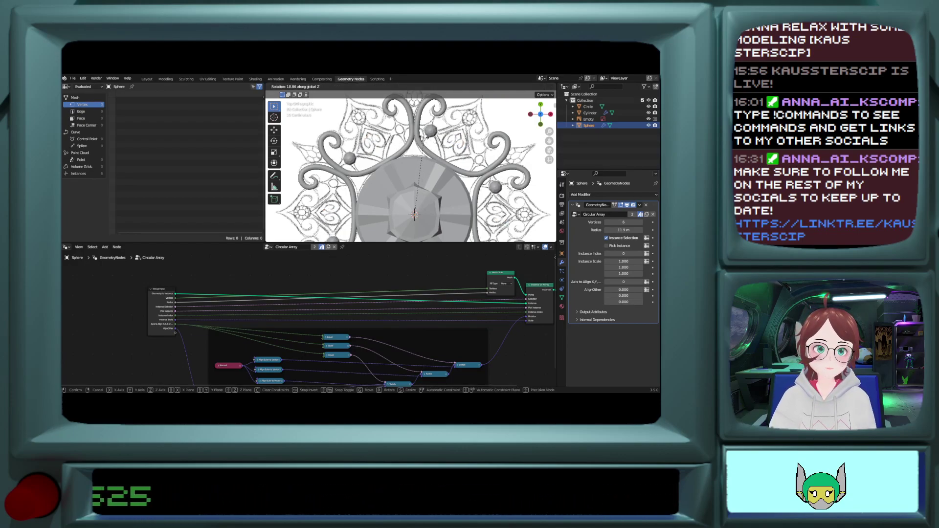
click(425, 135)
key(s)
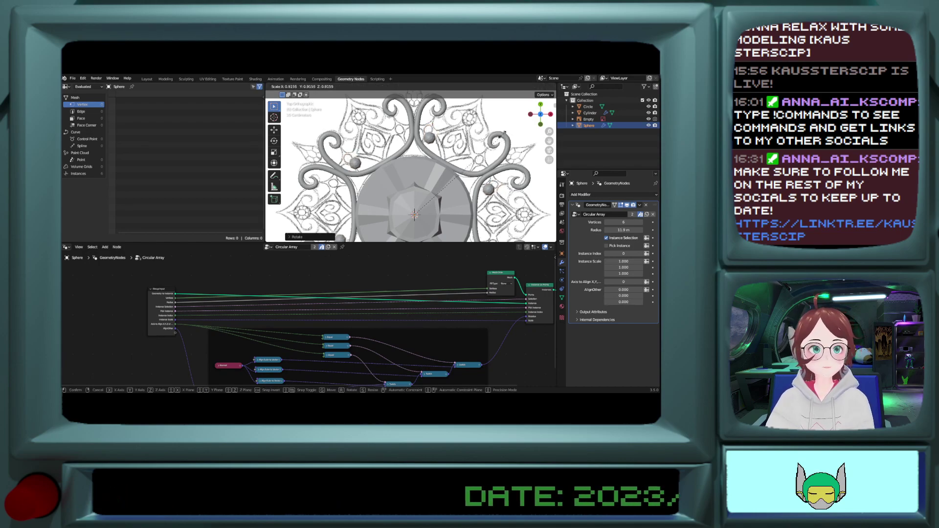
right_click(508, 139)
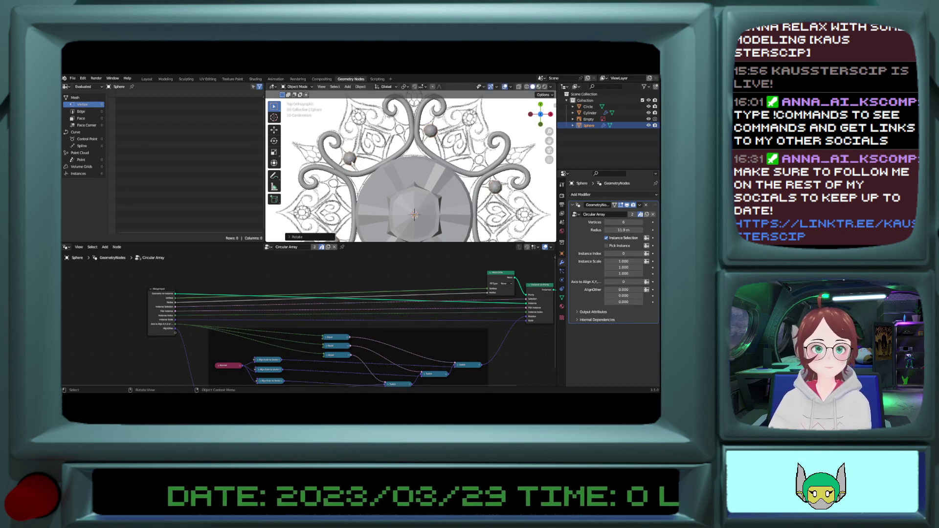
click(352, 162)
key(s)
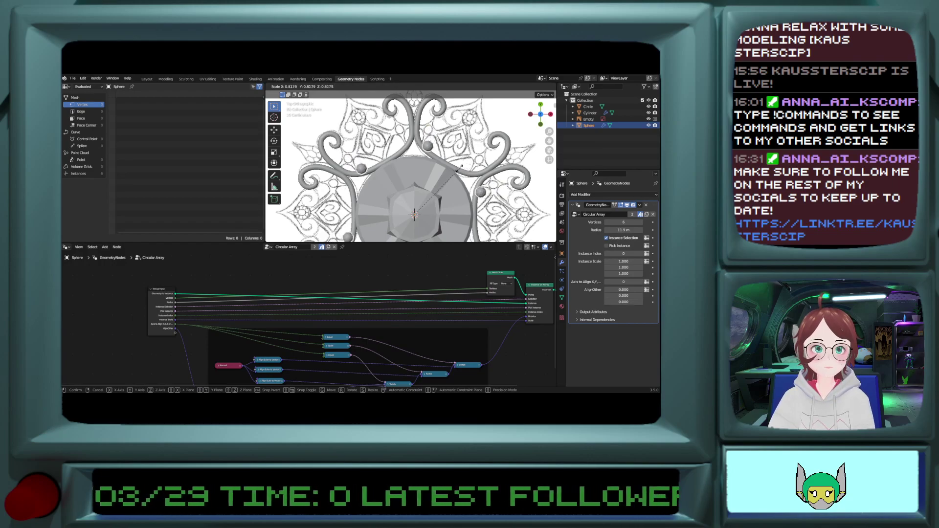
key(Escape)
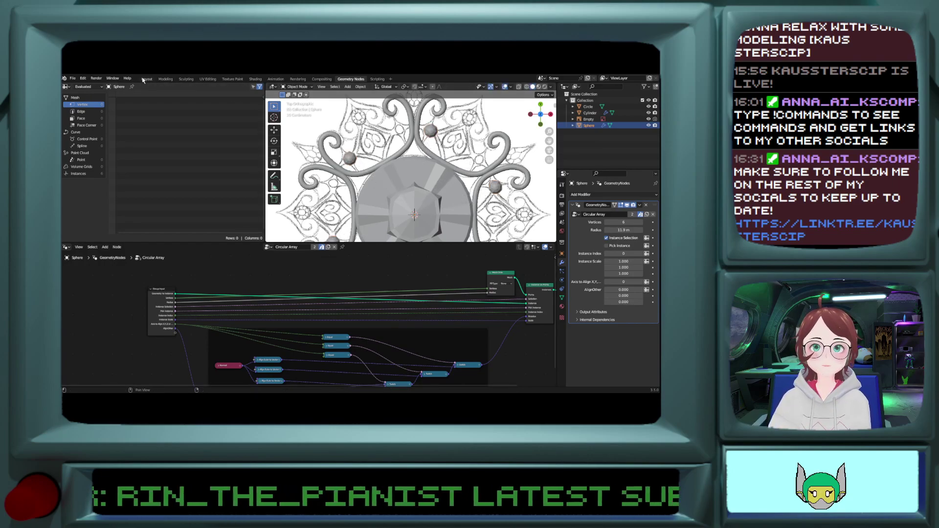
Step: Scale the sphere array down by a factor of about 0.84 and set its circular array radius to about 14.2 m
key(s)
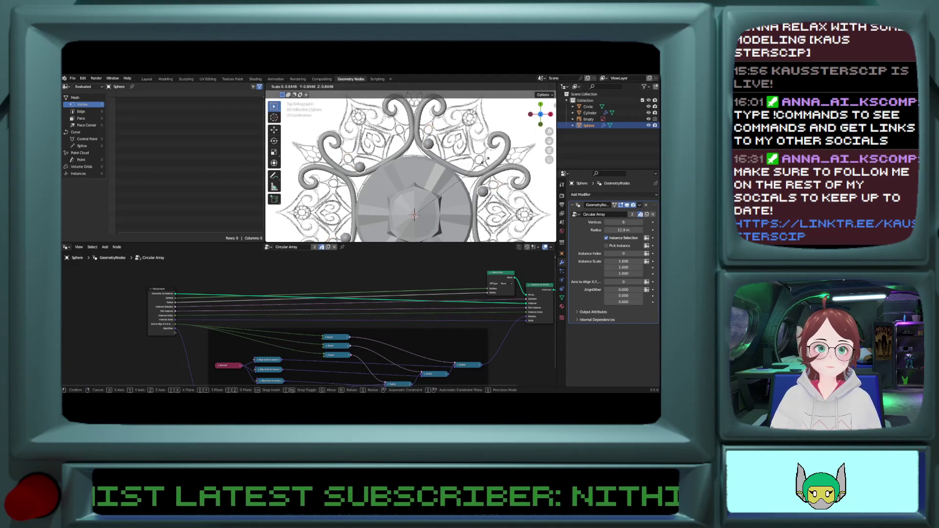
click(485, 160)
mouse_move(623, 230)
mouse_down()
mouse_move(653, 230)
mouse_move(615, 230)
mouse_up()
Step: Fine-tune the sphere array's rotation by about 1.6° around the global Z axis to align it with the scrolls
scroll(392, 195, down, 3)
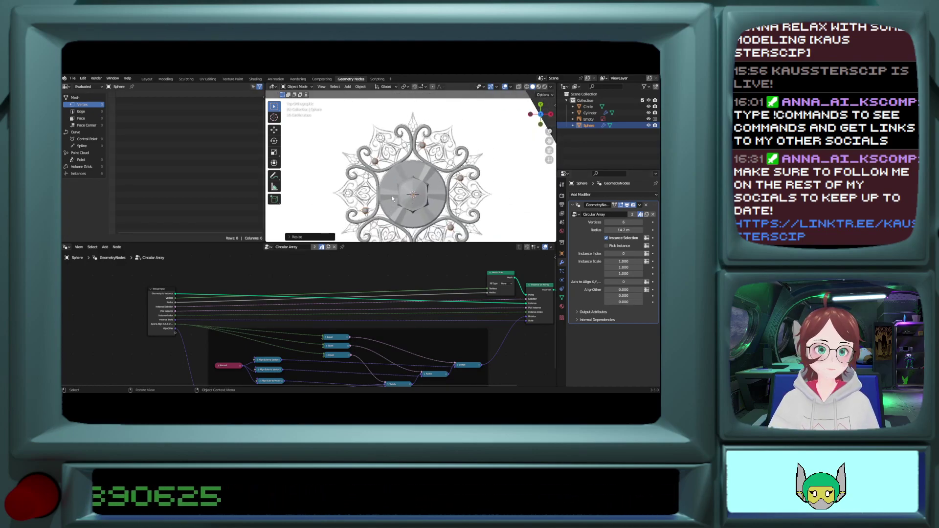
scroll(392, 196, up, 1)
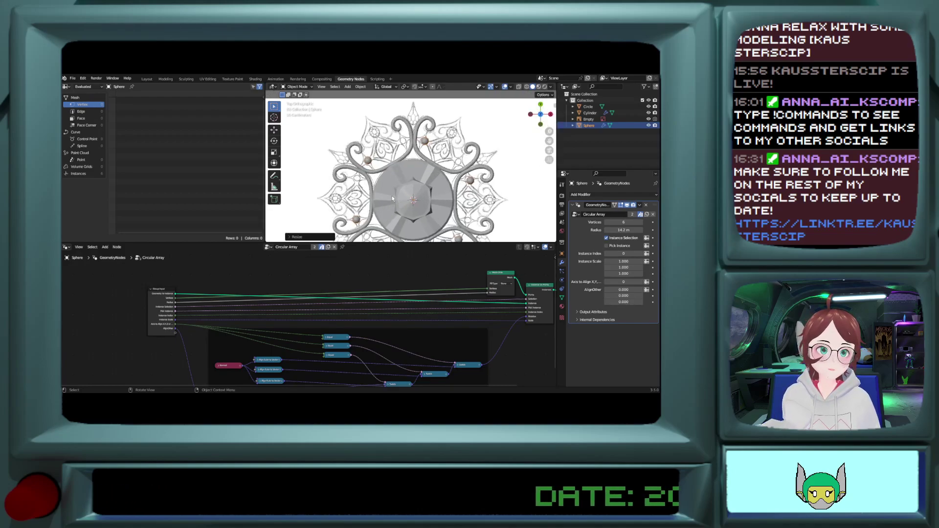
key(r)
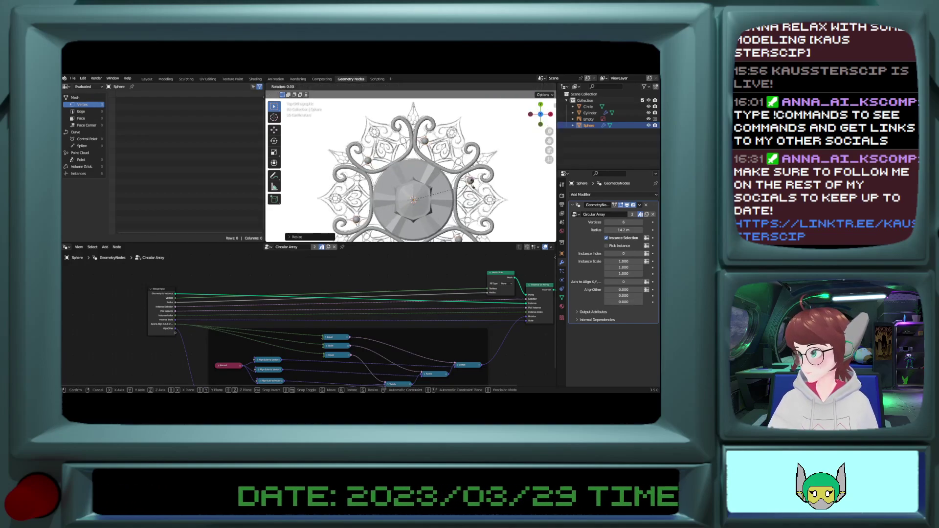
key(z)
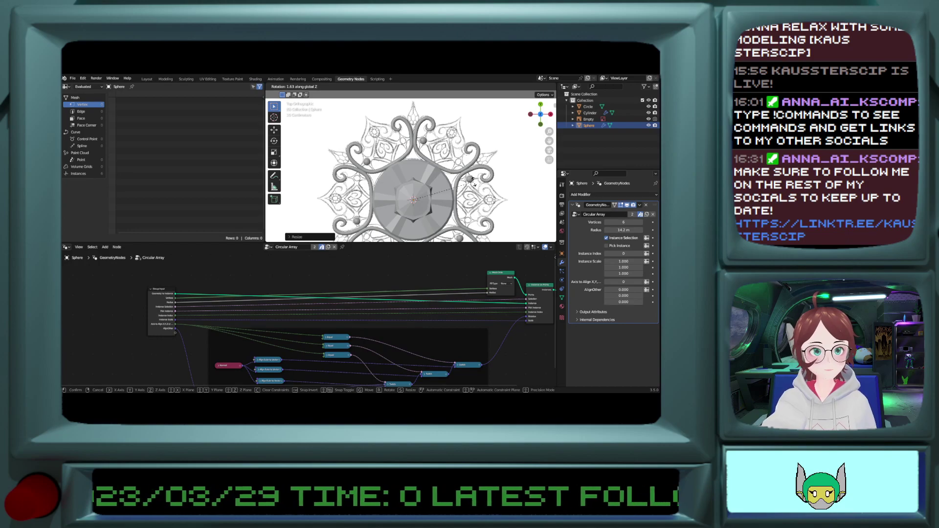
click(473, 183)
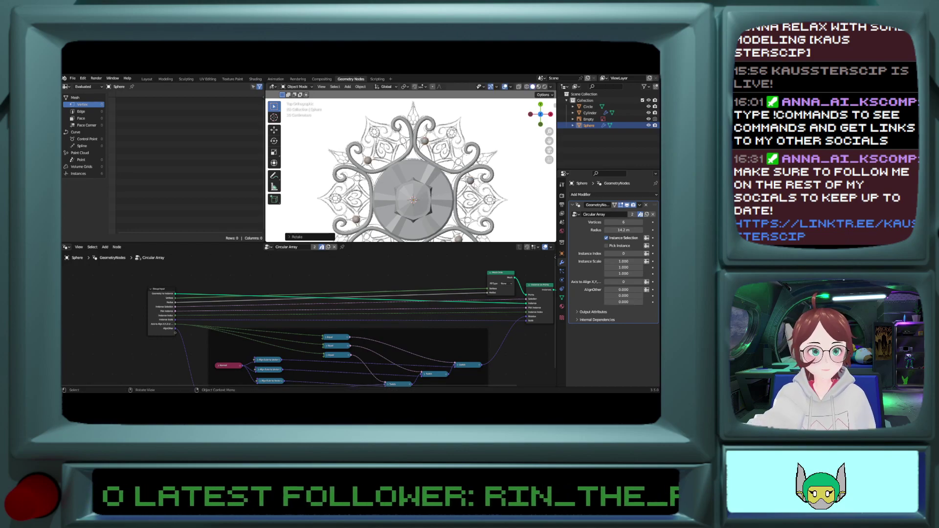
scroll(443, 186, up, 3)
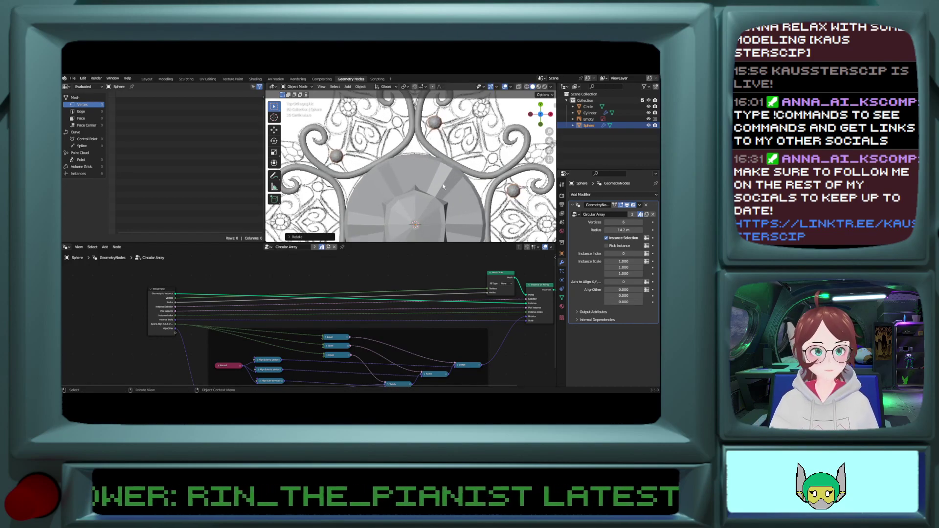
scroll(416, 165, down, 3)
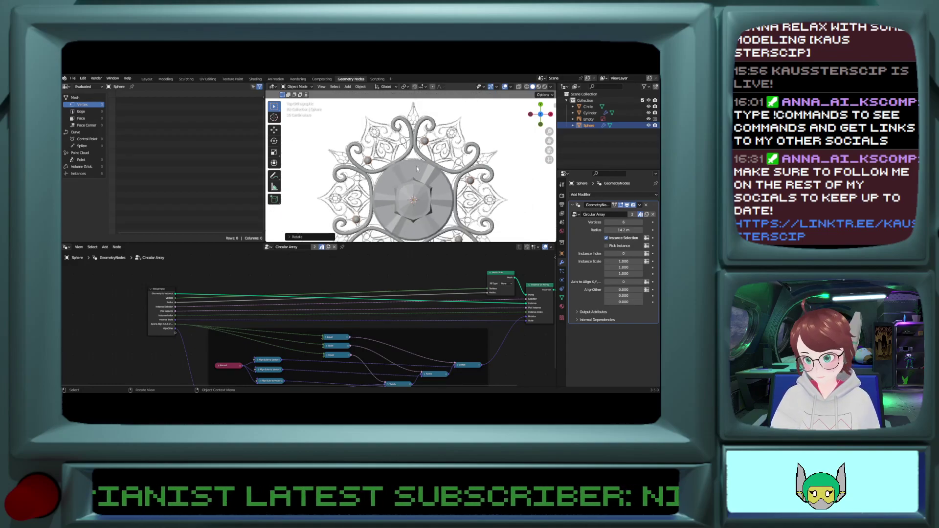
Step: Paste a copy of the sphere array and rotate it about -39.7° around the global Z axis
key(ctrl+v)
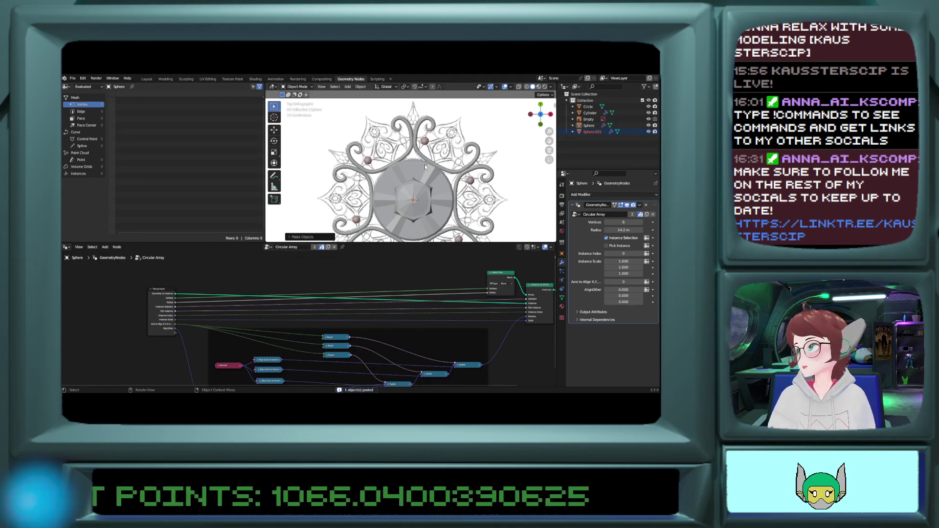
key(r)
key(z)
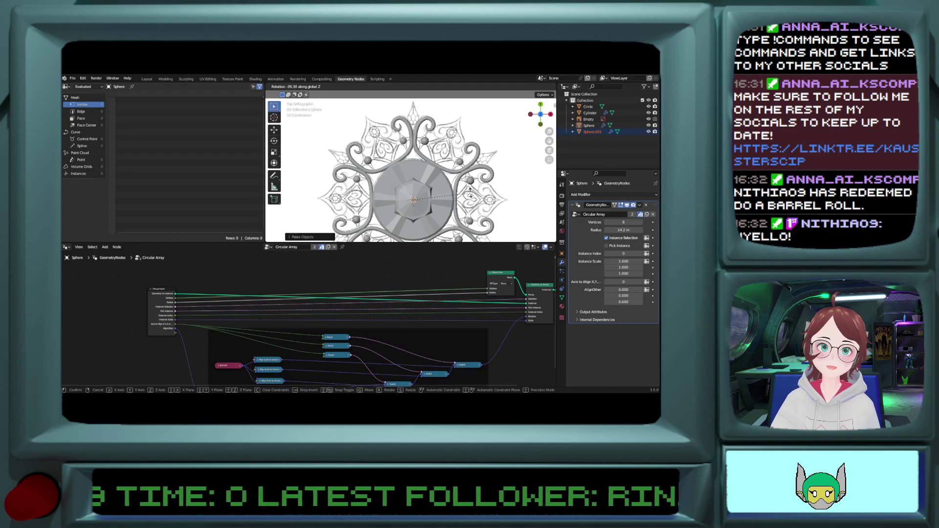
click(470, 195)
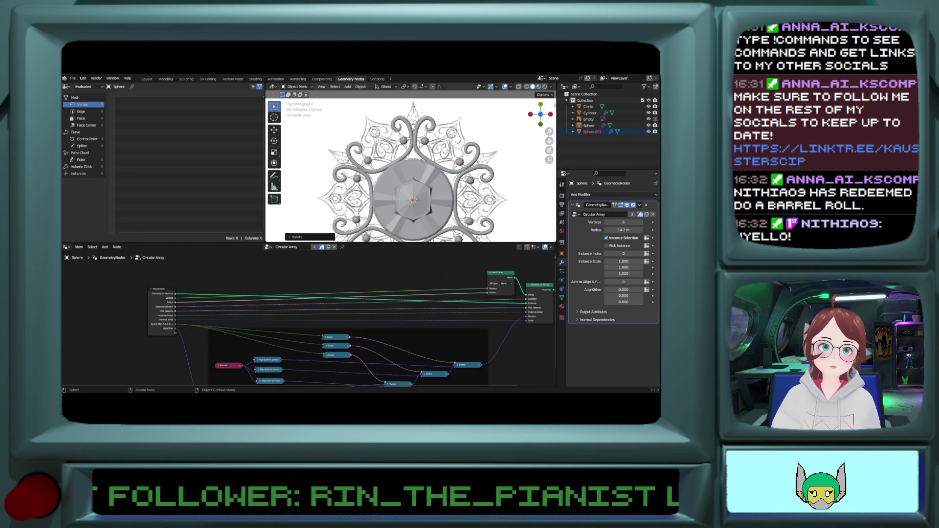
Step: Hide the central disc in the Layout workspace
shift+middle_drag(307, 317, 306, 203)
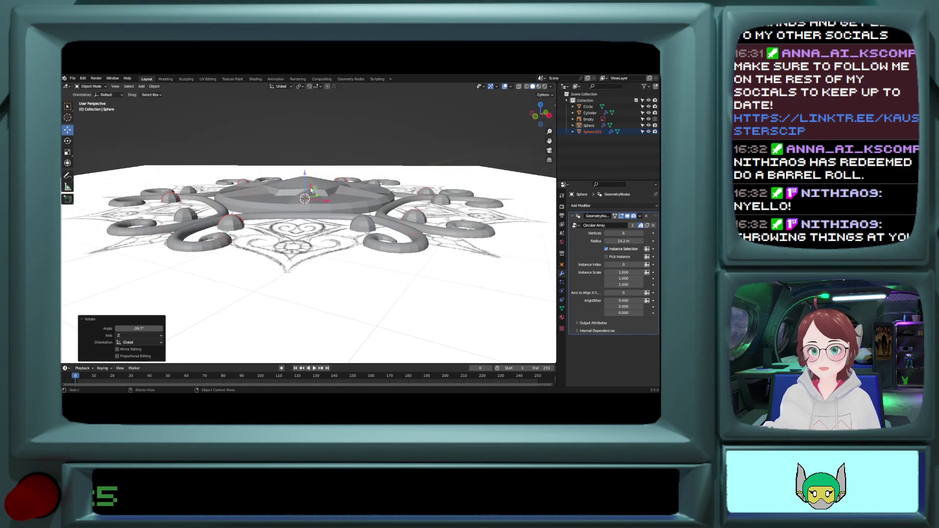
click(311, 190)
key(h)
click(304, 253)
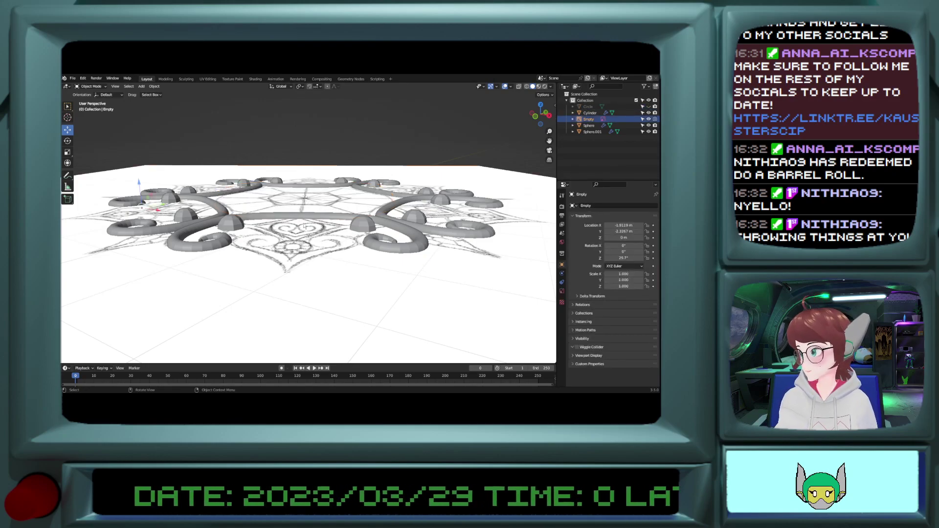
Step: Delete the lower-half vertices of the copied sphere's mesh in Edit Mode, leaving only its upper dome
click(234, 225)
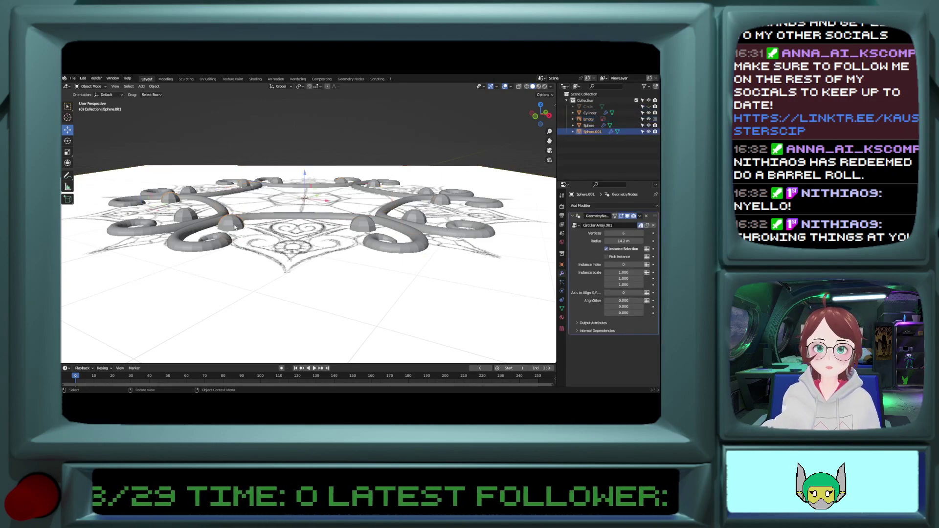
key(Tab)
scroll(313, 196, up, 8)
mouse_move(313, 195)
middle_down()
mouse_move(301, 166)
mouse_move(287, 193)
mouse_move(296, 198)
middle_up()
scroll(294, 177, up, 3)
click(294, 199)
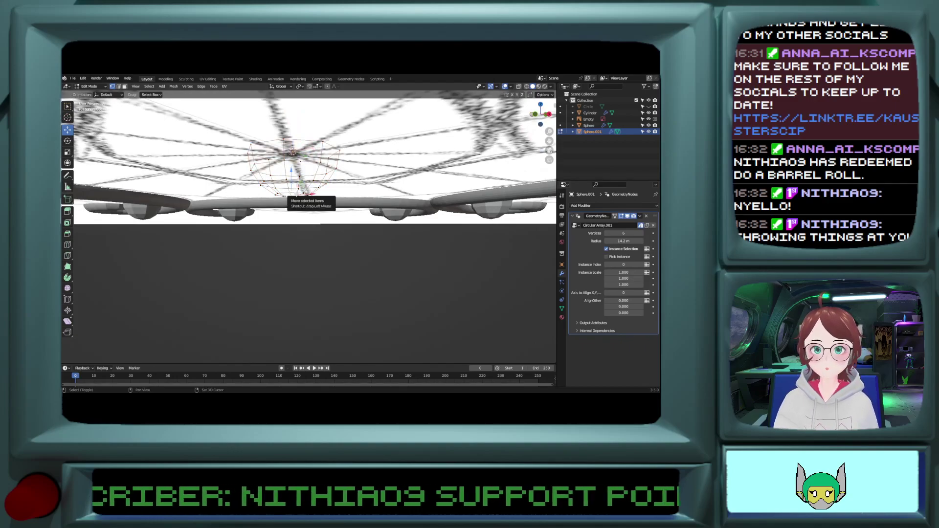
middle_drag(297, 194, 303, 201)
click(245, 170)
drag(239, 167, 362, 209)
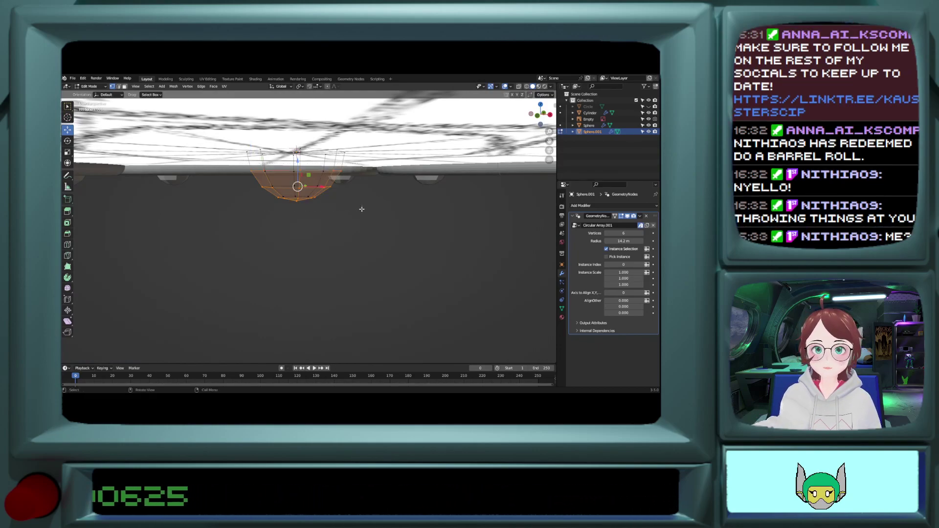
key(x)
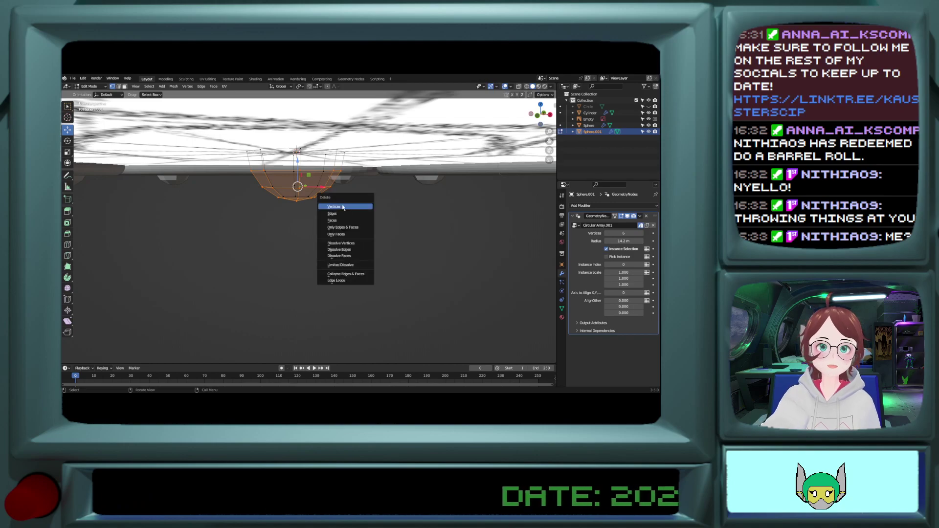
click(343, 206)
drag(256, 167, 361, 215)
key(x)
click(345, 210)
Step: Fill the open underside of the copied dome with a face and return to Object Mode
middle_drag(327, 171, 315, 138)
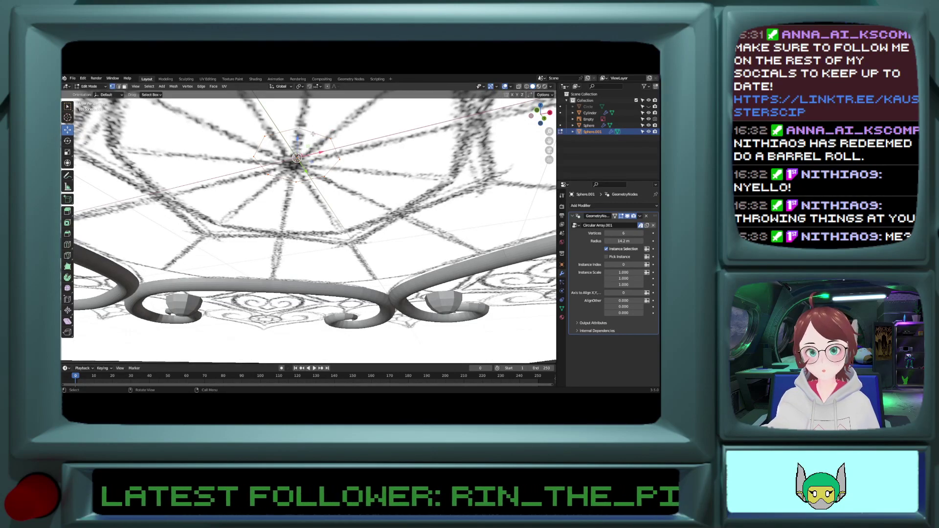
key(f)
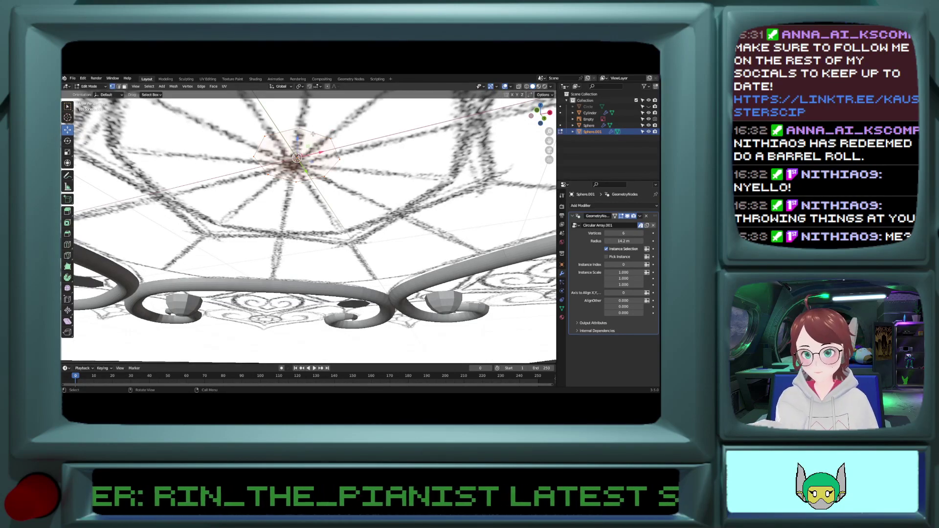
key(Tab)
Step: Edit the original sphere's mesh with X-ray enabled and delete all its lower-half vertices
click(440, 298)
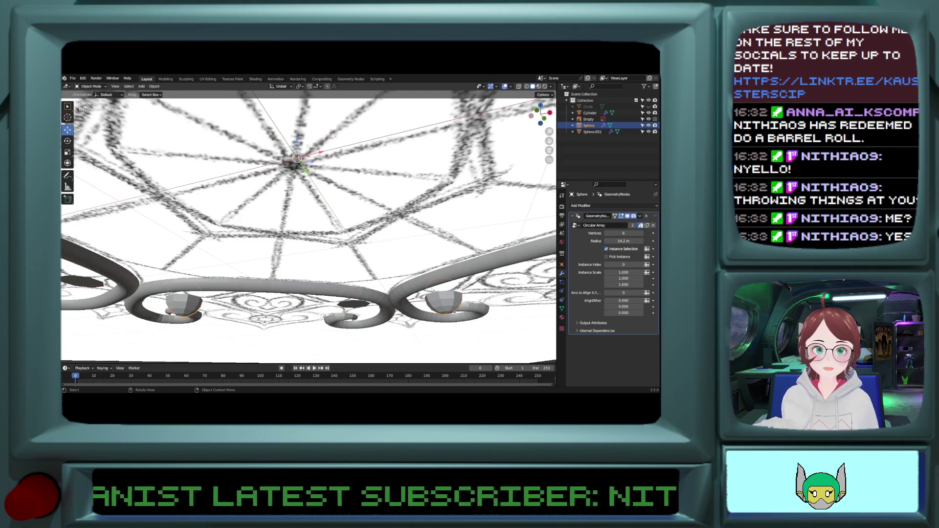
key(Tab)
middle_drag(272, 157, 490, 104)
click(519, 86)
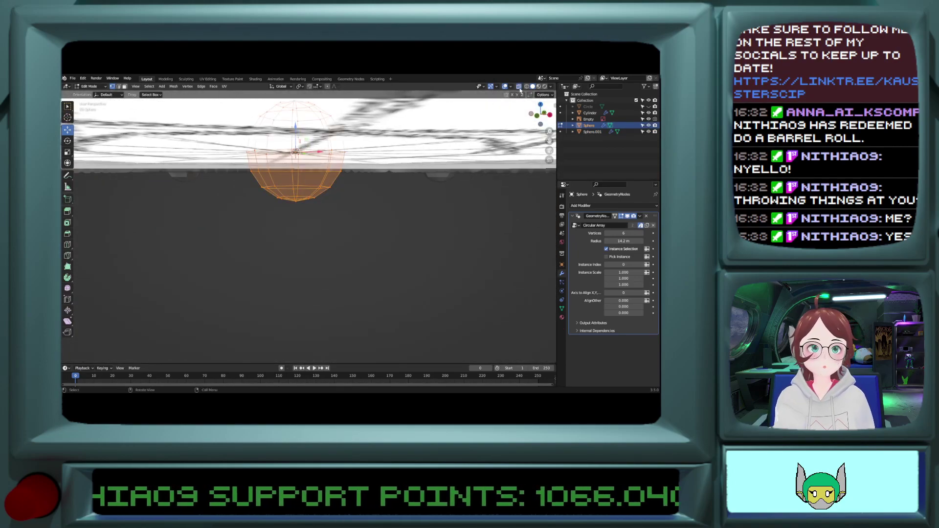
click(395, 233)
drag(238, 165, 395, 206)
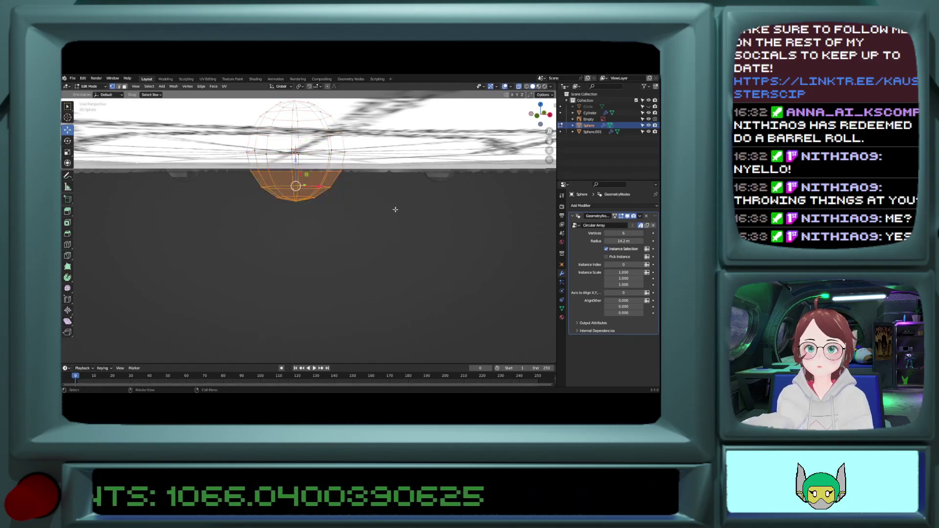
key(x)
click(352, 201)
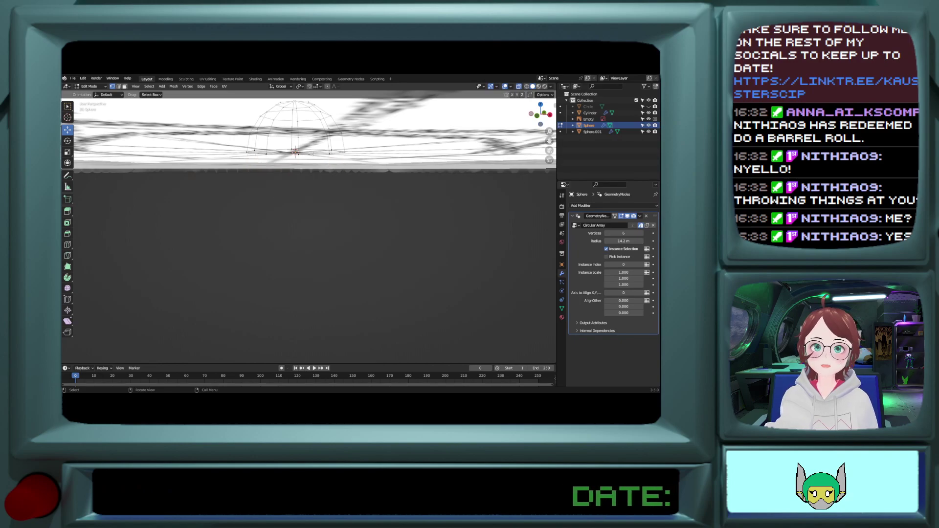
Step: Select the bottom rim vertices of the original sphere's dome and return to Object Mode
drag(360, 149, 239, 163)
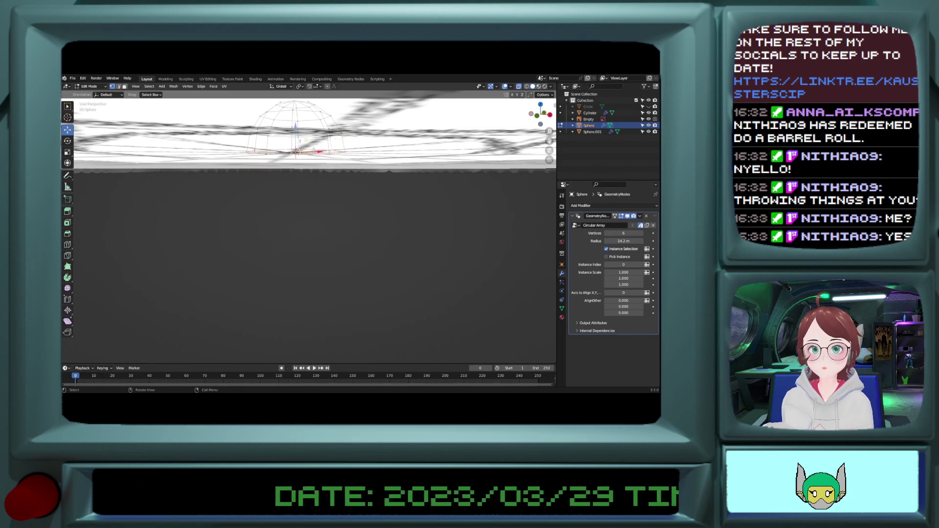
middle_drag(304, 190, 304, 222)
middle_drag(302, 156, 306, 204)
key(Tab)
scroll(307, 203, down, 6)
key(Tab)
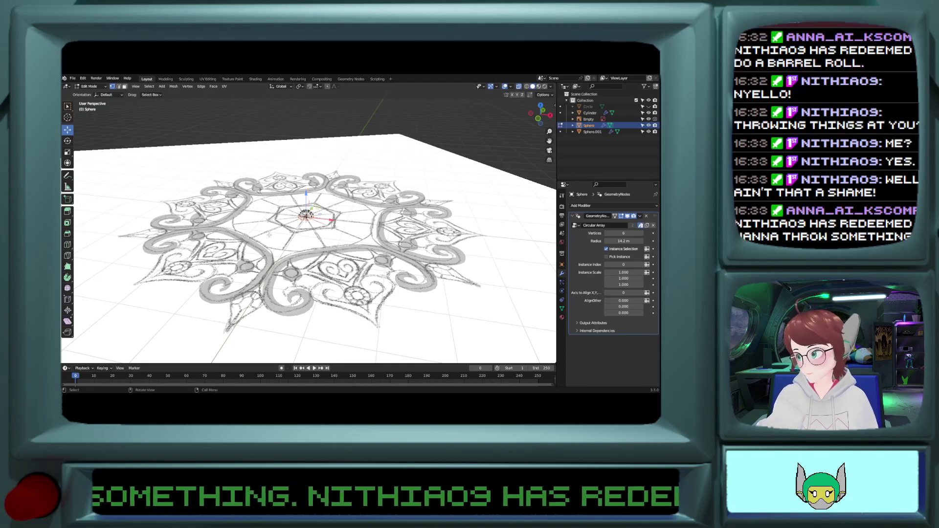
key(Tab)
middle_drag(328, 237, 323, 270)
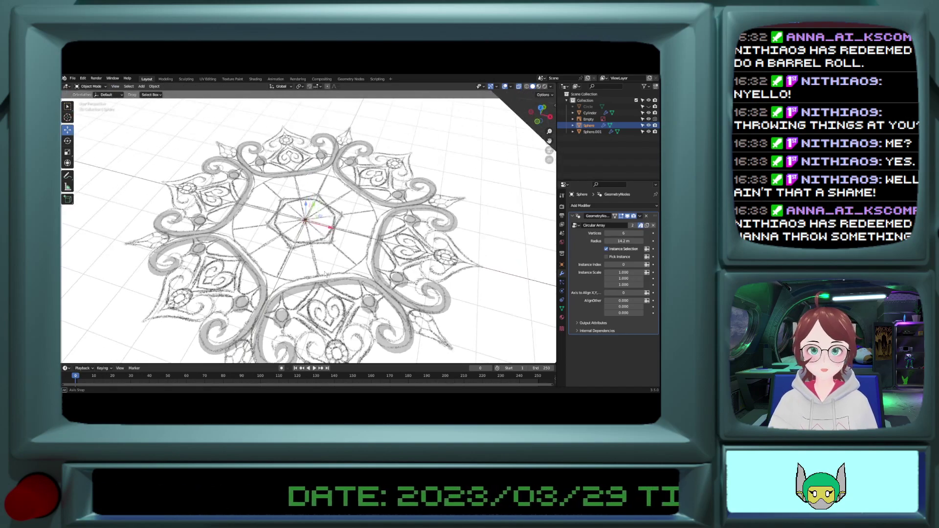
Step: Turn off X-ray display, unhide the central disc and select the reference image empty
click(520, 86)
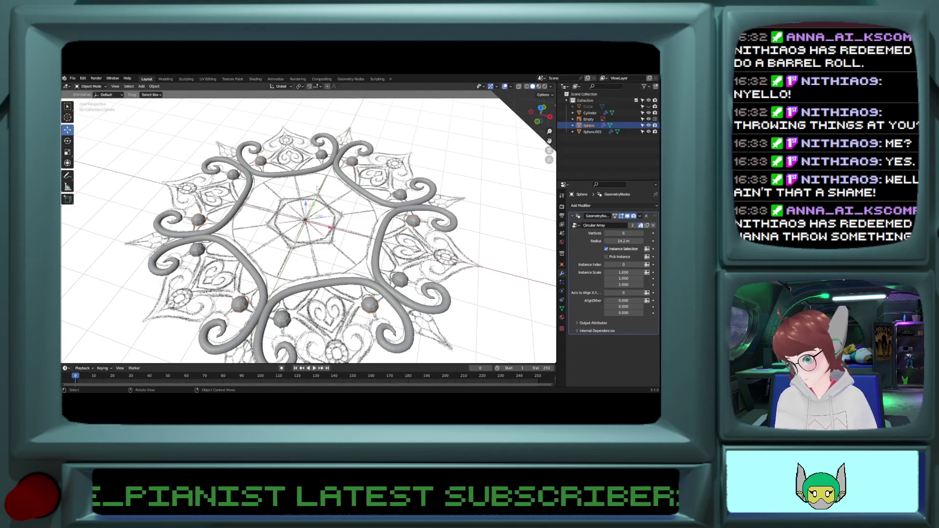
key(alt+h)
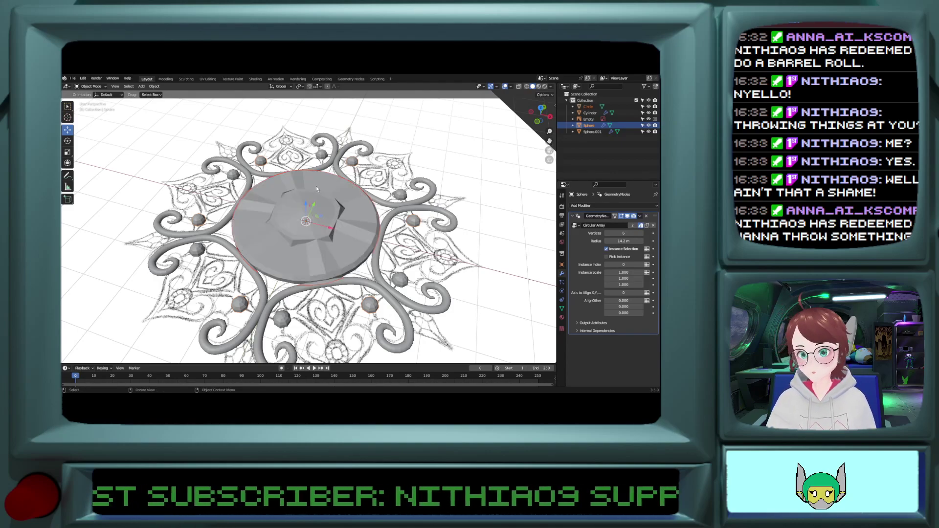
click(480, 194)
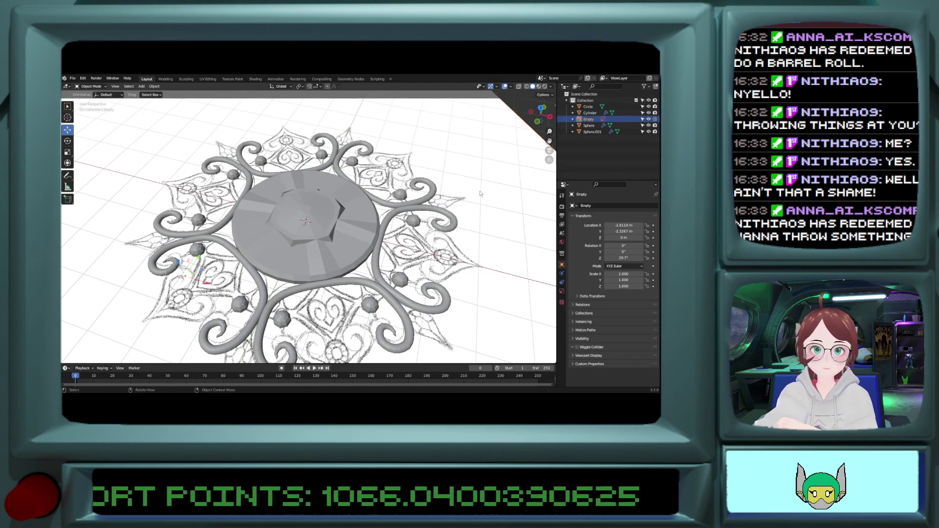
middle_drag(481, 194, 468, 223)
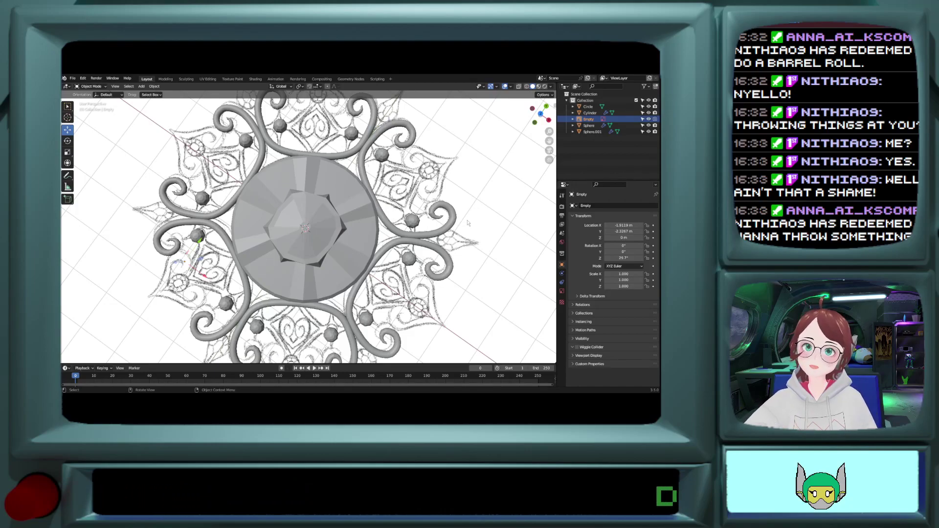
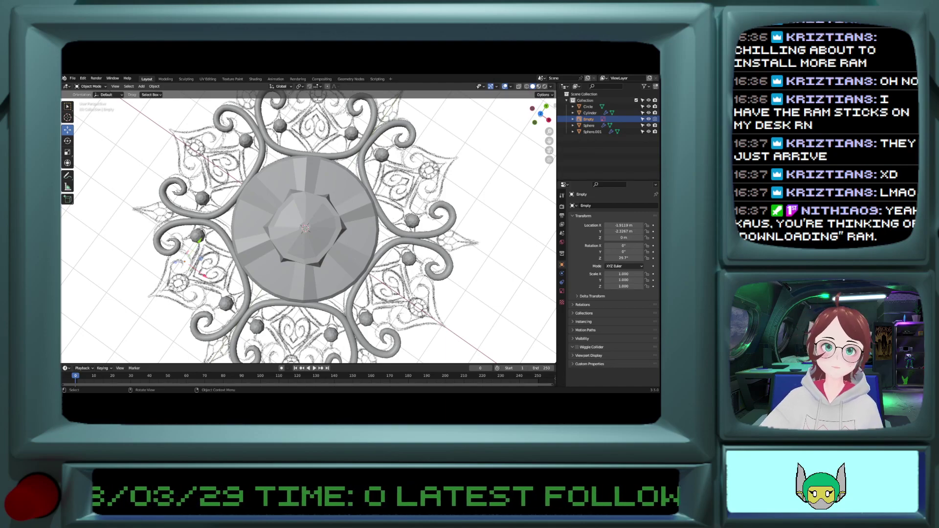
scroll(308, 227, down, 4)
scroll(308, 227, up, 2)
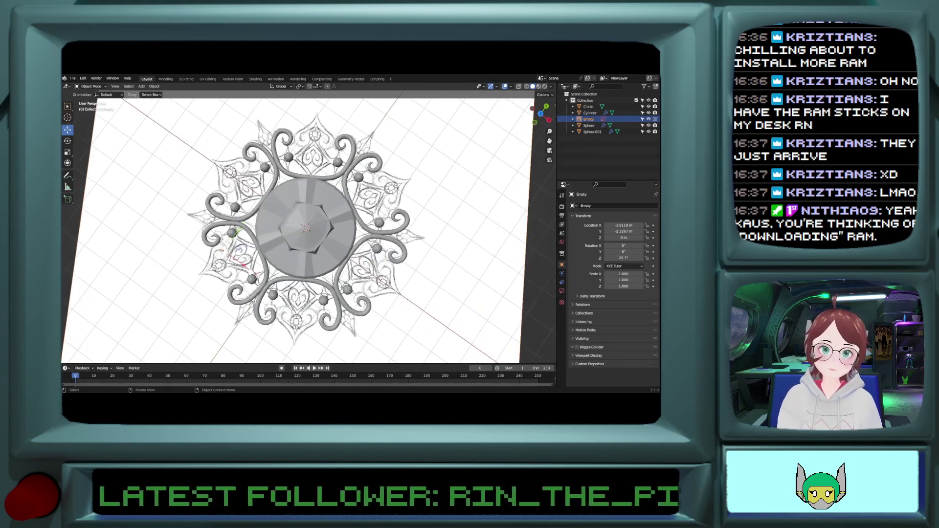
scroll(305, 228, up, 3)
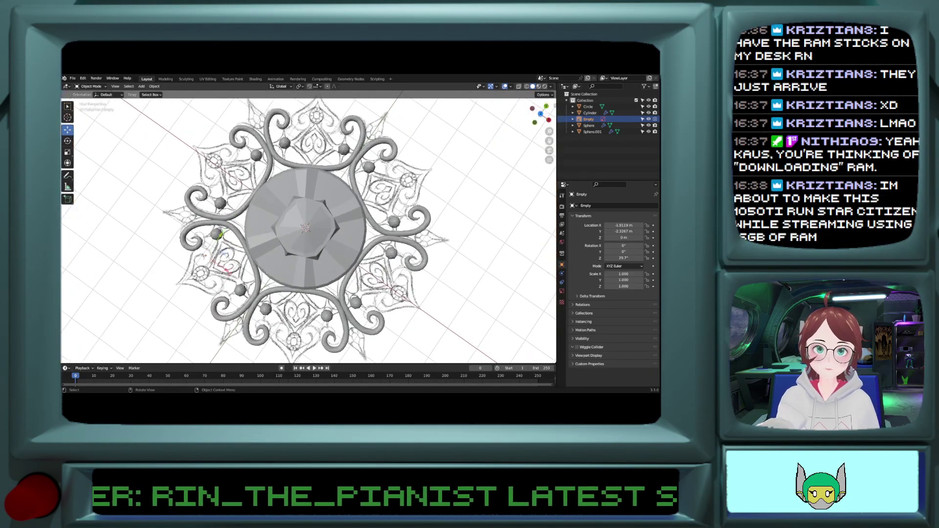
scroll(305, 228, up, 2)
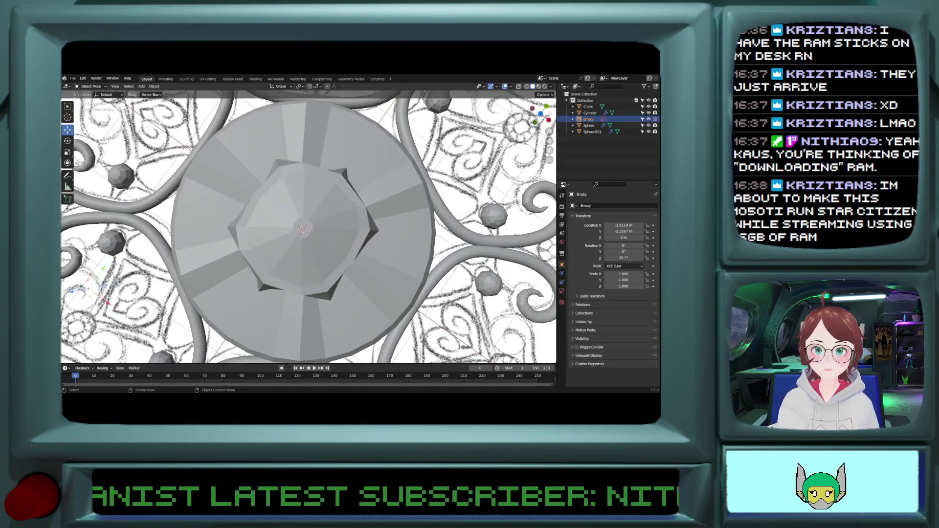
scroll(305, 228, down, 5)
scroll(305, 228, up, 1)
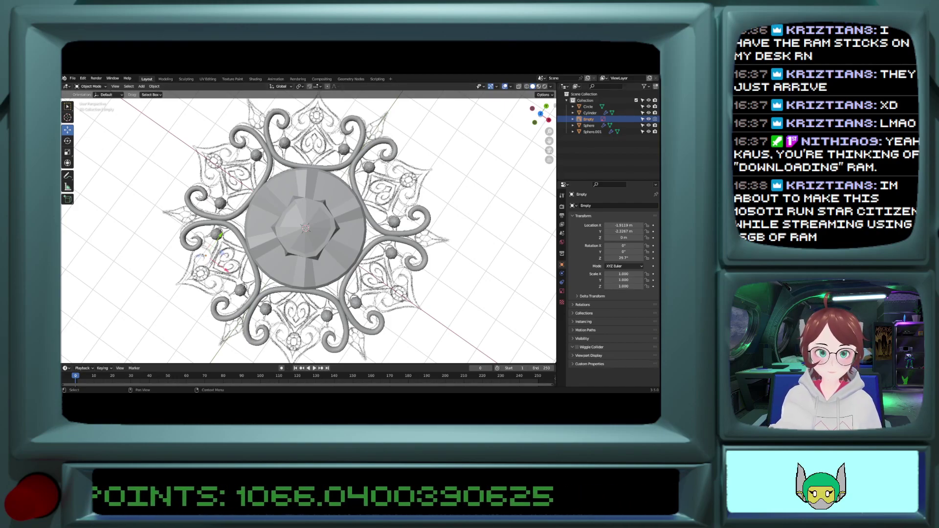
scroll(306, 228, up, 2)
scroll(306, 228, down, 2)
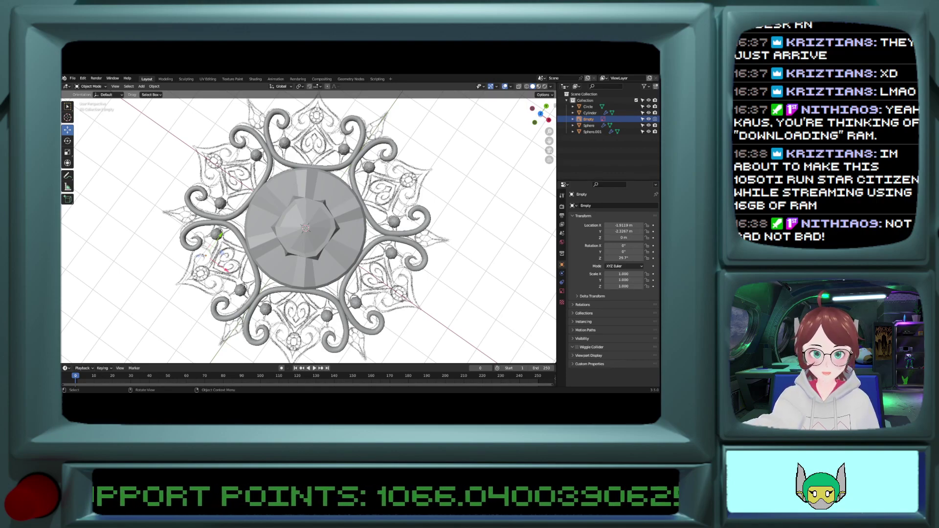
scroll(308, 227, up, 3)
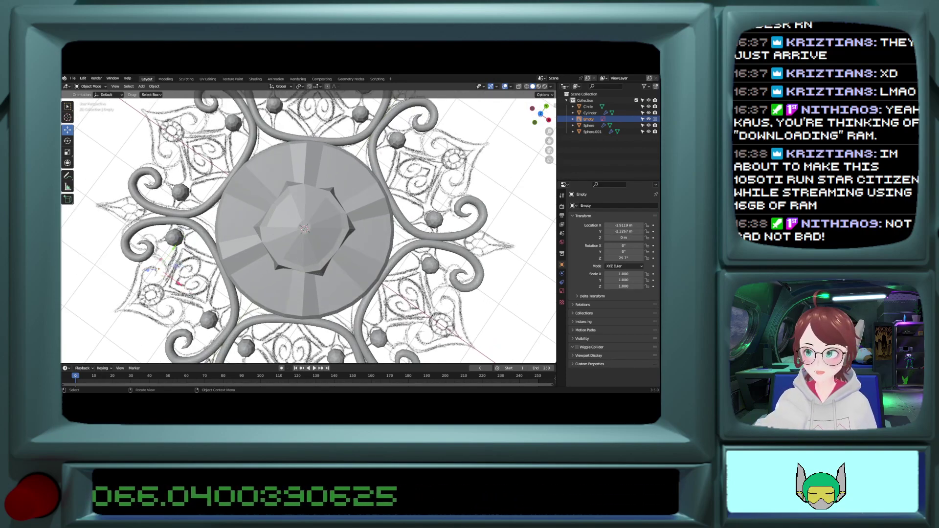
Step: Examine the ornament from the top view, focusing on the reference sketch's upper points and scrolls
mouse_move(446, 182)
middle_down()
mouse_move(446, 206)
mouse_move(446, 191)
middle_up()
key(KP_7)
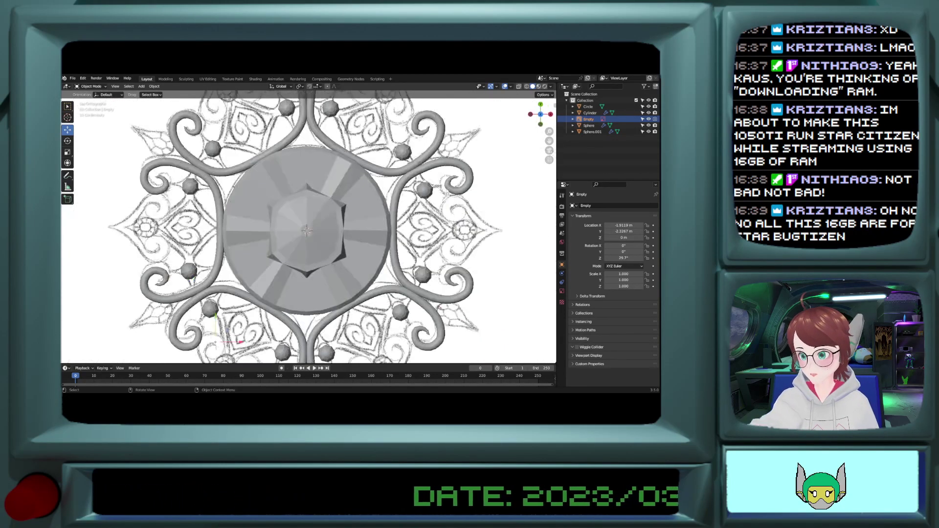
scroll(446, 188, down, 2)
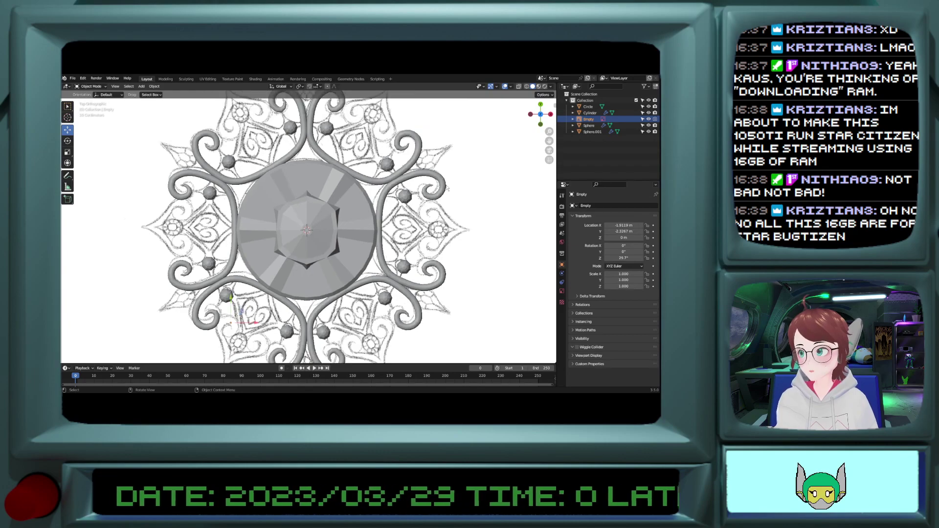
scroll(493, 181, down, 2)
scroll(393, 160, up, 2)
shift+scroll(391, 158, up, 7)
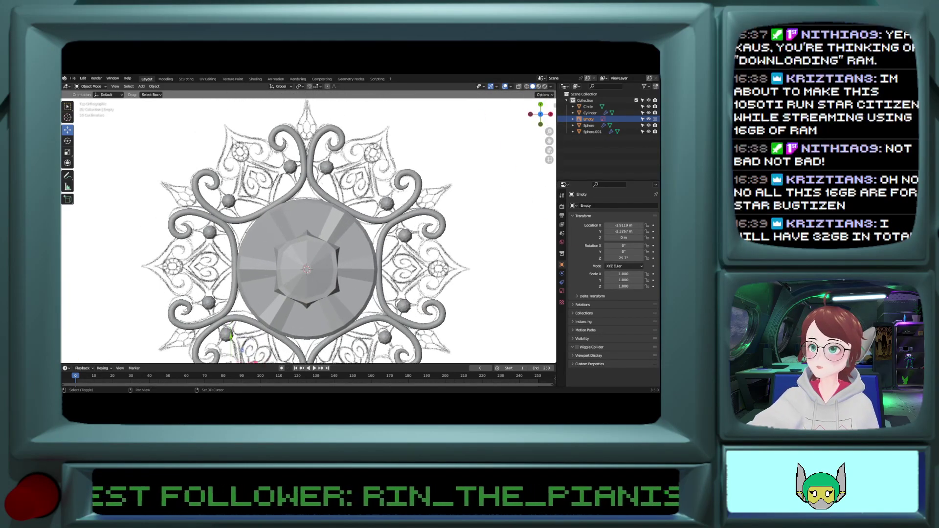
shift+scroll(392, 158, up, 1)
shift+middle_drag(390, 158, 391, 158)
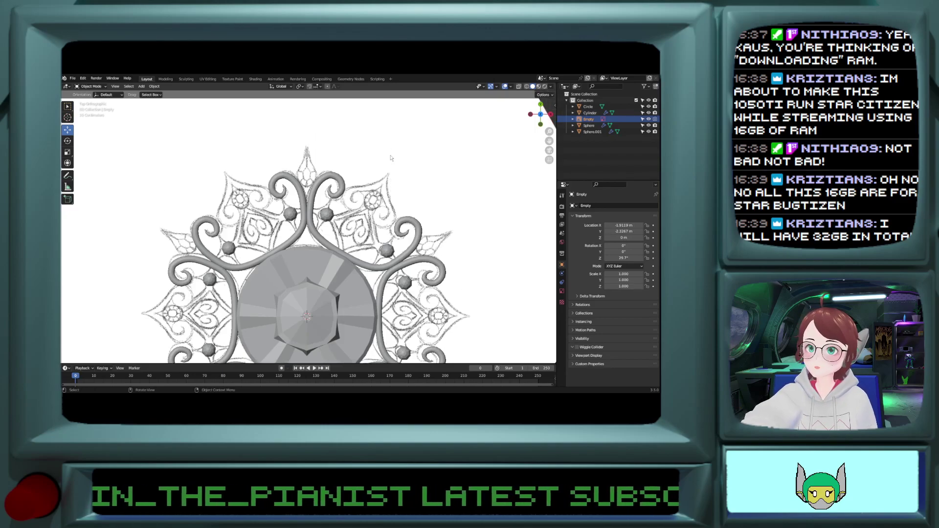
scroll(390, 158, up, 3)
scroll(391, 158, down, 1)
scroll(391, 158, down, 2)
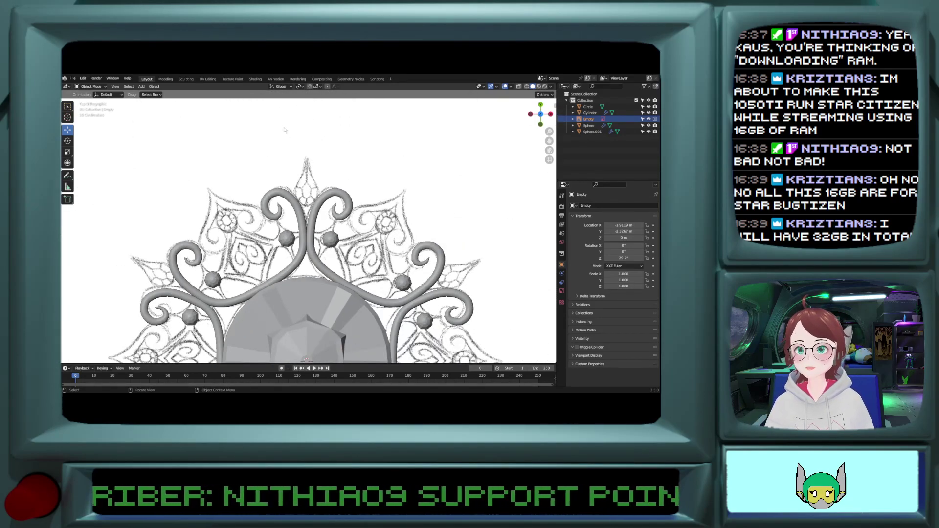
shift+scroll(213, 149, down, 6)
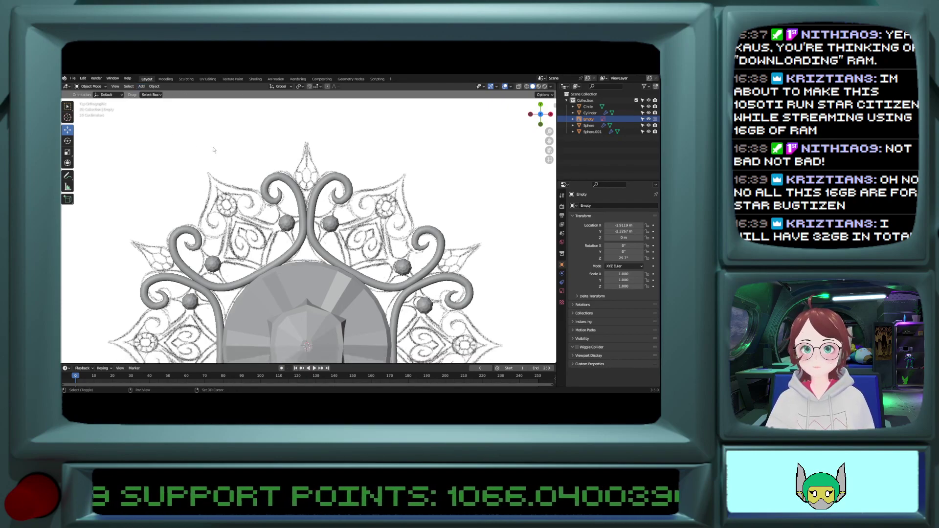
shift+middle_drag(209, 128, 209, 104)
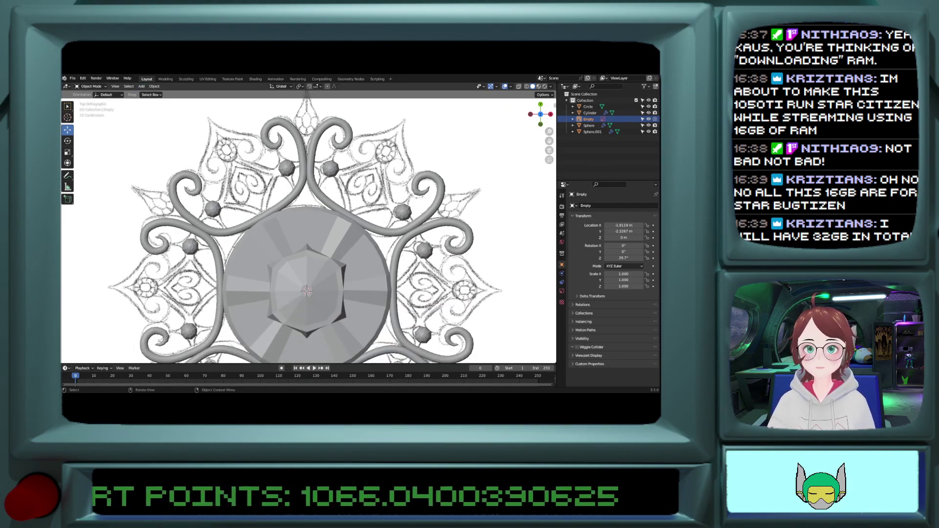
Step: Hide the central disc and add a mesh circle with a 1 m radius at the ornament's centre
click(310, 241)
key(h)
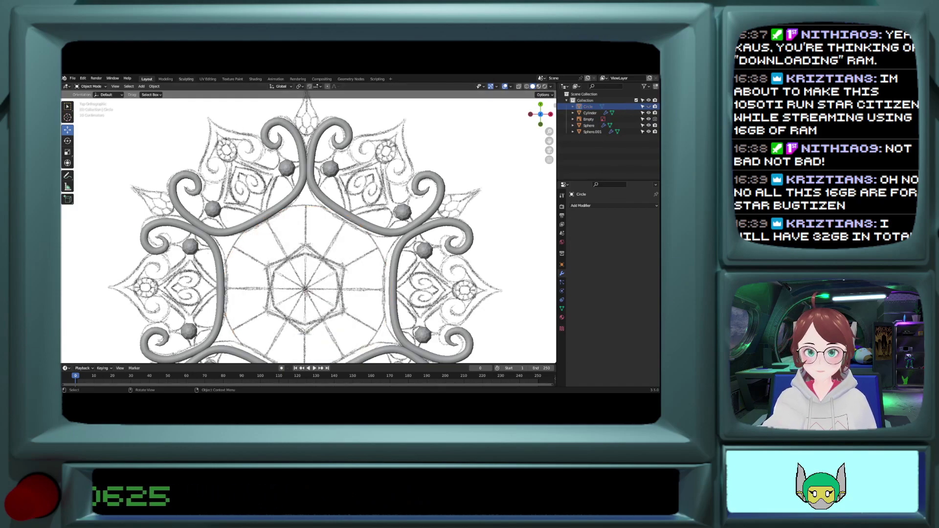
click(142, 86)
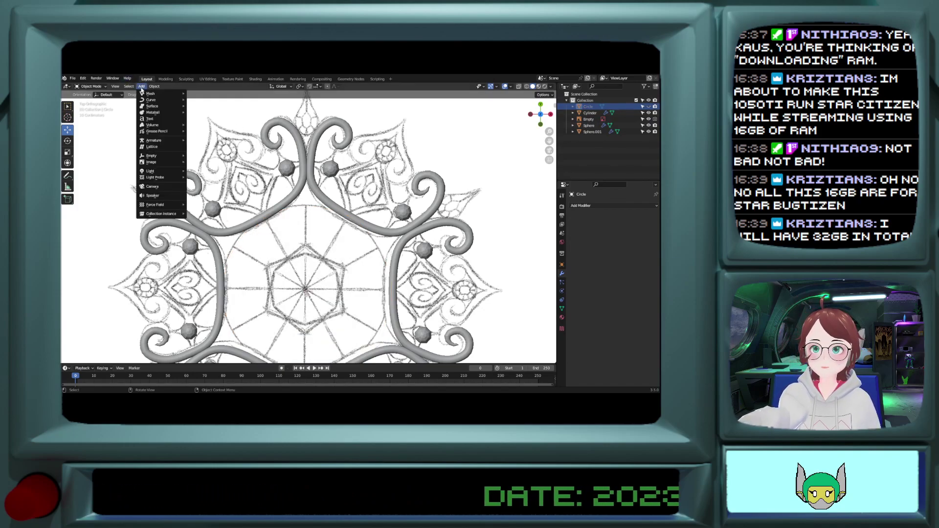
mouse_move(142, 94)
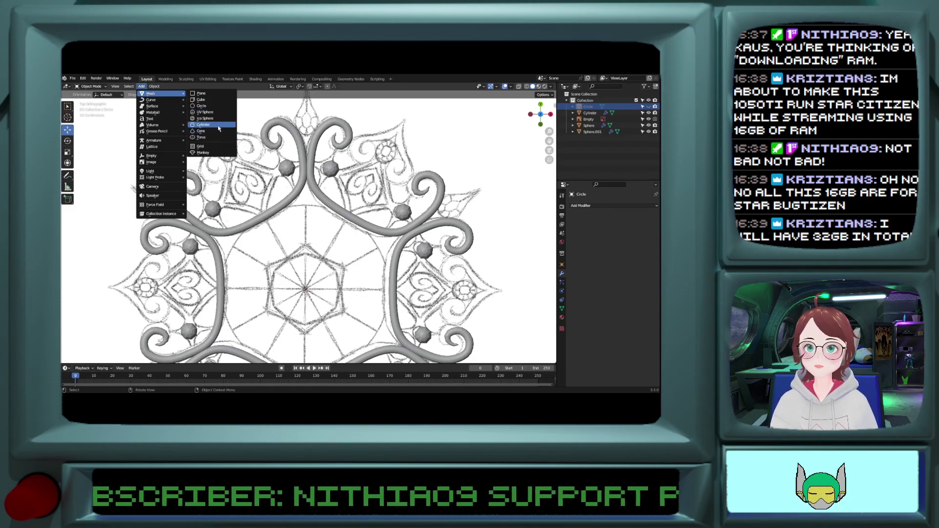
click(219, 106)
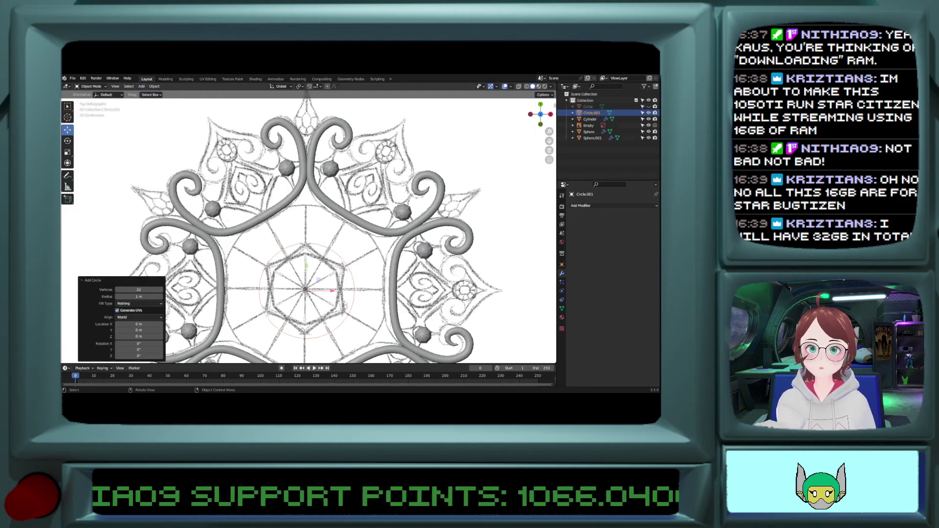
Step: Duplicate the reference image in place, undo the duplicate's move along Y, and hide the duplicate
click(258, 247)
scroll(257, 246, down, 5)
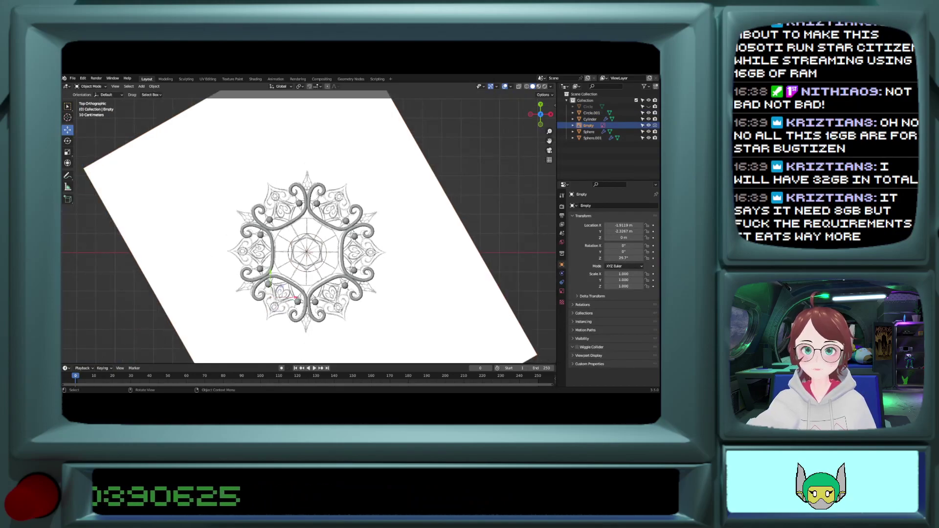
scroll(308, 227, up, 2)
key(ctrl+c)
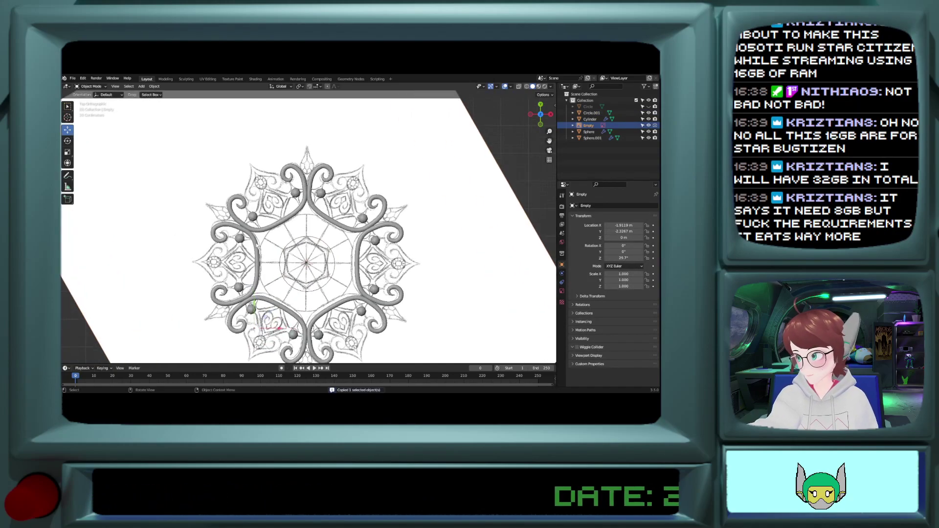
key(ctrl+v)
key(g)
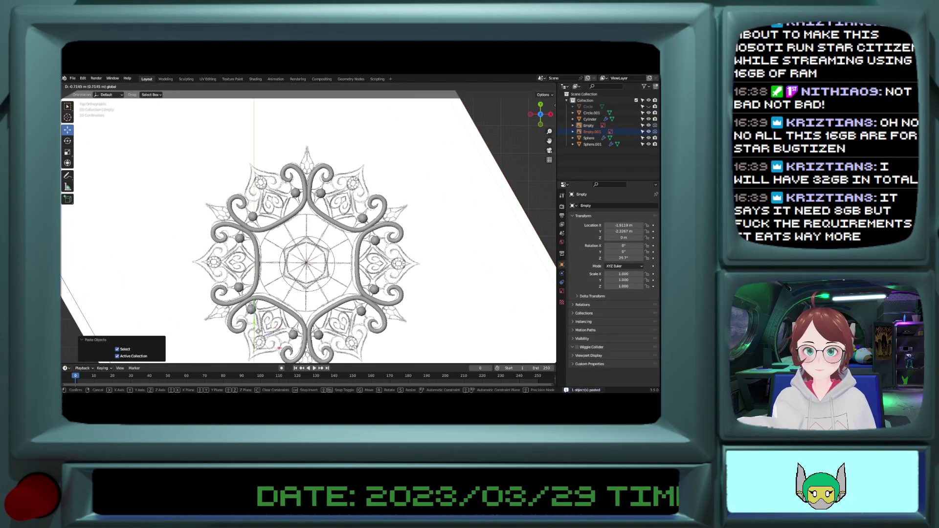
key(y)
drag(254, 320, 255, 321)
key(ctrl+z)
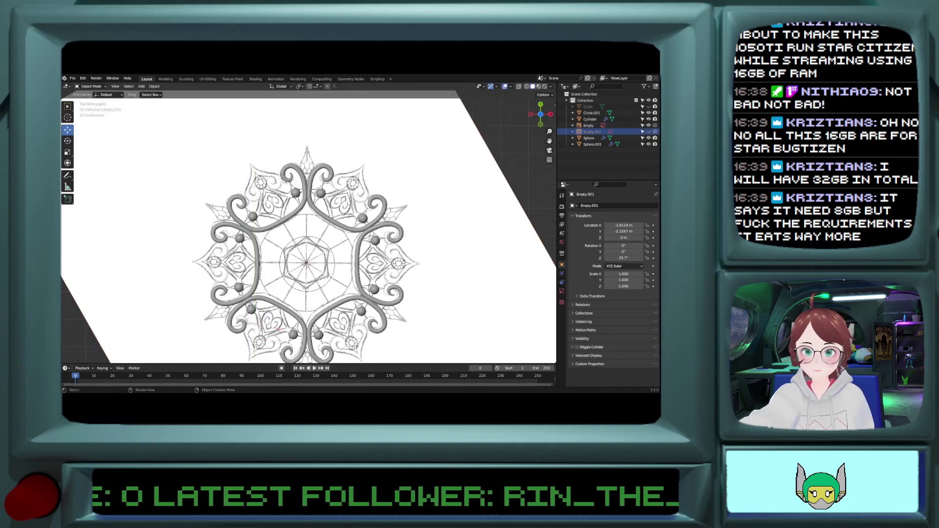
Step: Move the visible reference image about -3.68 m along Y so its top ornament tip lies inside the circle
click(262, 318)
scroll(262, 319, down, 5)
scroll(262, 318, up, 2)
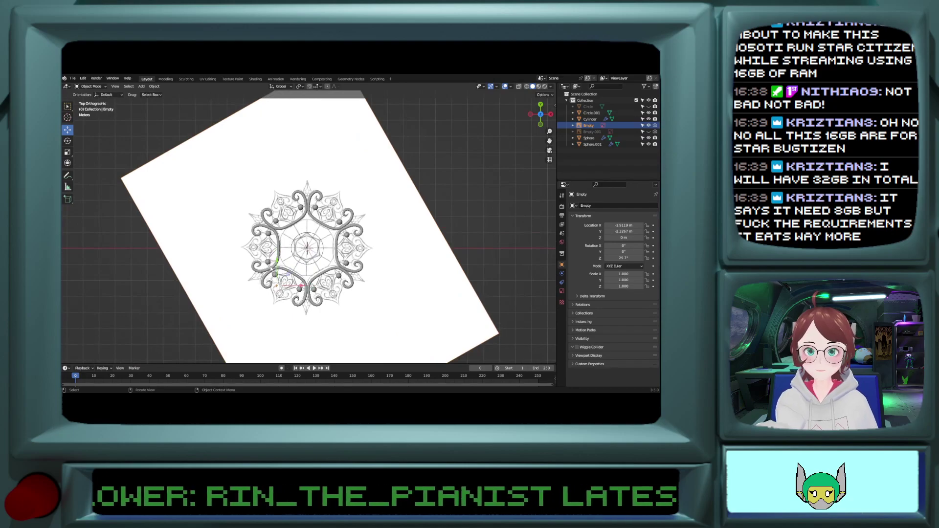
key(g)
key(y)
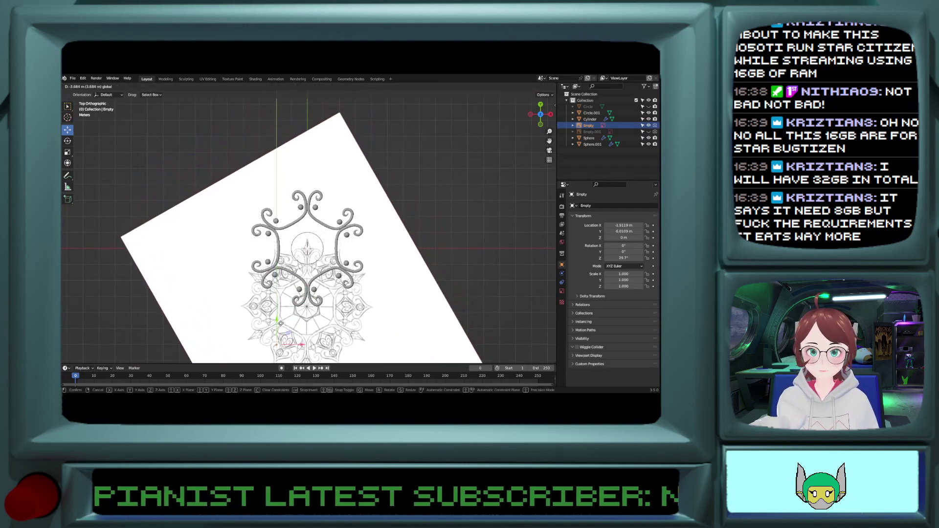
click(281, 324)
scroll(288, 310, up, 6)
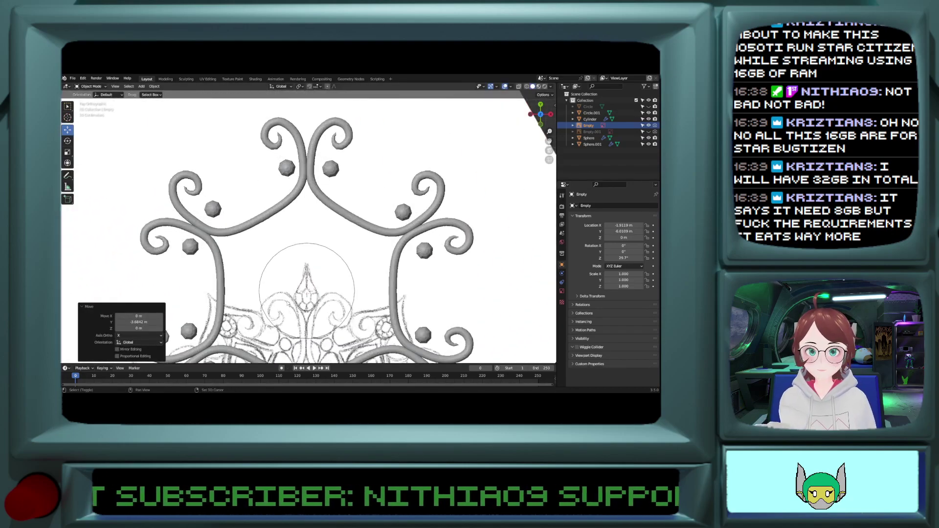
Step: Scale the new circle down by a factor of about 0.33 to fit the gem in the sketch's top tip
shift+scroll(289, 302, down, 3)
shift+scroll(288, 304, down, 2)
scroll(289, 305, up, 1)
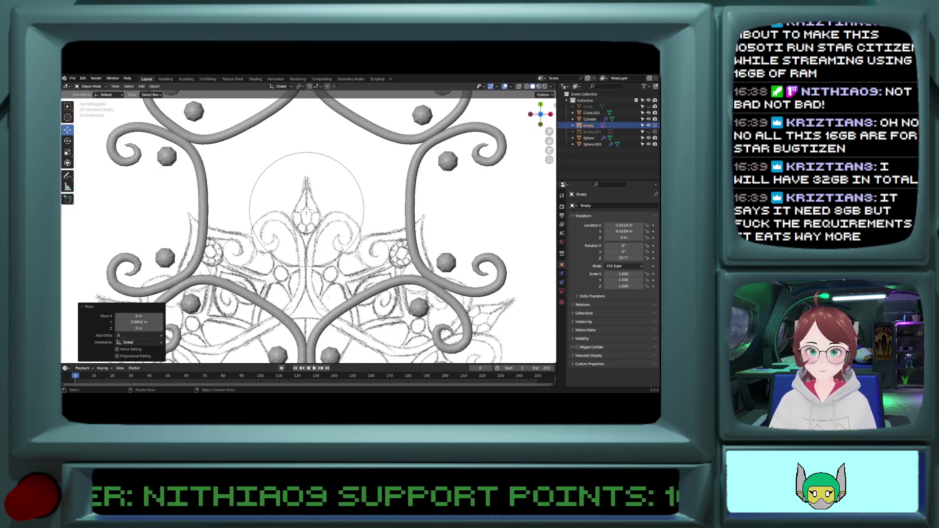
click(351, 248)
key(s)
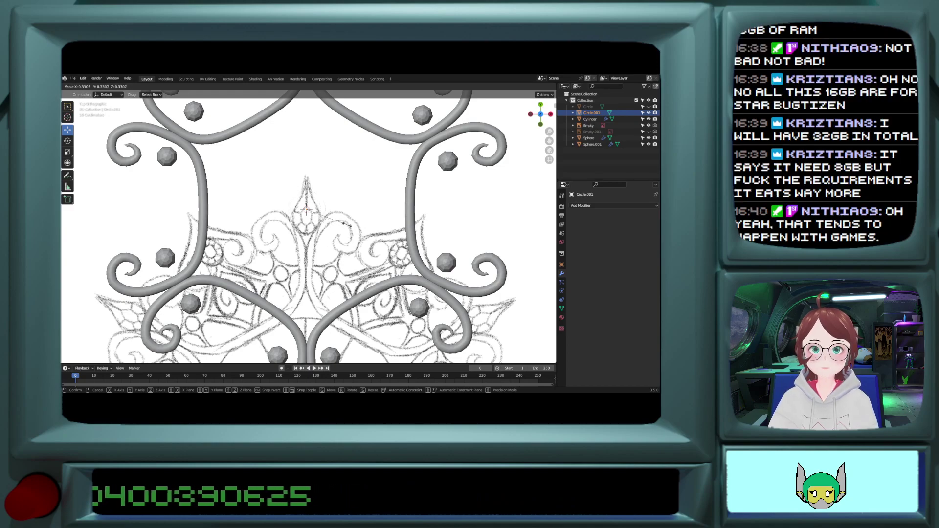
click(344, 226)
Step: Move the reference image about 0.2 m along Y to centre the top tip's gem on the small circle
click(321, 252)
scroll(322, 253, down, 4)
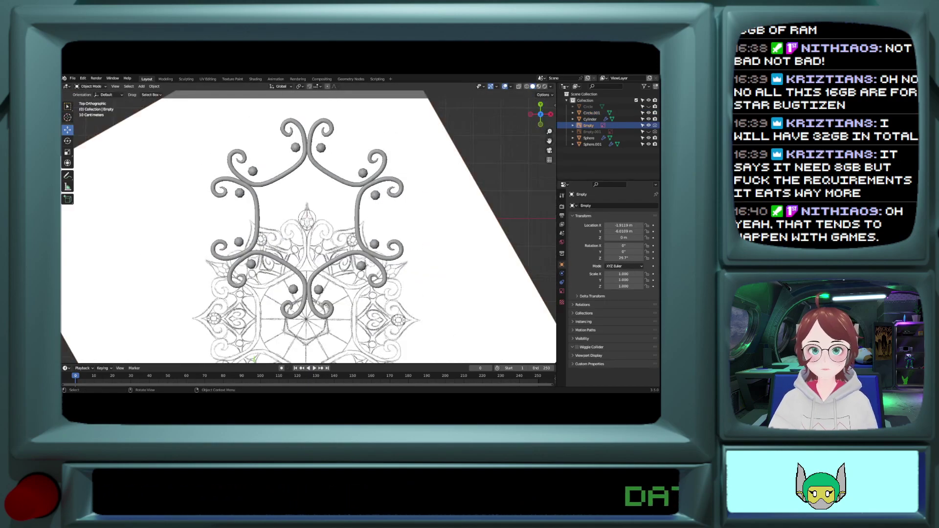
scroll(278, 294, down, 3)
scroll(278, 294, up, 1)
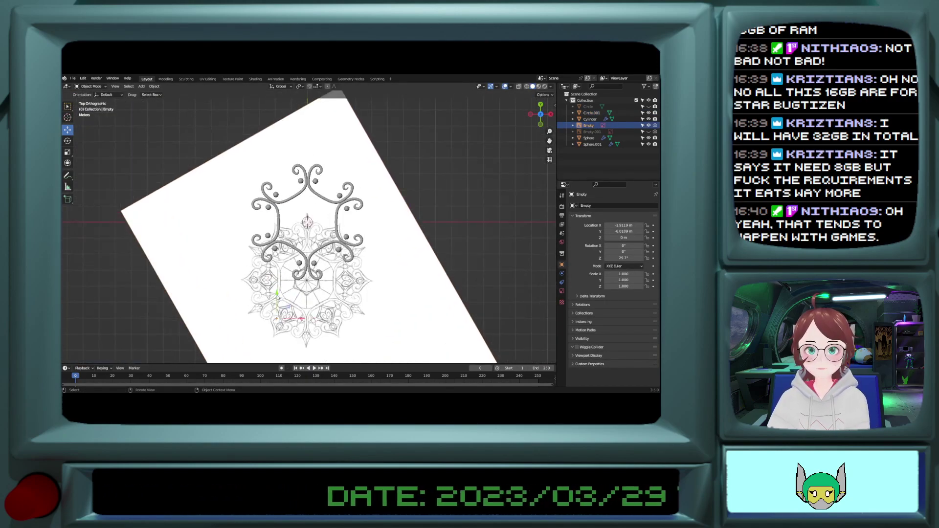
key(g)
click(278, 291)
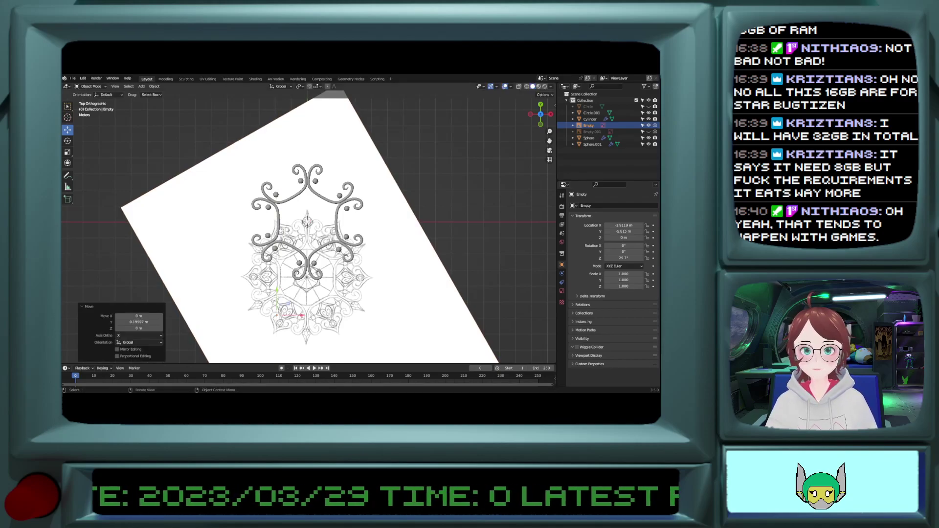
scroll(313, 215, up, 6)
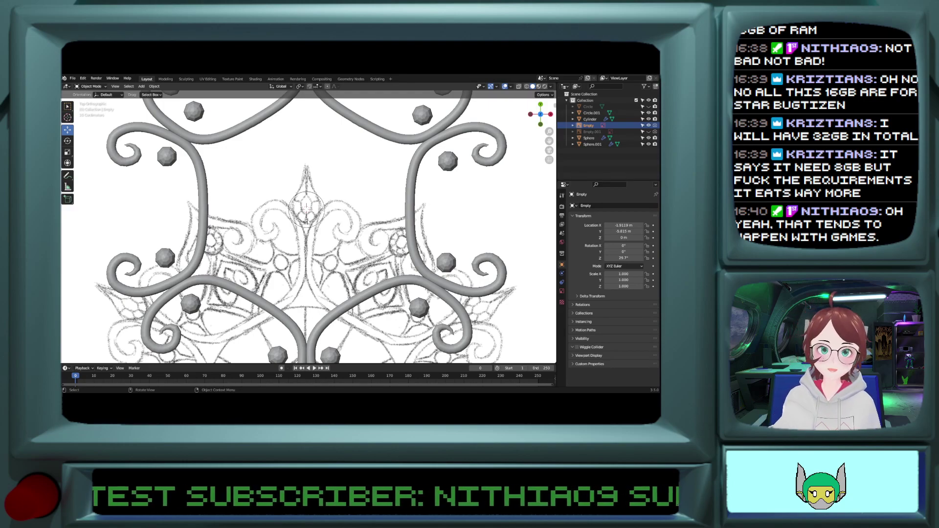
Step: Scale the small circle over the top tip's gem by 0.9
scroll(306, 220, down, 2)
click(308, 216)
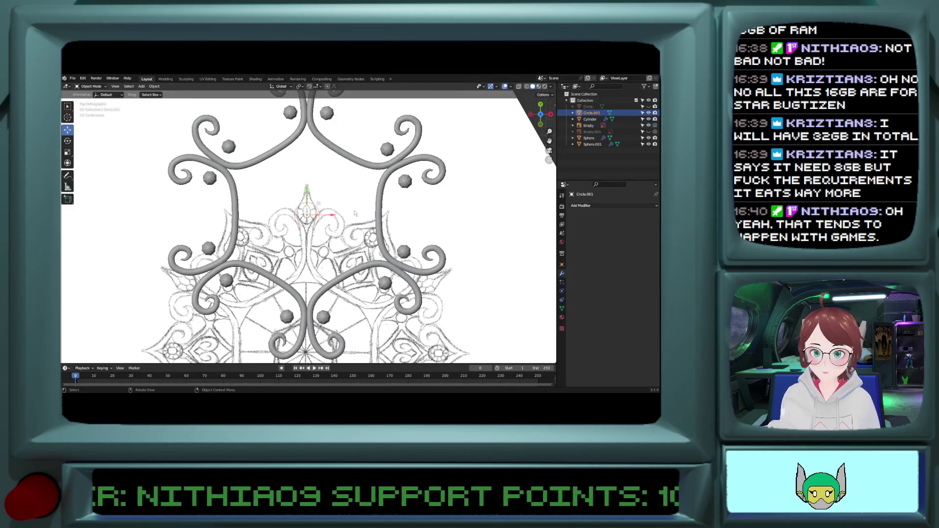
text(s.9)
key(Return)
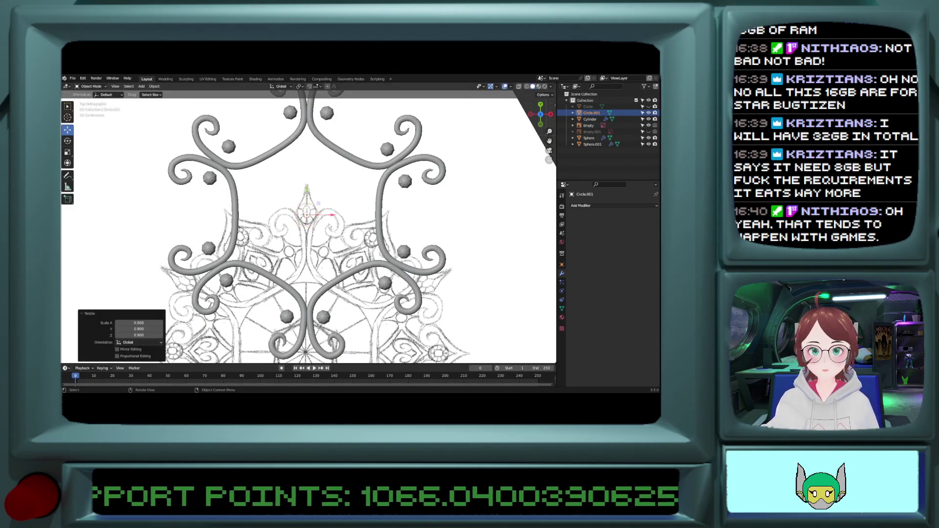
Step: Move the reference image about -0.05 m along Y to line up the top tip's gem with the small circle
scroll(325, 231, down, 3)
click(295, 306)
click(295, 307)
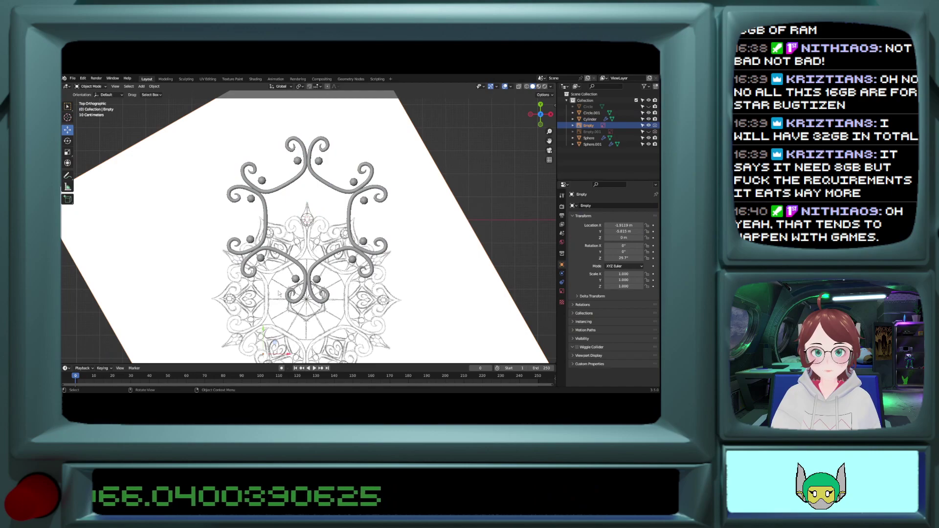
drag(263, 332, 263, 332)
click(265, 335)
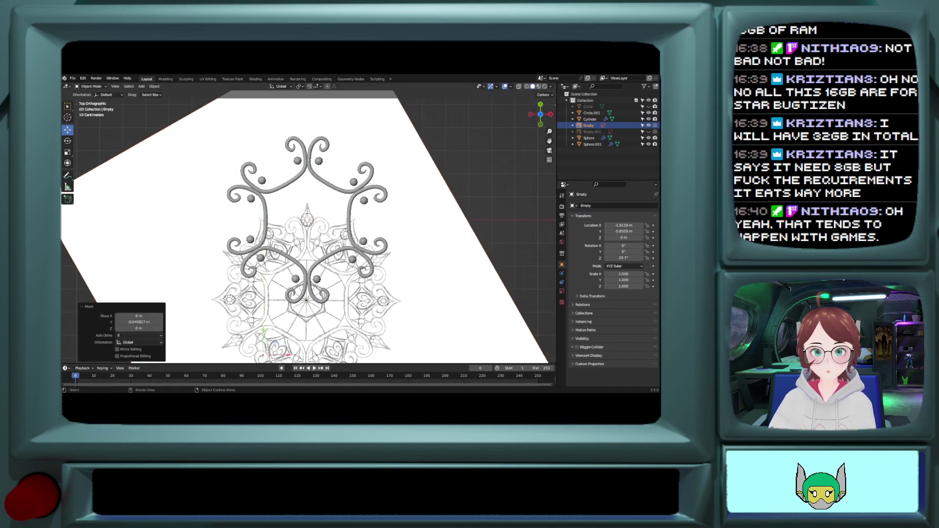
Step: Delete the vertices of the small circle's right half and add a Mirror modifier on the X axis
scroll(314, 262, up, 8)
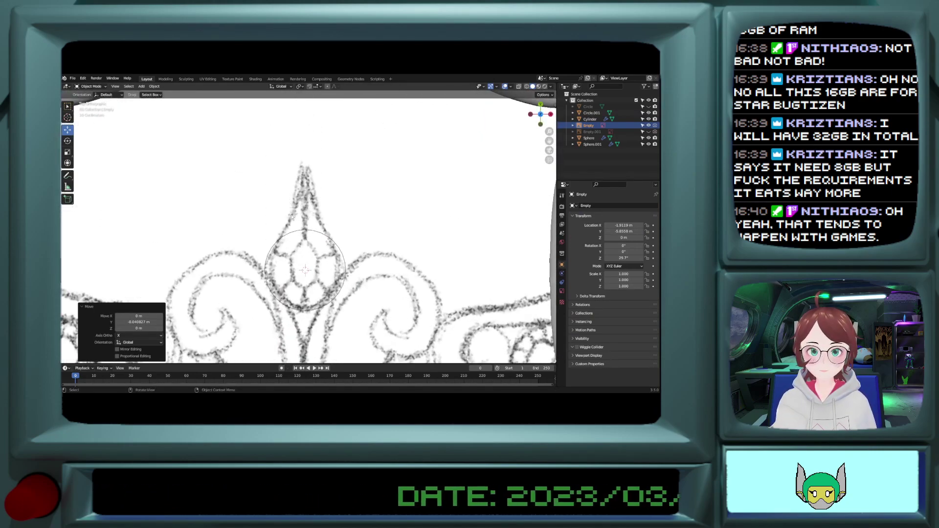
click(295, 230)
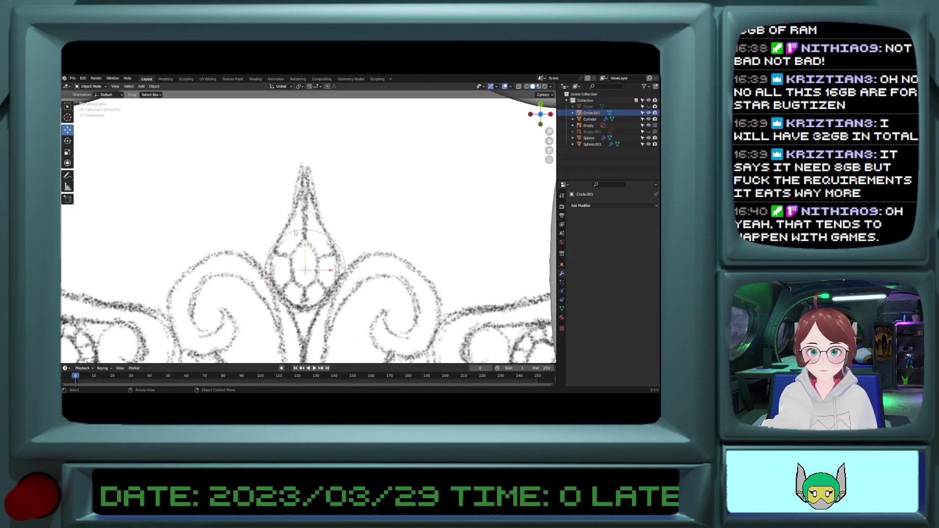
key(Tab)
click(305, 230)
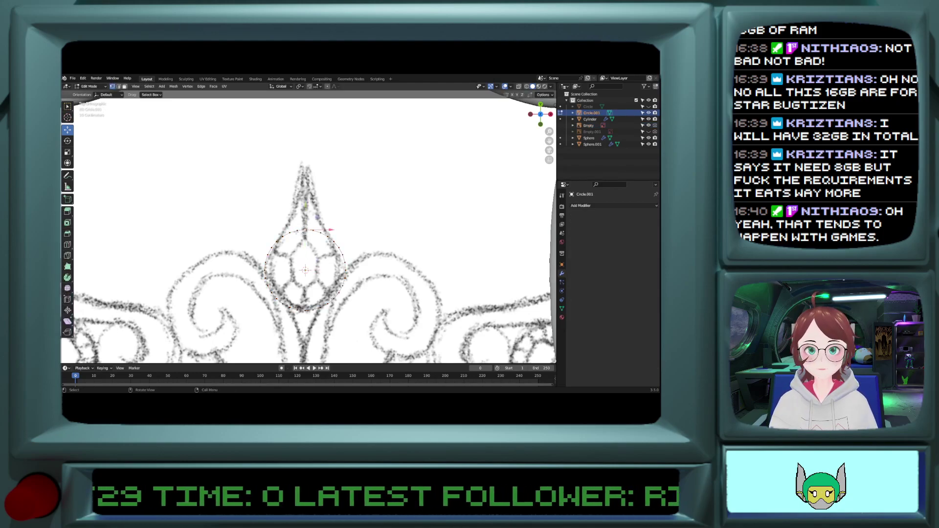
click(304, 231)
key(Tab)
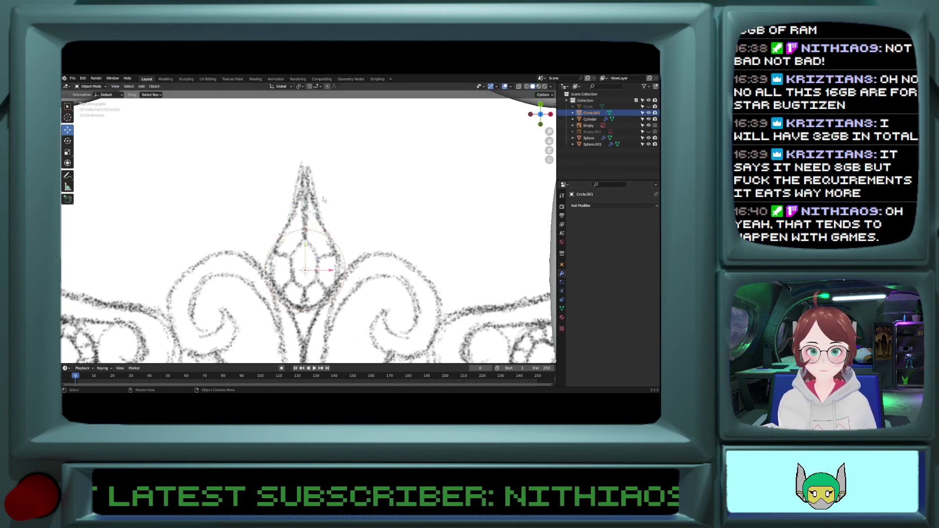
key(Tab)
ctrl+click(345, 272)
key(x)
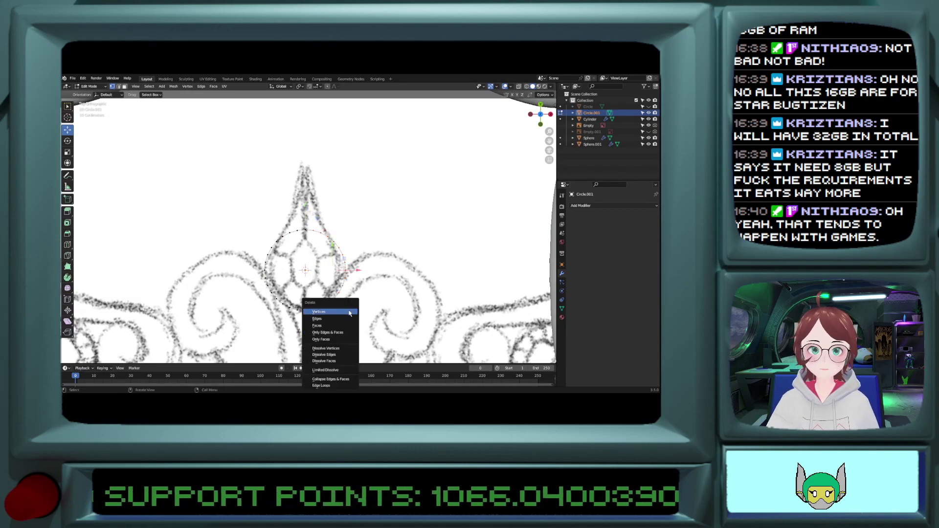
click(319, 312)
click(586, 205)
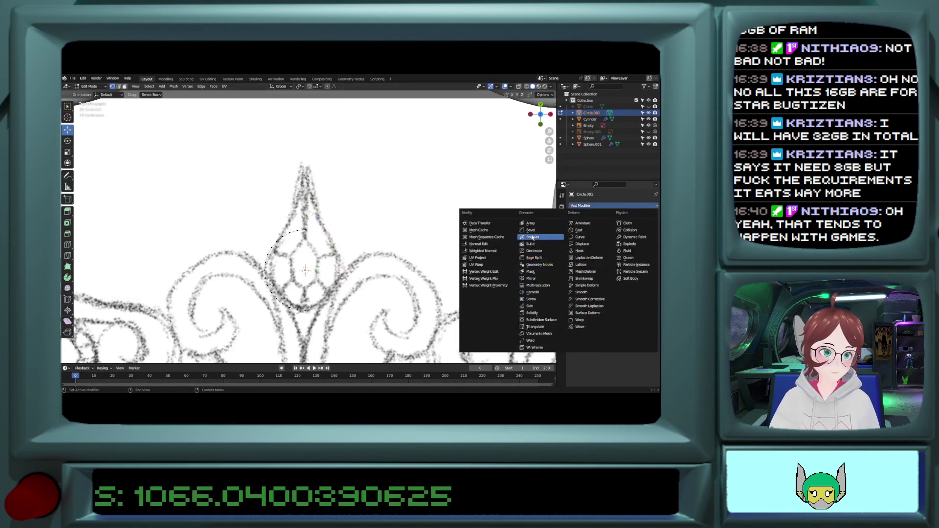
click(532, 278)
Step: Raise the circle's top vertex and its neighbour along Y to form the gem's pointed tip over the sketch
scroll(259, 225, up, 3)
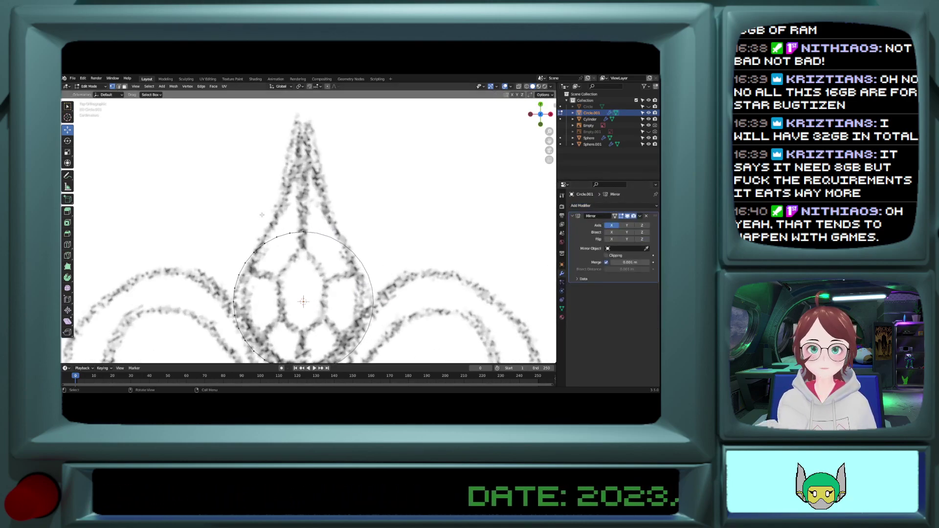
click(303, 233)
key(g)
key(y)
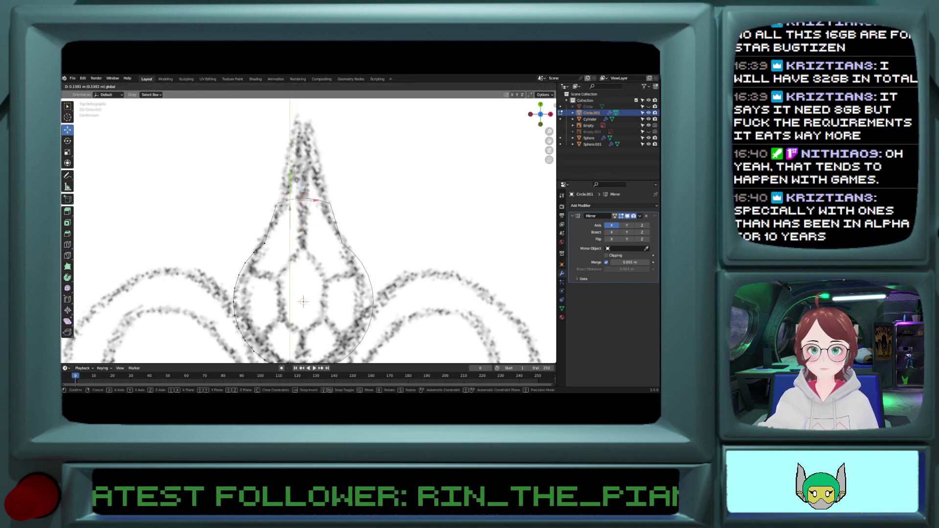
click(290, 181)
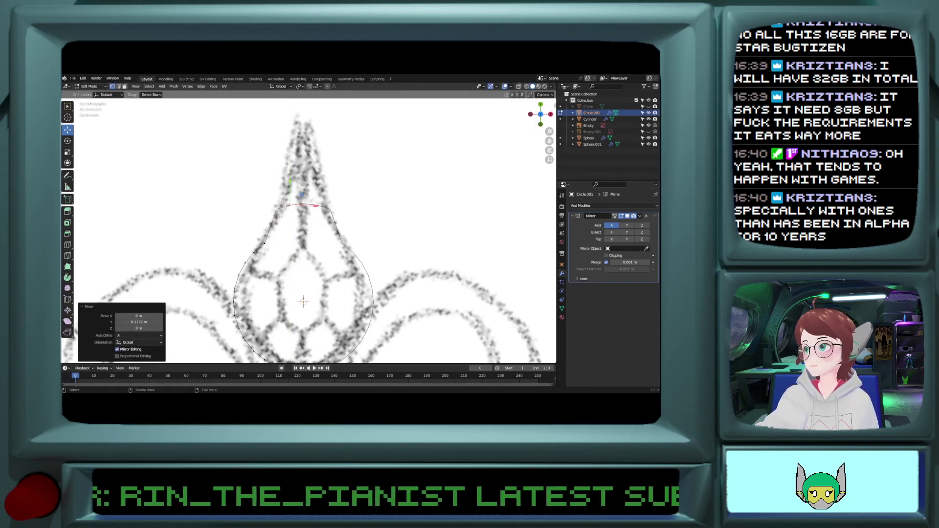
click(303, 203)
drag(304, 179, 303, 104)
click(288, 206)
drag(291, 184, 291, 144)
click(290, 144)
Step: Raise the three outline vertices below the tip along Y to fit the sketched teardrop's shoulder
click(265, 243)
key(g)
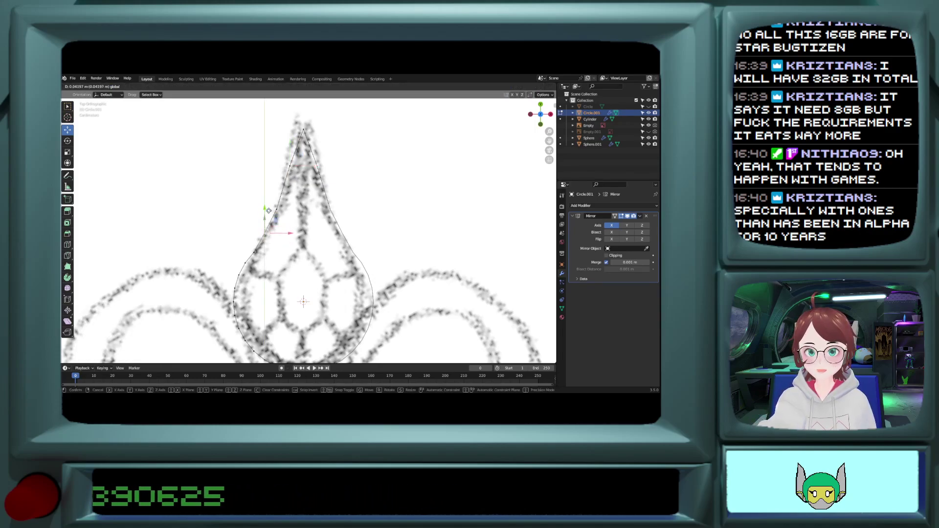
drag(269, 207, 279, 185)
click(277, 209)
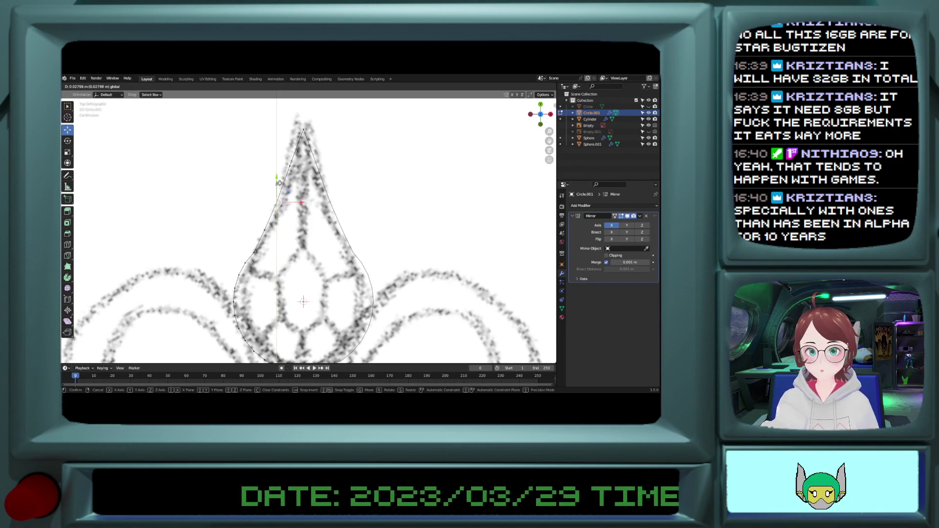
click(279, 185)
click(255, 251)
key(g)
key(y)
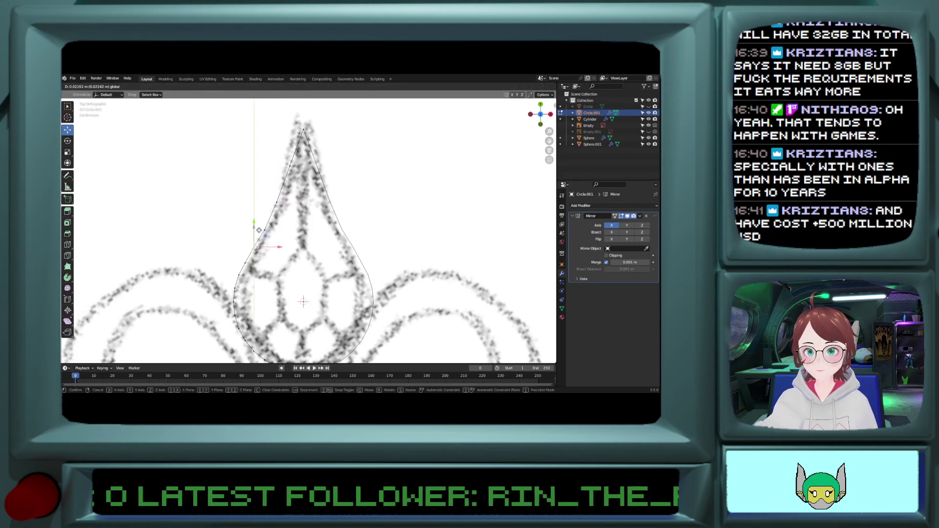
click(260, 230)
Step: Extrude the teardrop's bottom vertex about 0.16 m upward along Y to the sketched central facet
scroll(312, 228, down, 2)
shift+scroll(309, 254, down, 6)
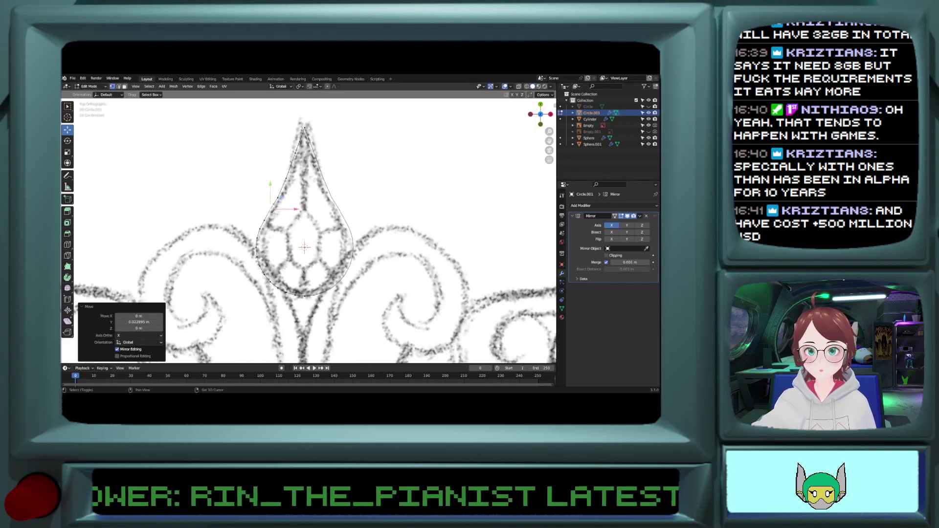
scroll(304, 295, up, 2)
click(304, 304)
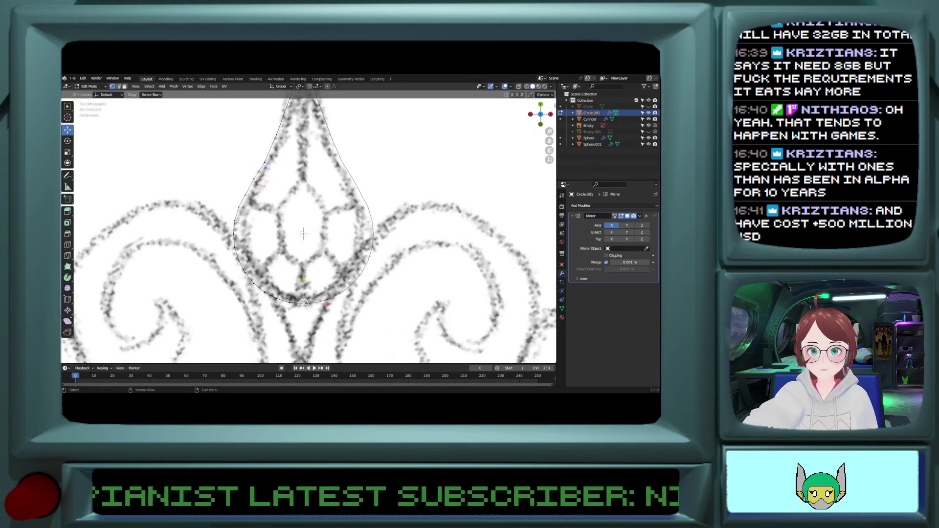
key(e)
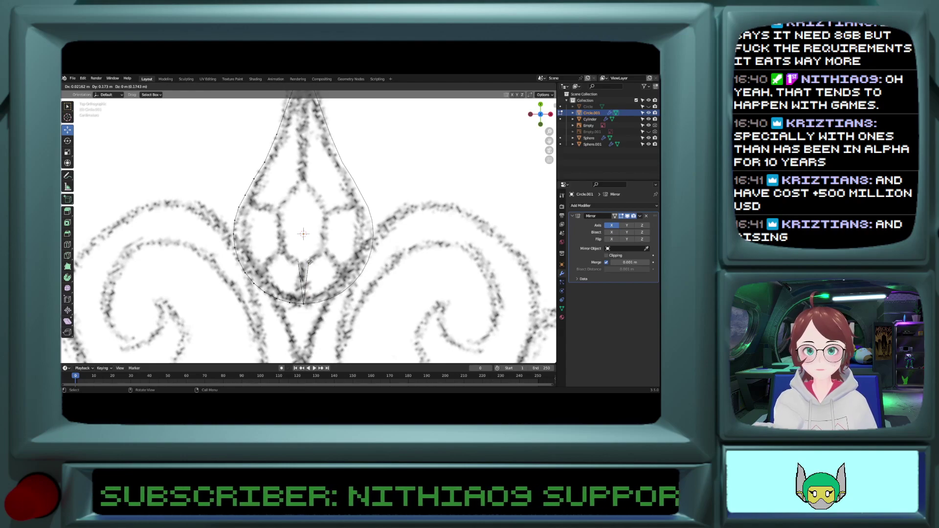
key(y)
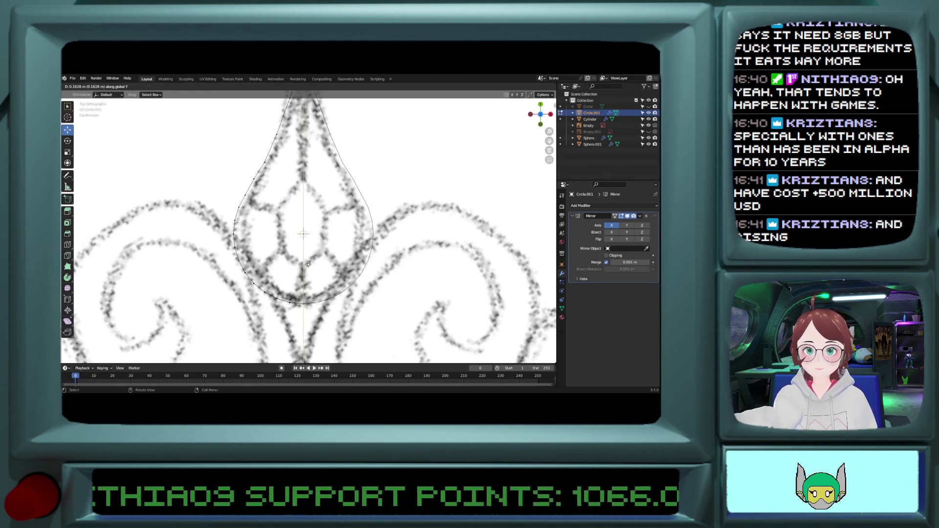
click(307, 265)
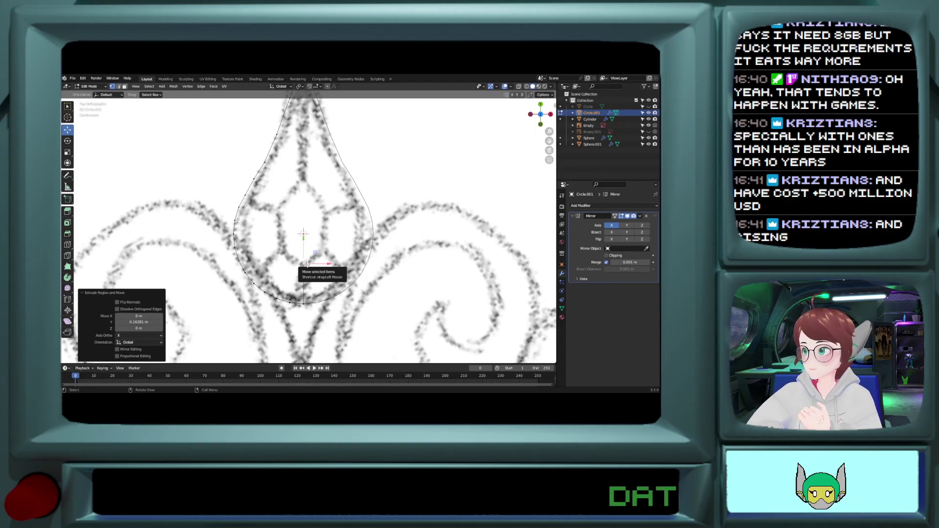
Step: Extrude the teardrop's tip vertex straight down along Y to the top corner of the sketched central facet
shift+scroll(306, 265, up, 6)
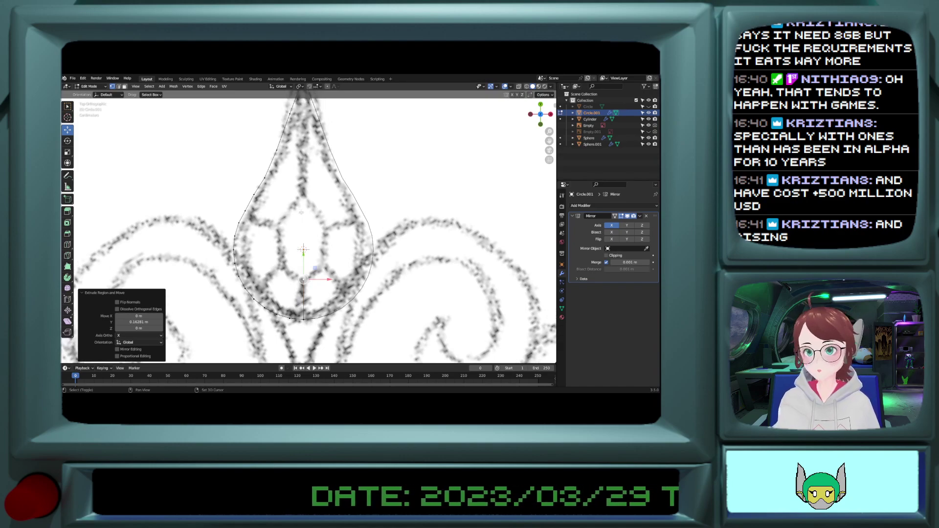
click(303, 109)
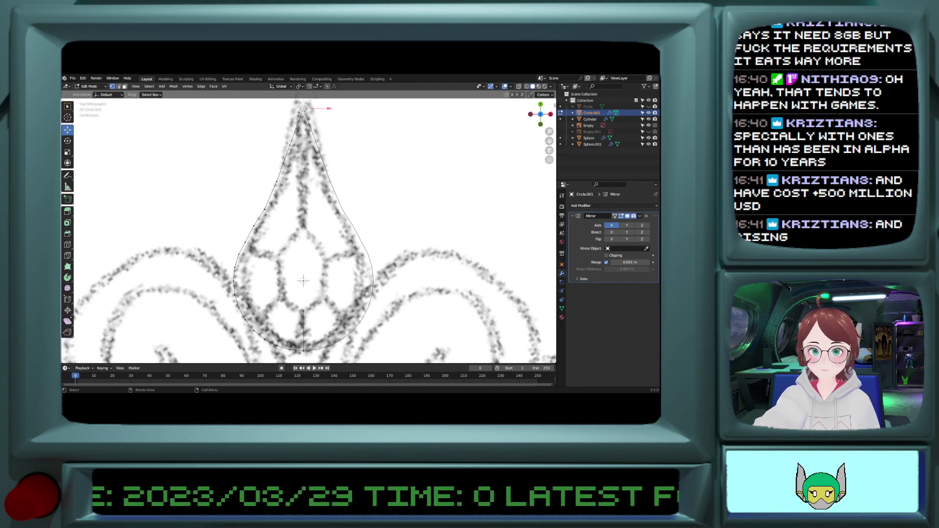
key(e)
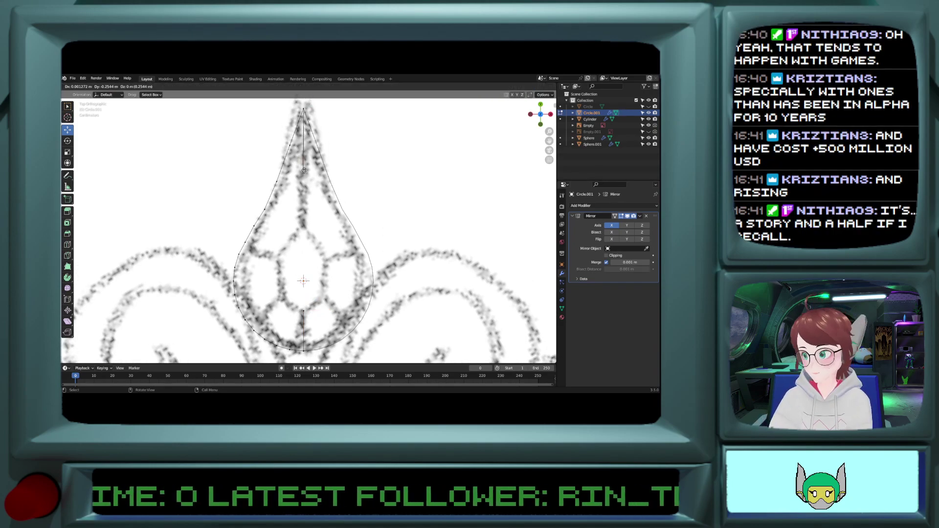
click(311, 227)
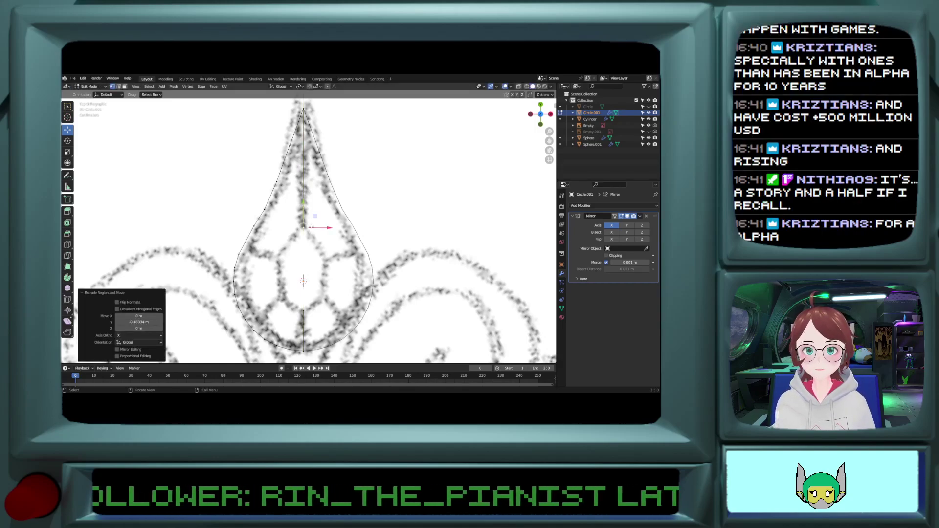
Step: Extrude one upper and one lower vertex of the left outline inward to the side corners of the sketched central facet
click(246, 242)
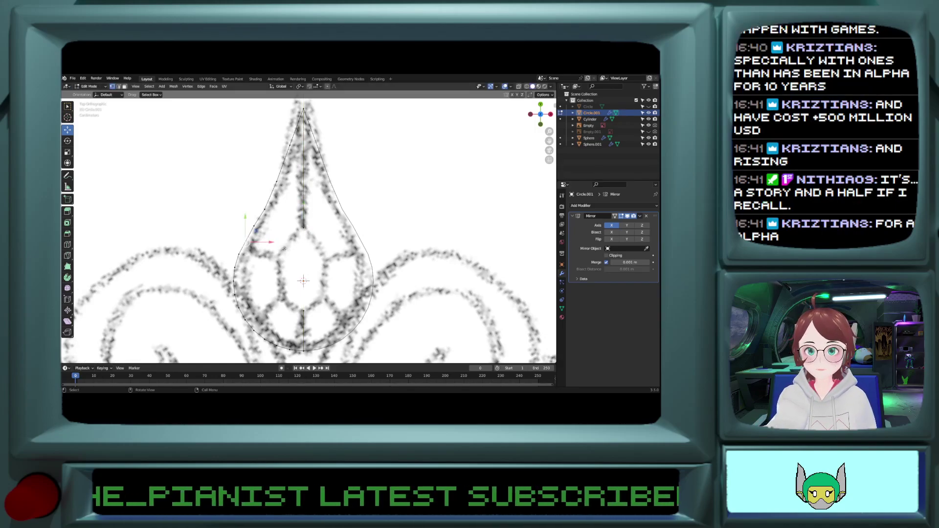
key(e)
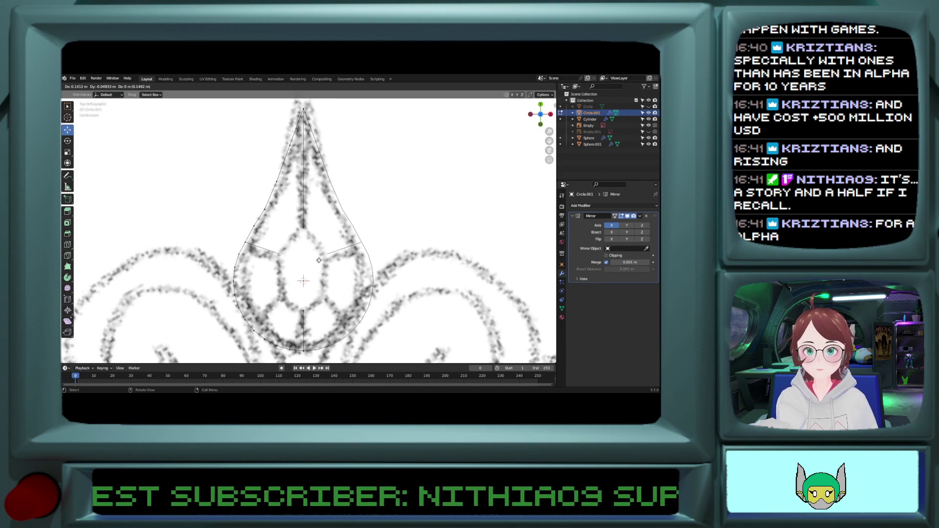
click(318, 260)
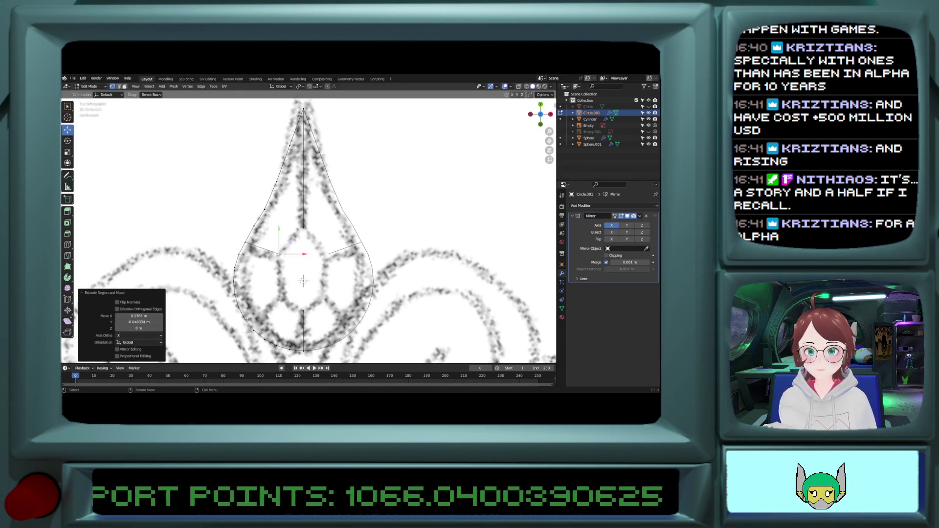
click(247, 319)
key(e)
click(296, 290)
Step: Connect the inner facet corners with edges from bottom to top to close the central hexagonal facet
click(303, 310)
shift+click(282, 298)
shift+click(281, 297)
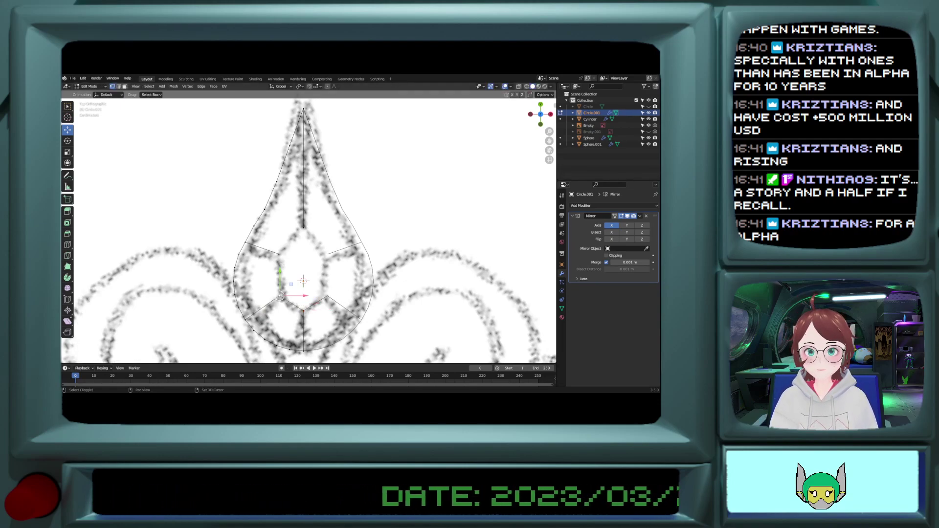
shift+click(278, 257)
key(j)
key(f)
click(280, 253)
shift+click(299, 229)
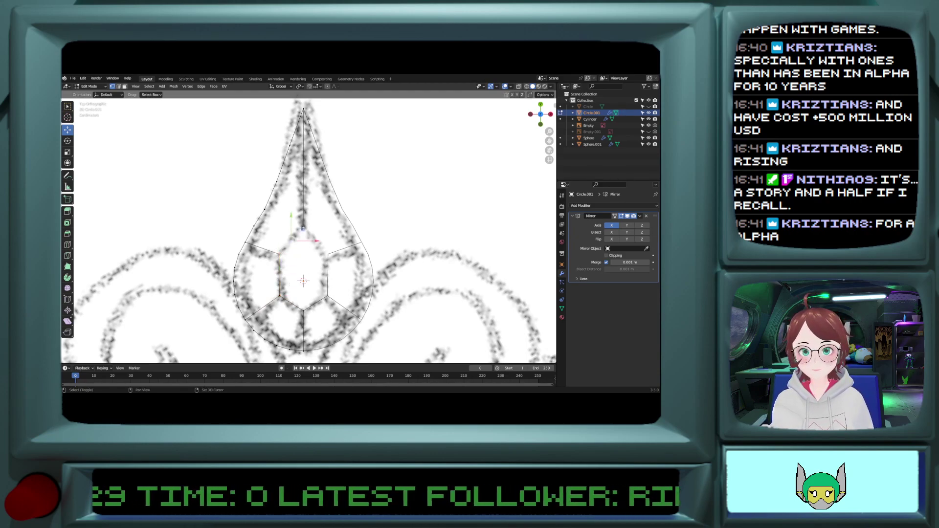
key(f)
Step: Dissolve the left outline vertices between the upper facet edge and the teardrop's tip
click(255, 225)
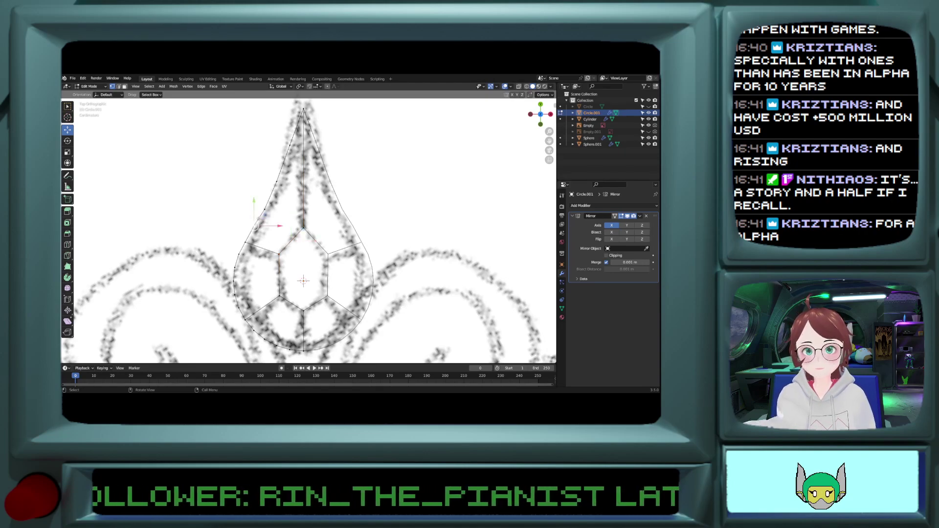
ctrl+click(293, 145)
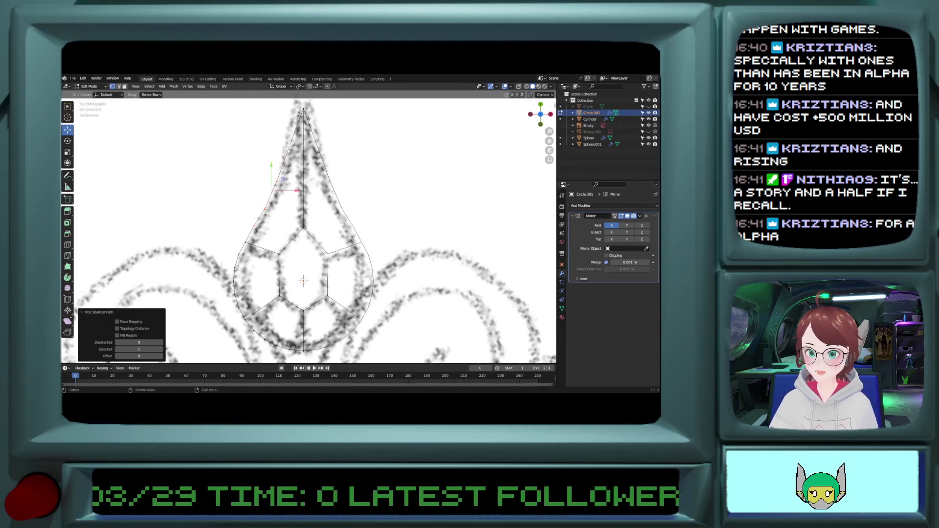
key(x)
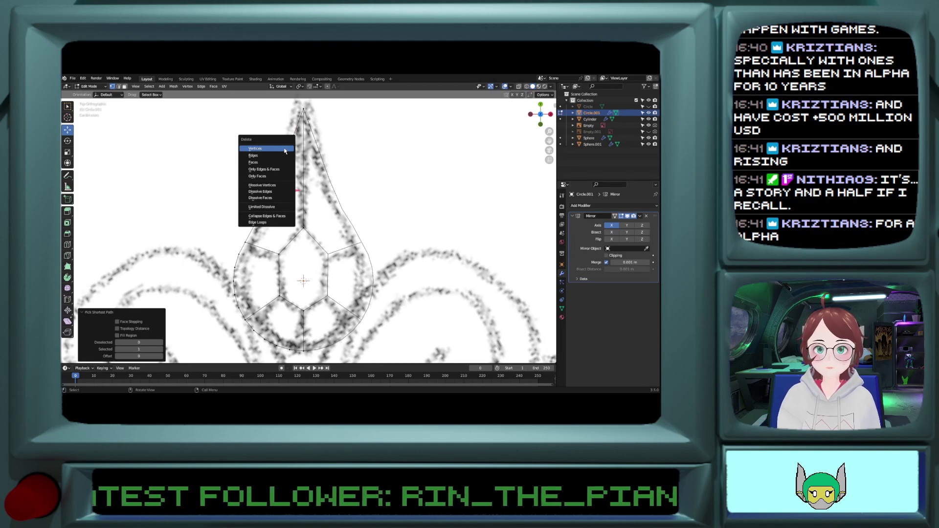
click(281, 185)
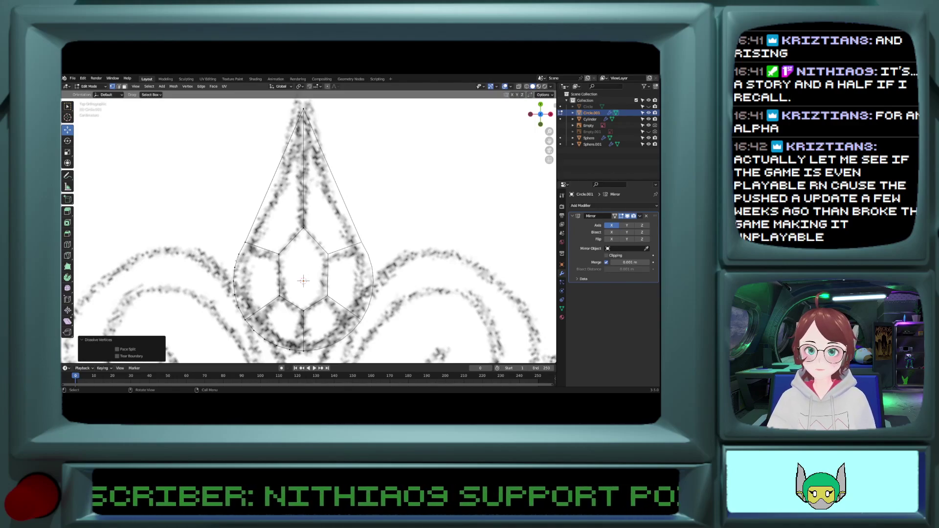
Step: Merge at center the two left outline vertices just below the upper facet edge
click(239, 255)
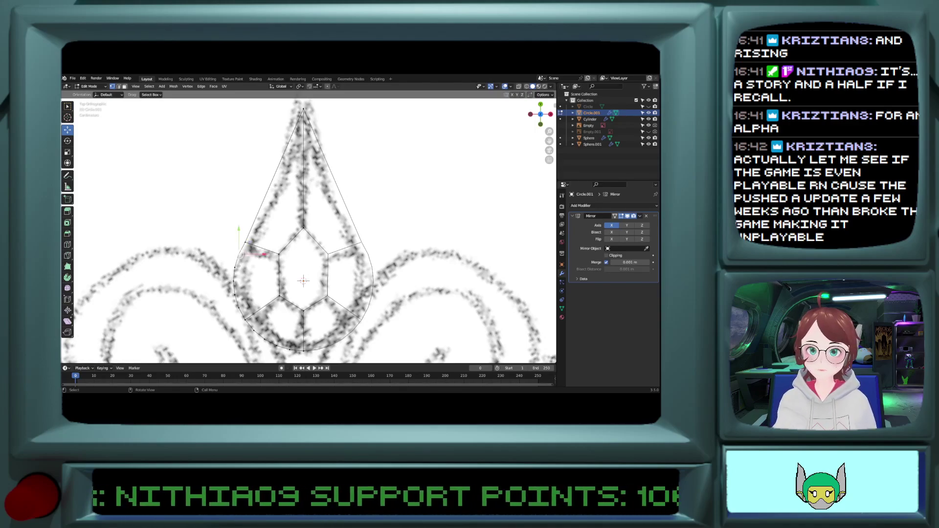
shift+click(235, 268)
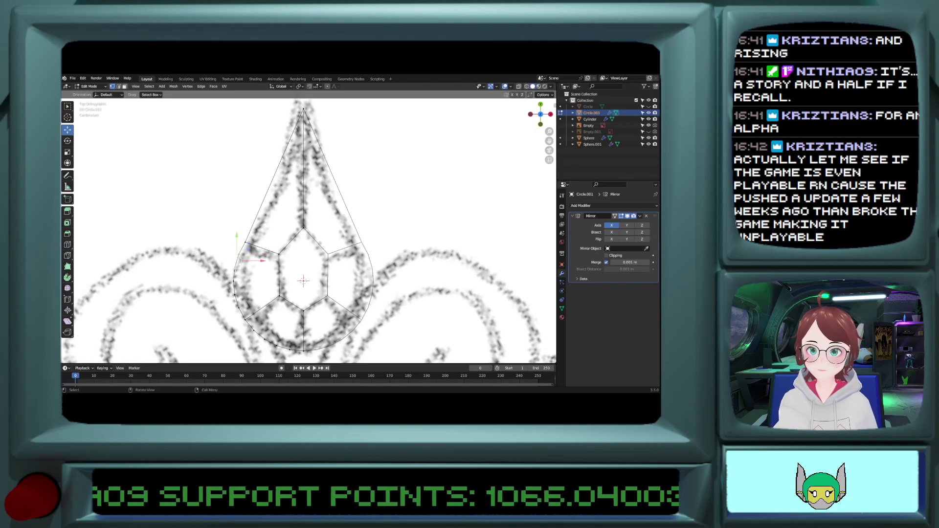
key(m)
click(236, 264)
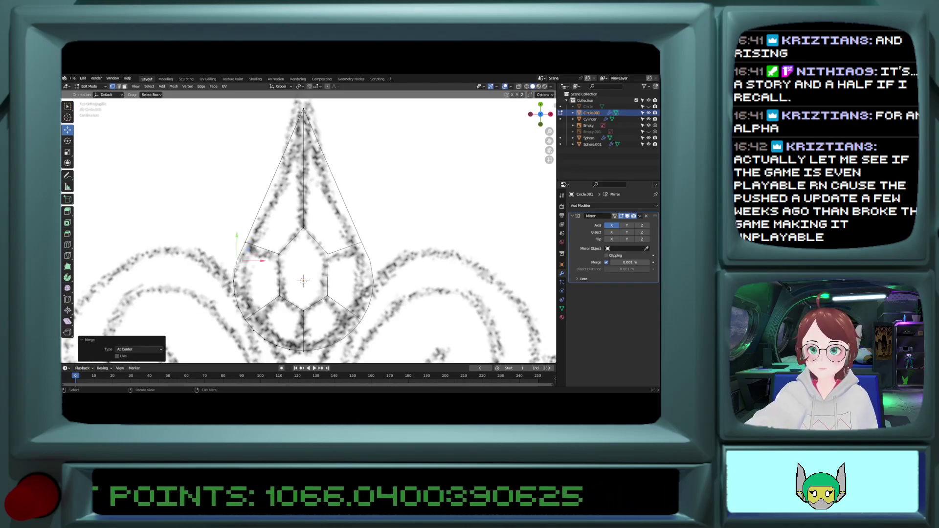
Step: Merge at center three neighbouring pairs of left outline vertices along the lower curve of the teardrop
click(235, 293)
shift+click(238, 307)
key(m)
click(236, 307)
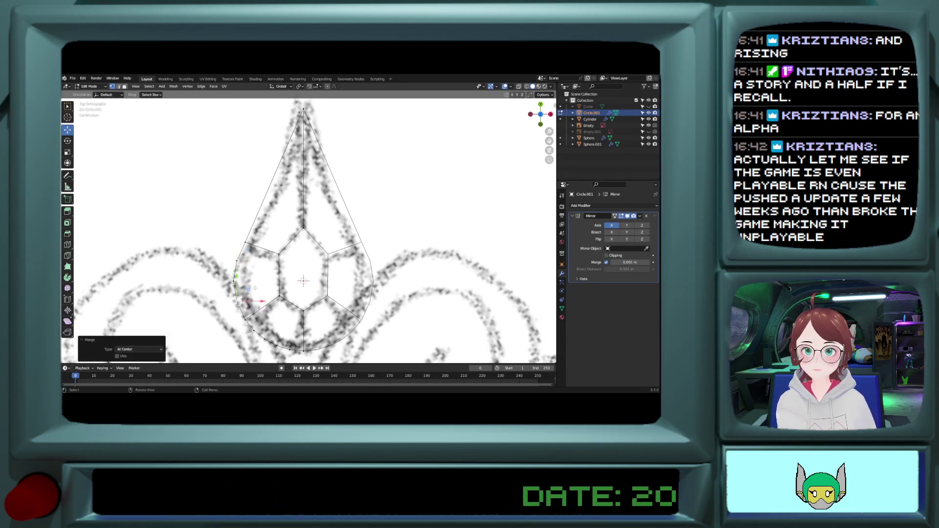
click(254, 331)
shift+click(264, 338)
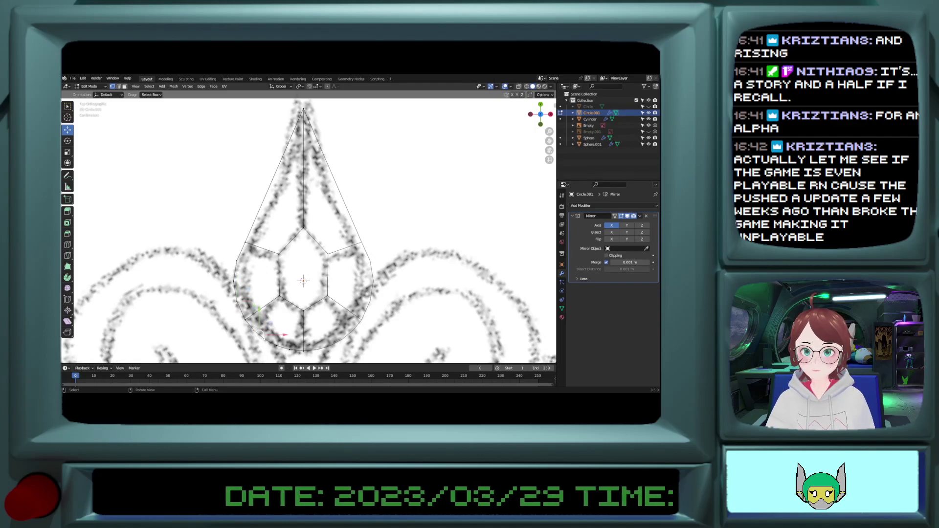
key(m)
click(261, 336)
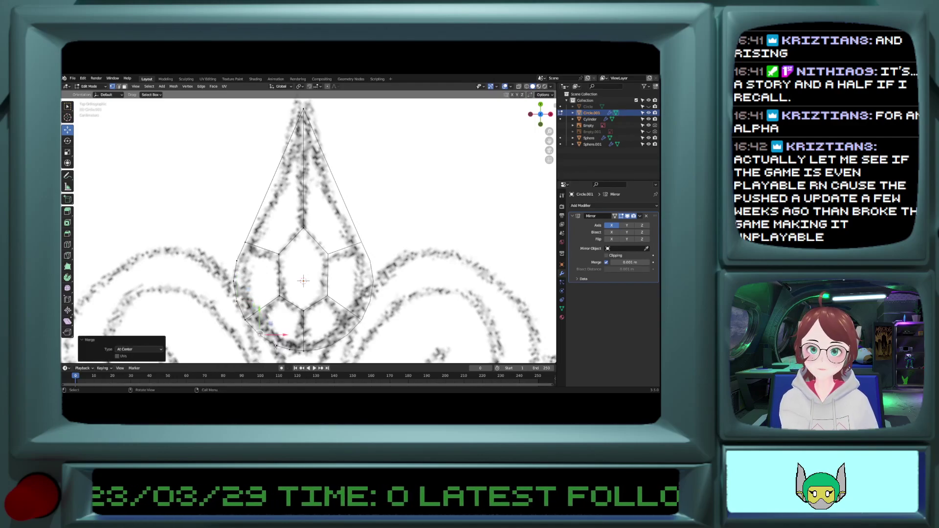
click(275, 347)
shift+click(289, 349)
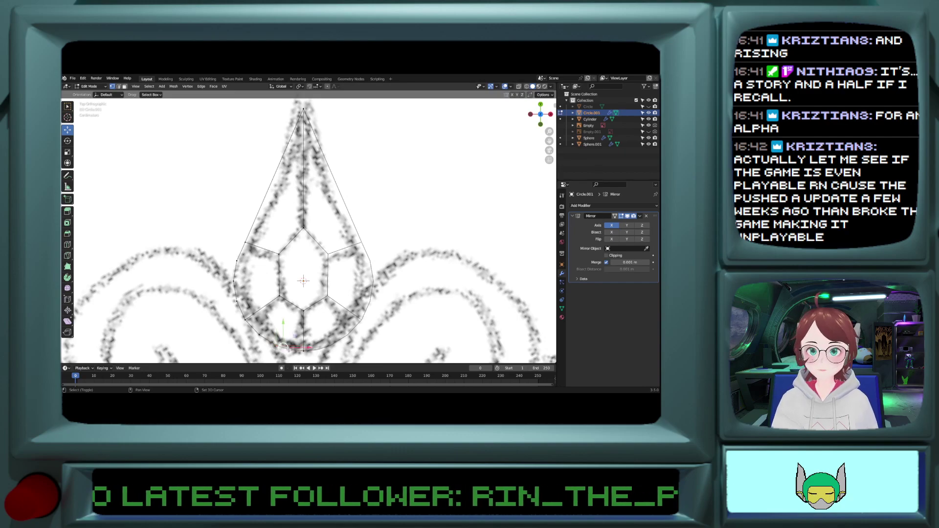
key(m)
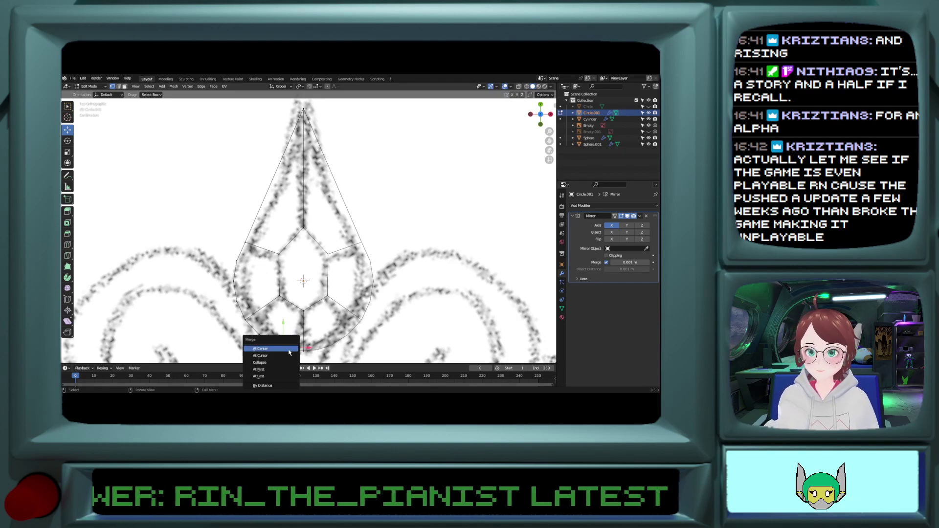
click(283, 346)
Step: Fill triangular faces between the central facet's lower corners and the outline's bottom and lower left segments
shift+click(303, 311)
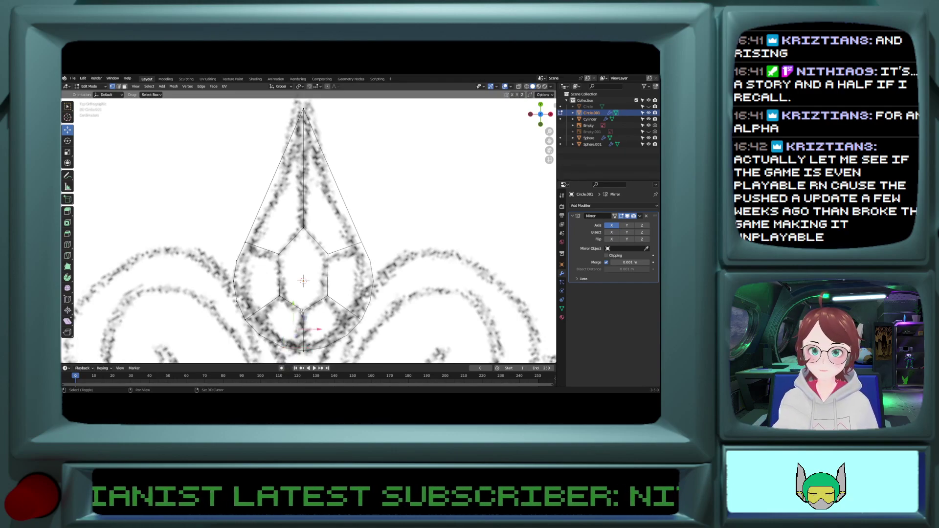
shift+click(306, 352)
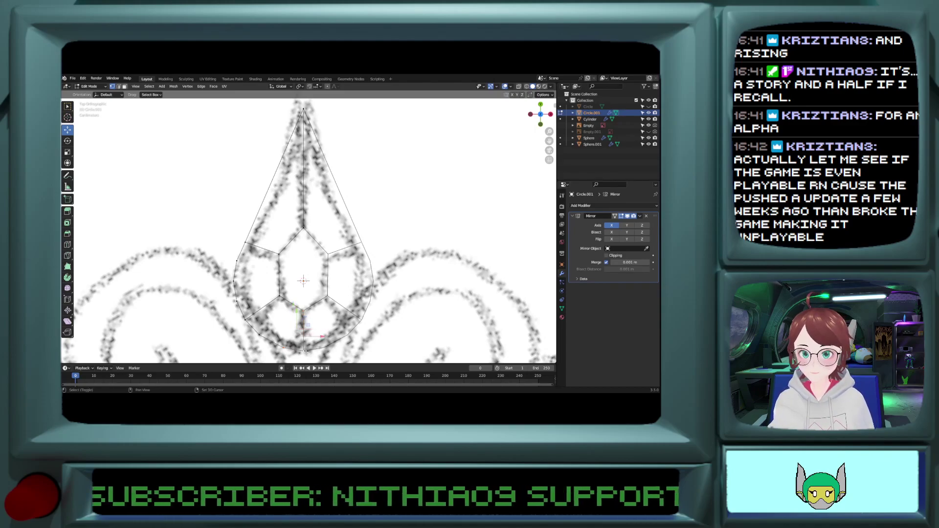
key(f)
shift+click(261, 335)
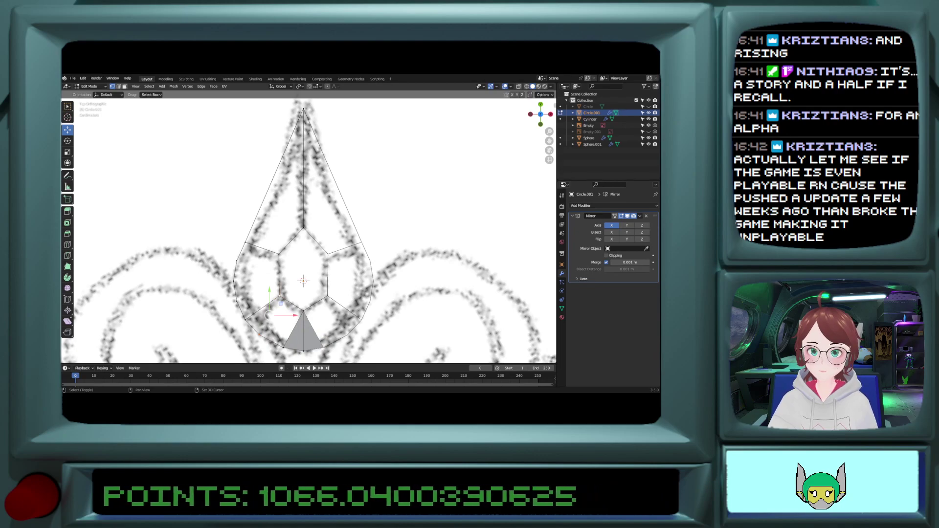
shift+click(249, 320)
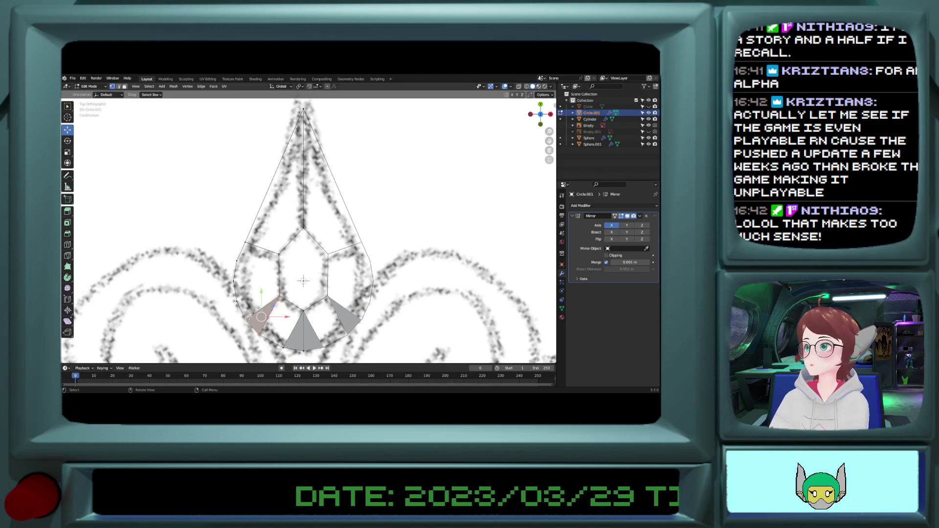
click(248, 318)
shift+click(237, 303)
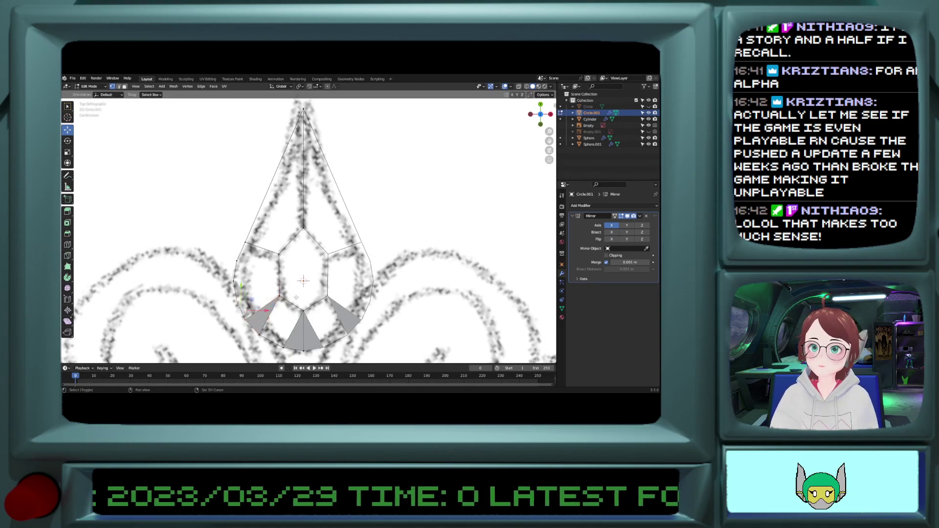
shift+click(279, 294)
key(f)
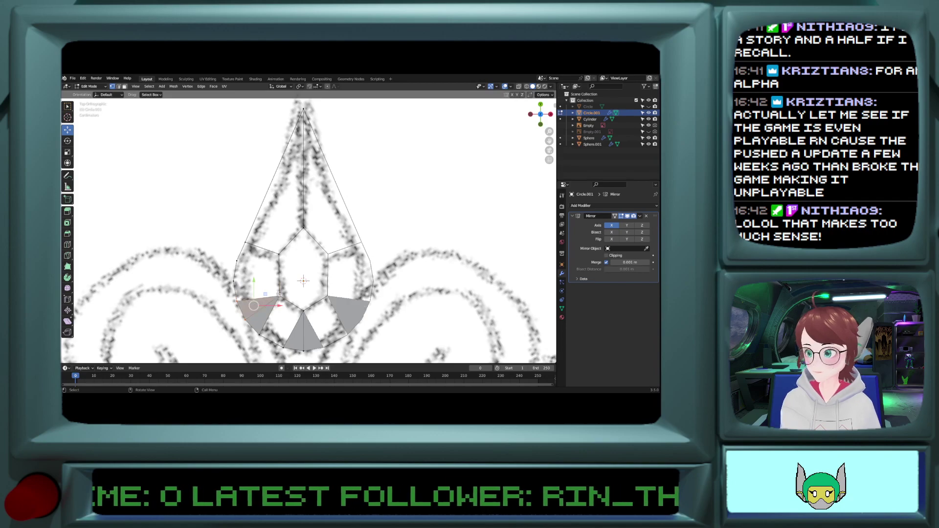
Step: Fill the triangle at the central facet's upper left corner and the face between its left edge and the outline
click(278, 255)
shift+click(239, 261)
shift+click(248, 244)
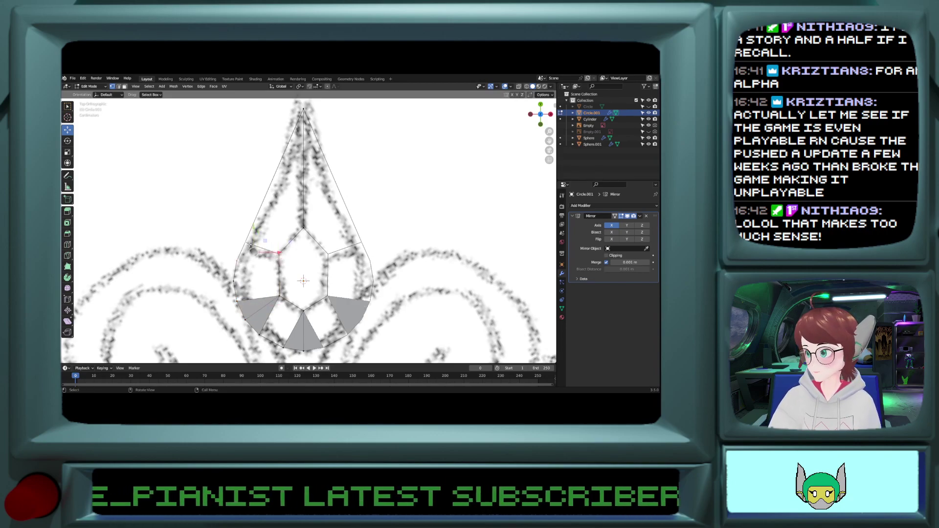
shift+click(251, 246)
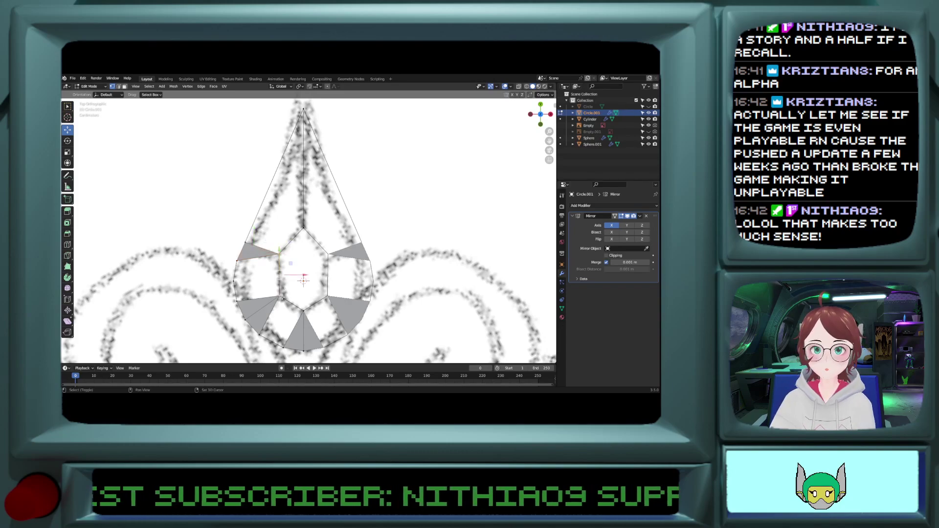
shift+click(238, 267)
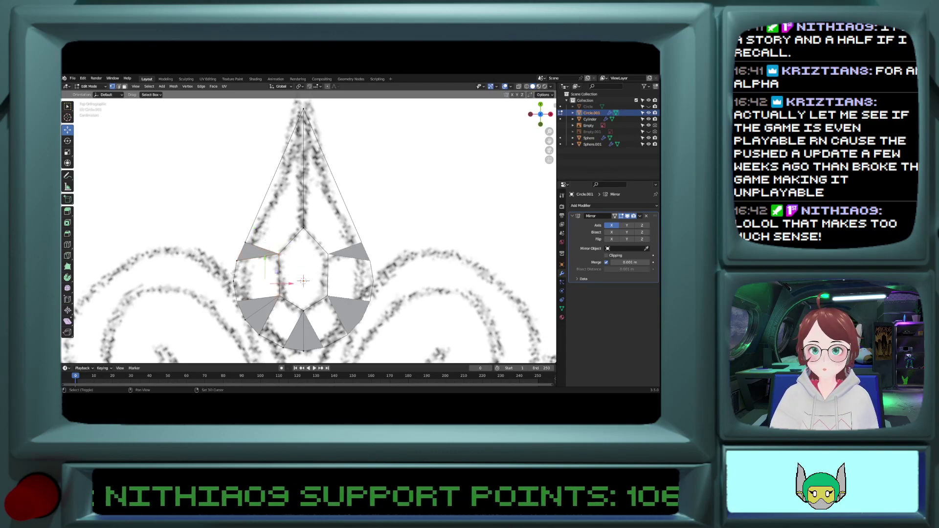
shift+click(236, 261)
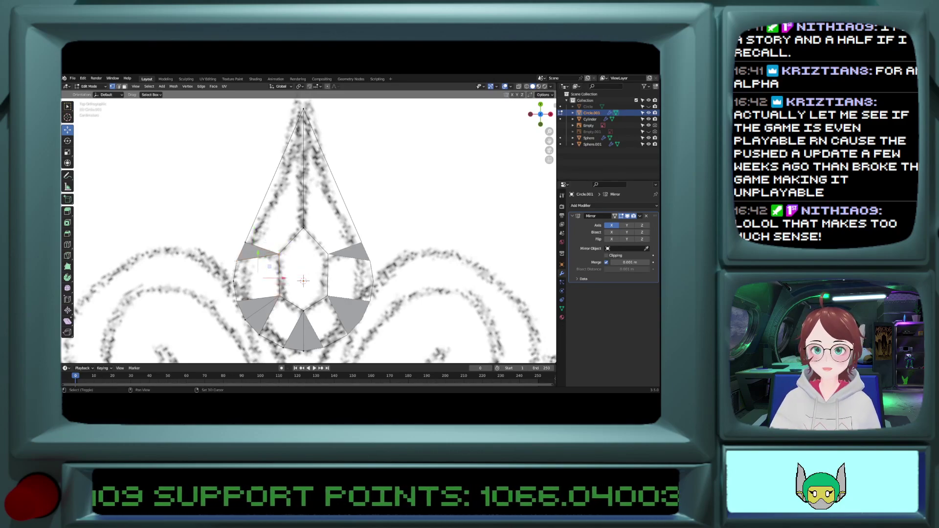
click(236, 279)
Step: Fill the remaining gap between the central facet's lower left edge and the bottom outline
click(278, 301)
shift+click(299, 316)
shift+click(283, 340)
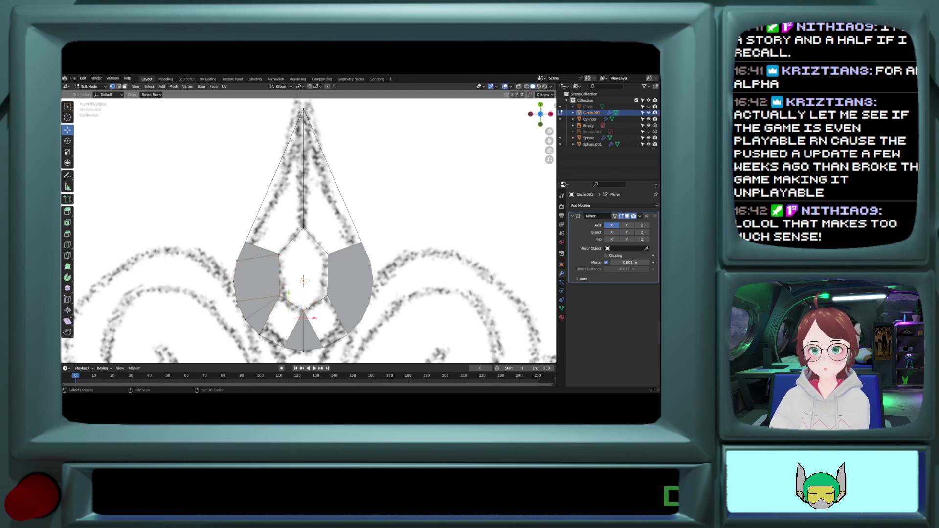
key(f)
Step: Fill the large face from the central facet's upper left edge to the teardrop's tip
click(249, 239)
shift+click(278, 254)
shift+click(303, 228)
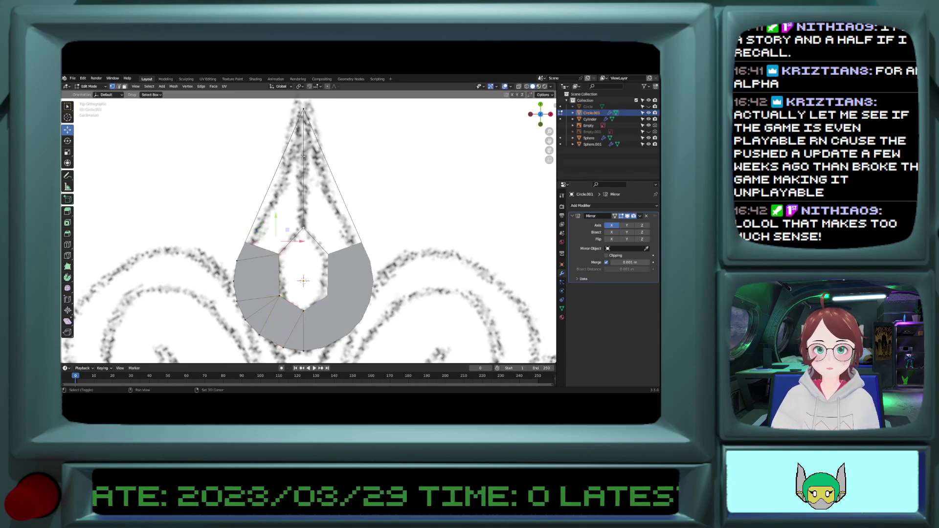
shift+click(303, 110)
key(f)
click(303, 228)
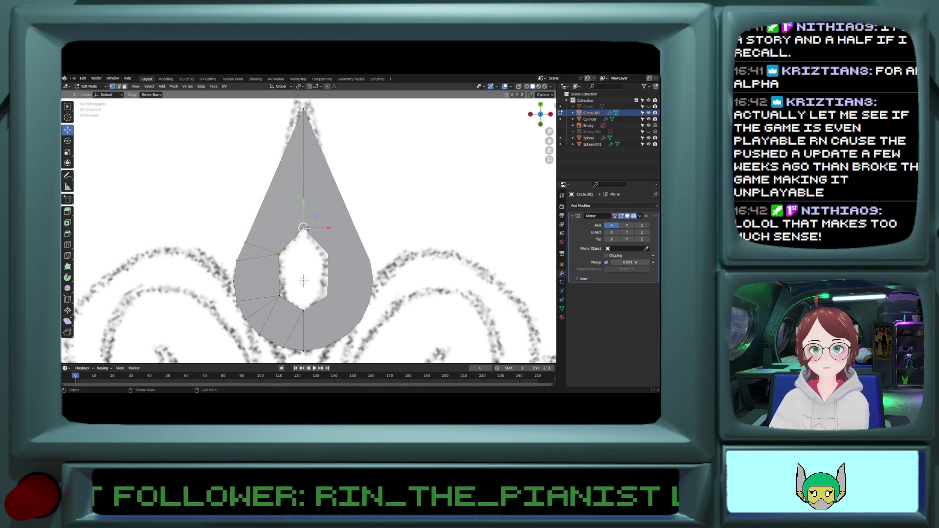
key(e)
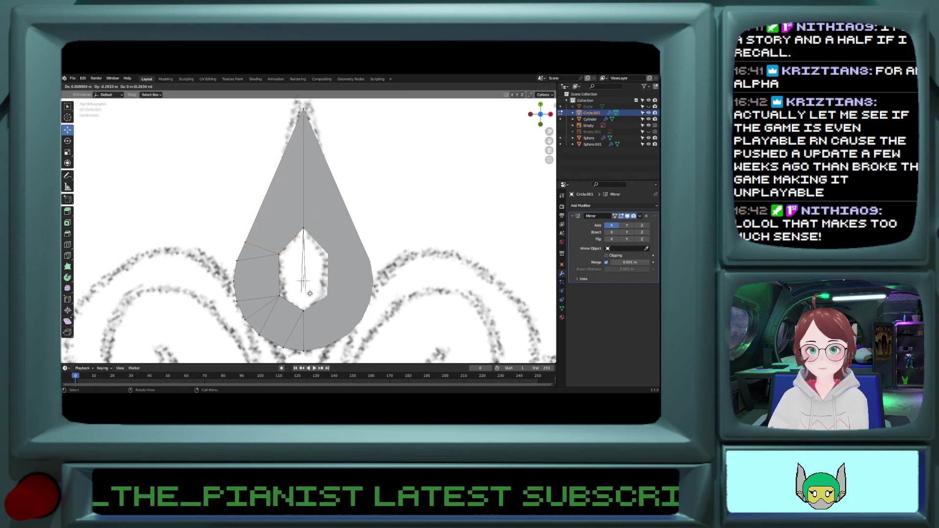
right_click(304, 301)
shift+click(303, 308)
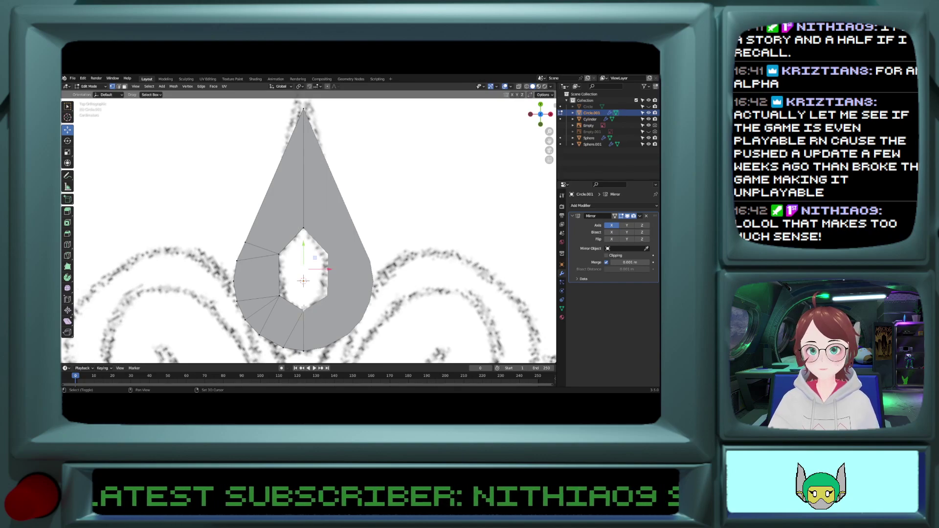
Step: Extrude the central facet's bottom corner vertex about 0.14 m along Y to the middle of the facet
click(303, 309)
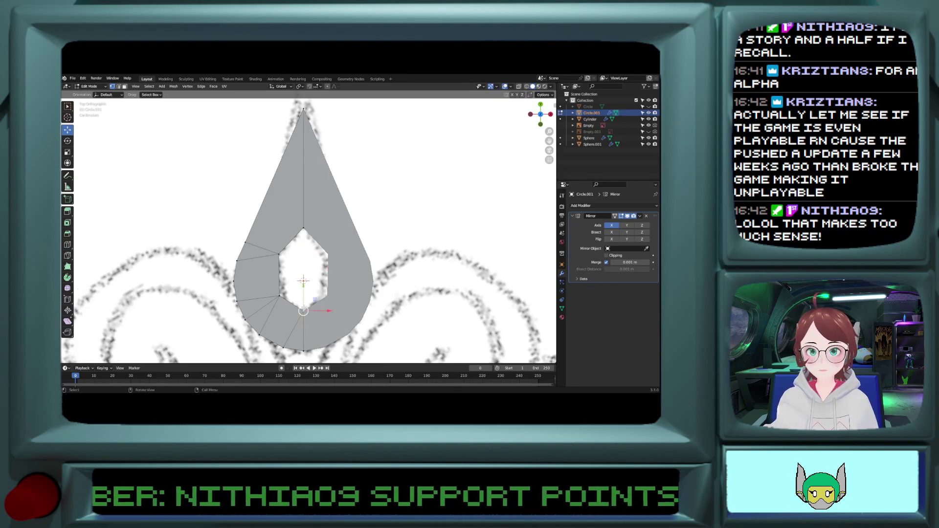
click(281, 297)
click(304, 305)
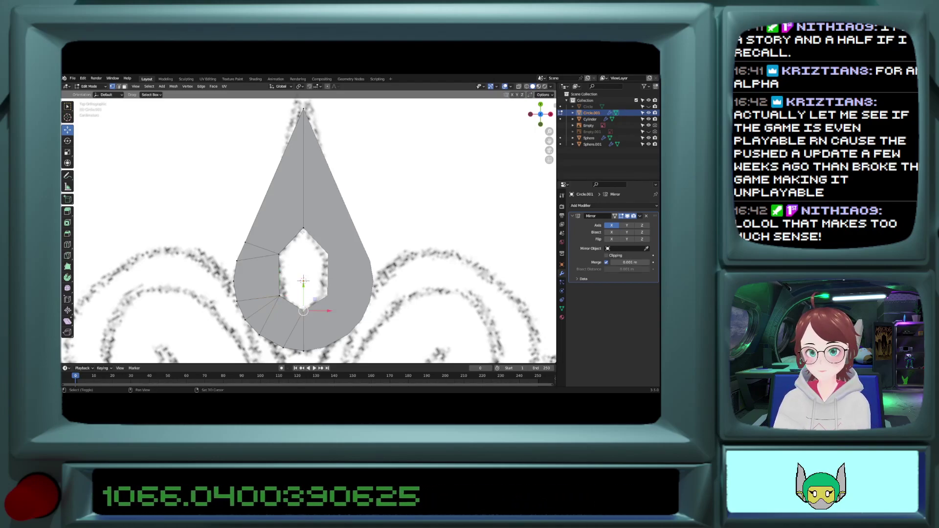
key(g)
key(y)
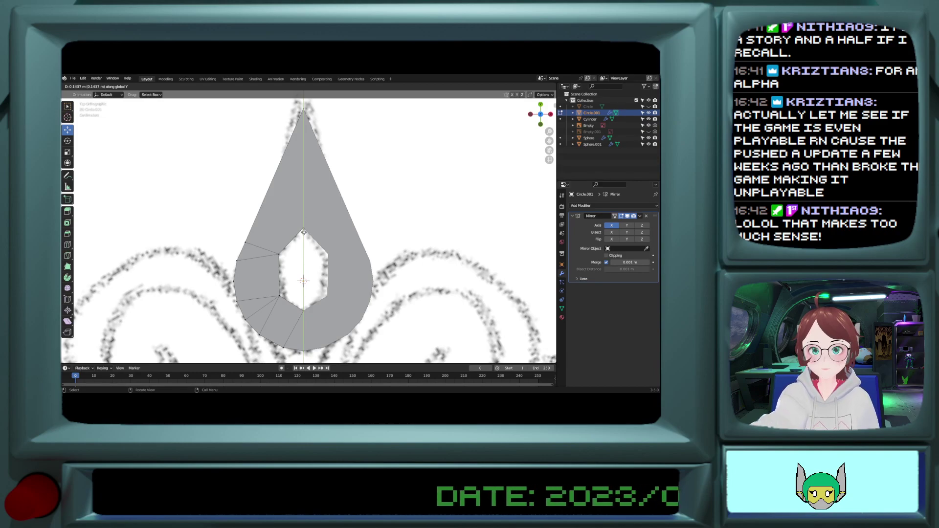
click(304, 231)
Step: Fill the left half of the central facet with three triangles meeting at its middle vertex
shift+click(279, 295)
shift+click(304, 311)
key(f)
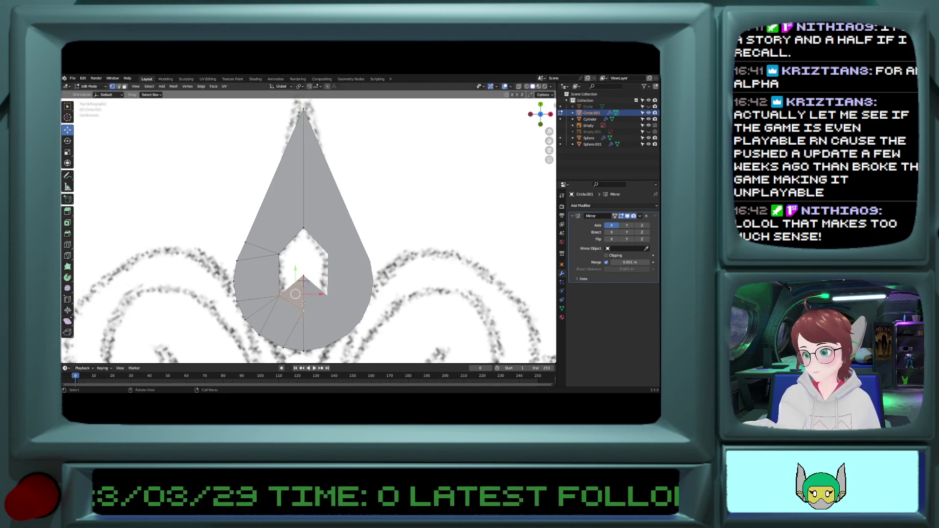
click(303, 277)
shift+click(279, 255)
shift+click(304, 229)
key(f)
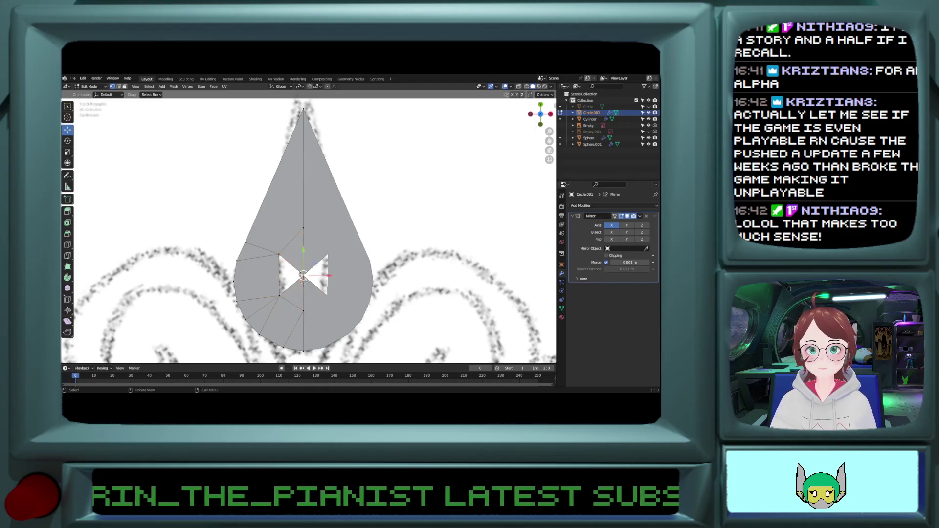
shift+click(279, 294)
shift+click(279, 294)
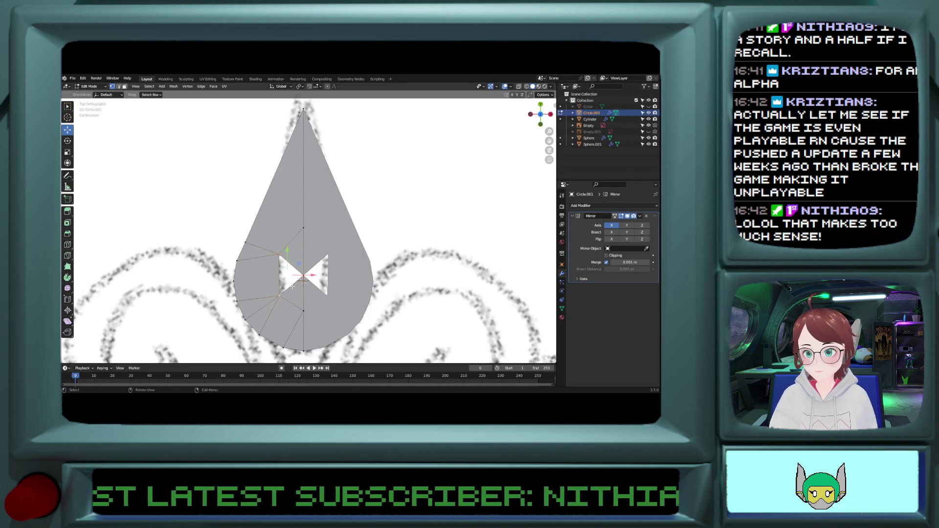
key(f)
Step: Extrude all of the teardrop's faces about 0.12 m upward in the front view
scroll(299, 250, down, 1)
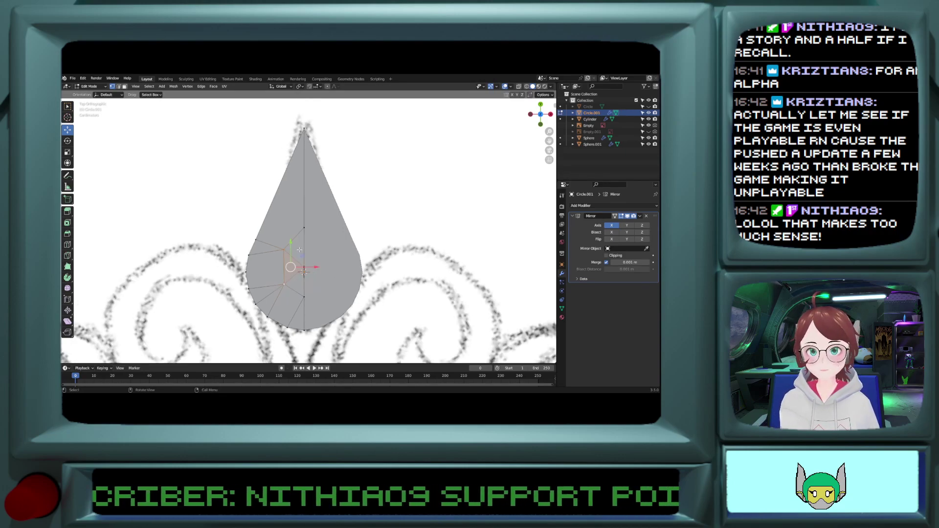
key(a)
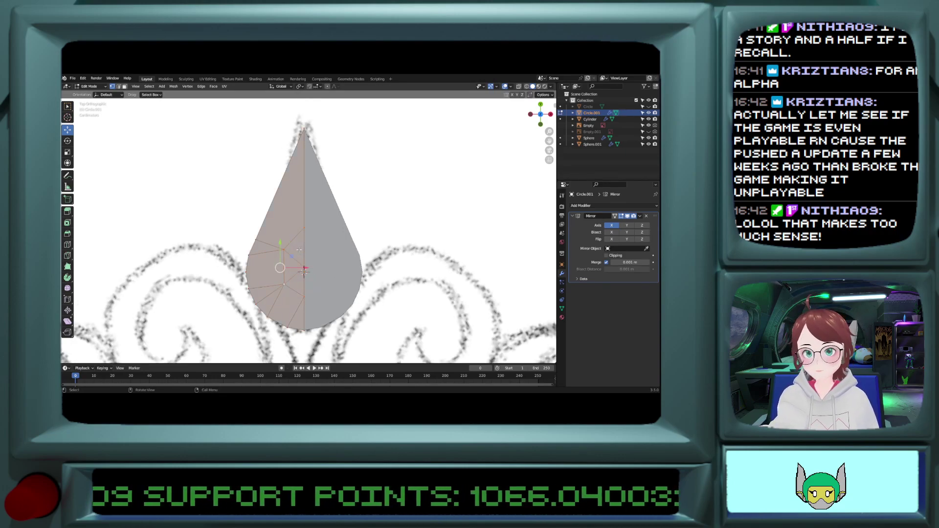
key(KP_1)
key(KP_1)
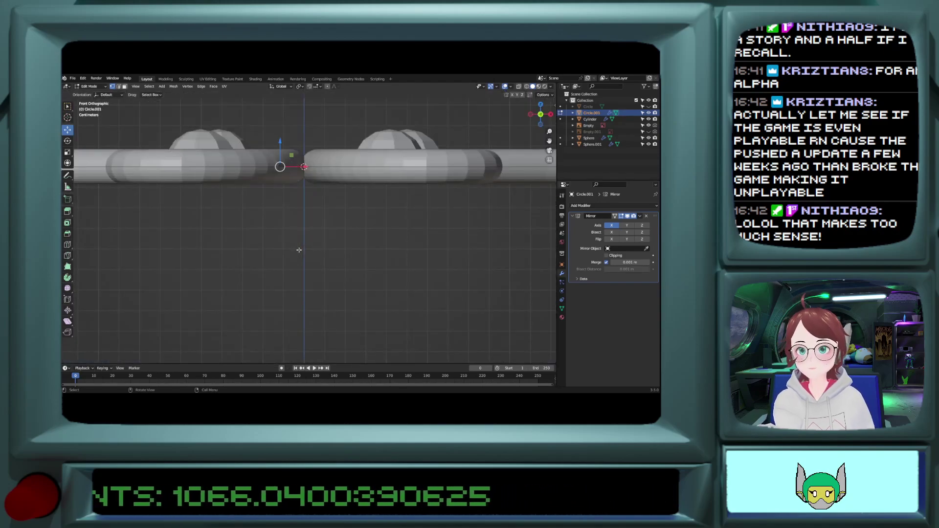
key(e)
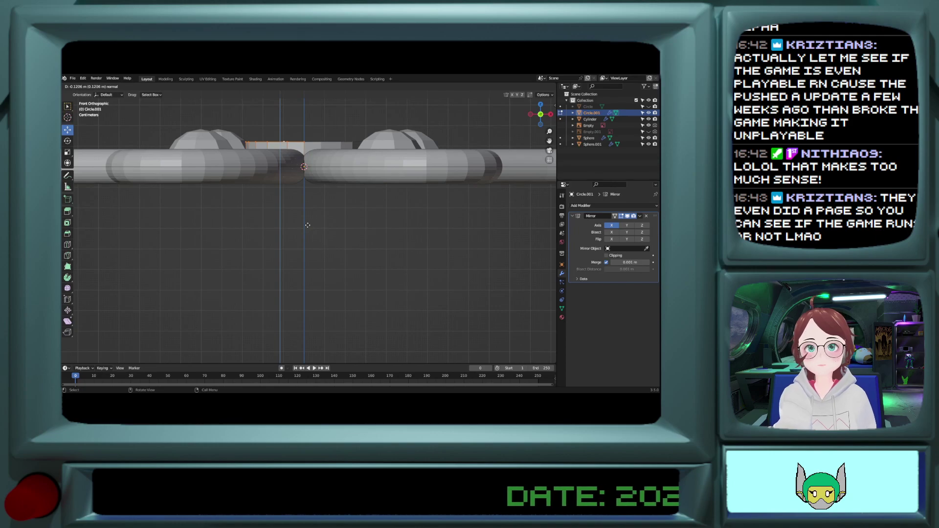
click(307, 226)
Step: Try to raise the central facet's vertices on the gem's top surface along Z
shift+scroll(308, 226, up, 11)
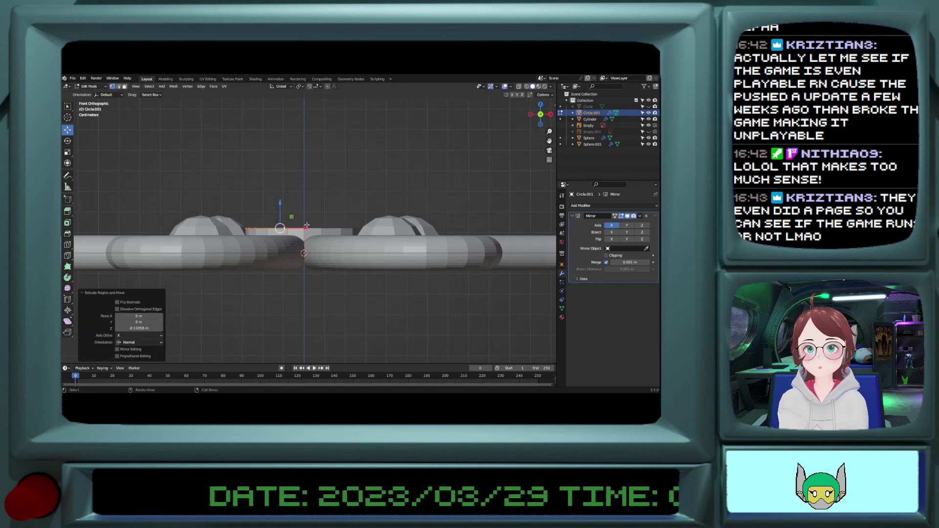
middle_drag(308, 225, 305, 243)
click(293, 250)
click(300, 256)
shift+click(300, 243)
shift+click(301, 229)
shift+click(283, 235)
shift+click(281, 248)
drag(295, 218, 296, 200)
click(295, 200)
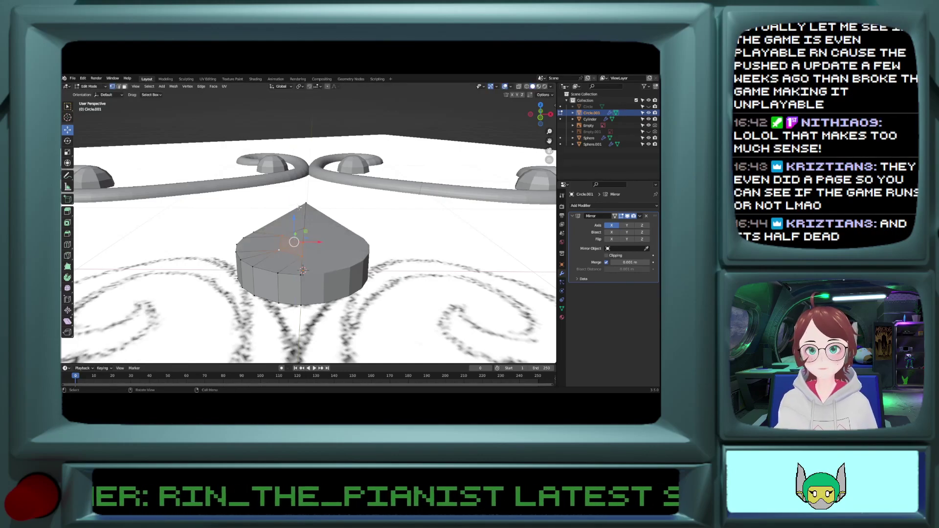
Step: Merge all of the gem's vertices by distance at 0.0001 m
key(a)
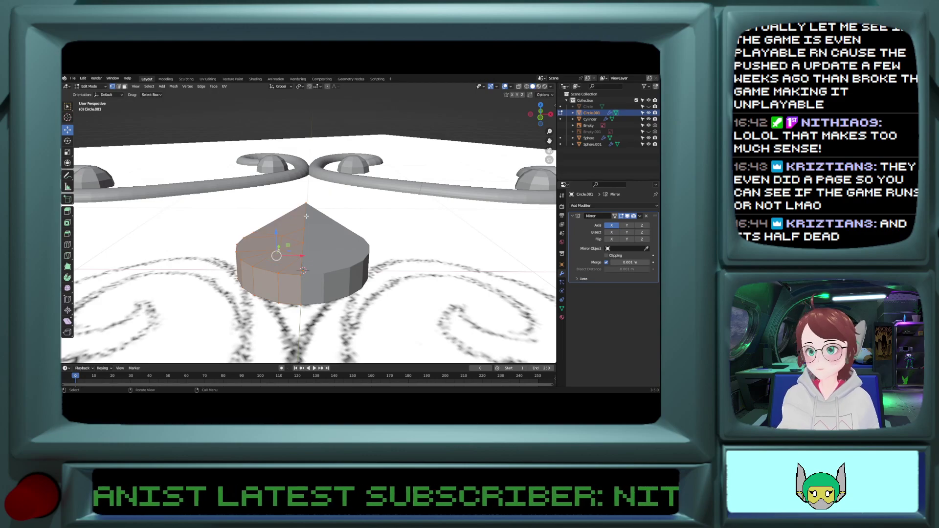
click(173, 86)
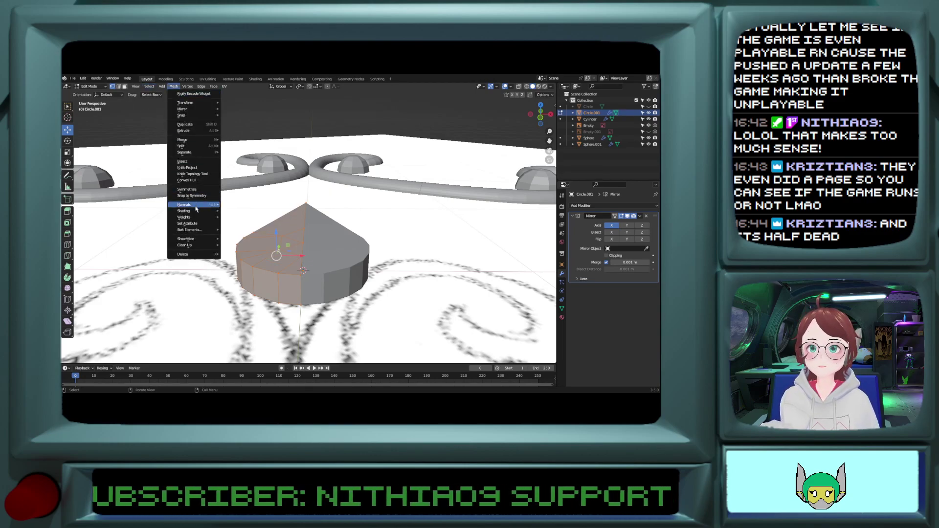
mouse_move(193, 244)
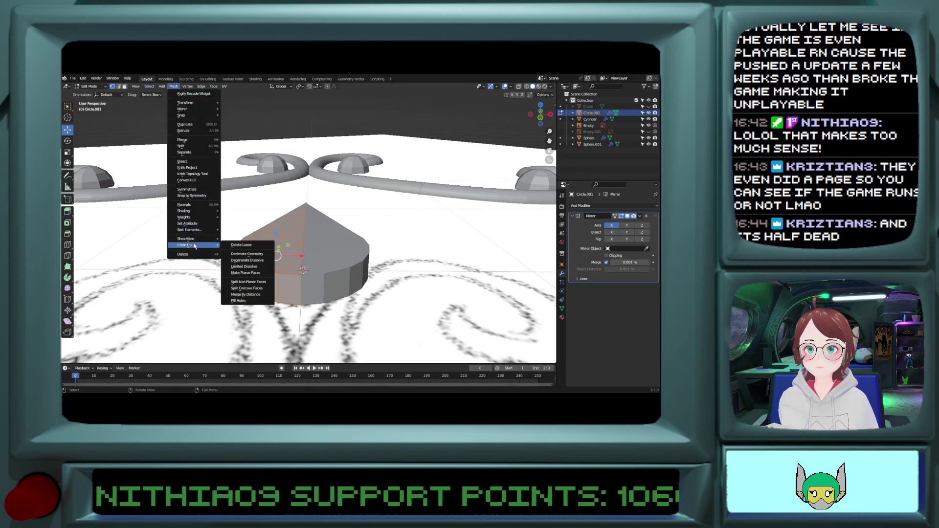
click(239, 291)
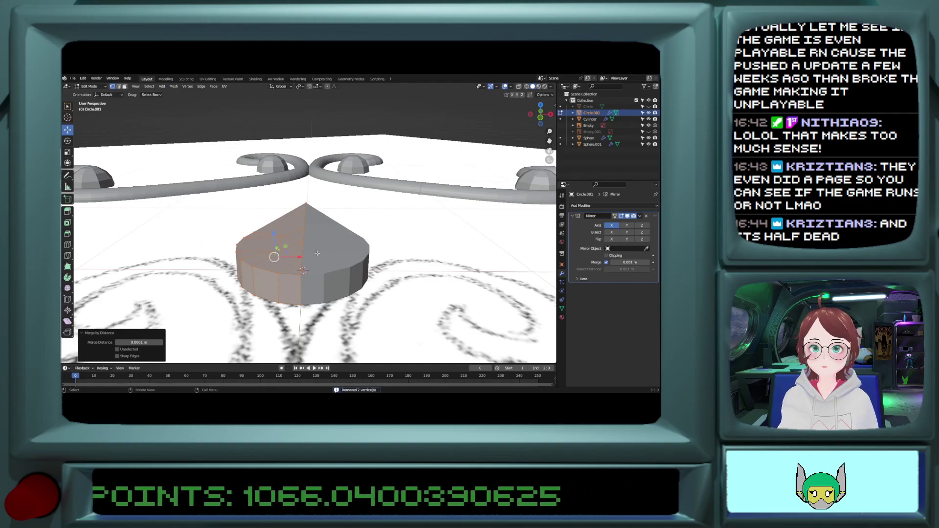
Step: Raise the central facet's vertices on the gem's top surface about 0.05 m along Z in the front view
click(303, 256)
shift+click(303, 242)
shift+click(304, 223)
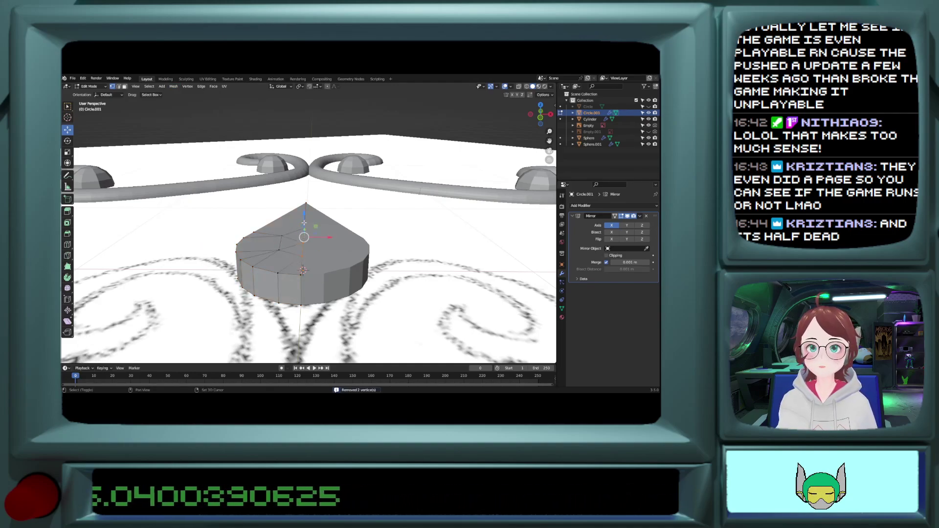
shift+click(282, 235)
shift+click(279, 248)
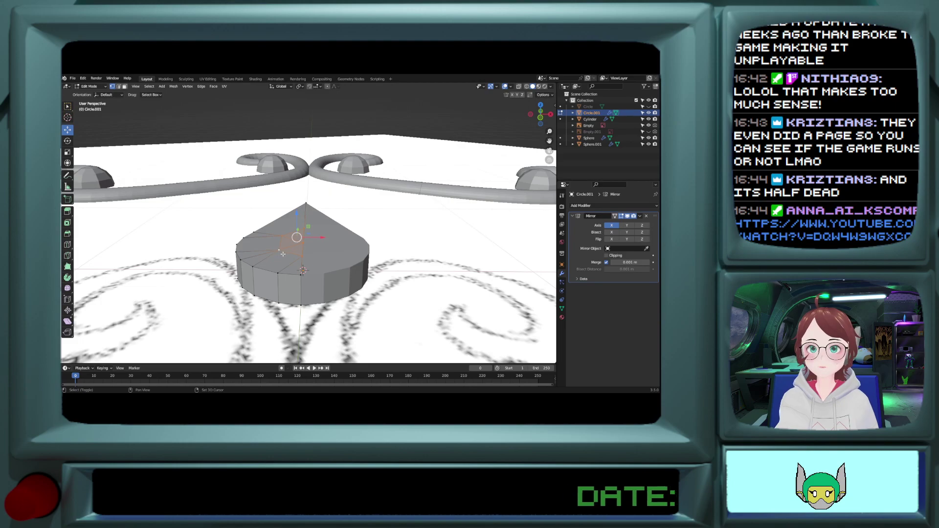
key(KP_1)
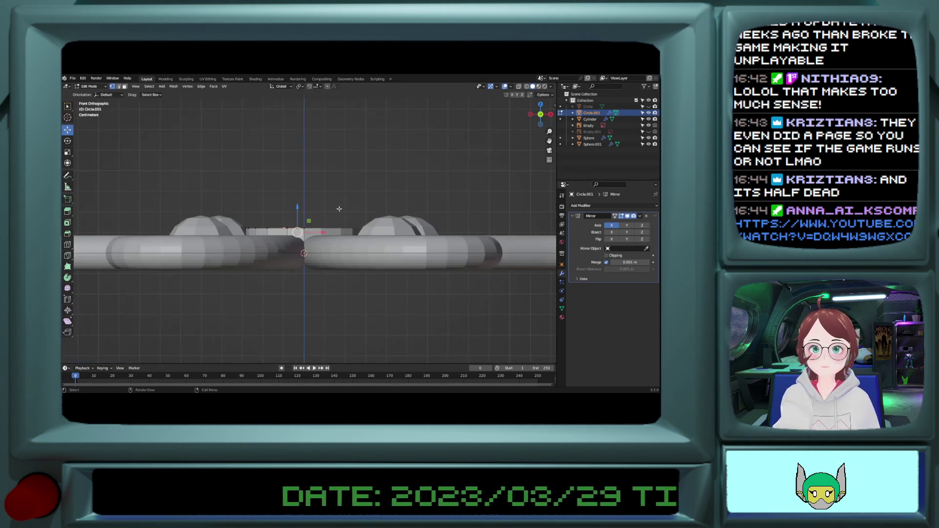
drag(296, 209, 296, 199)
middle_drag(296, 199, 265, 215)
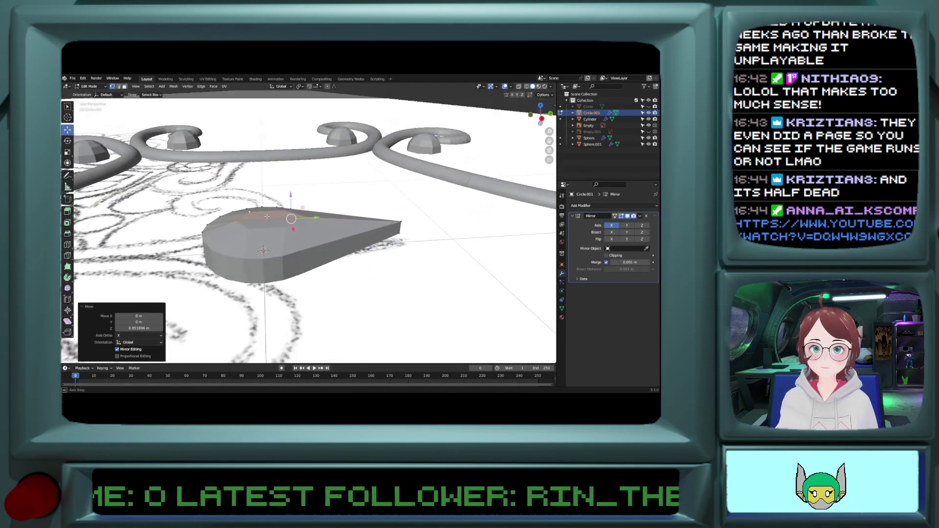
Step: Raise the central facet's middle vertex about 0.02 m along Z
click(278, 207)
drag(272, 202, 272, 198)
middle_drag(272, 198, 342, 210)
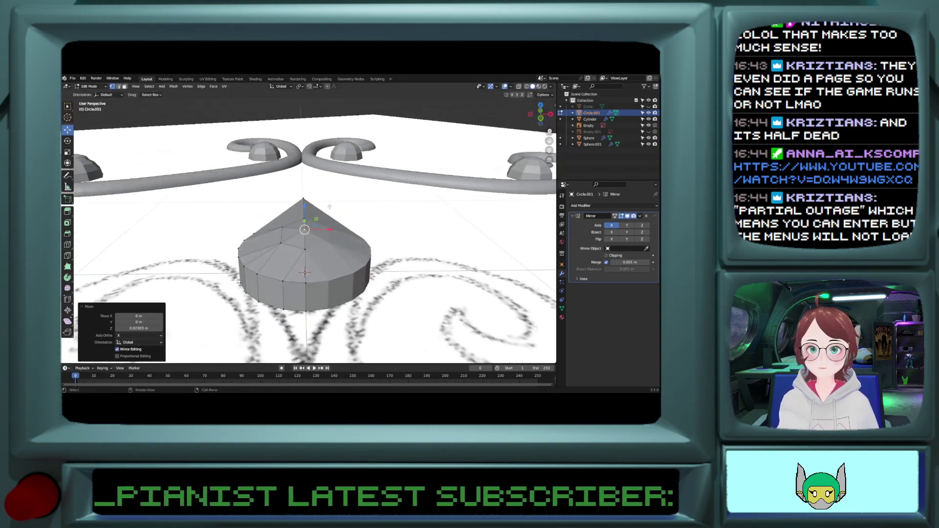
Step: Try to bevel the top rim edges along the modelled half of the gem, from the round end to the tip
click(308, 282)
shift+click(302, 198)
key(ctrl+z)
ctrl+click(301, 198)
key(ctrl+z)
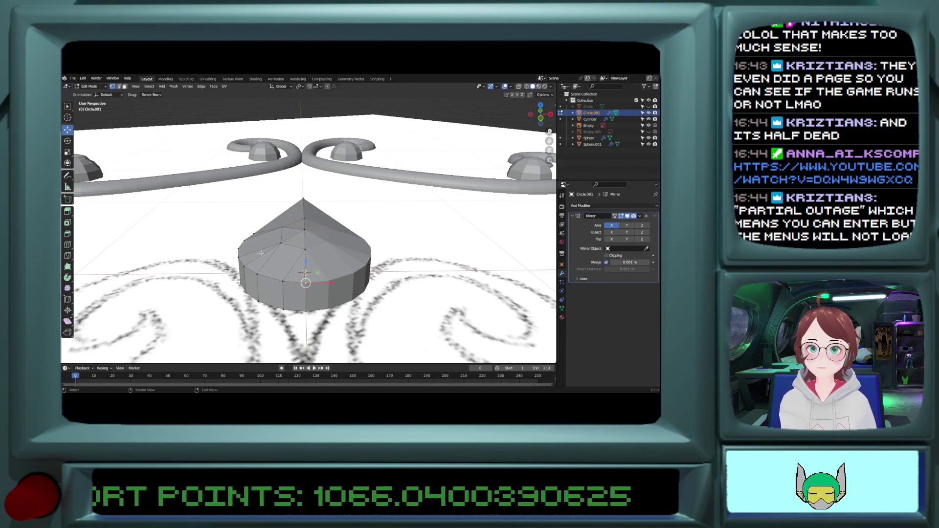
ctrl+click(241, 242)
ctrl+click(298, 199)
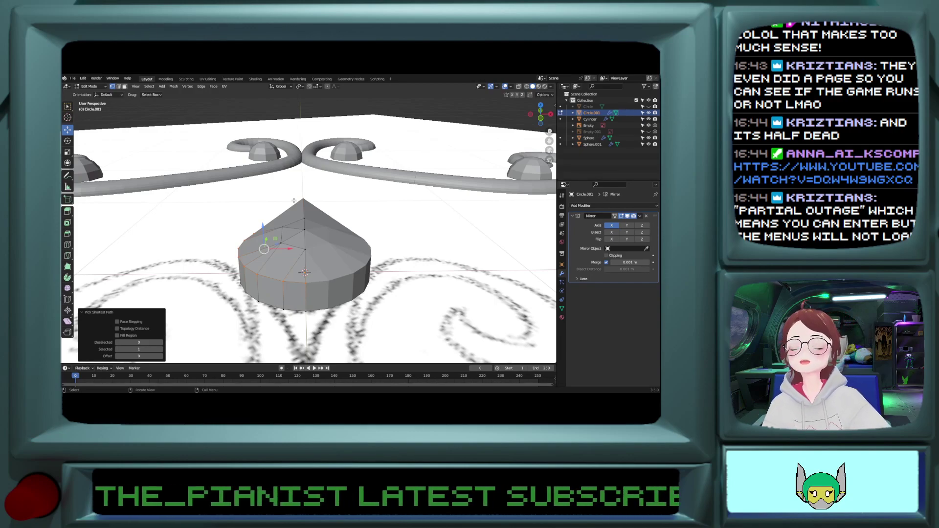
click(67, 234)
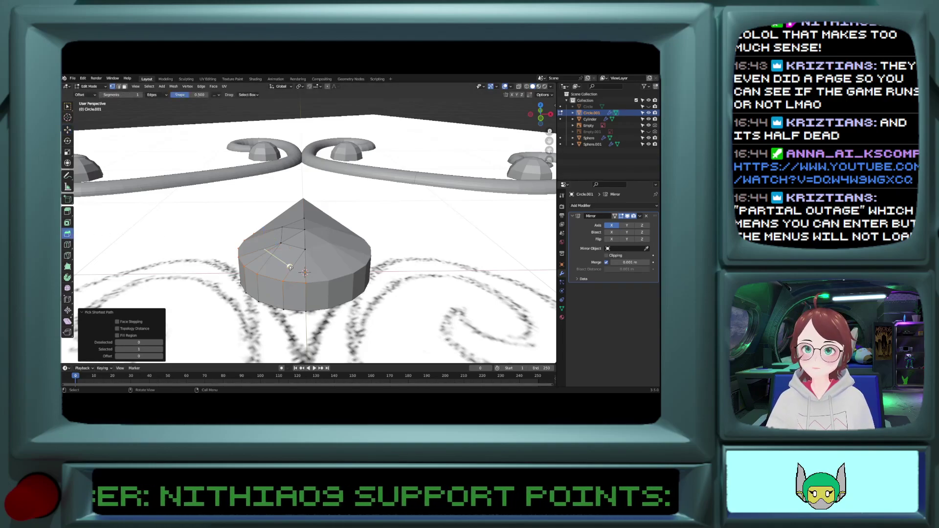
drag(288, 266, 298, 275)
middle_drag(299, 275, 327, 250)
key(ctrl+z)
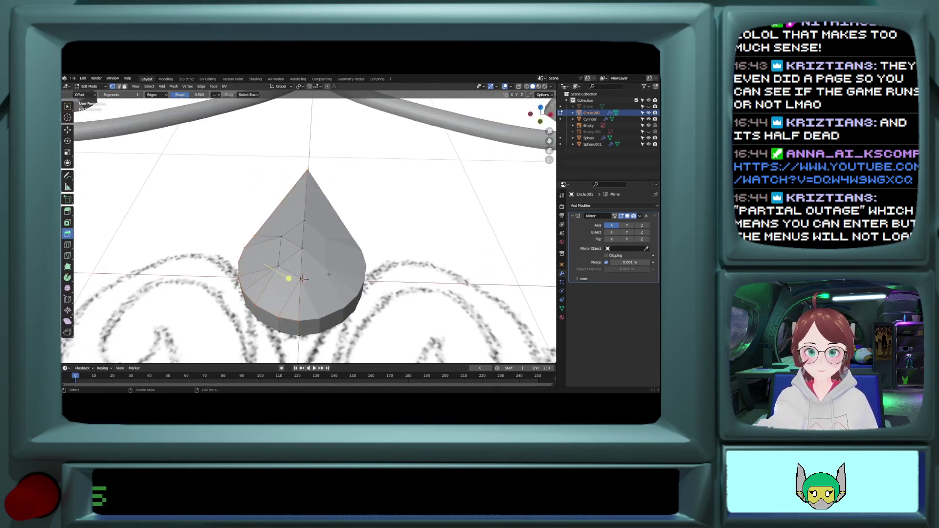
Step: Merge the half gem's vertices by distance once more to clear any remaining duplicates
key(a)
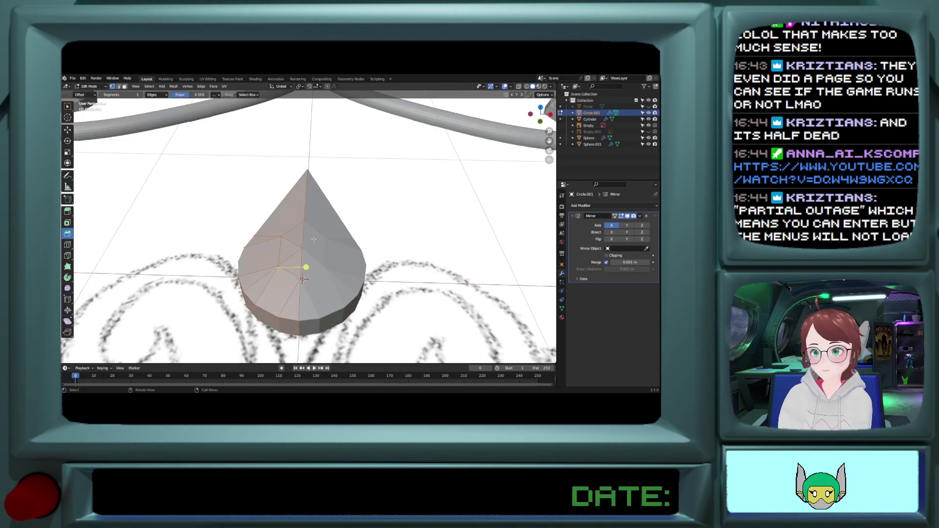
click(174, 86)
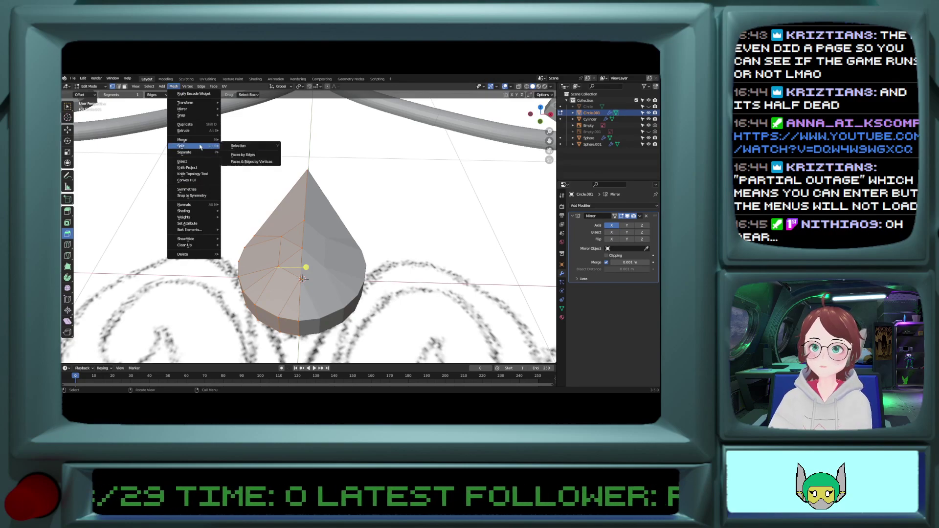
mouse_move(195, 247)
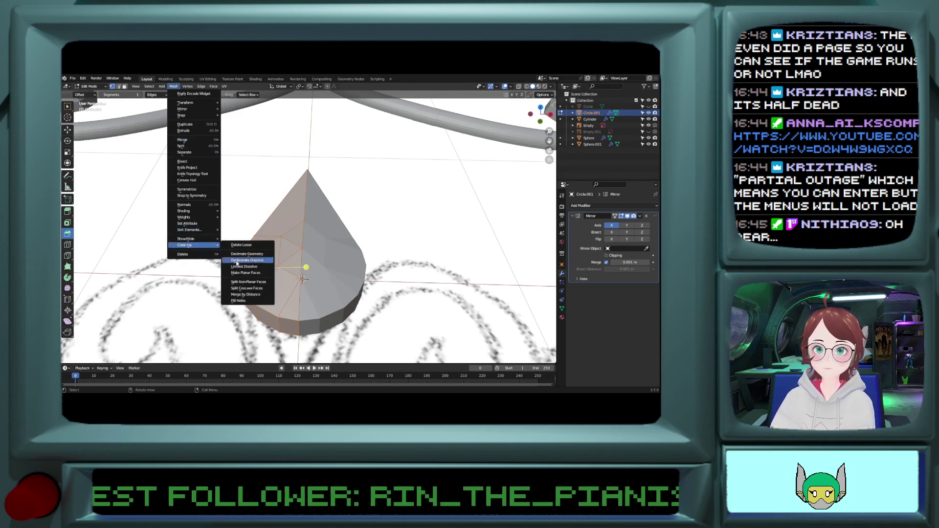
click(259, 294)
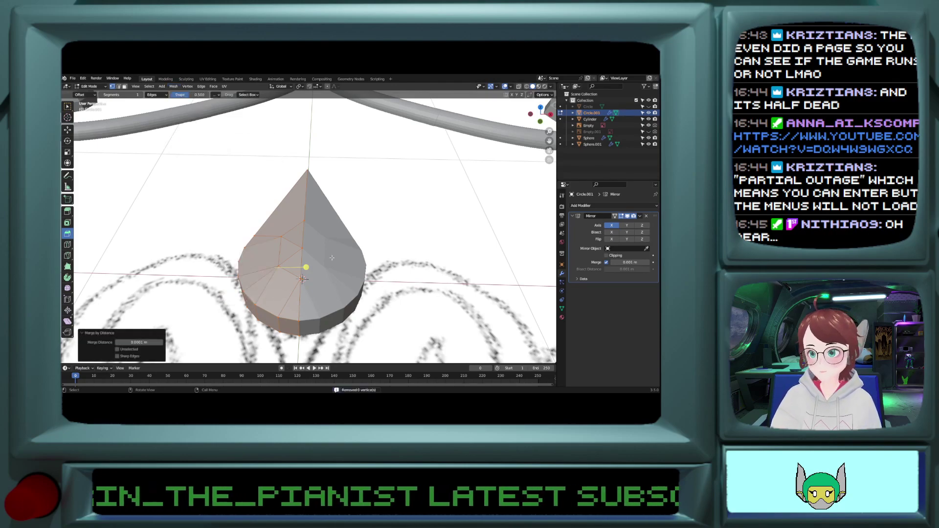
middle_drag(316, 239, 316, 228)
click(297, 306)
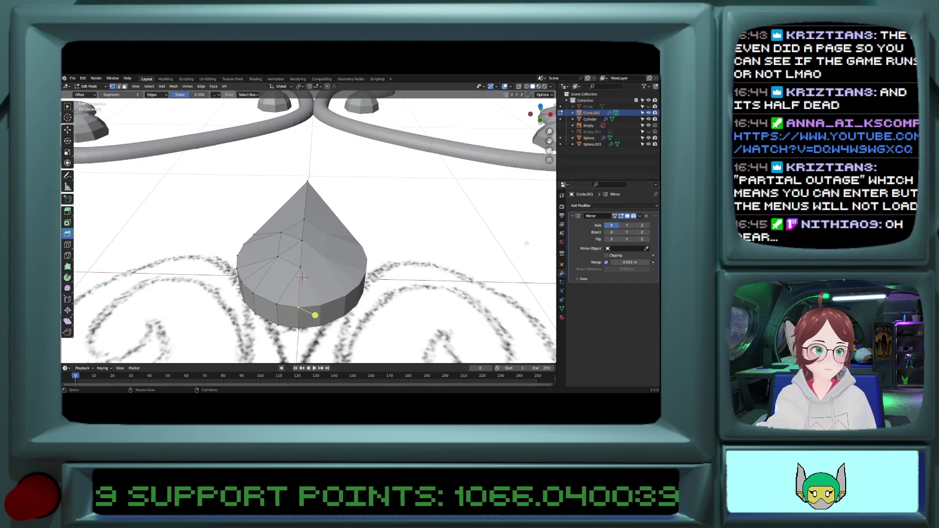
Step: Apply the gem's Mirror modifier in Object Mode and return to editing the full mesh
key(Tab)
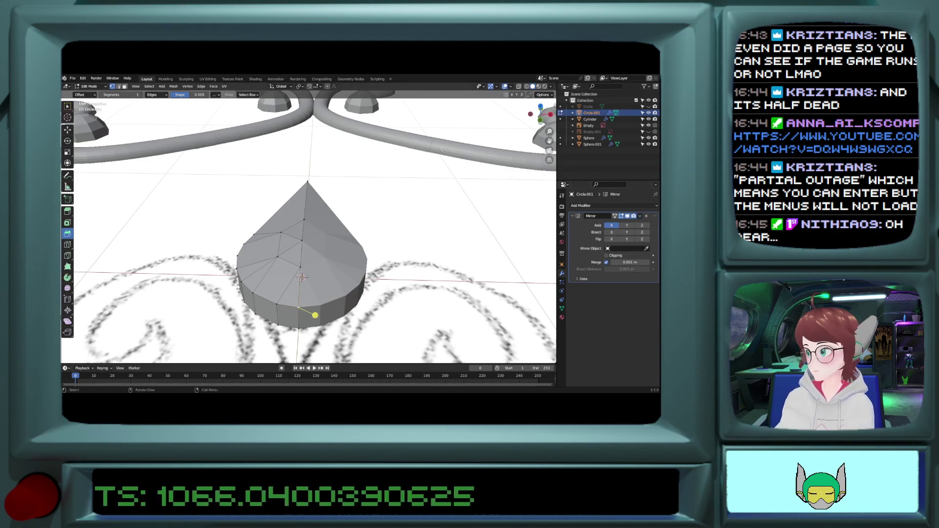
click(646, 216)
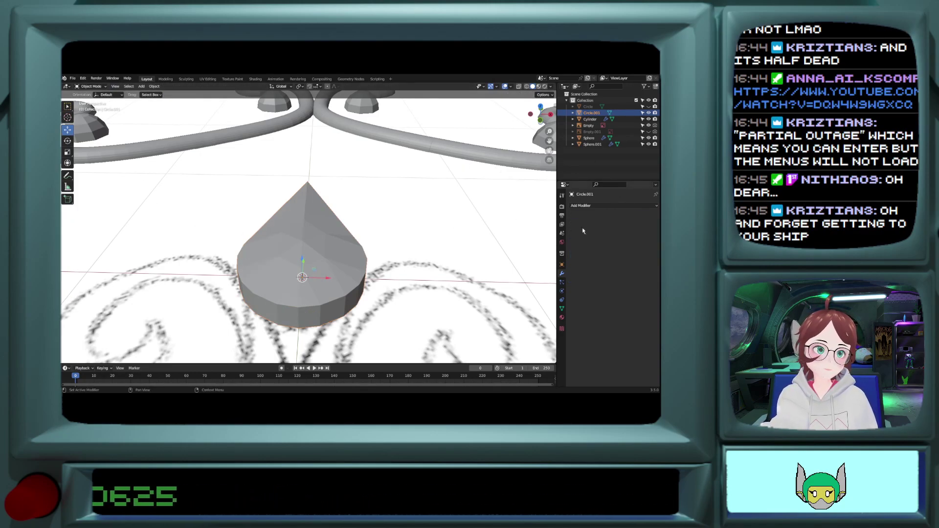
key(Tab)
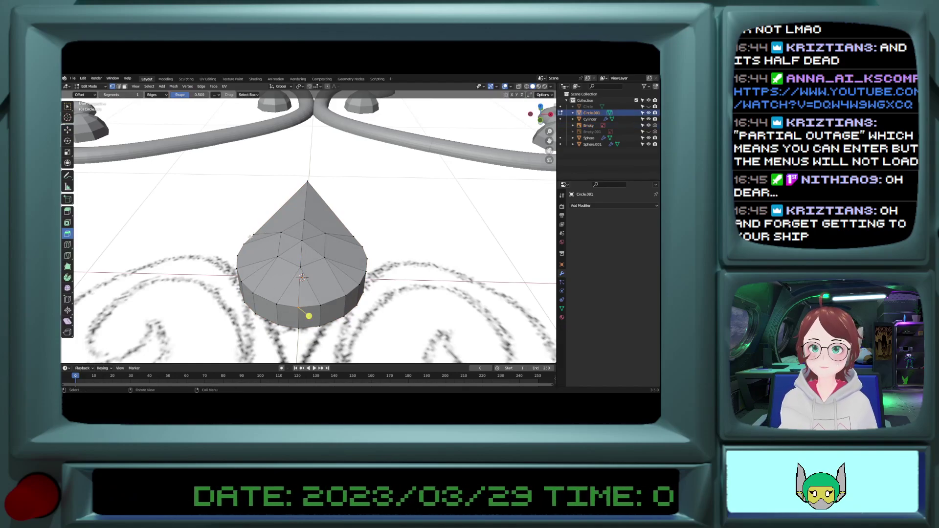
Step: Try to bevel the top rim edges around the full mirrored gem
middle_drag(300, 194, 287, 212)
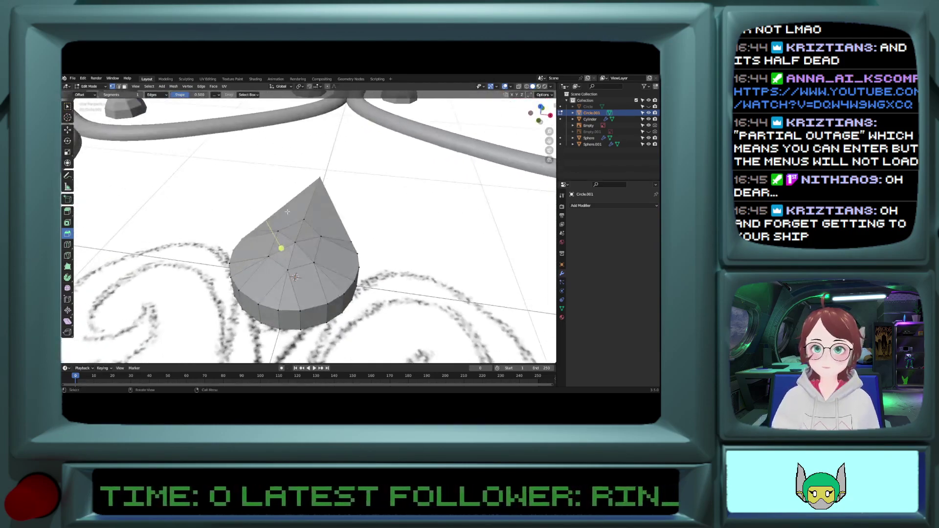
shift+click(339, 222)
shift+click(287, 309)
shift+click(244, 293)
drag(289, 290, 295, 297)
middle_drag(295, 296, 396, 256)
key(ctrl+z)
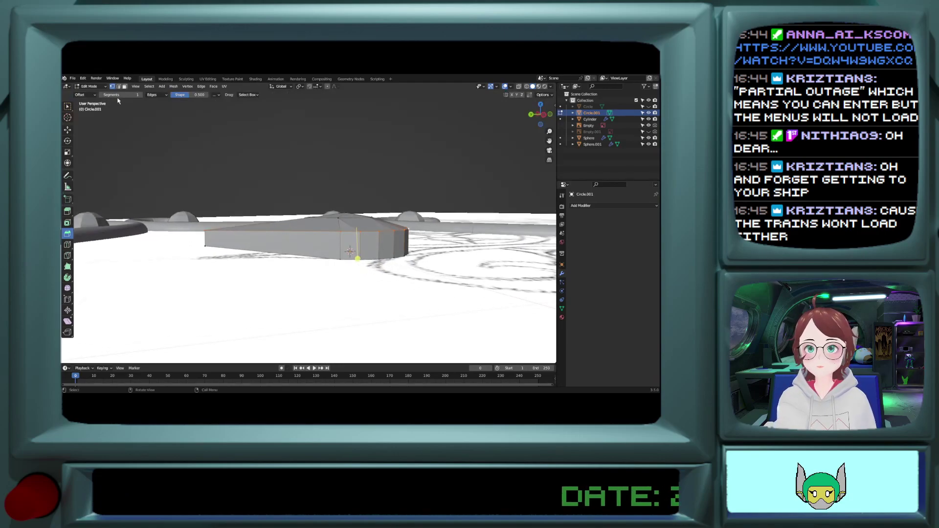
Step: Lower the bottom vertex at the gem's pointed tip about 0.06 m along Z
click(69, 131)
click(205, 244)
middle_drag(328, 254, 229, 221)
drag(206, 222, 207, 235)
middle_drag(207, 241, 177, 220)
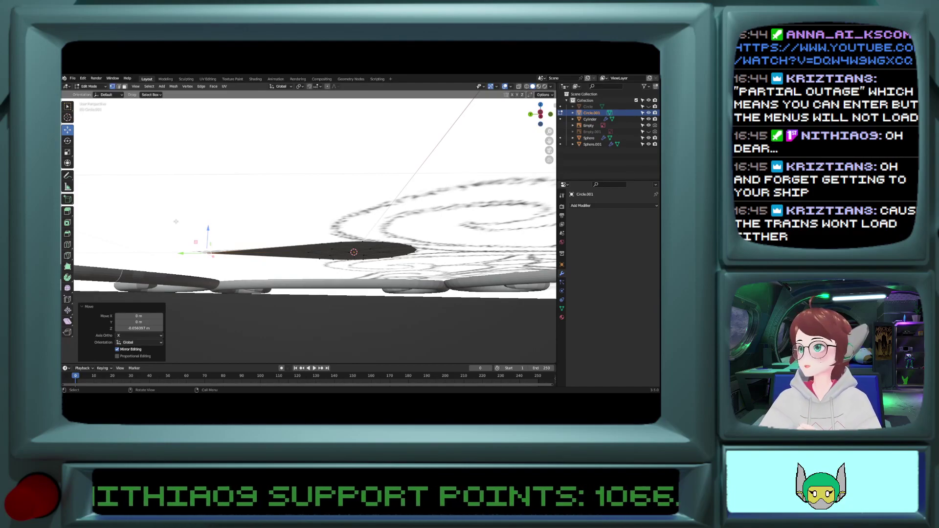
middle_drag(199, 222, 400, 253)
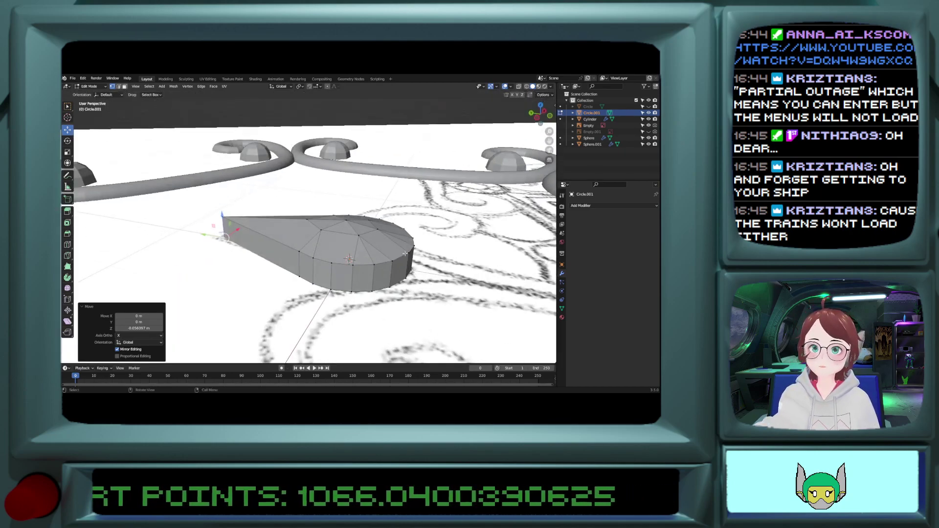
Step: Merge the full gem's vertices by distance with a merge distance of 0.0101 m
key(a)
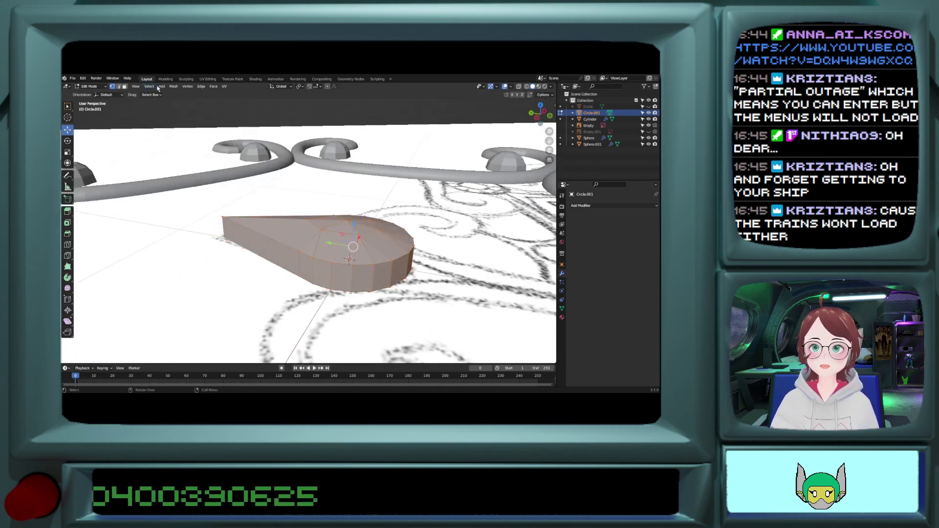
click(174, 86)
mouse_move(199, 235)
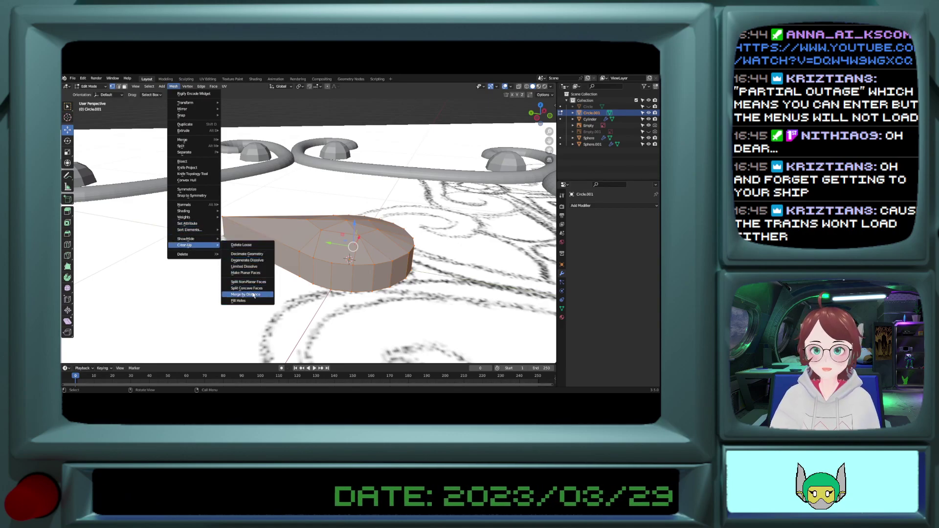
click(252, 294)
drag(161, 342, 173, 337)
Step: Delete two of the interior wall faces on the gem's centre plane with the Only Edges & Faces option
scroll(309, 323, up, 10)
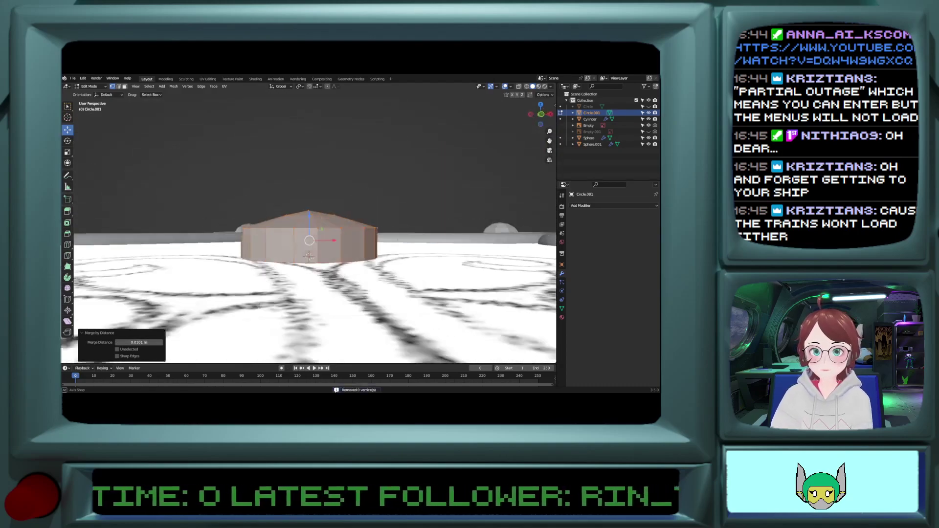
middle_drag(319, 309, 293, 274)
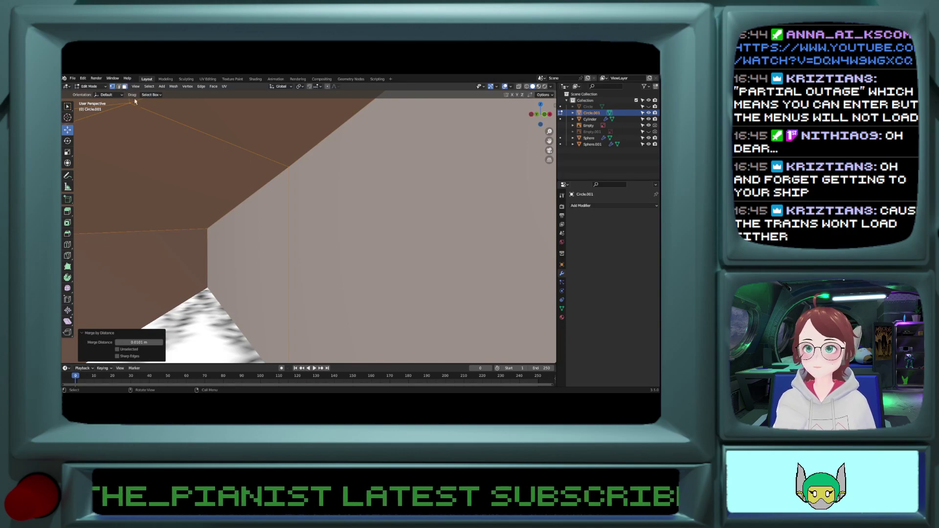
click(125, 87)
click(253, 254)
shift+click(345, 266)
key(x)
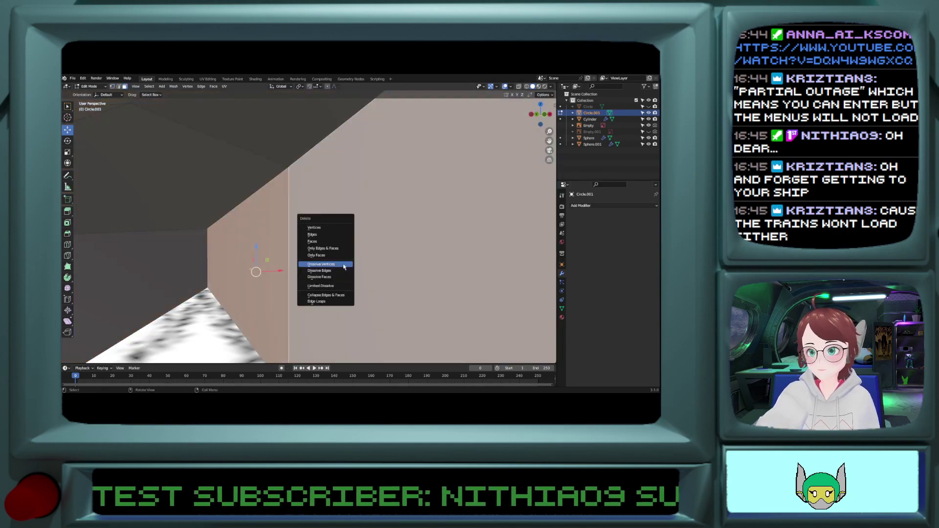
click(323, 249)
Step: Delete the remaining two interior wall faces along the gem's centre plane
middle_drag(323, 248, 135, 271)
shift+click(136, 273)
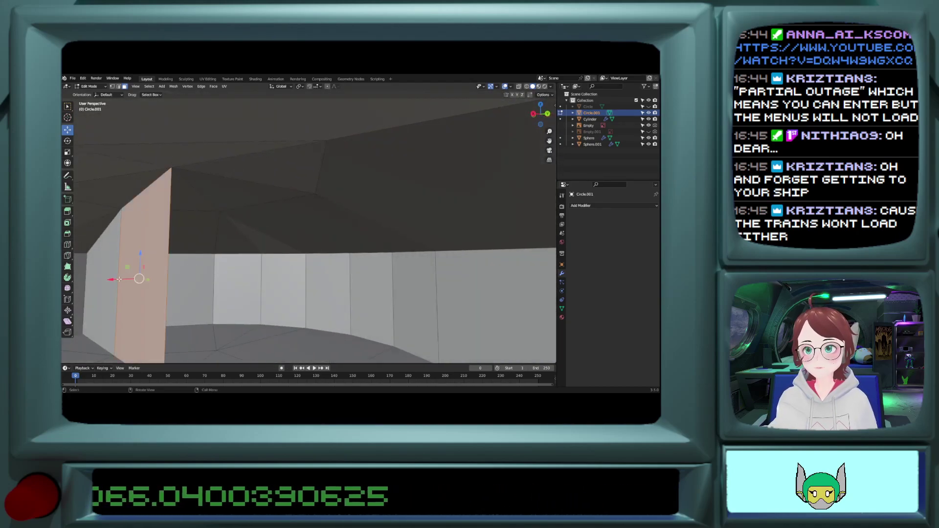
click(103, 283)
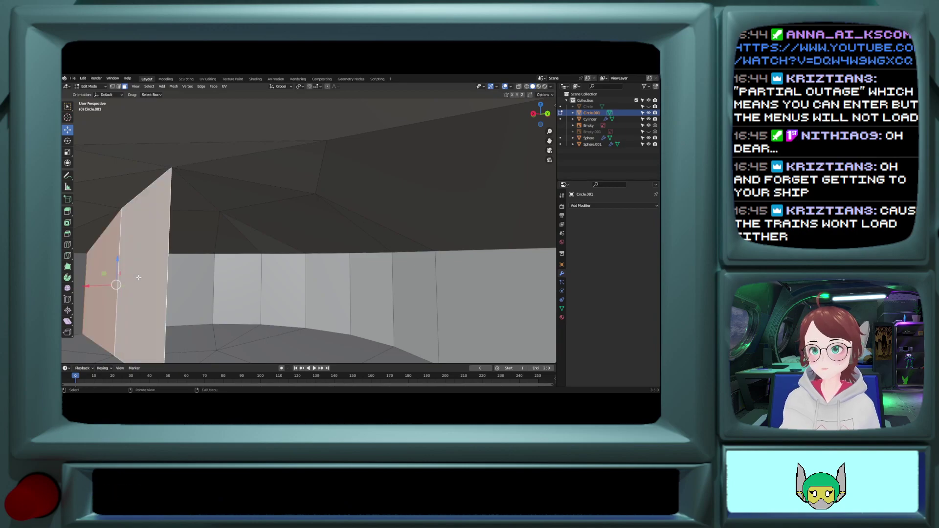
key(x)
click(126, 275)
middle_drag(120, 272, 264, 301)
scroll(376, 290, down, 3)
scroll(388, 311, up, 4)
key(KP_Decimal)
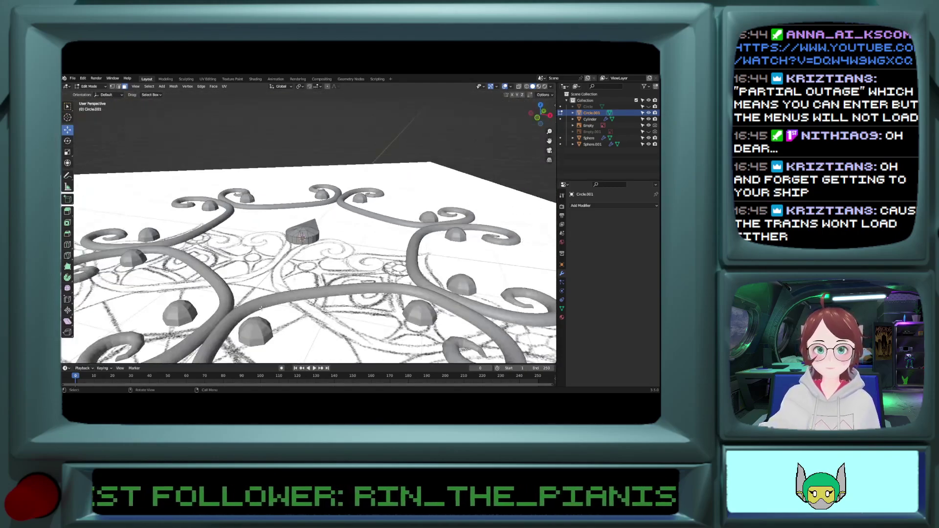
scroll(336, 153, up, 6)
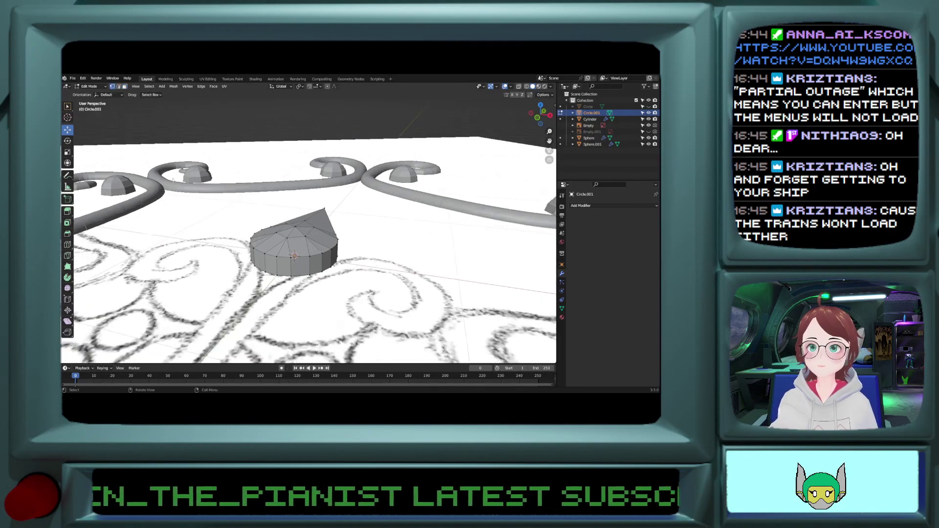
scroll(351, 149, down, 5)
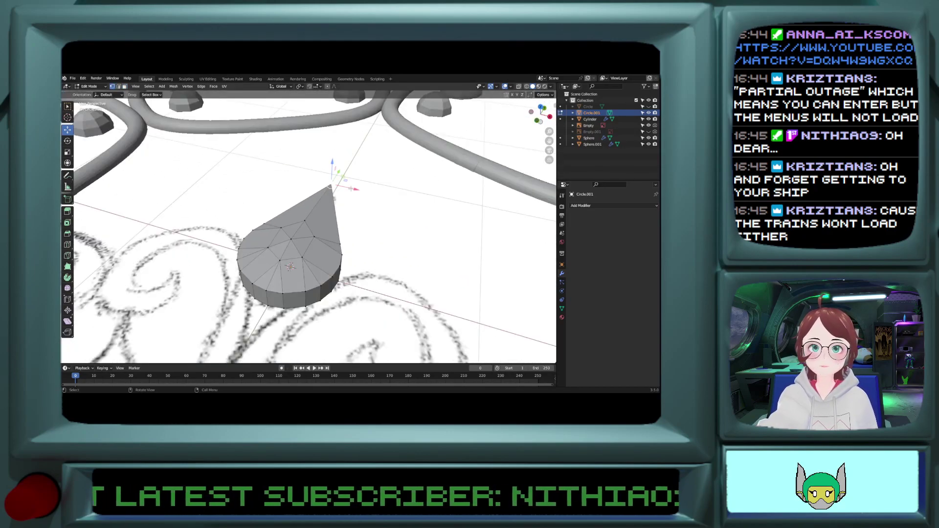
Step: Select the teardrop gem's upper rim edges up to the tip and try to bevel them
ctrl+click(313, 289)
ctrl+click(255, 286)
ctrl+click(241, 241)
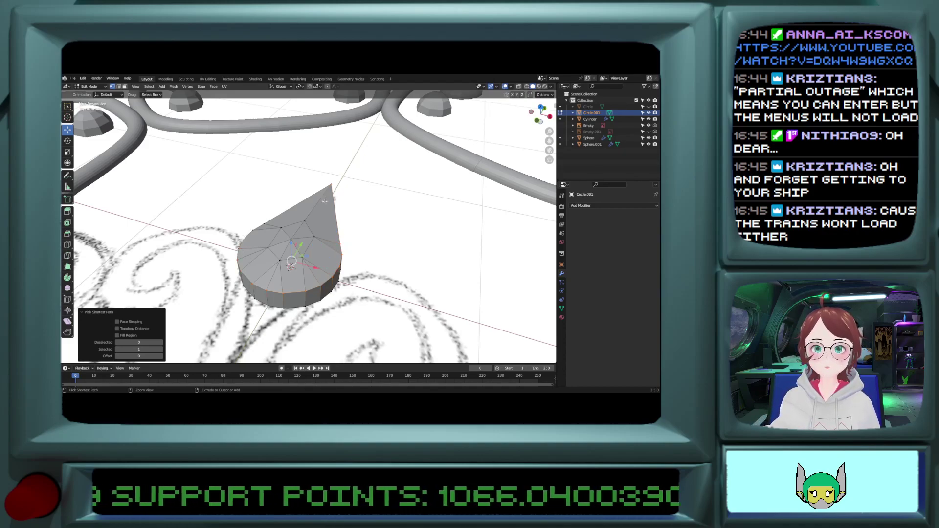
ctrl+click(332, 184)
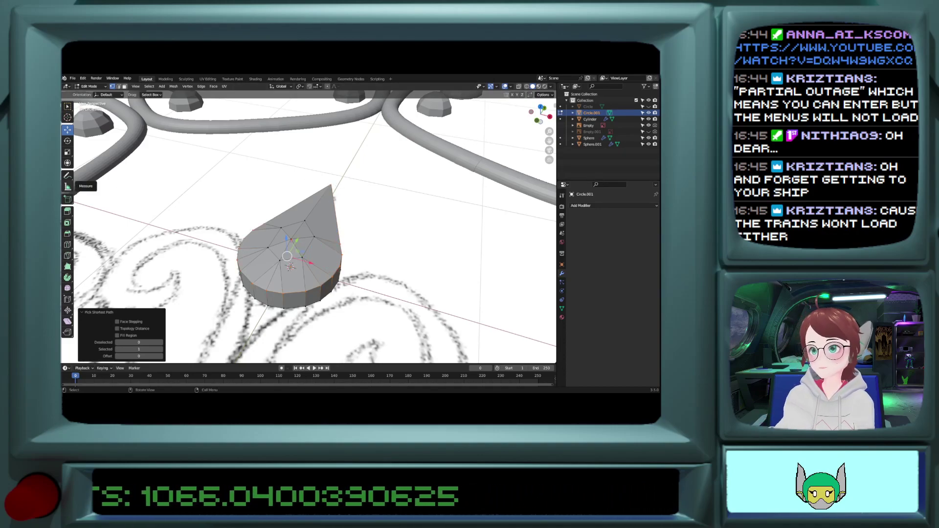
click(67, 234)
scroll(276, 297, up, 2)
drag(277, 293, 277, 300)
key(ctrl+z)
Step: Try the bevel on the gem's upper rim again from the top view, and undo it
key(KP_7)
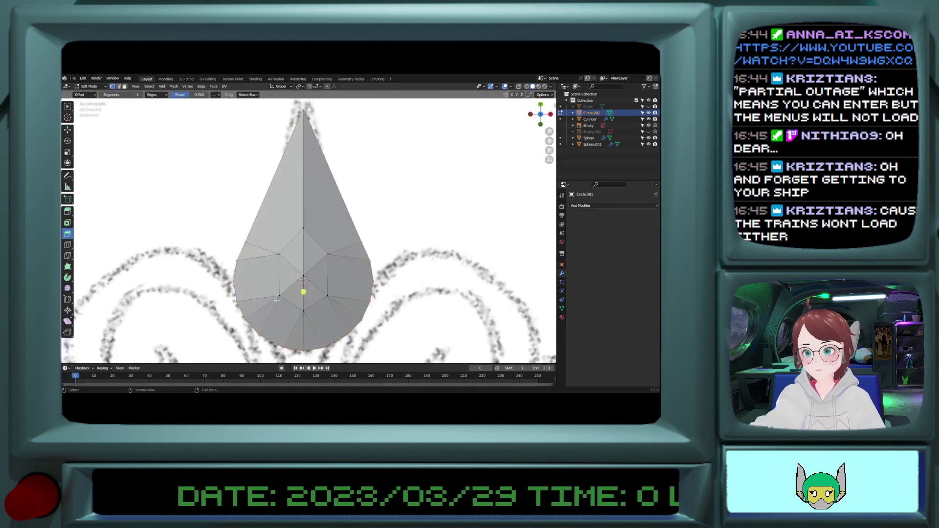
drag(303, 292, 301, 307)
middle_drag(302, 308, 316, 273)
key(ctrl+z)
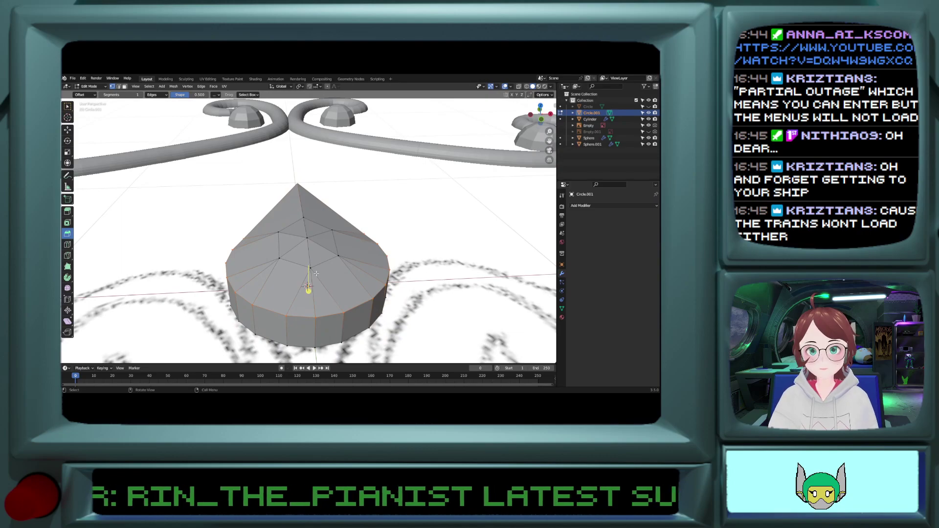
Step: Try to delete the vertex at the front centre of the gem's upper rim
click(68, 130)
click(316, 317)
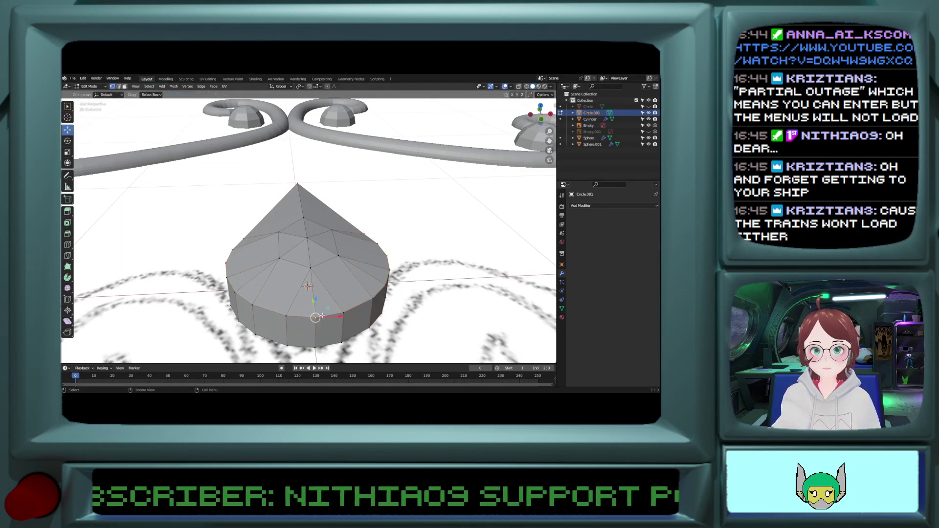
right_click(315, 310)
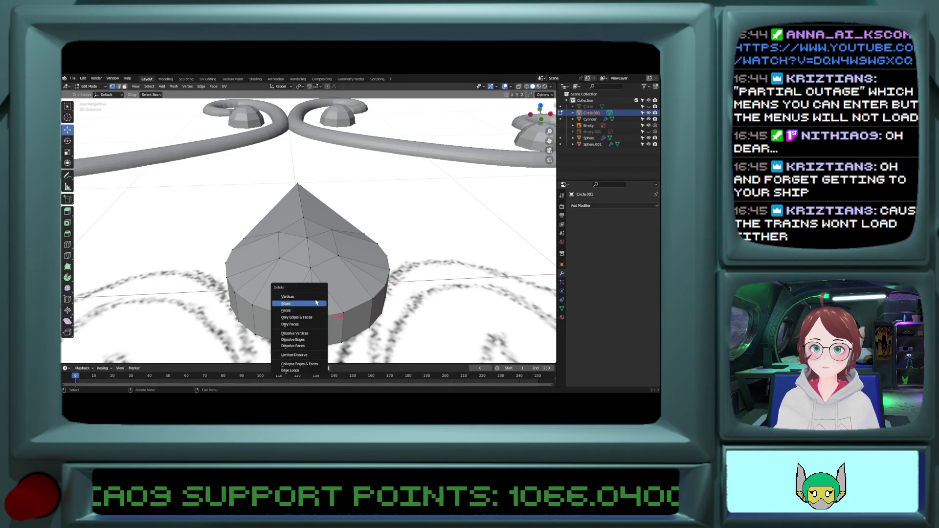
click(313, 296)
middle_drag(314, 296, 300, 340)
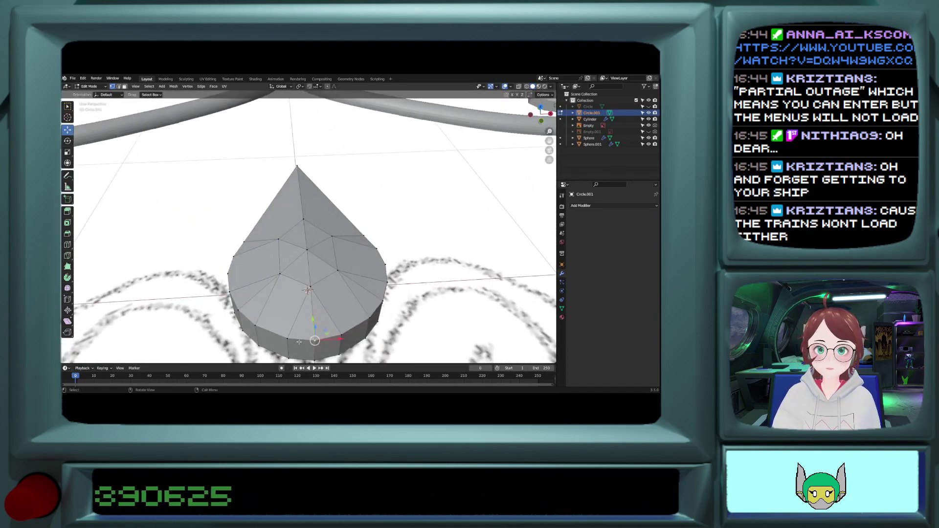
Step: Select the whole gem mesh and add a Bevel modifier to it
key(a)
click(611, 205)
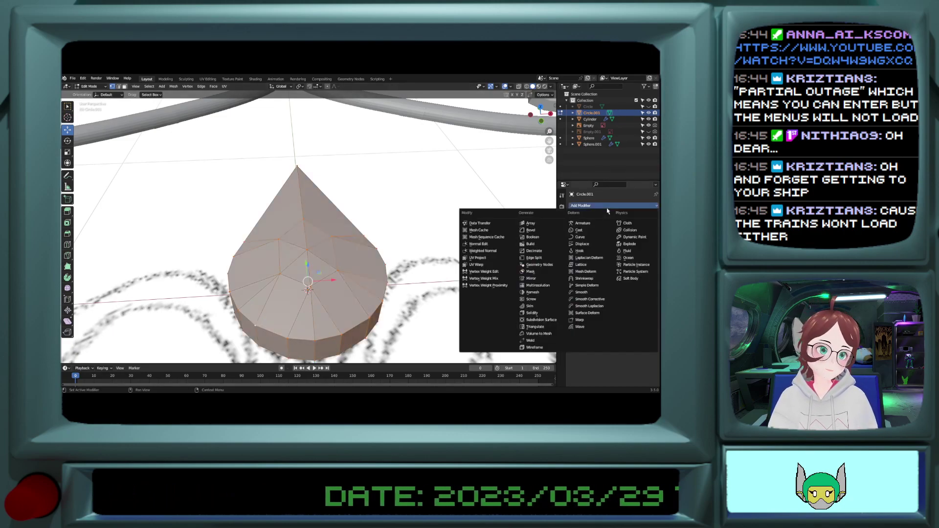
click(536, 226)
middle_drag(308, 325, 307, 297)
scroll(309, 274, up, 6)
Step: Remove the Bevel modifier from the teardrop gem
key(ctrl+z)
key(ctrl+z)
key(ctrl+z)
key(ctrl+z)
key(ctrl+z)
key(ctrl+z)
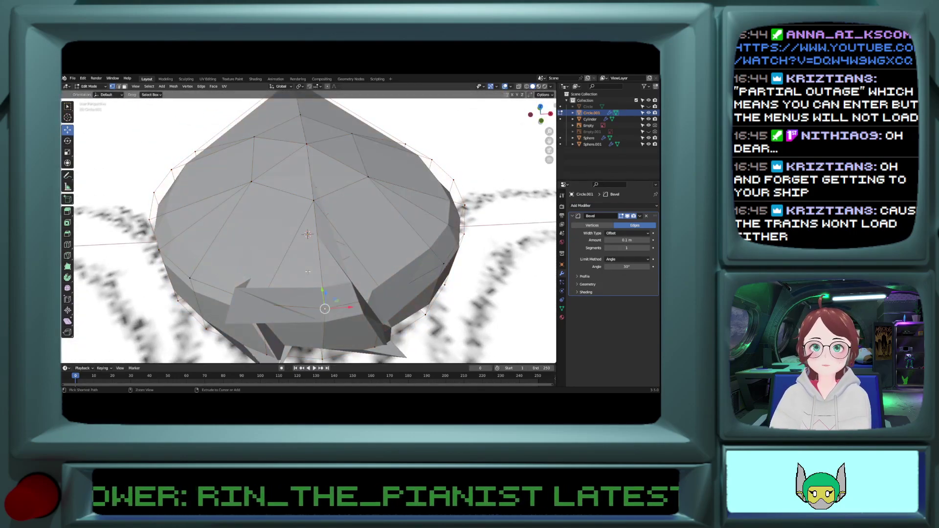
key(ctrl+z)
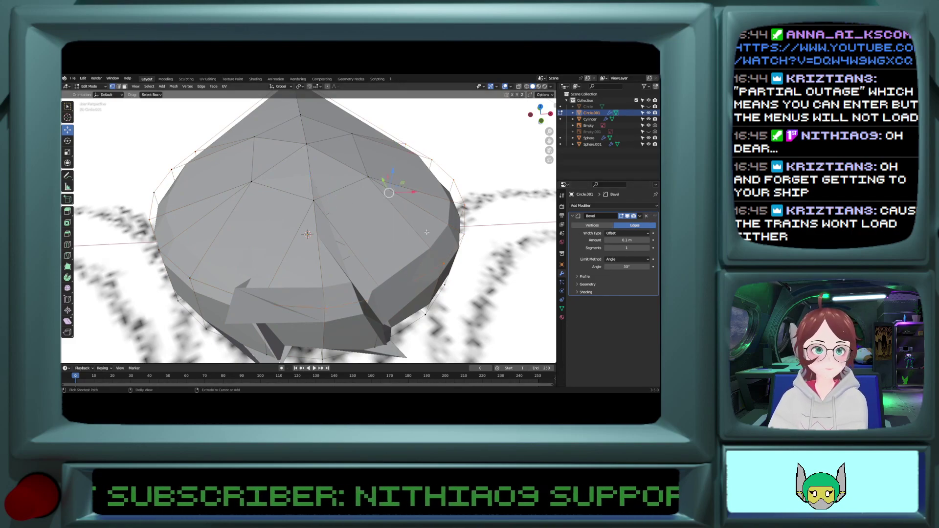
key(a)
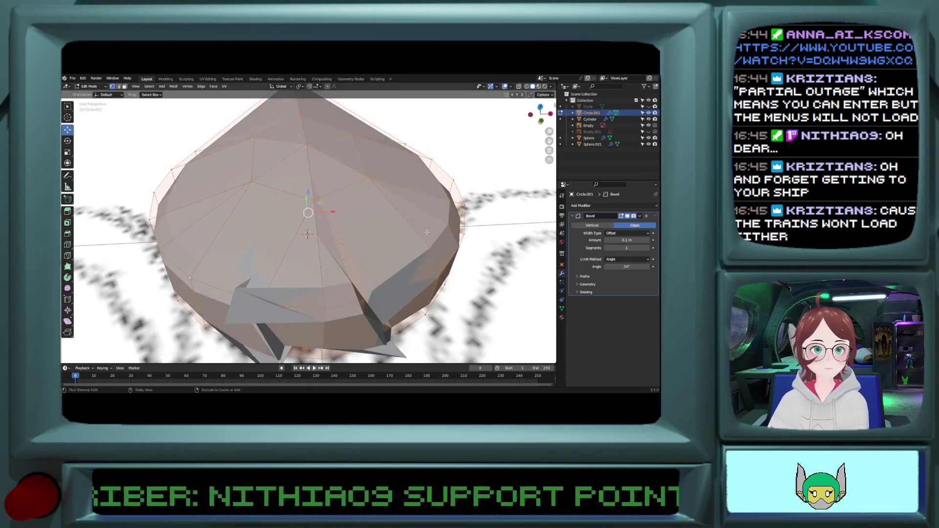
click(646, 216)
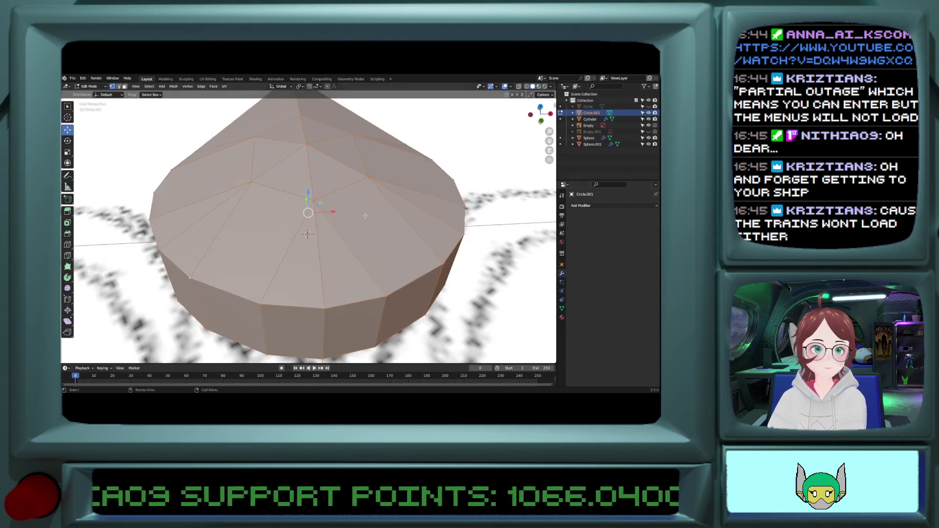
Step: Switch to Object Mode and turn on the Face Orientation overlay to check the gem's normals
click(510, 87)
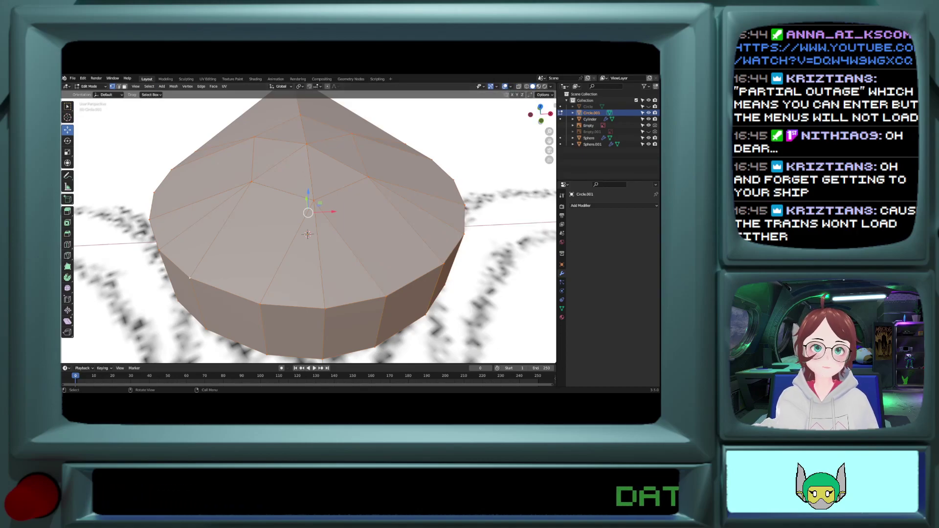
click(89, 86)
click(91, 94)
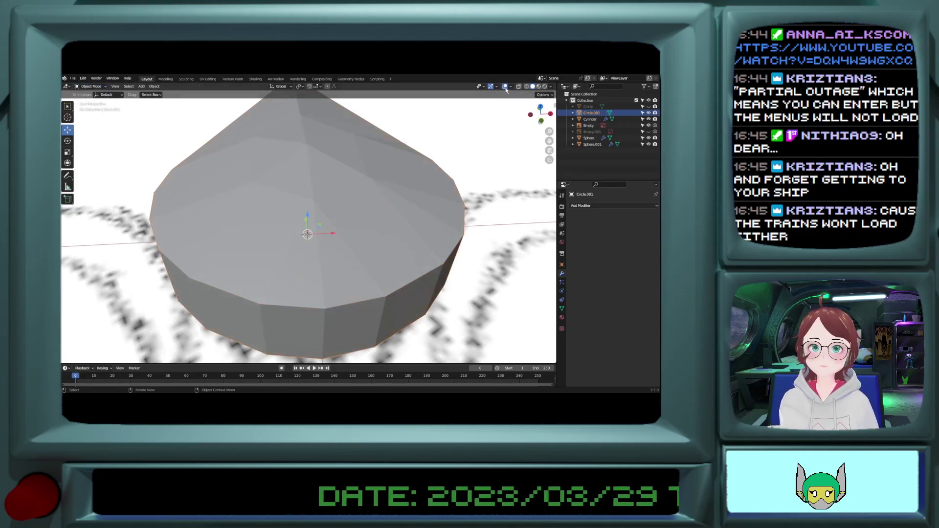
click(511, 87)
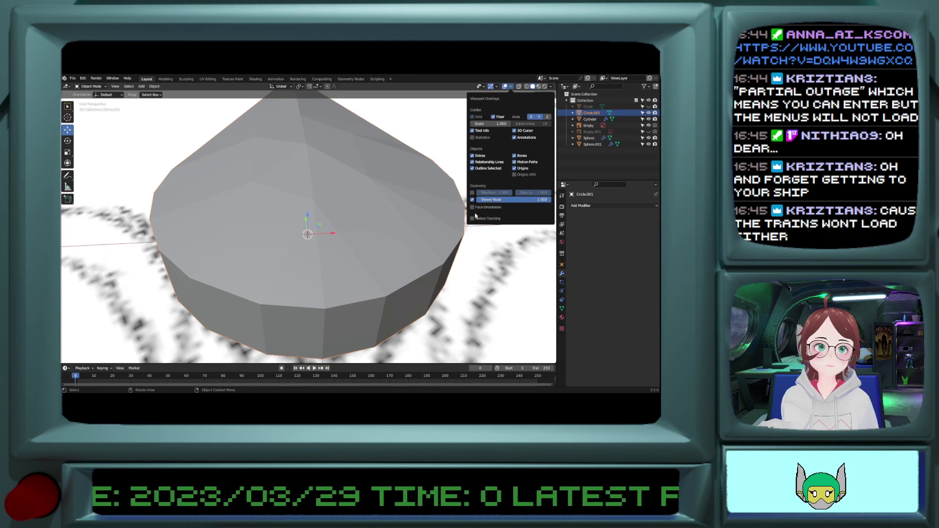
click(511, 87)
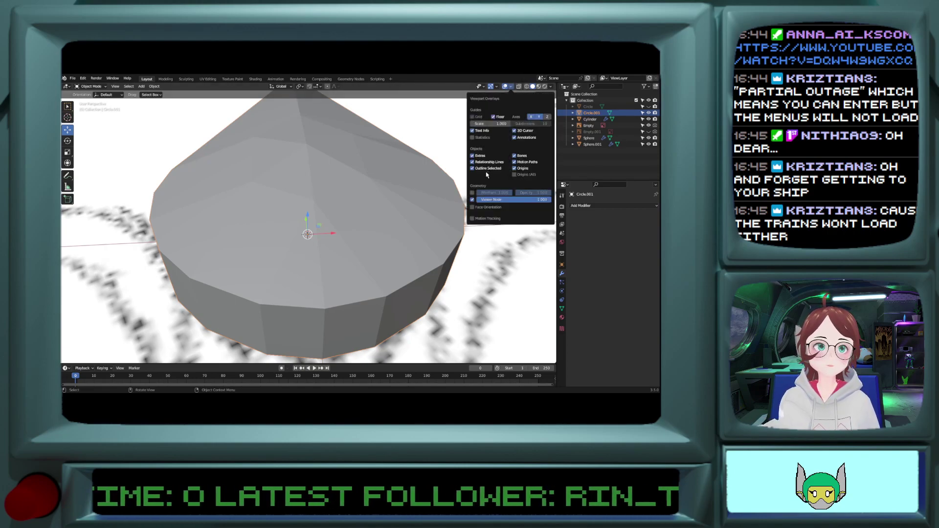
click(472, 208)
scroll(312, 232, down, 5)
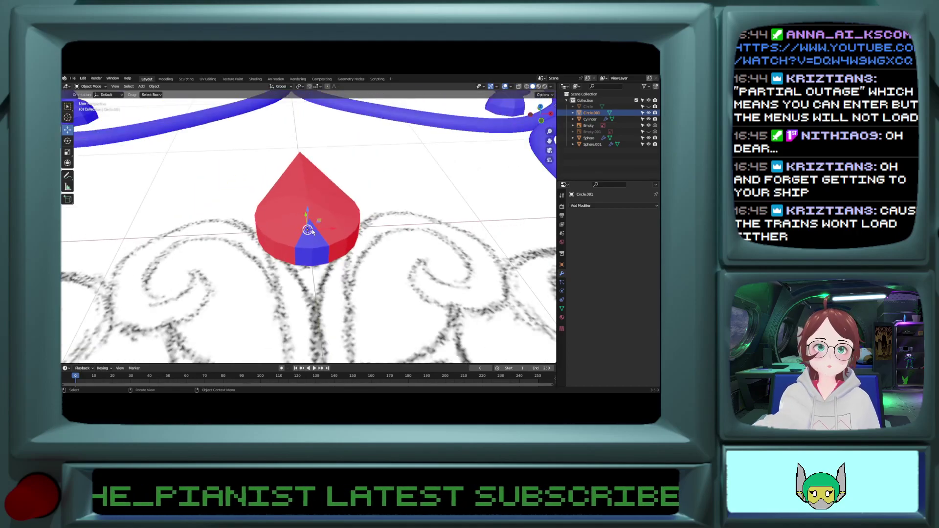
scroll(312, 231, up, 4)
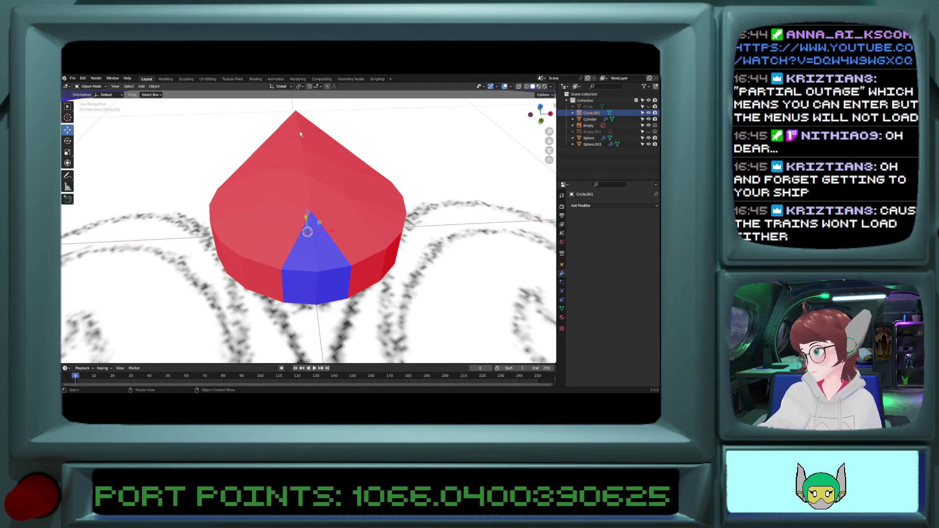
Step: Recalculate the normals of the whole teardrop gem to the outside in Edit Mode
key(Tab)
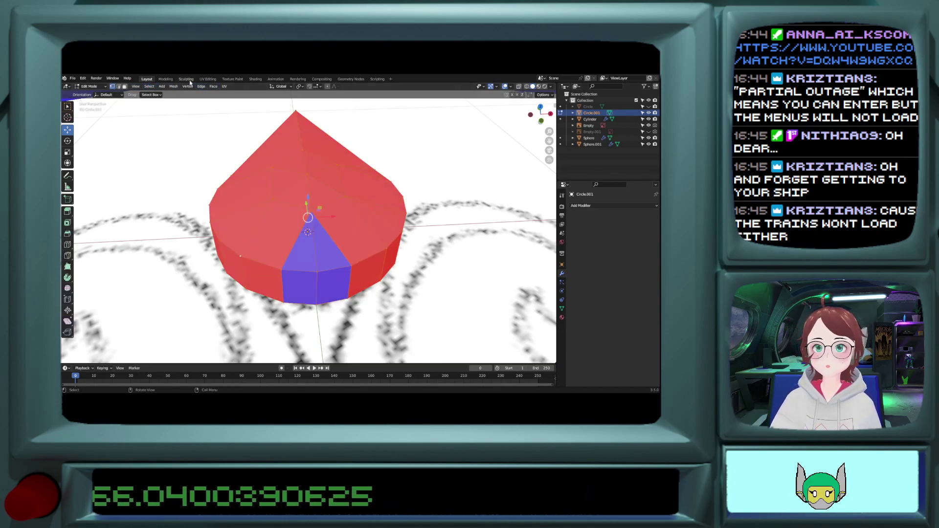
click(174, 86)
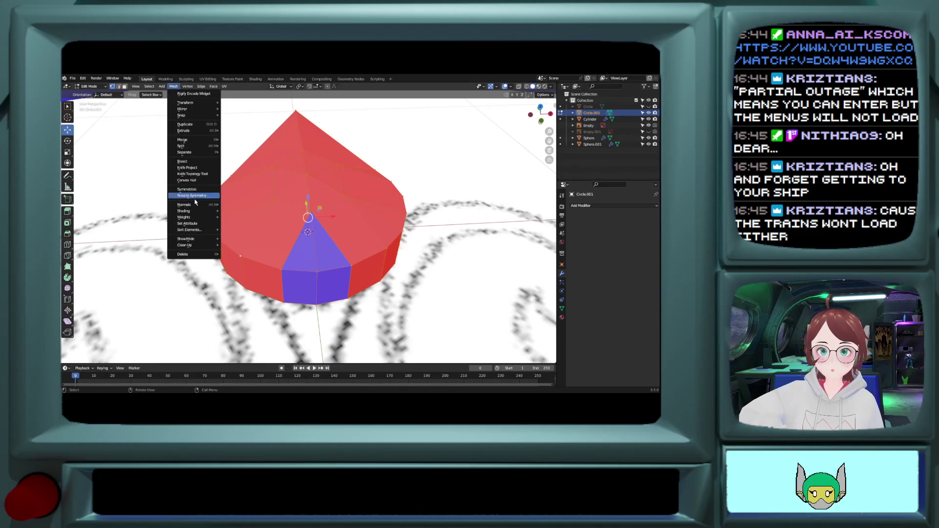
mouse_move(195, 204)
click(255, 211)
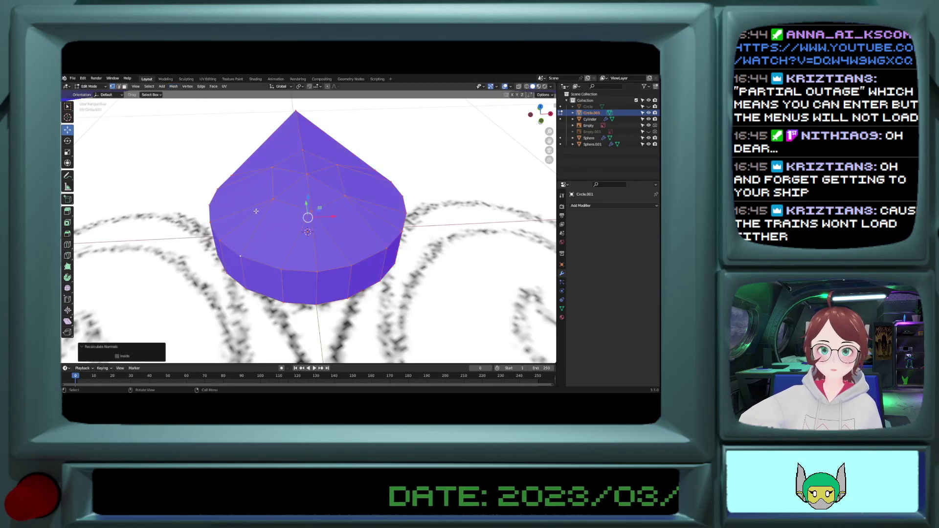
mouse_move(300, 169)
middle_down()
mouse_move(306, 199)
mouse_move(298, 186)
middle_up()
Step: Leave Edit Mode, reveal all hidden objects and select the large round gem in the centre
scroll(298, 186, down, 4)
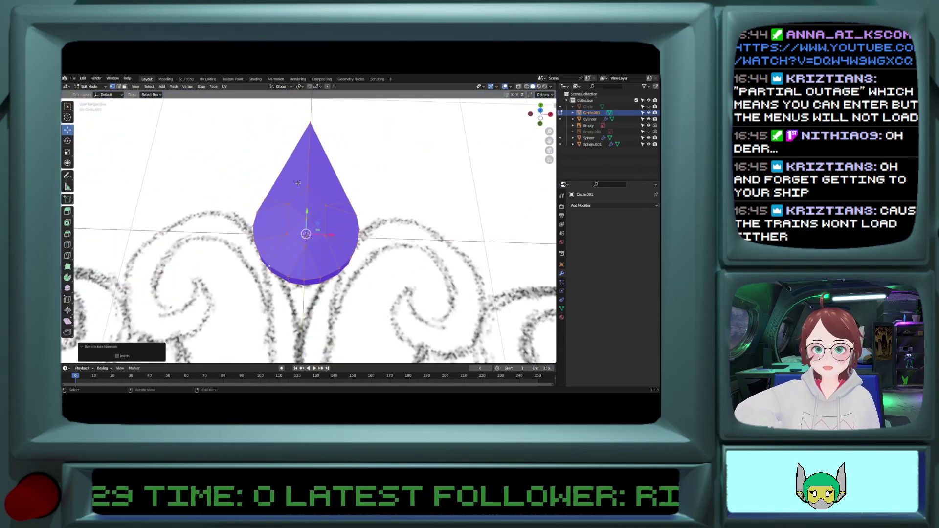
scroll(298, 184, down, 12)
scroll(309, 147, up, 3)
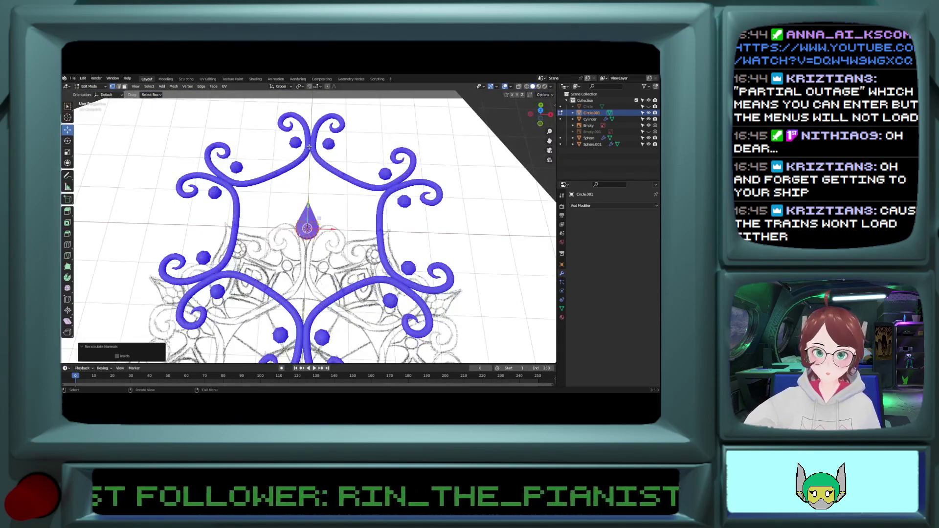
key(alt+h)
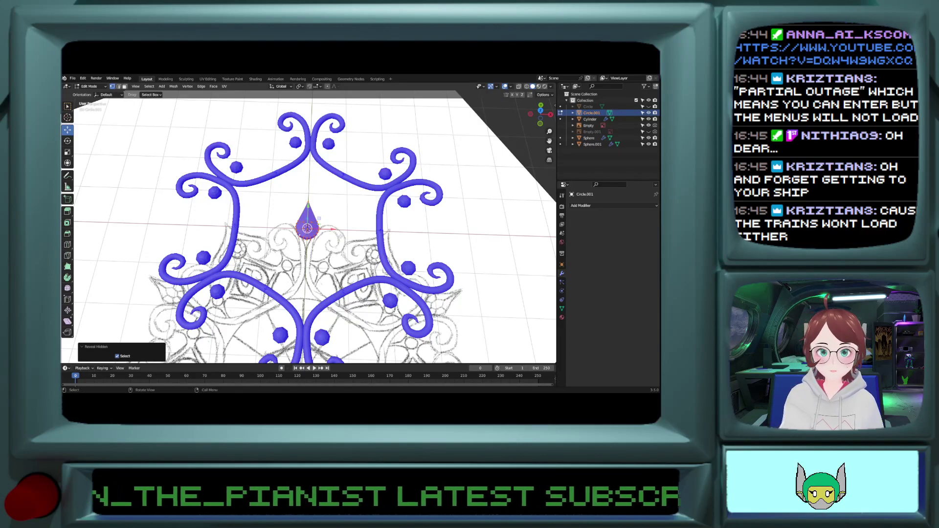
key(Tab)
key(alt+h)
click(343, 251)
middle_drag(344, 251, 343, 216)
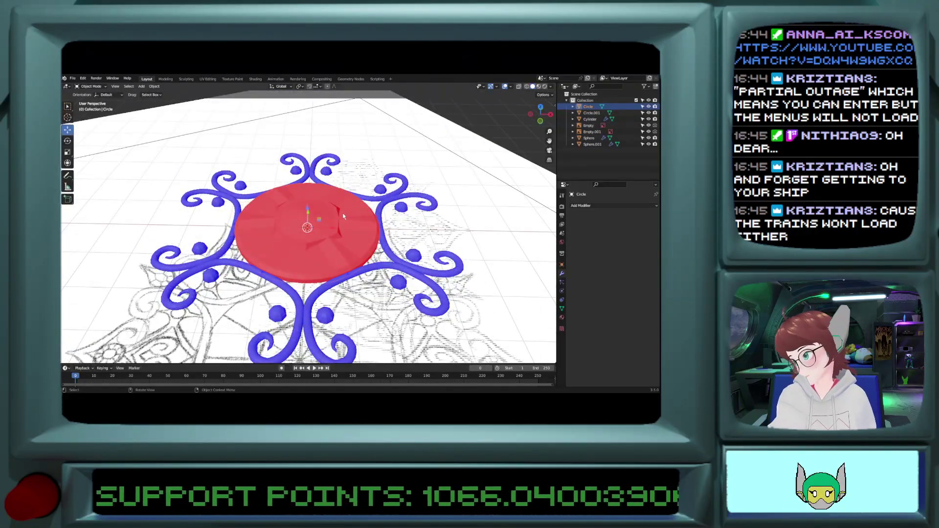
Step: Flip all normals of the large round gem in Edit Mode and hide the gem in Object Mode
key(Tab)
key(a)
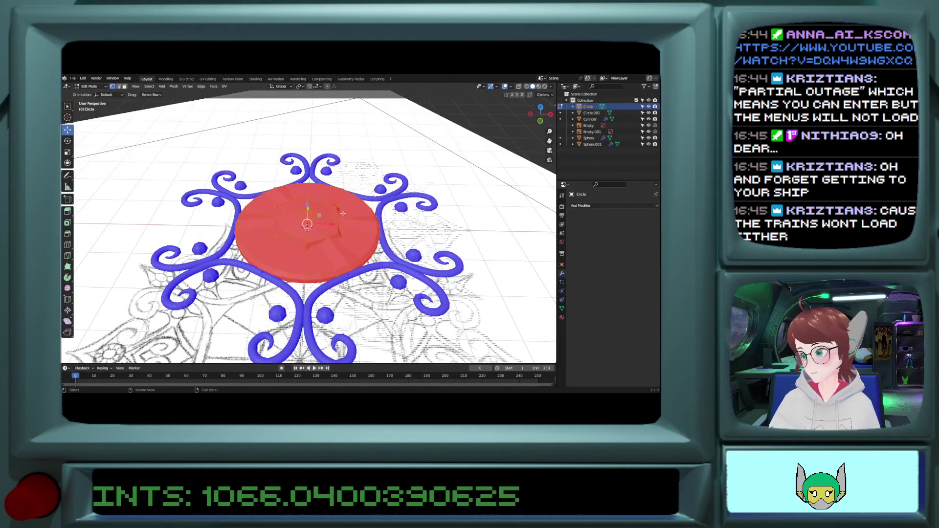
click(173, 86)
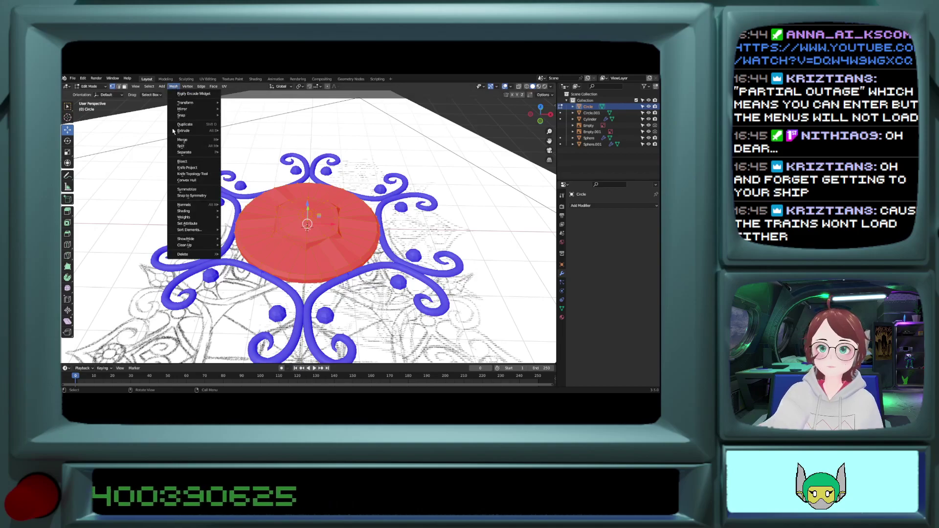
mouse_move(187, 207)
click(248, 205)
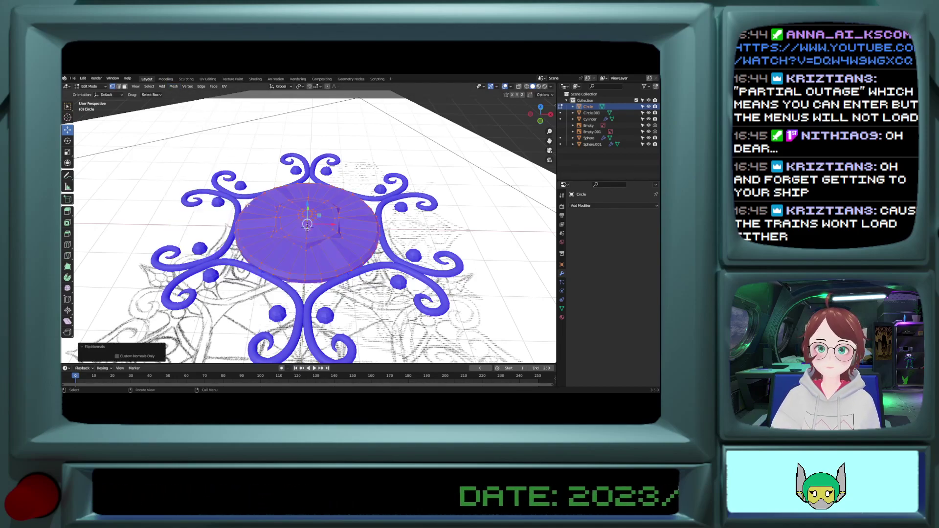
scroll(316, 208, up, 3)
key(Tab)
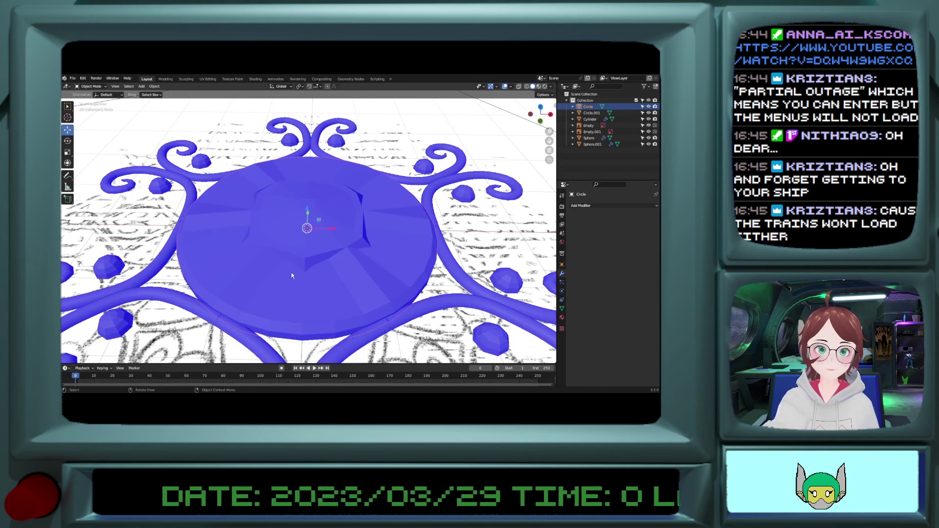
key(h)
Step: Select the teardrop gem in the centre of the ornament and enter Edit Mode
click(301, 238)
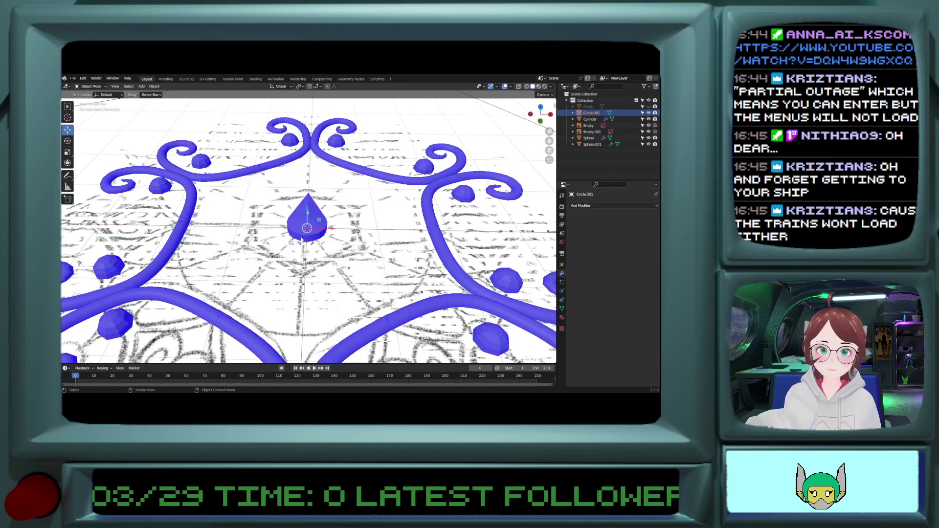
scroll(301, 238, up, 1)
scroll(302, 235, up, 6)
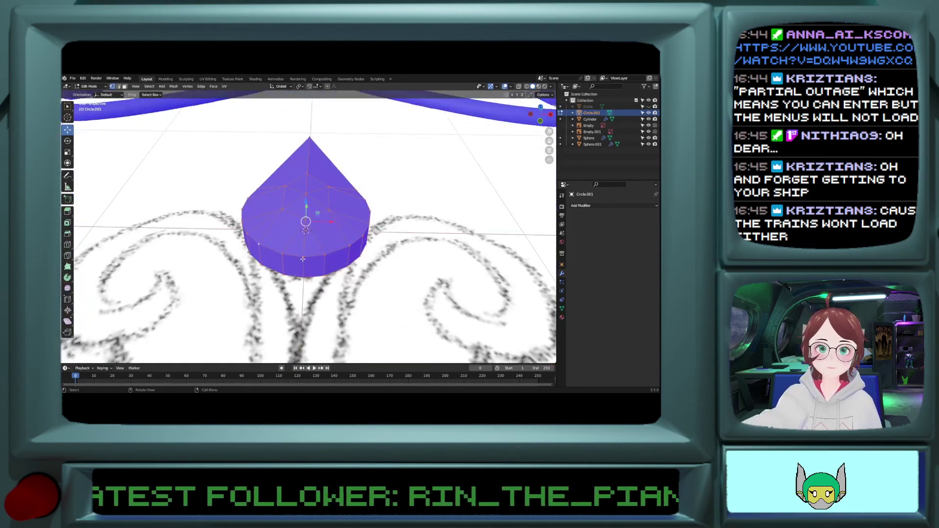
key(Tab)
Step: Select the teardrop gem's whole upper rim, tracing shortest paths along both sides through the pointed tip
scroll(303, 257, down, 1)
ctrl+click(309, 149)
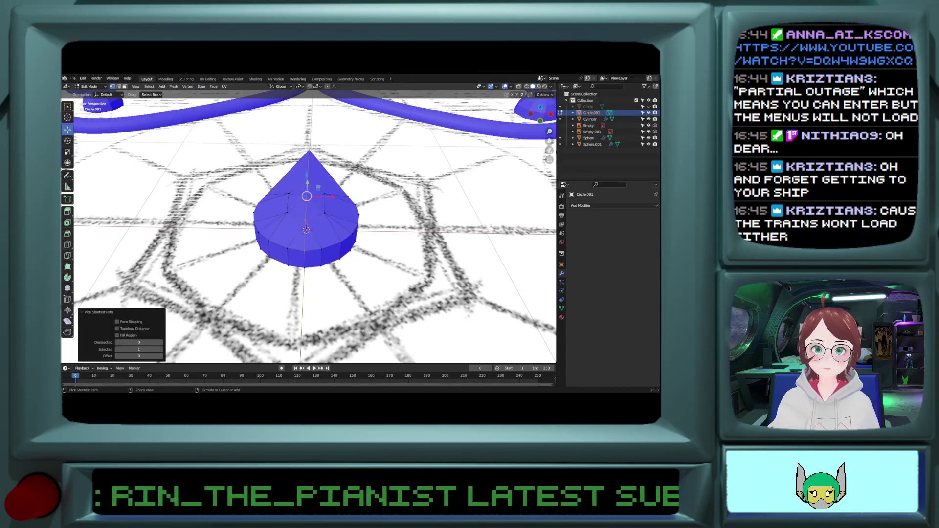
key(ctrl+z)
ctrl+click(259, 205)
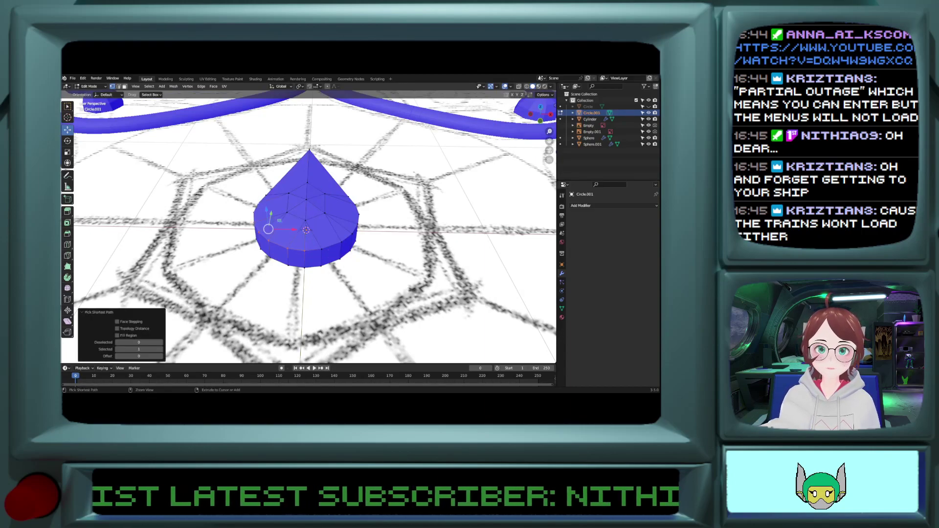
ctrl+click(310, 151)
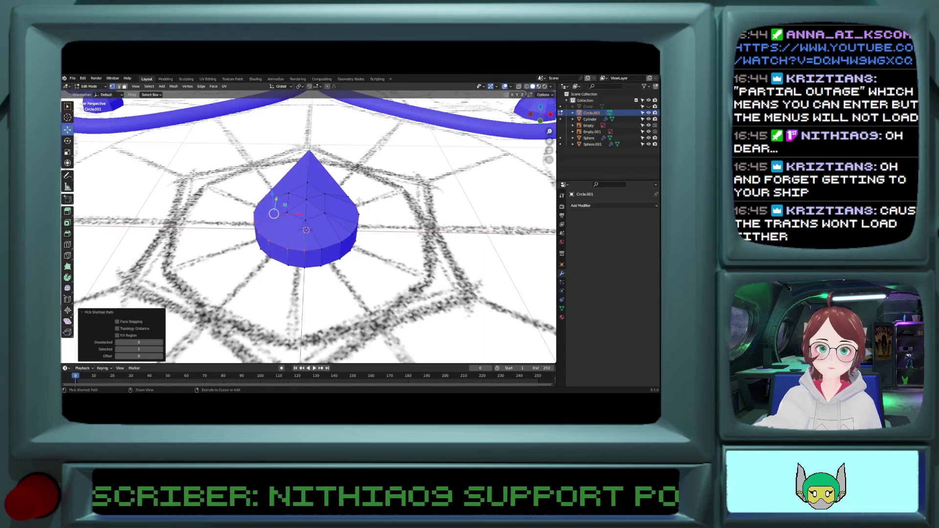
key(ctrl+z)
ctrl+click(309, 147)
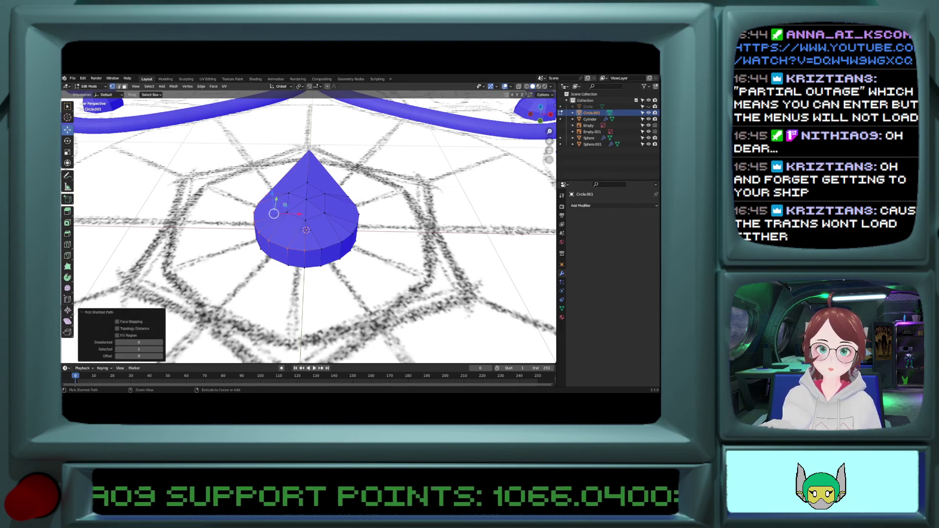
key(ctrl+z)
ctrl+click(309, 150)
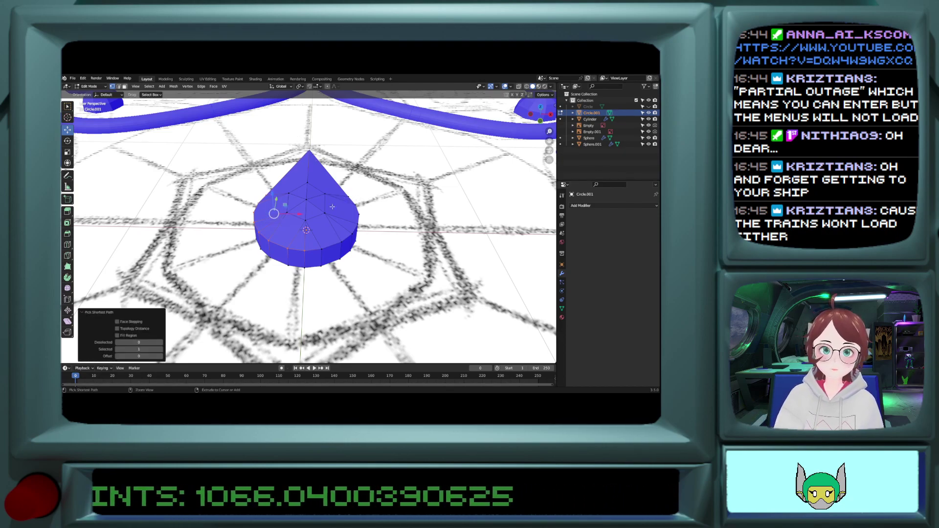
ctrl+click(357, 214)
ctrl+click(343, 236)
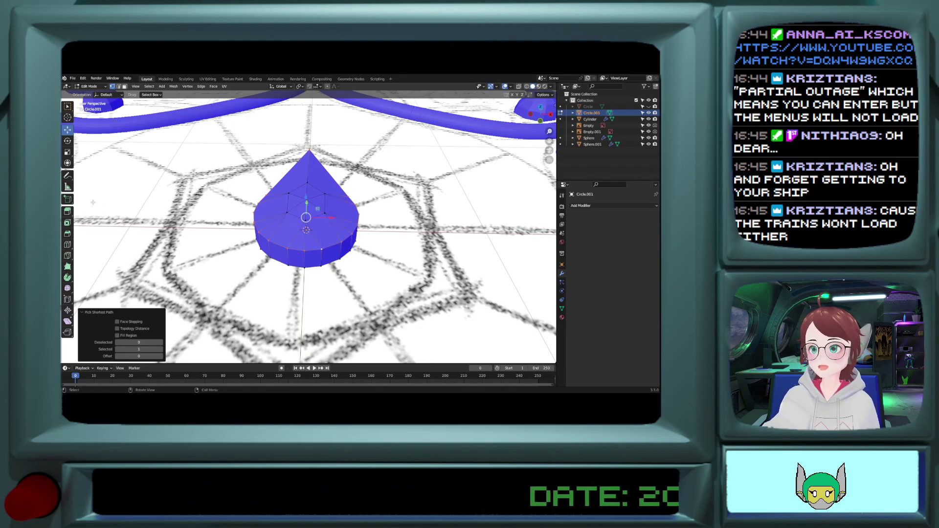
Step: Bevel the teardrop gem's selected upper rim with the Bevel tool and return to Object Mode
click(67, 234)
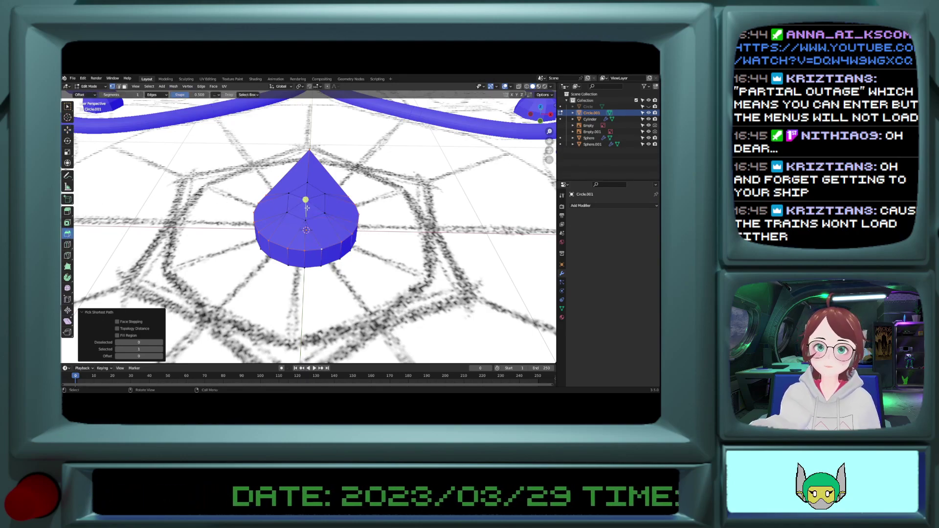
key(KP_1)
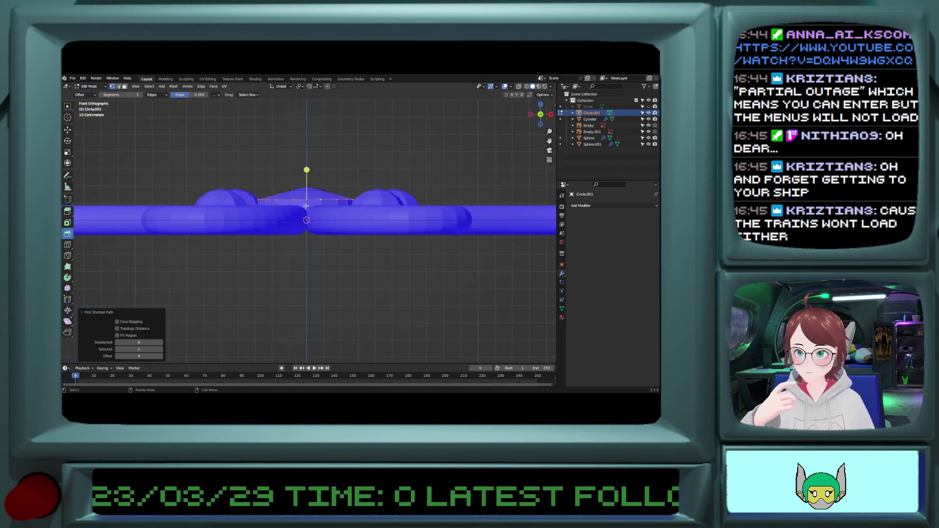
key(KP_7)
drag(307, 255, 307, 268)
middle_drag(303, 251, 278, 204)
key(Tab)
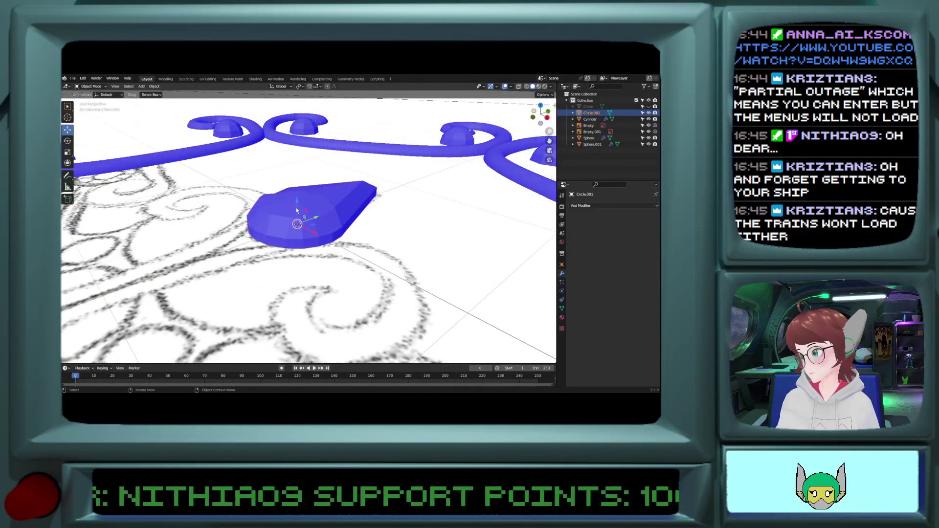
key(grave)
key(Escape)
Step: In Edit Mode, raise a facet vertex on the side of the teardrop's top slightly along Z, then leave Edit Mode
key(Tab)
click(330, 206)
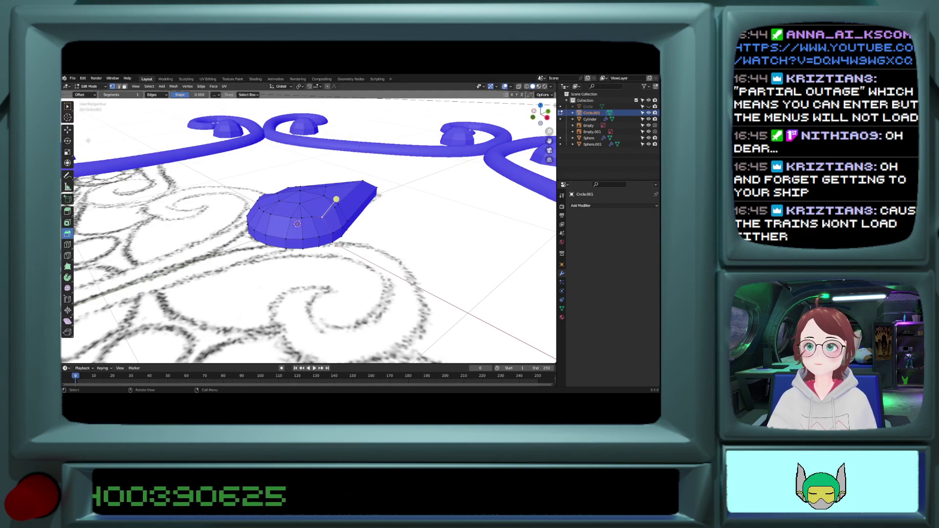
click(68, 130)
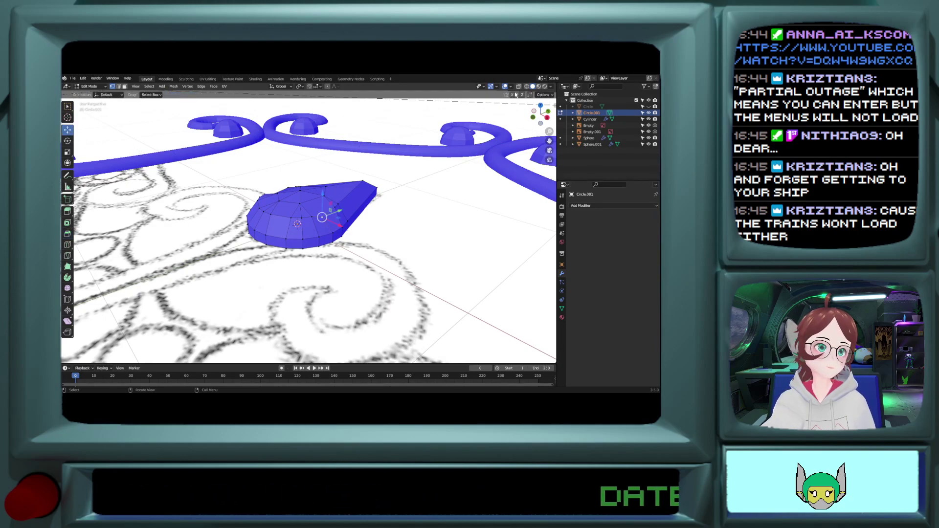
scroll(373, 186, up, 4)
drag(343, 179, 342, 170)
middle_drag(342, 169, 296, 161)
key(Tab)
Step: Turn on X-ray in the top view and select the reference sketch image beneath the ornament
key(KP_1)
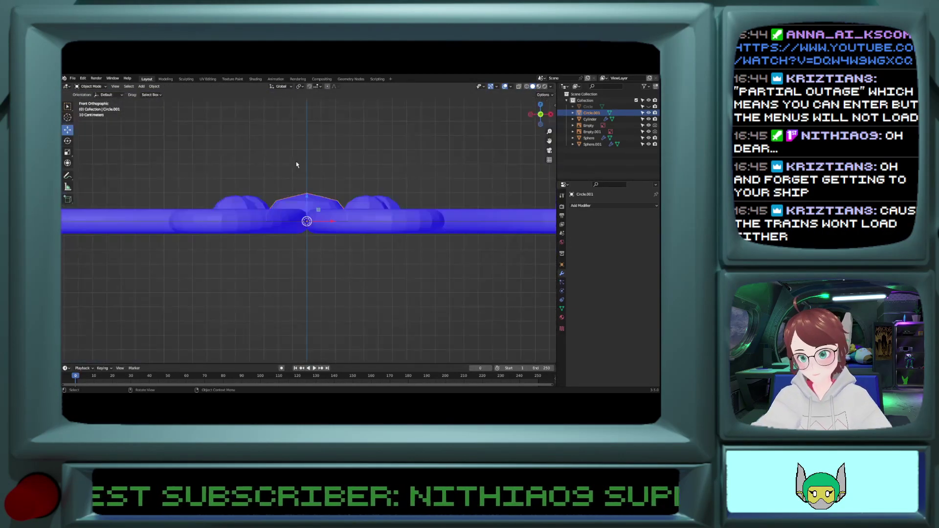
key(KP_7)
scroll(298, 164, down, 6)
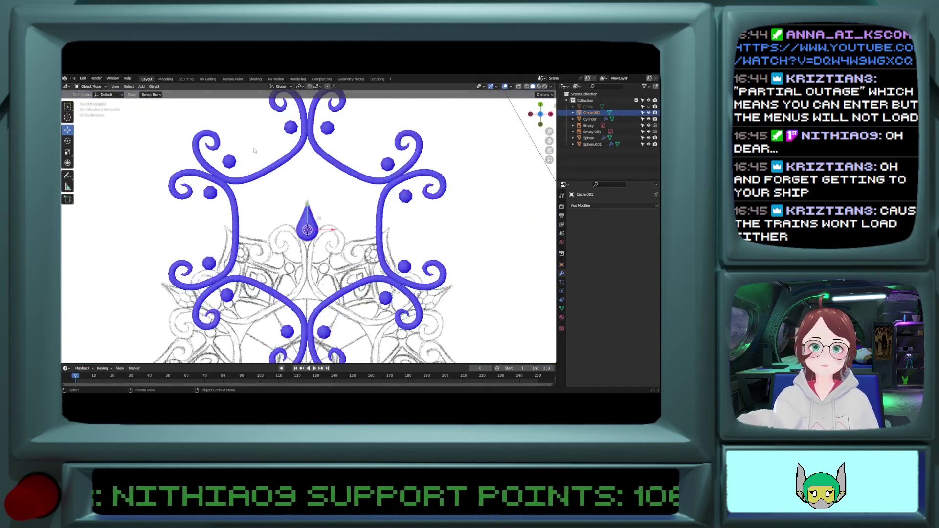
shift+scroll(315, 173, down, 3)
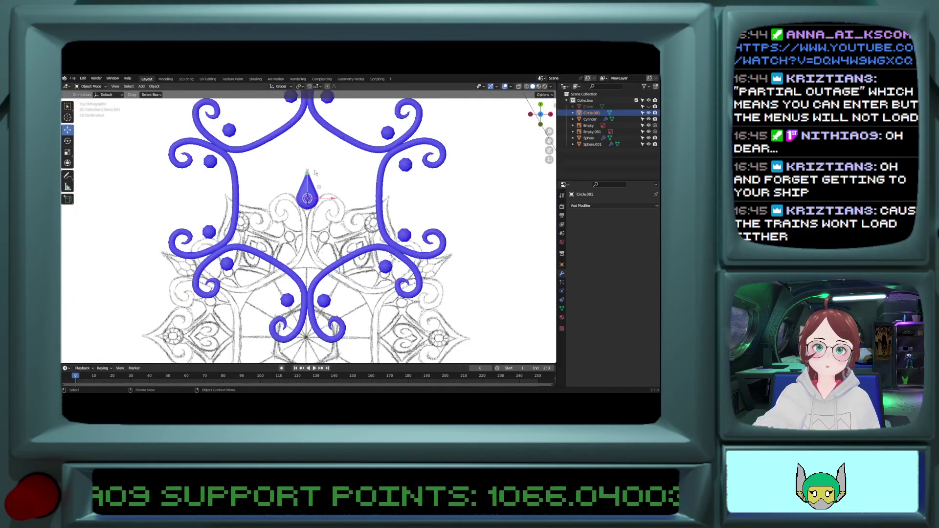
click(519, 87)
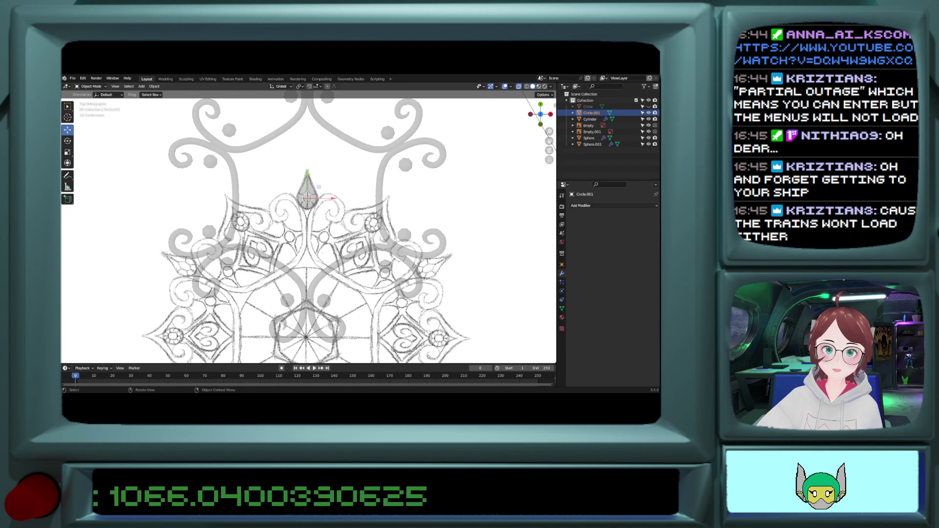
scroll(389, 291, down, 5)
click(389, 291)
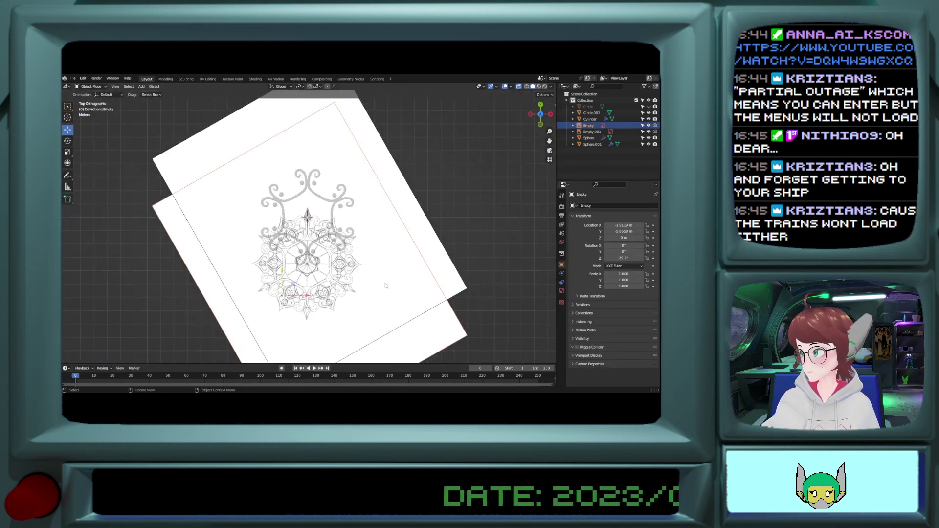
Step: Reveal all hidden objects, and hide the flat Circle object in the centre again
key(alt+h)
click(401, 264)
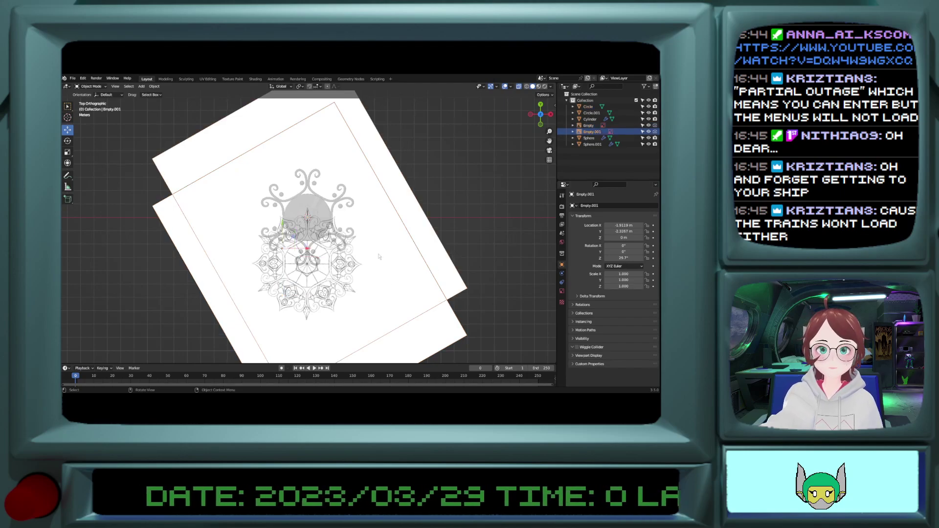
click(371, 238)
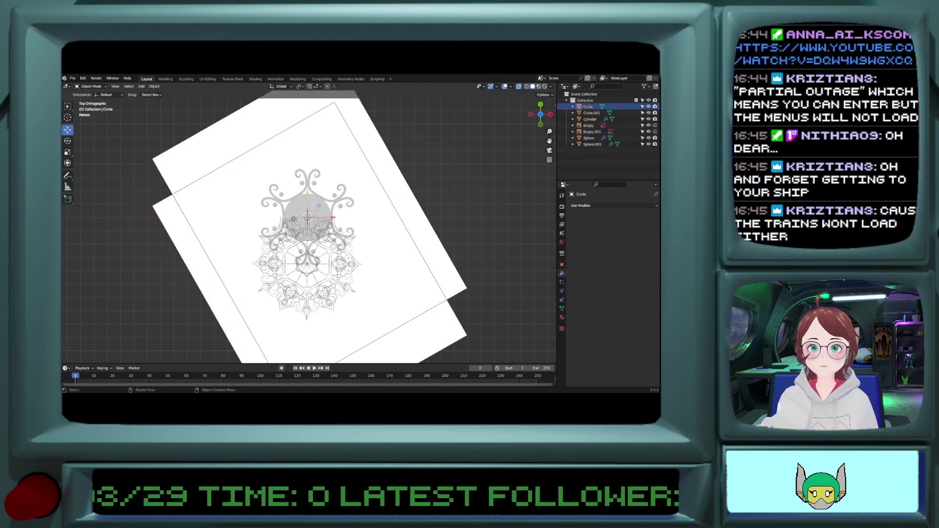
click(293, 219)
click(299, 219)
scroll(300, 218, up, 4)
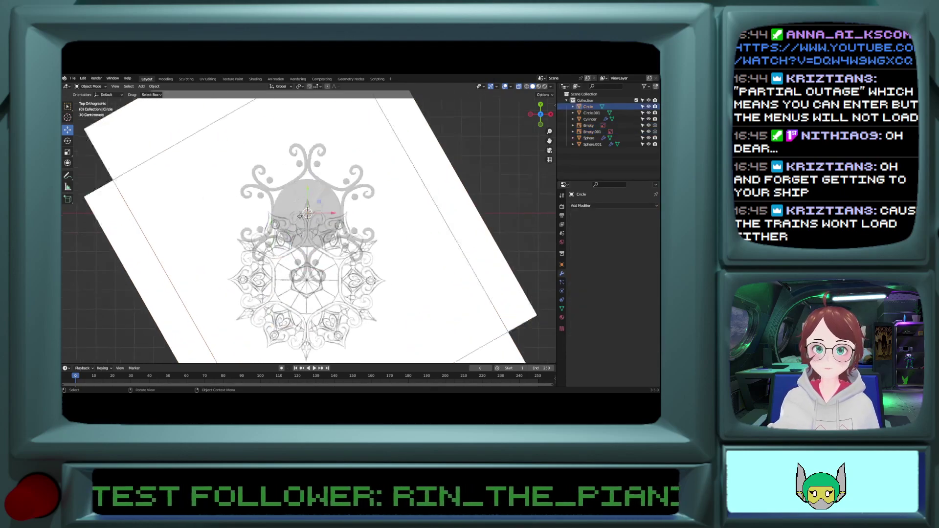
key(h)
scroll(372, 190, down, 5)
Step: Hide the Empty reference image so only the Empty.001 reference drawing stays behind the ornament
click(315, 221)
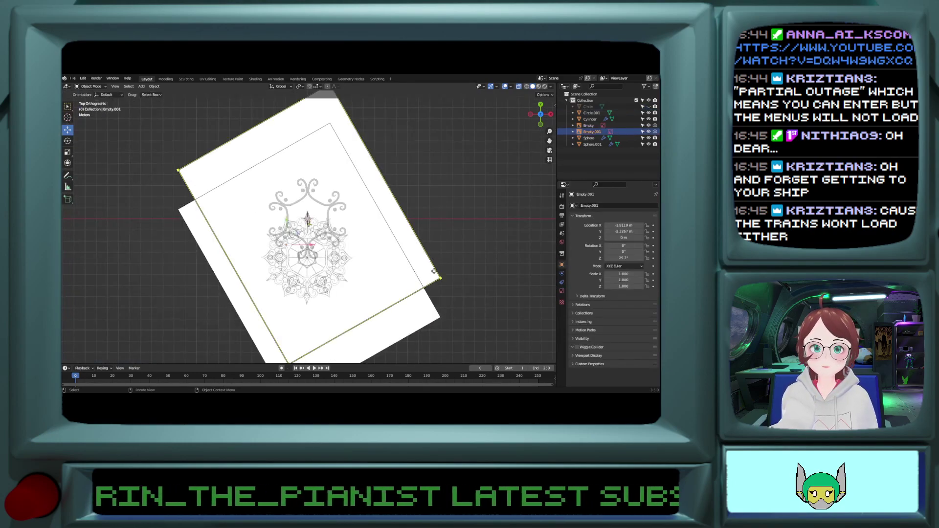
scroll(314, 221, up, 3)
scroll(315, 221, down, 4)
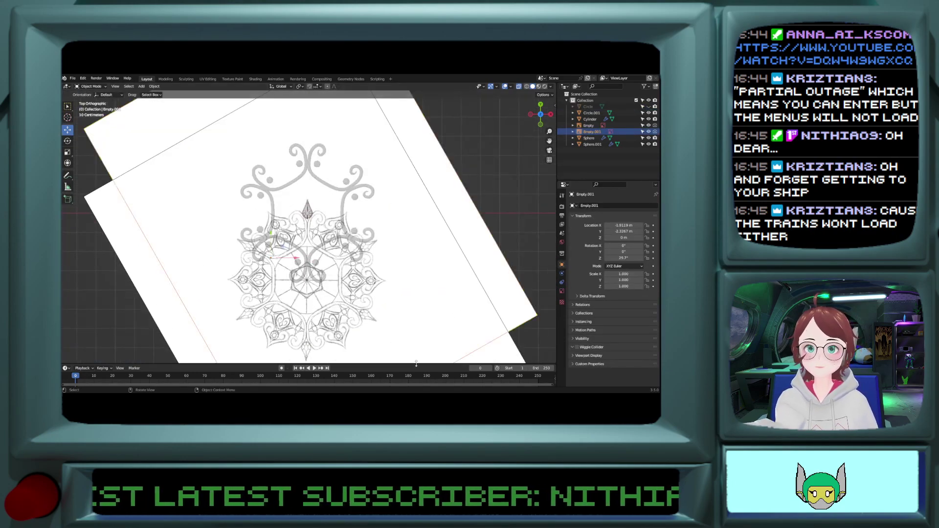
click(409, 325)
key(KP_Divide)
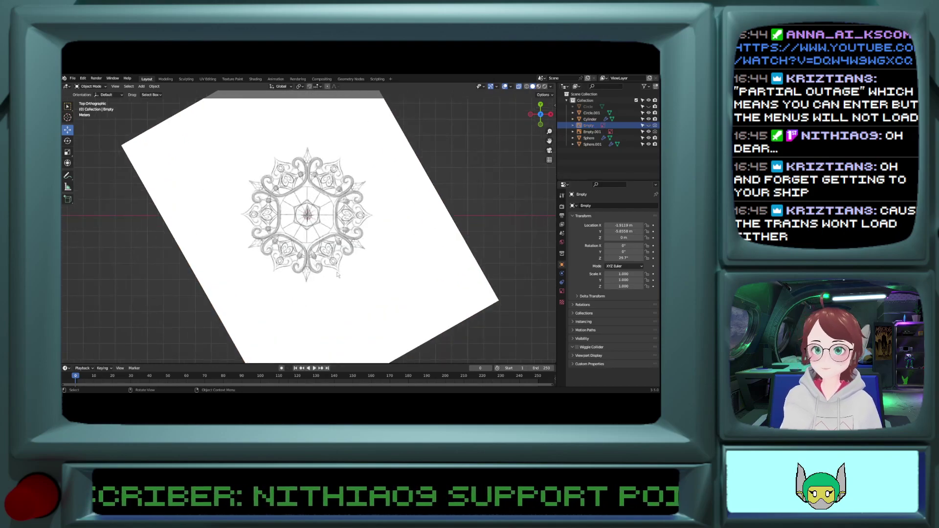
Step: Turn off X-ray display and the Face Orientation overlay in the viewport
shift+scroll(349, 270, up, 10)
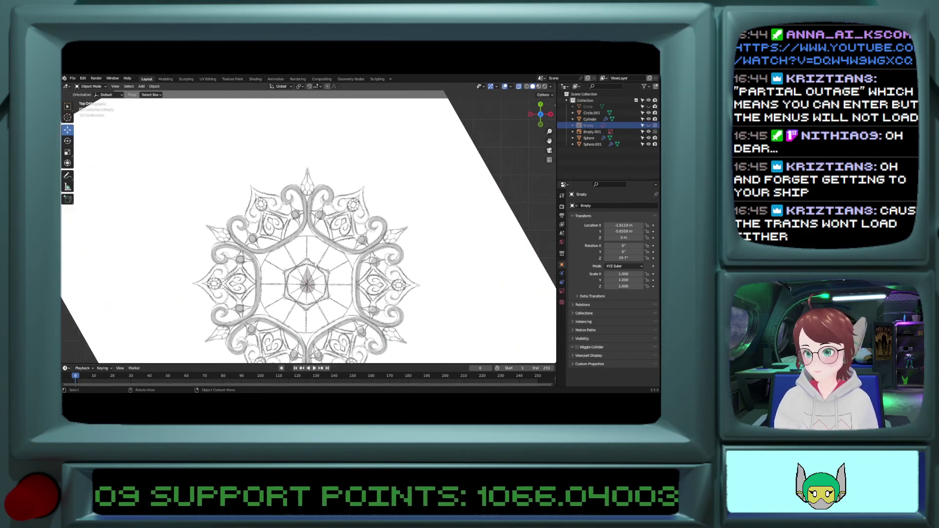
click(519, 87)
shift+scroll(501, 102, down, 5)
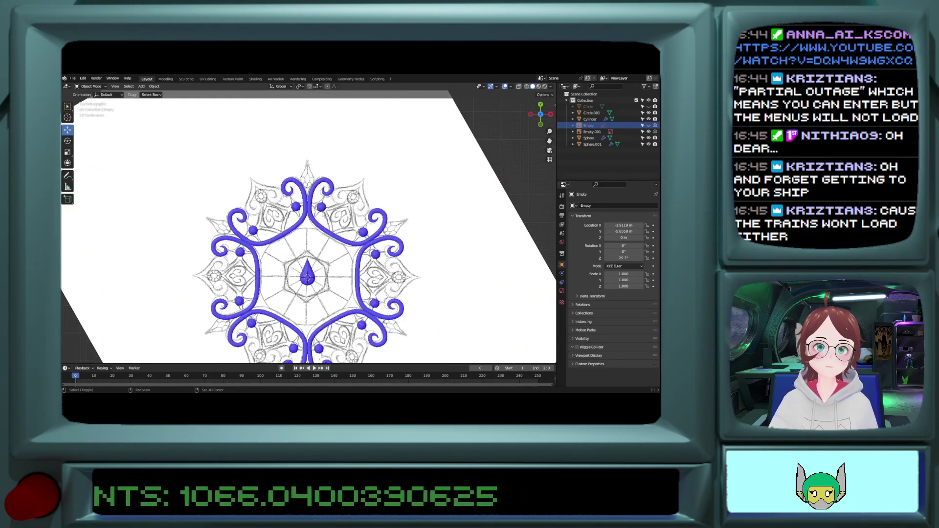
click(511, 86)
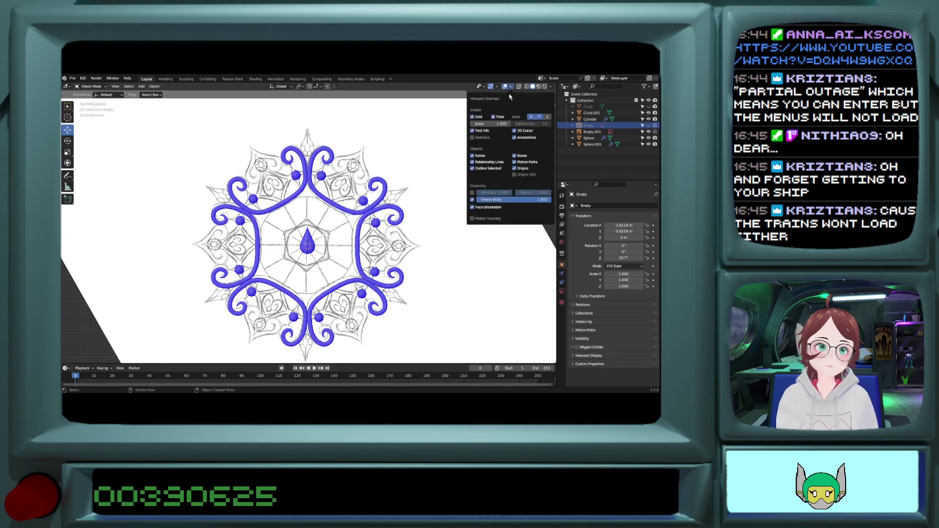
click(472, 207)
scroll(440, 225, up, 5)
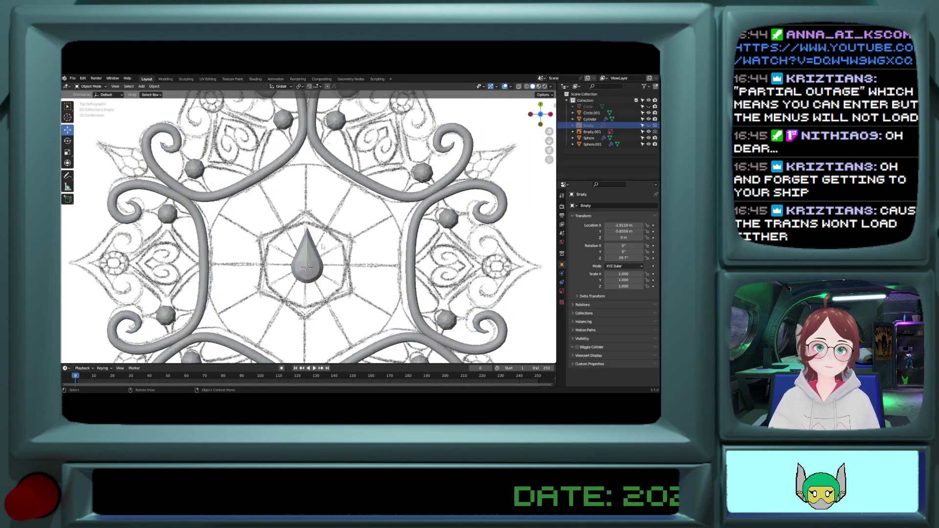
Step: Give the central teardrop, Circle.001, a geometry nodes modifier that uses the existing Circular Array node group
click(591, 112)
scroll(538, 186, down, 4)
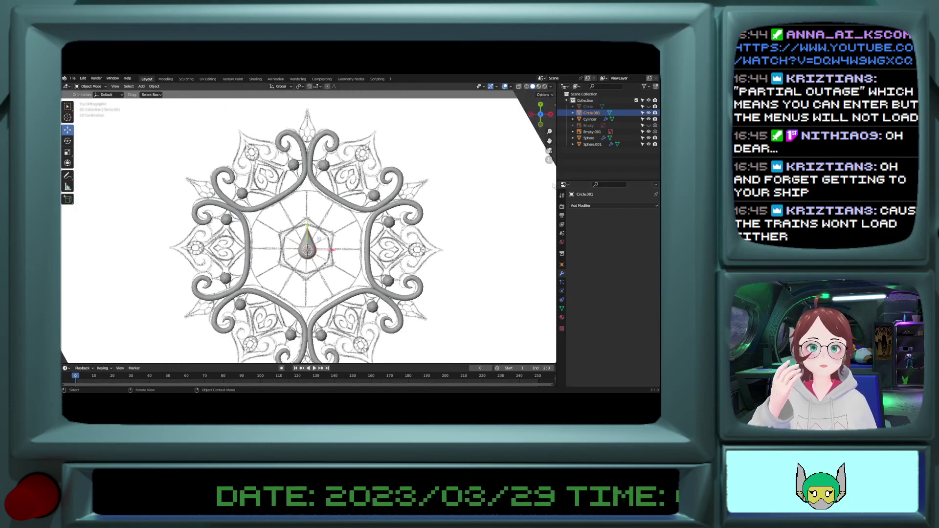
click(350, 79)
click(308, 246)
click(270, 247)
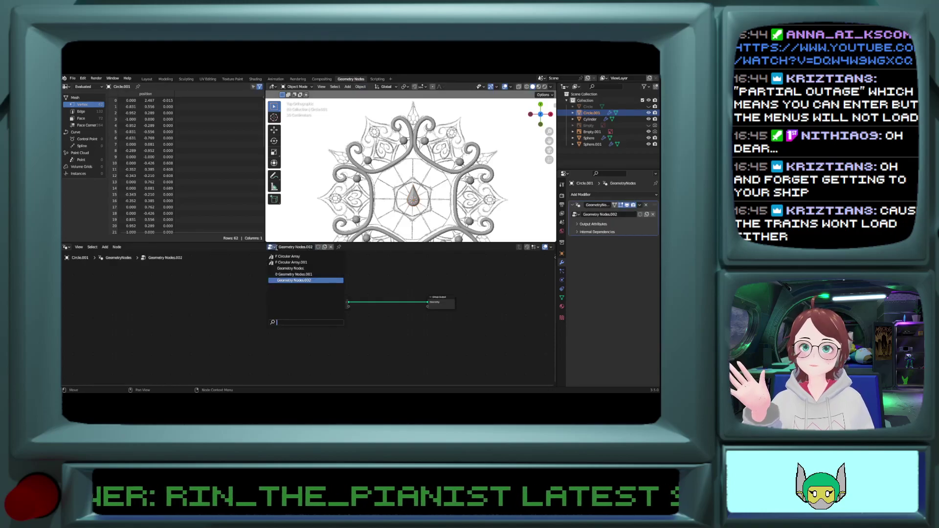
click(282, 256)
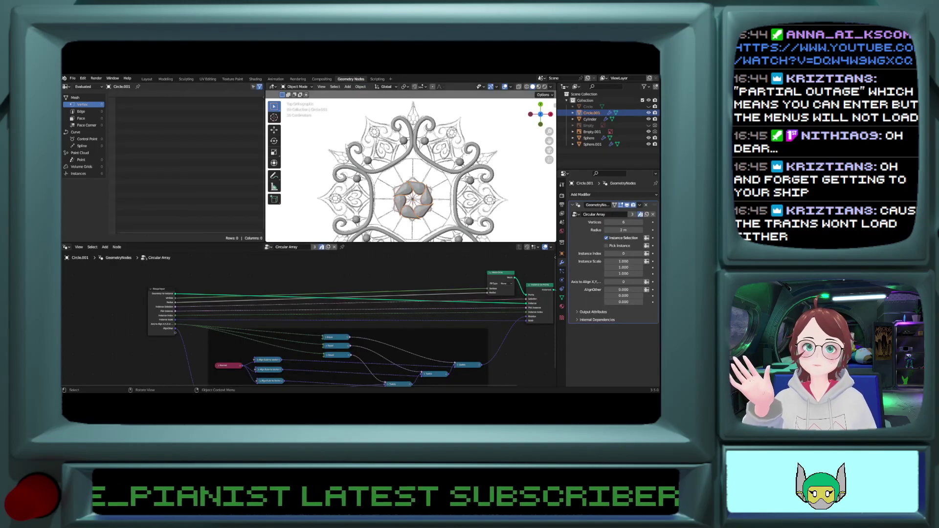
click(147, 79)
scroll(385, 248, up, 1)
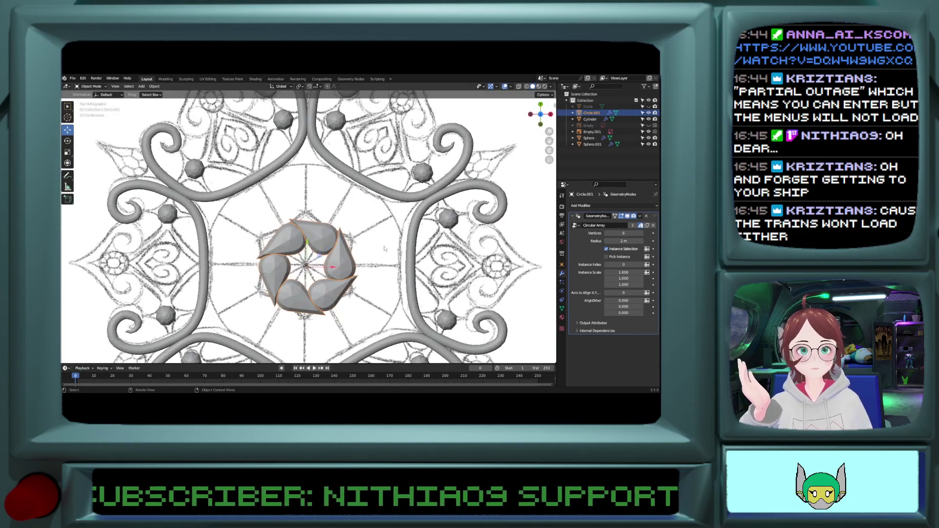
Step: Set the teardrop array's alignment axis to 1 and widen its radius to about 11.8 m
drag(610, 241, 631, 241)
click(641, 293)
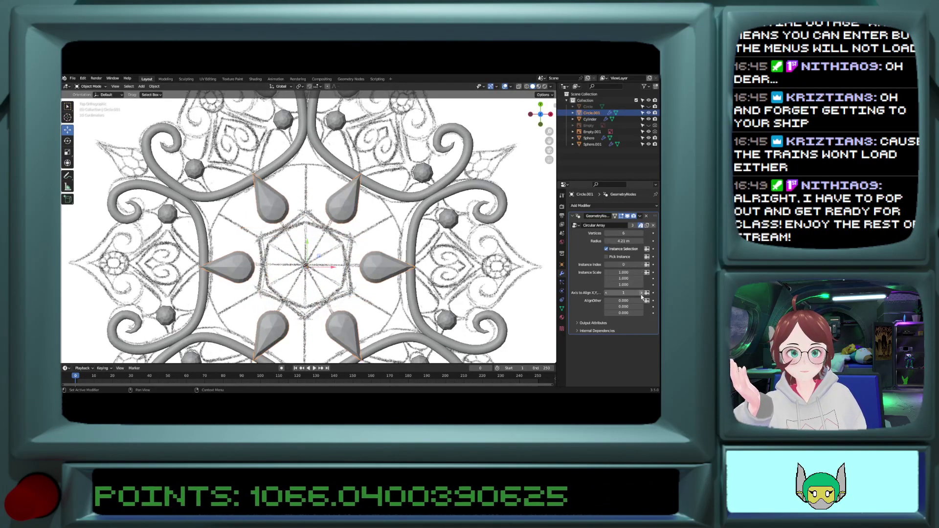
scroll(383, 301, down, 5)
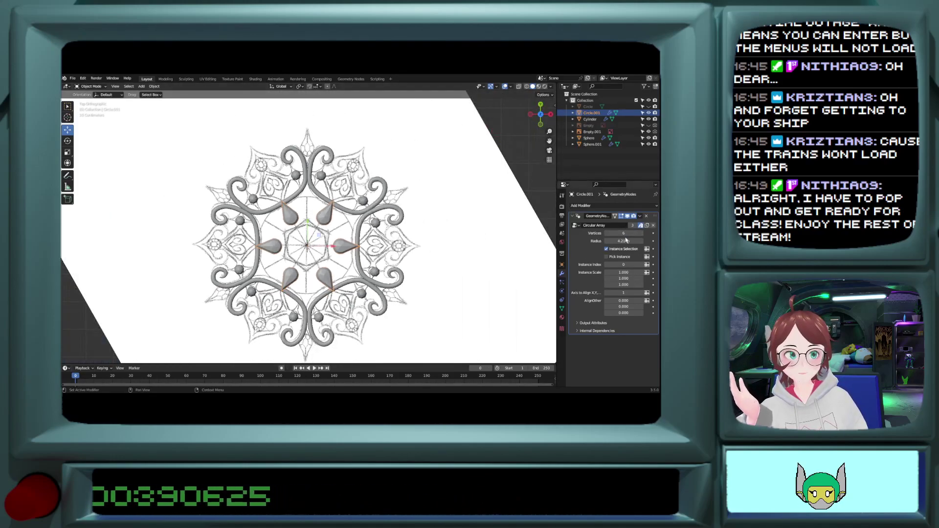
drag(626, 240, 656, 240)
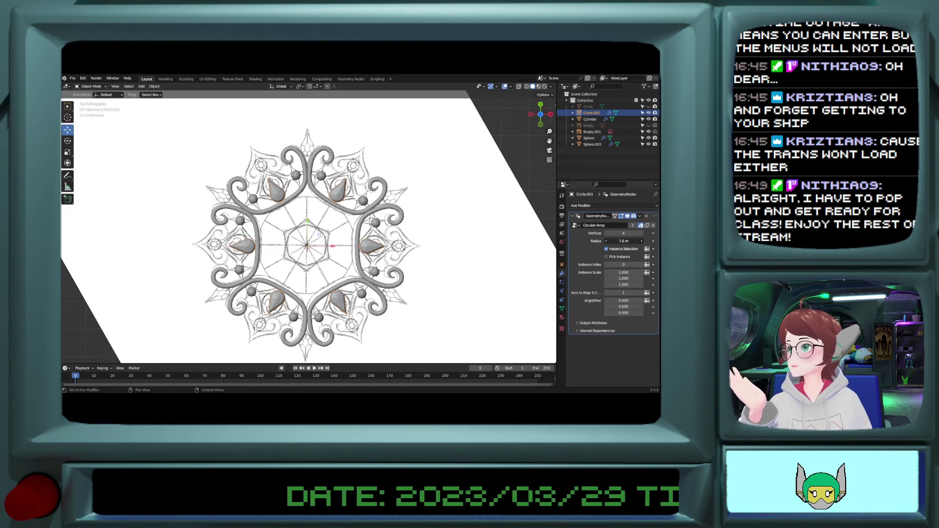
mouse_move(656, 240)
mouse_down()
mouse_move(677, 240)
mouse_move(669, 240)
mouse_up()
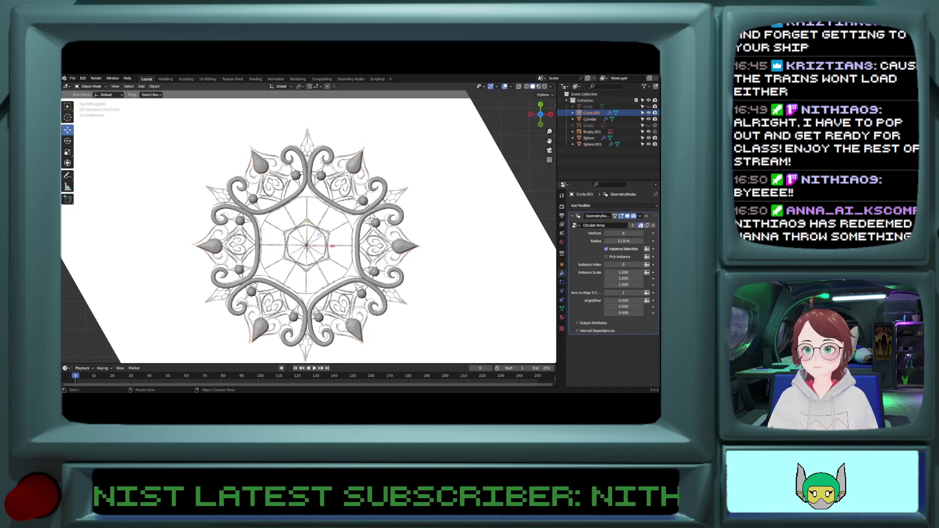
Step: Rotate the teardrop array about 29.5° around Z and increase its radius to about 12.5 m
key(r)
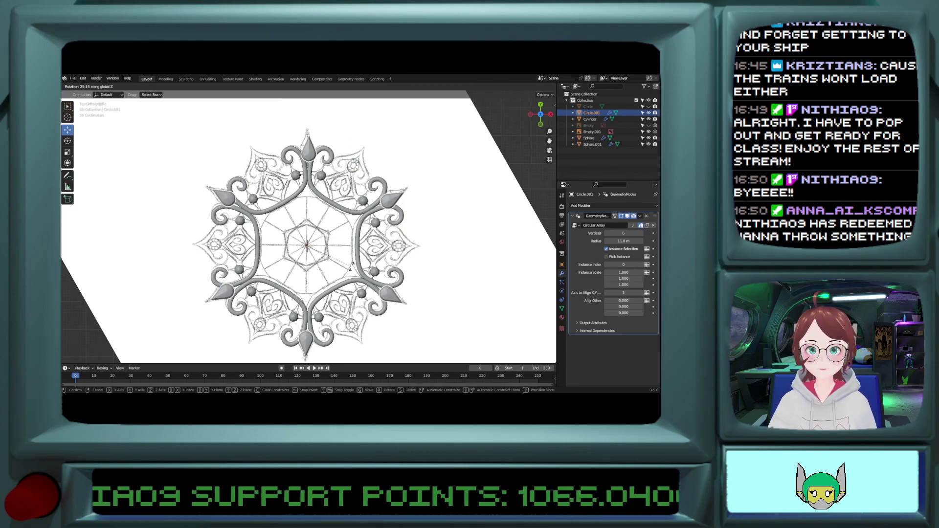
click(351, 266)
mouse_move(624, 241)
mouse_down()
mouse_move(638, 242)
mouse_move(622, 241)
mouse_up()
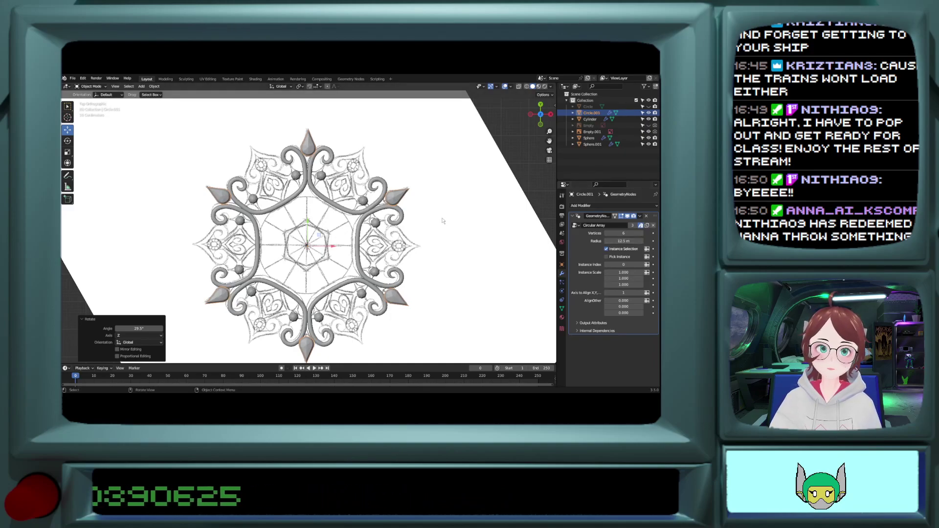
click(448, 236)
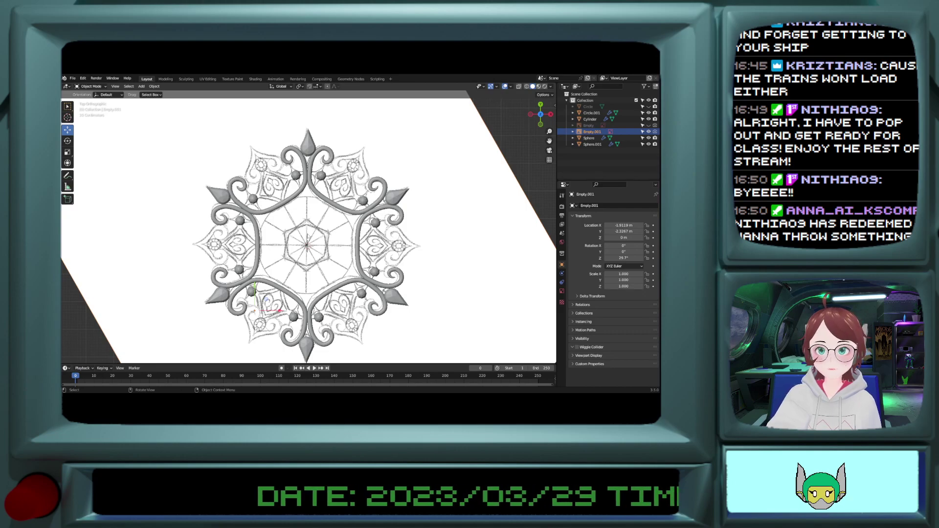
key(KP_5)
key(KP_5)
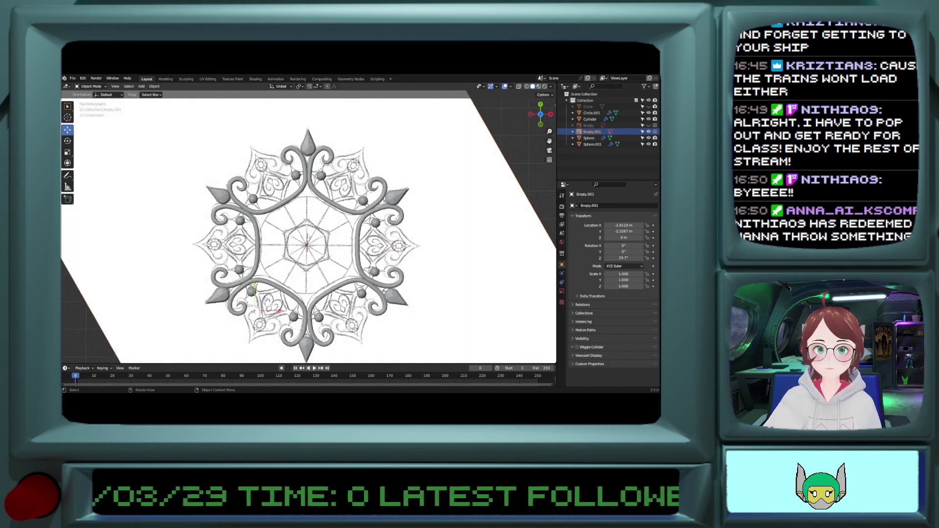
Step: Fine-tune the teardrop array's rotation by about 0.7° around the global Z axis to match the reference drawing
click(402, 194)
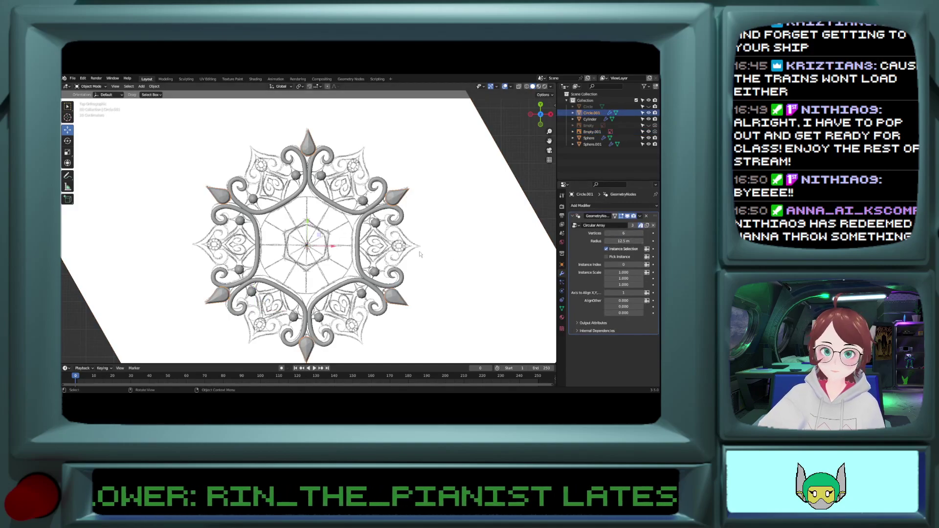
key(r)
key(z)
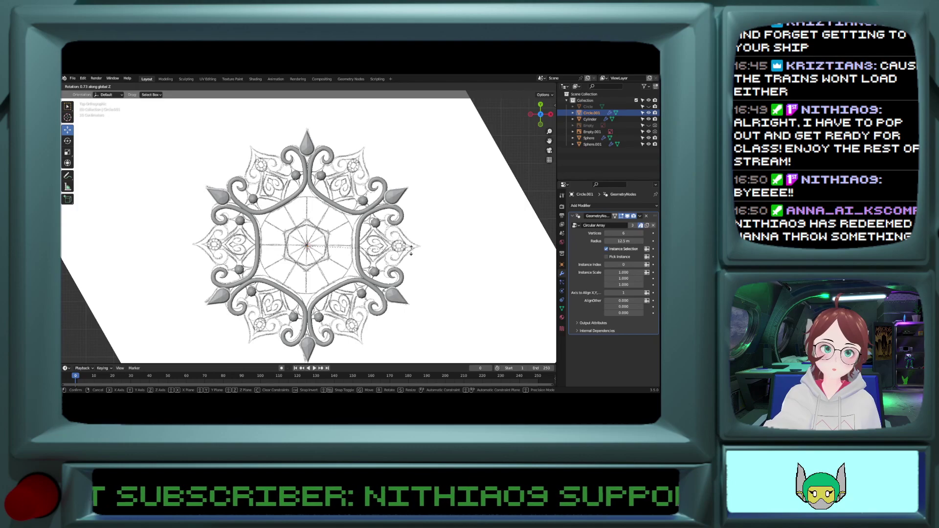
click(411, 250)
click(438, 263)
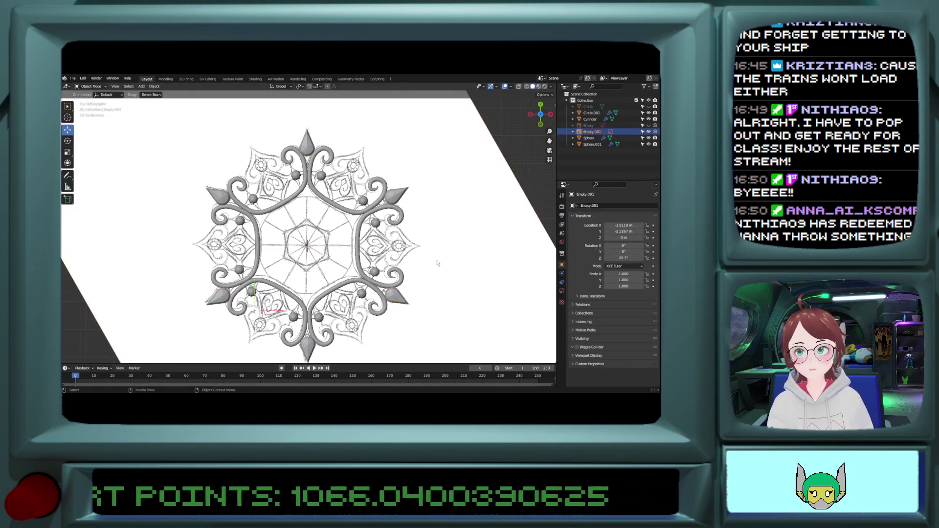
Step: Examine how the teardrops, scrolls and spheres line up with the reference drawing around the ornament
scroll(435, 265, down, 3)
scroll(431, 267, up, 6)
shift+middle_drag(370, 174, 370, 259)
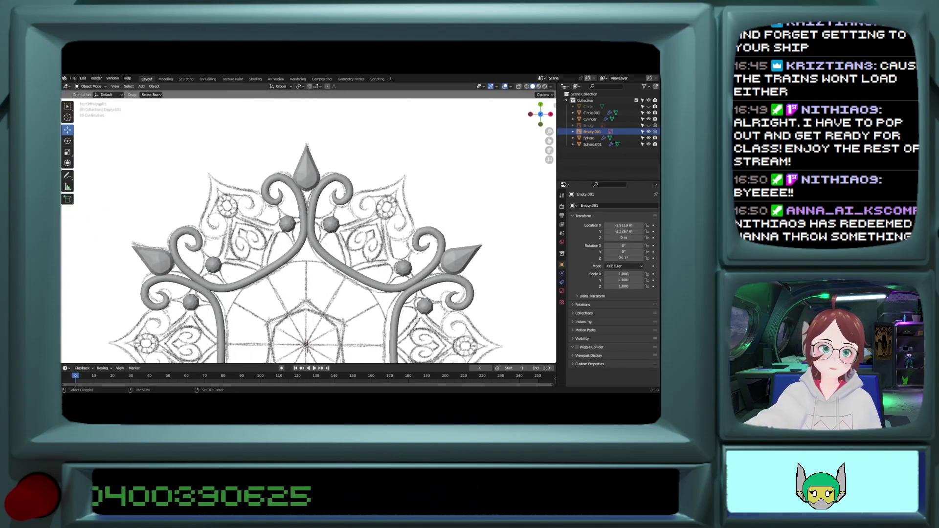
shift+scroll(341, 257, down, 20)
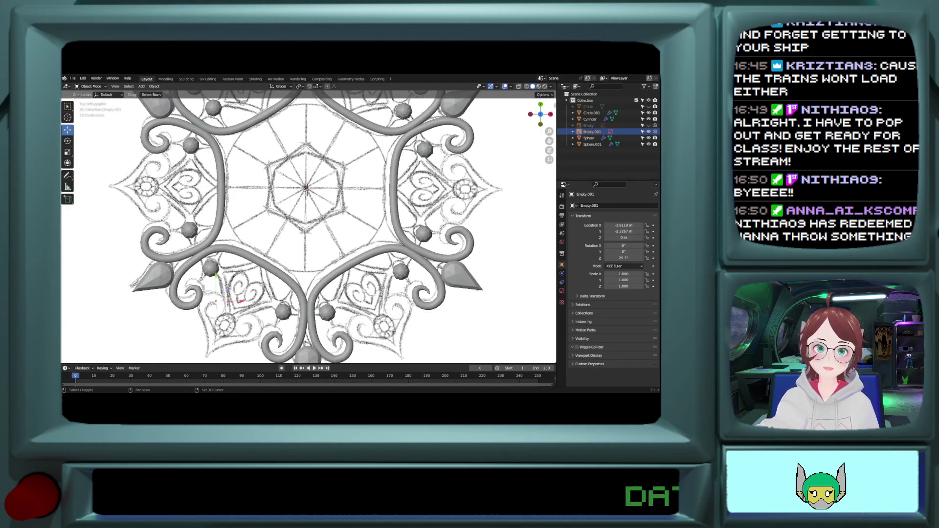
shift+scroll(340, 256, up, 2)
shift+scroll(308, 229, up, 8)
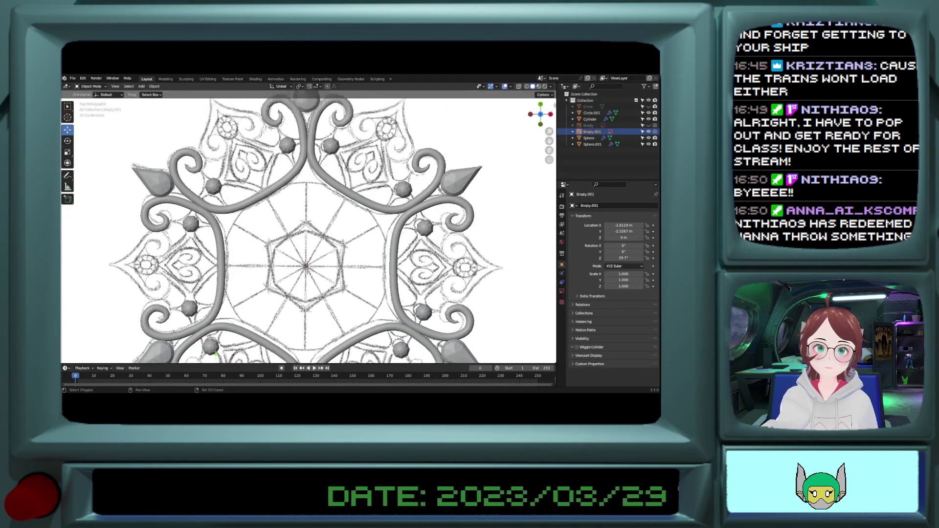
shift+scroll(308, 230, down, 2)
scroll(322, 232, down, 6)
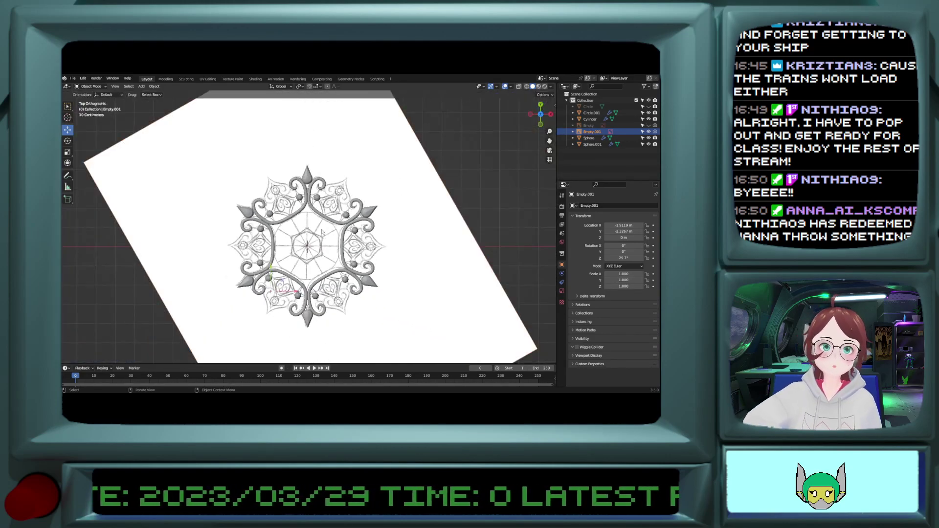
scroll(322, 232, up, 2)
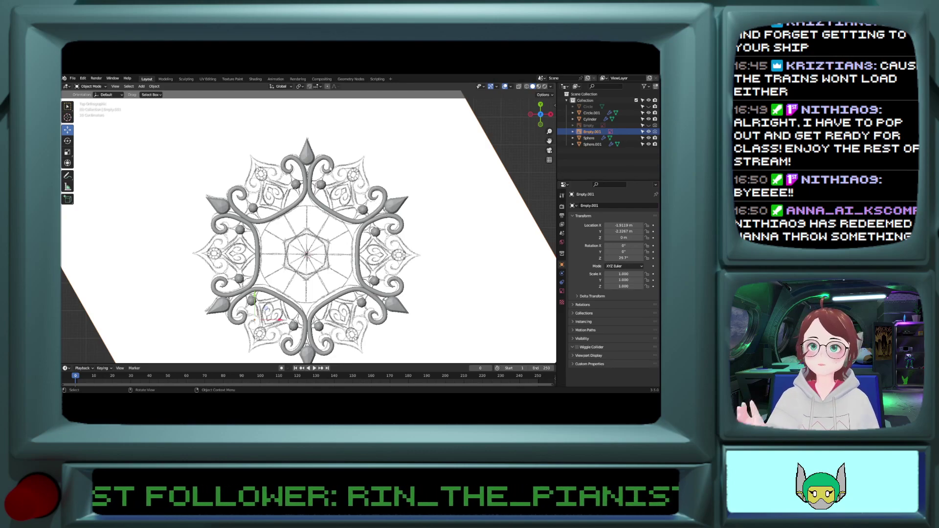
Step: Add a cylinder mesh at the centre of the ornament
click(141, 85)
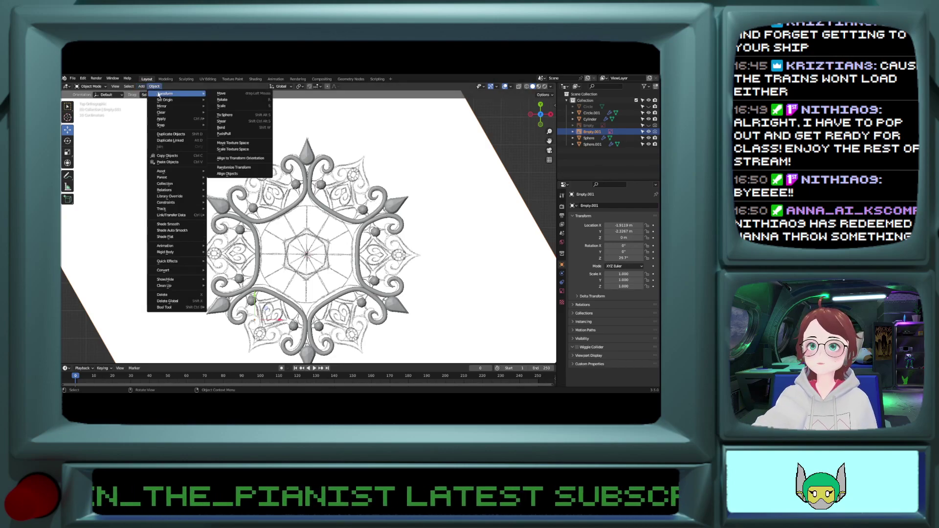
click(154, 86)
mouse_move(150, 96)
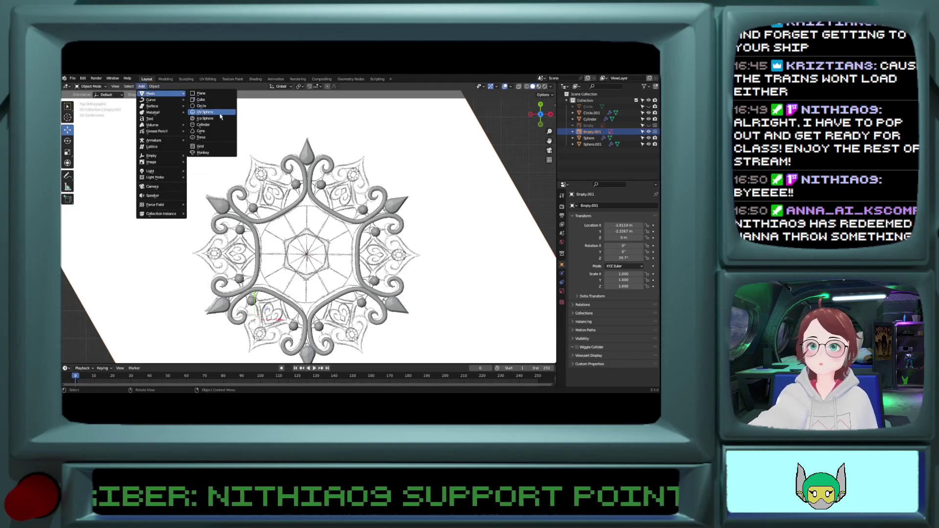
click(209, 125)
scroll(290, 259, up, 4)
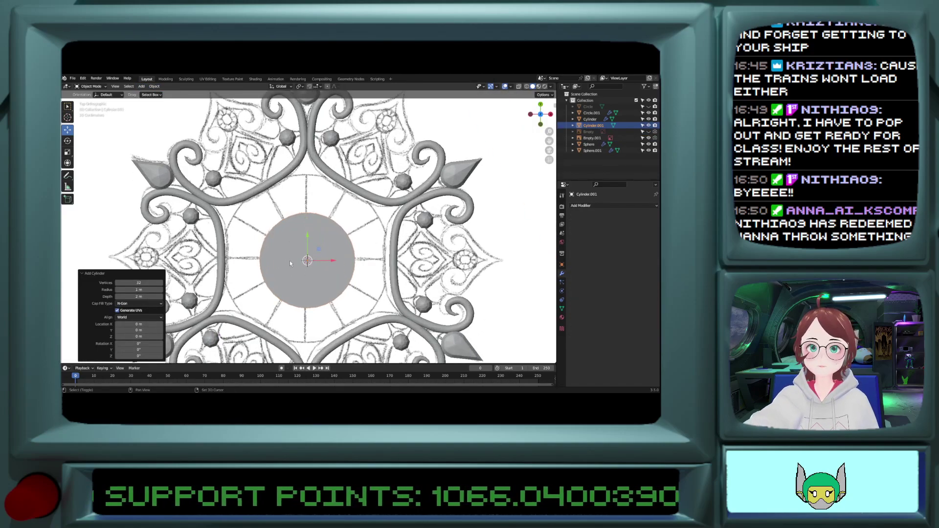
Step: Try to bevel the top rim of the round centre cylinder by about 0.4 m
key(Tab)
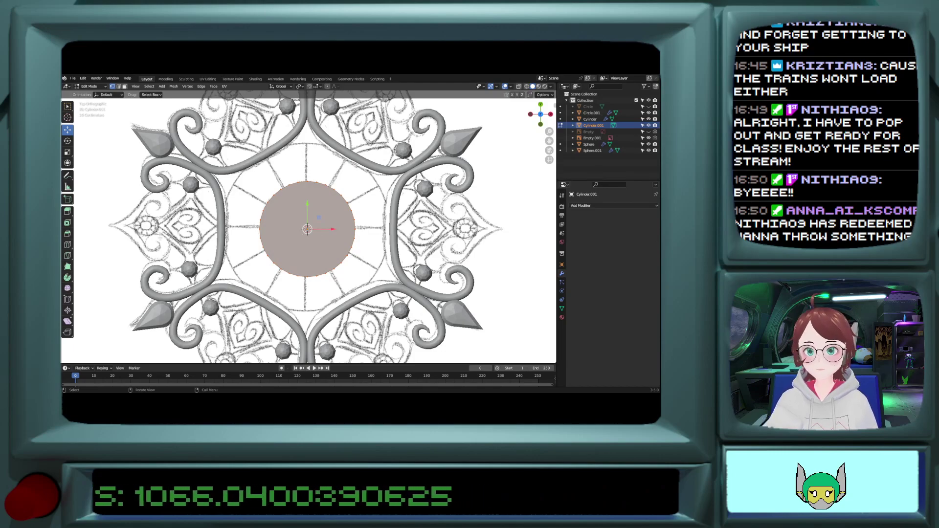
middle_drag(298, 225, 270, 197)
alt+click(276, 200)
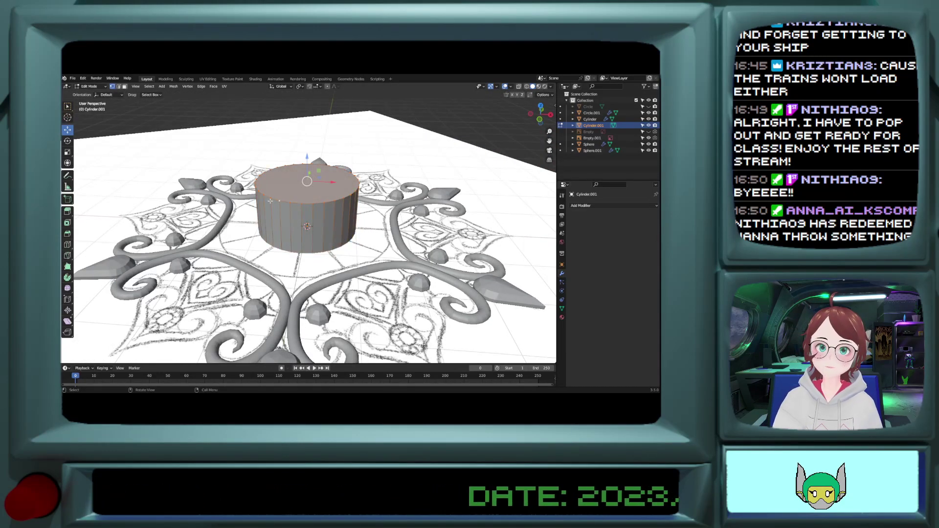
click(67, 233)
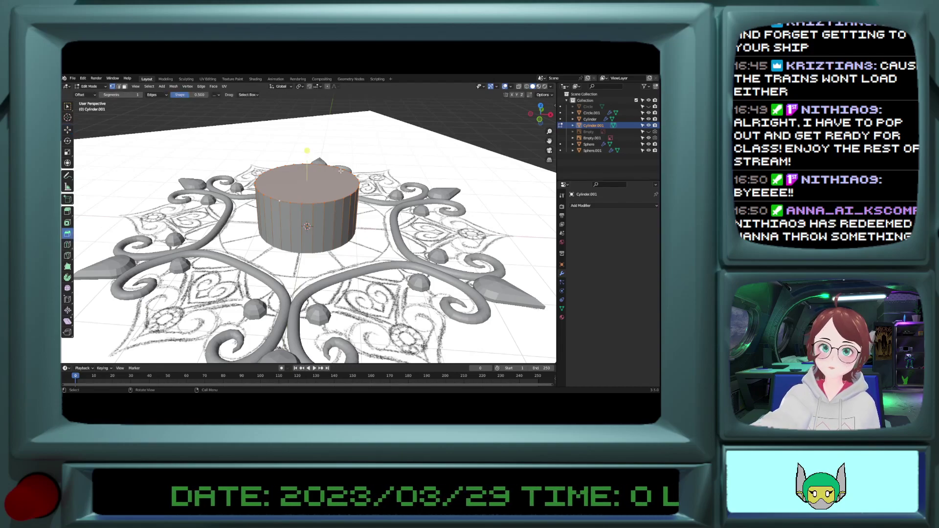
drag(308, 153, 352, 157)
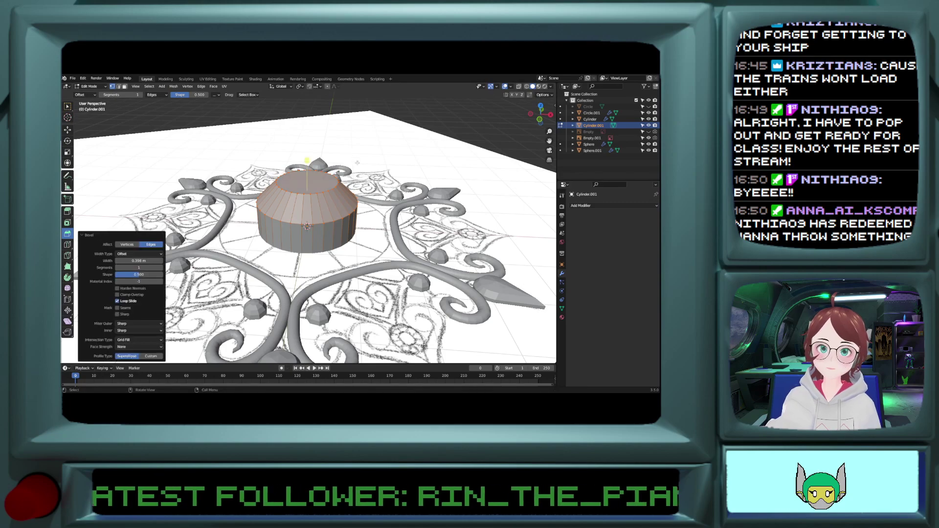
Step: Undo the rim bevel and the addition of the round centre cylinder
middle_drag(352, 157, 355, 186)
key(Tab)
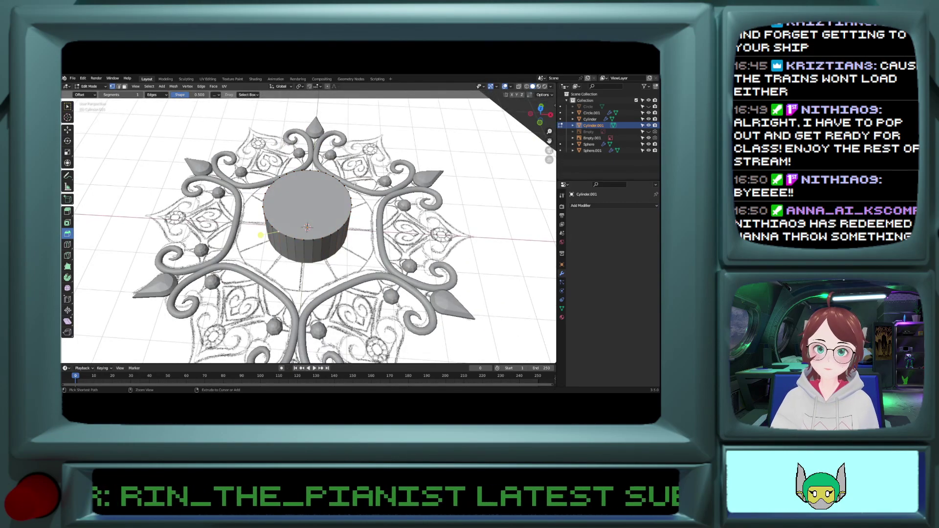
key(ctrl+z)
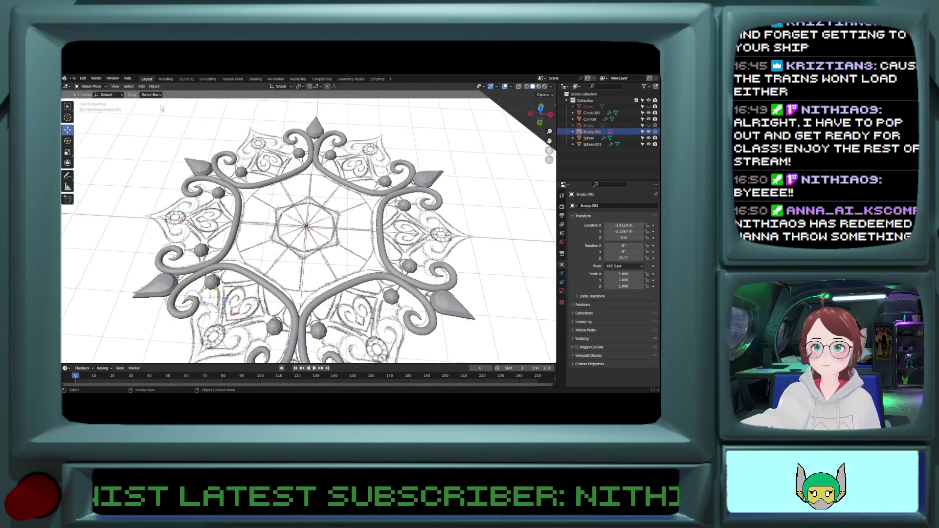
Step: Add a cylinder mesh with 8 vertices at the centre of the ornament
click(141, 87)
mouse_move(148, 94)
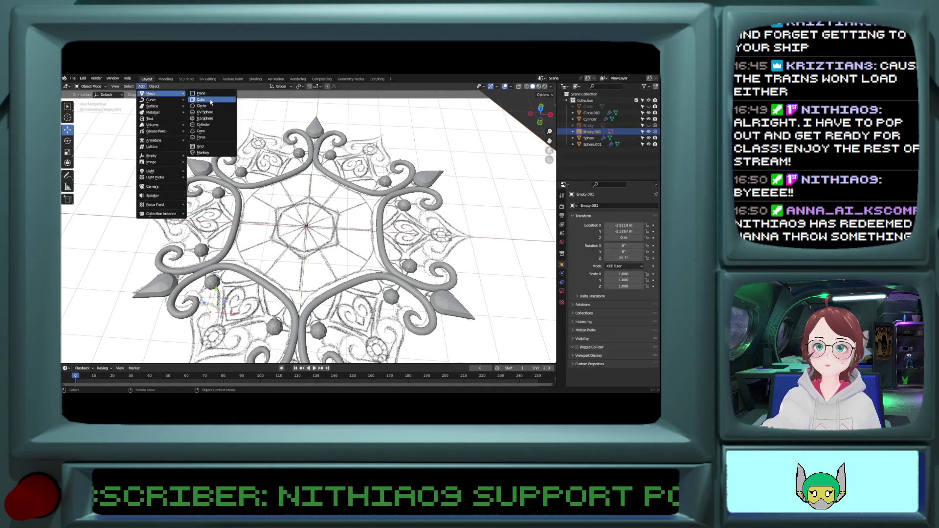
click(209, 125)
click(154, 281)
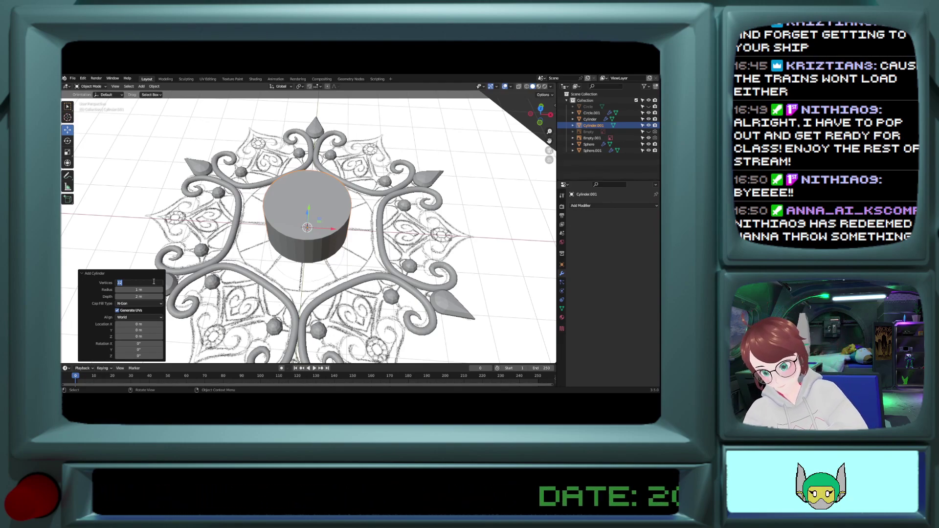
text(8)
key(Return)
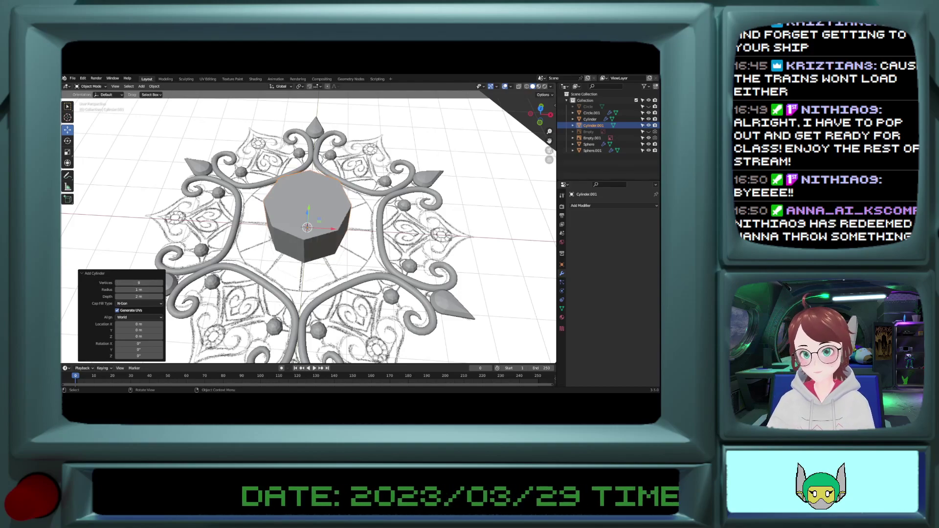
Step: Bevel the top edges of the octagonal cylinder to give it a sloped, gem-like rim
key(Tab)
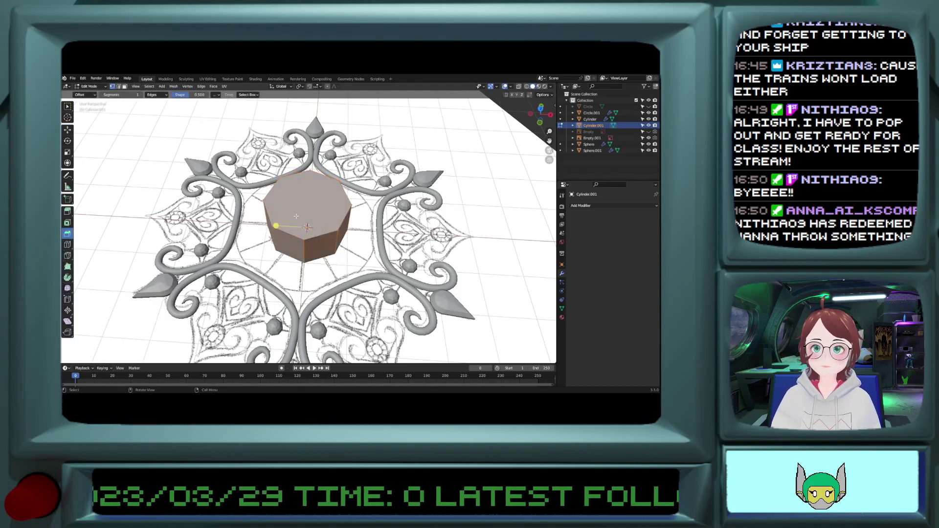
key(ctrl+b)
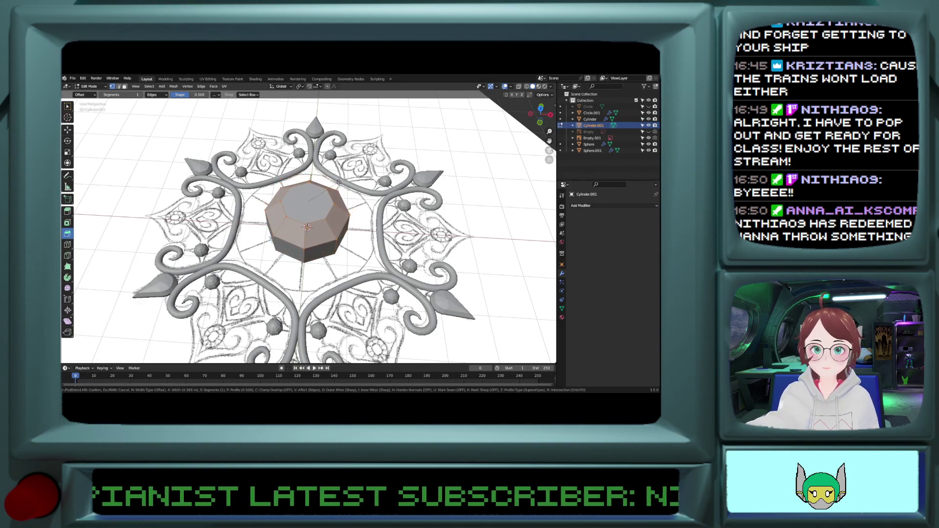
click(338, 182)
key(Tab)
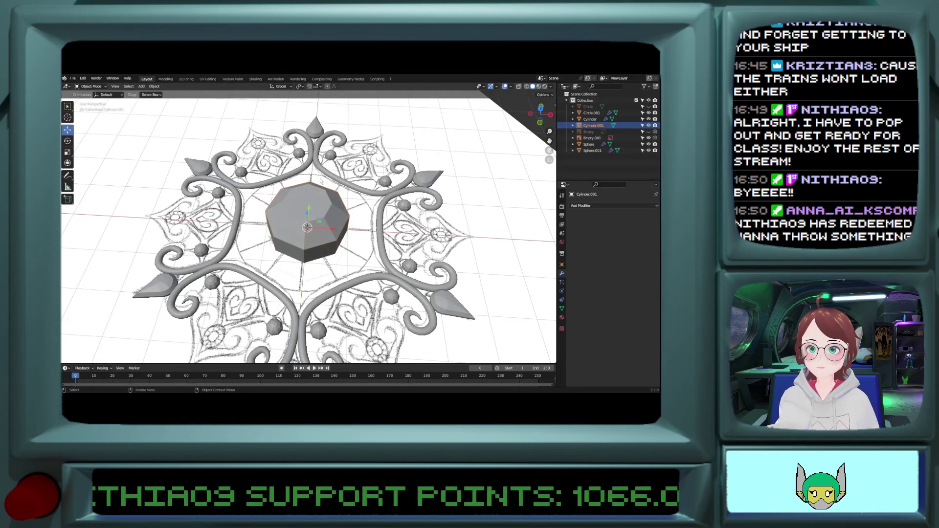
Step: Raise the octagonal cylinder's bottom face about 1.03 m along Z to the ornament's base plane
key(KP_1)
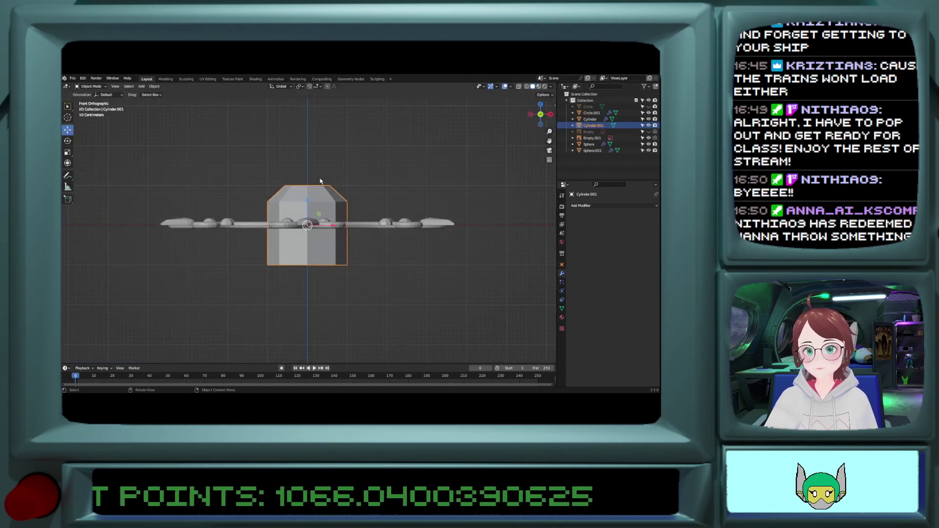
key(Tab)
click(297, 266)
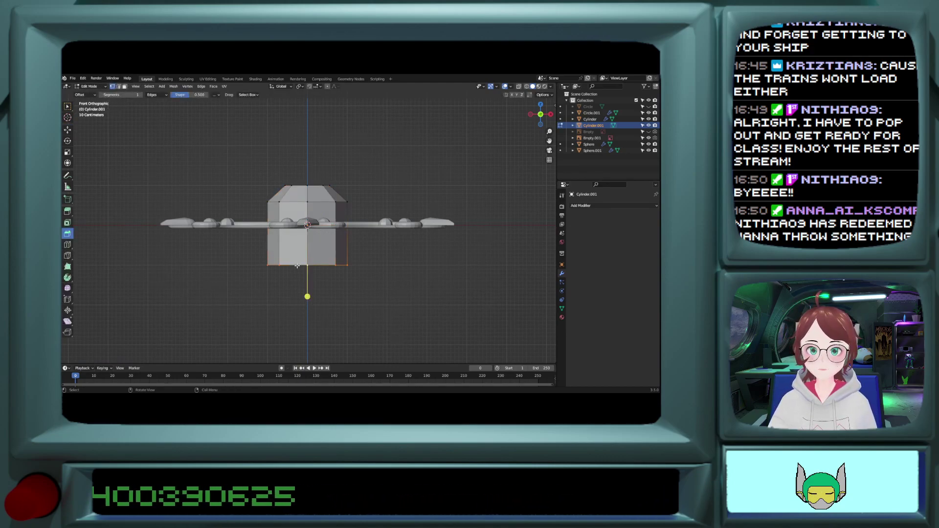
key(shift+space)
key(g)
drag(305, 243, 322, 199)
mouse_move(322, 199)
middle_down()
mouse_move(318, 215)
mouse_move(308, 205)
middle_up()
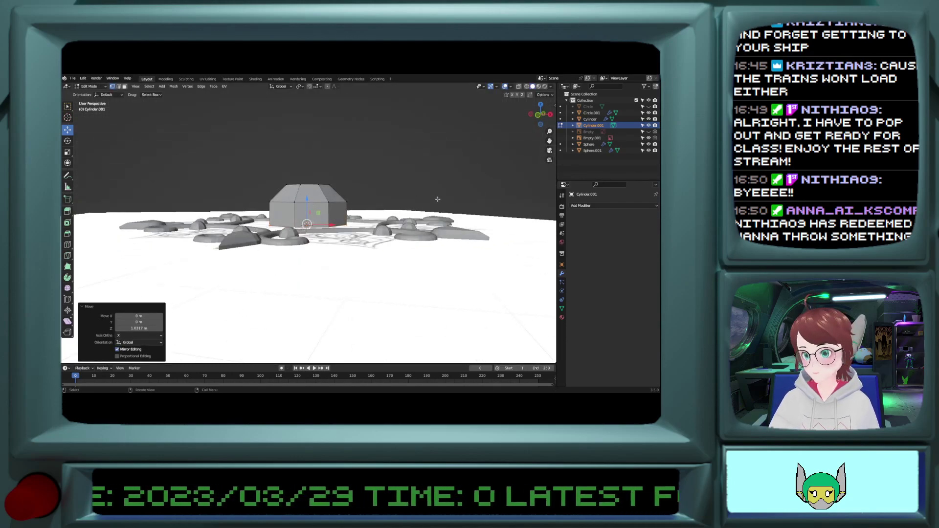
key(a)
key(s)
right_click(455, 193)
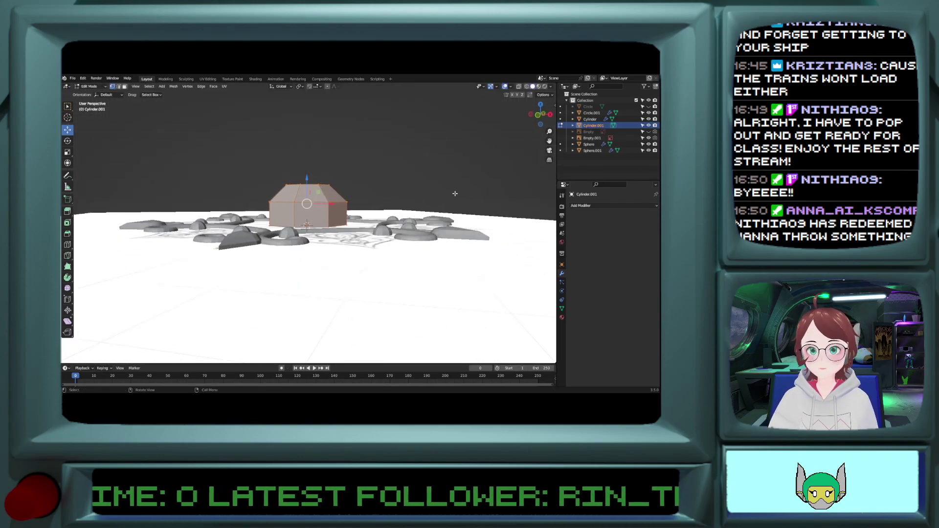
Step: Scale the octagonal gem down to about 0.209 of its size, and enlarge it by about 1.206
key(Tab)
right_click(440, 193)
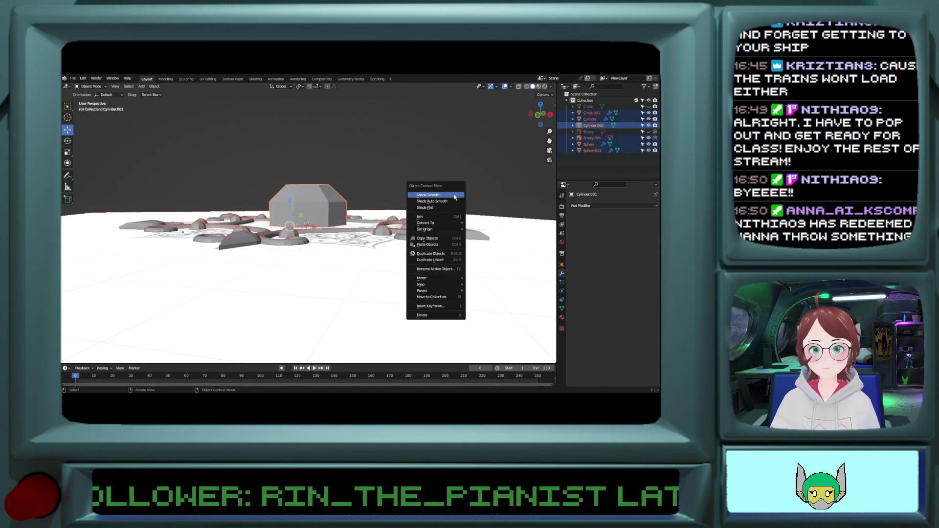
scroll(316, 209, up, 1)
scroll(302, 196, up, 3)
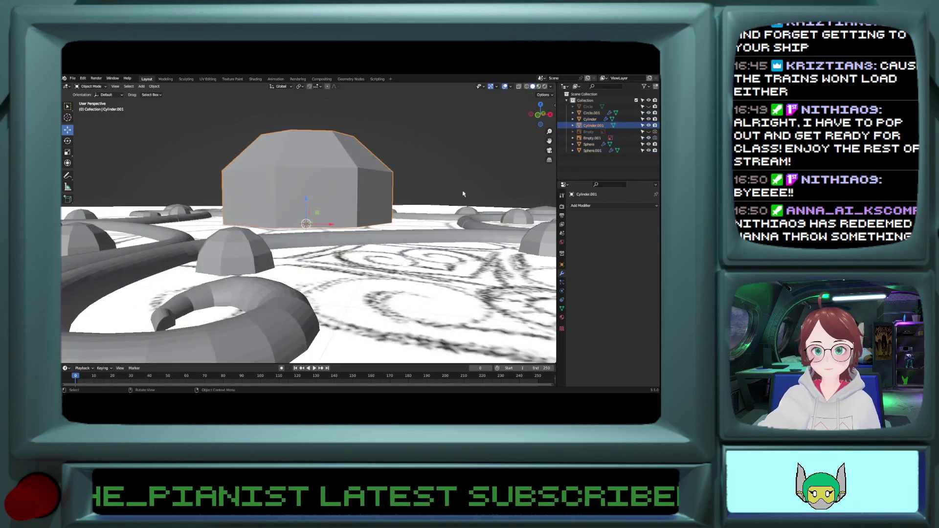
key(s)
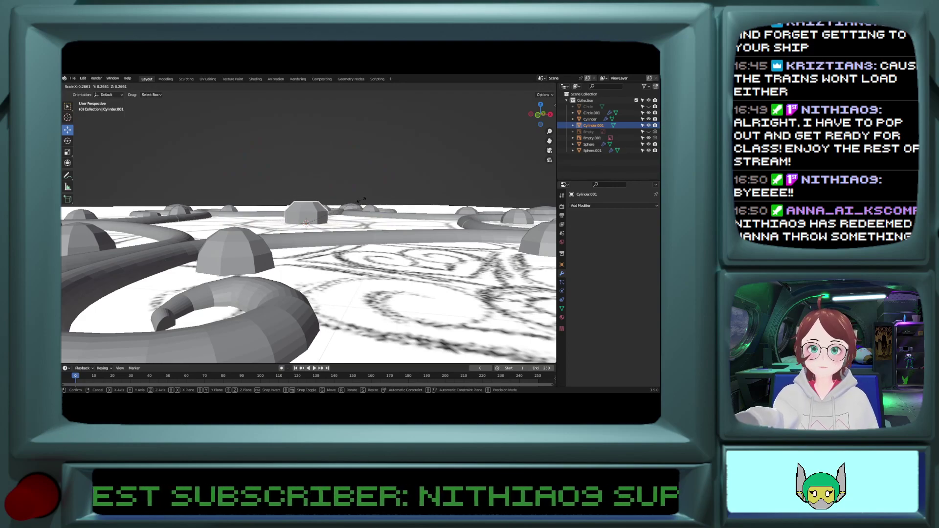
click(350, 208)
key(KP_7)
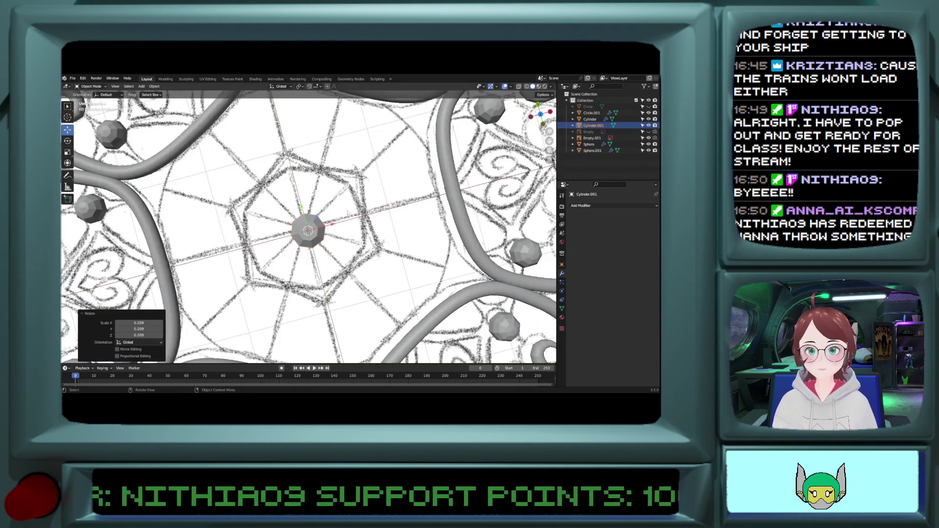
scroll(350, 208, down, 3)
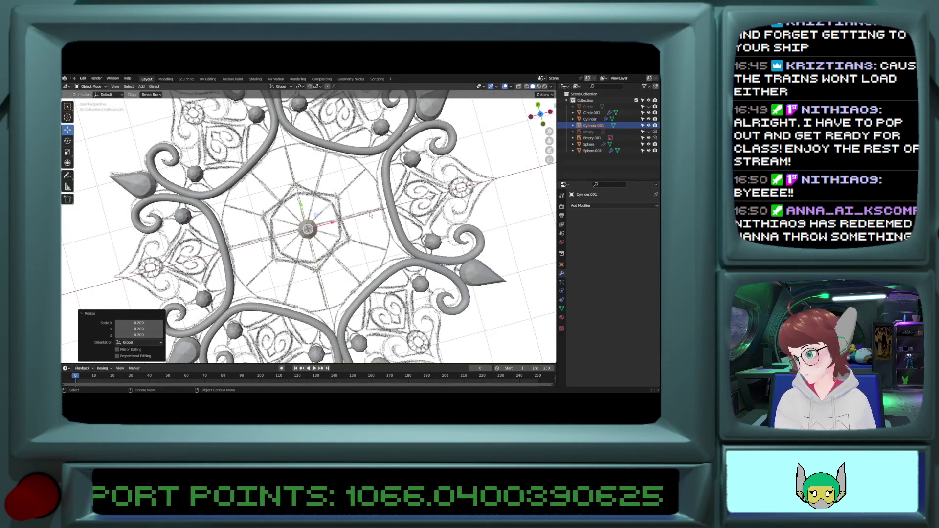
key(s)
click(384, 208)
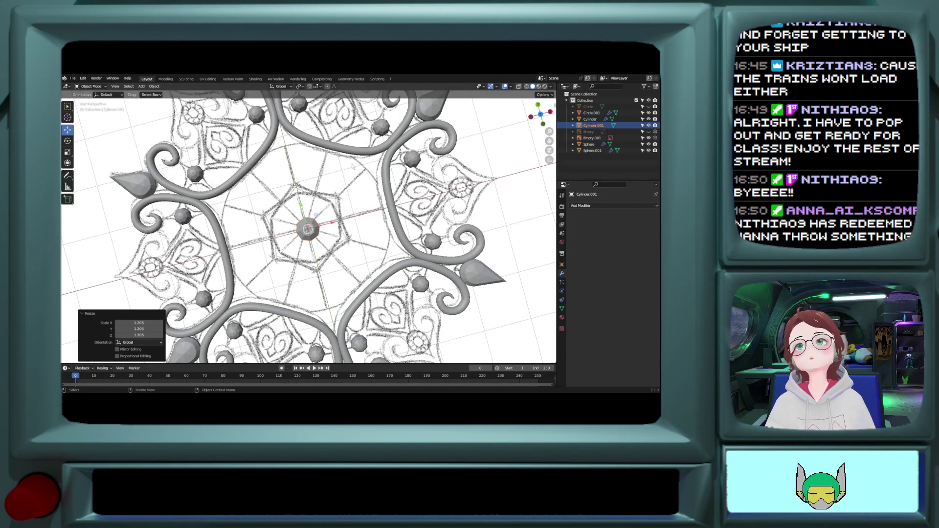
Step: Give the octagonal gem a Geometry Nodes modifier using the Circular Array node group
click(351, 79)
click(308, 247)
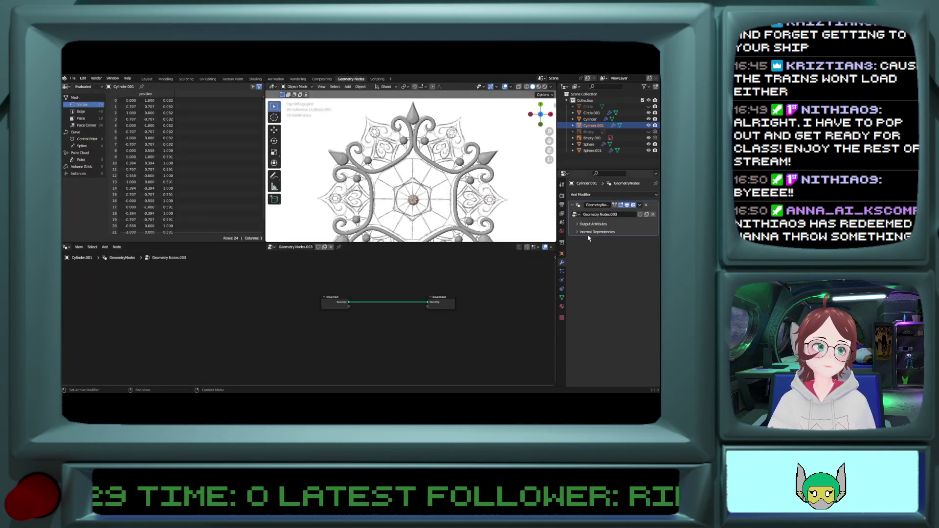
click(271, 247)
click(276, 260)
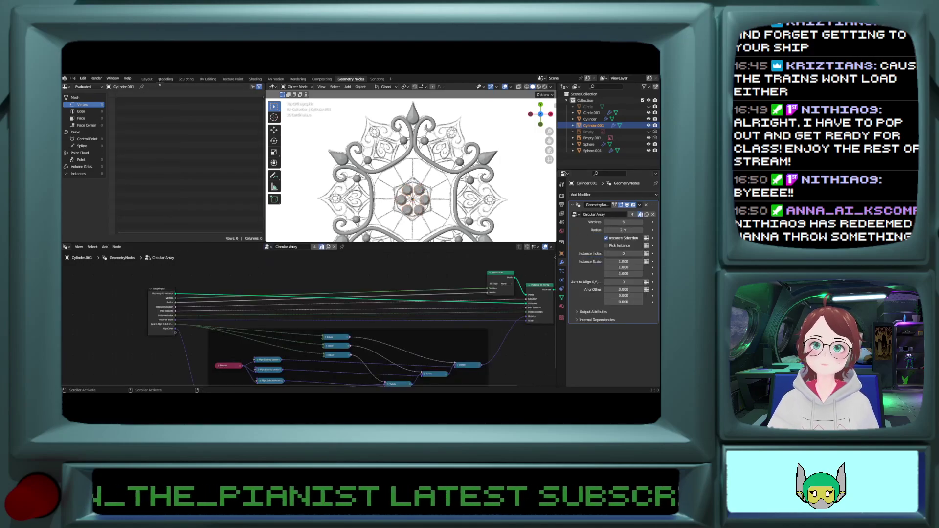
click(147, 79)
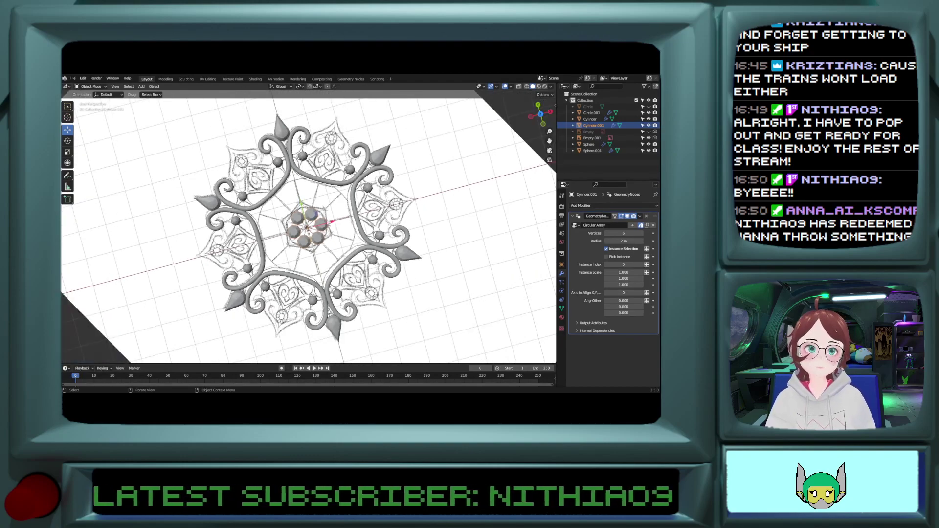
Step: Set the gem array's radius to about 13.2 m so the gems sit over the drawing's outer rosettes
scroll(328, 223, up, 1)
mouse_move(612, 242)
mouse_down()
mouse_move(650, 241)
mouse_move(623, 241)
mouse_up()
scroll(247, 238, up, 3)
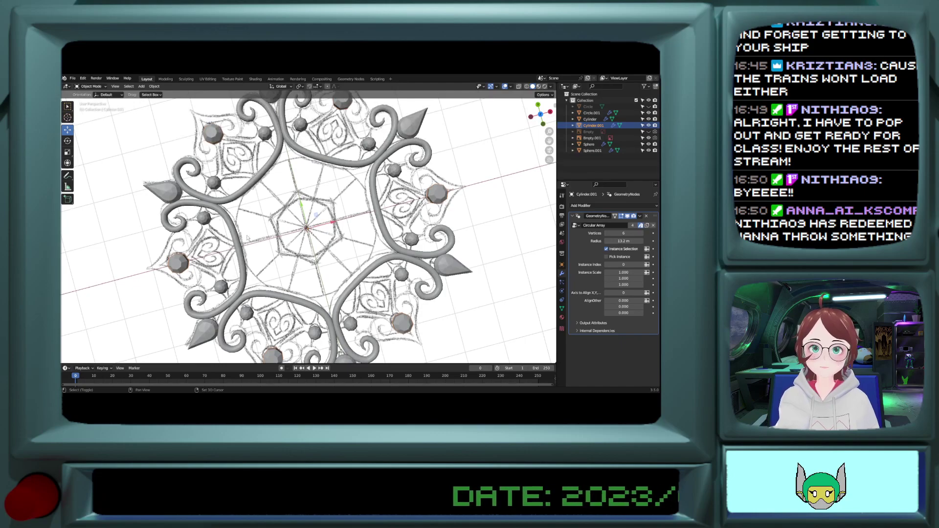
scroll(247, 238, down, 5)
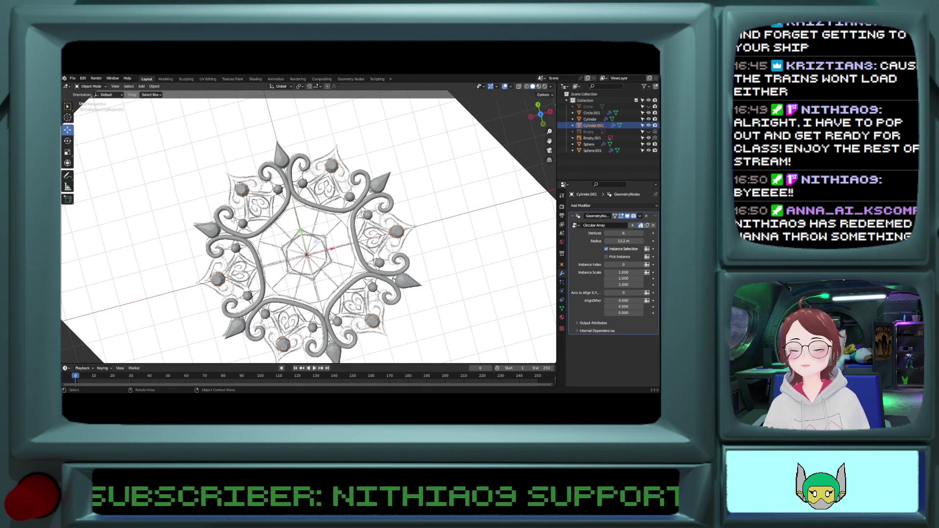
scroll(234, 222, down, 2)
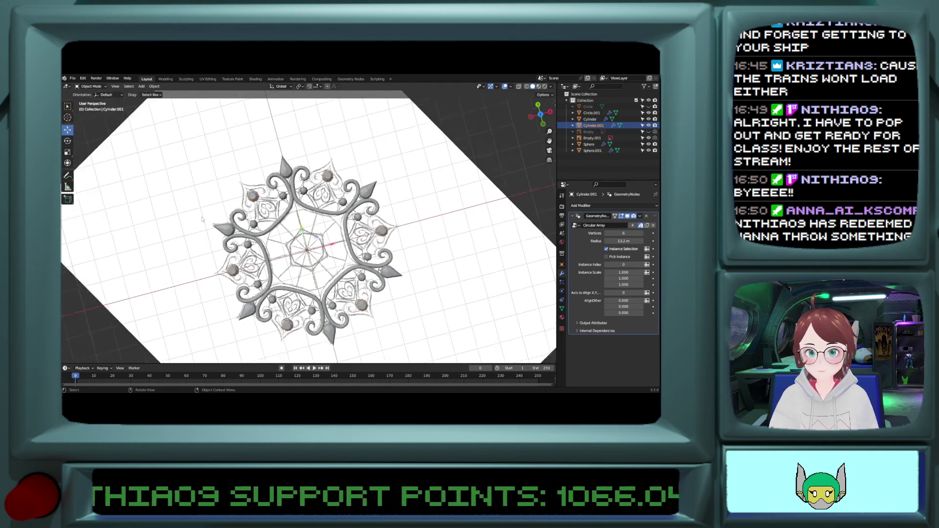
Step: Unhide all objects, and hide the Empty.001 reference drawing and the central Circle mesh
key(alt+h)
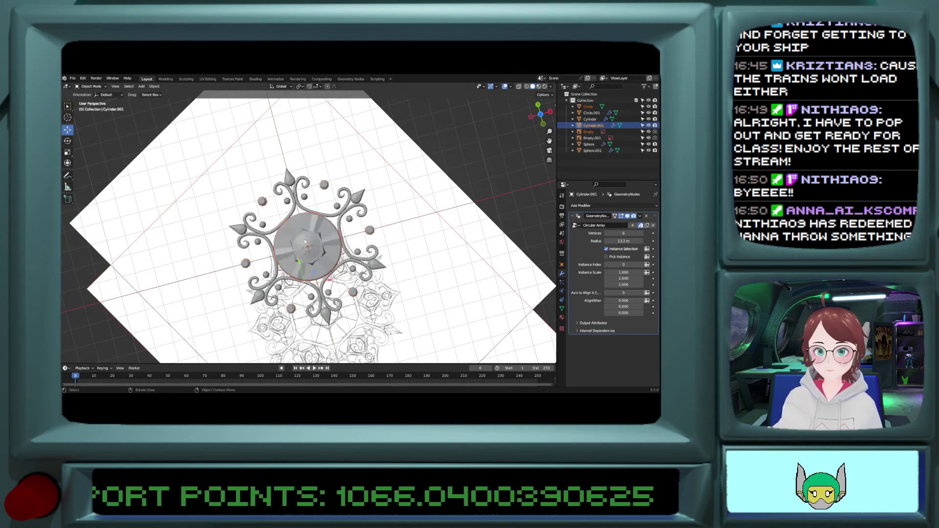
click(432, 354)
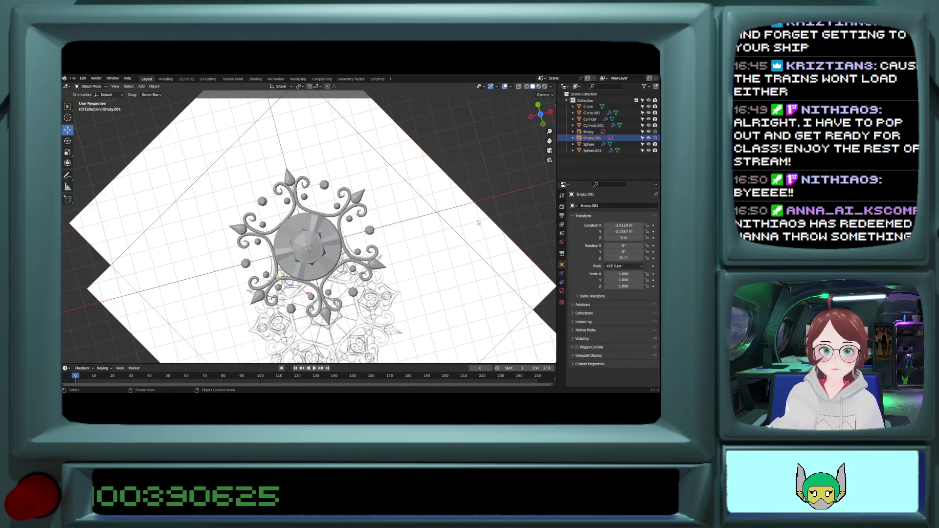
key(h)
click(336, 252)
key(h)
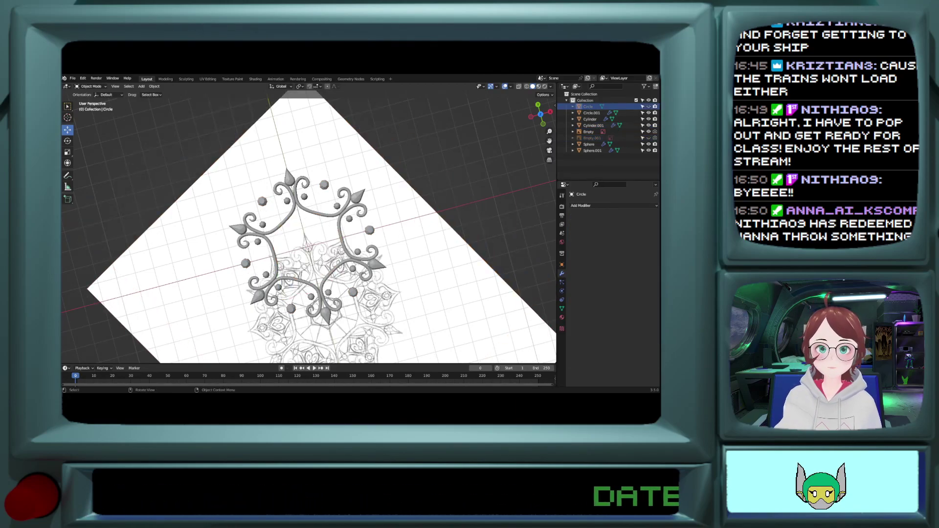
Step: Move the Empty reference drawing along X, rotate it about -16°, and shift it about 3.7 m along Y
click(298, 337)
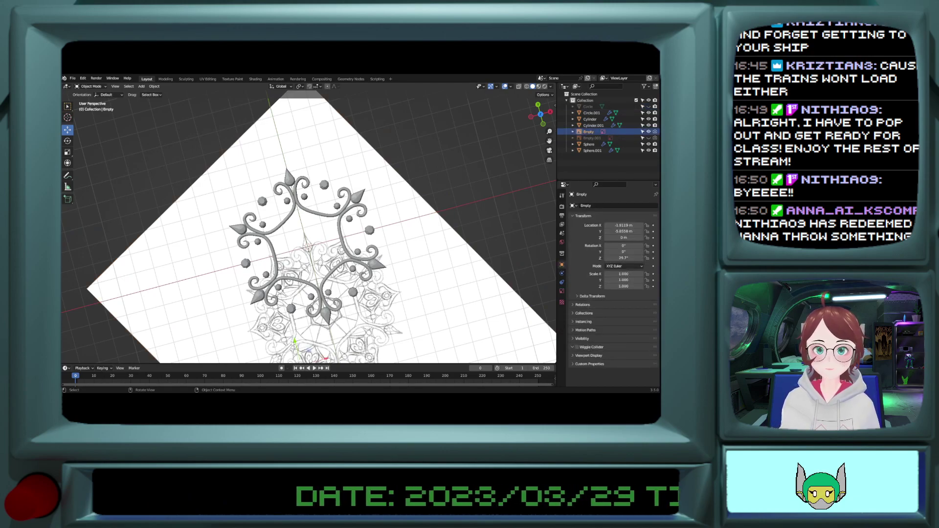
drag(295, 340, 344, 316)
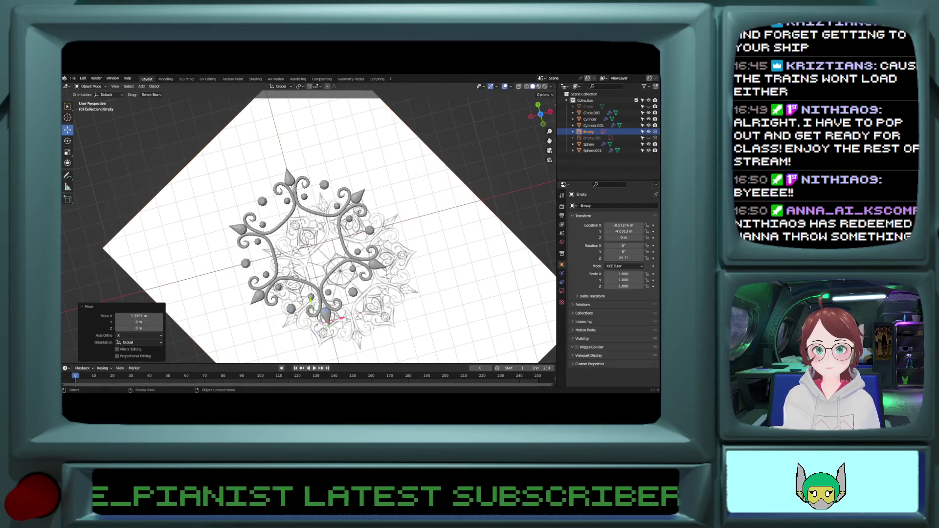
scroll(325, 313, up, 3)
scroll(329, 331, down, 2)
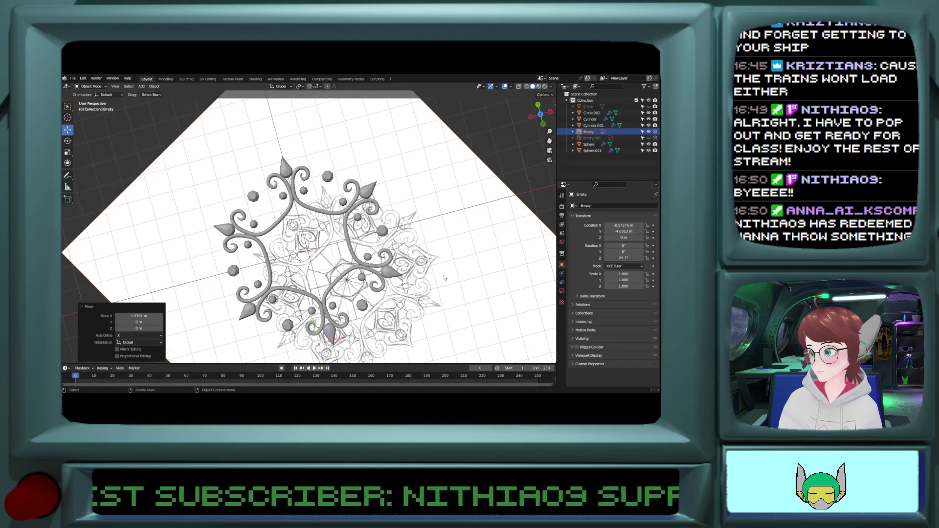
key(r)
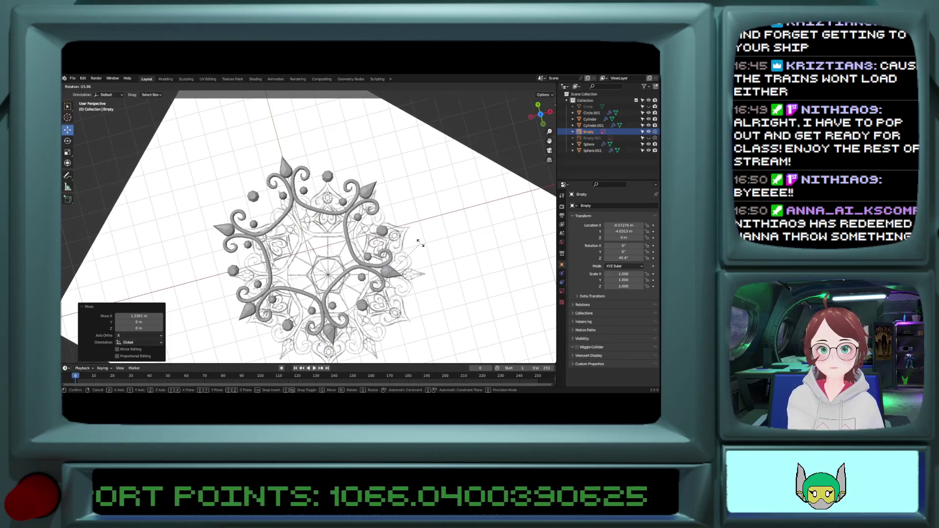
click(419, 243)
key(g)
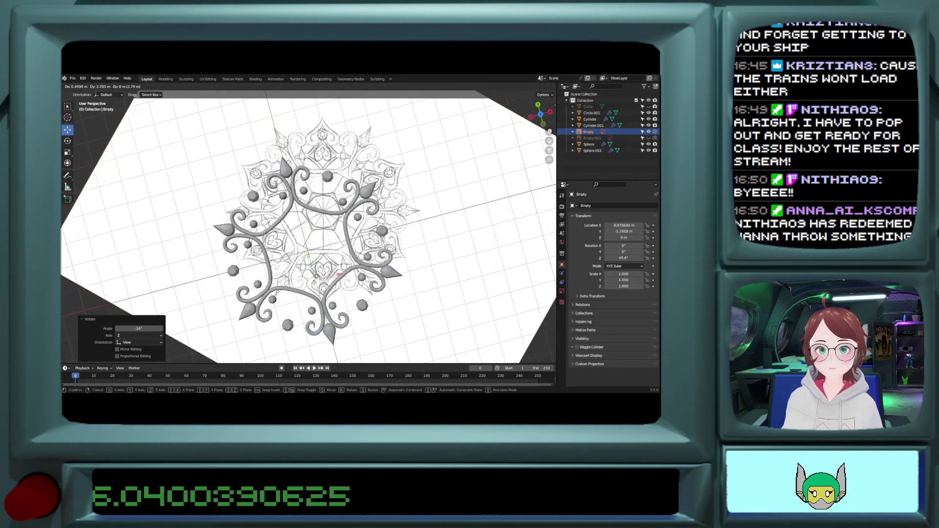
click(401, 159)
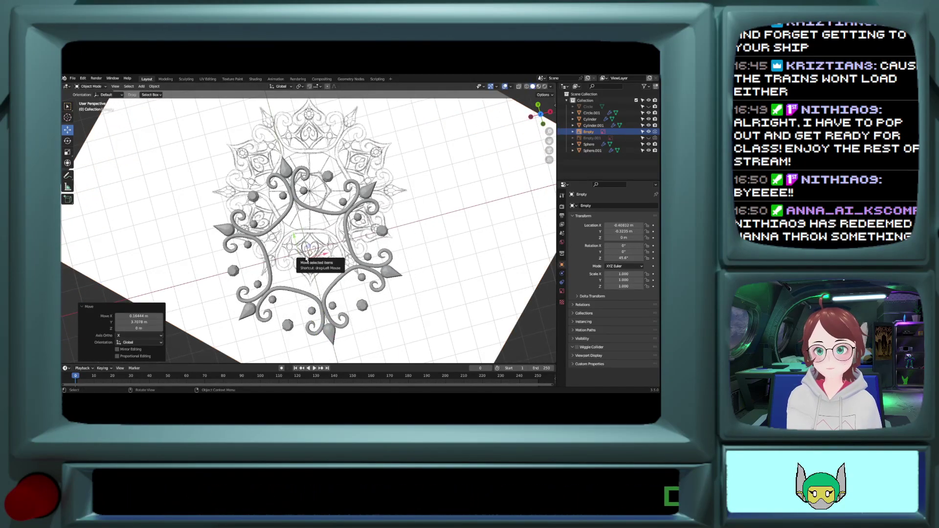
Step: In top view, rotate the reference drawing until its heart motif stands upright, and move it so the motif sits at the scene's centre
key(KP_1)
key(KP_7)
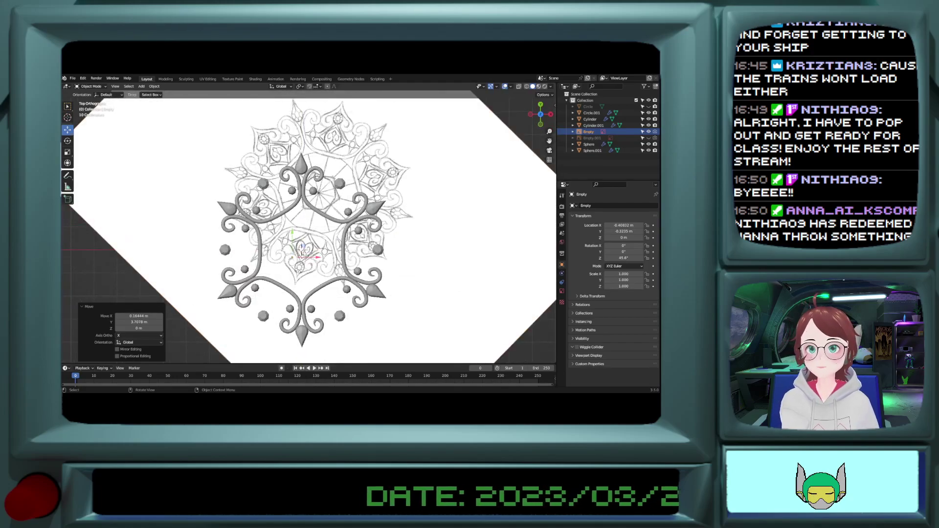
scroll(306, 260, up, 3)
key(r)
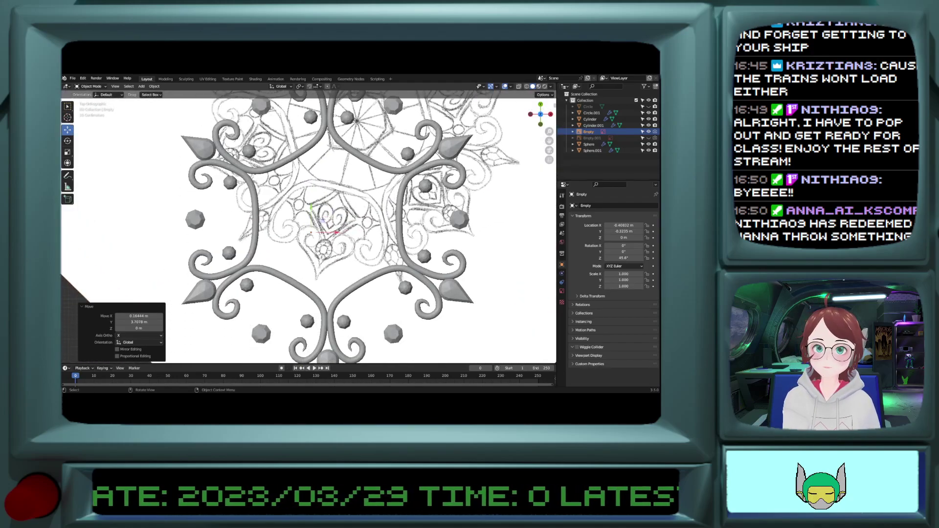
click(369, 229)
key(g)
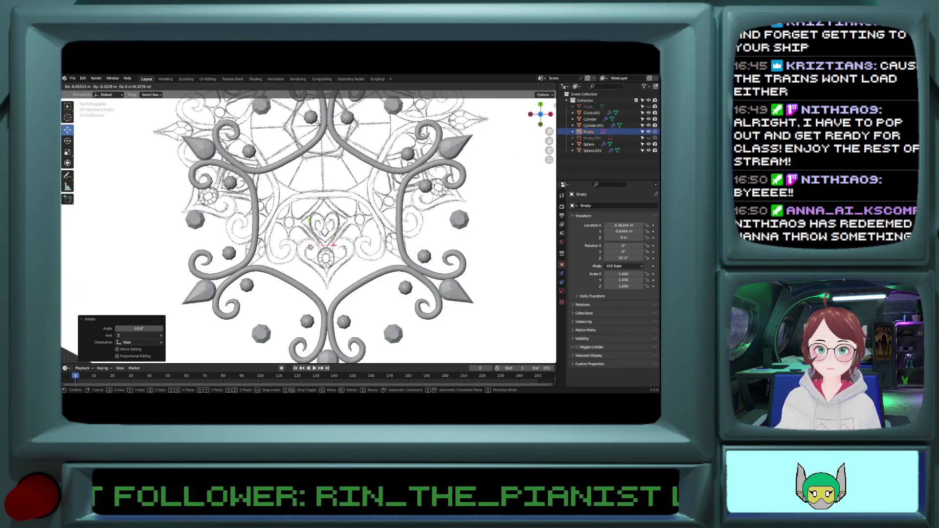
click(311, 249)
drag(311, 249, 312, 246)
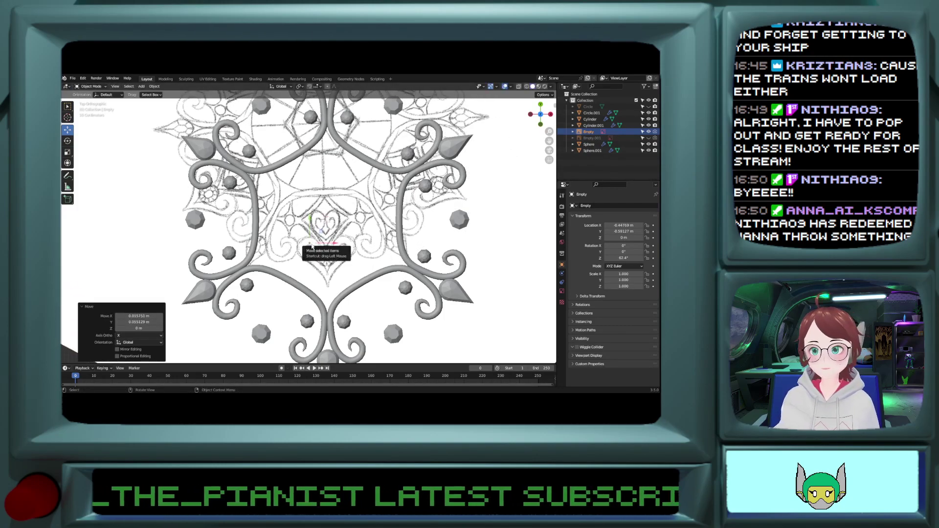
Step: Fine-tune the reference drawing by rotating it about 2.3° and nudging it so the heart motif lines up with the vertical centre axis
key(KP_5)
scroll(312, 245, up, 3)
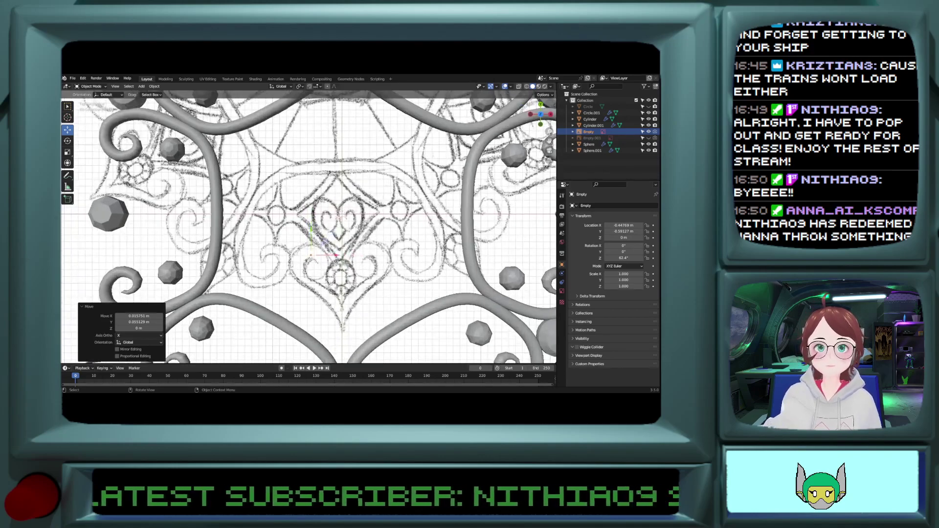
key(g)
drag(314, 249, 316, 246)
key(r)
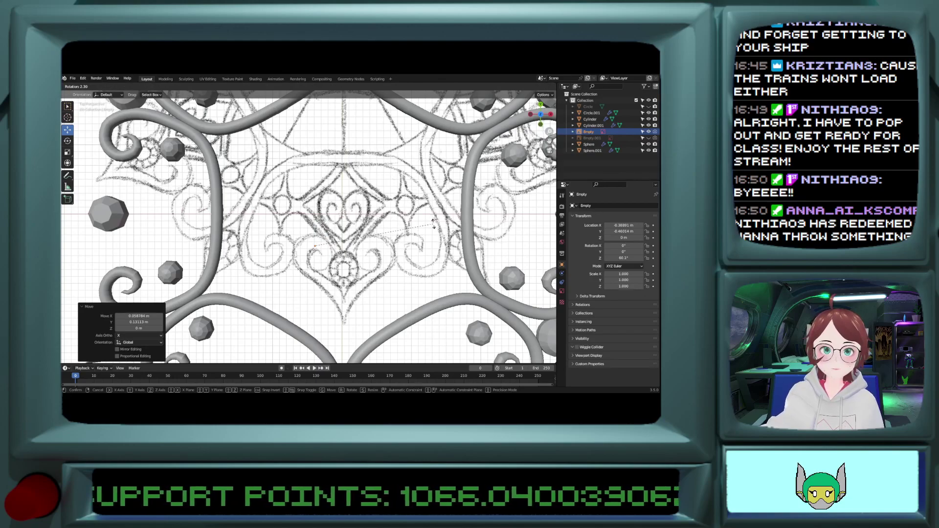
click(316, 248)
key(g)
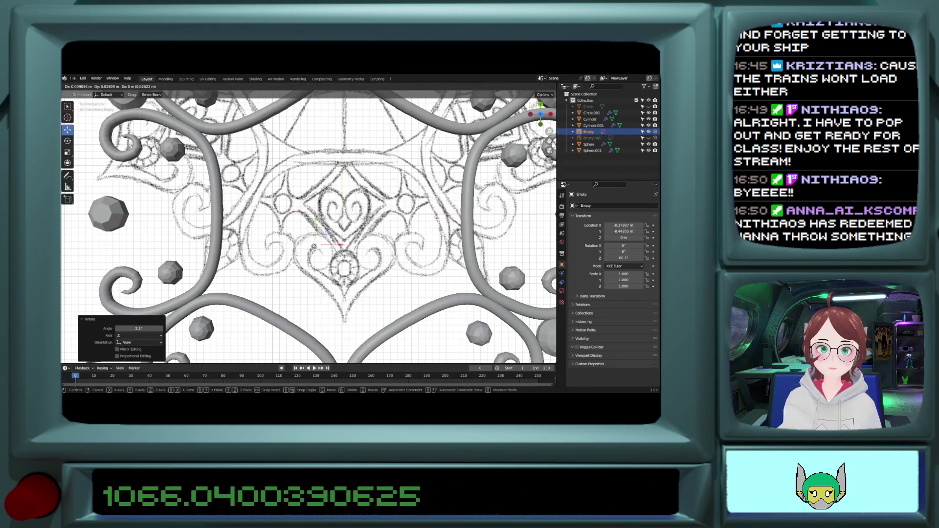
click(312, 246)
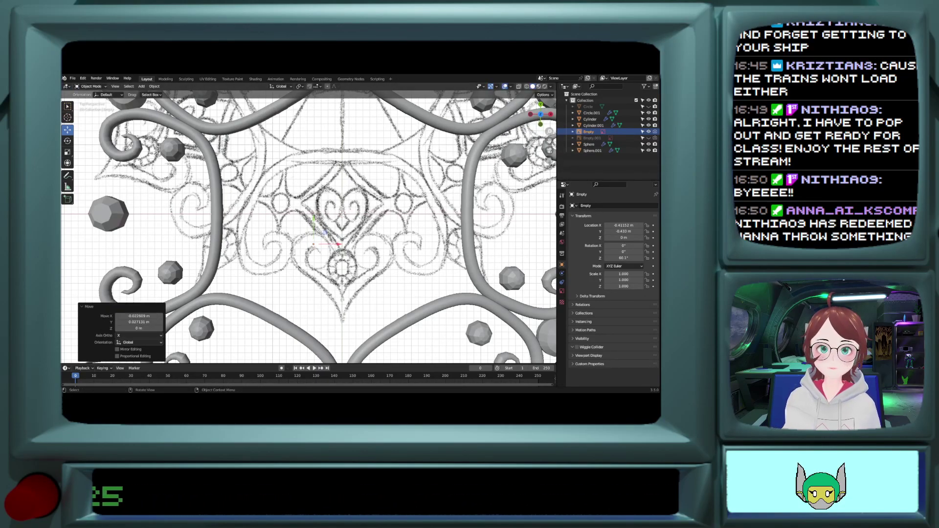
scroll(326, 220, up, 4)
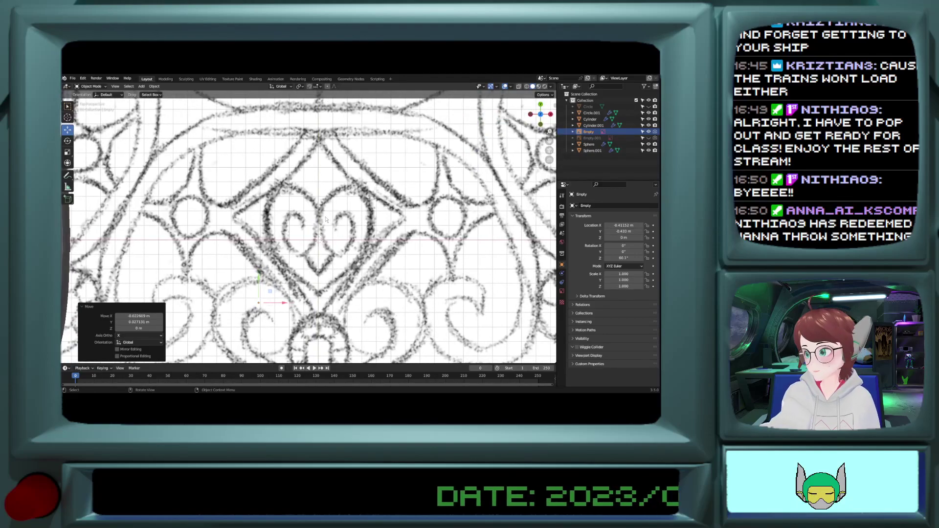
click(210, 178)
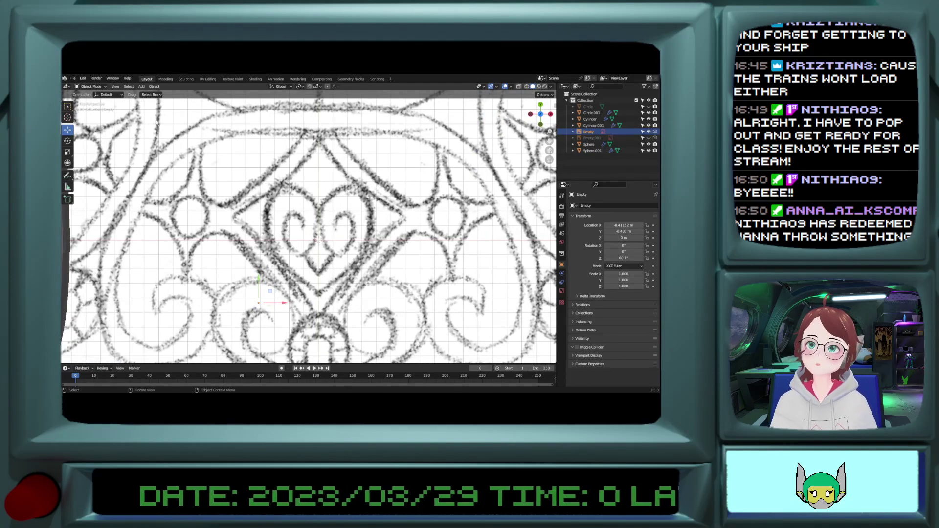
key(KP_7)
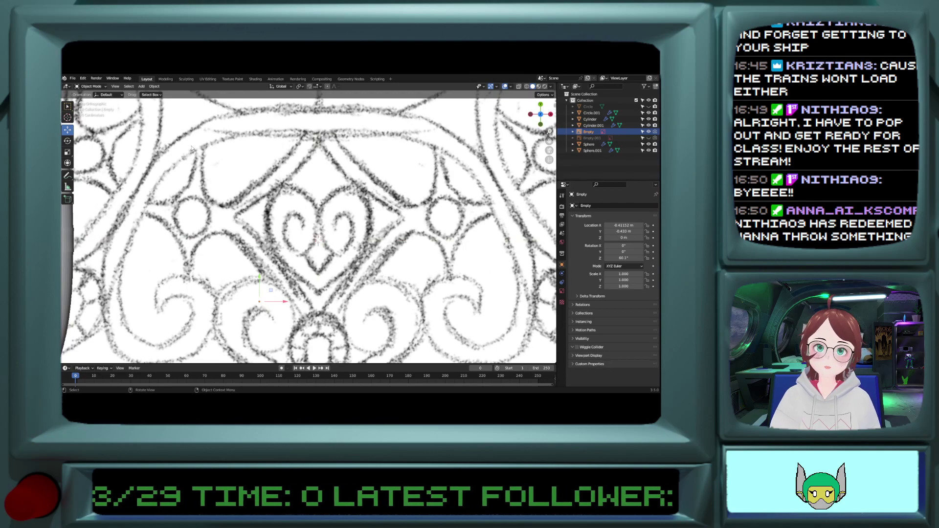
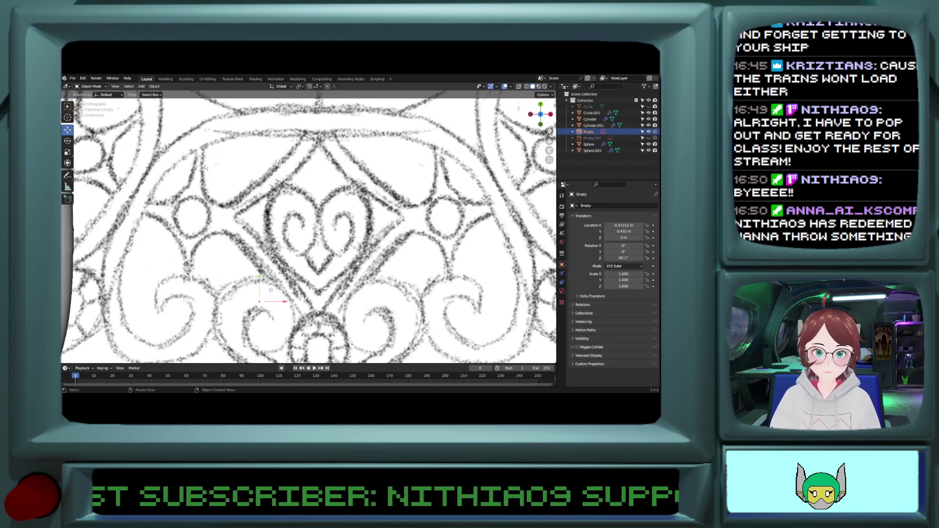
Step: Add a UV sphere with 8 segments, 8 rings and a 1 m radius at the centre of the heart motif
scroll(301, 110, down, 7)
scroll(301, 111, up, 4)
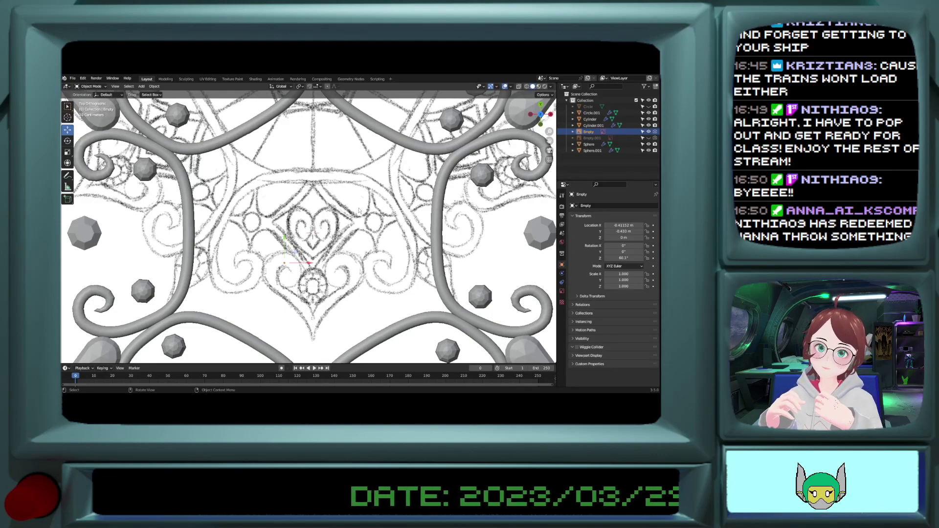
scroll(358, 212, up, 5)
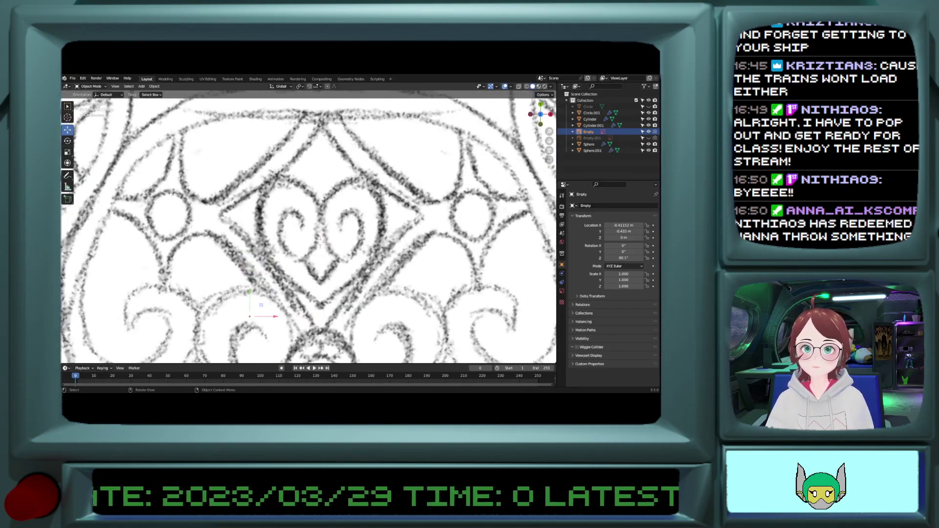
click(140, 86)
mouse_move(156, 94)
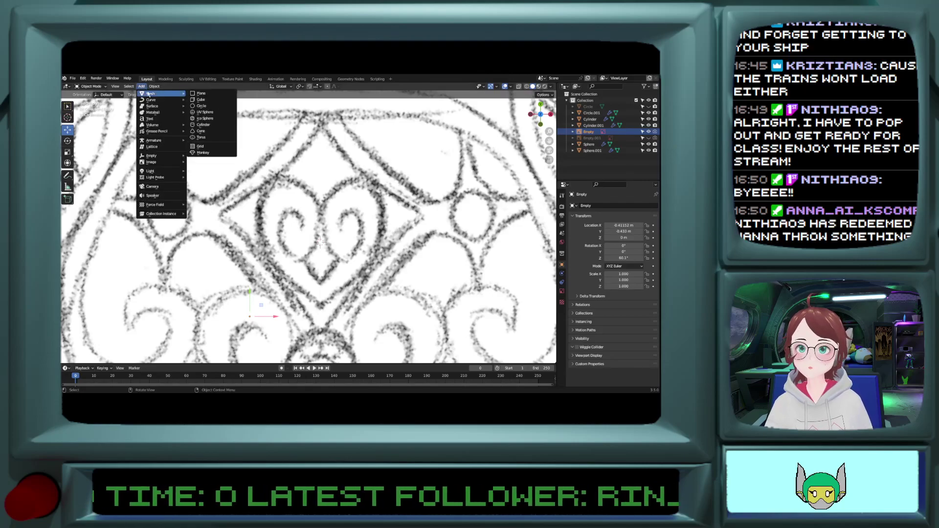
click(208, 115)
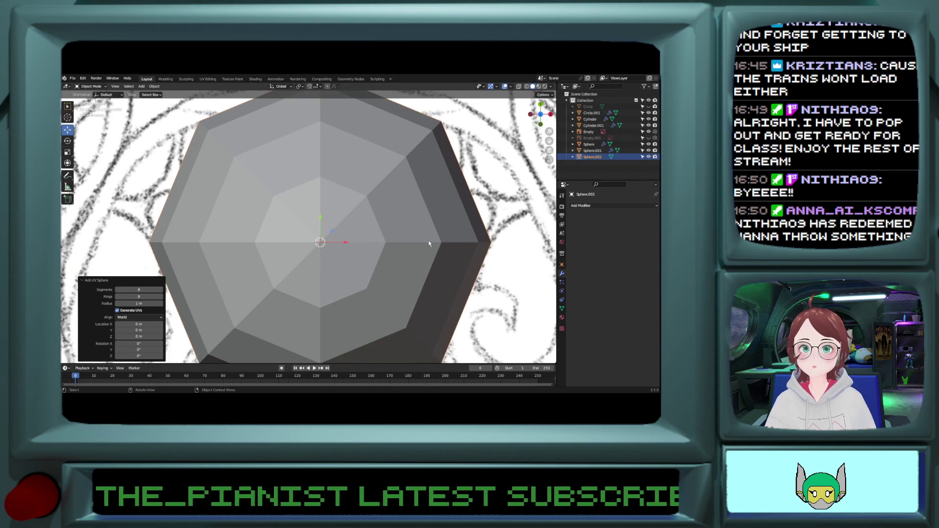
Step: Scale the new sphere down to about 0.08 of its size, and enlarge it by about 1.758
scroll(429, 243, down, 5)
scroll(399, 247, up, 3)
key(s)
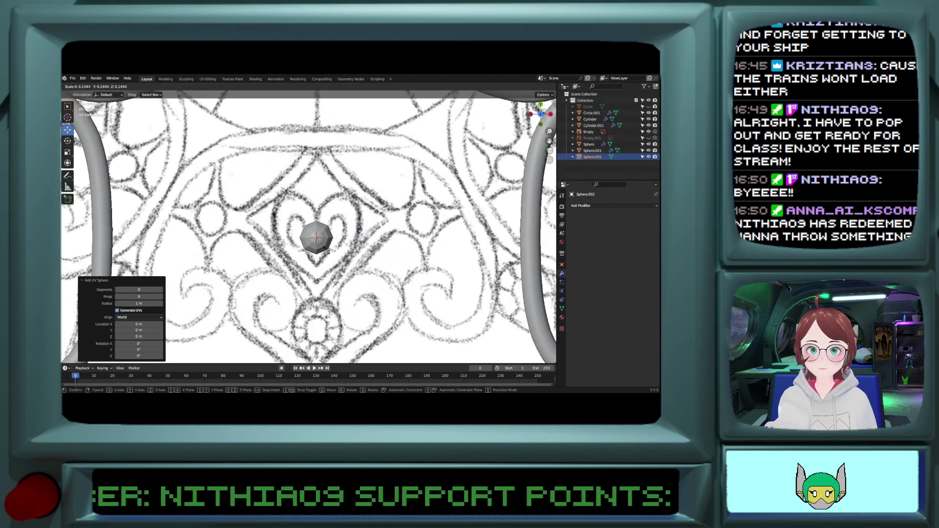
click(327, 254)
scroll(328, 255, up, 4)
key(s)
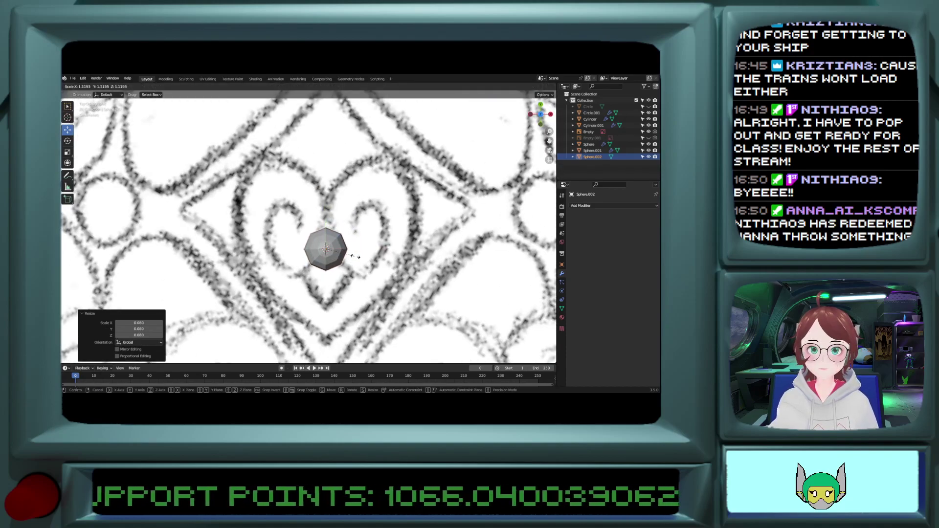
click(370, 265)
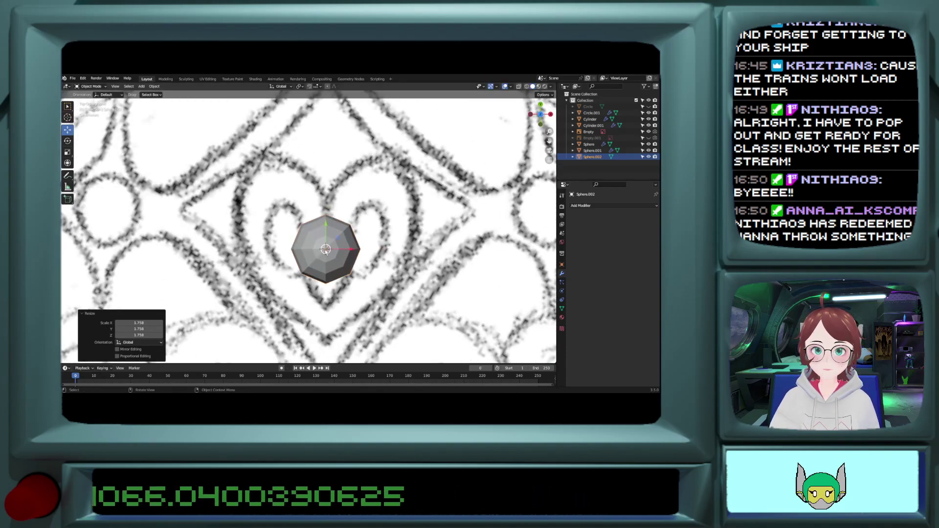
Step: Move the small sphere about -0.14 m in X and 0.06 m in Y onto the heart's left curl, and scale it by about 0.855
key(g)
key(Escape)
key(s)
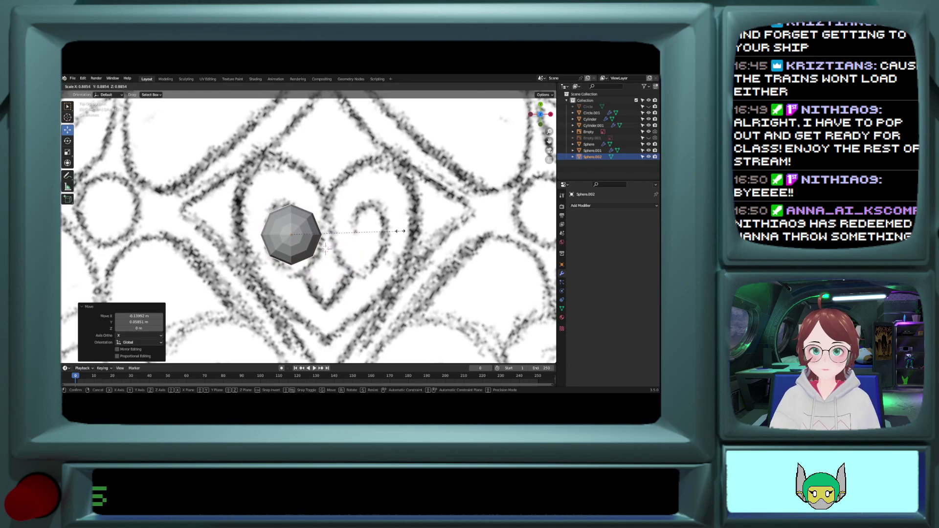
click(296, 225)
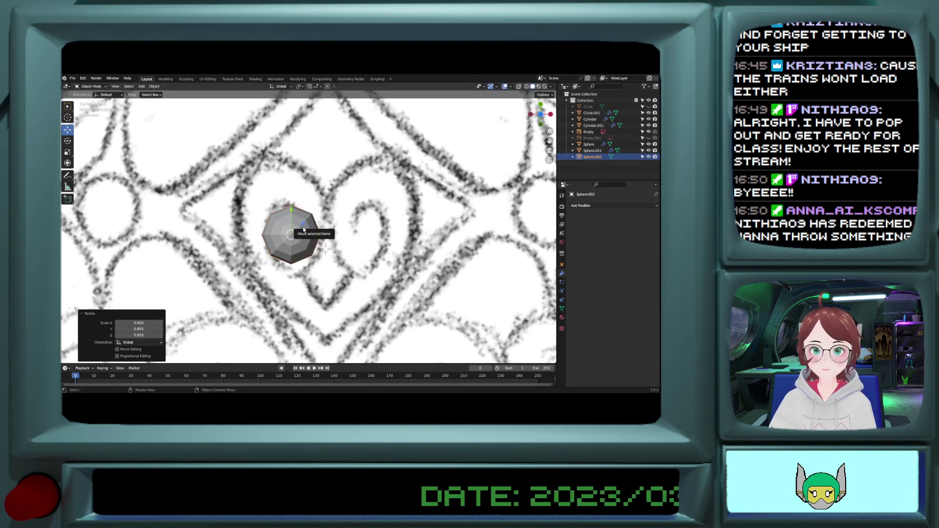
Step: Raise the small sphere about 0.045 m along Z, and check its height against the other parts in front view
middle_drag(303, 229, 294, 178)
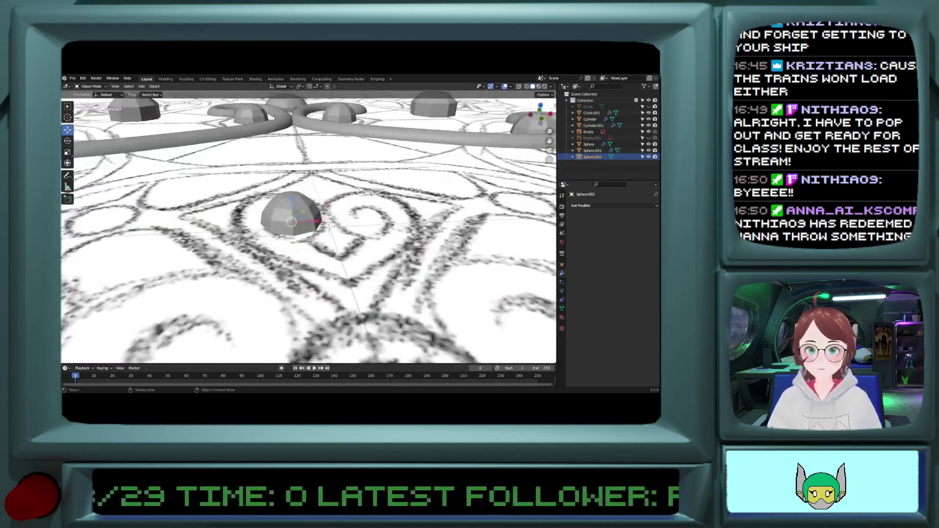
drag(292, 207, 289, 195)
middle_drag(289, 194, 291, 259)
key(KP_1)
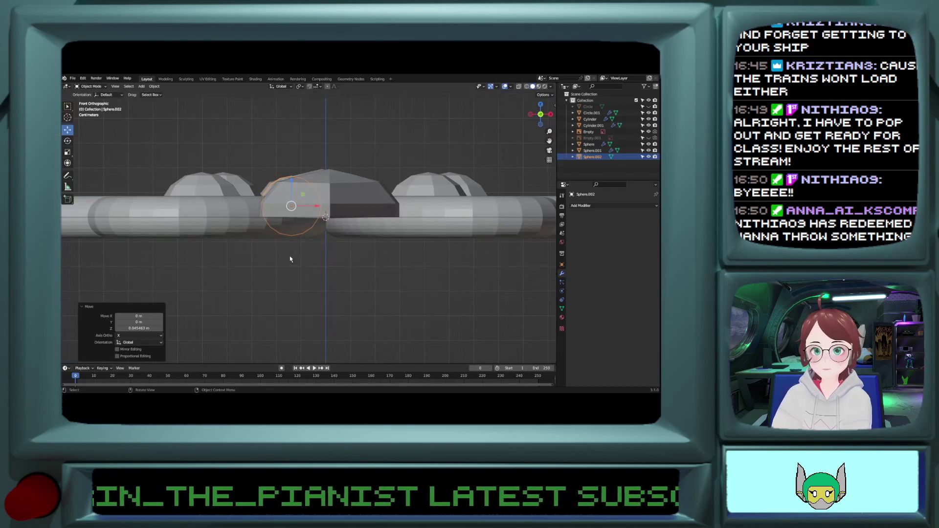
key(KP_7)
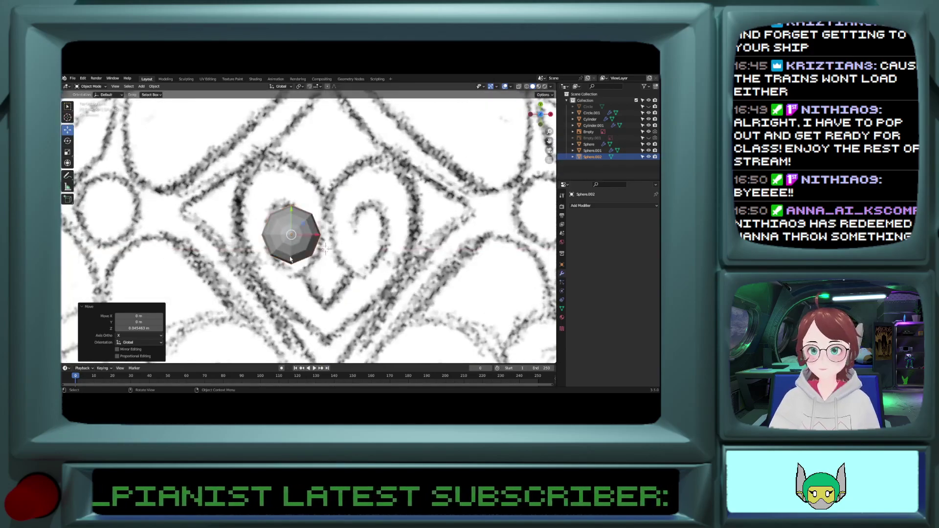
Step: Add a Bezier curve at the centre of the heart motif and put it in Edit Mode
click(142, 86)
mouse_move(142, 96)
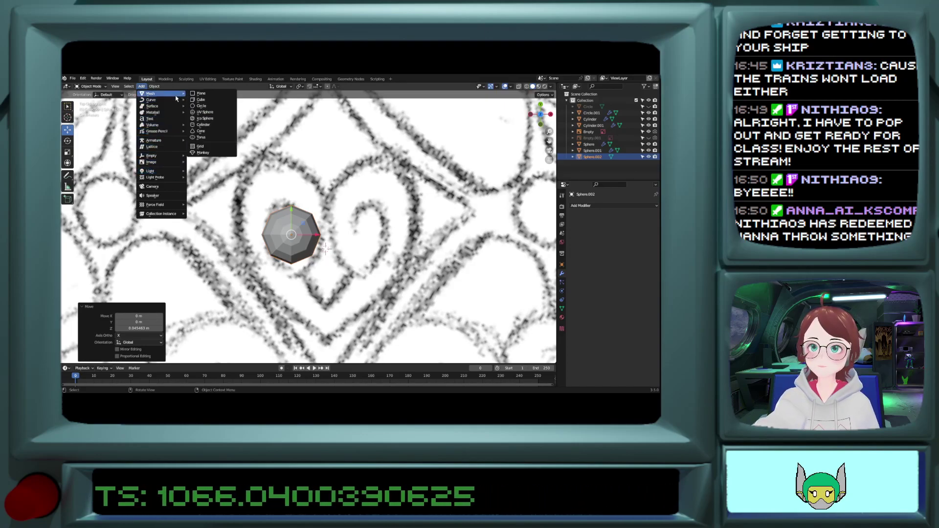
mouse_move(176, 99)
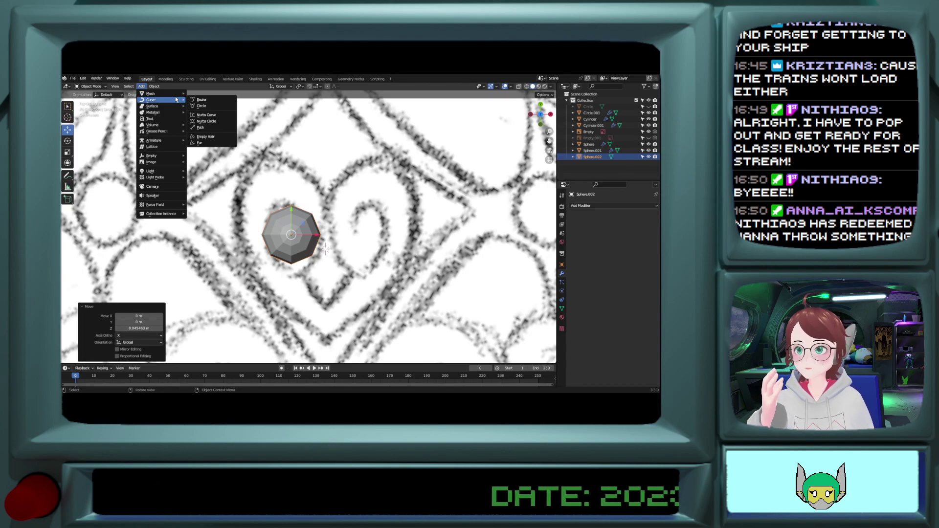
click(201, 99)
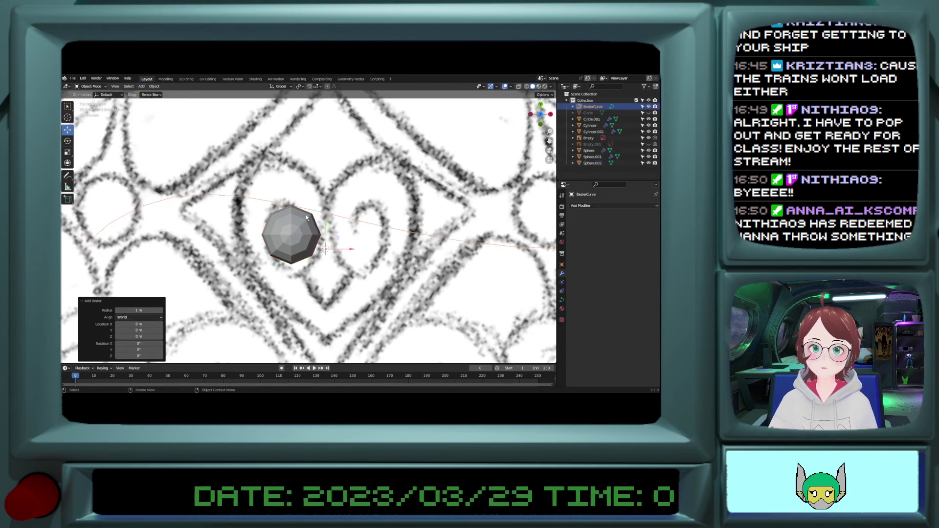
scroll(303, 219, down, 2)
key(Tab)
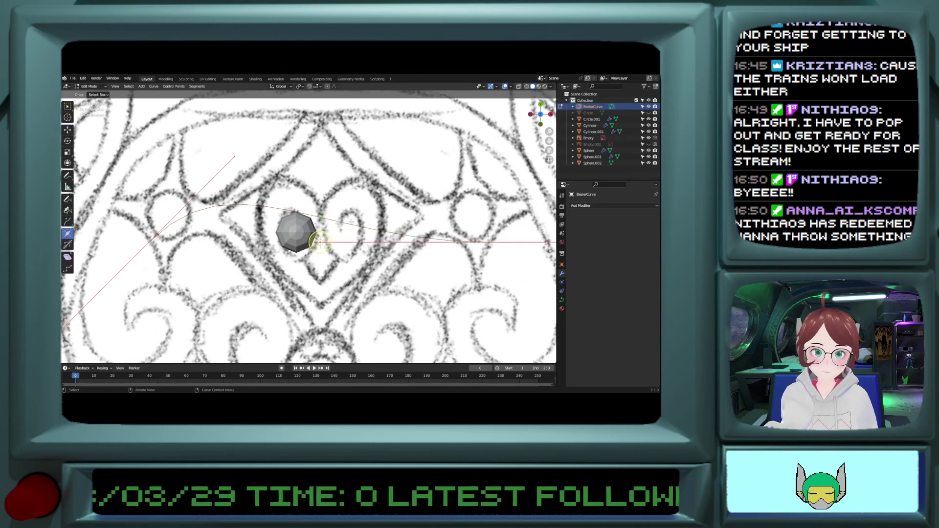
scroll(317, 238, up, 1)
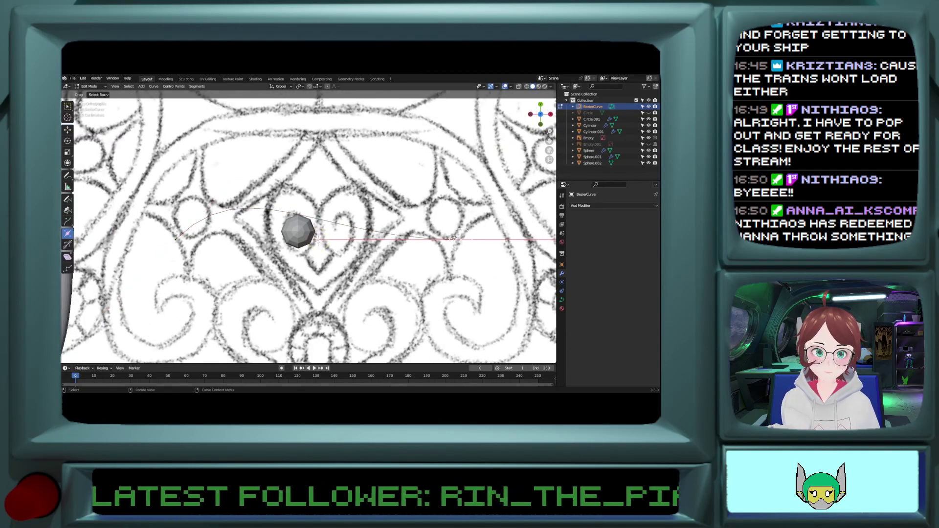
Step: Move the Bezier curve's end point about -1 m in X and -0.31 m in Y onto the heart's lower tip
key(alt+s)
click(461, 240)
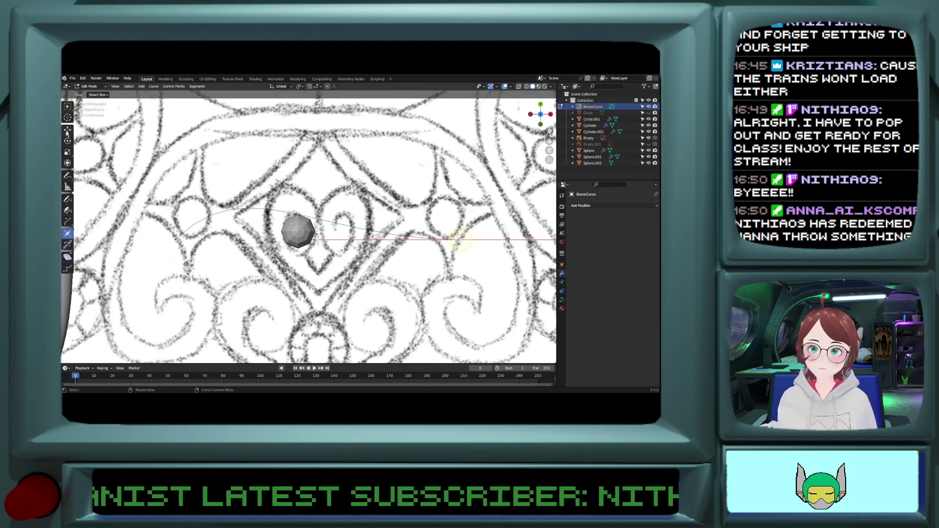
click(66, 131)
drag(461, 240, 319, 278)
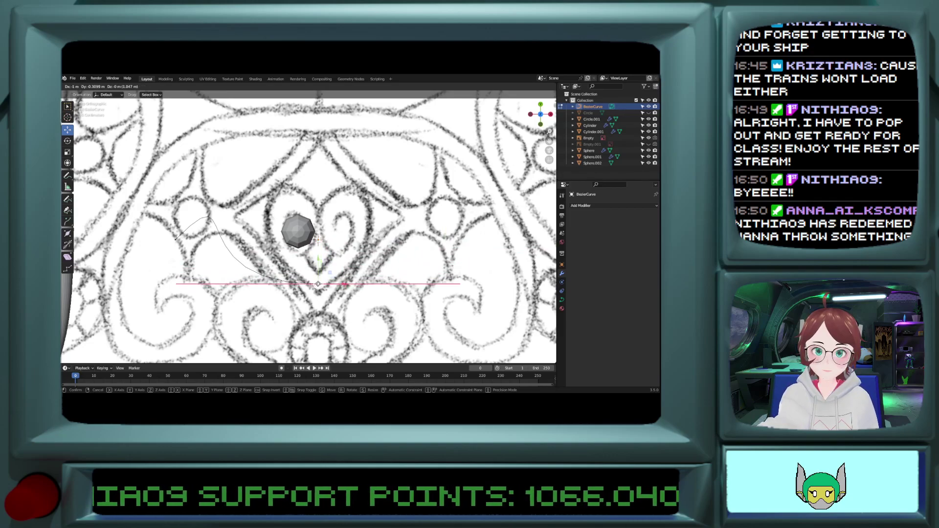
click(273, 280)
Step: Move the curve's other end point about 0.69 m in X and 0.33 m in Y to the heart's left lobe, rotate it 224° and scale it by 0.18
click(176, 235)
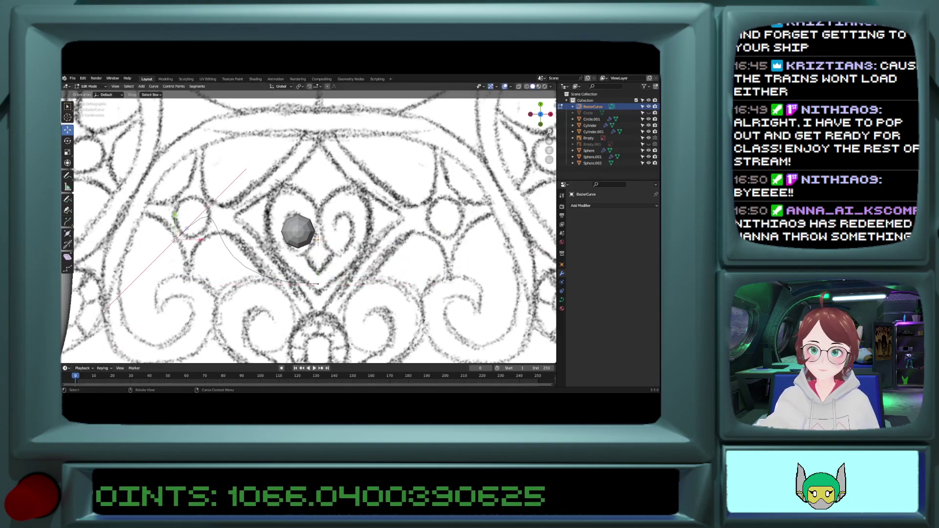
key(g)
click(275, 192)
key(r)
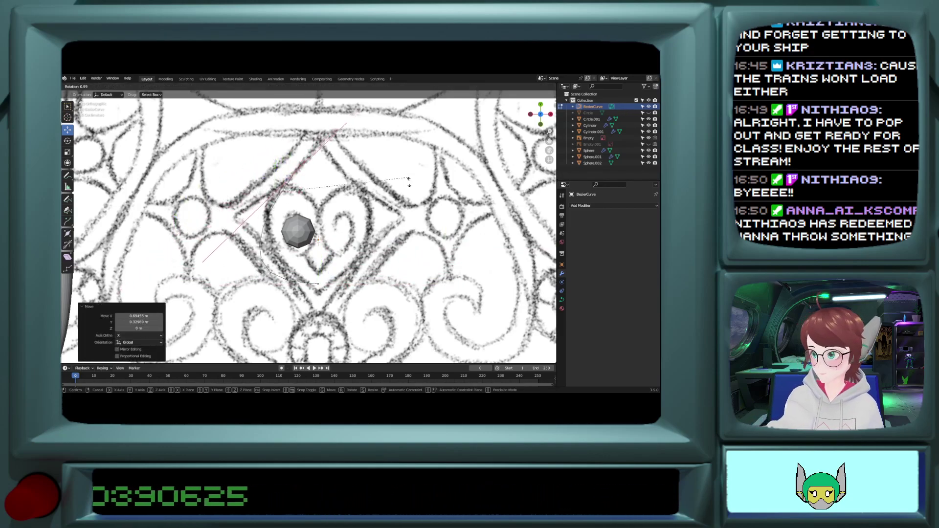
click(211, 146)
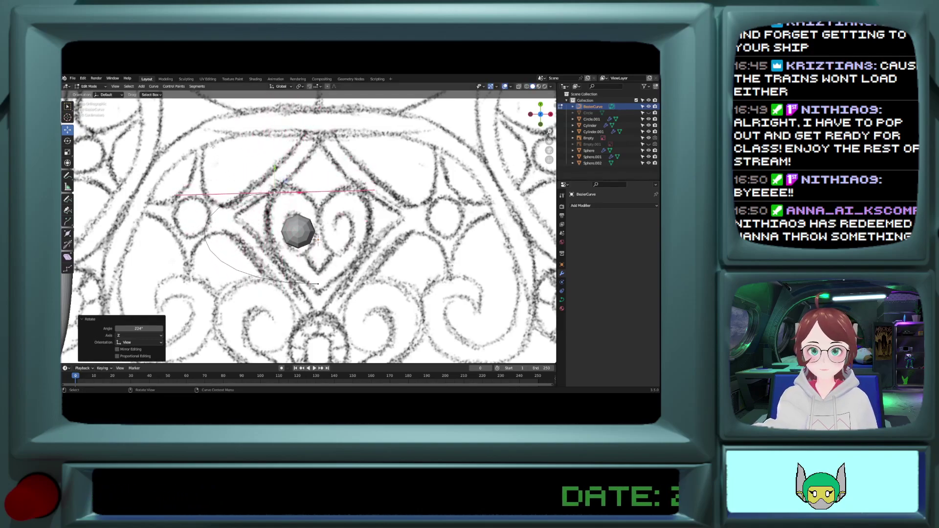
key(s)
click(295, 214)
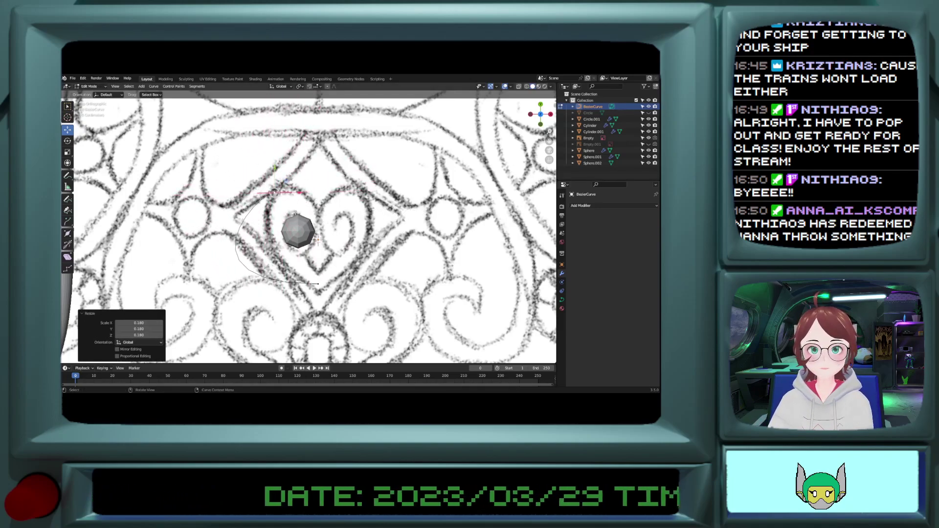
Step: Scale the handles of the point at the heart's tip by about 0.293 and rotate them about 37.4°
key(s)
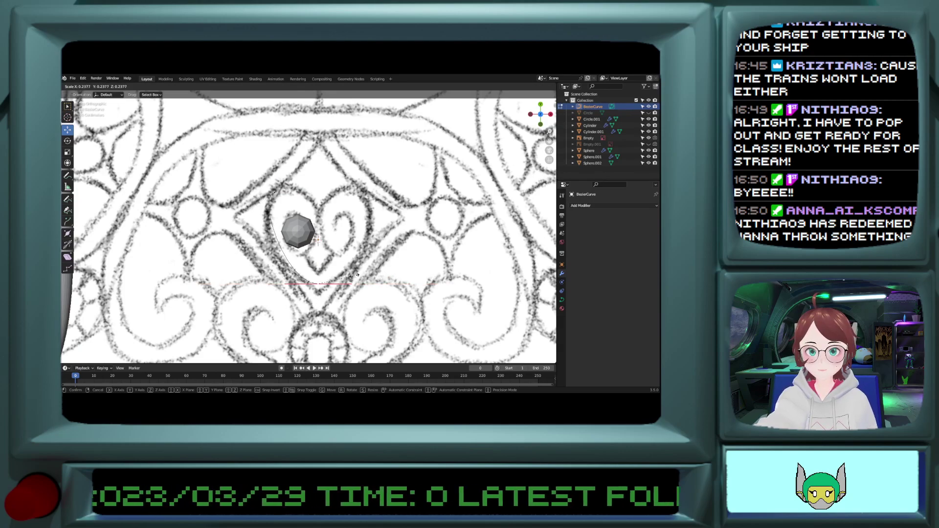
click(364, 280)
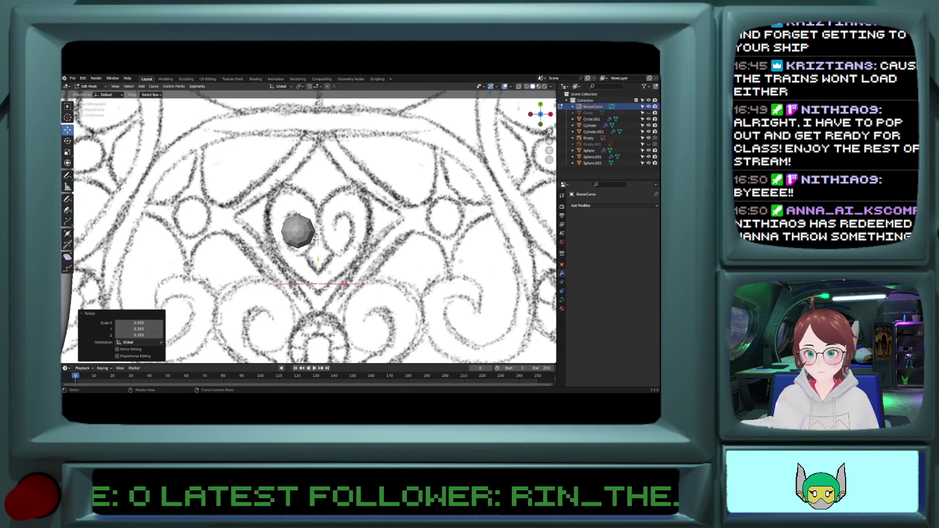
key(r)
click(393, 322)
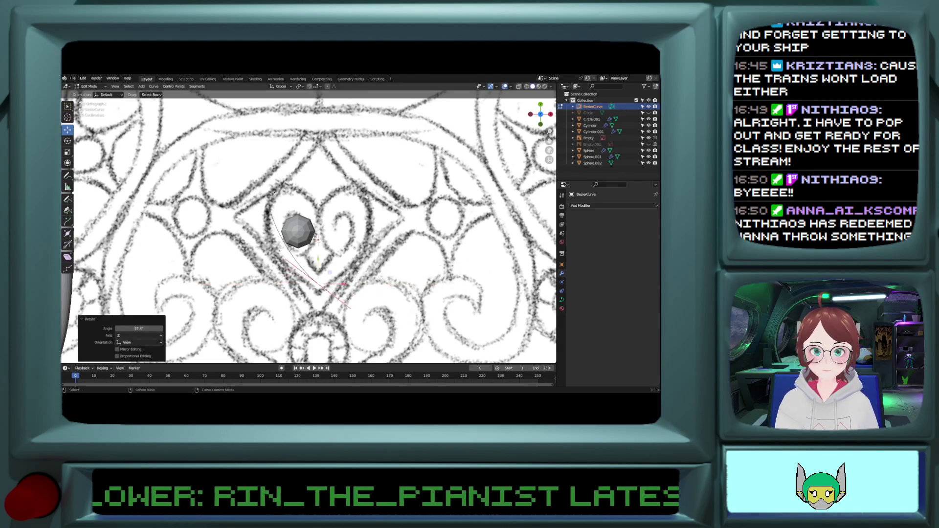
Step: Rotate the left lobe's point about -45.9°, move it about 0.03 m in X and -0.11 m in Y, and extrude a point about 0.2 m in X
click(275, 189)
key(r)
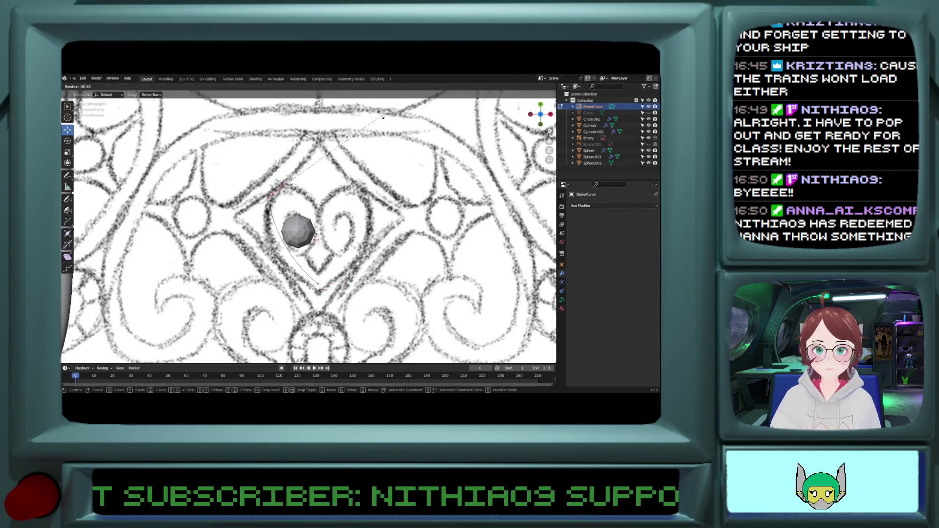
click(361, 116)
key(g)
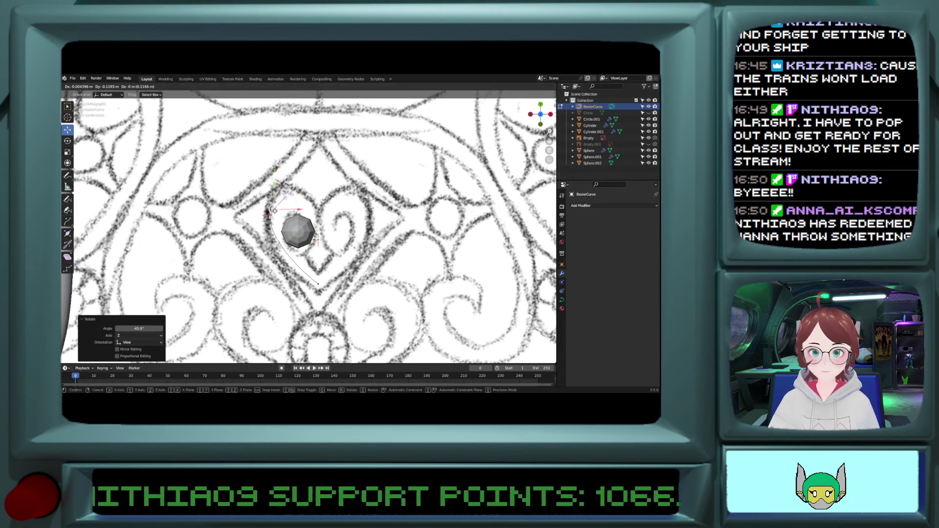
click(279, 209)
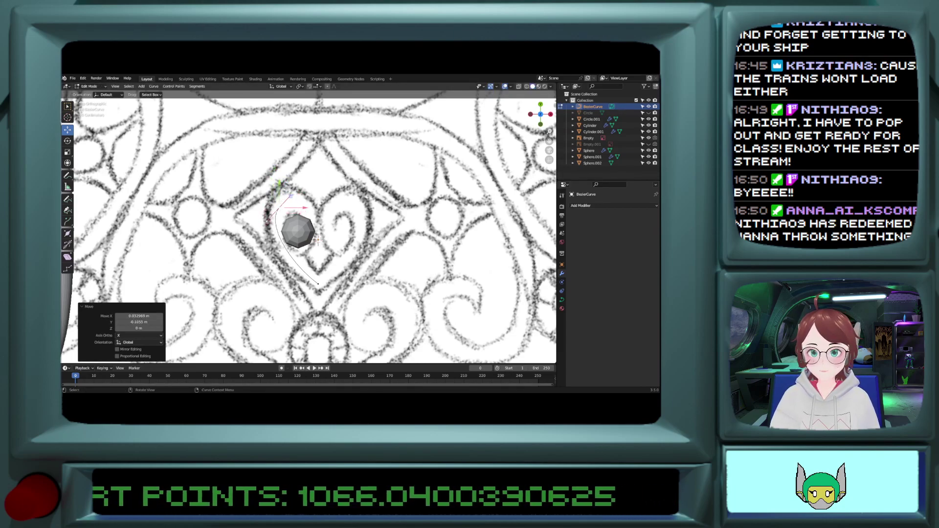
key(g)
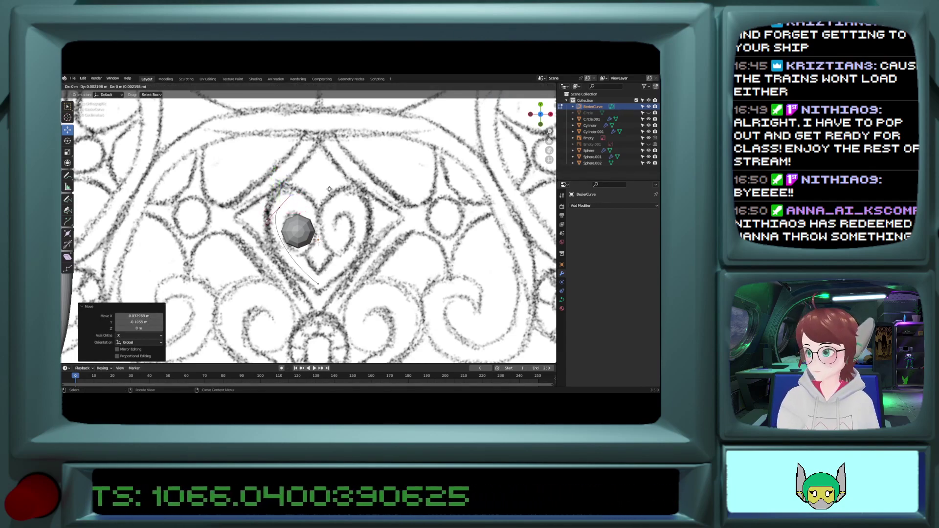
click(355, 179)
key(e)
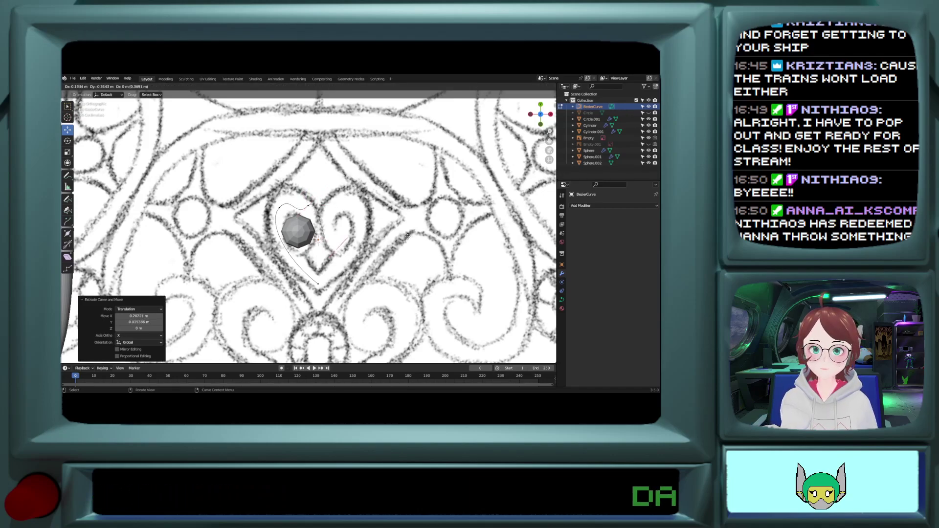
click(403, 238)
key(ctrl+z)
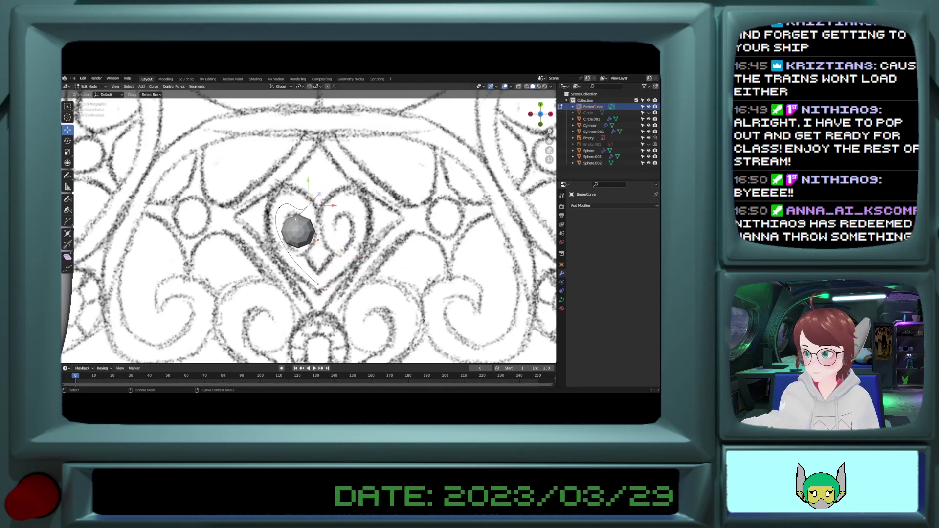
Step: Rotate the new point to round off the lobe, and move it about 0.01 m in X and -0.05 m in Y
key(r)
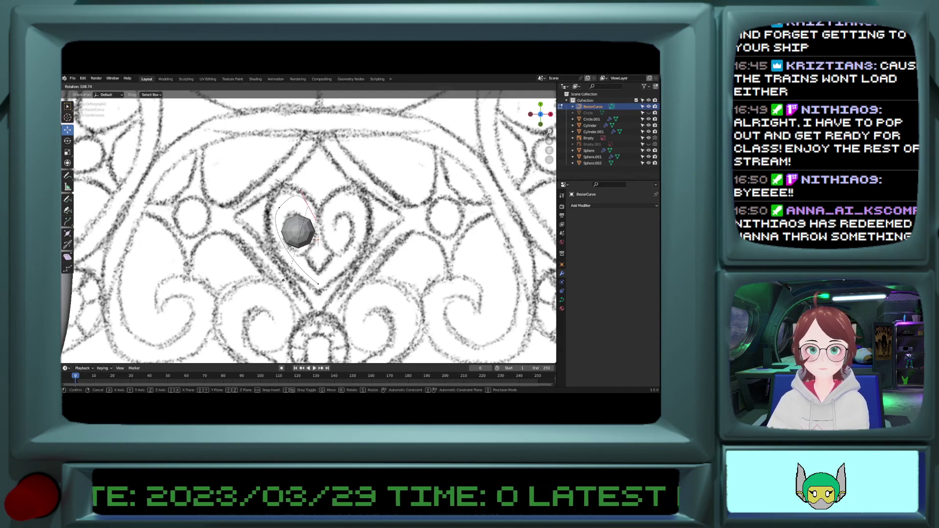
click(287, 281)
drag(308, 201, 309, 213)
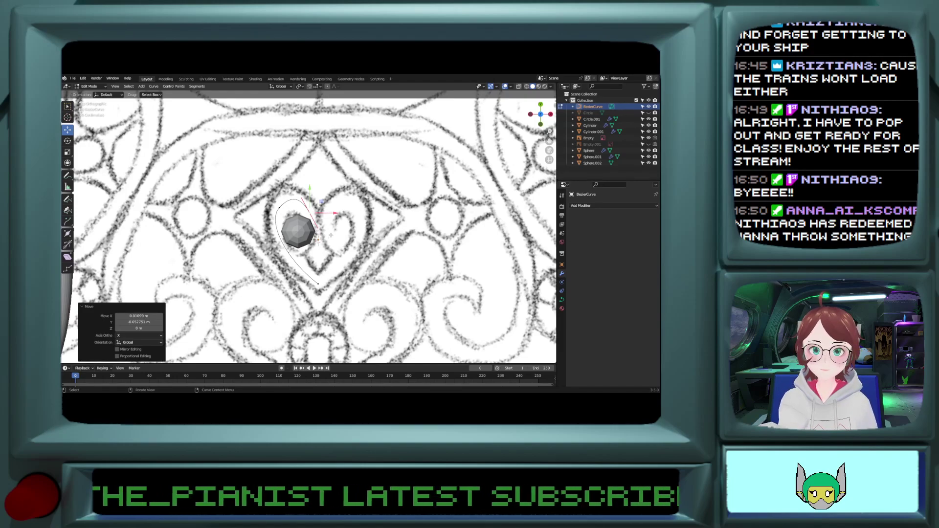
Step: Extrude another curve point about -0.05 m in X and -0.11 m in Y into the left curl, and rotate it about 86.5°
key(e)
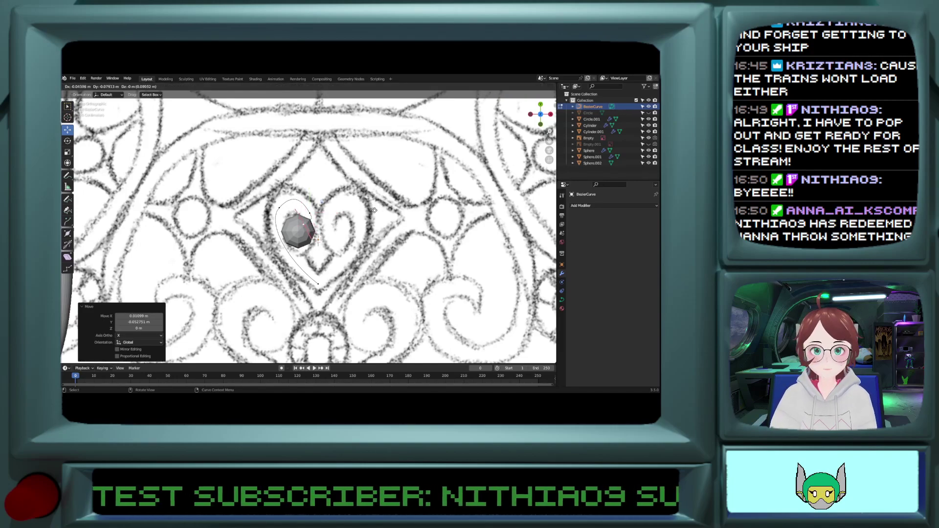
click(374, 214)
key(r)
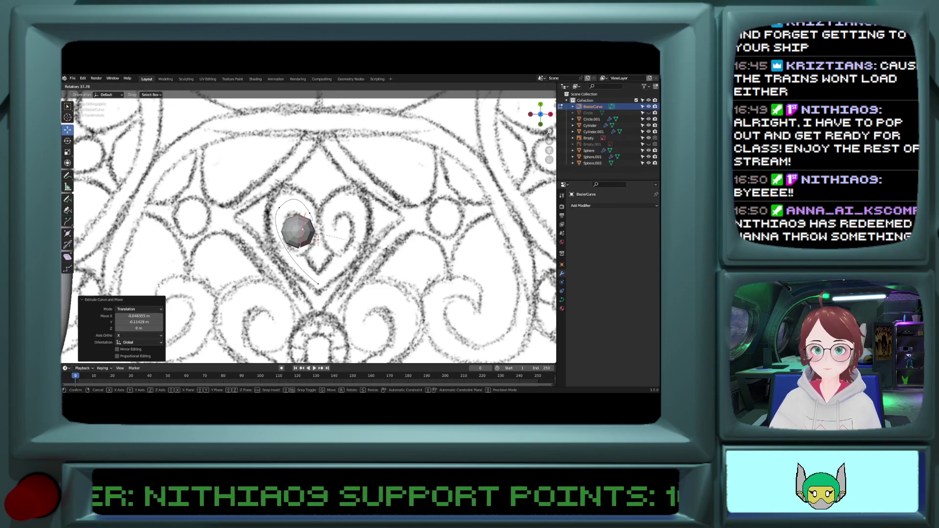
click(315, 264)
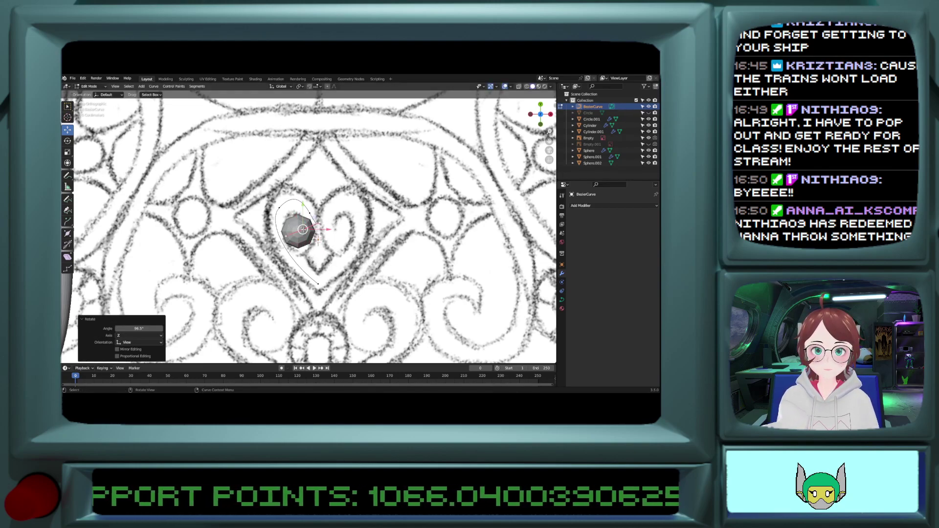
Step: Scale the curl's end point by about 0.6 and reposition it inside the heart's left curl over the small sphere
key(g)
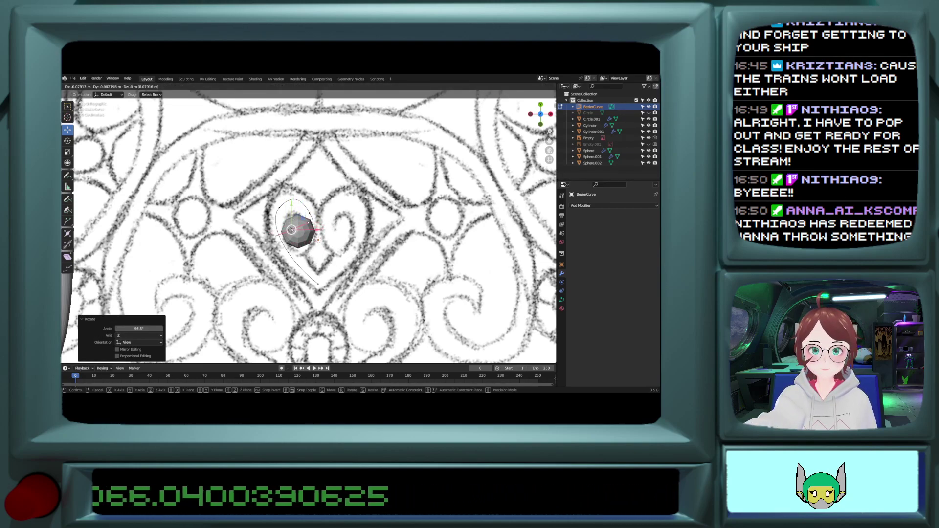
click(318, 239)
key(s)
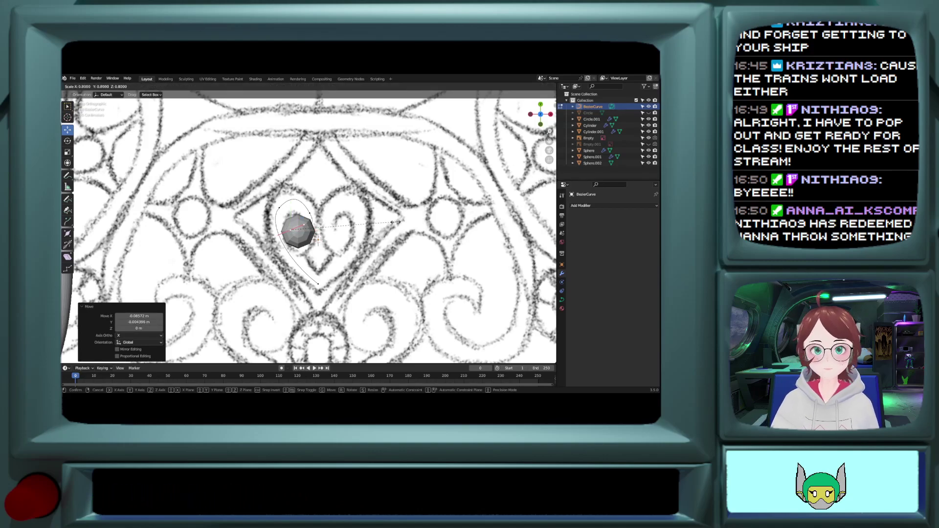
click(366, 225)
key(g)
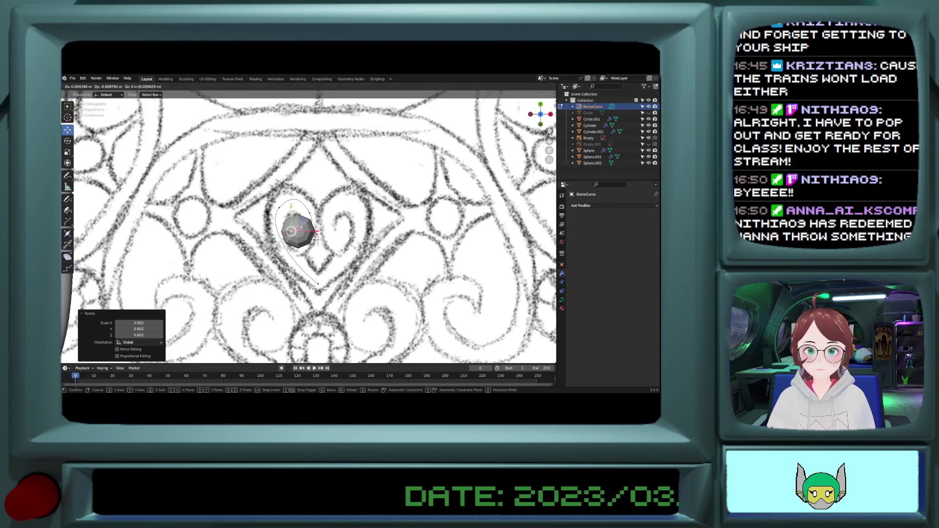
click(307, 226)
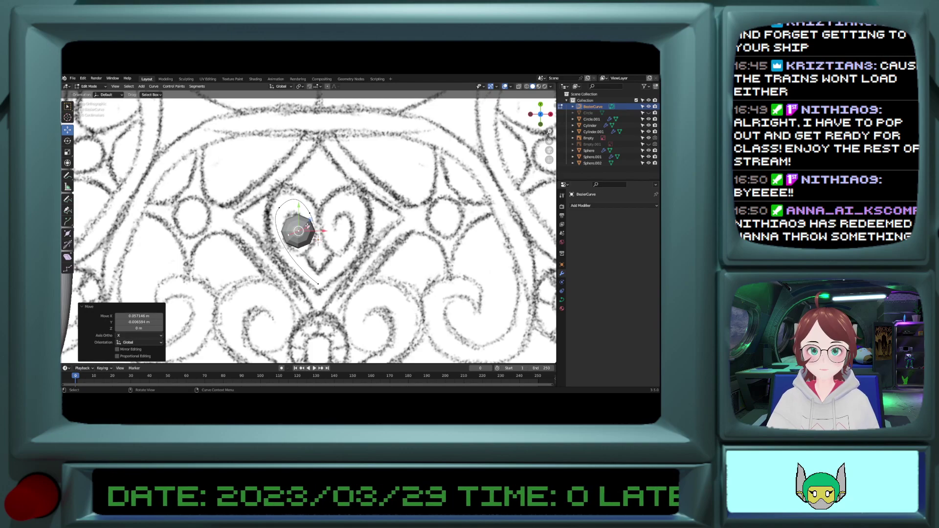
key(g)
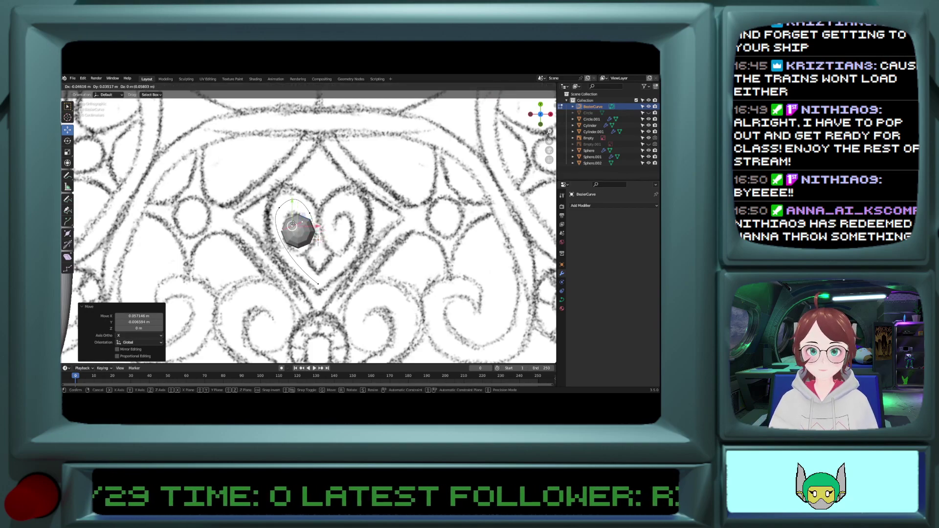
click(293, 224)
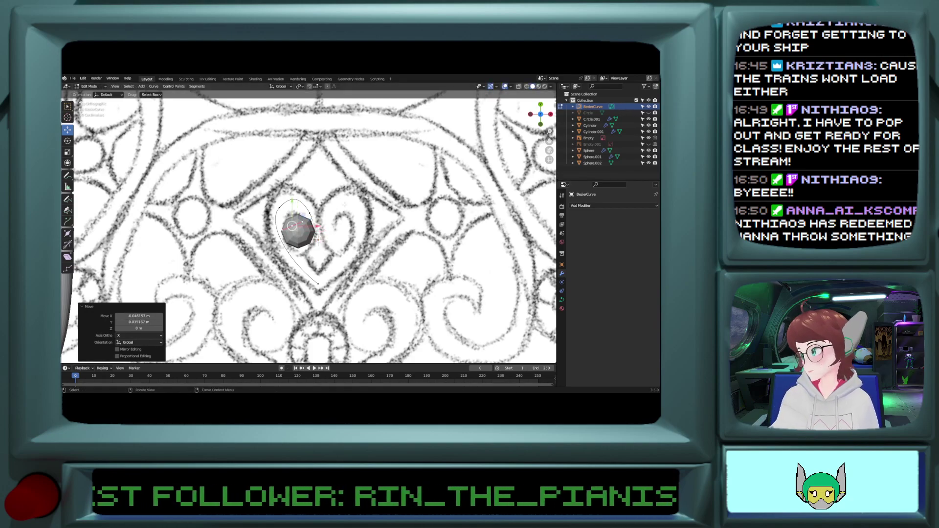
Step: Return to Object Mode and add a cylinder with 16 vertices at the centre of the heart motif
key(Tab)
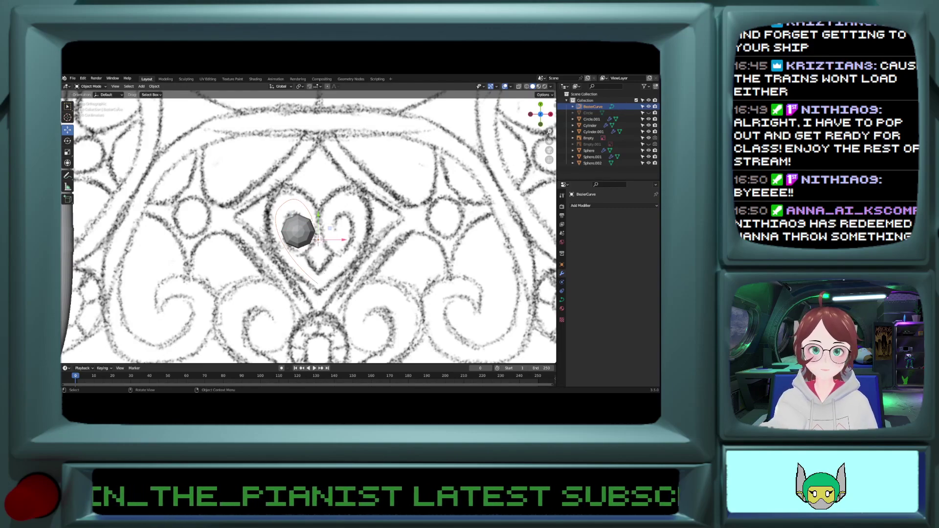
click(141, 86)
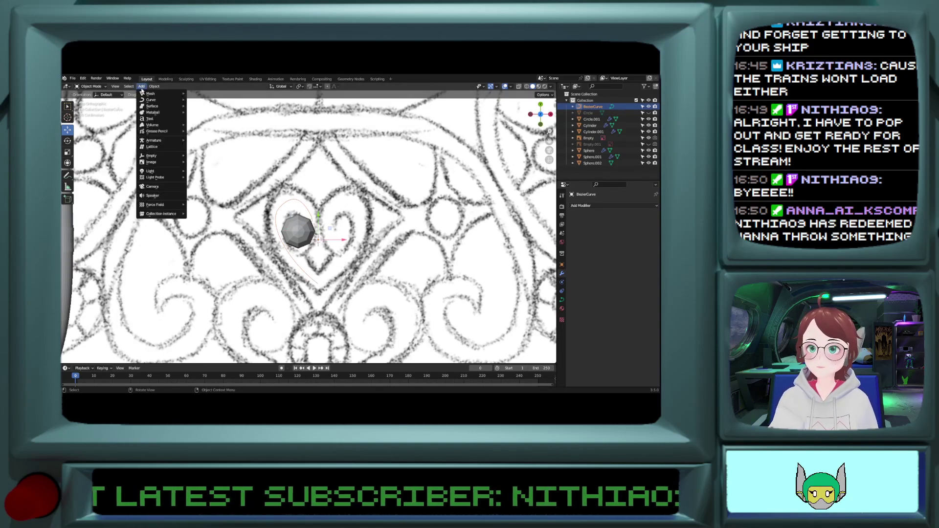
mouse_move(142, 94)
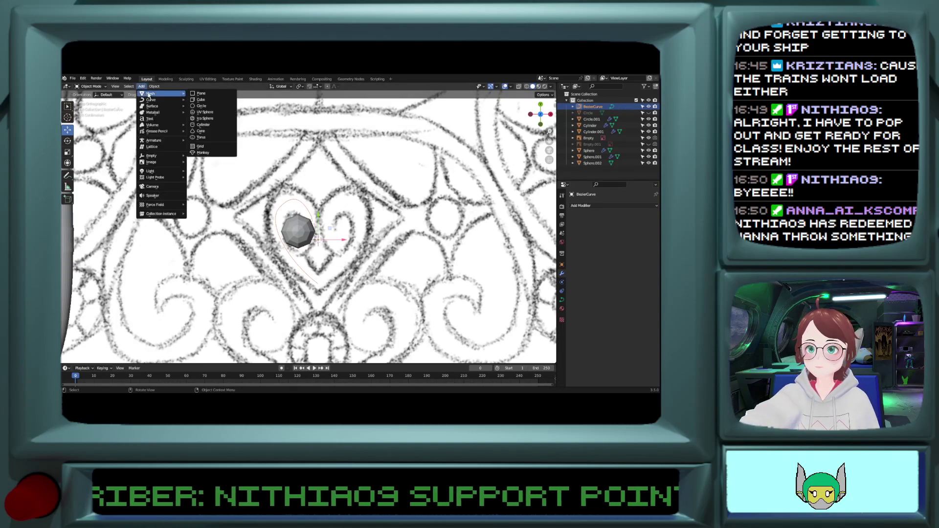
click(218, 125)
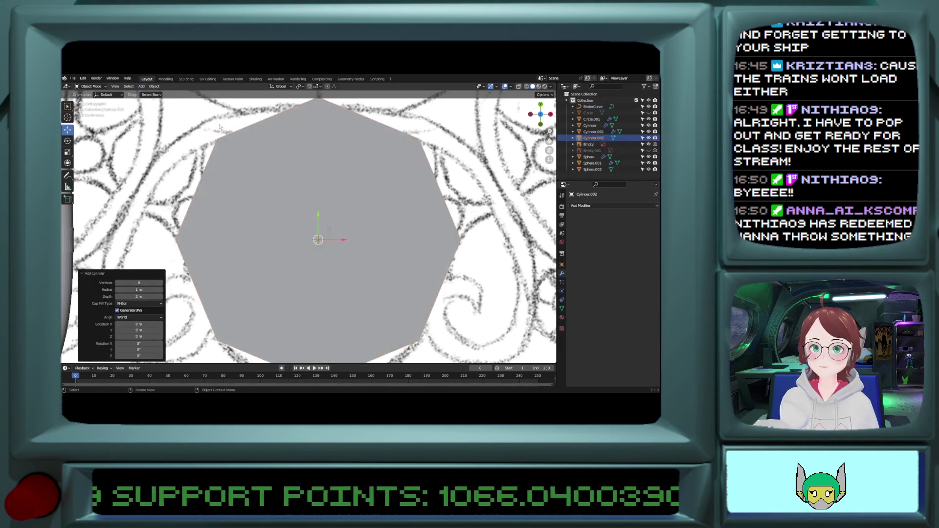
click(132, 283)
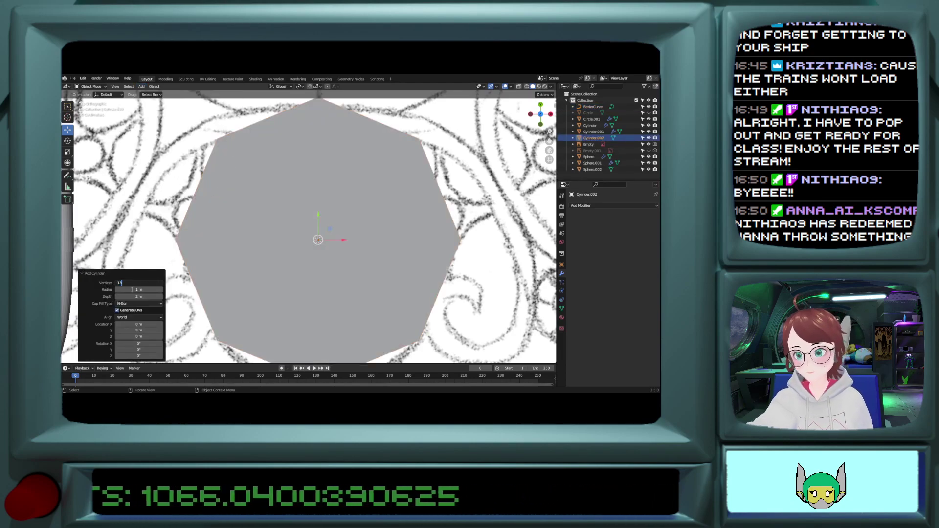
key(Return)
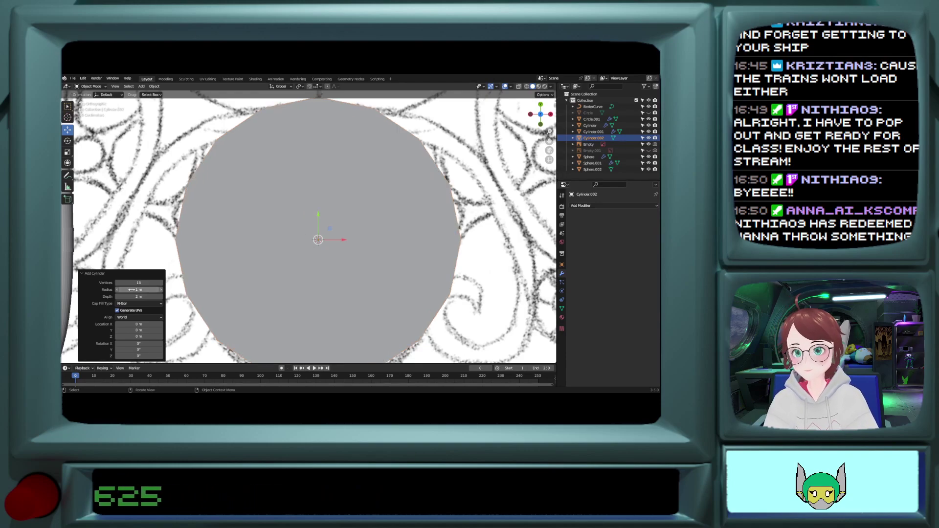
Step: Scale the new cylinder to 0.052 and rotate it 90° about the global Y axis
key(s)
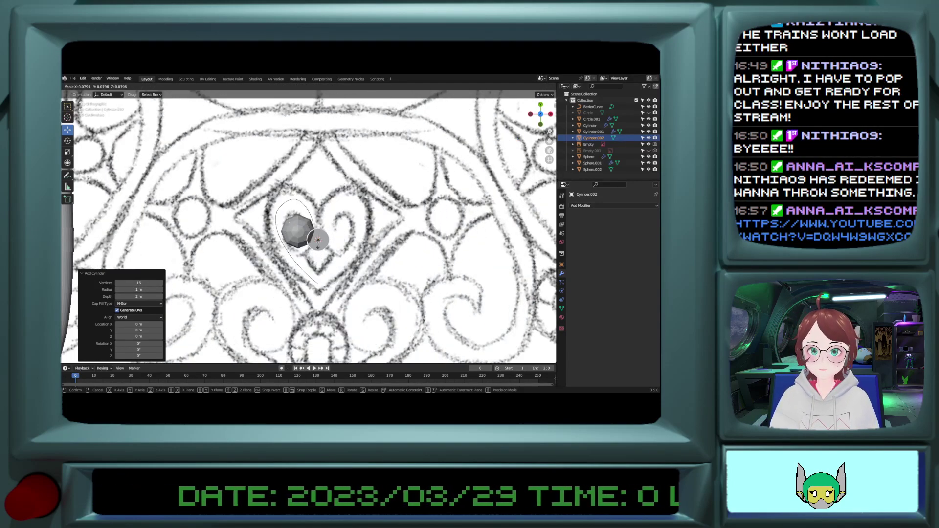
click(317, 243)
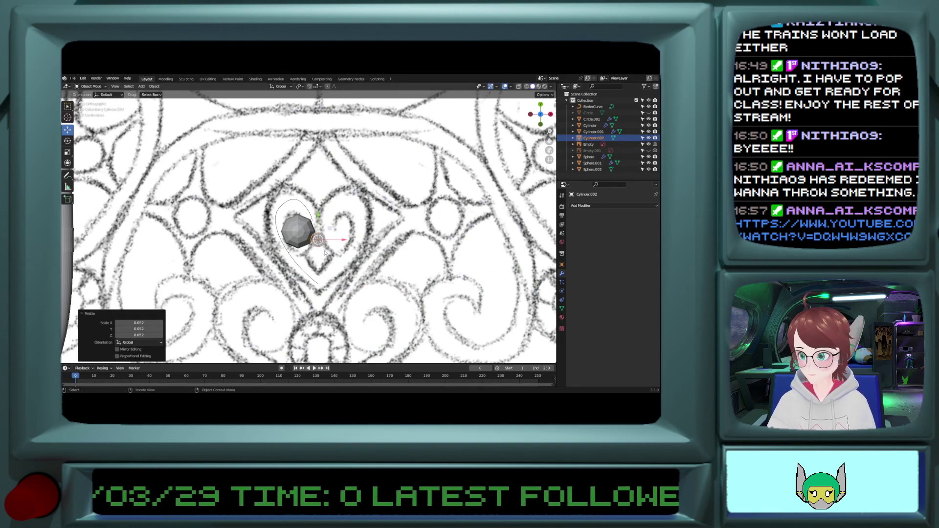
key(r)
key(y)
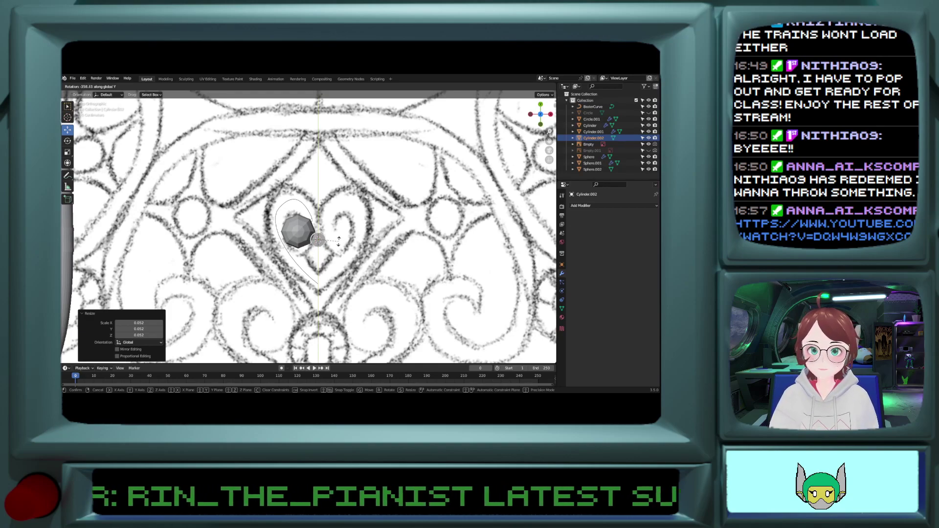
click(338, 240)
double_click(142, 329)
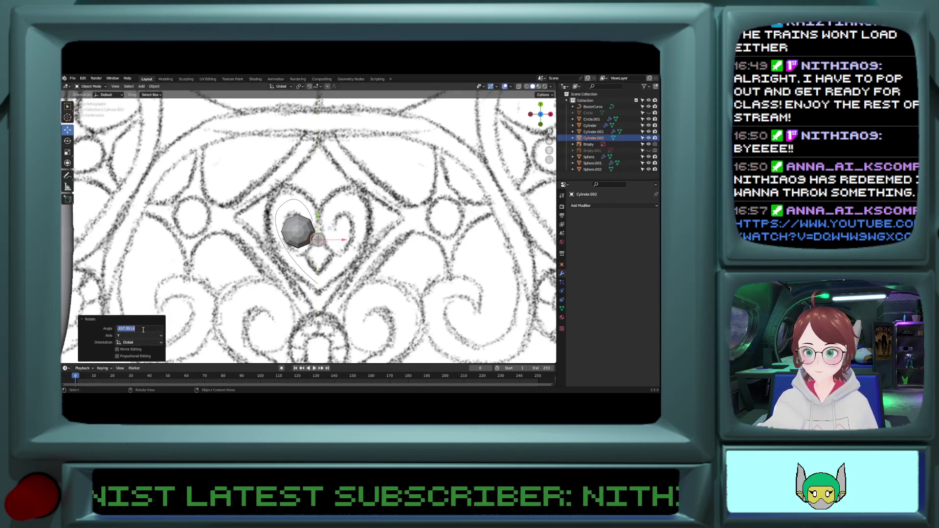
key(Return)
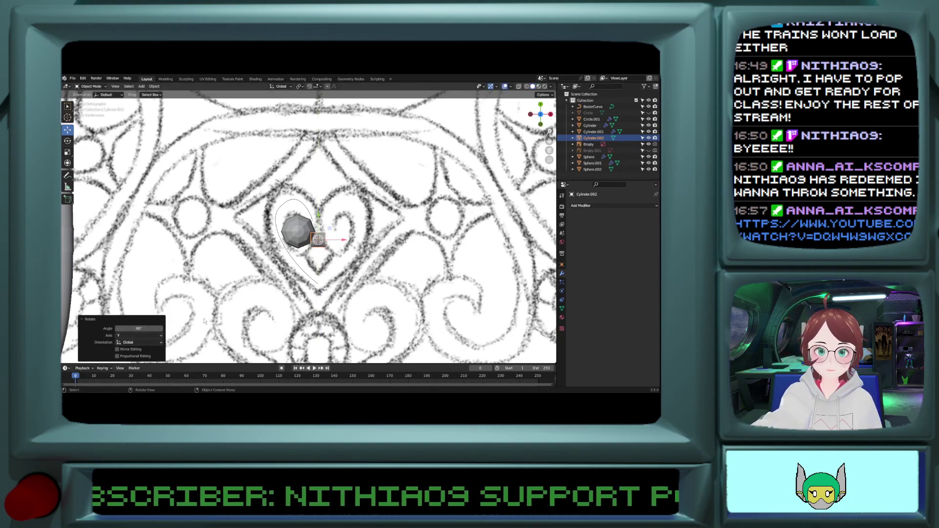
Step: Give the small cylinder an Array modifier and a Curve modifier that follows the heart's Bezier curve
click(313, 280)
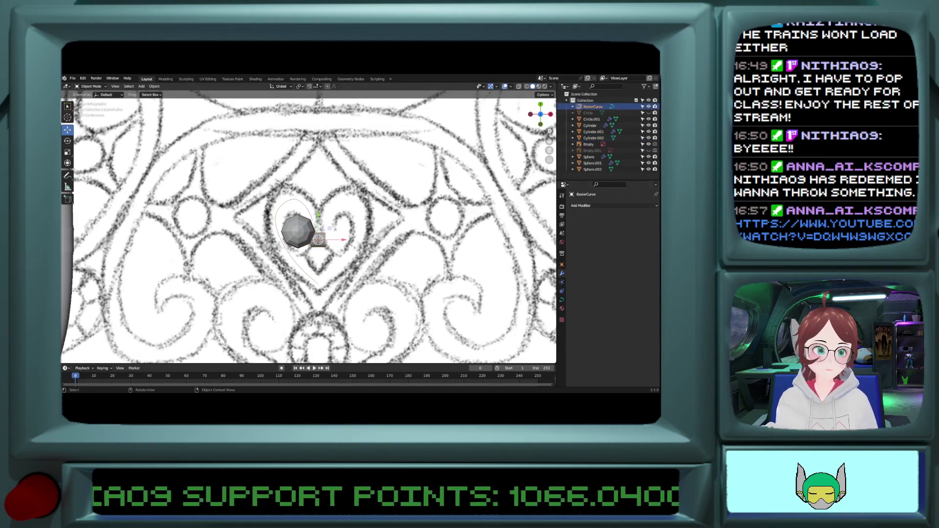
shift+click(323, 247)
click(585, 205)
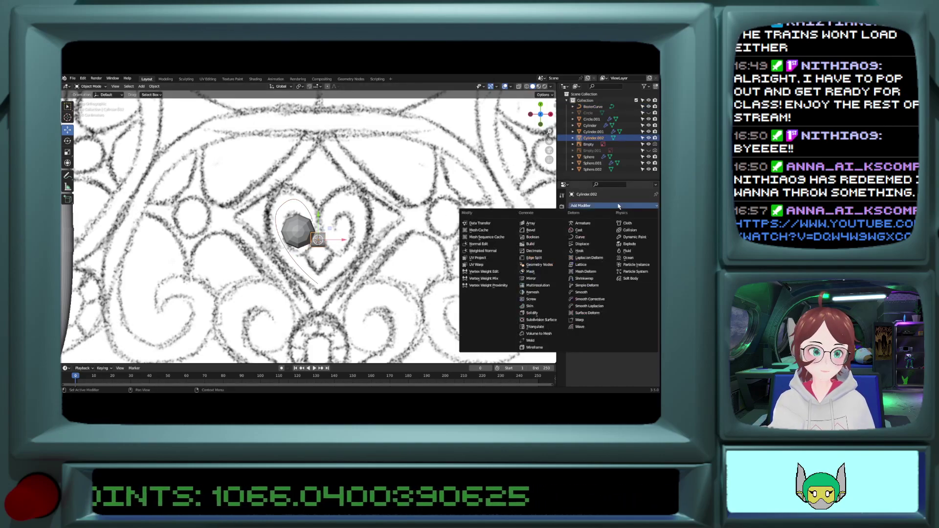
click(530, 223)
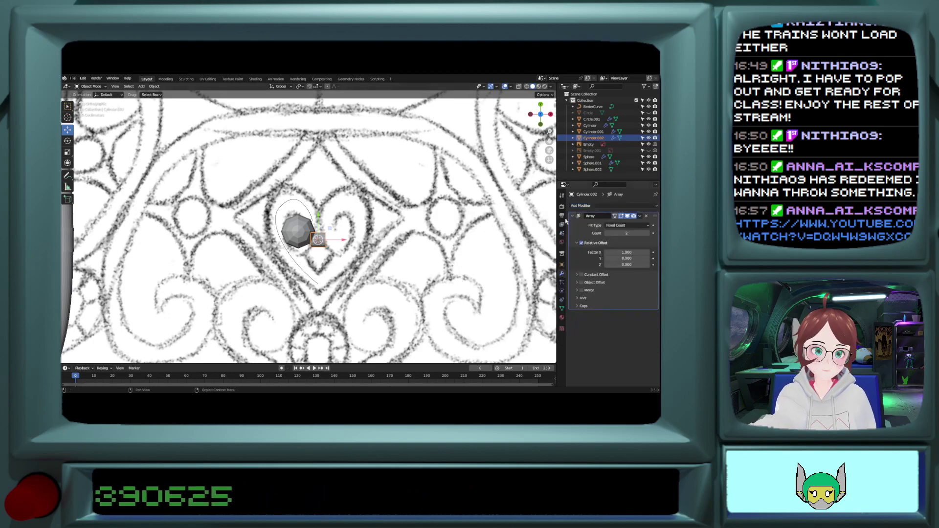
click(602, 206)
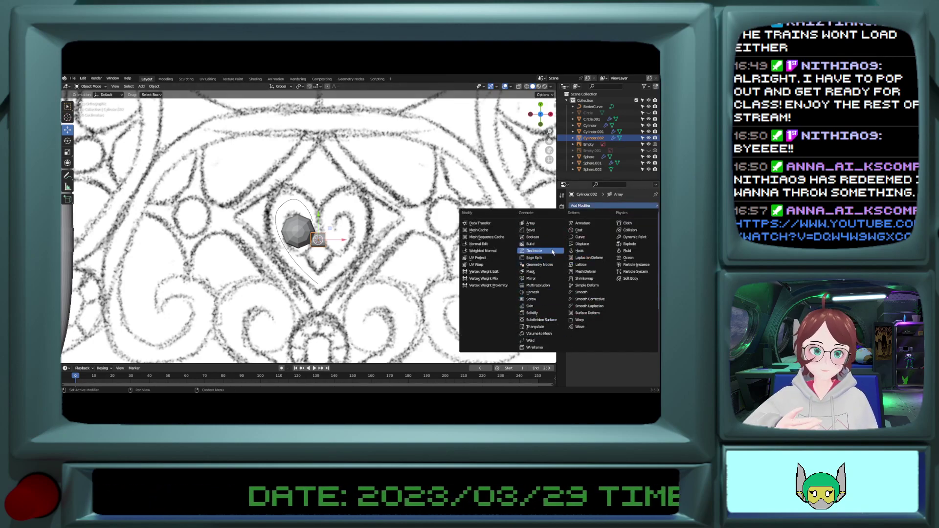
click(580, 237)
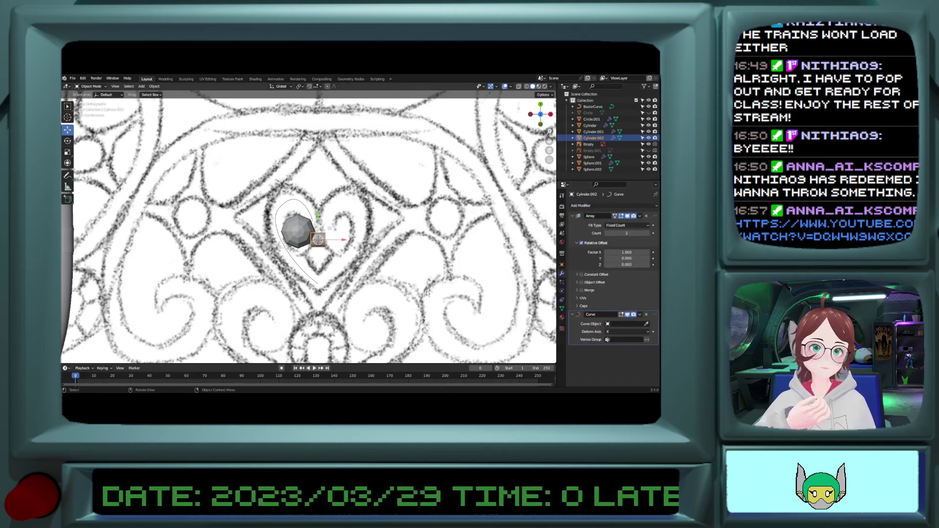
click(646, 324)
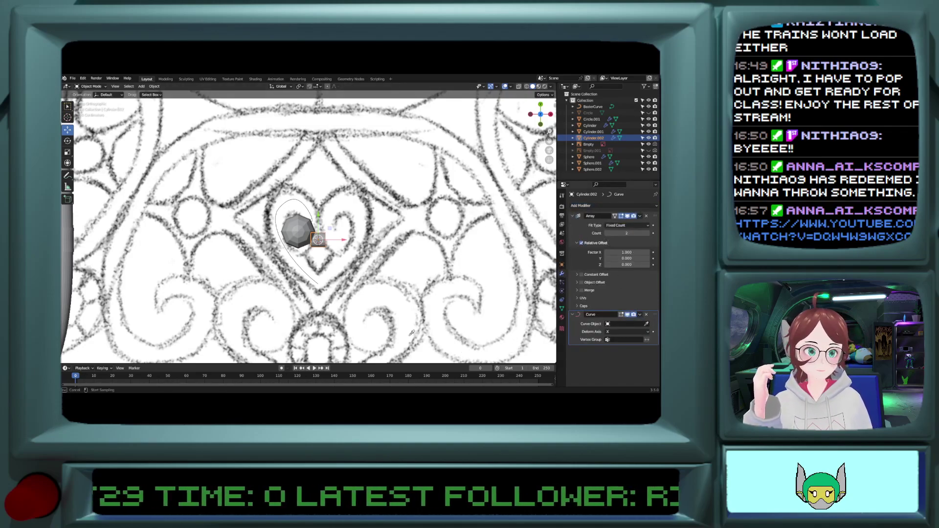
click(323, 283)
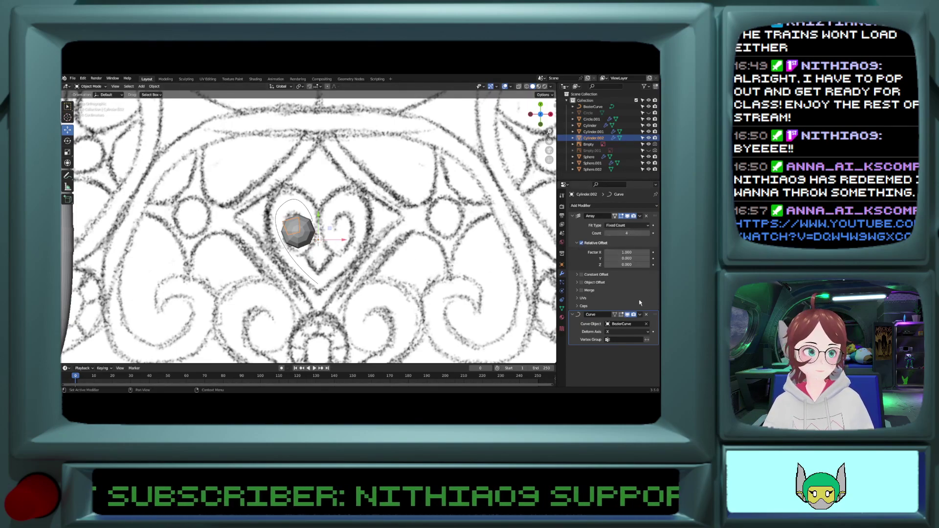
Step: Adjust the array's relative X offset and apply all transforms to the cylinder
middle_drag(303, 205, 325, 167)
drag(621, 252, 577, 253)
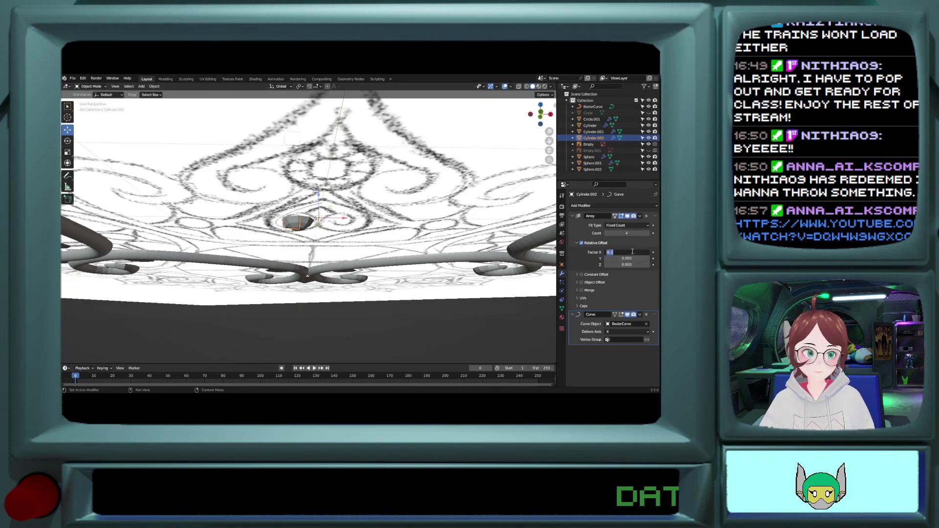
key(Return)
middle_drag(329, 164, 323, 188)
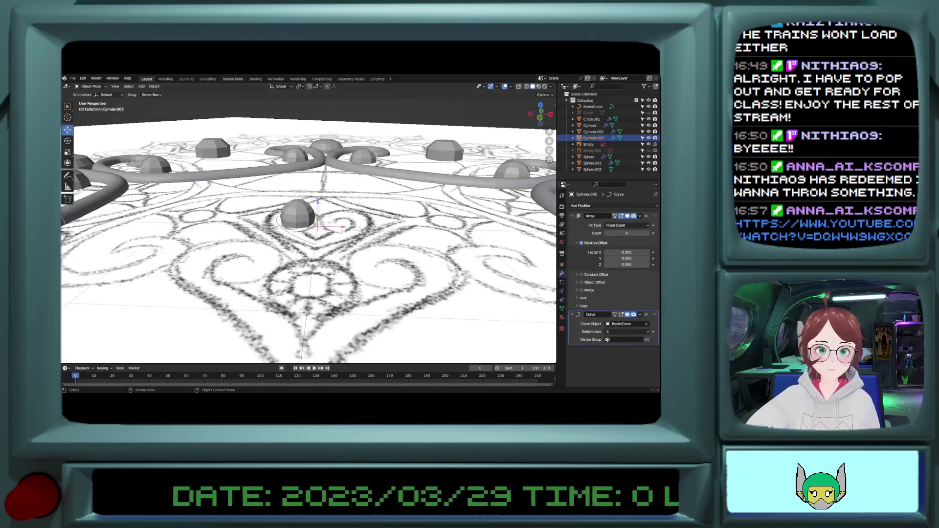
click(154, 86)
mouse_move(162, 95)
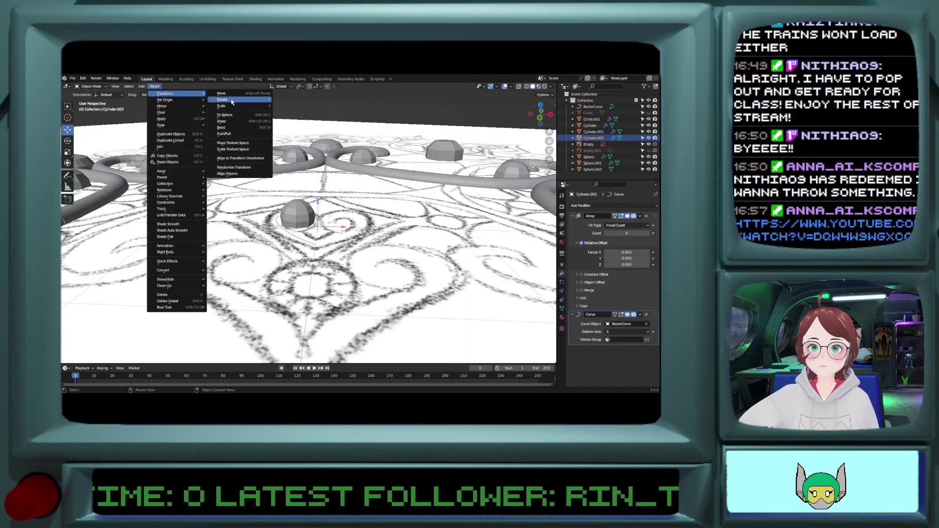
mouse_move(171, 119)
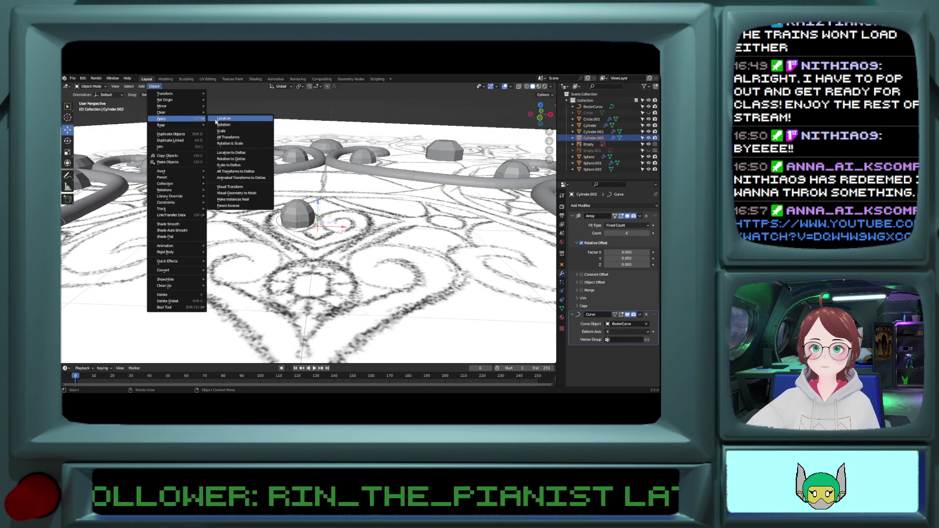
click(229, 138)
Step: Readjust the array's relative X factor and set its count to 12 to run the tube along the curl
drag(627, 253, 642, 253)
click(624, 252)
key(Return)
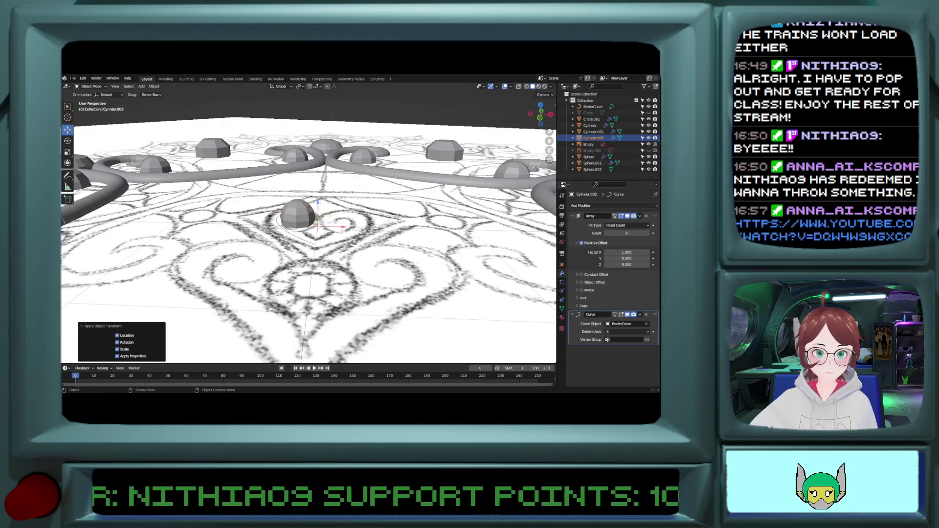
key(KP_7)
scroll(388, 223, up, 4)
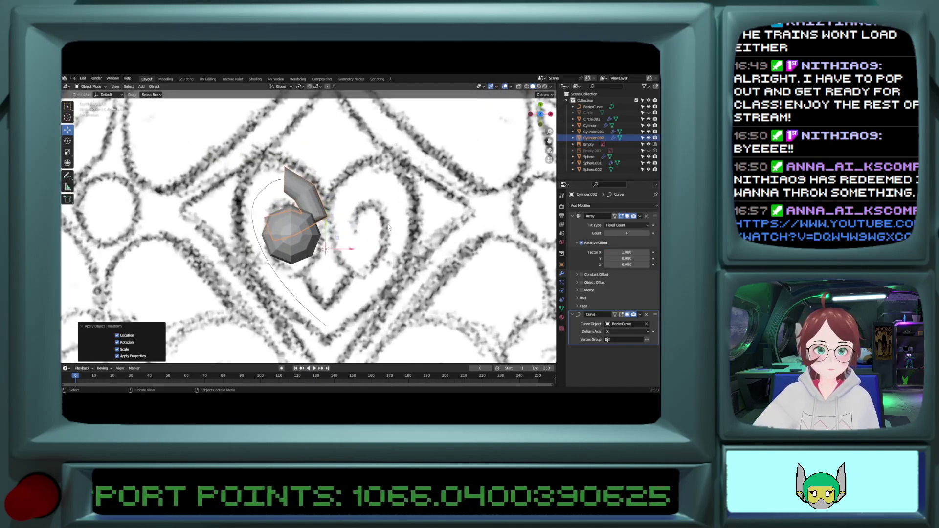
drag(626, 233, 583, 230)
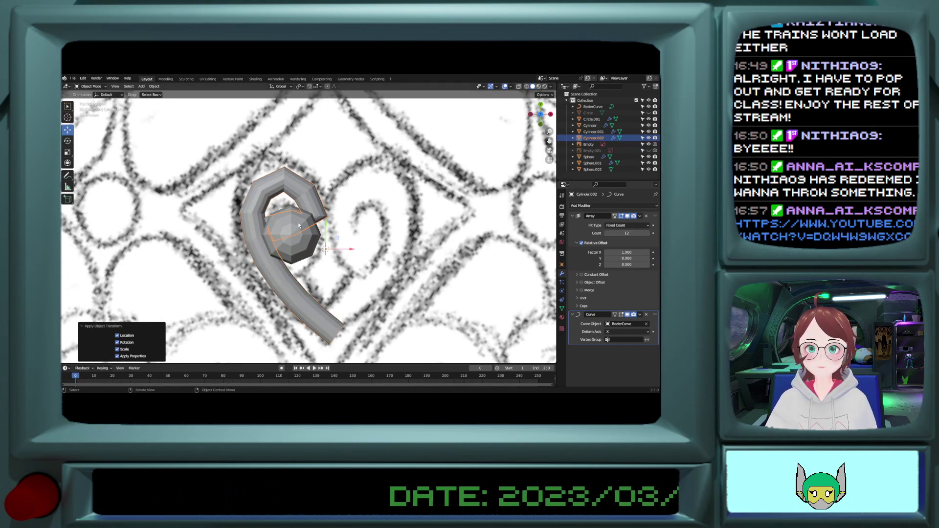
Step: Select the Bezier curve inside the tube using X-ray, enter Edit Mode and adjust the upper-left point of the curl
click(297, 228)
click(323, 323)
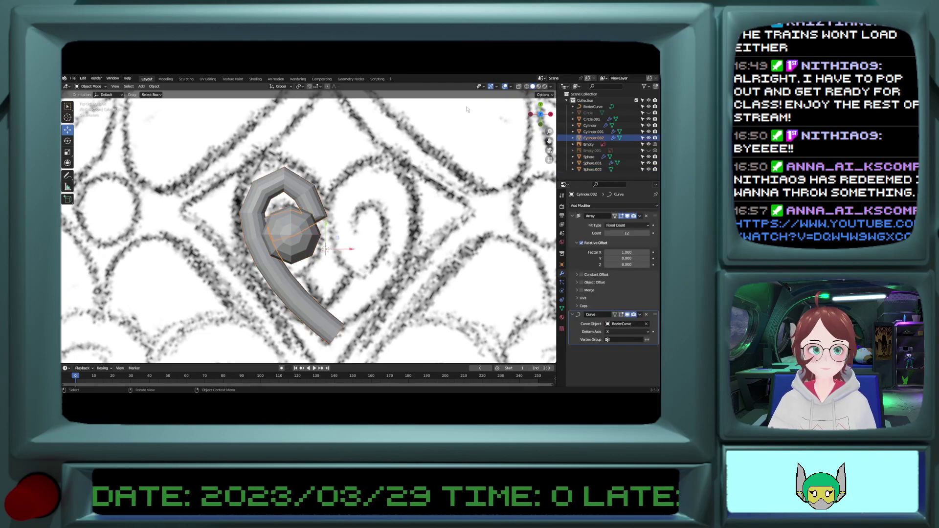
click(519, 86)
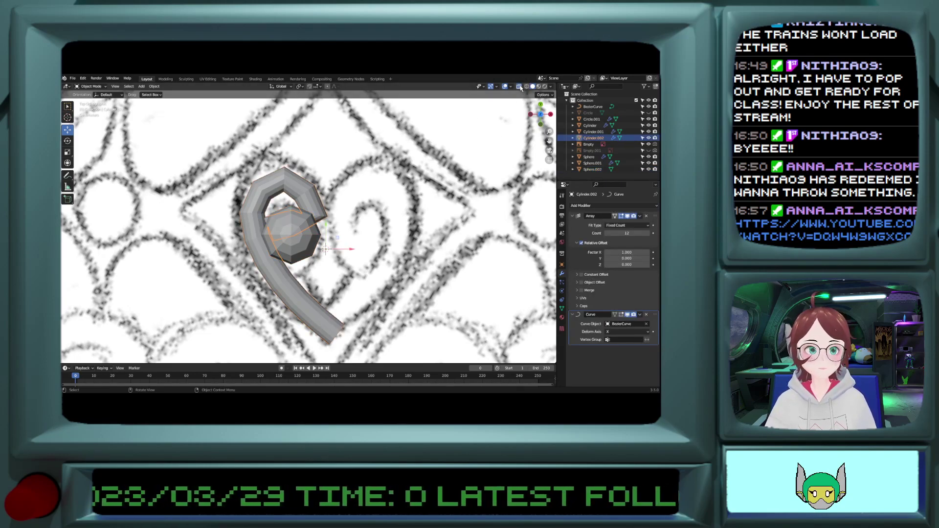
click(314, 318)
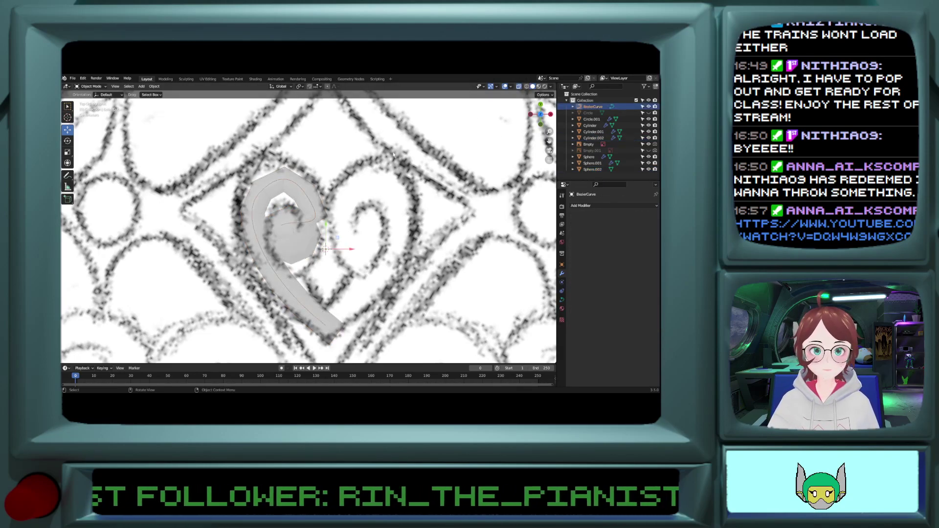
click(519, 86)
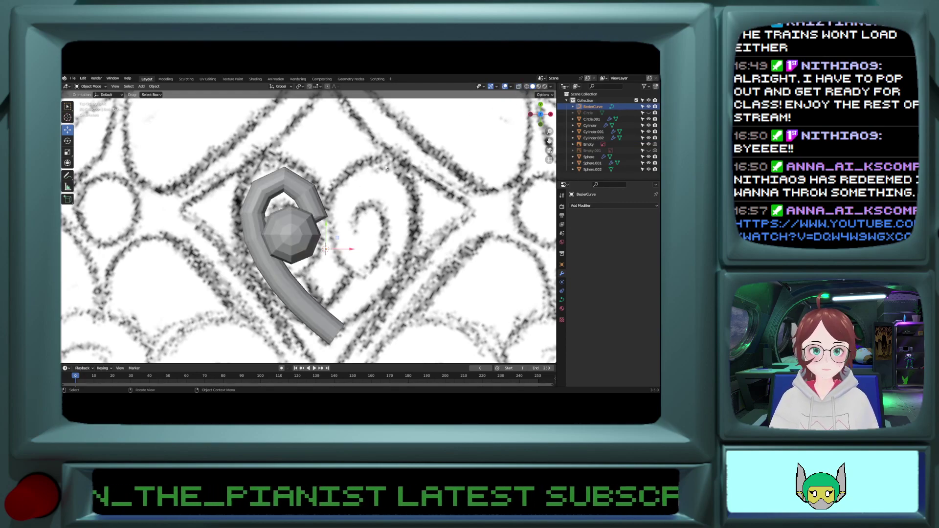
key(Tab)
drag(280, 225, 304, 231)
click(258, 194)
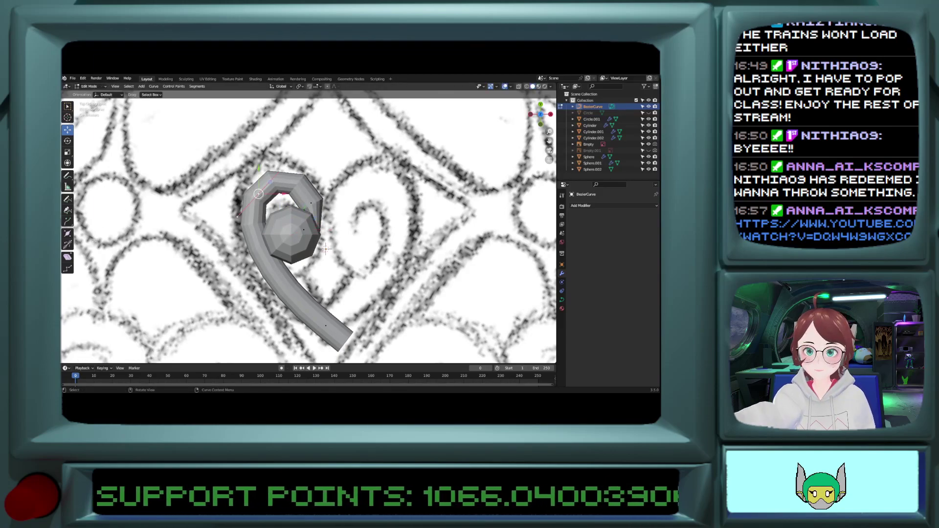
Step: Increase the curve radius at the curl's upper-left and right control points with the Radius tool
click(67, 234)
drag(264, 190, 276, 196)
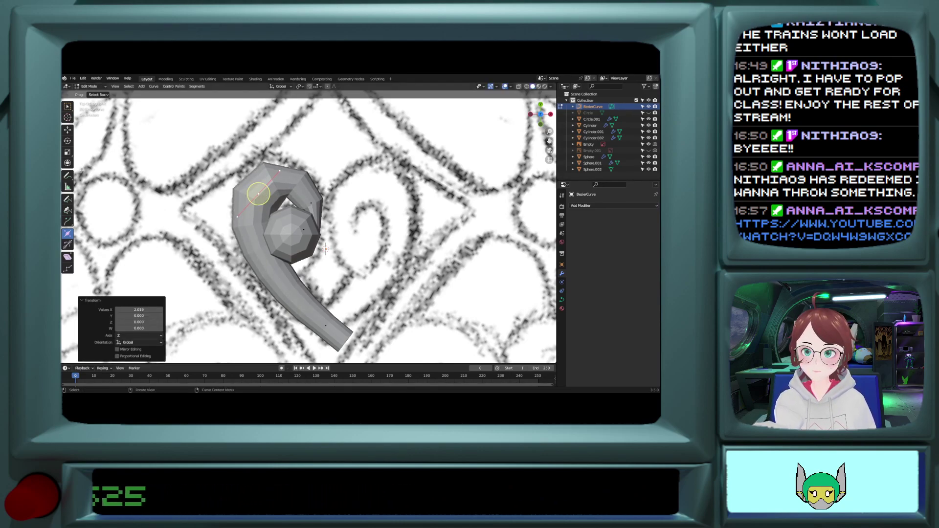
click(312, 201)
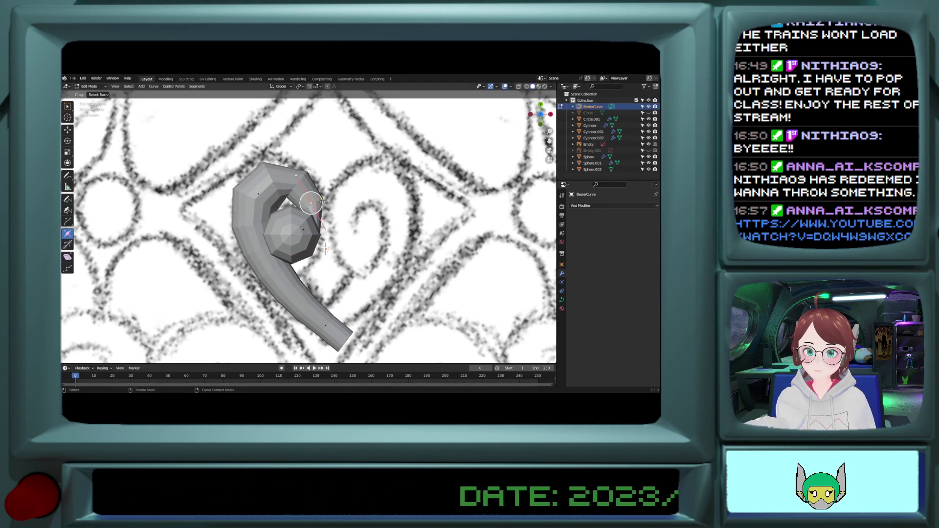
drag(303, 214, 301, 216)
click(68, 130)
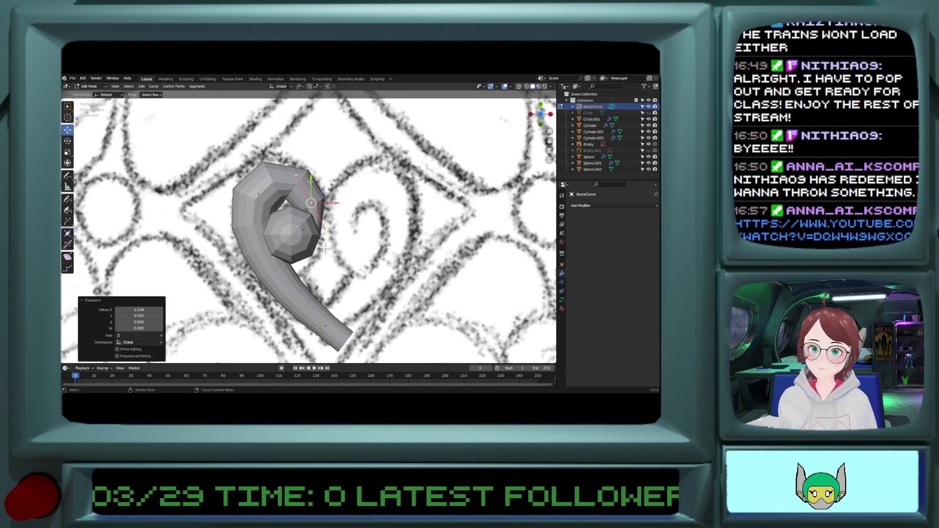
Step: Rotate the curl's upper-left control point about 18.5°, and rotate the right control point slightly the opposite way
click(260, 194)
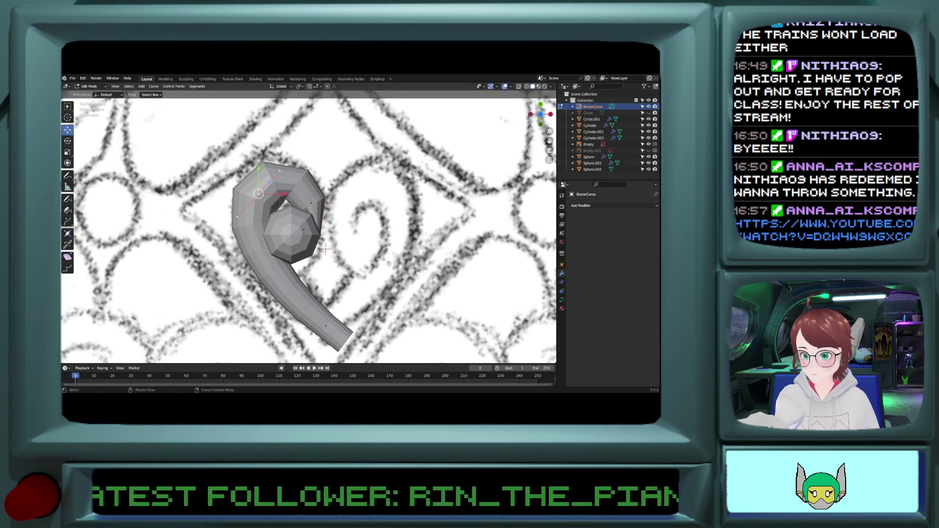
key(r)
click(320, 208)
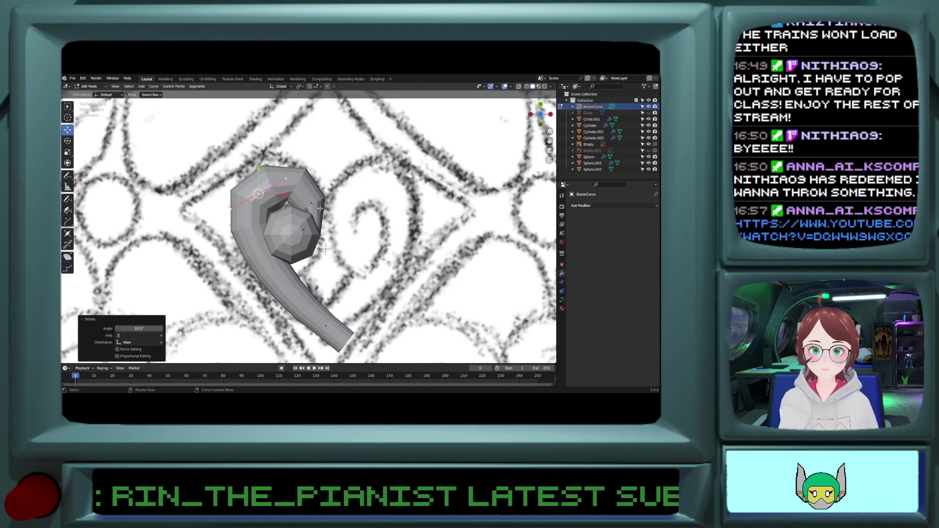
click(311, 202)
key(r)
click(316, 171)
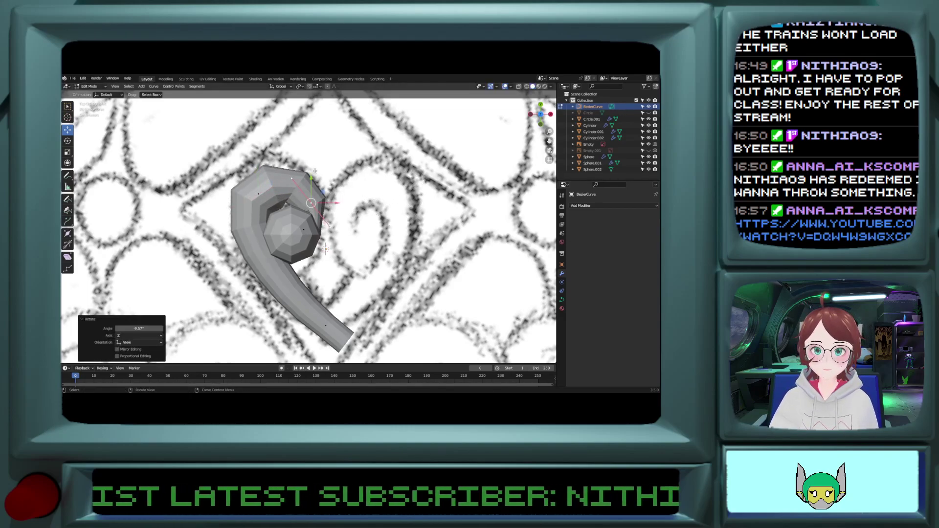
Step: Move the right point's upper handle about 0.04 m in X and -0.07 m in Y, and return to Object Mode
click(291, 180)
key(g)
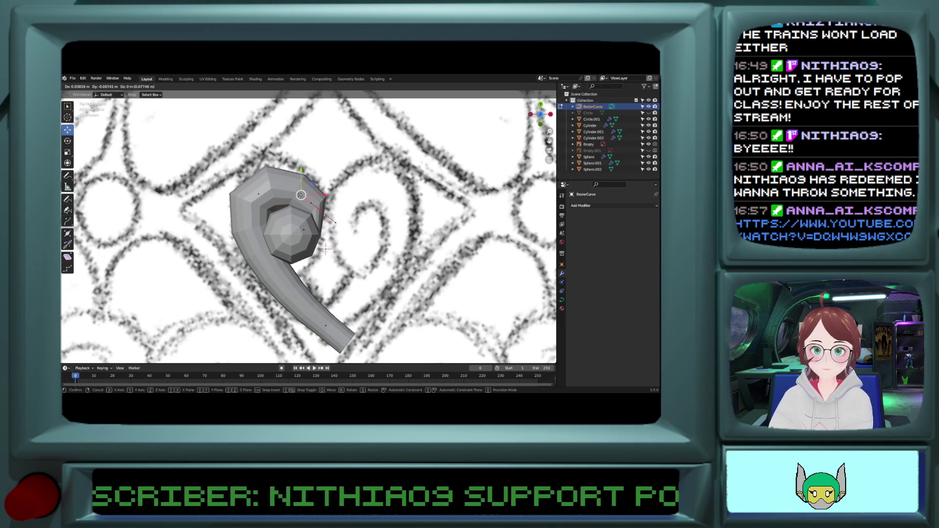
click(302, 197)
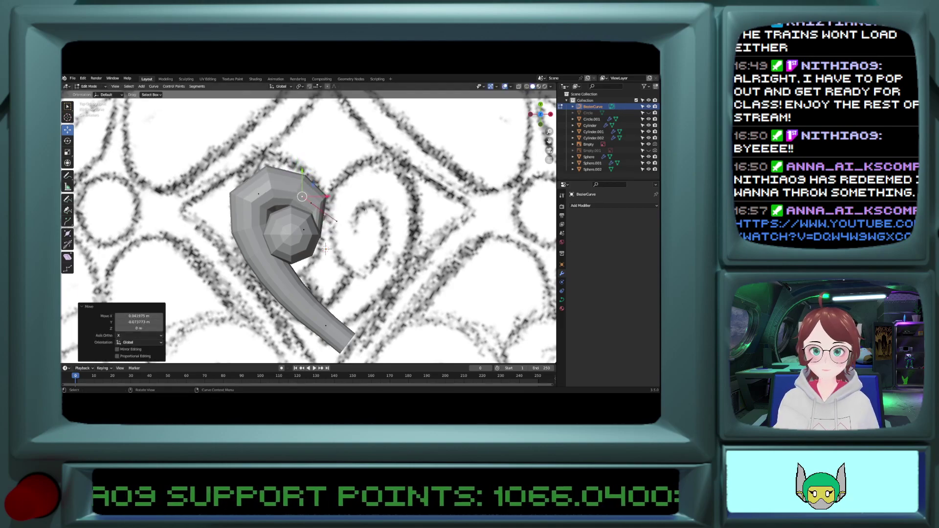
key(Tab)
Step: Inspect the curled tube and the small sphere from the front, the side and an angled view
middle_drag(368, 210, 285, 194)
key(KP_1)
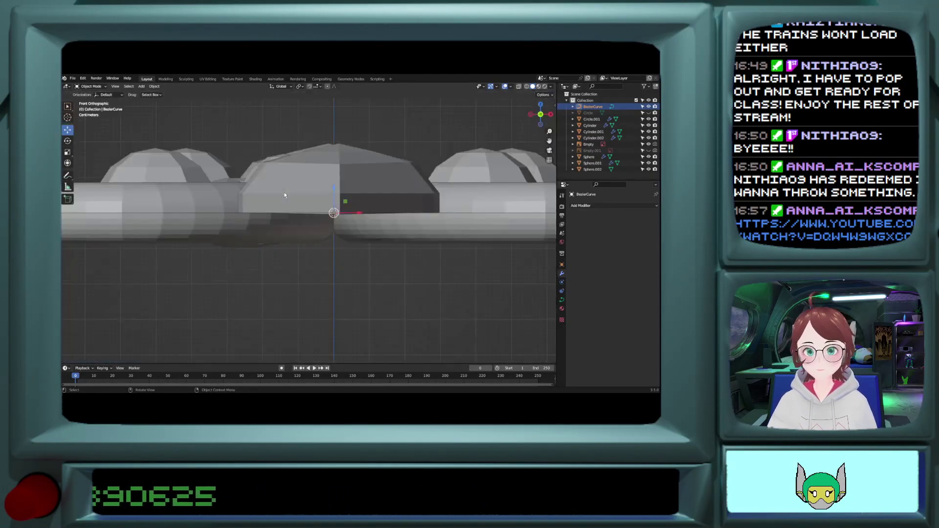
key(KP_3)
middle_drag(284, 195, 313, 214)
click(316, 212)
key(Tab)
key(Tab)
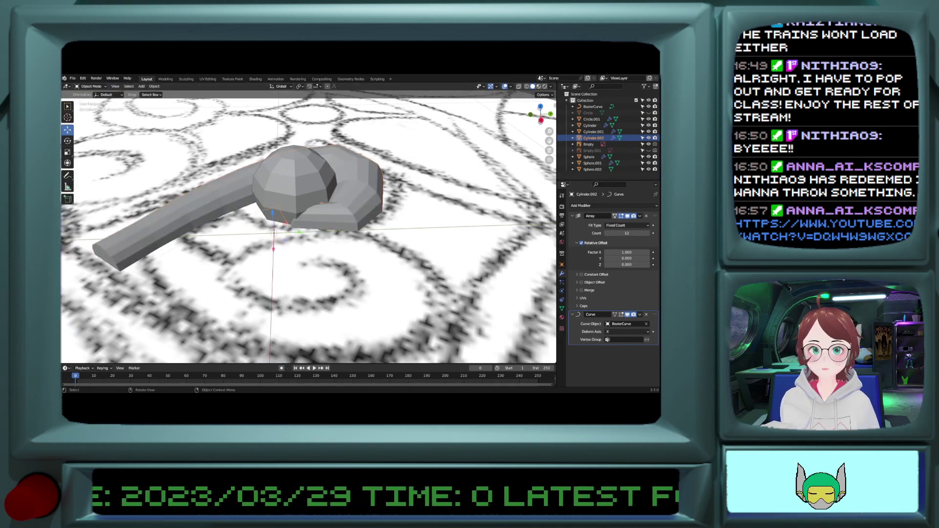
Step: Select the Bezier curve through X-ray, enter Edit Mode and raise the curl's inner end point about 0.065 m in Z
click(519, 87)
click(309, 232)
drag(313, 228, 318, 229)
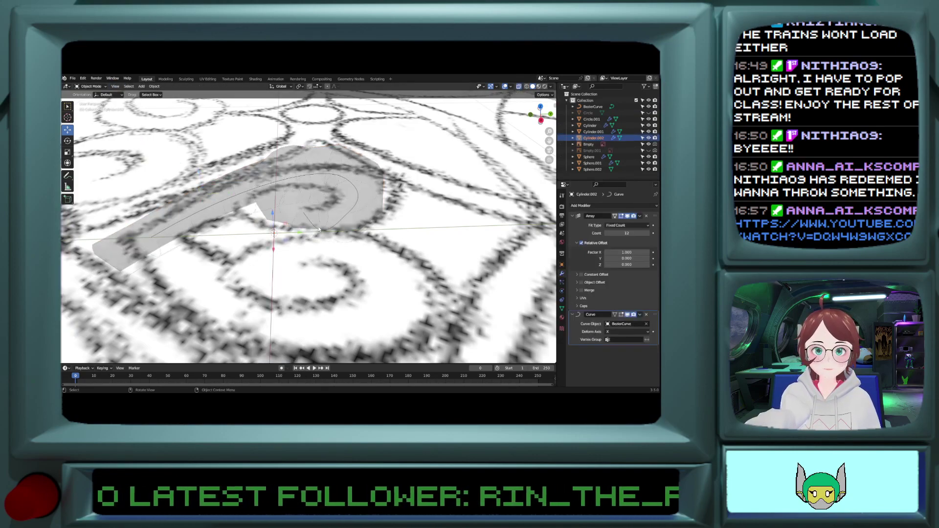
click(318, 229)
click(519, 87)
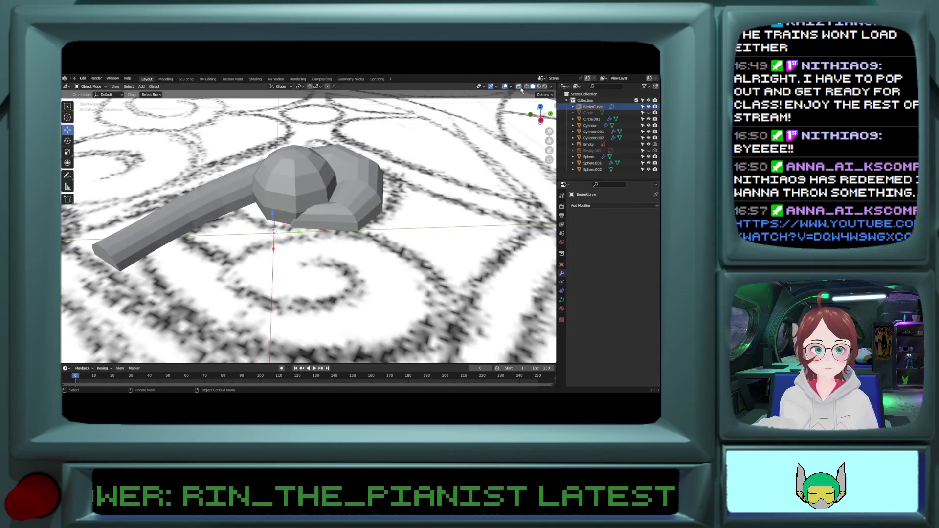
key(Tab)
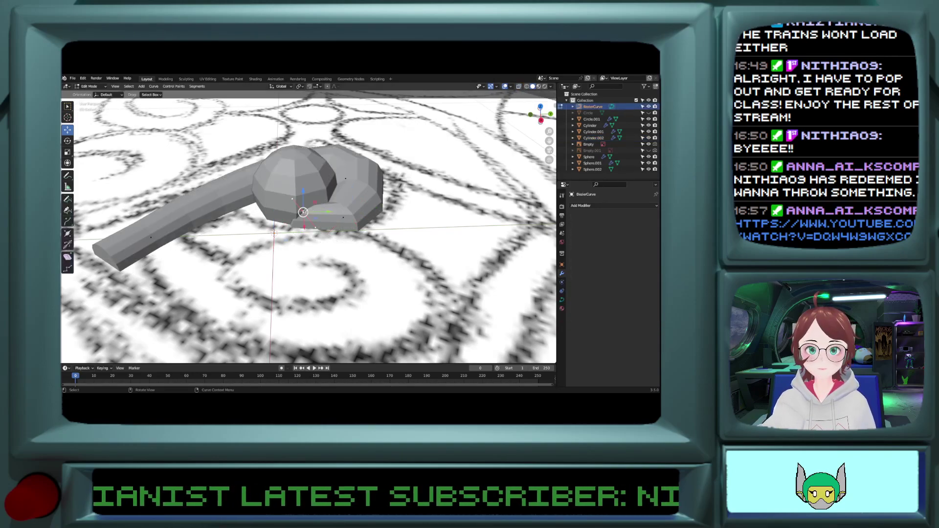
drag(304, 195, 304, 175)
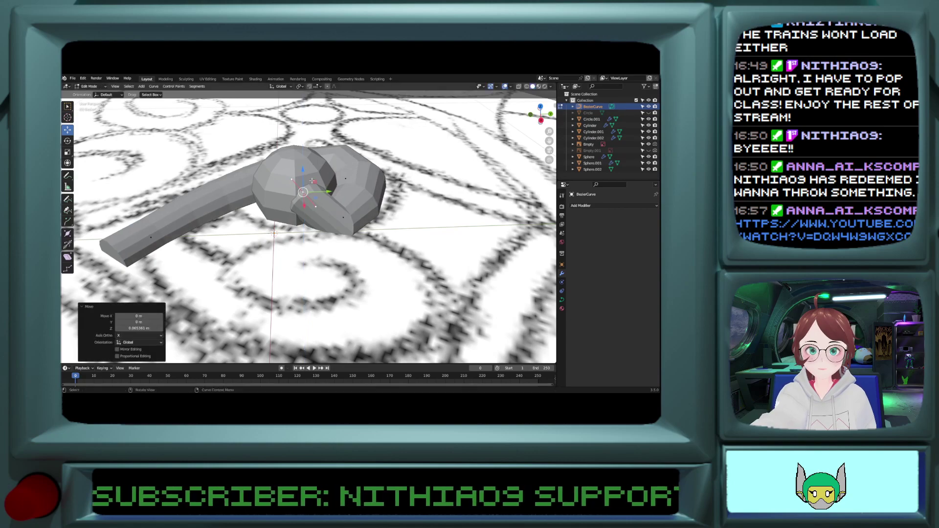
Step: Raise the control point next to the curl's end about 0.07 m in Z, and lower the end point about 0.04 m
key(g)
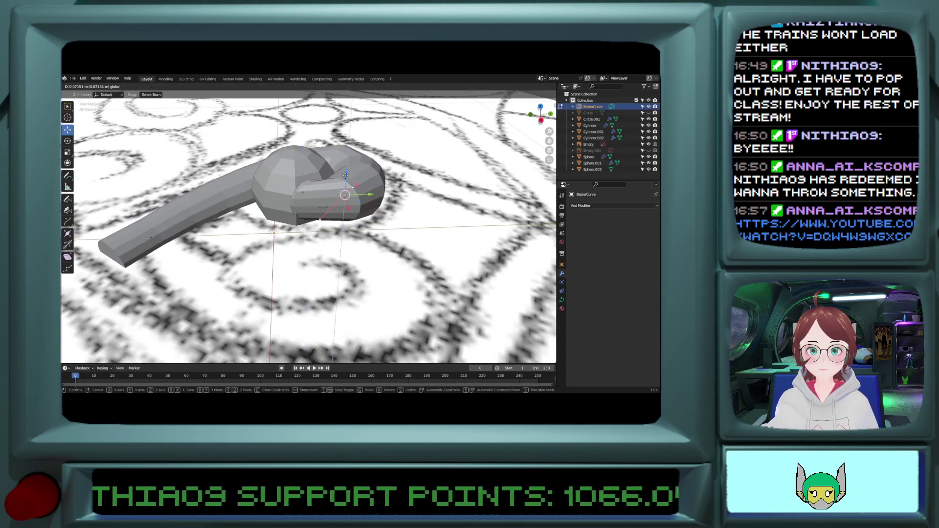
key(z)
click(343, 182)
middle_drag(343, 182, 298, 189)
key(g)
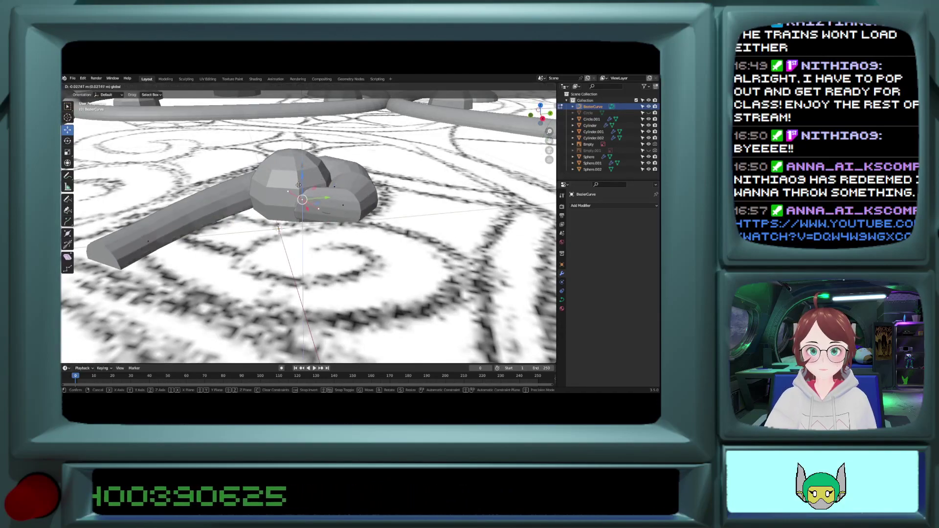
click(297, 188)
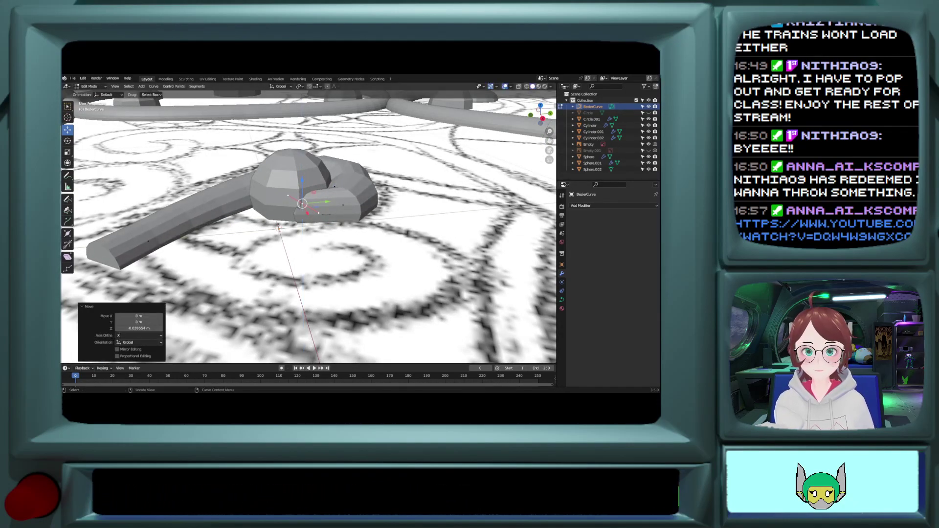
Step: Increase the curve radius at the curl's end point and at its neighbouring control point with the Radius tool
click(68, 233)
drag(315, 207, 300, 195)
middle_drag(273, 169, 356, 226)
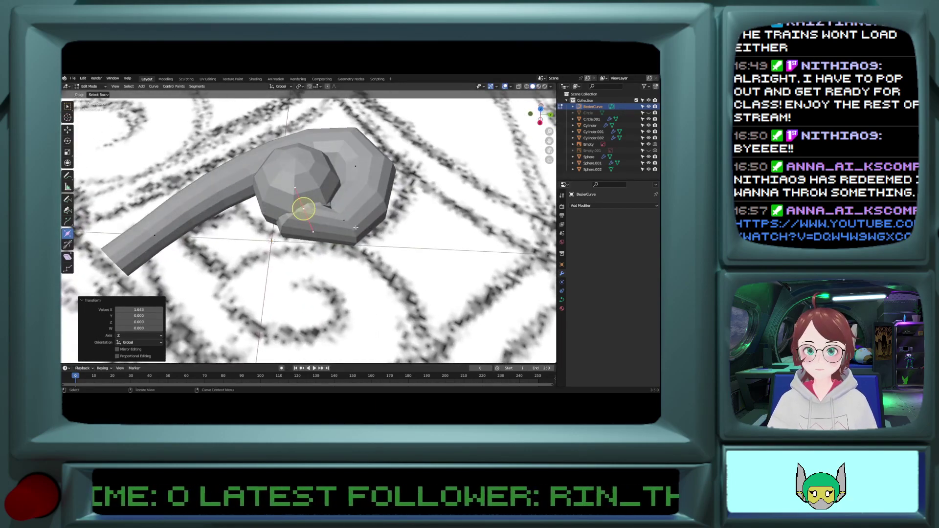
click(344, 220)
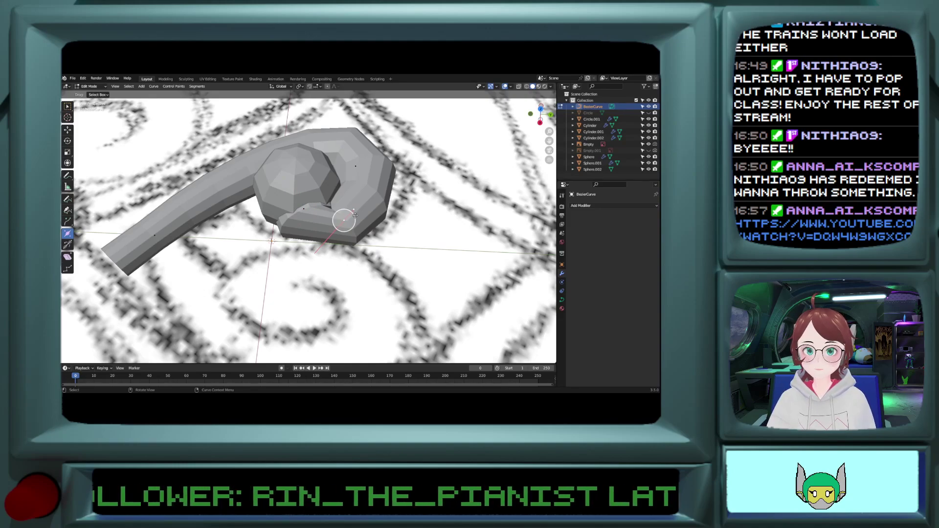
key(alt+s)
Step: Raise the control point next to the curl's end slightly in Z, by about 0.01 m
click(68, 130)
middle_drag(323, 220, 326, 183)
drag(345, 188, 347, 186)
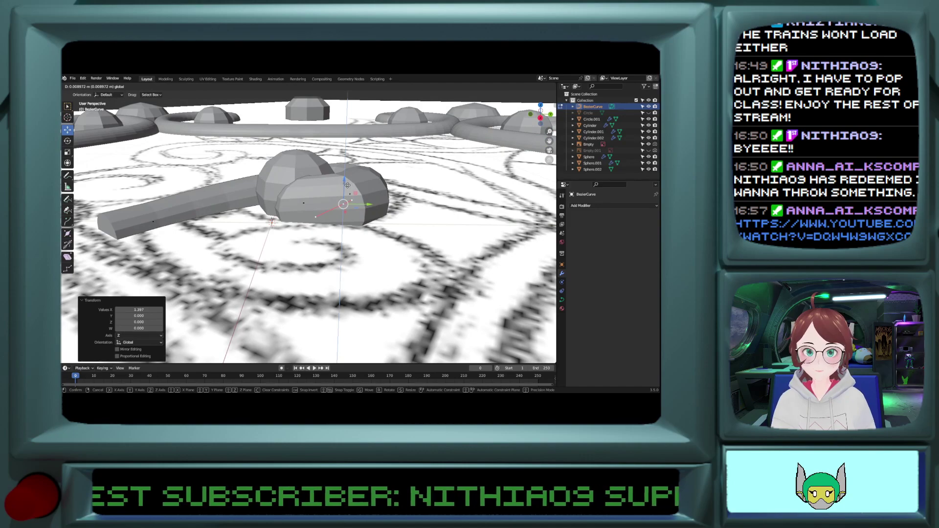
click(347, 185)
Step: Move the curl's end point about 0.011 m in X and slightly in negative Y, and return to Object Mode
middle_drag(345, 198, 375, 248)
click(301, 234)
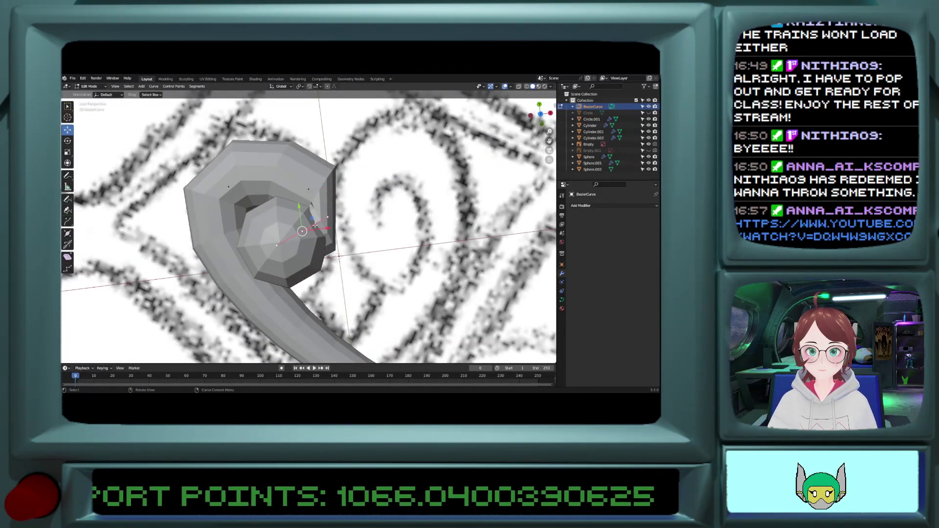
key(g)
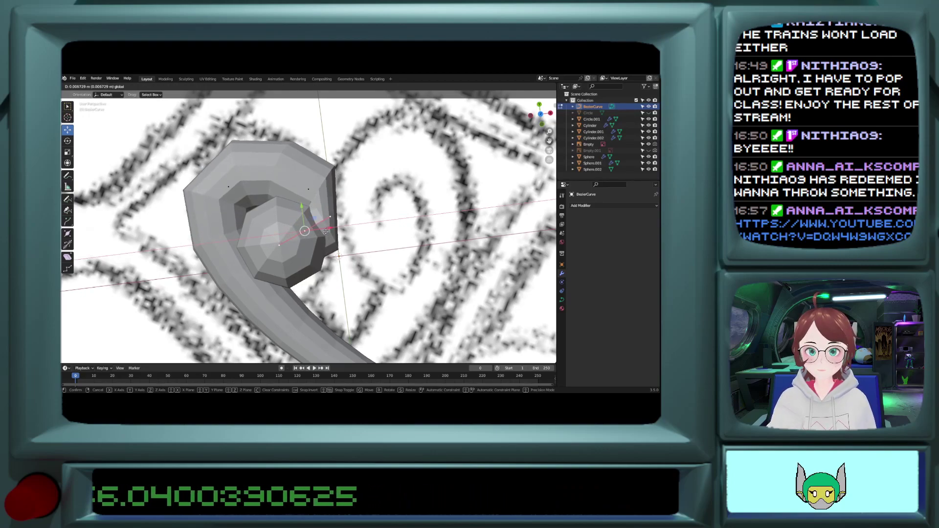
click(325, 229)
key(g)
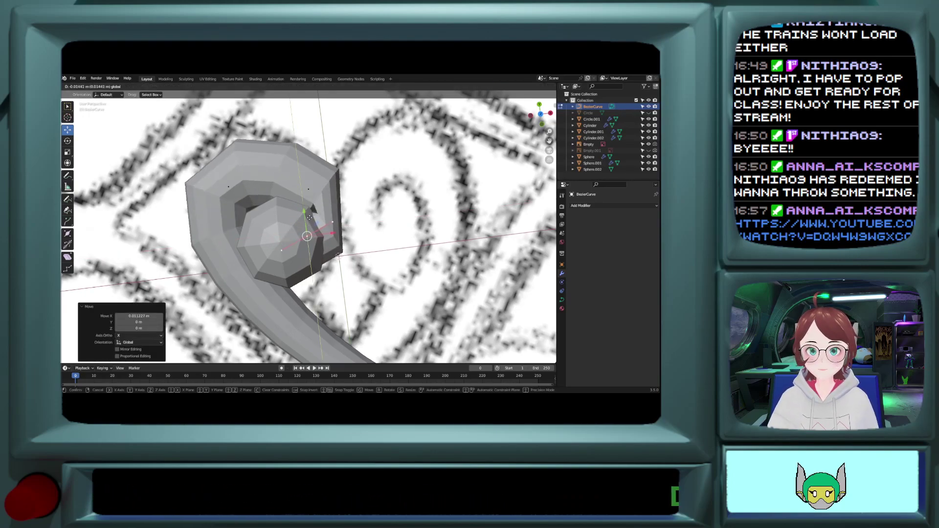
drag(312, 219, 312, 219)
scroll(313, 219, down, 2)
key(Tab)
Step: Reopen the Bezier curve in Edit Mode, nudge the curl's end point slightly and return to Object Mode
middle_drag(396, 220, 304, 225)
click(289, 215)
click(307, 228)
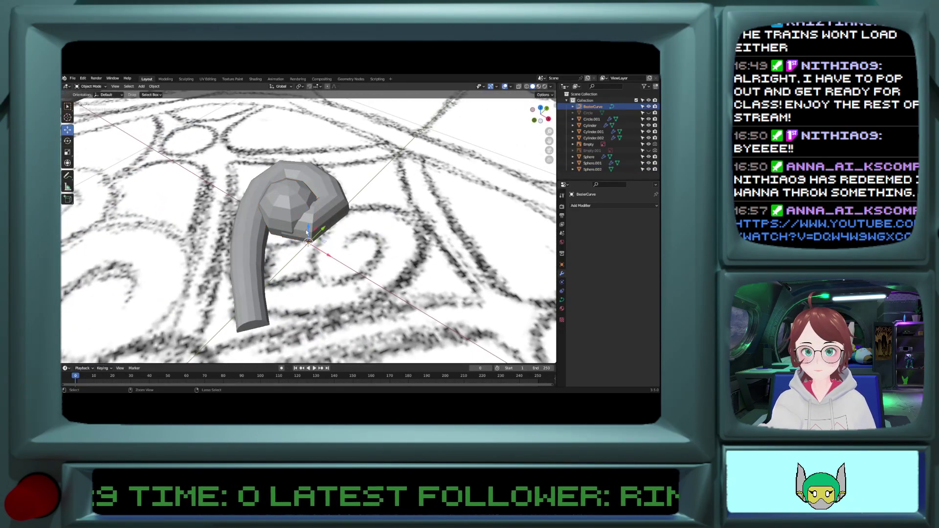
key(Tab)
key(g)
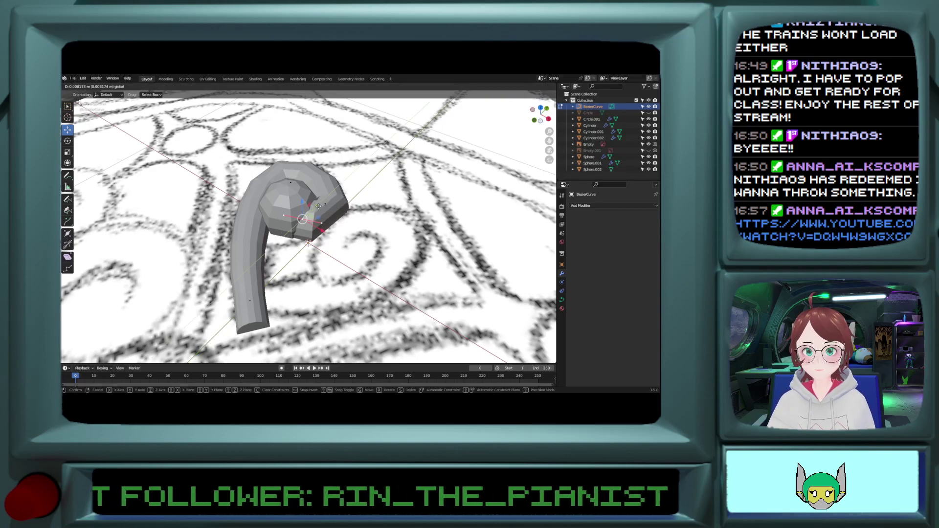
click(319, 209)
key(Tab)
Step: Select the curled tube and apply its Array and Curve modifiers
middle_drag(377, 207, 297, 209)
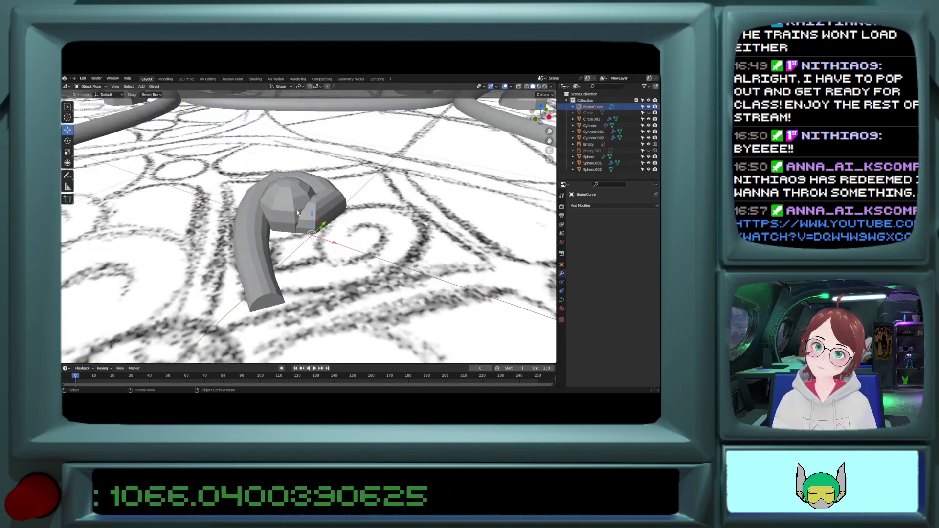
click(297, 210)
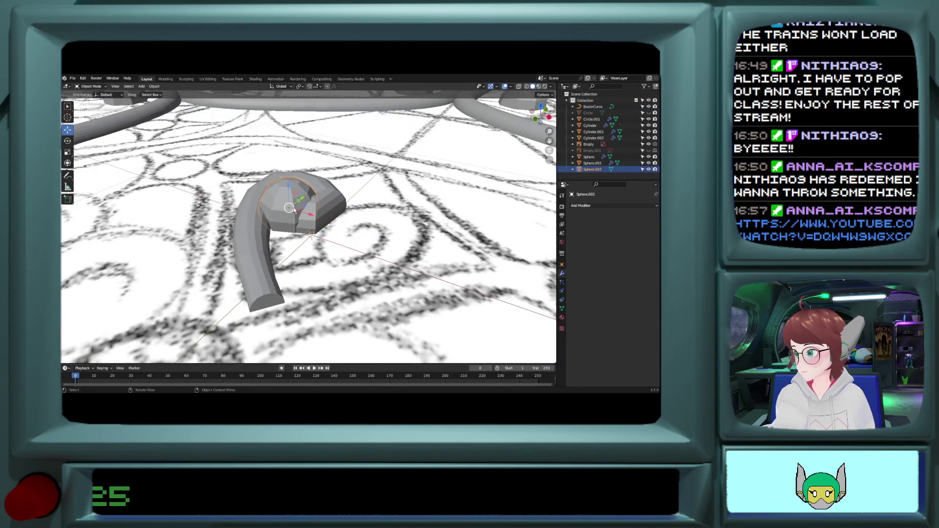
click(317, 235)
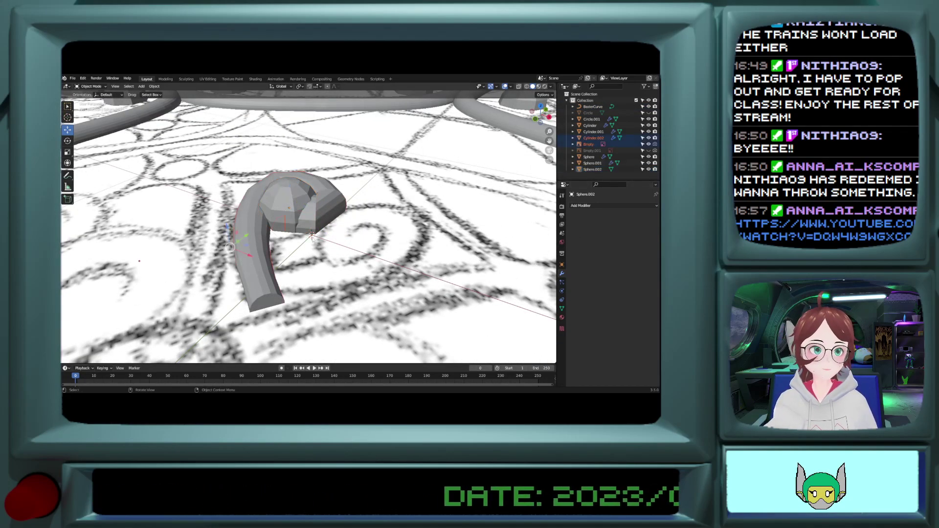
key(Tab)
key(Tab)
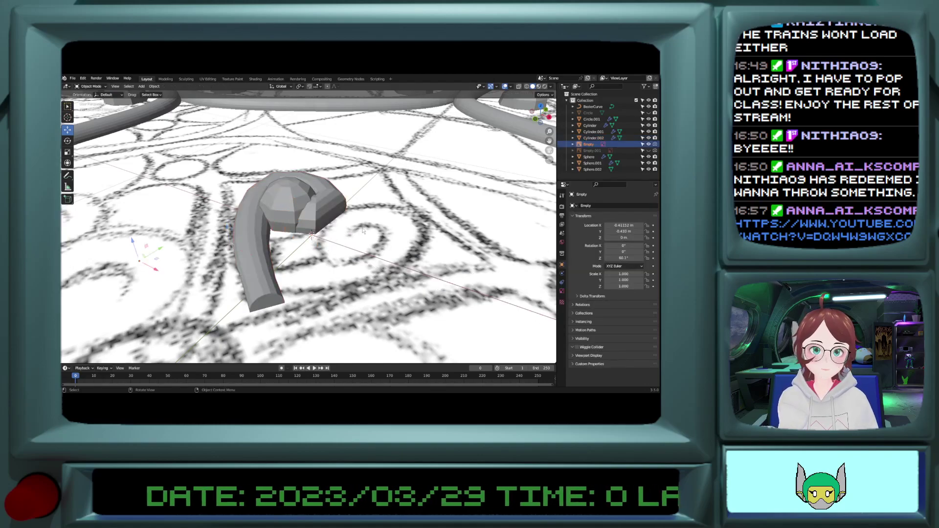
click(639, 216)
click(611, 221)
click(639, 215)
click(611, 221)
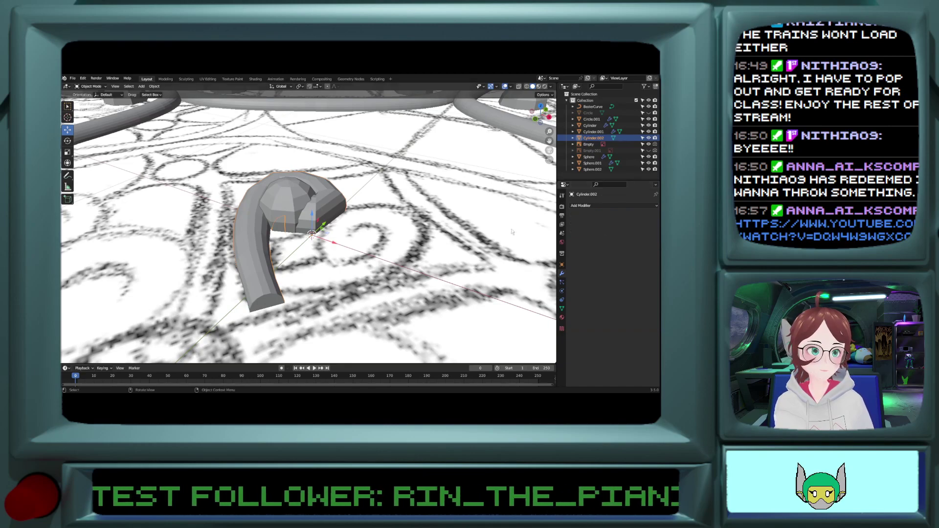
Step: Delete the Bezier curve inside the tube with X-ray on, and reselect the tube
click(261, 295)
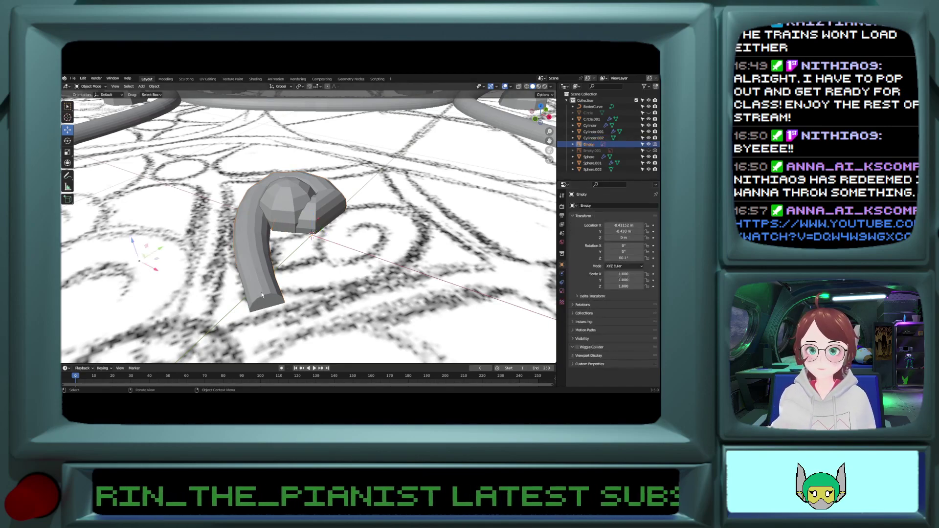
click(261, 295)
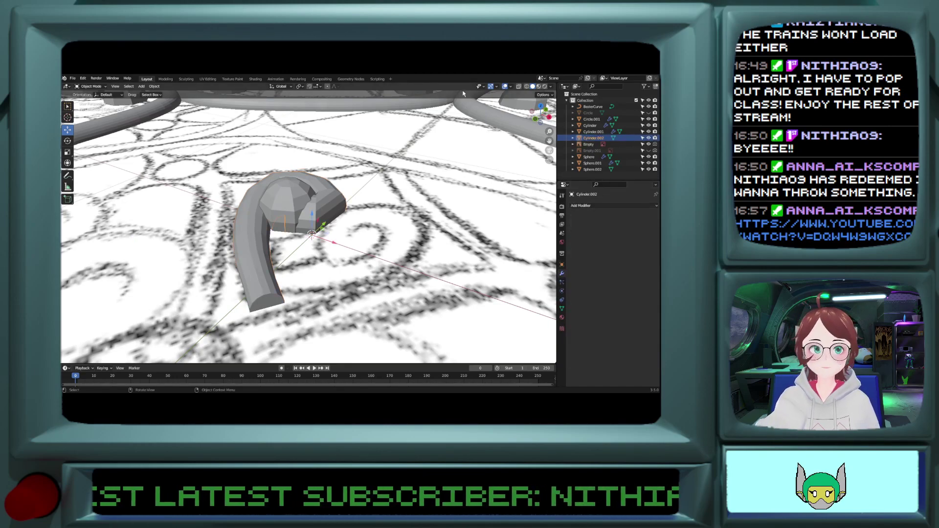
click(519, 87)
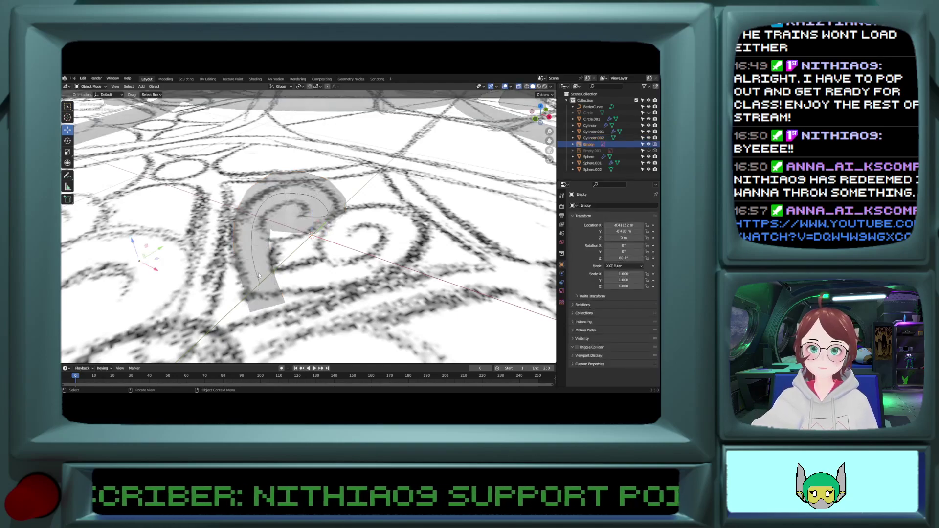
click(260, 277)
click(259, 278)
click(259, 278)
click(259, 278)
key(Delete)
click(257, 275)
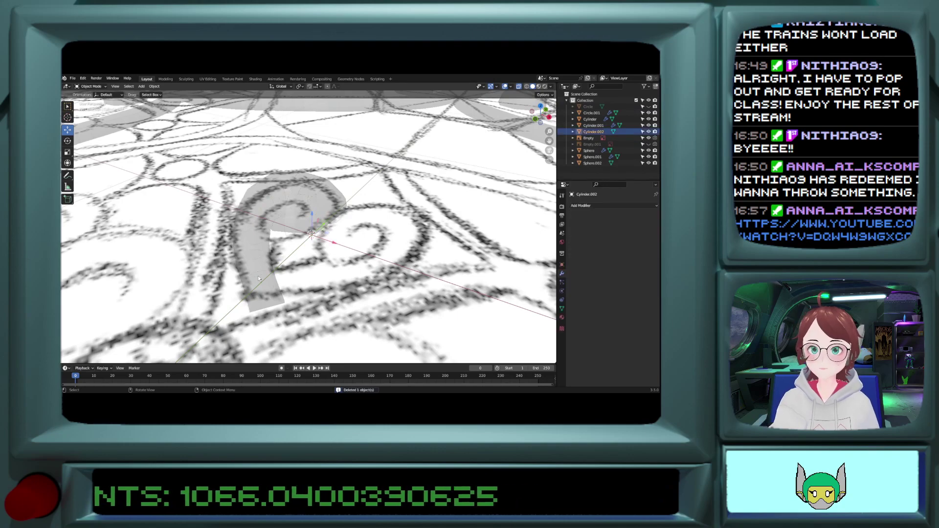
Step: Check the tube's mesh in Edit Mode, turn X-ray off and join the small sphere with the tube into one object
key(Tab)
scroll(258, 276, up, 3)
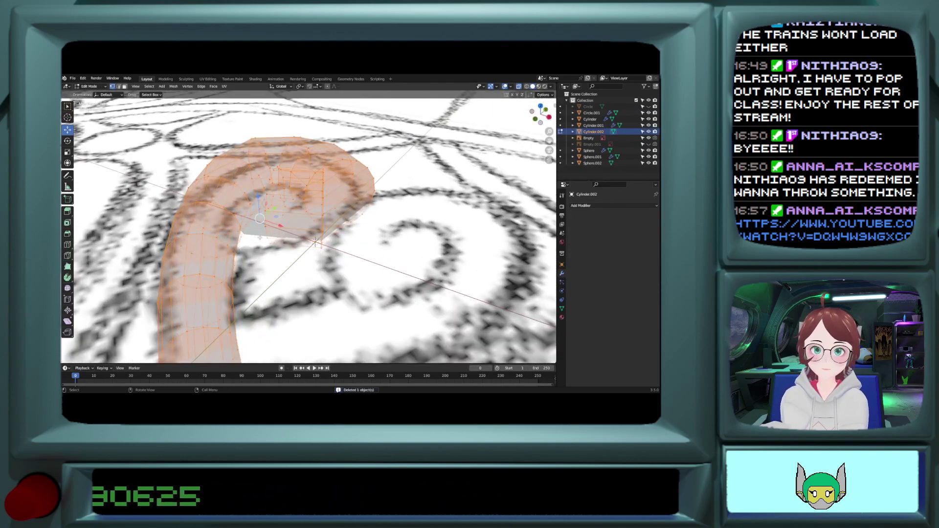
key(Tab)
scroll(260, 237, down, 3)
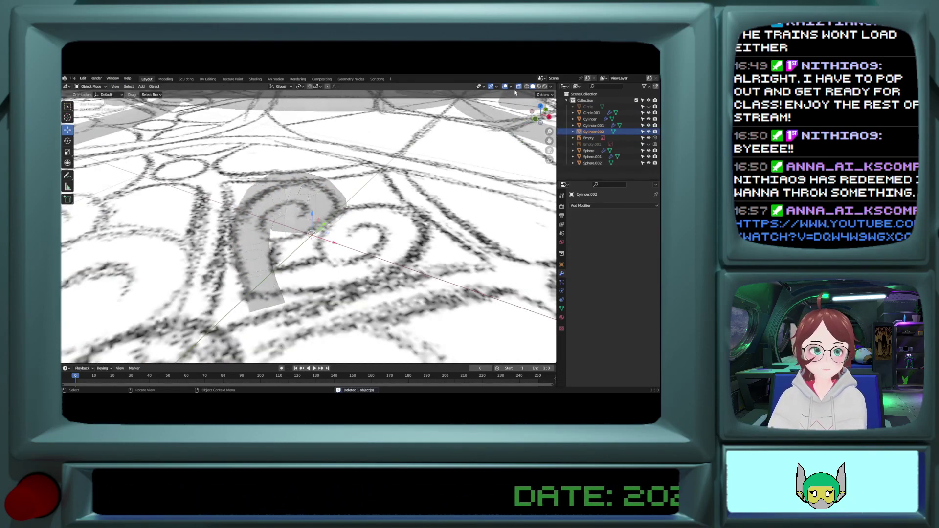
click(519, 86)
scroll(303, 200, up, 4)
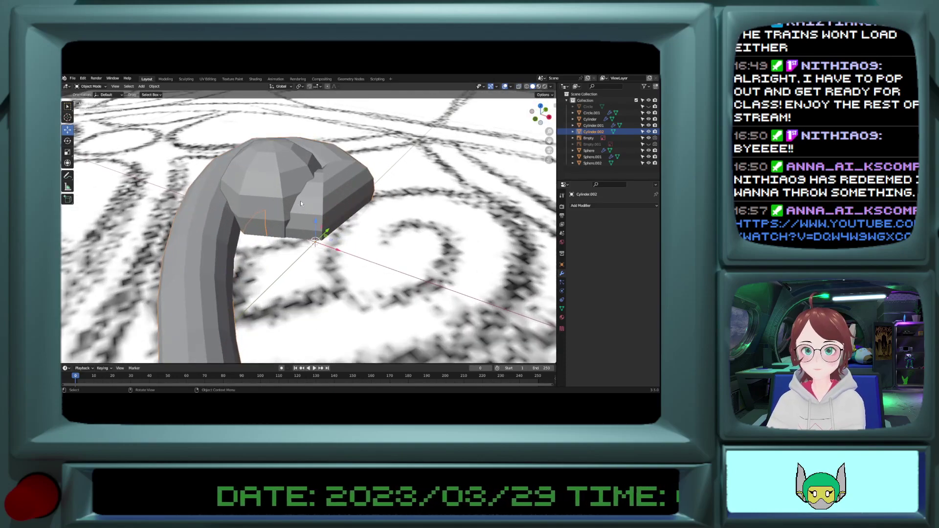
click(269, 196)
shift+click(310, 208)
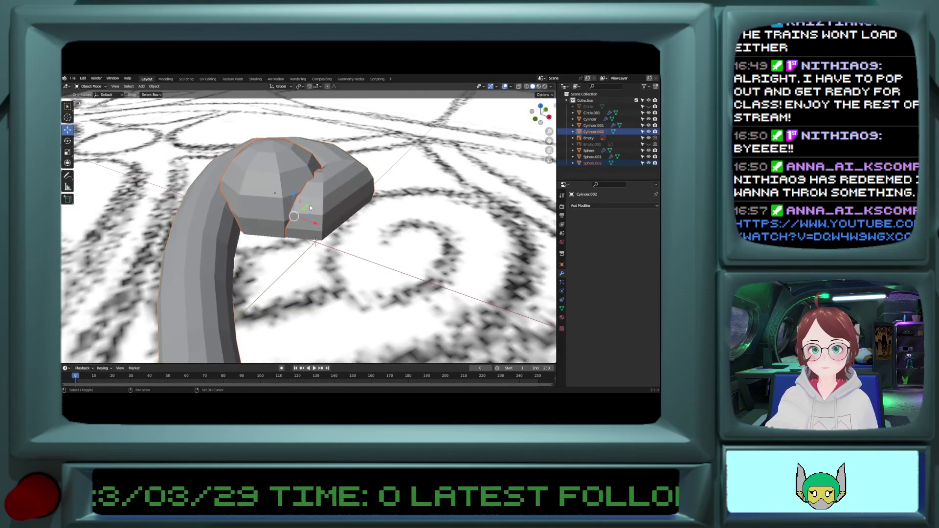
middle_drag(310, 207, 276, 164)
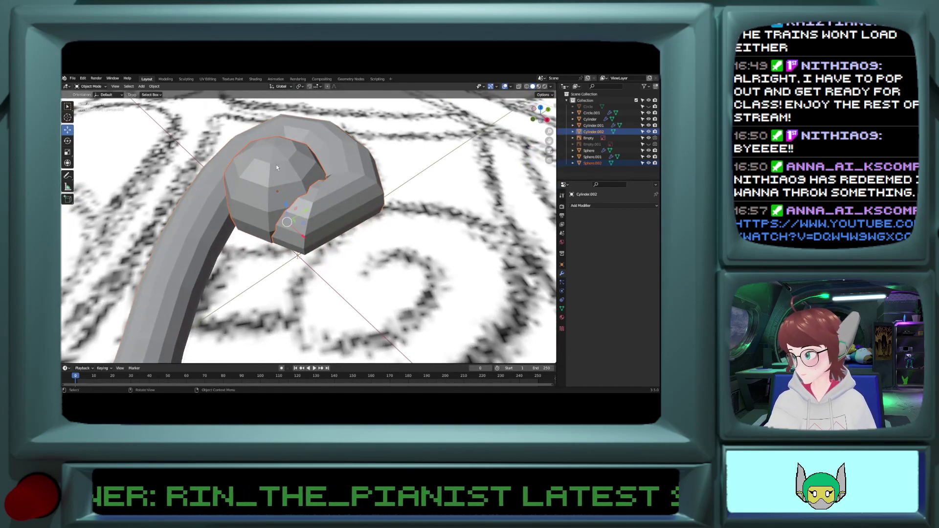
key(ctrl+j)
Step: Delete the vertices of the tube's end inside the sphere in Edit Mode with X-ray on, and return to Object Mode
scroll(295, 194, up, 1)
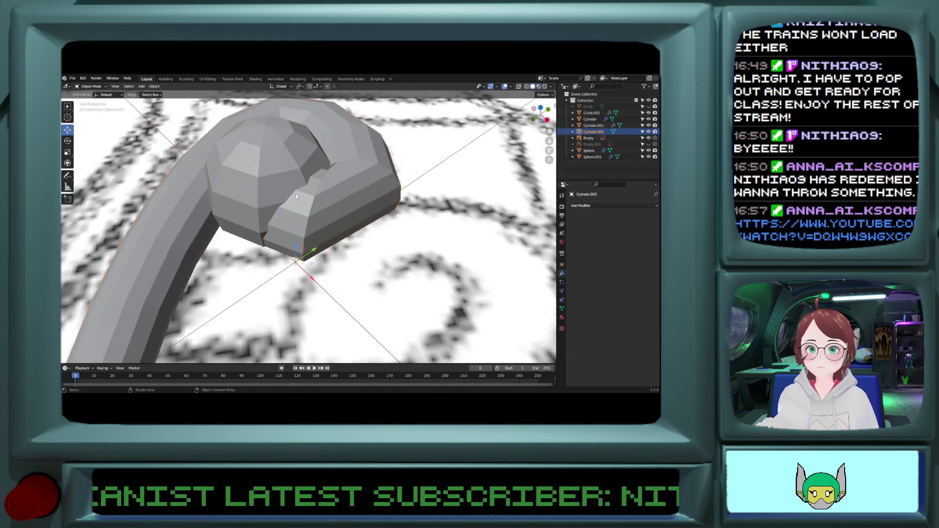
key(Tab)
scroll(306, 201, up, 2)
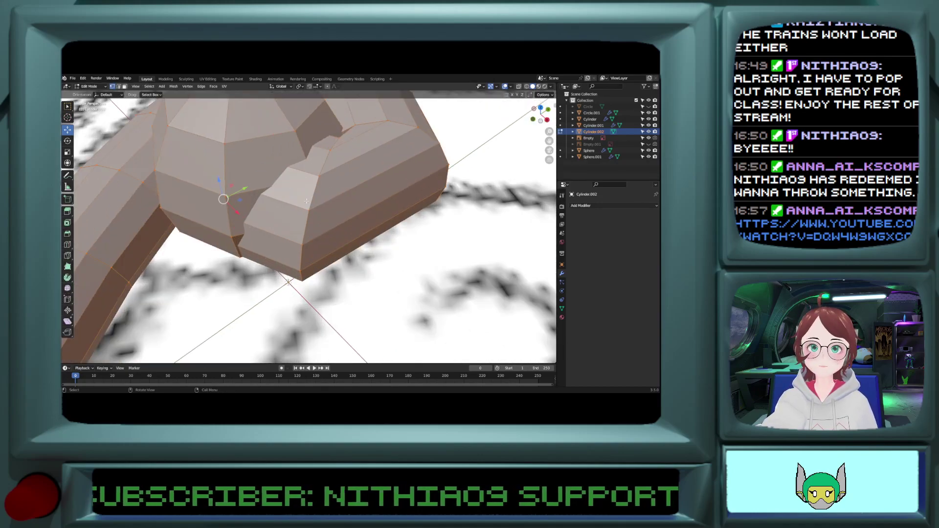
middle_drag(306, 201, 322, 184)
shift+middle_drag(301, 151, 277, 214)
click(519, 87)
click(268, 206)
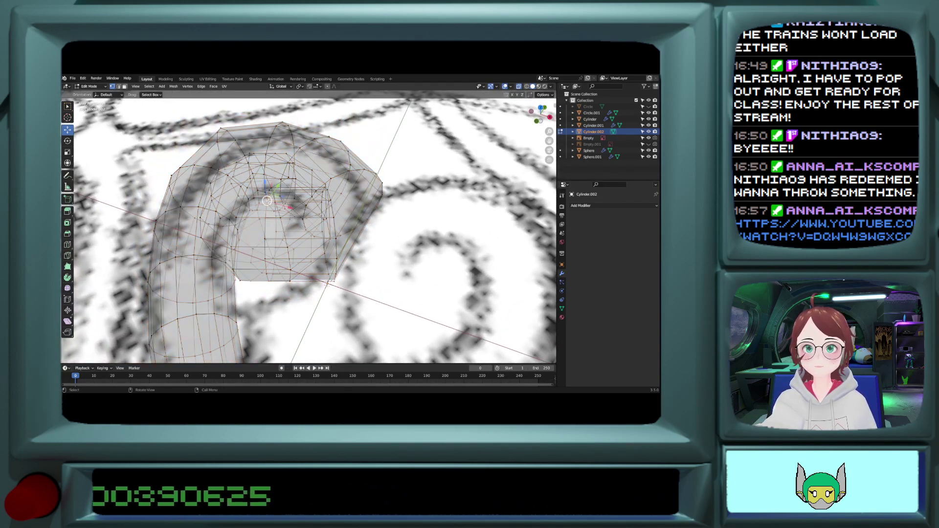
alt+click(268, 206)
click(265, 211)
shift+right_drag(265, 210, 271, 235)
key(x)
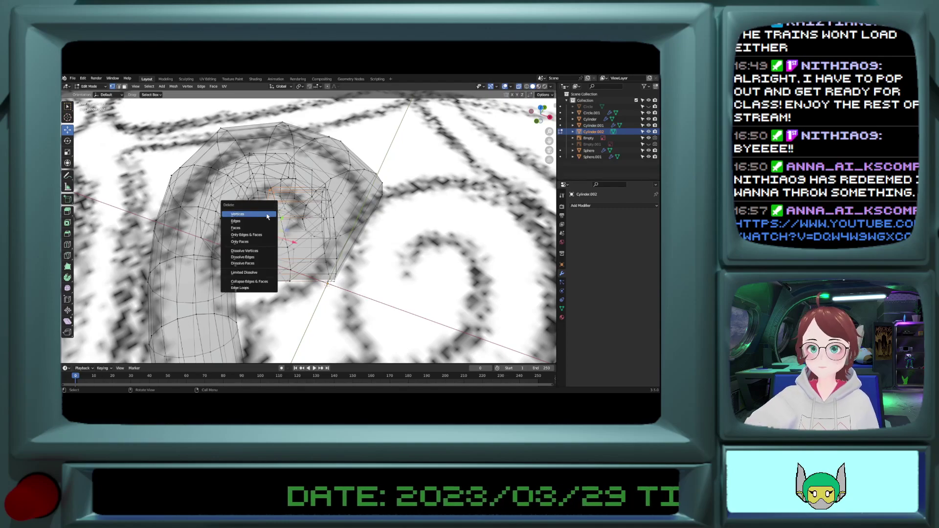
click(267, 217)
middle_drag(305, 207, 297, 205)
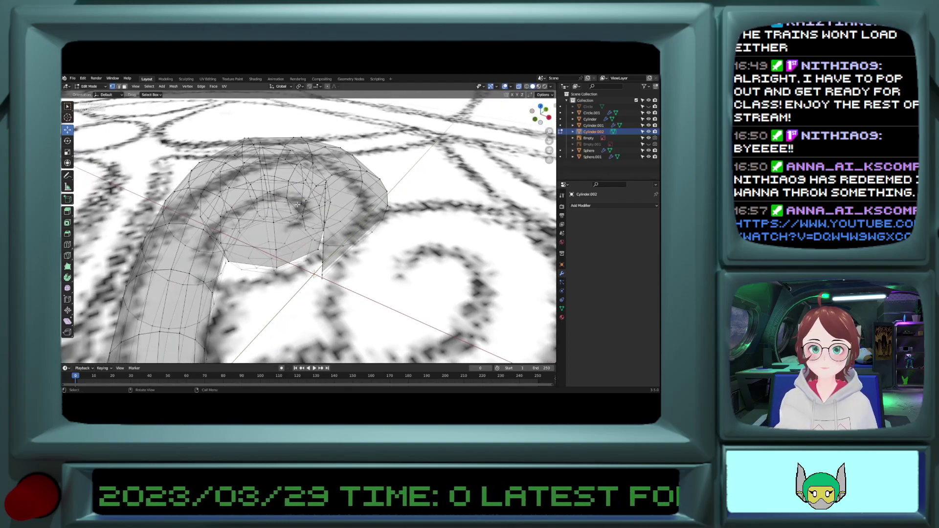
key(Tab)
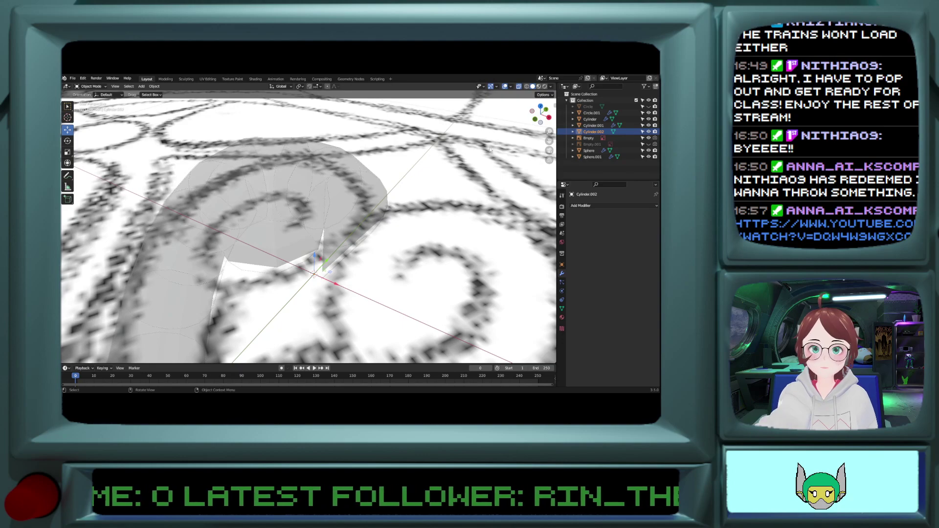
Step: Turn X-ray off and examine the cut end of the tube beside the sphere in Edit Mode
click(516, 87)
middle_drag(316, 229, 272, 227)
key(Tab)
scroll(321, 234, up, 2)
scroll(282, 230, up, 2)
click(348, 195)
middle_drag(348, 194, 351, 170)
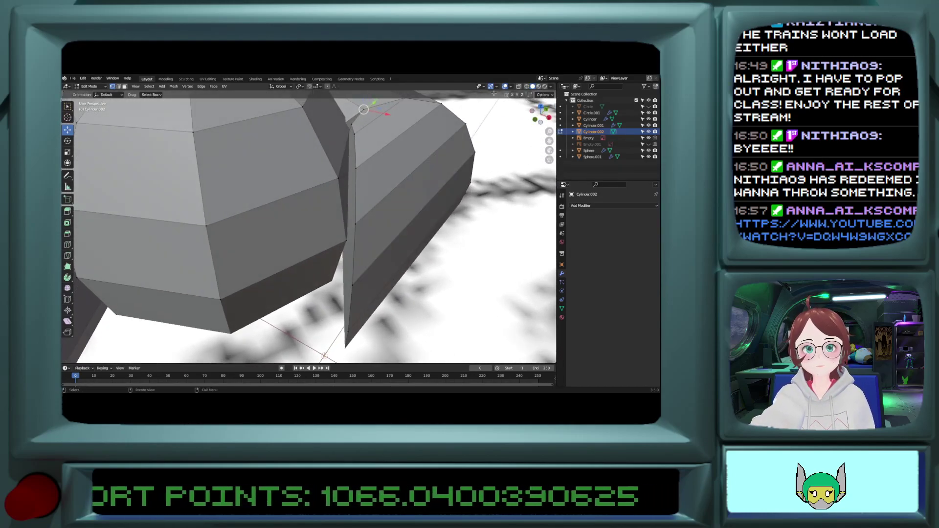
Step: Undo the tube end's vertex deletion, the join with the sphere and the Bezier curve's deletion
scroll(144, 265, down, 5)
key(ctrl+z)
key(ctrl+z)
key(ctrl+z)
key(ctrl+z)
key(ctrl+z)
key(ctrl+z)
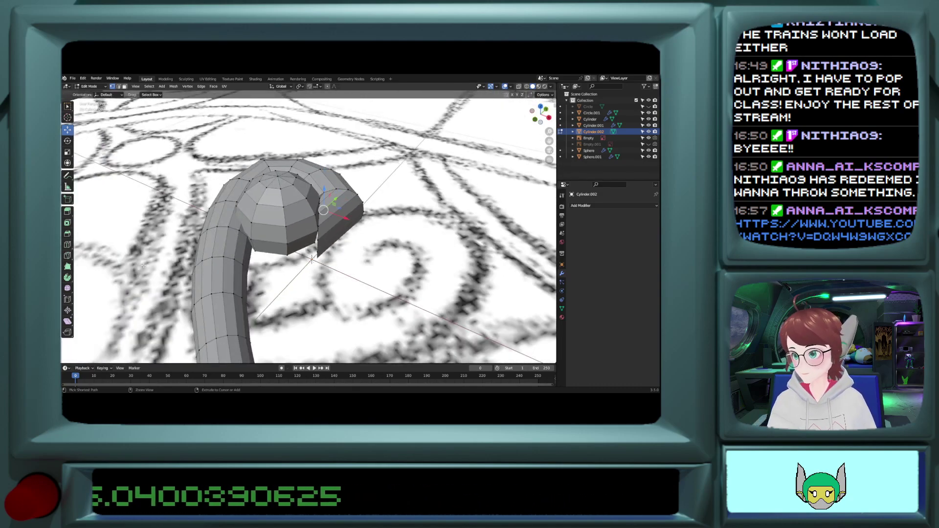
key(ctrl+z)
key(ctrl+z)
key(ctrl+z)
key(ctrl+z)
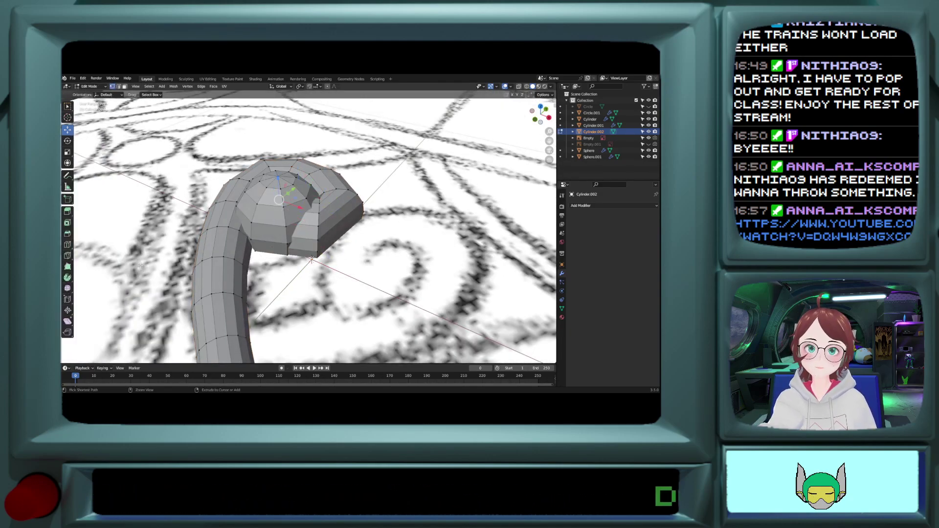
key(ctrl+z)
key(ctrl+z)
key(ctrl+z)
key(ctrl+z)
key(ctrl+z)
key(ctrl+z)
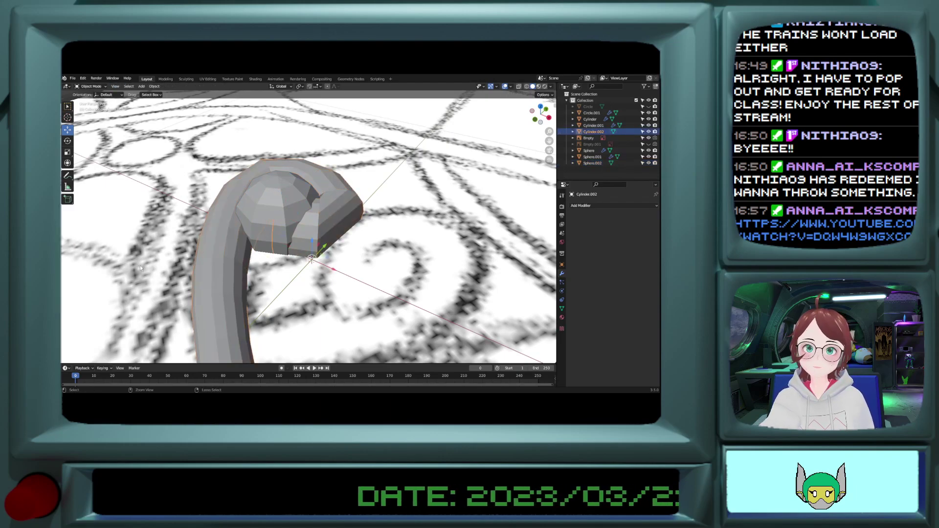
key(ctrl+z)
key(ctrl+z)
key(ctrl+z)
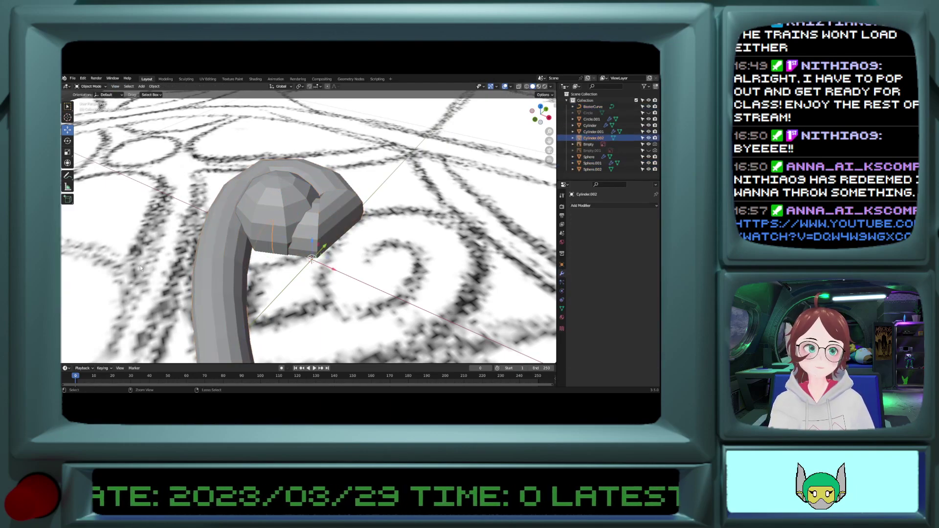
key(ctrl+shift+z)
key(ctrl+shift+z)
key(ctrl+shift+z)
key(ctrl+shift+z)
key(ctrl+shift+z)
key(ctrl+shift+z)
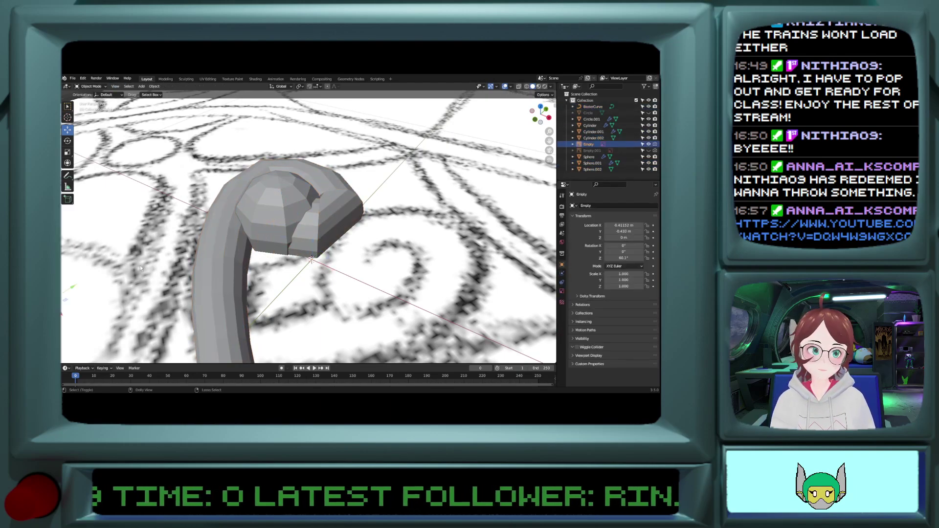
key(ctrl+z)
key(ctrl+z)
key(ctrl+z)
key(ctrl+z)
key(ctrl+z)
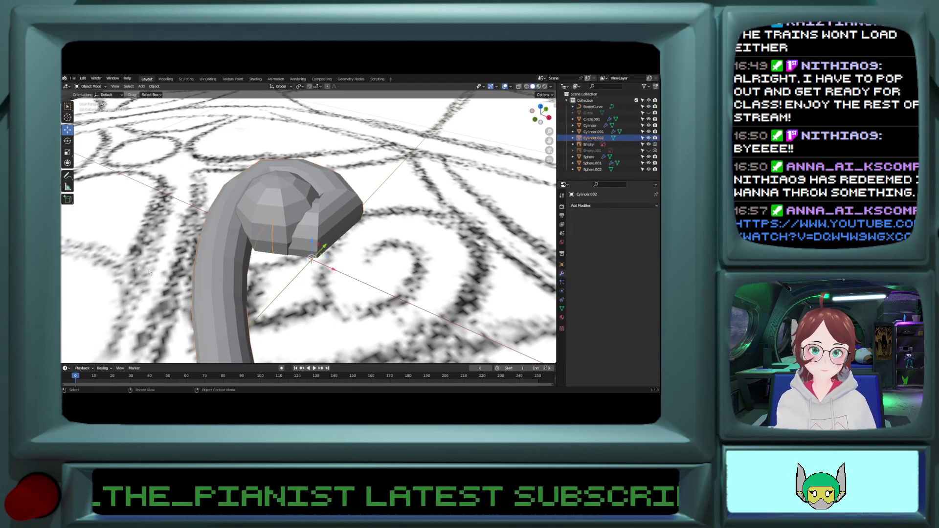
Step: Check the curled tube's mesh in Edit Mode and view it in Object Mode with X-ray on and off
scroll(237, 267, down, 5)
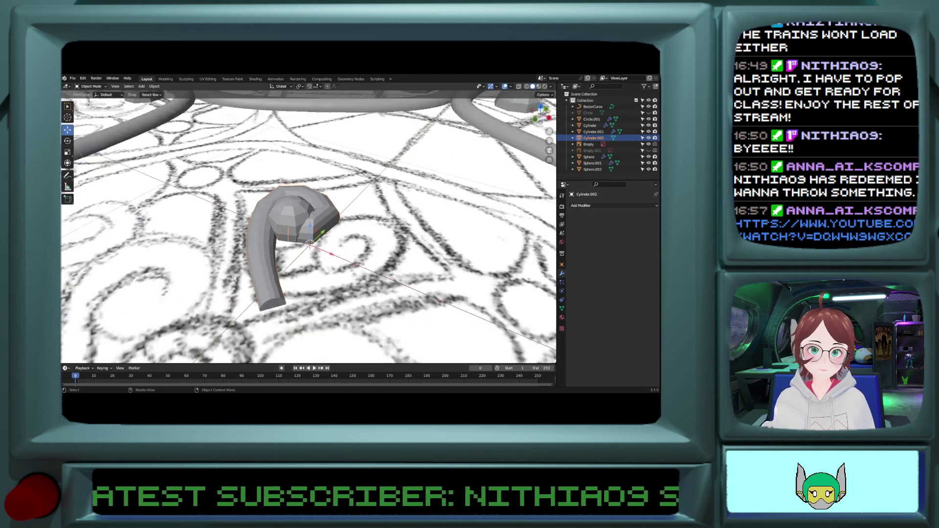
key(Tab)
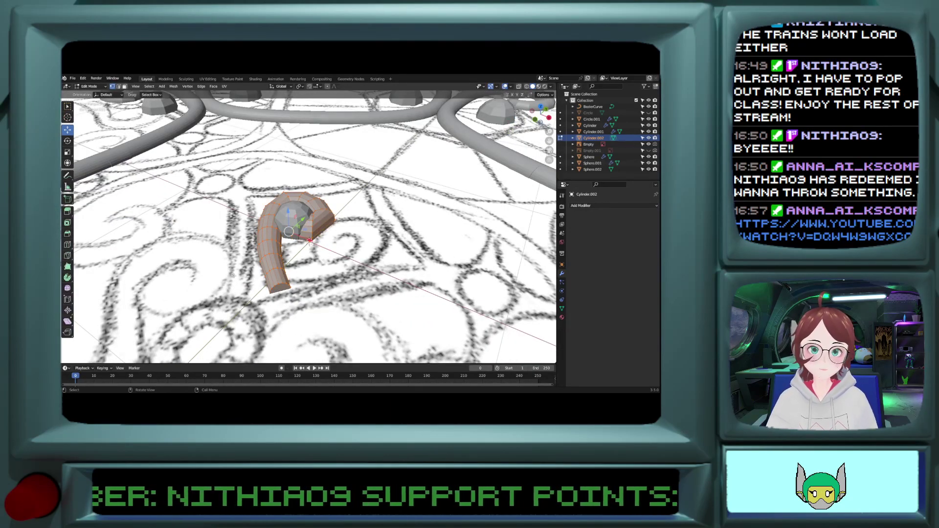
key(Tab)
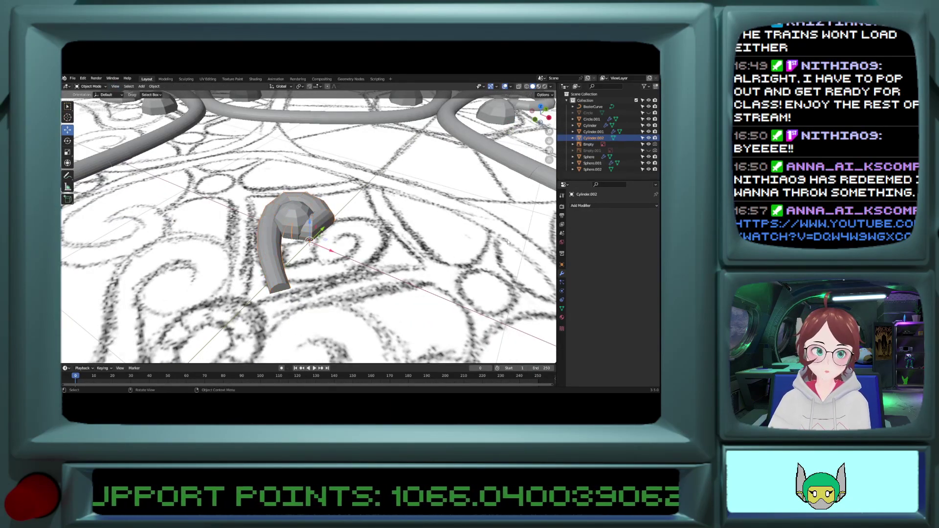
click(593, 206)
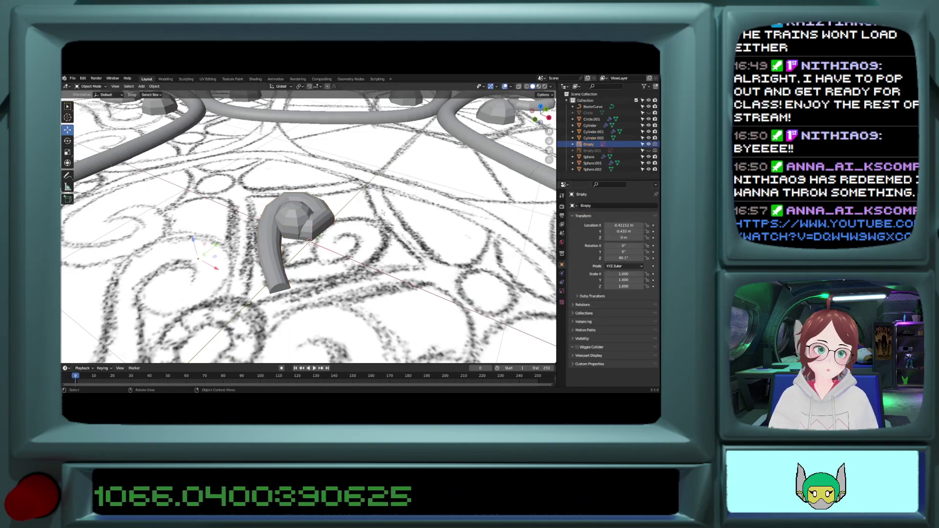
scroll(238, 270, up, 3)
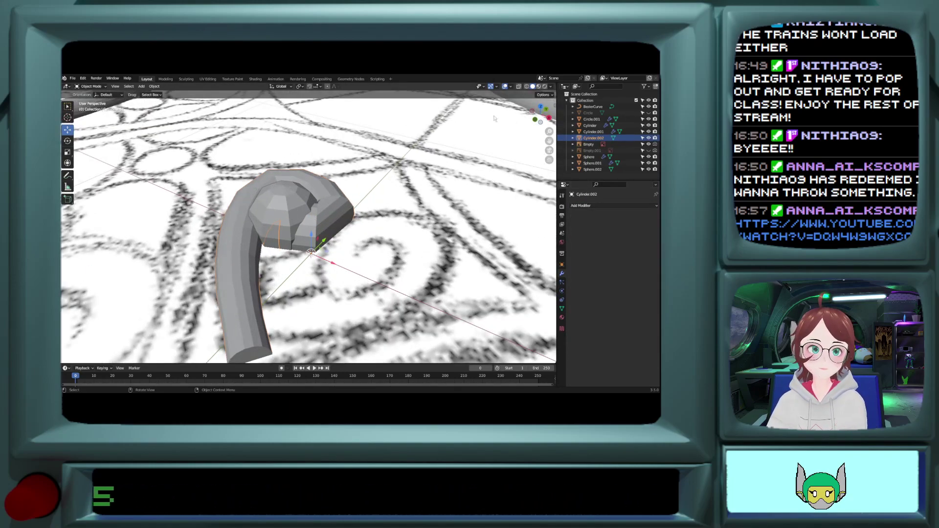
click(519, 87)
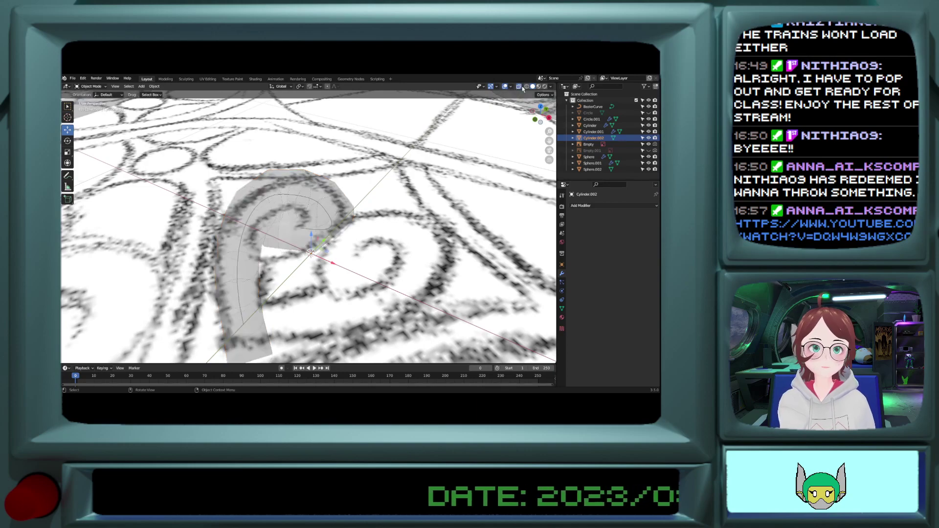
click(522, 87)
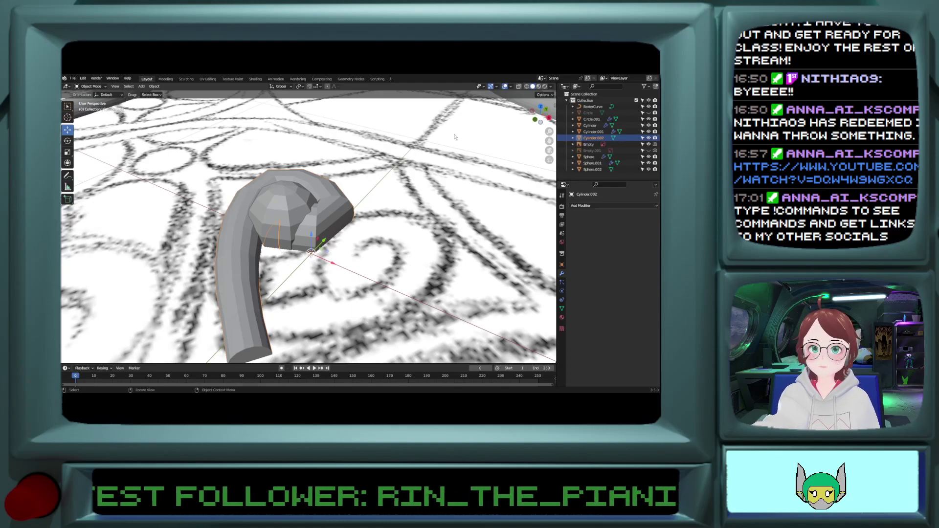
Step: Delete the Bezier curve inside the tube with X-ray on, and turn X-ray off again
click(519, 87)
click(237, 300)
click(239, 301)
click(238, 301)
key(Delete)
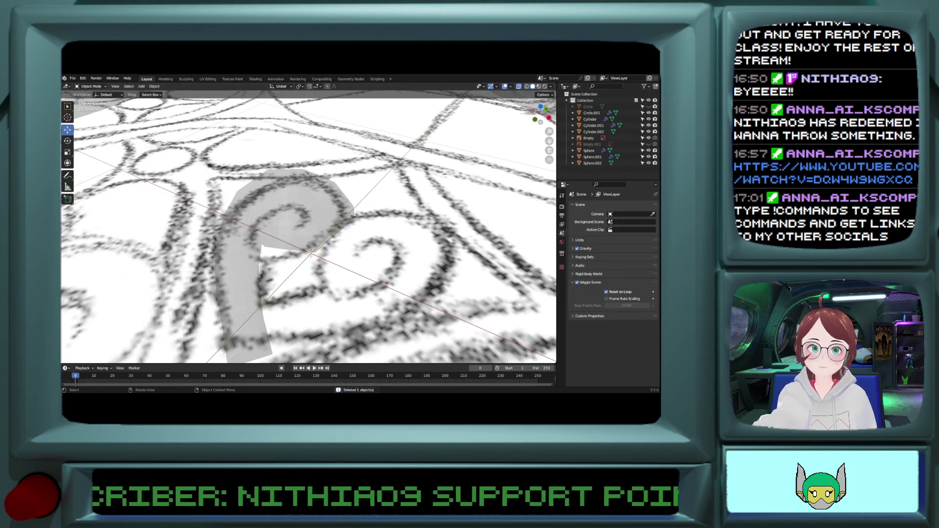
click(519, 88)
Step: Delete the cap faces inside the curled tube in Edit Mode, using face selection from within the tube
click(238, 310)
middle_drag(238, 310, 217, 280)
key(Tab)
scroll(217, 209, down, 3)
scroll(217, 280, up, 3)
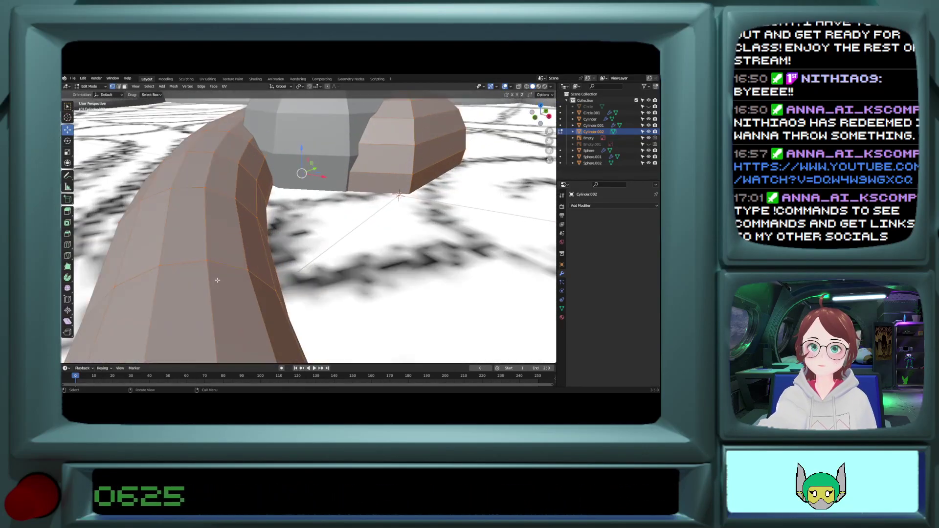
scroll(217, 279, up, 6)
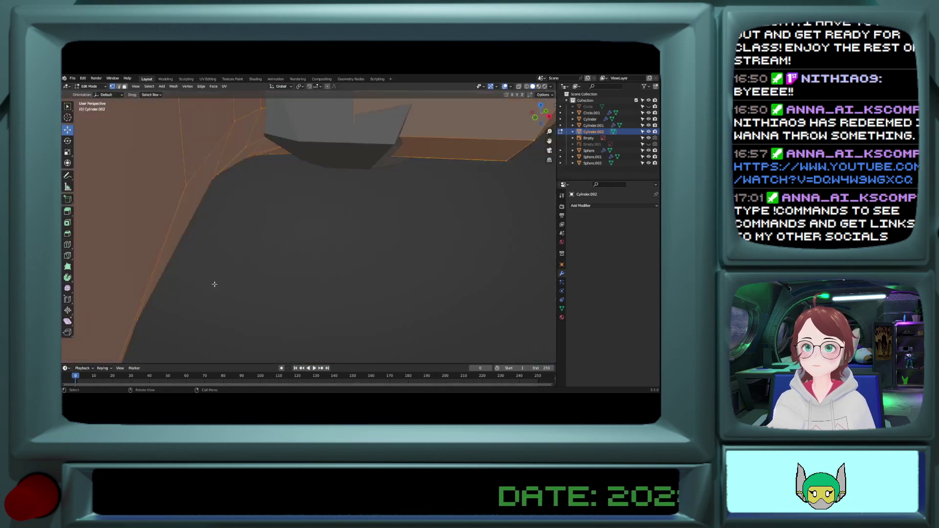
scroll(214, 284, up, 5)
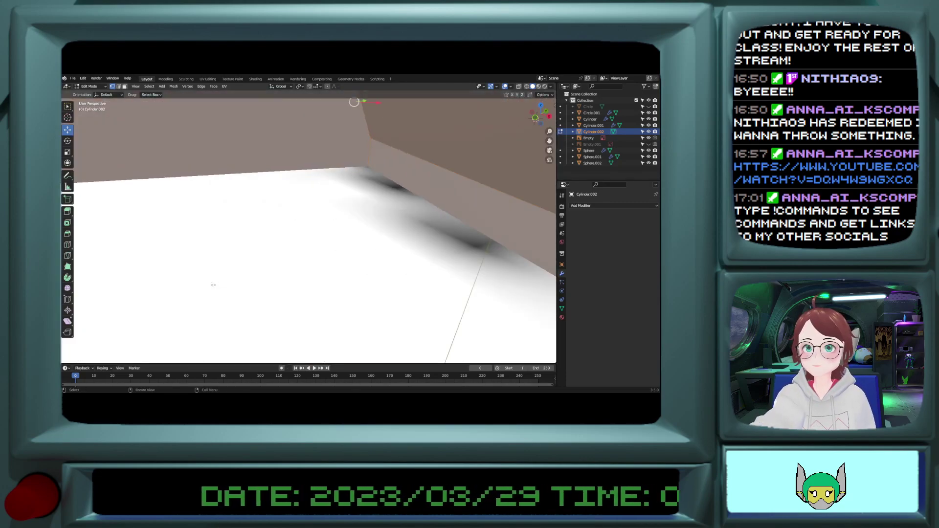
middle_drag(189, 183, 155, 159)
key(x)
click(155, 158)
key(ctrl+z)
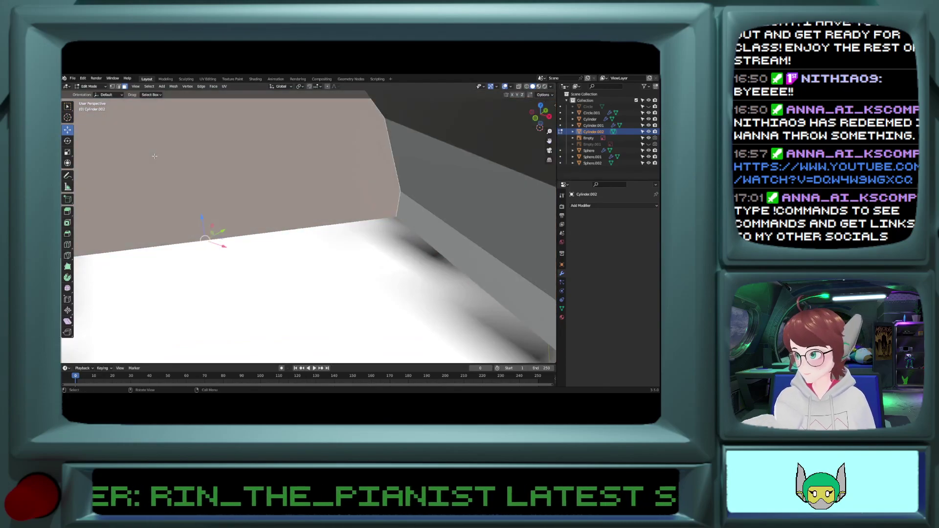
key(x)
click(146, 168)
key(ctrl+z)
key(x)
click(146, 169)
click(150, 130)
key(x)
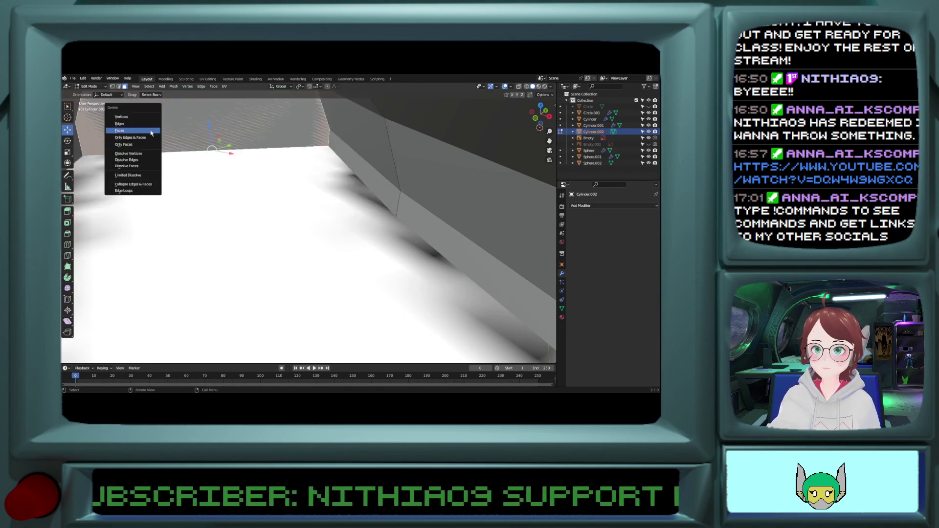
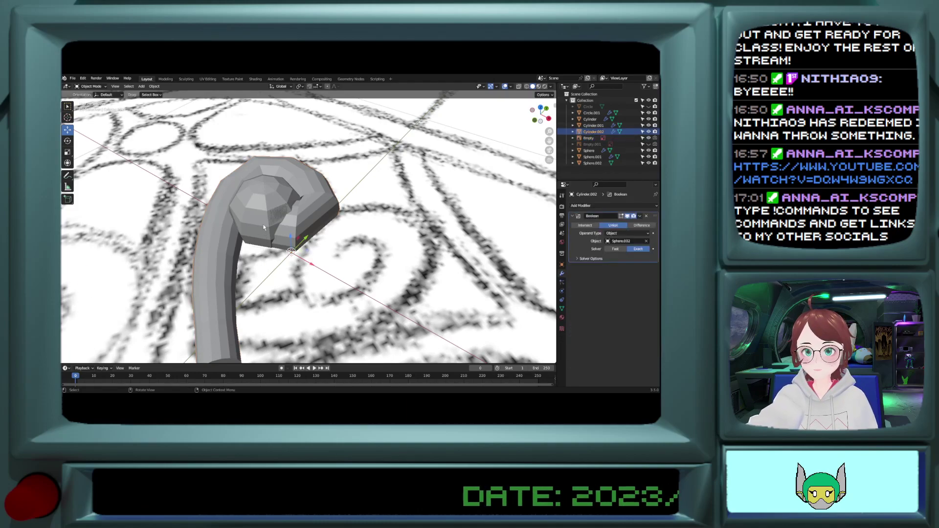
Step: Hide the small sphere, select the curled tube and apply its Boolean union modifier
click(278, 219)
click(278, 220)
click(279, 220)
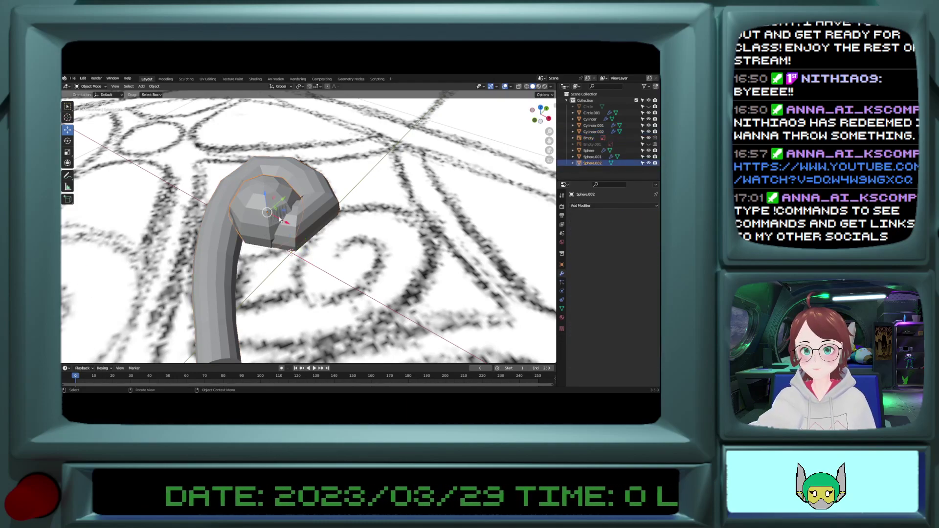
key(h)
click(301, 216)
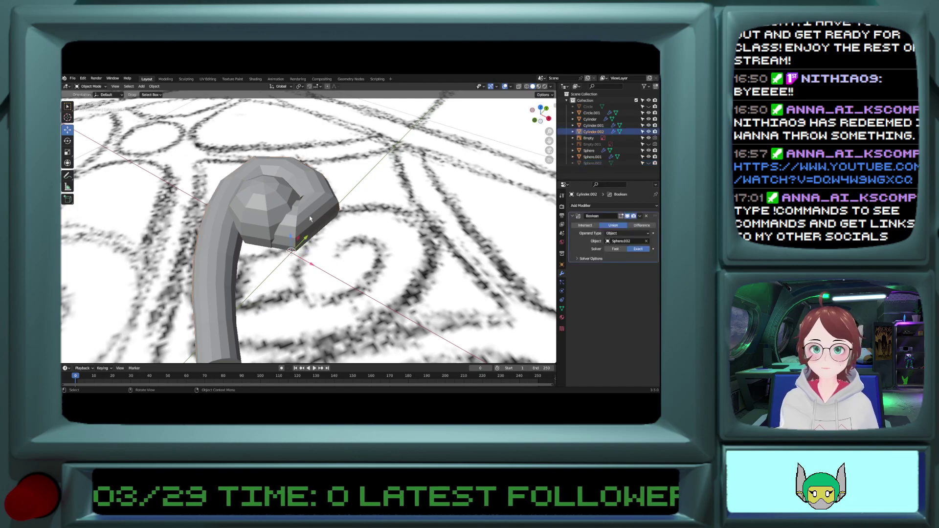
click(639, 215)
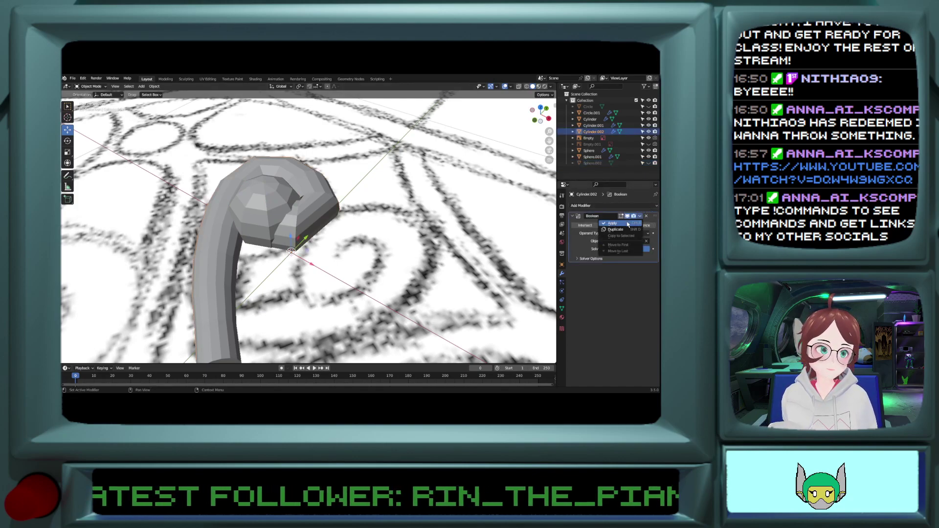
click(612, 223)
Step: Reveal all hidden objects and hide the large Circle covering the view again
key(alt+h)
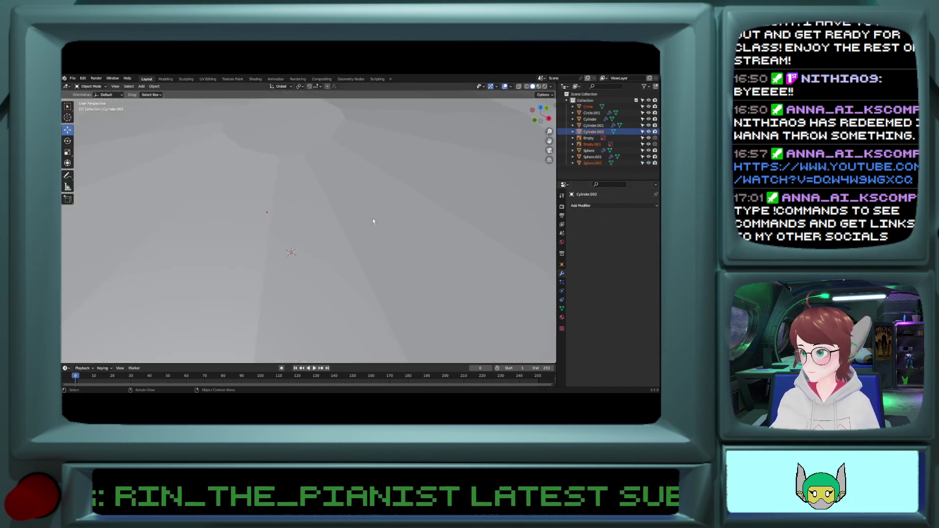
click(343, 232)
key(h)
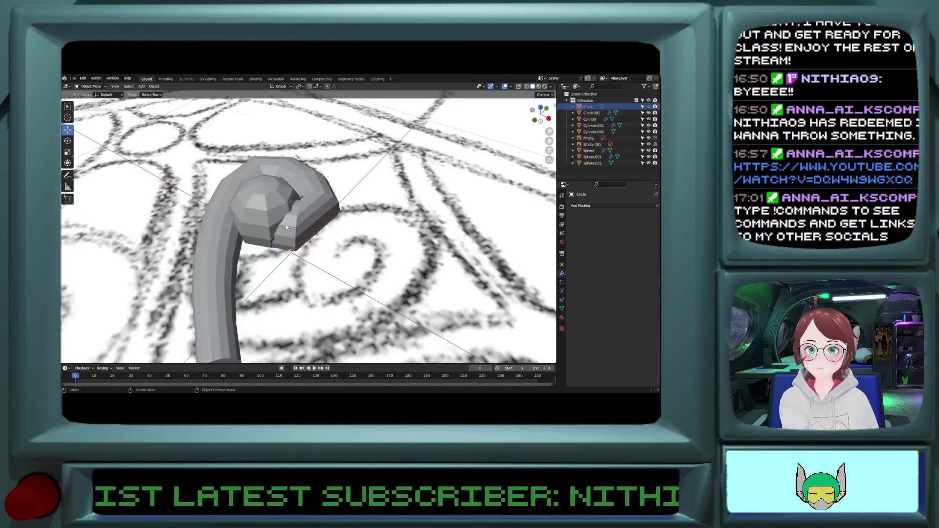
Step: Delete the separate small sphere, Sphere.002, that served as the Boolean's target
click(287, 226)
click(274, 199)
key(x)
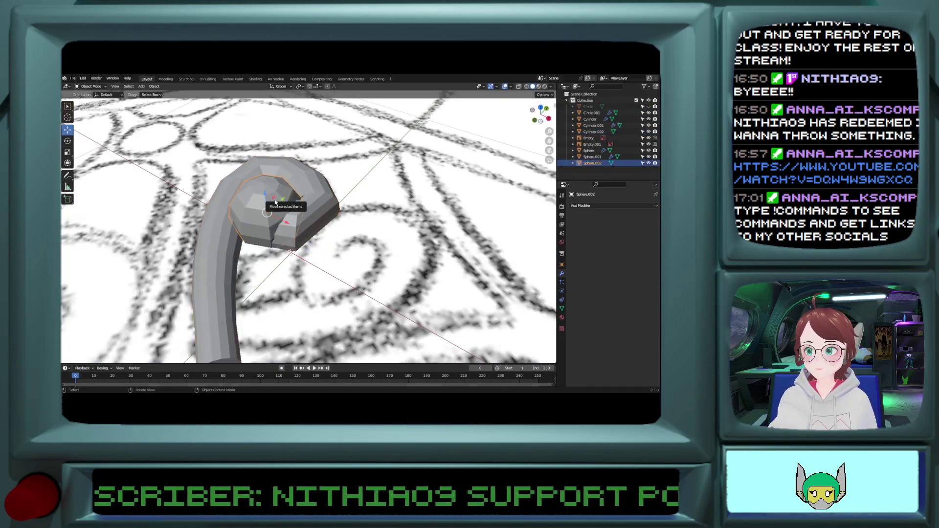
click(274, 199)
Step: Select the merged tube and examine where the sphere meets the tube in Edit Mode, then clear the sphere's face selection
click(323, 212)
scroll(278, 200, up, 3)
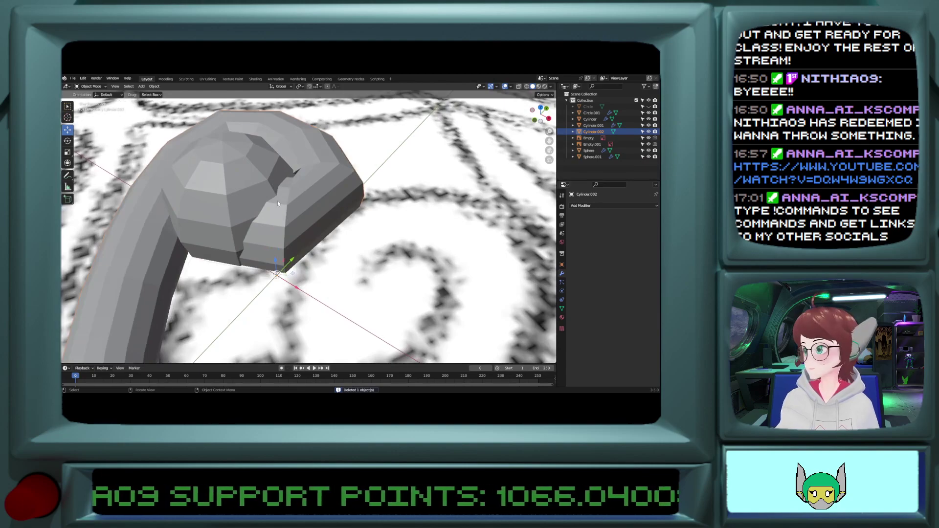
shift+middle_drag(277, 159, 277, 204)
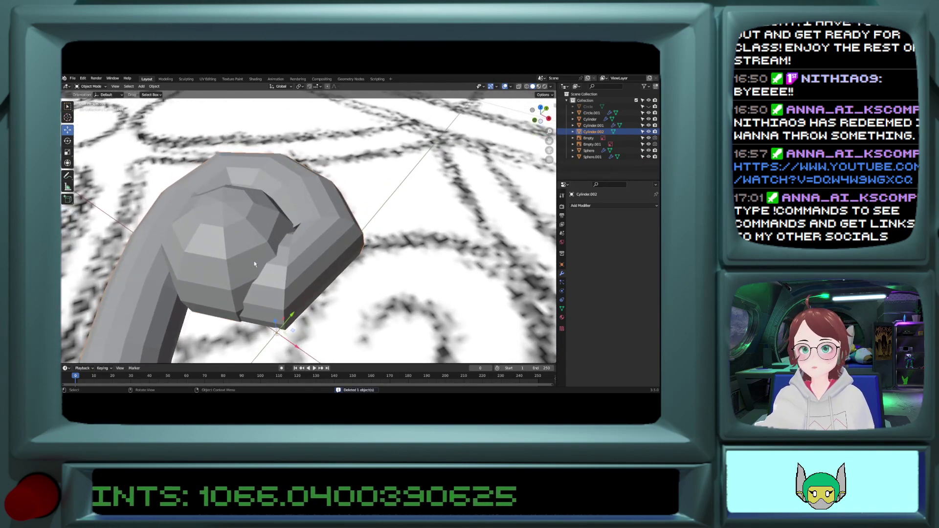
key(Tab)
scroll(254, 260, up, 3)
middle_drag(253, 261, 295, 260)
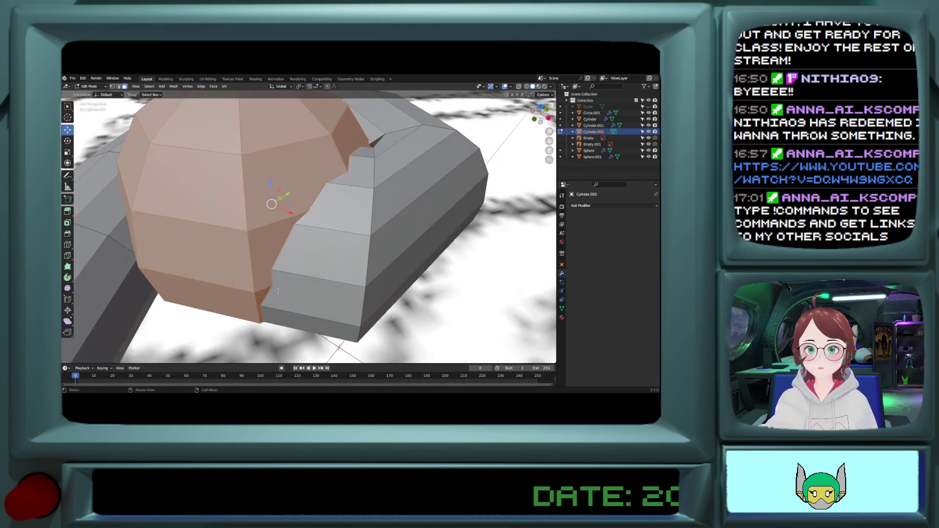
middle_drag(278, 291, 312, 276)
key(Tab)
key(Tab)
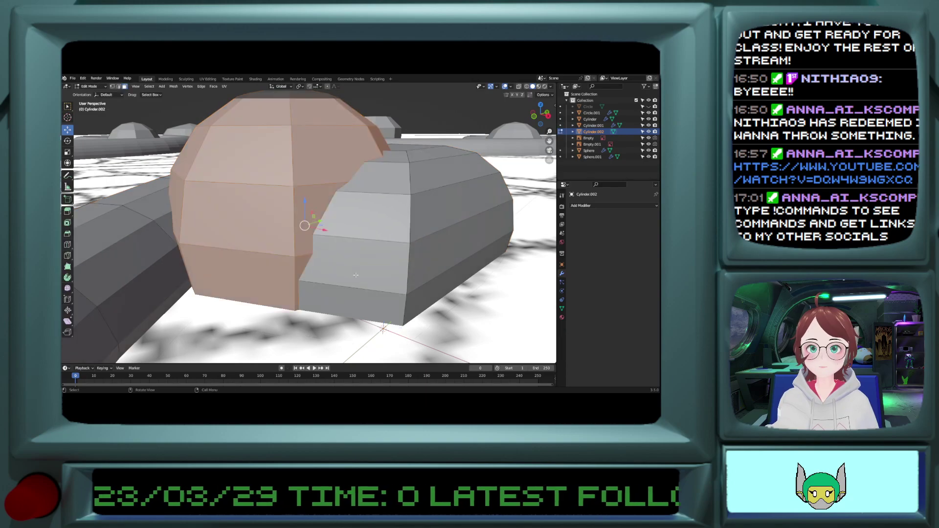
click(486, 275)
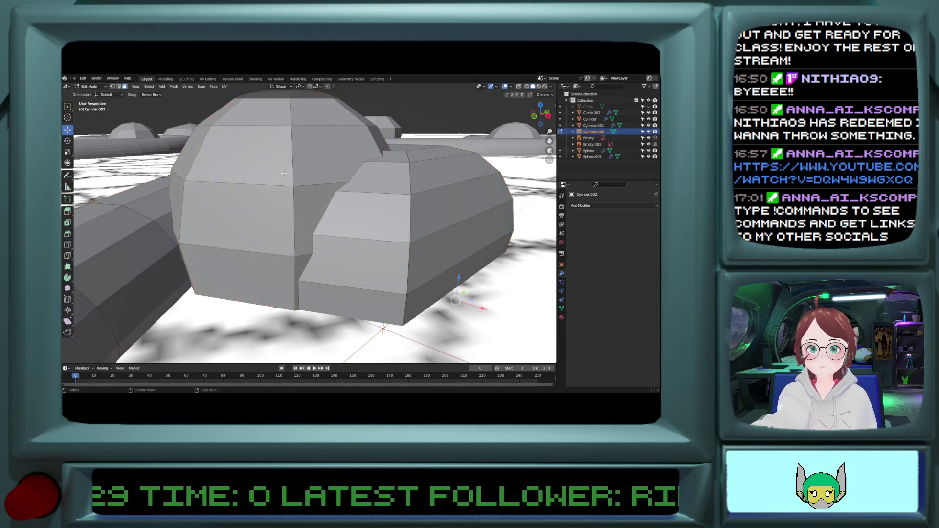
Step: Switch to edge selection, pick an edge at the seam between sphere and tube to inspect it, and return to Object Mode
click(118, 88)
middle_drag(303, 208, 271, 213)
click(273, 240)
scroll(274, 266, down, 4)
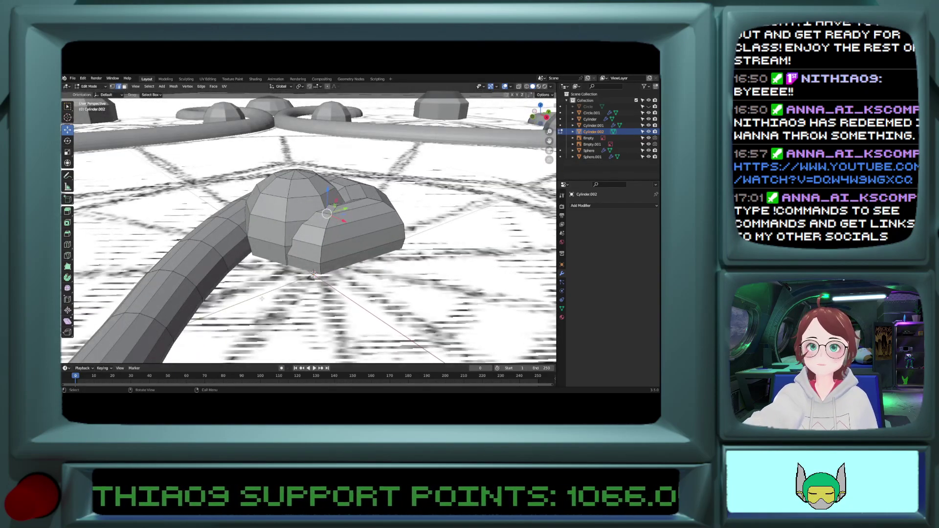
scroll(262, 267, up, 3)
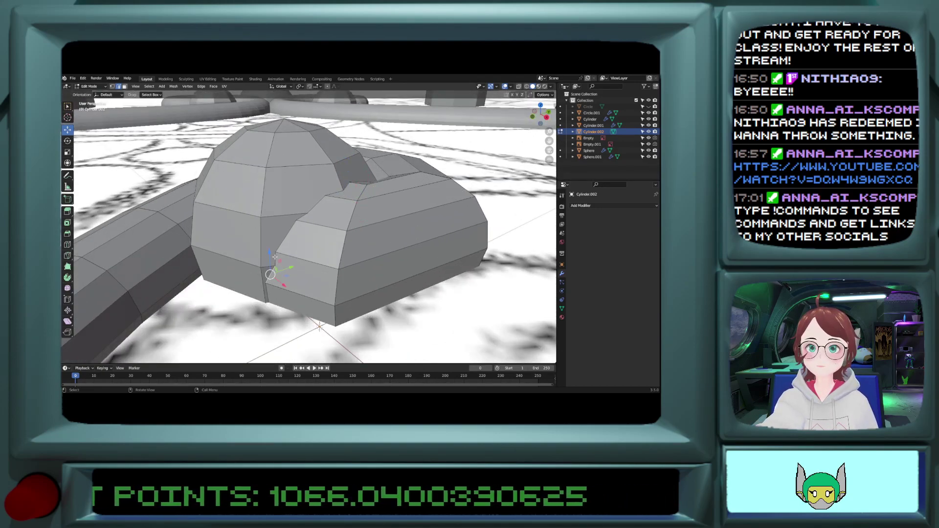
middle_drag(268, 279, 338, 230)
key(Tab)
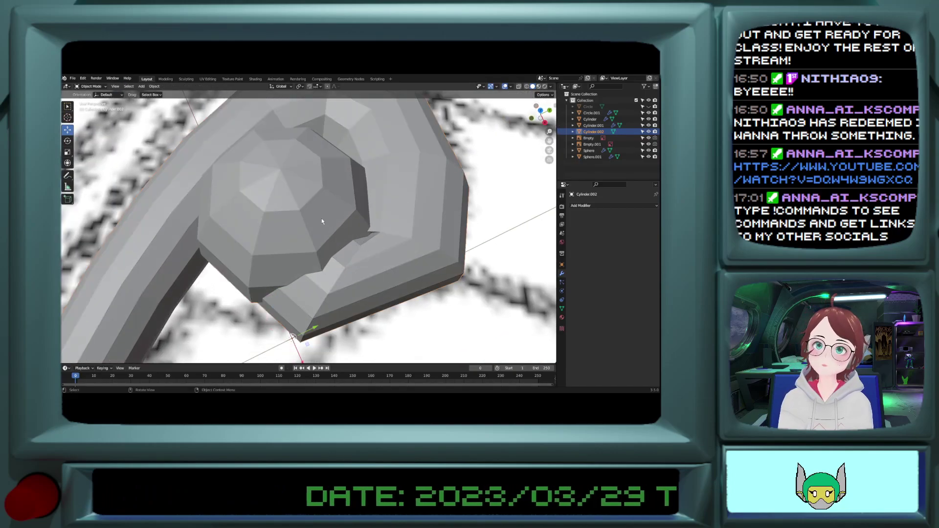
Step: Enter Edit Mode on the merged tube, pick the small edge in the seam gap beside the sphere, and switch to vertex selection
scroll(321, 218, down, 6)
middle_drag(322, 218, 382, 199)
middle_drag(348, 226, 313, 205)
scroll(360, 172, up, 5)
key(Tab)
middle_drag(300, 245, 316, 275)
middle_drag(421, 293, 420, 273)
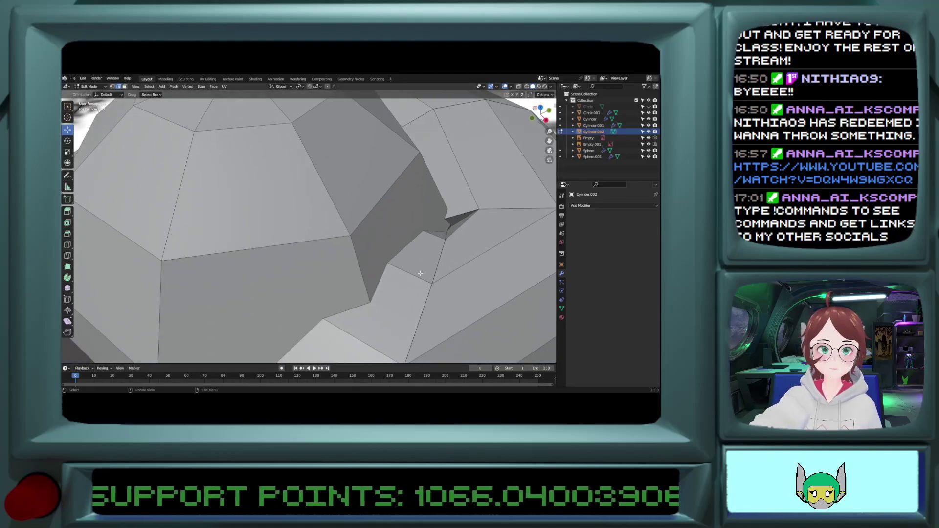
click(447, 222)
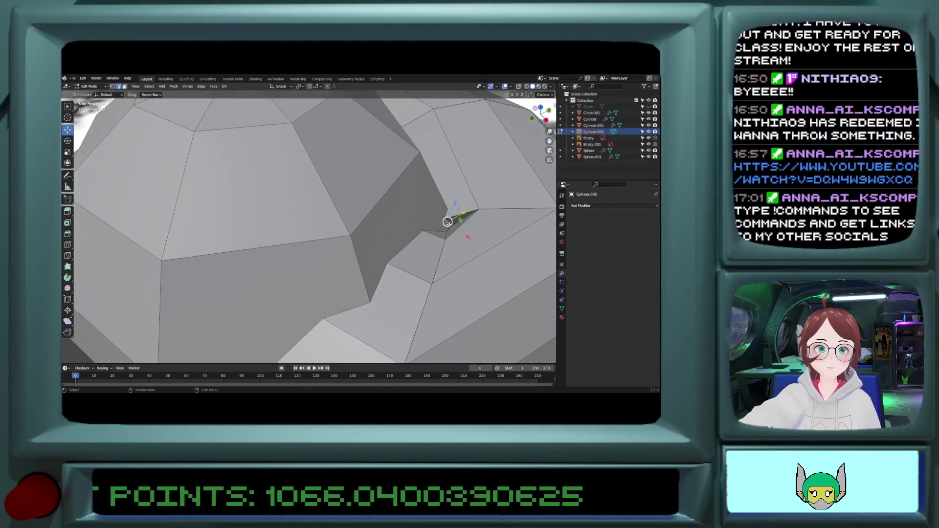
click(113, 87)
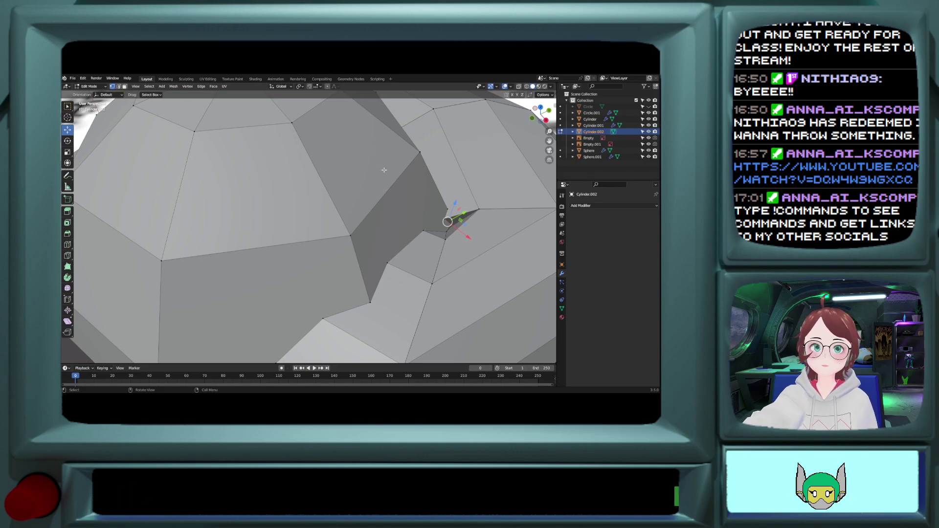
Step: Select the two close vertices at the gap between sphere and tube and merge them at the last one
middle_drag(467, 216, 433, 223)
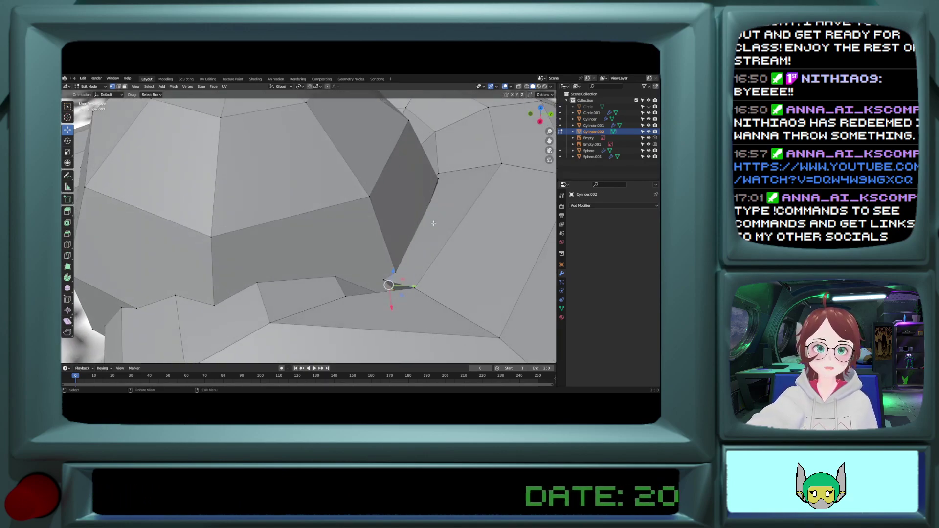
shift+click(397, 273)
click(384, 279)
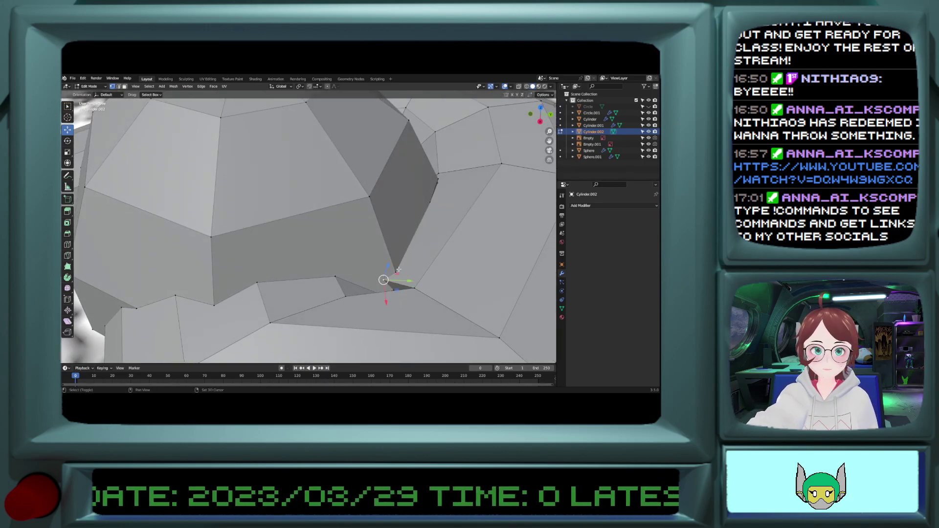
key(m)
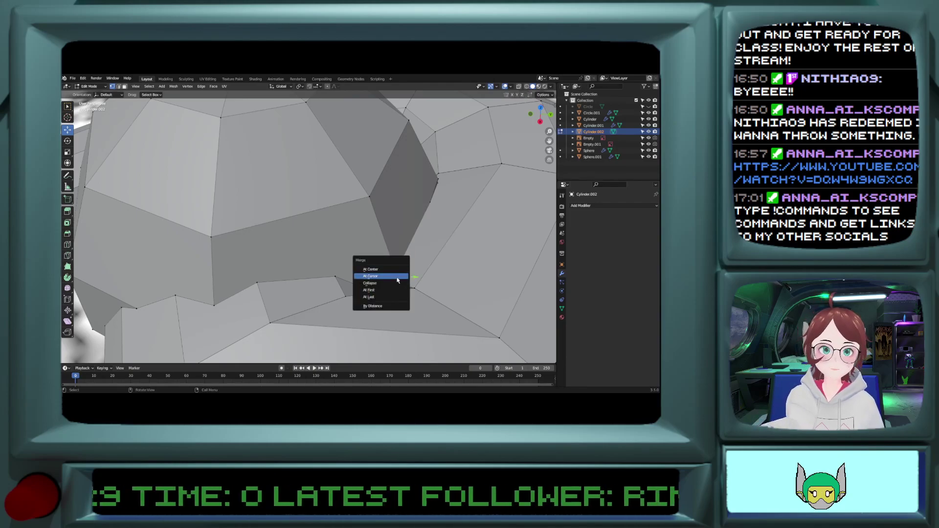
click(397, 297)
Step: Merge the next pair of close vertices beside the sphere's lower seam corner at the last selected one
middle_drag(398, 296, 410, 292)
click(413, 288)
shift+click(422, 282)
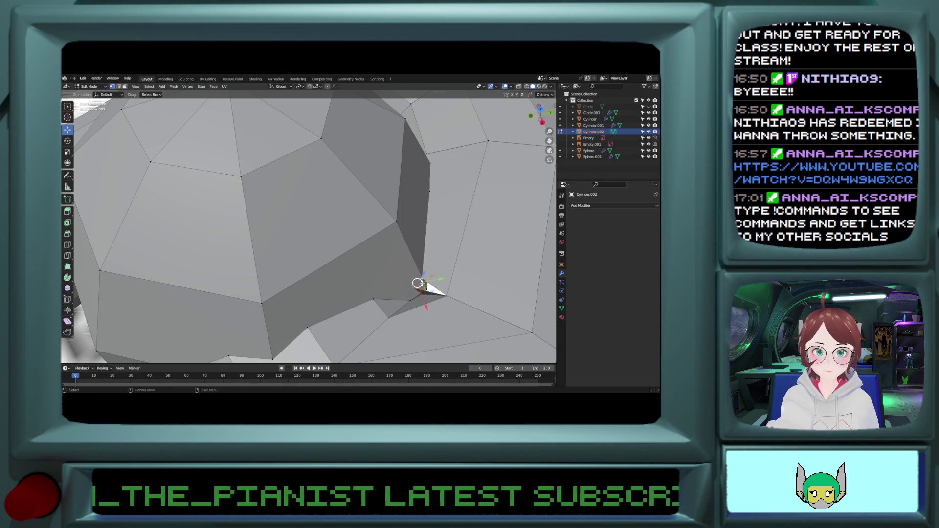
key(m)
click(421, 278)
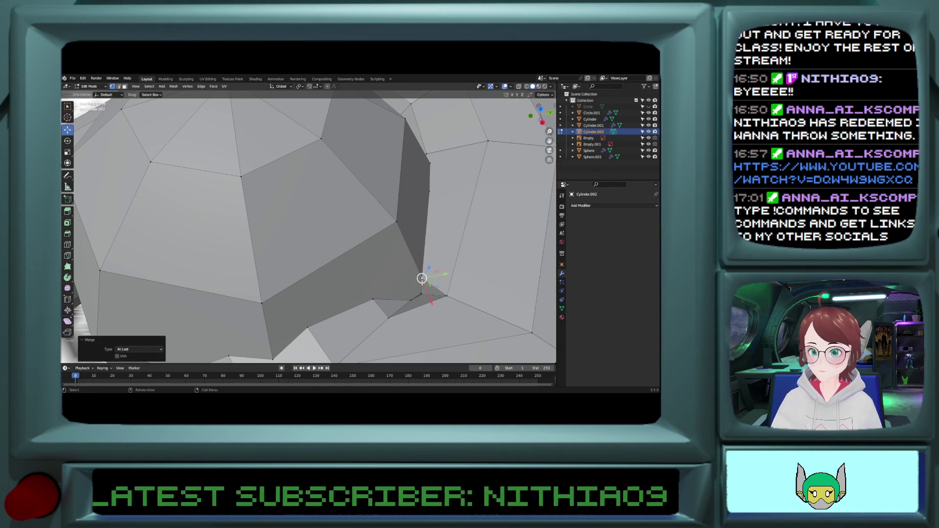
Step: Select the whole mesh and clean it up with Merge by Distance
key(a)
click(173, 86)
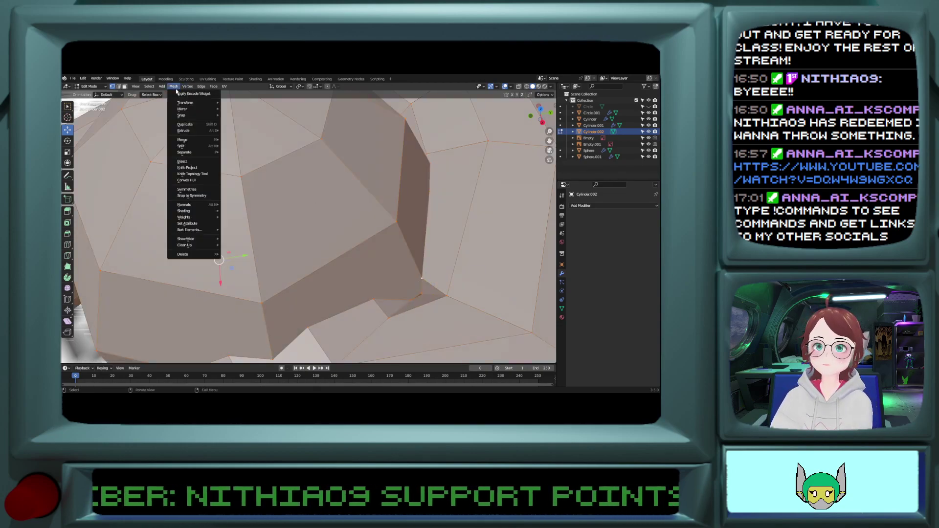
mouse_move(188, 238)
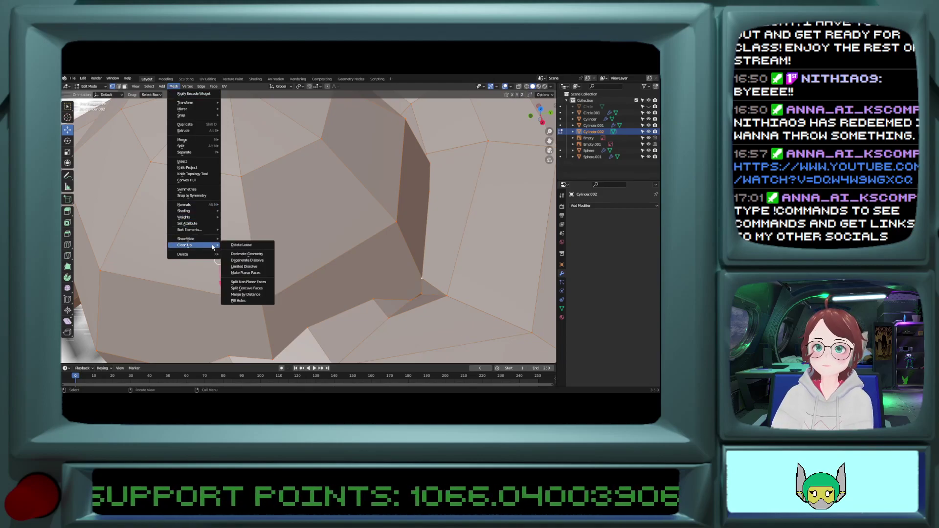
click(247, 299)
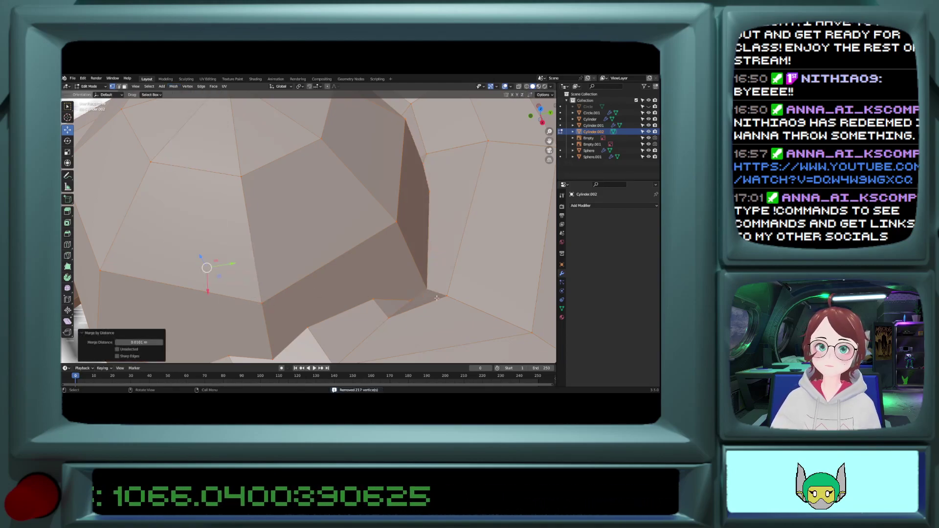
scroll(436, 298, down, 4)
middle_drag(437, 298, 294, 283)
scroll(272, 286, up, 6)
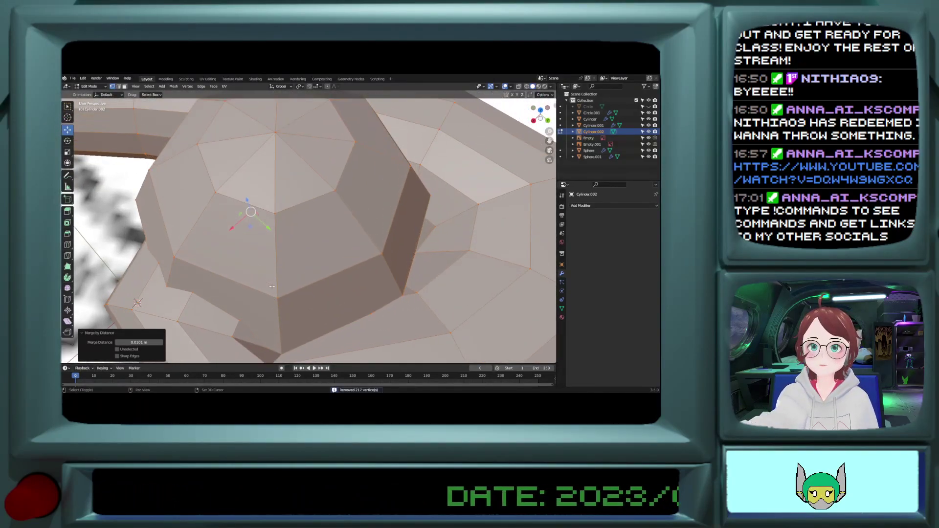
shift+scroll(272, 286, down, 3)
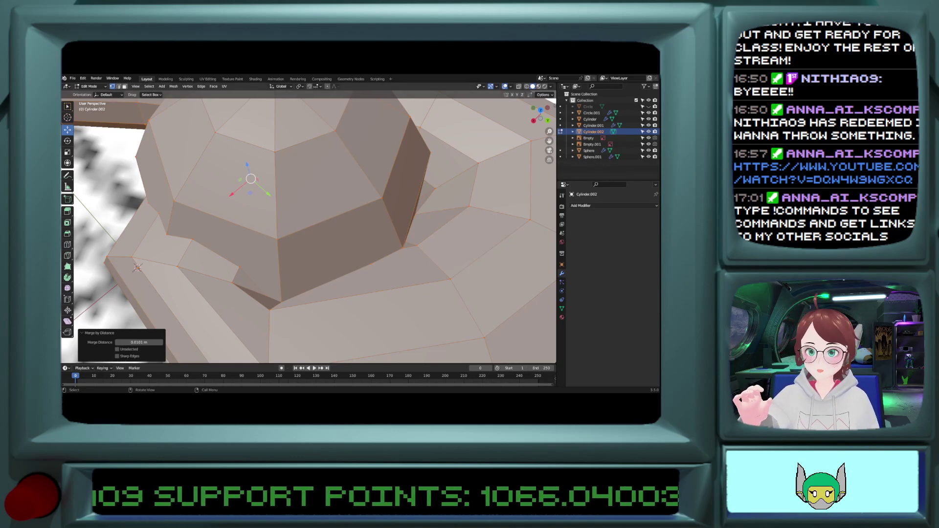
Step: Move one vertex on the seam beneath the sphere along the X axis toward the sphere, and return to Object Mode
middle_drag(138, 268, 230, 251)
click(204, 247)
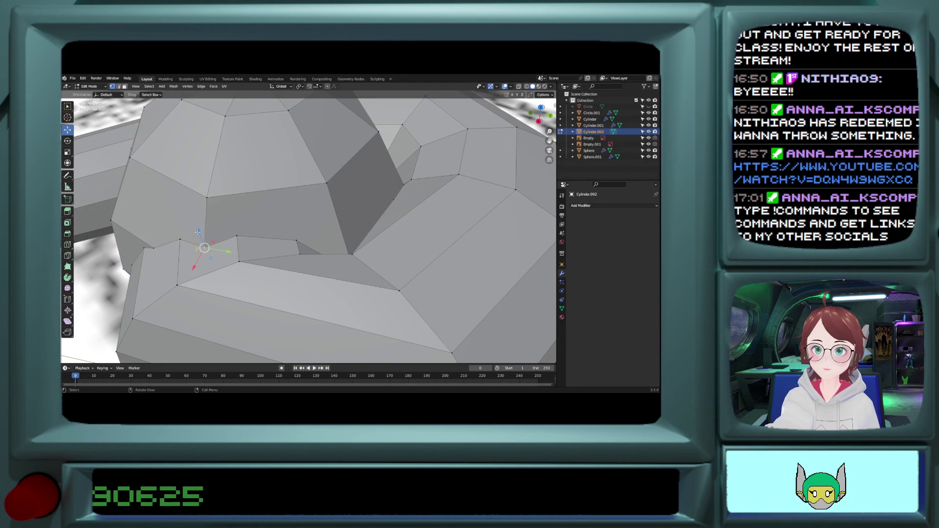
drag(197, 232, 193, 216)
middle_drag(286, 239, 355, 246)
key(ctrl+z)
scroll(332, 242, up, 4)
scroll(282, 246, down, 4)
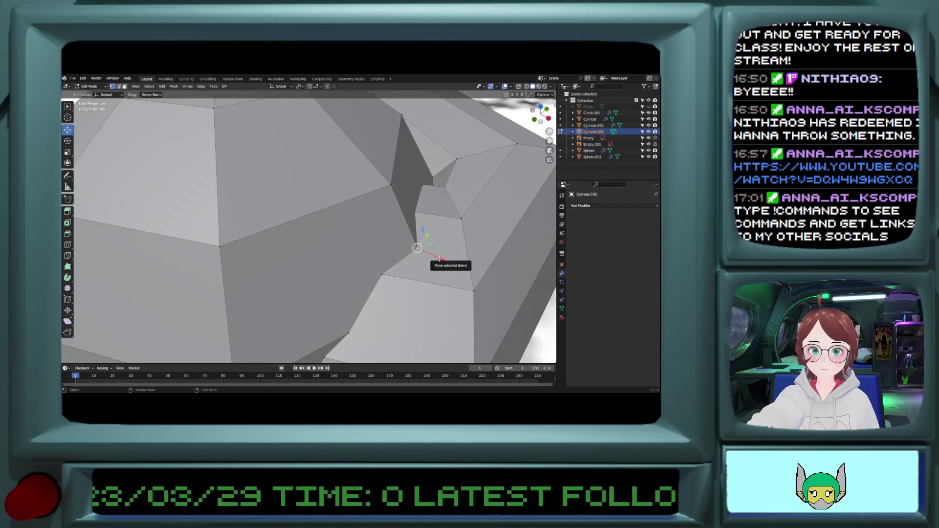
drag(437, 255, 381, 245)
scroll(400, 252, down, 4)
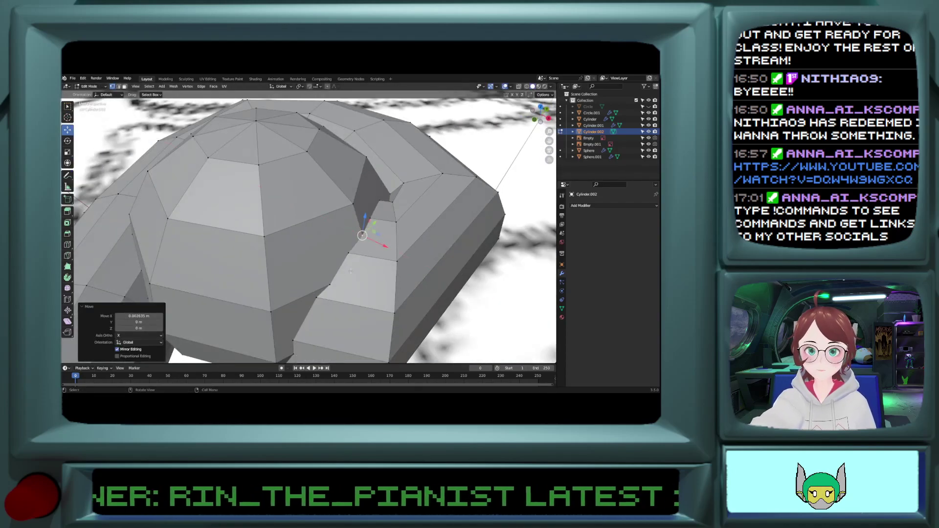
middle_drag(331, 282, 376, 293)
key(Tab)
Step: Select the reference image Empty behind the medallion and hide it, keeping Empty.001 shown
scroll(306, 281, down, 6)
scroll(375, 292, down, 8)
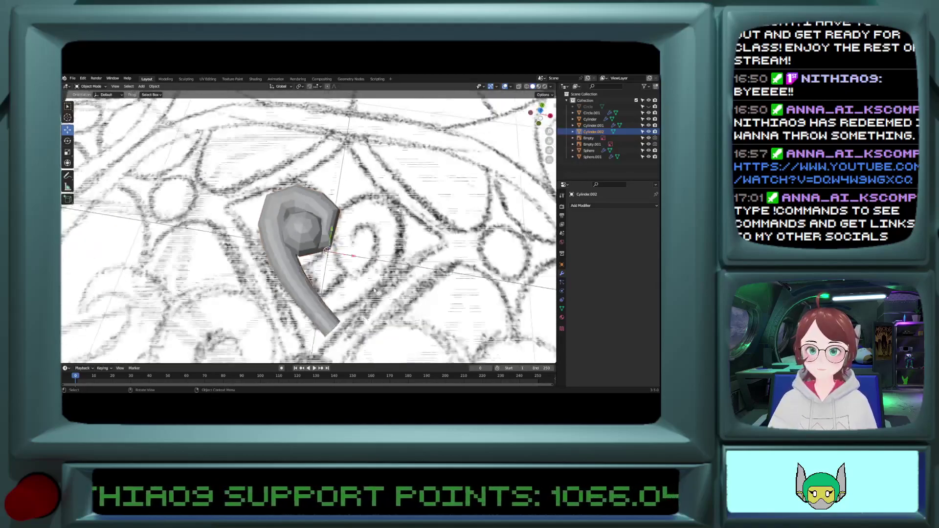
scroll(378, 297, down, 5)
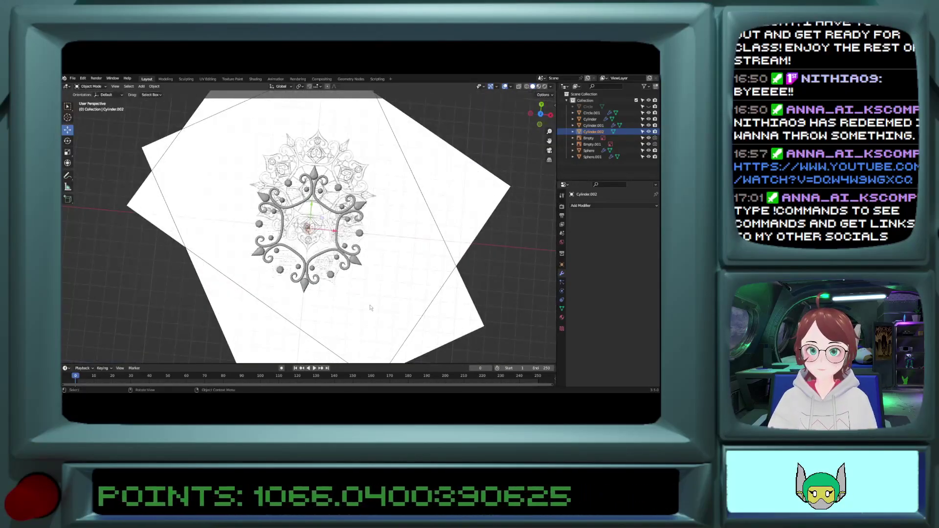
click(396, 297)
click(496, 225)
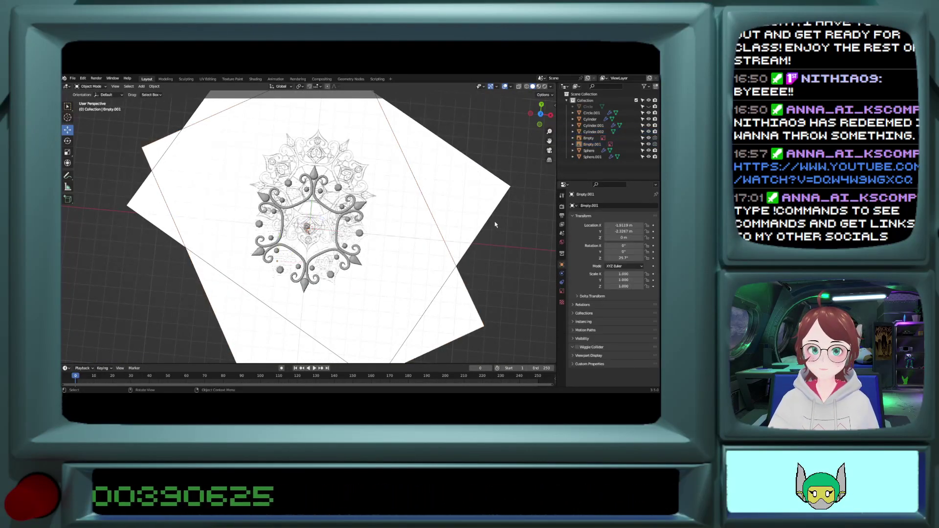
click(454, 227)
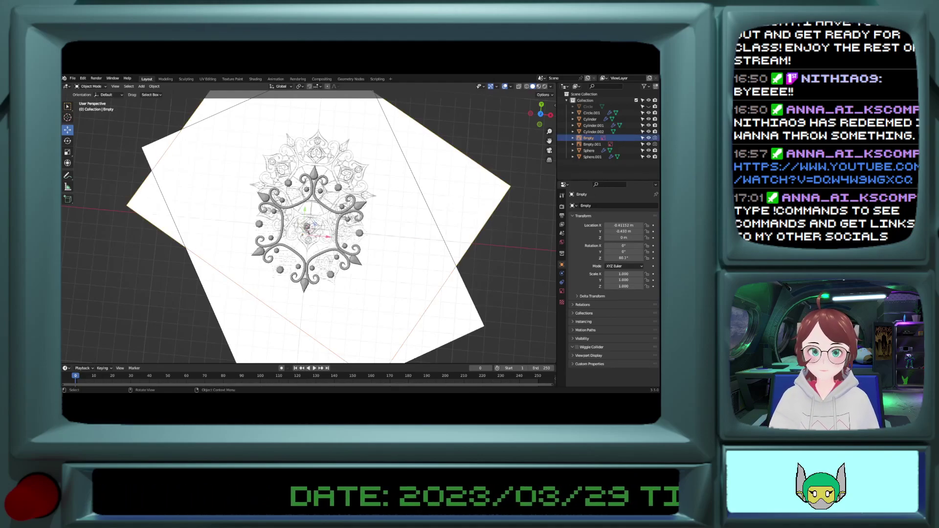
scroll(397, 193, up, 6)
scroll(397, 193, down, 8)
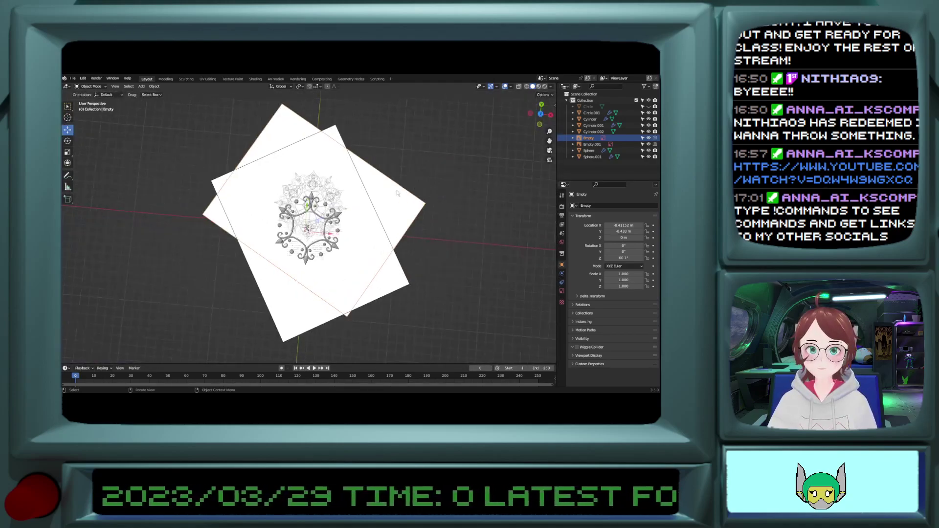
scroll(397, 193, up, 1)
scroll(396, 196, up, 8)
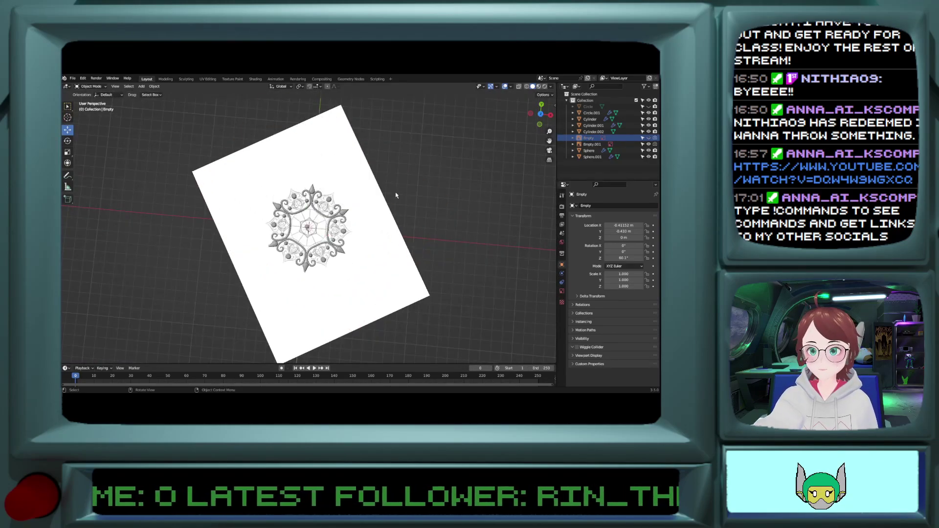
Step: Select the merged tube-and-sphere piece at the medallion's centre
click(298, 236)
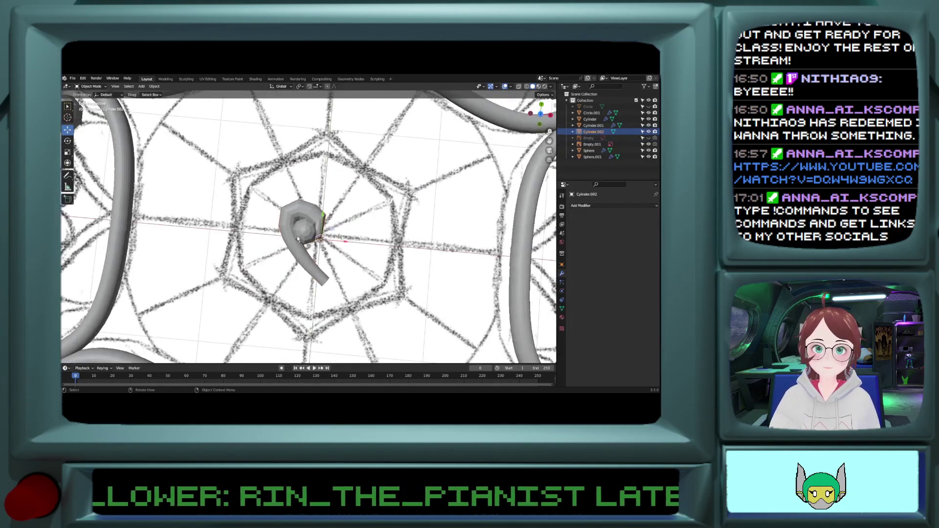
middle_drag(297, 236, 295, 177)
scroll(282, 213, up, 5)
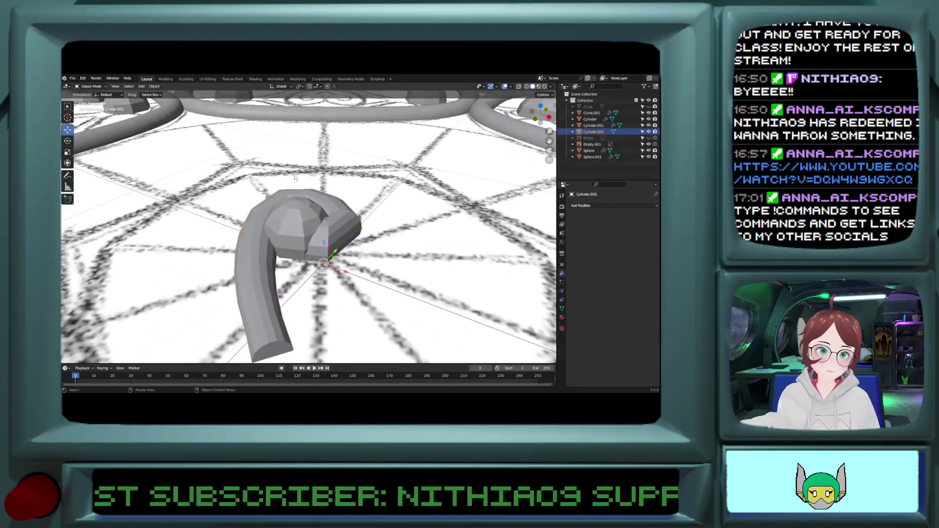
Step: Try smoothing the seam between tube and sphere in Sculpt Mode with the Smooth brush, and undo back to Object Mode
click(96, 87)
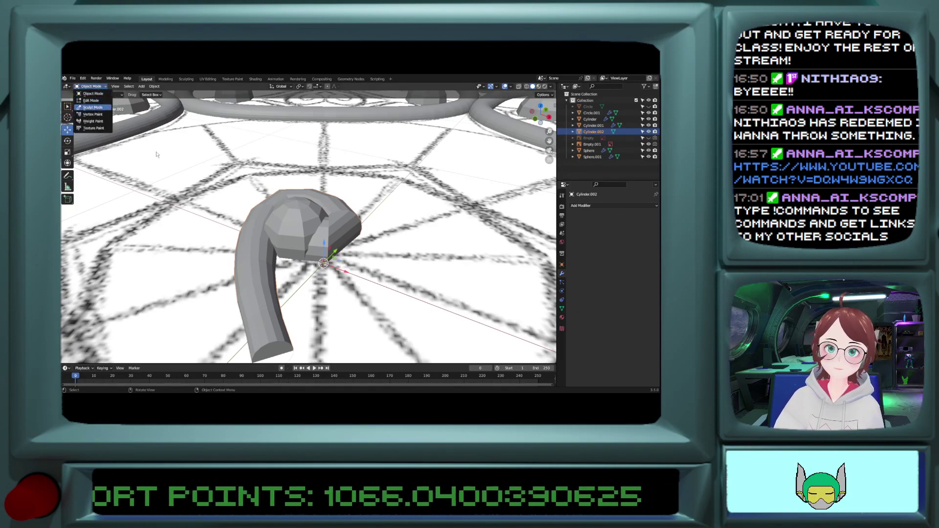
click(93, 107)
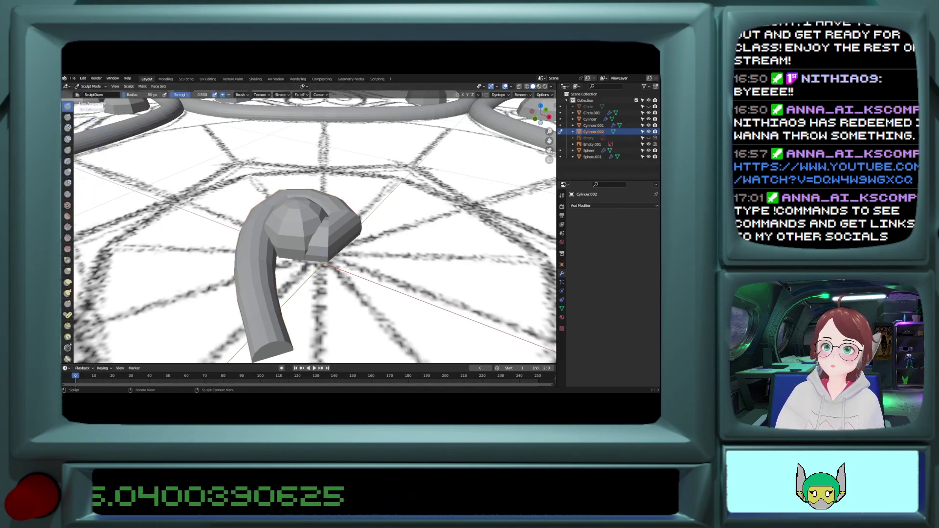
click(67, 205)
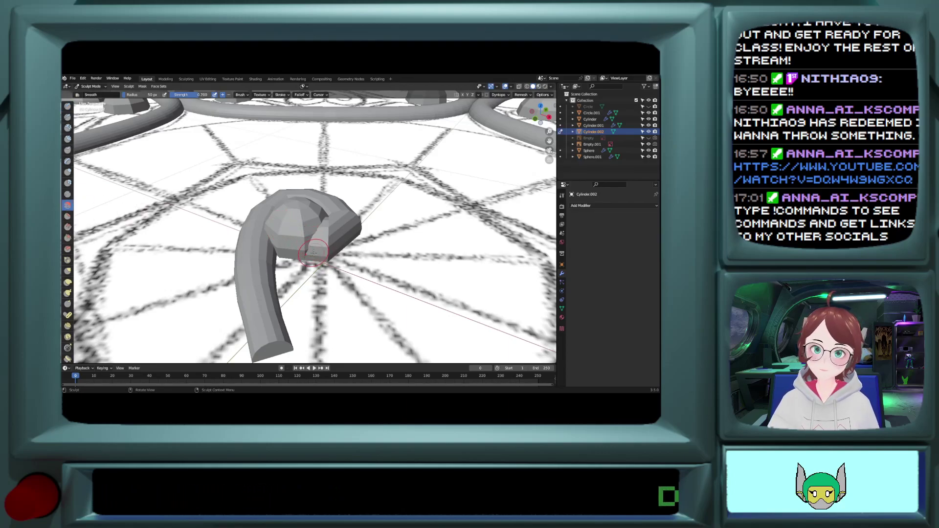
mouse_move(309, 248)
mouse_down()
mouse_move(320, 219)
mouse_move(304, 240)
mouse_move(320, 219)
mouse_up()
middle_drag(322, 218, 310, 235)
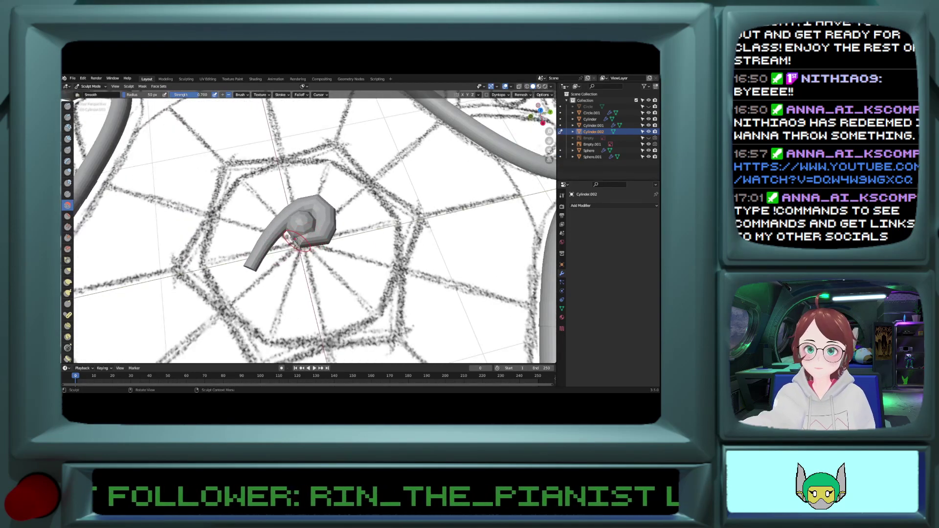
scroll(298, 238, up, 5)
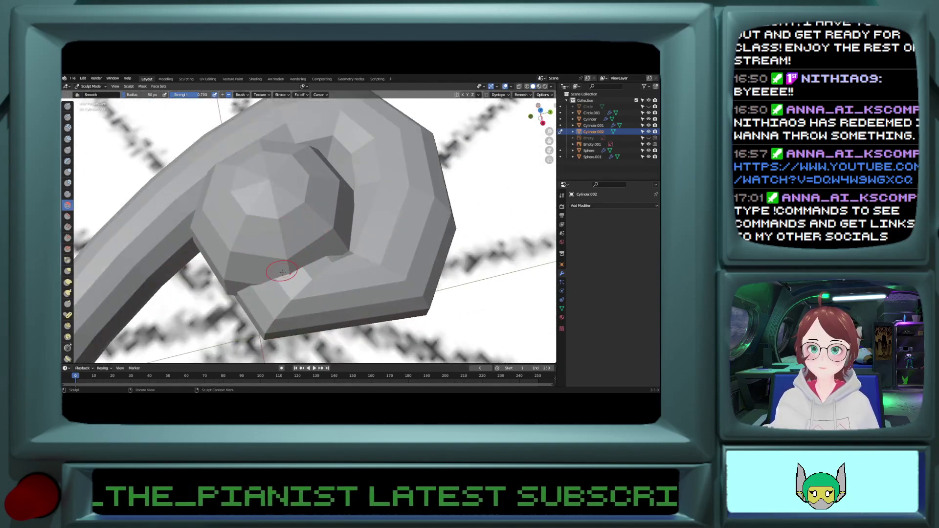
drag(280, 272, 293, 270)
key(ctrl+z)
key(ctrl+z)
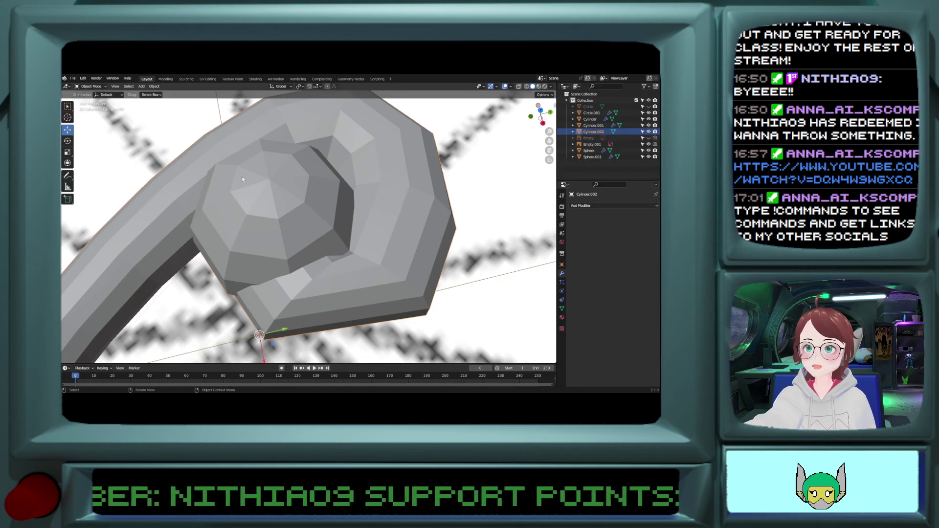
Step: Add a Mirror modifier on the X axis to the merged tube piece to form the full heart, viewed from the top
middle_drag(242, 176, 168, 259)
scroll(272, 143, up, 4)
scroll(227, 160, up, 3)
key(KP_1)
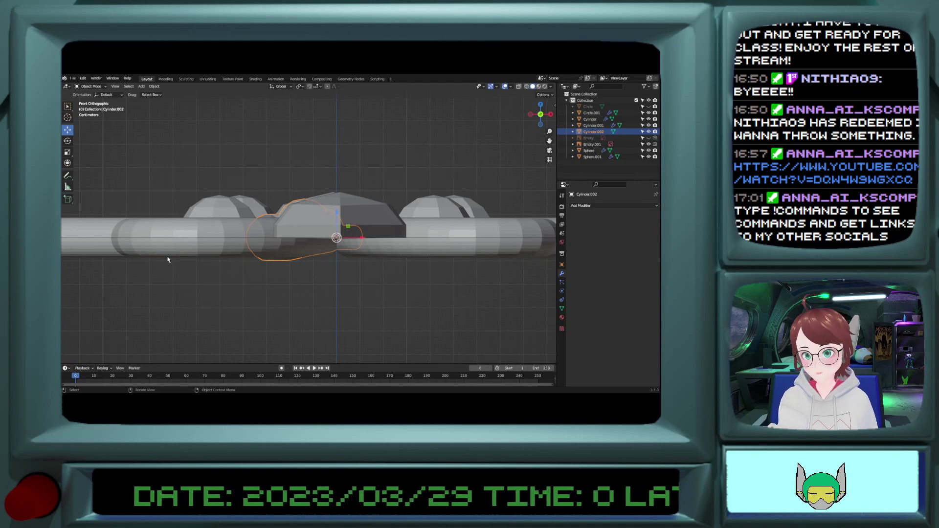
key(KP_7)
scroll(168, 260, down, 7)
scroll(348, 217, up, 4)
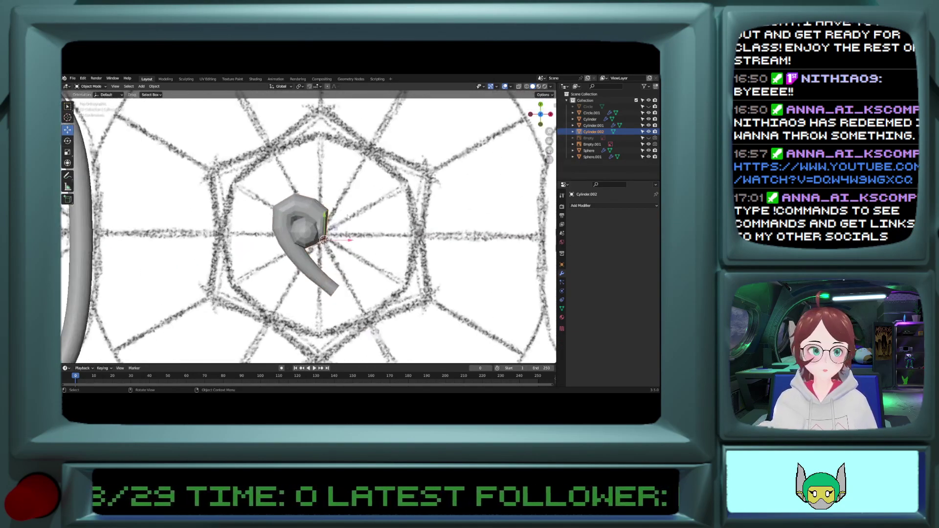
click(597, 205)
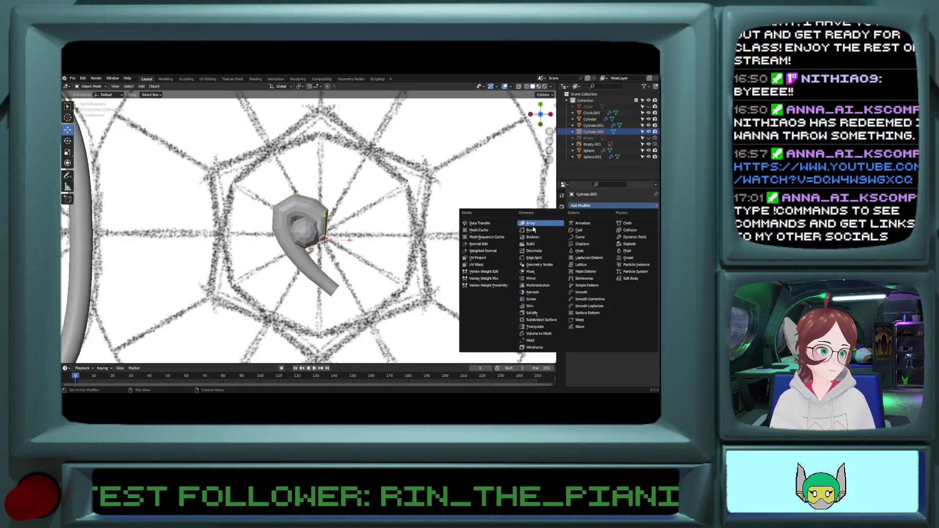
click(538, 278)
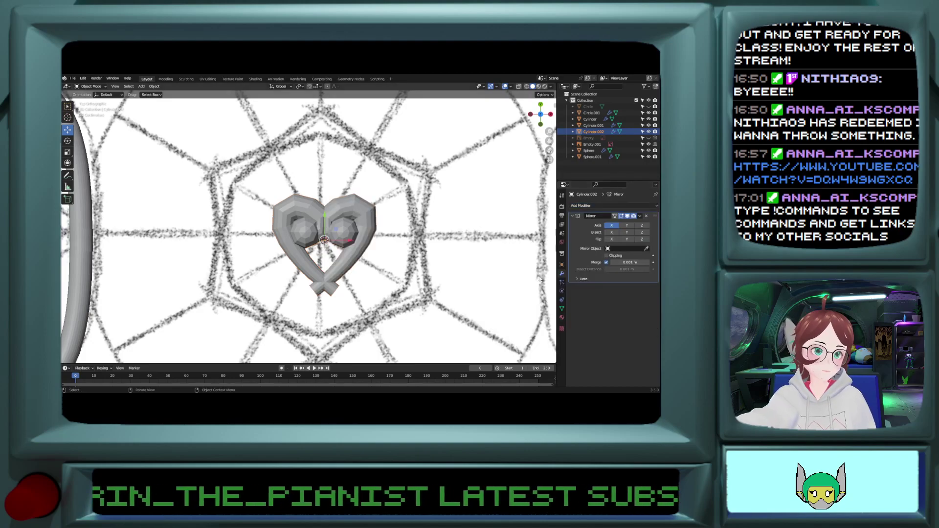
scroll(294, 255, up, 2)
scroll(337, 252, down, 1)
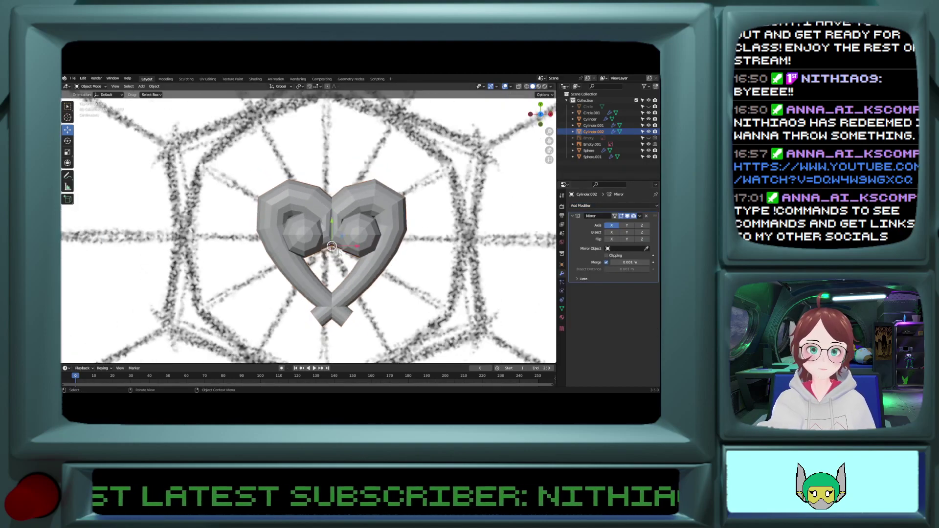
Step: Delete the end of the tube that sticks out past the mirror line at the heart's lower tip
scroll(339, 252, up, 1)
shift+scroll(336, 292, down, 5)
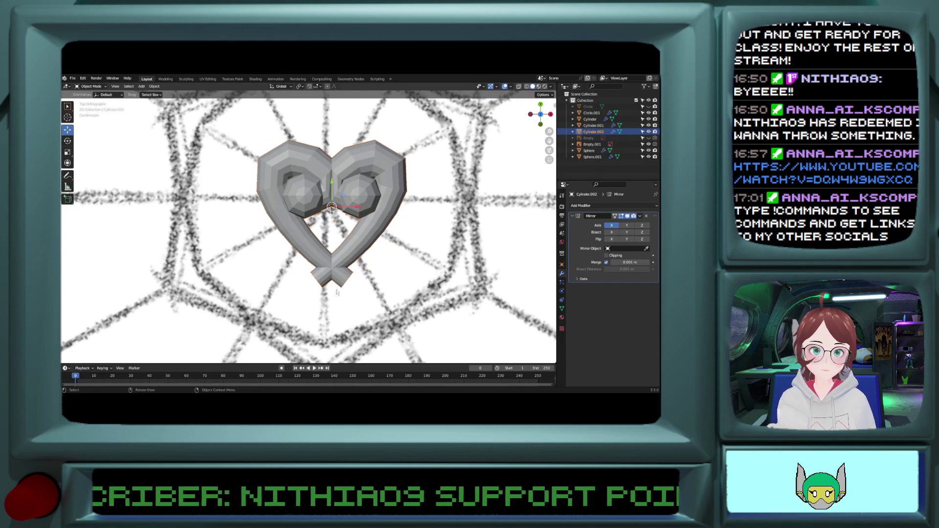
scroll(343, 286, up, 3)
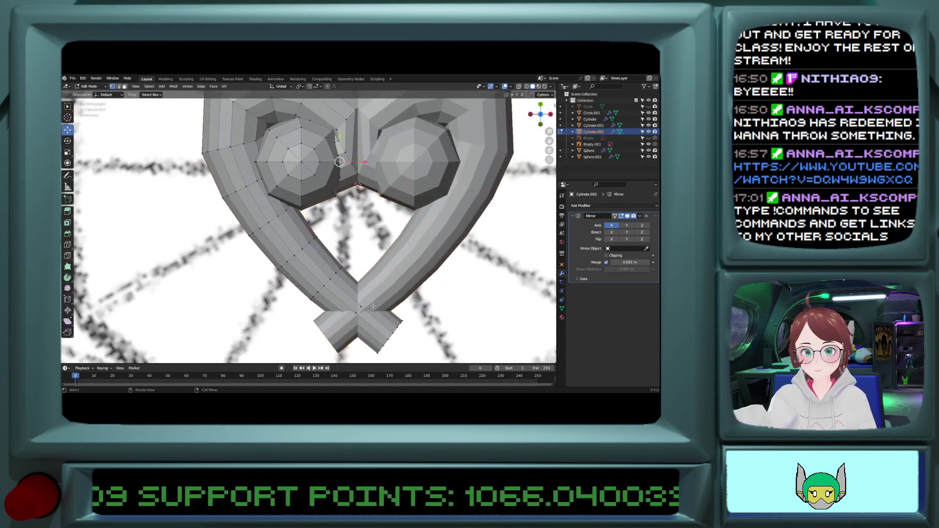
ctrl+scroll(348, 323, down, 2)
key(Tab)
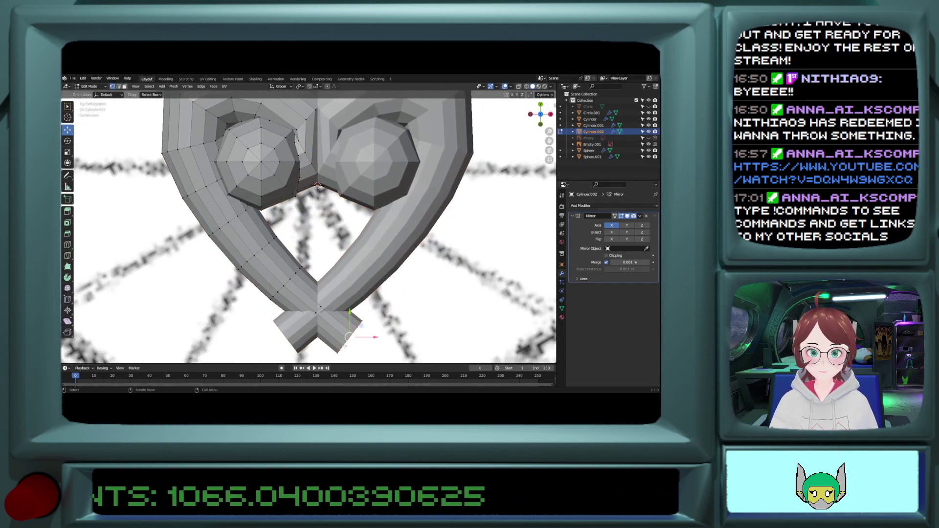
key(x)
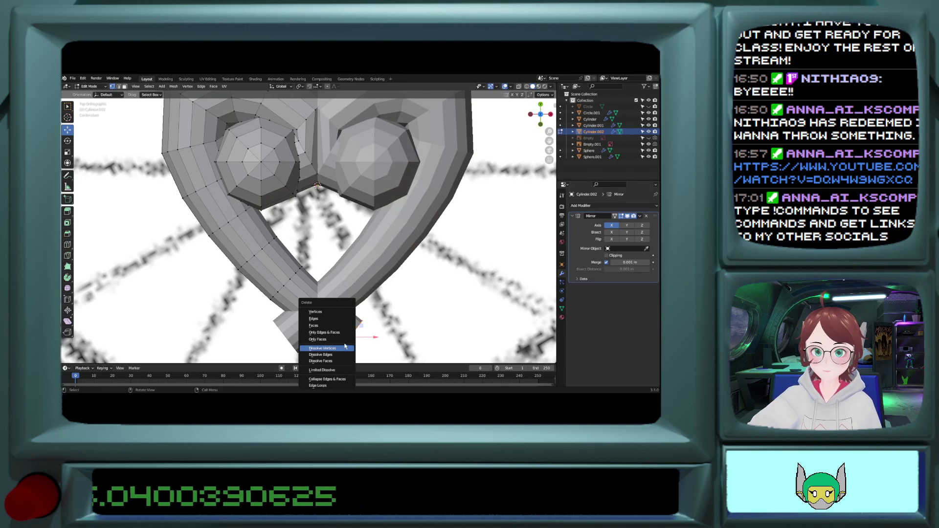
click(349, 318)
Step: Delete only the cap face closing the tube's lower end, and return to vertex selection in the top view
middle_drag(348, 318, 296, 274)
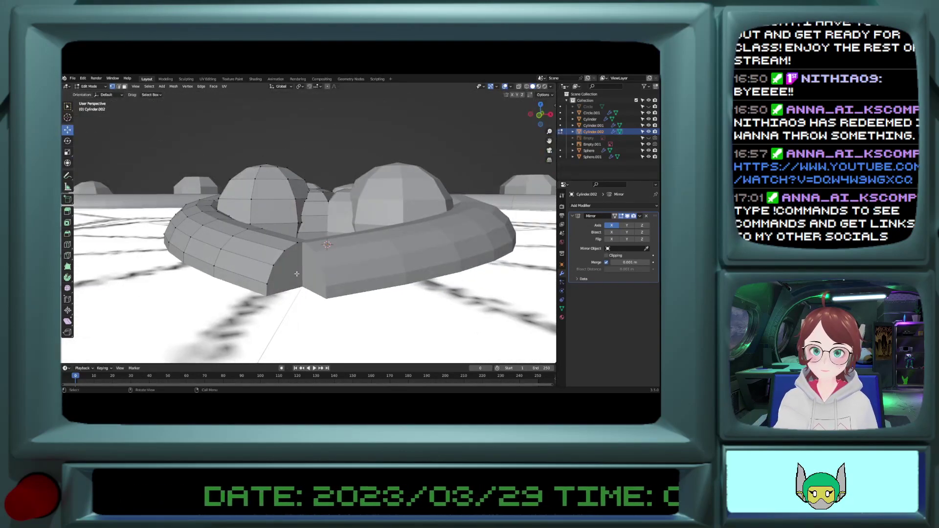
click(290, 277)
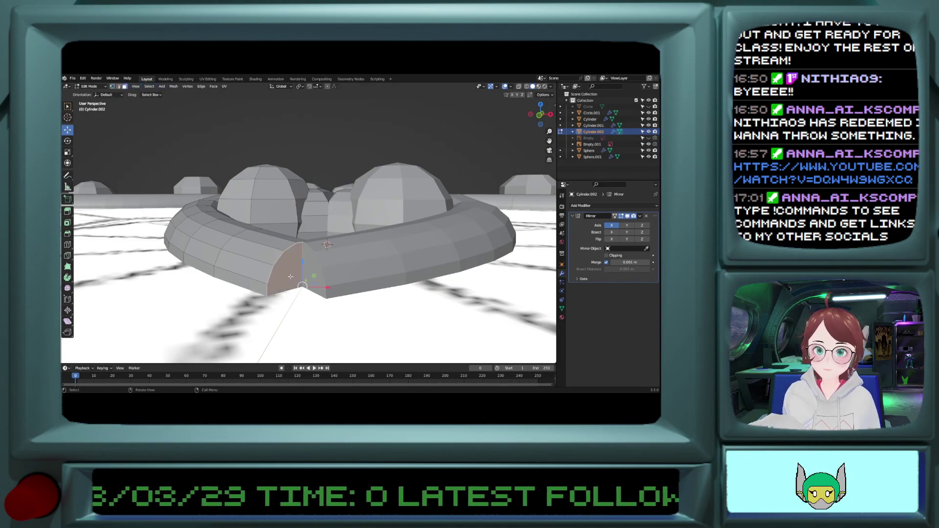
key(x)
click(290, 276)
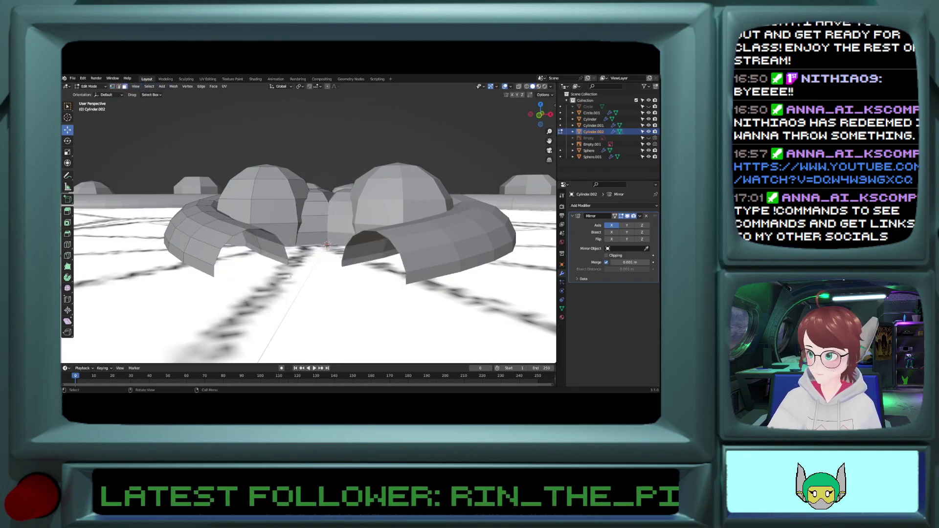
key(ctrl+z)
key(x)
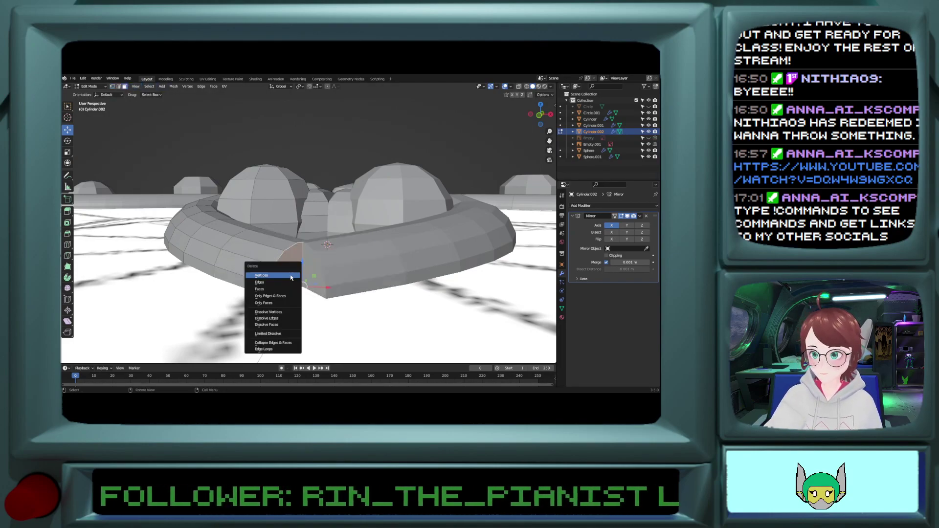
click(264, 288)
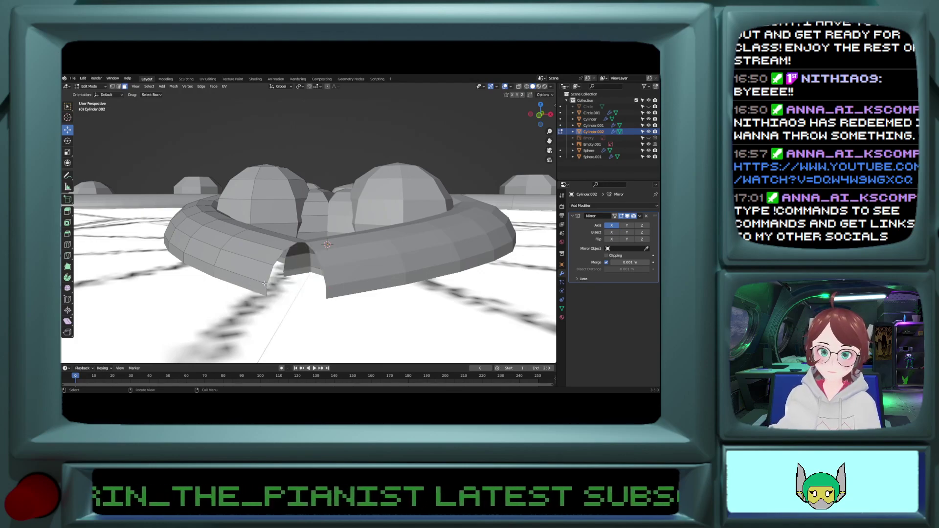
click(113, 87)
middle_drag(318, 281, 321, 301)
scroll(360, 329, down, 3)
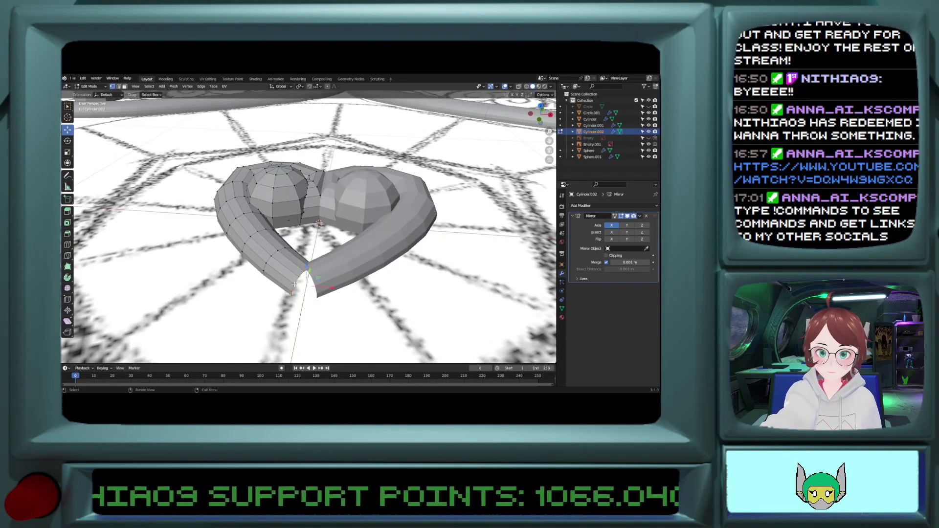
key(KP_1)
key(KP_7)
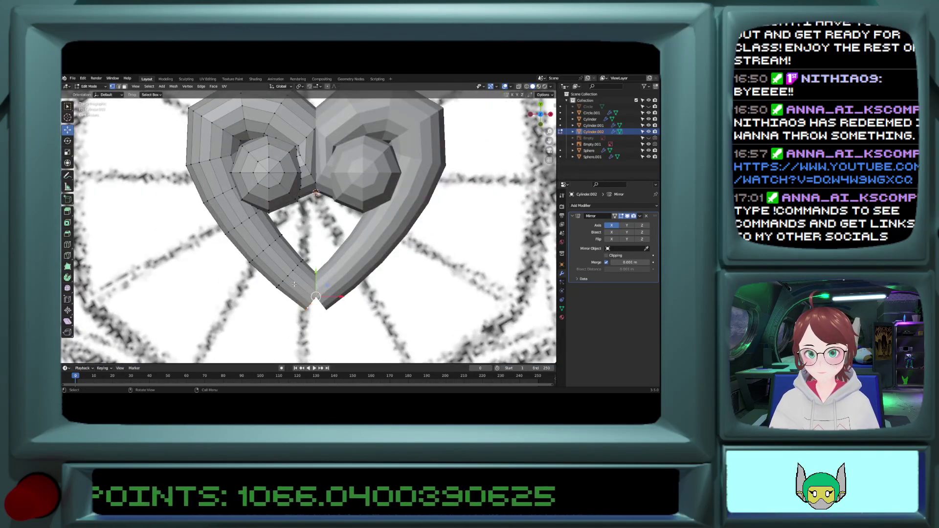
Step: Try extruding the tube's open end across the mirror line to close the heart's tip
key(g)
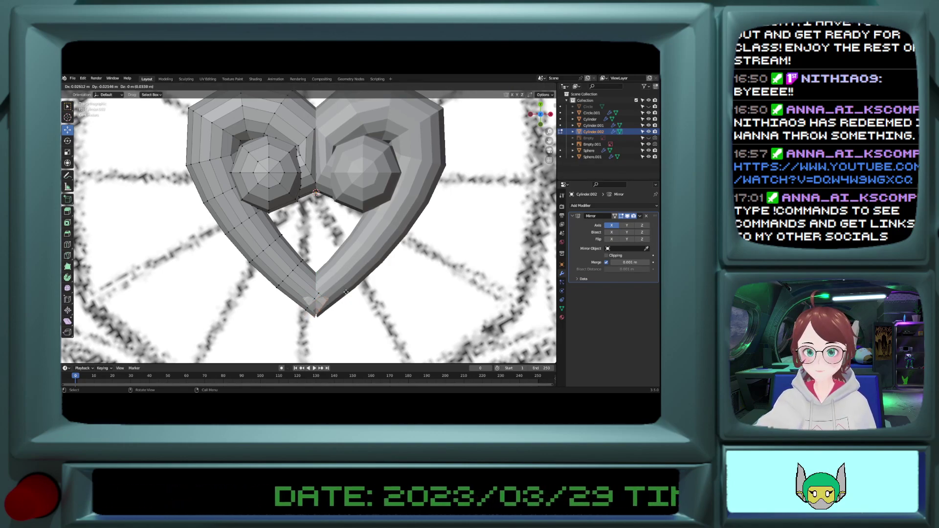
click(347, 292)
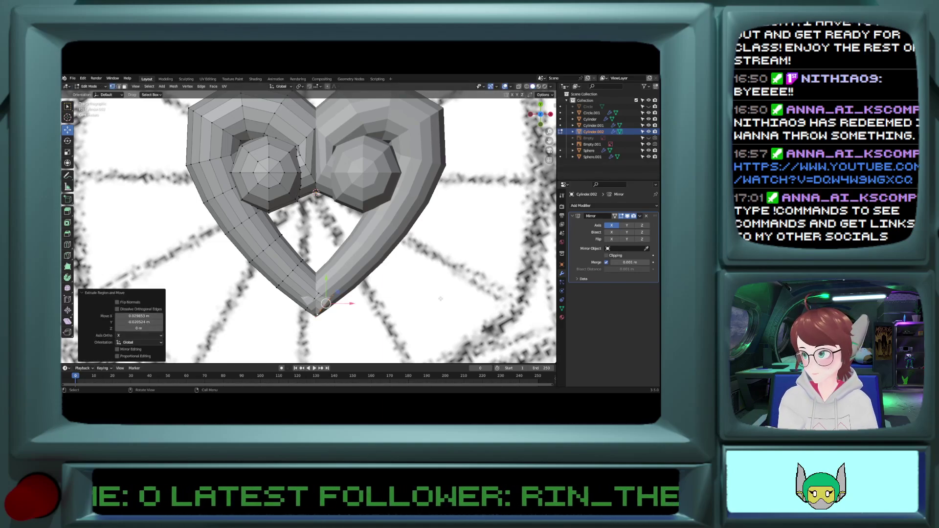
Step: Try aligning the extruded end with the mirror line by rotating it about Z and shifting it along X
key(r)
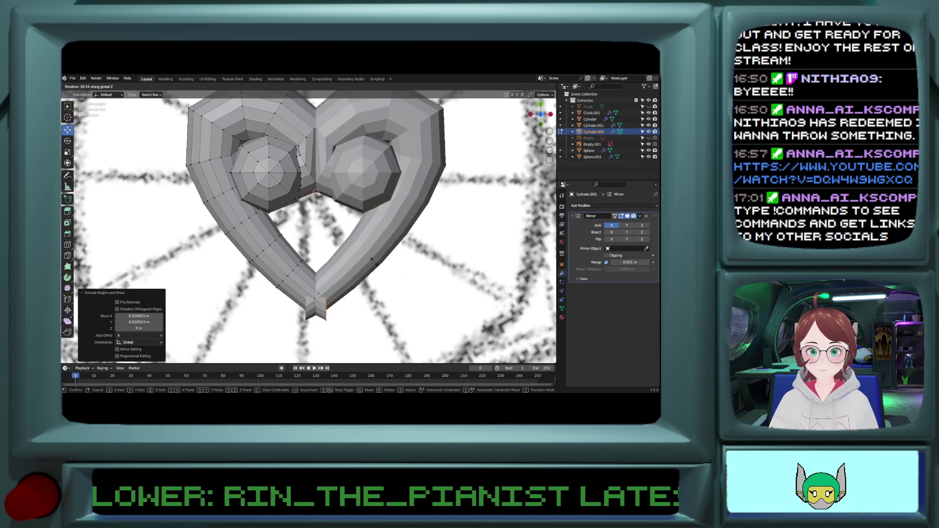
click(363, 260)
key(g)
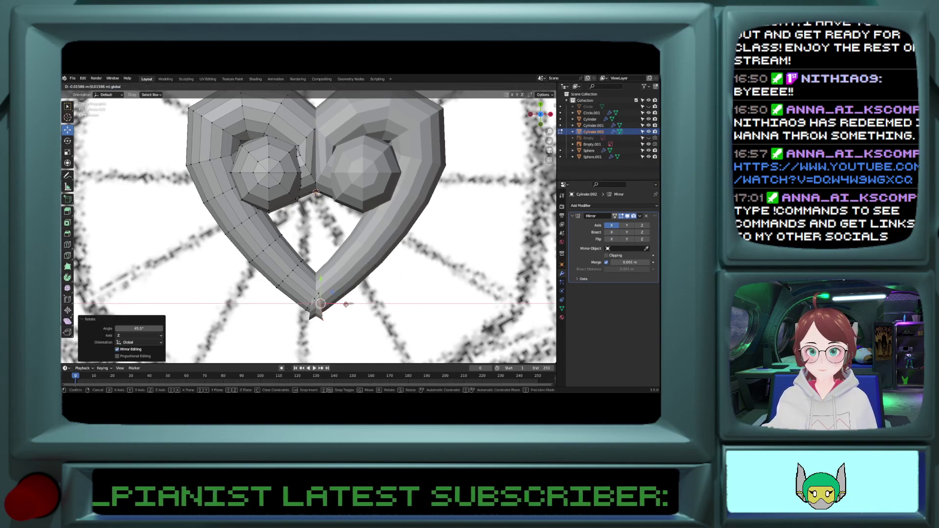
click(339, 304)
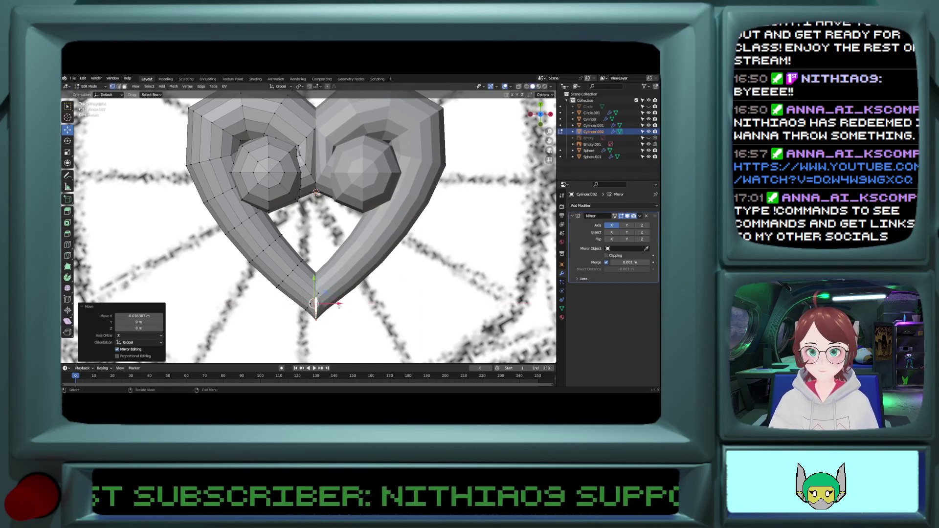
key(r)
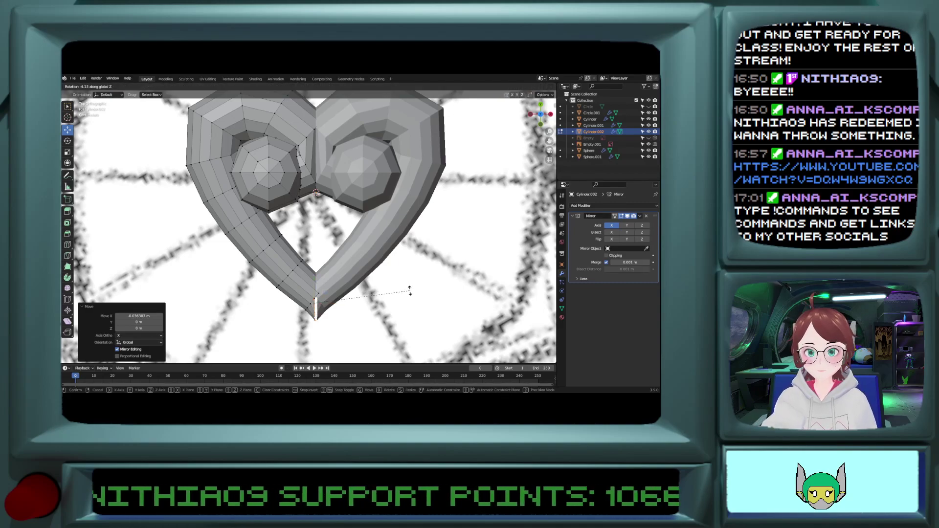
click(406, 298)
key(g)
key(x)
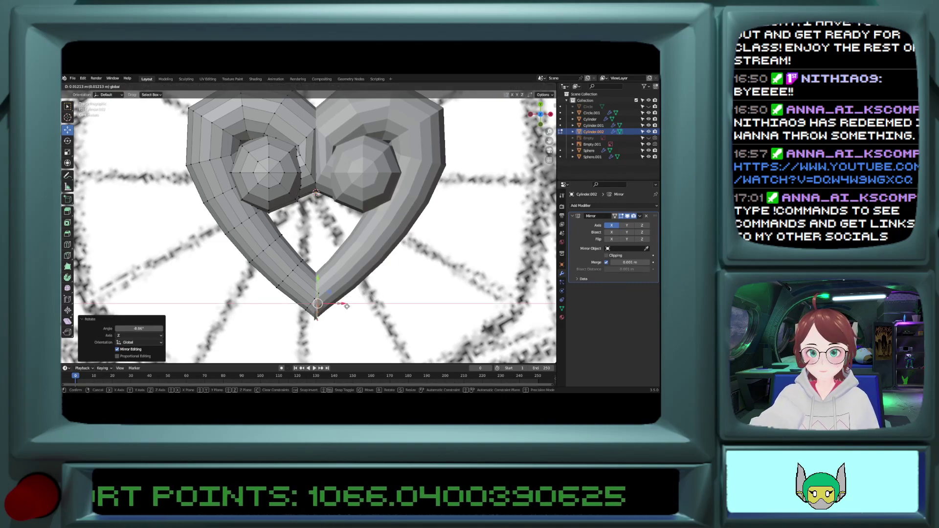
click(345, 308)
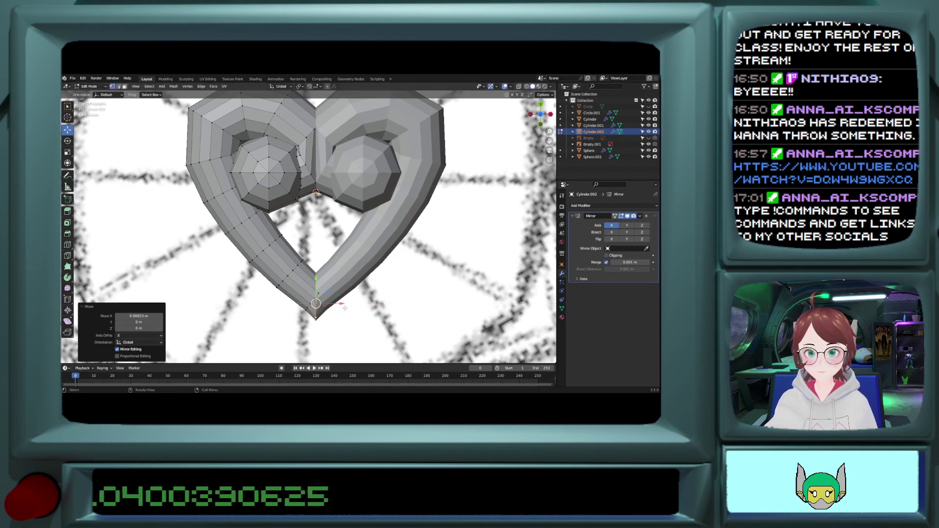
Step: Undo the extrusion, rotations and moves made on the tube's lower end
scroll(312, 282, up, 5)
key(ctrl+z)
key(ctrl+z)
key(ctrl+z)
key(ctrl+z)
key(ctrl+z)
key(ctrl+z)
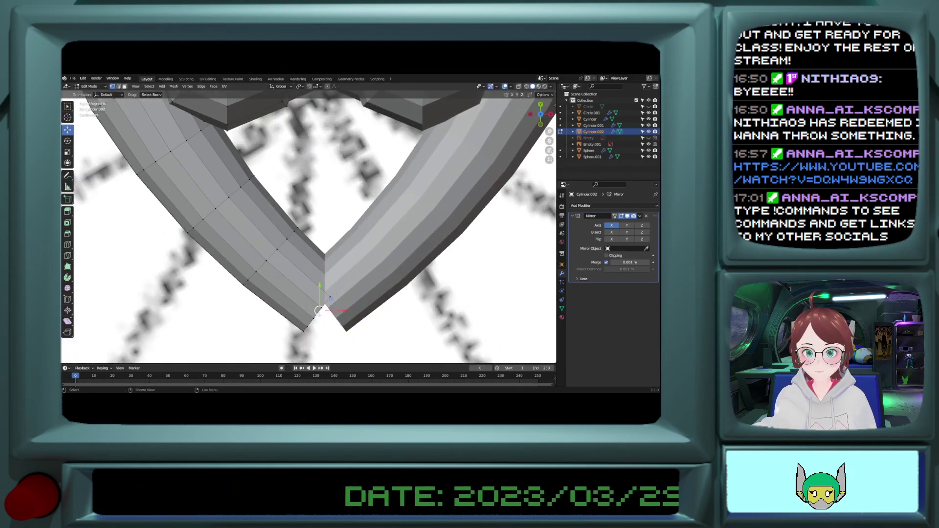
Step: Rotate the tube's open end loop about 38° around Z onto the mirror line and scale it by 1.425
scroll(353, 312, down, 2)
key(r)
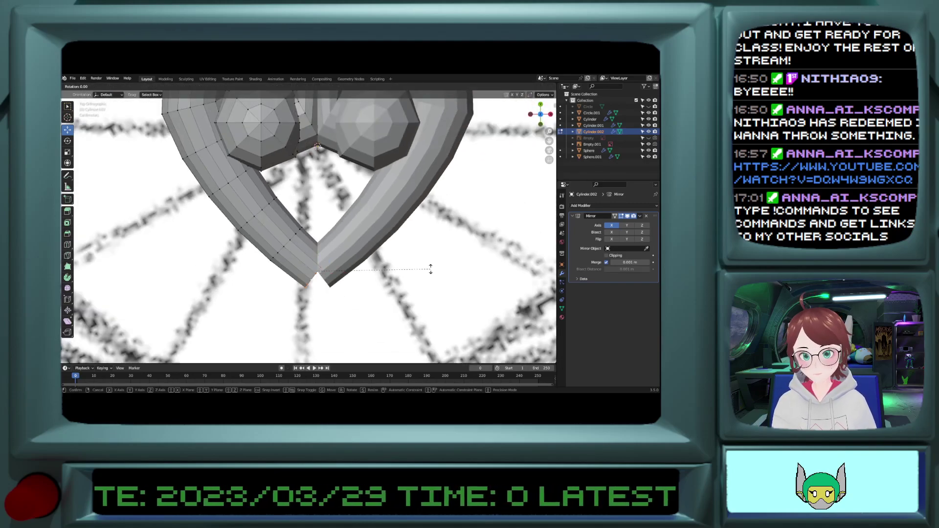
key(z)
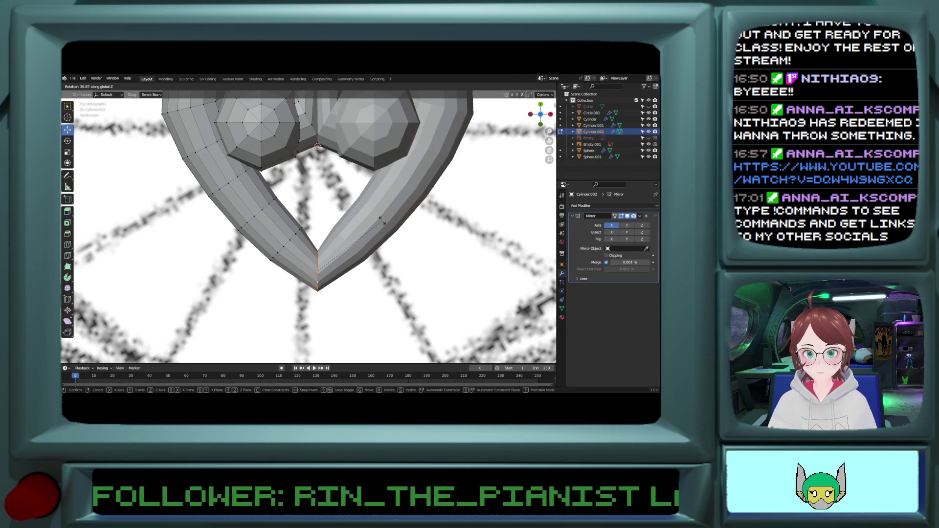
click(381, 221)
key(s)
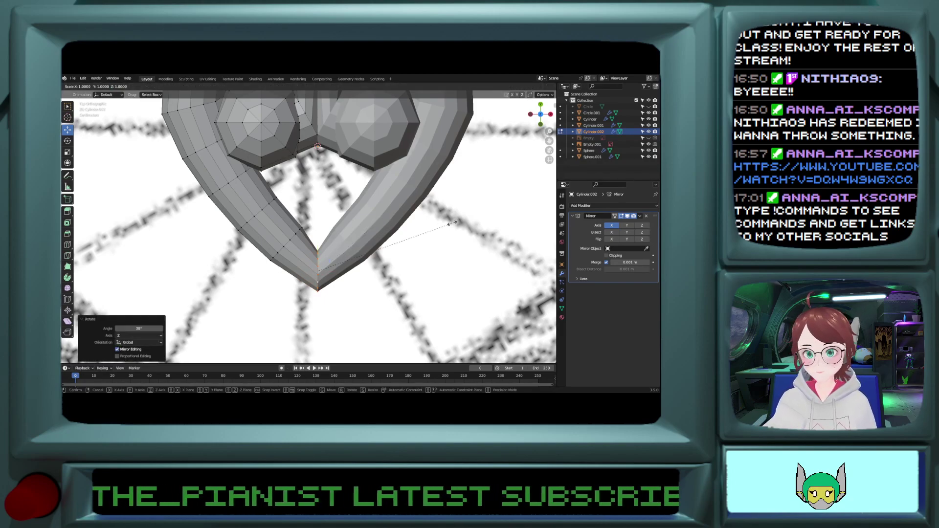
click(512, 211)
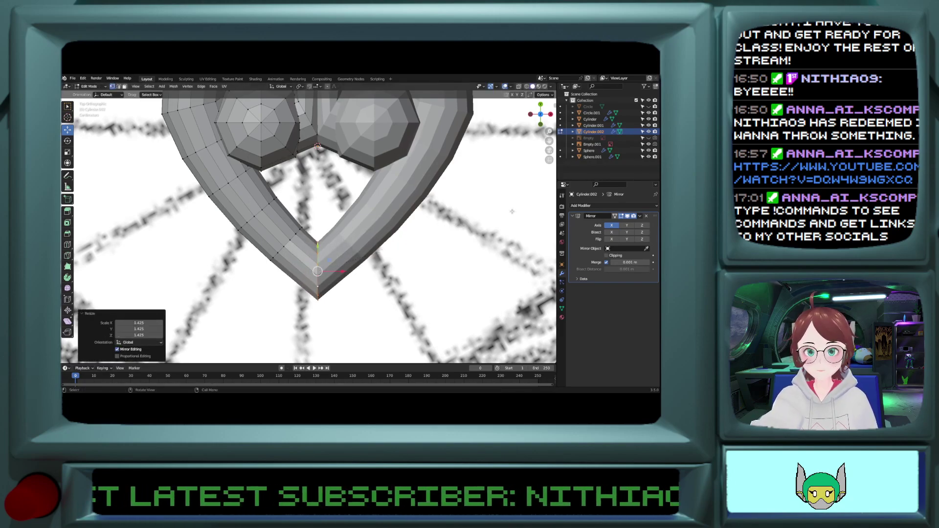
Step: Select the seam loop at the heart's tip, fine-tune its rotation around Z, and return to Object Mode
click(401, 246)
scroll(381, 250, up, 3)
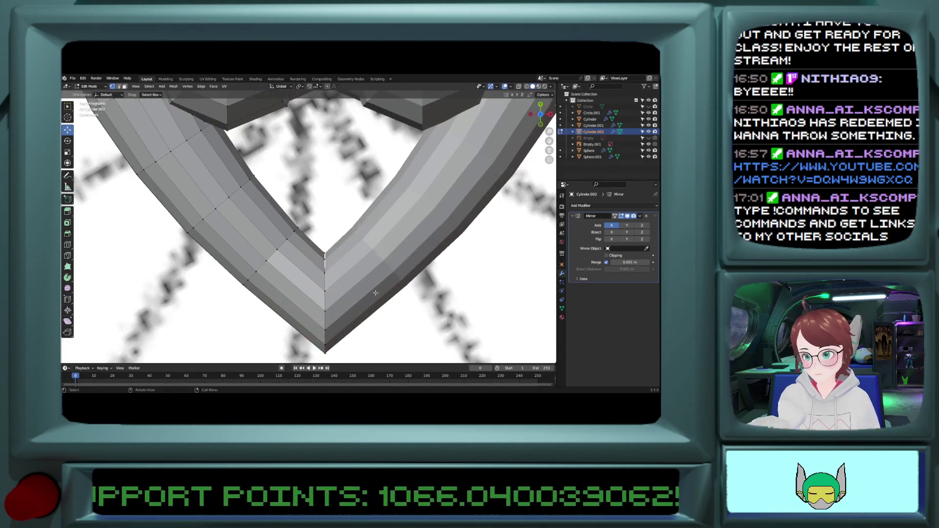
alt+click(327, 324)
key(r)
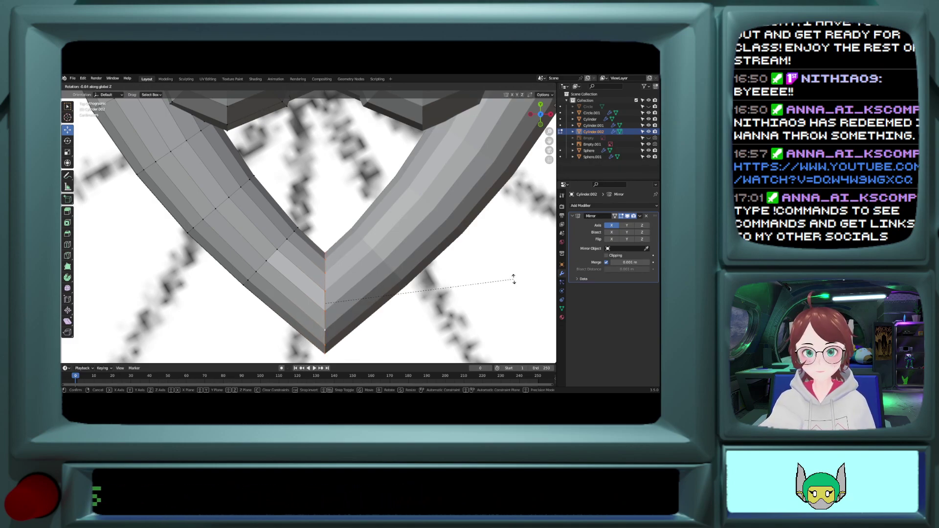
click(514, 279)
key(Tab)
scroll(510, 309, down, 5)
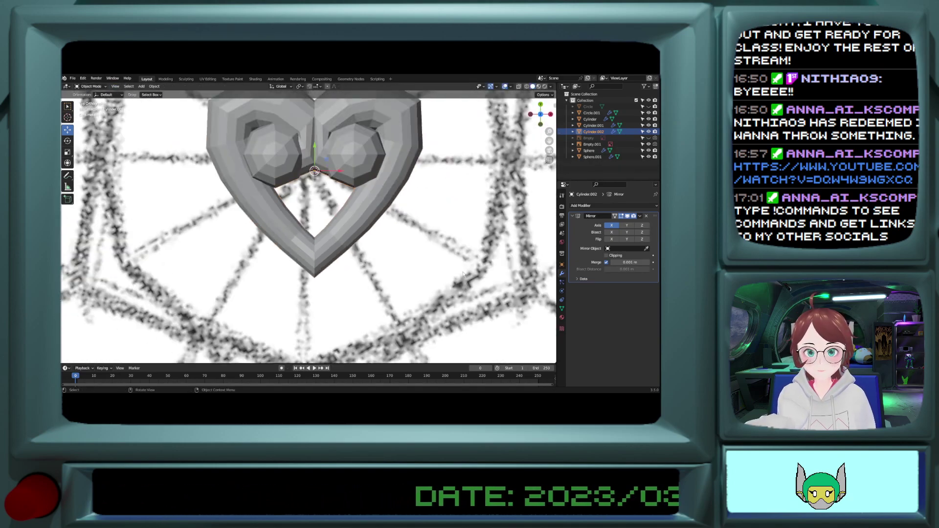
Step: Switch to the Geometry Nodes workspace and give the heart a geometry nodes modifier using the Circular Array node group
shift+scroll(463, 274, up, 15)
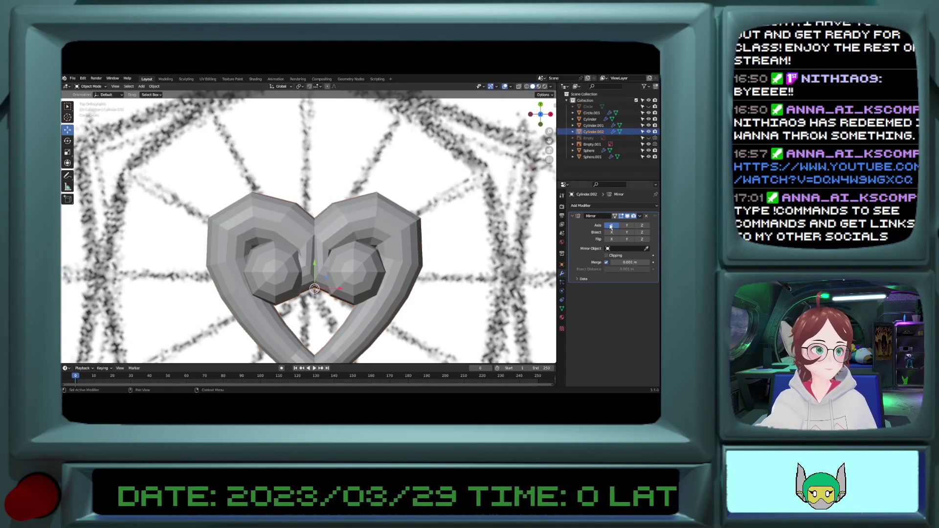
scroll(346, 259, down, 10)
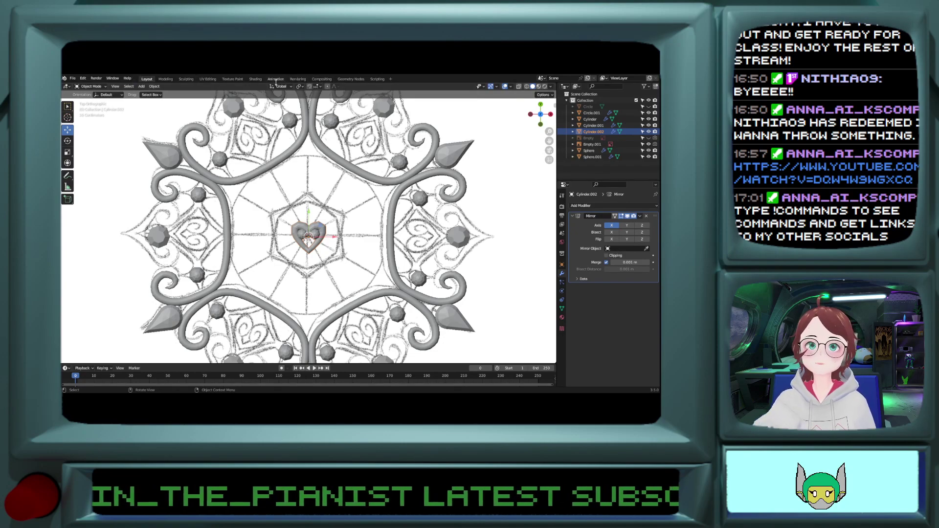
click(349, 79)
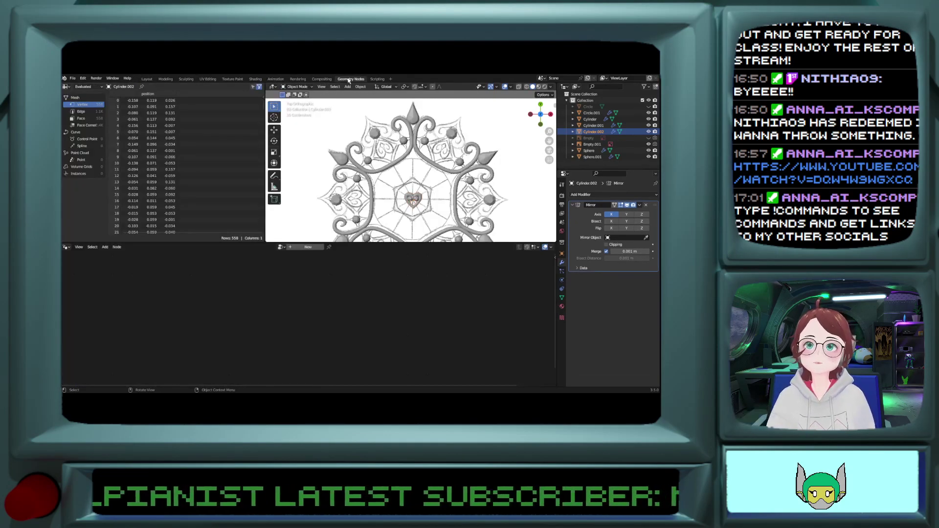
click(307, 247)
click(273, 247)
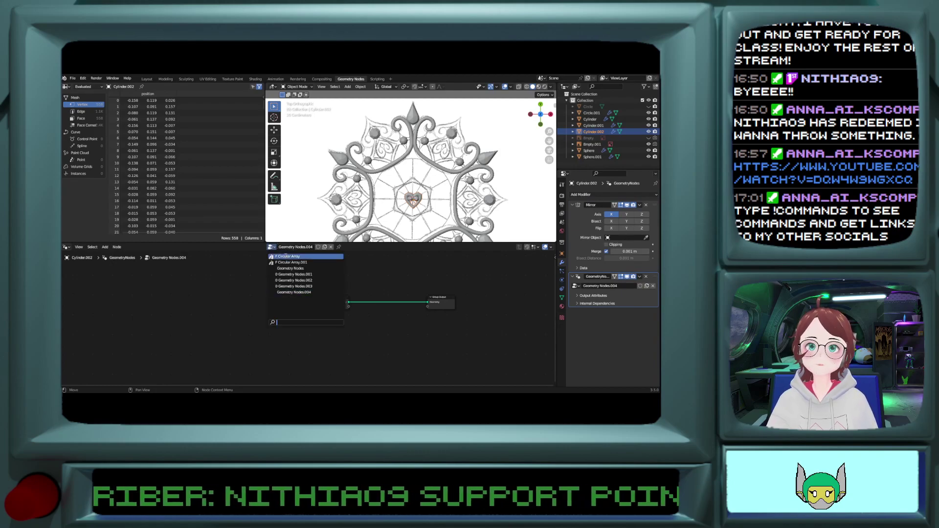
click(292, 258)
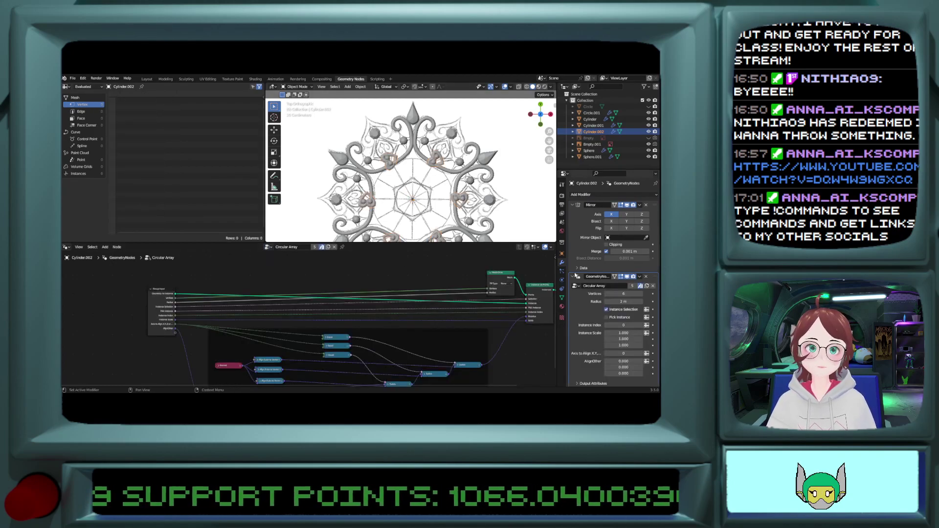
click(642, 325)
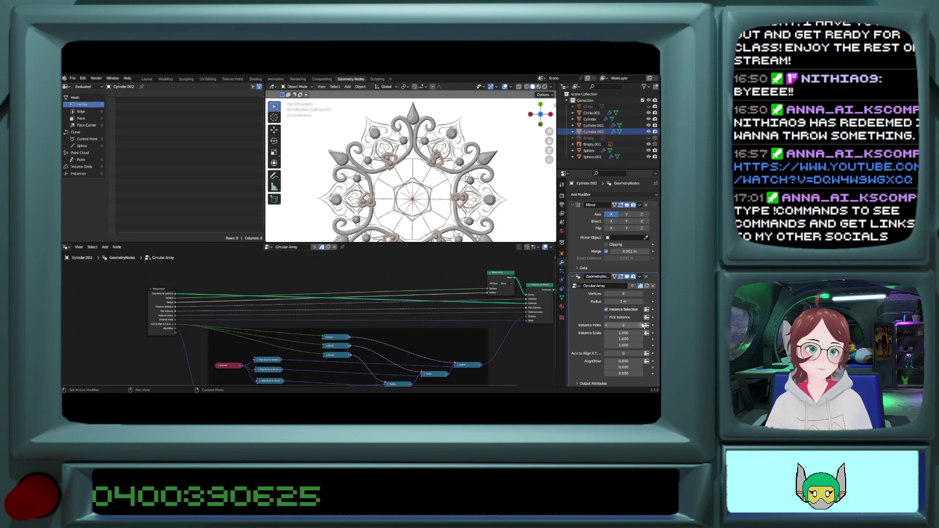
click(606, 325)
click(607, 325)
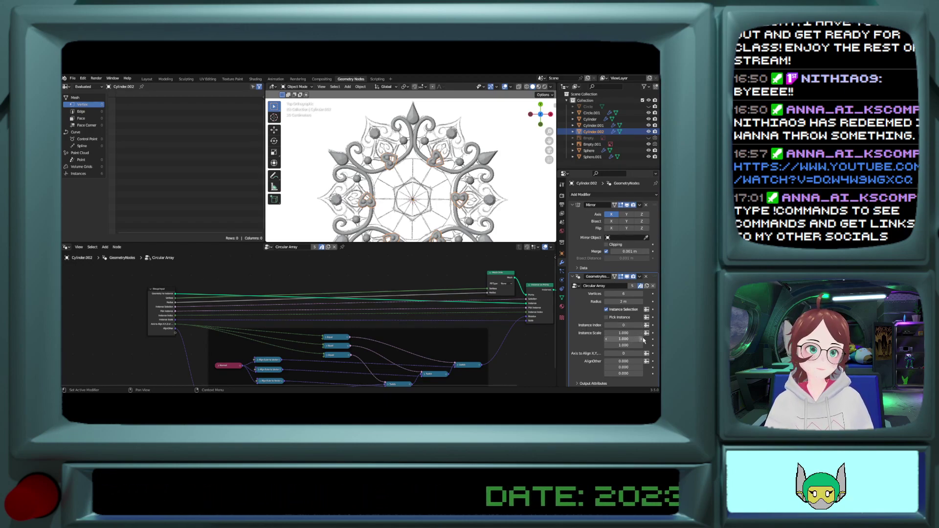
Step: Set the heart's Circular Array axis to align to 1
click(641, 353)
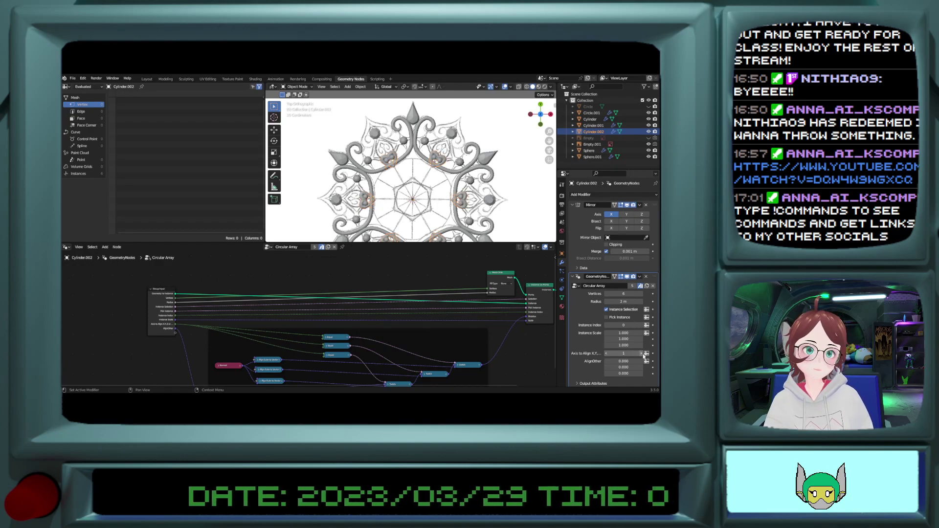
click(642, 355)
click(643, 354)
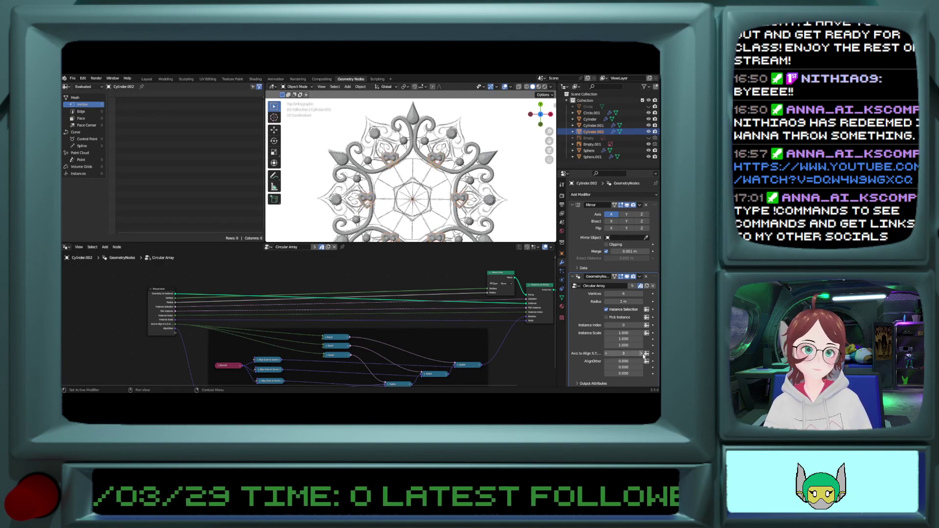
click(606, 353)
click(607, 354)
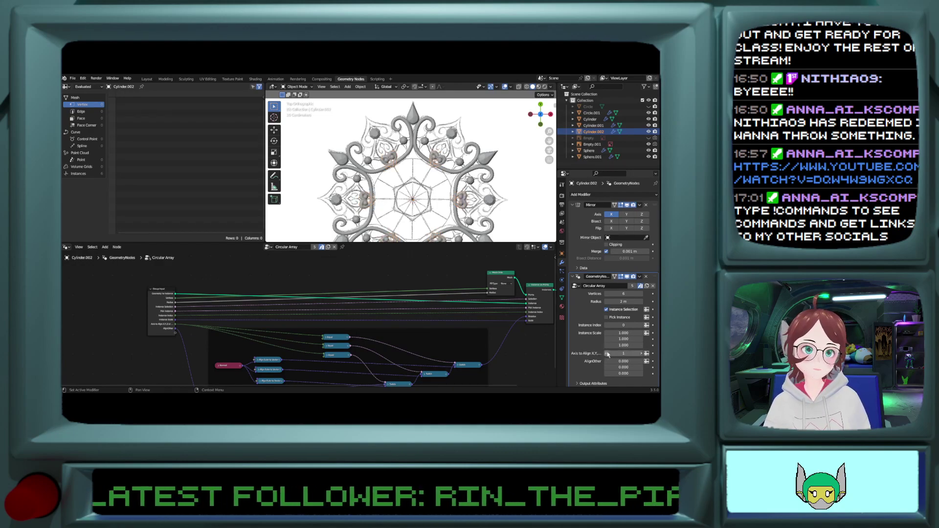
scroll(484, 182, down, 2)
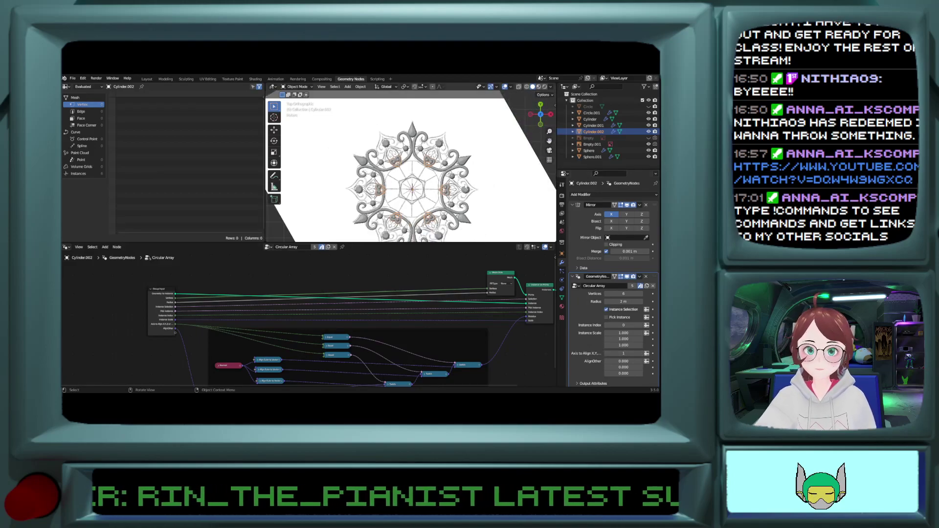
key(r)
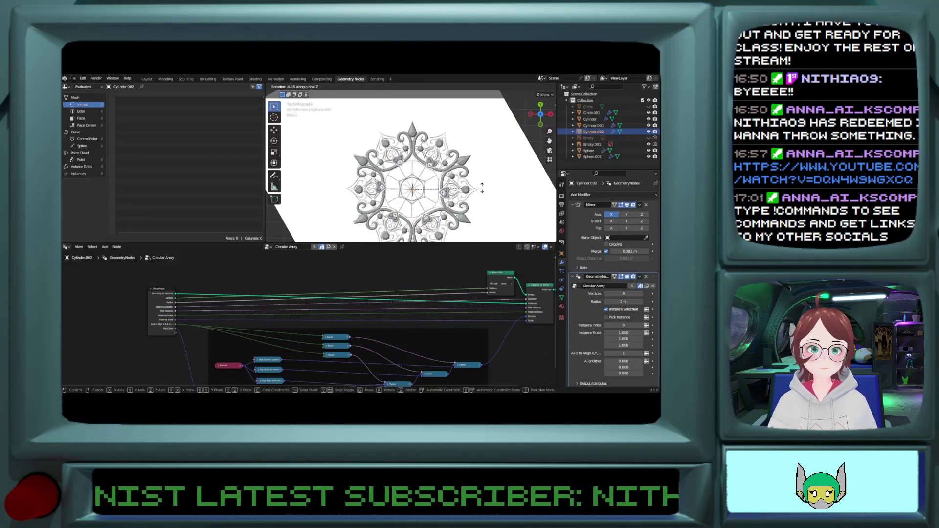
right_click(483, 192)
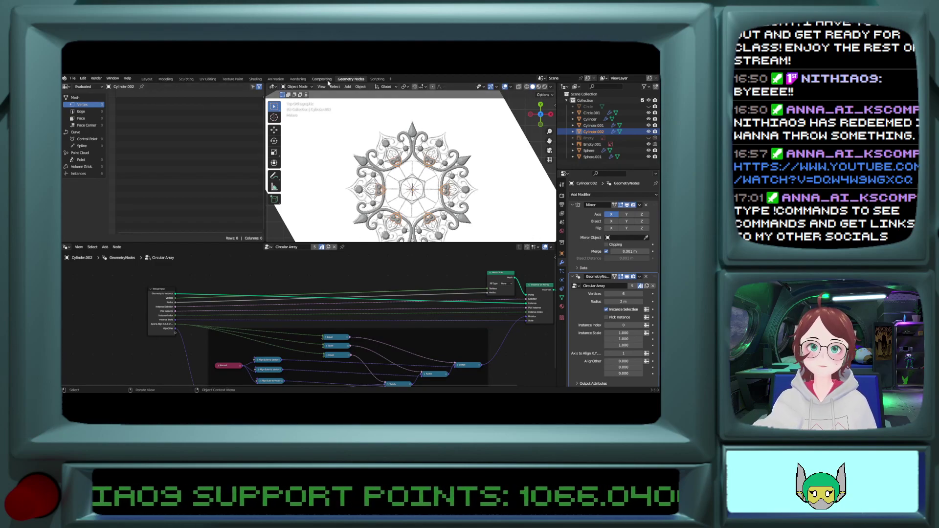
Step: Switch to the Layout workspace and bring the heart array into close view from above
click(165, 79)
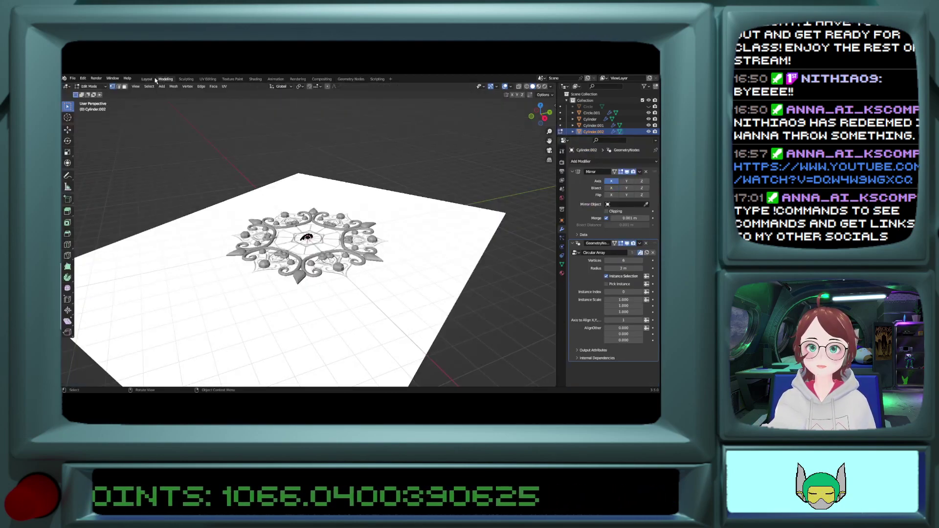
scroll(303, 249, up, 8)
middle_drag(304, 248, 330, 289)
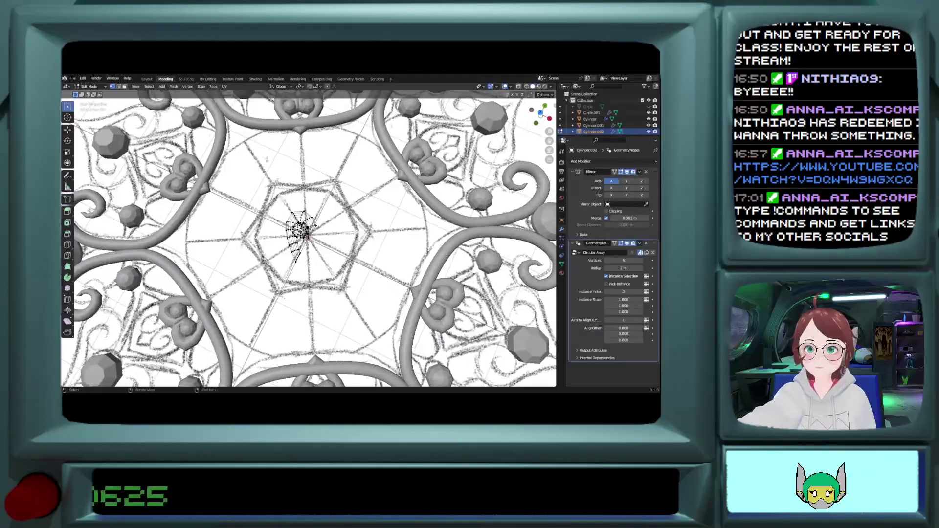
click(147, 79)
scroll(279, 172, up, 2)
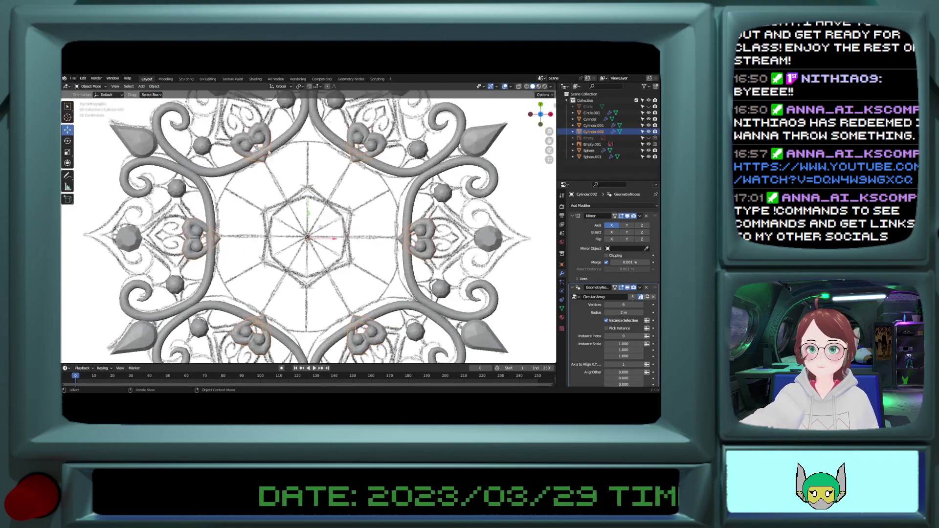
key(Tab)
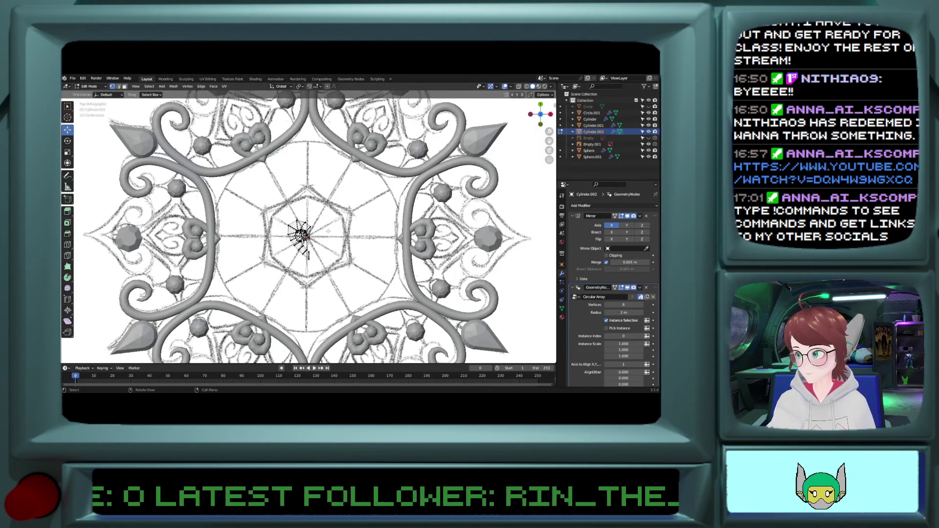
key(a)
key(r)
key(z)
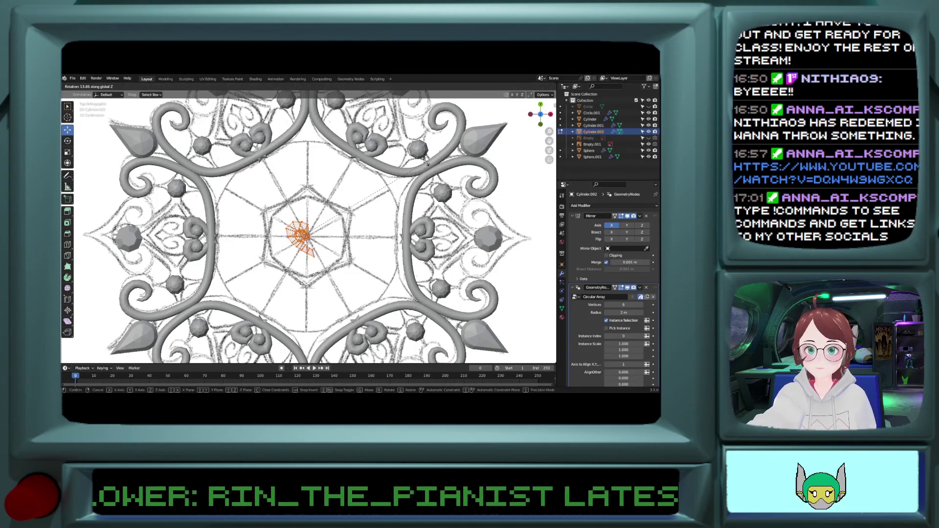
click(385, 230)
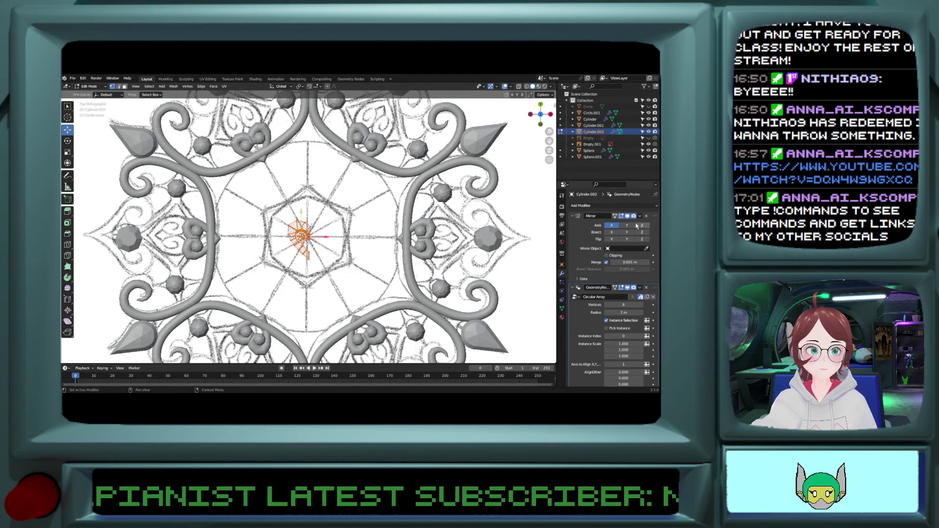
key(Tab)
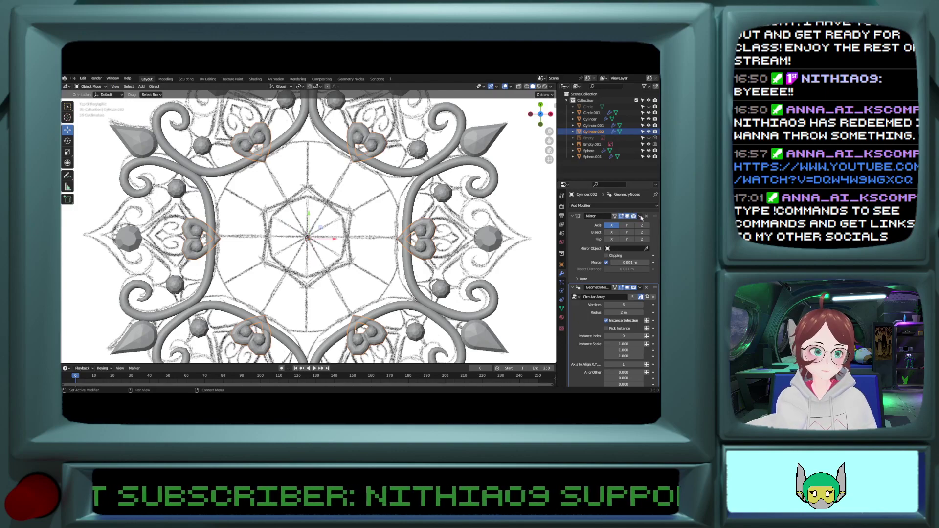
Step: Apply the heart's Mirror modifier so both halves become real mesh
click(640, 216)
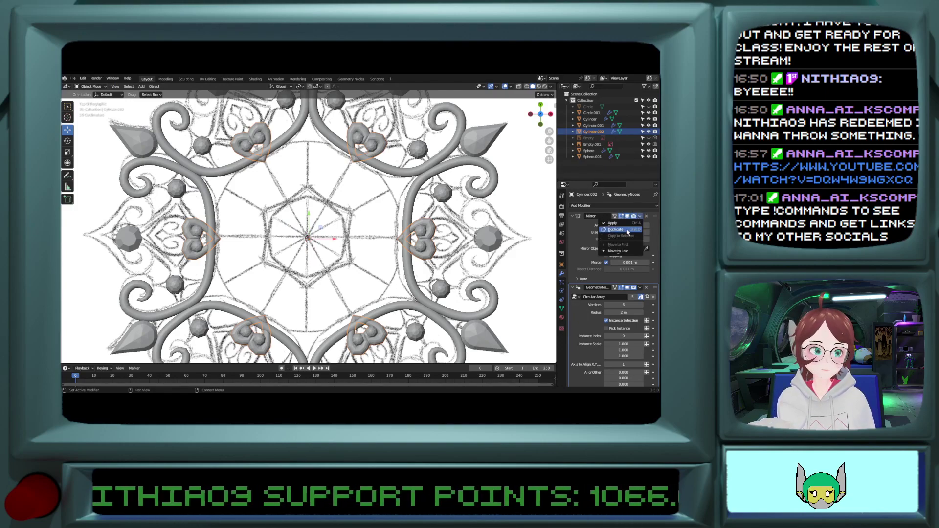
click(619, 228)
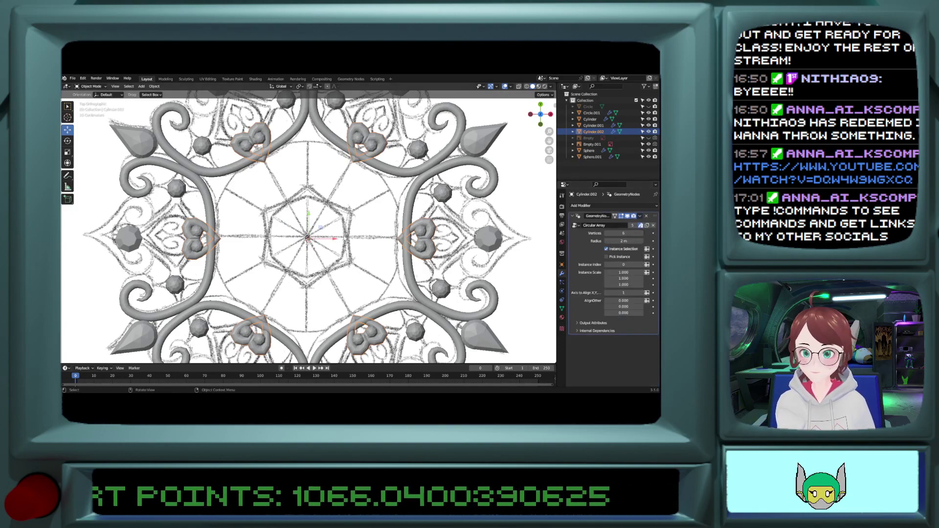
key(r)
right_click(387, 237)
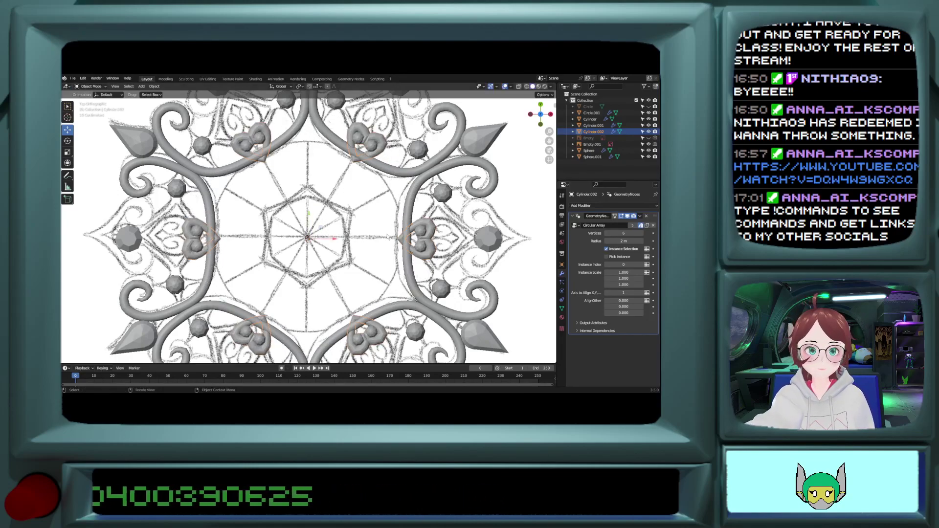
Step: Rotate the heart's whole mesh 180° around Z in Edit Mode and return to Object Mode
key(Tab)
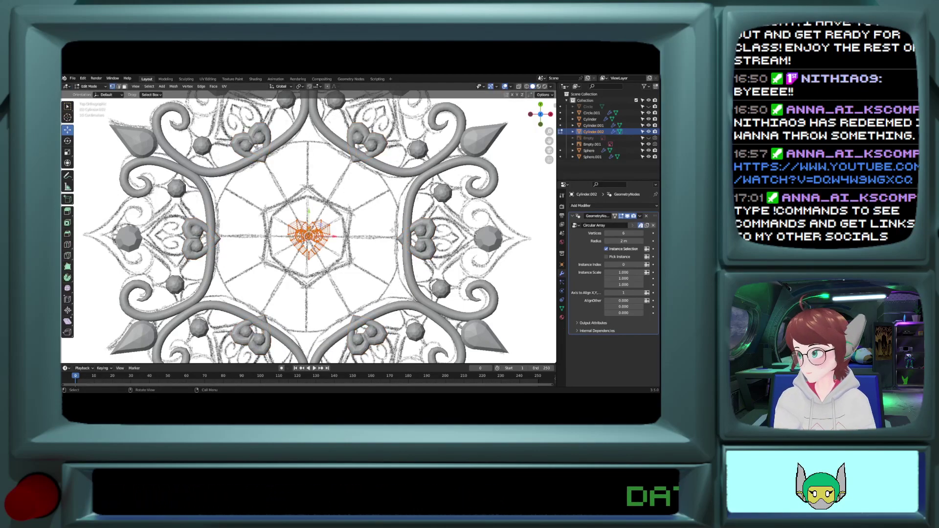
key(r)
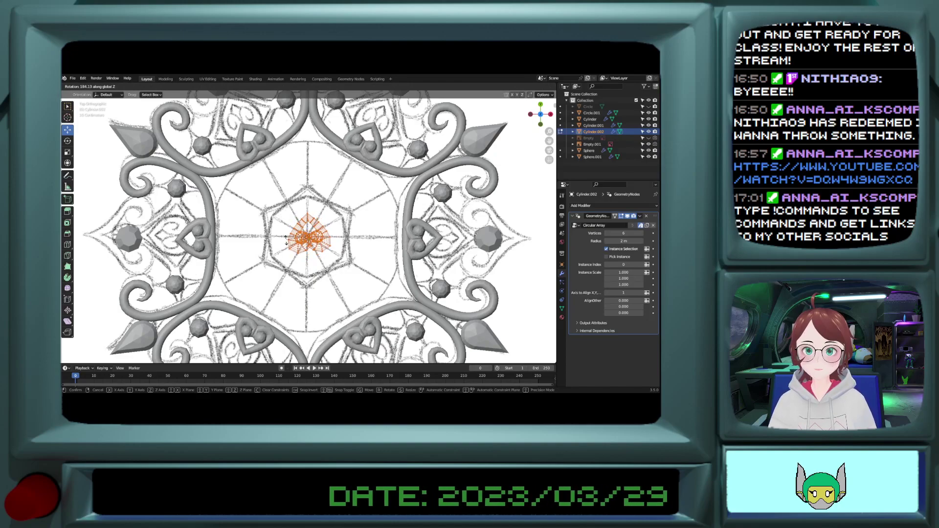
click(286, 240)
click(139, 329)
text(180)
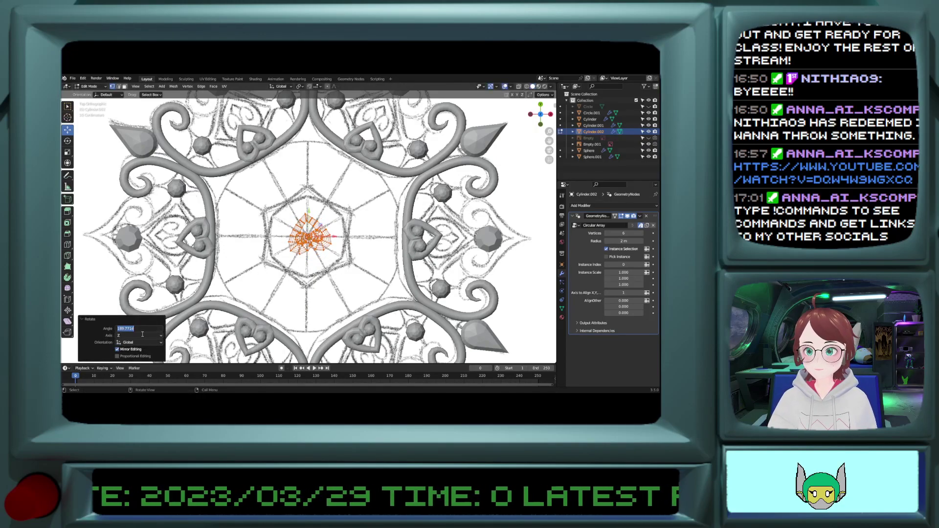
key(Return)
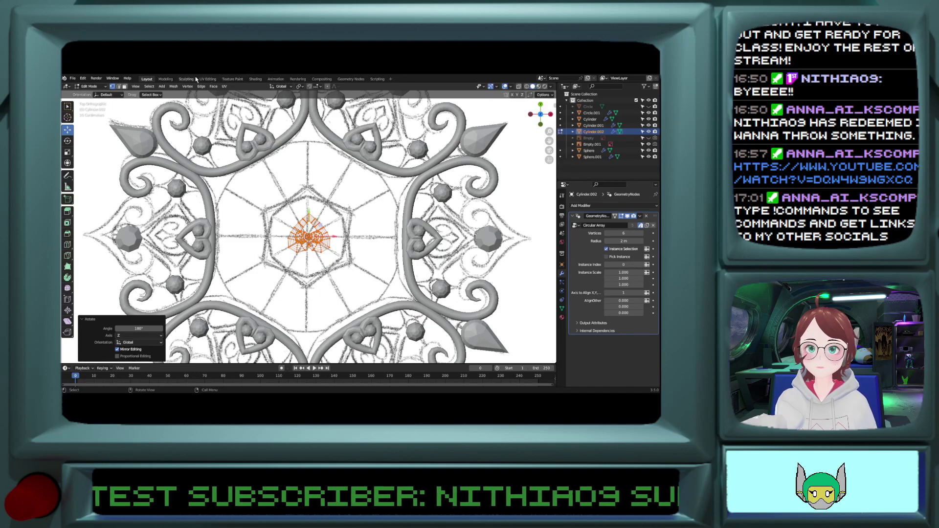
key(Tab)
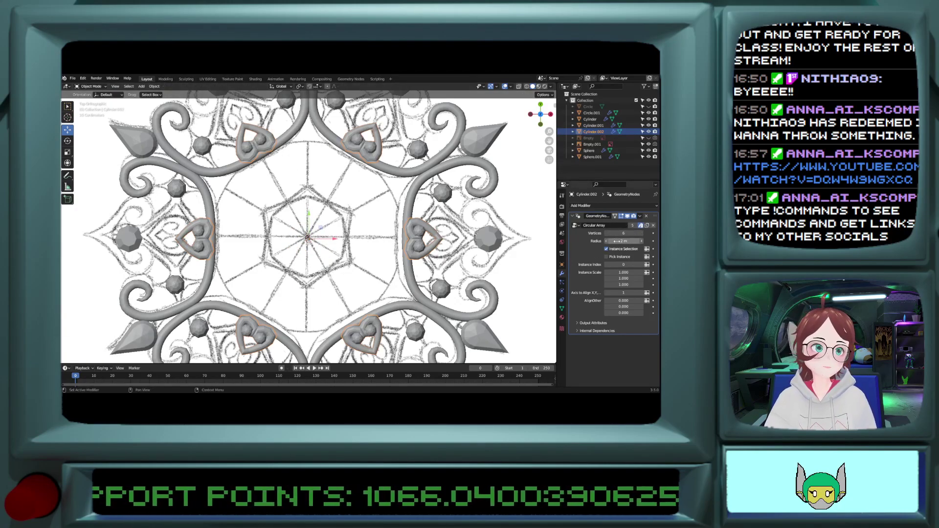
Step: Increase the heart's Circular Array radius to 2.4 m and scale the heart object by 1.061
drag(617, 241, 651, 241)
scroll(455, 228, down, 3)
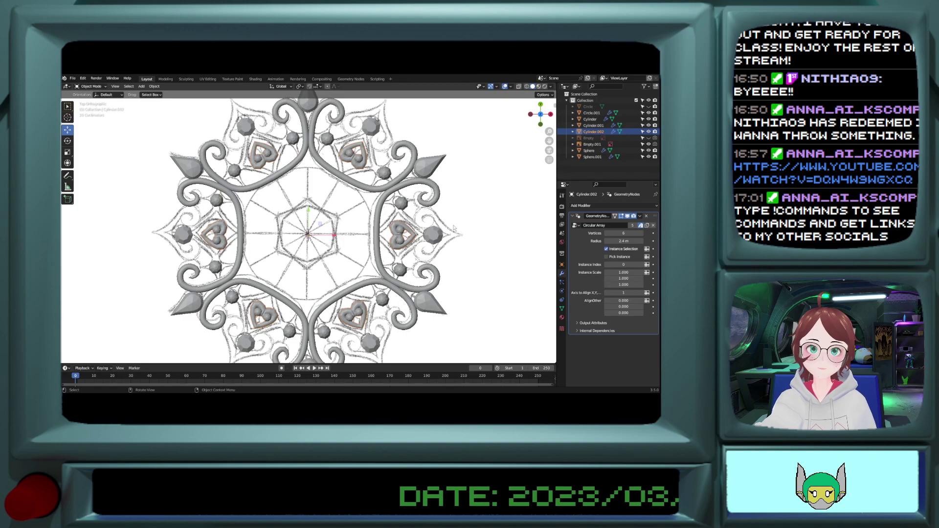
key(s)
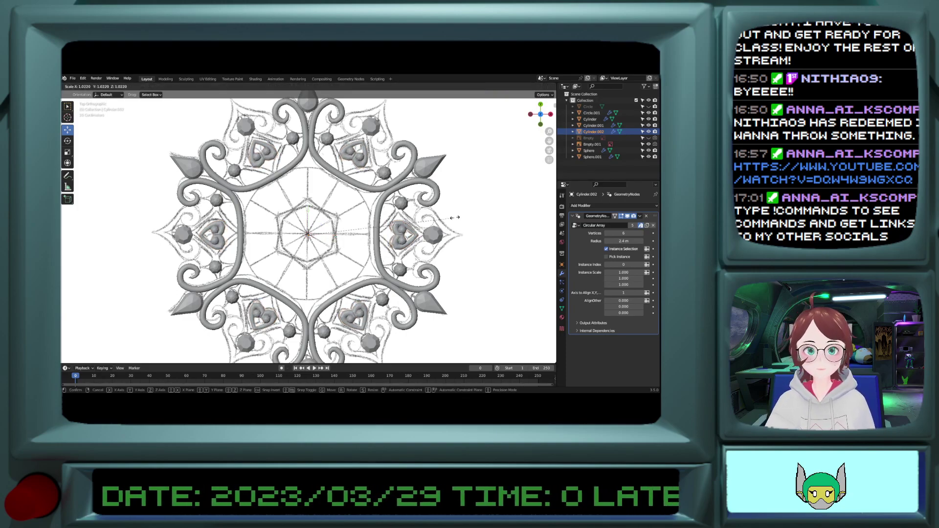
click(459, 218)
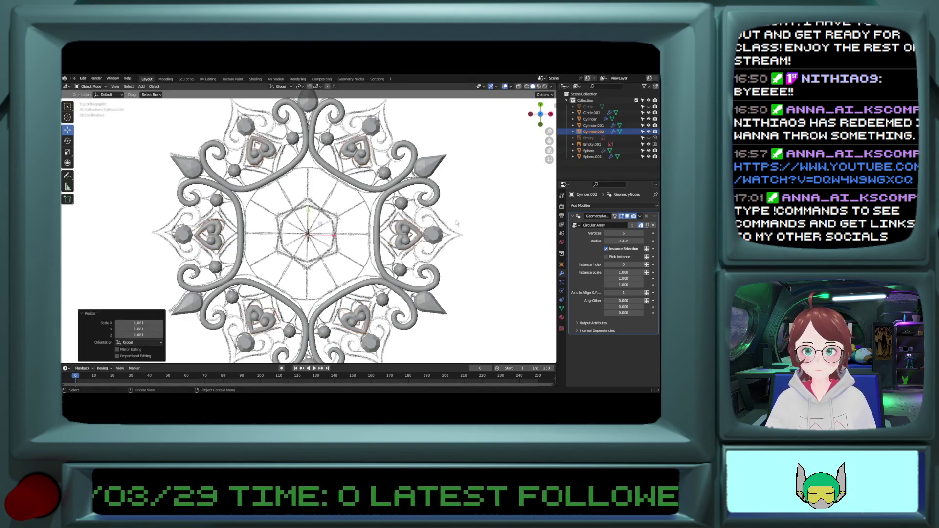
Step: Set the heart's Circular Array radius to 2.29 m
click(625, 241)
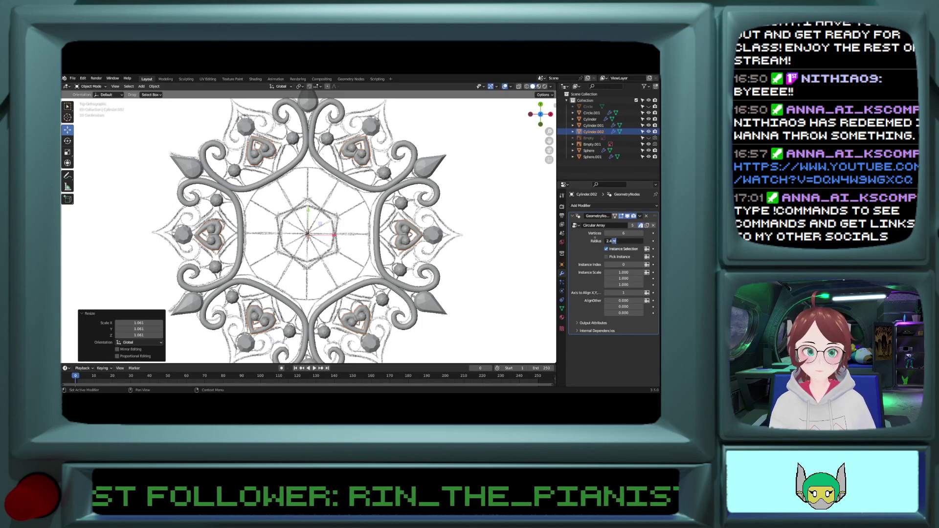
text(2.29)
key(Return)
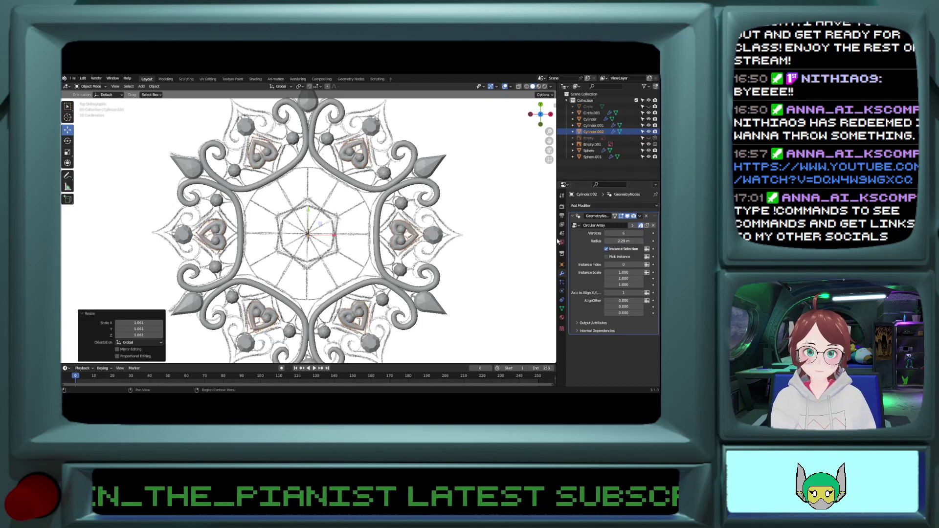
scroll(500, 229, down, 2)
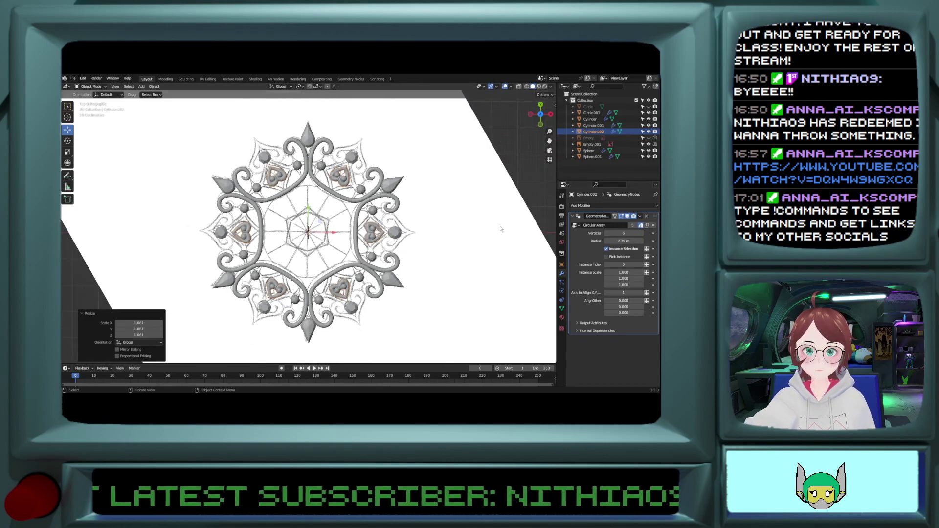
Step: Reselect the heart array and fine-tune its Circular Array radius to 2.31 m
click(500, 229)
scroll(500, 229, up, 2)
shift+scroll(500, 229, up, 2)
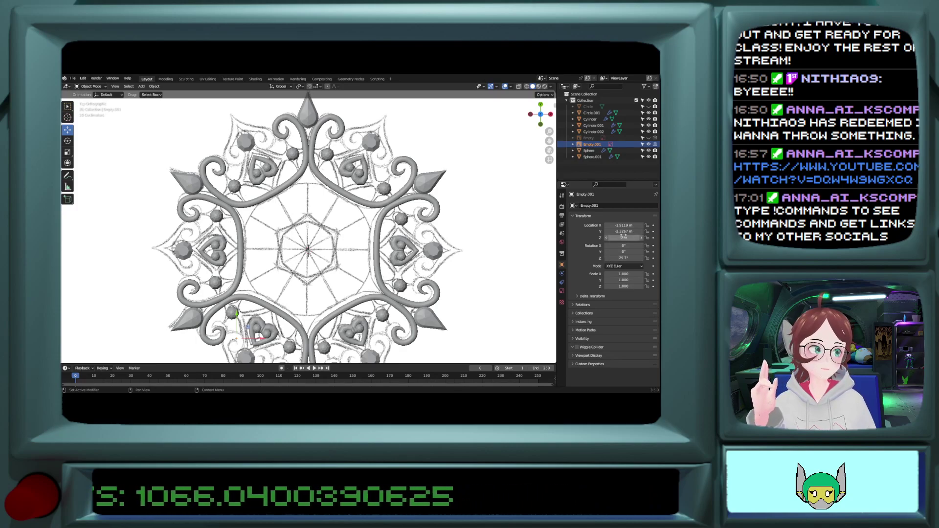
click(415, 247)
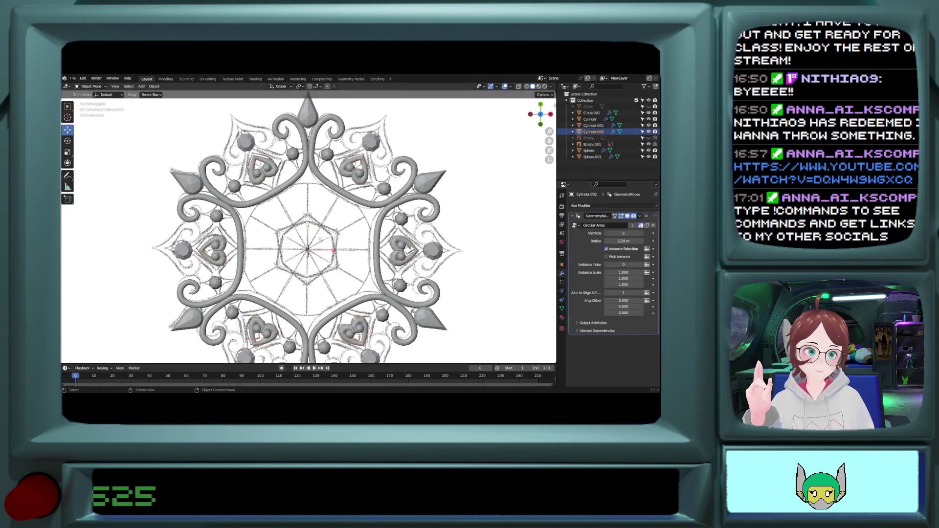
click(642, 242)
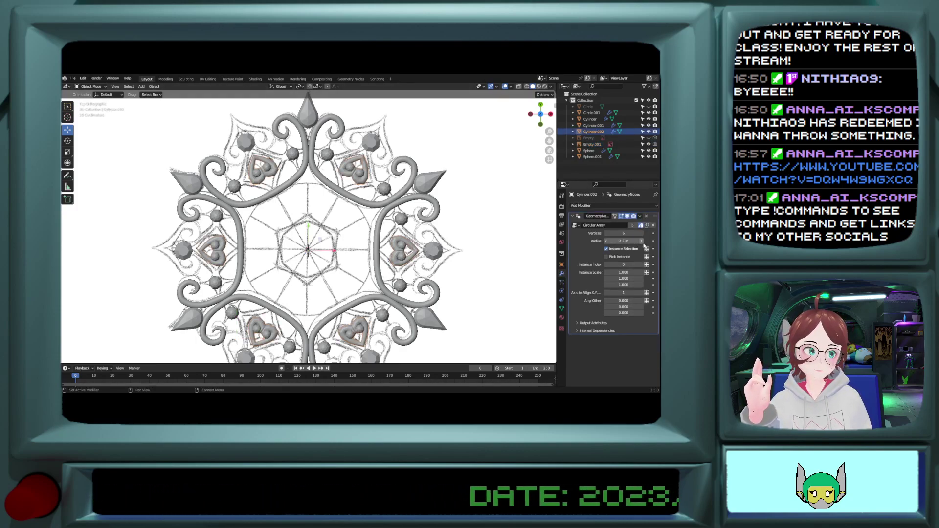
click(642, 242)
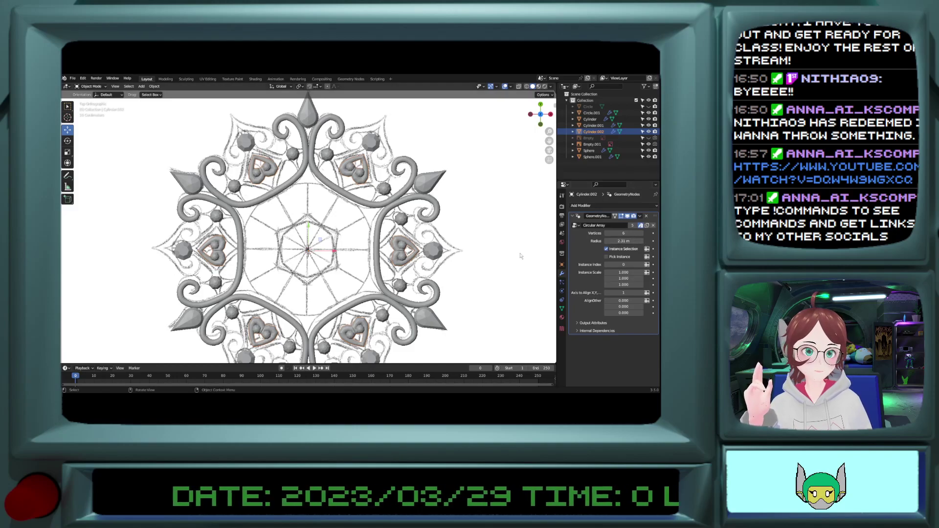
middle_drag(550, 245, 507, 240)
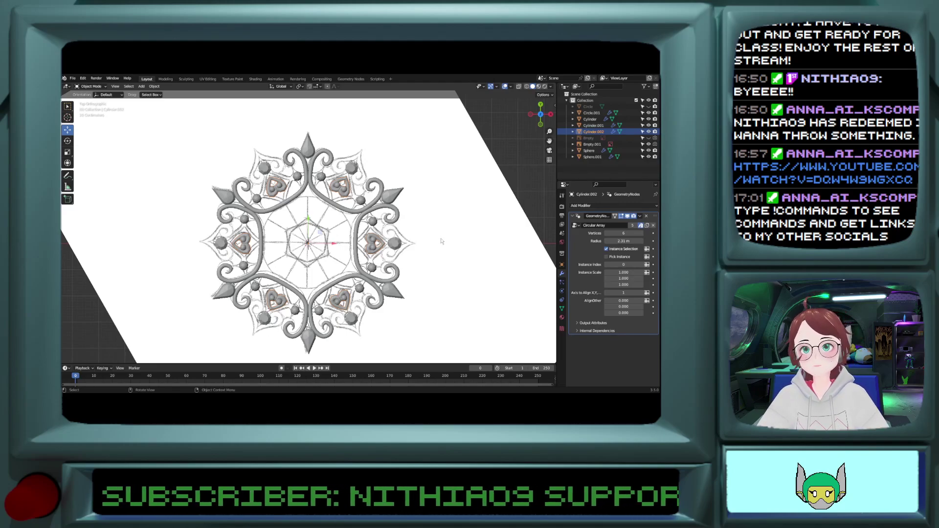
Step: Add a 2 m mesh cube at the medallion's centre
click(141, 86)
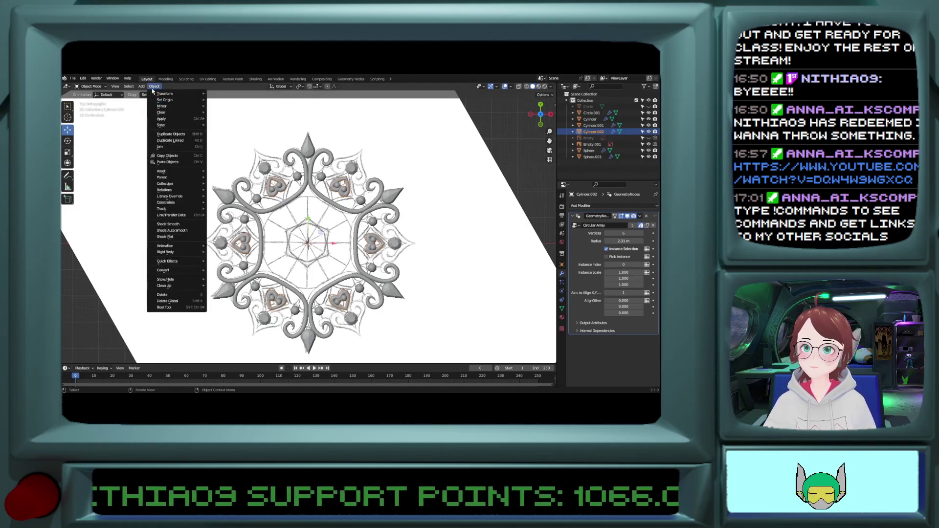
mouse_move(147, 93)
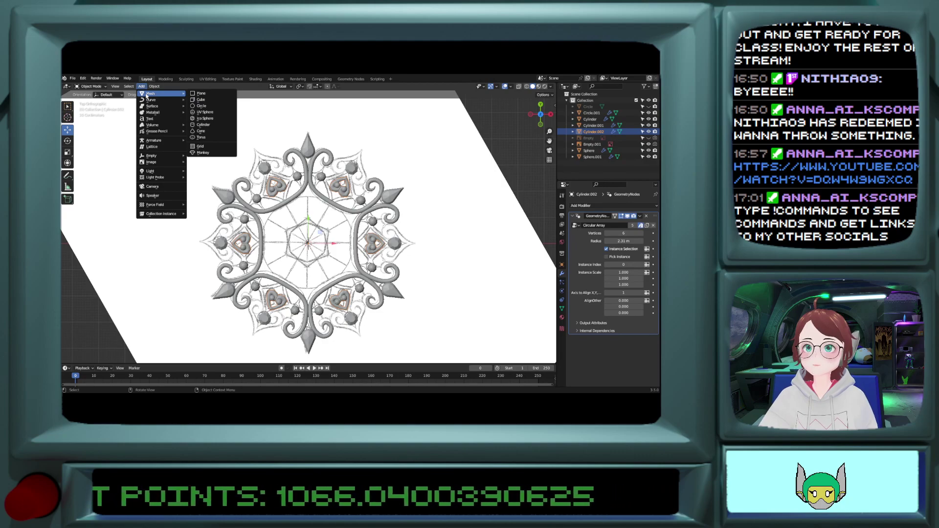
click(225, 101)
scroll(273, 209, up, 2)
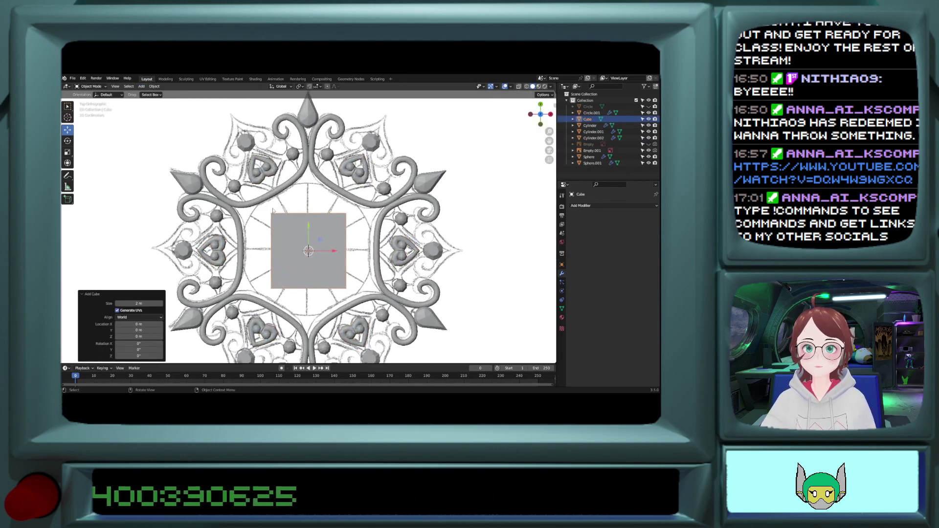
scroll(312, 237, up, 2)
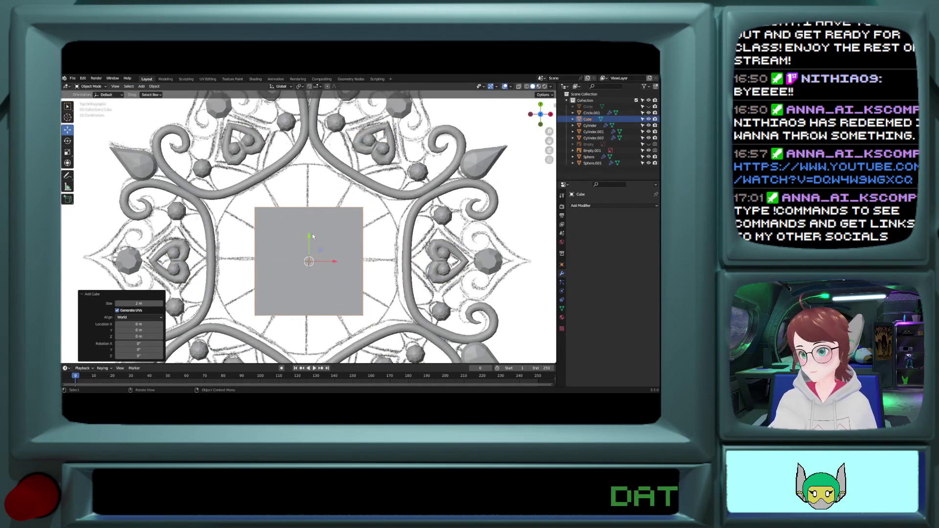
Step: Flatten the cube into a thin slab by scaling it along Z to about 0.18
key(Tab)
middle_drag(313, 236, 315, 159)
key(Tab)
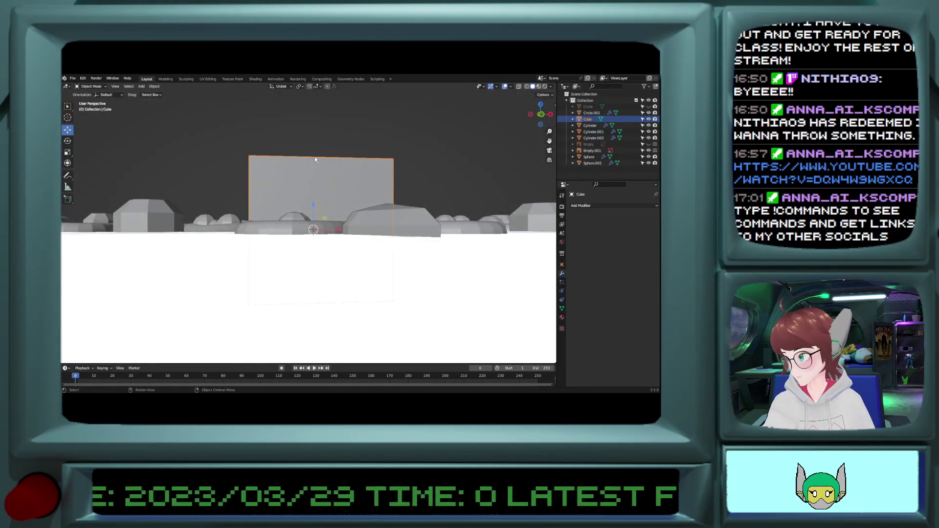
key(s)
key(z)
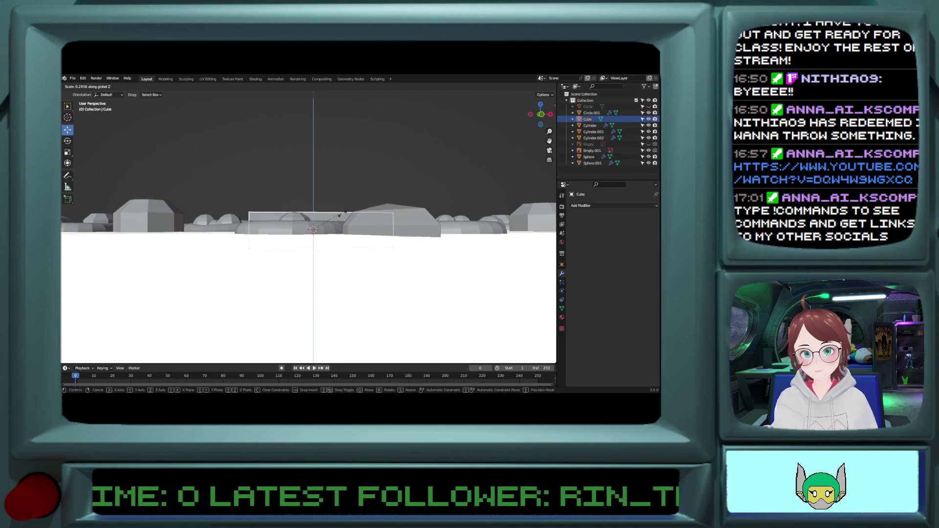
click(332, 218)
middle_drag(332, 218, 328, 248)
key(KP_1)
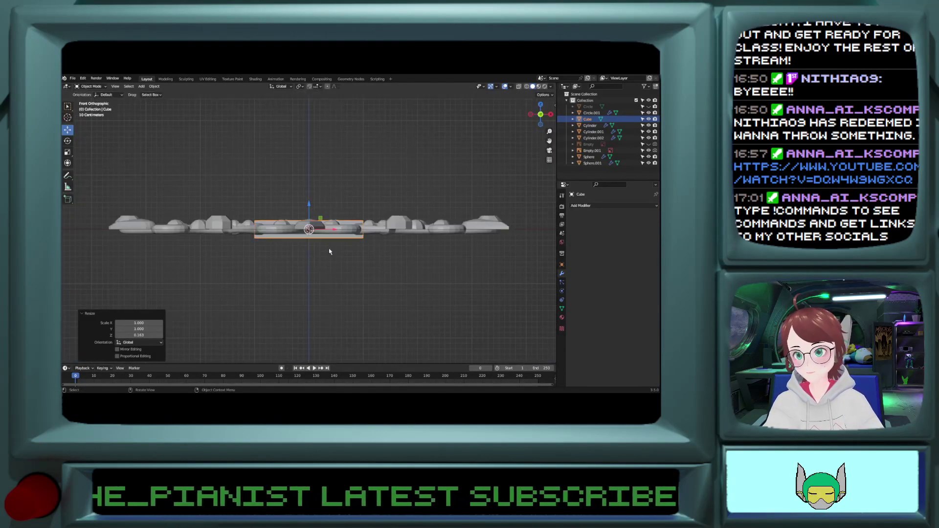
Step: Rotate the slab's mesh geometry by about -44.9° around Z in top view, forming a diamond
key(KP_7)
key(Tab)
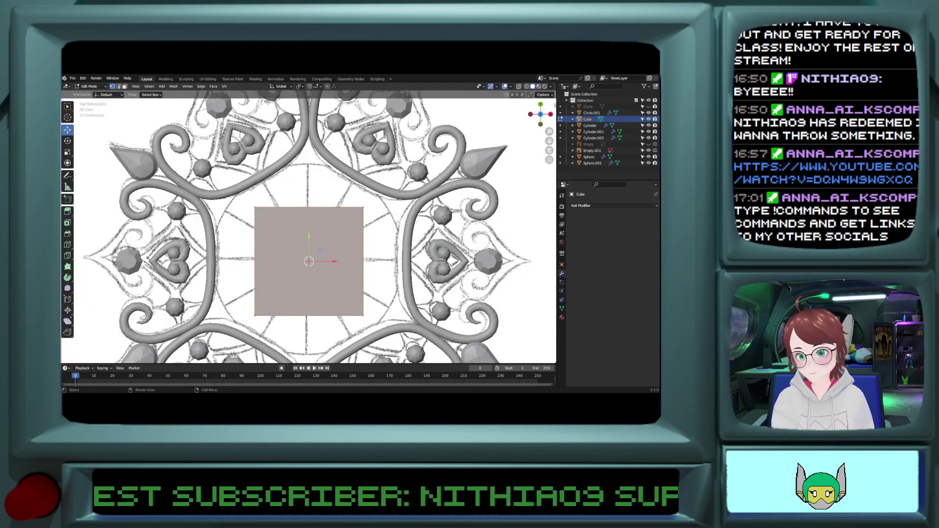
key(r)
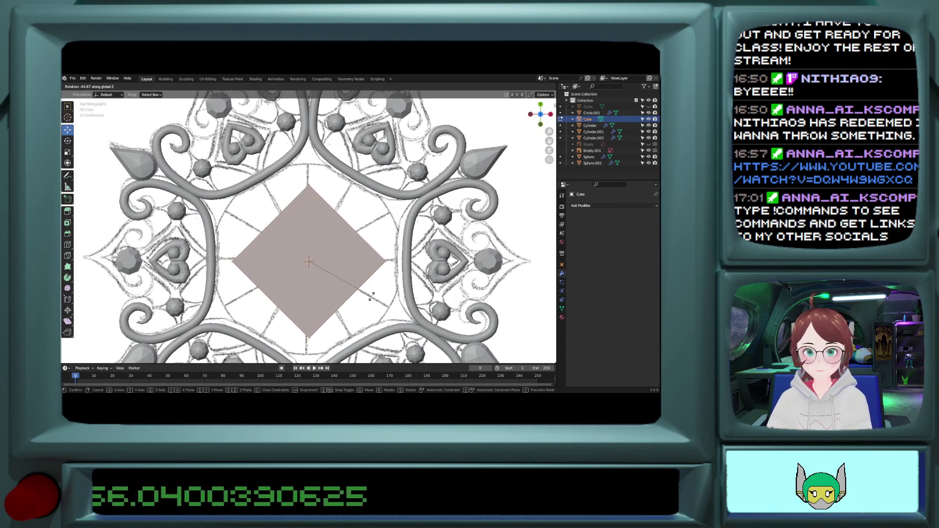
click(372, 295)
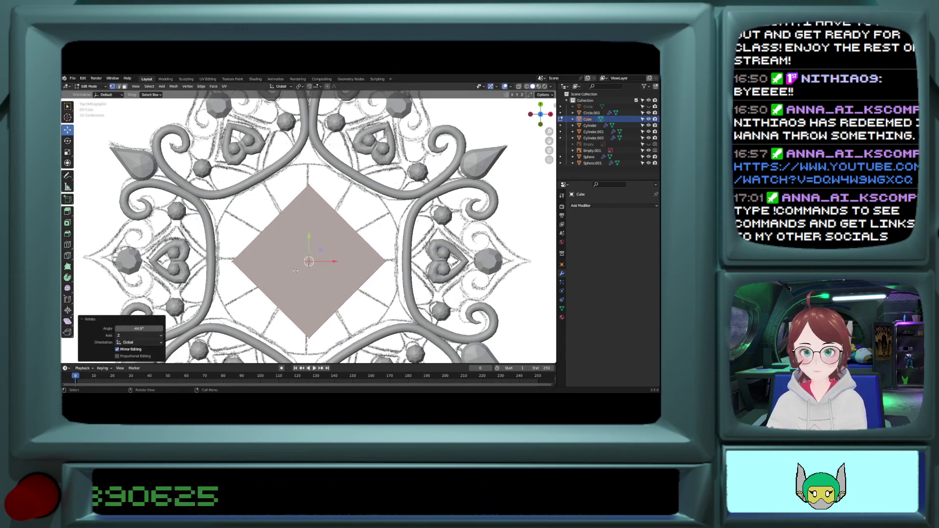
Step: Divide the diamond slab into quarters with centred loop cuts crossing in both directions
click(67, 245)
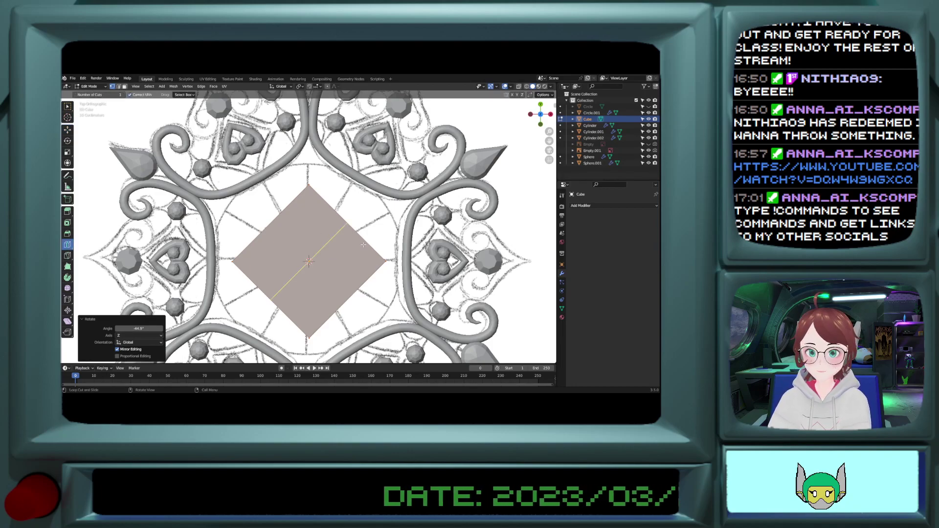
click(286, 223)
click(67, 129)
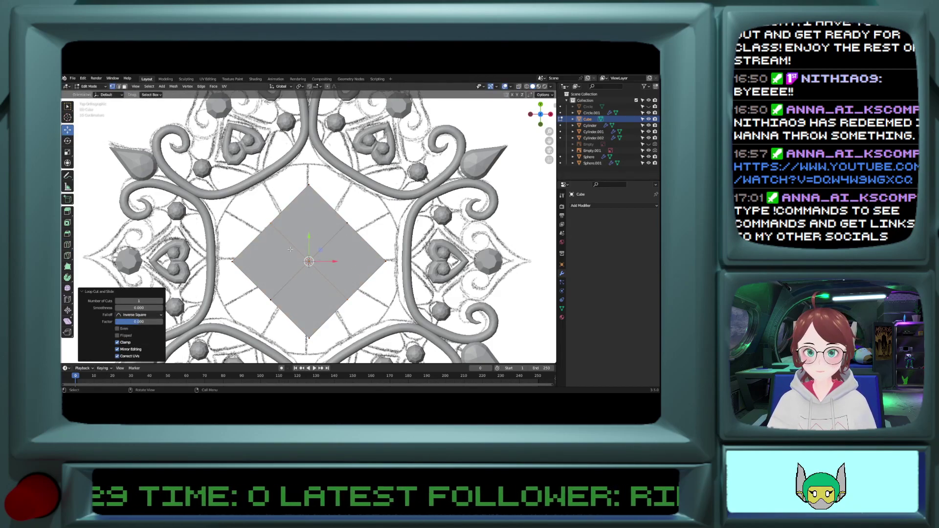
Step: Try deleting the selected loop cut's vertices from the slab and undo the deletion
key(x)
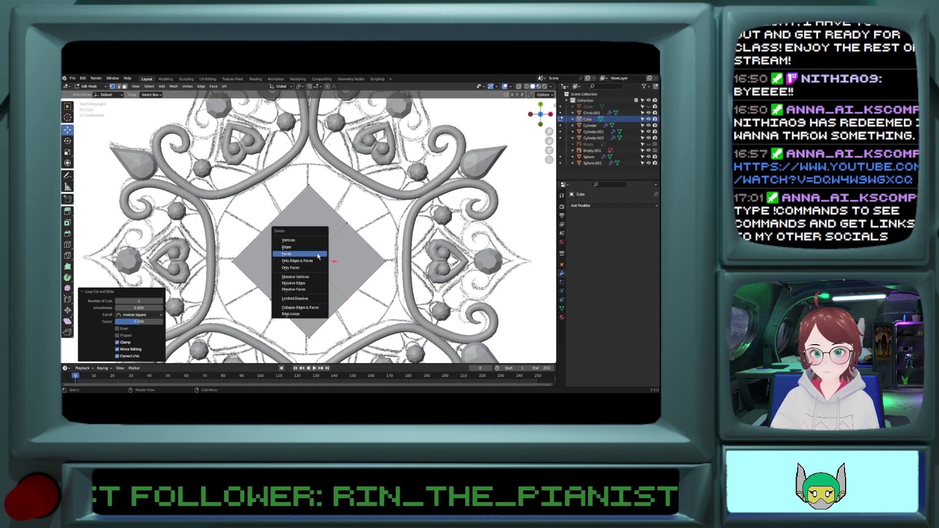
click(311, 240)
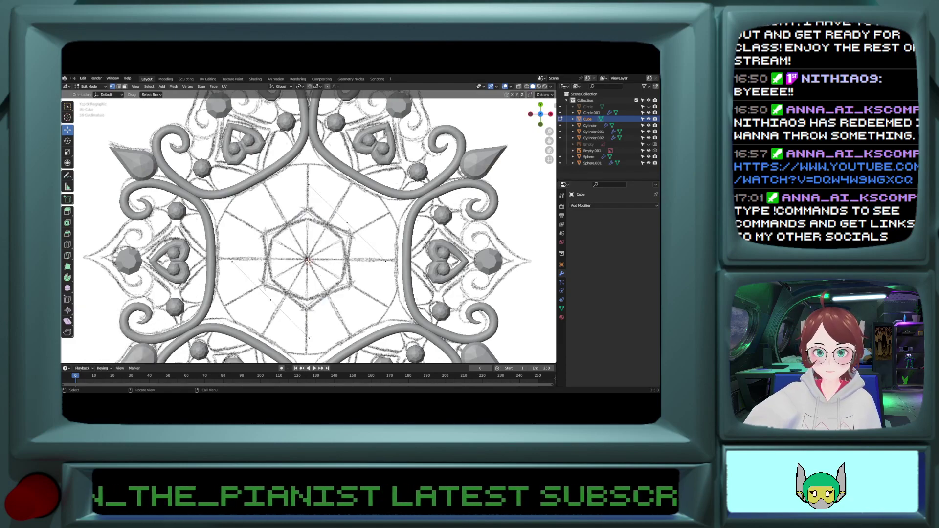
middle_drag(309, 260, 324, 207)
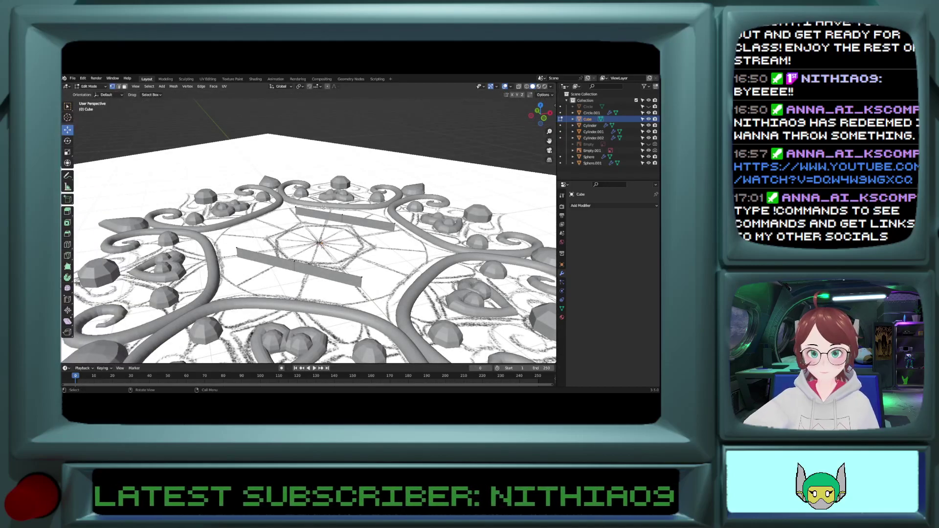
key(ctrl)
key(ctrl+z)
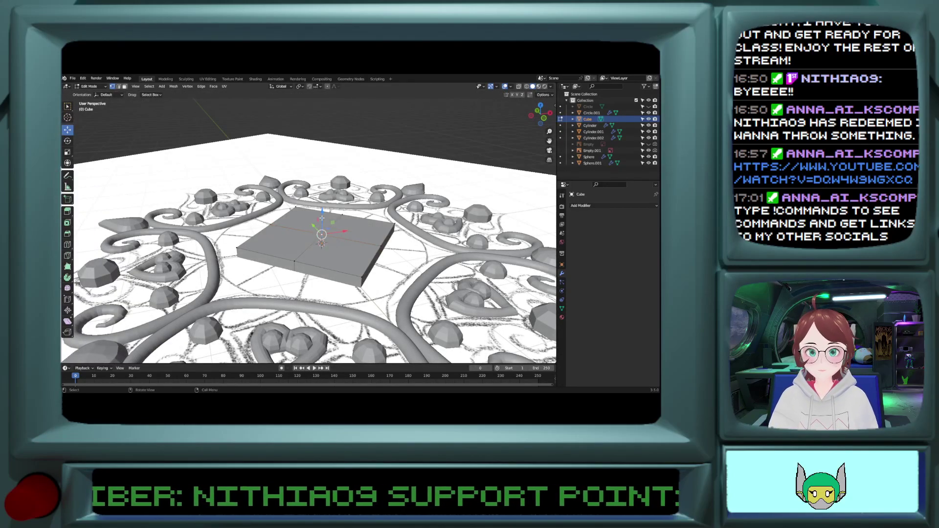
Step: Delete the slab's top and bottom surfaces around the centre, keeping only the four outer side walls
key(x)
click(322, 239)
middle_drag(322, 241, 319, 280)
key(x)
click(317, 216)
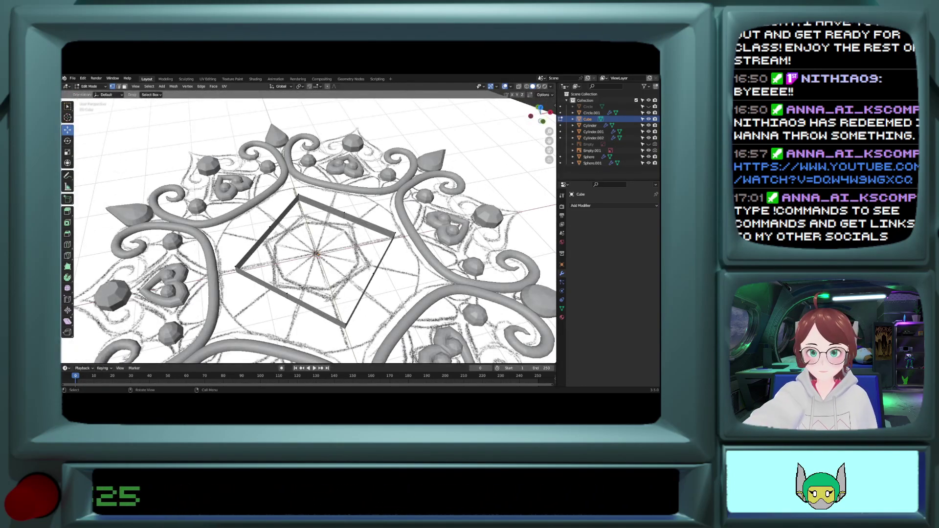
alt+click(270, 227)
middle_drag(270, 227, 352, 193)
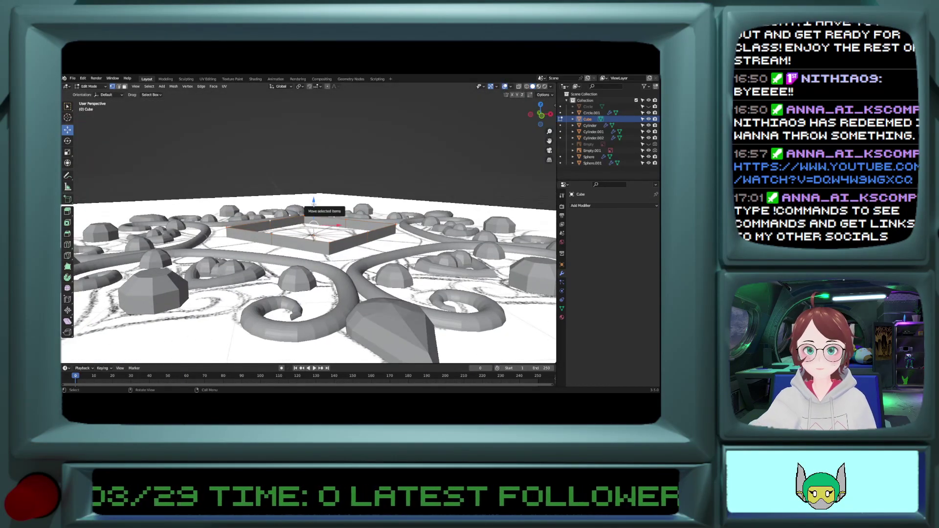
key(g)
key(z)
drag(321, 156, 321, 152)
key(ctrl+z)
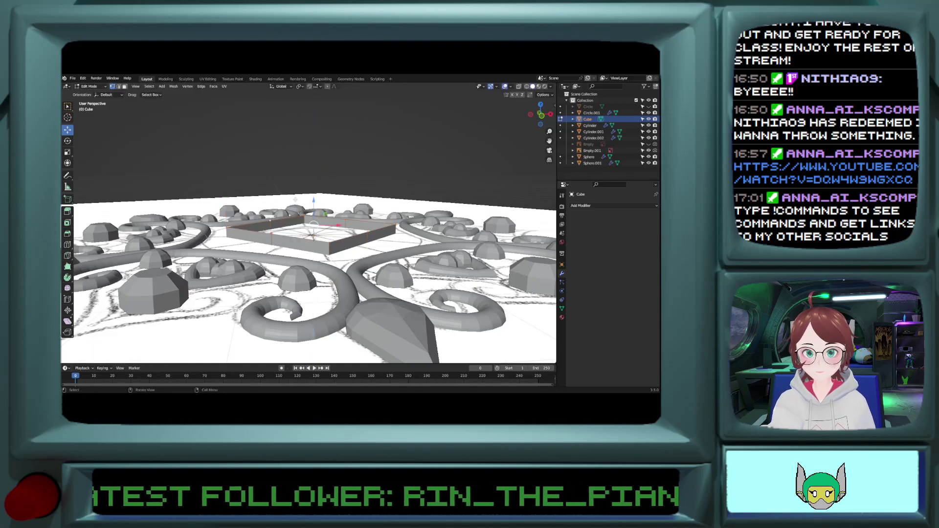
Step: Scale the midpoints of the square frame's four sides inward around the centre, and select the whole frame mesh
scroll(303, 201, up, 2)
click(248, 238)
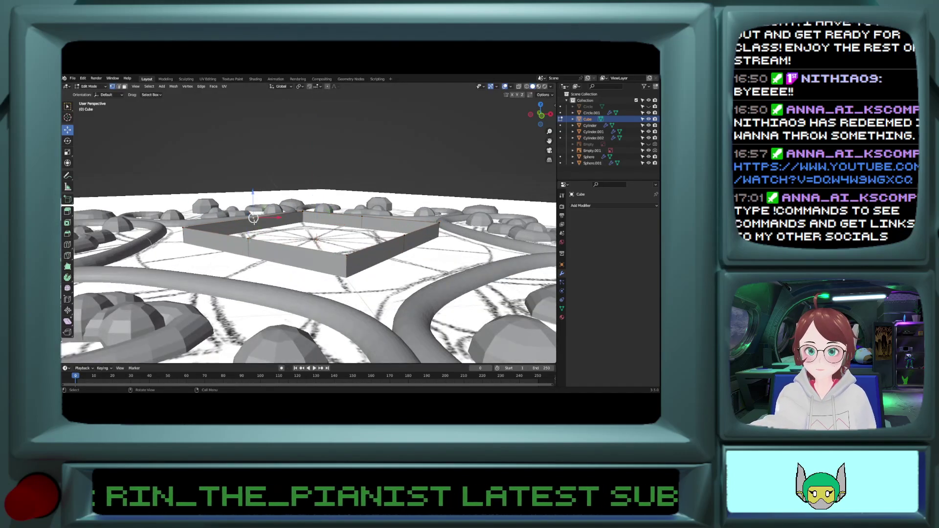
middle_drag(254, 222, 256, 237)
shift+click(253, 238)
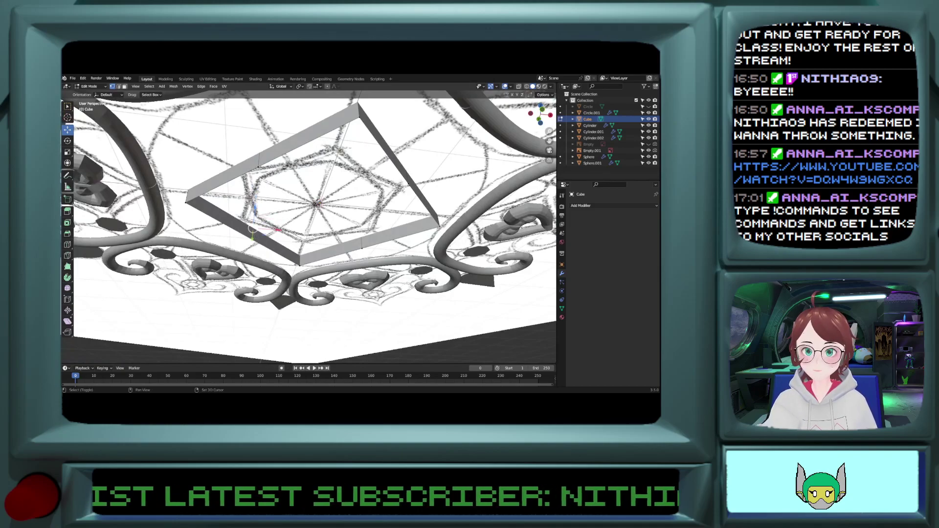
shift+click(258, 167)
middle_drag(258, 169, 264, 210)
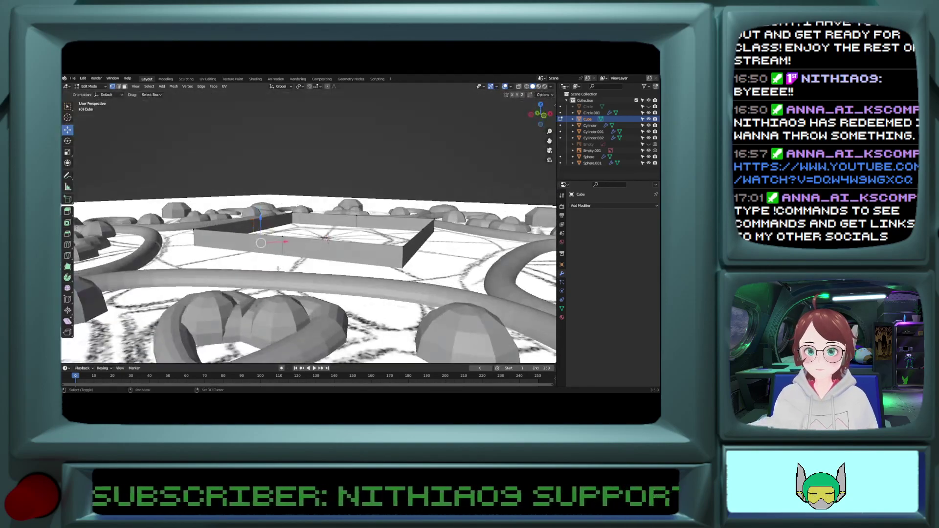
shift+click(283, 238)
middle_drag(267, 242, 268, 223)
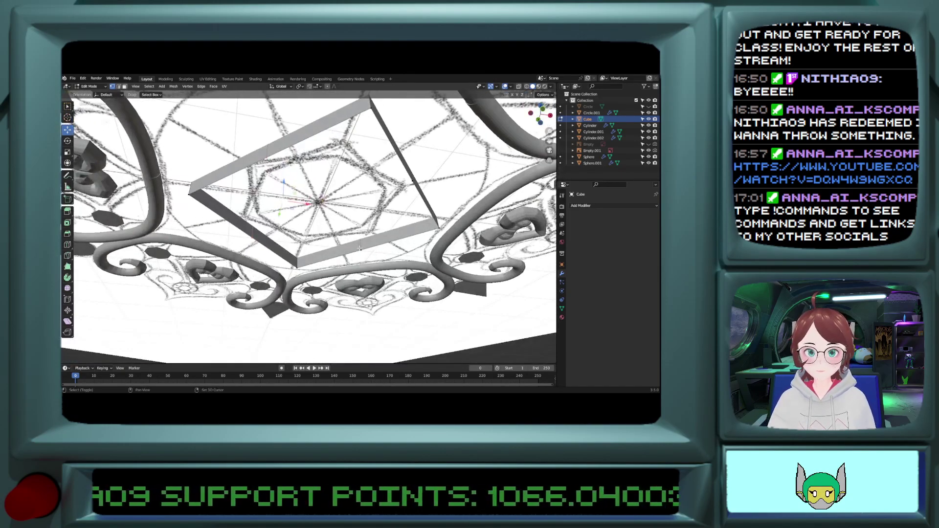
middle_drag(376, 206, 371, 245)
shift+click(366, 233)
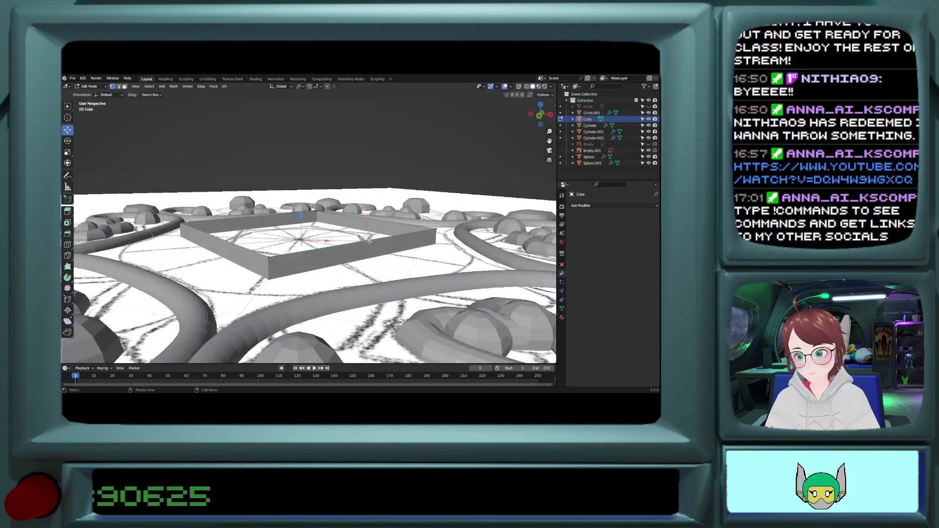
key(KP_7)
key(s)
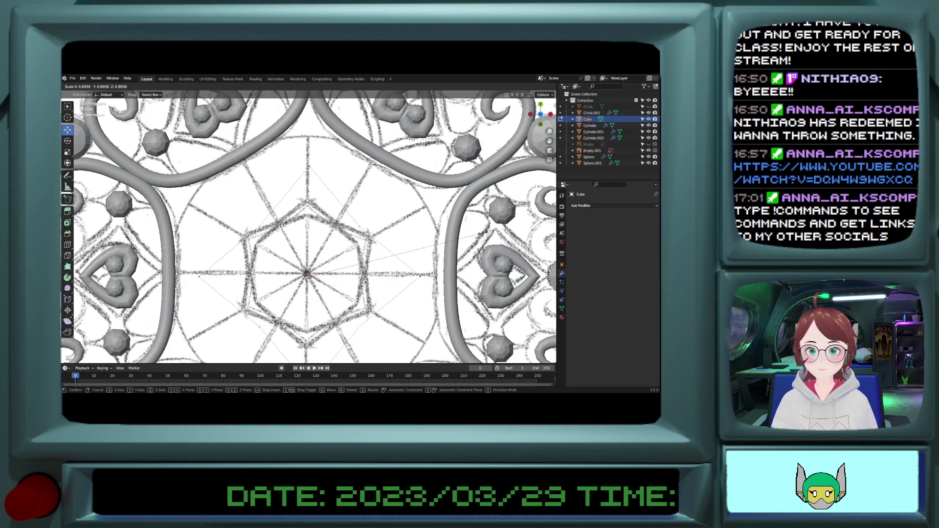
click(474, 234)
key(a)
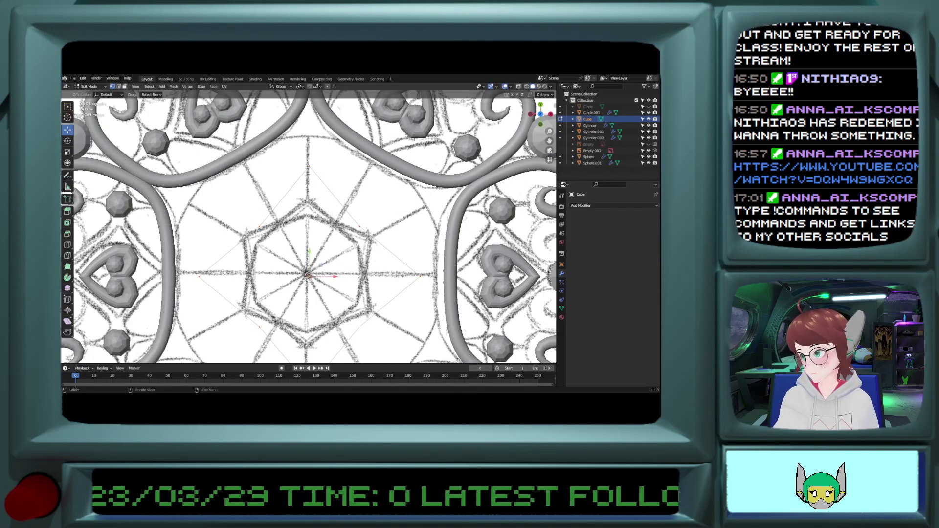
key(r)
key(s)
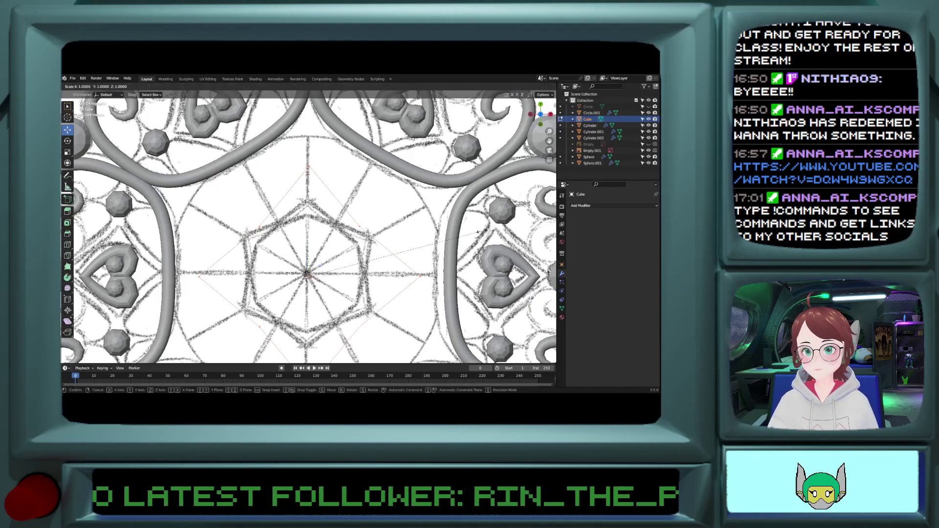
right_click(466, 231)
key(ctrl+z)
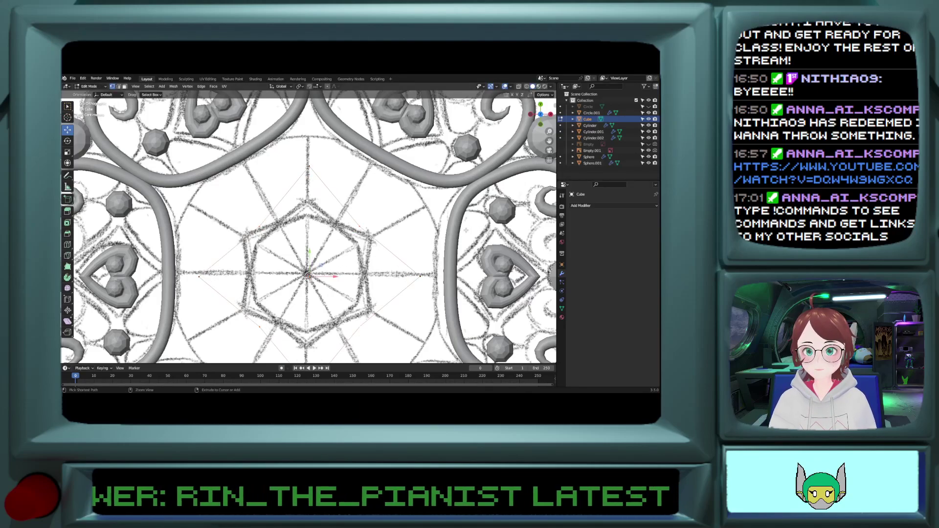
Step: Extrude the selected frame inward by scaling it to 0.796 in X and Y with Z locked
key(s)
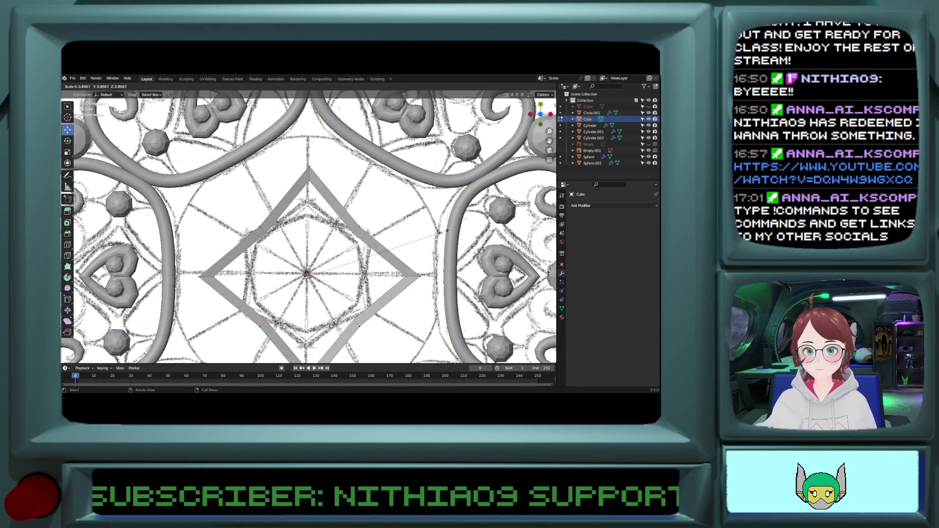
key(shift+z)
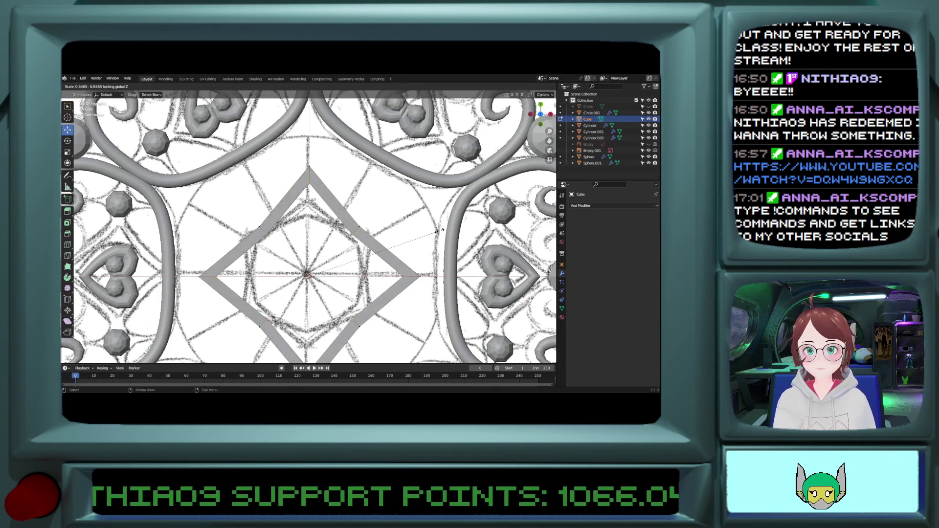
click(431, 229)
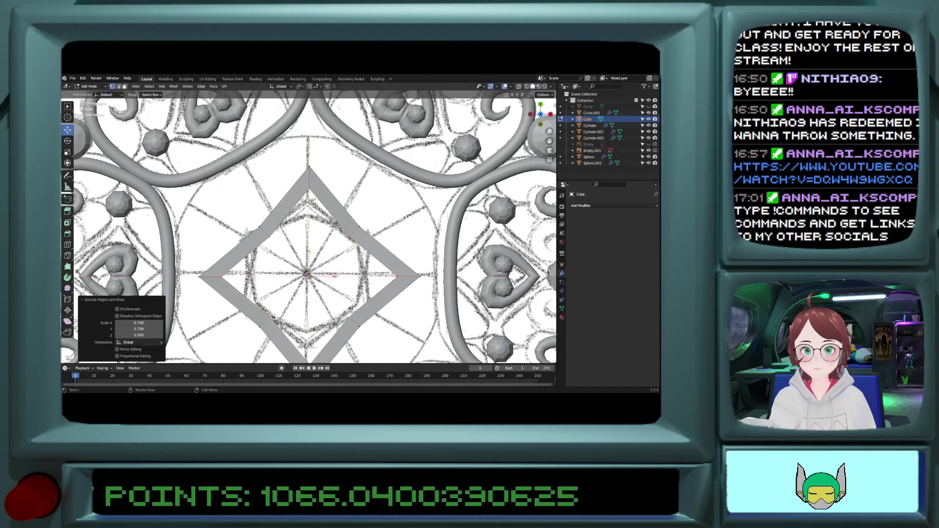
Step: Add a Bevel modifier to the frame and return to Object Mode
middle_drag(430, 229, 337, 210)
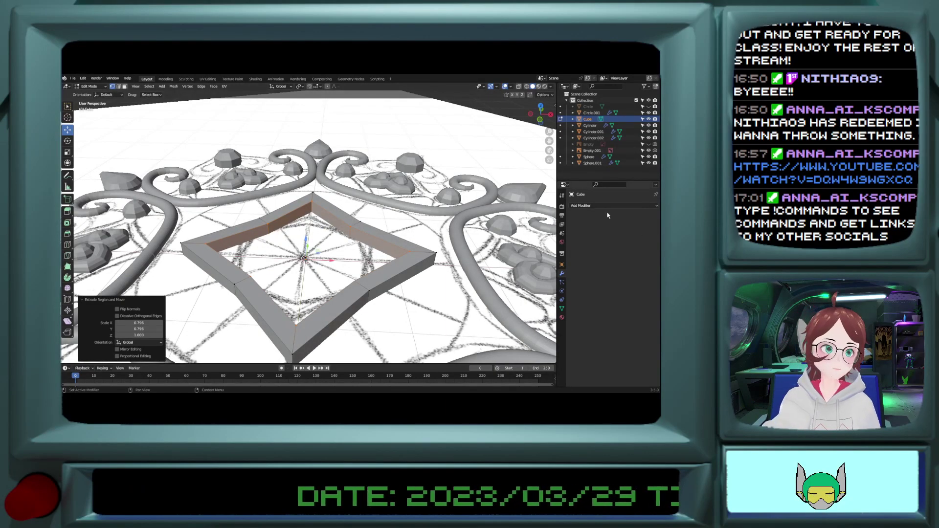
click(583, 205)
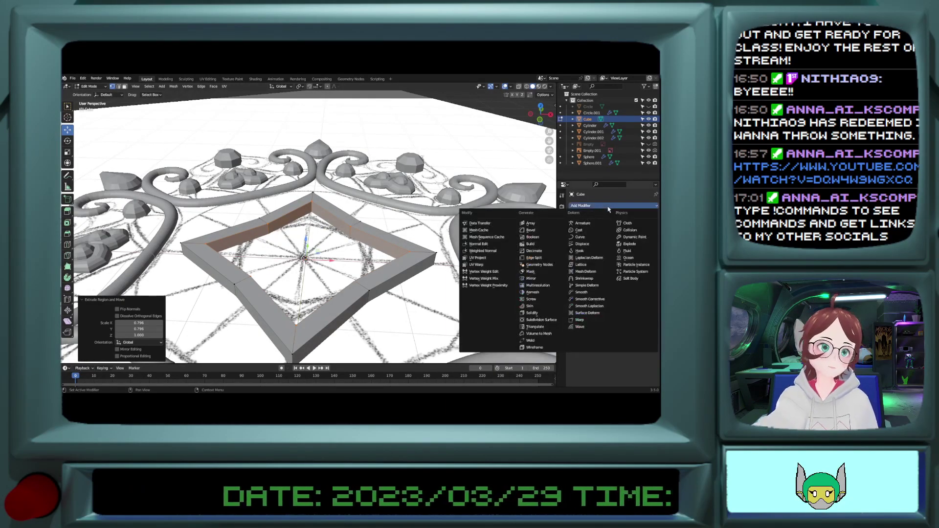
click(531, 230)
key(Tab)
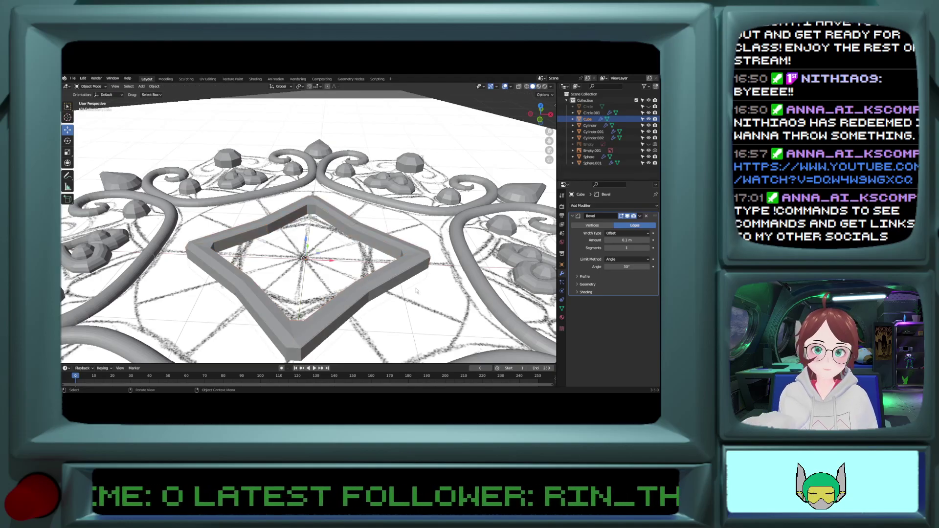
Step: Scale the frame object uniformly to 0.807 in the orthographic top view
middle_drag(415, 288, 410, 321)
key(KP_1)
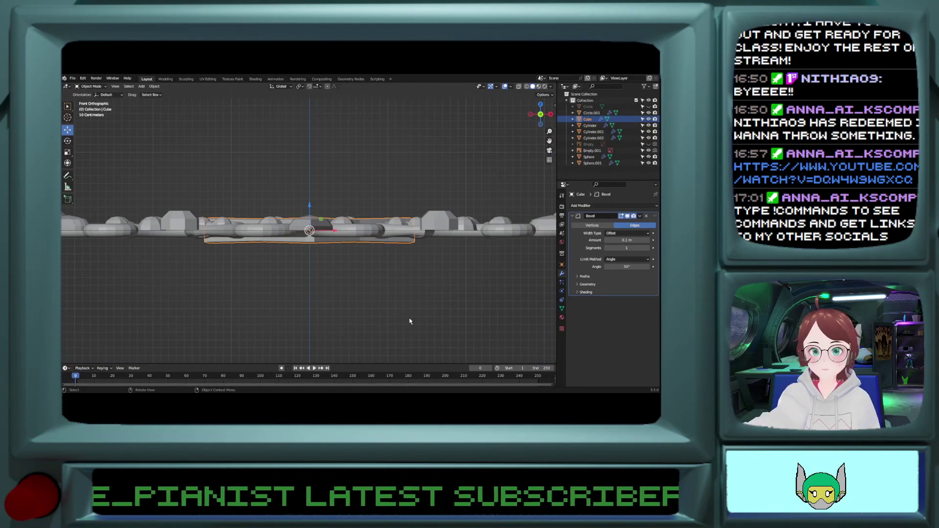
key(KP_7)
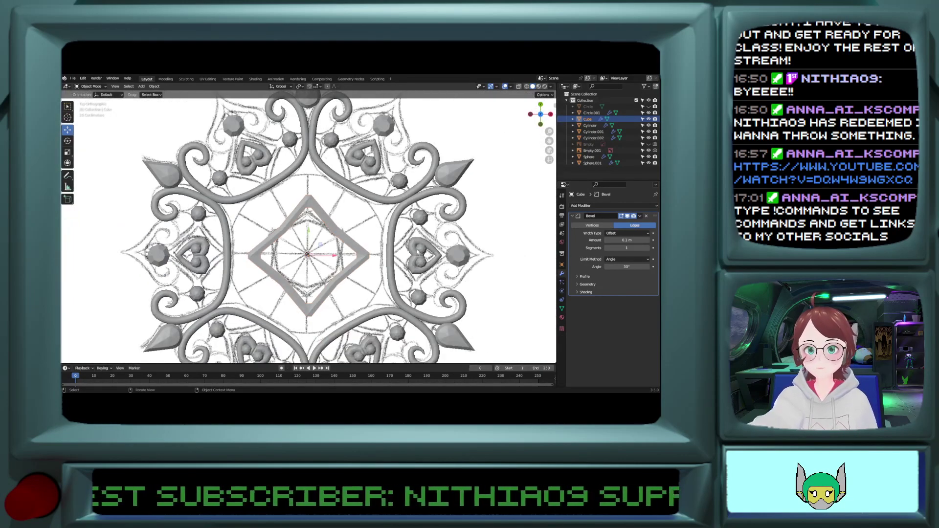
key(s)
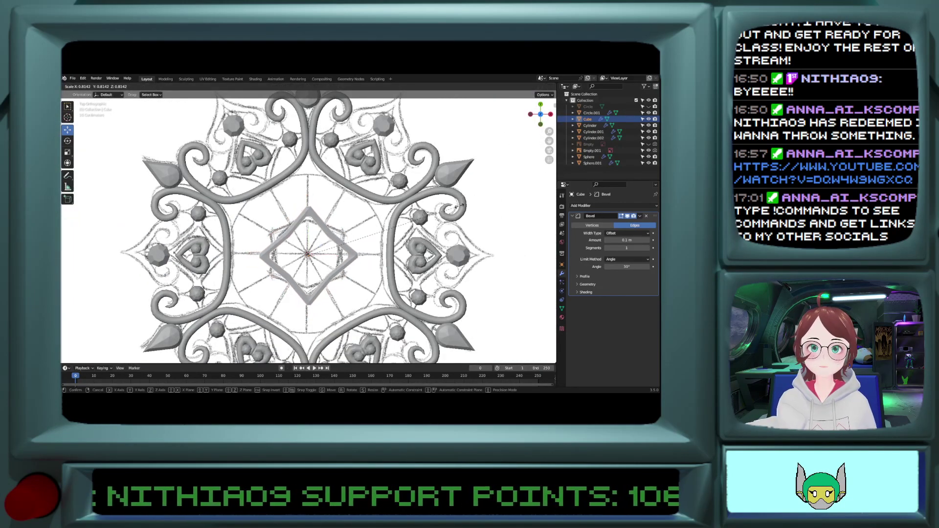
click(461, 208)
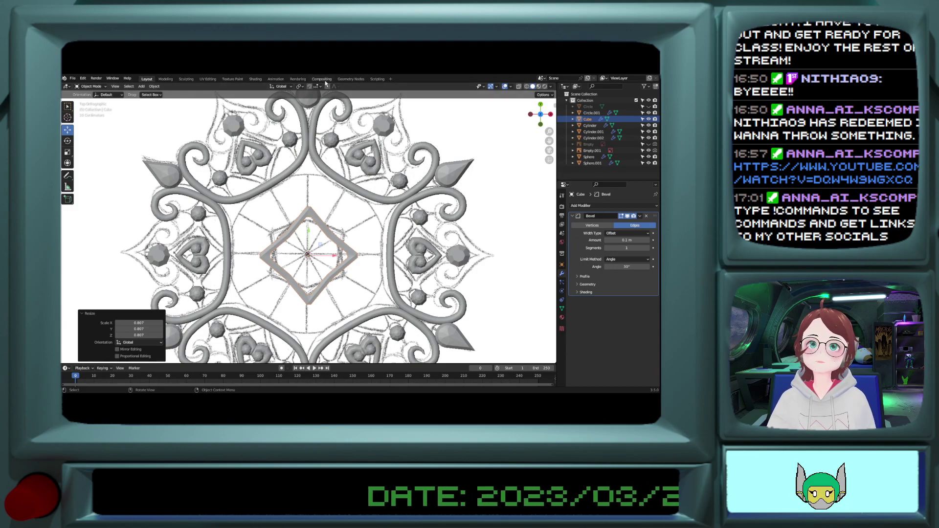
Step: Add a Geometry Nodes modifier to the frame and assign the existing Circular Array node group
click(344, 79)
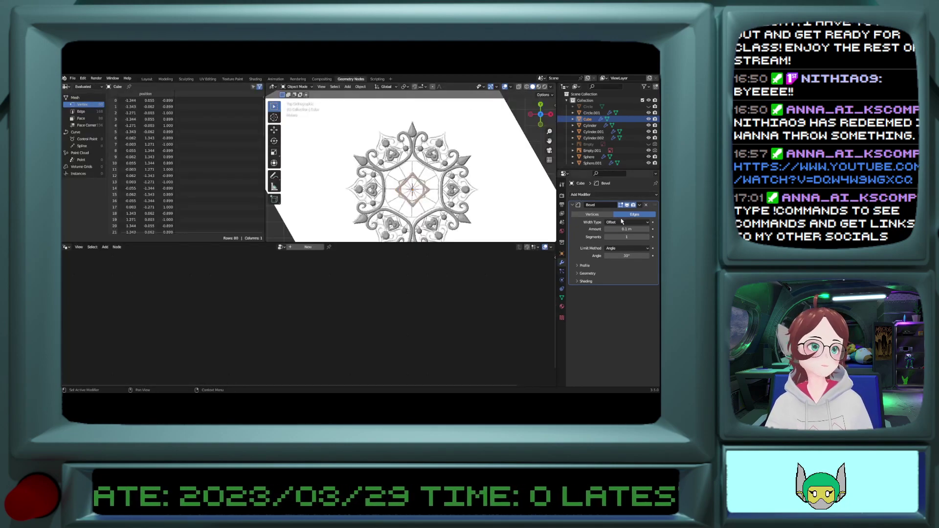
click(281, 247)
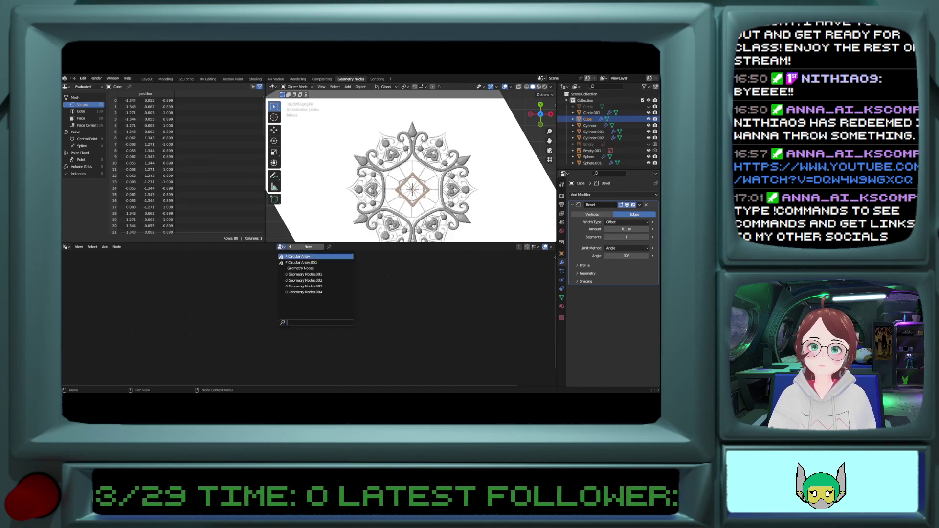
click(291, 248)
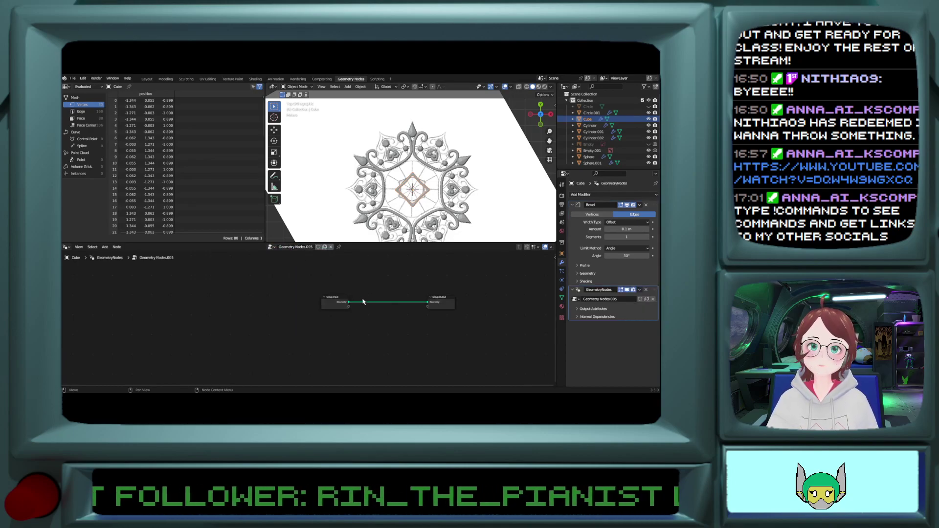
click(272, 247)
click(279, 256)
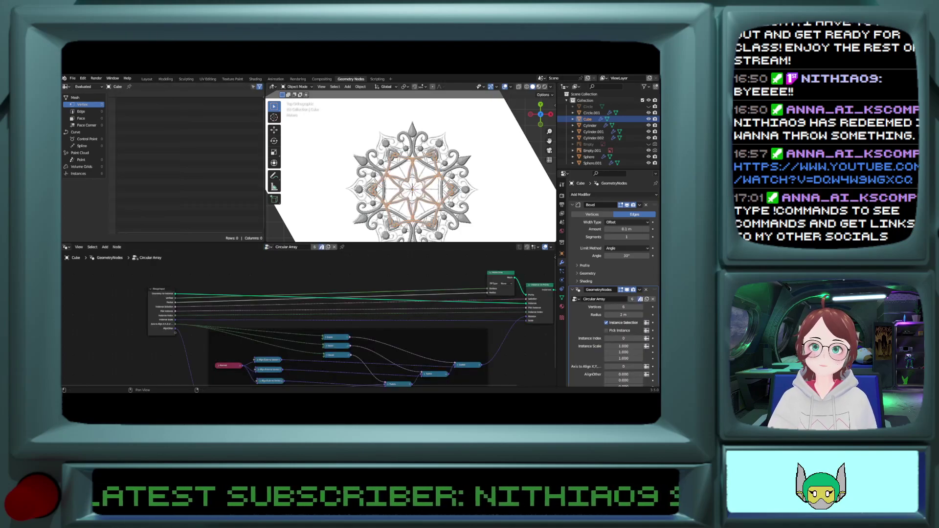
Step: Return to the Layout workspace and scale the arrayed frame uniformly to 0.816
click(147, 79)
scroll(423, 258, down, 1)
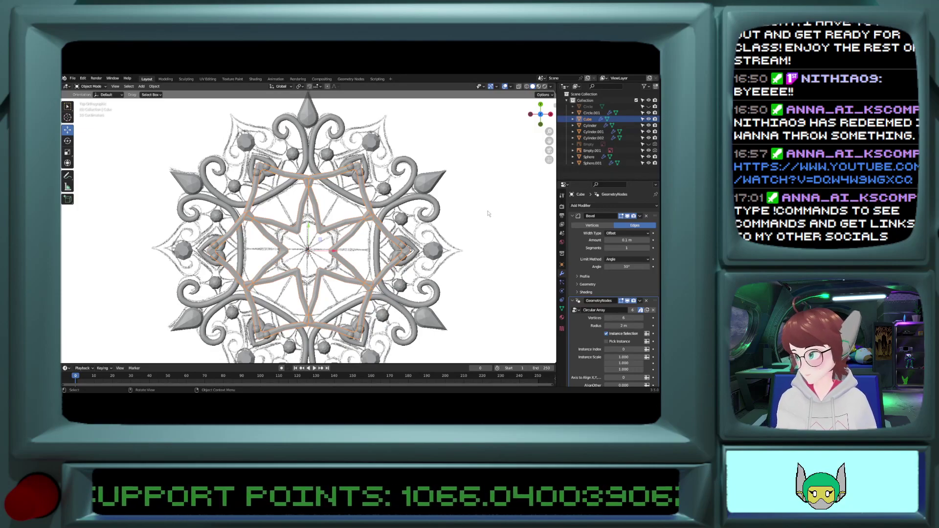
key(s)
click(455, 217)
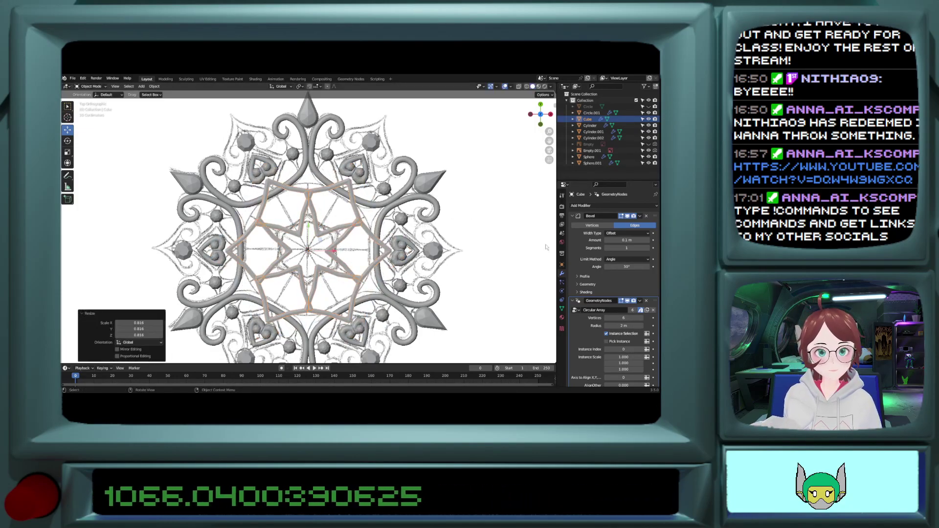
Step: Increase the circular array's radius to push the frame copies outward to the heart motifs, and scale the frame to 0.740
drag(617, 240, 634, 241)
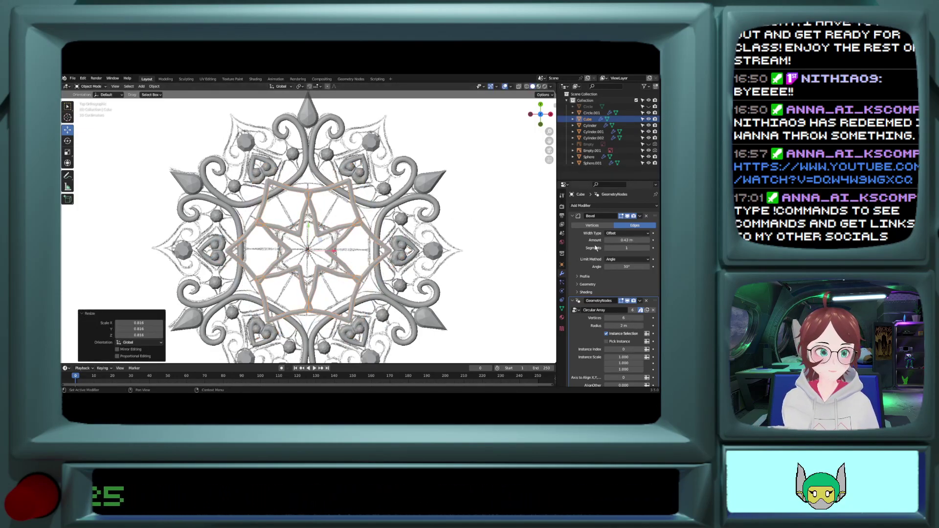
key(ctrl+z)
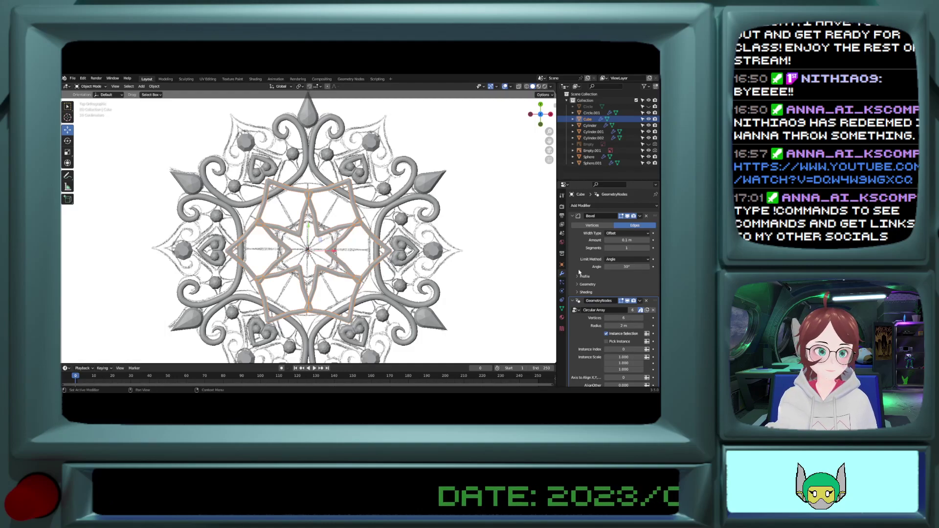
click(574, 216)
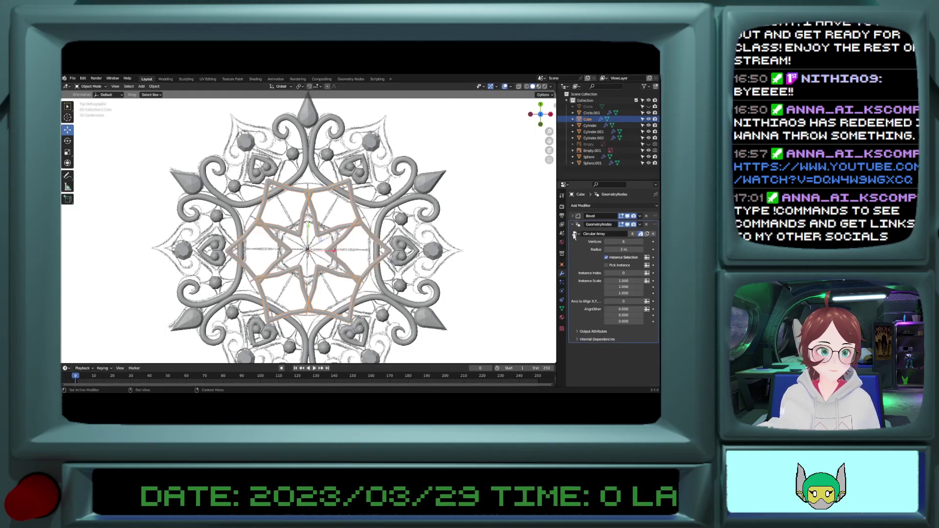
drag(624, 249, 657, 249)
key(s)
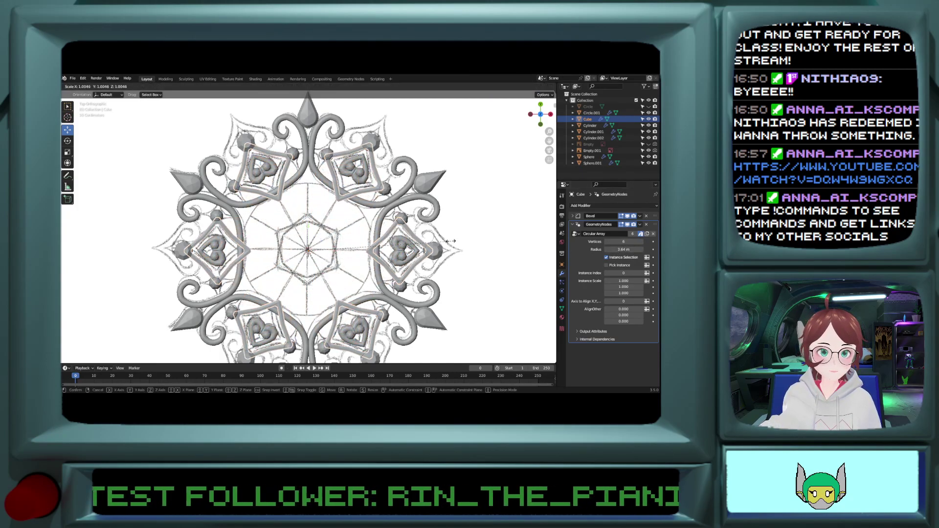
click(413, 250)
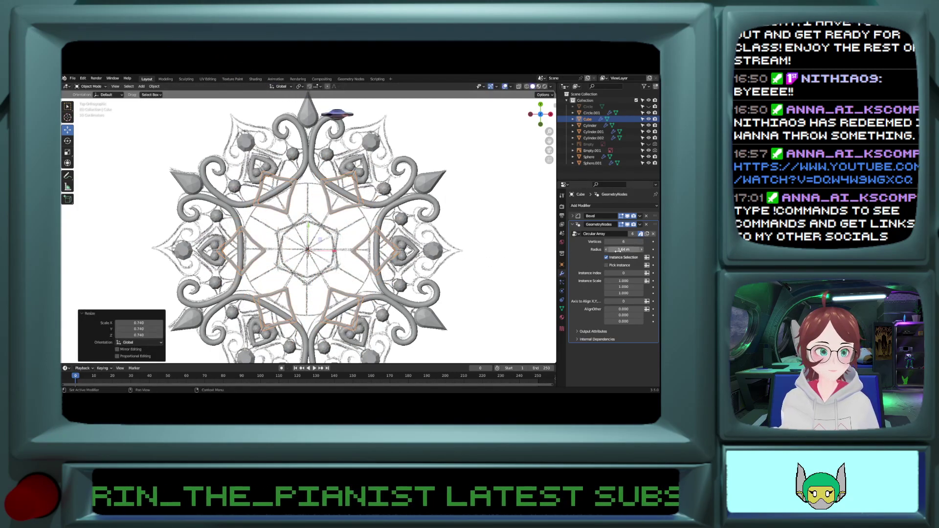
Step: Set the circular array's radius to 4.83 m so the frame copies surround the hearts, keeping the resize at 1.000
drag(624, 249, 644, 250)
key(s)
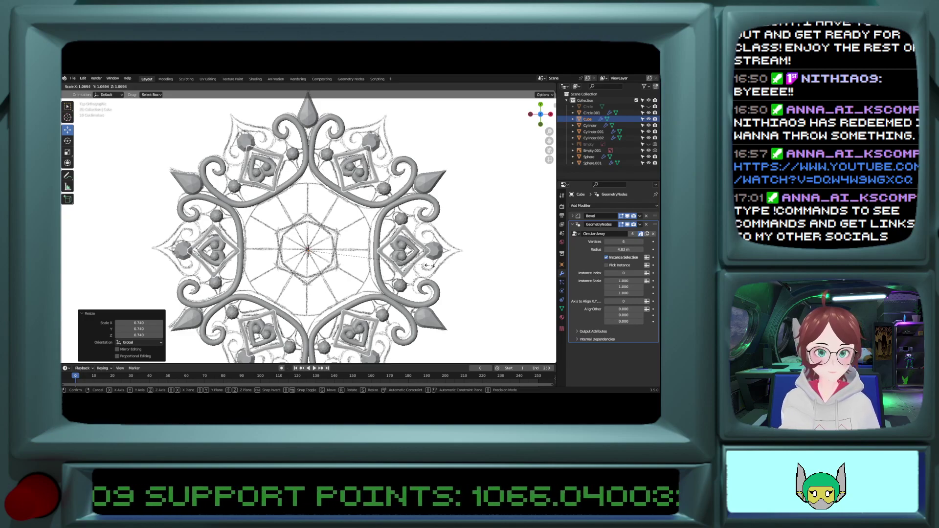
click(432, 268)
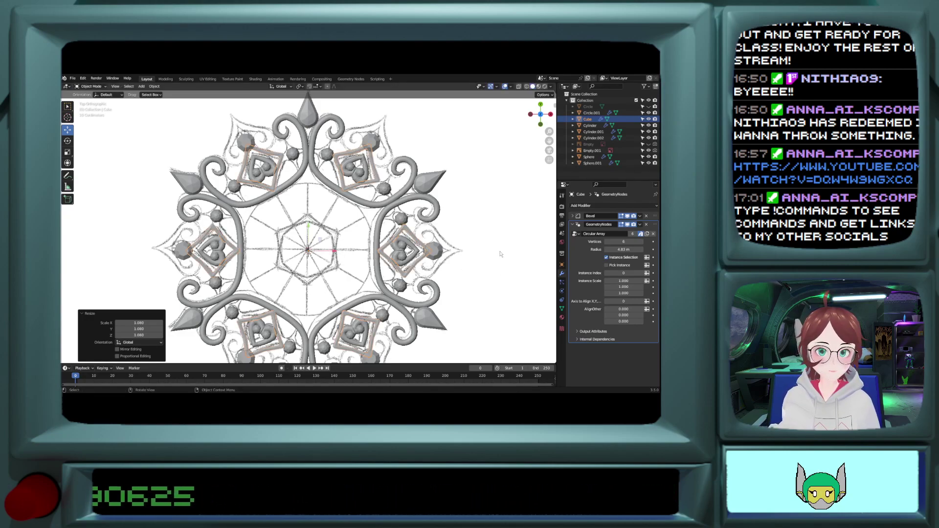
shift+scroll(500, 253, down, 2)
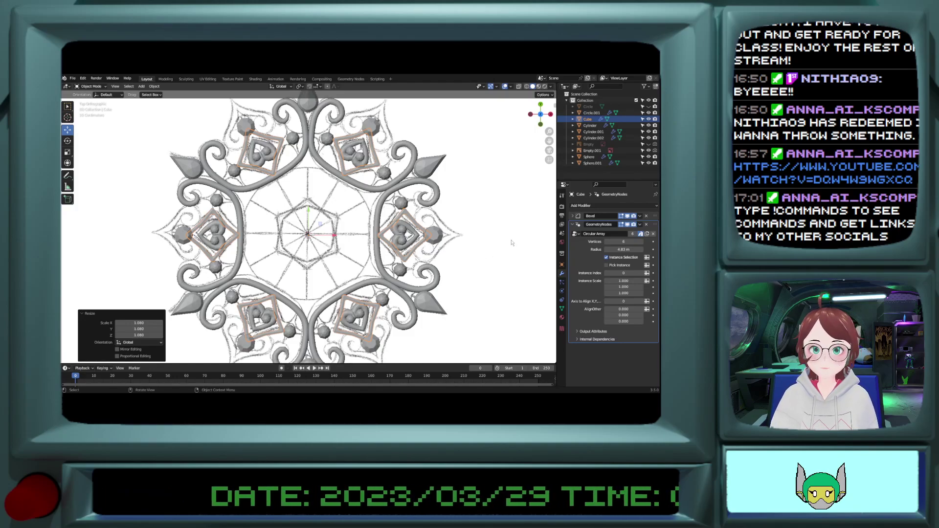
Step: Scale the arrayed square frame down to about 0.976 around the heart motifs
key(r)
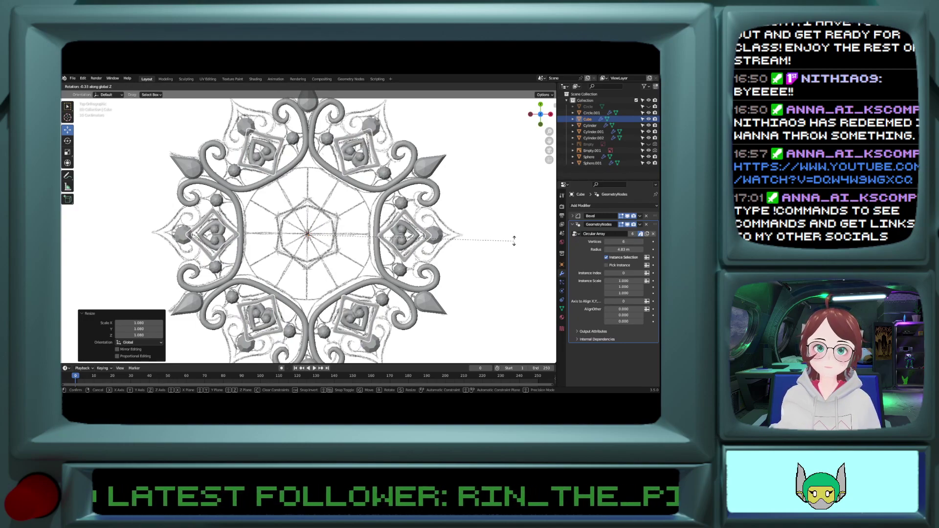
key(Escape)
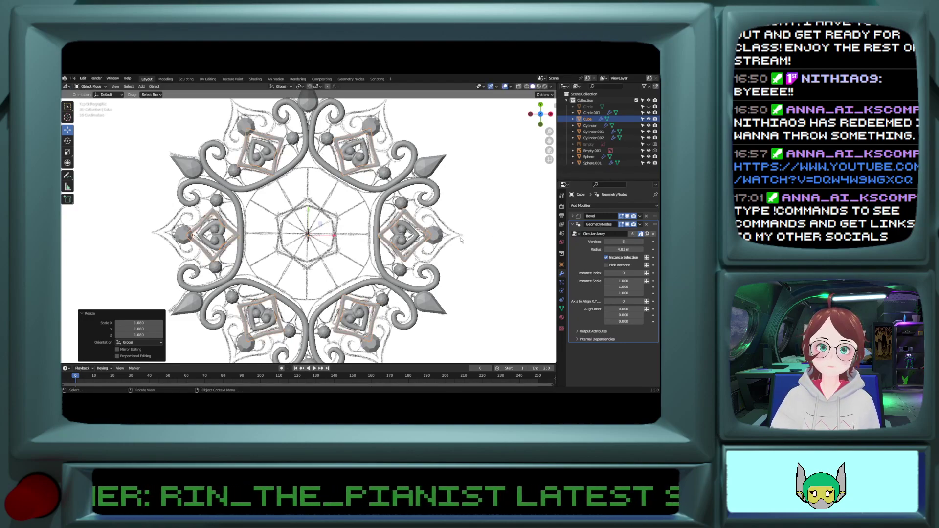
key(s)
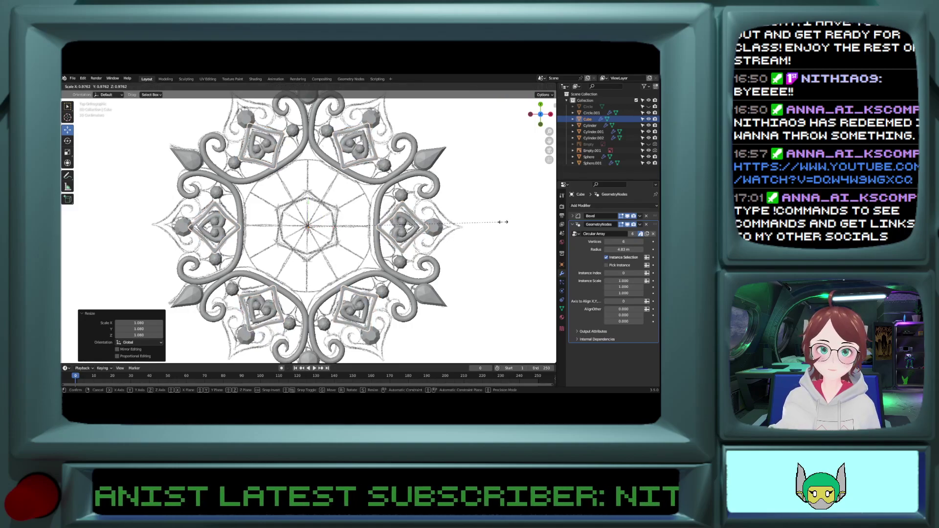
click(503, 223)
Step: Rotate the Cylinder.002 array slightly about the global Z axis and adjust its uniform scale within the heart motifs
click(359, 148)
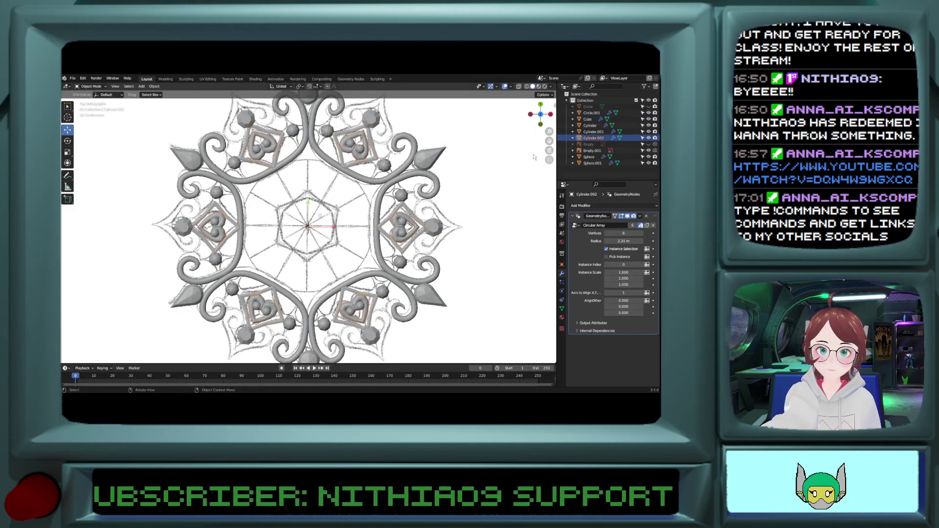
key(r)
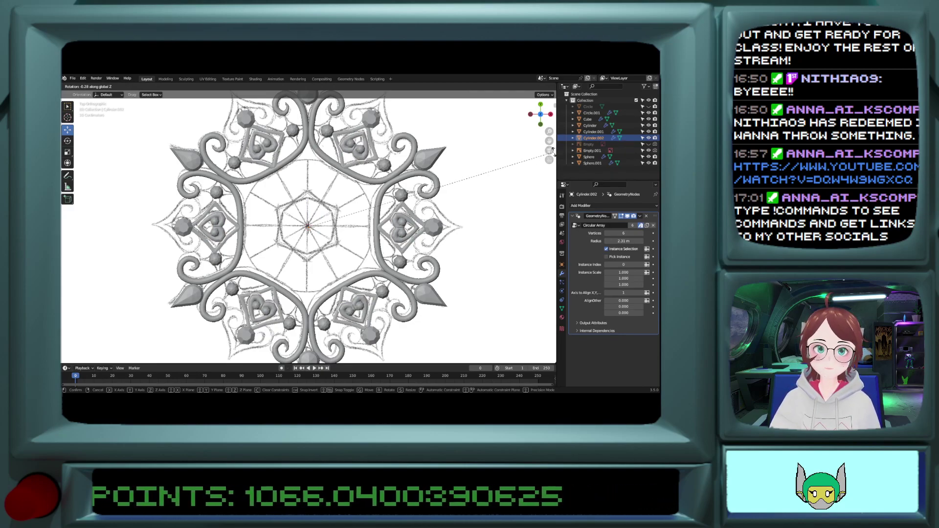
click(528, 154)
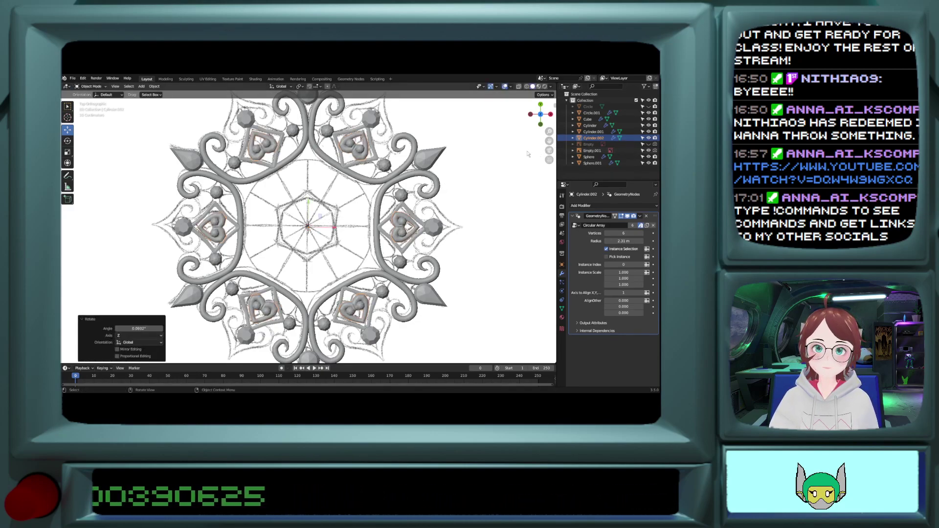
key(s)
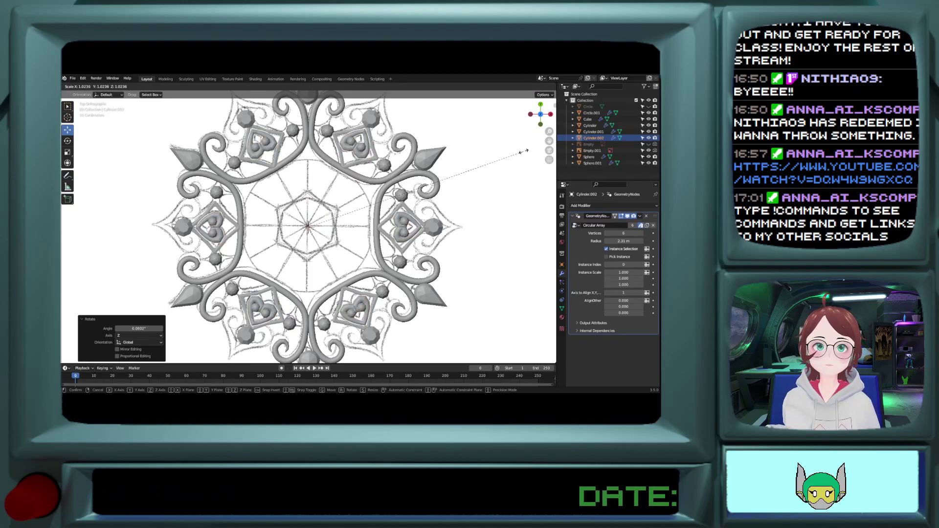
click(505, 154)
Step: Rotate the small sphere array between the scrolls by about 1.71° about the global Z axis
click(329, 131)
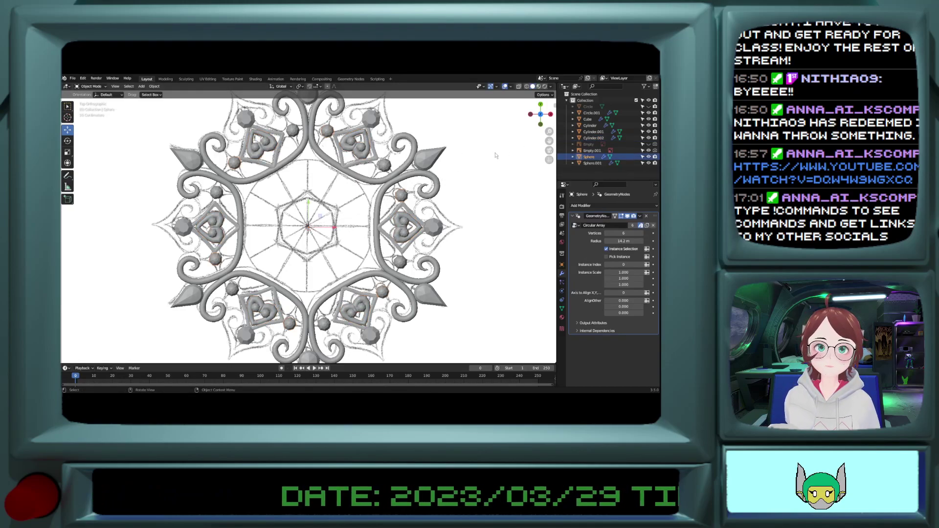
key(r)
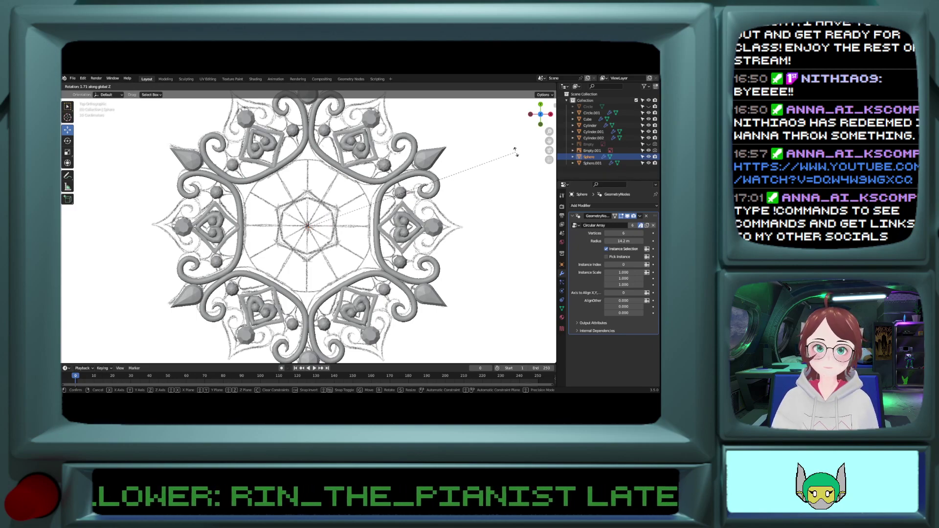
click(516, 155)
click(494, 228)
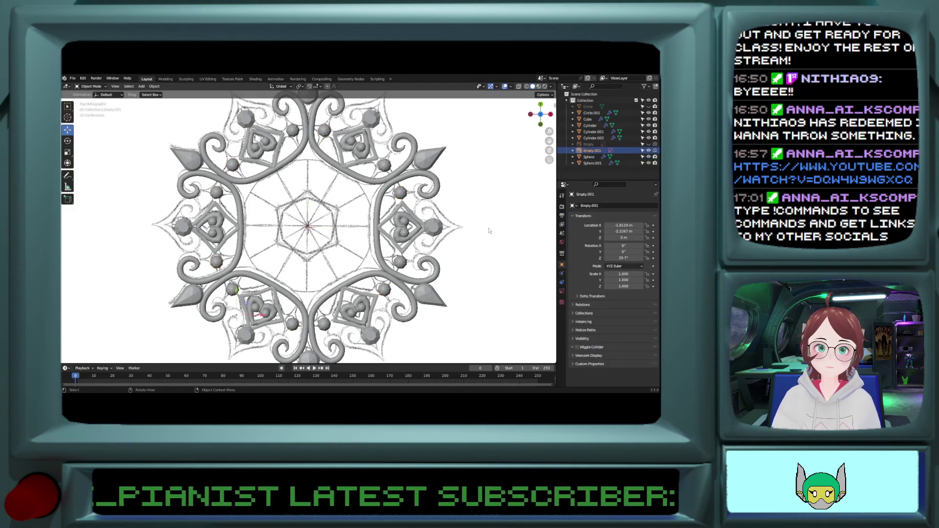
Step: Hide the current reference sketch and reveal all hidden objects to bring back the other reference image
scroll(348, 222, up, 4)
mouse_move(347, 222)
middle_down()
mouse_move(338, 274)
mouse_move(299, 199)
mouse_move(347, 198)
mouse_move(341, 191)
mouse_move(339, 221)
middle_up()
scroll(341, 190, down, 5)
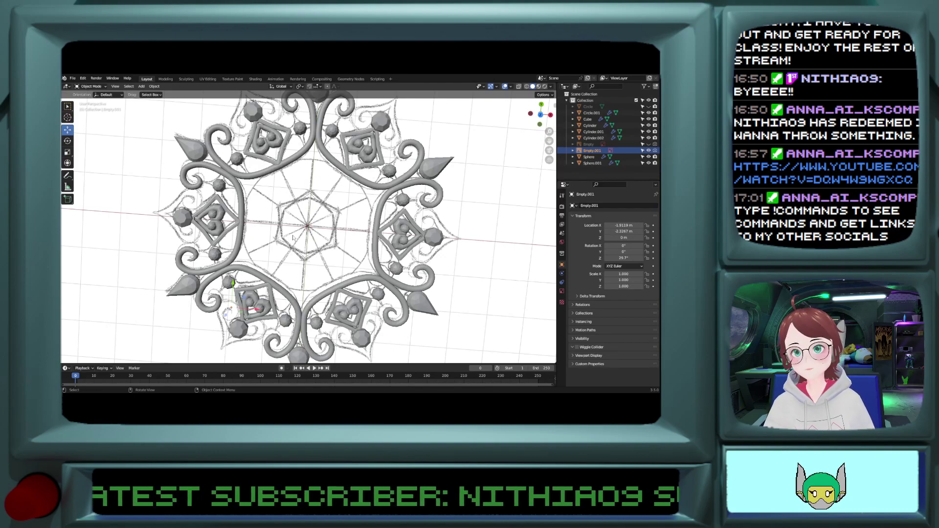
scroll(293, 238, down, 4)
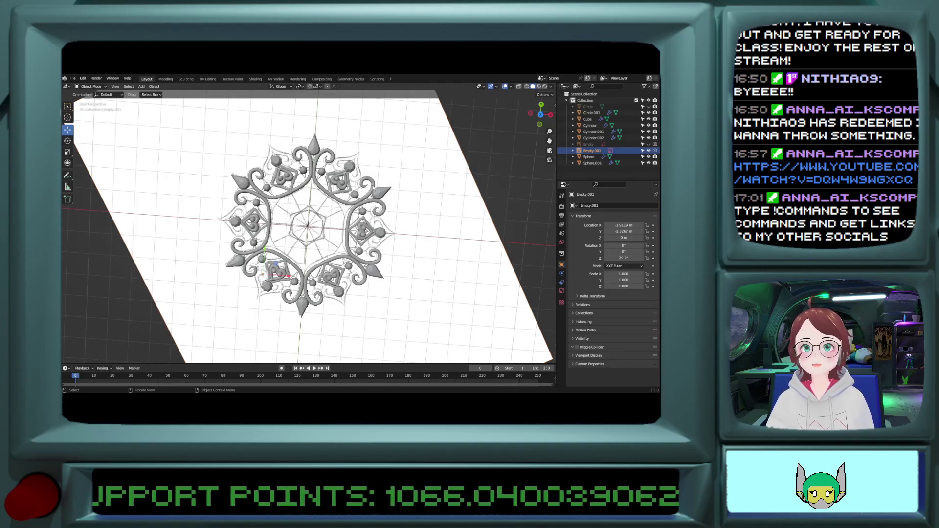
middle_drag(338, 231, 283, 302)
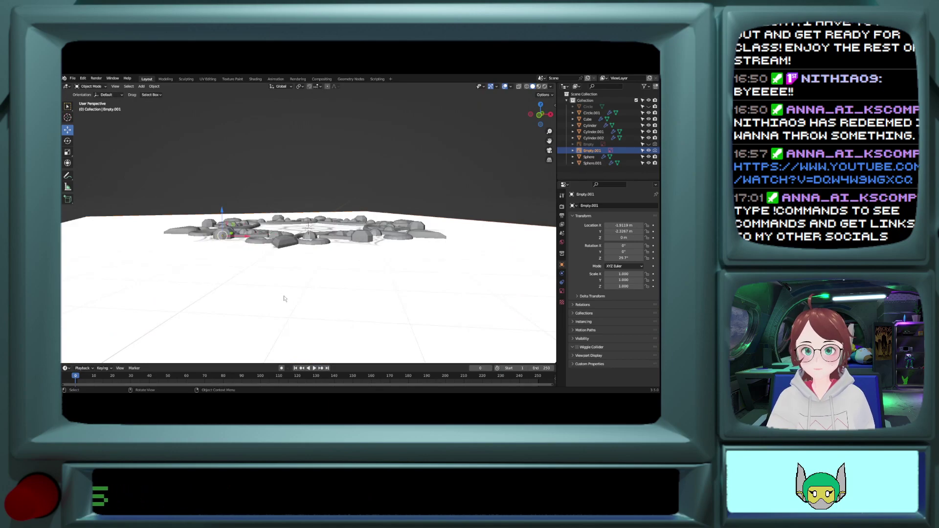
key(h)
middle_drag(282, 281, 335, 242)
key(alt+h)
scroll(334, 245, down, 6)
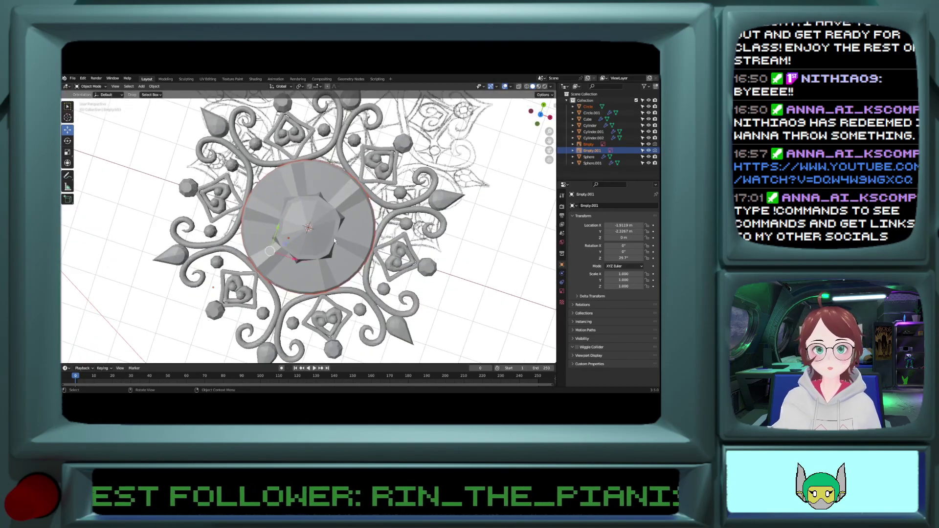
Step: Hide the central faceted gem and the Empty.001 reference sketch
scroll(303, 283, up, 4)
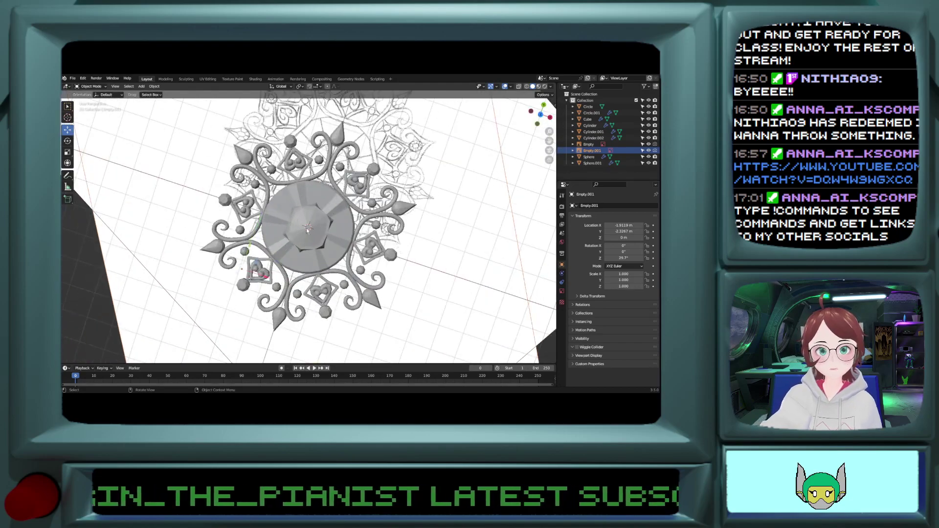
click(316, 265)
key(h)
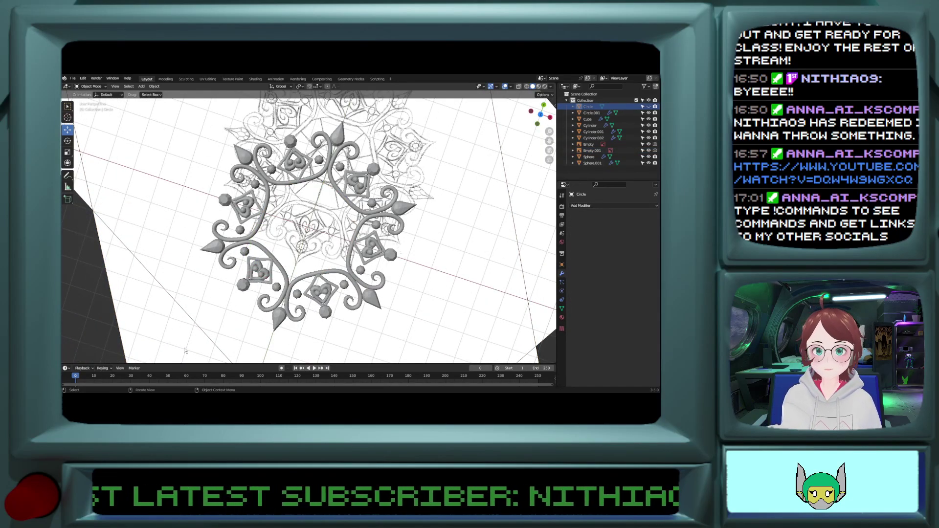
click(151, 339)
scroll(173, 313, down, 5)
key(h)
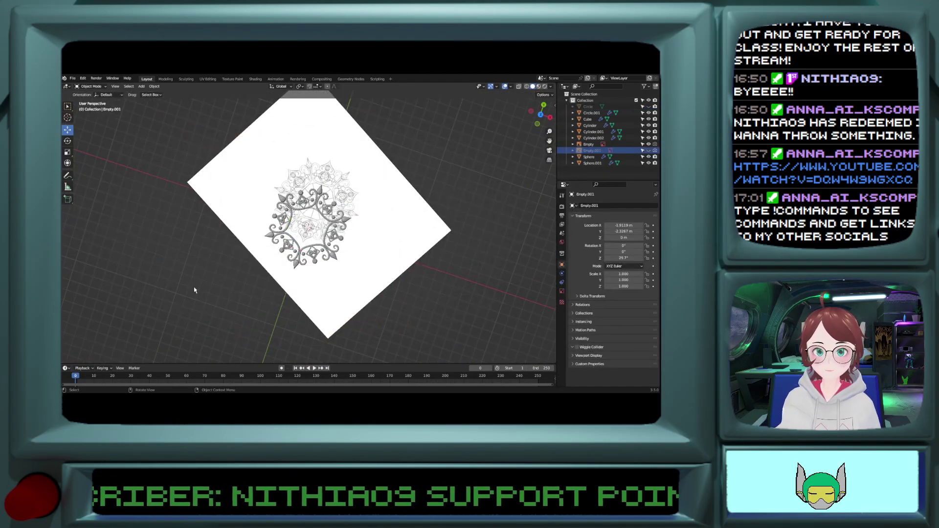
Step: In top view, move the remaining reference image along Y by about 0.70 m and another 0.106 m to centre its detail on the origin
scroll(399, 275, up, 4)
click(399, 276)
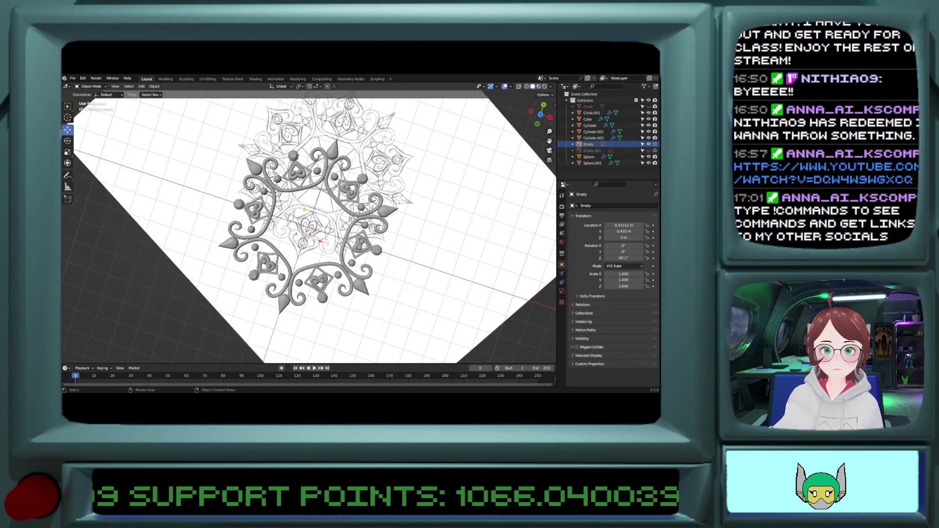
key(KP_7)
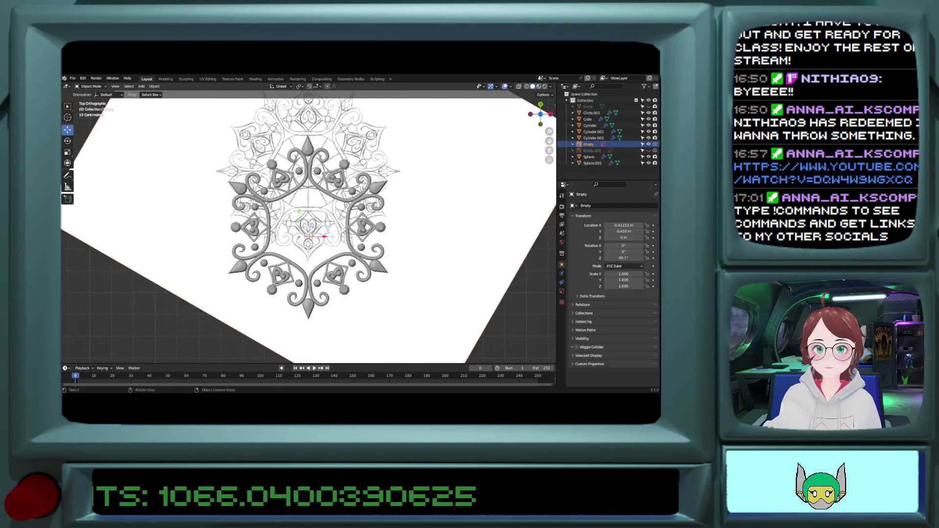
scroll(435, 239, up, 3)
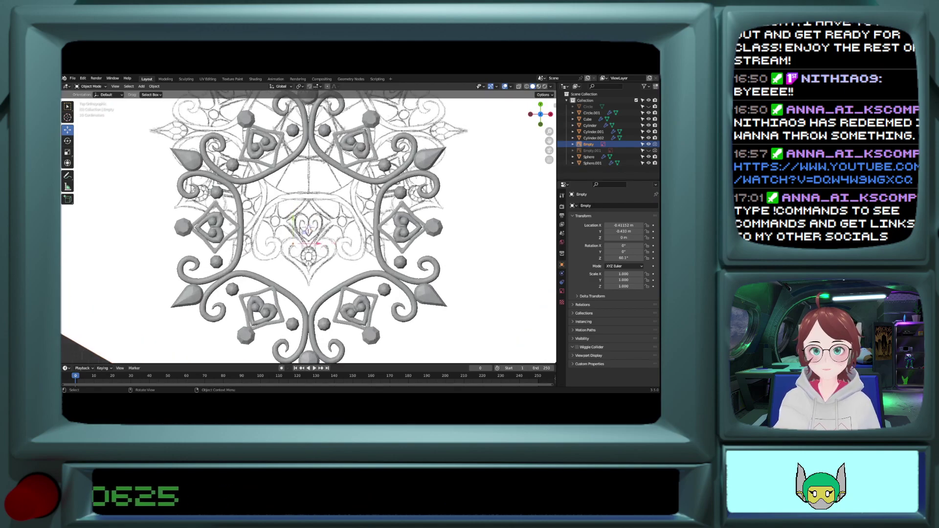
drag(295, 224, 297, 195)
scroll(298, 195, up, 4)
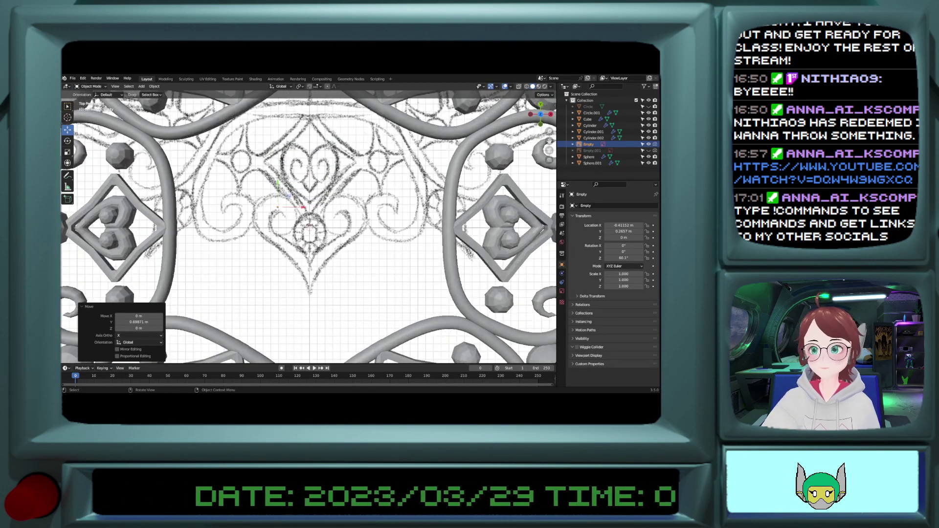
key(g)
key(y)
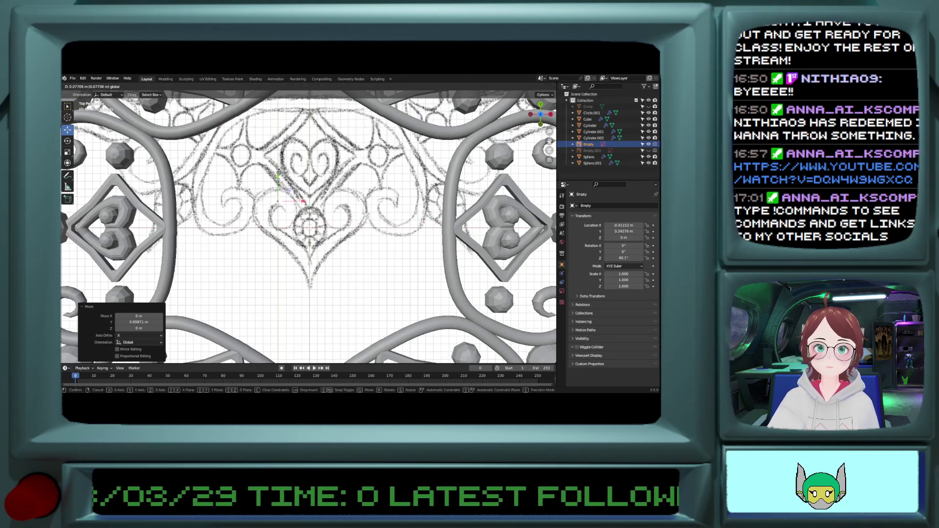
click(282, 172)
Step: Add a UV sphere with 8 segments, 8 rings and a 1 m radius at the origin
scroll(282, 170, up, 4)
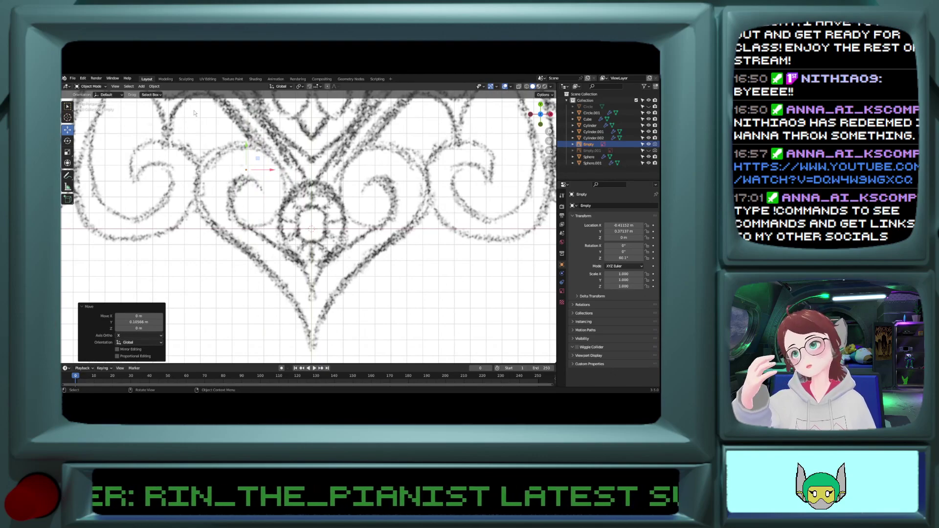
click(149, 87)
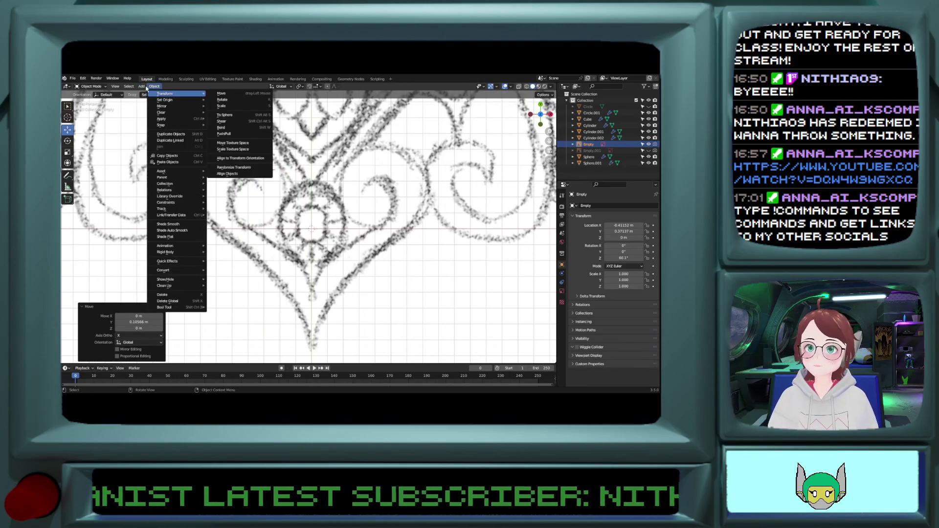
click(141, 87)
mouse_move(151, 93)
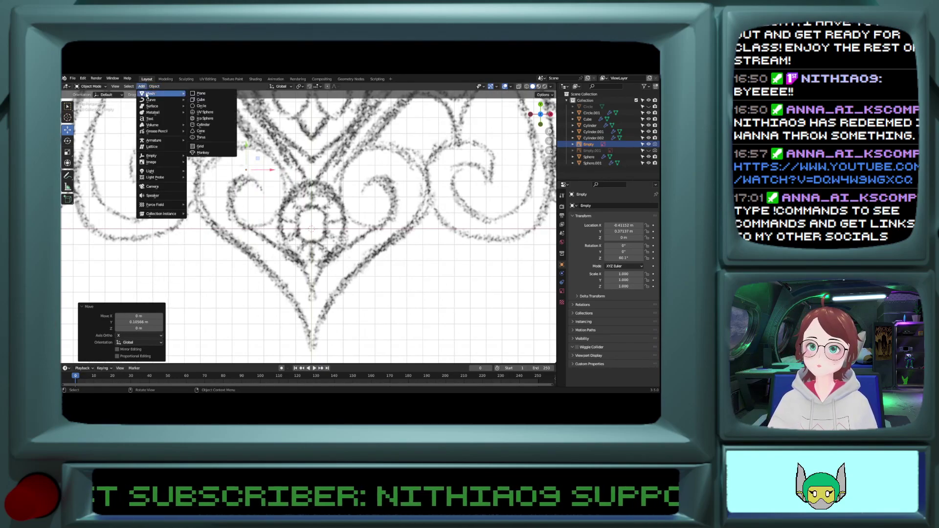
click(211, 113)
Step: Scale the new sphere to 0.268 and again by 0.743, and move it onto the left curl of the sketched heart
scroll(371, 196, down, 4)
key(s)
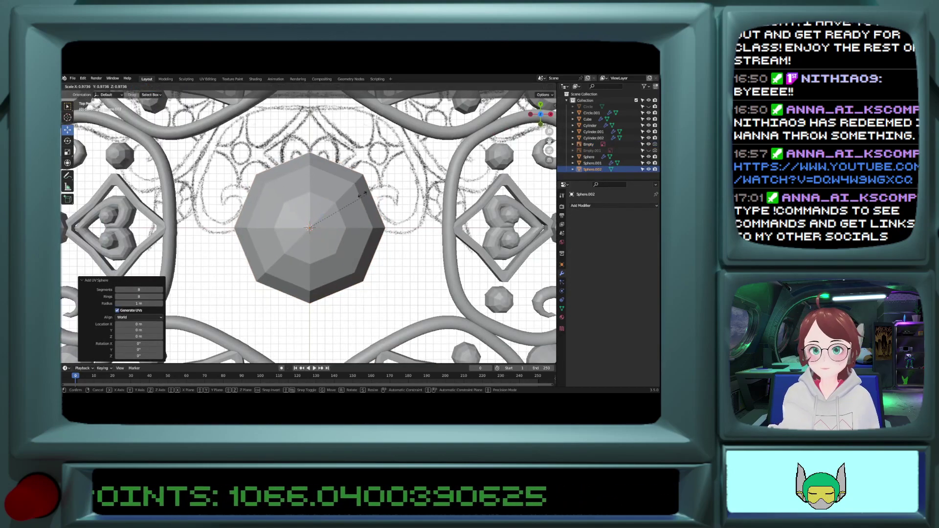
click(315, 211)
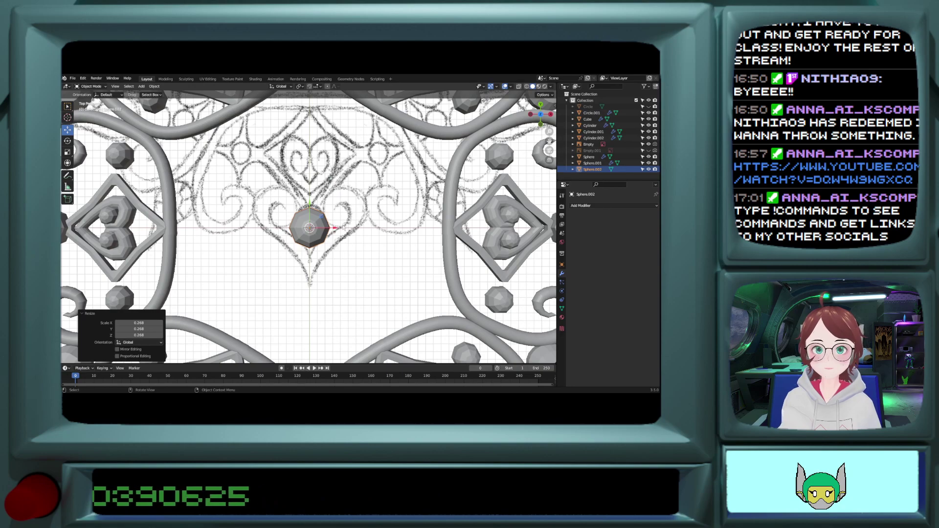
key(s)
click(338, 229)
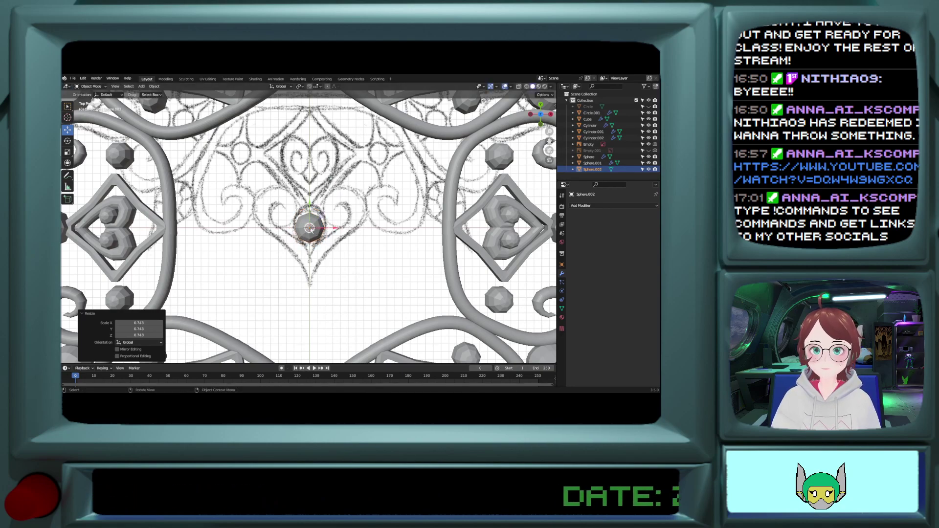
key(g)
click(277, 210)
Step: Add a Bezier curve with a 1 m radius at the origin and enter Edit Mode on it
scroll(283, 207, up, 3)
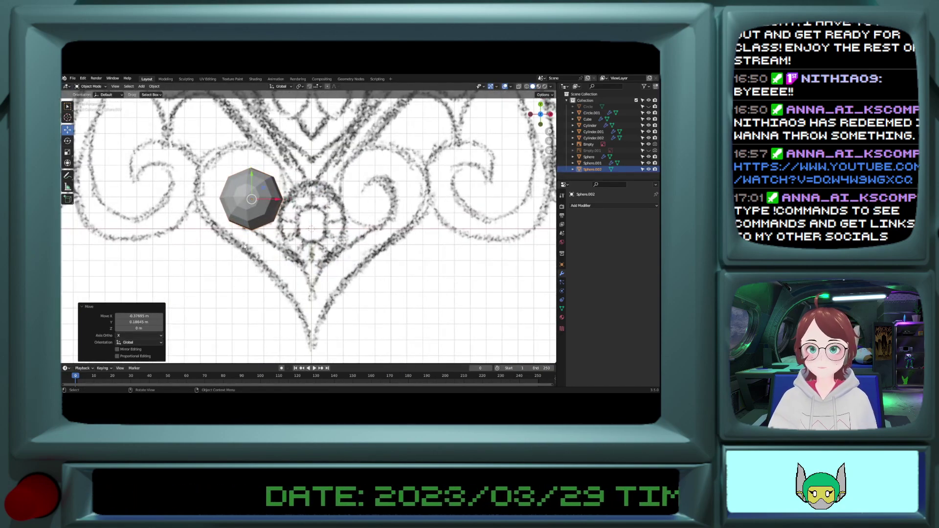
click(141, 86)
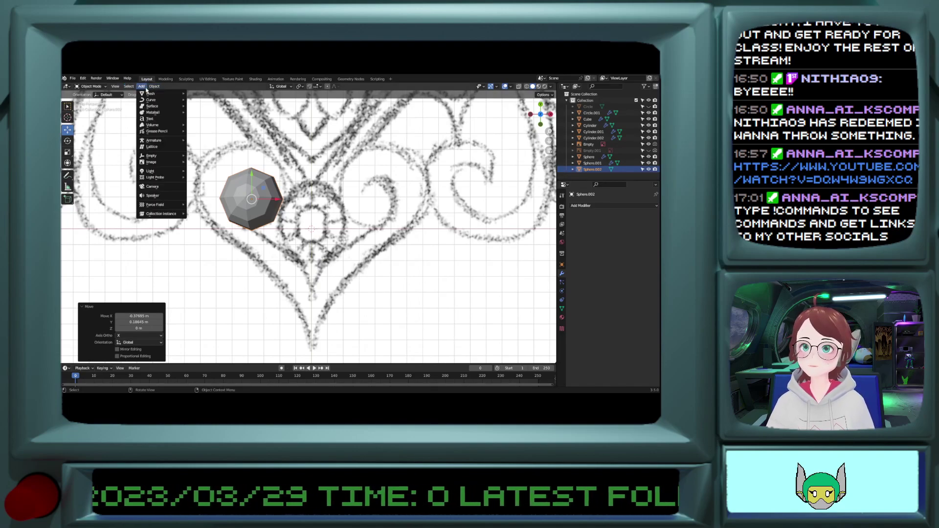
mouse_move(161, 100)
click(214, 99)
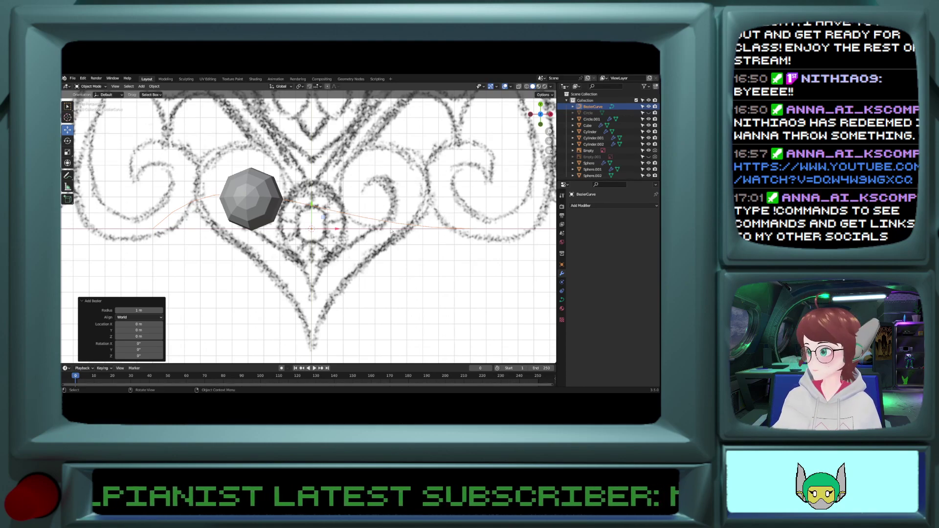
key(Tab)
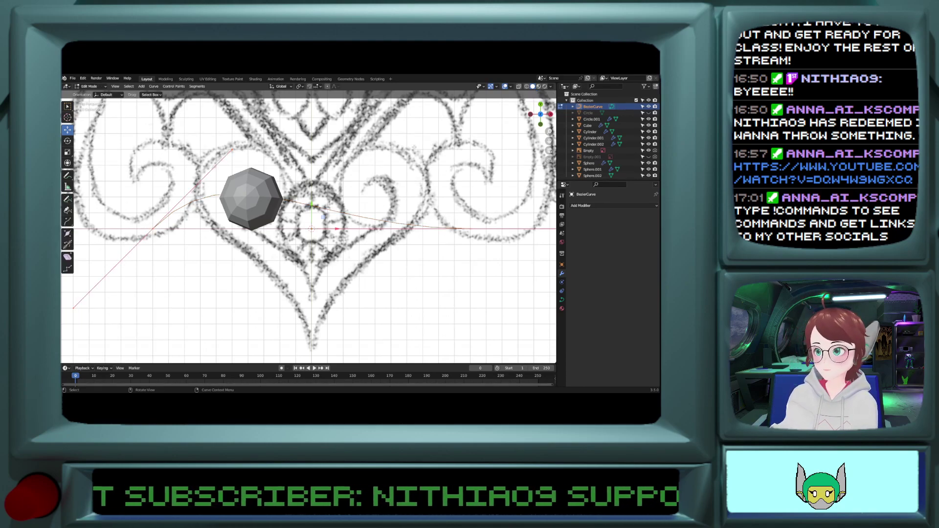
key(r)
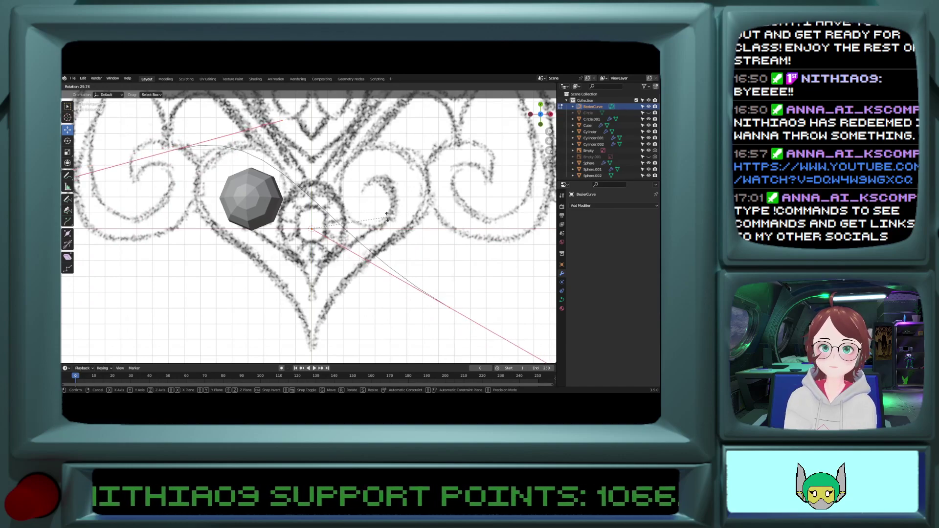
click(452, 209)
key(ctrl+z)
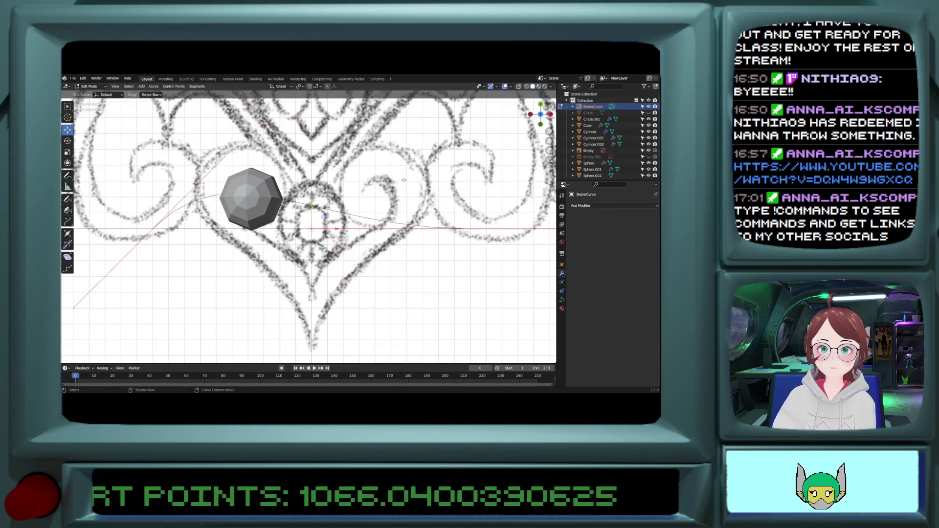
Step: Move the Bezier curve's left end point onto the sketched heart's left shoulder and rotate its handles to follow the outline downward
drag(160, 228, 213, 216)
key(r)
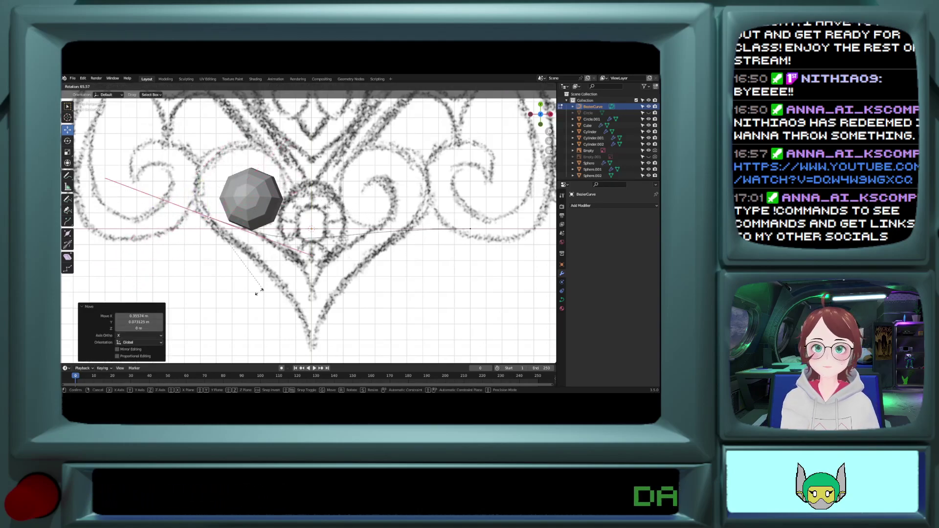
click(436, 256)
Step: Move the curve's right end point to the heart's lower tip, scale its handles to 0.095, and rotate and nudge it to match the tip
click(474, 229)
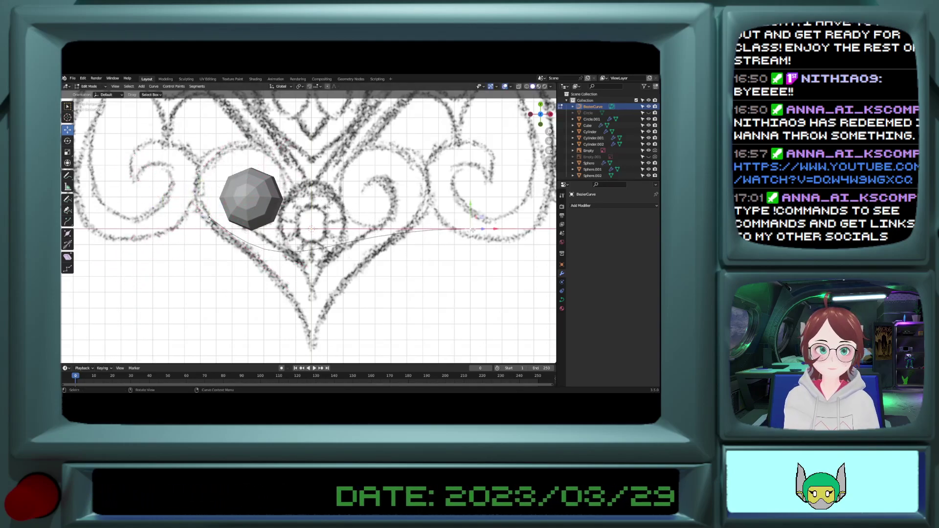
drag(475, 229, 311, 303)
key(s)
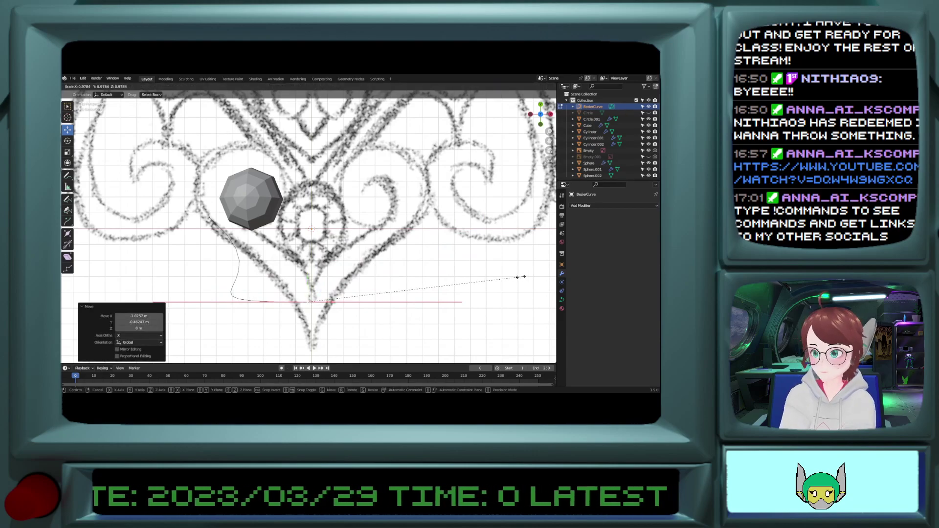
click(326, 291)
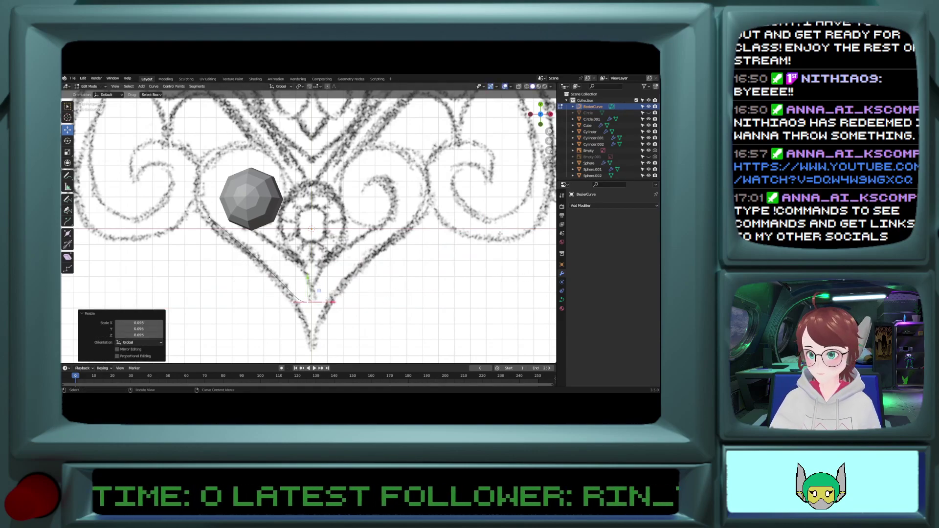
key(r)
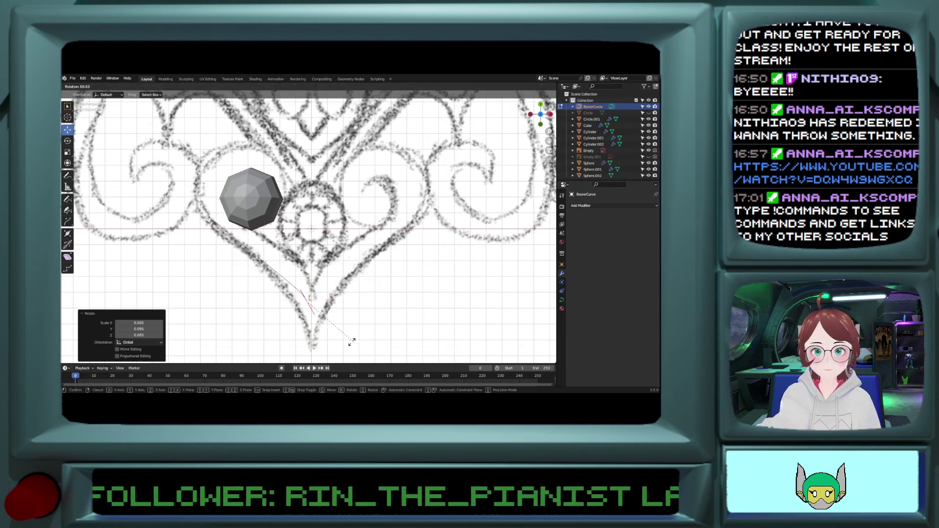
click(333, 335)
key(g)
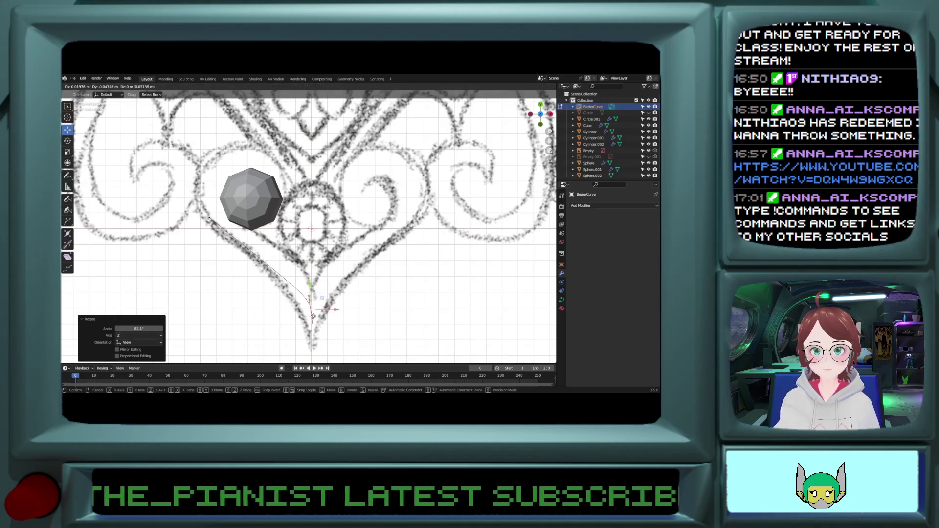
click(323, 307)
Step: Move the curve's left end point by about 0.073 m in X and 0.012 m in Y
click(206, 216)
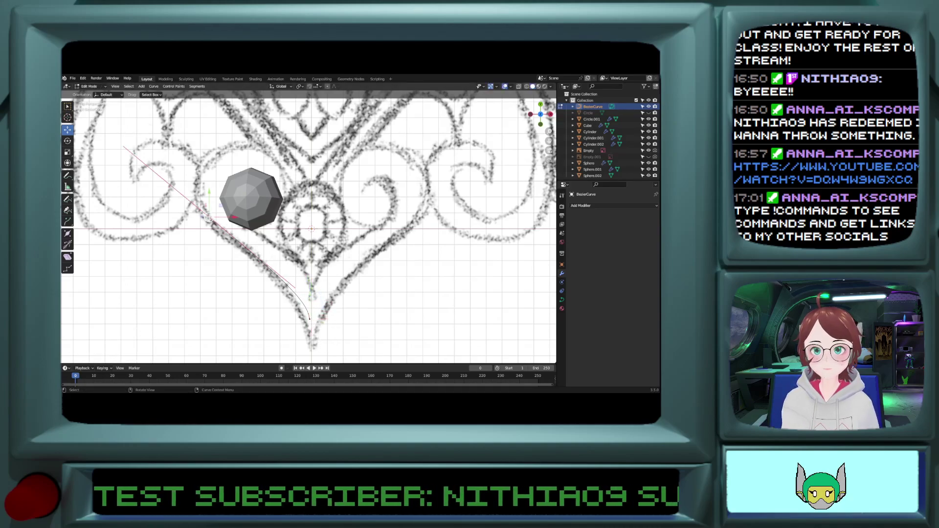
key(g)
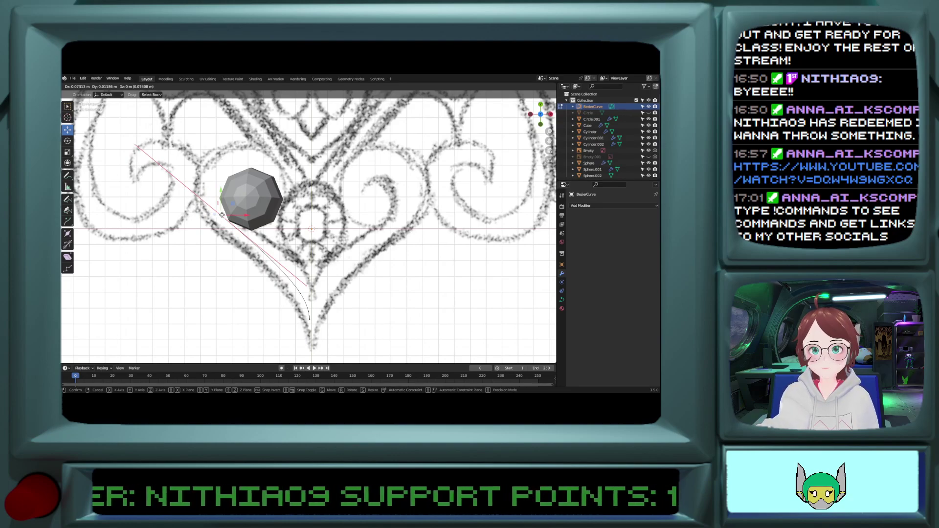
click(222, 215)
Step: Extrude a new control point from the left end by about -0.14 m in X and 0.51 m in Y, scaling its handles to about 0.19
drag(222, 215, 201, 168)
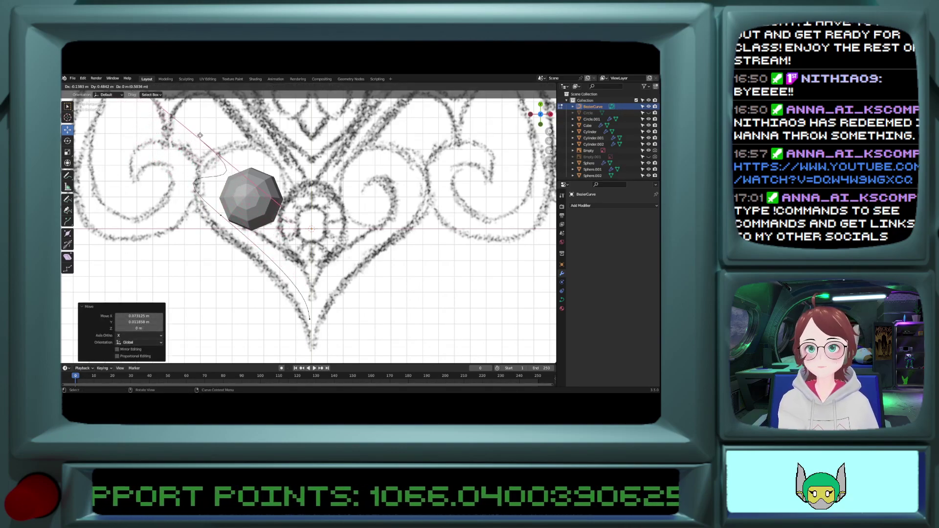
click(201, 132)
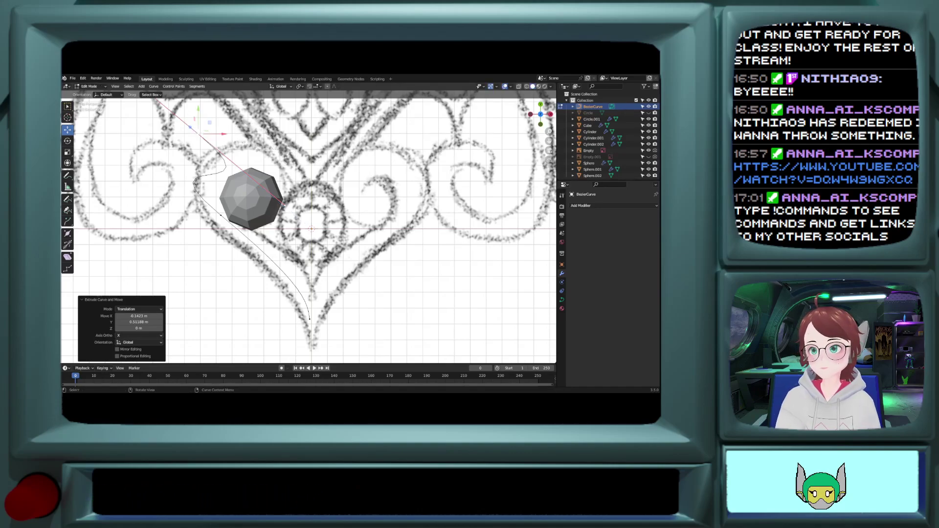
key(s)
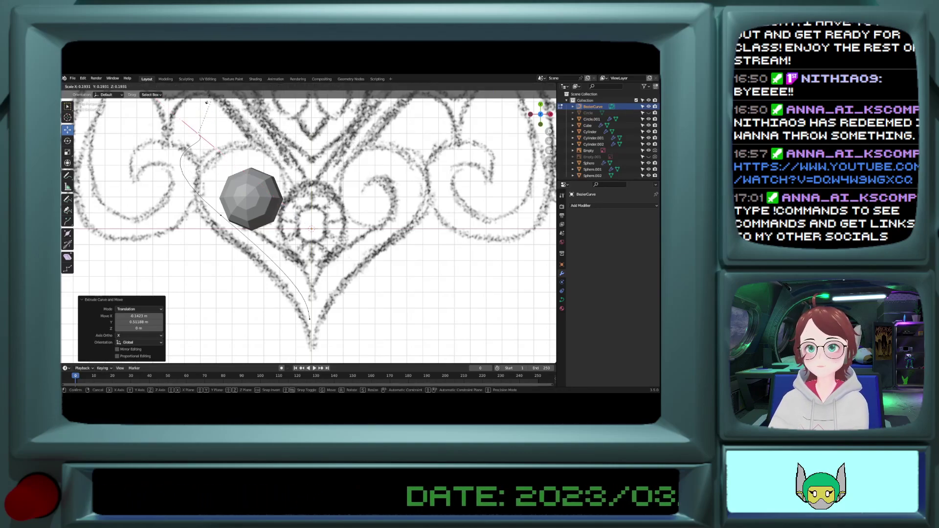
click(206, 103)
Step: Move the upper handle of the control point on the heart's left side inward by about 0.42 m in X and -0.36 m in Y
click(221, 215)
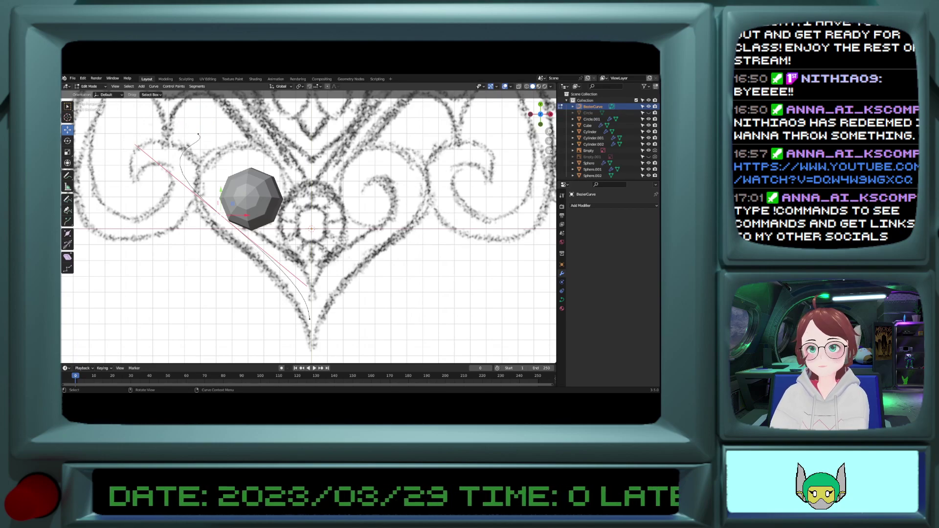
key(g)
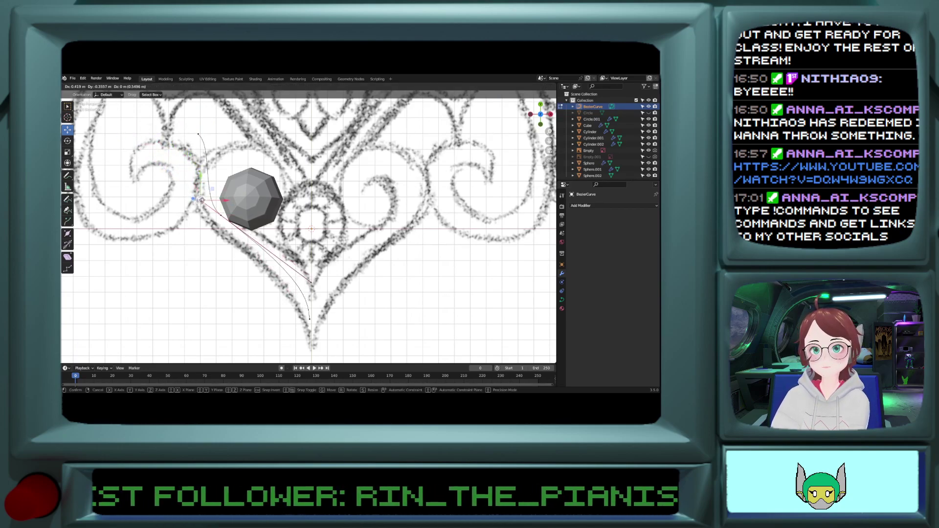
click(201, 200)
Step: Rotate the curve's upper end point by 111° and move it down beside the sphere onto the heart lobe's upper curve
click(199, 133)
key(r)
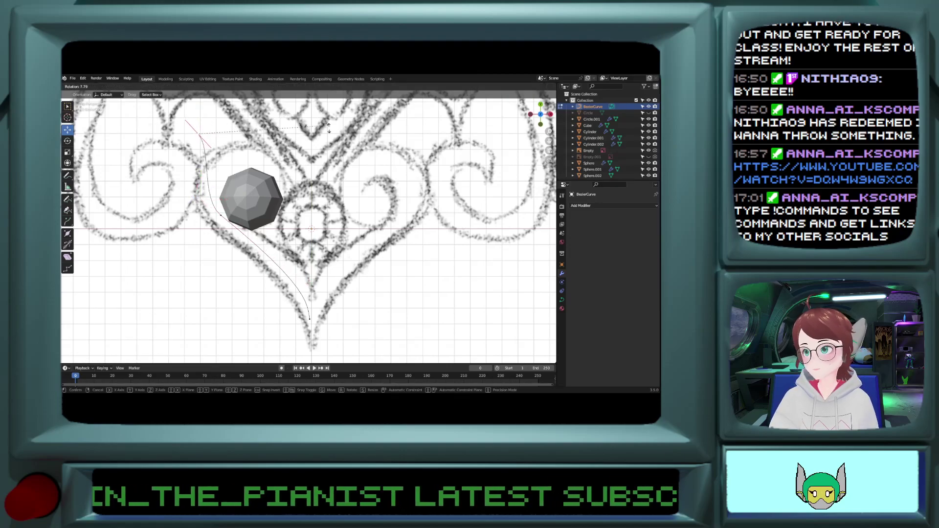
click(209, 122)
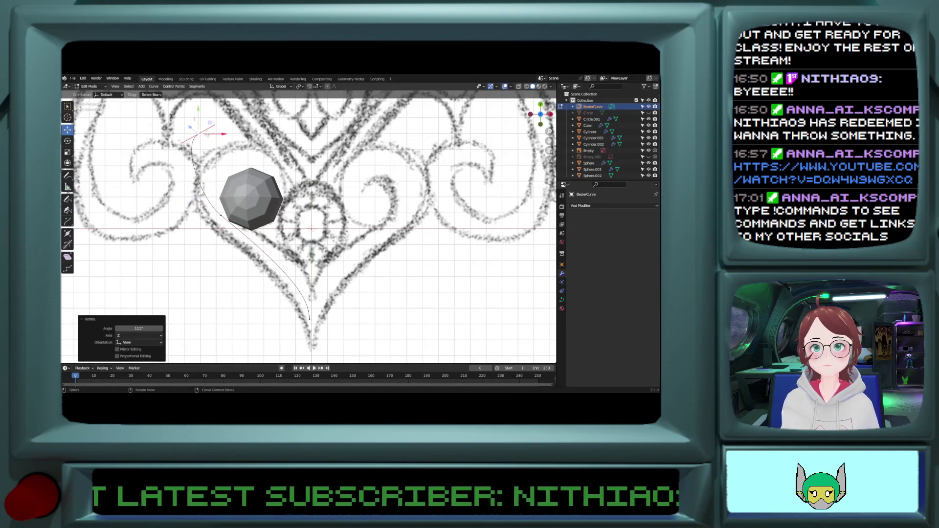
key(g)
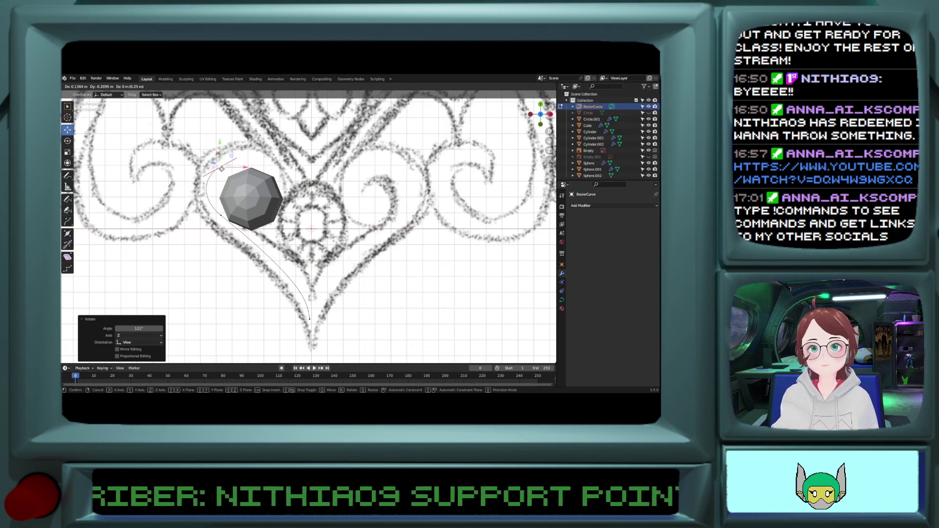
click(221, 168)
Step: Extrude another control point by about 0.21 m in X and 0.06 m in Y, then rotate, reposition and shrink its handles above the sphere
drag(222, 168, 253, 155)
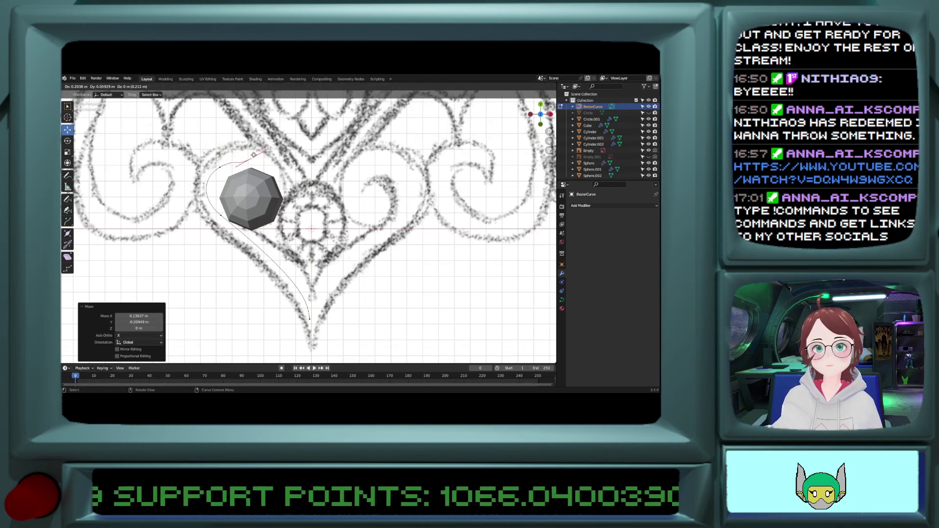
click(253, 155)
key(r)
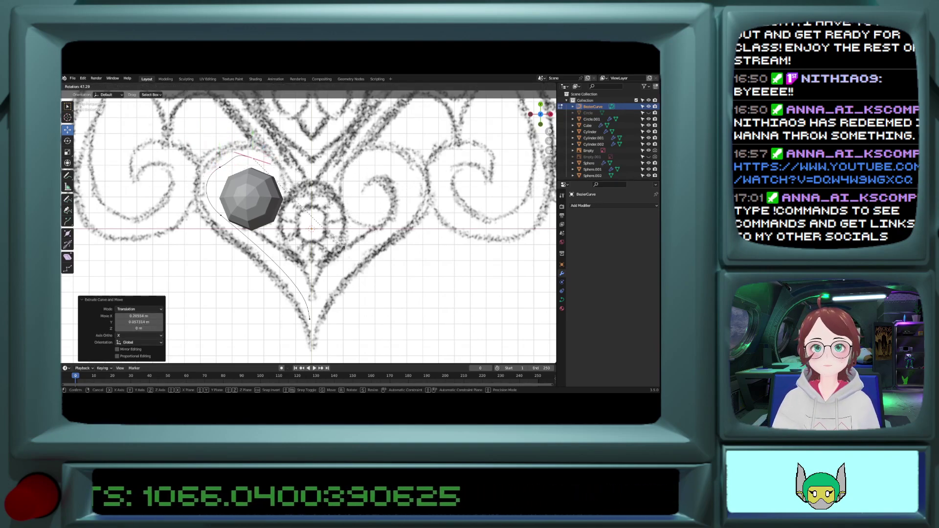
click(324, 255)
key(g)
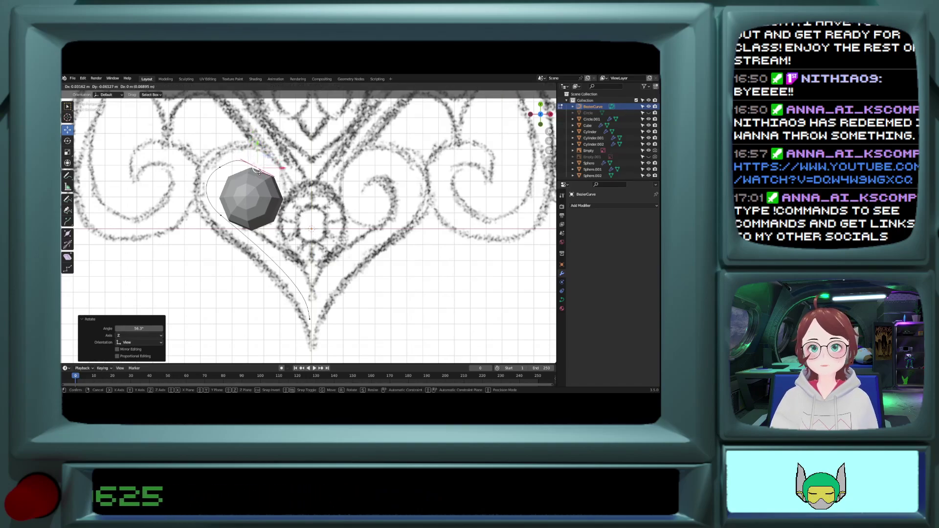
click(260, 169)
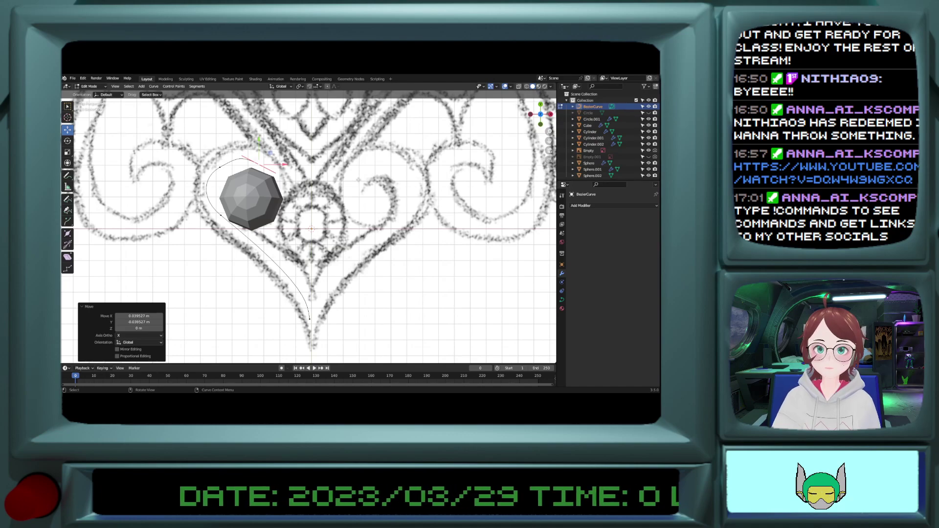
key(s)
click(323, 170)
Step: Extrude a final control point about 0.18 m down over the sphere, rotate its handles to continue the curl, and leave Edit Mode
key(e)
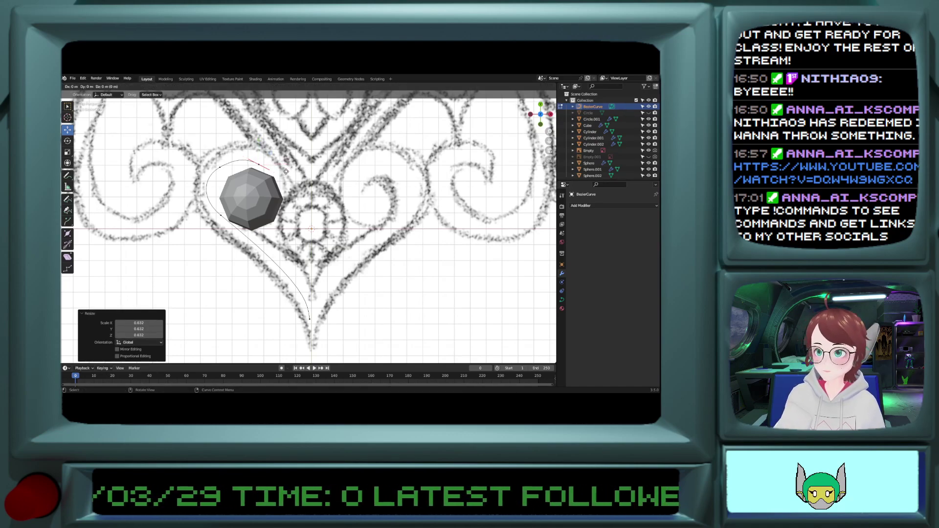
click(293, 197)
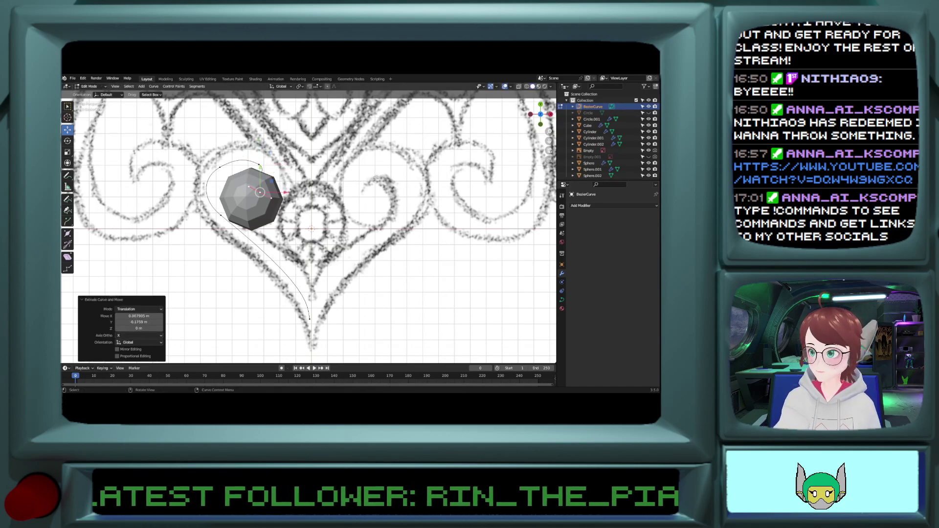
key(r)
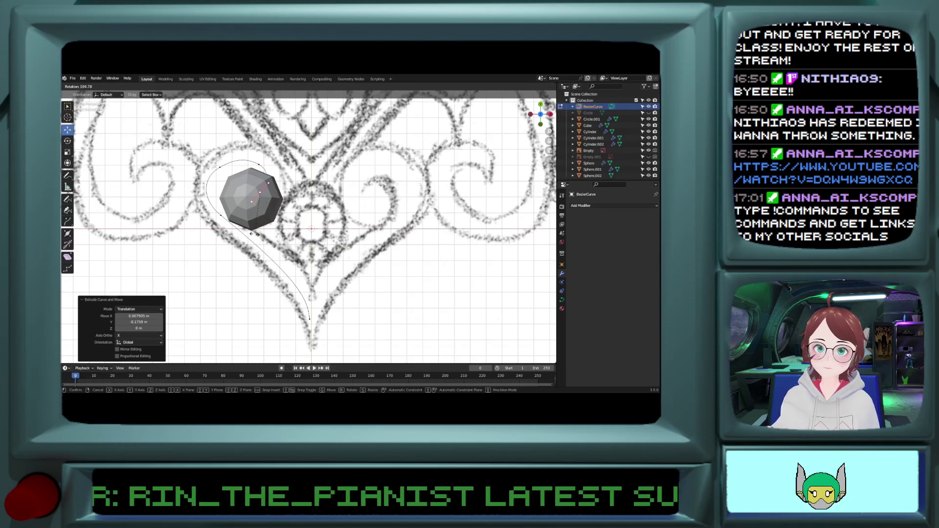
click(255, 234)
key(Tab)
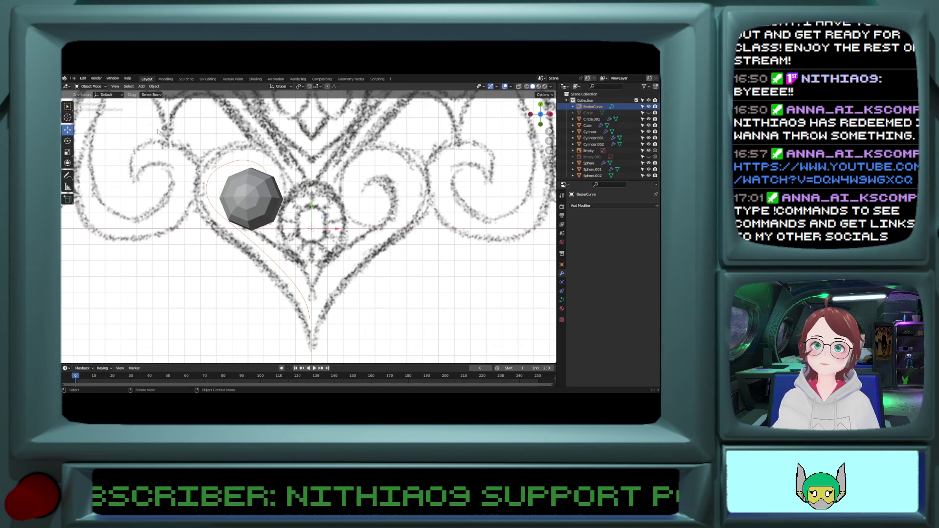
Step: Reopen the Bezier curve for editing, shift the upper handle of the heart's left-side point slightly inward and down, and return to Object Mode
click(211, 190)
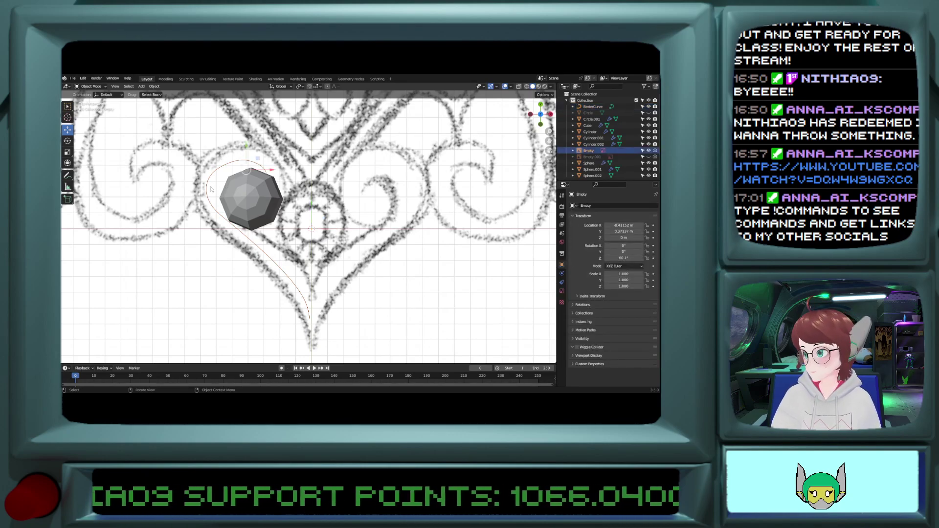
click(210, 186)
key(Tab)
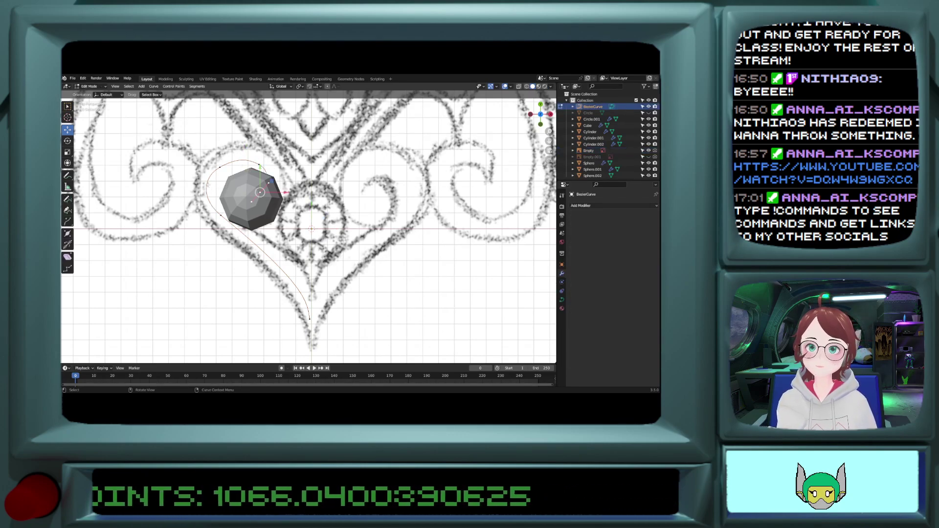
click(199, 201)
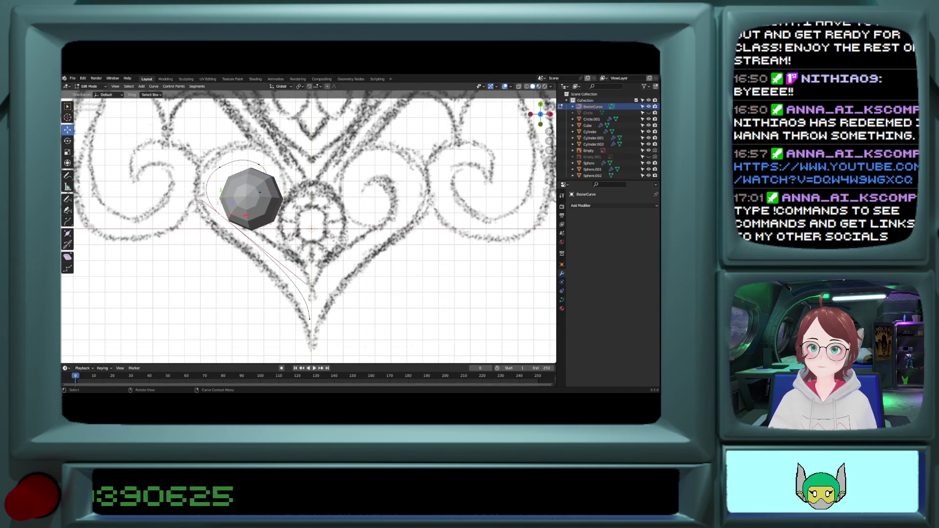
drag(199, 201, 209, 210)
key(Tab)
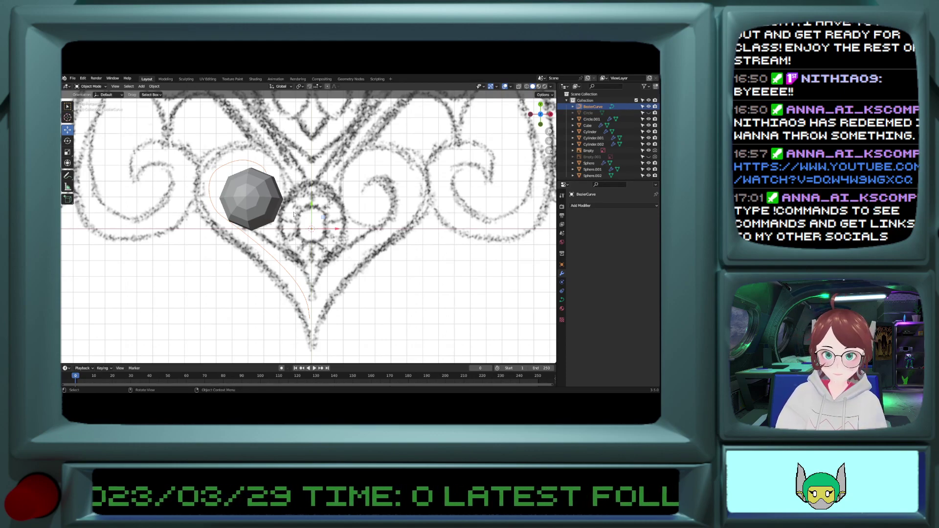
Step: Add a cylinder with a 1 m radius and 2 m depth at the origin and scale it to 0.362
click(141, 86)
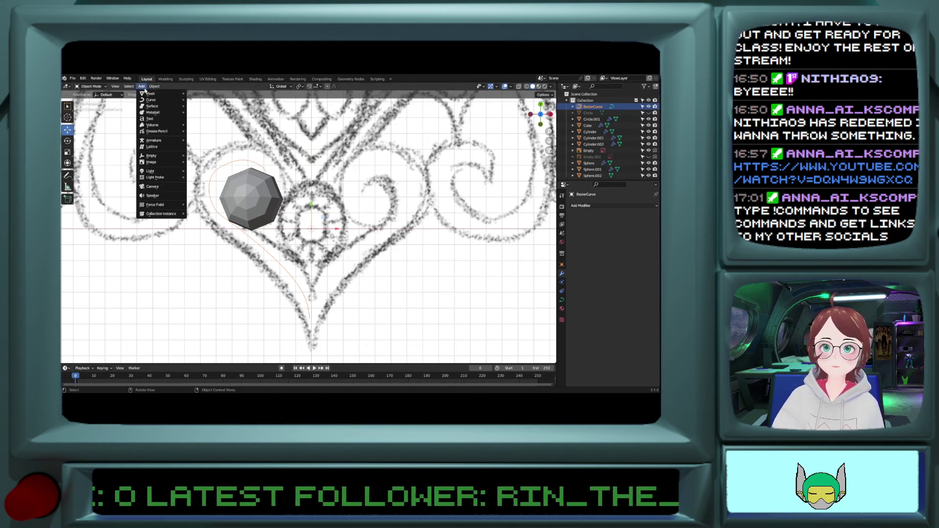
mouse_move(161, 94)
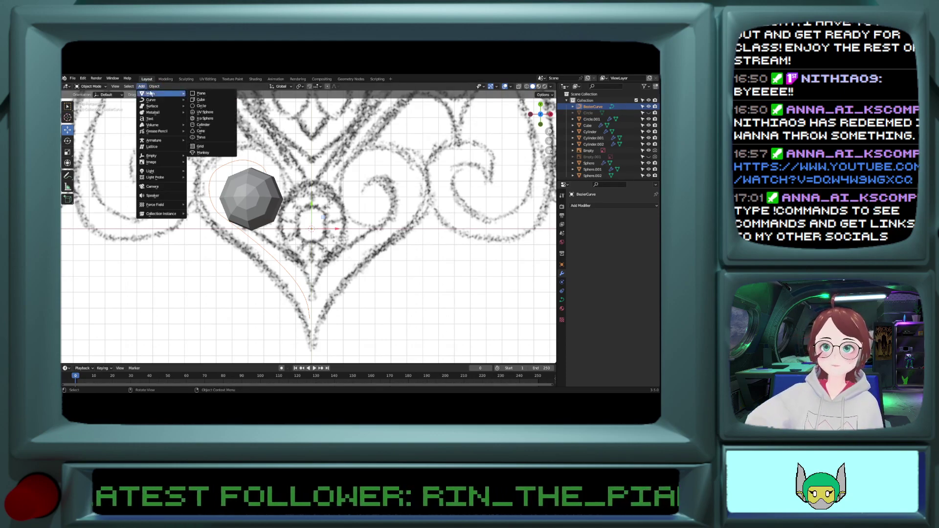
click(212, 124)
scroll(283, 216, down, 5)
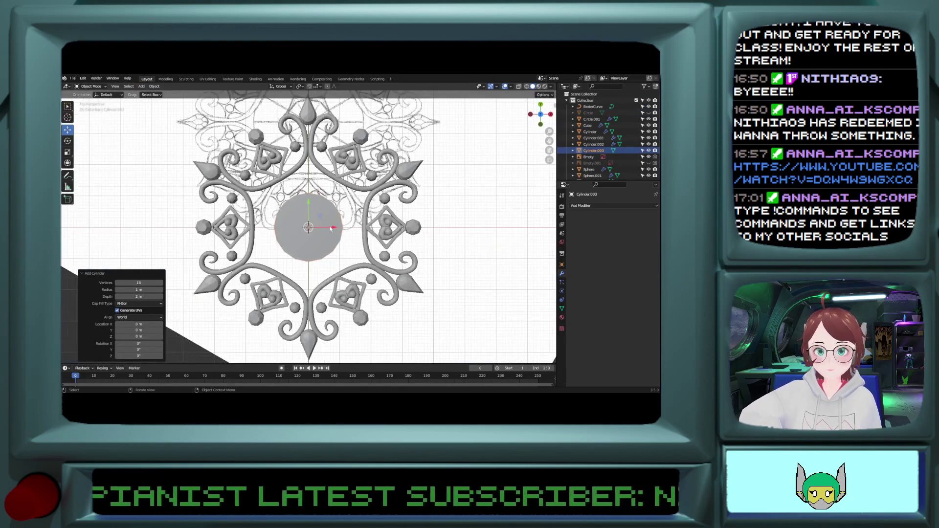
scroll(293, 220, up, 3)
key(s)
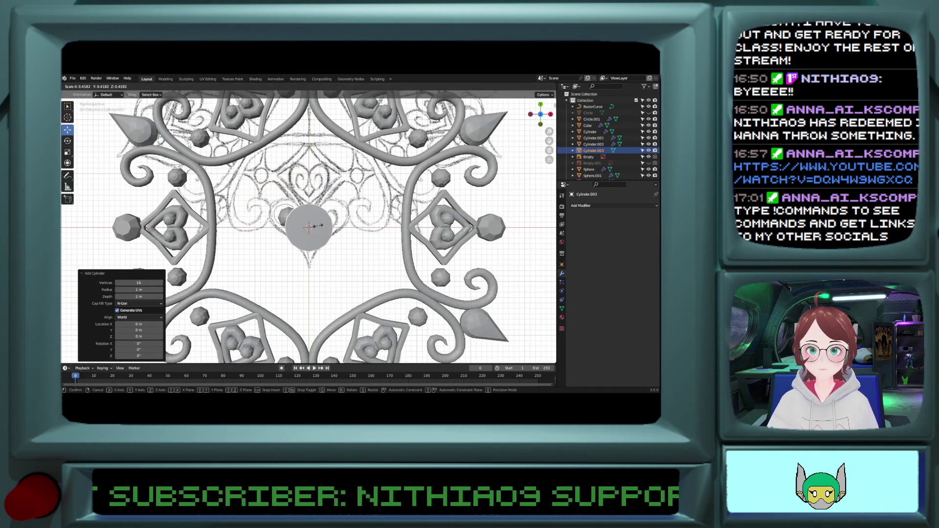
click(317, 226)
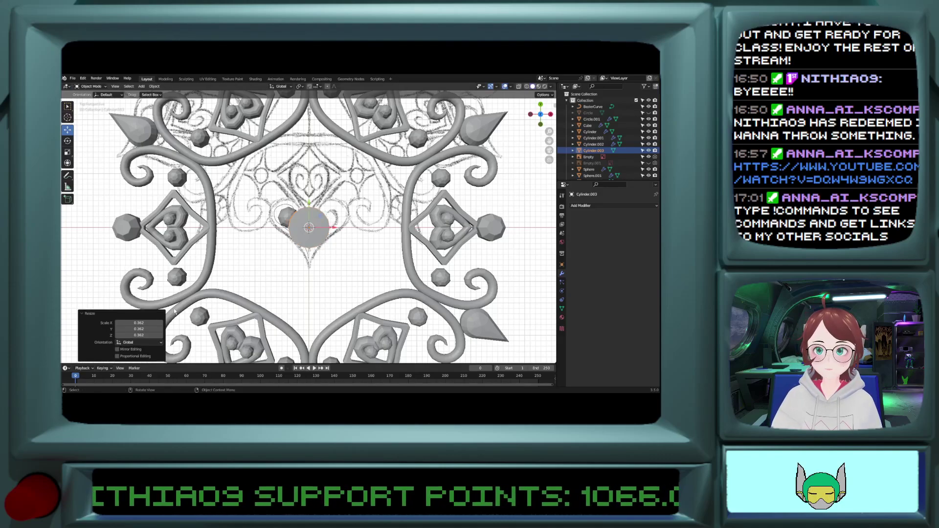
Step: Scale the new cylinder at the origin by 0.383 and rotate it 90° about the Y axis
scroll(283, 262, up, 4)
key(s)
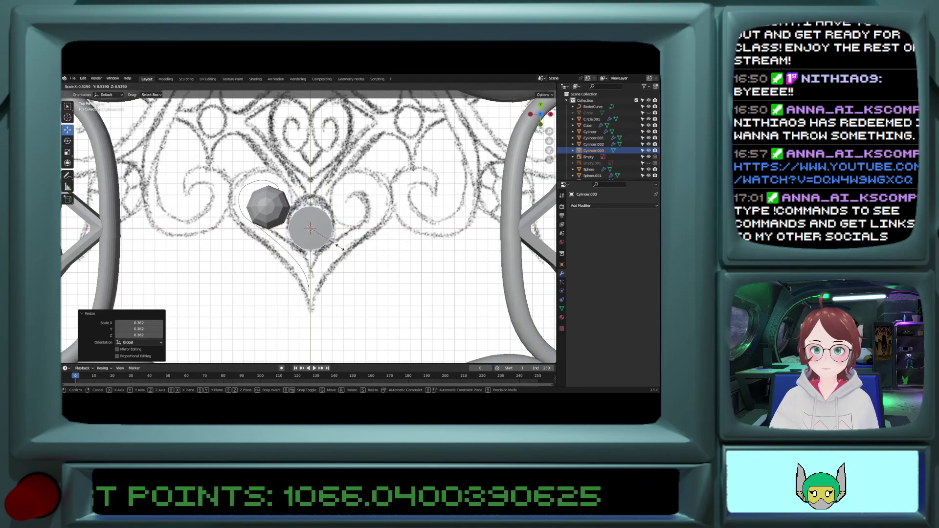
click(331, 248)
key(r)
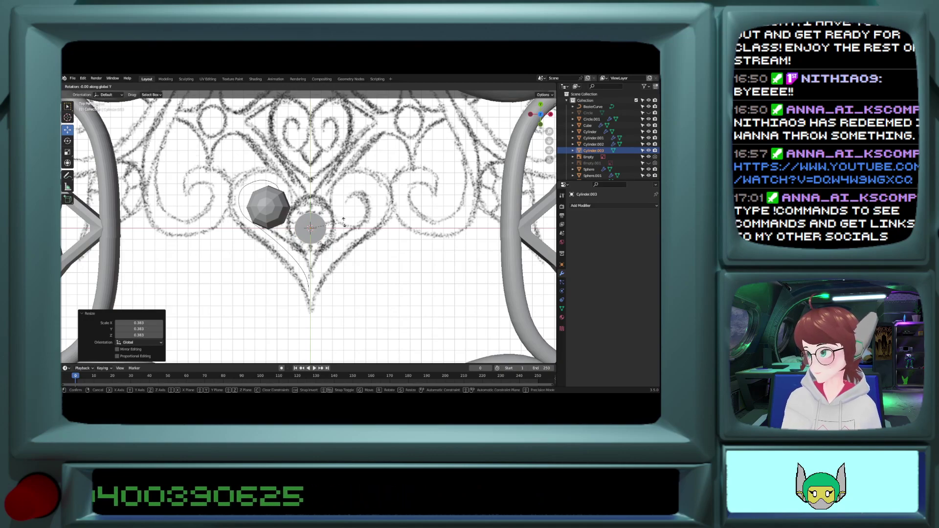
key(y)
click(163, 306)
click(131, 328)
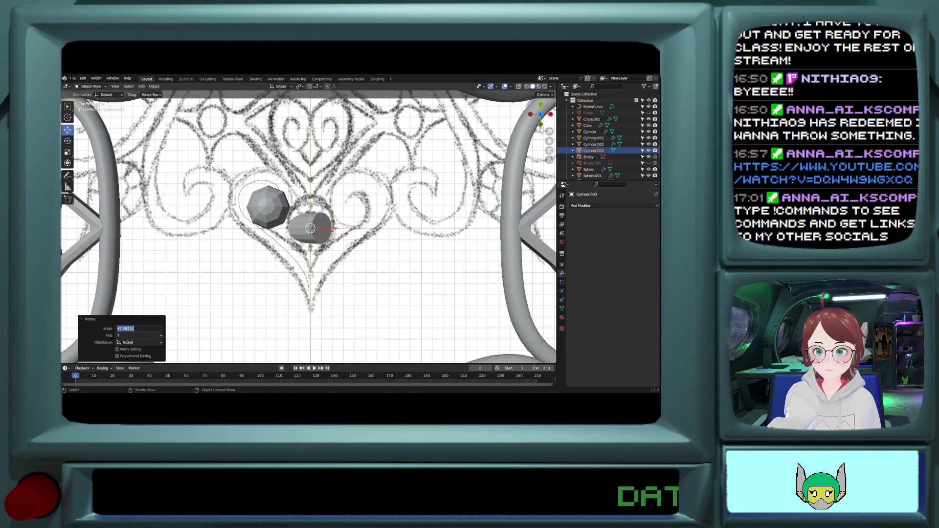
text(90)
key(Return)
Step: Scale the rotated cylinder by 0.601 and apply all its transforms: location, rotation and scale
scroll(342, 225, up, 2)
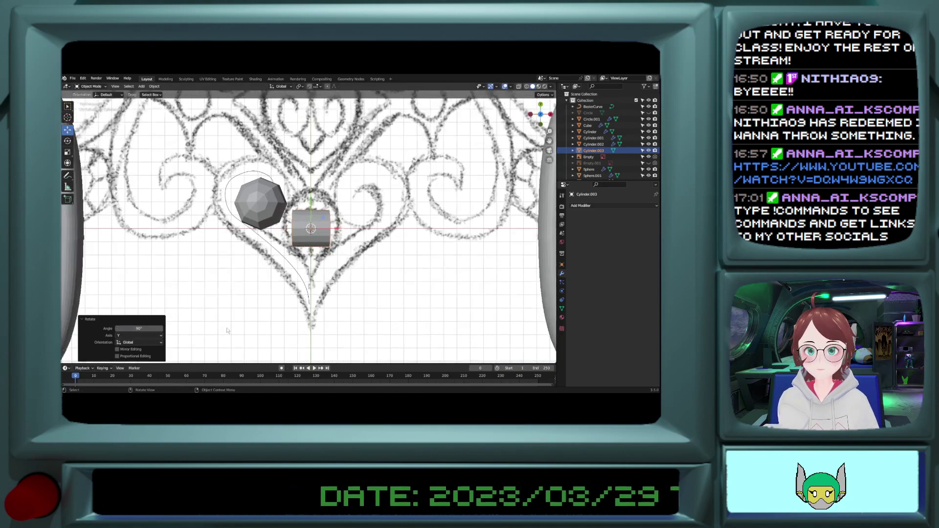
key(s)
click(357, 224)
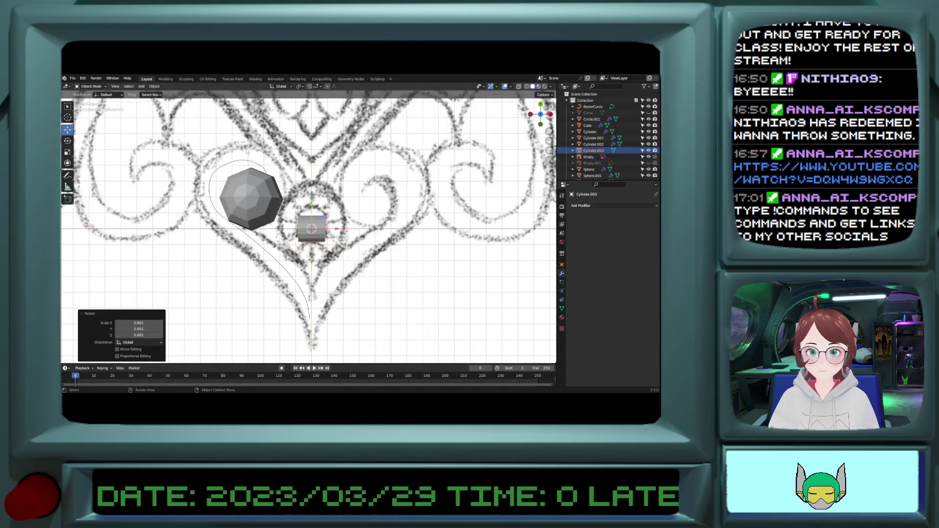
click(154, 87)
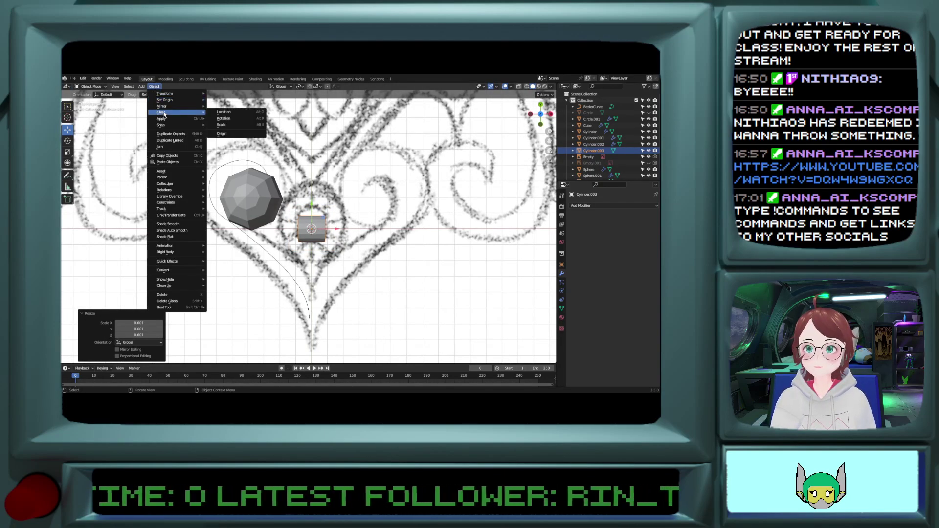
mouse_move(184, 119)
click(245, 137)
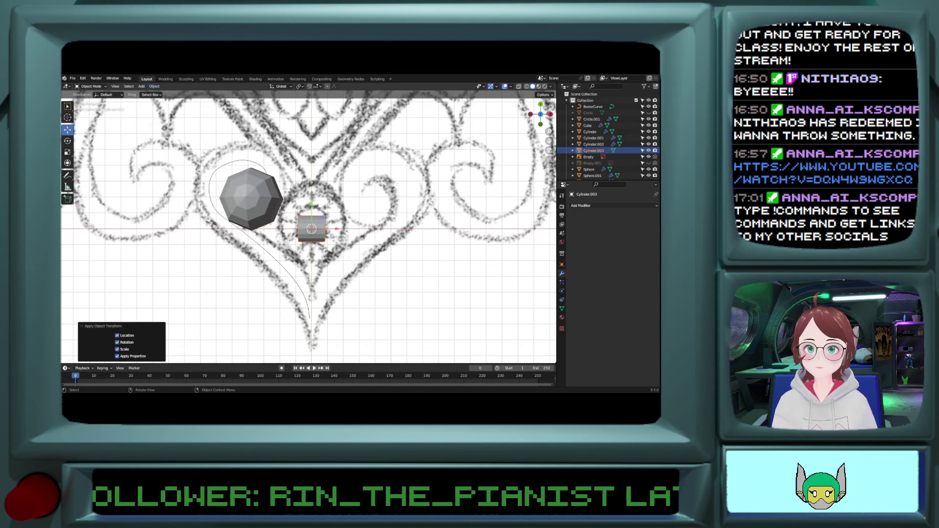
Step: Give the cylinder an Array modifier with a count of 11 and a Curve modifier that follows BezierCurve
click(580, 205)
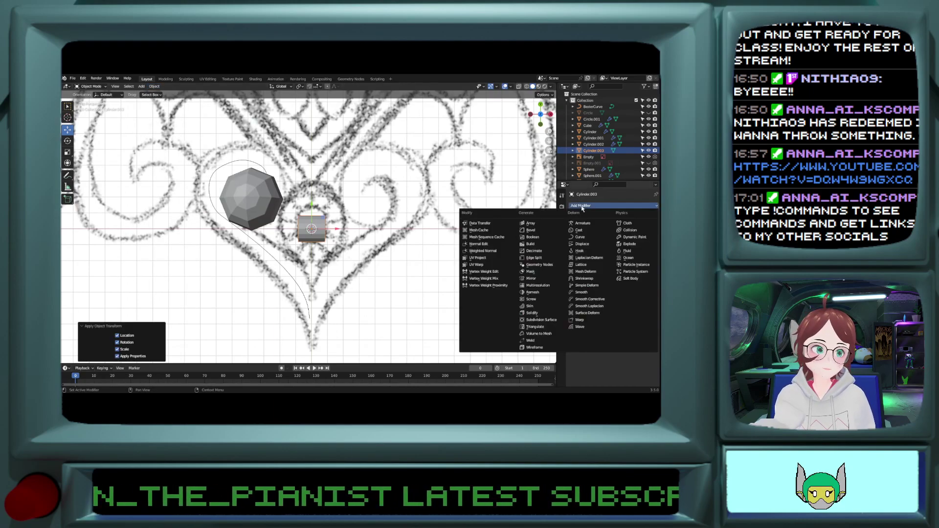
click(538, 230)
click(607, 206)
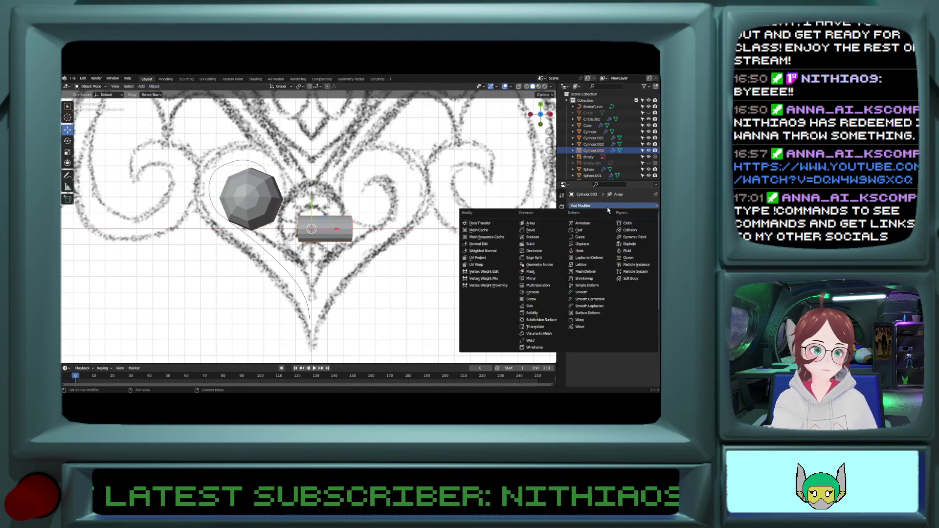
click(582, 237)
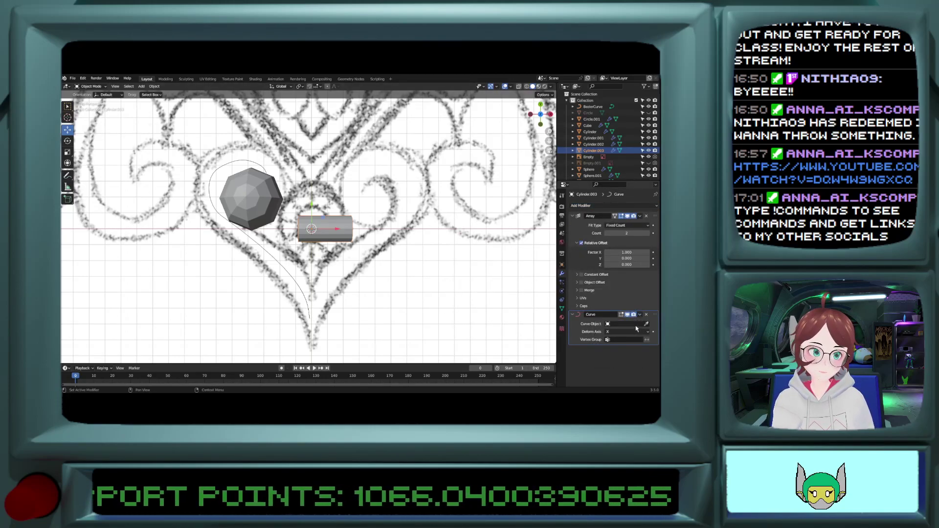
click(622, 324)
click(601, 259)
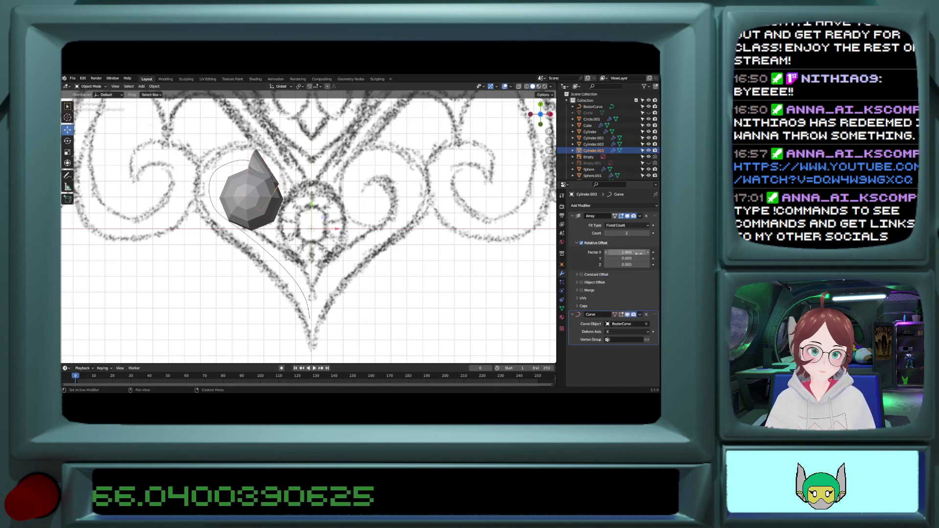
scroll(261, 184, up, 3)
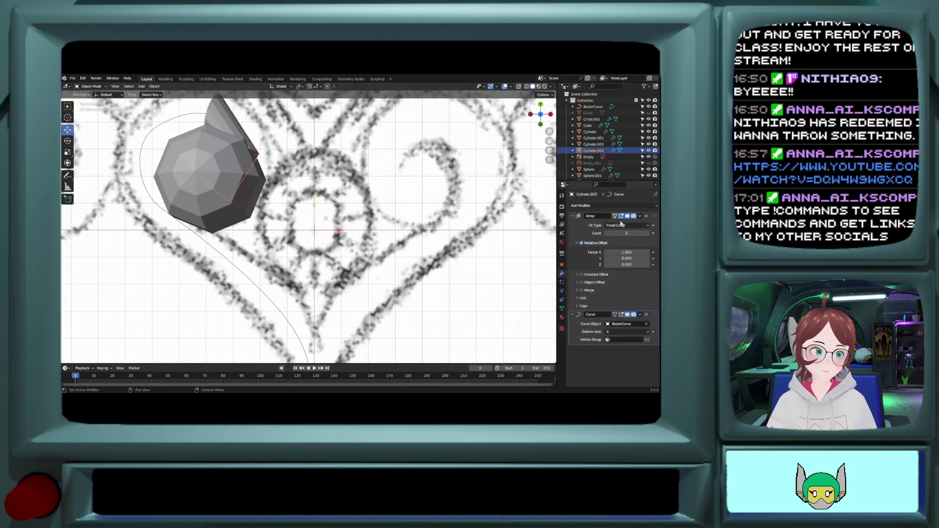
drag(645, 233, 650, 235)
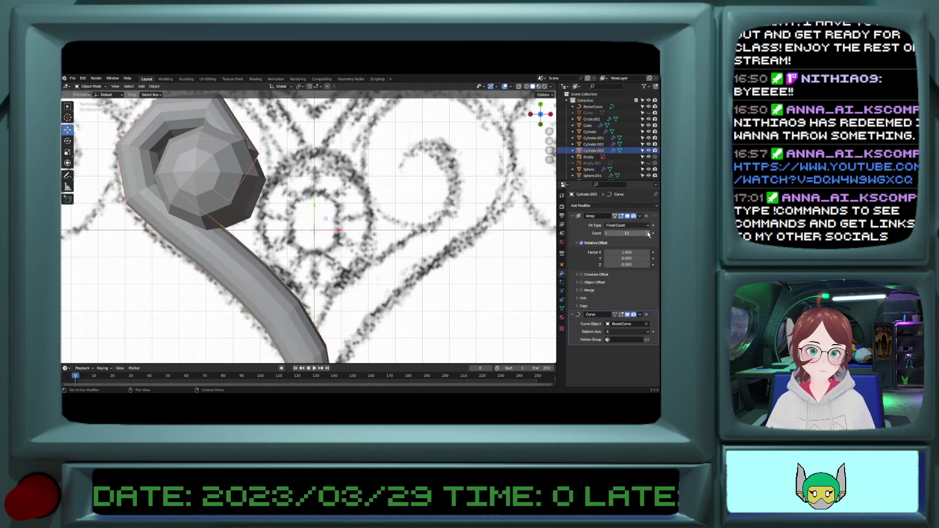
Step: Open the cylinder in Edit Mode with face selection and select its end cap face behind the sphere
scroll(375, 229, down, 1)
key(Tab)
middle_drag(268, 216, 359, 82)
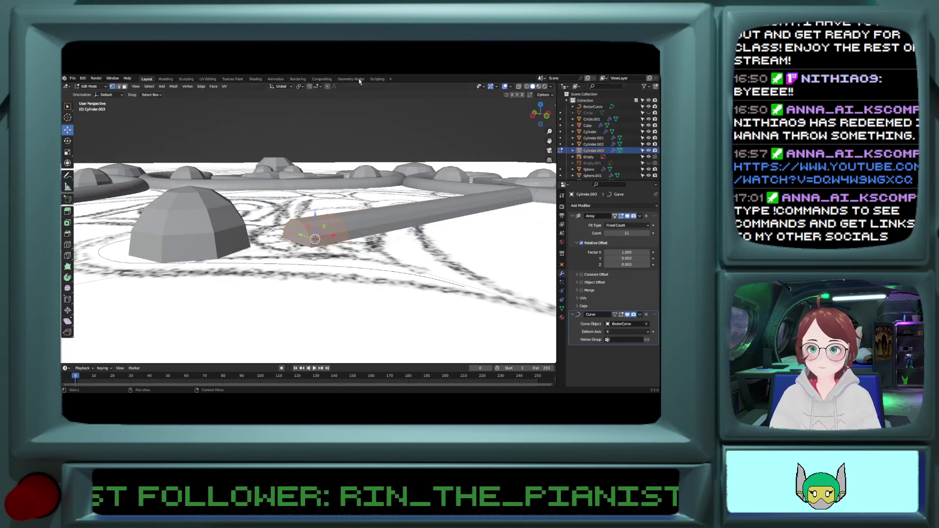
click(125, 86)
middle_drag(343, 254, 380, 253)
click(318, 235)
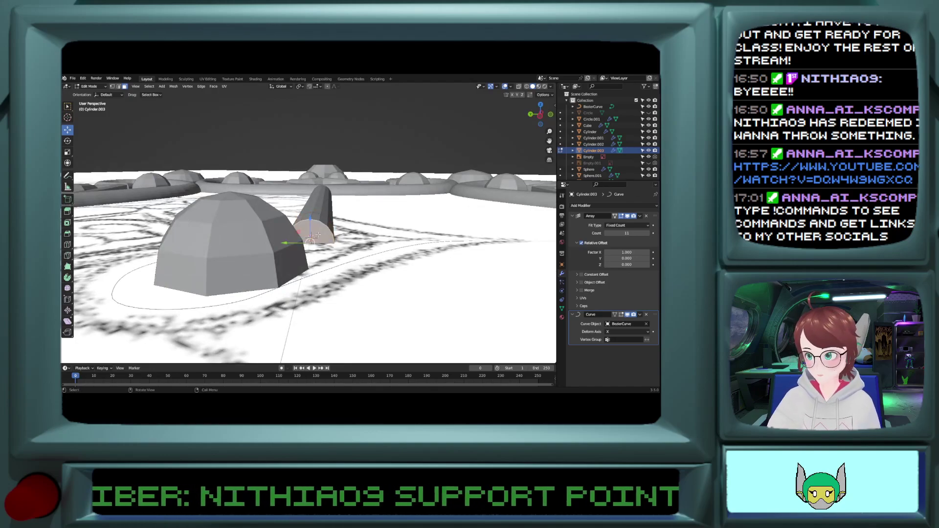
key(x)
click(317, 235)
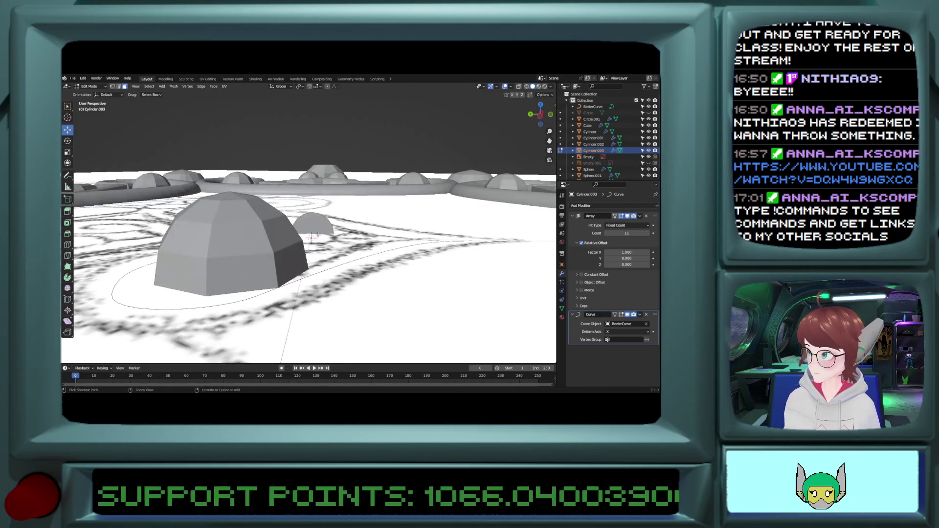
key(ctrl+z)
Step: Delete only the cylinder's end cap face and return to Object Mode
key(x)
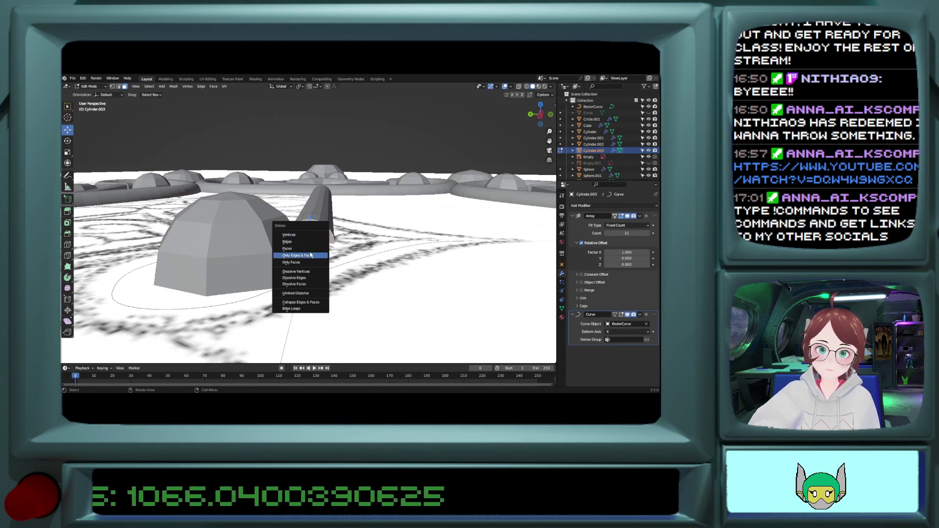
click(319, 234)
click(319, 233)
key(x)
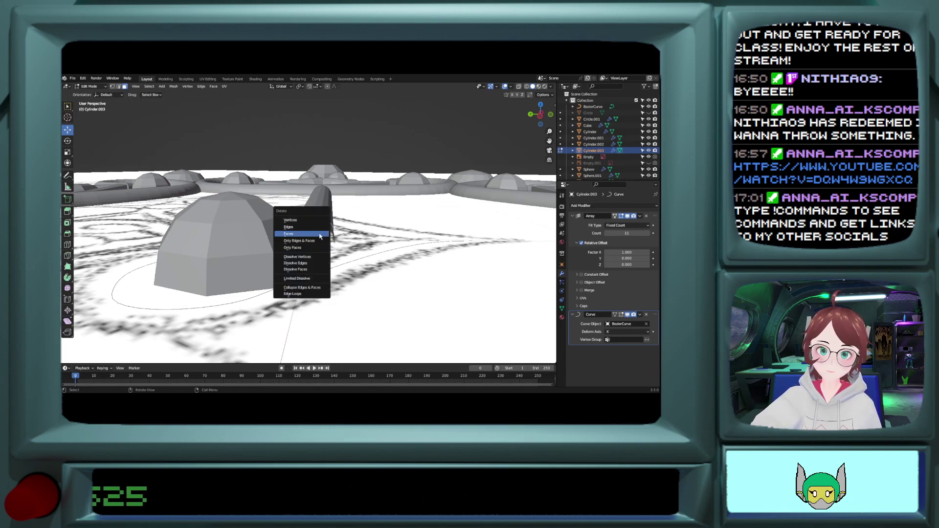
click(319, 233)
middle_drag(319, 233, 280, 237)
key(Tab)
Step: Select the Bezier curve inside the bent cylinder with X-ray temporarily enabled, and open the curve for editing in top view
key(KP_1)
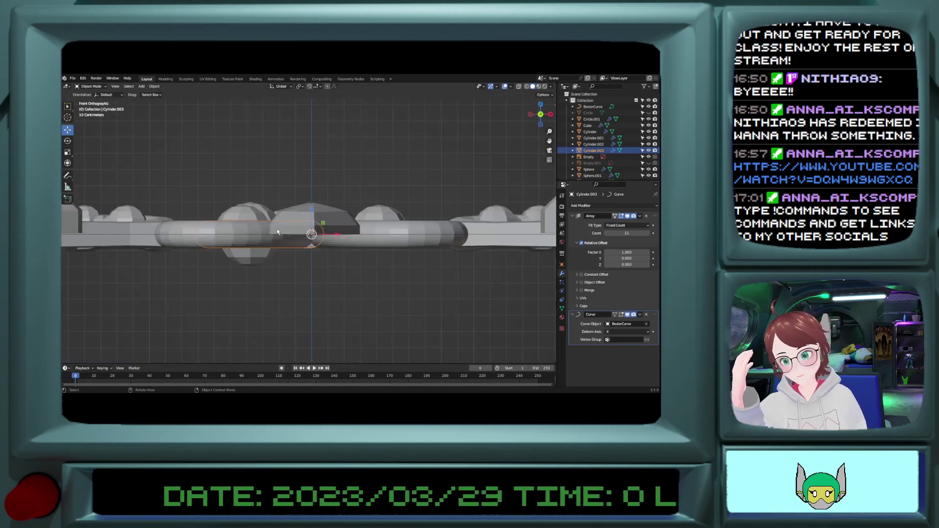
key(KP_7)
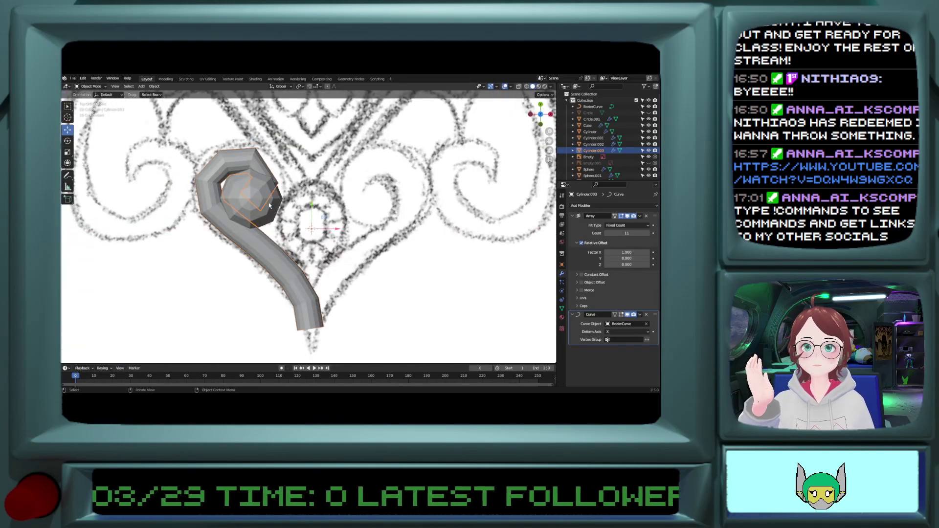
click(522, 89)
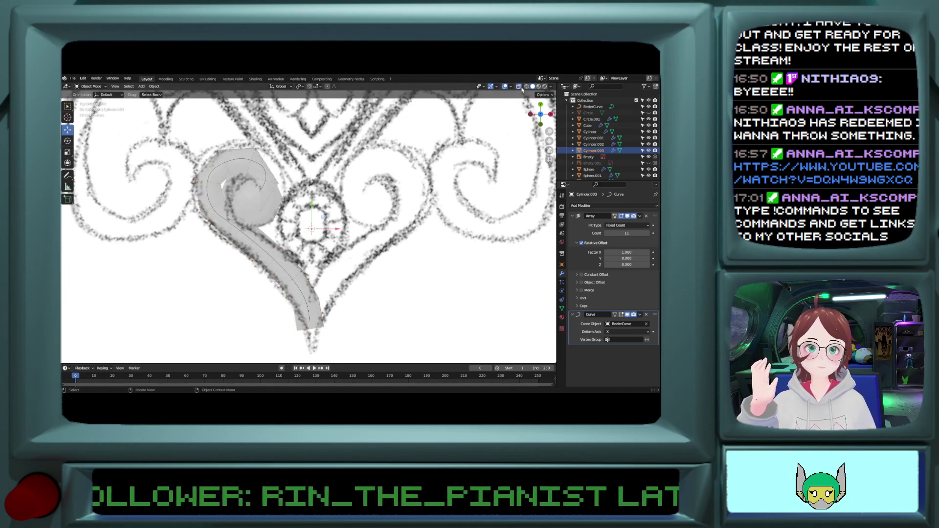
click(281, 268)
click(521, 88)
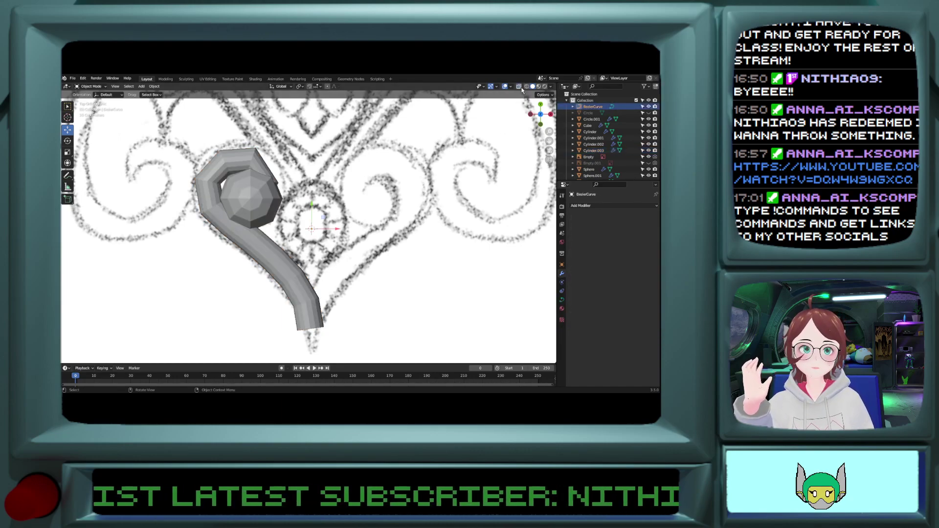
key(Tab)
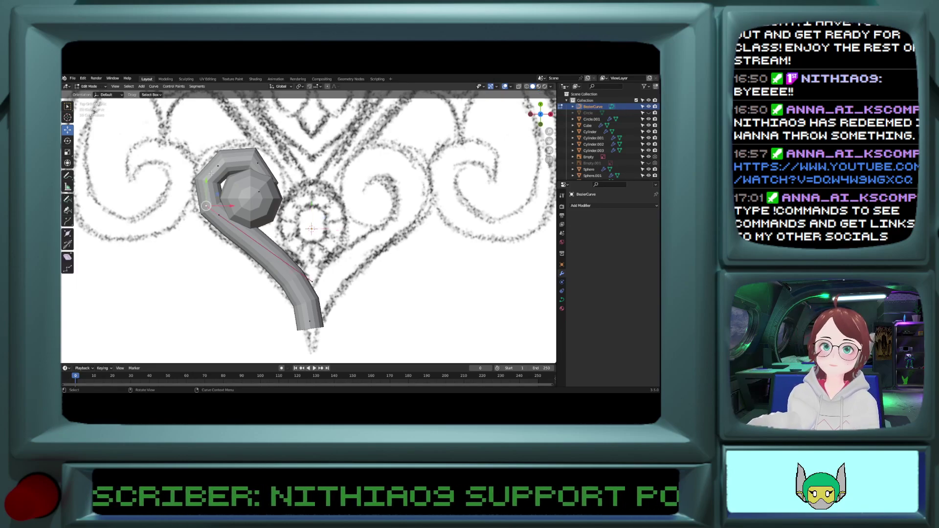
Step: Enlarge the radius of the curl's upper-left control point and of its upper-right control point with the Radius tool
click(217, 167)
click(67, 233)
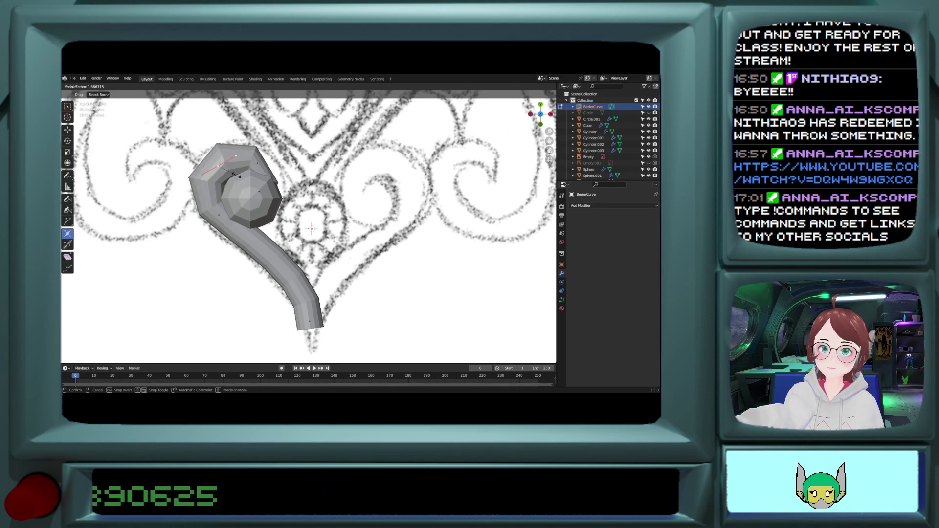
click(239, 176)
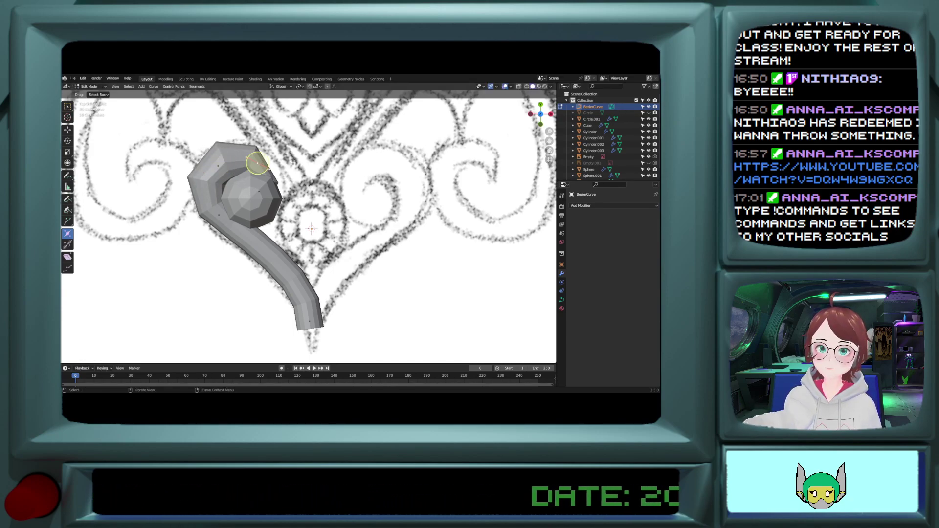
drag(270, 165, 278, 164)
Step: Enlarge the radius of the control point on the heart's left side by a factor of about 1.1, then leave Edit Mode
click(225, 210)
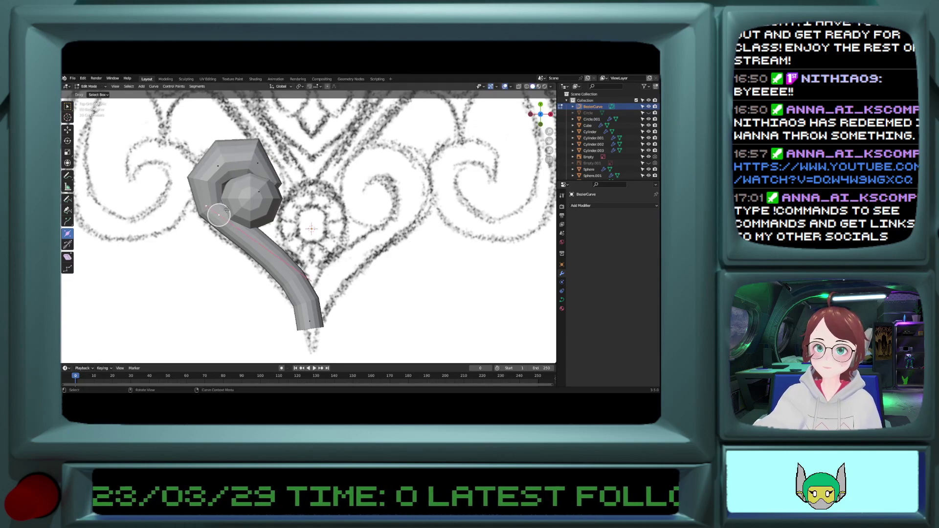
key(alt+s)
click(227, 205)
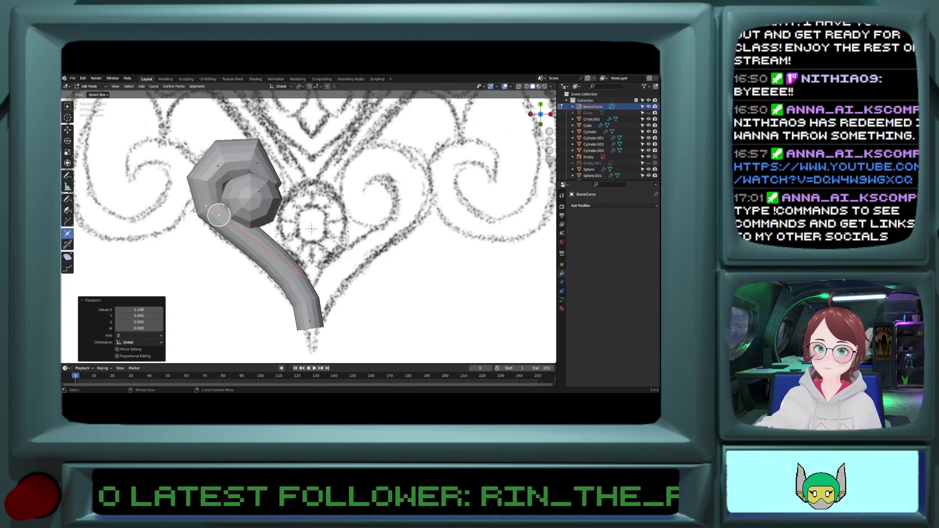
key(Tab)
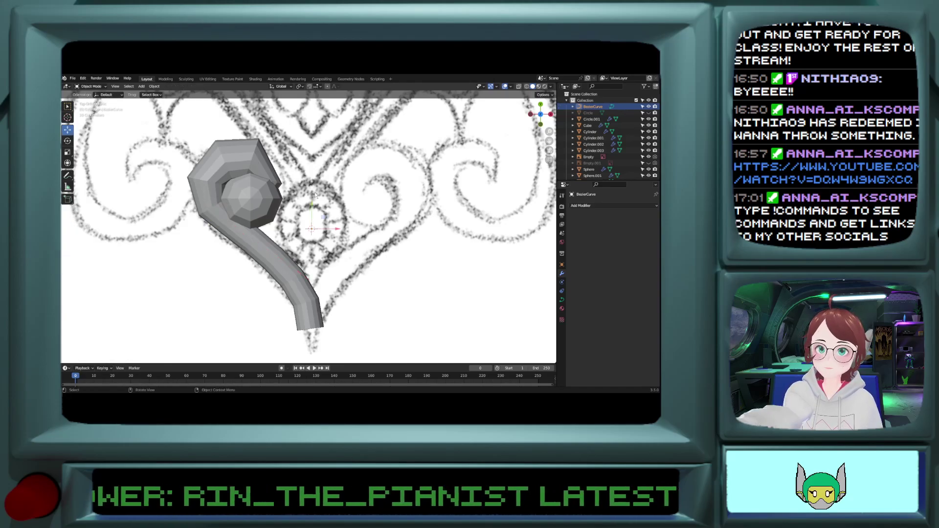
Step: Select the curve-bent cylinder and add a Mirror modifier to form the other half of the heart
scroll(310, 184, down, 4)
middle_drag(310, 185, 274, 257)
click(273, 256)
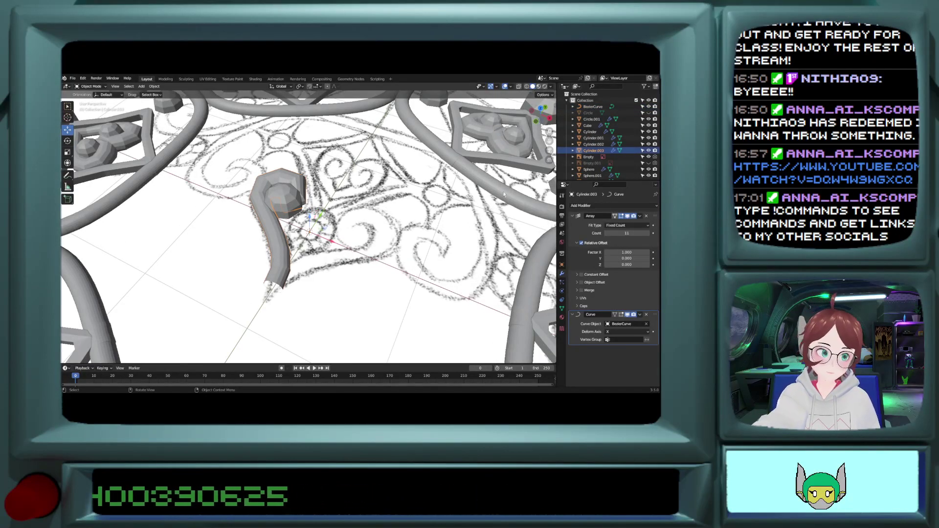
click(640, 217)
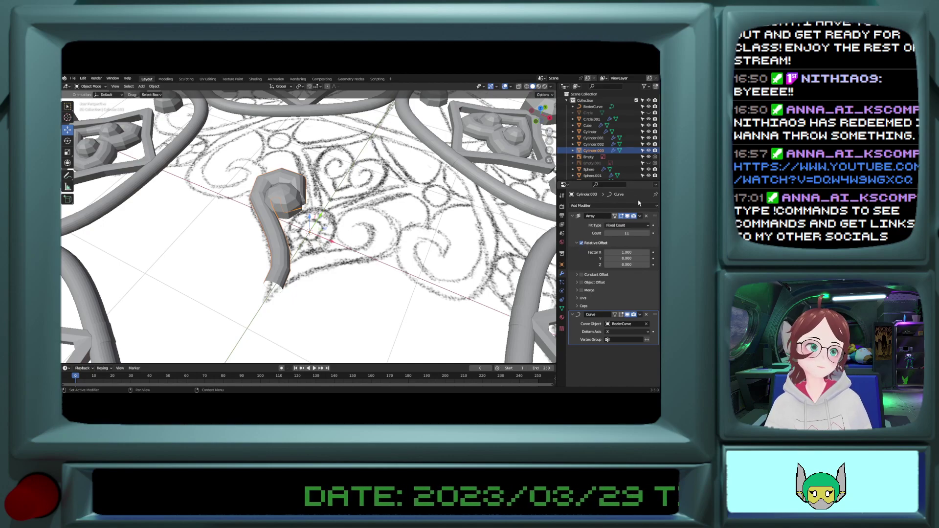
click(614, 206)
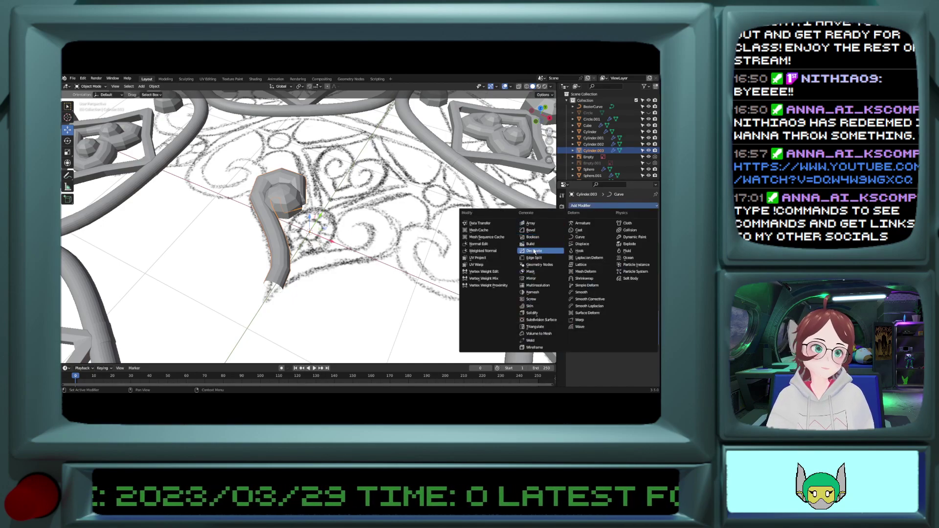
click(536, 279)
Step: Add a Boolean modifier to the mirrored heart cylinder
middle_drag(289, 185, 303, 221)
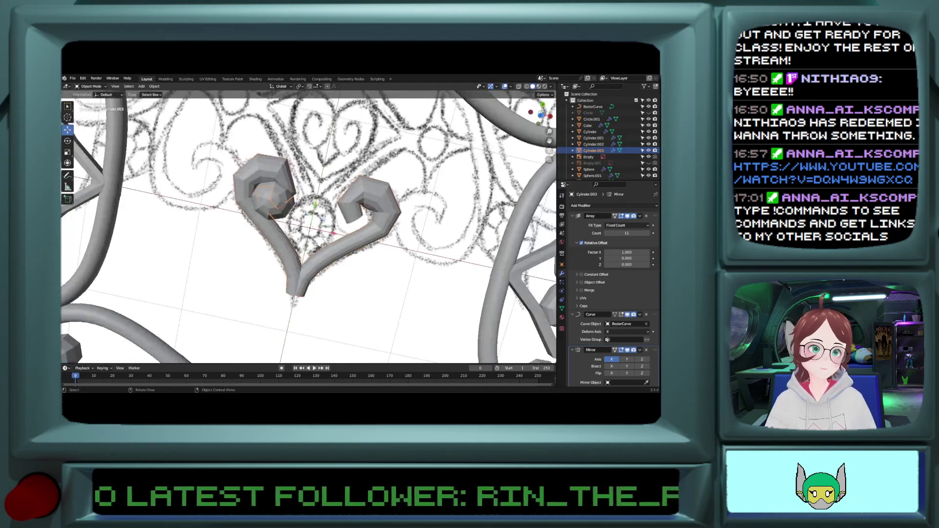
click(273, 215)
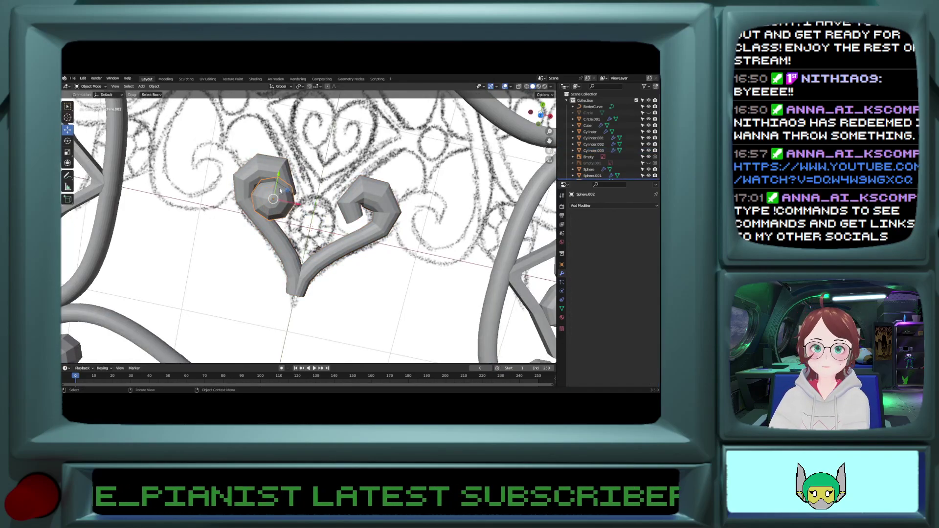
key(ctrl+z)
click(627, 206)
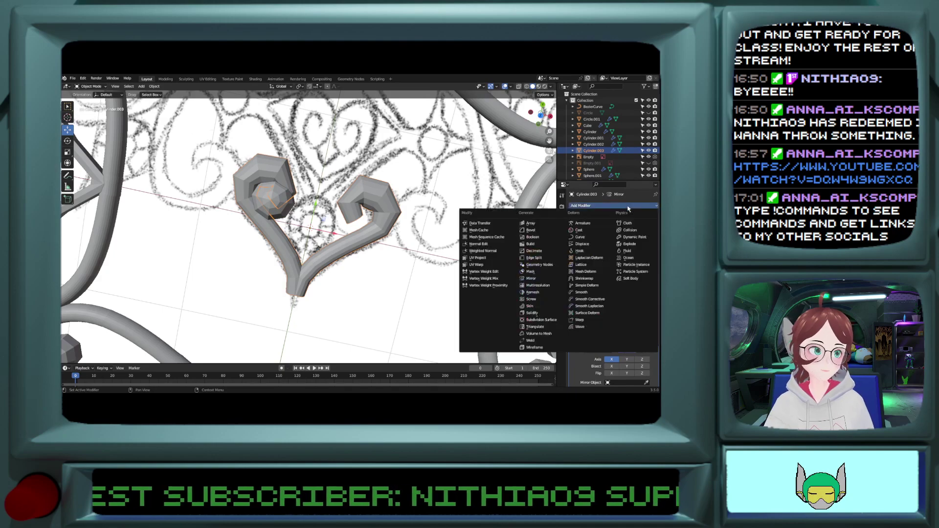
click(532, 239)
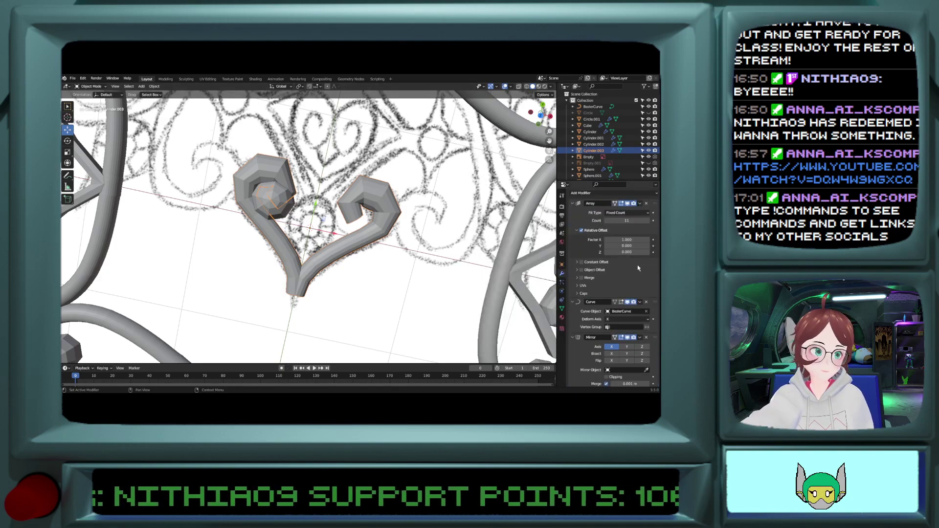
Step: Apply the heart cylinder's Array and Curve modifiers, keeping the Mirror and Boolean modifiers live
scroll(638, 268, down, 3)
drag(584, 362, 593, 314)
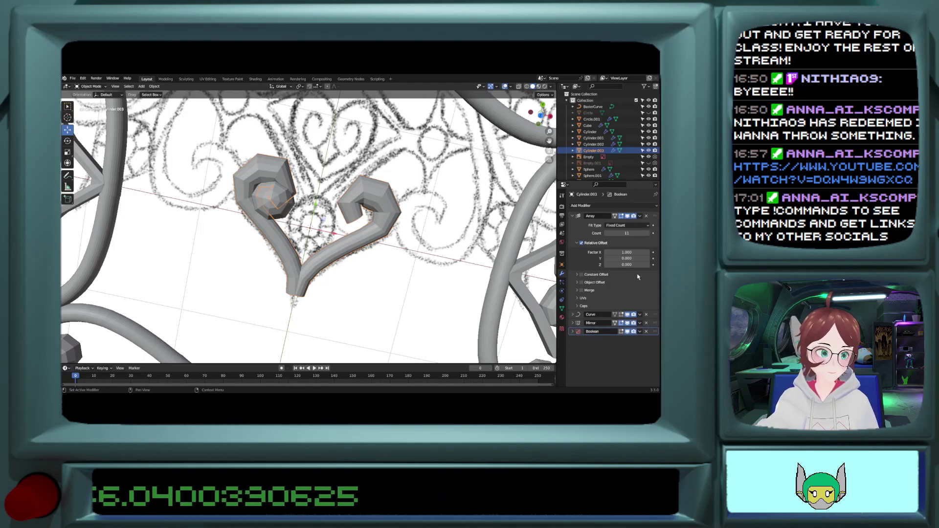
click(640, 216)
click(627, 225)
click(639, 216)
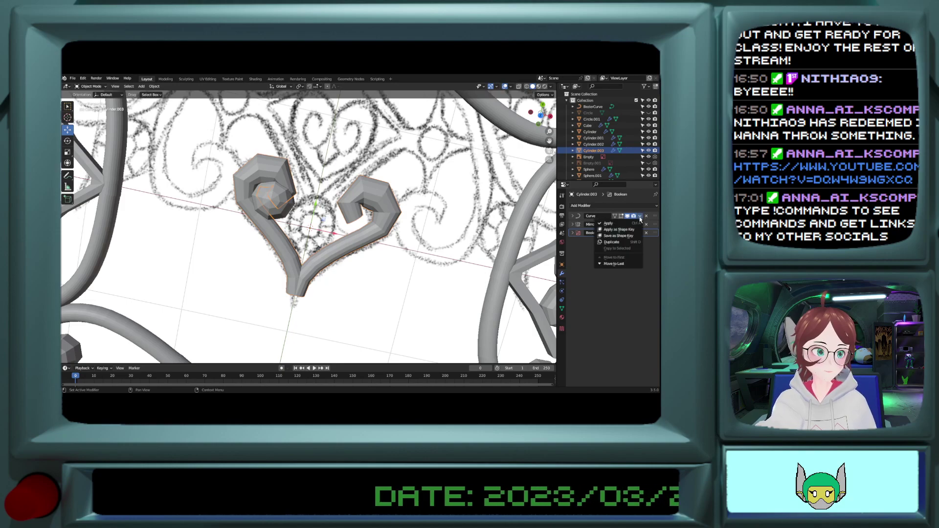
click(631, 226)
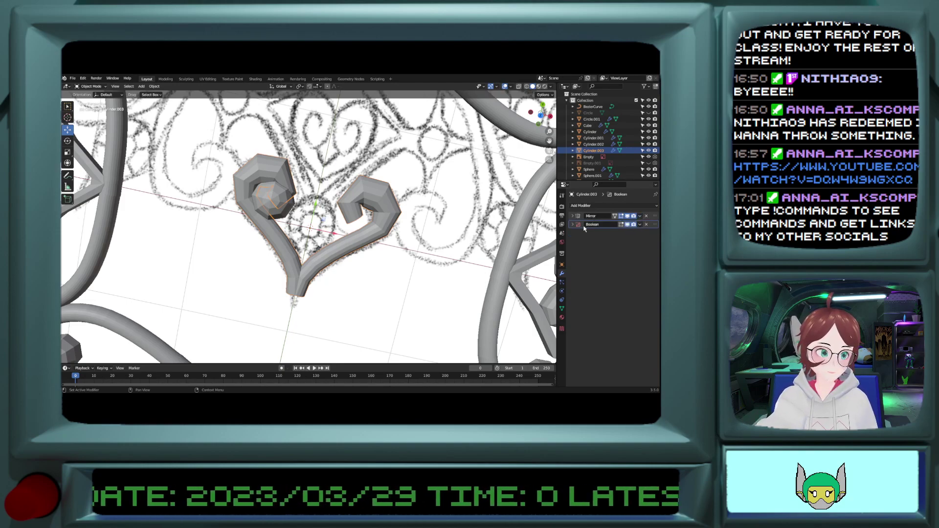
Step: Place the Boolean modifier above the Mirror modifier and pick the sphere inside the heart's curl as its object
drag(584, 226, 584, 217)
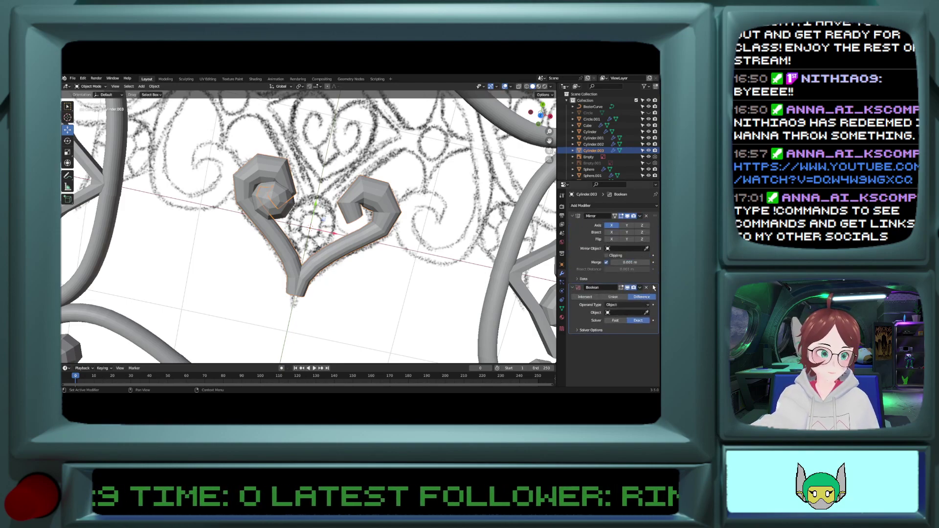
drag(653, 288, 653, 249)
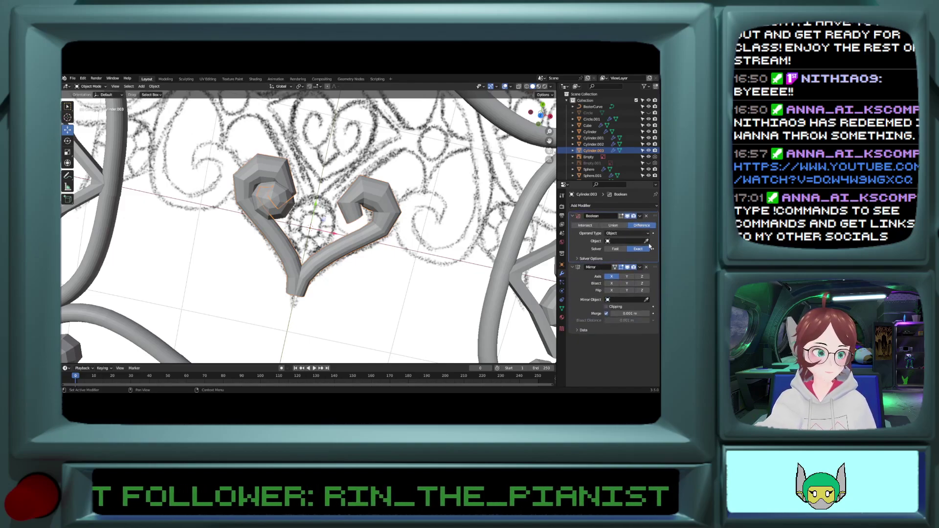
click(647, 241)
click(272, 214)
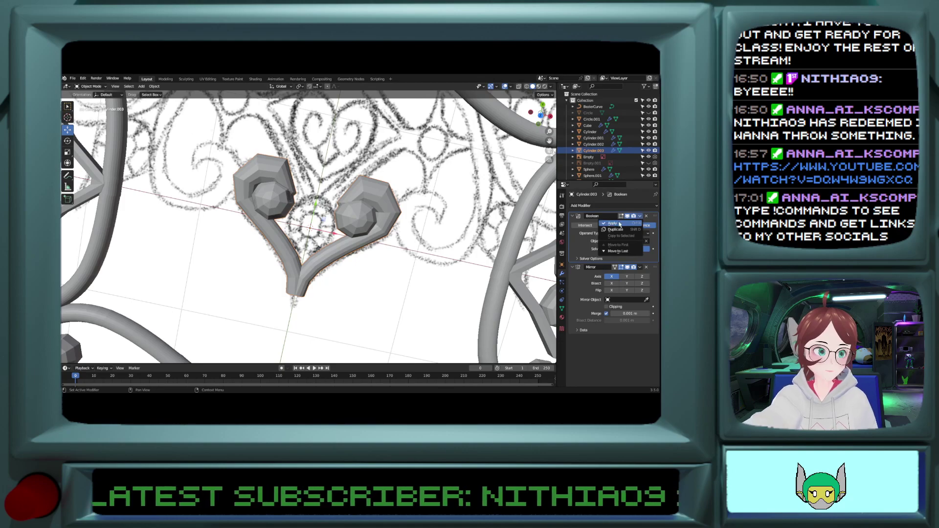
Step: Try the Boolean's Union and Intersect operations, settle on Difference, and apply the modifier to the heart
click(612, 225)
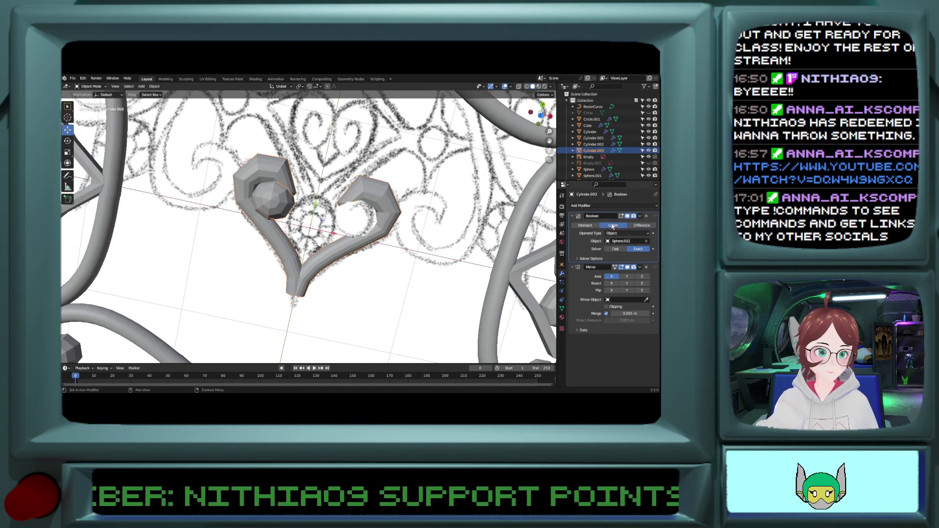
click(594, 226)
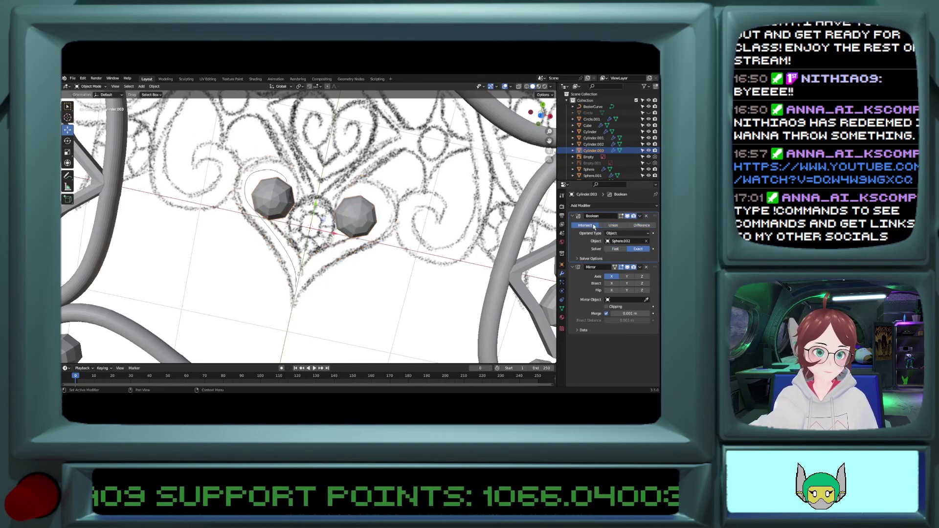
click(637, 226)
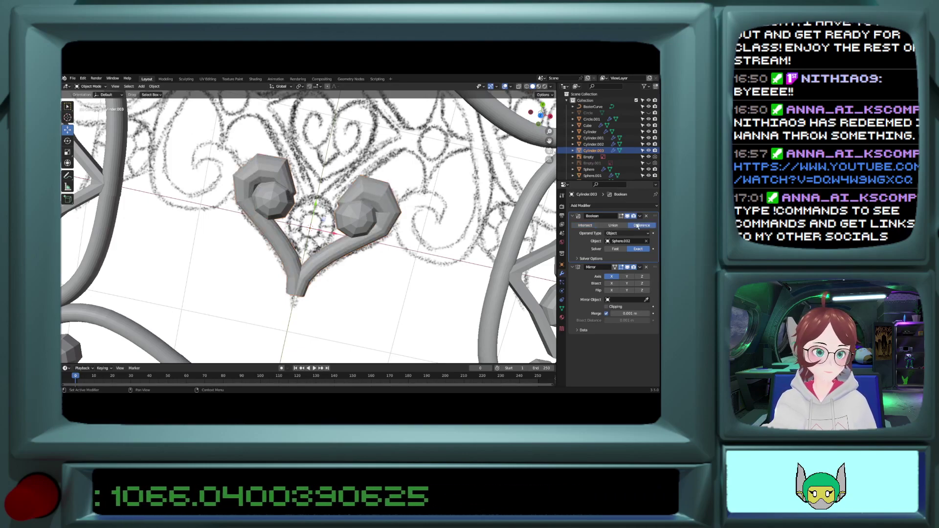
click(639, 217)
click(629, 225)
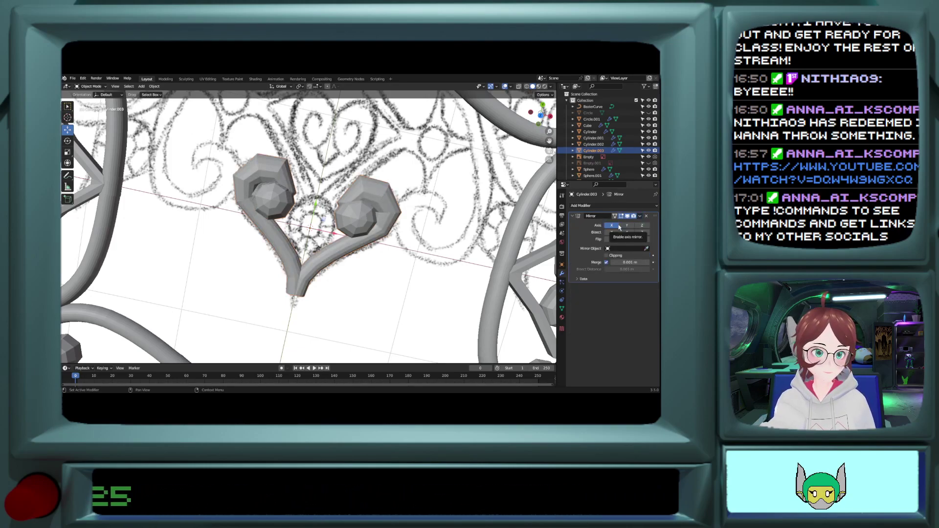
Step: Delete the separate sphere used as the Boolean object and reselect the heart mesh
click(267, 211)
key(Delete)
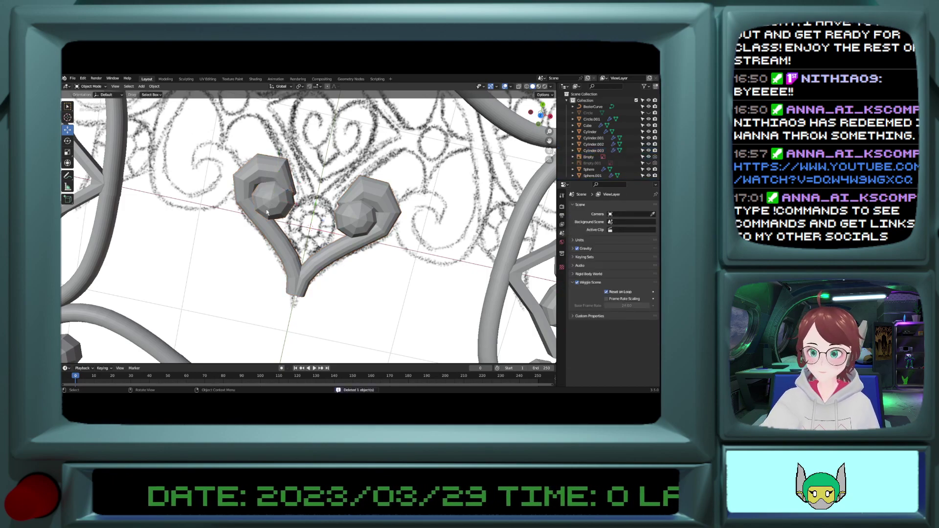
click(288, 265)
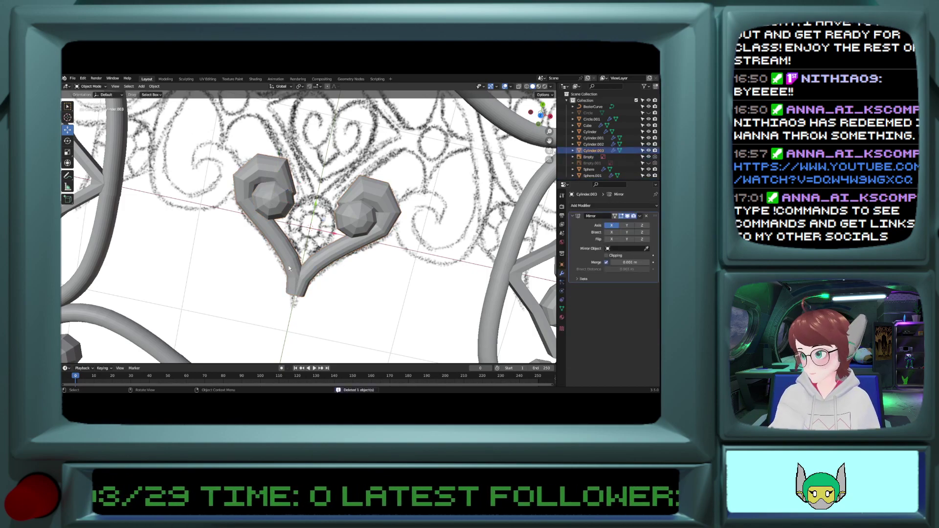
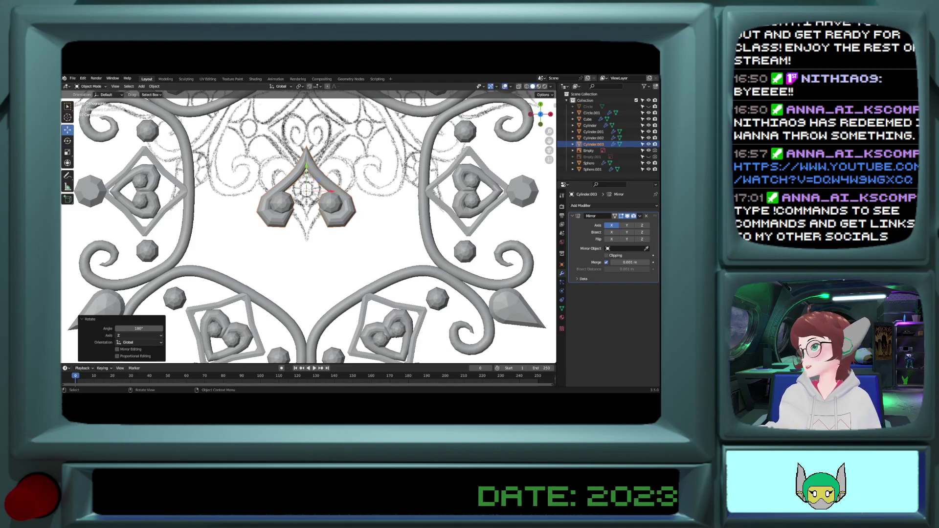
Step: Apply all transforms (location, rotation and scale) to the rotated heart
click(154, 87)
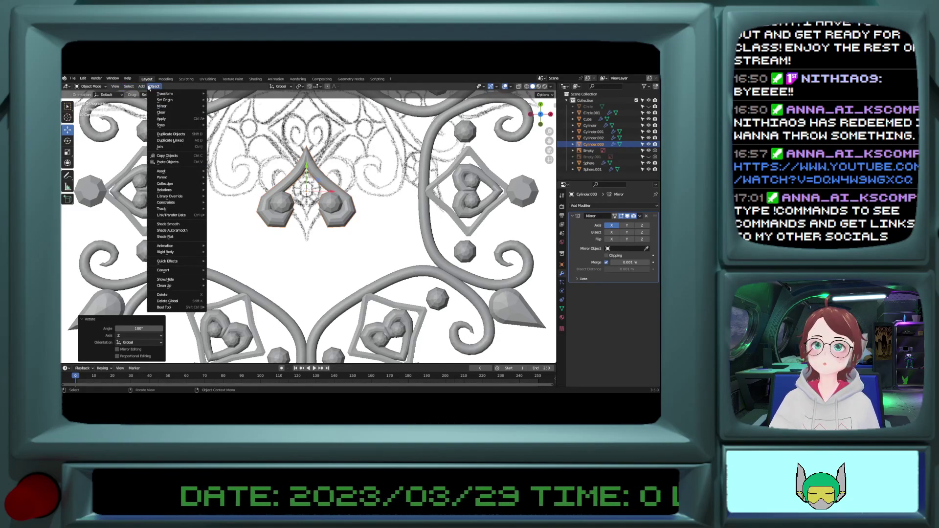
mouse_move(169, 94)
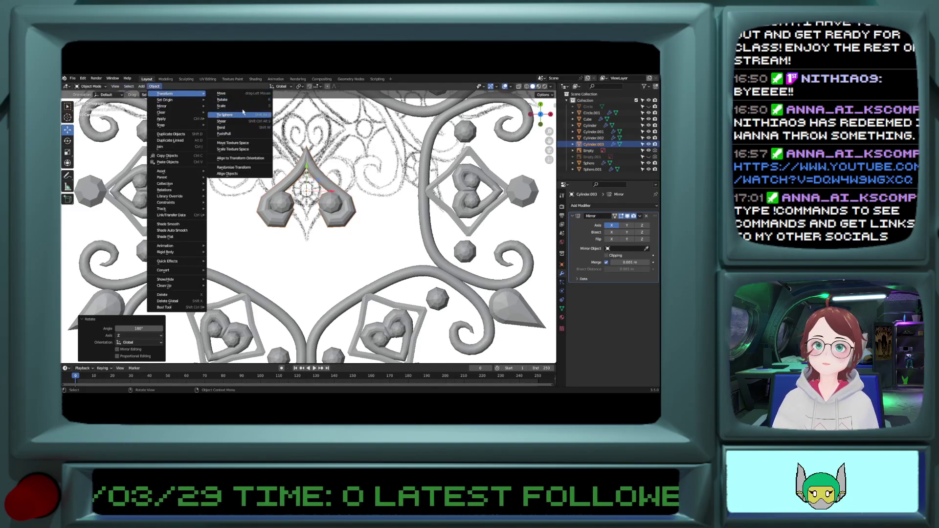
mouse_move(168, 120)
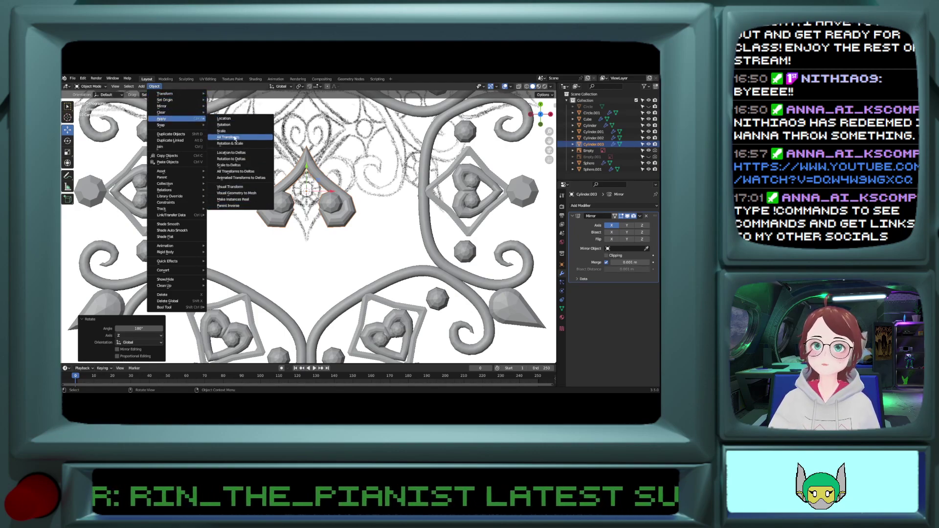
click(232, 138)
shift+scroll(309, 227, up, 5)
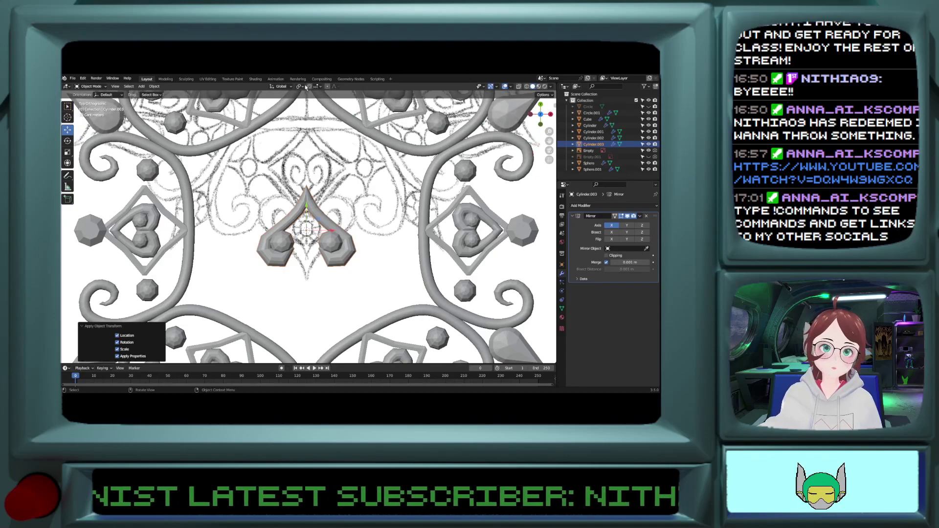
Step: Give the heart the existing Circular Array geometry node group with Axis to Align set to 1, and return to the Layout workspace
click(348, 79)
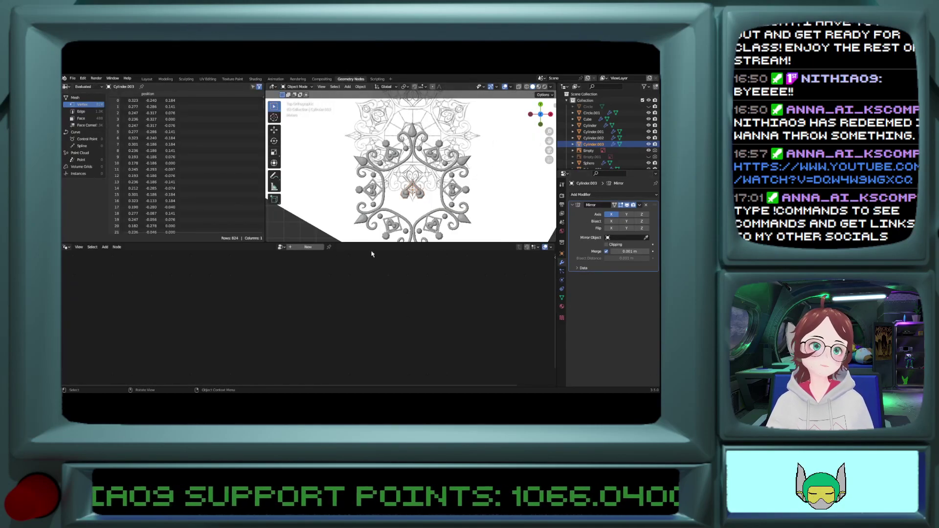
click(307, 246)
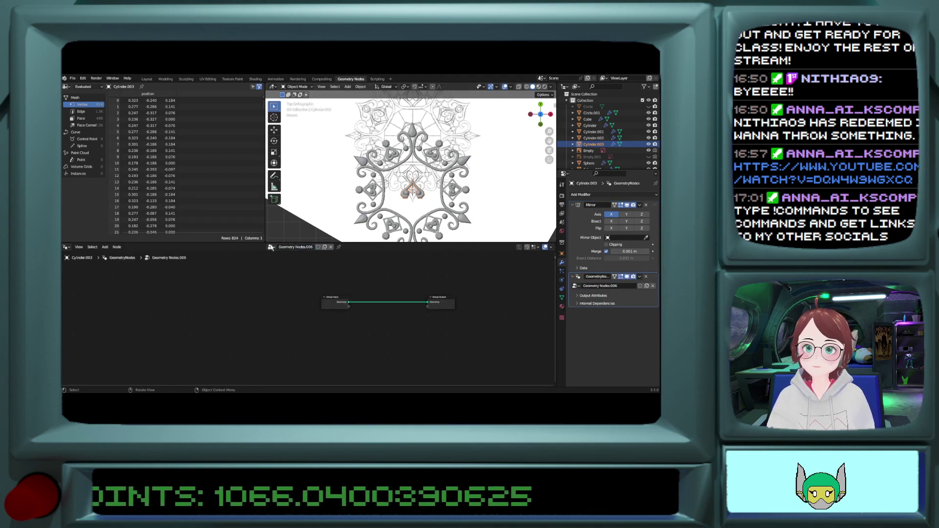
click(271, 246)
click(281, 258)
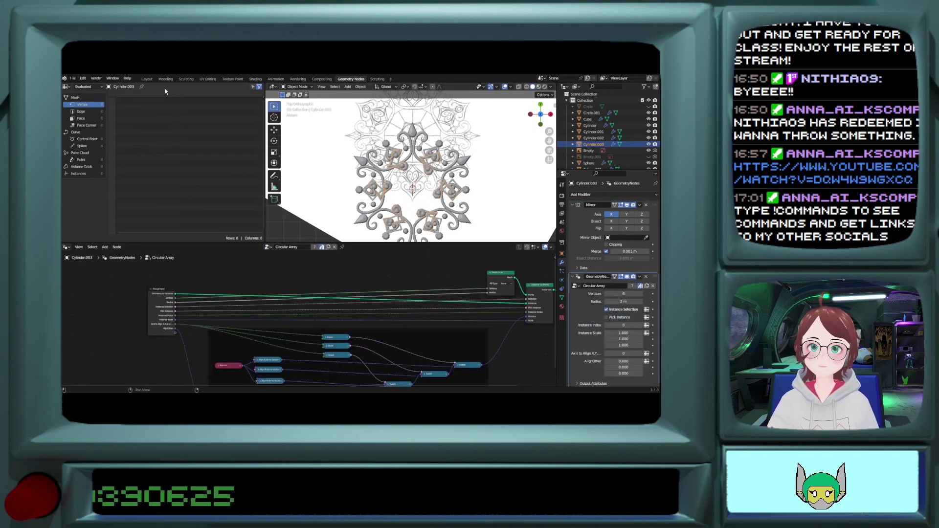
click(642, 353)
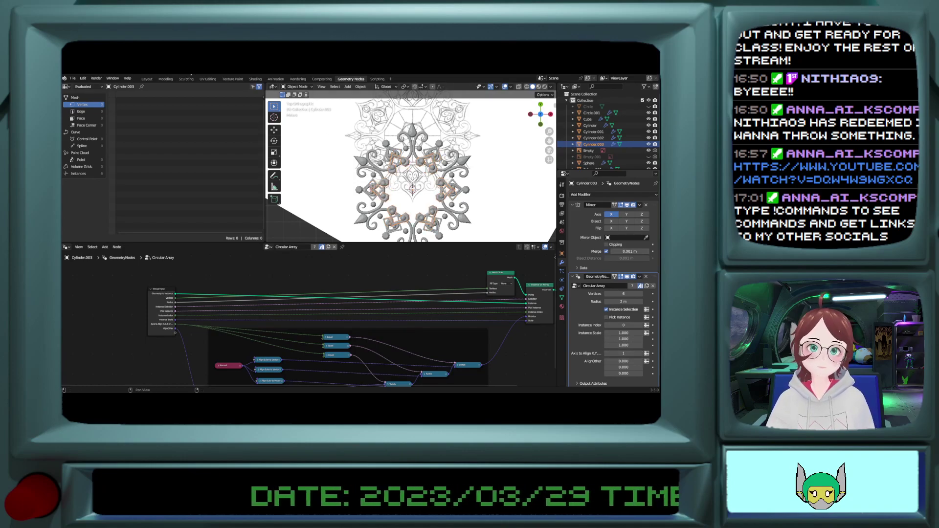
click(147, 79)
Step: Reveal all hidden objects and hide the reference image Empty
scroll(414, 247, down, 4)
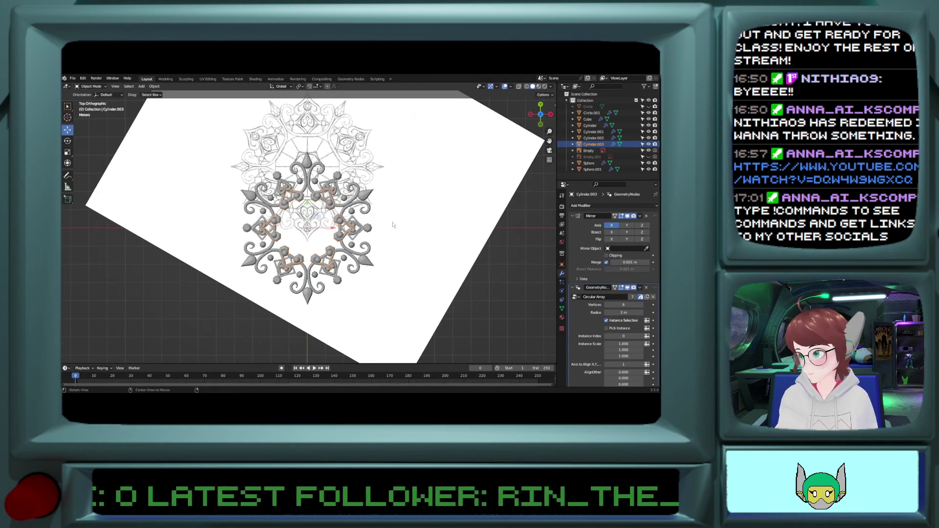
scroll(440, 196, up, 3)
scroll(487, 172, down, 2)
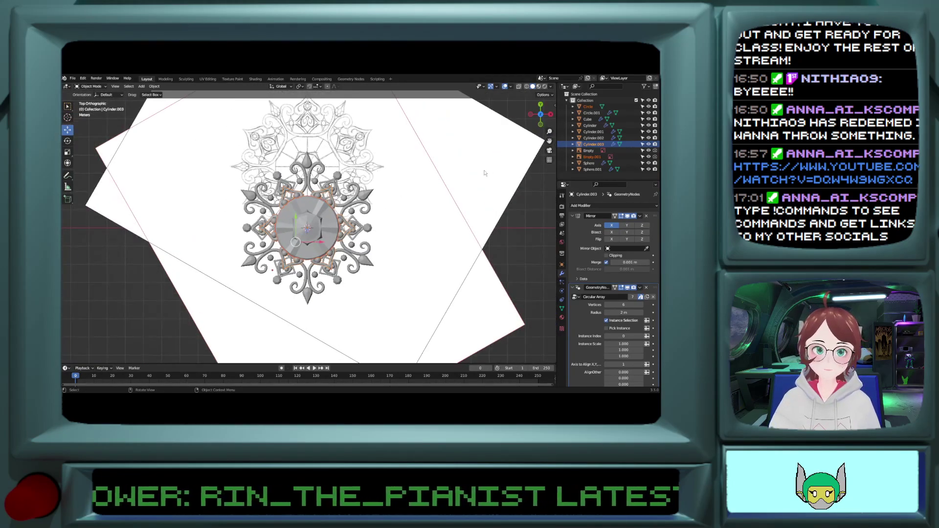
click(484, 173)
key(KP_Decimal)
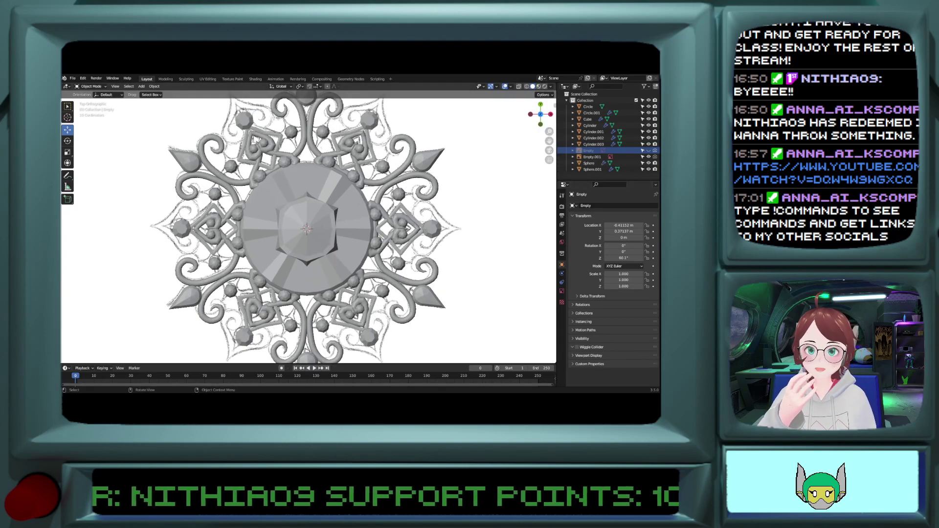
Step: Select the arrayed hearts, Cylinder.003, and set their Circular Array radius to 3.47 m
click(593, 144)
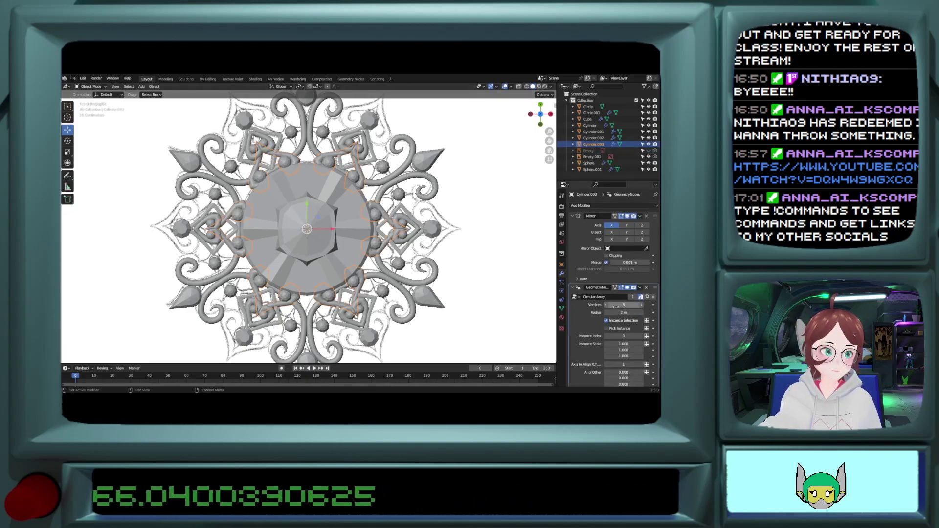
drag(622, 304, 651, 312)
key(ctrl+z)
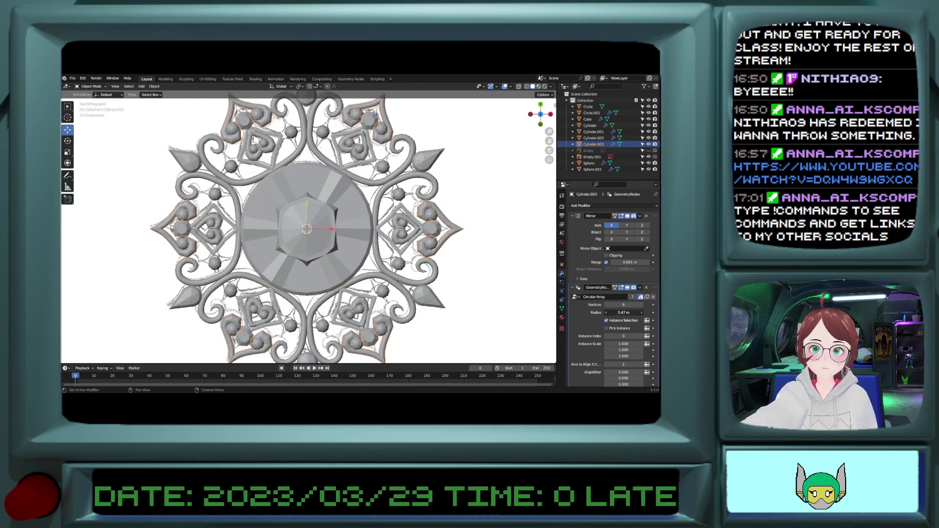
Step: Hide the remaining reference image, Empty.001, behind the mandala
click(506, 306)
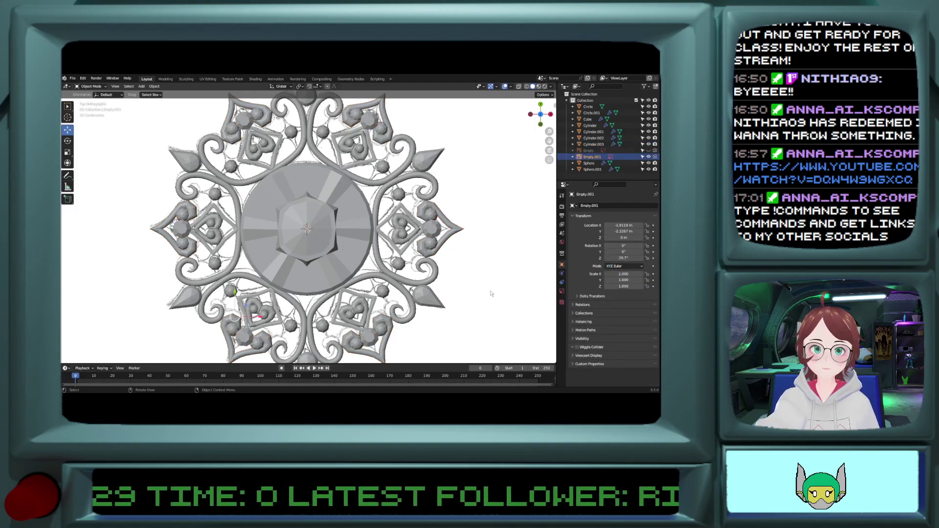
scroll(491, 294, down, 2)
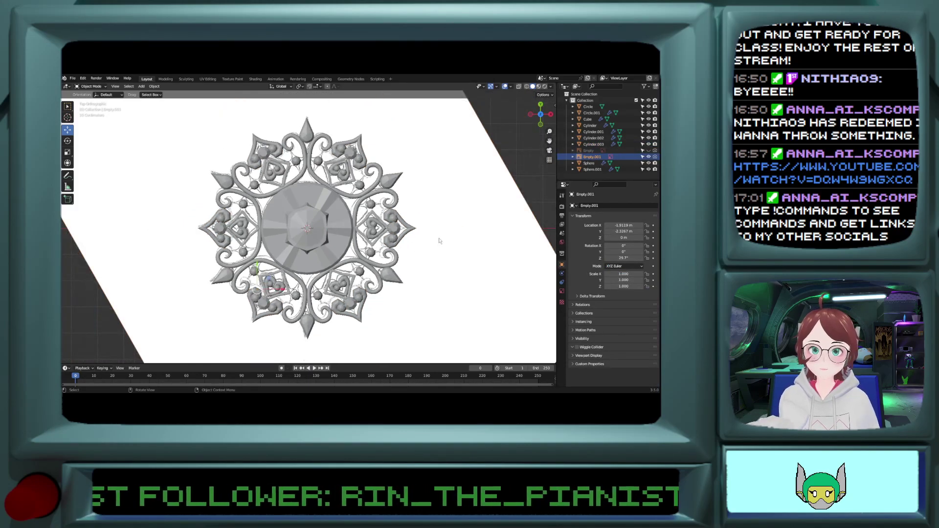
scroll(439, 241, up, 2)
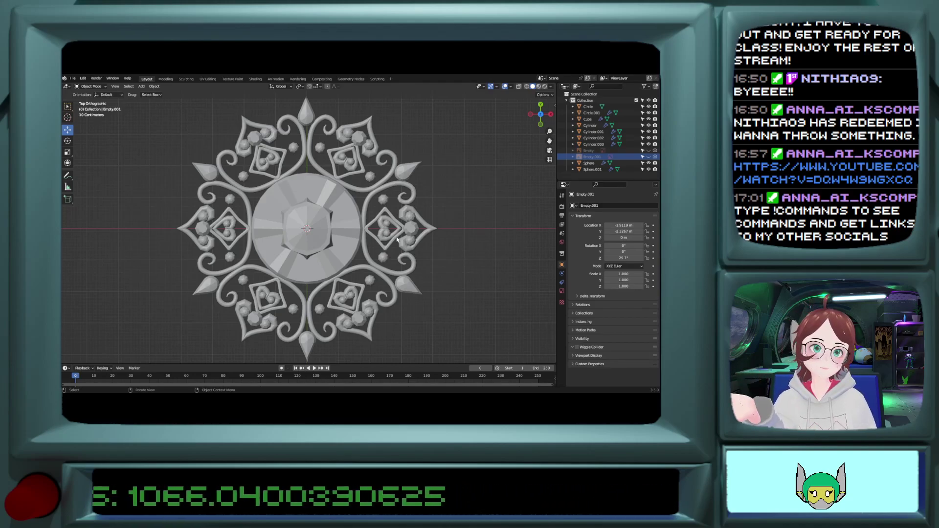
middle_drag(446, 229, 362, 179)
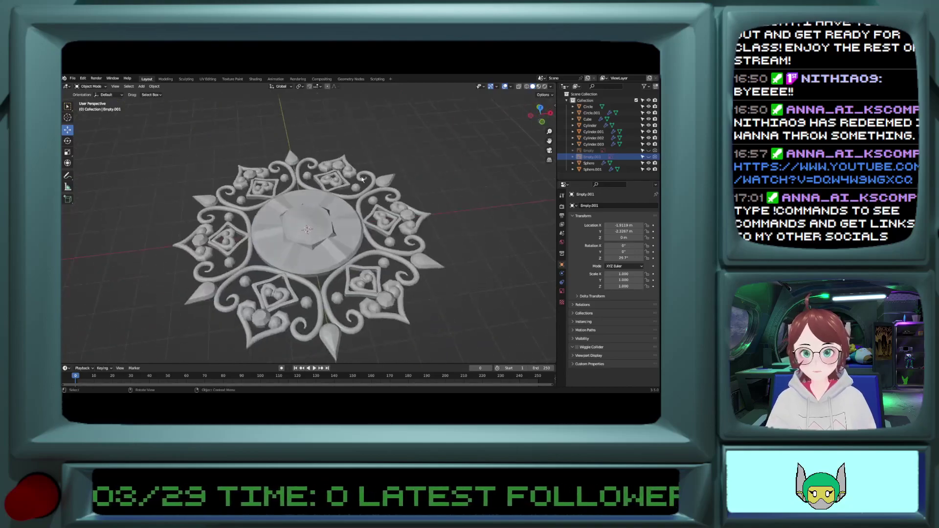
key(KP_1)
key(KP_7)
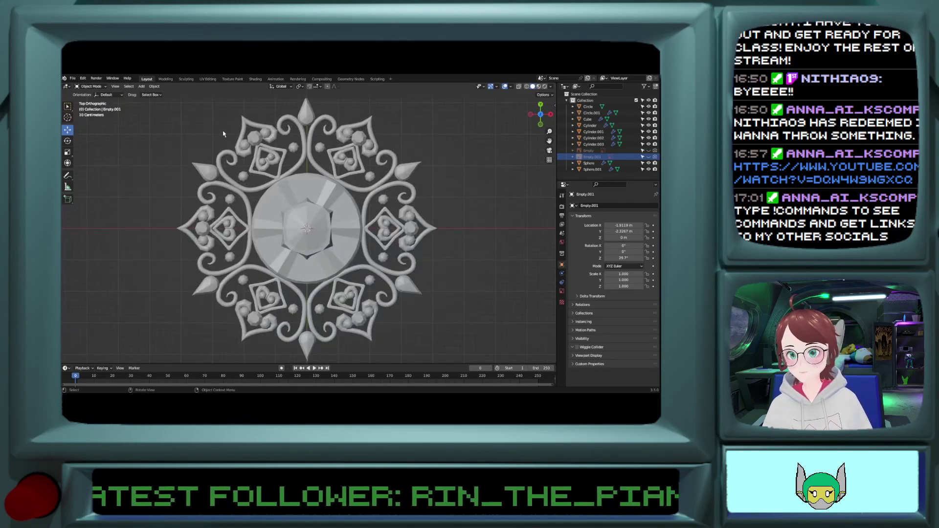
Step: Add a cylinder at the mandala's centre and scale it up about 4.4 times to extend past the outer points
click(149, 88)
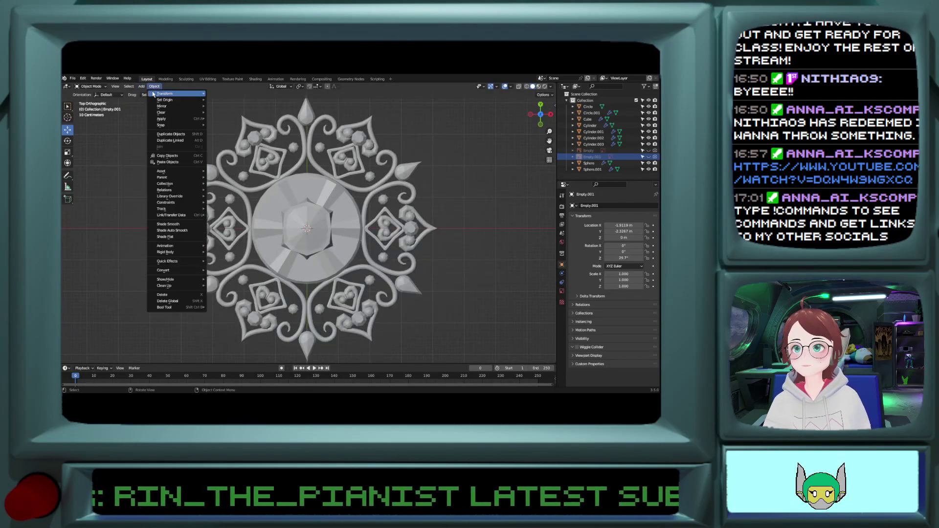
mouse_move(141, 87)
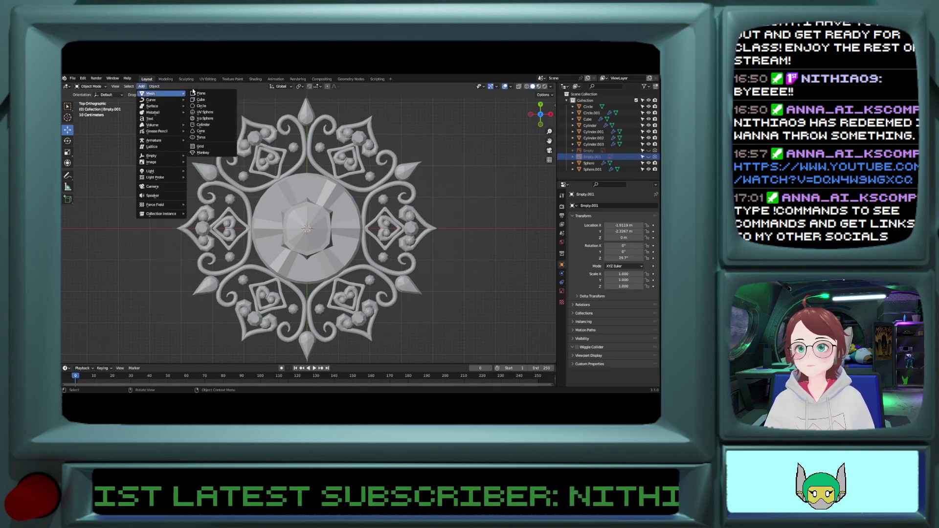
click(208, 126)
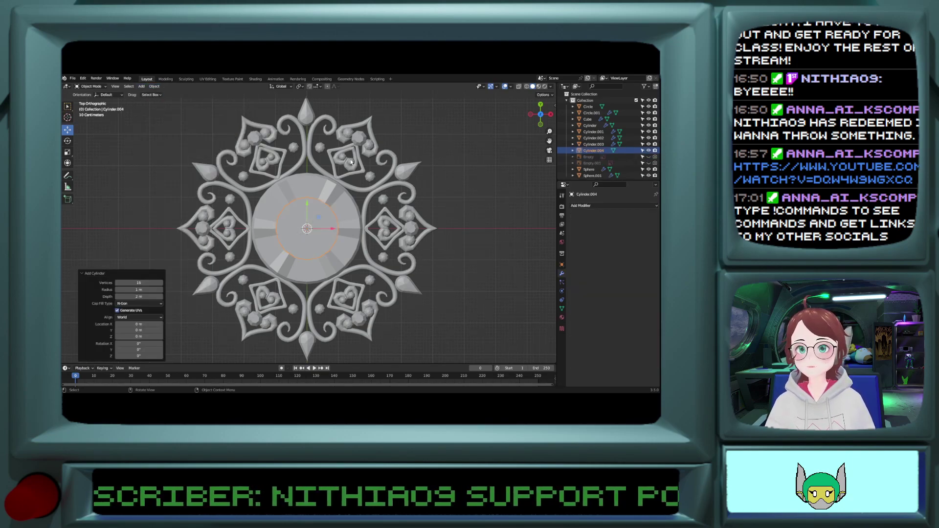
scroll(344, 185, down, 3)
key(s)
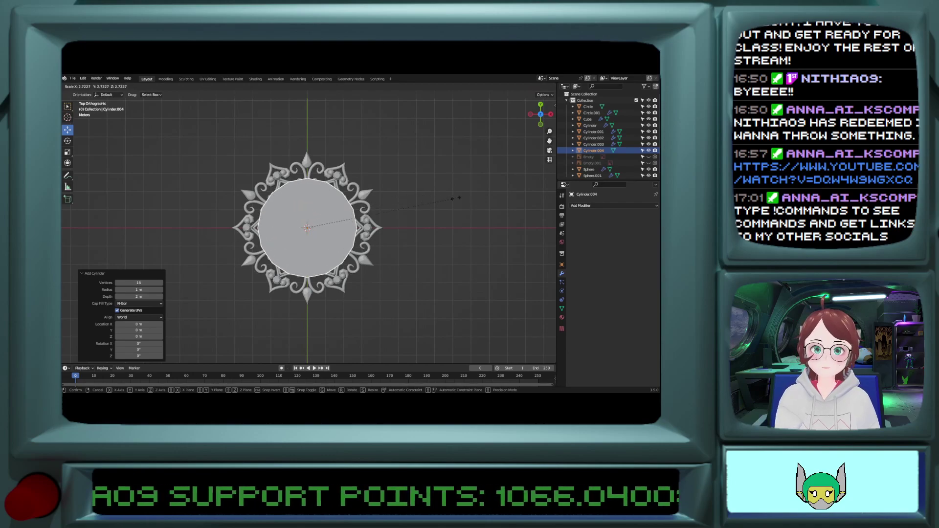
click(543, 192)
Step: Flatten the cylinder into a thin disc by scaling it along Z to about 0.05
middle_drag(420, 235, 434, 203)
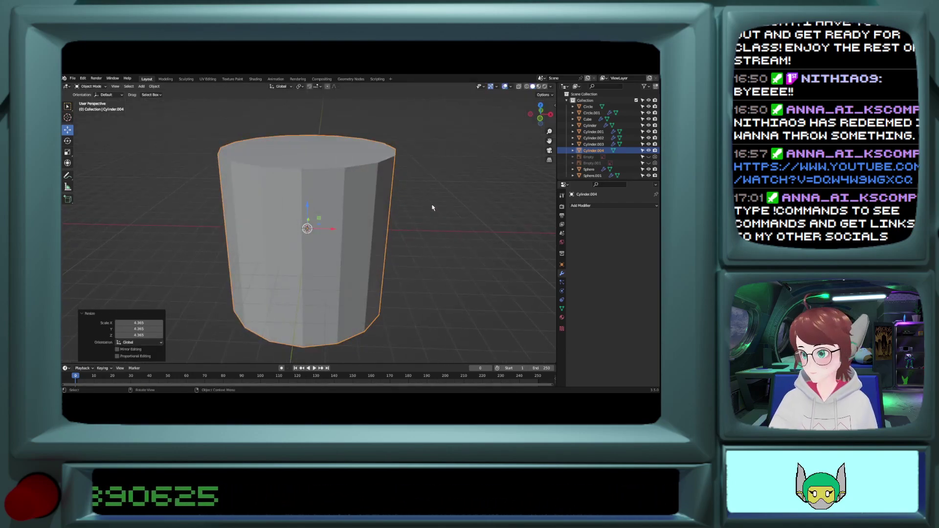
key(s)
key(z)
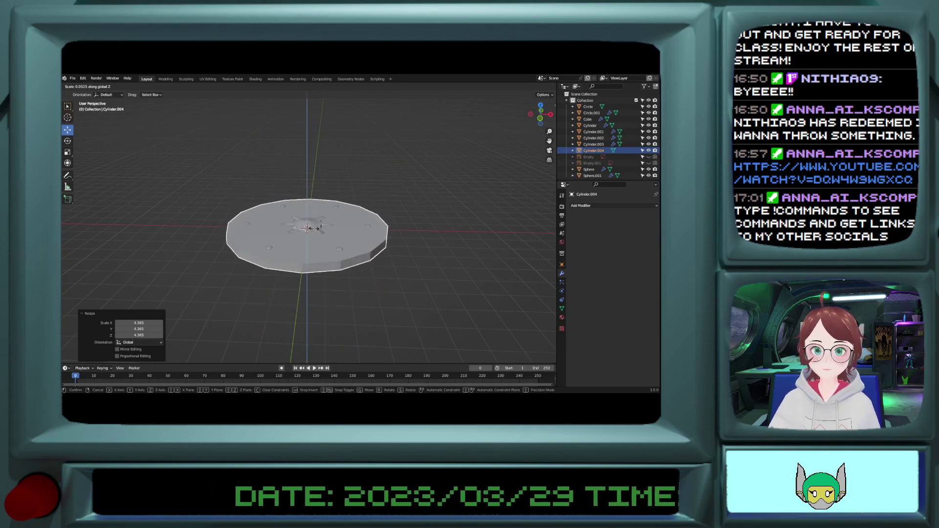
click(313, 230)
Step: Lower the disc along Z by about 0.17 m and a further 0.07 m to sit beneath the ornament
key(KP_1)
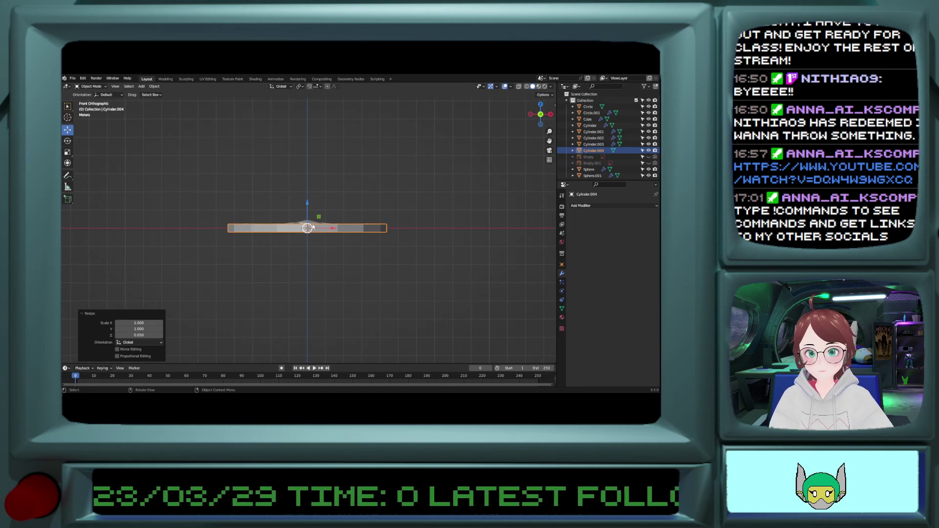
scroll(308, 220, up, 6)
mouse_move(307, 217)
mouse_down()
mouse_move(306, 233)
mouse_move(307, 223)
mouse_up()
mouse_move(312, 231)
middle_down()
mouse_move(310, 254)
mouse_move(307, 246)
middle_up()
scroll(304, 269, down, 4)
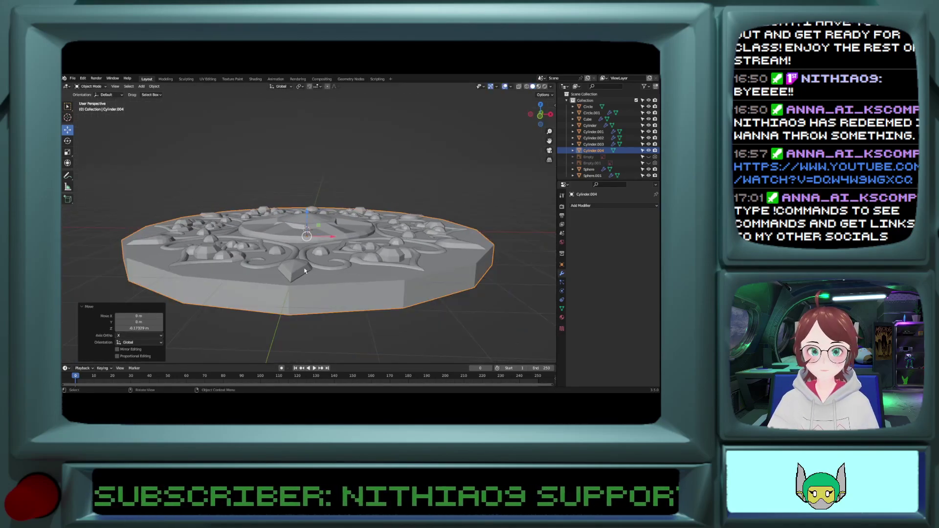
drag(305, 214, 307, 217)
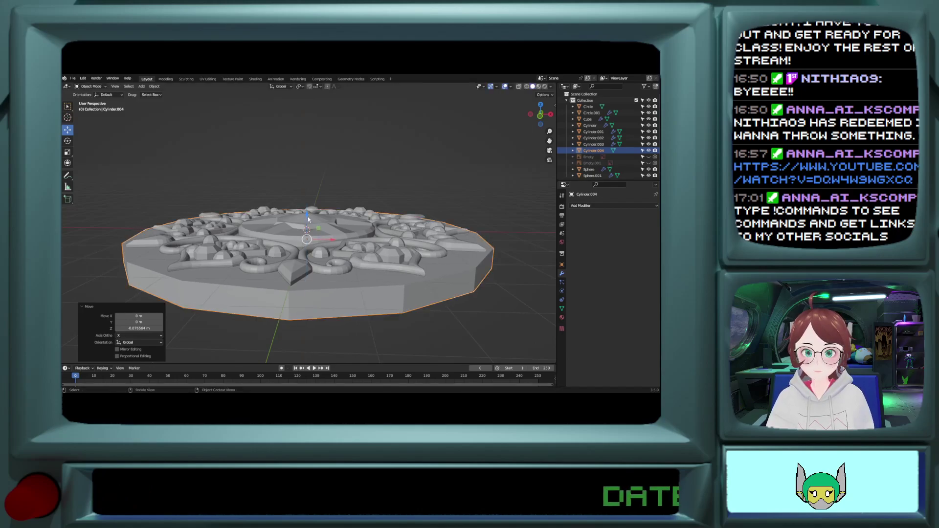
Step: Select the arrayed outer pointed drops, Circle.001, and lower them about 0.055 m along Z onto the disc
middle_drag(307, 216, 362, 214)
click(362, 243)
scroll(364, 240, up, 1)
drag(310, 204, 309, 206)
middle_drag(309, 206, 333, 213)
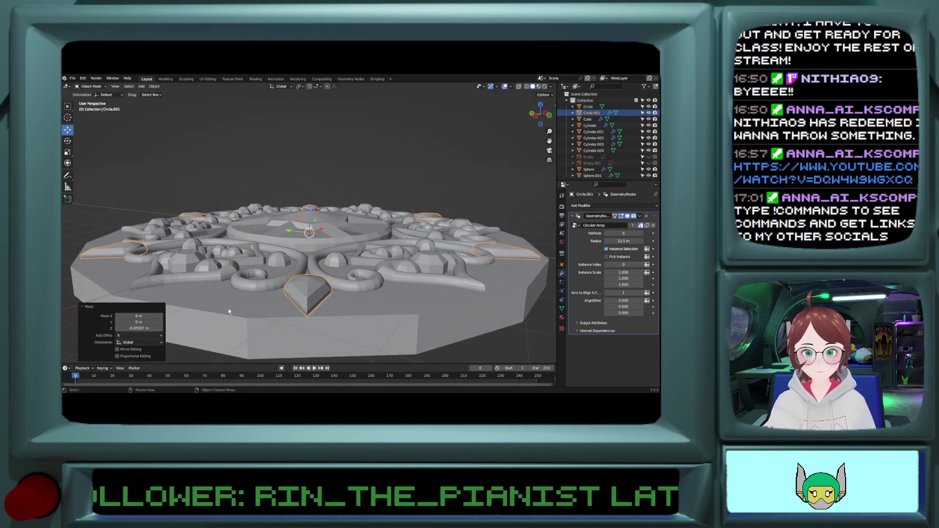
Step: Try lowering the central faceted disc, Circle, slightly along Z and undo the move
middle_drag(228, 308, 274, 284)
click(318, 256)
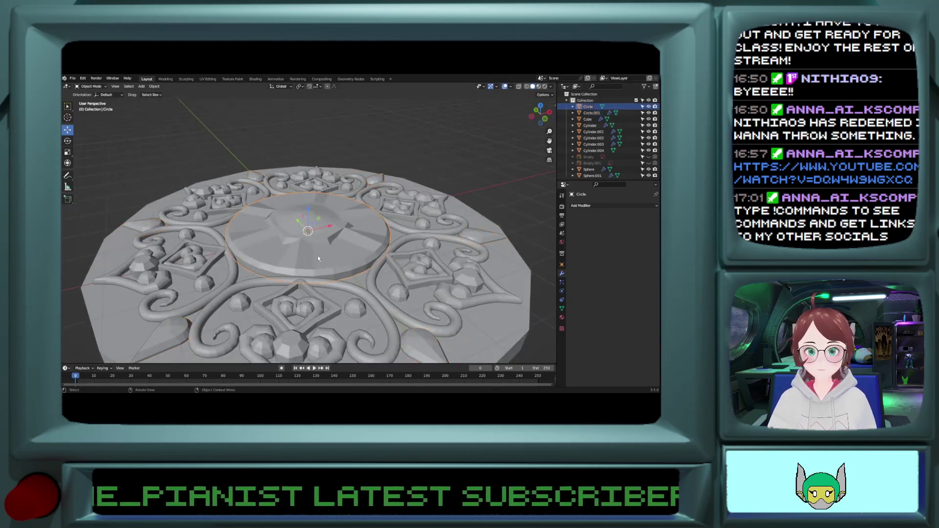
drag(307, 208, 308, 212)
key(ctrl+z)
middle_drag(307, 210, 298, 201)
scroll(309, 208, up, 3)
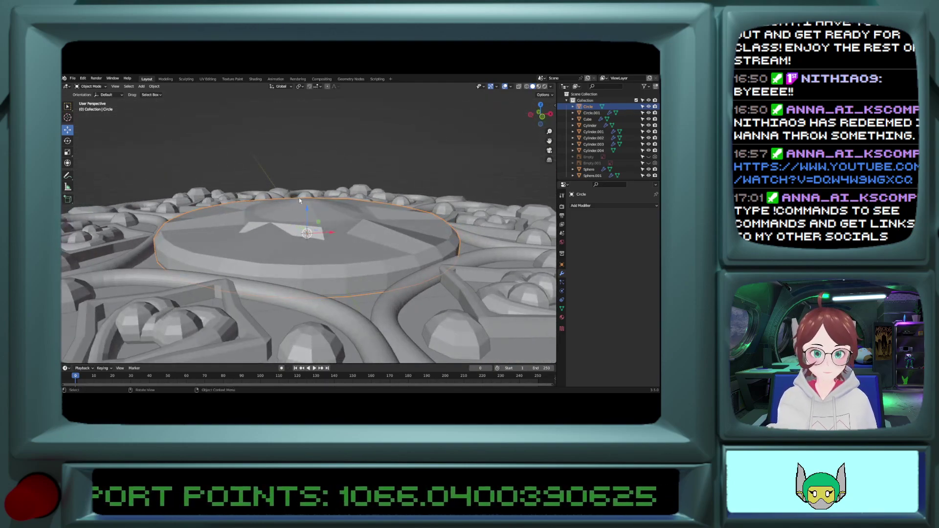
Step: Hide the arrayed square frames, Cube, and reveal all hidden objects, including the reference images
scroll(299, 203, down, 4)
middle_drag(484, 220, 182, 264)
click(181, 333)
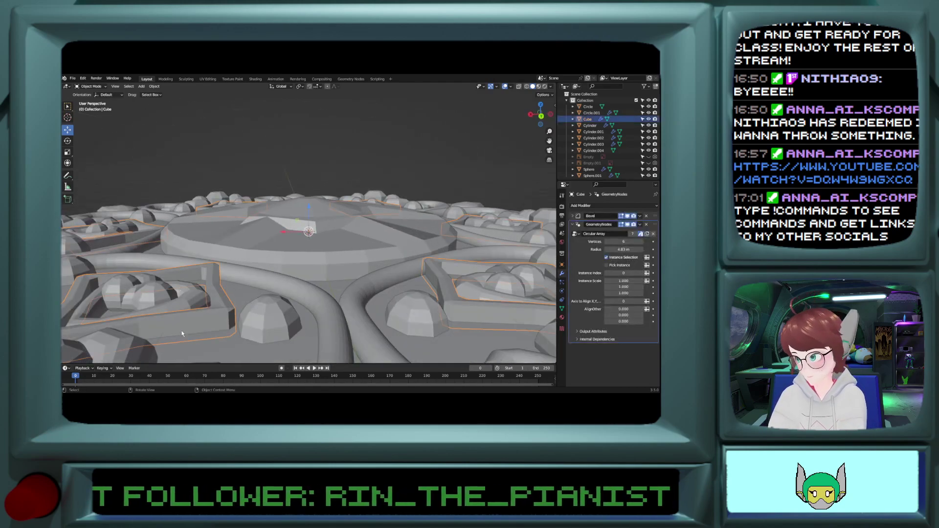
key(h)
middle_drag(181, 333, 173, 351)
key(alt+h)
Step: Delete the reference image Empty.001 and undo the deletion
scroll(172, 323, down, 5)
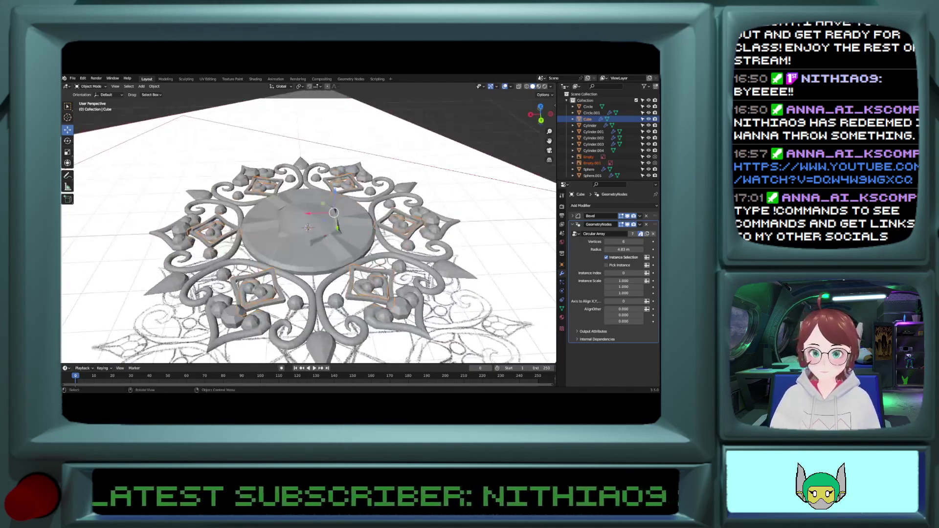
scroll(180, 283, down, 4)
click(218, 277)
key(Delete)
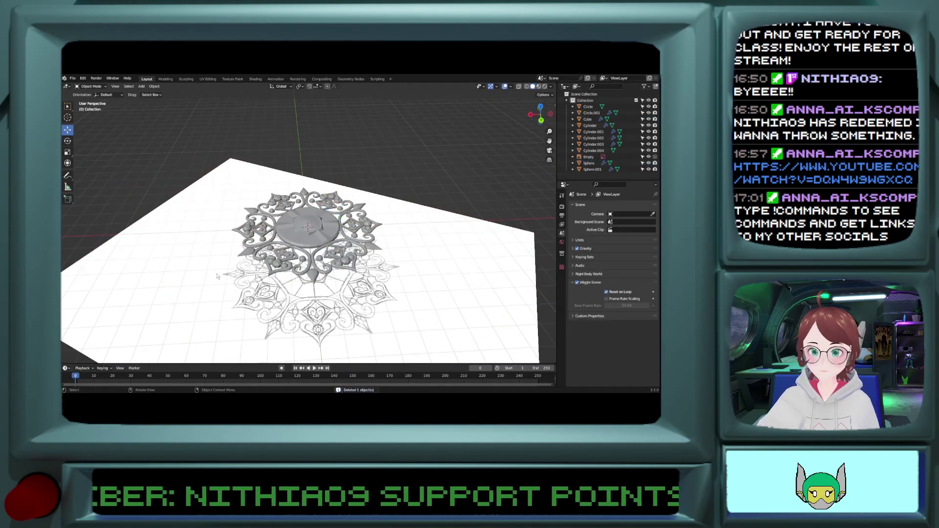
click(218, 276)
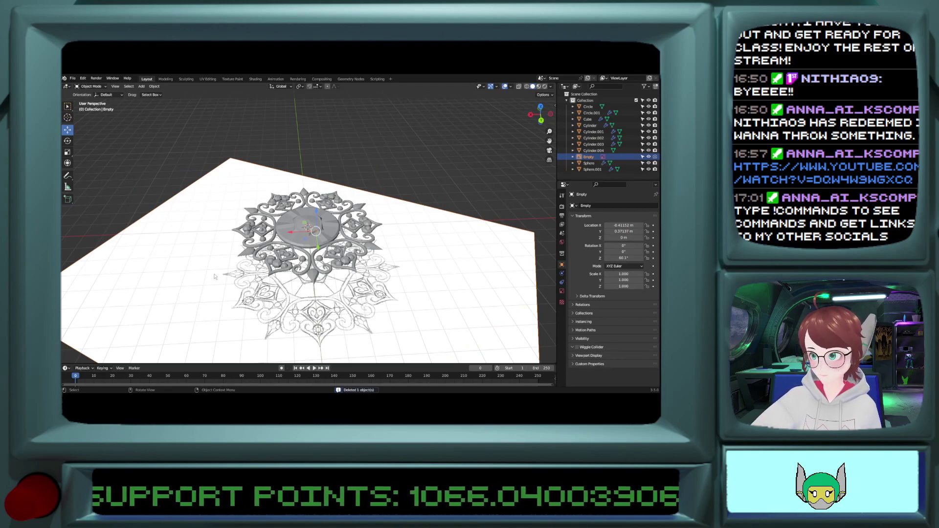
key(ctrl+z)
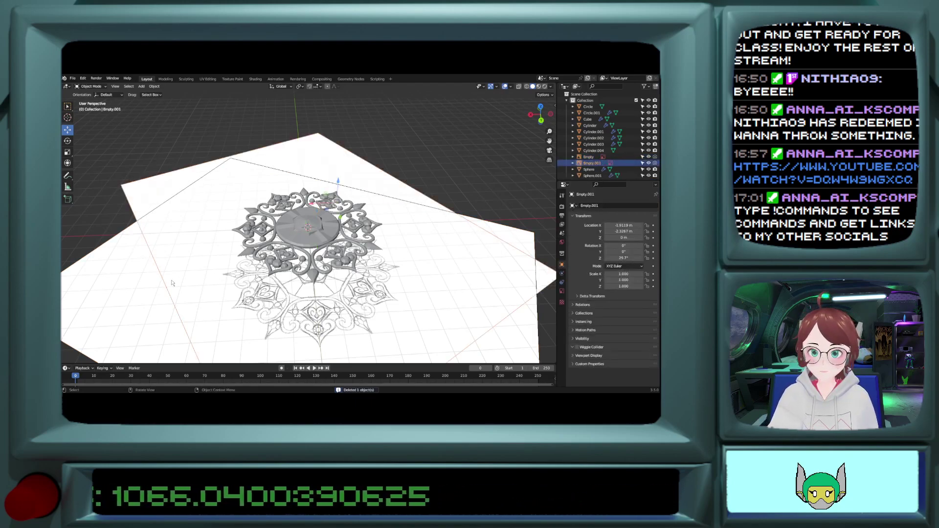
Step: Delete the reference image Empty and hide the other reference image, Empty.001
key(Delete)
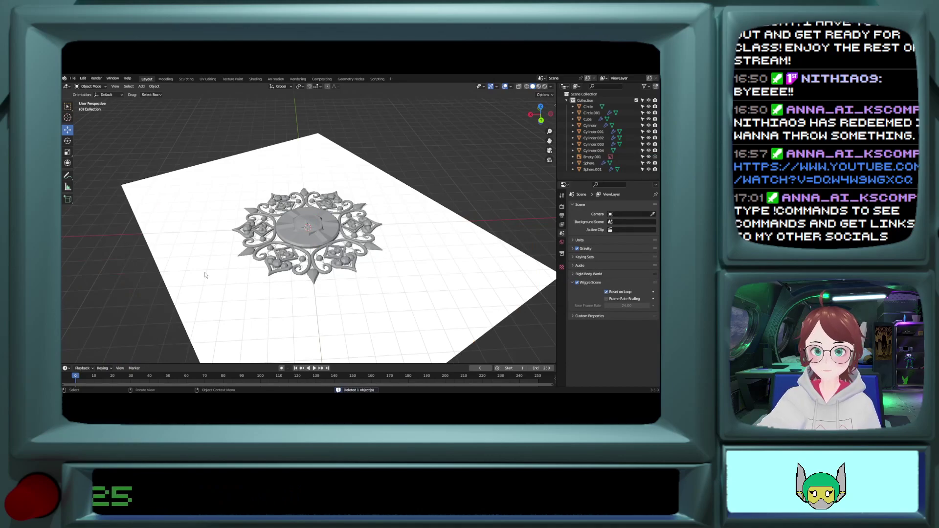
key(ctrl+z)
middle_drag(206, 275, 204, 308)
key(KP_1)
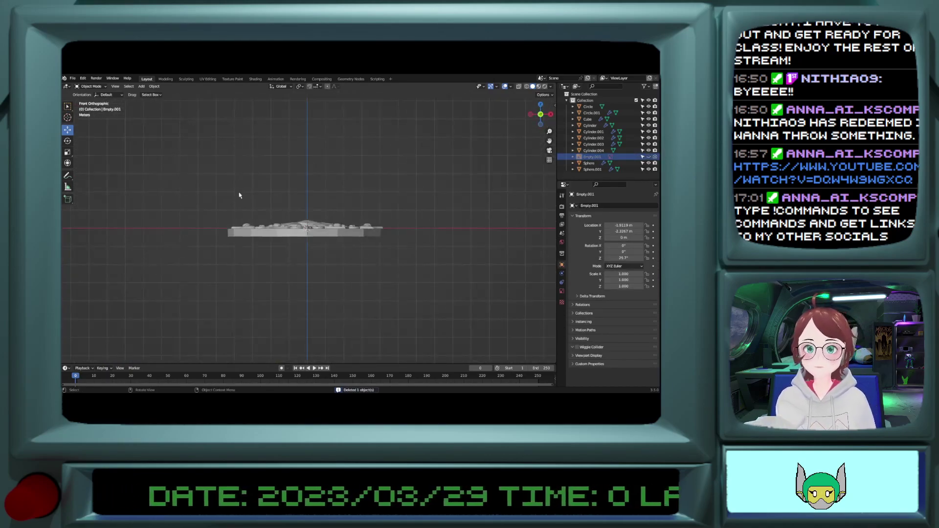
Step: Examine the mandala on its backing disc from straight above and from tilted angles
key(KP_7)
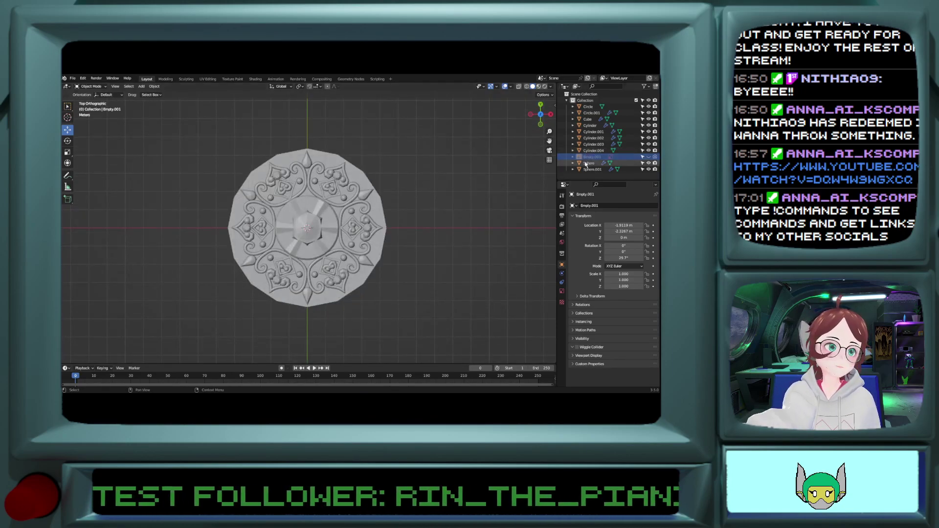
scroll(373, 183, up, 1)
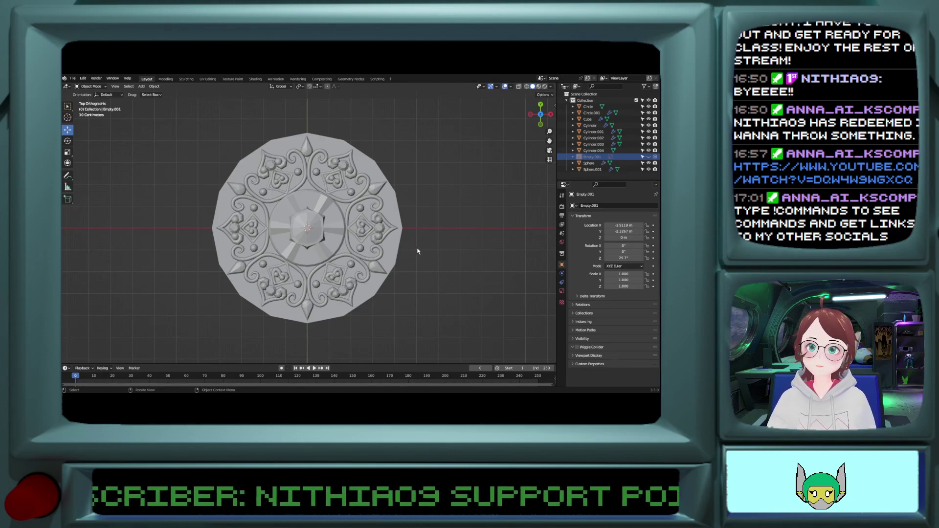
key(KP_4)
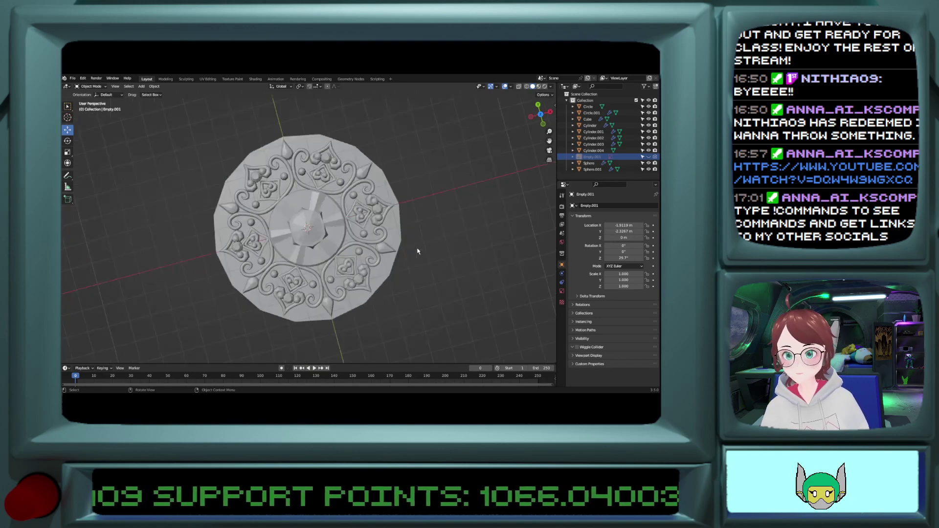
key(KP_7)
key(KP_8)
key(KP_7)
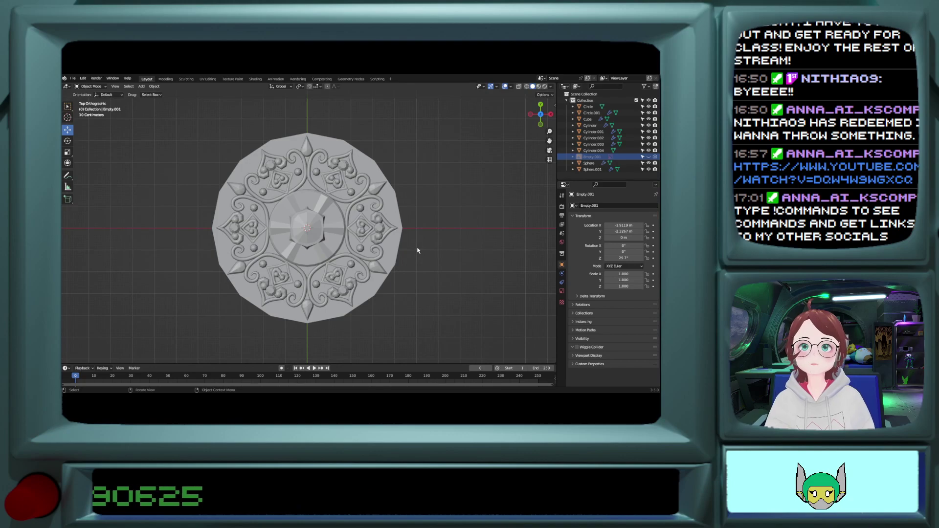
scroll(442, 243, up, 2)
scroll(442, 243, down, 1)
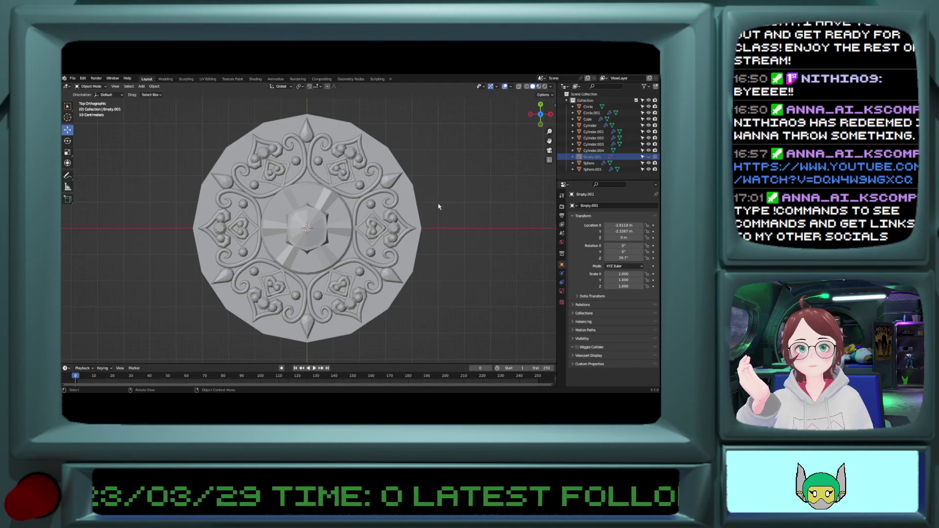
mouse_move(438, 207)
middle_down()
mouse_move(442, 178)
mouse_move(447, 200)
mouse_move(433, 210)
middle_up()
key(KP_1)
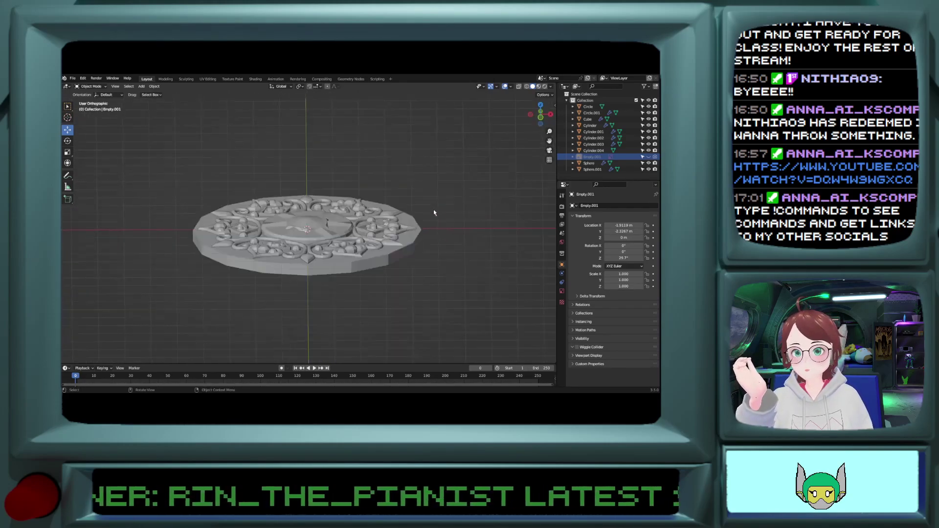
key(KP_7)
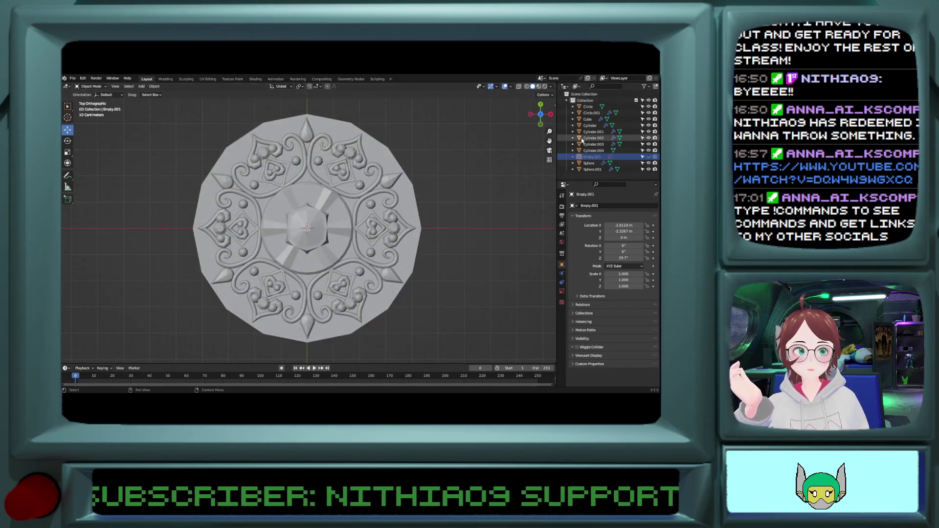
Step: Move the backing disc, Cylinder.004, and the reference image Empty.001 out of Collection into the Scene Collection
click(399, 206)
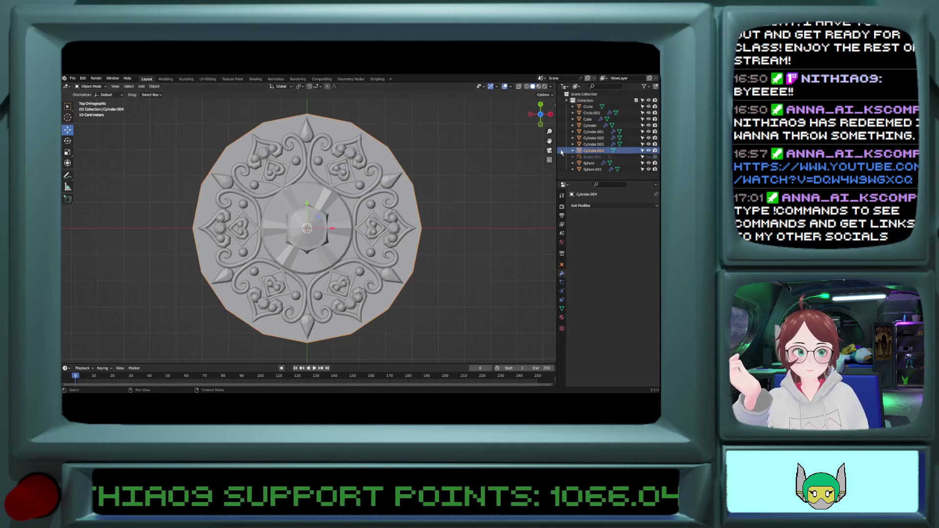
drag(593, 150, 579, 112)
drag(584, 90, 590, 180)
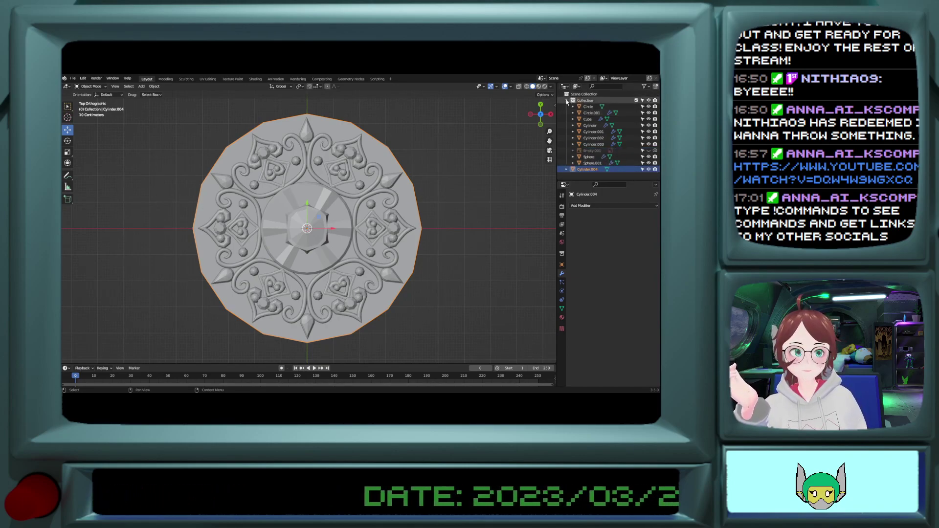
click(585, 151)
drag(585, 155, 587, 177)
click(584, 100)
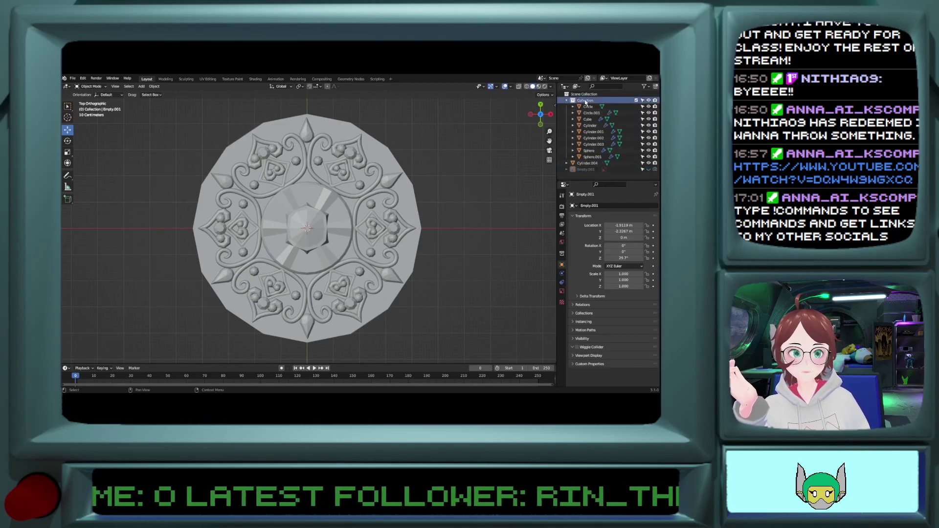
Step: Give the backing disc Cylinder.004 a Boolean modifier with operand type Collection, targeting Collection, set to Union
click(585, 163)
click(562, 274)
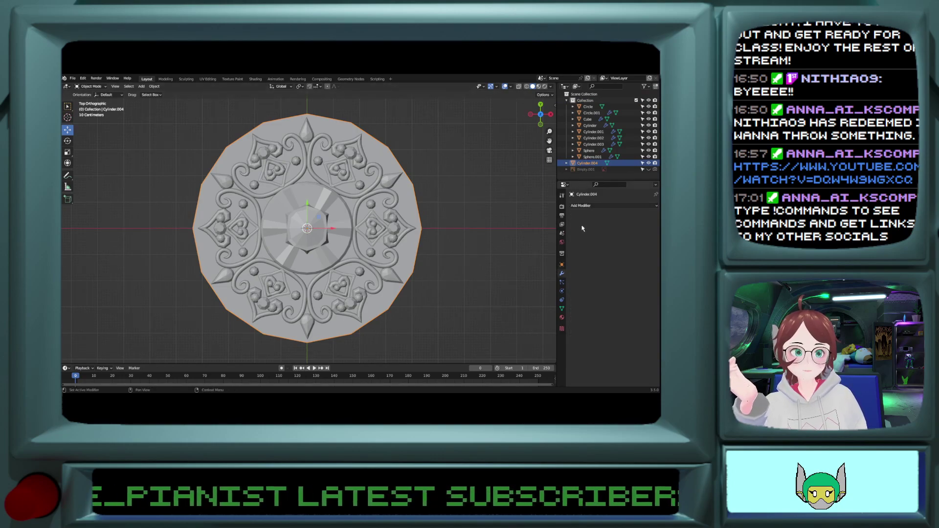
click(585, 206)
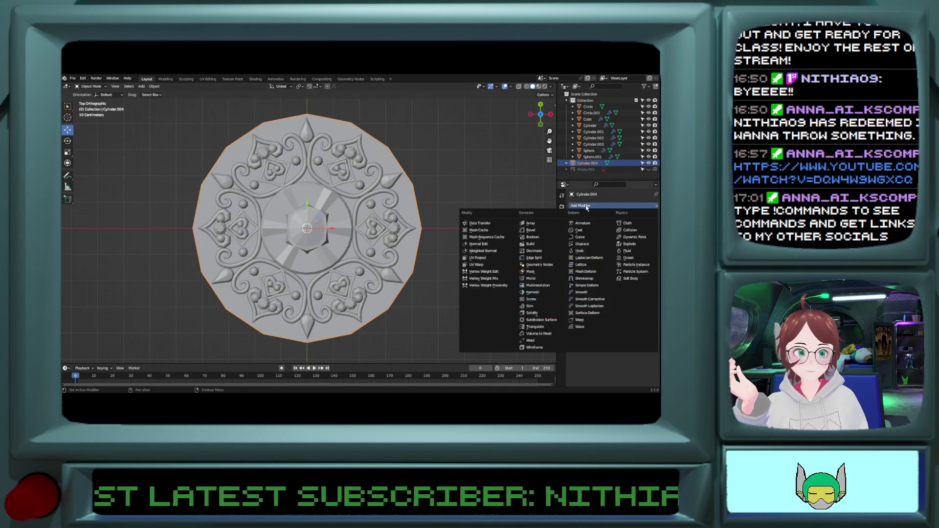
click(543, 237)
click(633, 234)
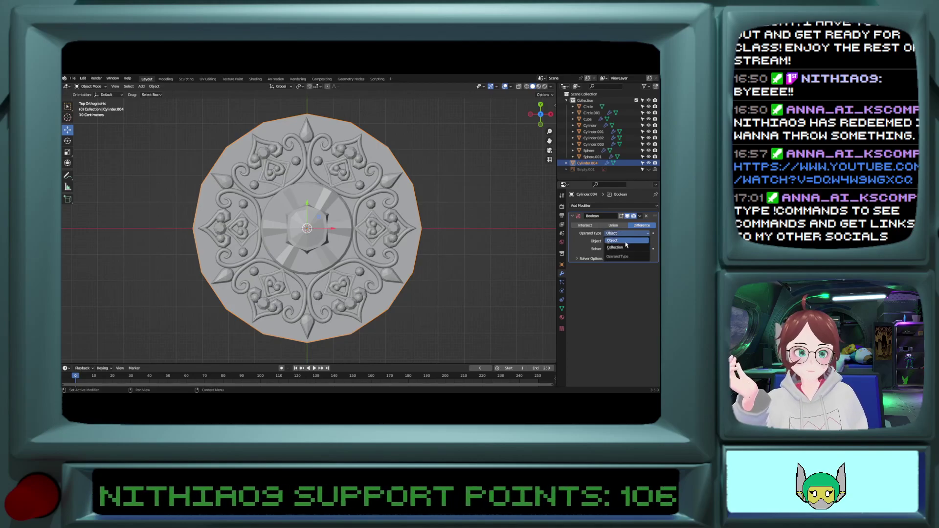
click(624, 246)
click(631, 245)
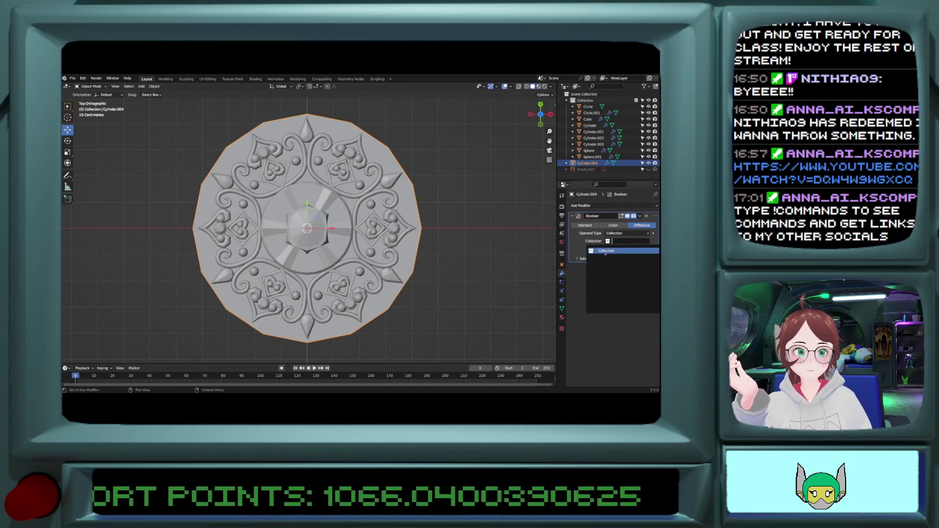
click(607, 256)
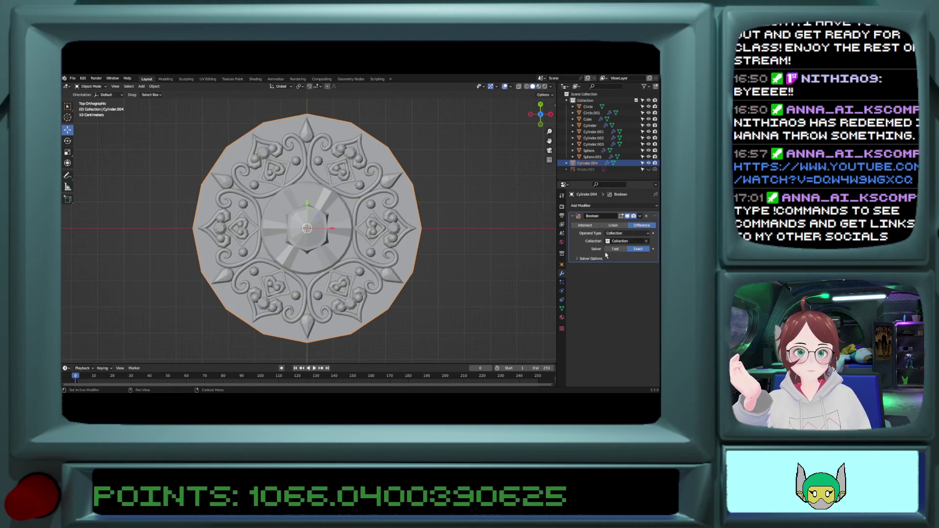
click(612, 225)
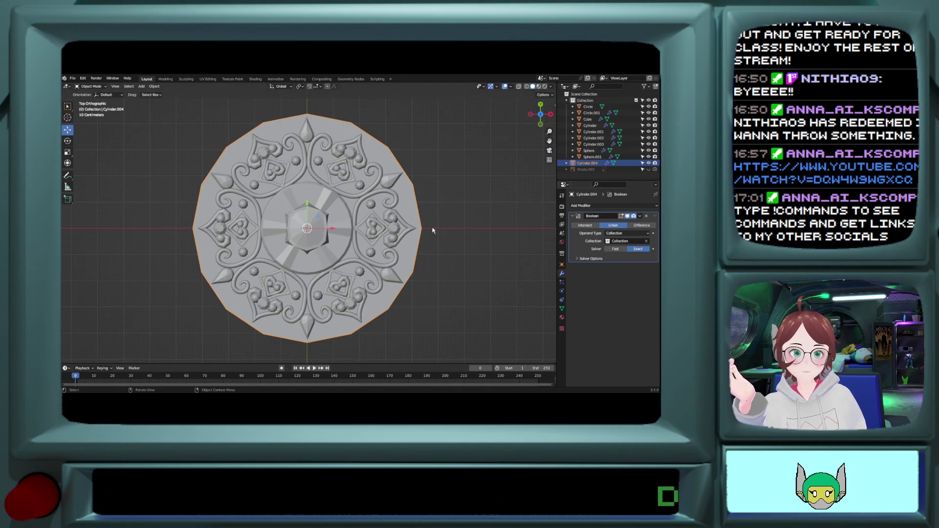
Step: Examine the Boolean result on the backing disc by repeatedly hiding and showing Collection, from straight above and tilted
click(649, 100)
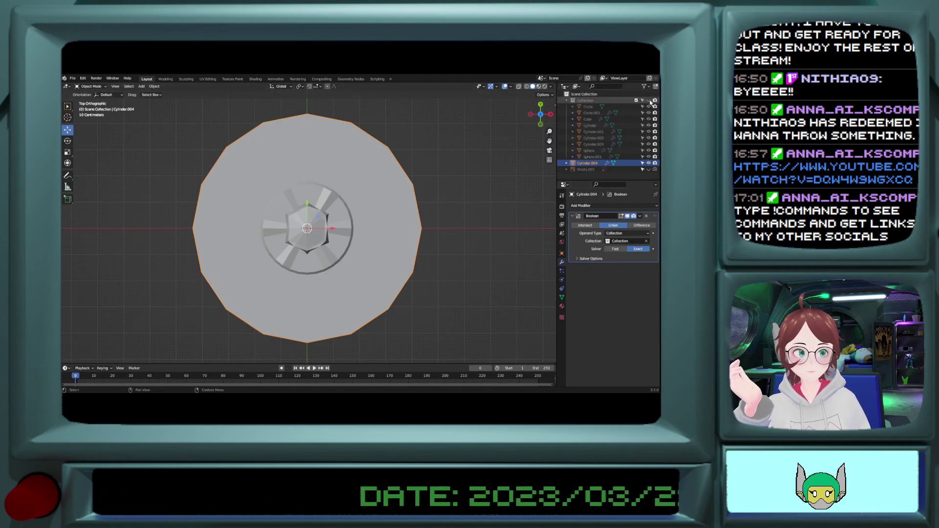
click(649, 100)
click(649, 100)
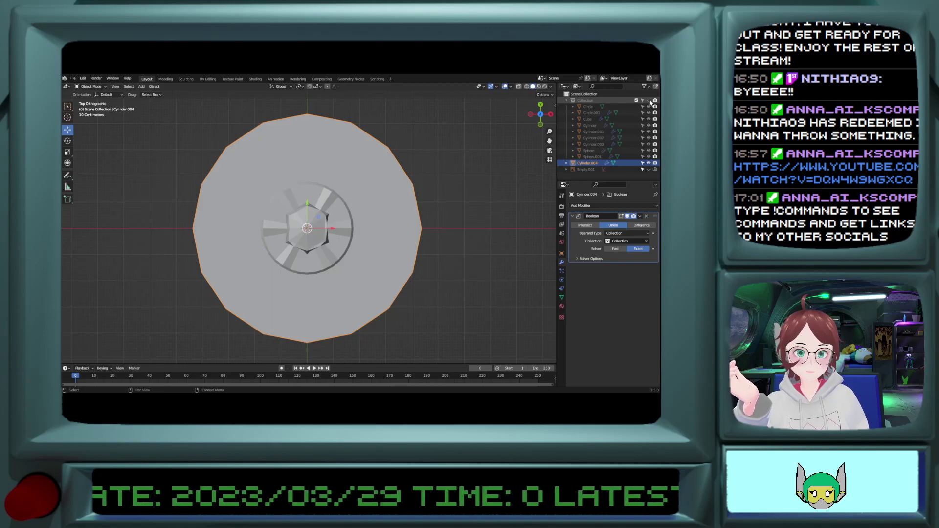
click(649, 101)
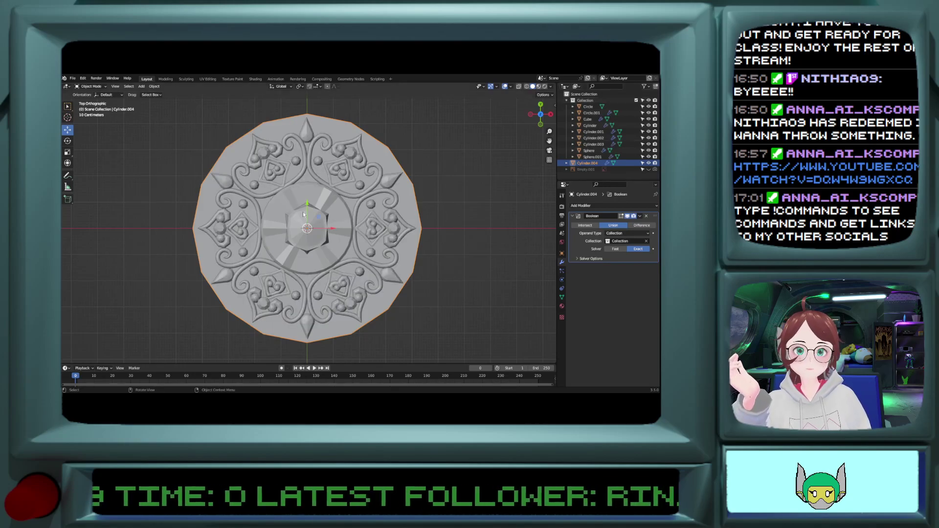
scroll(303, 211, up, 6)
scroll(448, 143, down, 6)
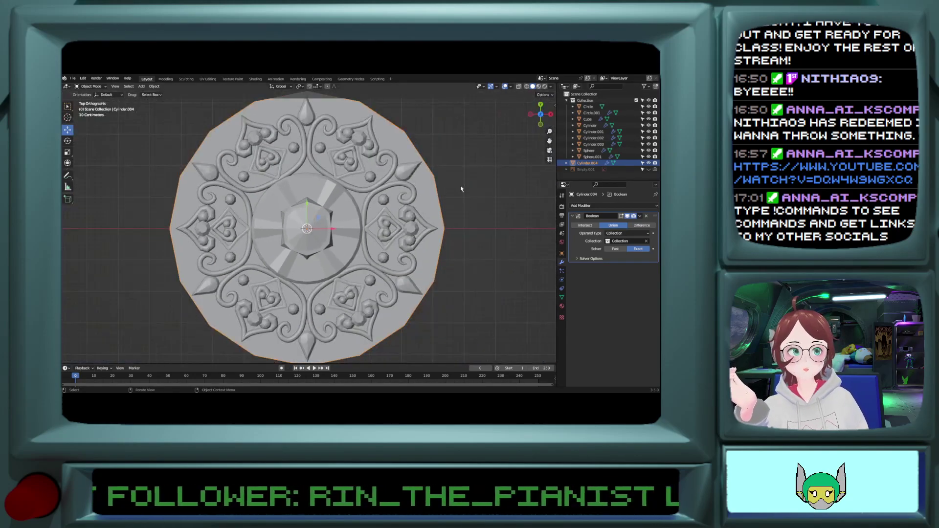
click(649, 100)
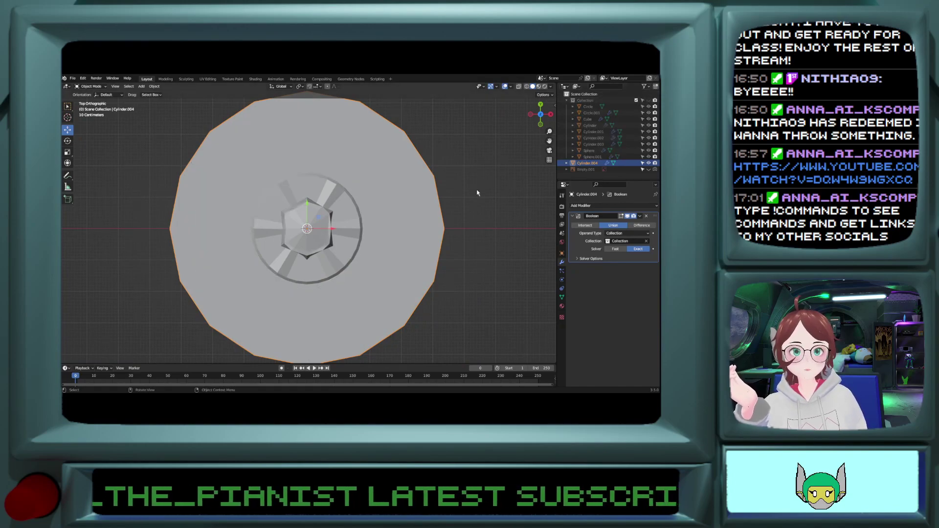
middle_drag(476, 205, 477, 181)
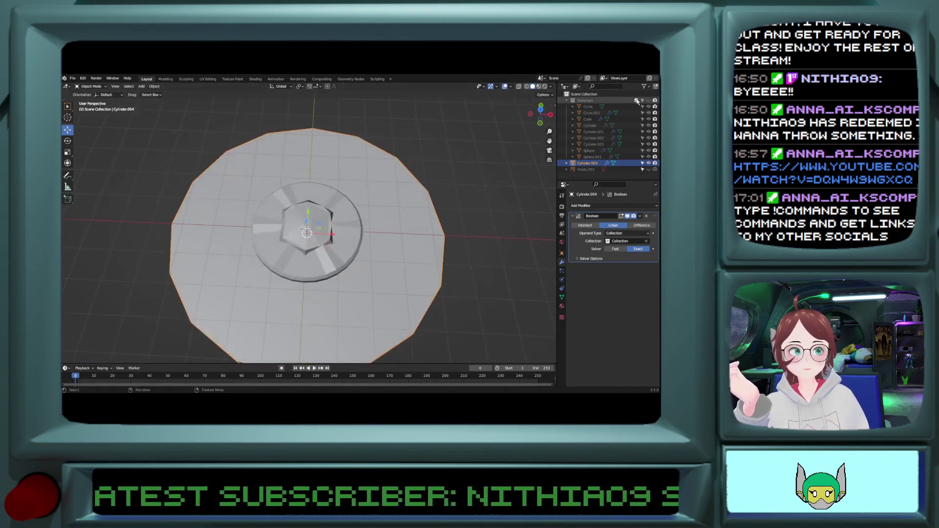
click(650, 100)
Step: Switch the backing disc's Boolean union to operand type Object and pick the central Circle as its object
click(617, 234)
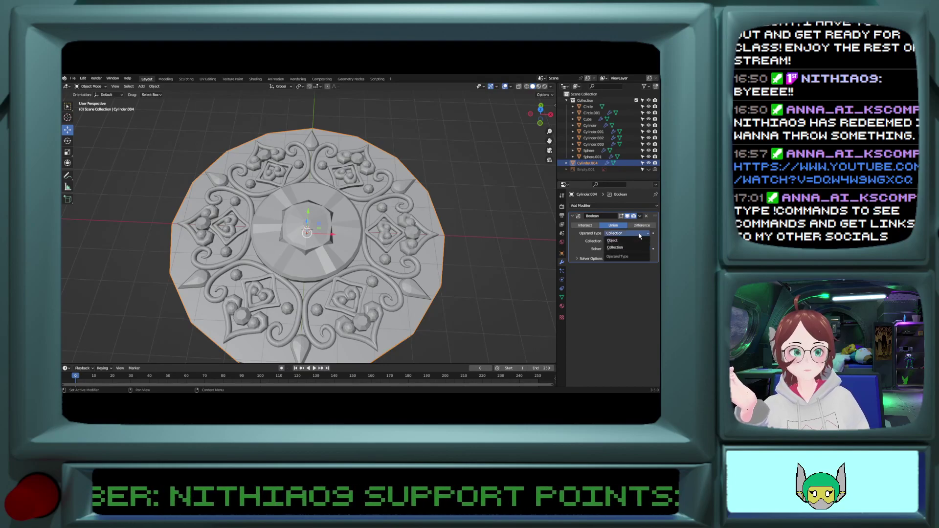
click(616, 248)
click(634, 234)
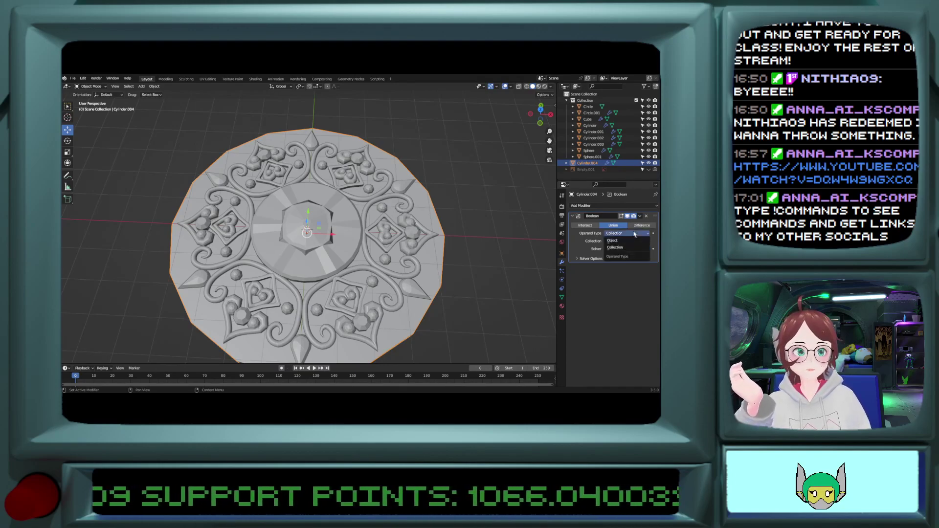
click(614, 242)
click(646, 241)
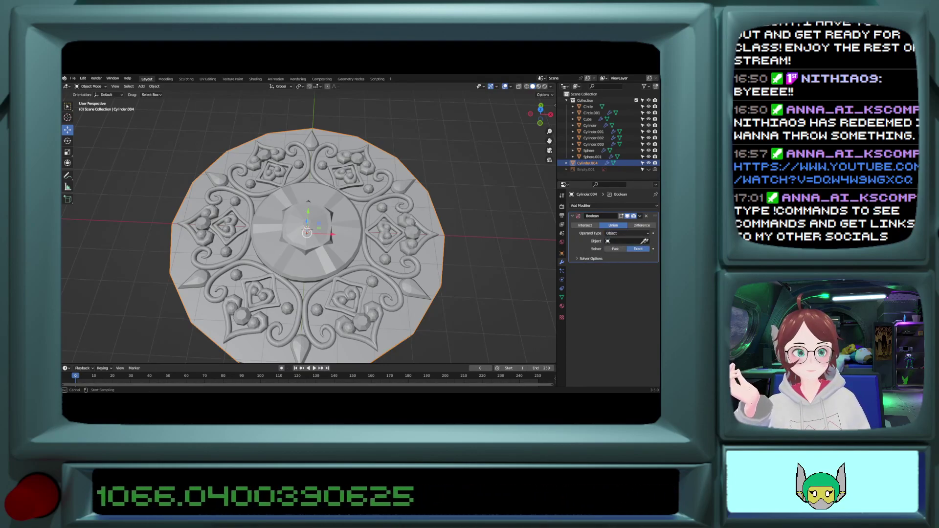
click(346, 235)
middle_drag(352, 219, 355, 233)
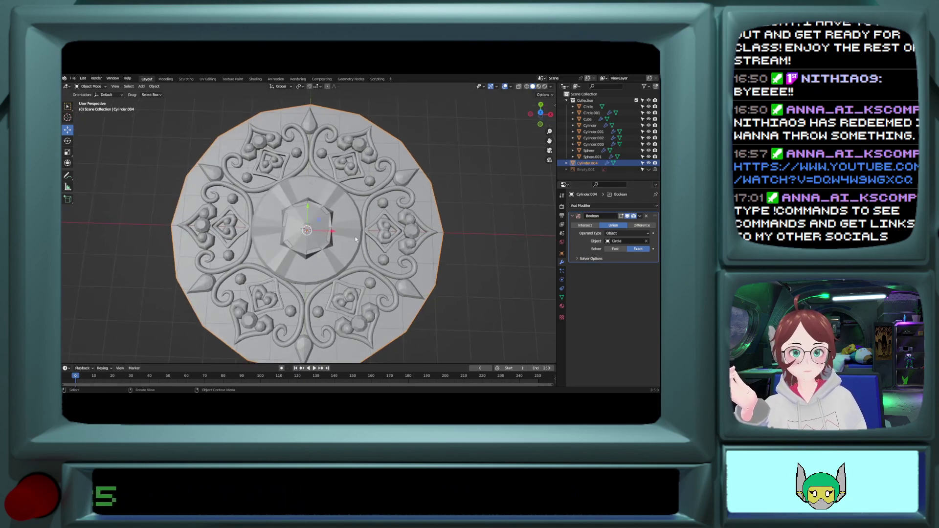
scroll(355, 232, down, 2)
scroll(351, 229, up, 2)
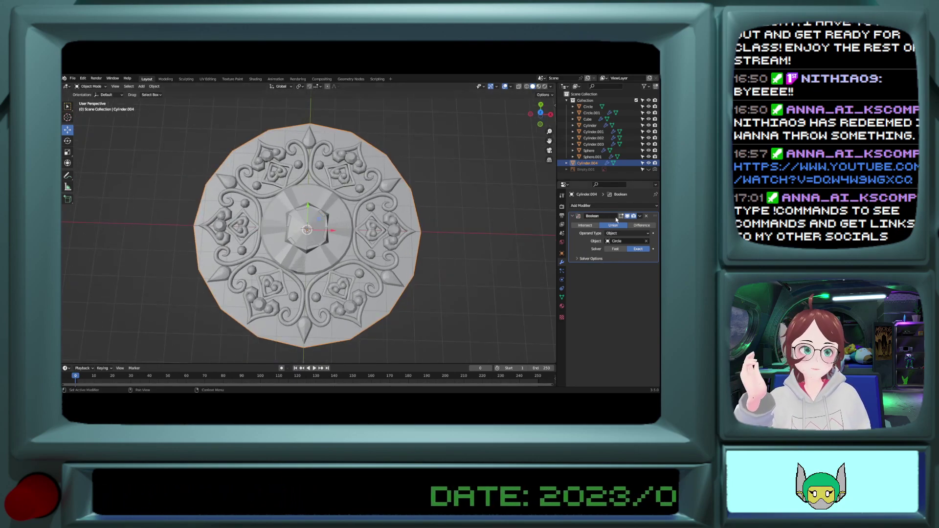
Step: Add a second Boolean modifier to the backing disc and pick Cylinder as its object, using Difference
click(634, 205)
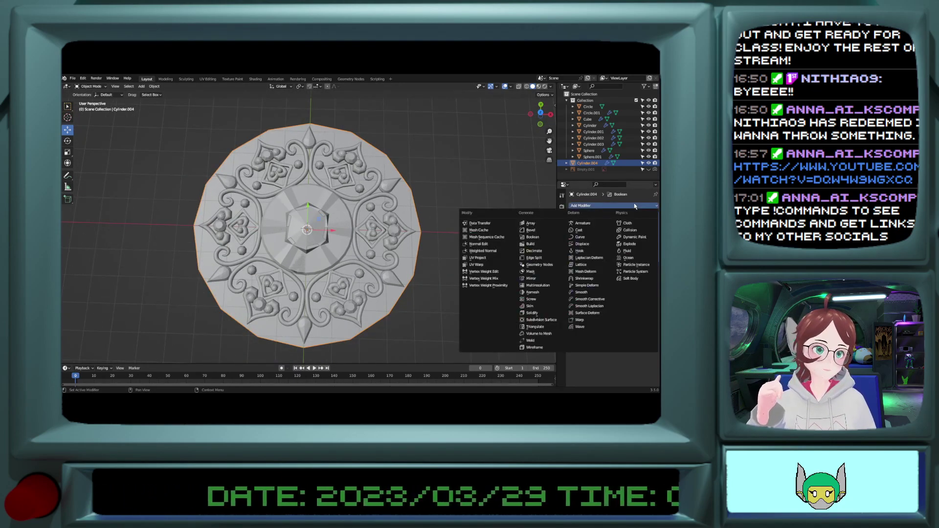
click(543, 237)
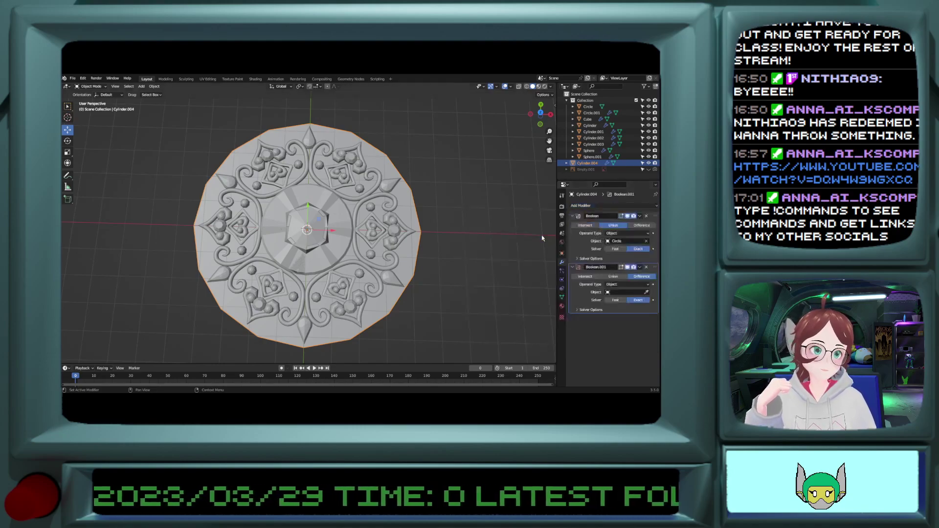
click(645, 290)
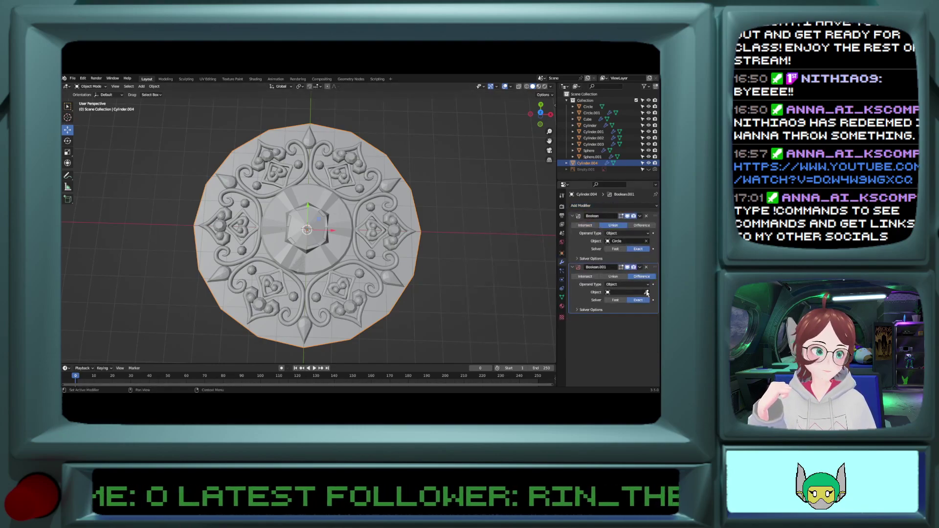
click(354, 213)
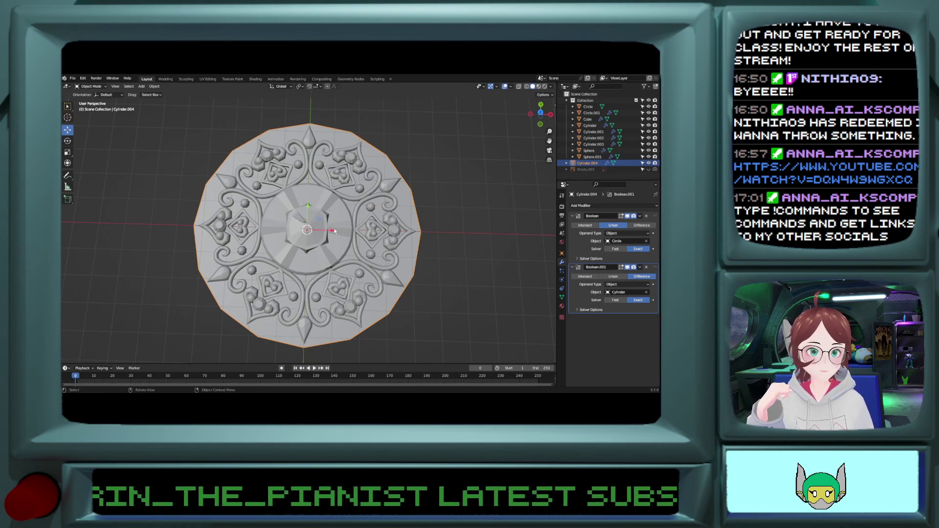
Step: Hide Collection and try Cube, followed by Cylinder, as the object of the second Boolean modifier
click(649, 101)
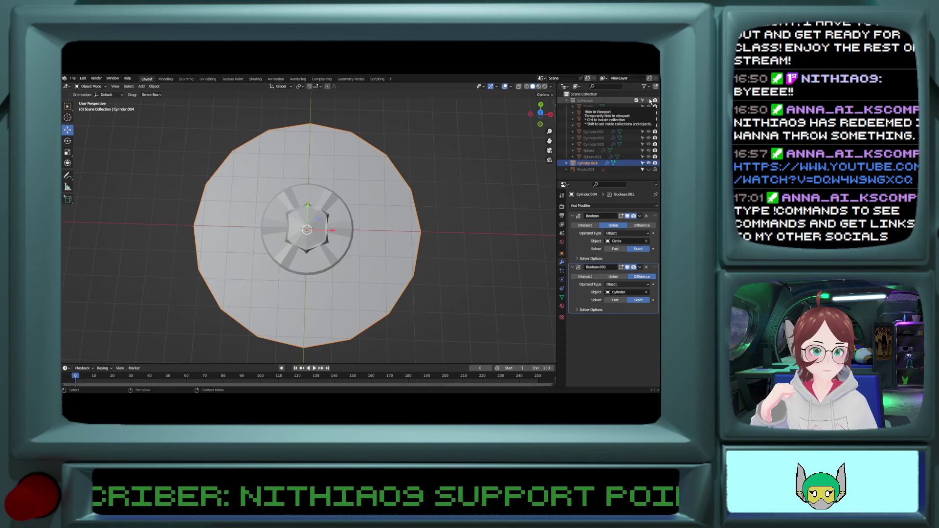
click(620, 292)
click(596, 314)
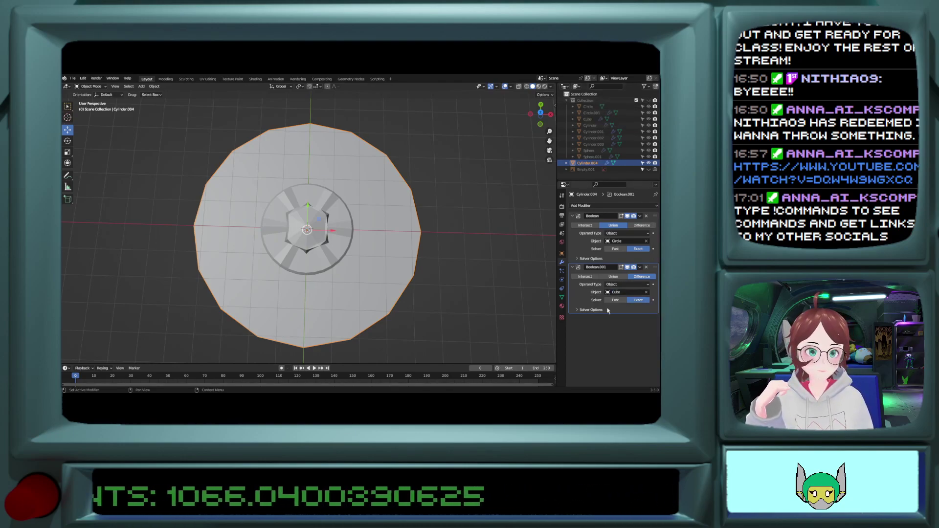
click(617, 292)
click(606, 321)
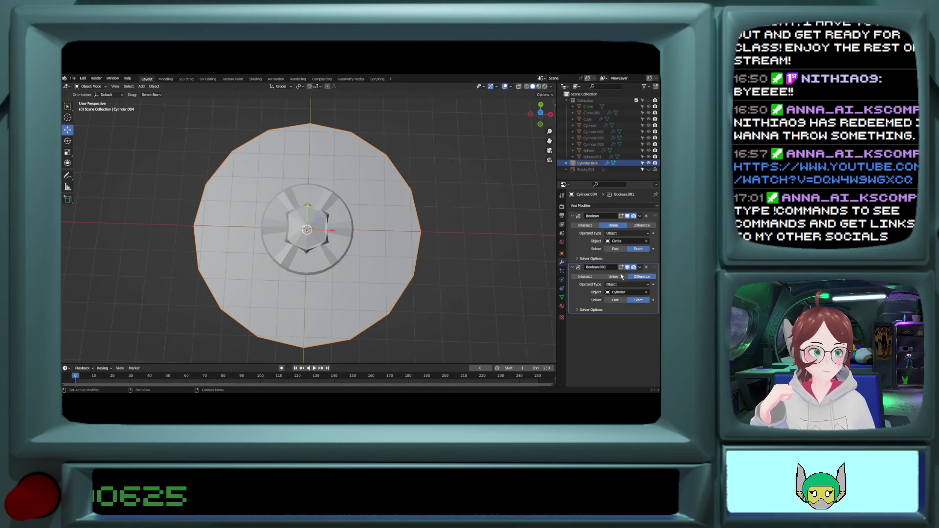
scroll(366, 227, up, 3)
scroll(367, 227, down, 4)
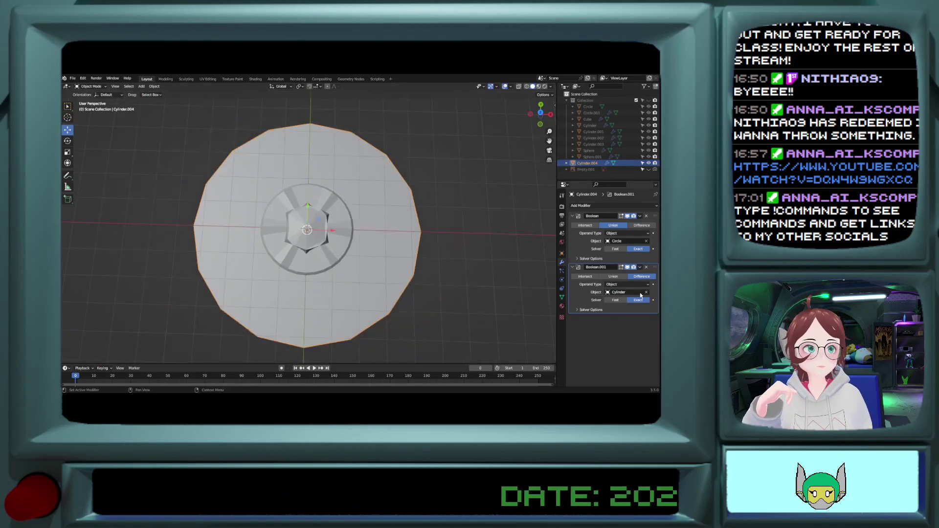
Step: Remove both Boolean modifiers from the backing disc Cylinder.004 and show Collection again
click(647, 267)
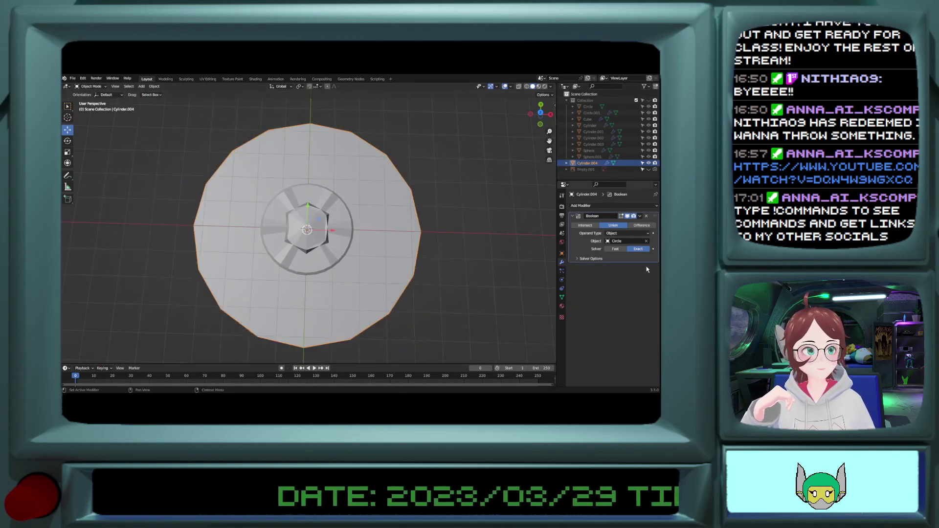
click(647, 216)
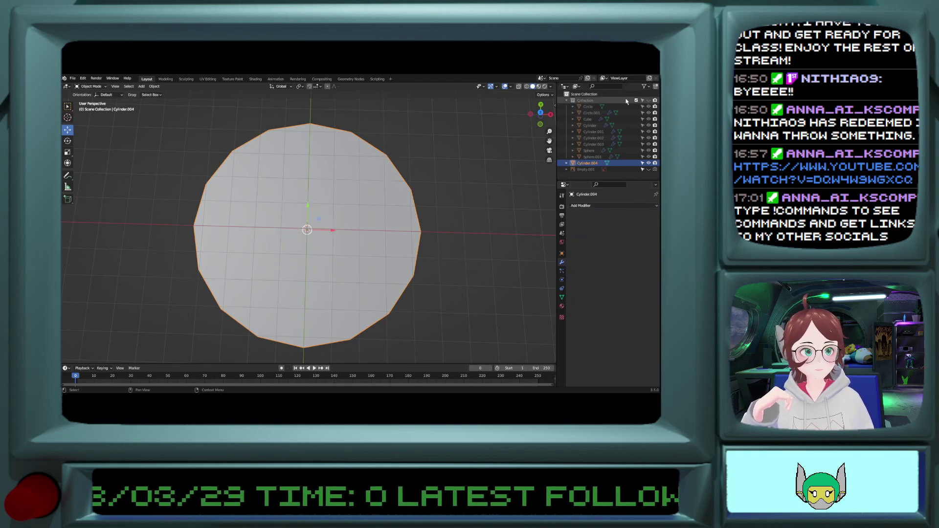
click(649, 100)
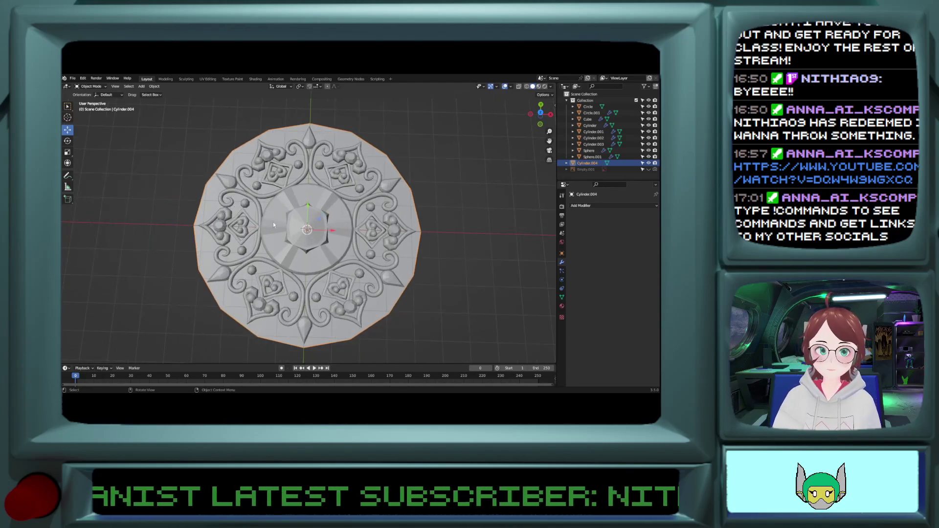
Step: Duplicate Collection with all its motif objects, and collapse and hide the original as a backup
click(585, 106)
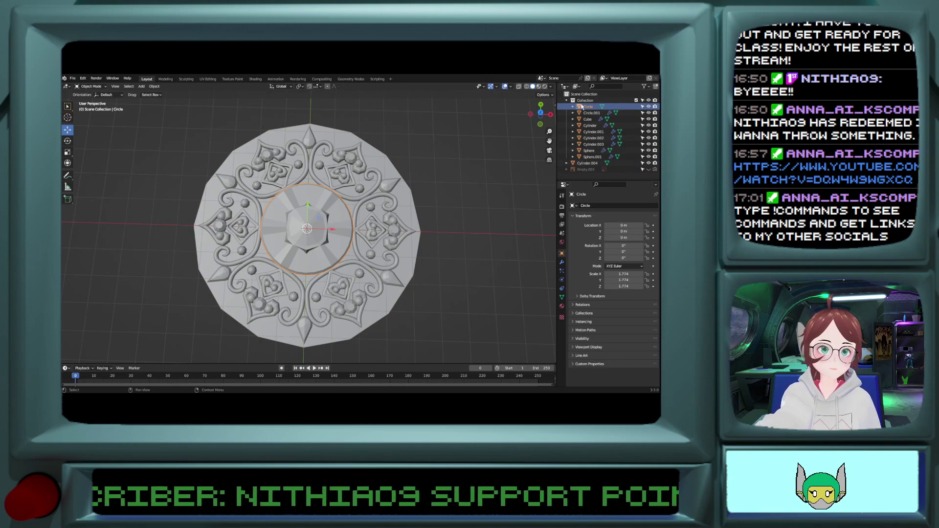
right_click(594, 101)
click(582, 110)
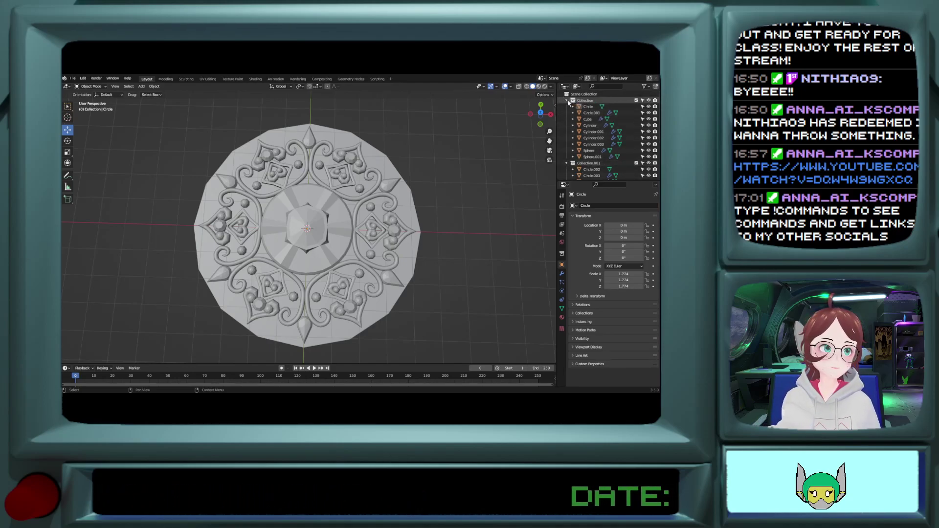
click(567, 101)
click(649, 100)
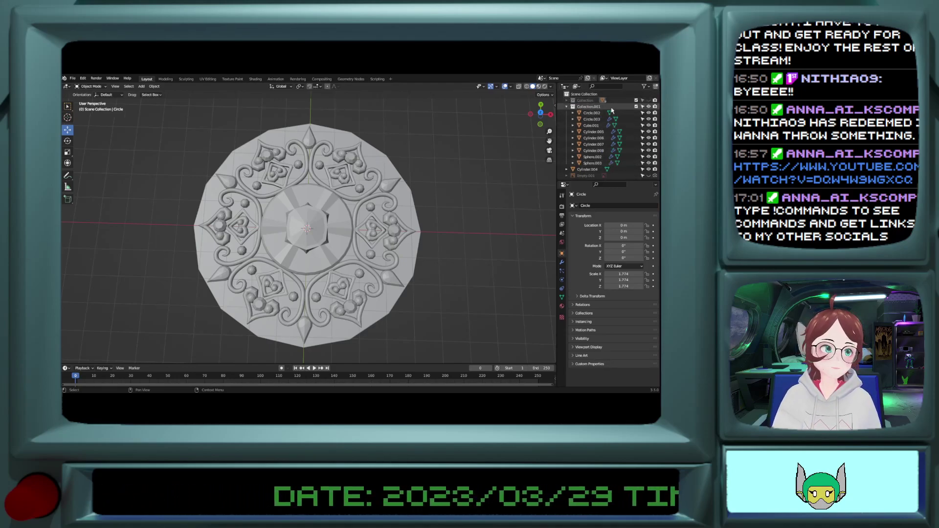
Step: Check Circle.002 for modifiers and try to apply the Circular Array Geometry Nodes modifier on Circle.003 in the duplicated collection
click(589, 113)
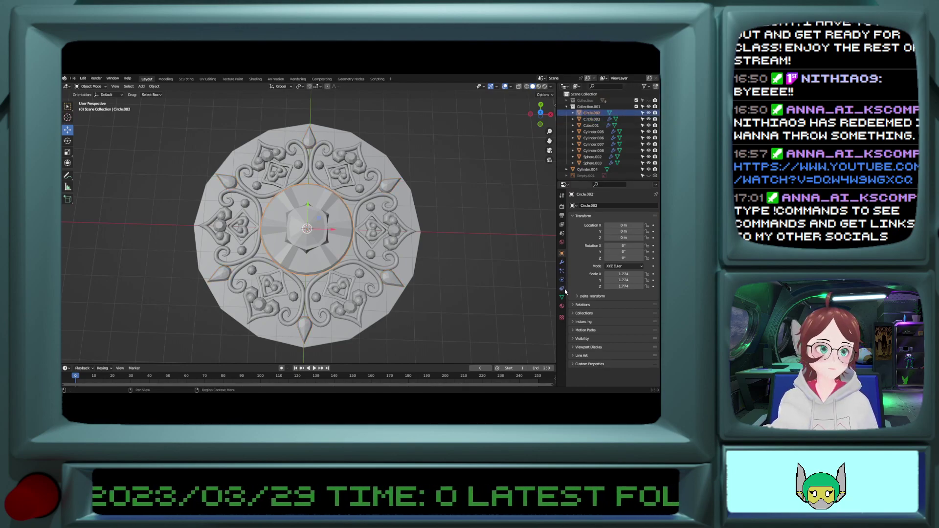
click(561, 262)
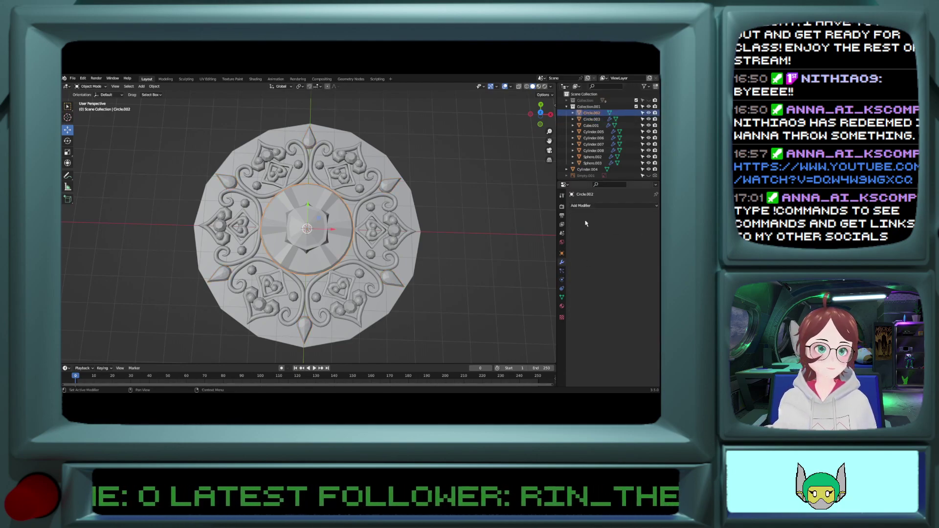
click(591, 118)
click(639, 216)
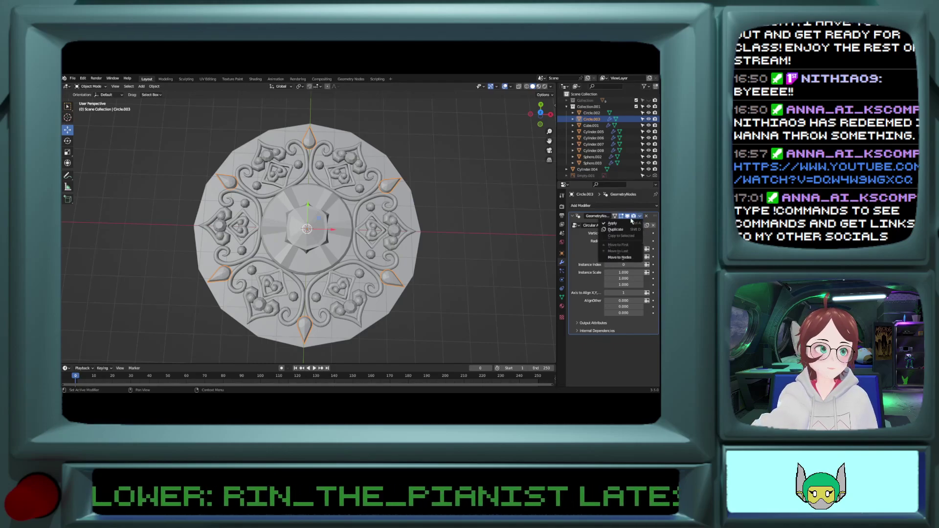
click(631, 223)
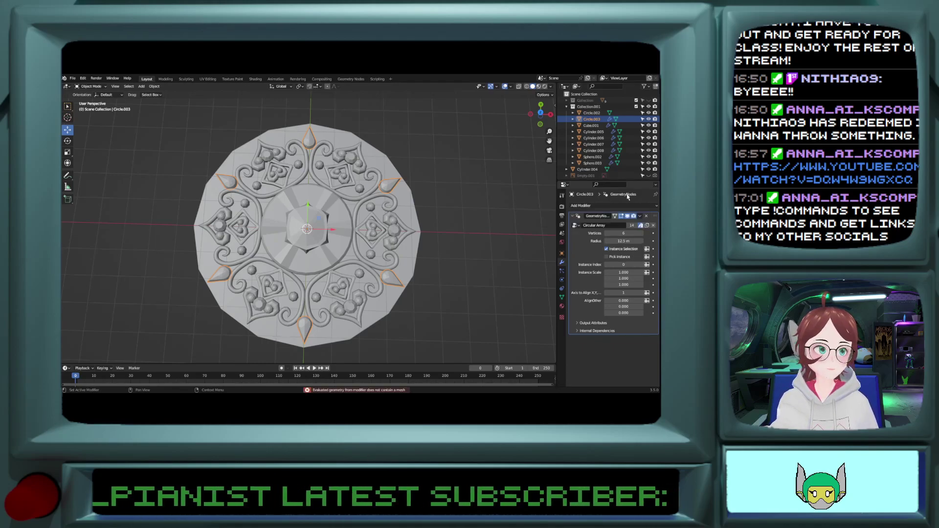
click(639, 216)
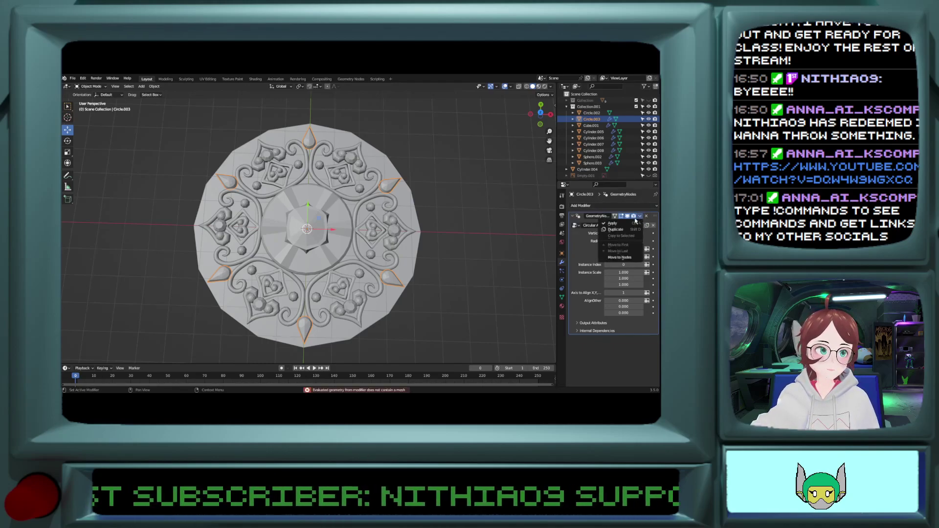
click(633, 224)
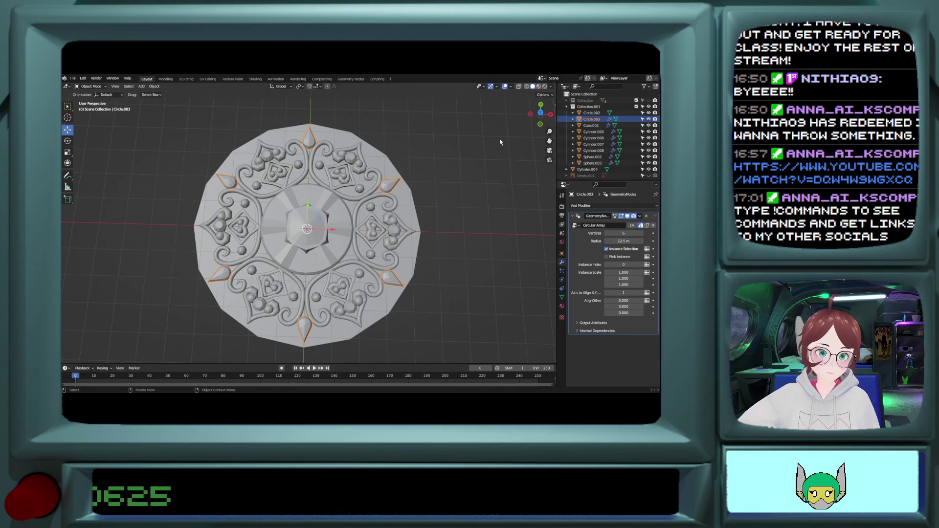
Step: Try a Difference Boolean modifier on the backing disc Cylinder.004 with Circle.003 as its object, and remove it
scroll(358, 198, up, 2)
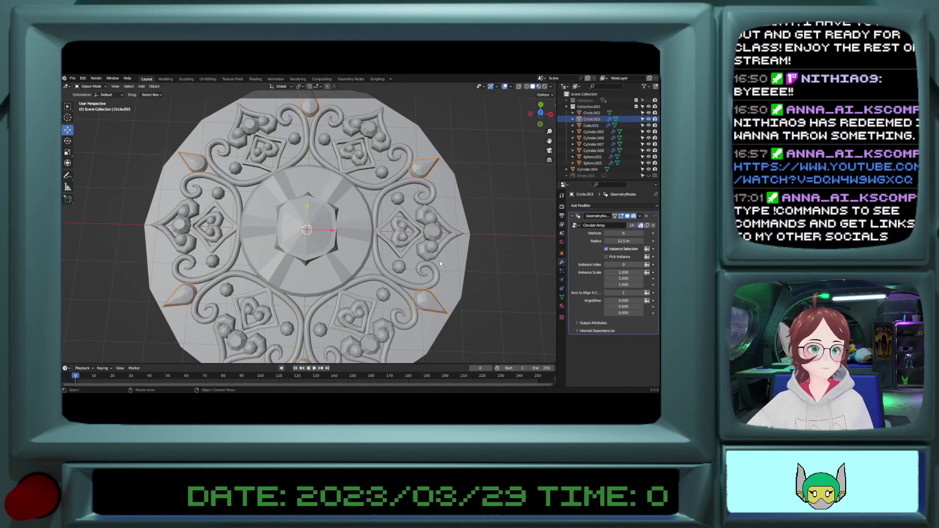
click(586, 169)
click(621, 206)
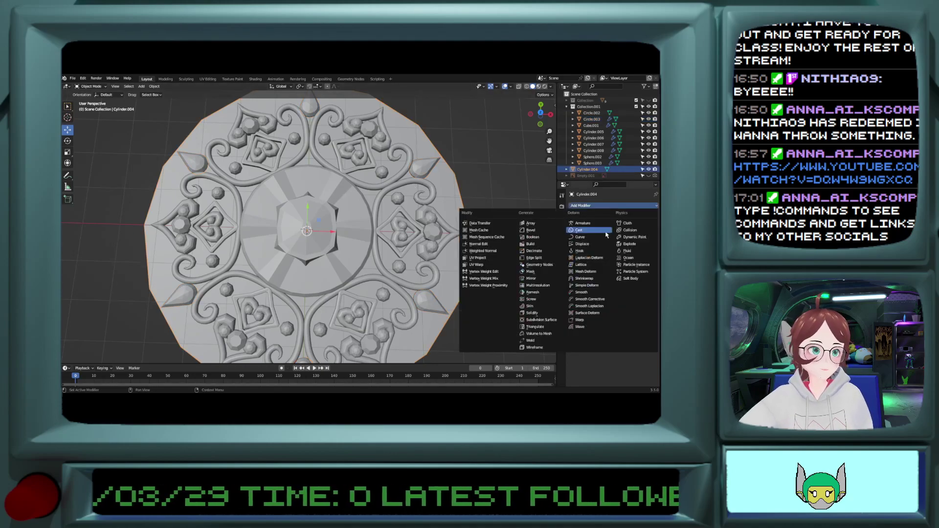
click(539, 237)
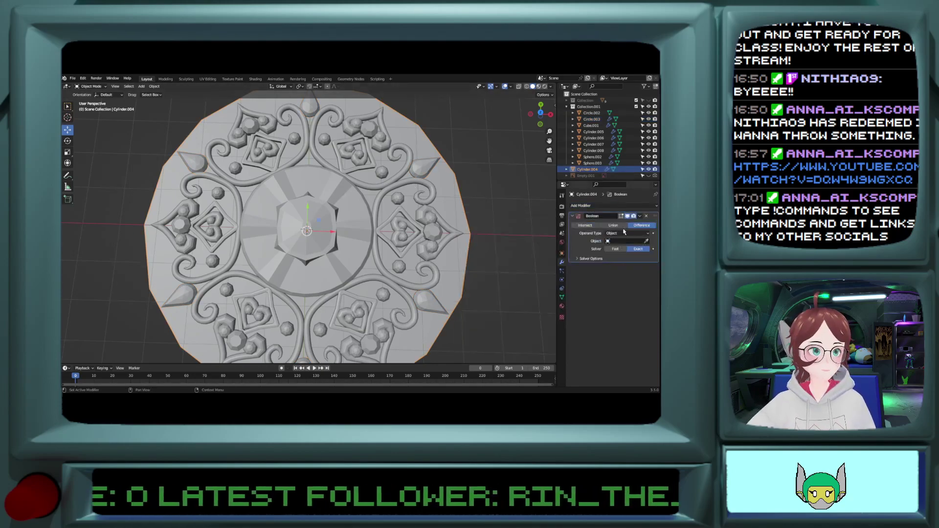
click(650, 238)
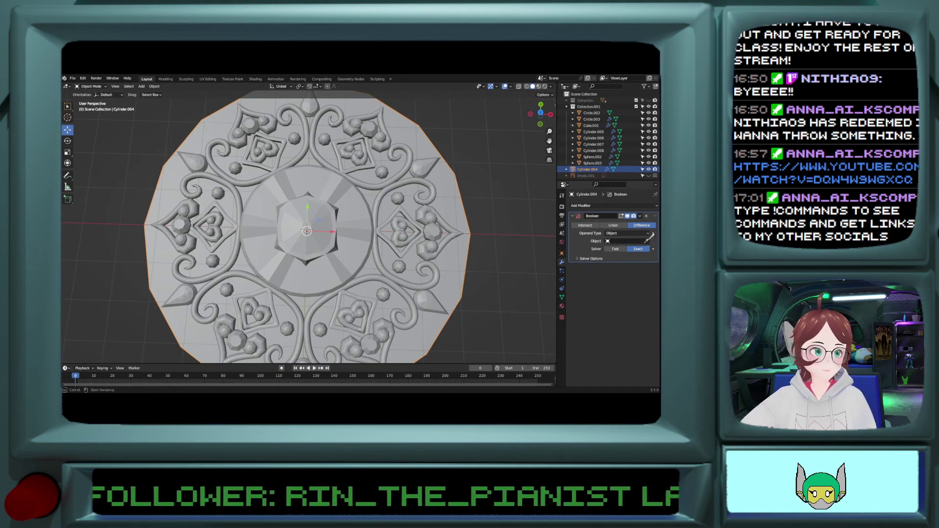
click(427, 166)
middle_drag(460, 190, 457, 149)
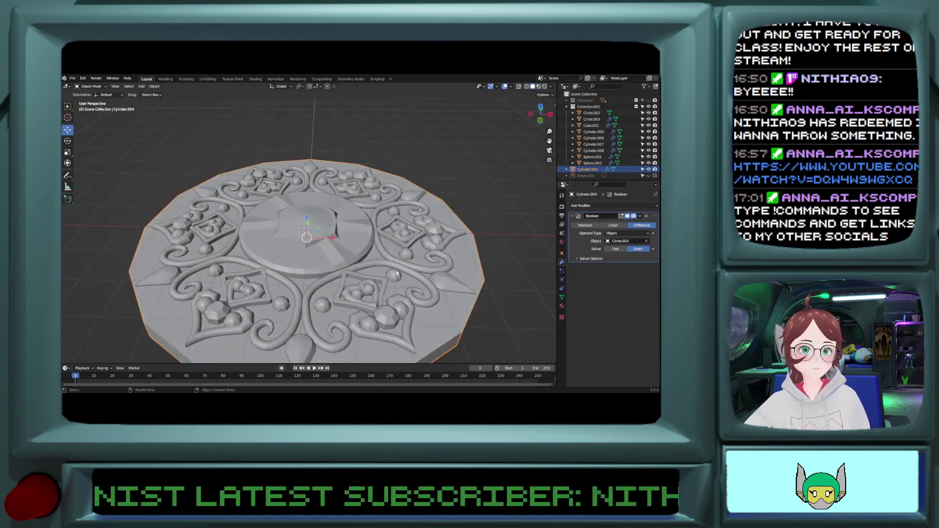
click(648, 106)
click(649, 107)
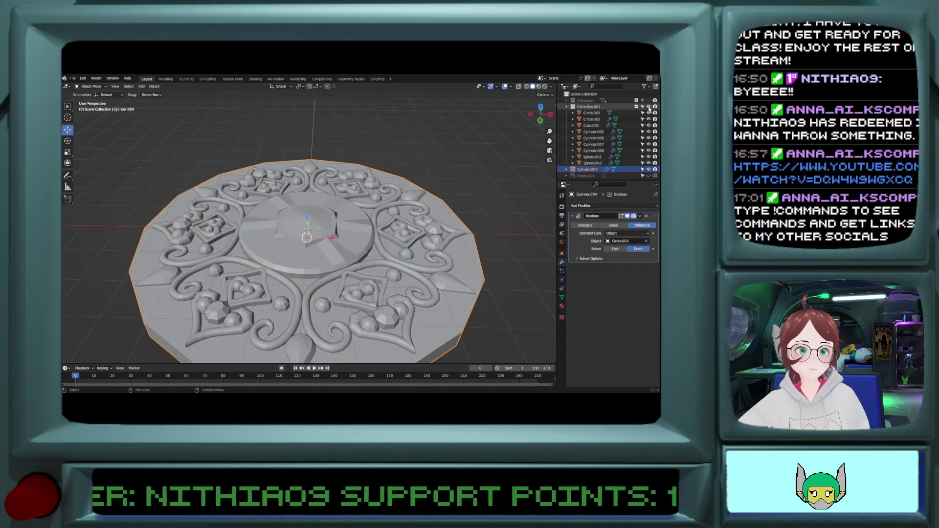
click(646, 216)
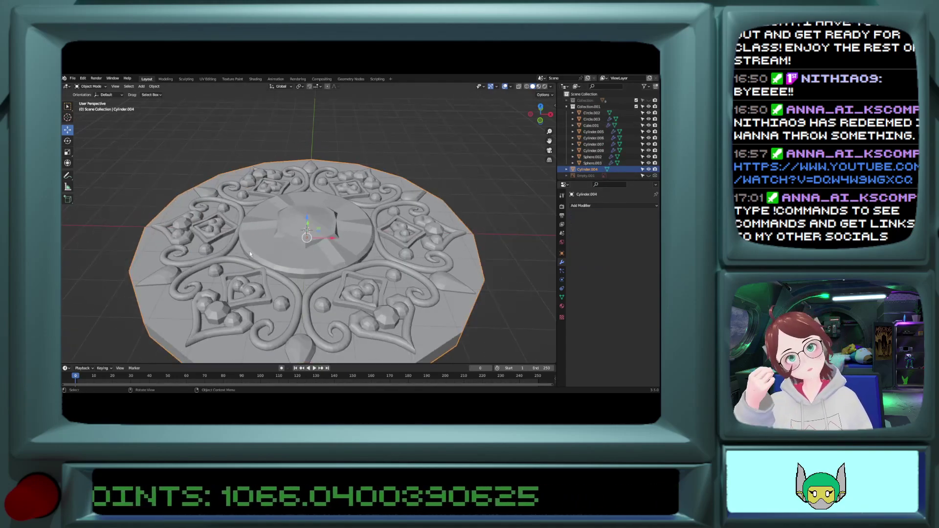
Step: Inspect the output end of the Circular Array node tree used by the teardrop motif Circle.003
click(309, 354)
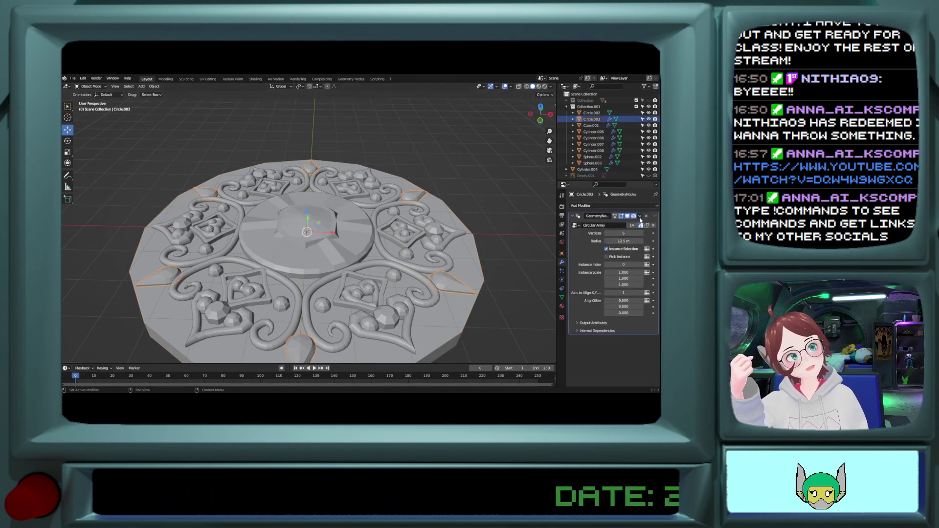
click(356, 80)
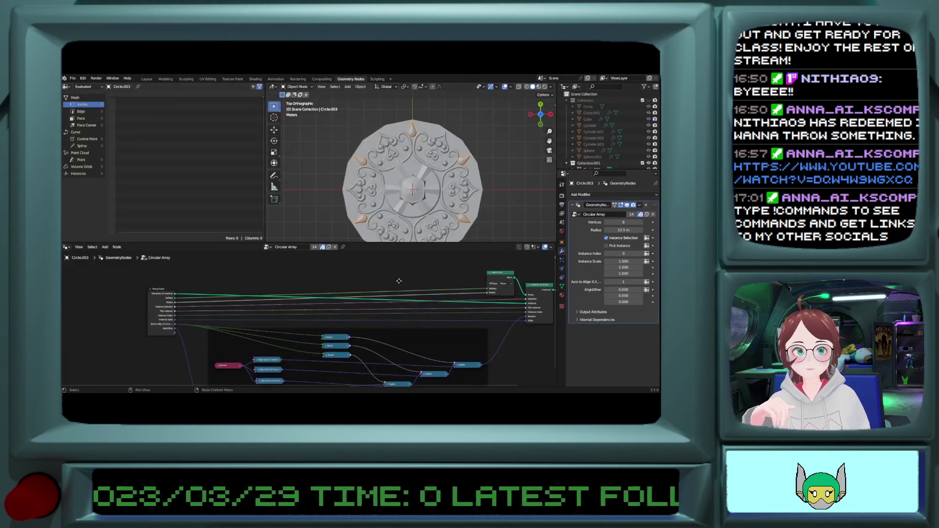
middle_drag(400, 284, 253, 276)
scroll(340, 284, up, 2)
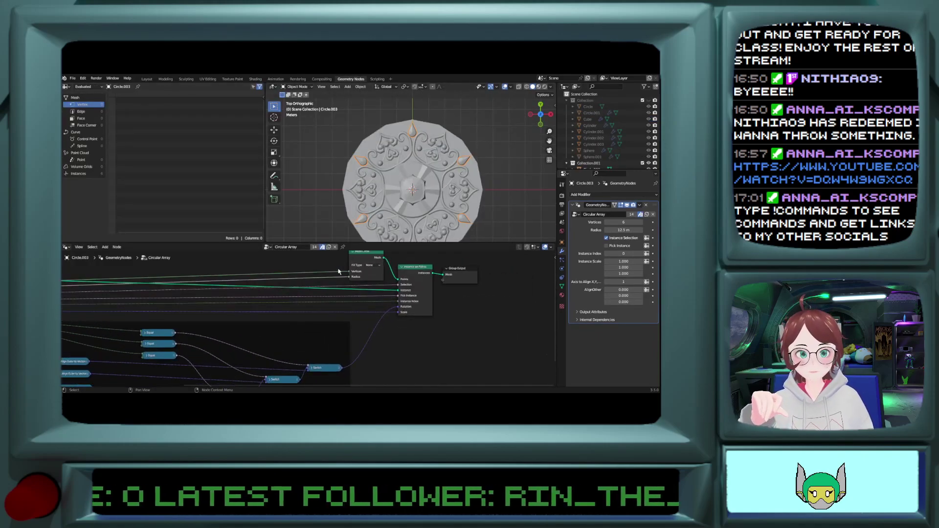
scroll(338, 272, up, 2)
middle_drag(477, 312, 366, 330)
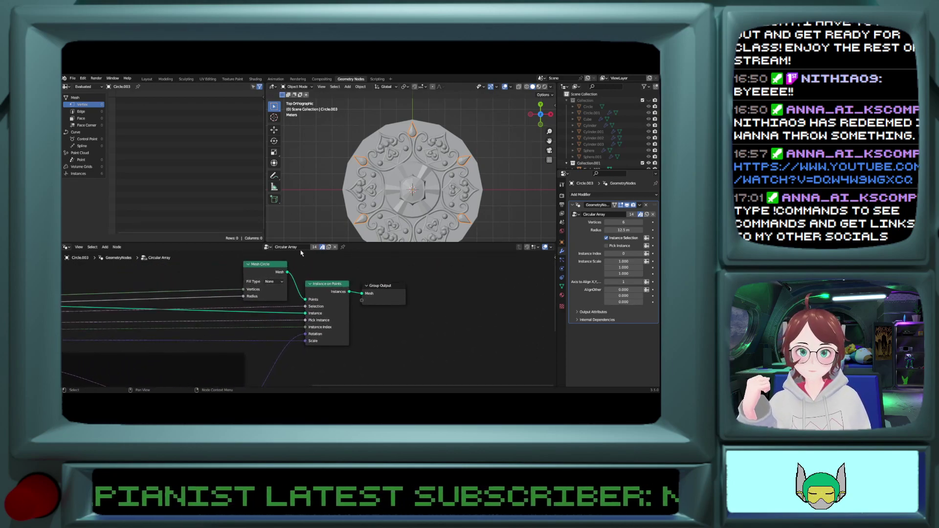
Step: Try swapping Circle.003's Circular Array node group for Geometry Nodes, undo the swaps and retry applying the modifier
click(267, 247)
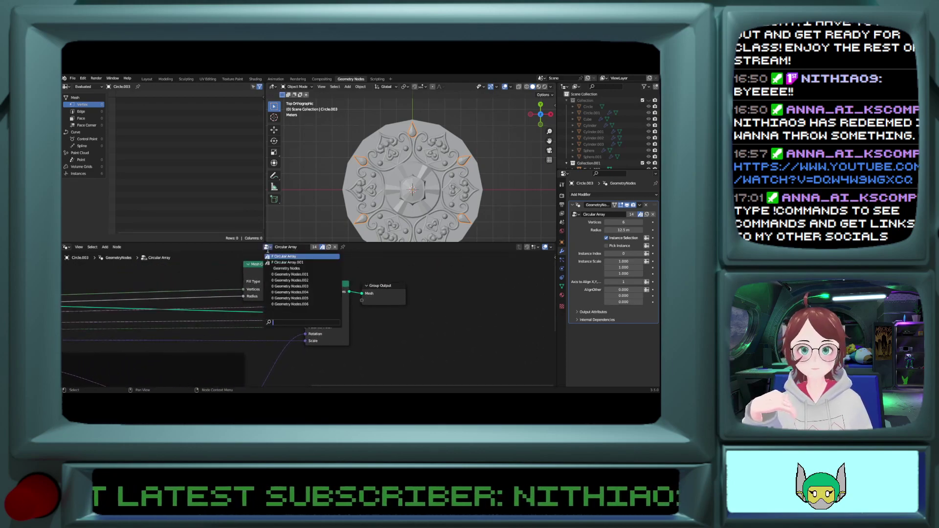
click(288, 268)
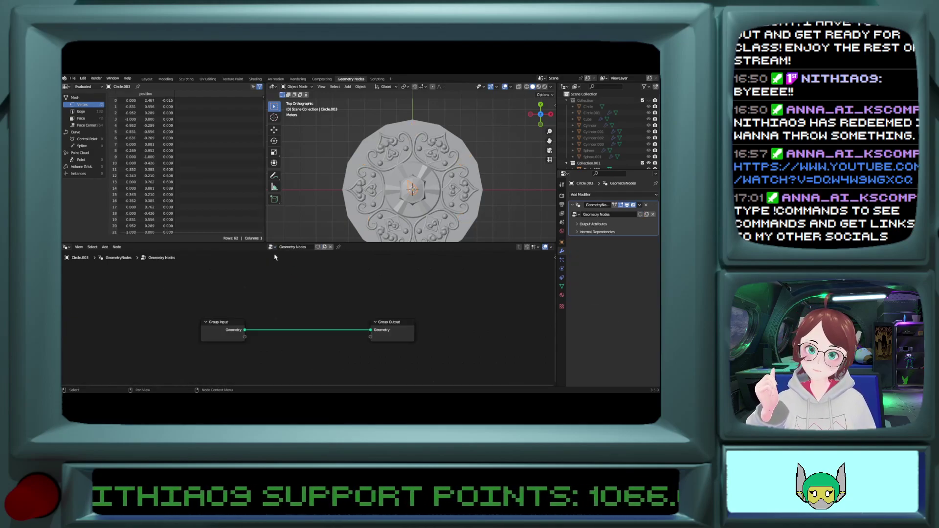
click(271, 247)
click(290, 260)
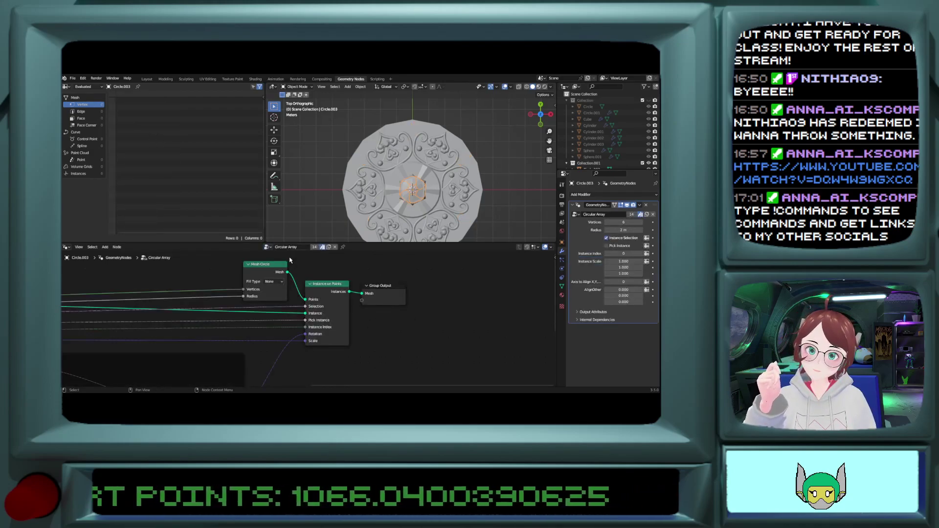
key(ctrl+z)
key(ctrl+z)
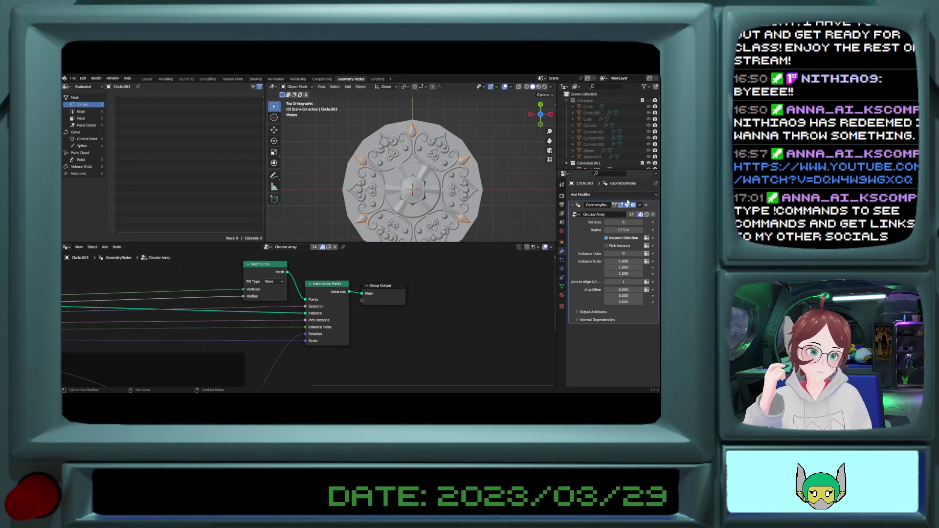
click(641, 205)
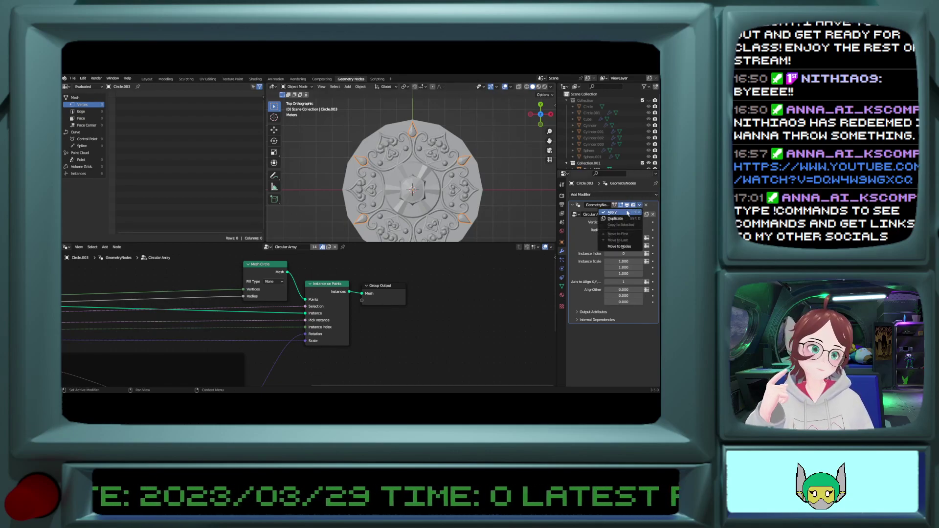
click(628, 213)
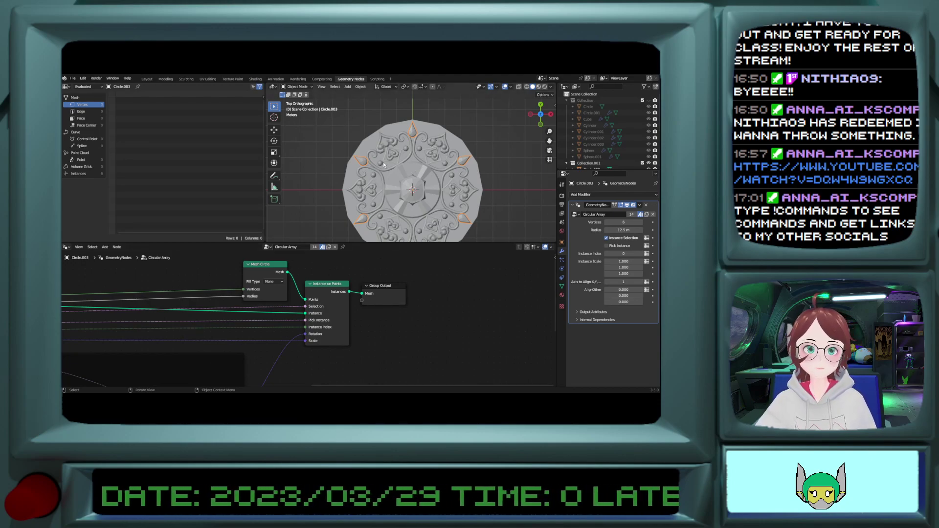
Step: Check the central disc Circle.002 for modifiers and inspect its mesh in Edit Mode
scroll(383, 162, up, 2)
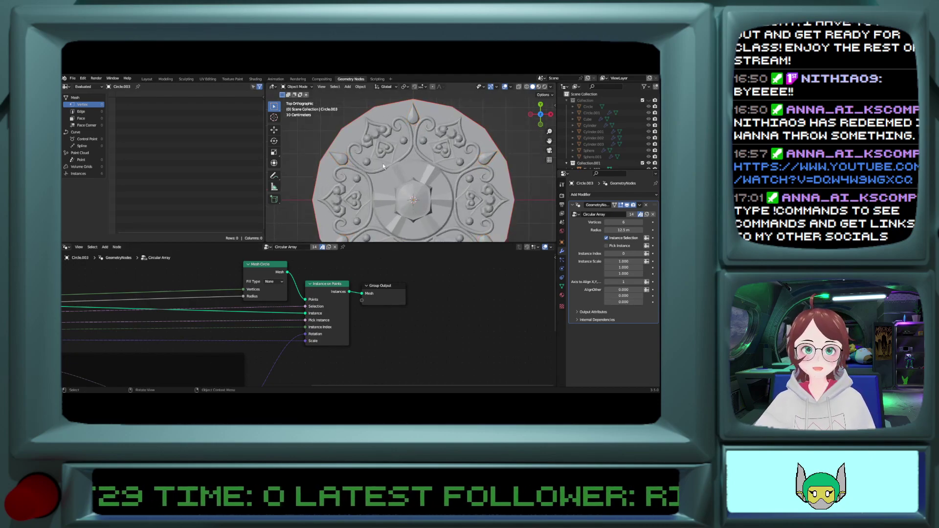
click(382, 171)
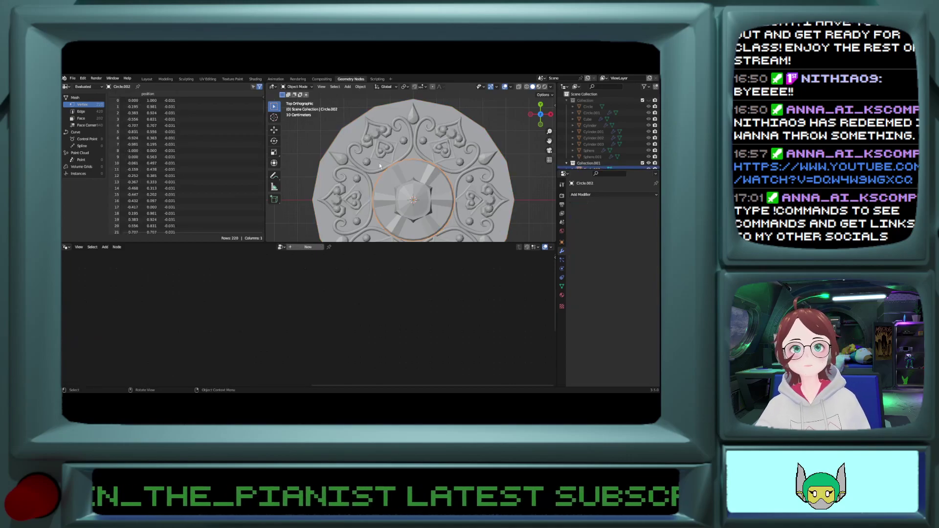
click(149, 79)
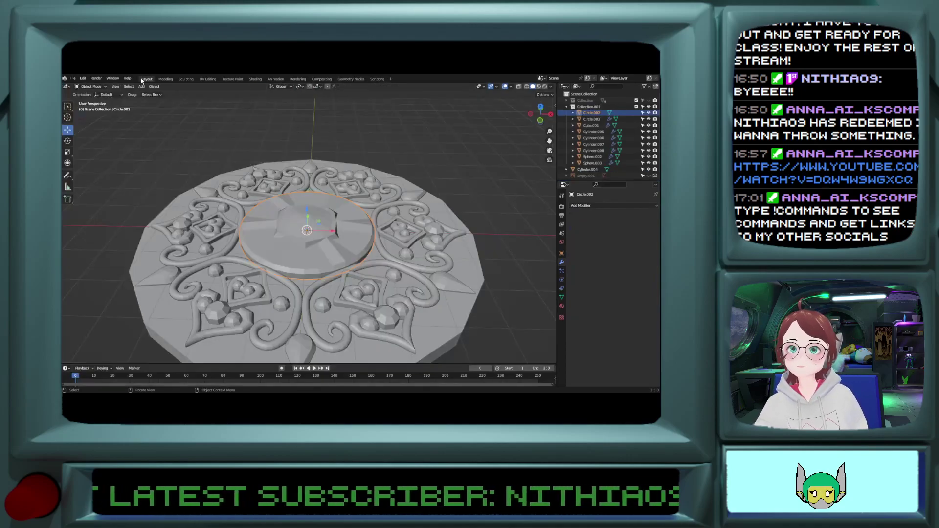
click(163, 79)
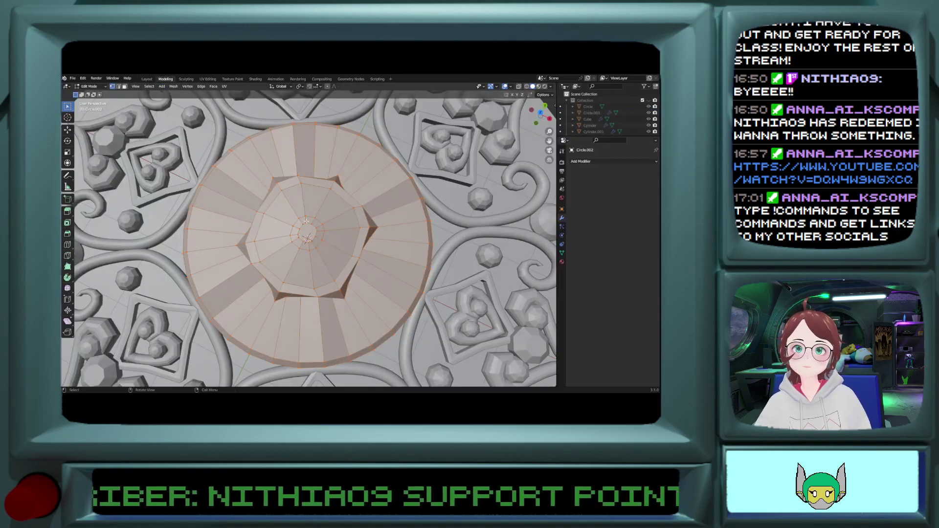
scroll(169, 127, down, 3)
click(145, 79)
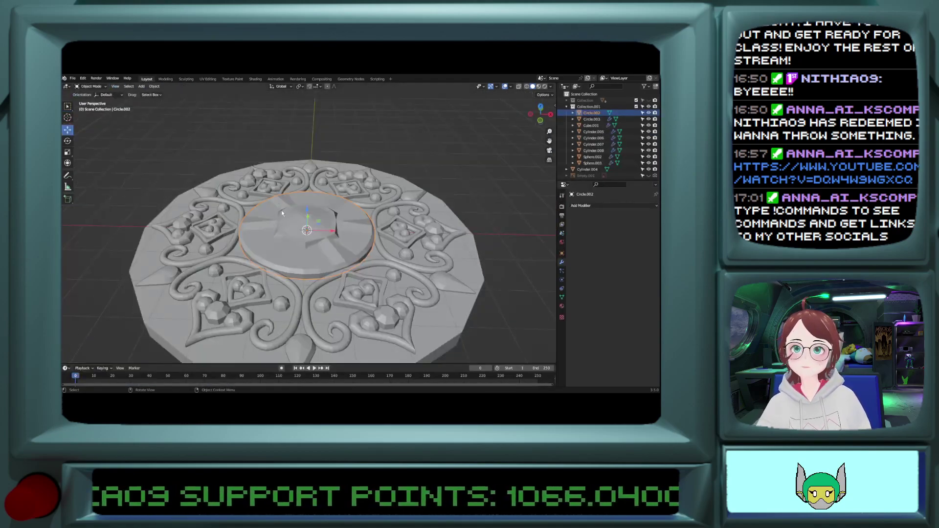
Step: Try to apply the Circular Array Geometry Nodes modifier on the scroll motif Cylinder.005
click(252, 204)
click(639, 216)
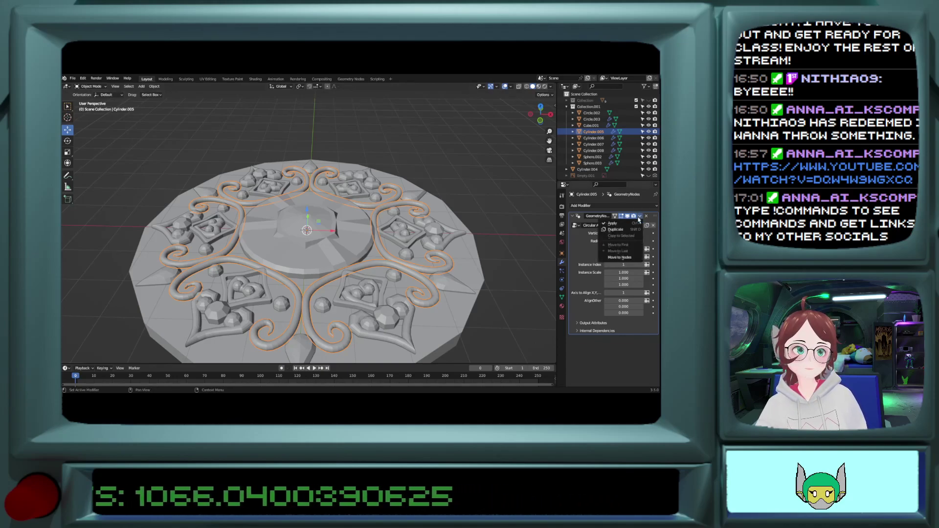
click(612, 223)
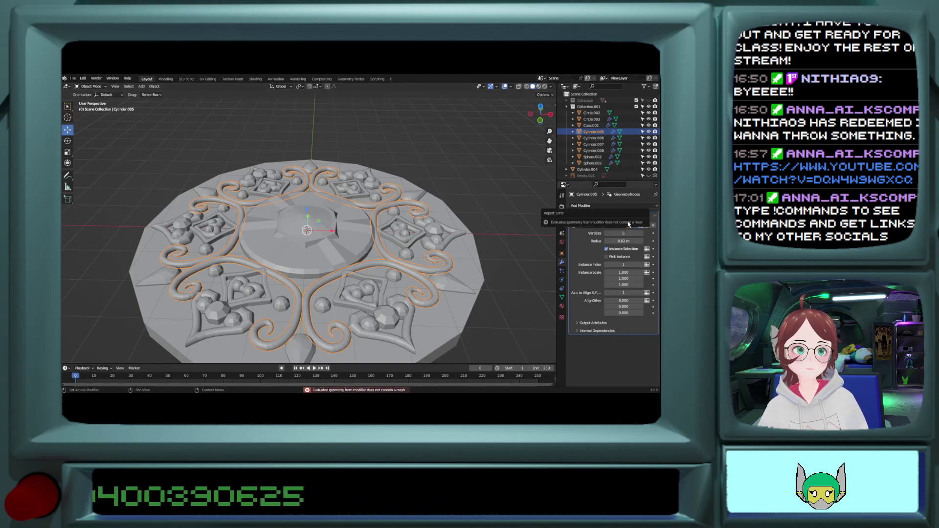
Step: Apply the Bevel modifier on the diamond frame motif Cube.001
click(395, 237)
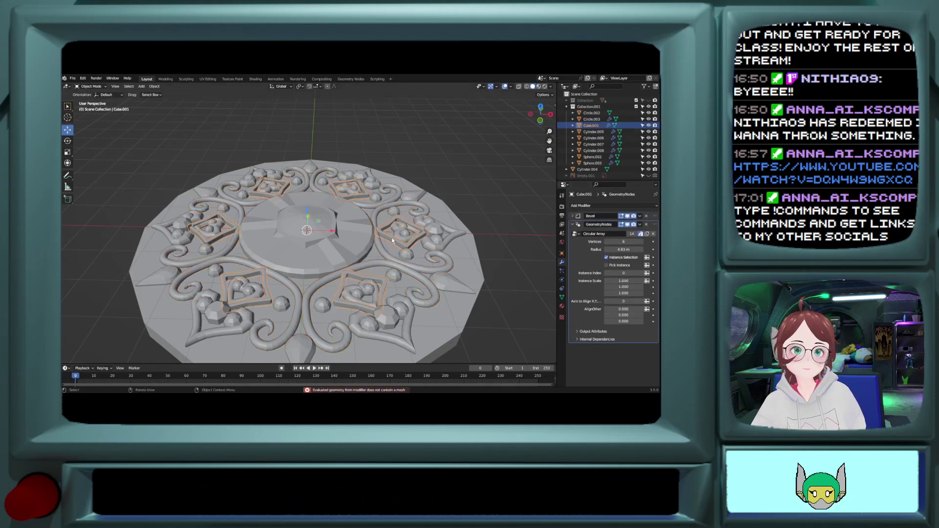
click(639, 216)
click(612, 223)
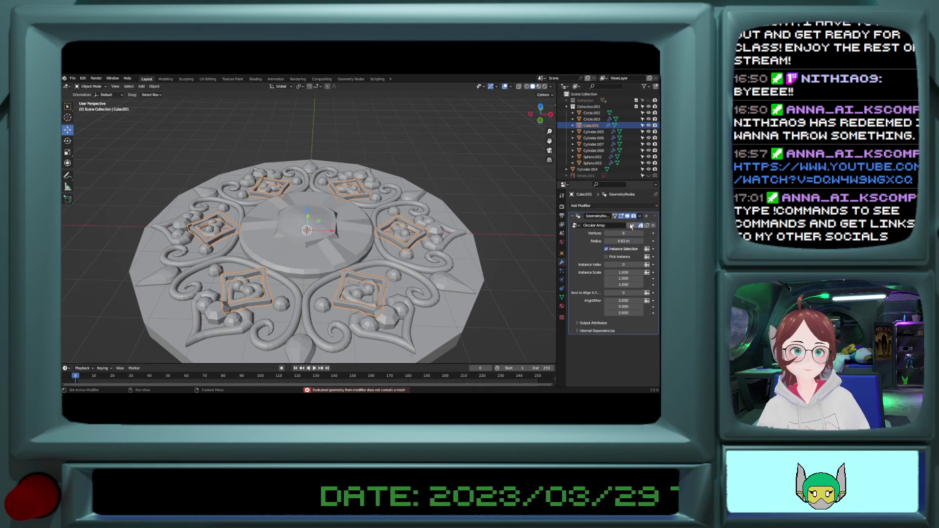
Step: Check the modifiers of Cylinder.007 and apply the Mirror modifier on the pointed outer motif Cylinder.008
click(404, 238)
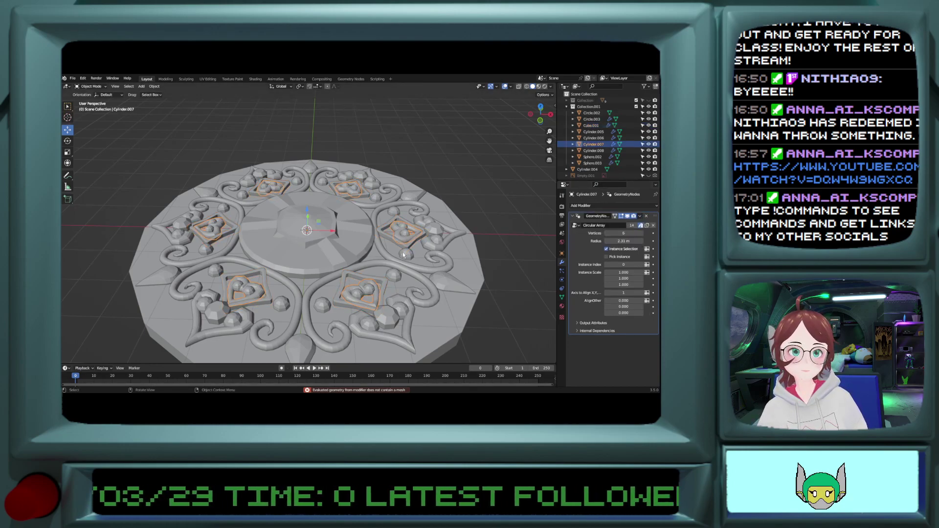
click(403, 254)
click(436, 244)
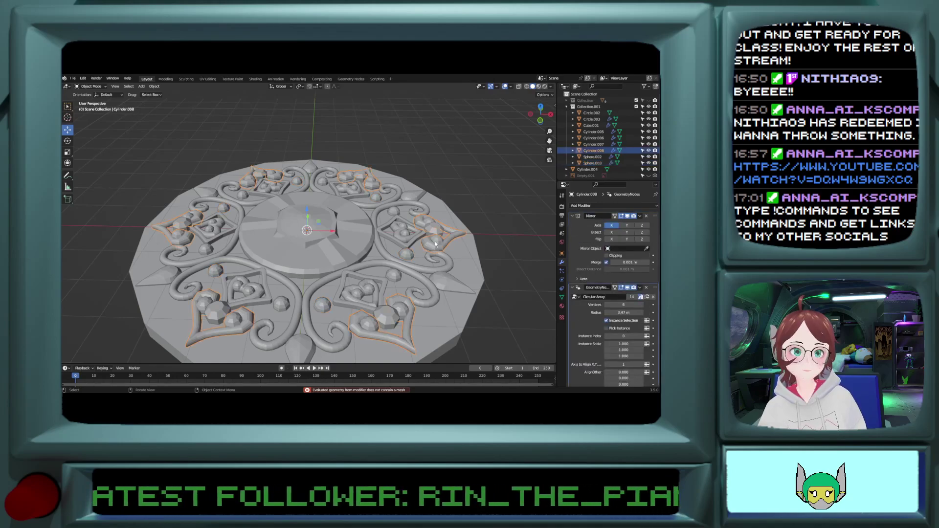
click(646, 215)
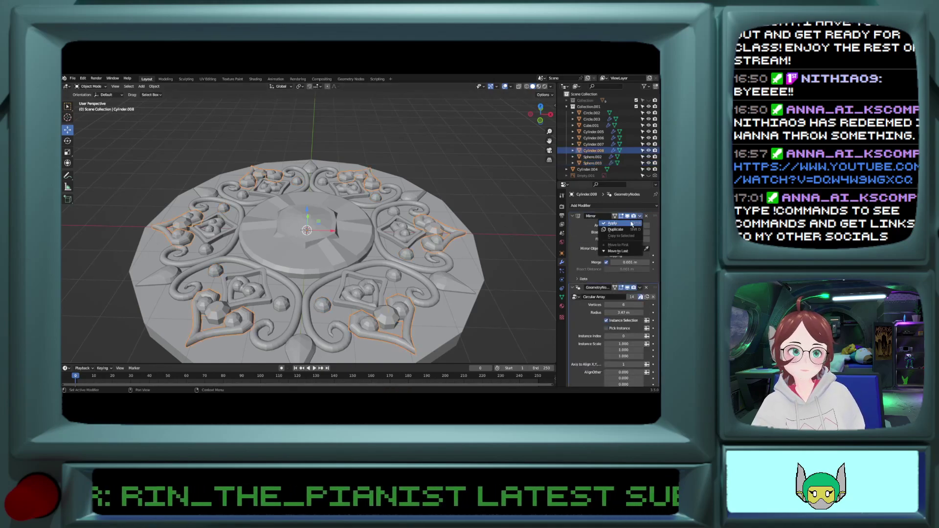
Step: Try to apply the Circular Array modifier on the faceted gem Cylinder.006, and convert the object to a mesh
click(441, 230)
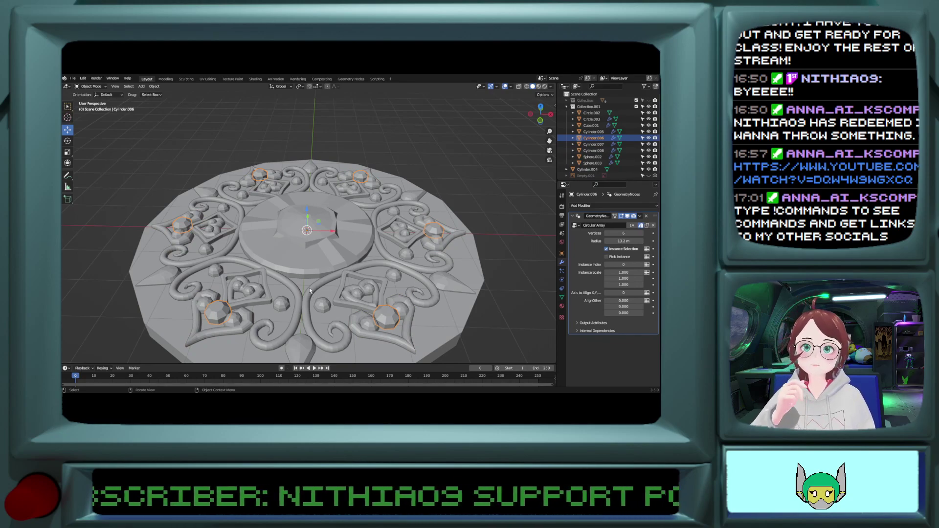
click(640, 216)
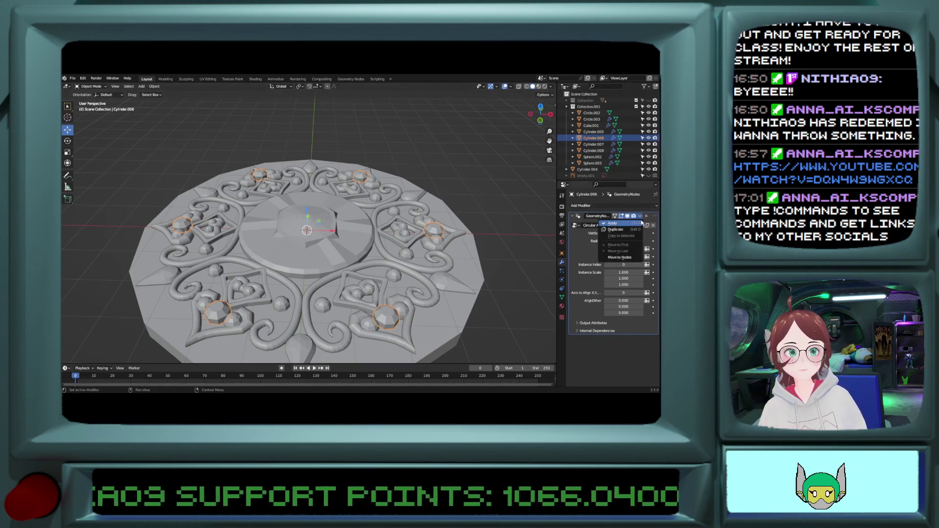
click(628, 225)
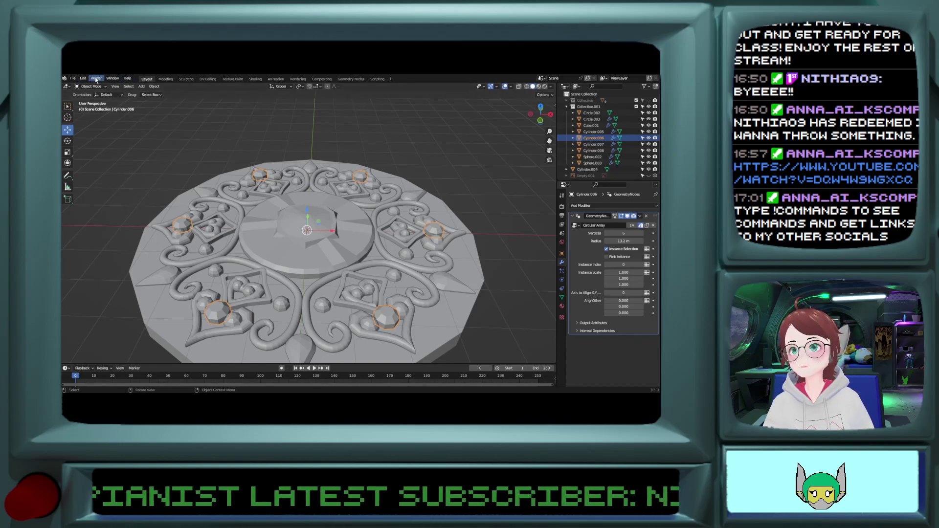
click(154, 86)
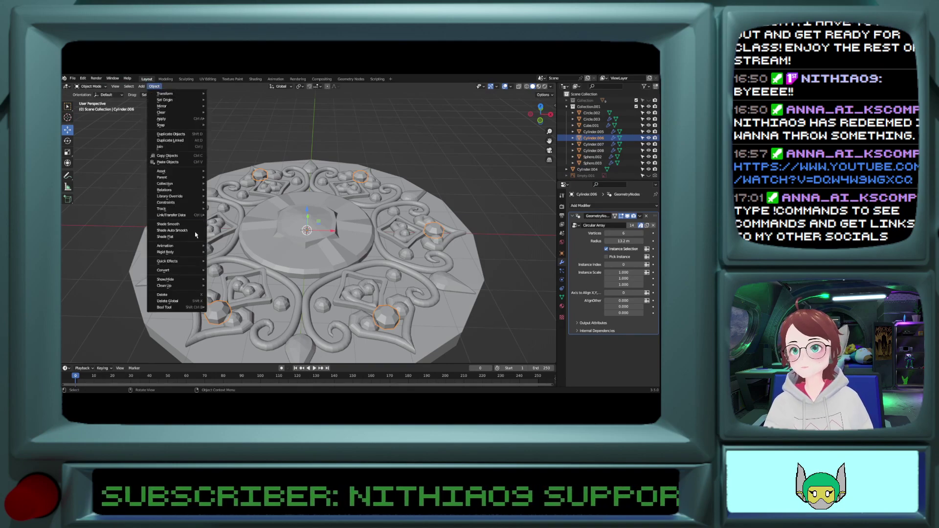
mouse_move(176, 271)
click(222, 273)
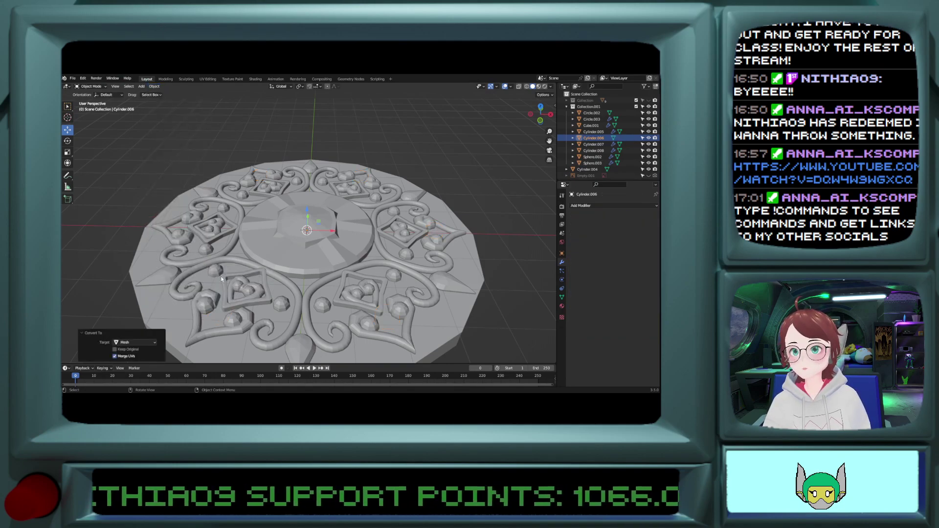
middle_drag(221, 276, 271, 286)
scroll(270, 252, up, 14)
scroll(272, 283, down, 14)
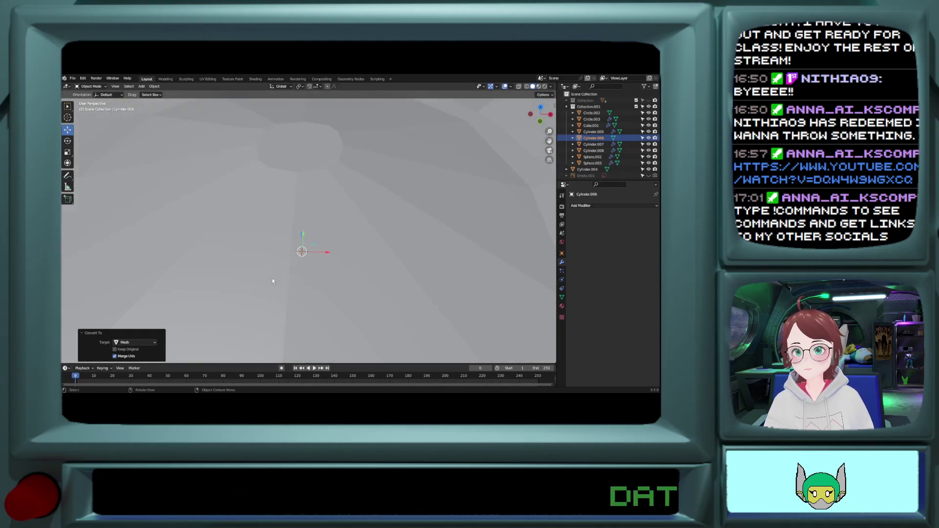
Step: Undo the mesh conversion of Cylinder.006, open its Circular Array node tree, and make room before the Group Output node
scroll(274, 272, down, 3)
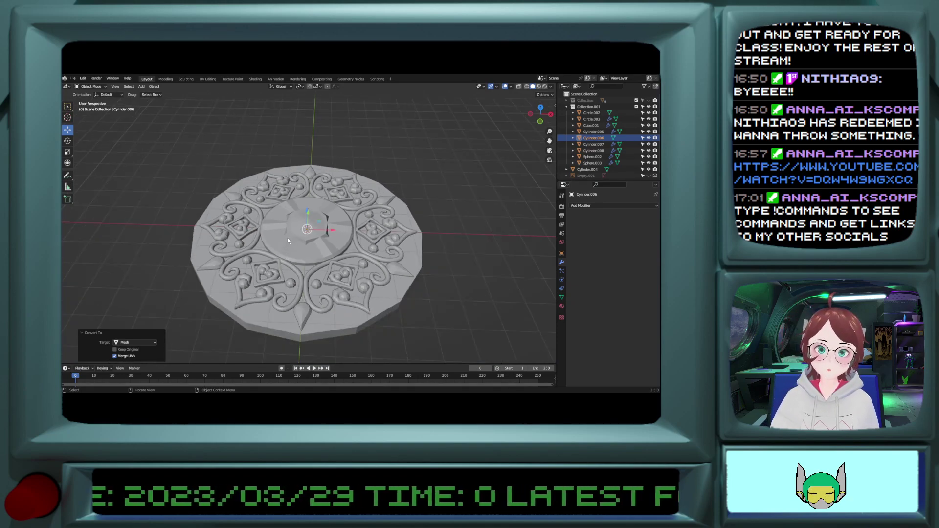
key(ctrl+z)
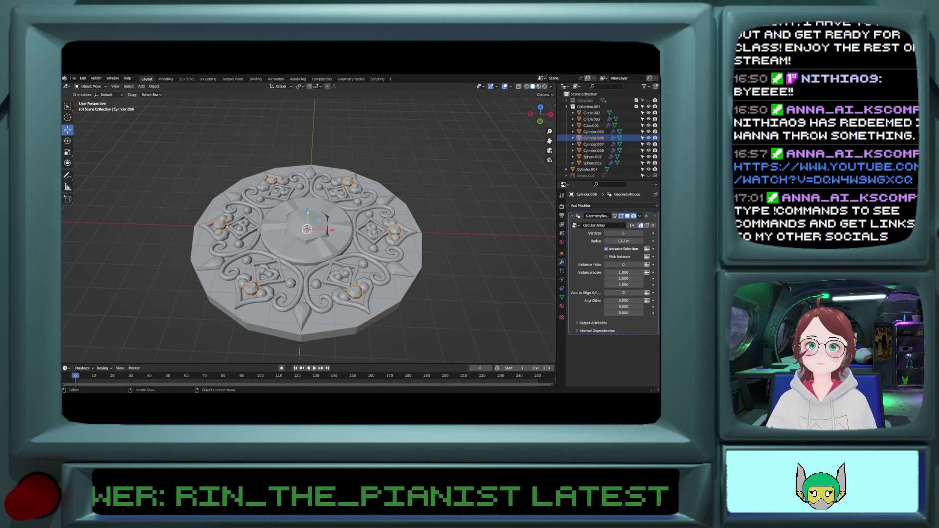
click(350, 79)
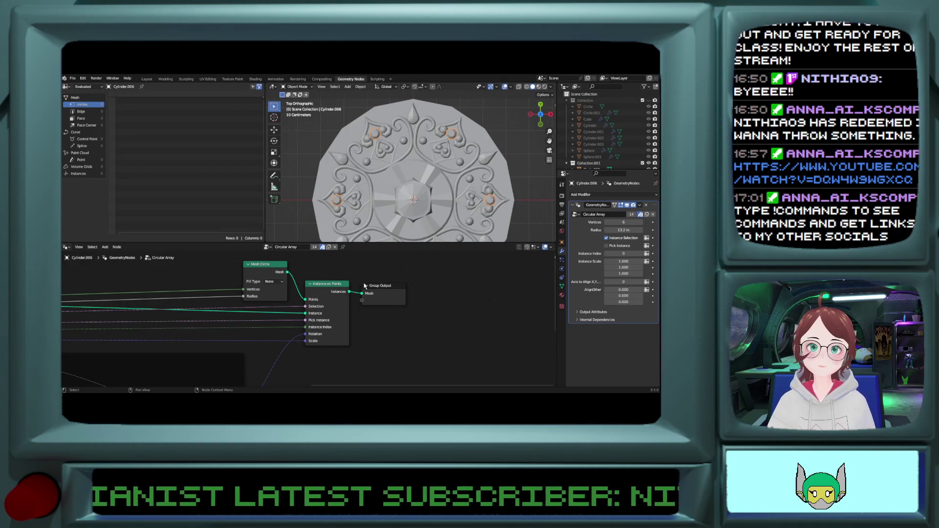
click(384, 287)
drag(385, 289, 445, 291)
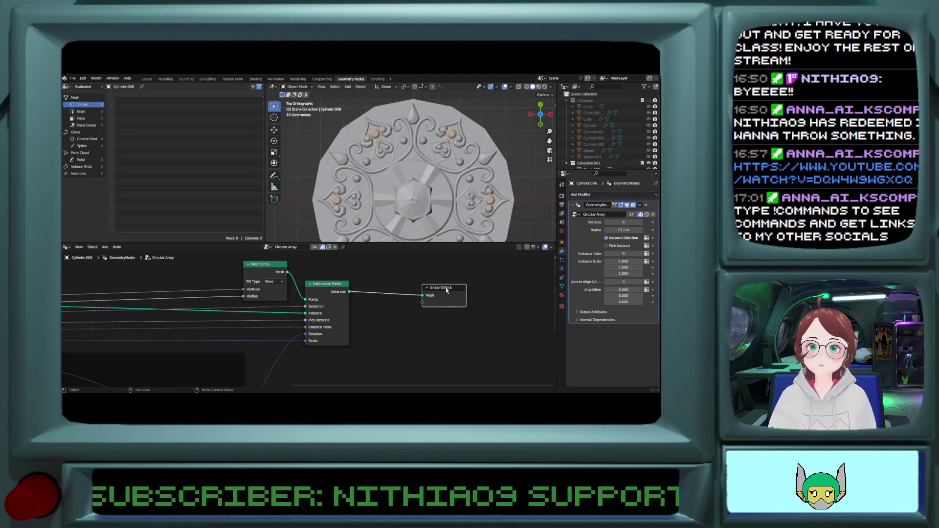
Step: Insert a Realize Instances node between Instance on Points and Group Output in the Circular Array node tree
click(105, 247)
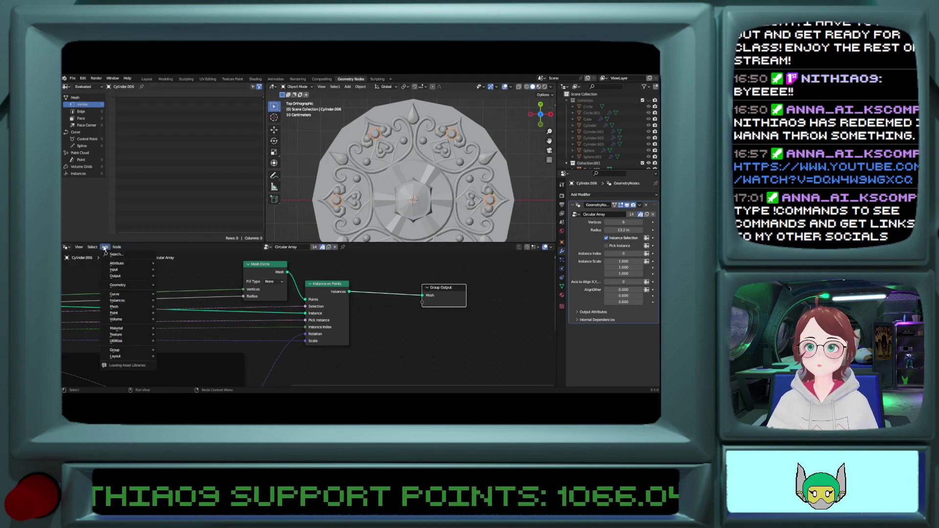
mouse_move(115, 285)
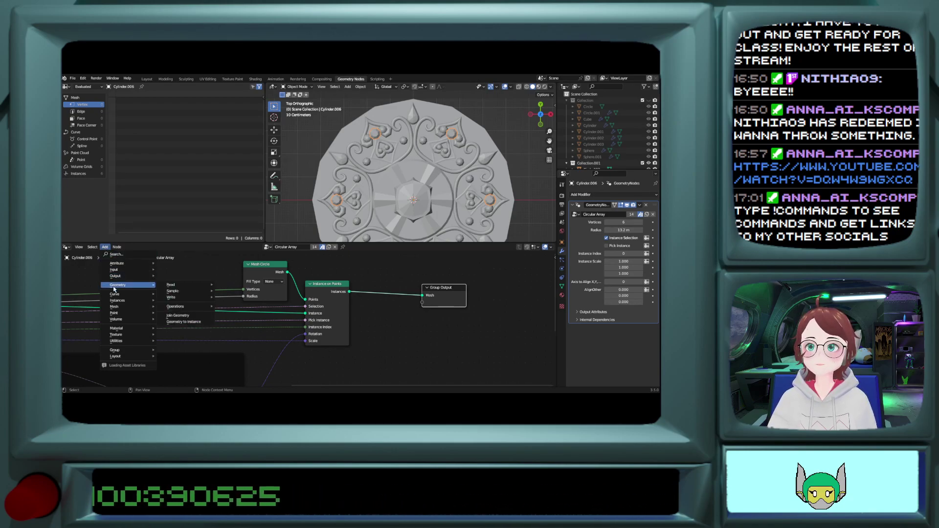
click(117, 255)
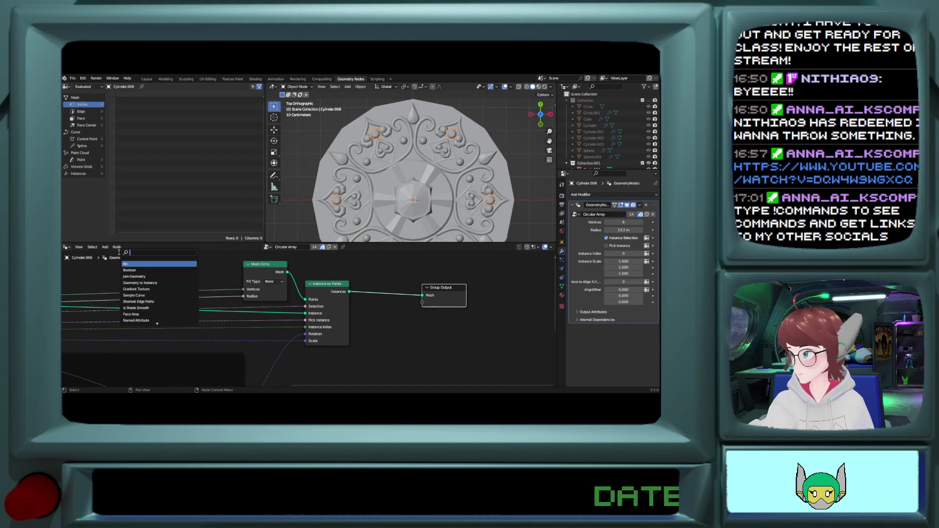
text(rea)
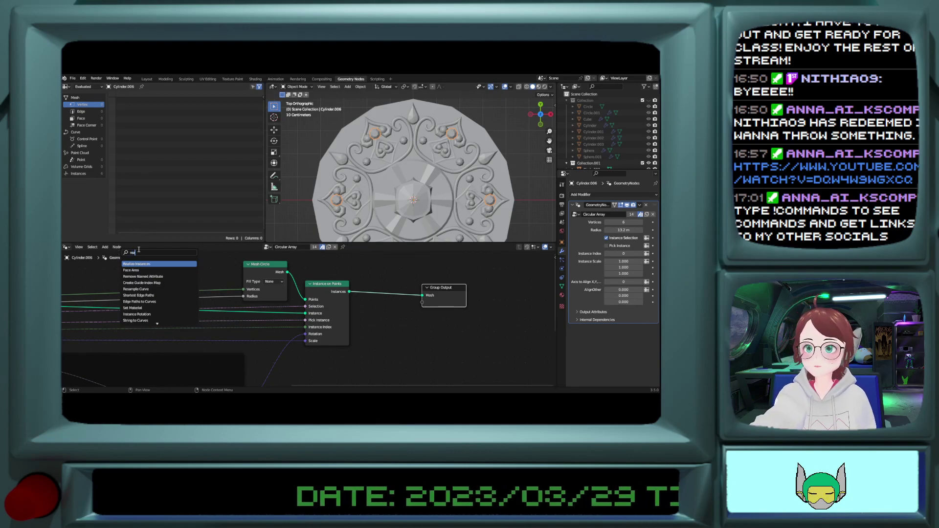
click(140, 266)
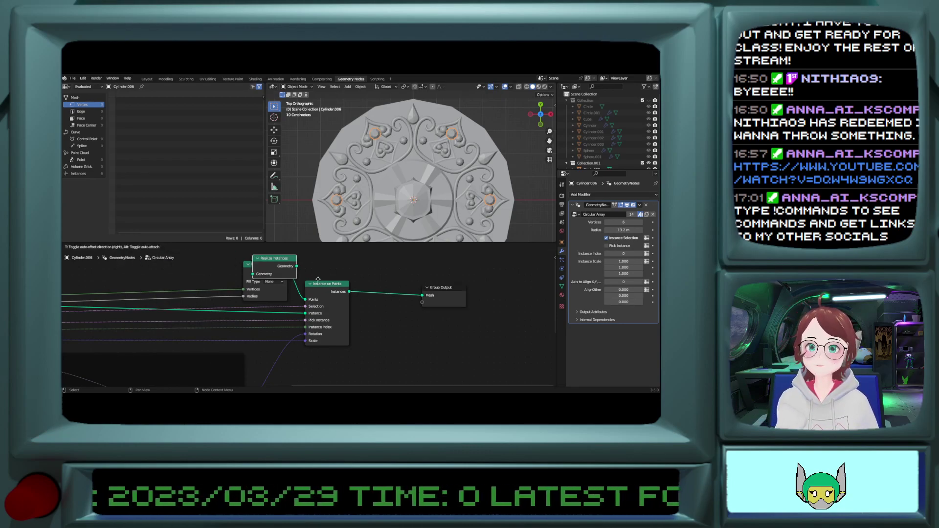
click(386, 301)
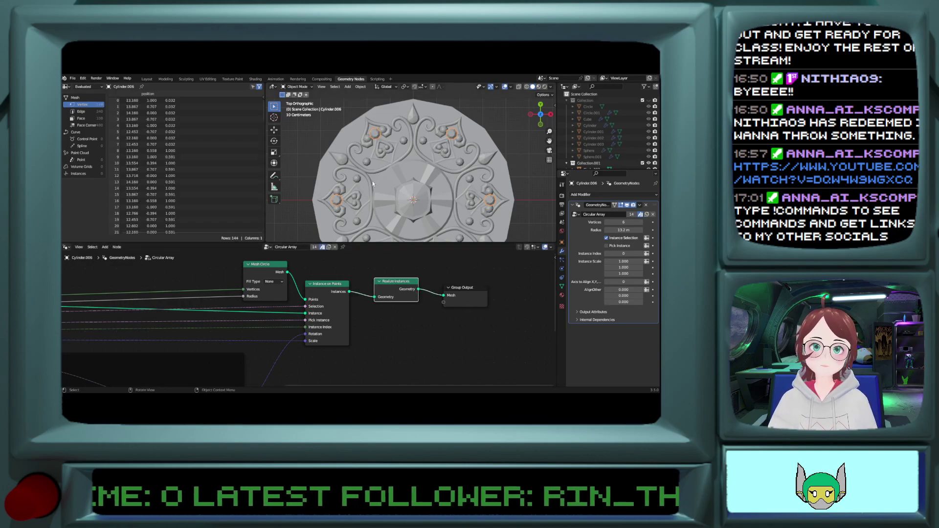
Step: Try to apply the Circular Array Geometry Nodes modifier on the gem Cylinder.006, and undo it
click(639, 205)
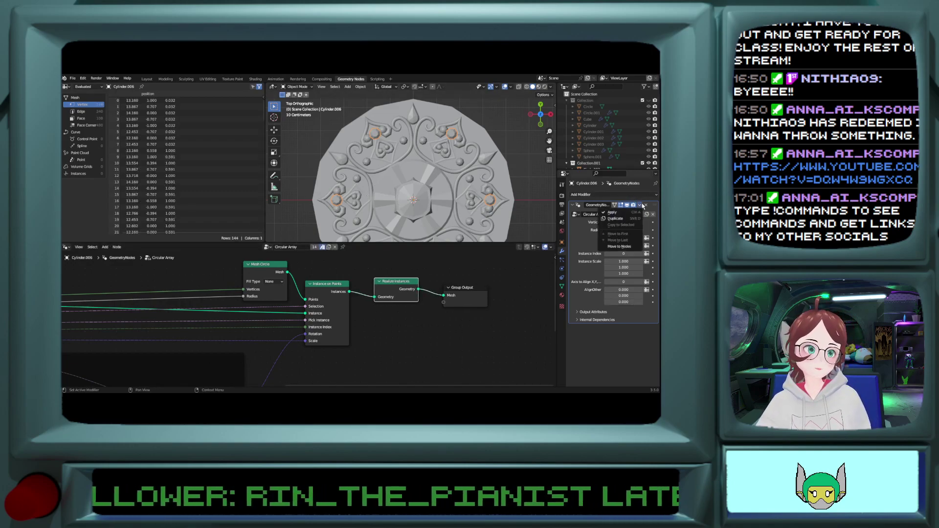
click(631, 212)
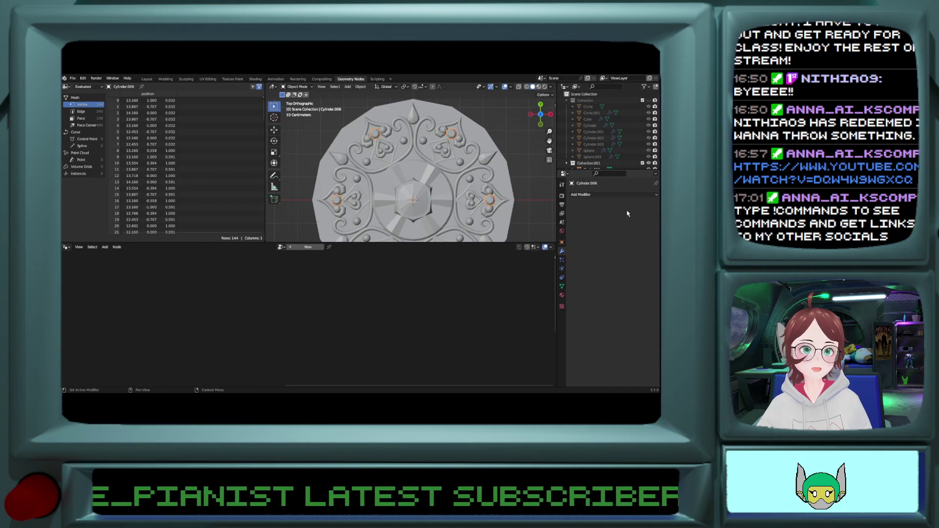
key(ctrl+z)
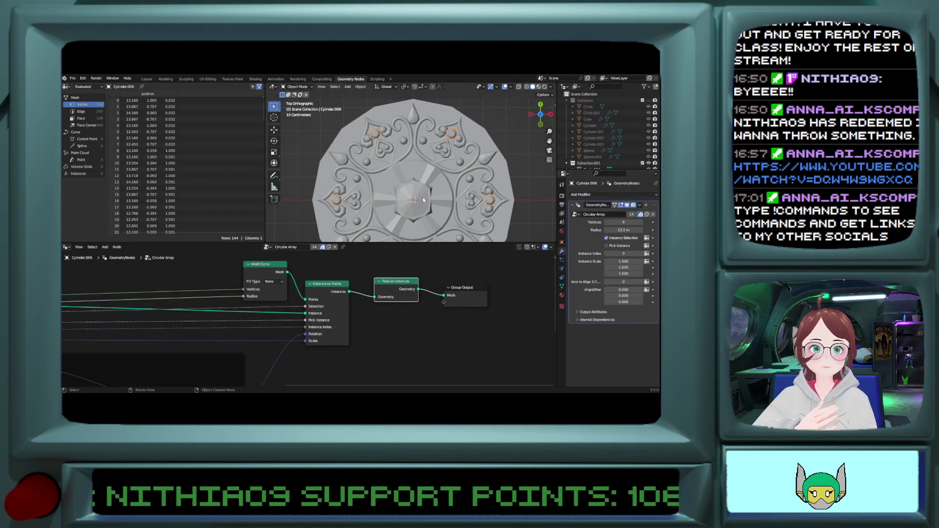
Step: Try a Difference Boolean on the backing disc Cylinder.004 with Cylinder.006 as its object, toggle Collection.001's visibility, and remove the modifier
click(503, 176)
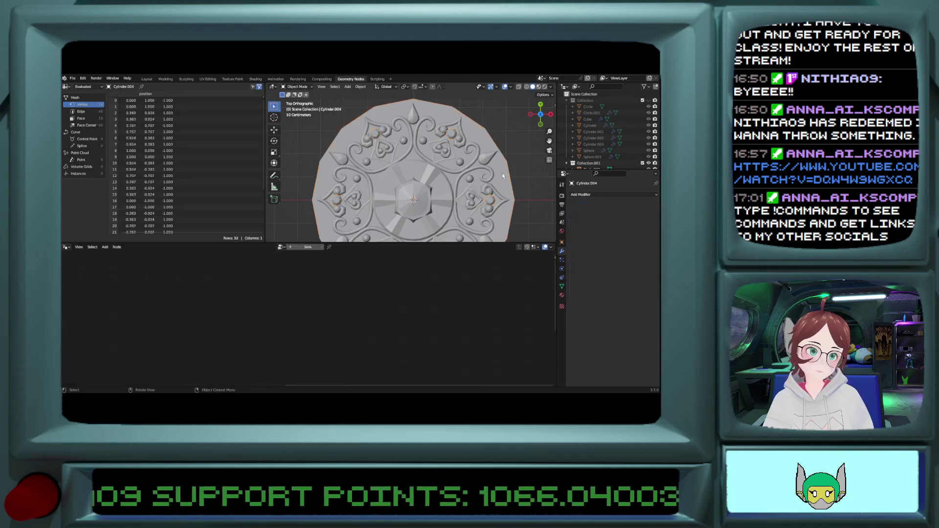
click(582, 194)
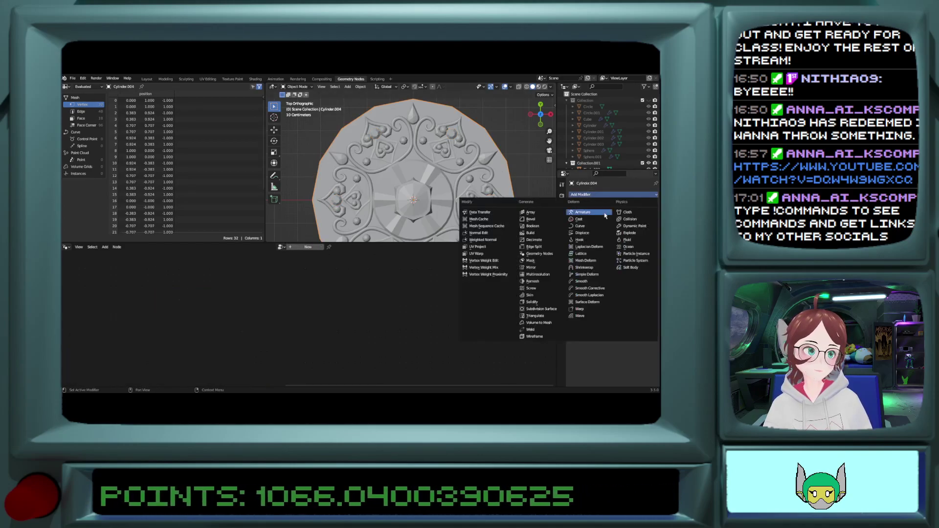
click(532, 226)
click(646, 231)
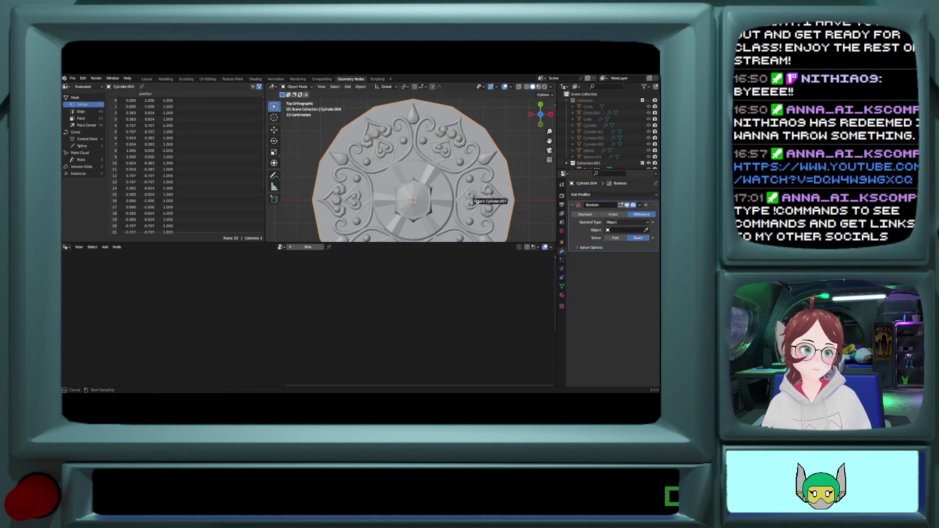
click(494, 198)
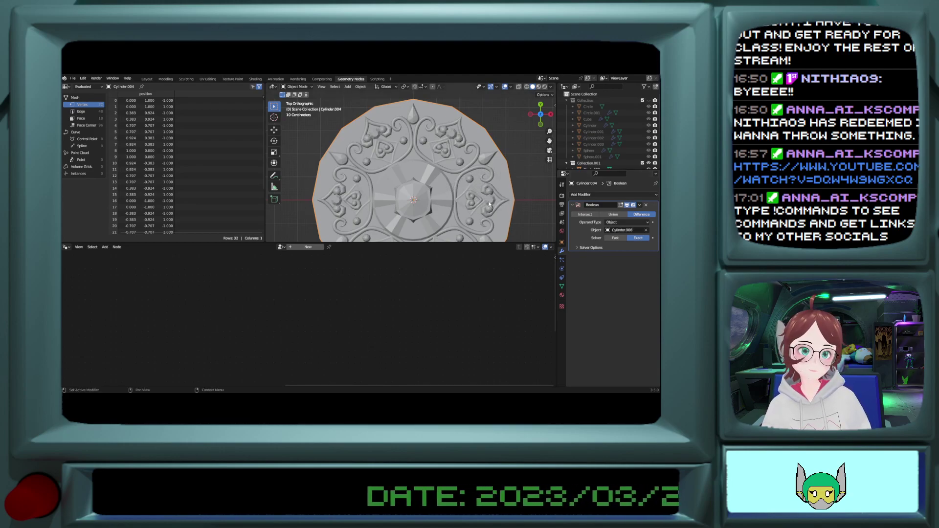
scroll(620, 133, down, 2)
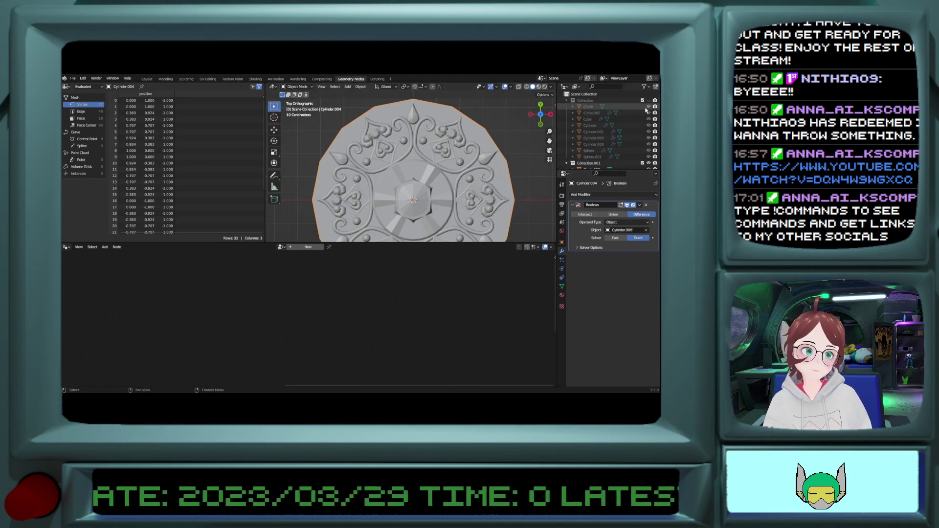
scroll(622, 131, down, 1)
click(648, 138)
click(649, 138)
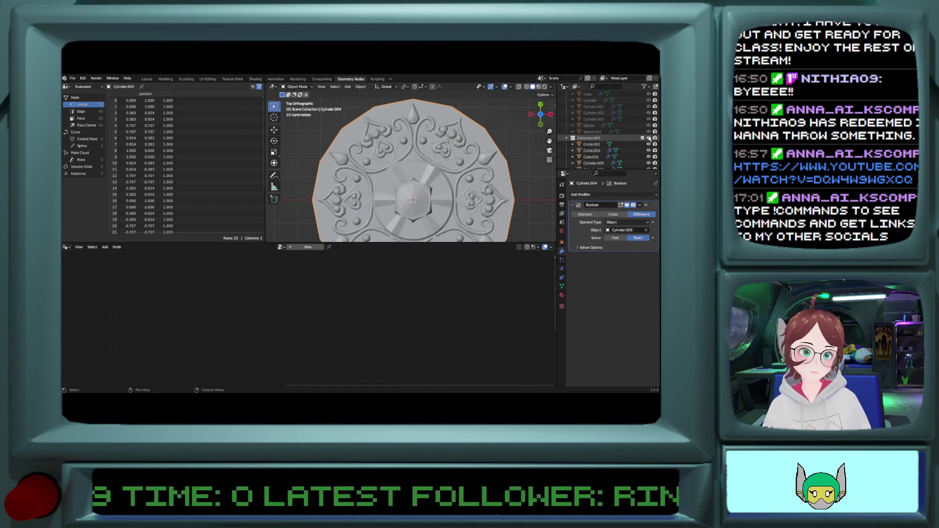
click(645, 205)
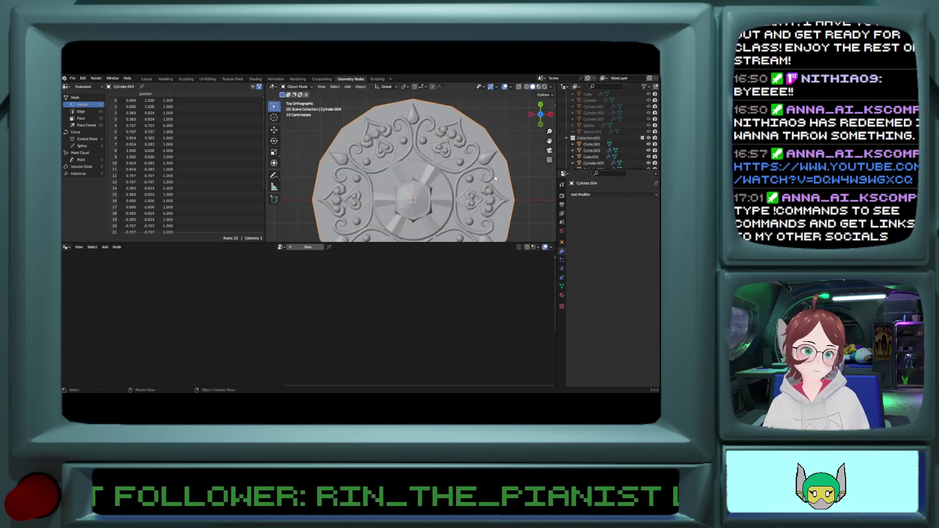
Step: Apply the Circular Array Geometry Nodes modifier on the gem motif Cylinder.006
click(494, 199)
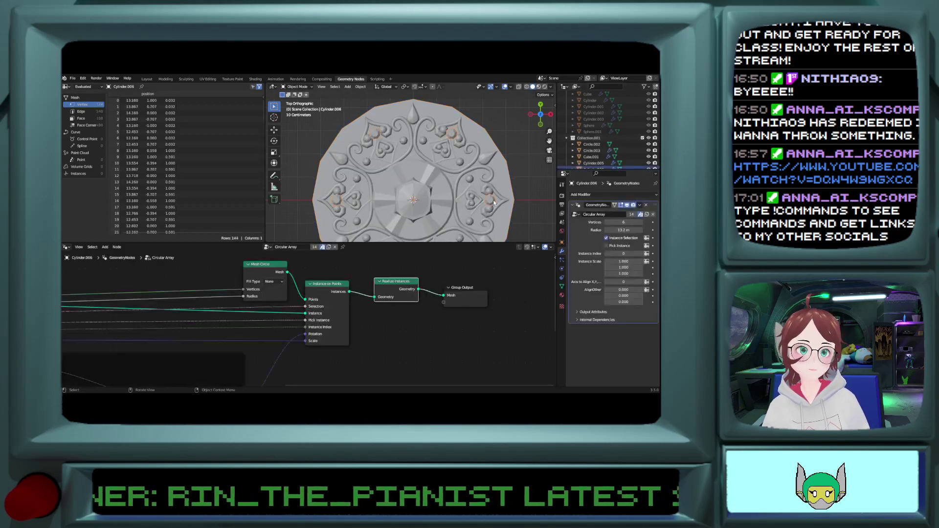
click(640, 206)
click(625, 211)
Step: Add a Boolean modifier to the backing disc Cylinder.004 and pick the gem motif Cylinder.006 as its object
click(497, 181)
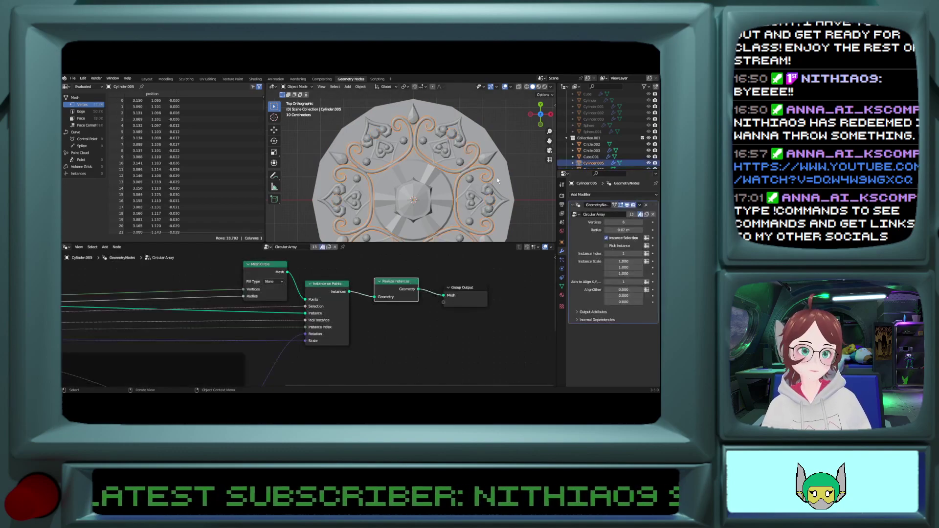
click(498, 180)
click(582, 194)
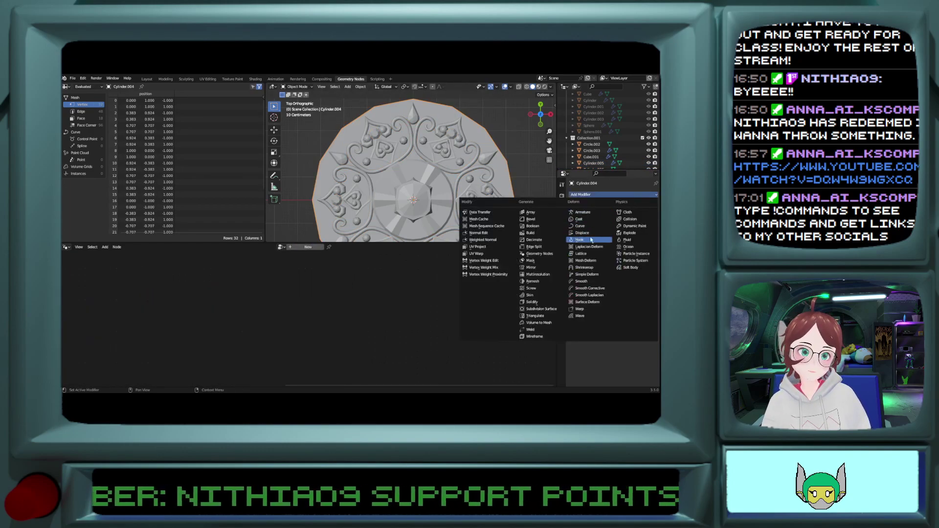
click(532, 226)
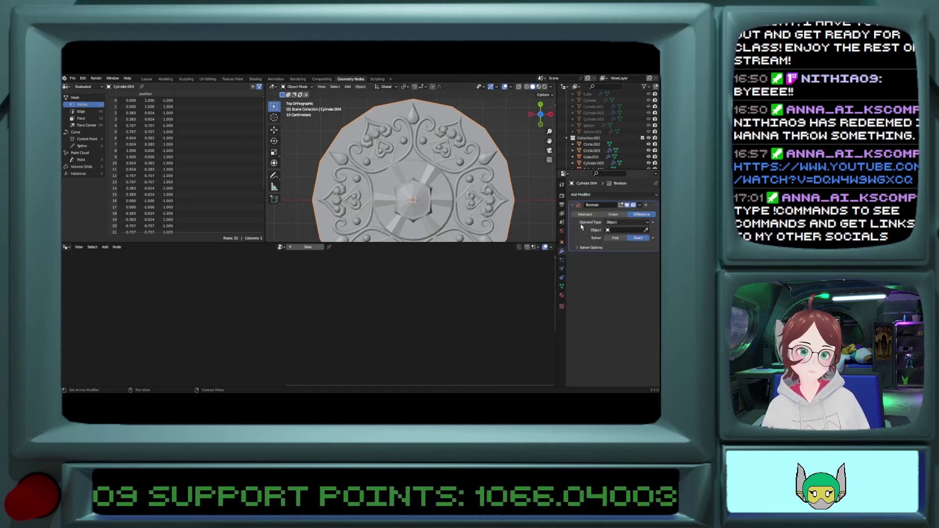
click(646, 229)
click(492, 207)
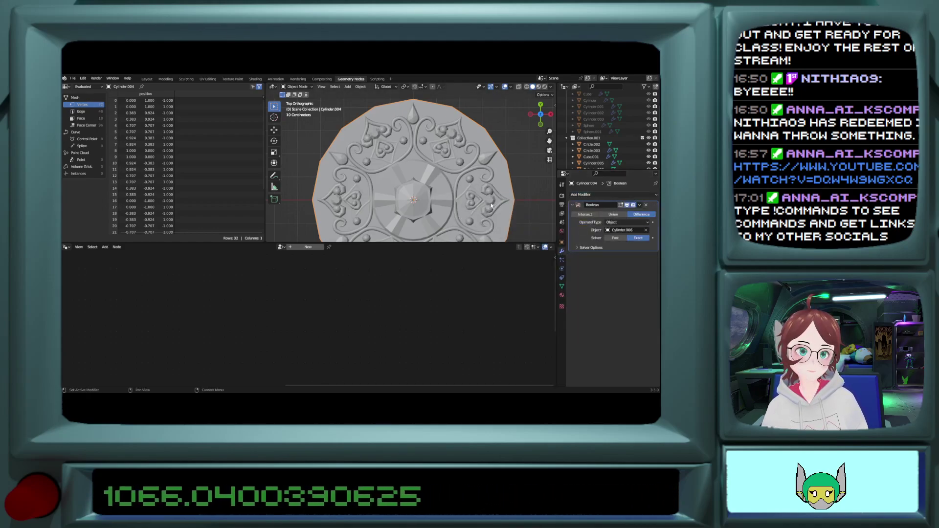
Step: Temporarily hide the gem motif Cylinder.006 to inspect the Boolean result on the disc, and bring it back
click(492, 202)
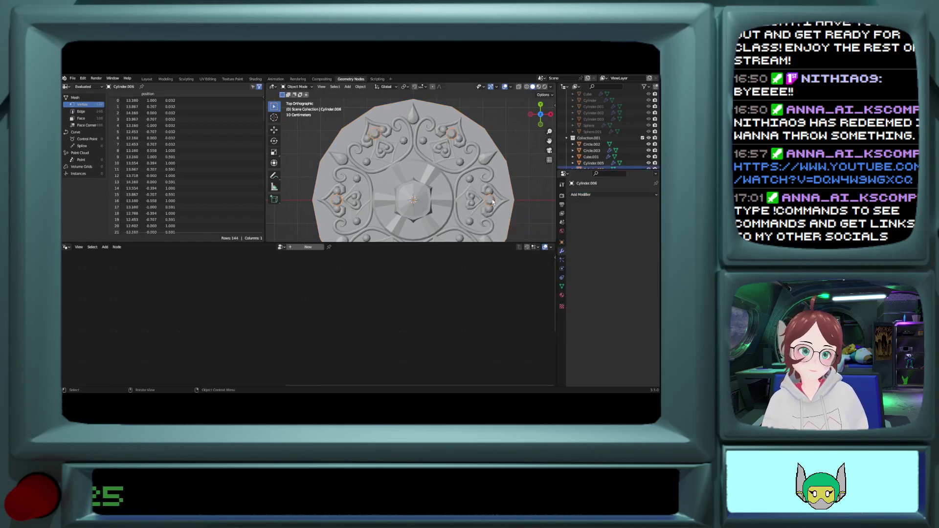
click(493, 201)
click(492, 202)
key(h)
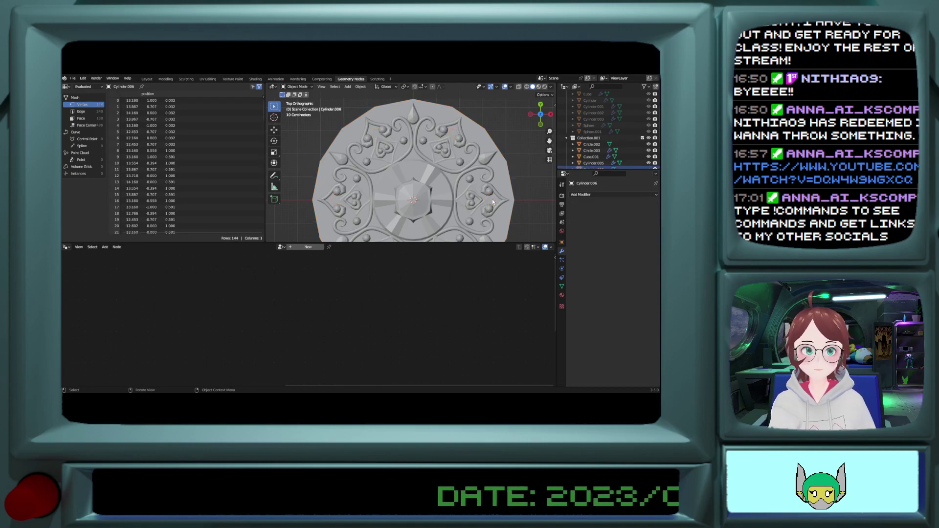
click(492, 201)
click(492, 201)
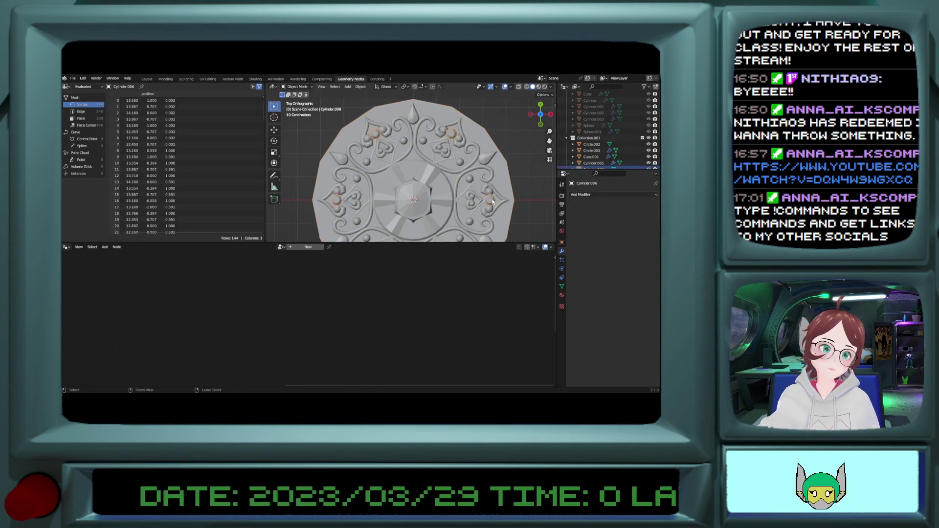
Step: Set the Boolean operation on the backing disc Cylinder.004 to Union
click(493, 201)
click(613, 214)
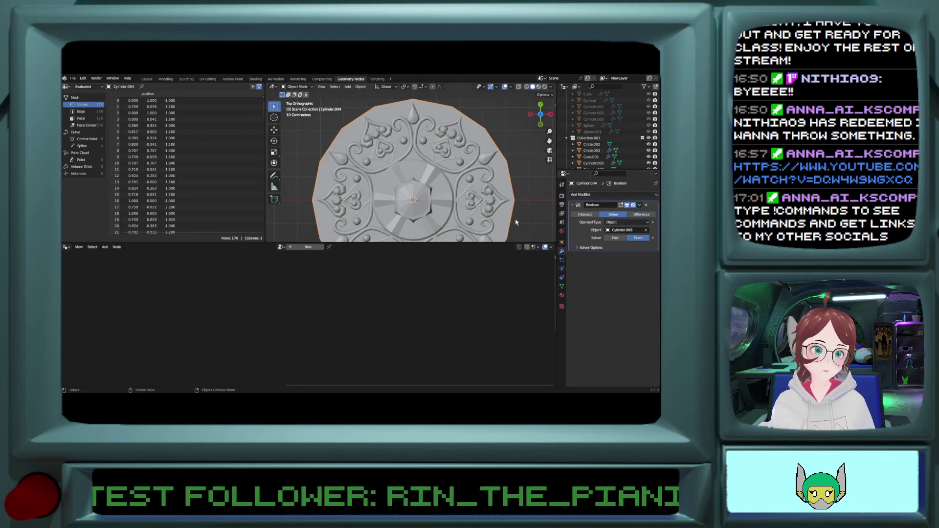
click(493, 205)
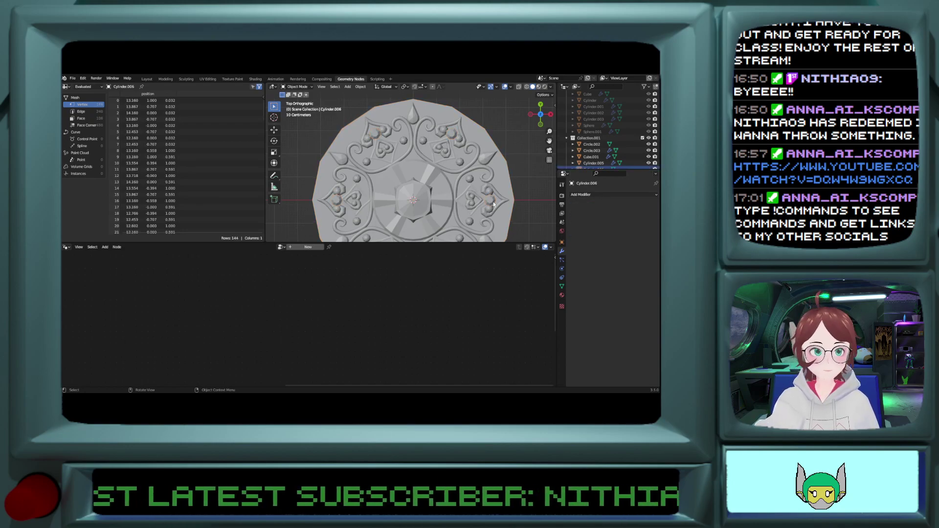
key(ctrl+z)
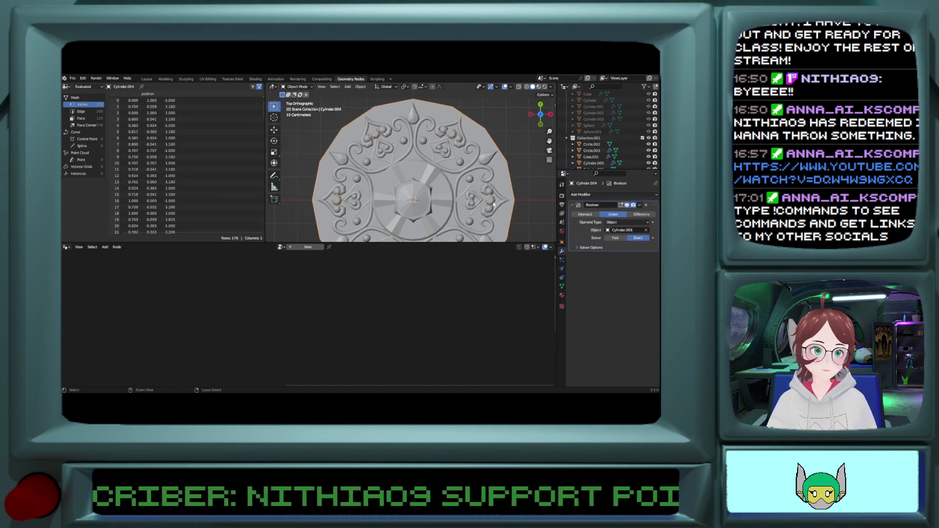
Step: Add a fresh Boolean modifier to the backing disc Cylinder.004, with Cylinder.006 as its object and Union as the operation
click(486, 205)
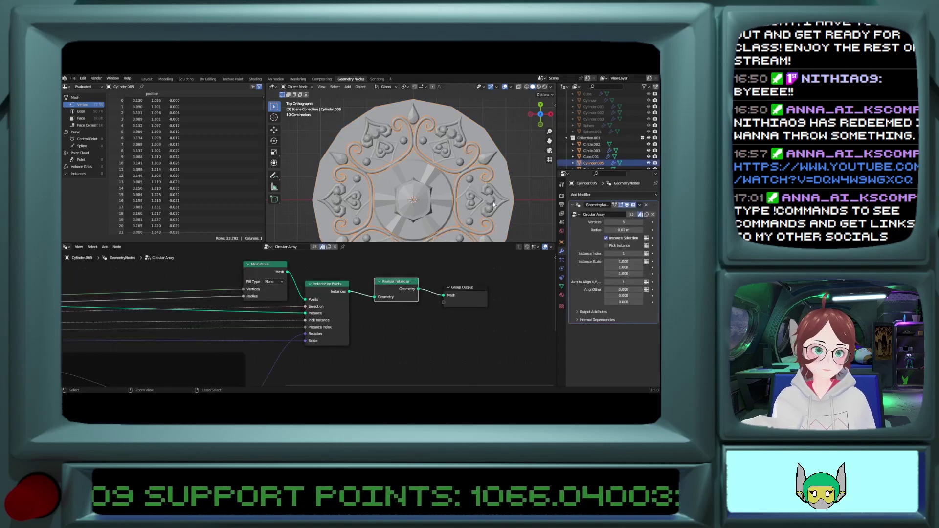
click(509, 205)
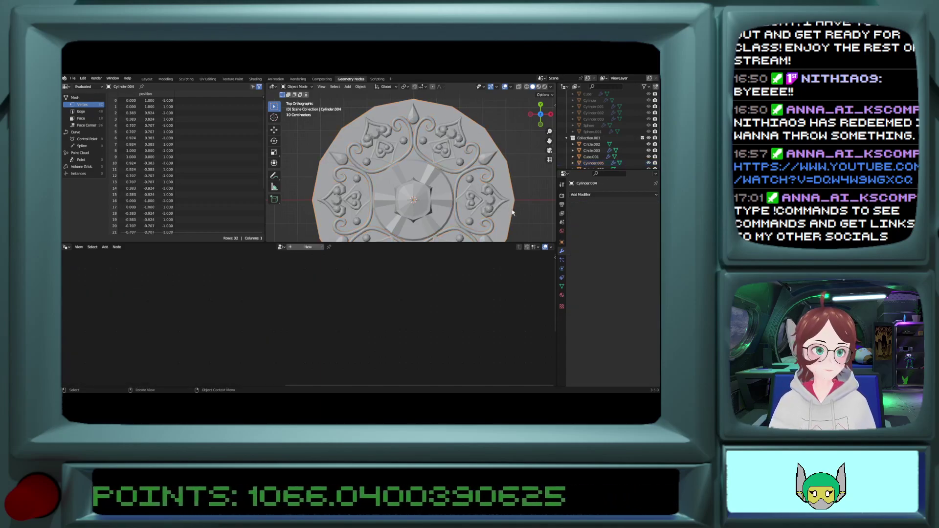
click(627, 196)
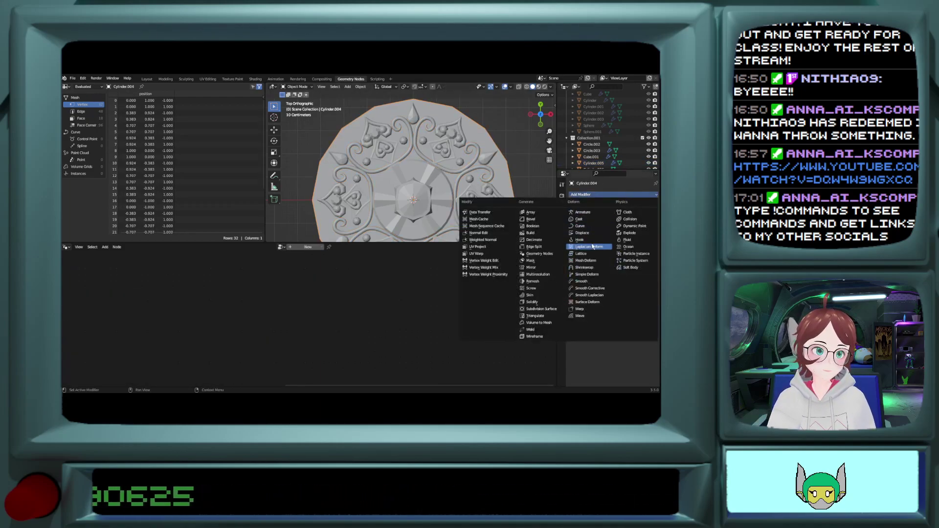
click(531, 226)
click(646, 230)
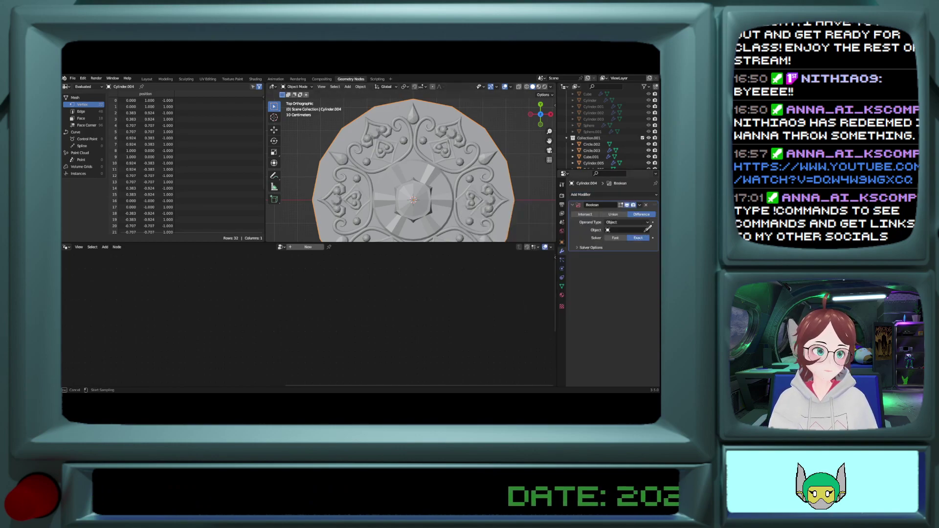
click(506, 195)
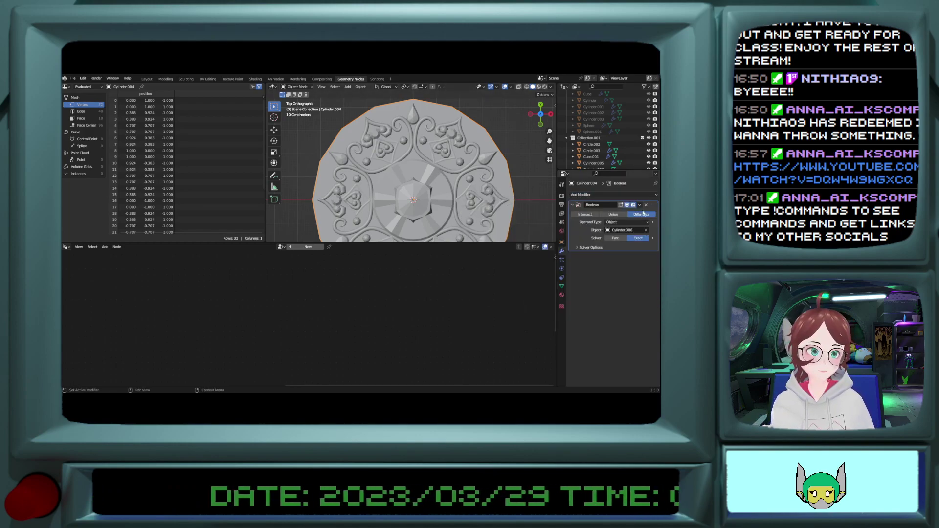
click(617, 215)
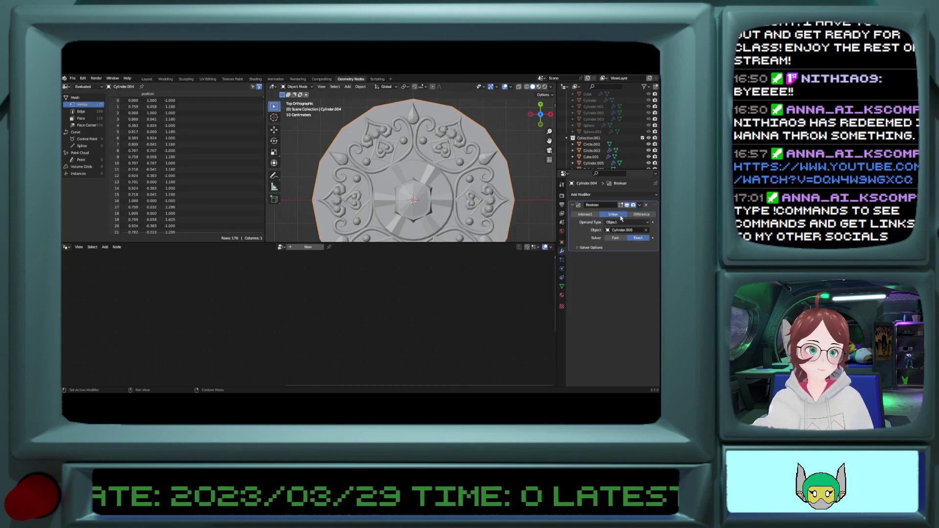
Step: Switch to the Modeling workspace and reselect the backing disc Cylinder.004 in Object Mode
click(492, 200)
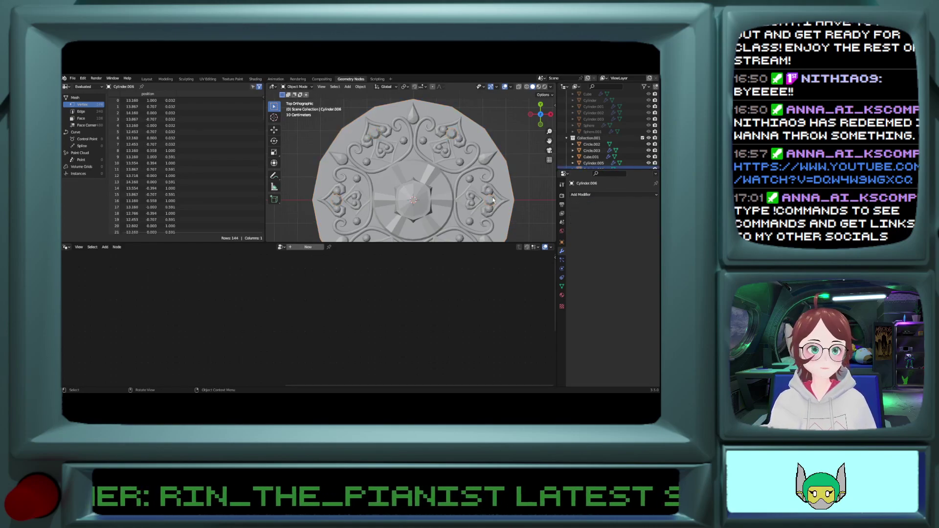
click(163, 79)
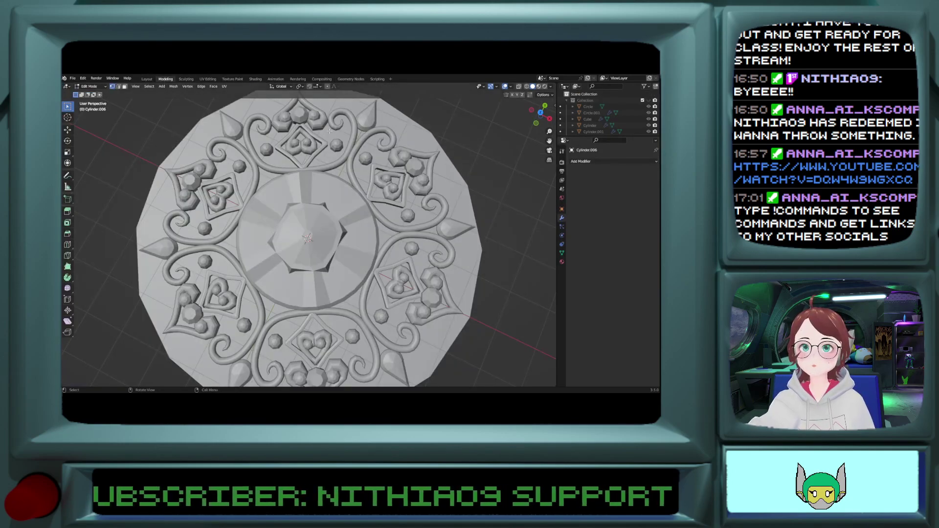
scroll(460, 198, down, 5)
scroll(460, 197, up, 4)
middle_drag(410, 135, 413, 238)
key(Tab)
click(412, 238)
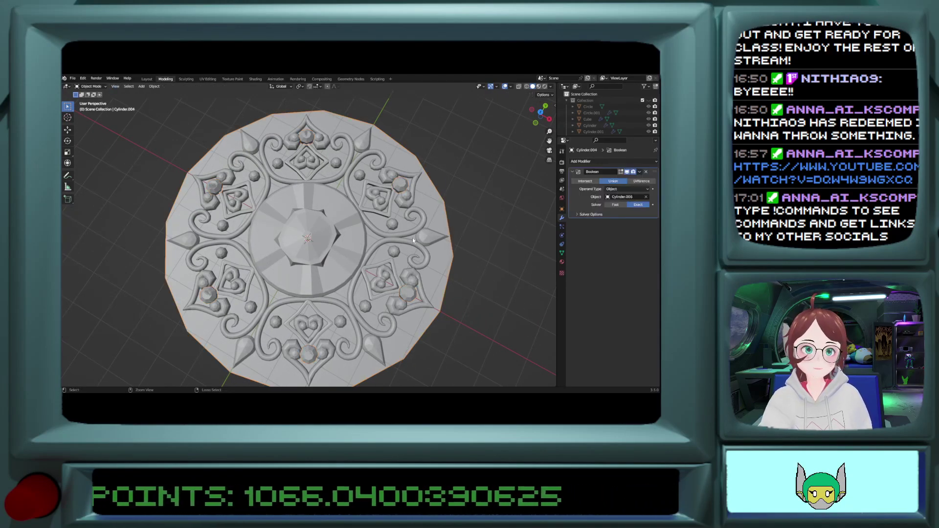
Step: Set the Boolean modifier's operand type to Collection and choose the collection named Collection
click(634, 190)
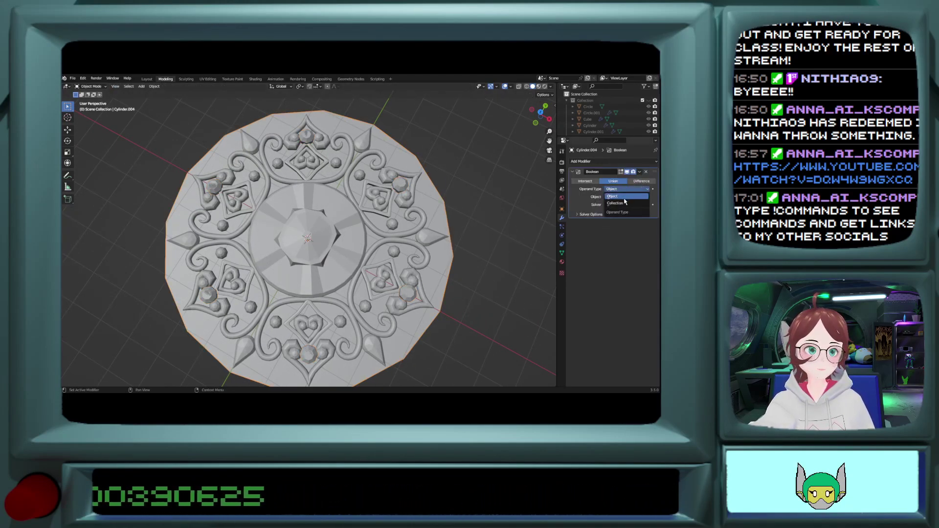
click(615, 203)
click(610, 197)
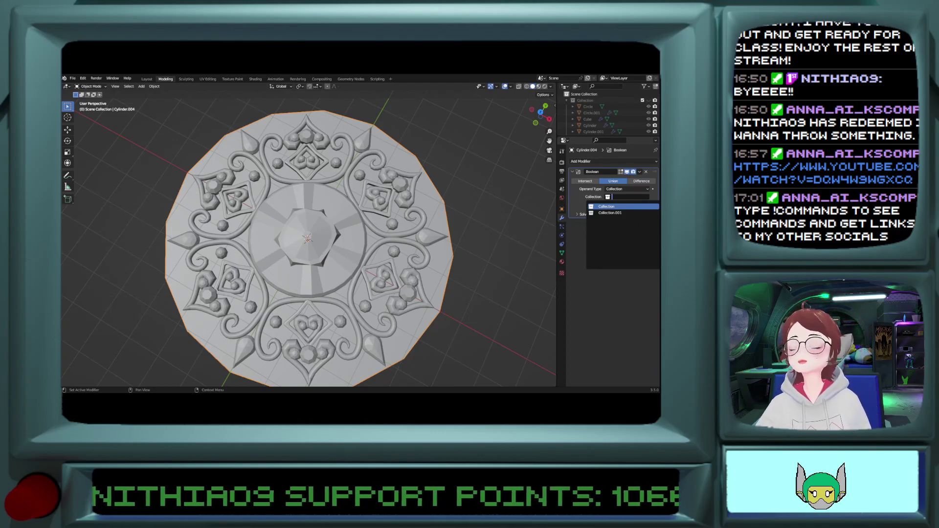
click(606, 206)
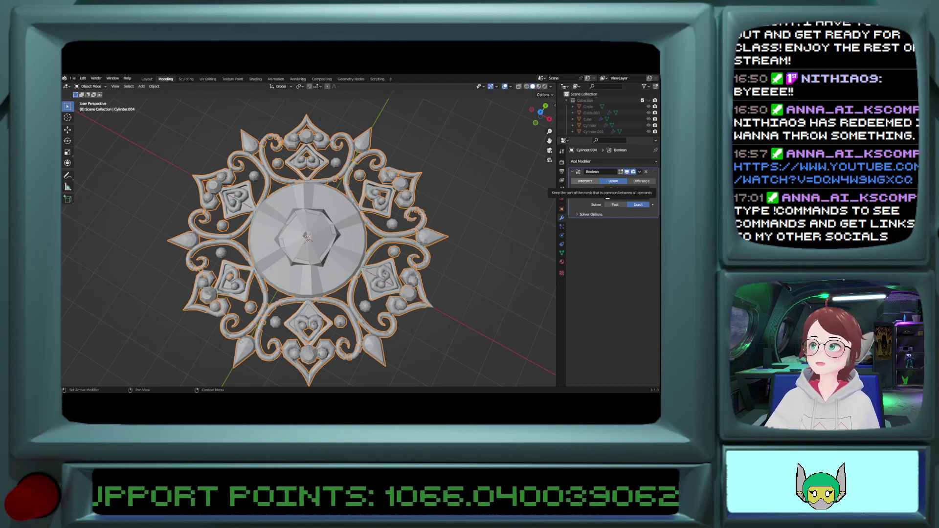
Step: Try the Intersect operation in the disc's Boolean modifier, and remove the modifier from Cylinder.004
click(585, 181)
click(137, 262)
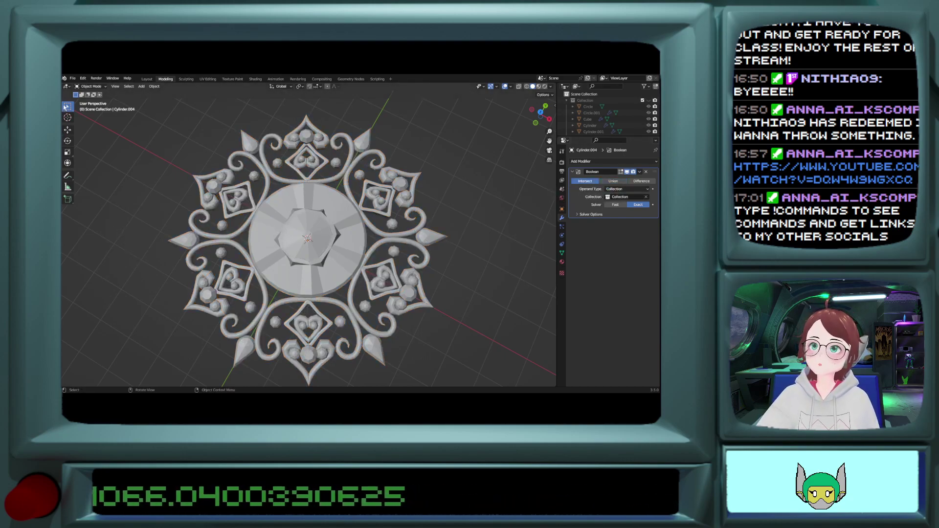
click(71, 81)
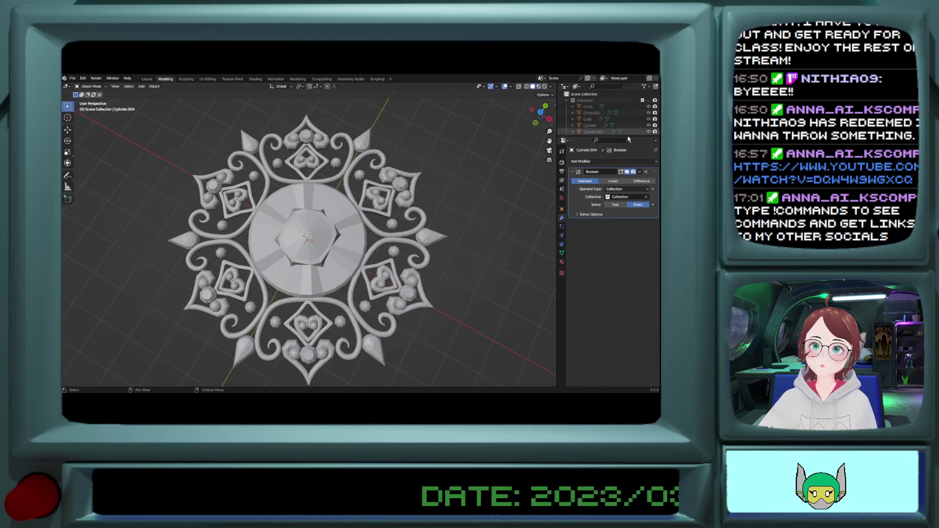
click(646, 172)
Step: Save the project under the file name pendant 2.blend
click(72, 79)
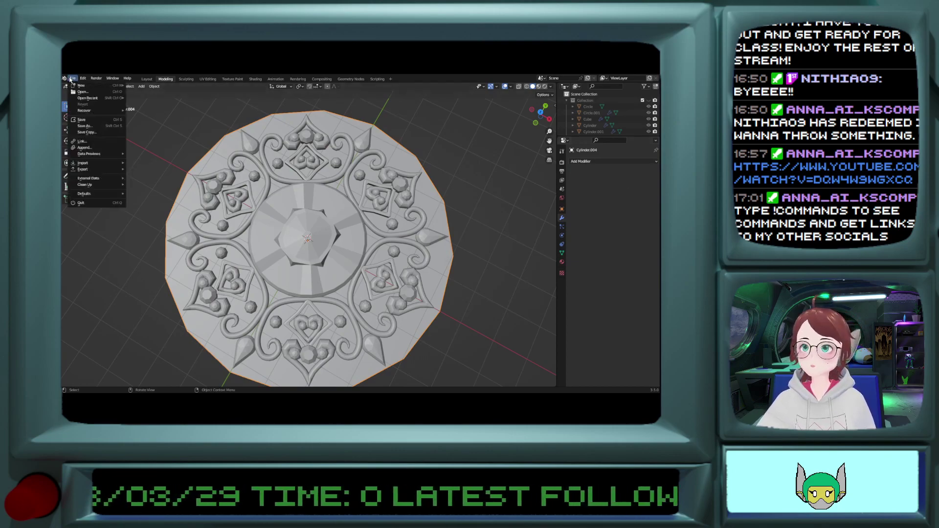
click(89, 127)
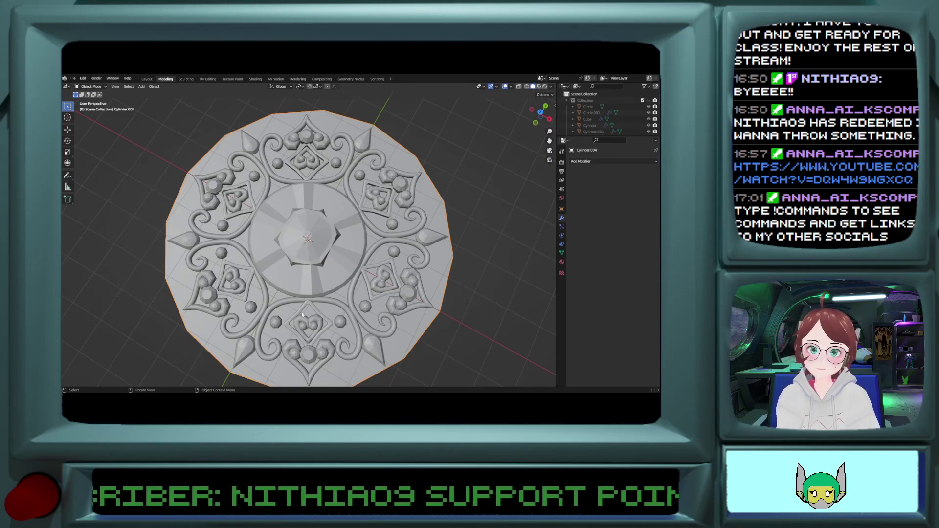
key(ctrl+s)
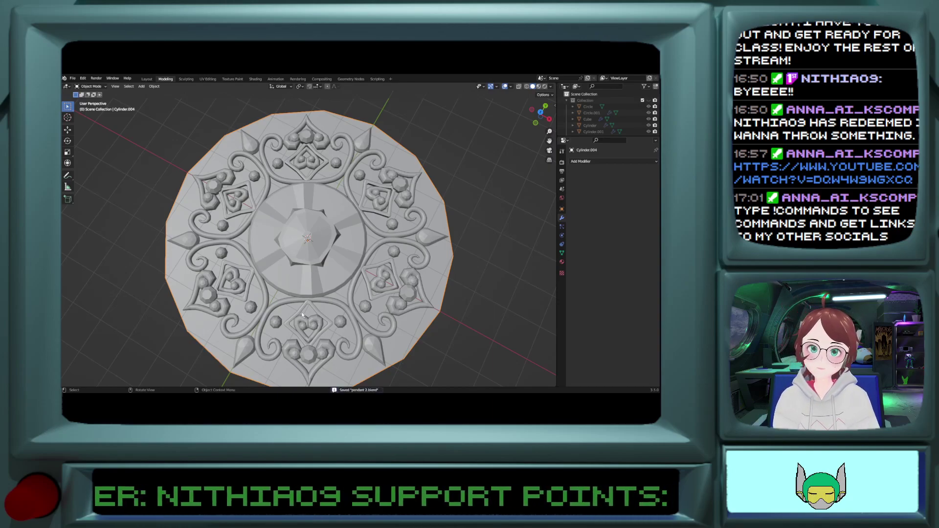
Step: Add a Boolean modifier to the backing disc Cylinder.004 and pick the teardrop motif Circle.003 as its object
click(609, 163)
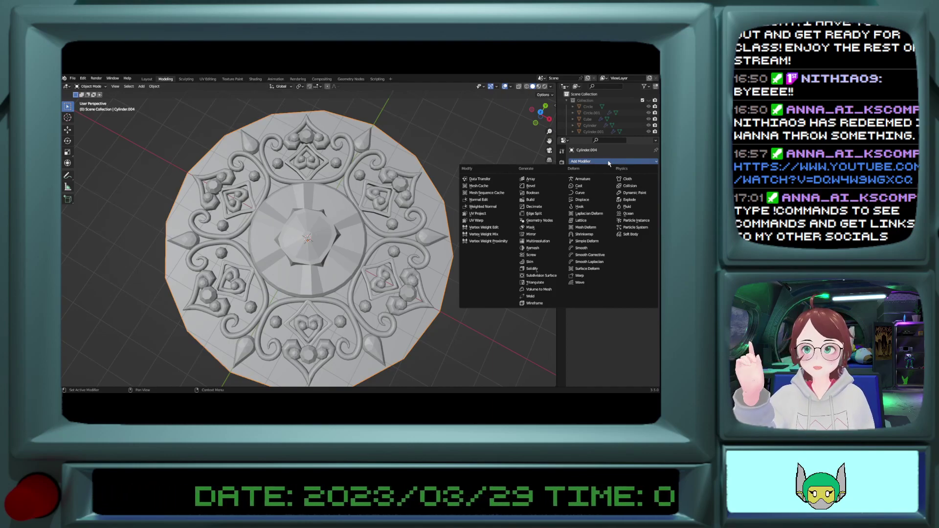
click(533, 195)
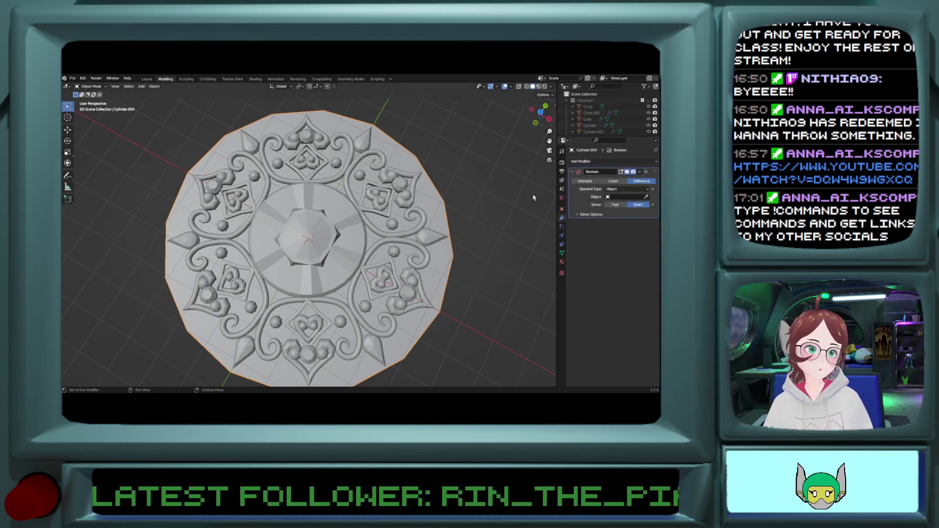
click(646, 198)
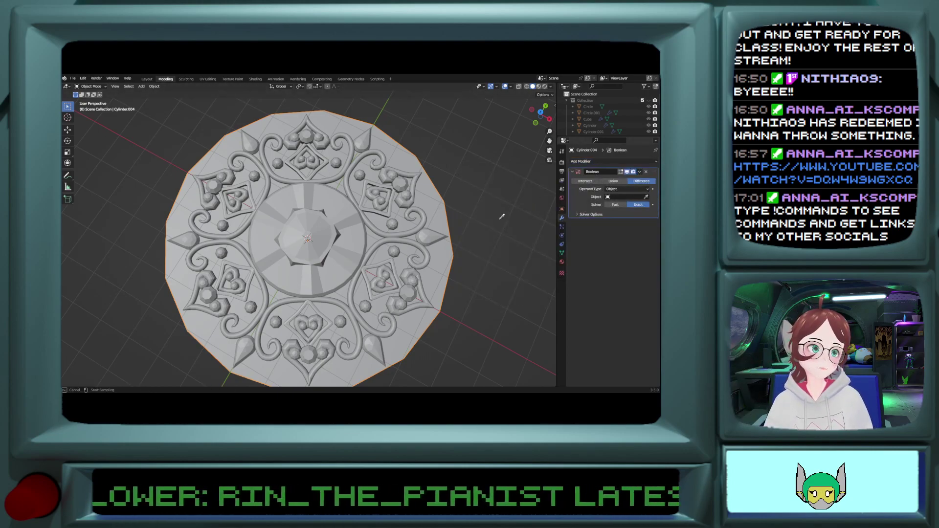
click(426, 232)
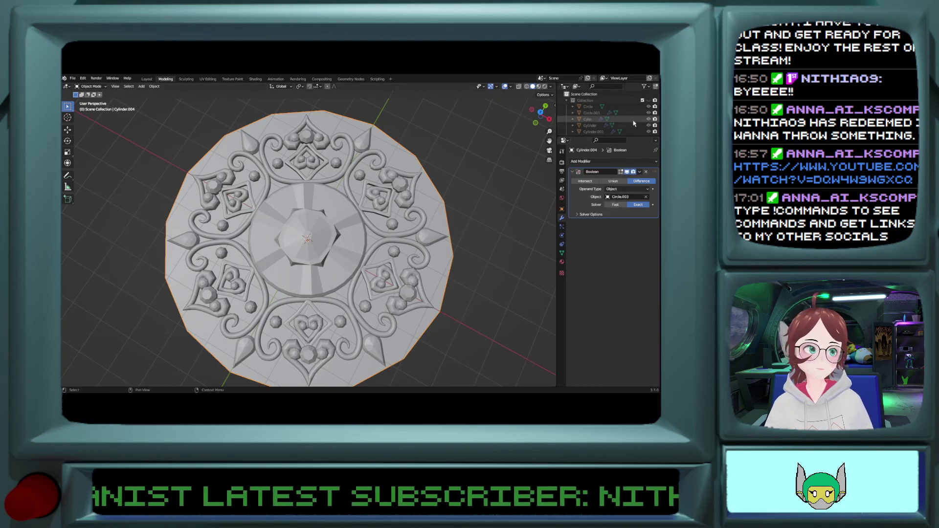
Step: Delete the collection named Collection from the scene
click(577, 101)
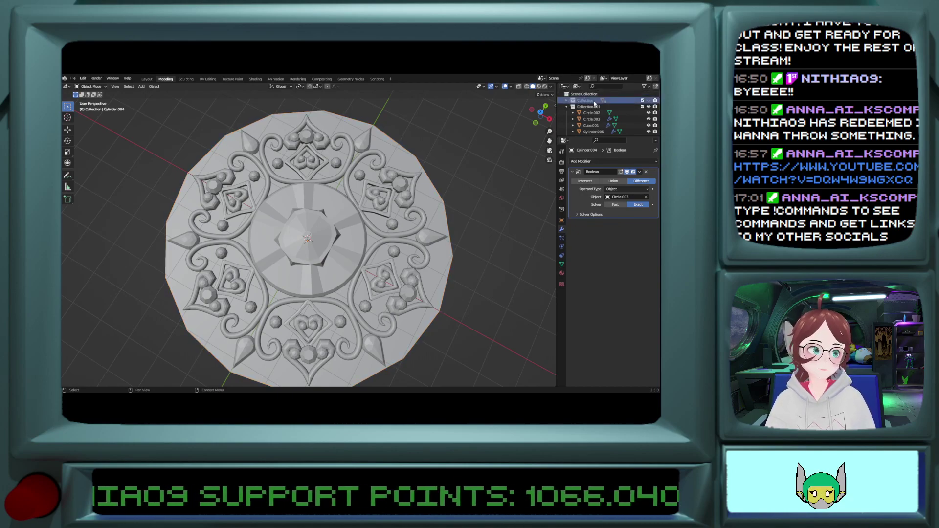
right_click(594, 101)
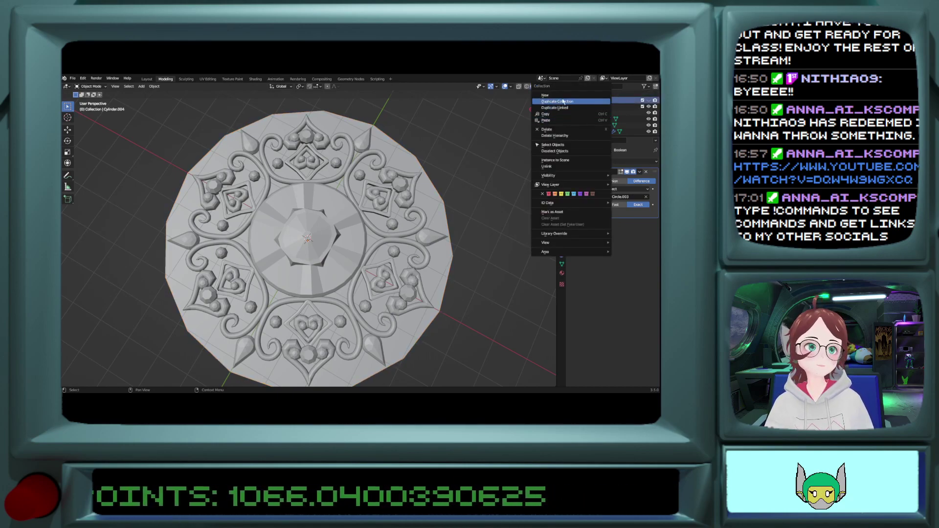
click(561, 130)
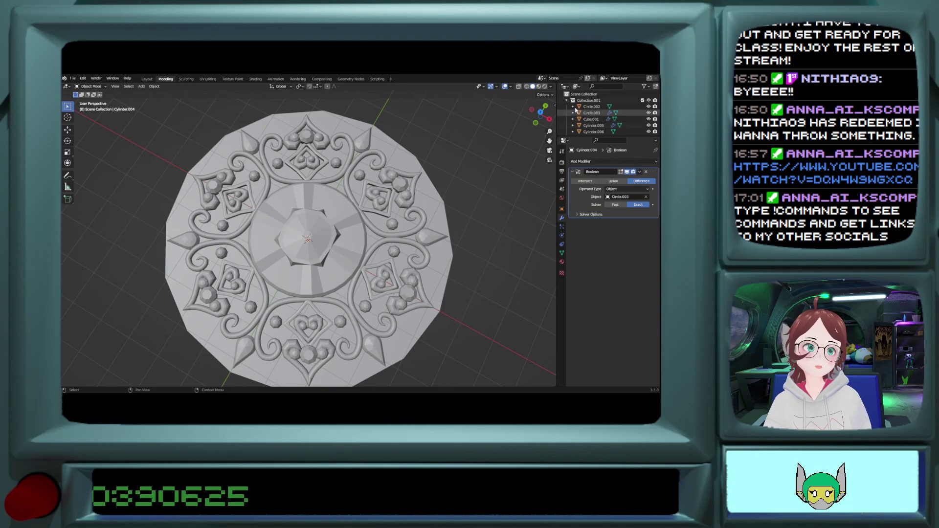
Step: Examine the scene's object list by selecting Circle.002, Sphere.001, Sphere and the disc Cylinder.004 to see which motif each one is
click(591, 107)
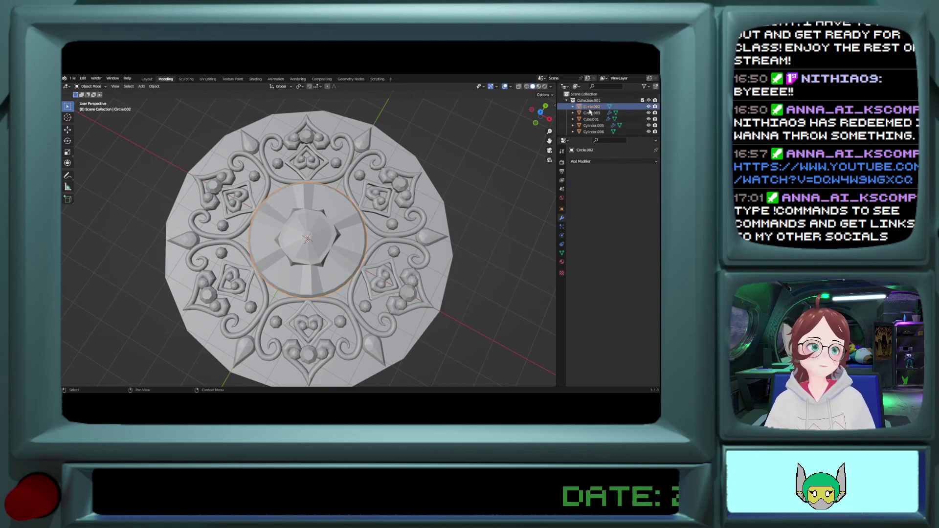
scroll(591, 106, down, 5)
click(586, 128)
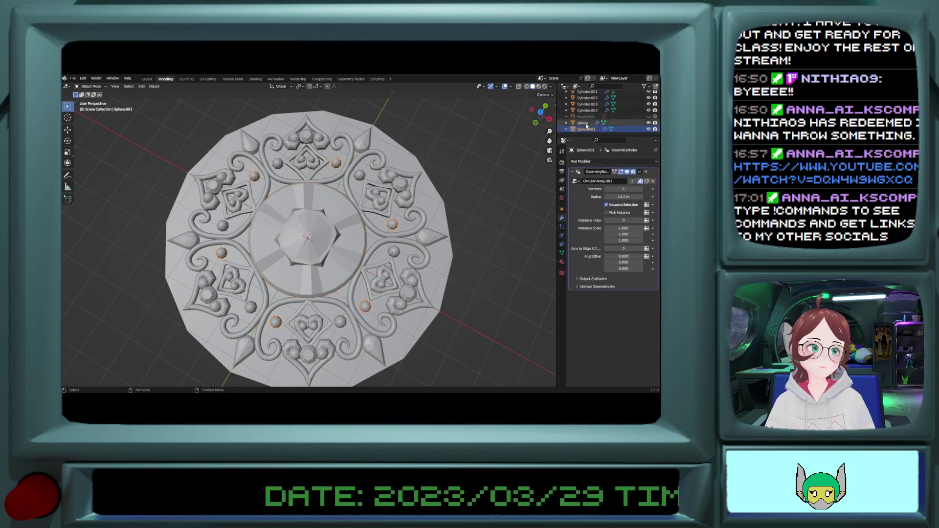
click(585, 123)
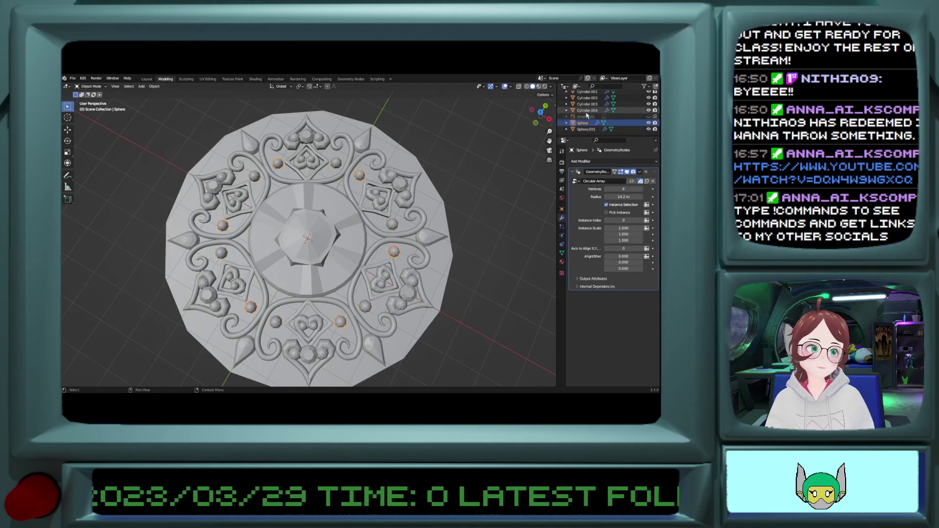
click(588, 110)
scroll(588, 113, up, 5)
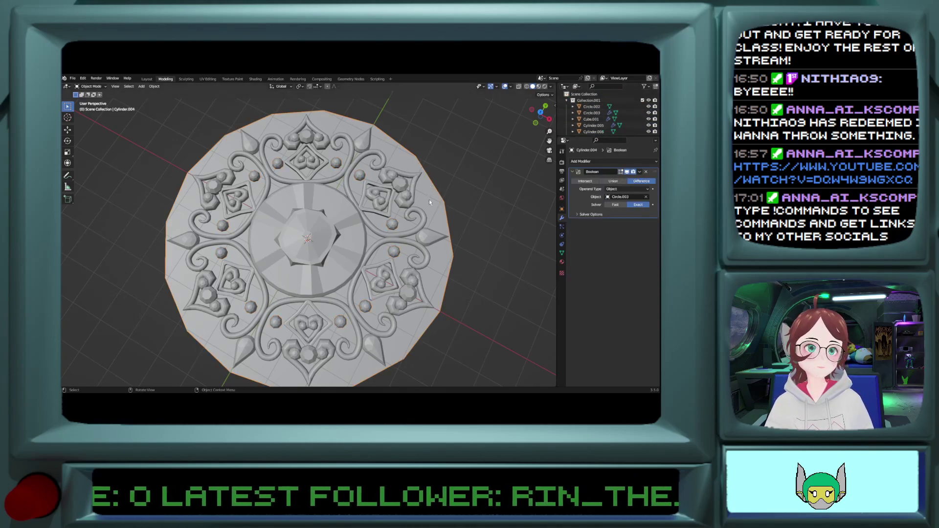
scroll(602, 113, down, 5)
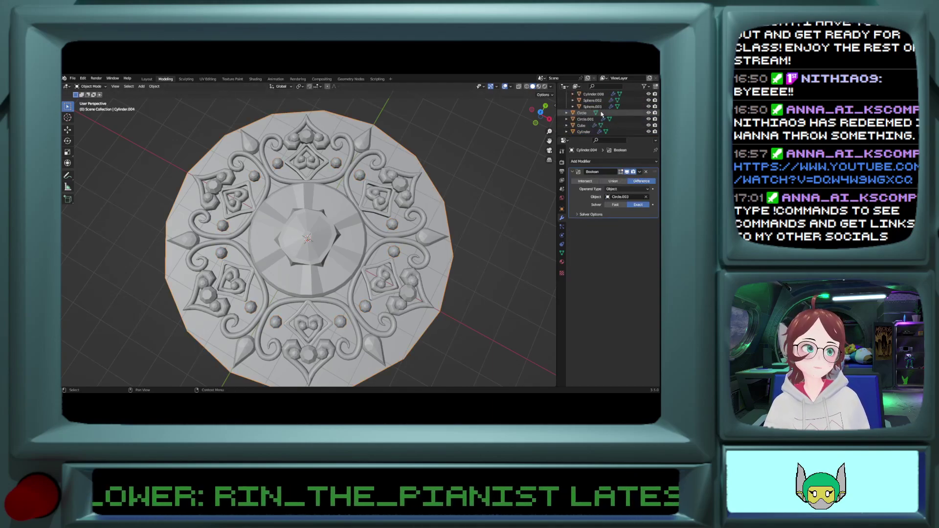
scroll(602, 114, down, 3)
scroll(606, 117, down, 2)
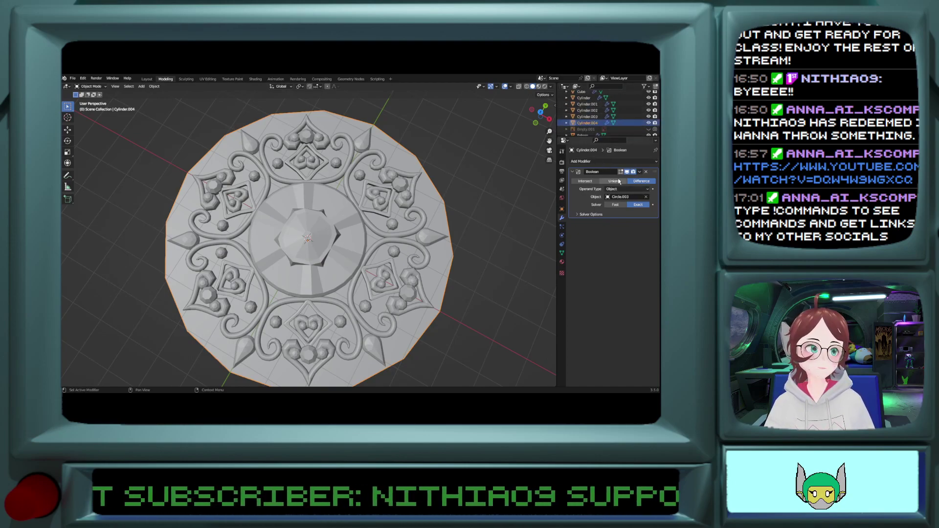
Step: Reselect the backing disc Cylinder.004 and apply its Boolean modifier that uses Circle.003
click(441, 240)
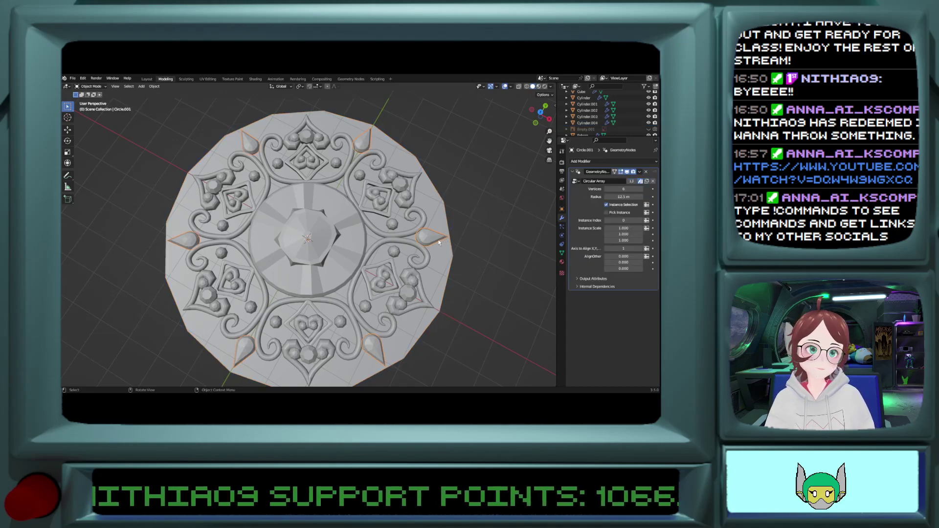
click(437, 256)
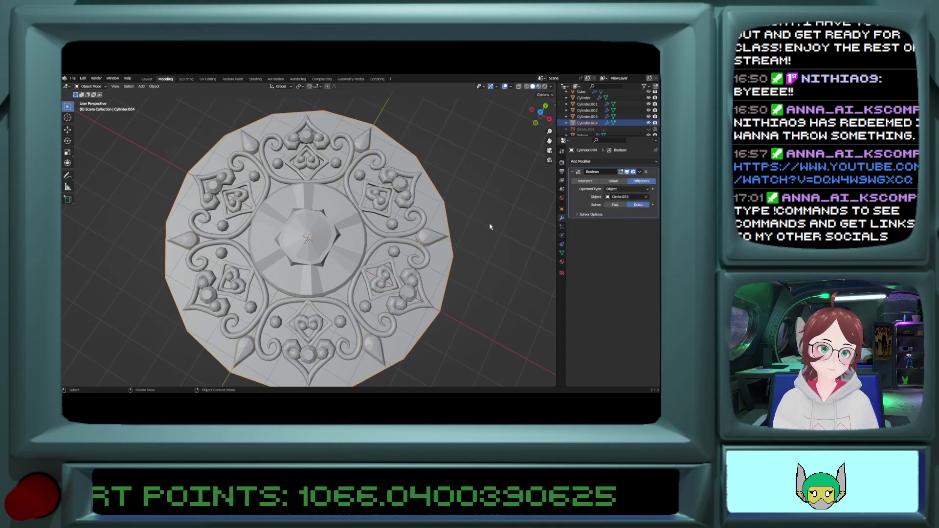
click(639, 172)
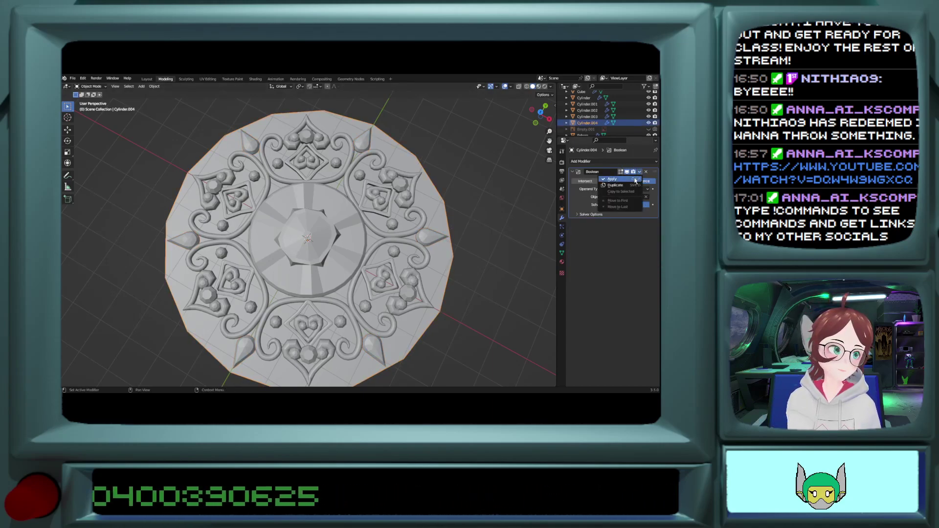
click(630, 181)
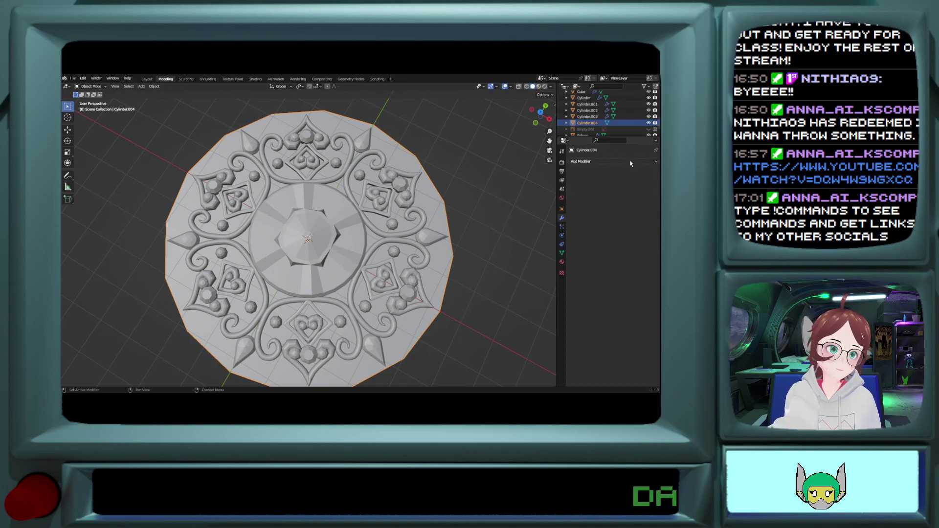
Step: Add another Boolean modifier to the disc, then undo both that addition and the application of the Circle.003 Boolean
click(631, 162)
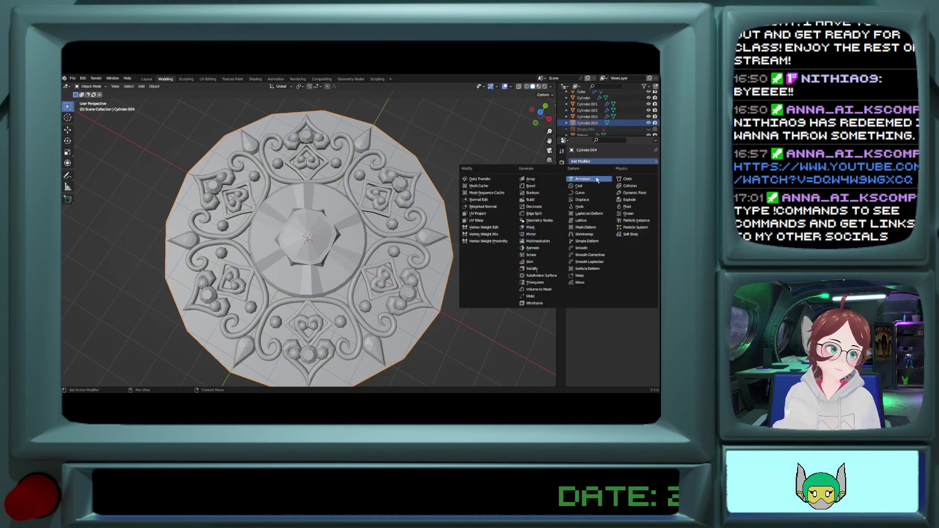
click(540, 195)
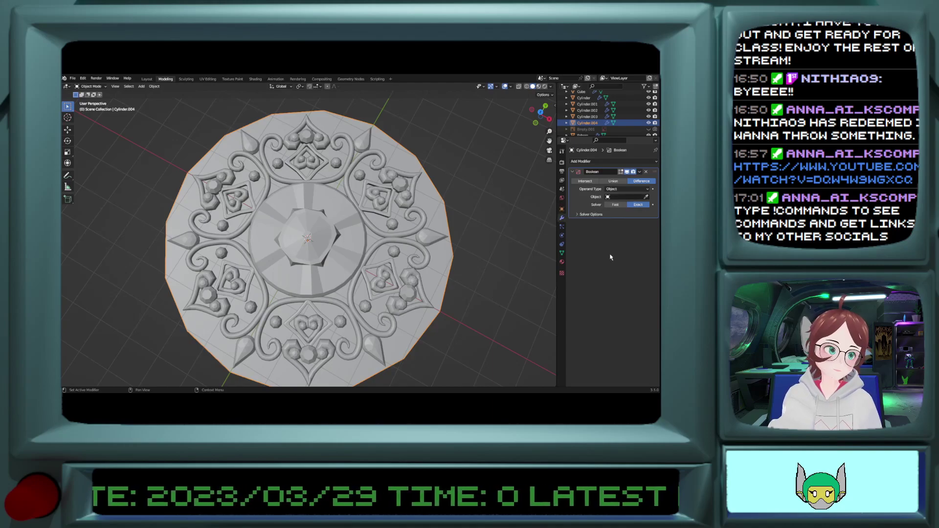
key(ctrl+z)
key(ctrl+z)
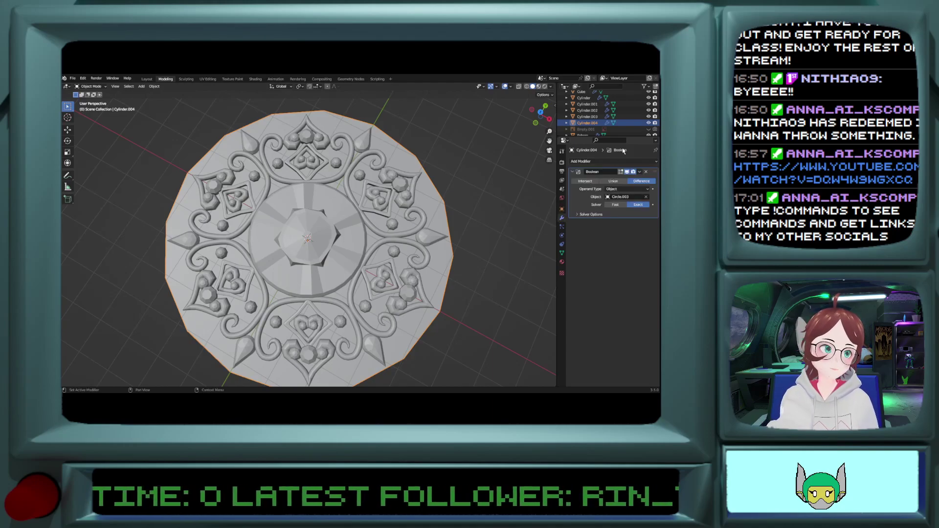
click(586, 161)
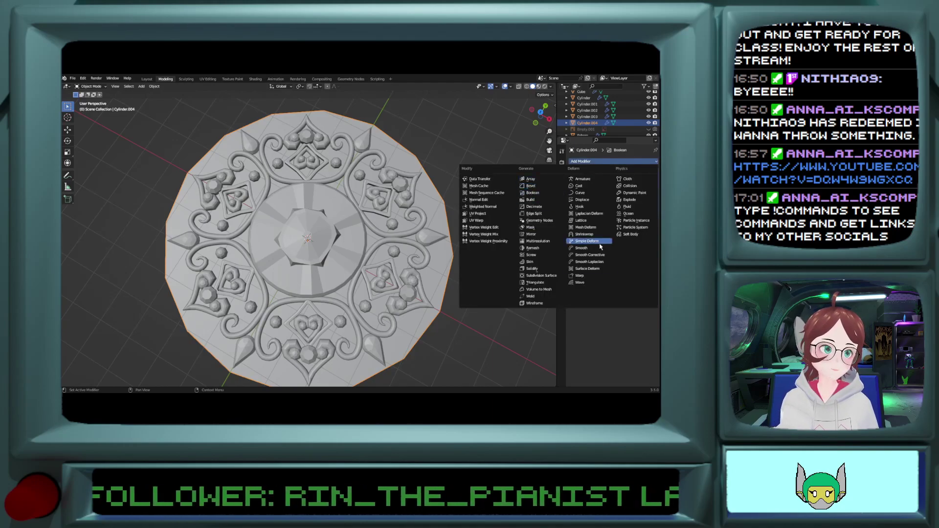
key(Escape)
right_click(578, 211)
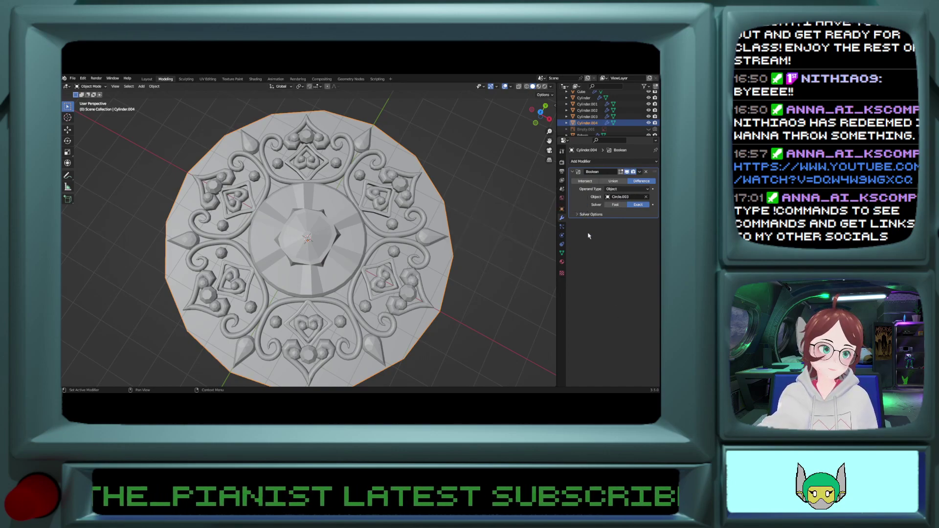
Step: Duplicate the Circle.003 Boolean modifier on the backing disc Cylinder.004 twice, keeping Circle.003 as the object of the copies
click(639, 171)
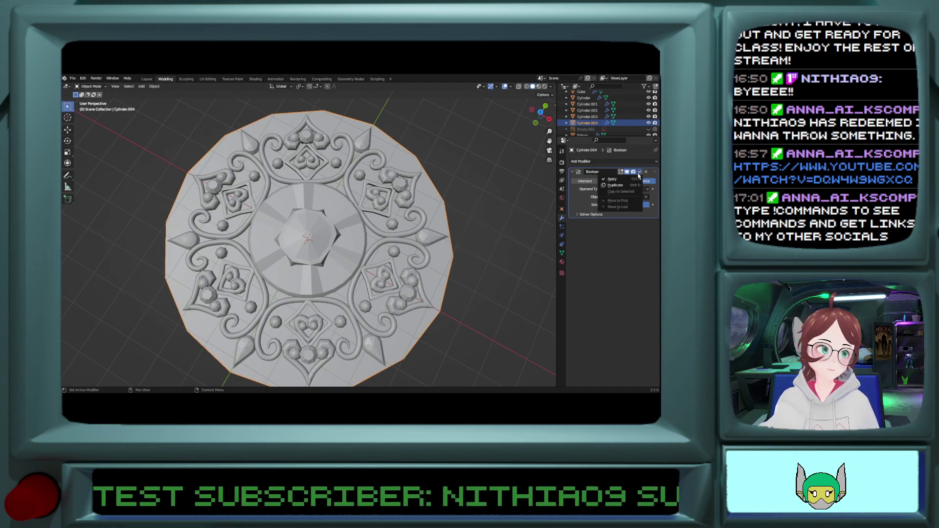
click(631, 184)
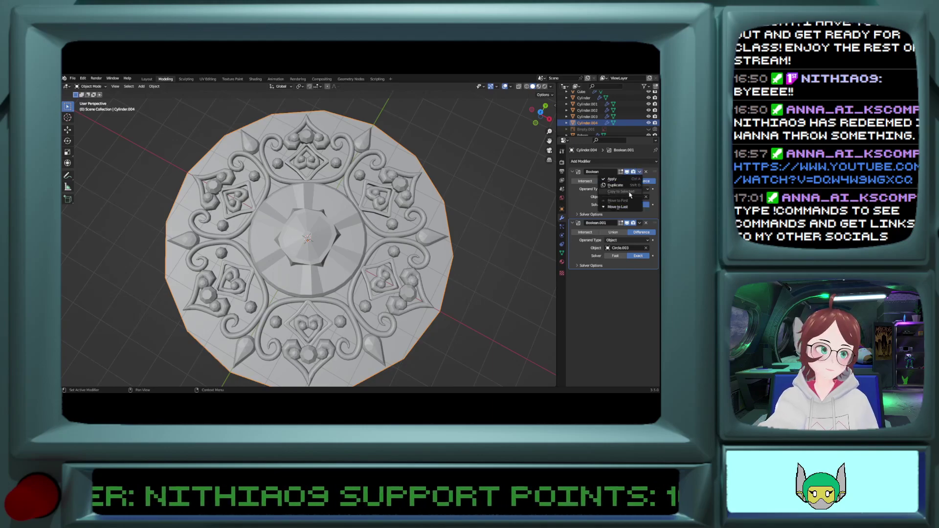
click(630, 188)
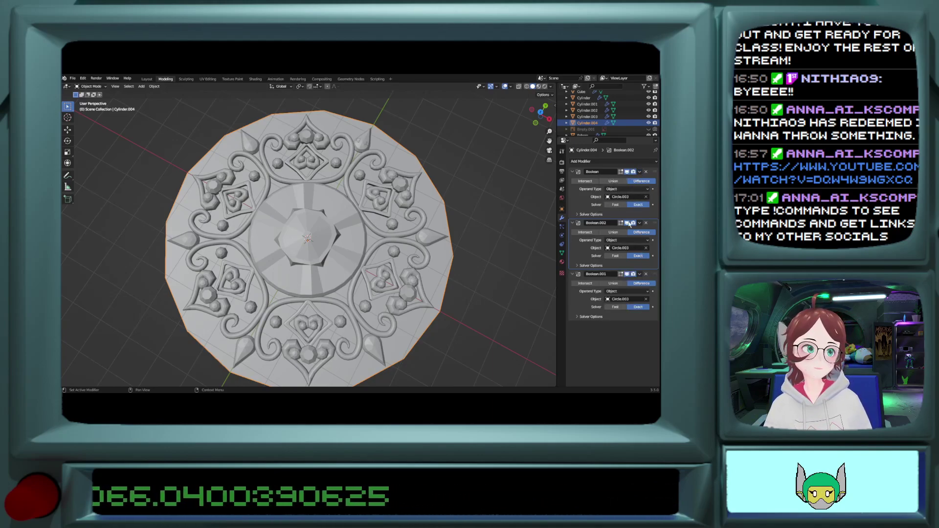
click(634, 249)
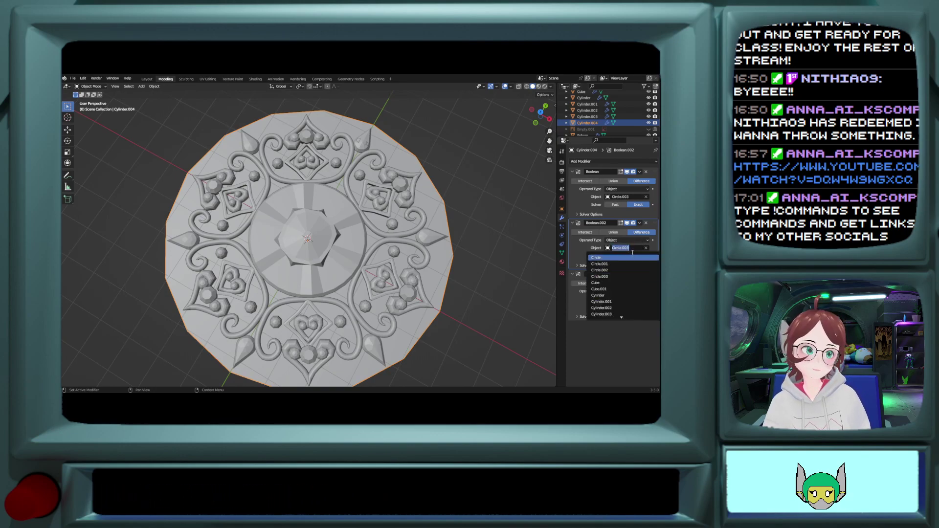
key(Escape)
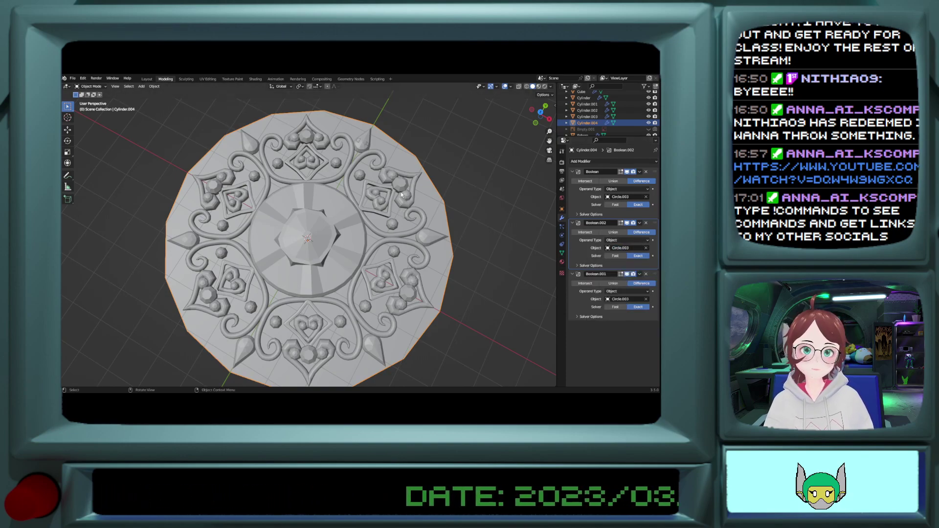
Step: Turn on the Face Orientation overlay in the viewport to check the normals of the pendant's motifs
click(550, 87)
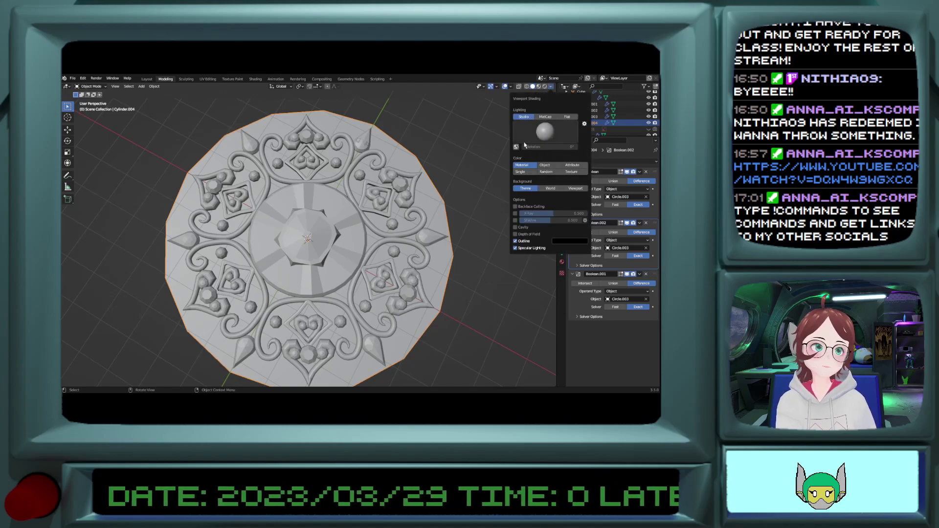
click(511, 87)
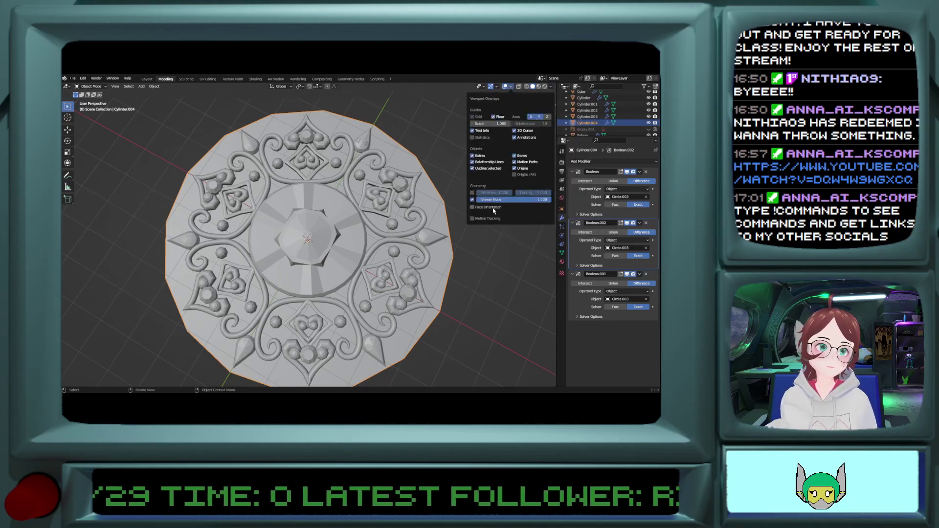
click(476, 209)
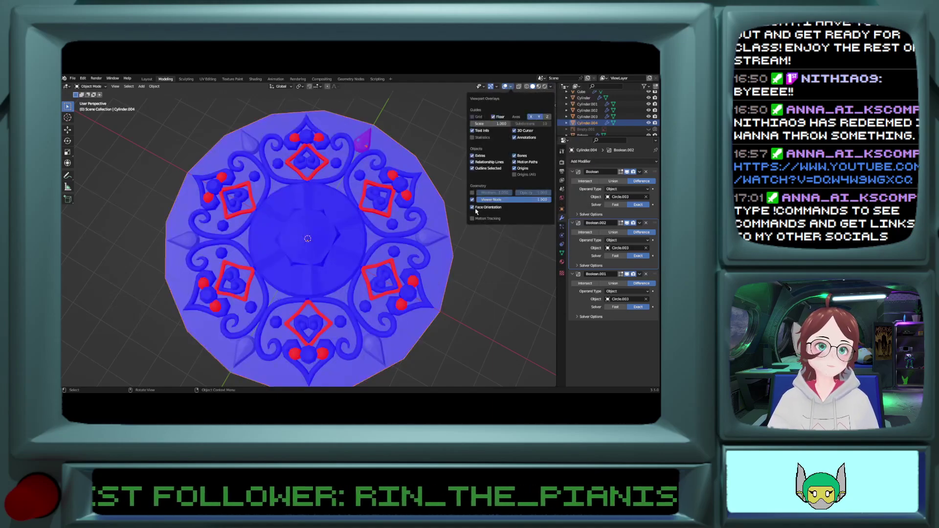
scroll(423, 204, up, 2)
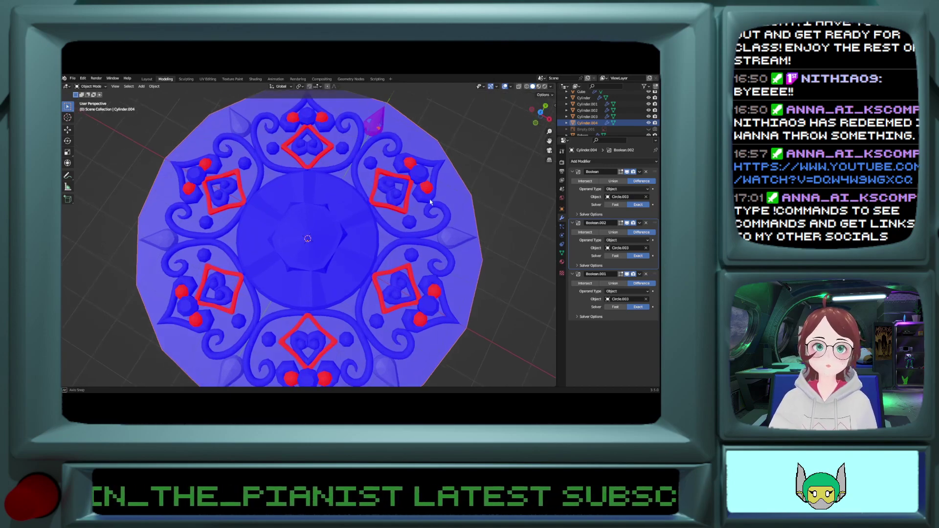
scroll(398, 128, down, 1)
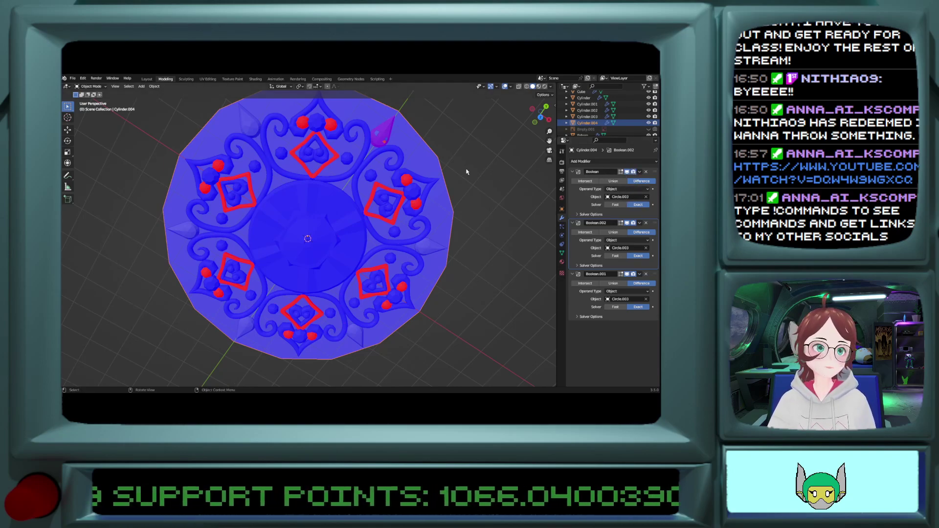
Step: Hide the teardrop motif Circle.003 and set the first Boolean modifier of the backing disc Cylinder.004 to Union
click(380, 142)
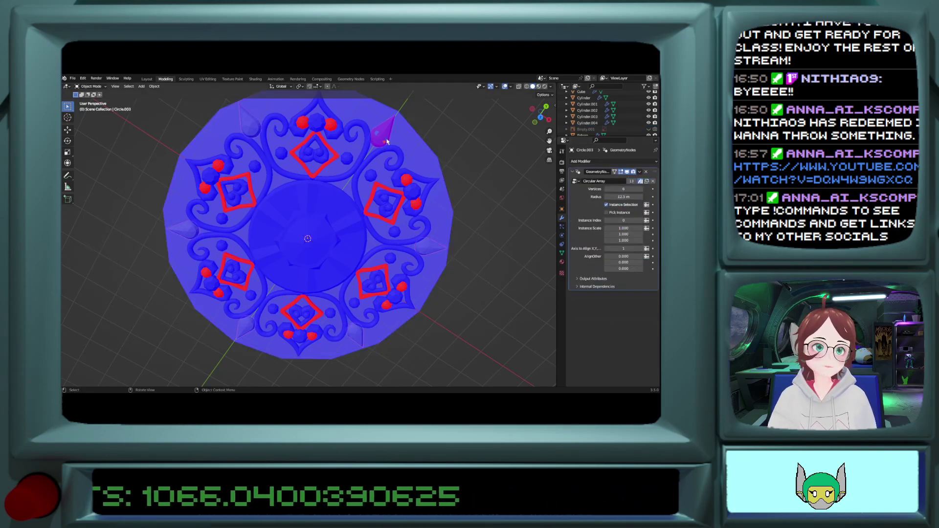
key(h)
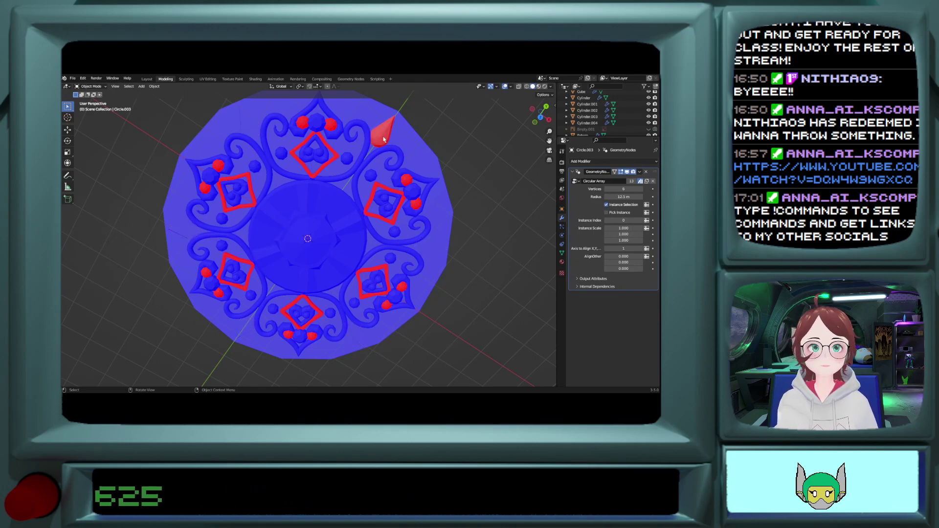
click(381, 131)
middle_drag(380, 130, 489, 190)
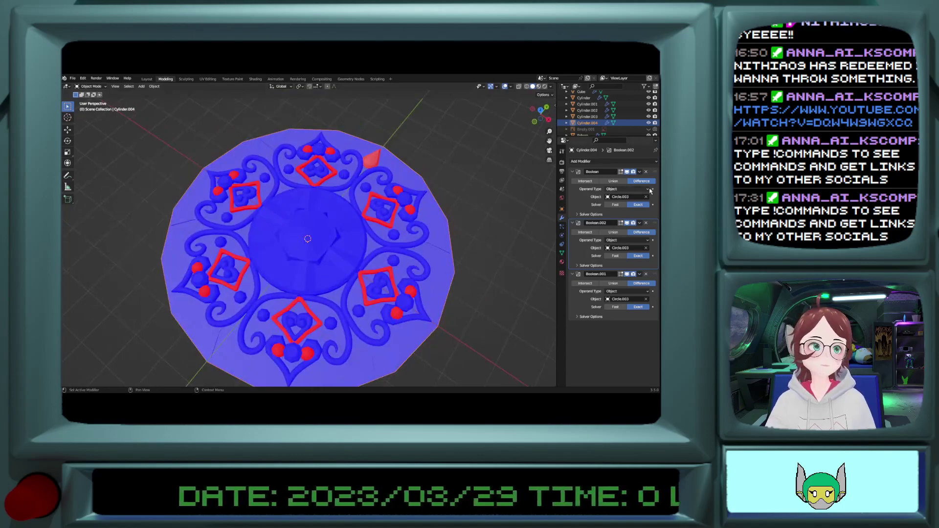
click(623, 181)
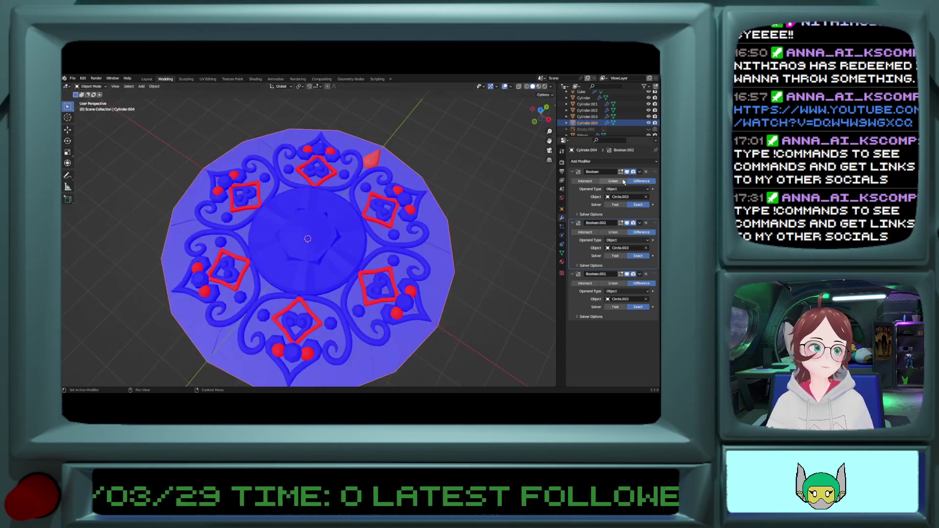
middle_drag(435, 156, 425, 169)
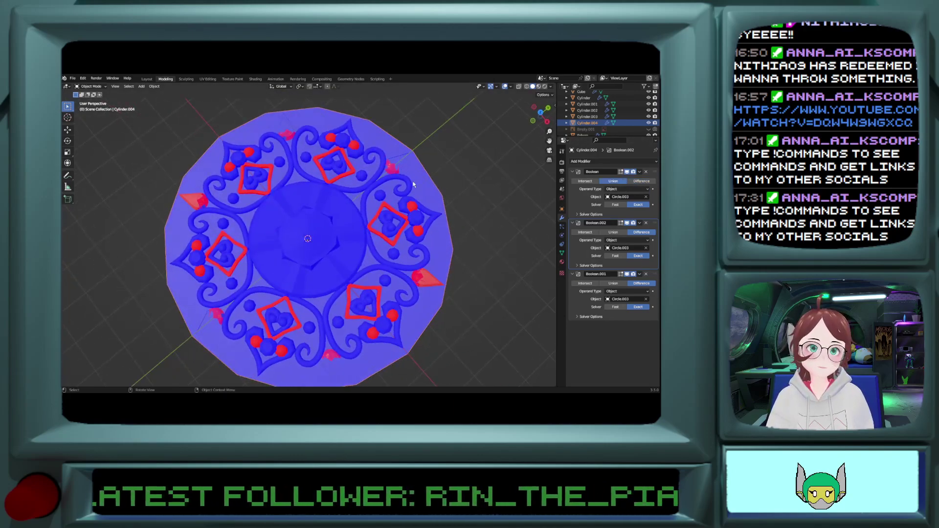
Step: Inspect the disc with its ornaments and reveal the hidden objects
click(412, 179)
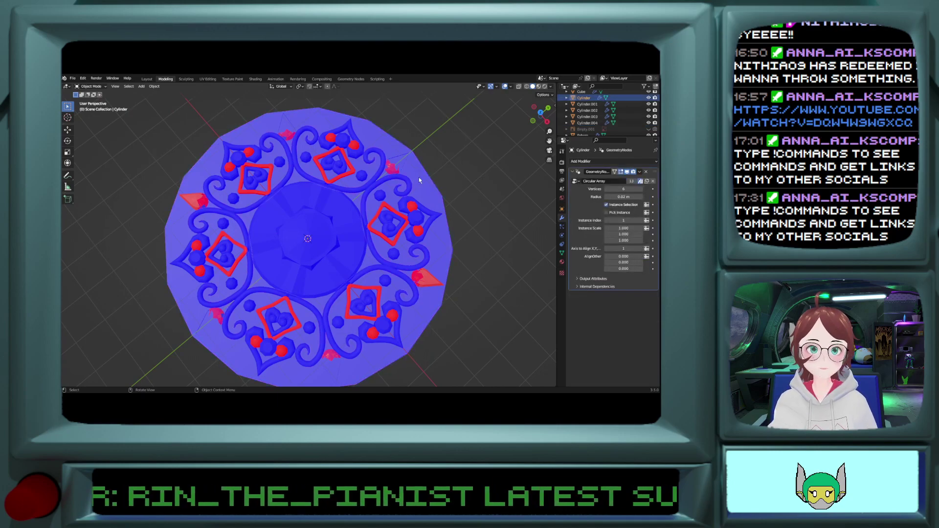
click(416, 292)
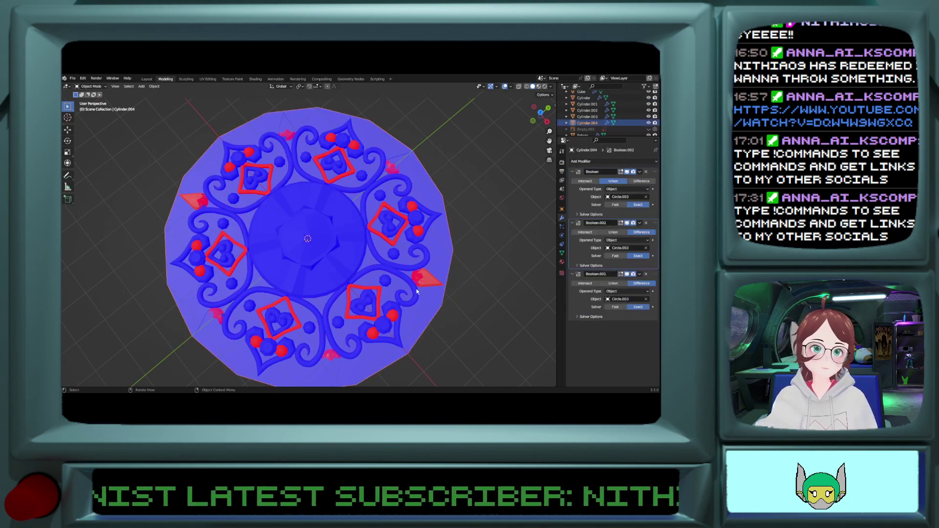
mouse_move(424, 269)
middle_down()
mouse_move(425, 230)
mouse_move(429, 274)
mouse_move(432, 259)
middle_up()
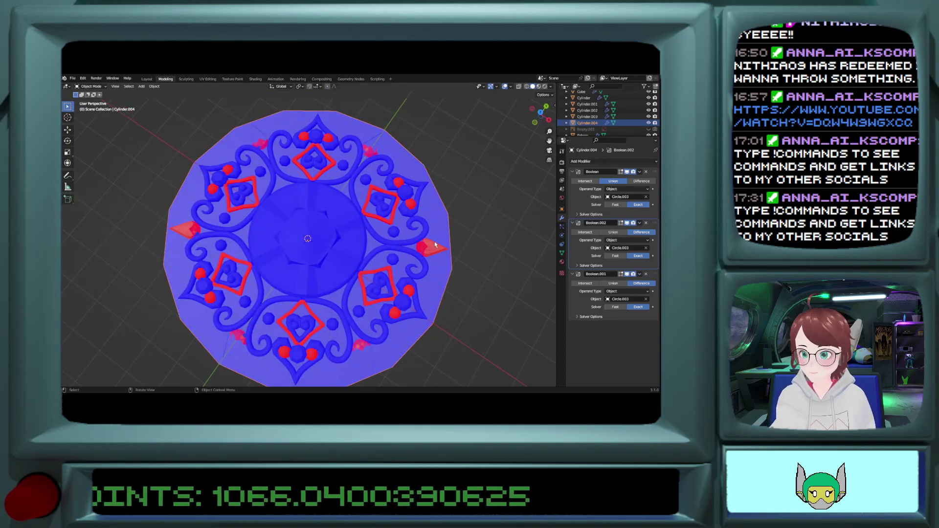
key(alt+h)
click(437, 278)
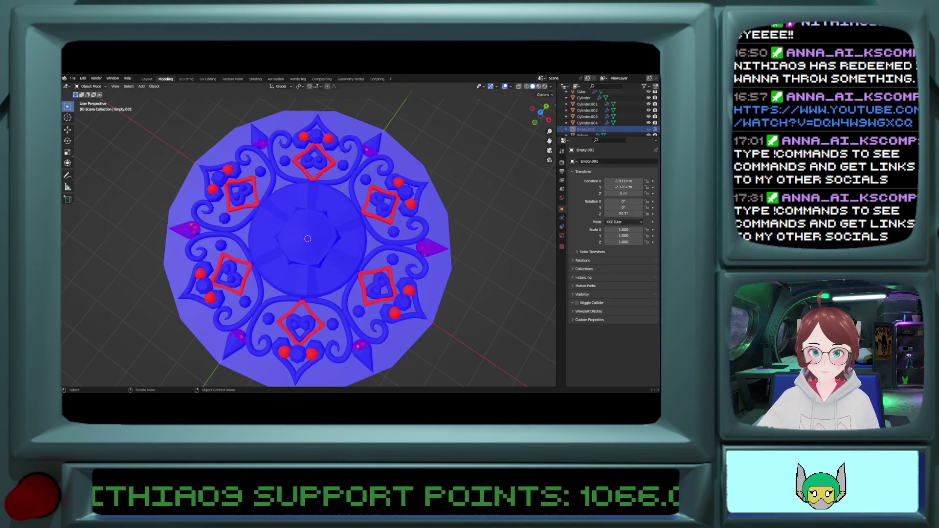
Step: Flip the mesh normals of the diamond-shaped frames in Edit Mode and return to Object Mode
click(320, 324)
key(Tab)
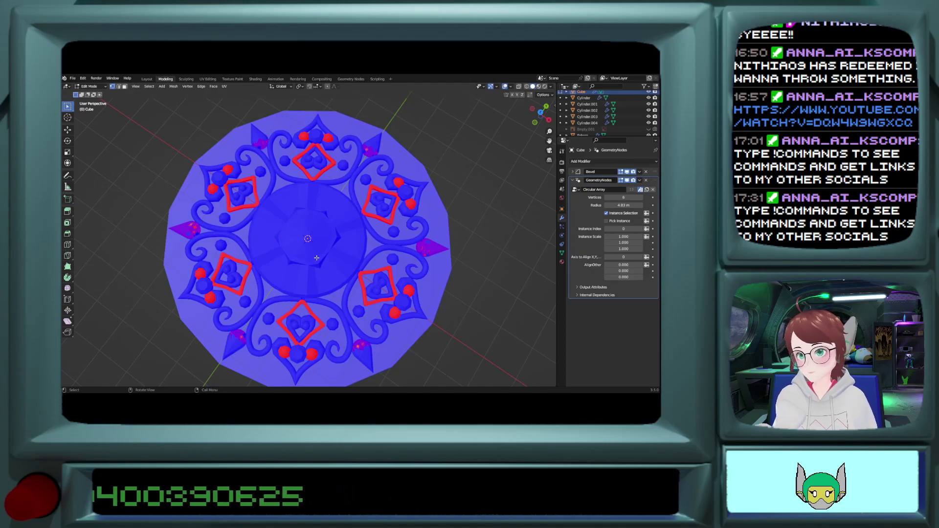
click(174, 87)
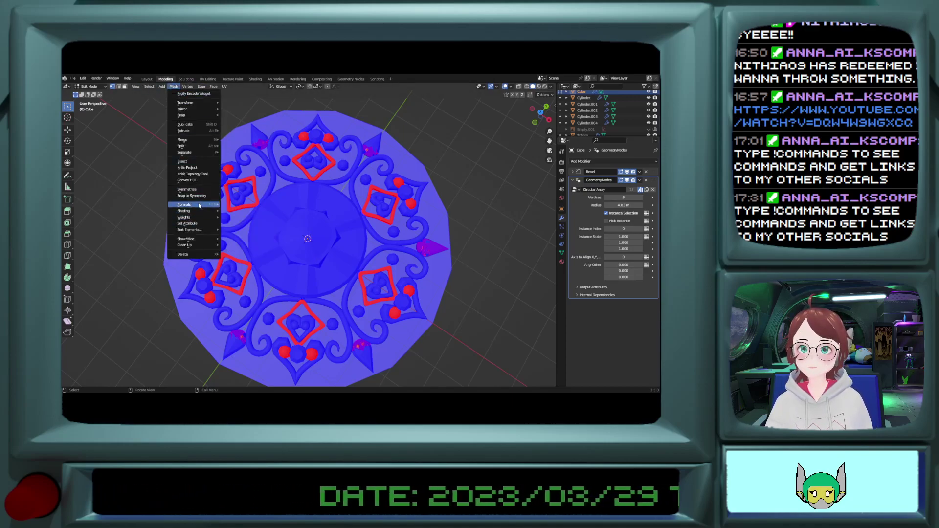
mouse_move(199, 205)
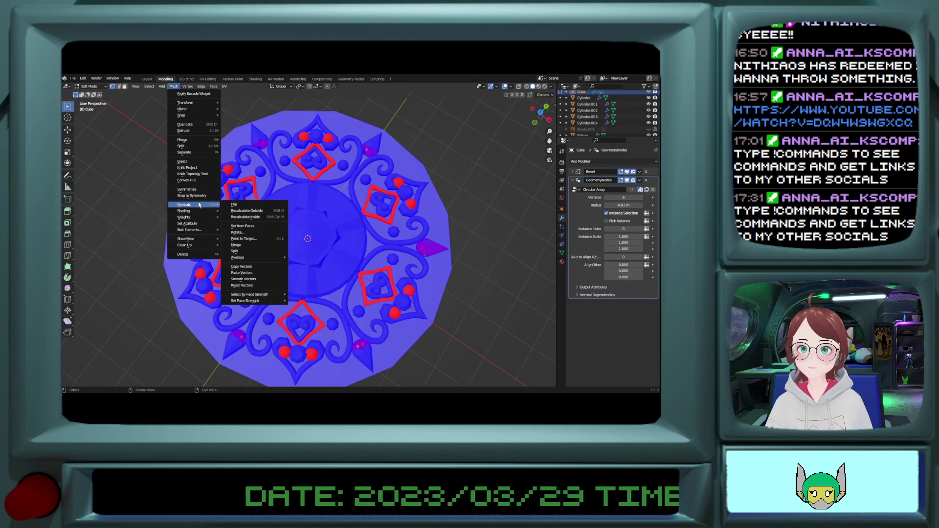
click(255, 204)
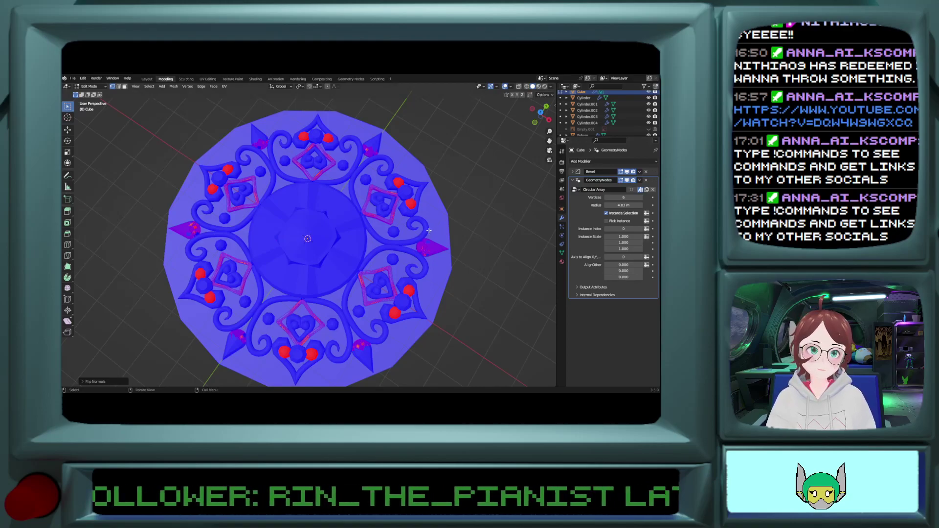
key(Tab)
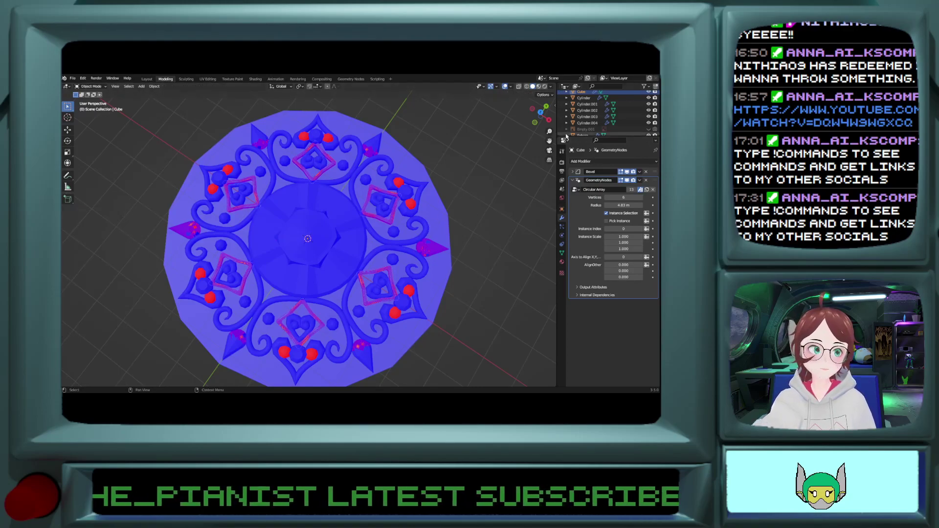
Step: Hide Collection.001 in the viewport
scroll(596, 107, up, 8)
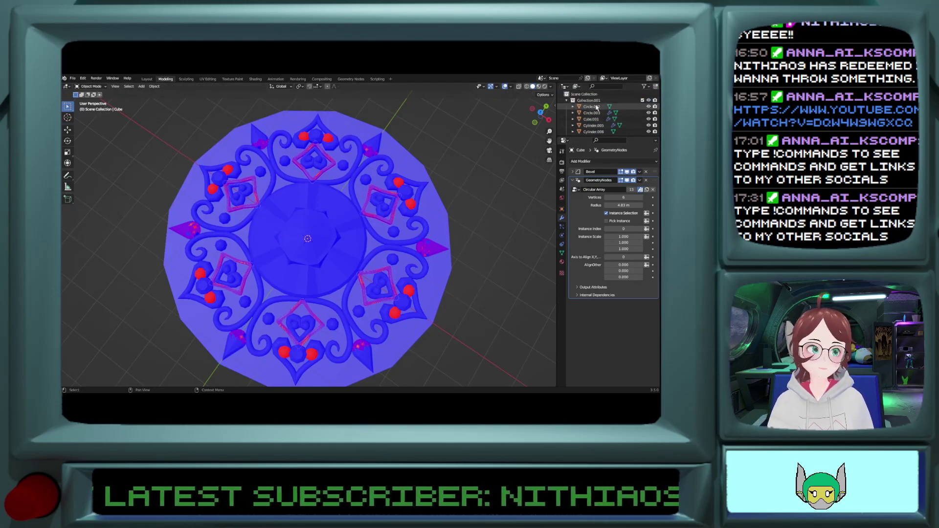
click(648, 101)
scroll(630, 110, down, 5)
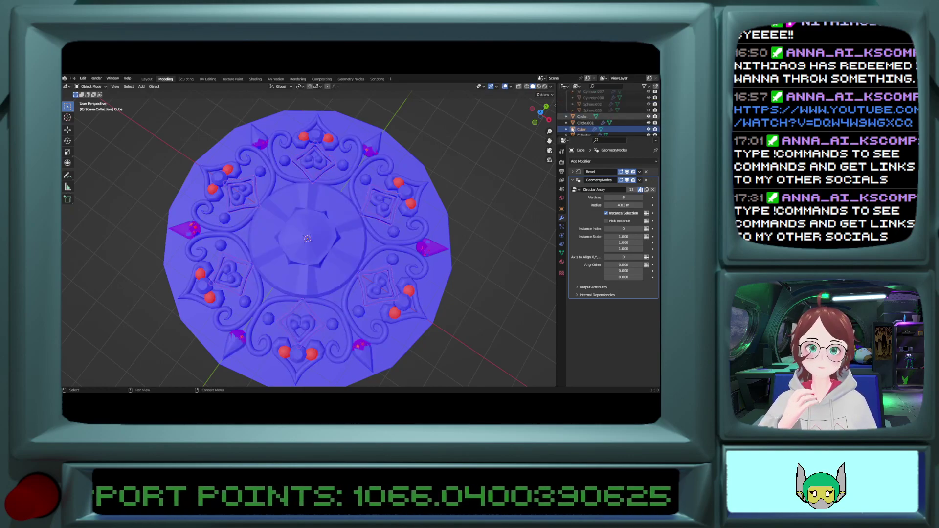
Step: Clear the target objects of all three Boolean modifiers on the base disc Cylinder.004
click(432, 247)
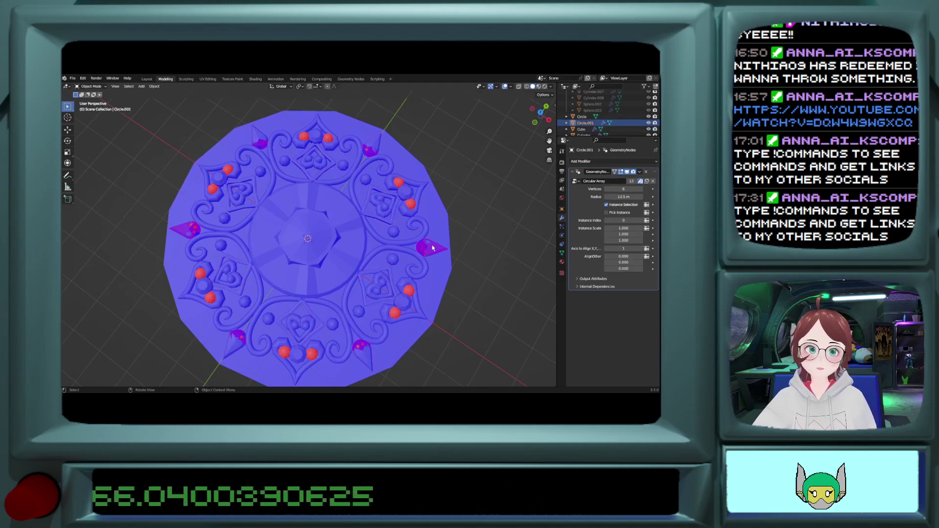
click(438, 230)
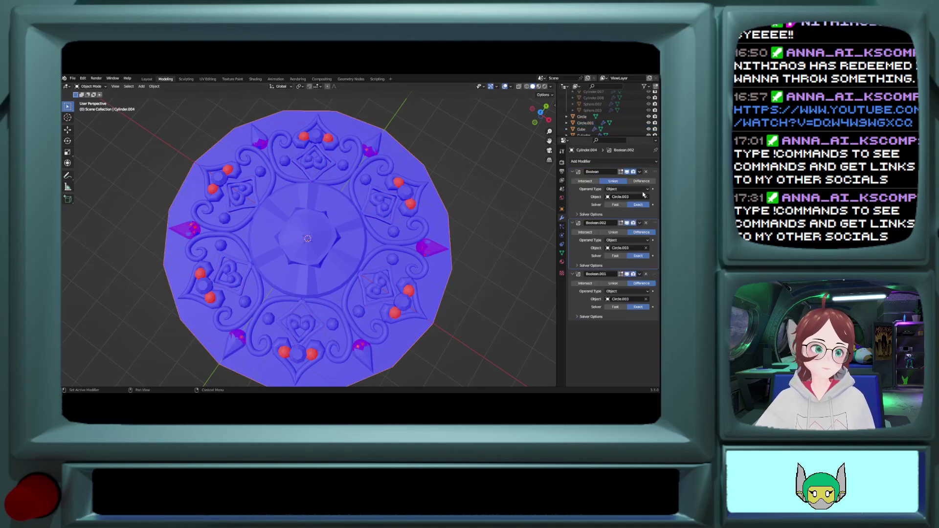
click(646, 248)
click(646, 300)
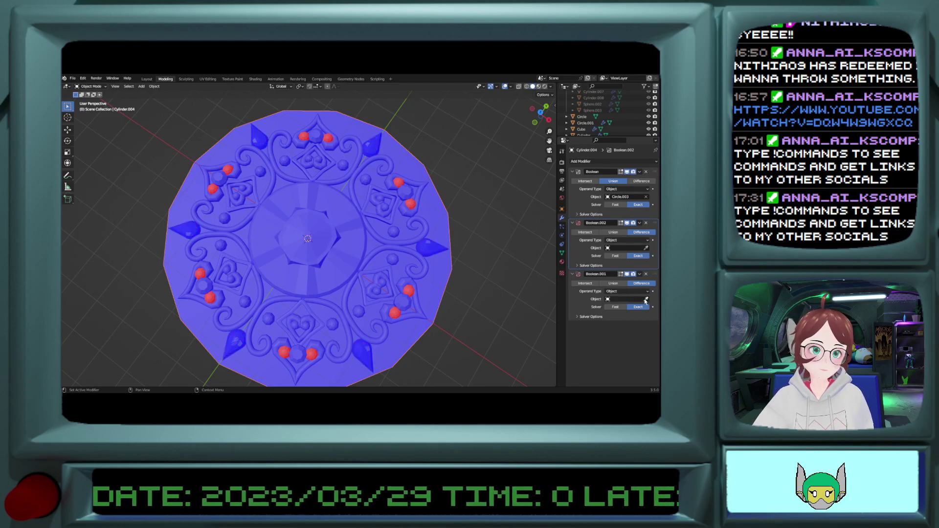
click(645, 197)
click(646, 197)
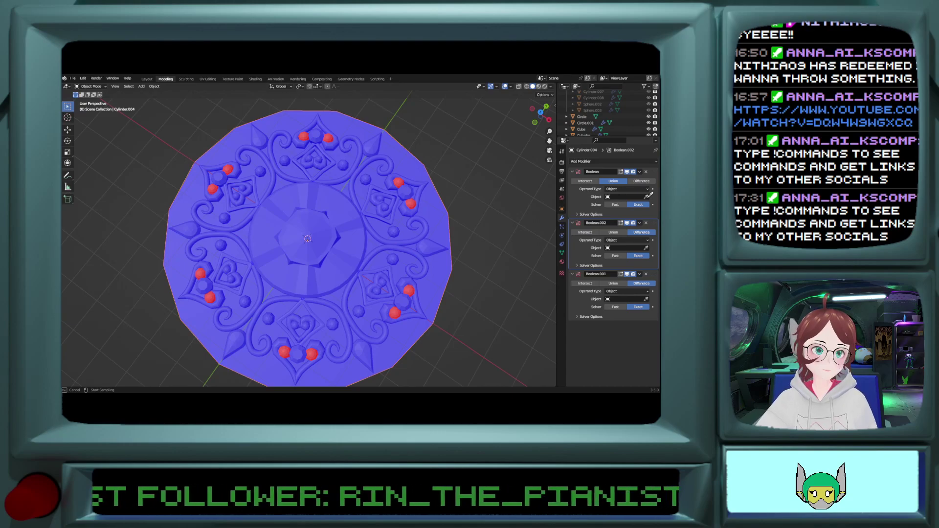
key(Escape)
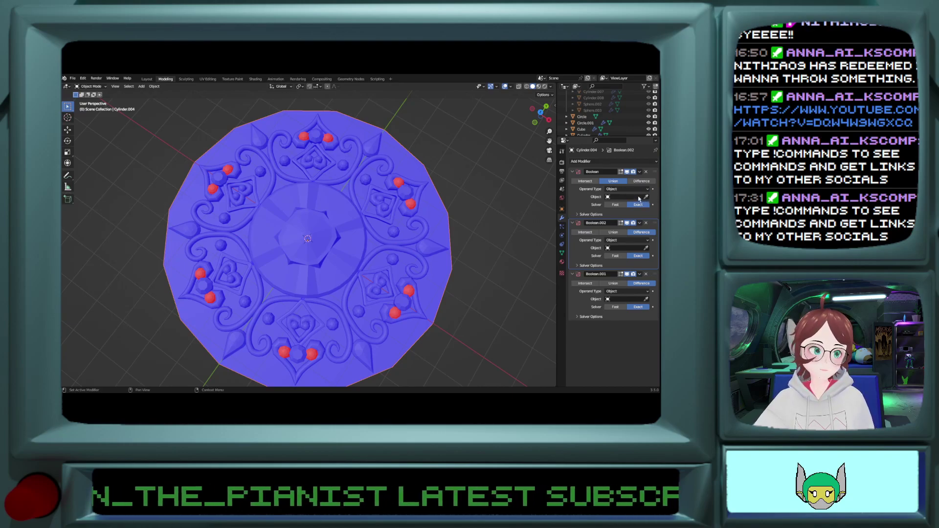
Step: Recalculate the normals to the outside on the pointed ornament with the red gems, Cylinder.003, in Edit Mode
click(414, 210)
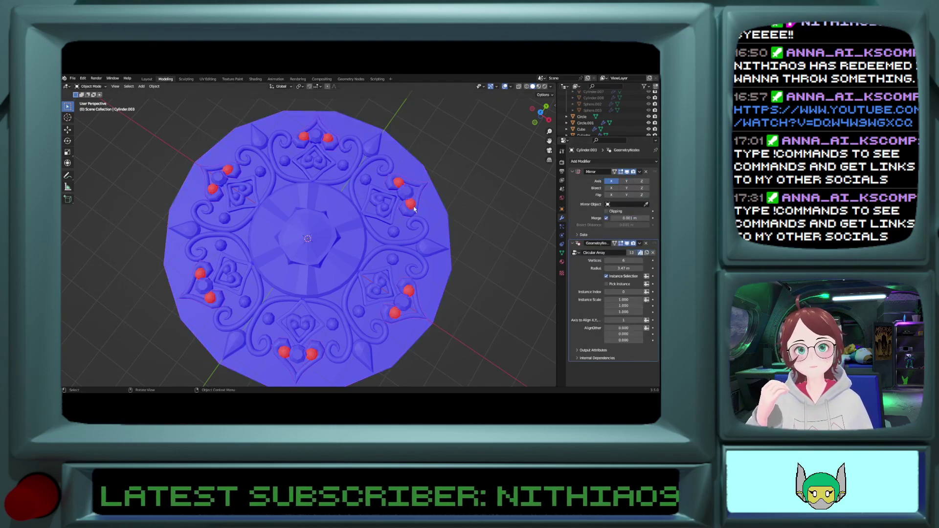
key(Tab)
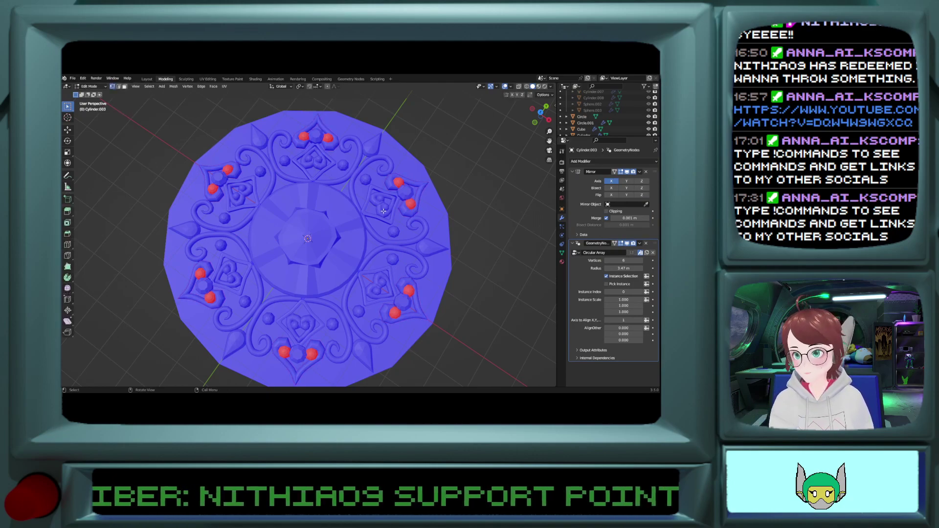
click(174, 87)
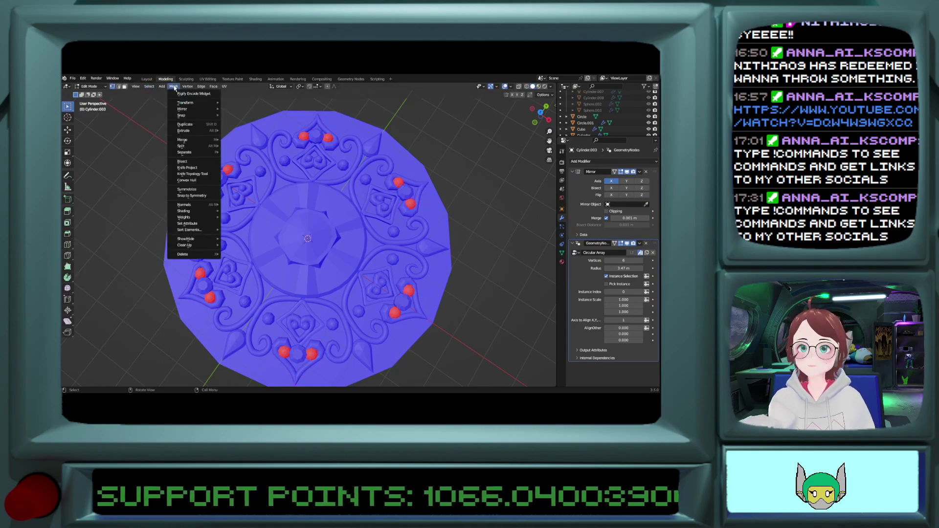
mouse_move(192, 205)
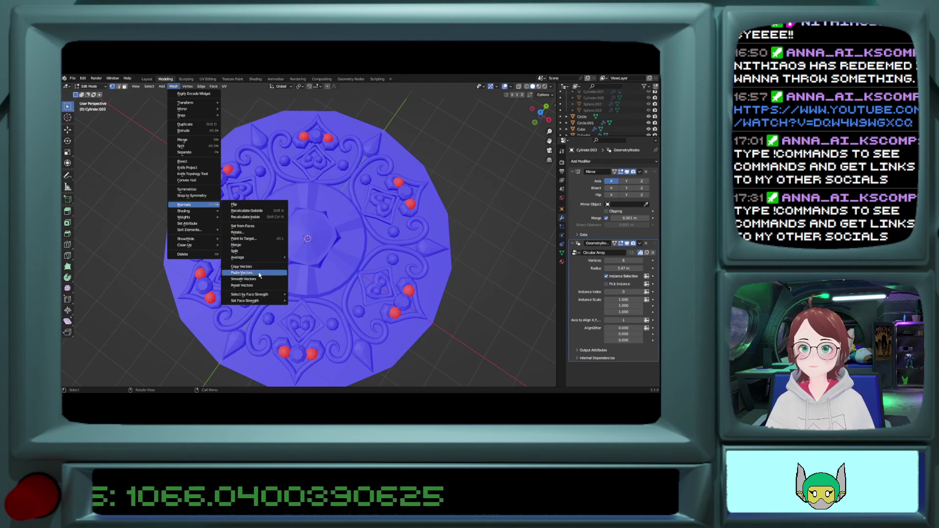
click(262, 211)
scroll(261, 213, up, 2)
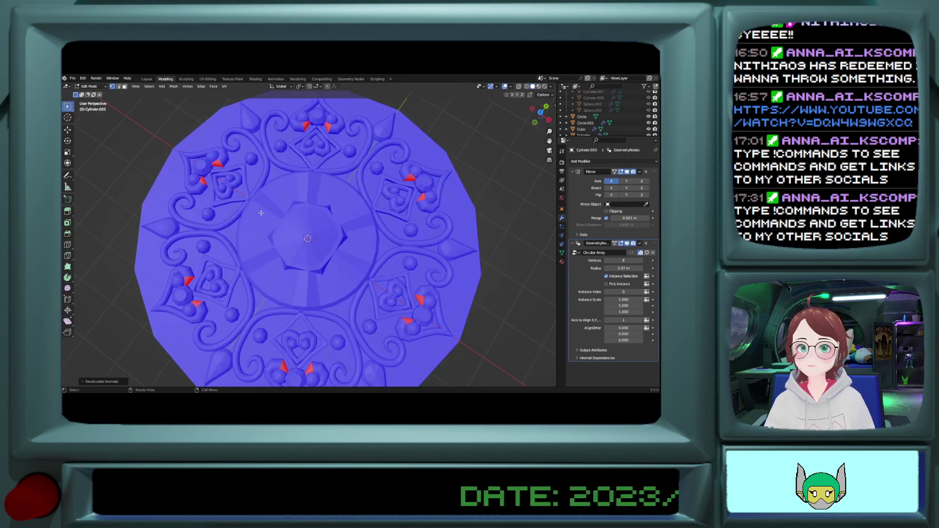
click(174, 87)
mouse_move(211, 203)
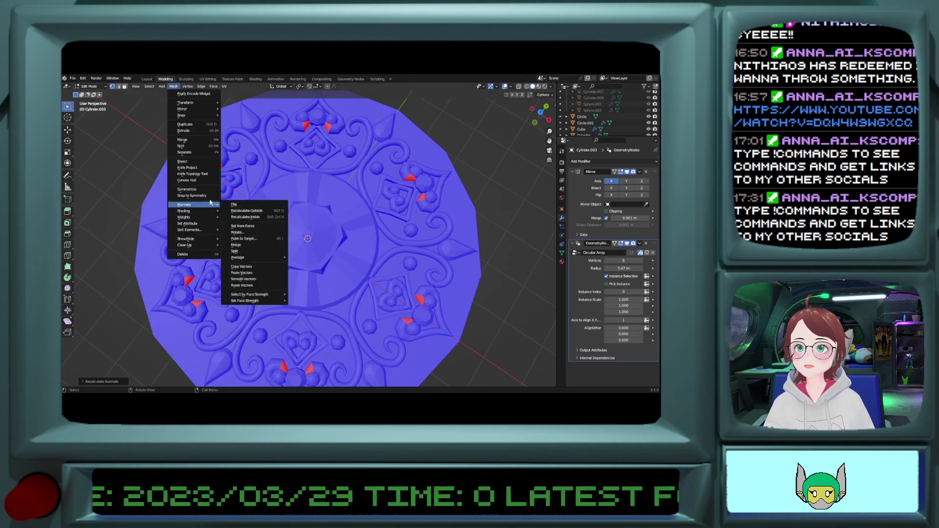
click(257, 210)
scroll(239, 243, up, 3)
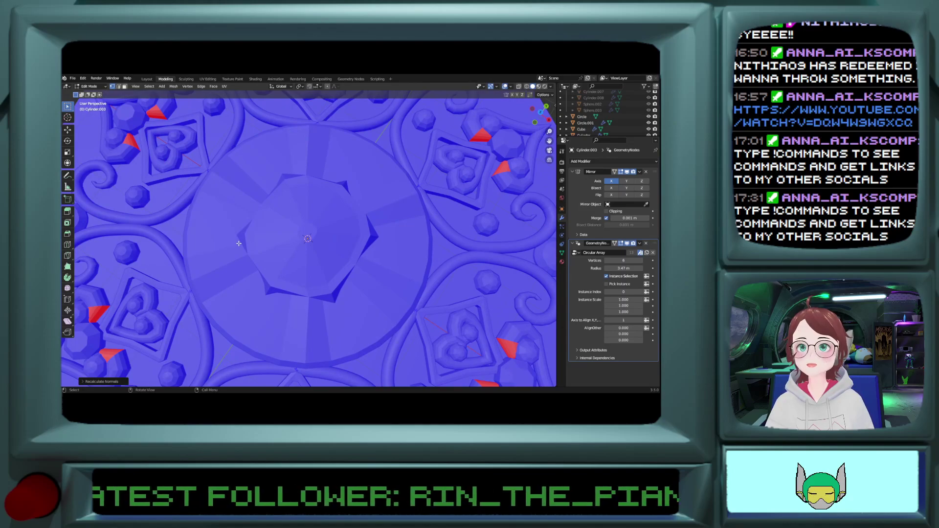
scroll(236, 241, down, 3)
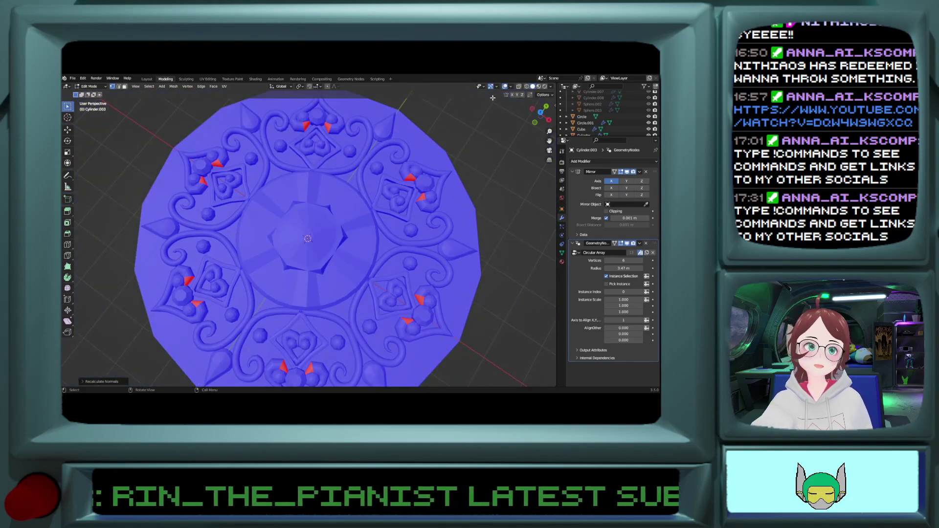
Step: Turn off the Face Orientation overlay in the Modeling workspace and return to the Layout workspace
click(147, 80)
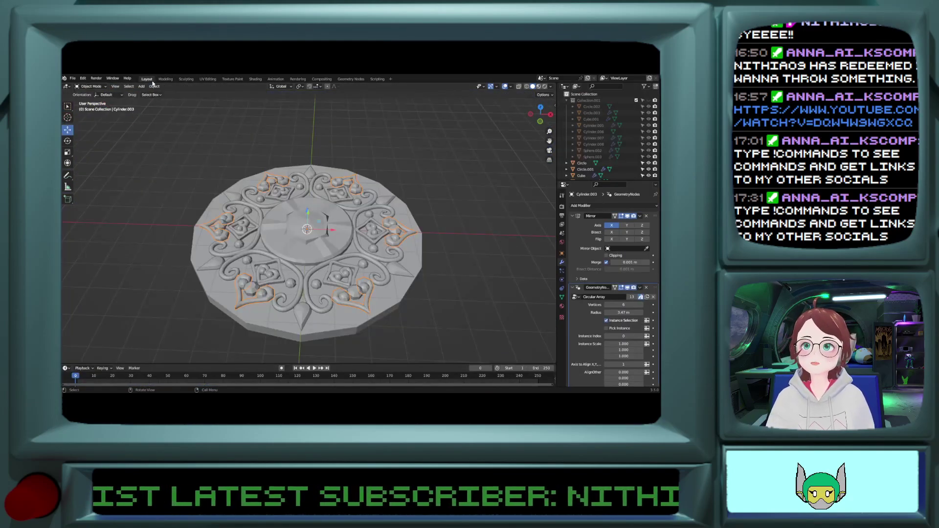
scroll(314, 208, up, 2)
middle_drag(315, 208, 318, 237)
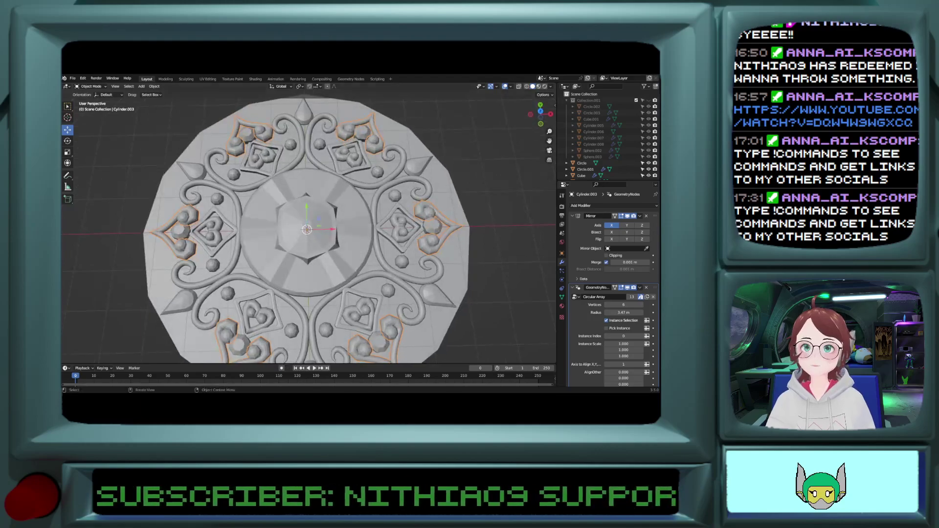
click(165, 79)
click(511, 86)
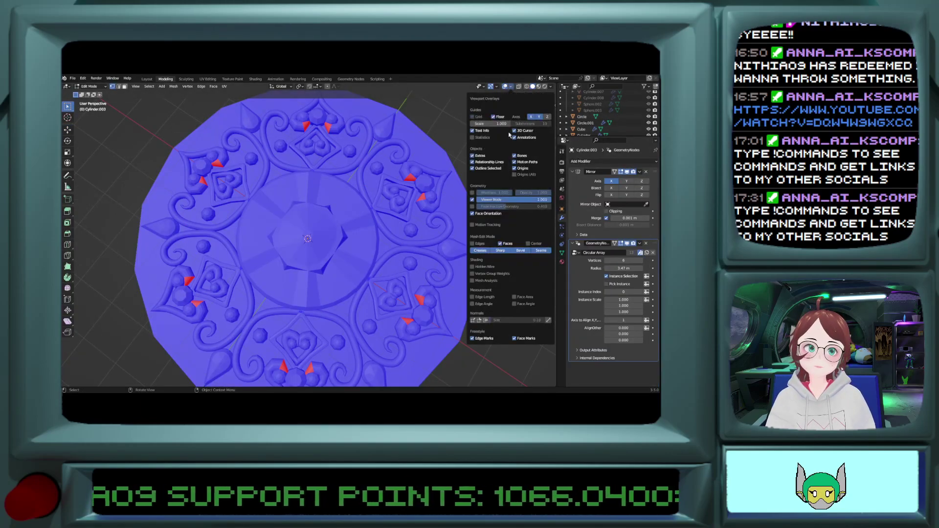
click(473, 214)
click(147, 79)
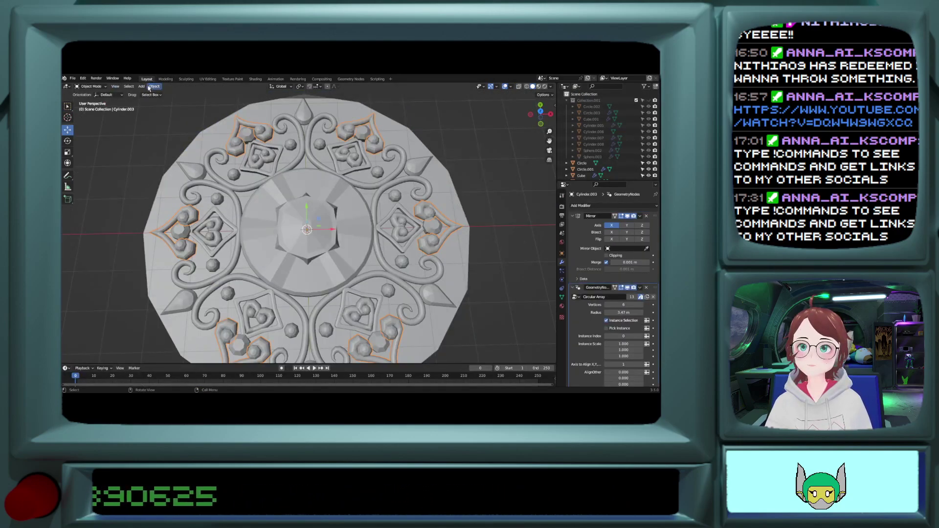
Step: Hide the central medallion and the base disc so that only the ring of ornaments is displayed
key(Tab)
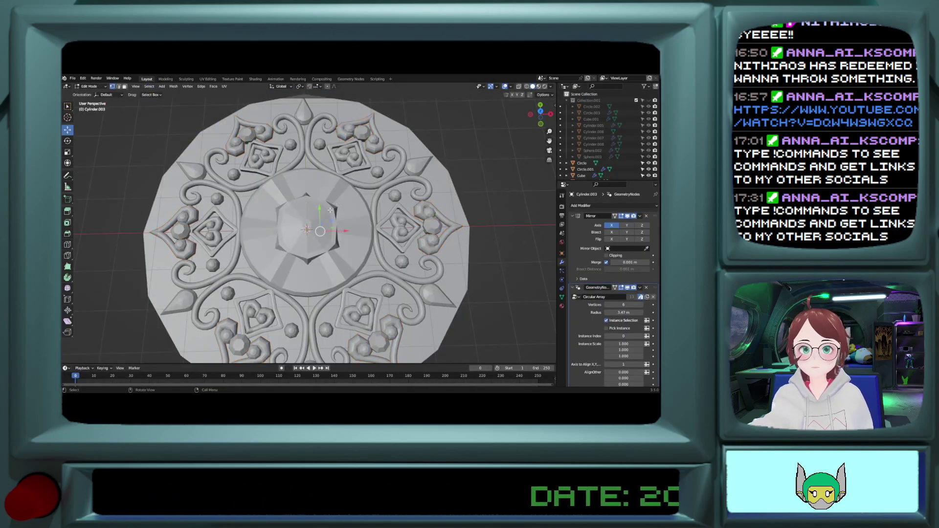
scroll(330, 210, up, 1)
mouse_move(326, 232)
middle_down()
mouse_move(335, 177)
mouse_move(322, 234)
middle_up()
scroll(322, 233, down, 3)
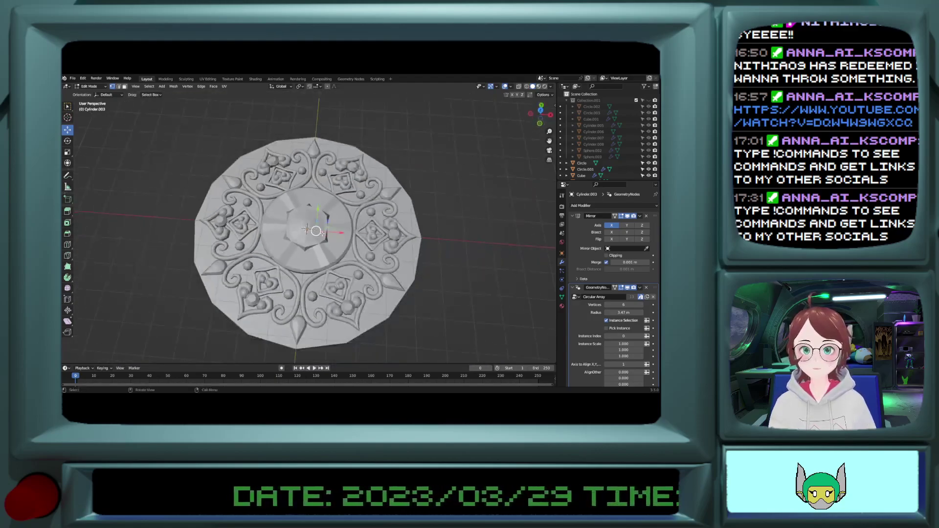
key(Tab)
click(312, 257)
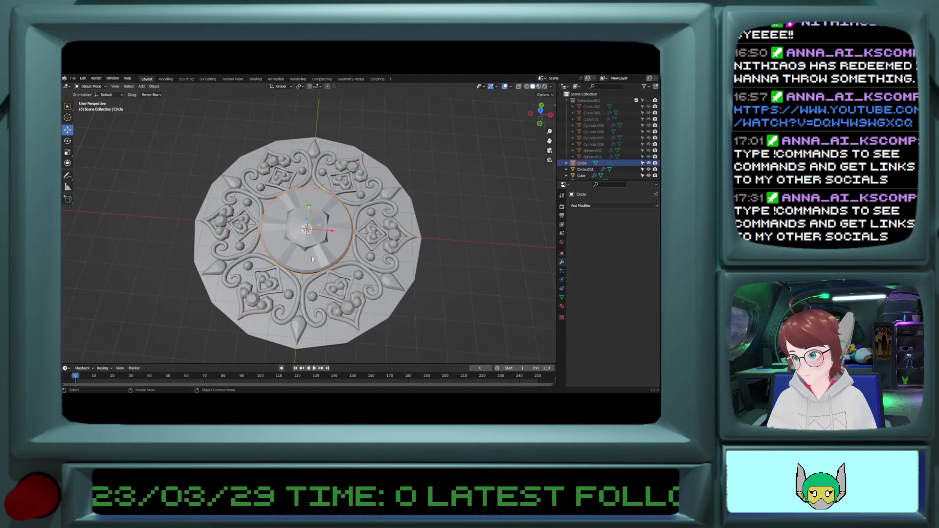
click(313, 263)
key(h)
Step: Open the pointed gem ornament Cylinder.003 in Edit Mode and enable the Face Orientation overlay in the Layout workspace
scroll(309, 259, up, 4)
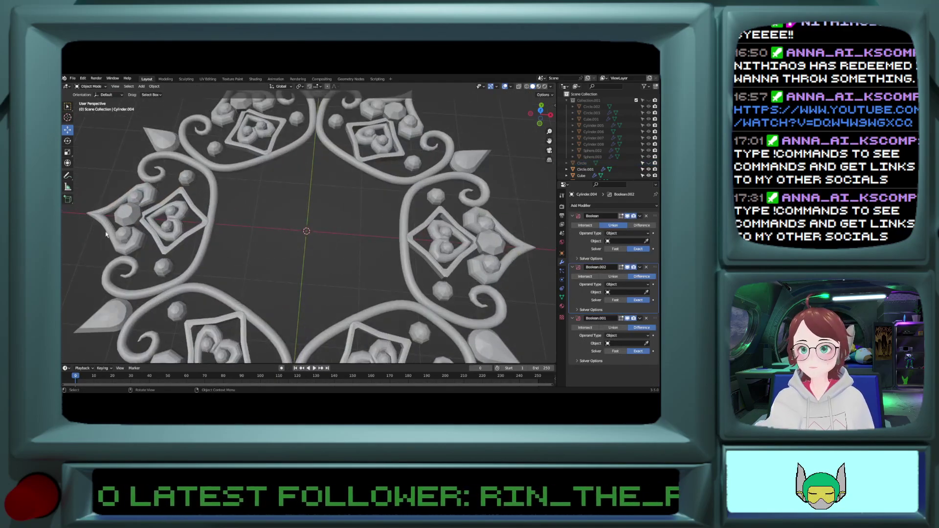
click(137, 244)
key(Tab)
scroll(288, 241, up, 5)
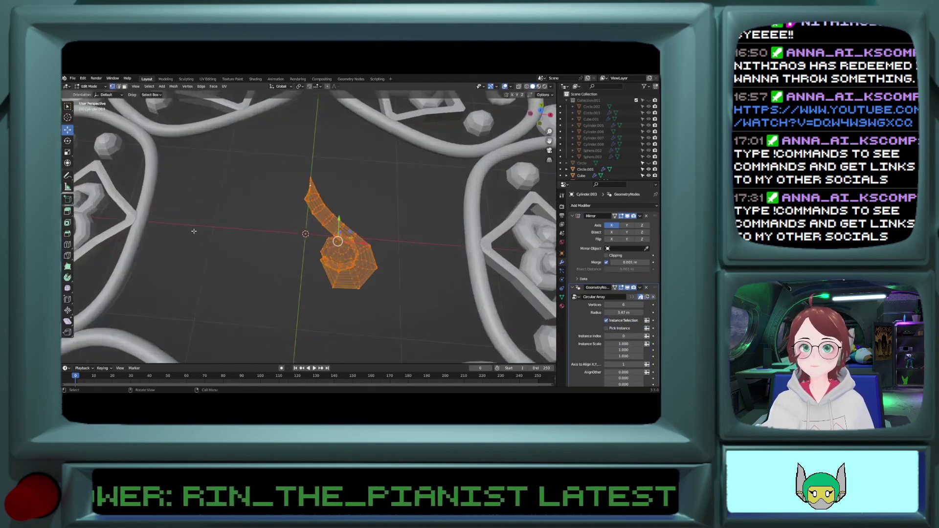
click(511, 87)
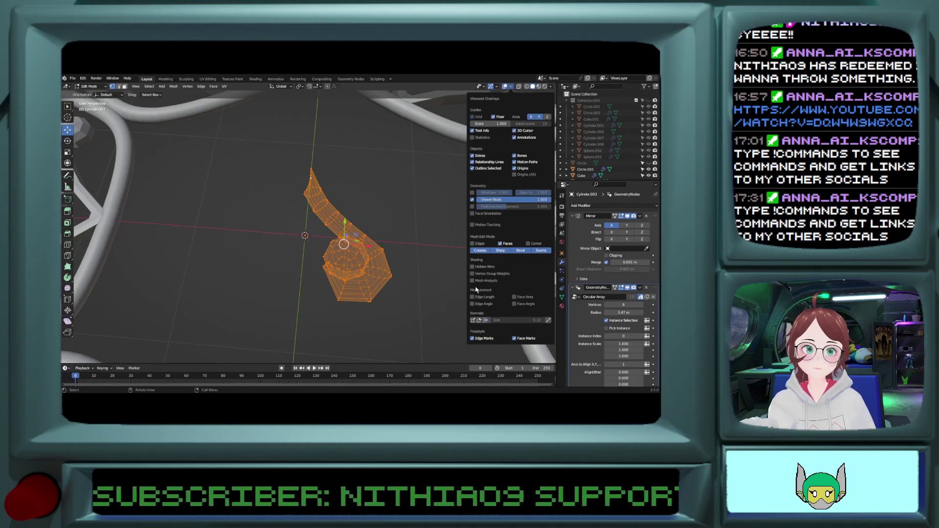
click(473, 214)
scroll(404, 228, down, 4)
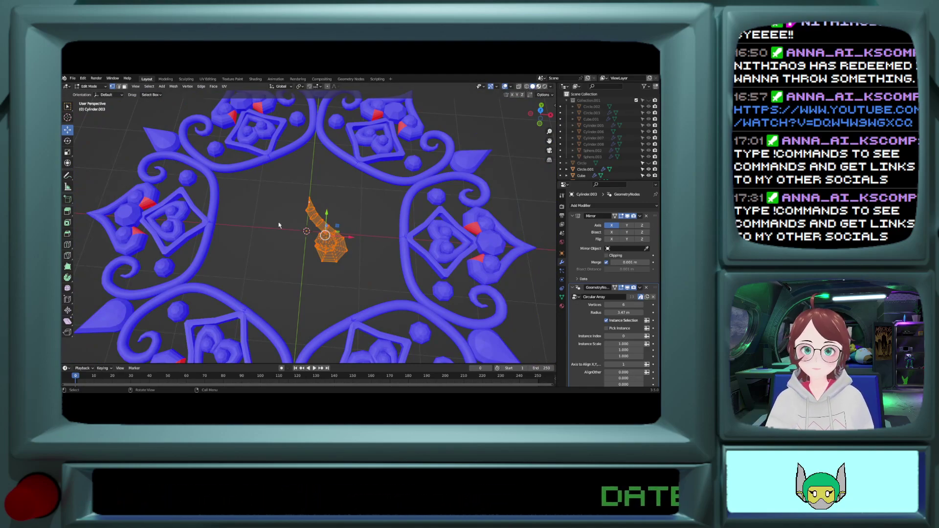
Step: Keep the viewport in solid shading and switch the ornament mesh Cylinder.003 to face selection
click(539, 86)
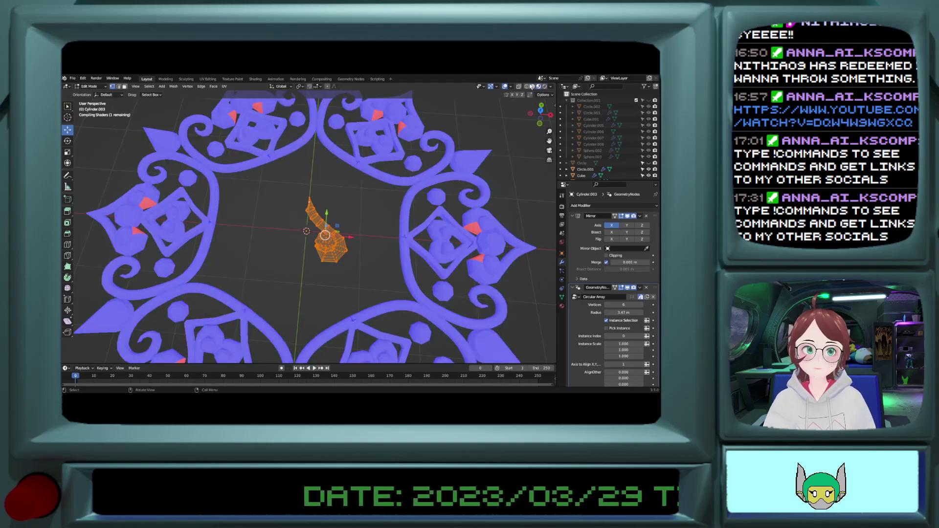
click(532, 86)
middle_drag(436, 181, 350, 268)
scroll(323, 261, up, 2)
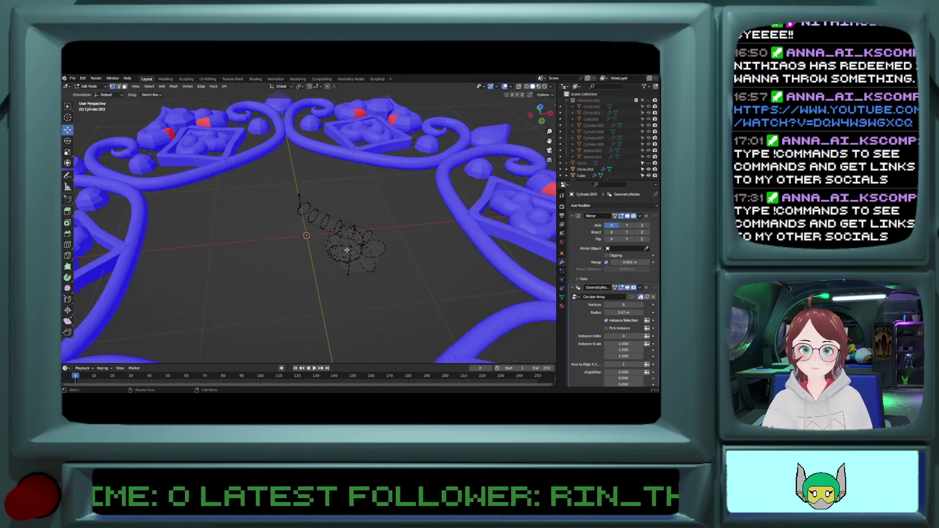
scroll(347, 250, up, 4)
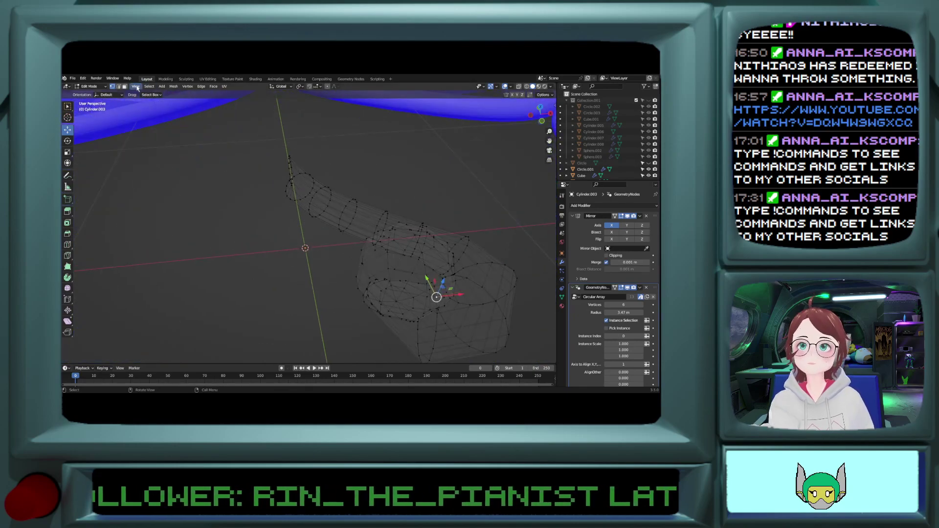
scroll(381, 203, down, 6)
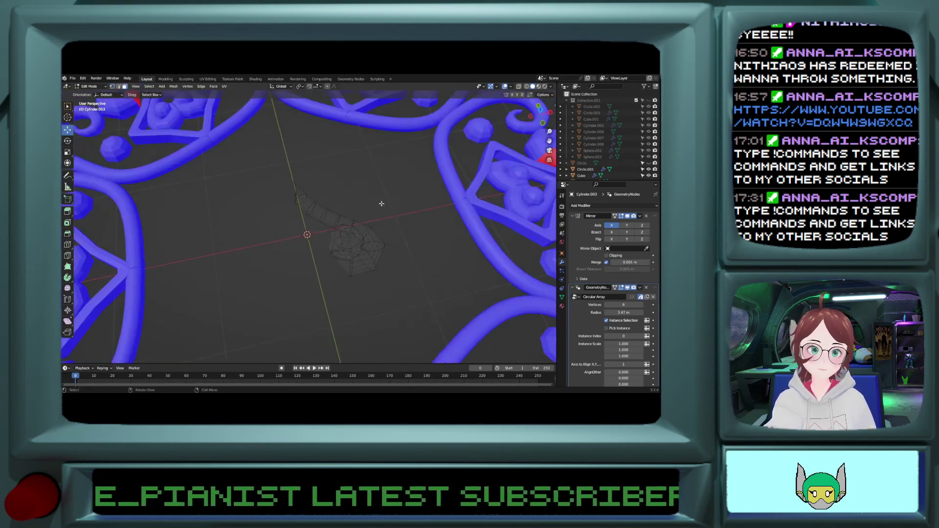
scroll(381, 203, down, 3)
middle_drag(409, 200, 329, 223)
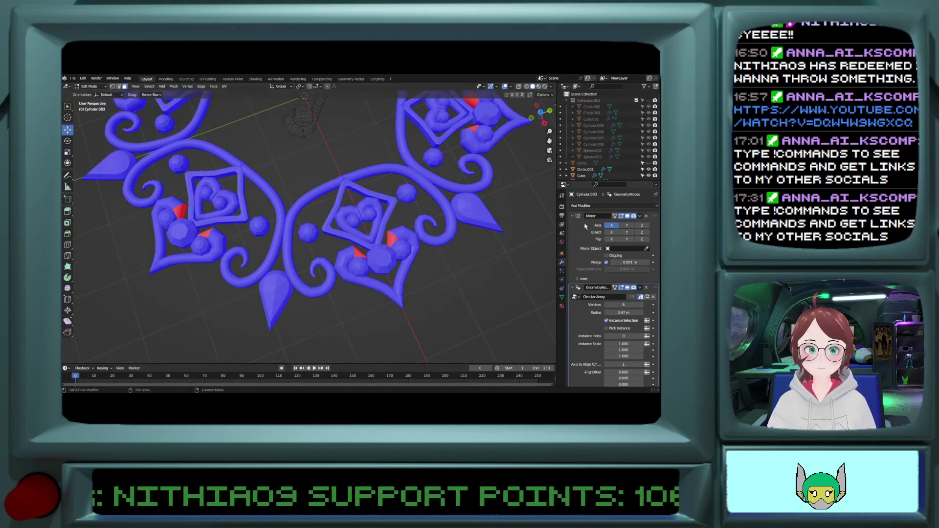
Step: Turn off the viewport display of the Circular Array modifier on Cylinder.003 to work on the original ornament up close
click(633, 288)
scroll(311, 136, up, 4)
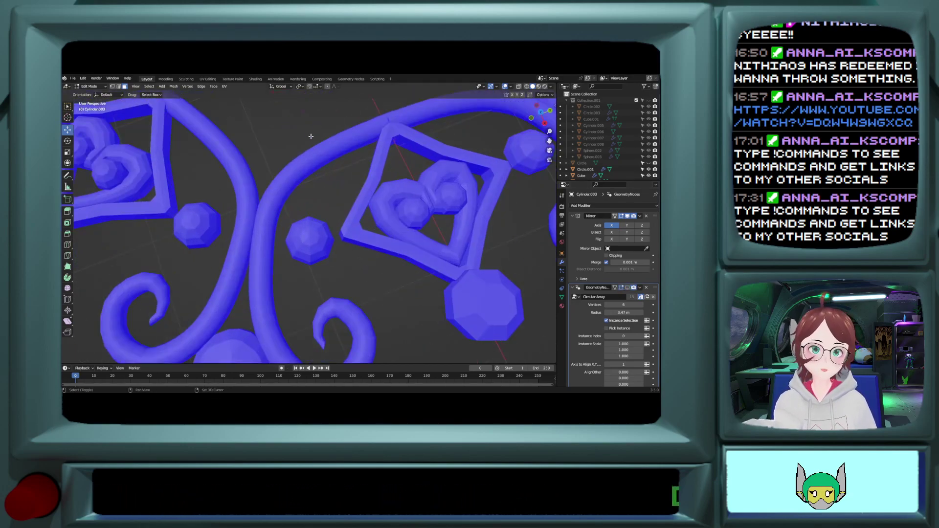
shift+middle_drag(311, 137, 313, 258)
shift+middle_drag(314, 155, 305, 265)
middle_drag(300, 180, 443, 119)
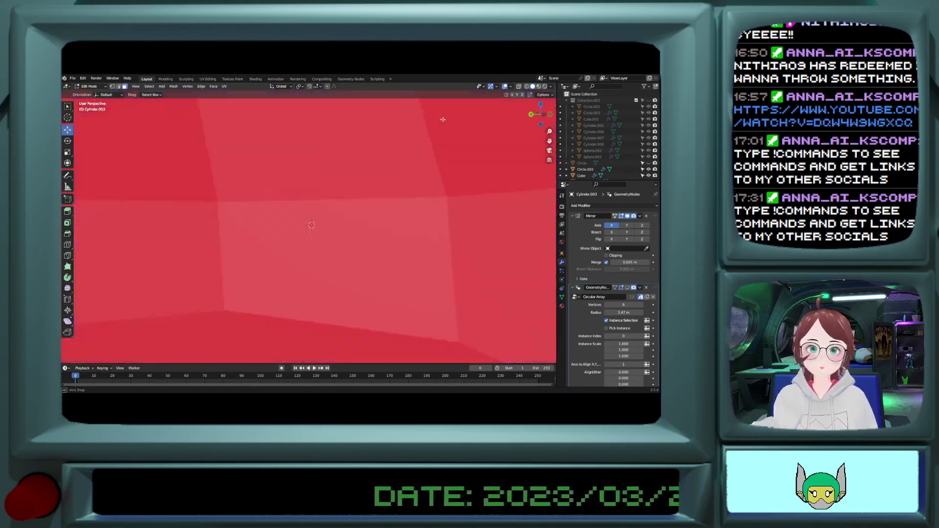
scroll(332, 235, down, 6)
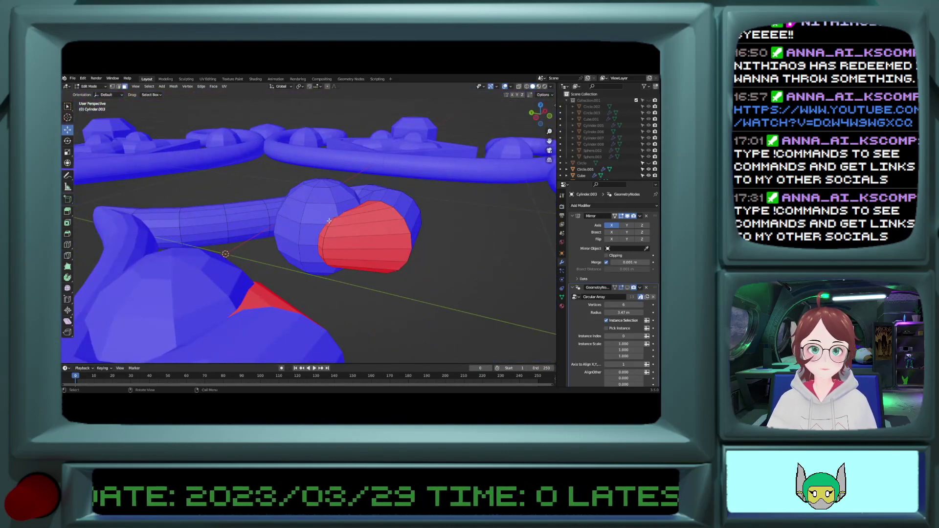
Step: Select the red inverted faces on the side of the rounded lobe behind the ball and flip their normals
click(329, 221)
scroll(329, 221, up, 4)
middle_drag(329, 221, 387, 139)
ctrl+click(387, 190)
key(ctrl+z)
shift+click(398, 167)
shift+click(353, 128)
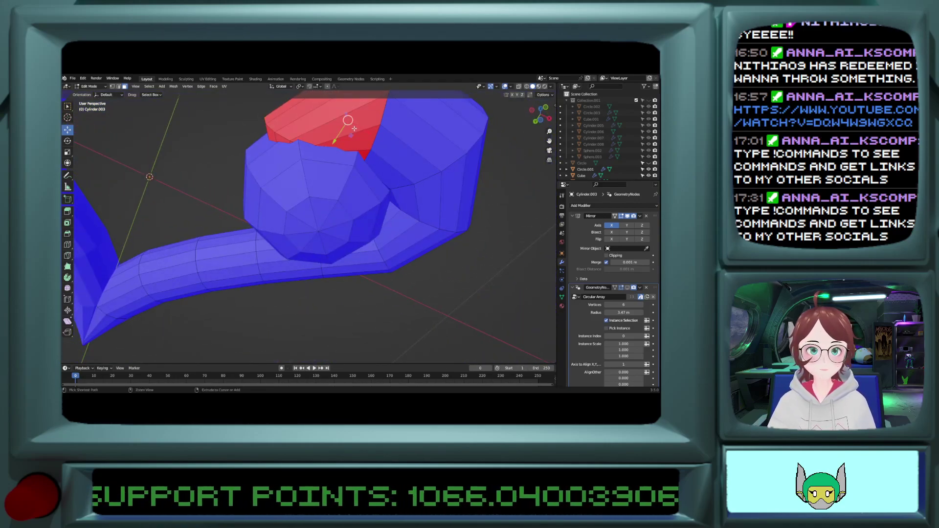
middle_drag(377, 158, 389, 197)
ctrl+click(391, 185)
scroll(408, 184, up, 7)
scroll(389, 188, down, 7)
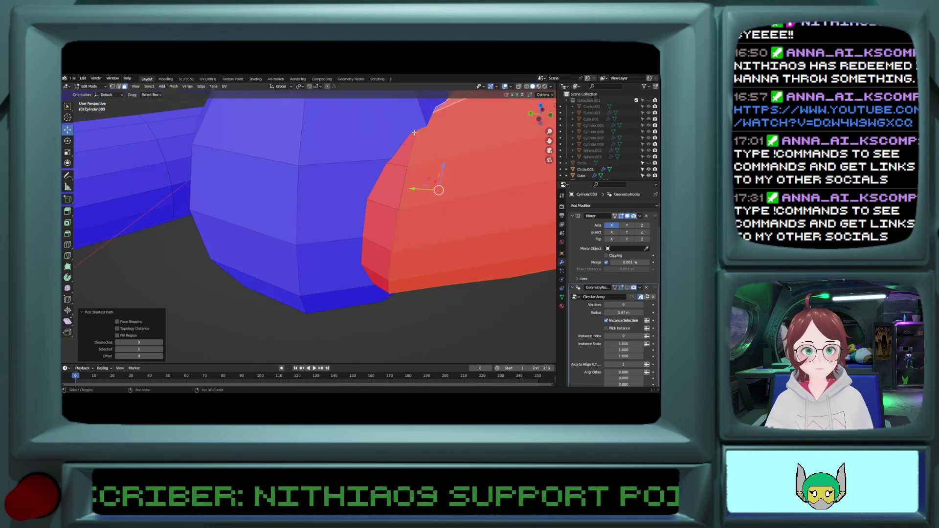
shift+click(414, 133)
middle_drag(394, 254, 322, 188)
ctrl+click(401, 201)
scroll(322, 188, down, 5)
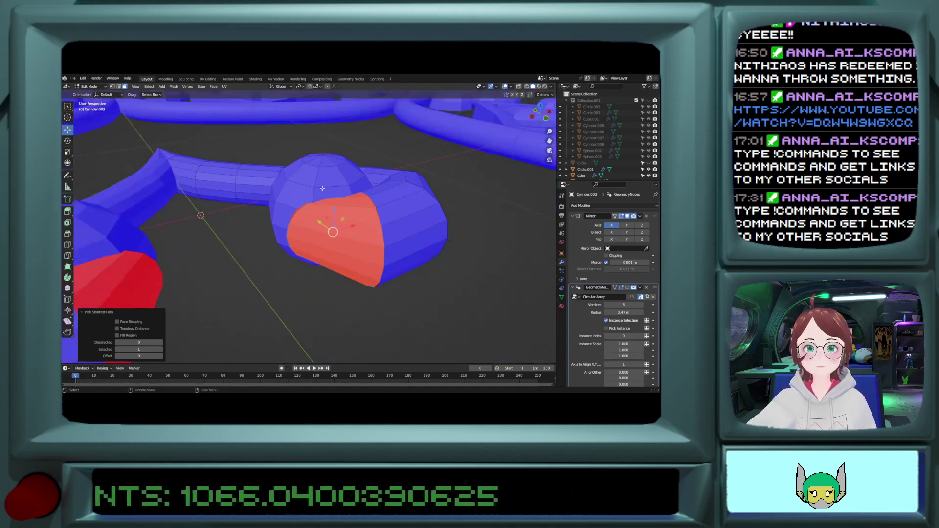
click(174, 86)
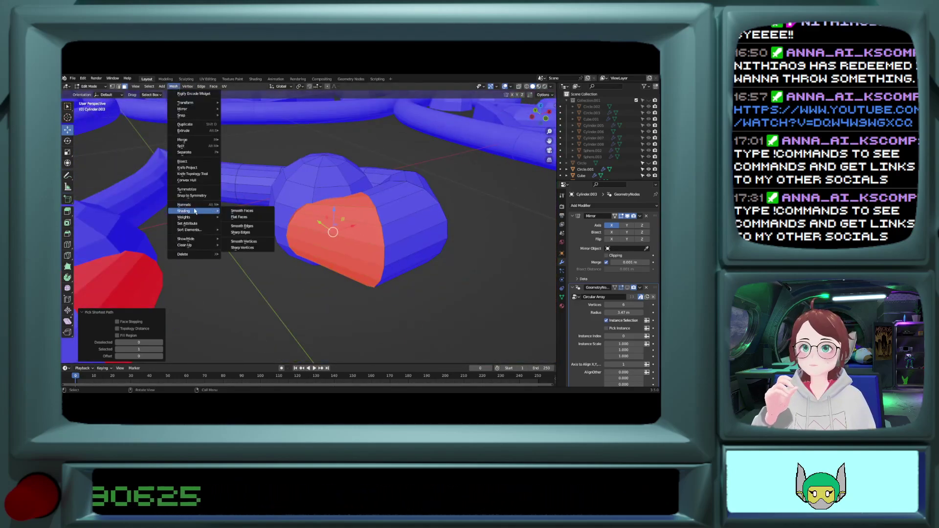
mouse_move(199, 205)
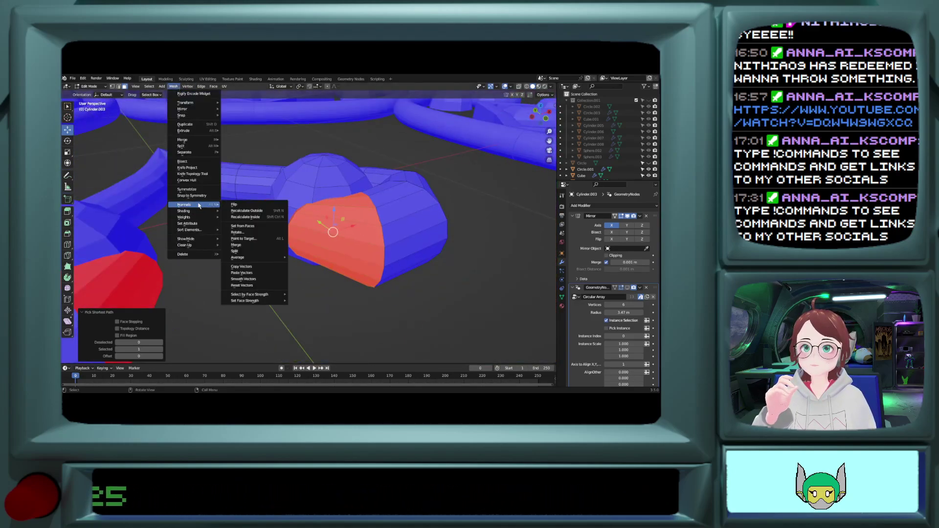
click(251, 206)
Step: Flip the normals of the narrow strip of red faces where the lobe meets the ball
middle_drag(342, 252, 398, 266)
scroll(374, 279, up, 5)
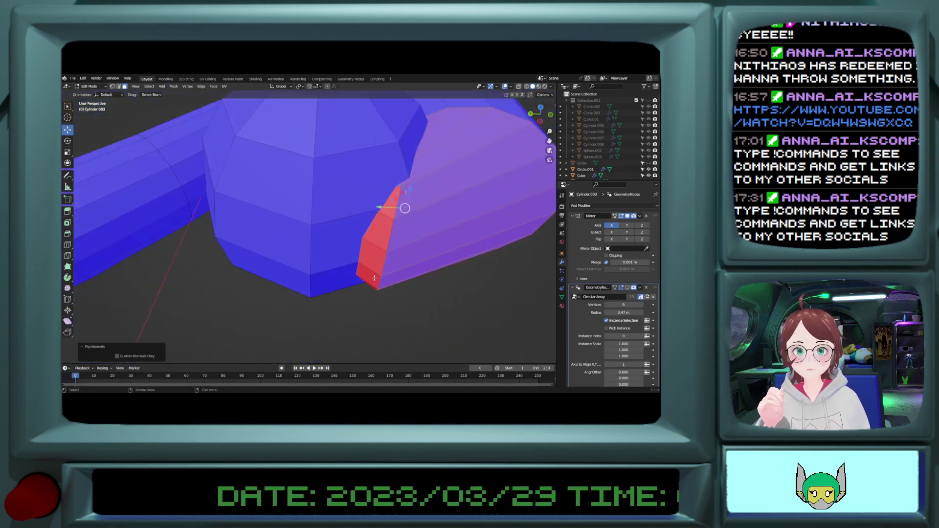
click(439, 334)
click(391, 209)
middle_drag(393, 211, 402, 173)
scroll(402, 173, down, 5)
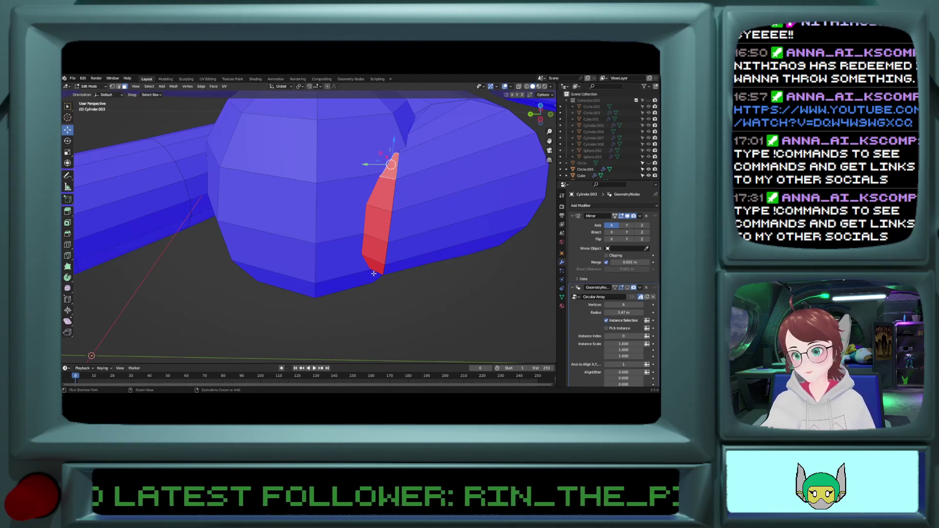
ctrl+click(374, 273)
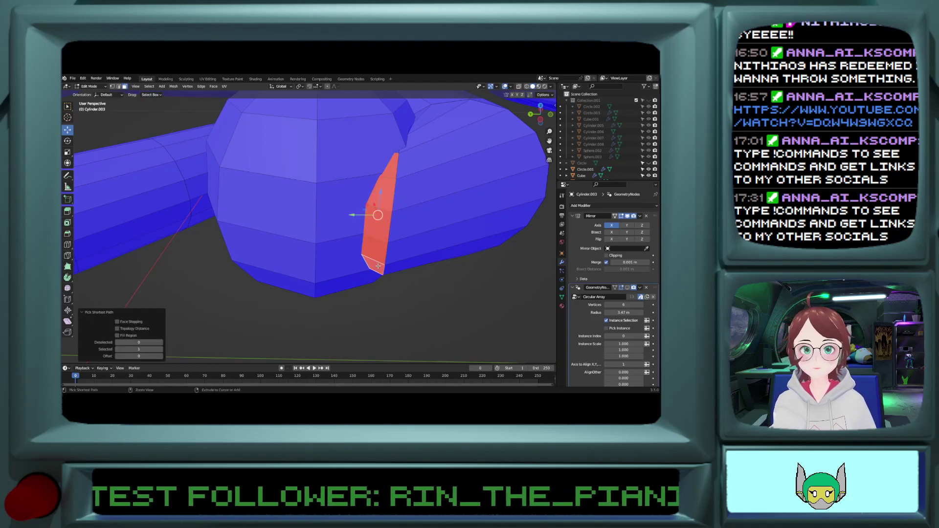
click(174, 86)
mouse_move(211, 205)
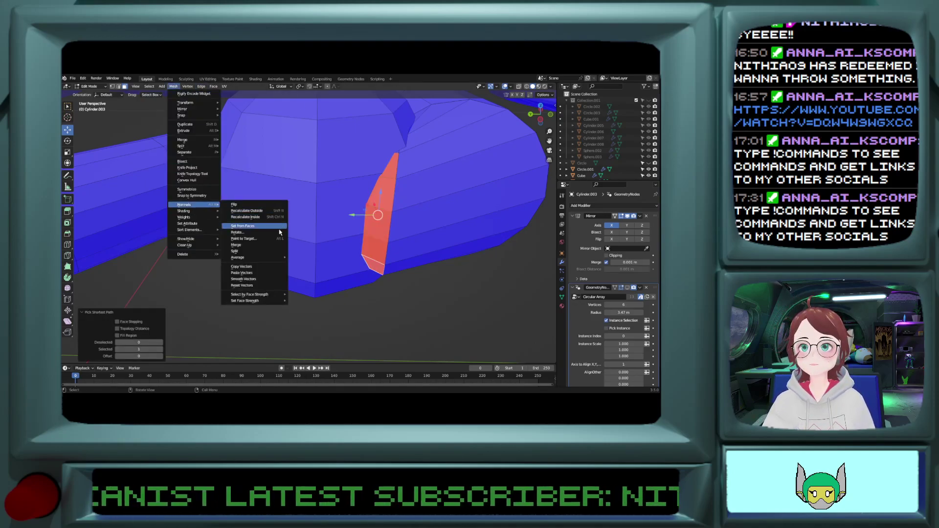
click(235, 204)
Step: Flip the normal of the single small red face at the upper junction of the ball and the lobe
scroll(402, 253, up, 6)
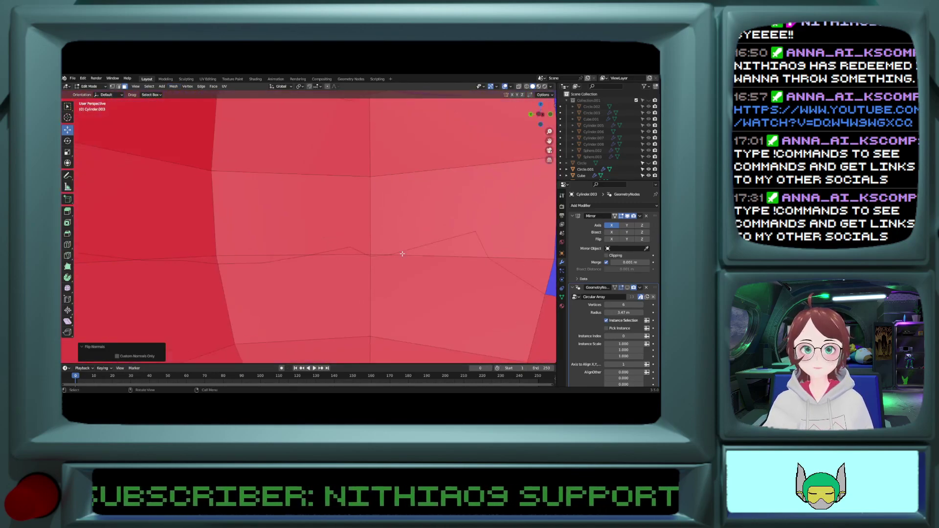
middle_drag(402, 254, 399, 193)
scroll(390, 188, down, 5)
click(343, 126)
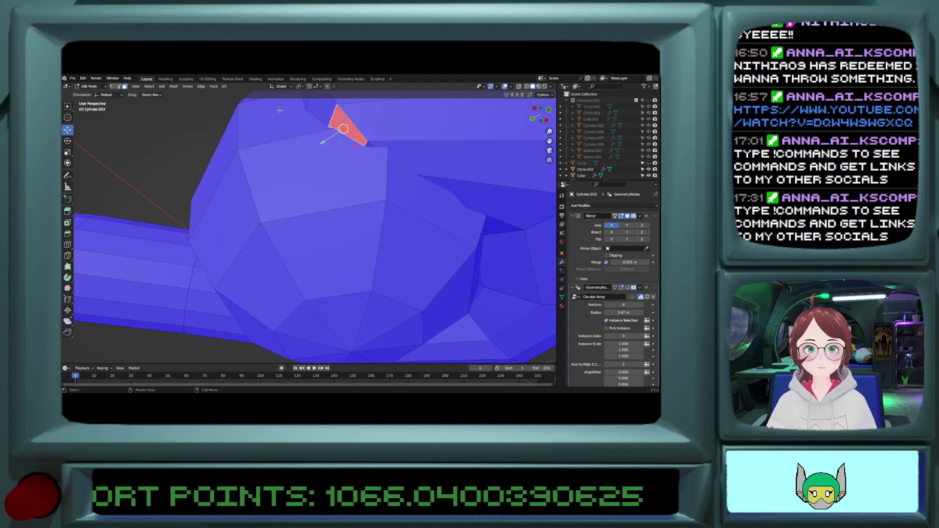
click(174, 86)
mouse_move(188, 208)
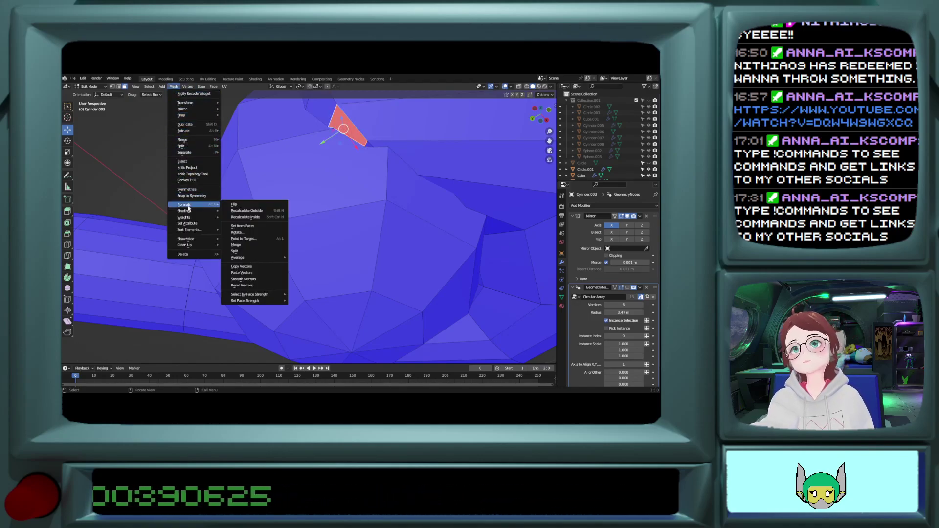
click(234, 204)
Step: Delete the wide column of blue faces enclosed inside the rounded lobe
middle_drag(274, 215, 388, 198)
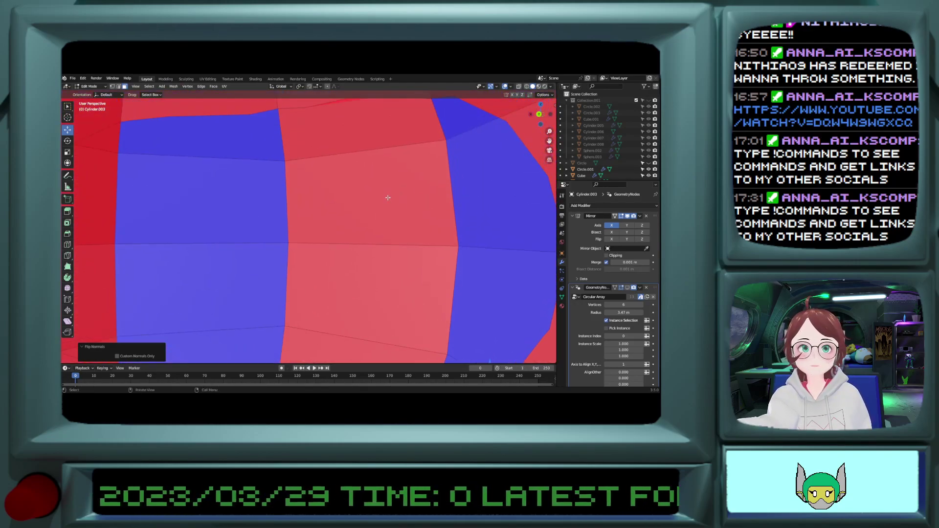
click(203, 146)
scroll(201, 148, up, 1)
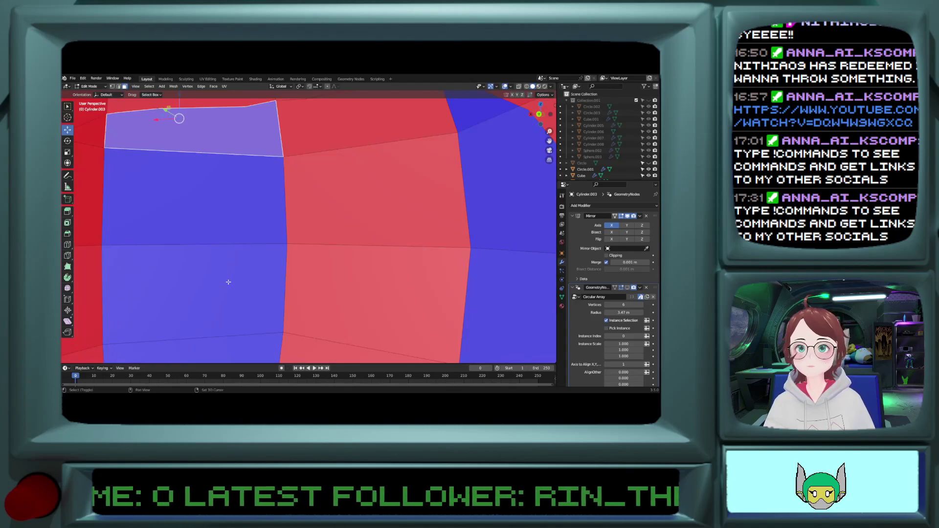
shift+scroll(229, 282, down, 2)
ctrl+click(225, 335)
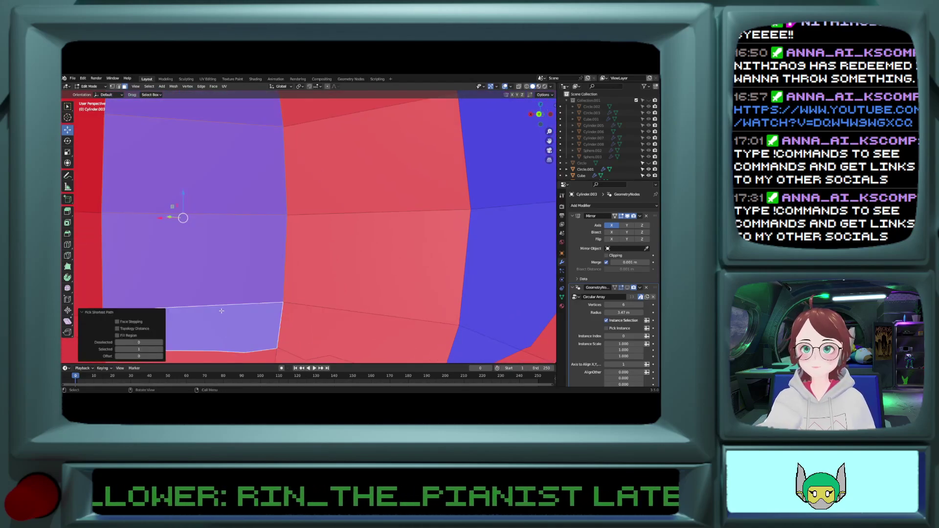
key(x)
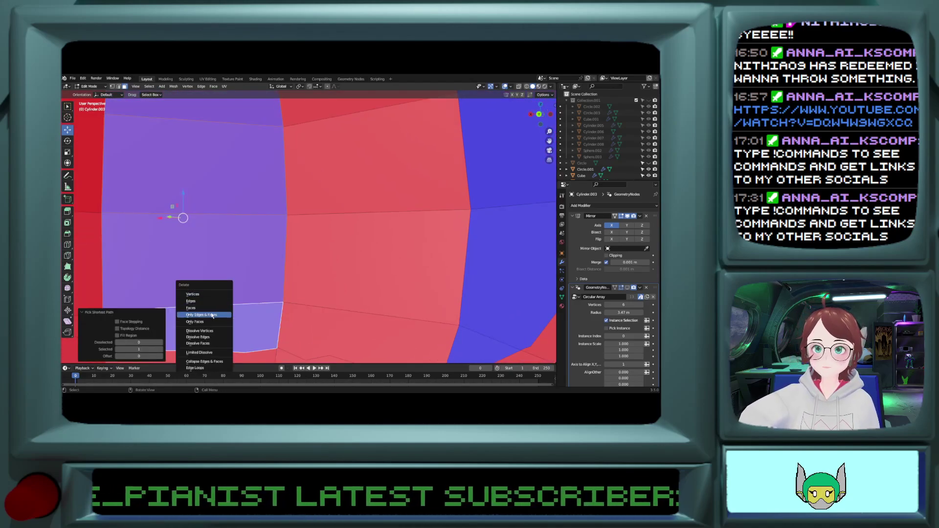
click(211, 308)
Step: Delete the four remaining blue faces forming a half-moon inside the lobe
middle_drag(211, 309, 283, 275)
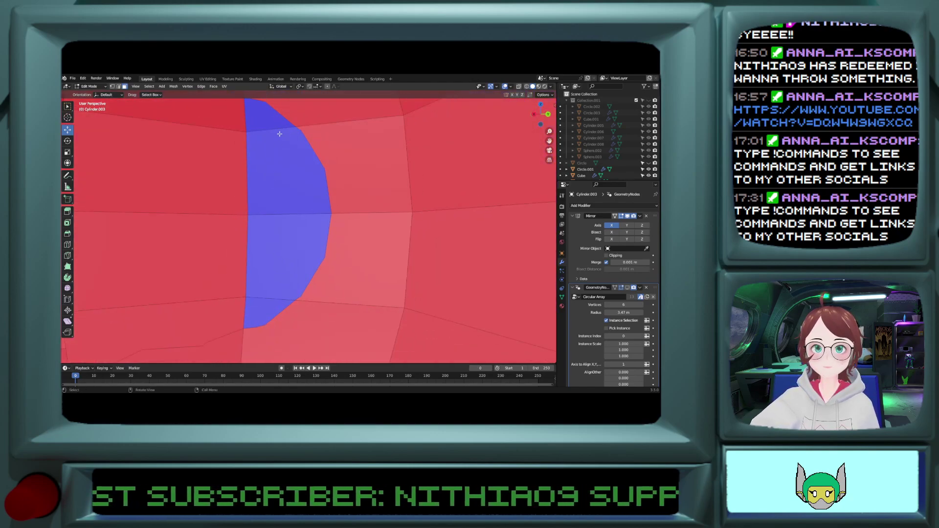
click(268, 119)
shift+click(265, 308)
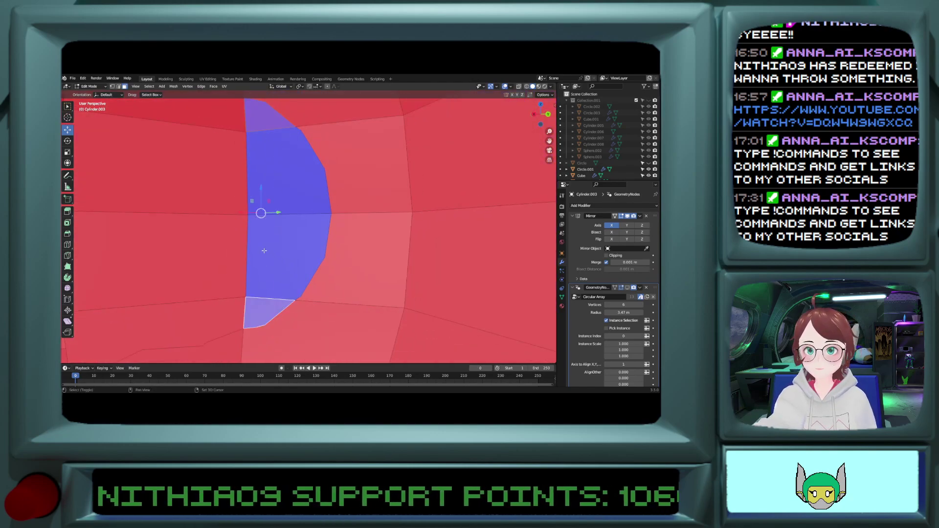
shift+click(277, 184)
shift+click(279, 251)
key(x)
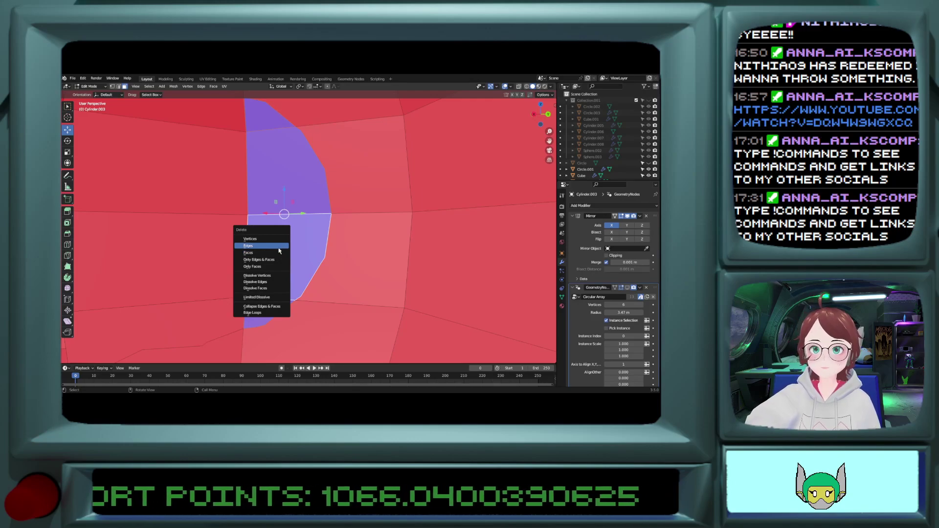
click(279, 252)
Step: Select the middle column of overlapping interior faces from top to bottom and delete those faces
click(270, 193)
middle_drag(238, 218, 267, 274)
scroll(270, 196, down, 1)
scroll(270, 201, up, 1)
click(267, 296)
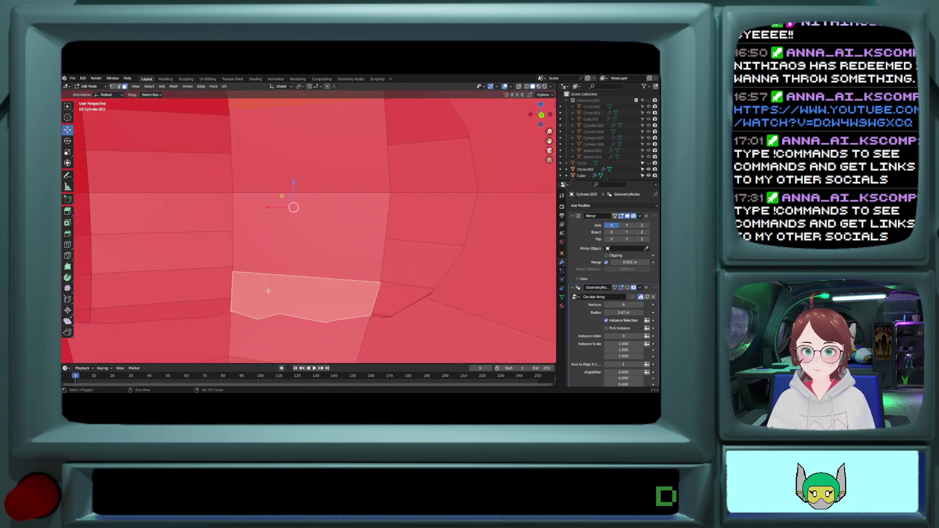
key(ctrl+z)
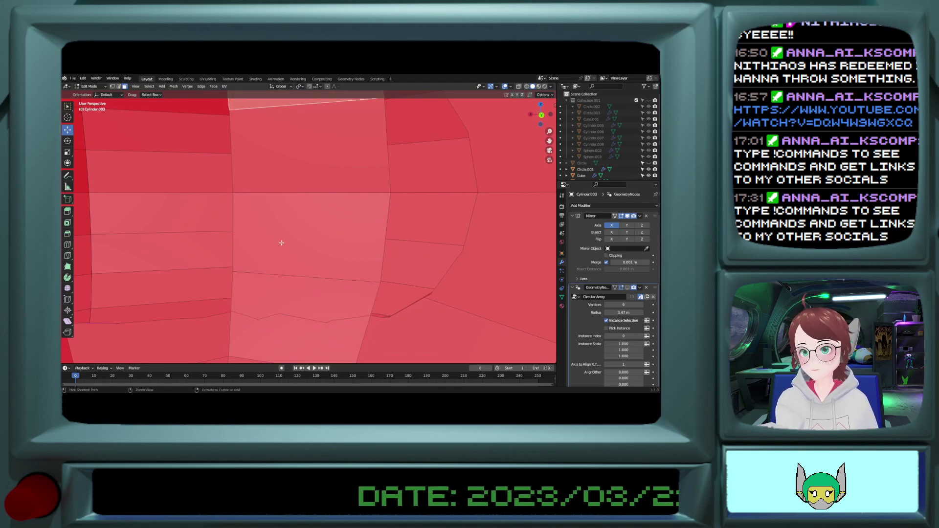
ctrl+click(279, 291)
key(x)
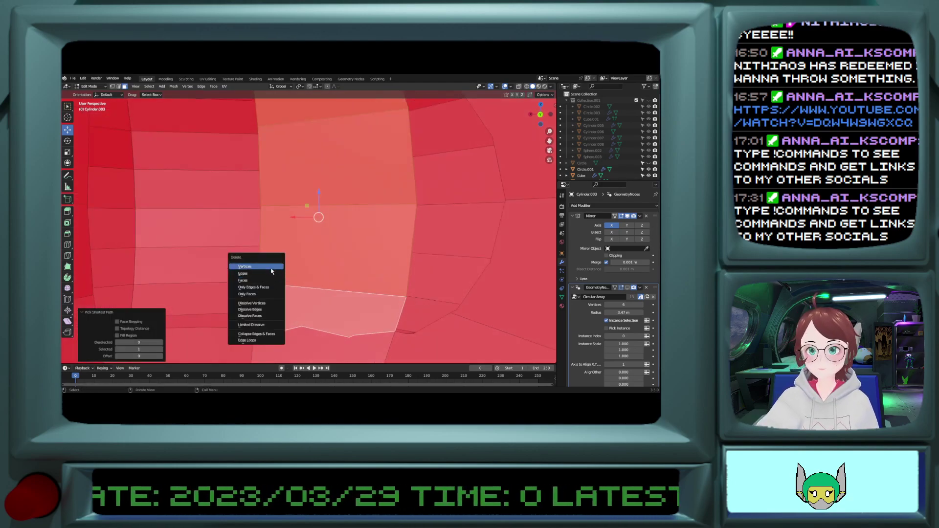
click(264, 282)
Step: Select the remaining overlapping faces of the ball and lobe enclosed inside the ornament and delete them
middle_drag(251, 248, 245, 166)
click(262, 119)
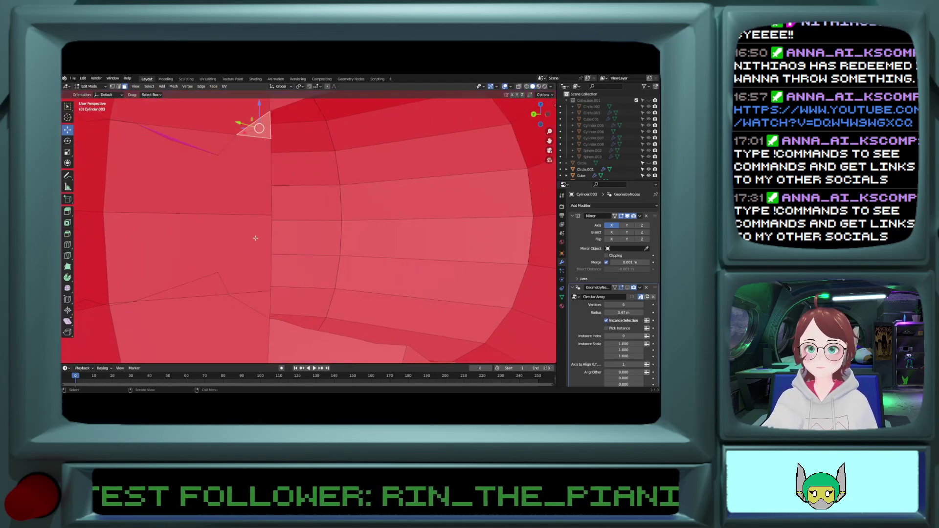
shift+click(251, 301)
shift+click(234, 182)
shift+click(200, 241)
middle_drag(184, 236, 208, 237)
shift+click(297, 205)
middle_drag(299, 205, 384, 186)
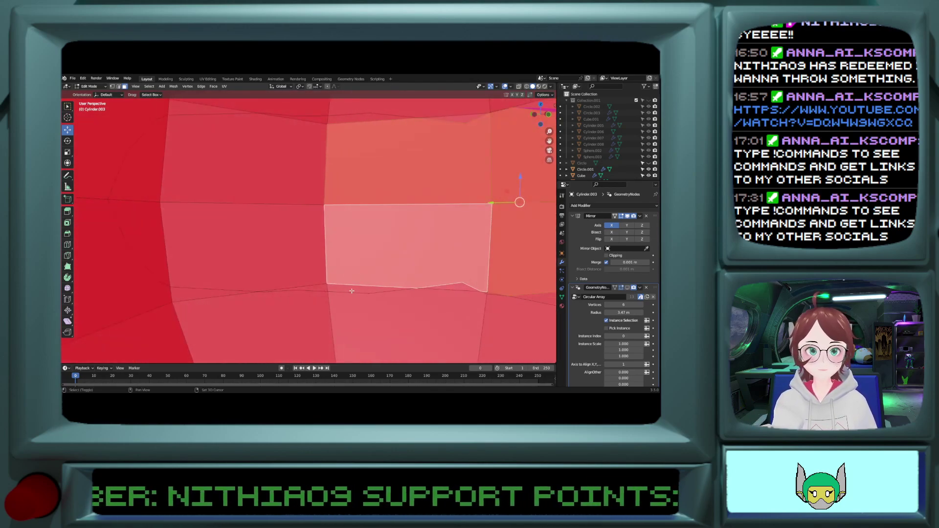
shift+click(351, 289)
shift+click(314, 289)
shift+click(275, 226)
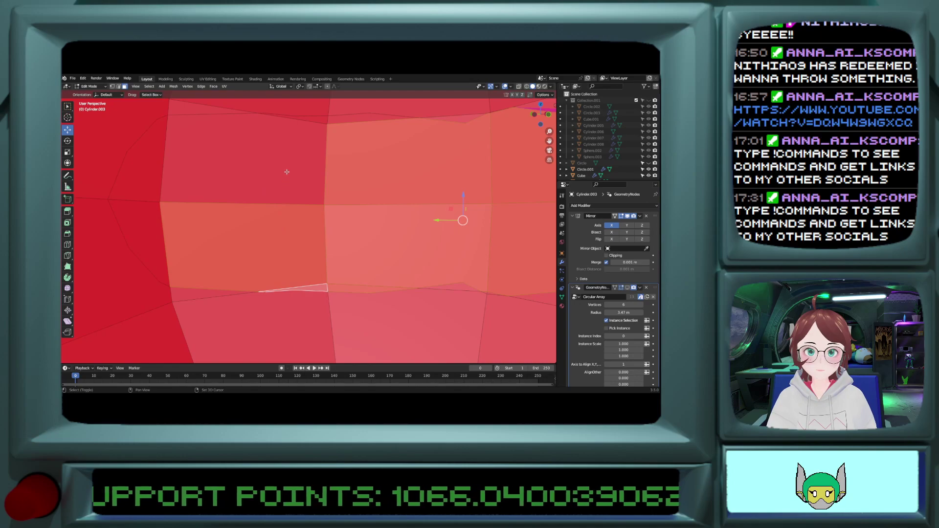
shift+click(287, 170)
shift+click(321, 120)
shift+click(351, 120)
middle_drag(386, 127, 433, 130)
shift+click(389, 170)
shift+click(389, 225)
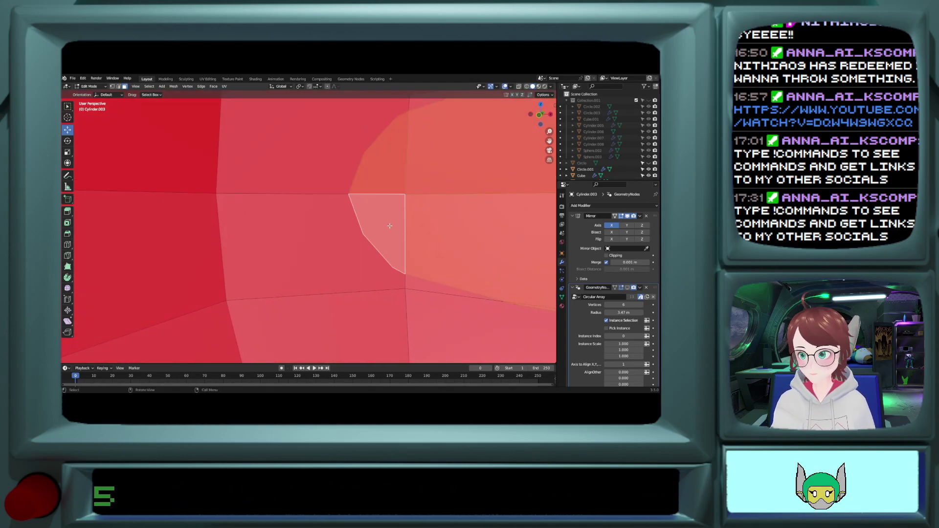
right_click(389, 225)
click(389, 225)
scroll(389, 225, down, 6)
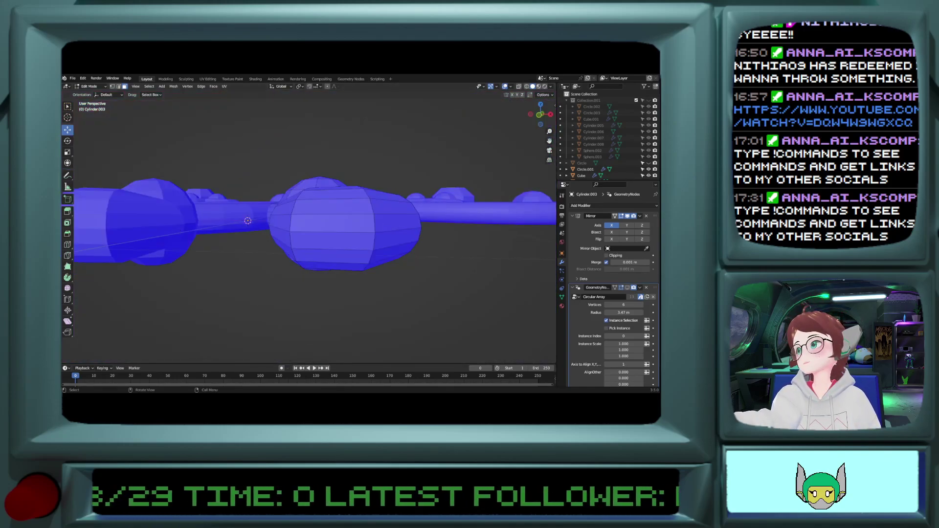
Step: Leave mesh editing on the cleaned ornament and re-enable the viewport display of its Circular Array modifier
scroll(379, 283, up, 8)
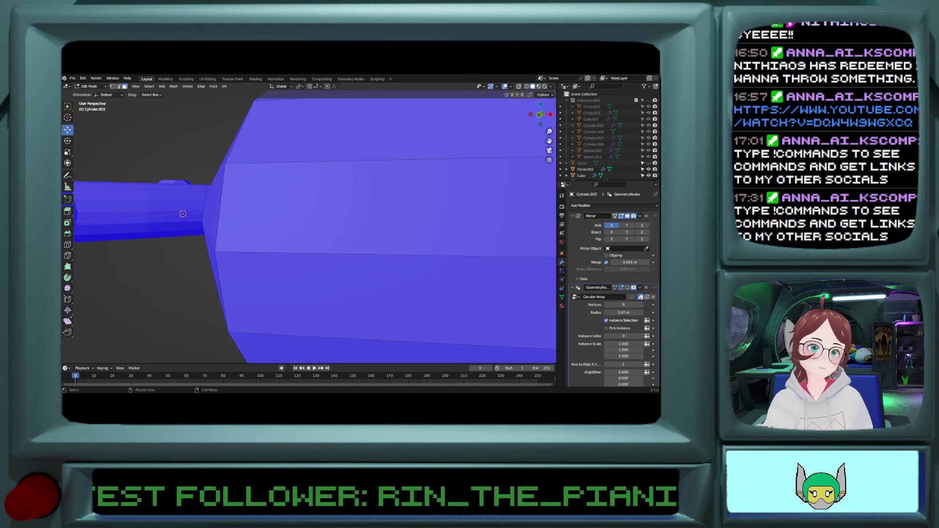
middle_drag(378, 283, 235, 295)
scroll(391, 308, down, 8)
key(Tab)
scroll(235, 295, down, 5)
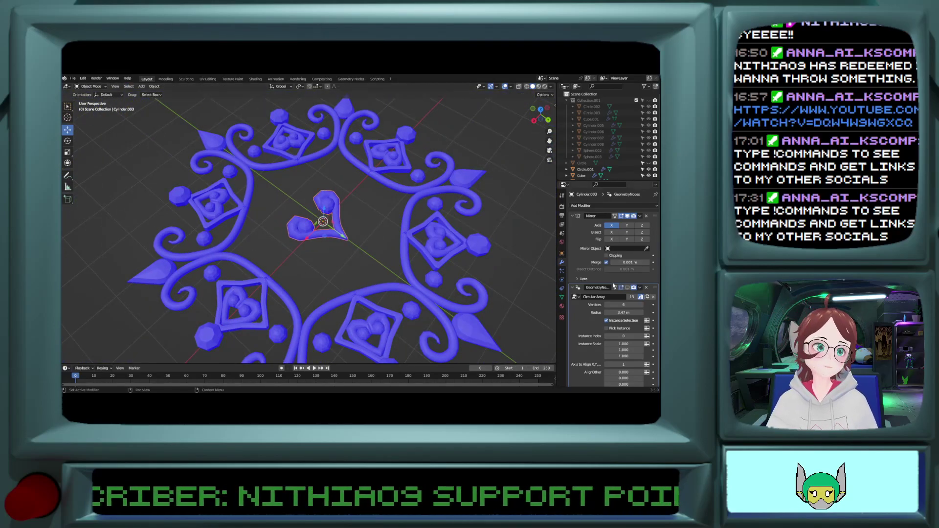
click(628, 288)
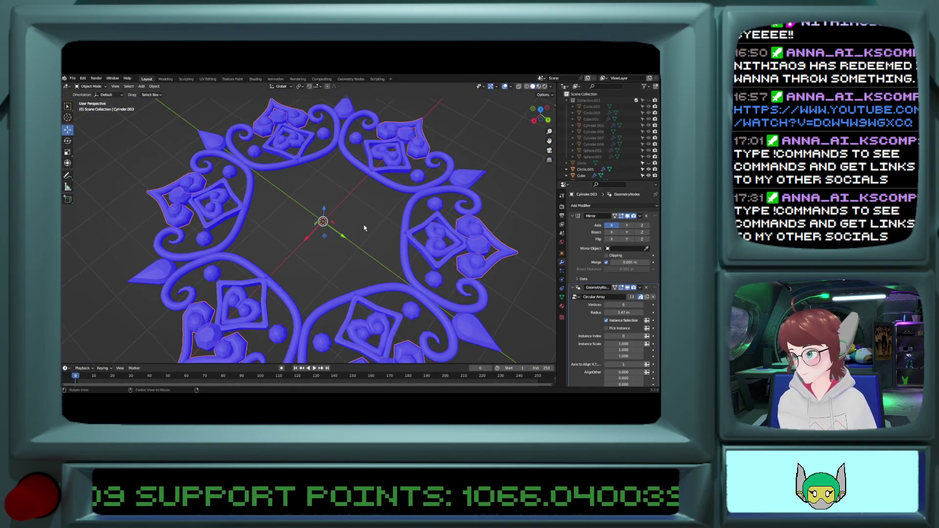
Step: Unhide all objects and hide the white reference image plane behind the medallion
key(alt+h)
scroll(355, 196, down, 5)
click(422, 229)
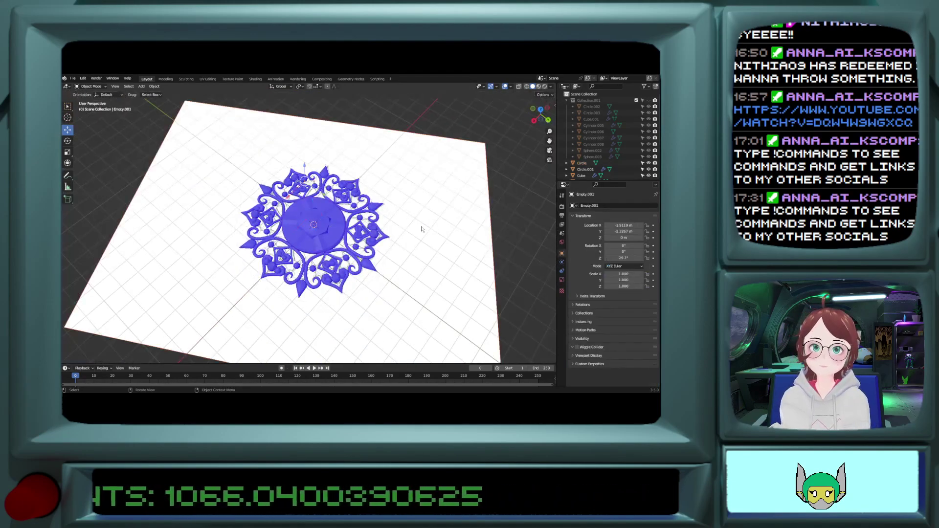
key(h)
scroll(421, 226, up, 5)
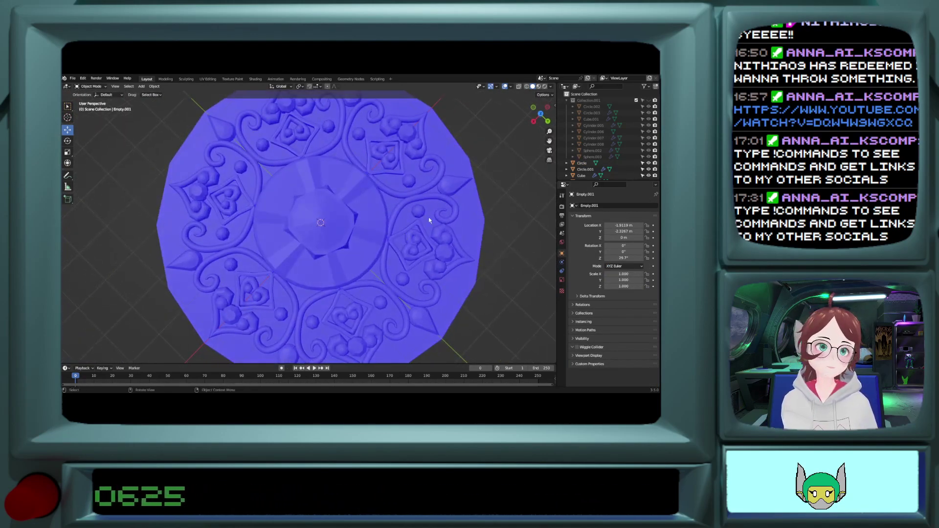
Step: Try Collection.001 as the collection operand of the base disc's first Boolean union, and remove that modifier
click(459, 214)
click(473, 213)
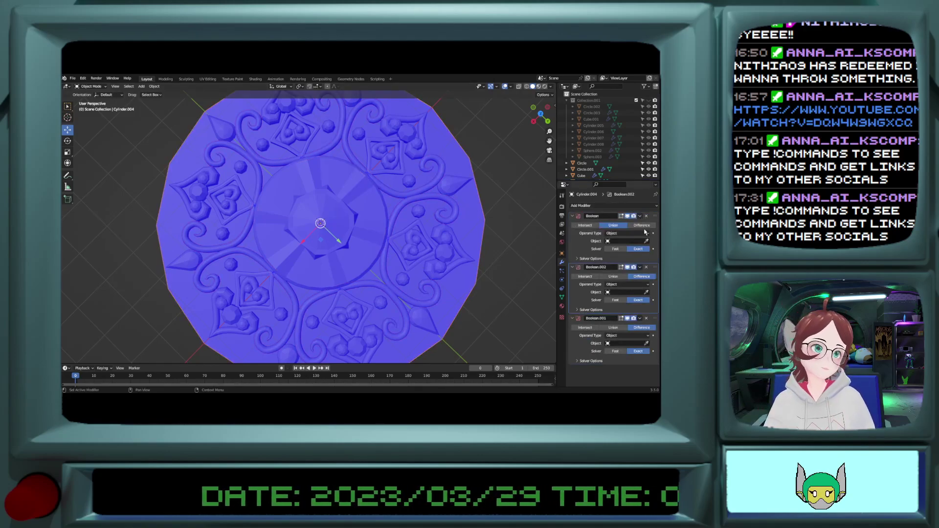
click(628, 233)
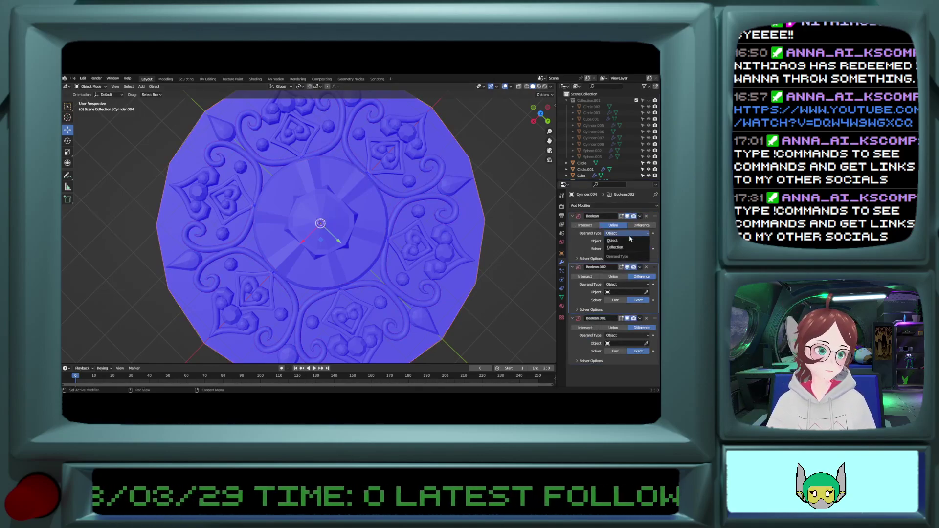
click(610, 247)
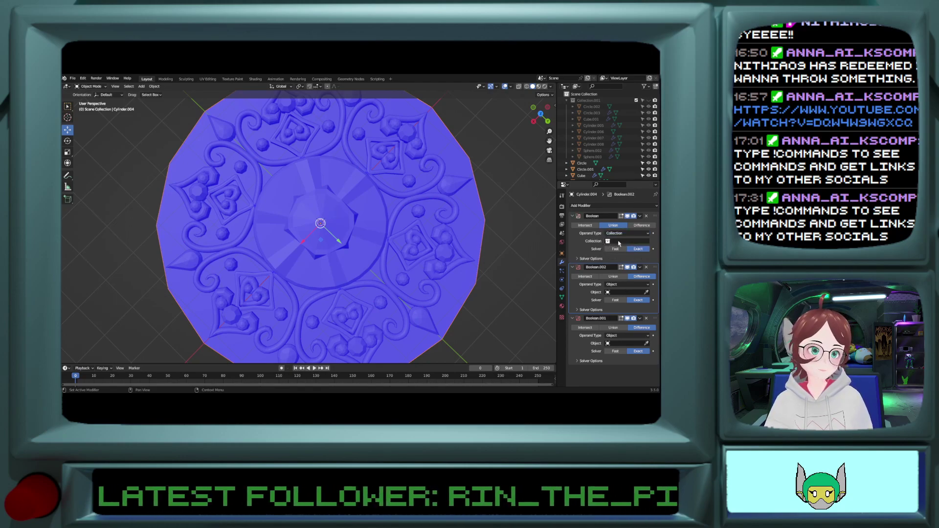
click(610, 242)
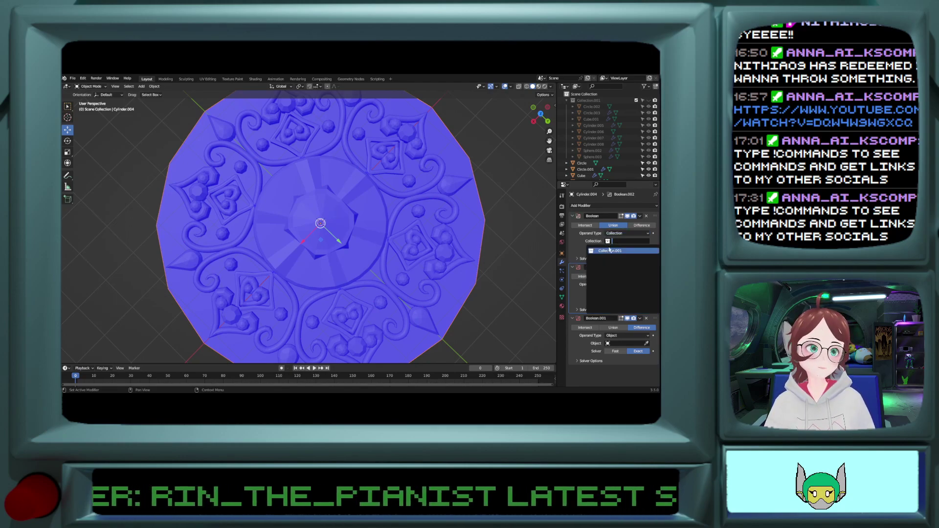
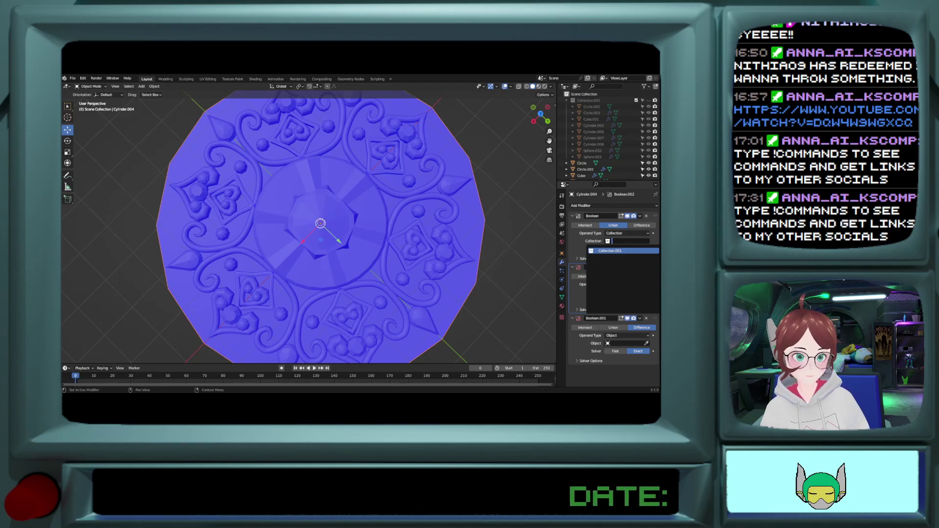
click(610, 250)
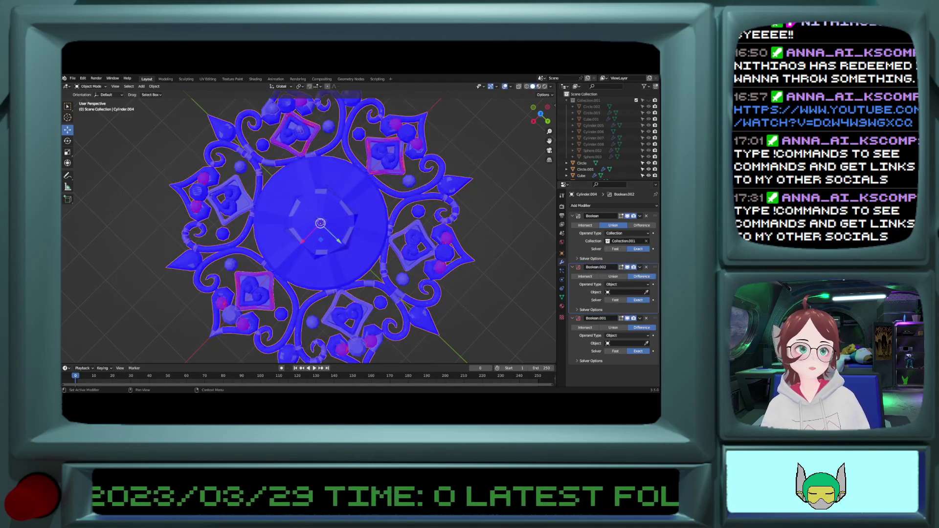
click(647, 216)
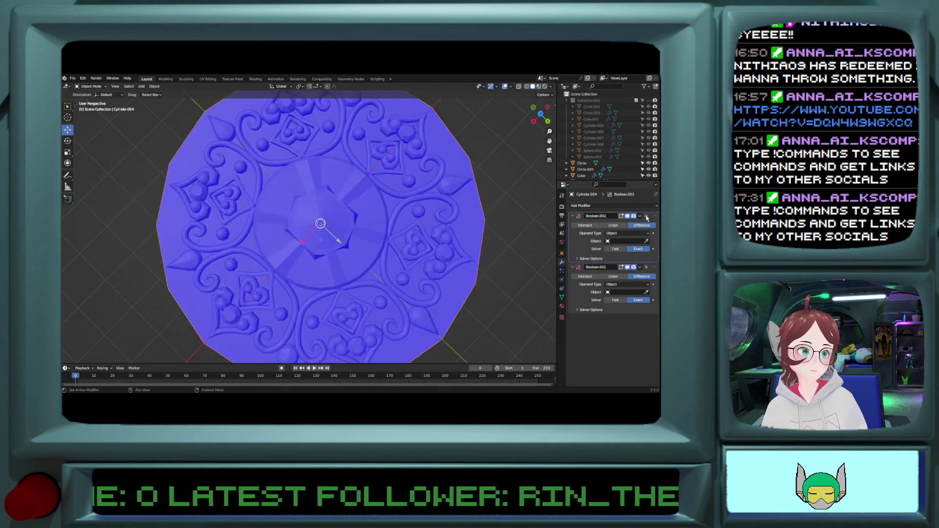
Step: Set the disc's Boolean.002 to a Union with the central Circle object and hide that original Circle
click(646, 241)
click(385, 232)
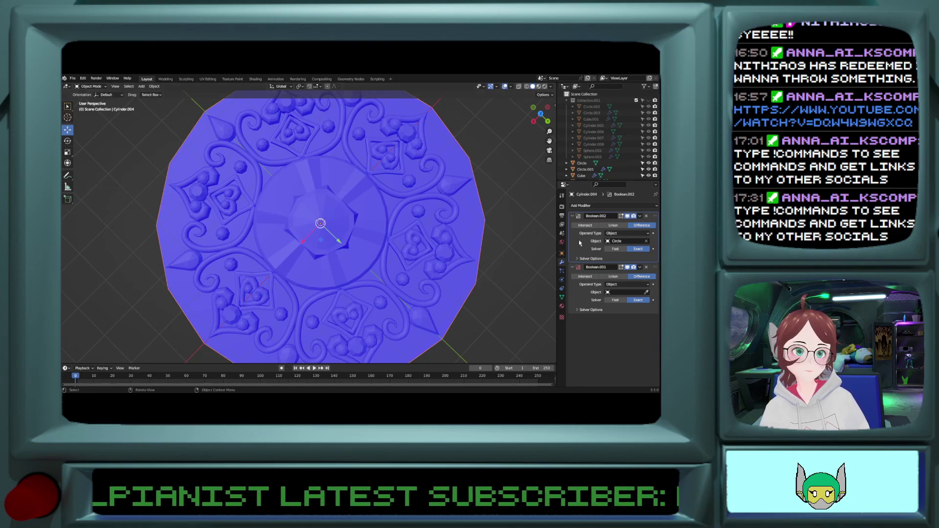
click(355, 239)
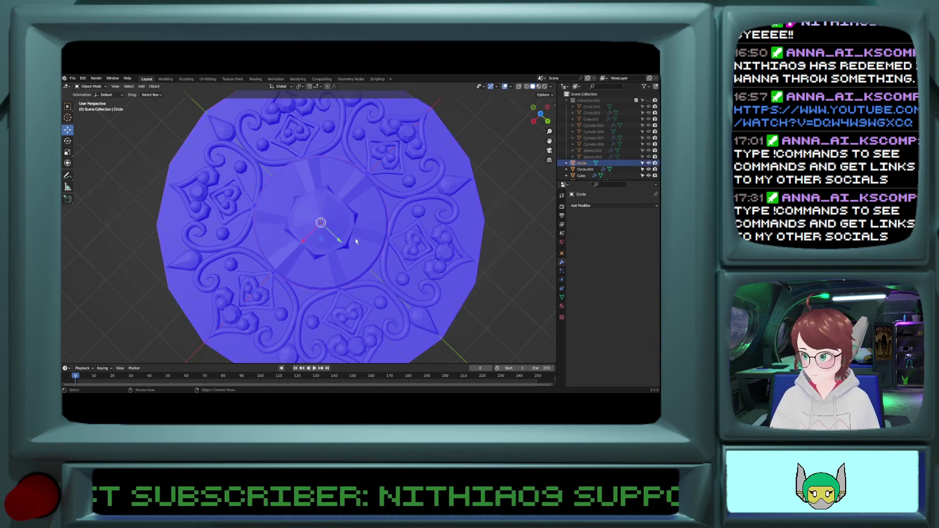
key(h)
click(457, 226)
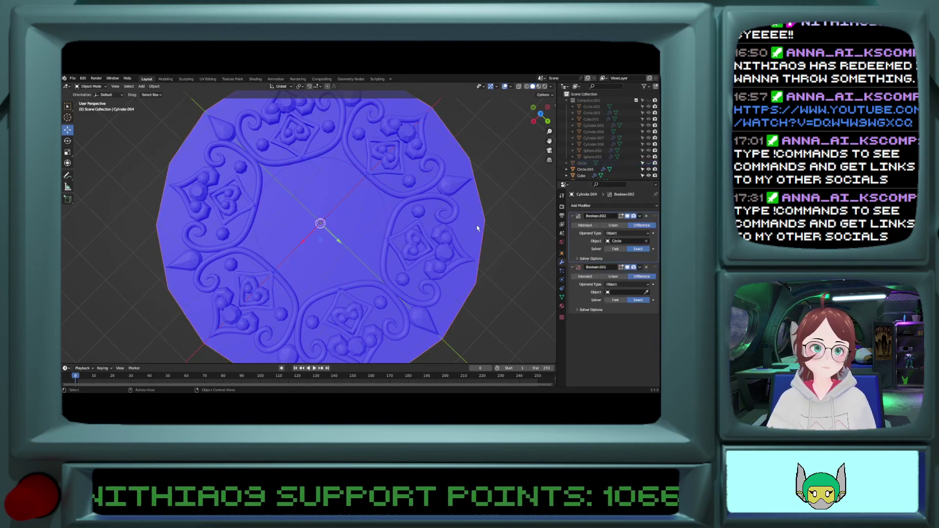
click(613, 225)
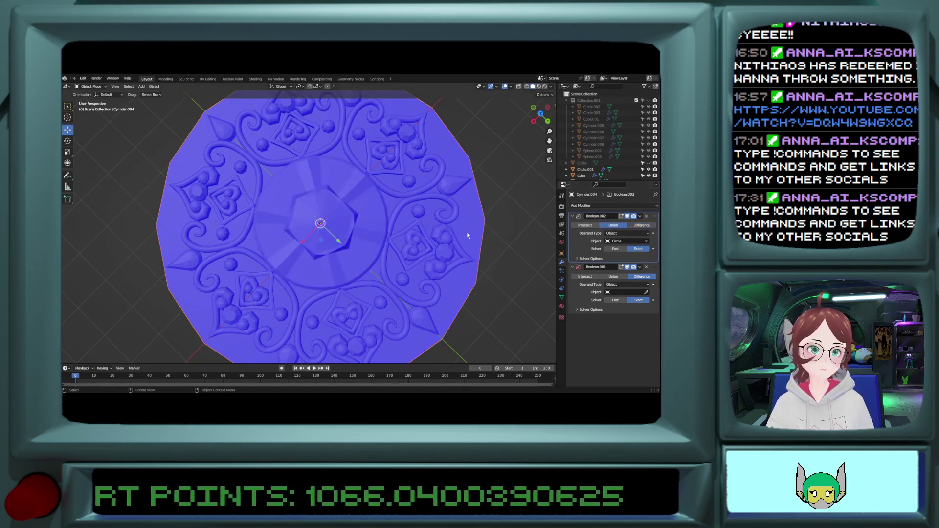
Step: Try the scrollwork Cylinder as the object of the disc's Boolean.001 and hide it, and undo both changes
click(647, 293)
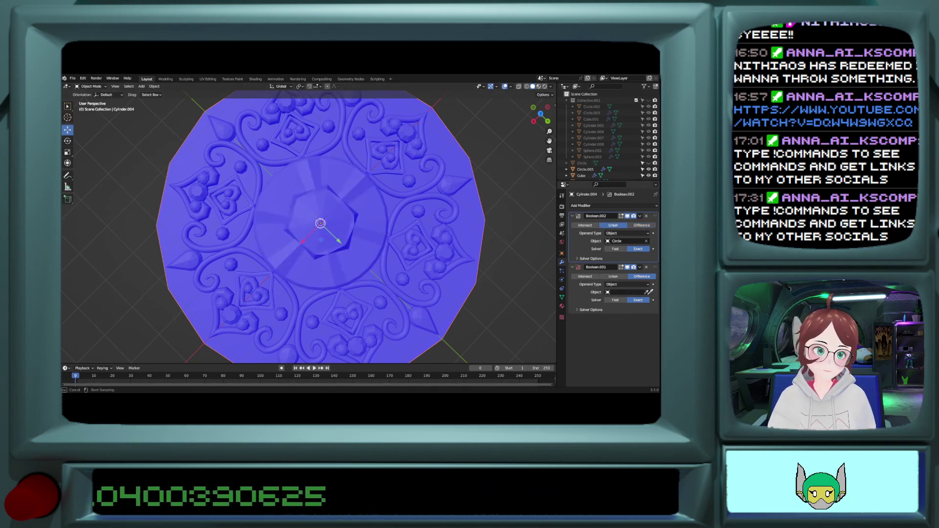
click(402, 209)
click(403, 210)
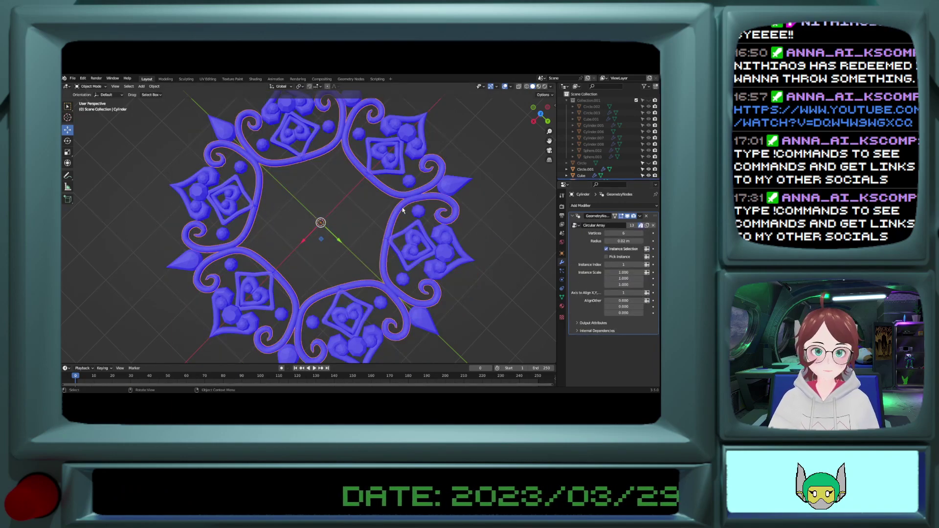
key(h)
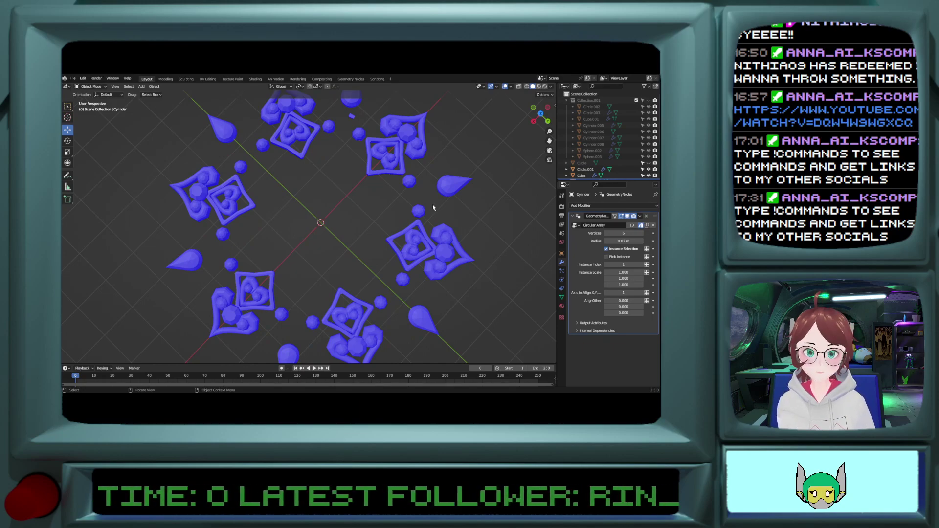
key(ctrl+z)
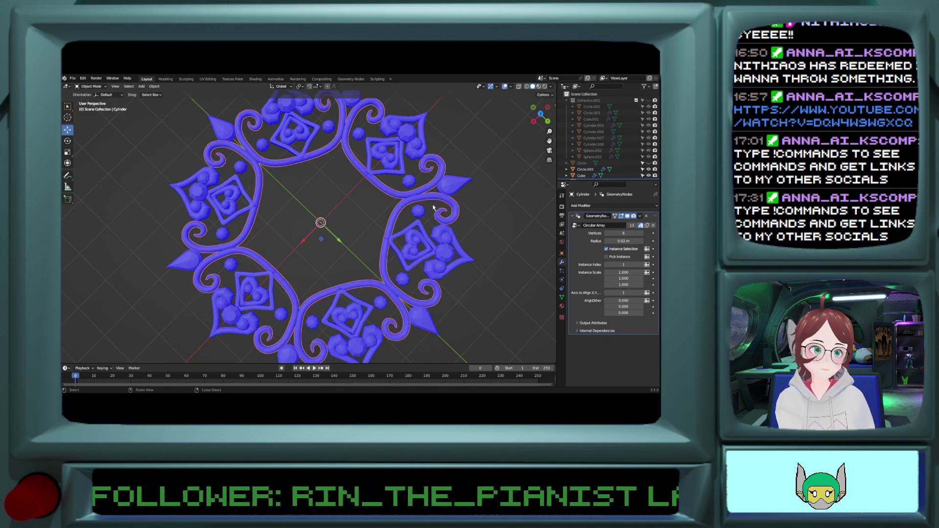
key(ctrl+z)
key(ctrl+z)
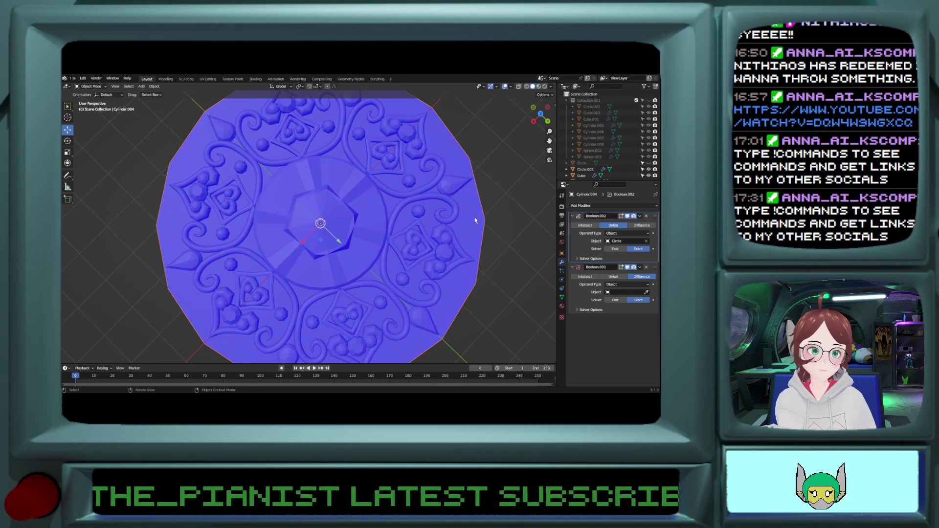
Step: Set the disc's Boolean.001 to Union, try the scrollwork Cylinder as its object, and undo that object choice
click(613, 276)
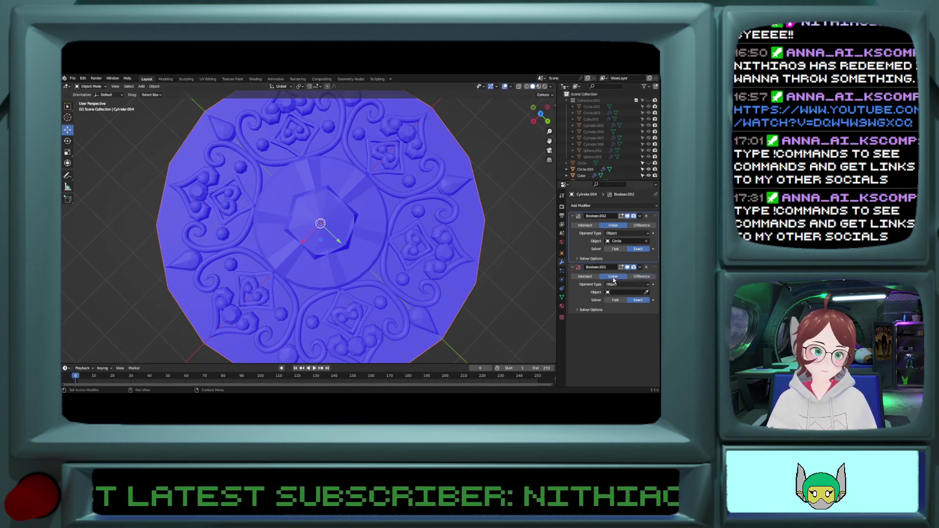
click(646, 292)
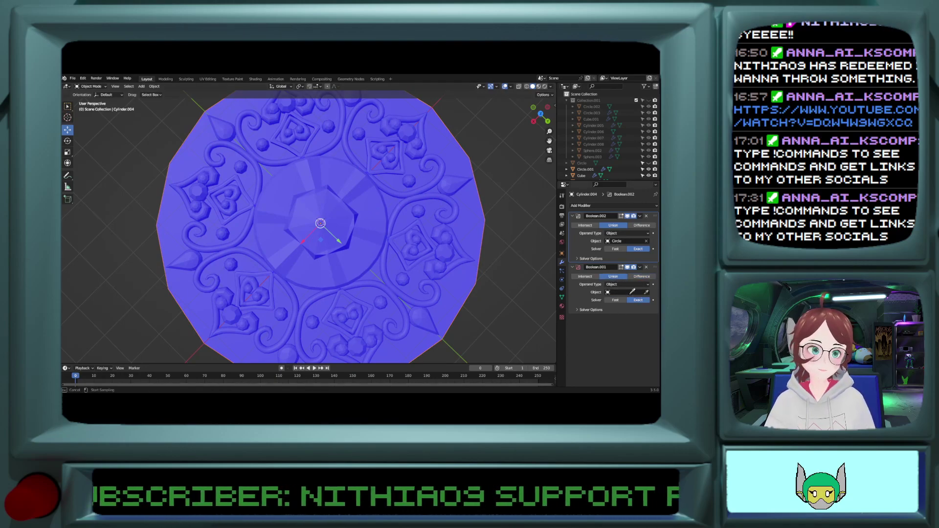
click(385, 264)
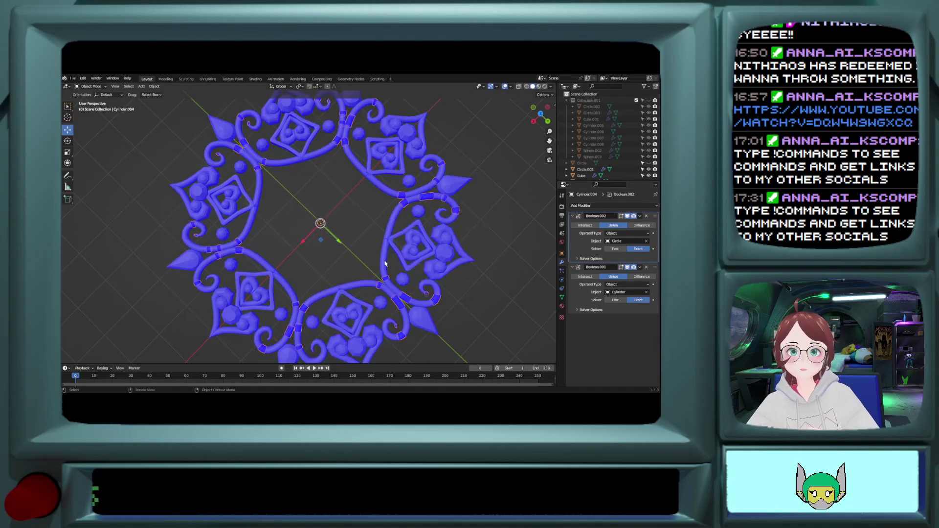
click(385, 264)
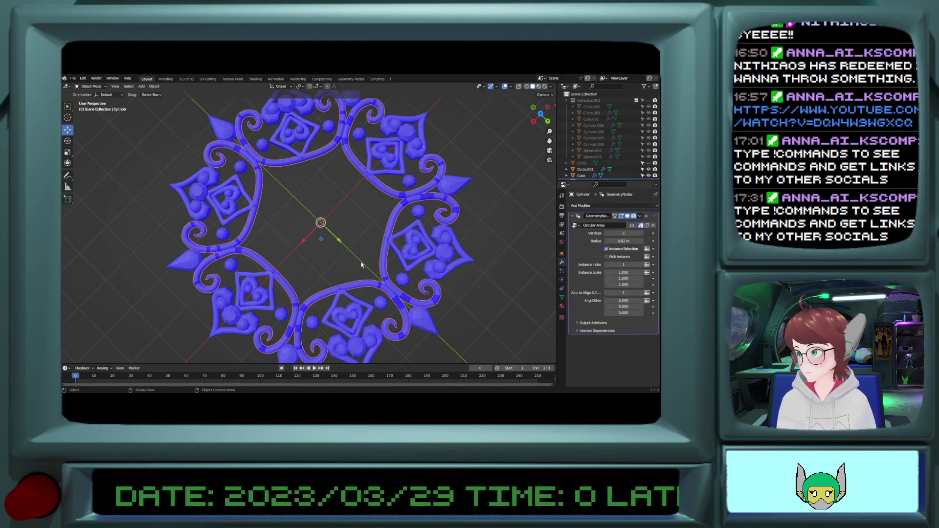
key(alt)
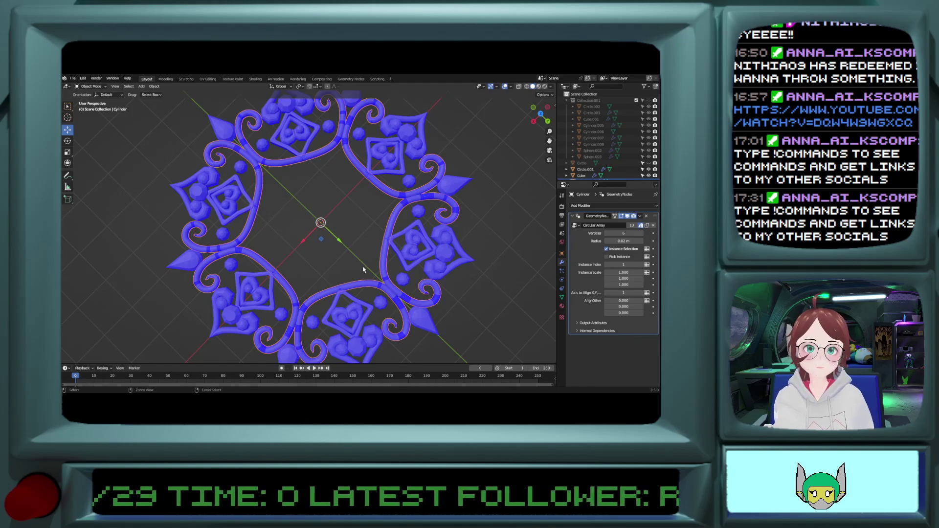
key(ctrl+z)
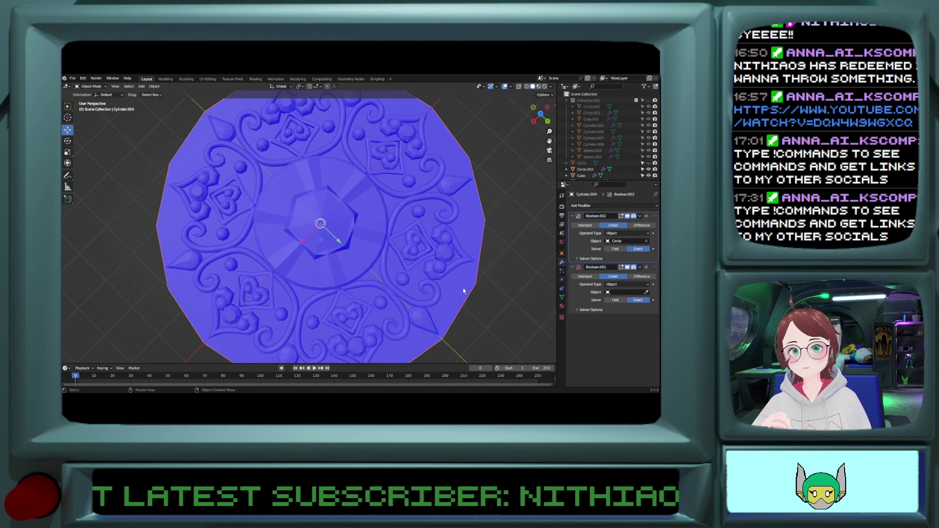
Step: Set the object of the disc's Boolean.001 to the faceted gems, Cylinder.001, and hide the original gems
click(646, 292)
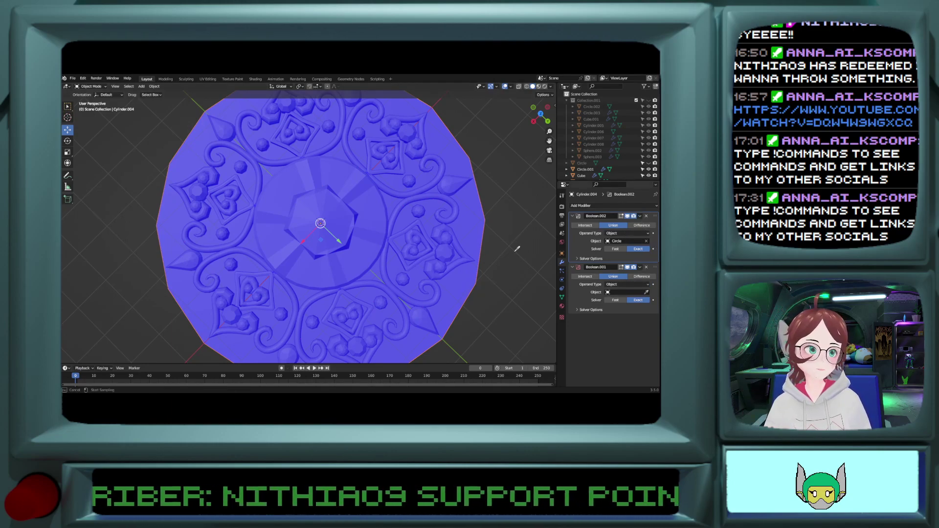
click(444, 257)
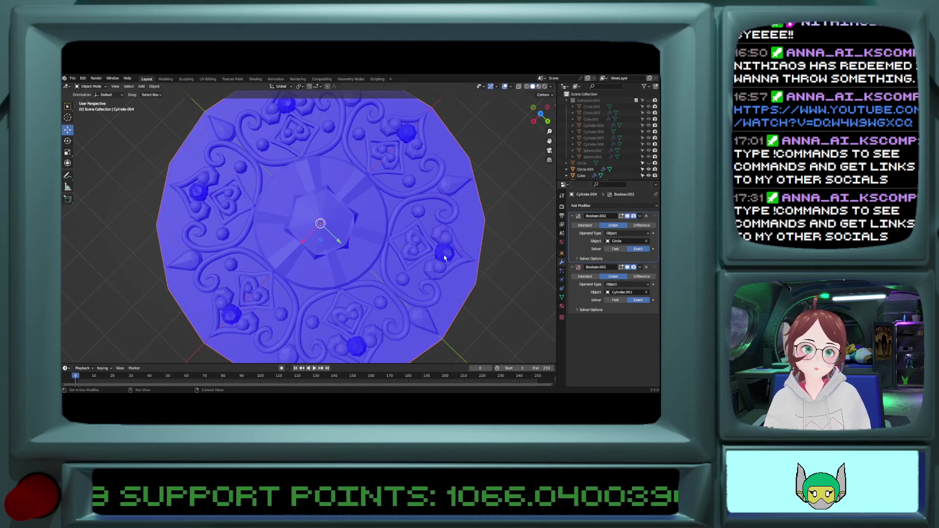
click(445, 258)
key(h)
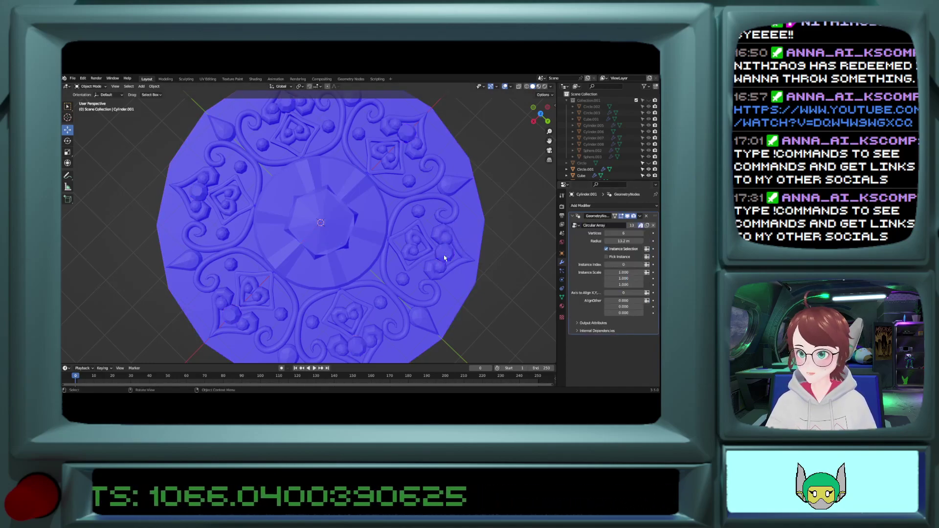
Step: Duplicate the disc's Boolean.001 union and set the copy's object to the pointed lobed ornaments, Cylinder.003
click(453, 290)
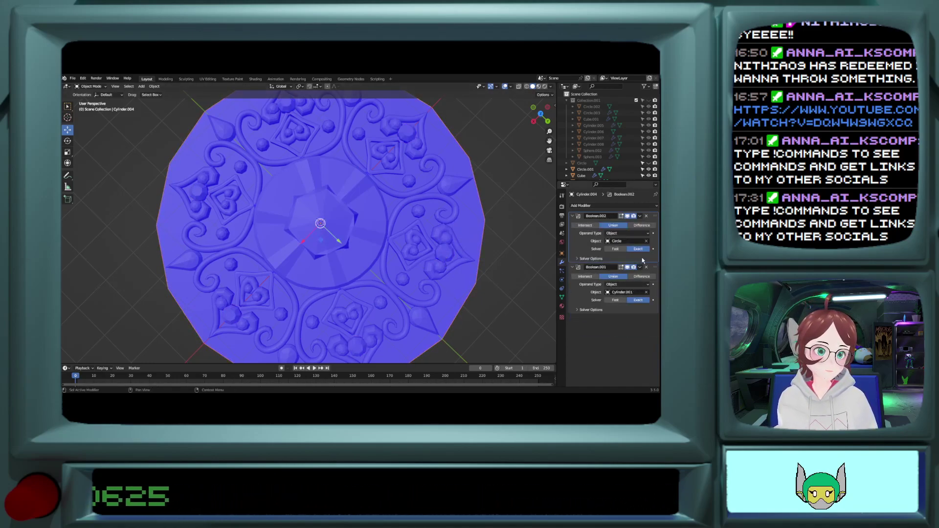
right_click(634, 327)
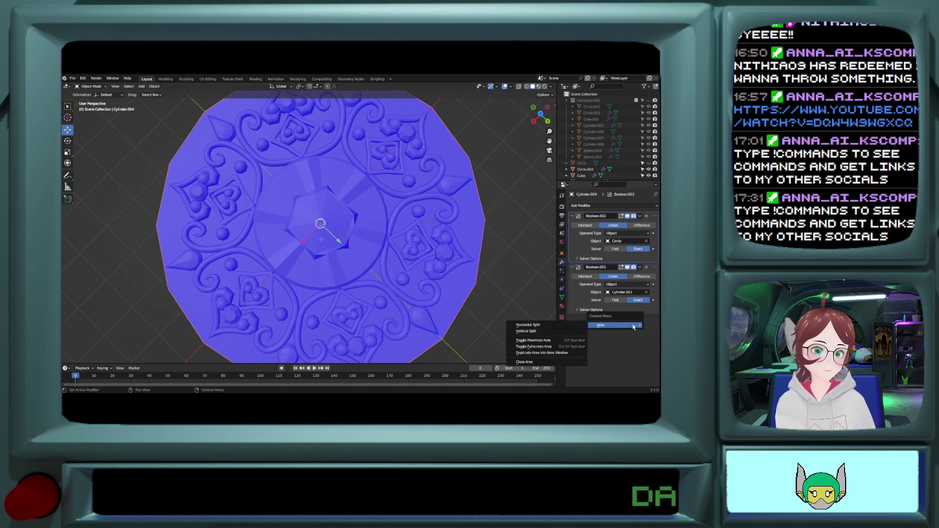
click(640, 267)
click(630, 284)
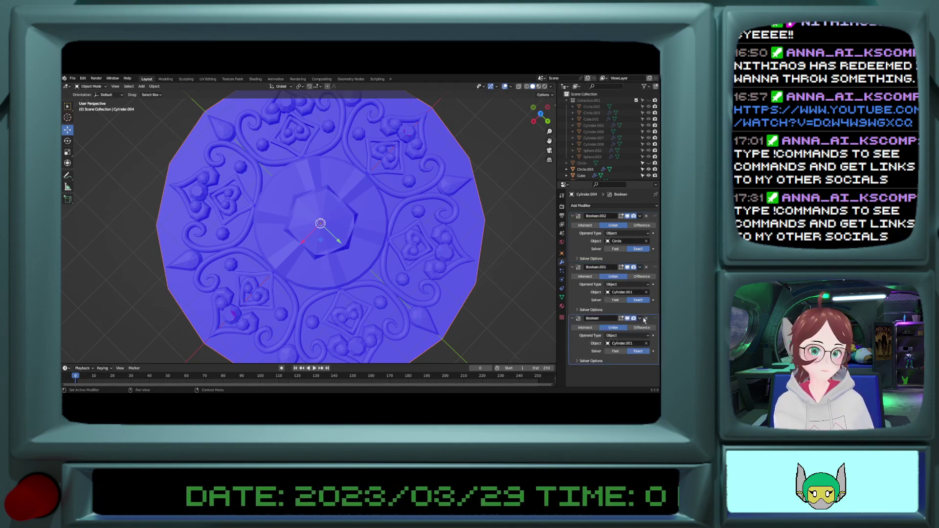
click(646, 343)
click(647, 343)
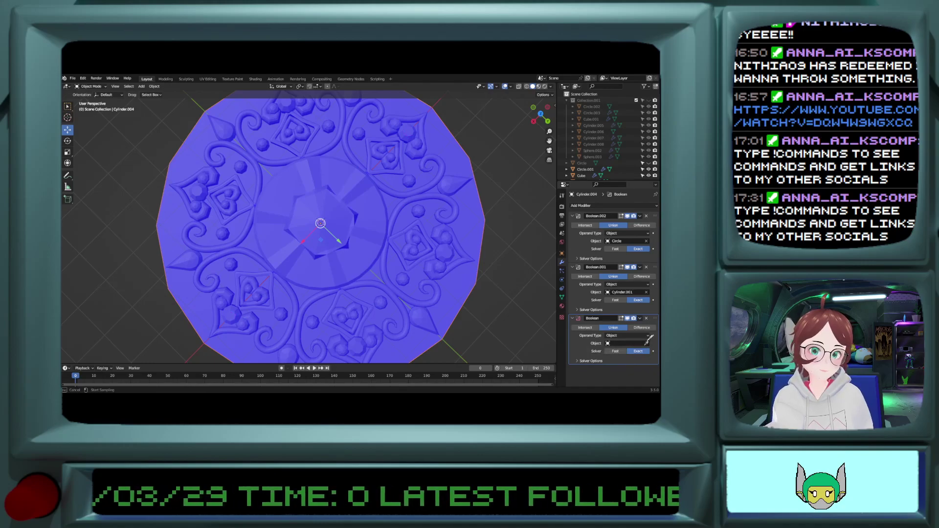
click(462, 258)
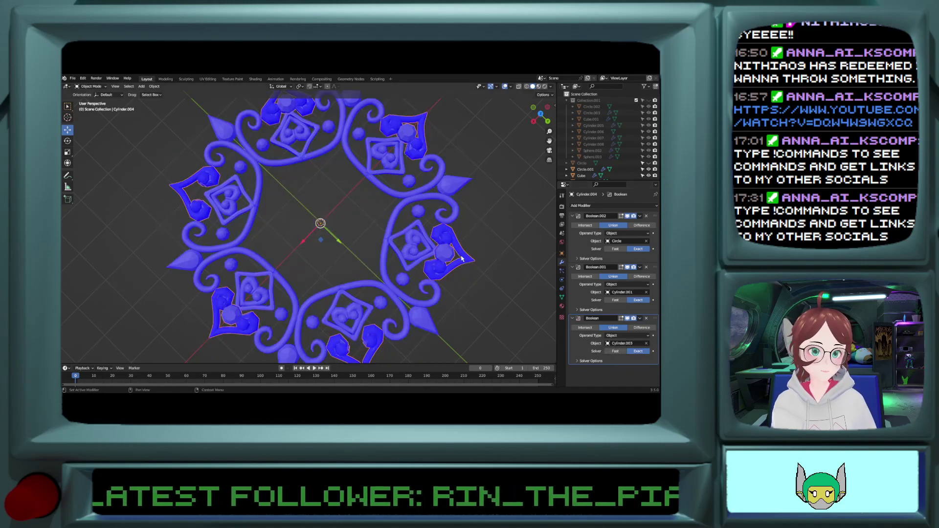
Step: Try Difference, Intersect and the Fast solver on the disc's Boolean that uses Cylinder.003
click(647, 331)
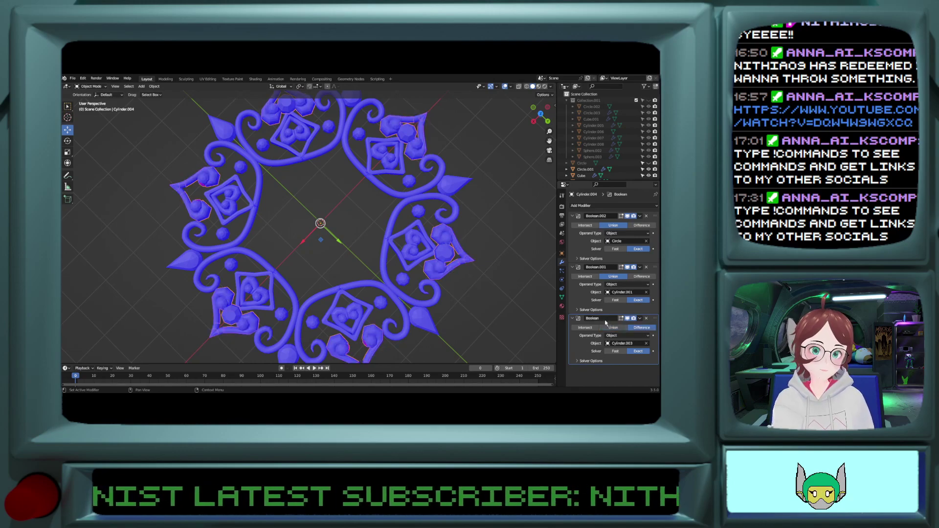
click(585, 328)
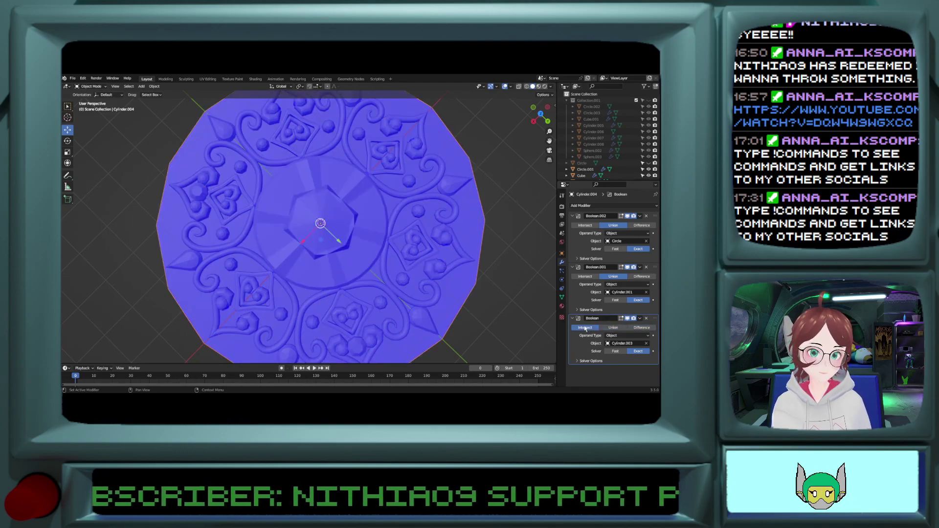
click(613, 328)
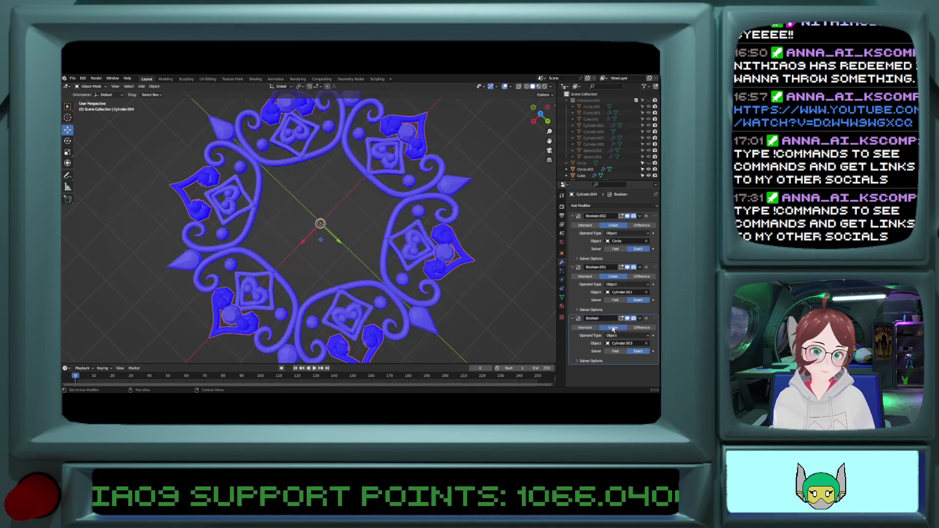
click(616, 351)
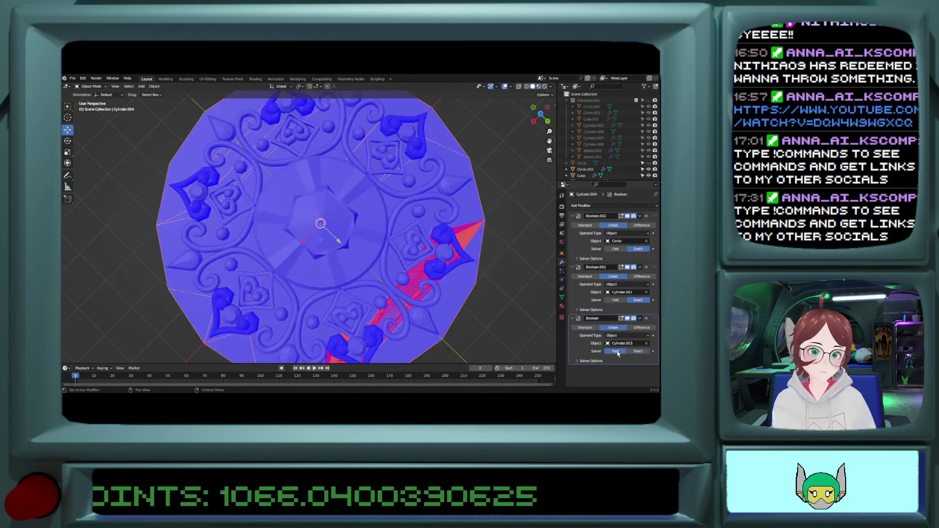
Step: Replace the object of the disc's last Boolean union with the diamond frames, Cube, and hide the original frames
click(645, 344)
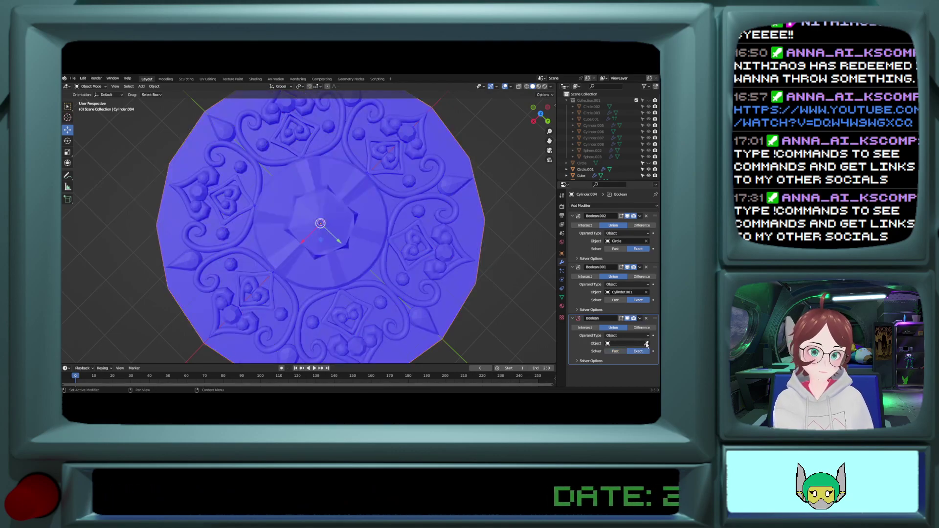
click(646, 344)
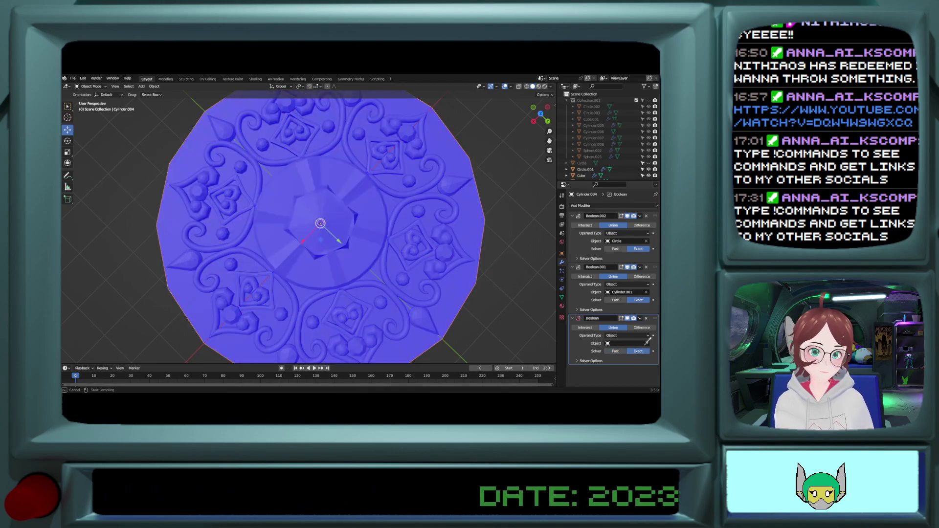
click(428, 228)
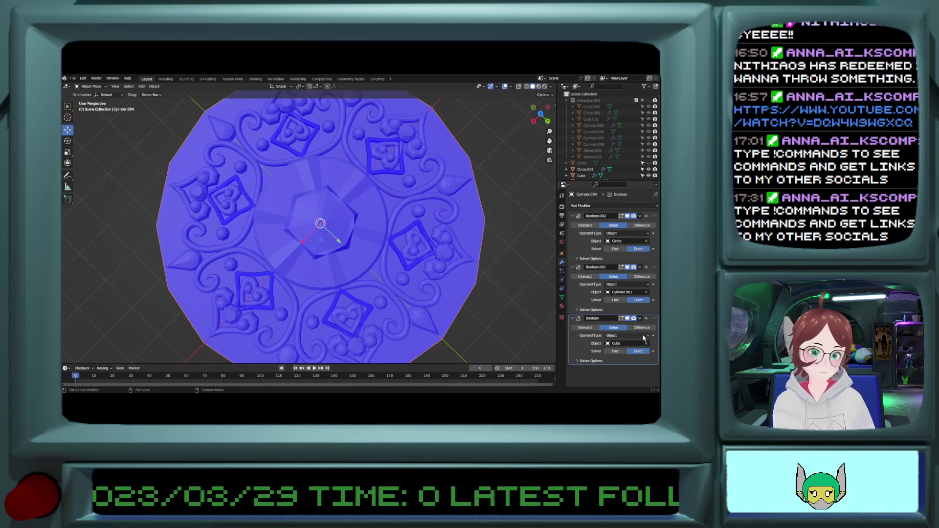
click(428, 244)
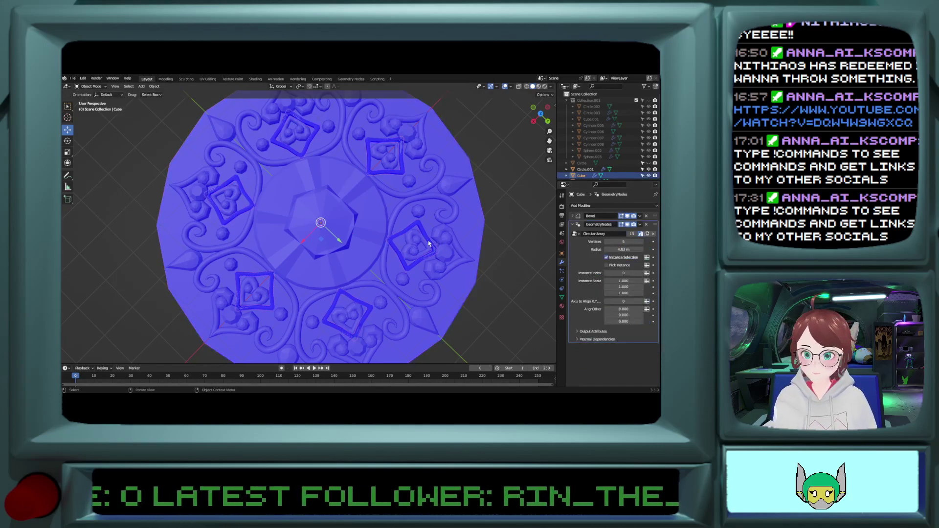
key(h)
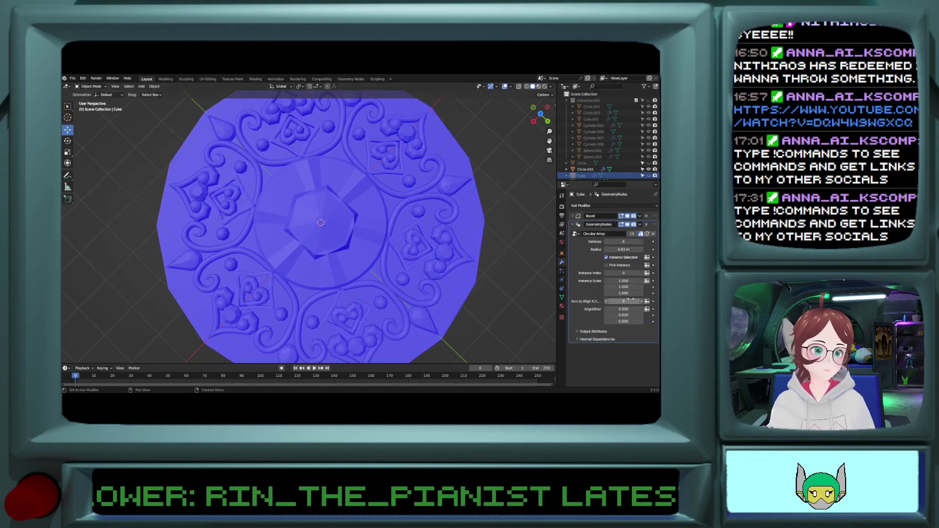
click(473, 244)
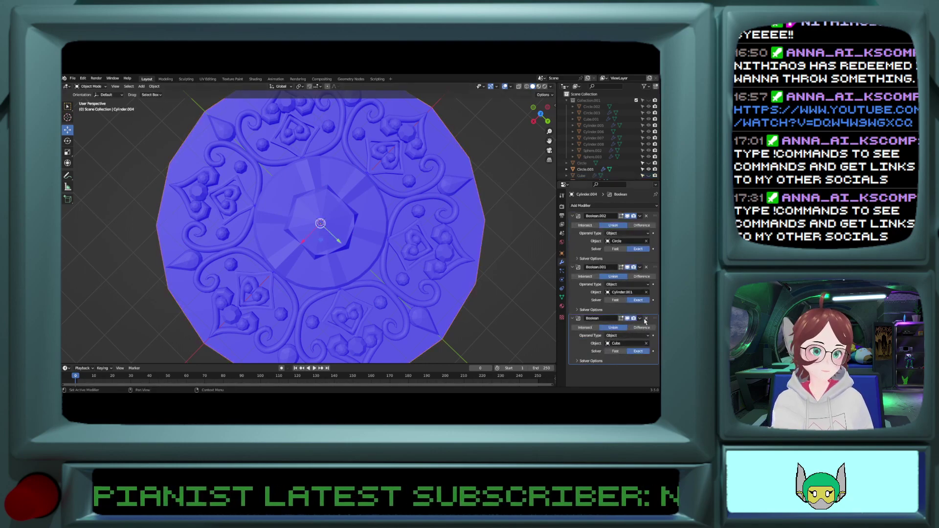
Step: Collapse the disc's existing Boolean modifiers, duplicate the union that uses Cube, and expand the copy's settings
click(573, 216)
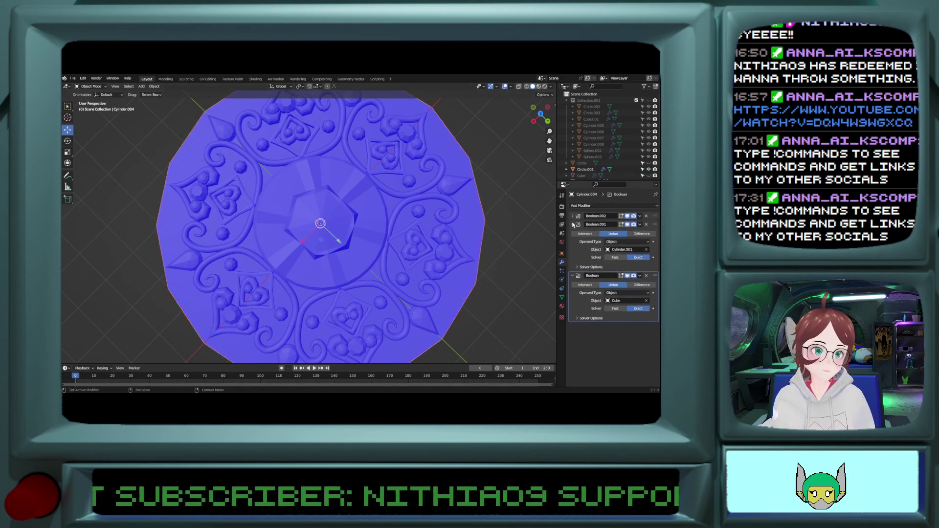
click(572, 224)
click(573, 233)
click(639, 233)
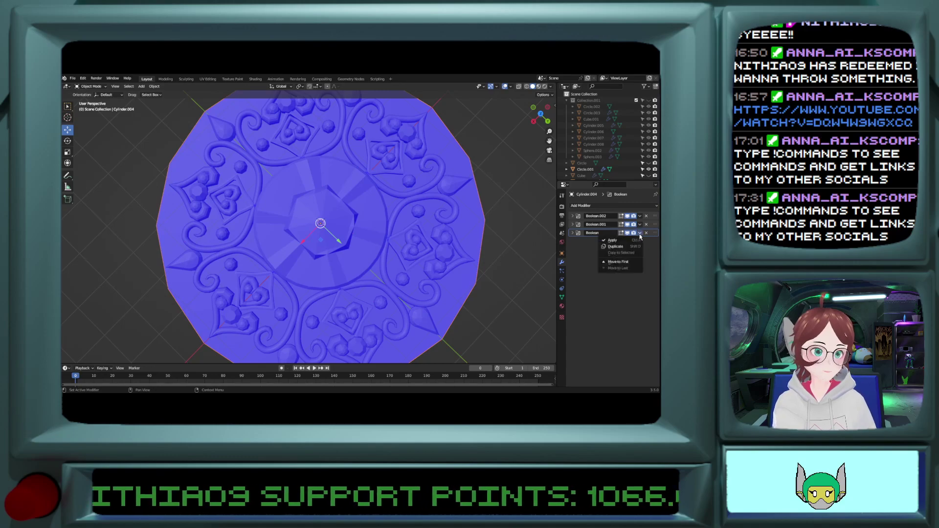
click(630, 247)
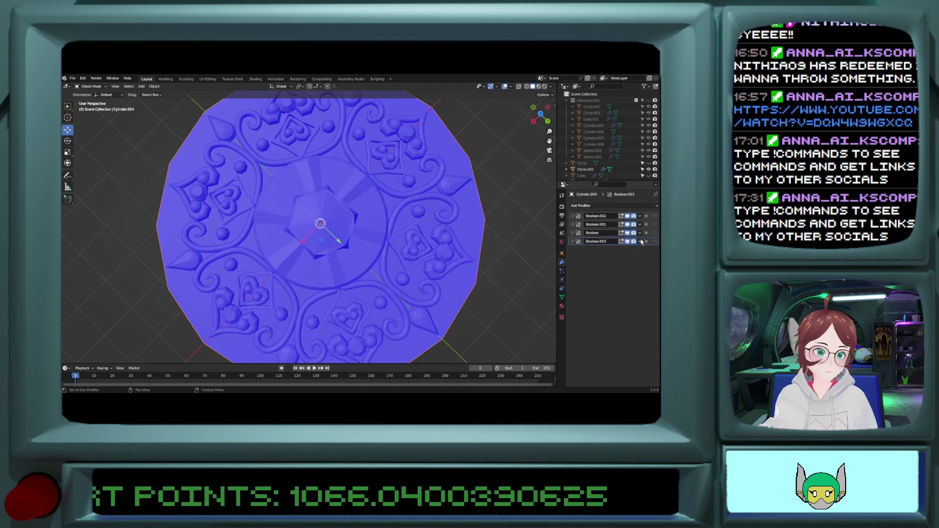
click(573, 242)
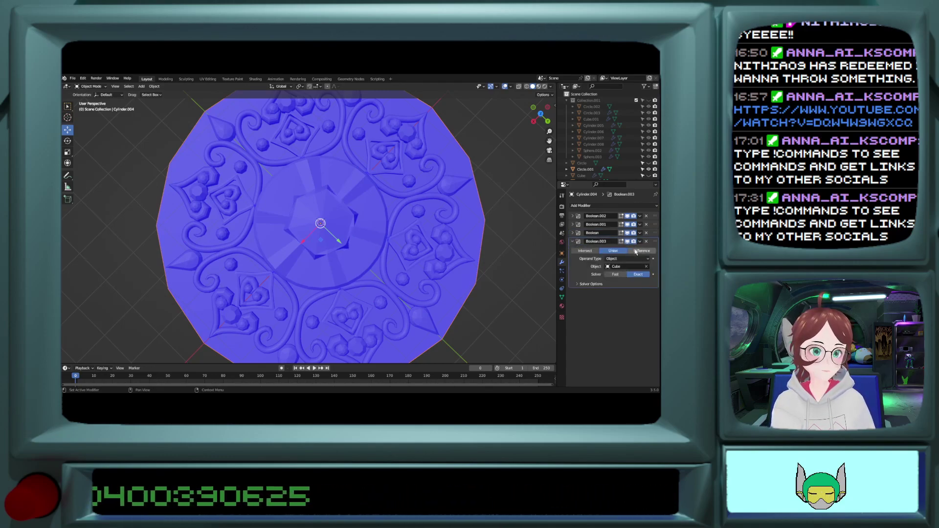
Step: Set the object of the disc's Boolean.003 to the small balls, Sphere, and hide the original balls
click(646, 267)
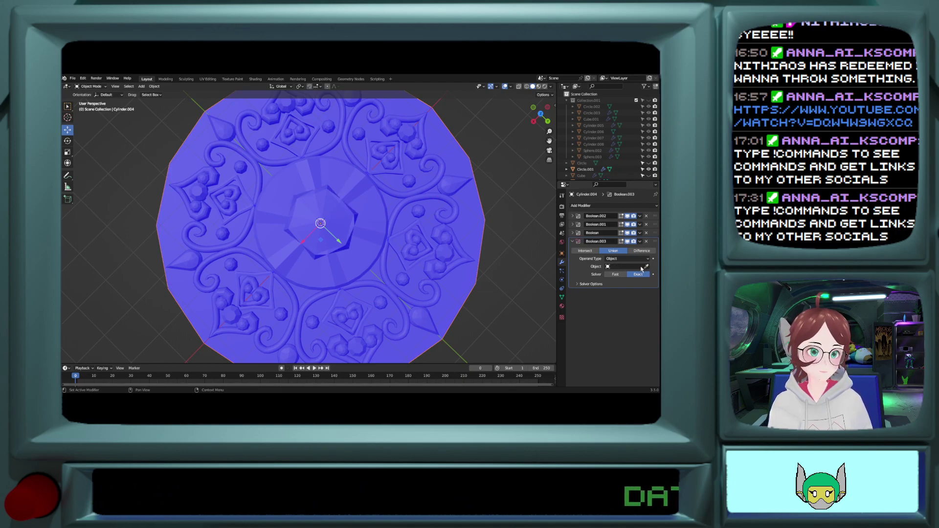
click(646, 267)
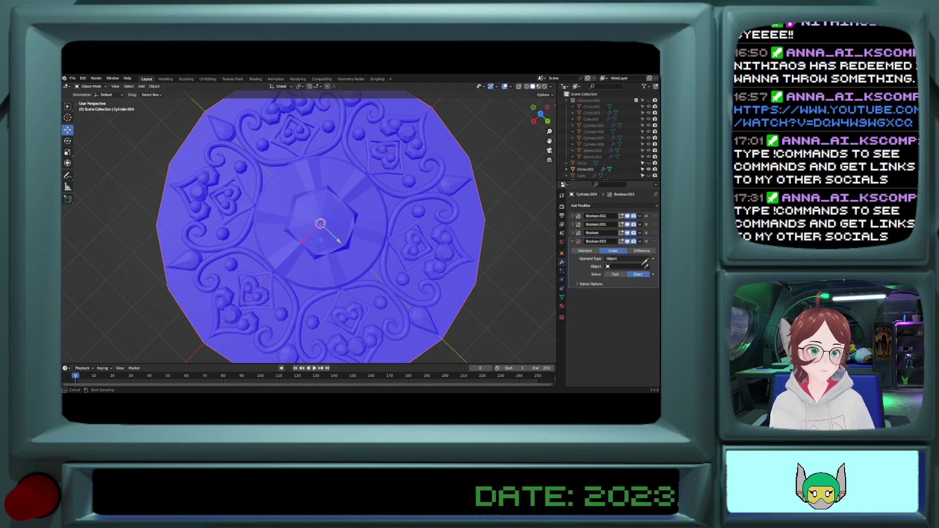
click(421, 213)
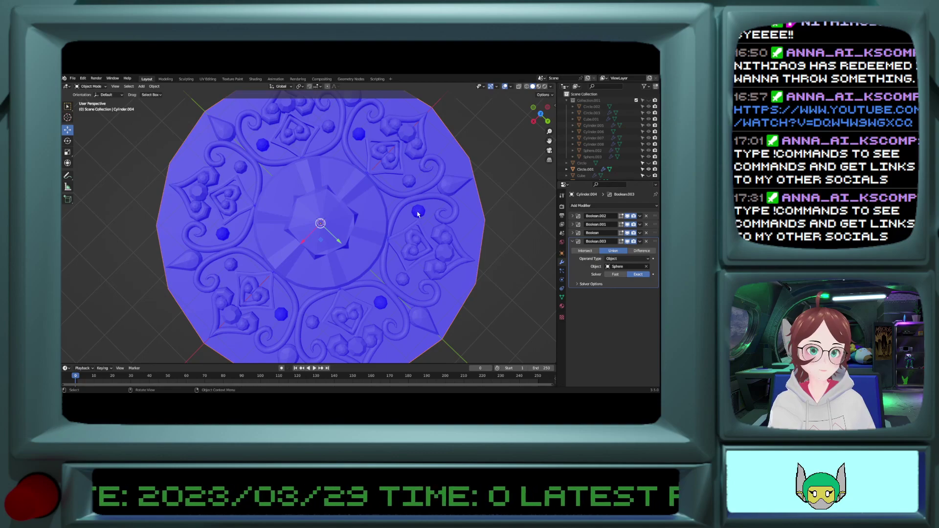
click(418, 214)
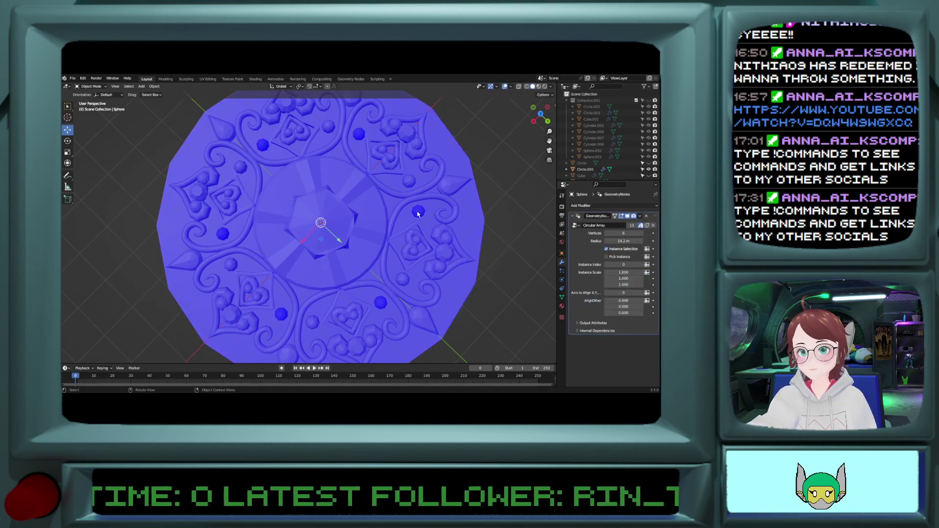
middle_drag(418, 213, 418, 200)
click(416, 215)
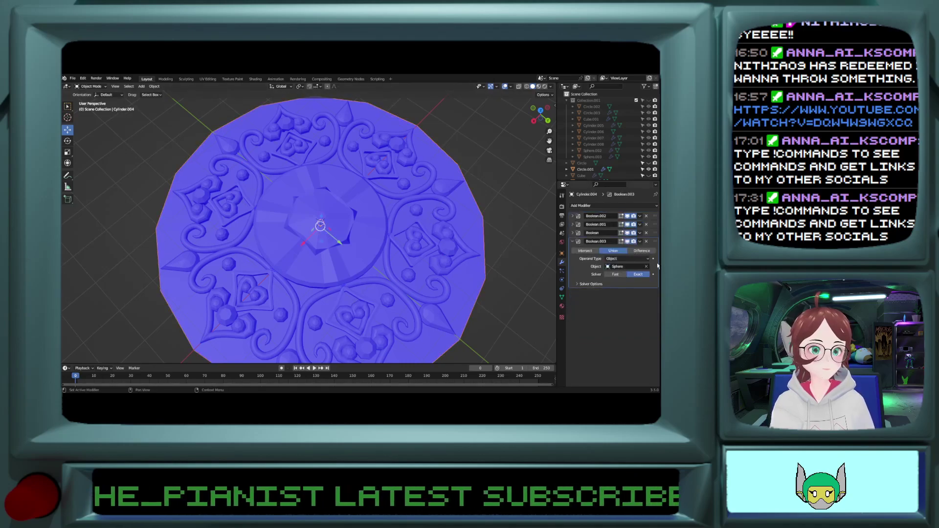
Step: Duplicate the disc's Boolean.003 union and set the copy's object to the pointed drop ornaments, Circle.001
click(640, 241)
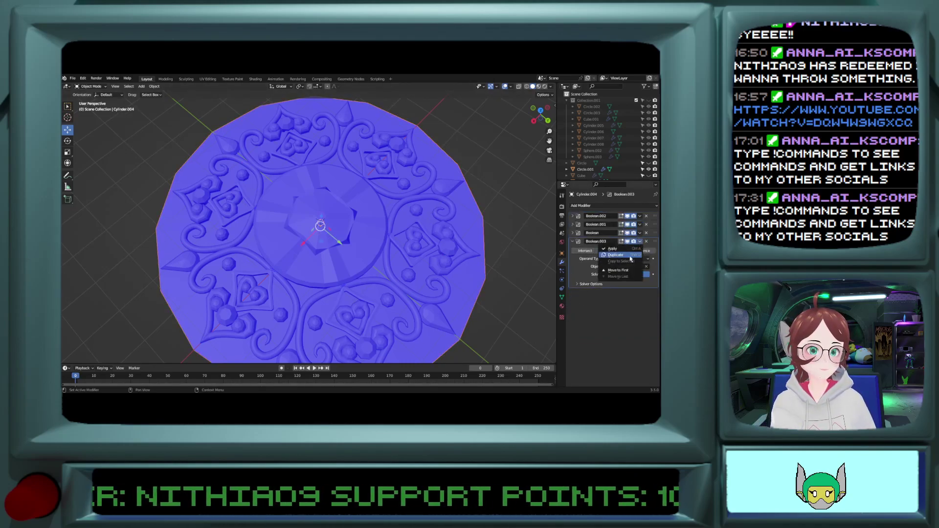
click(629, 259)
click(572, 241)
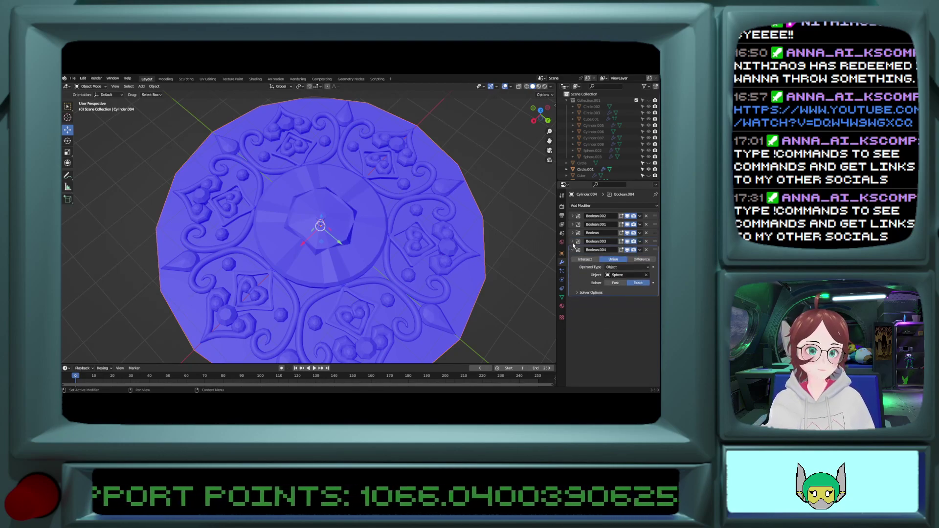
click(646, 275)
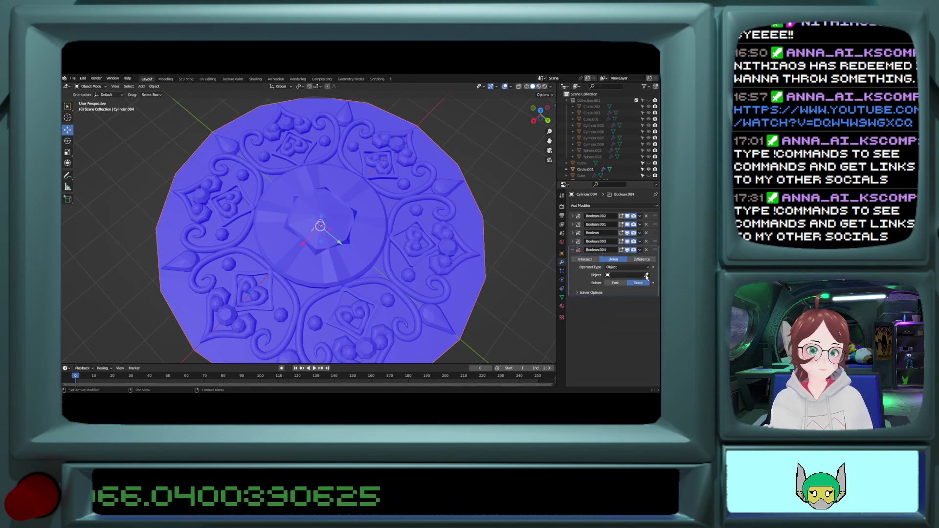
click(646, 275)
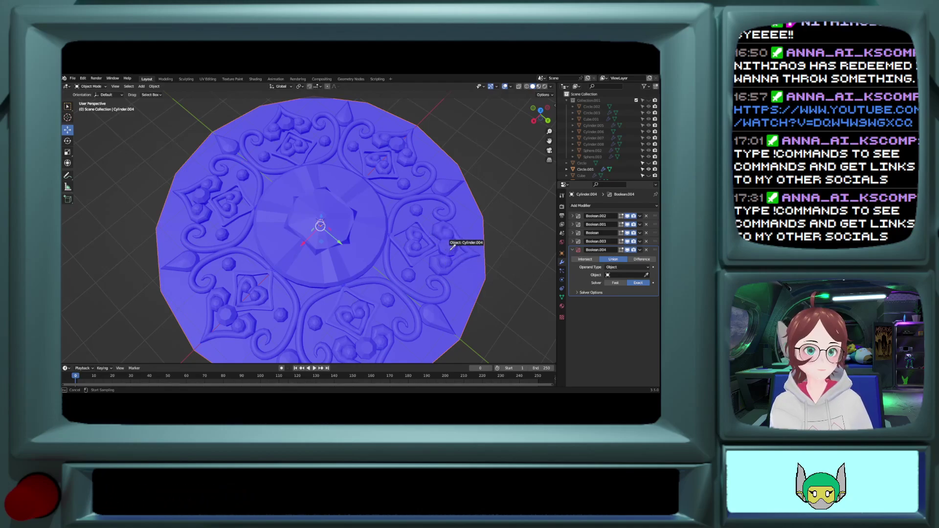
click(431, 315)
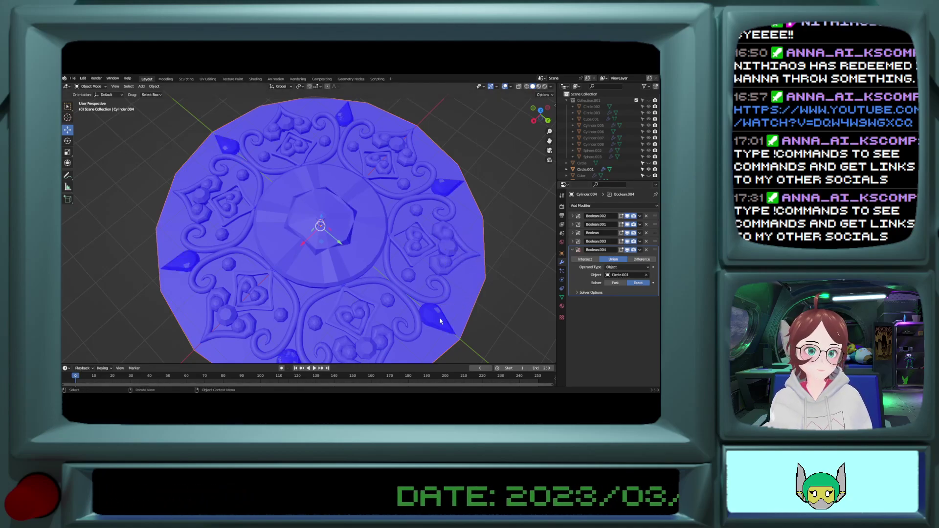
Step: Hide the original pointed drop ornaments, Circle.001, and reselect the disc
click(440, 321)
key(h)
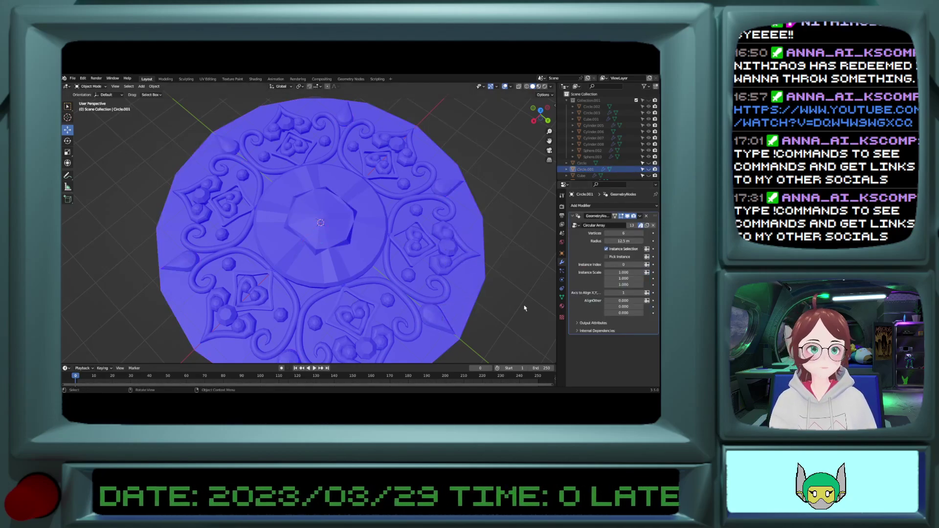
click(459, 314)
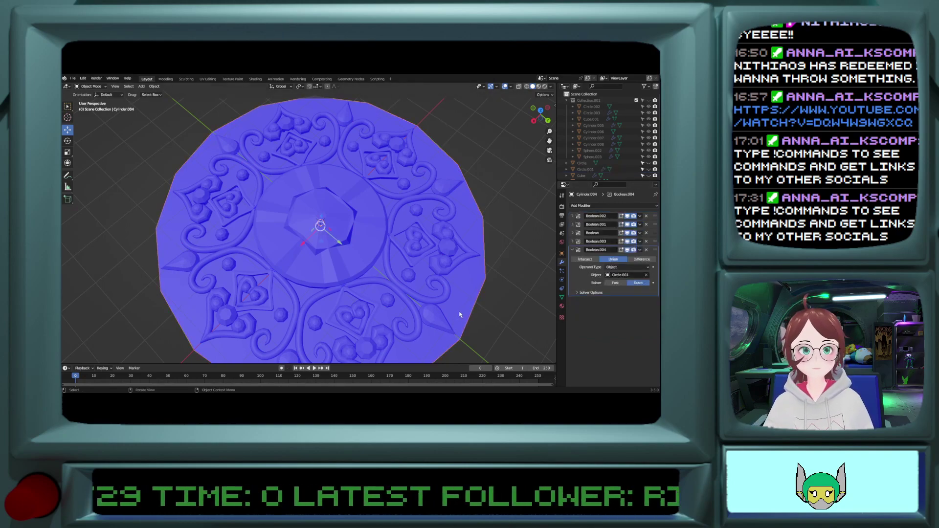
Step: Try applying the disc's Boolean.004 modifier and undo the application
click(574, 252)
click(573, 252)
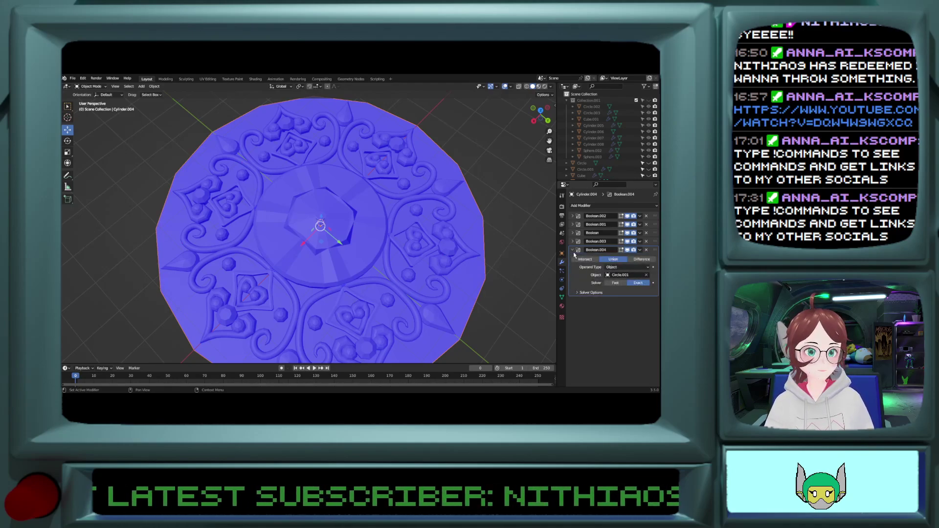
click(636, 251)
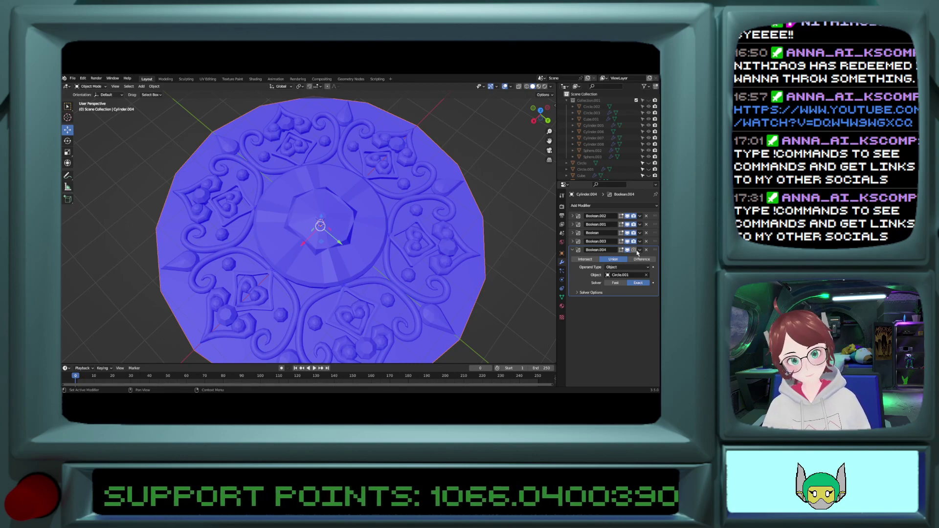
click(635, 250)
click(639, 251)
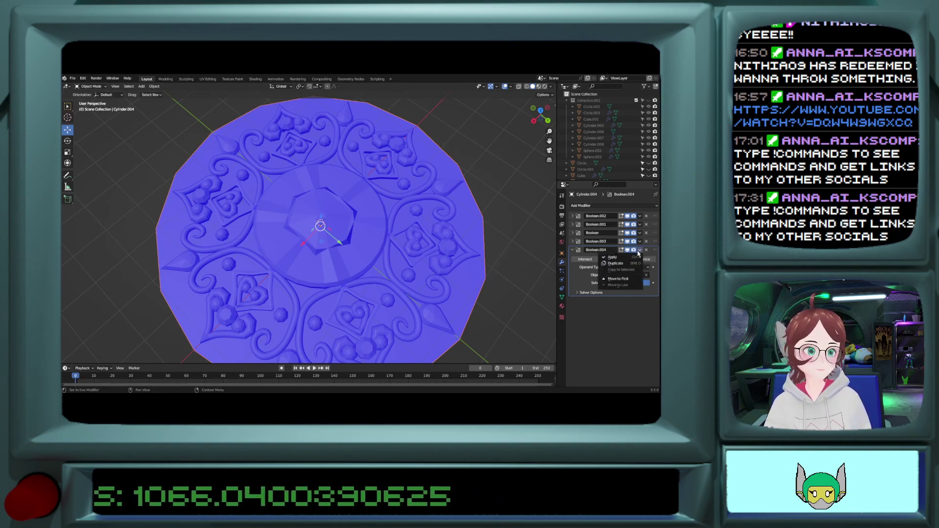
click(617, 257)
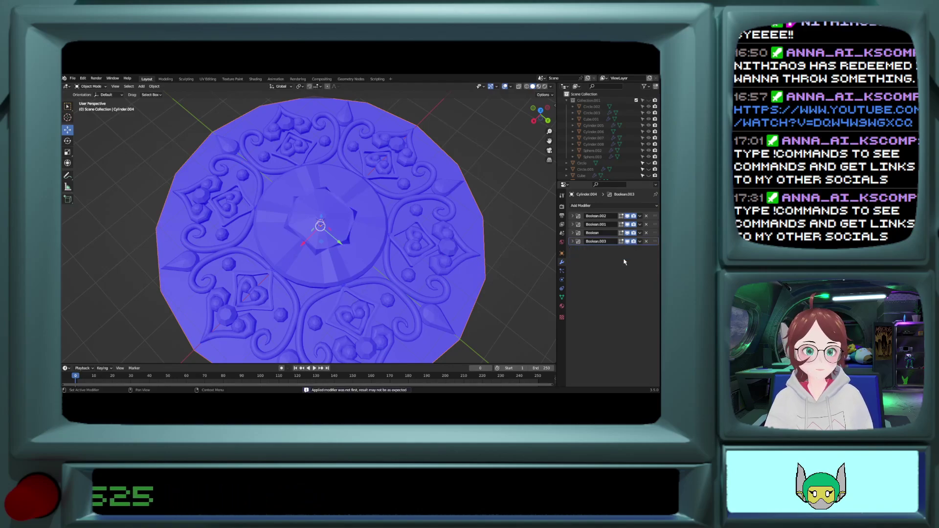
key(ctrl+z)
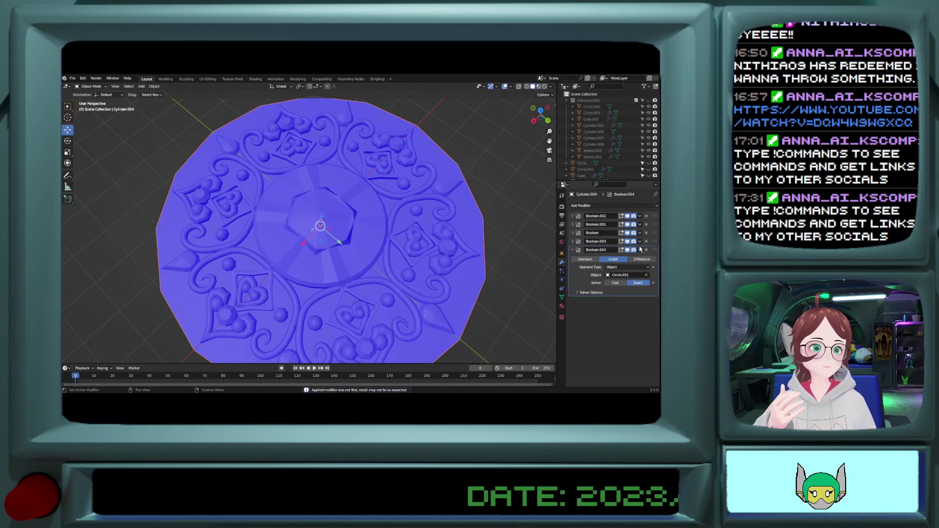
Step: Duplicate the disc's Boolean.004 union and set the copy's object to the remaining small balls, Sphere.001
click(641, 250)
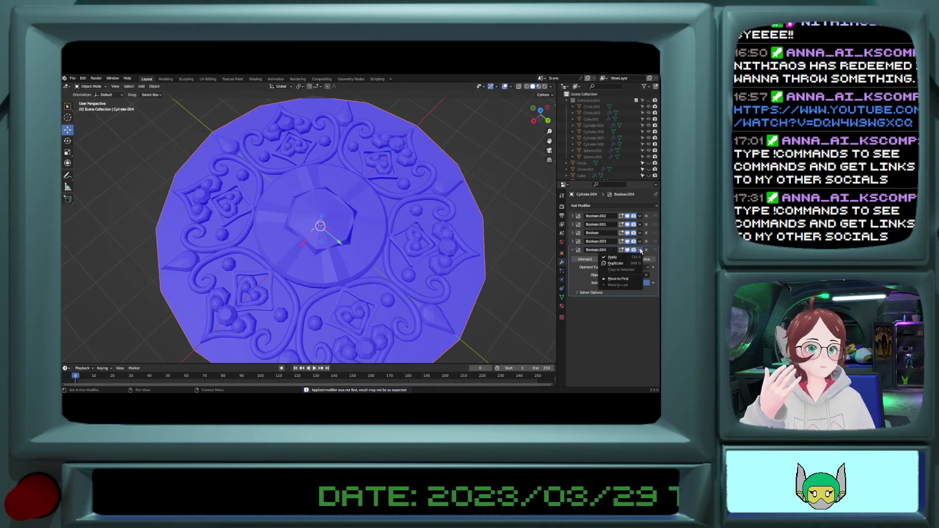
click(622, 267)
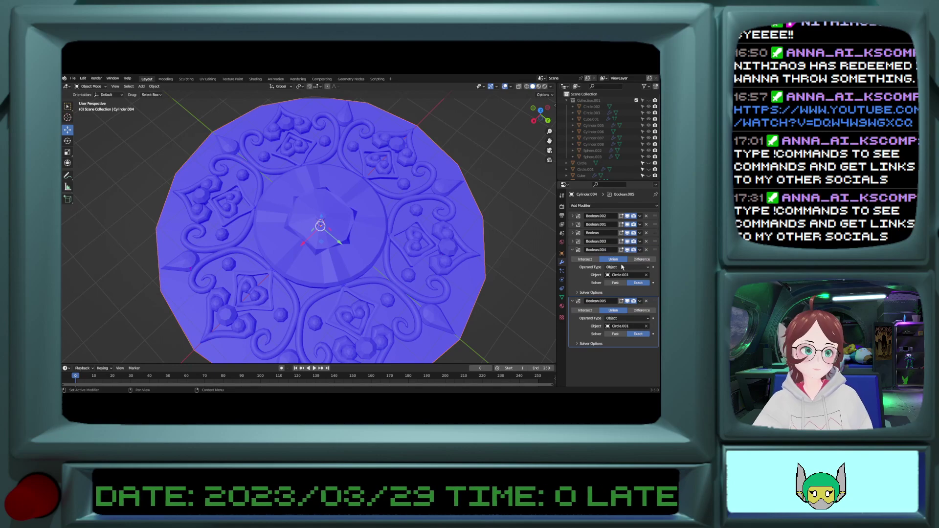
click(646, 325)
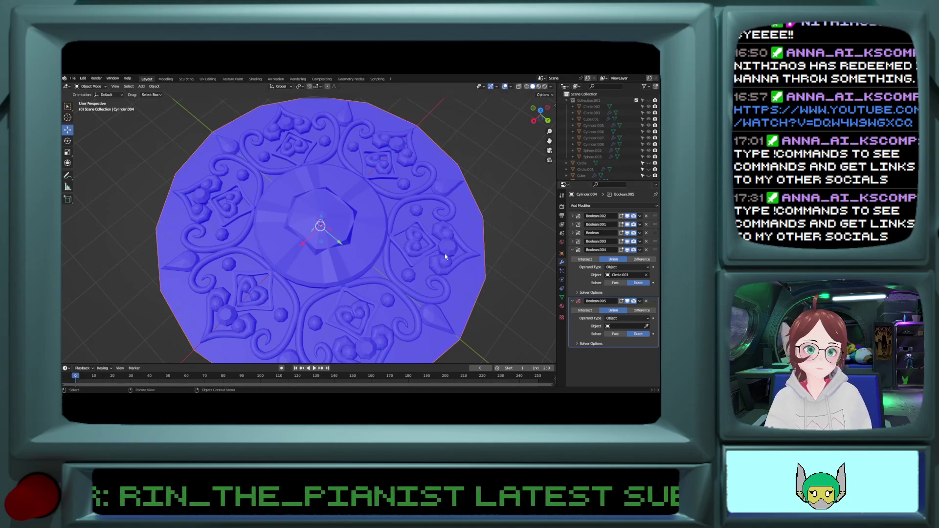
mouse_move(445, 289)
middle_down()
mouse_move(443, 268)
mouse_move(448, 312)
middle_up()
key(h)
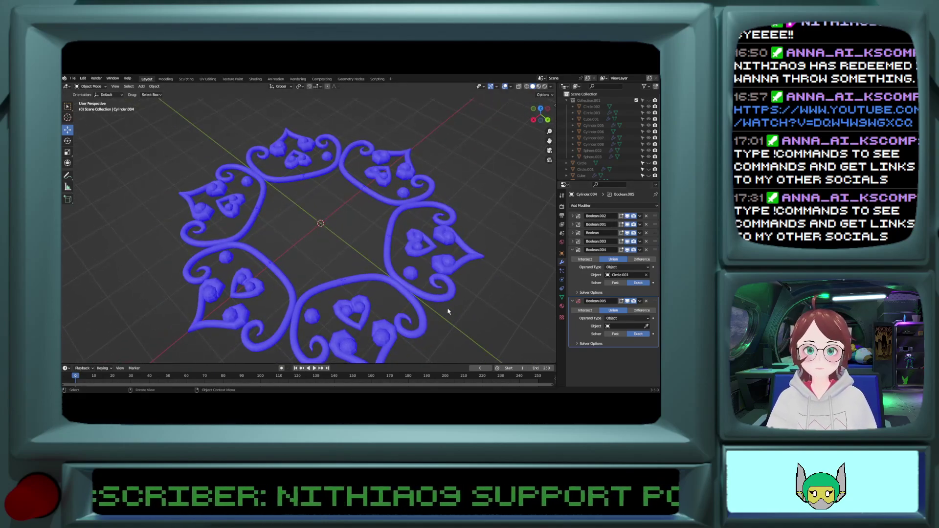
key(alt+h)
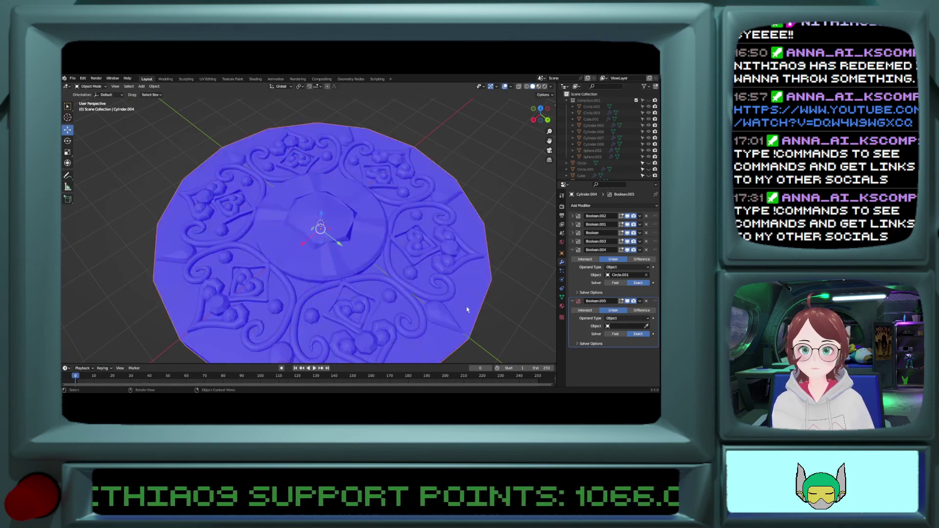
click(646, 326)
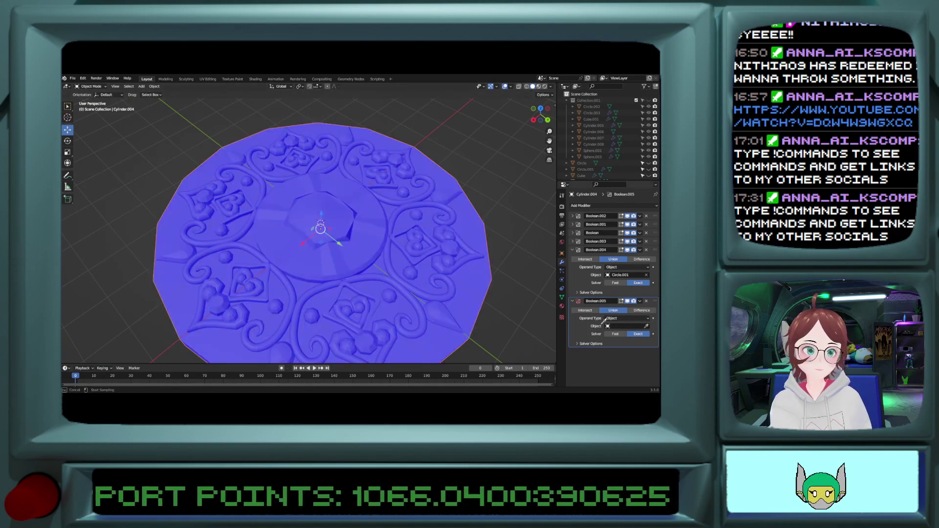
click(419, 266)
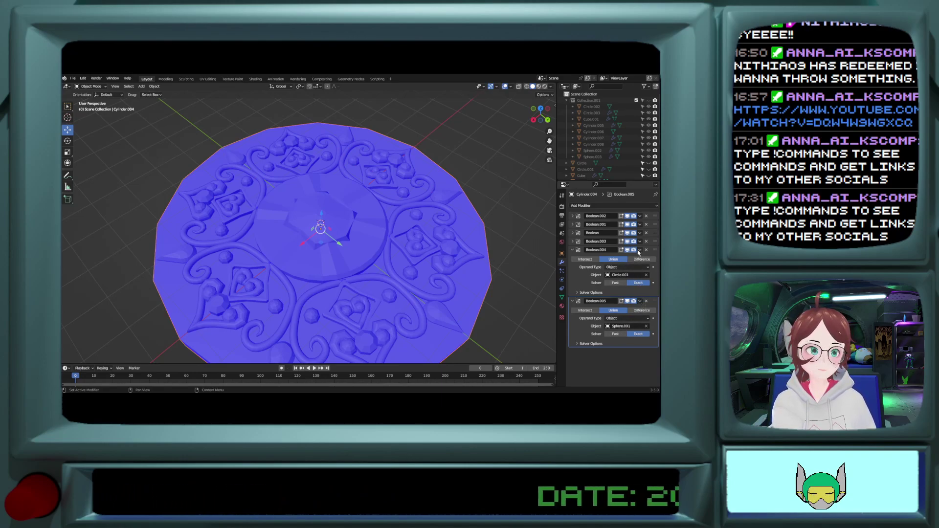
Step: Duplicate the disc's Boolean.005 union and clear the copy's object
click(571, 250)
click(639, 261)
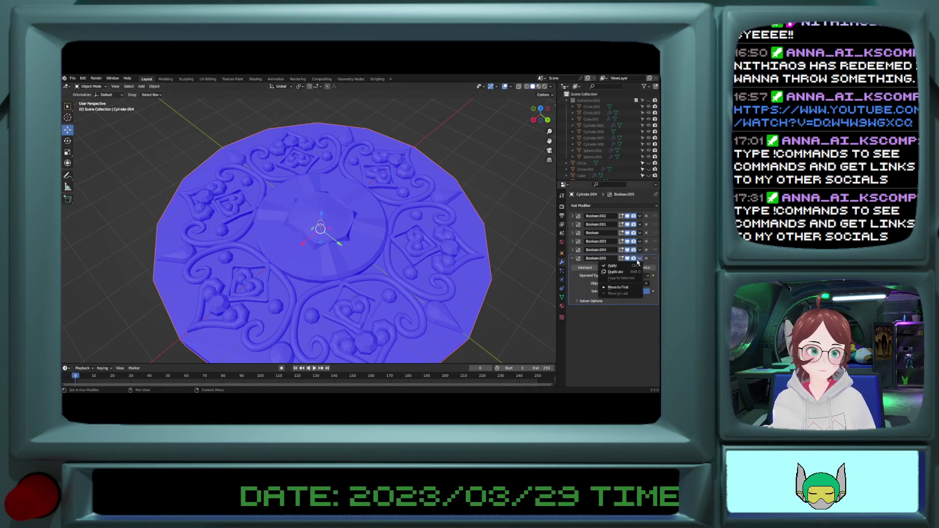
click(627, 269)
click(571, 258)
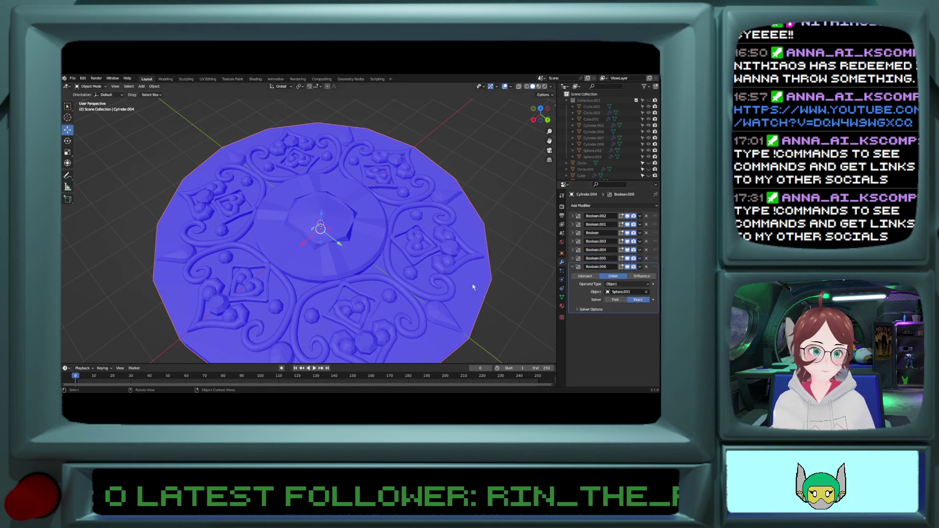
click(636, 291)
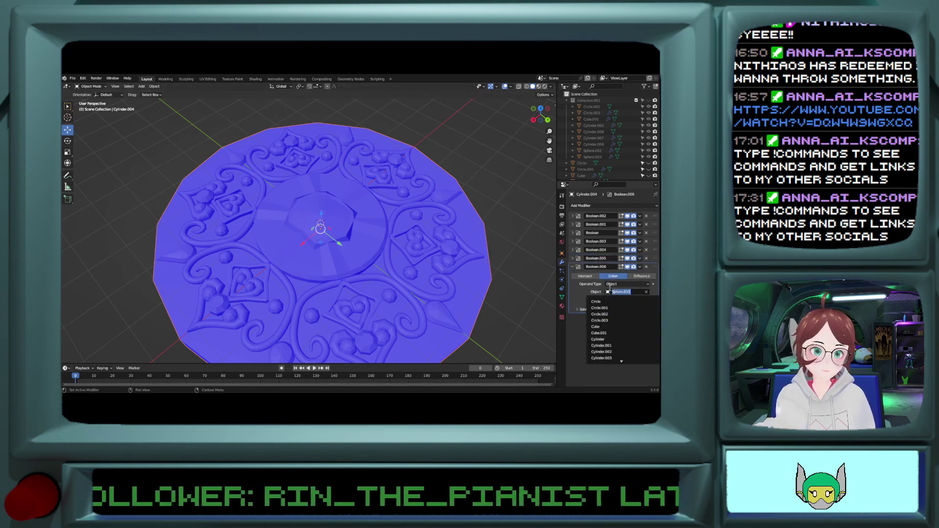
click(645, 291)
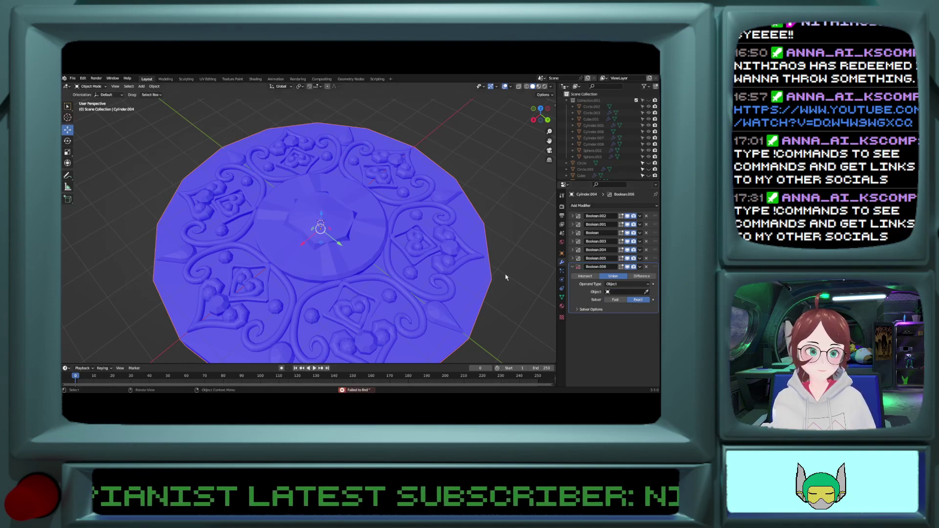
Step: Try hiding the original small balls, Sphere.001, reveal all hidden objects, and undo these visibility changes
click(407, 277)
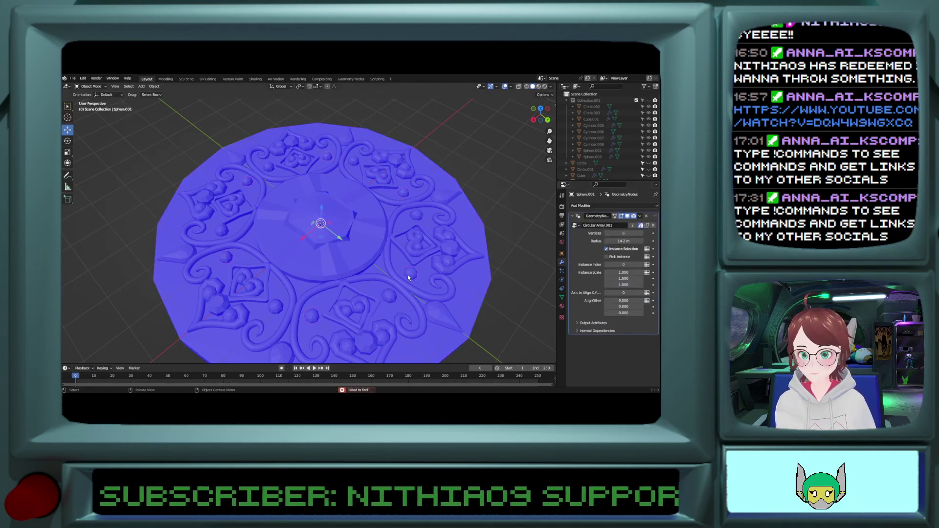
key(h)
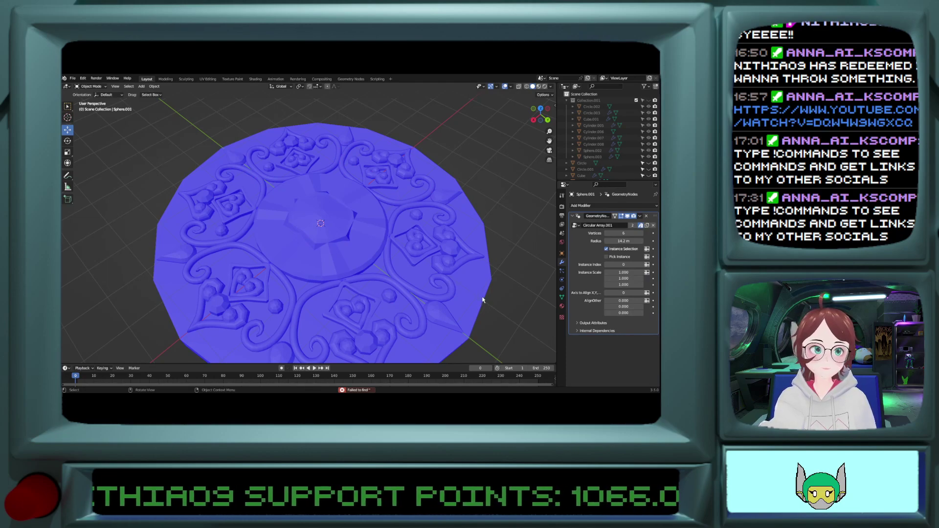
click(462, 309)
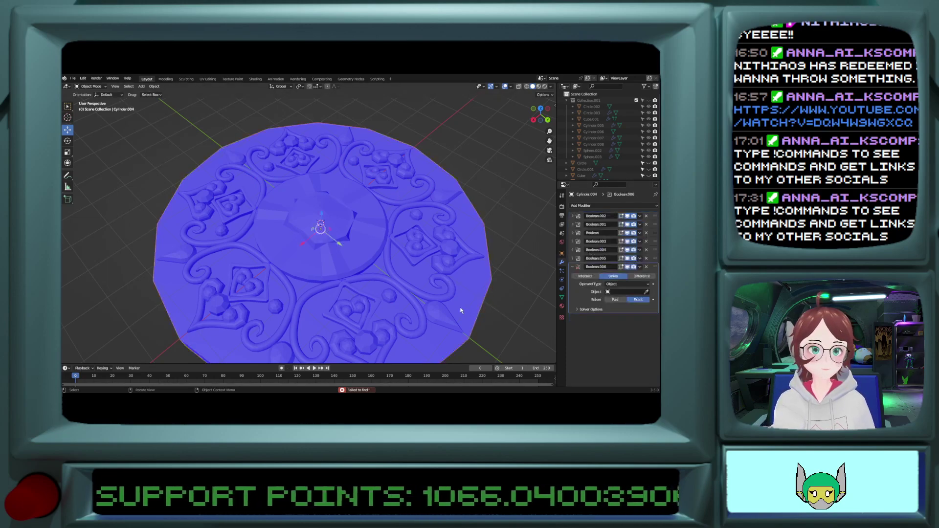
click(572, 258)
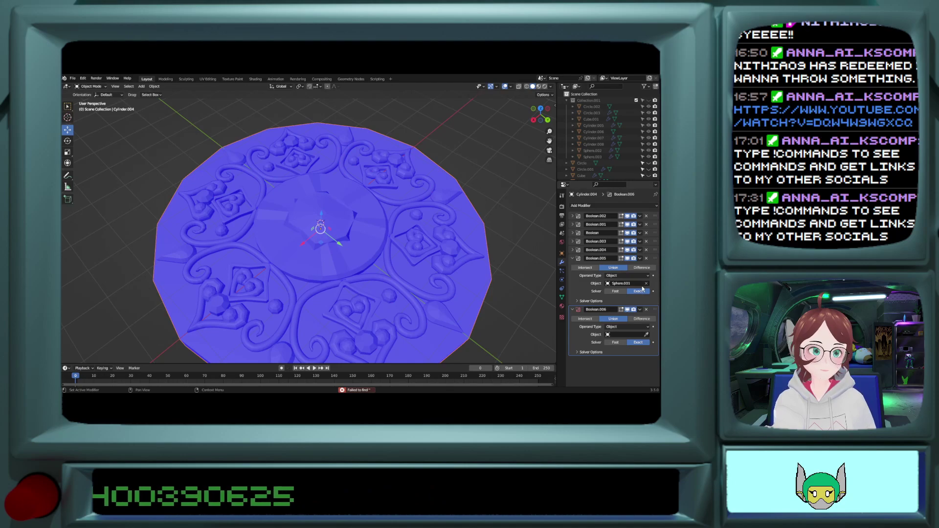
key(alt+h)
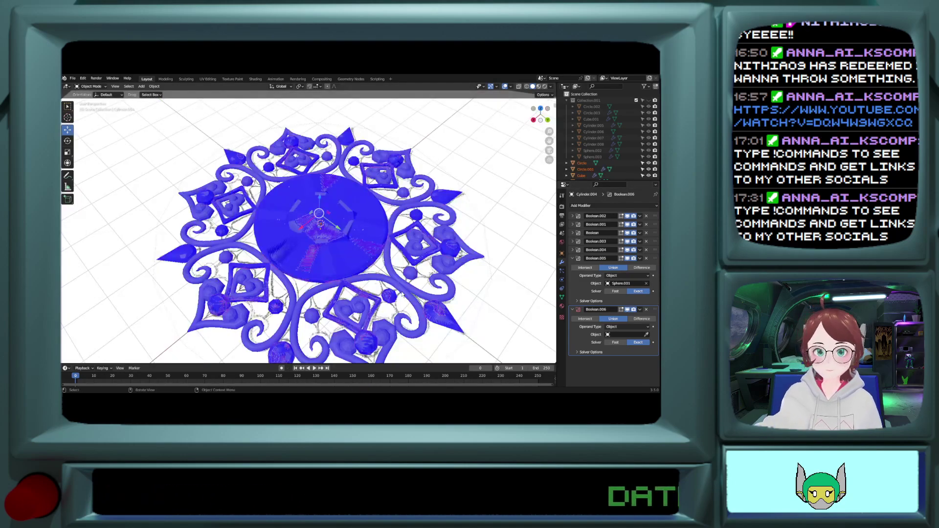
key(ctrl+z)
key(ctrl+z)
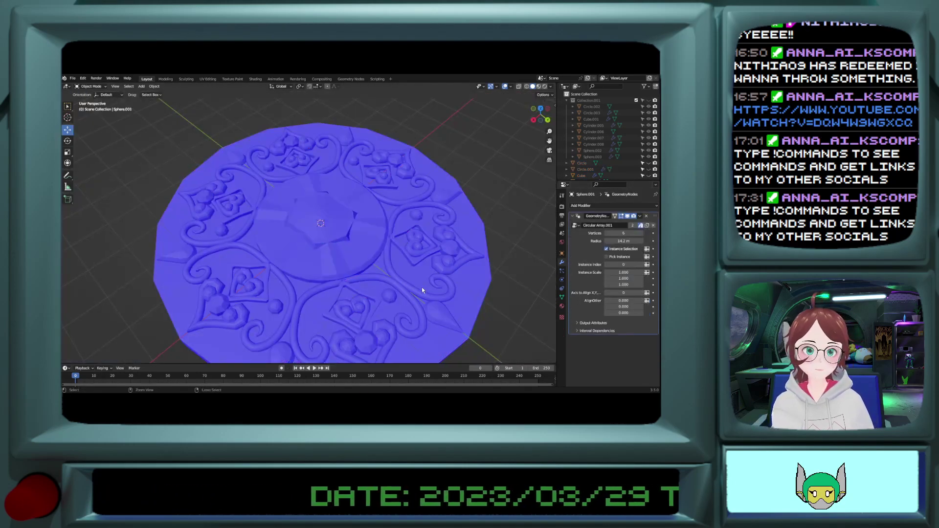
Step: Set the object of the disc's Boolean.006 to the small balls, Sphere.001, hide the originals, and reselect the disc
click(422, 291)
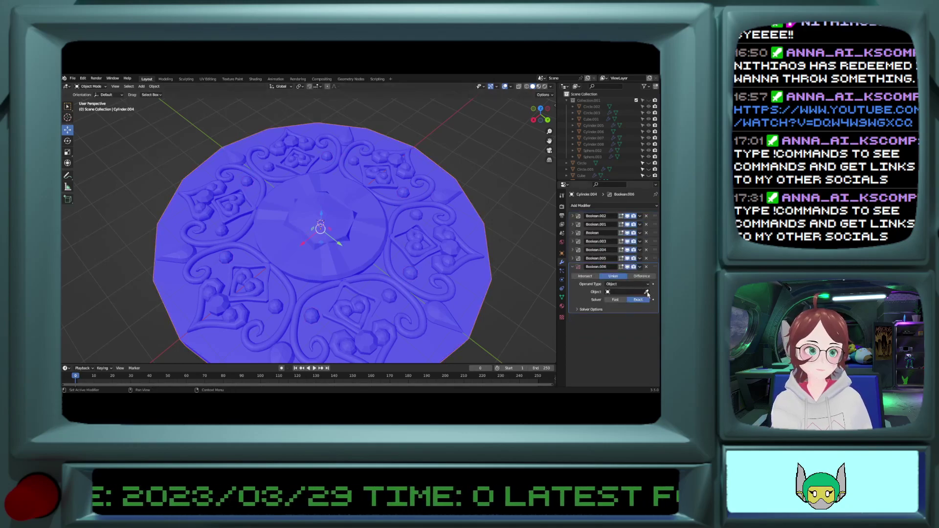
click(647, 292)
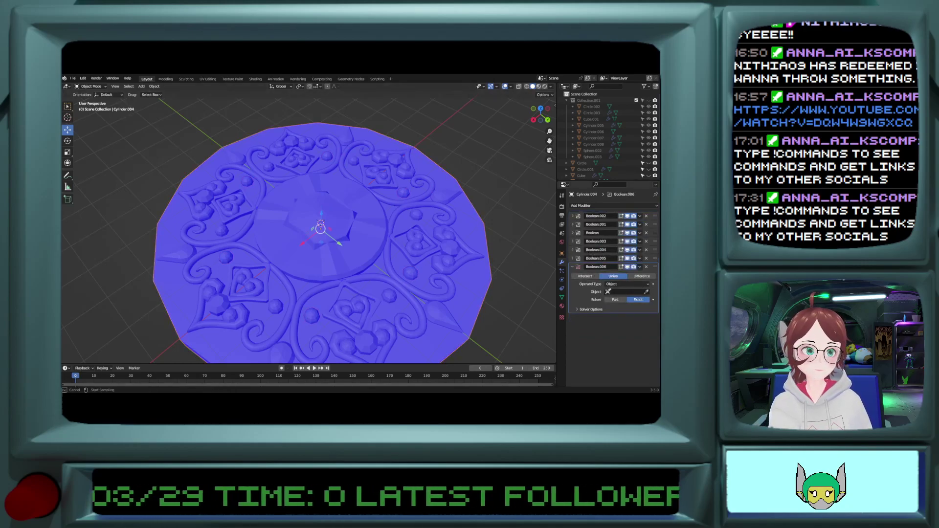
click(413, 275)
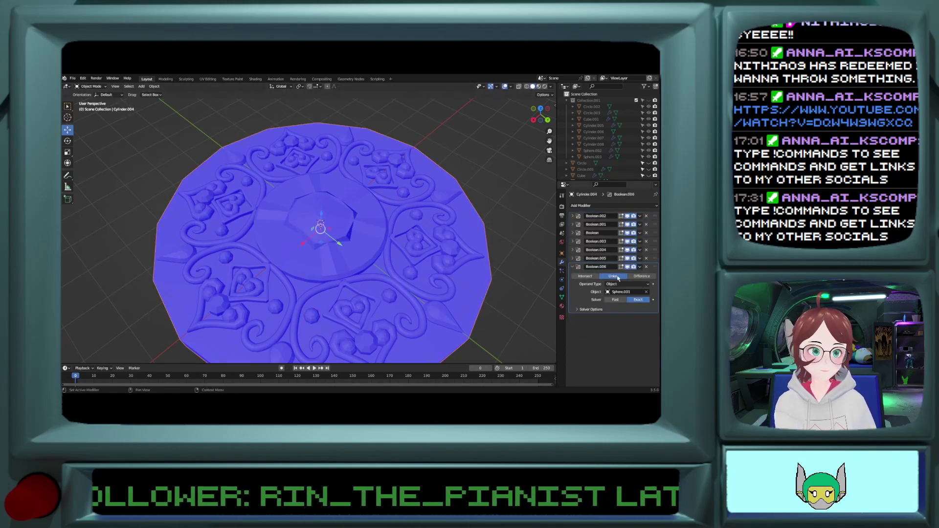
click(412, 283)
key(h)
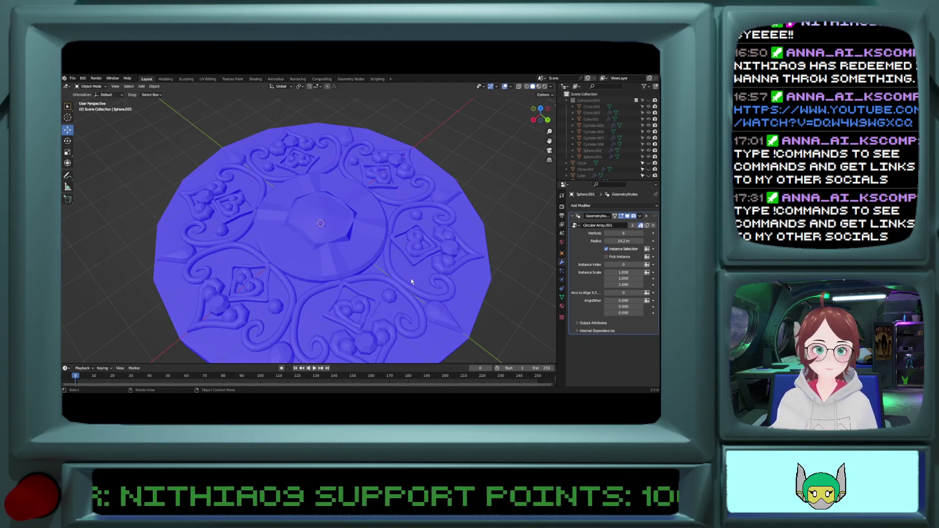
click(417, 216)
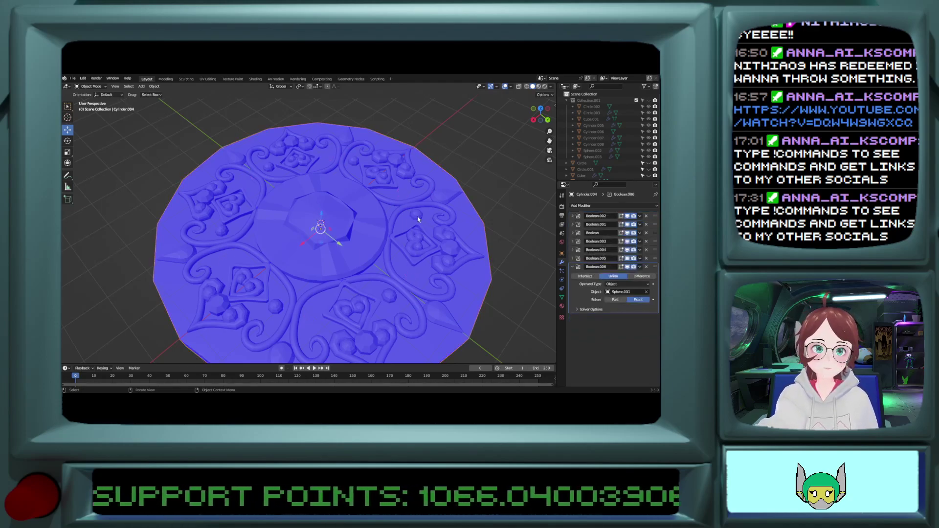
Step: Switch the original small balls, Sphere.001, to the Circular Array node group, hide them, and reselect the disc
click(409, 291)
click(412, 264)
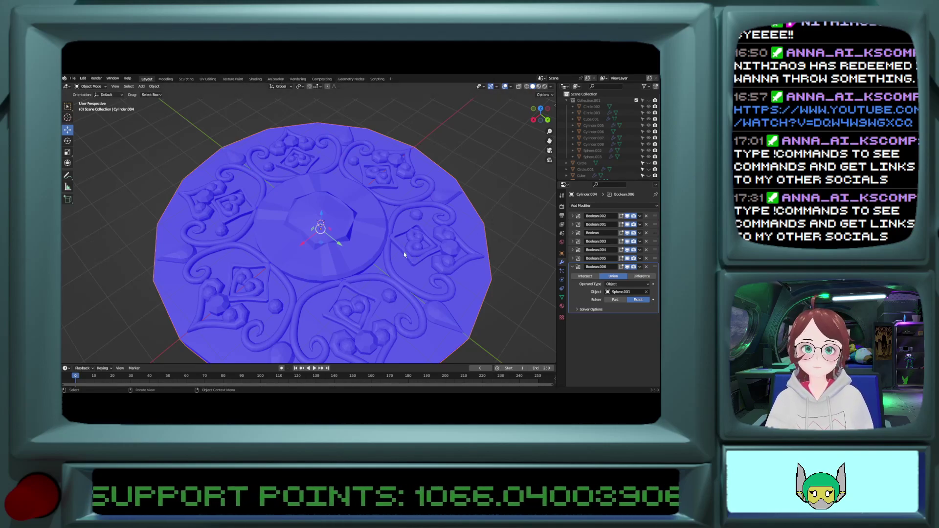
click(395, 269)
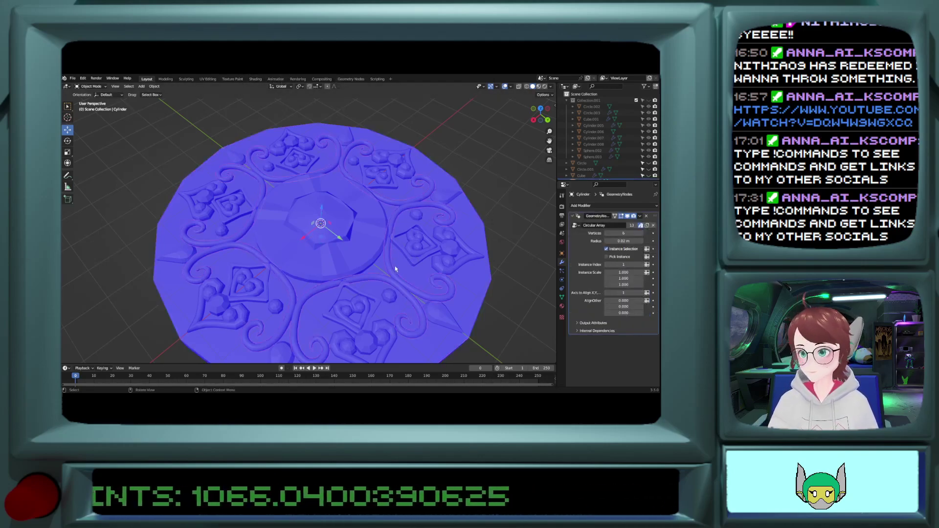
click(382, 295)
click(318, 307)
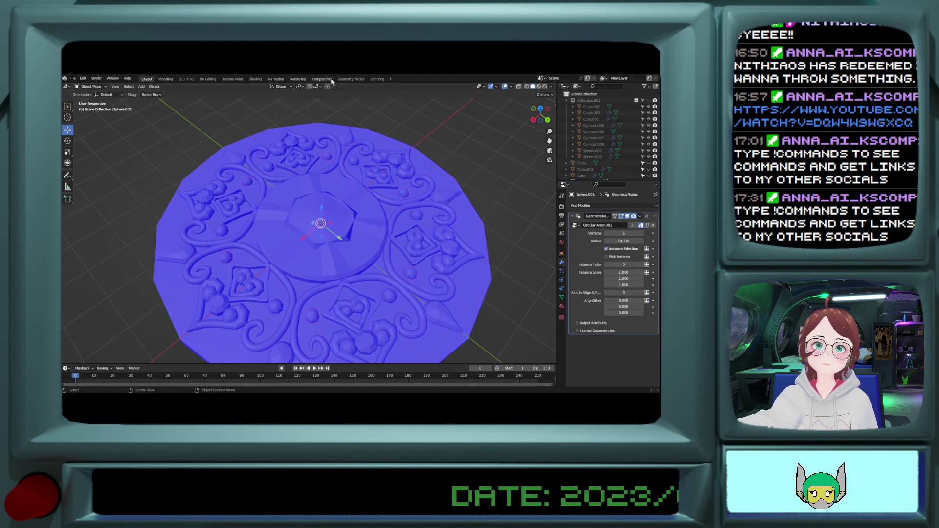
click(350, 79)
click(268, 247)
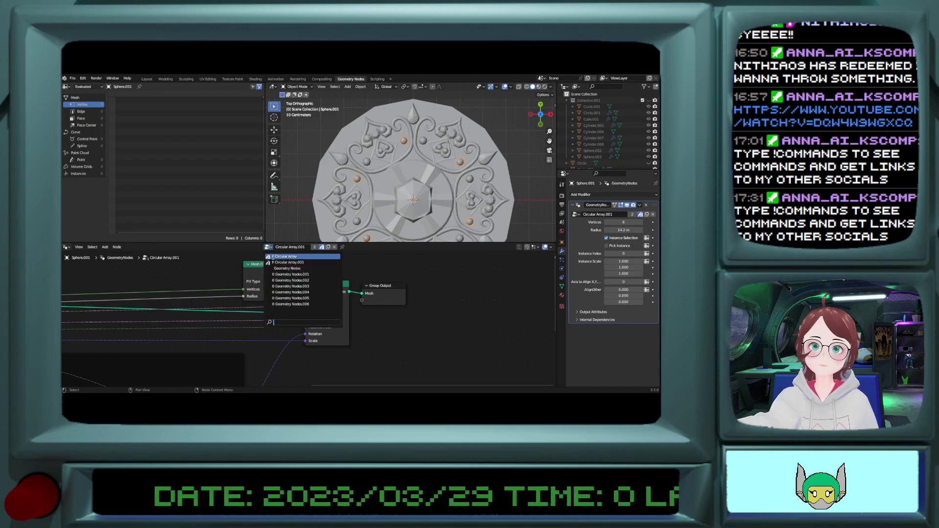
click(281, 257)
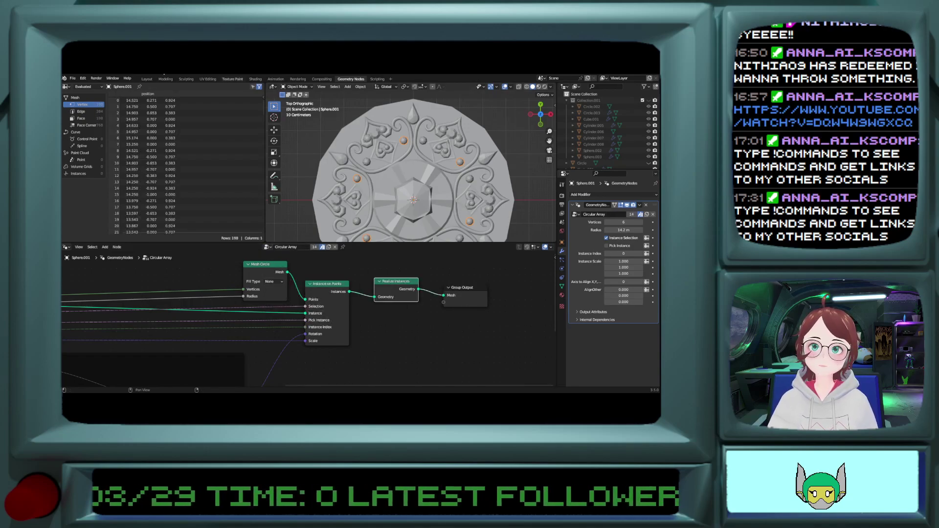
click(147, 78)
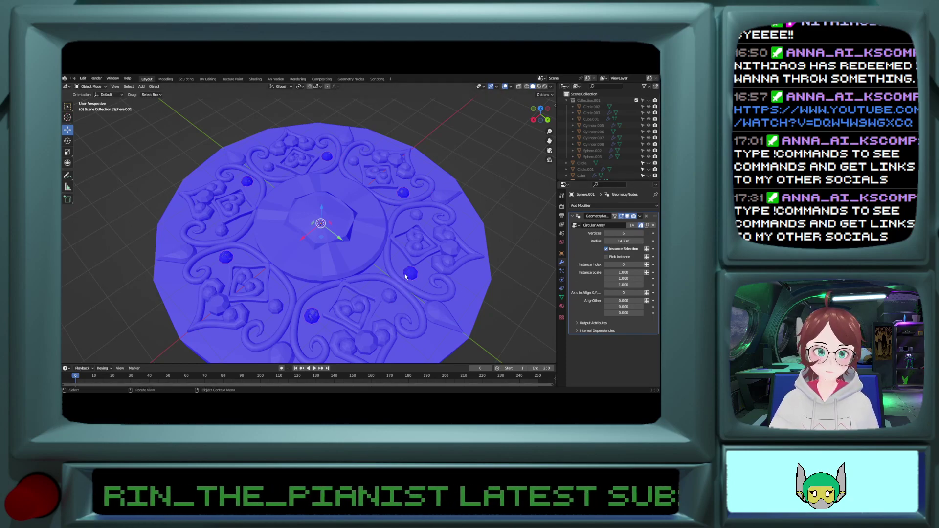
key(alt+a)
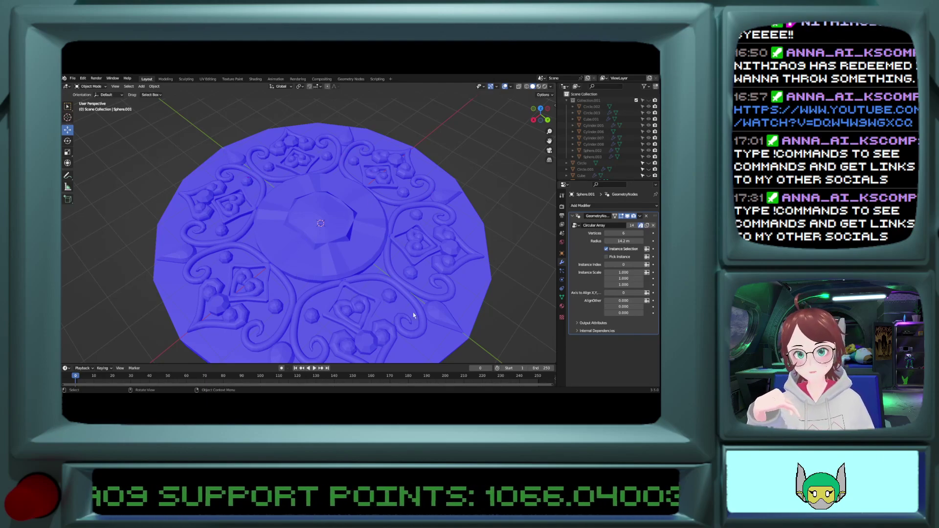
click(458, 356)
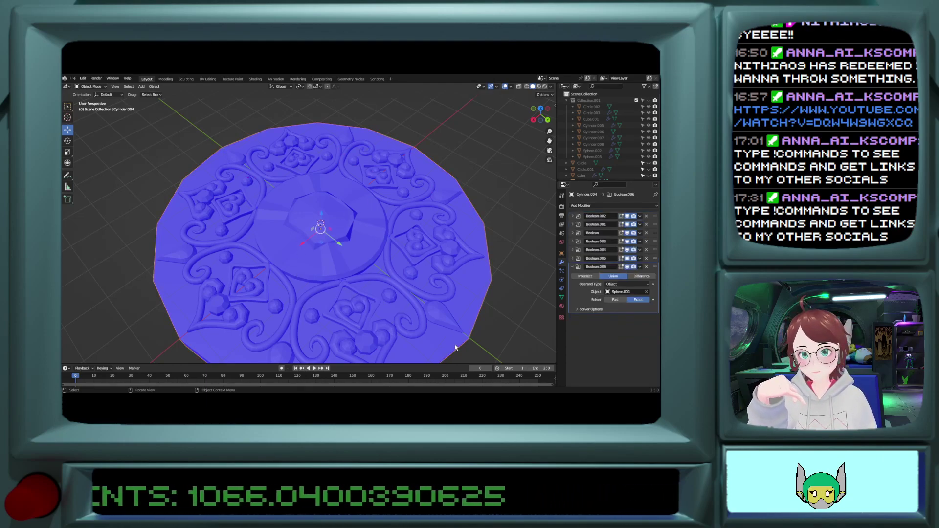
Step: Hide the disc briefly to examine the ornaments underneath, restore it, and save the file
key(h)
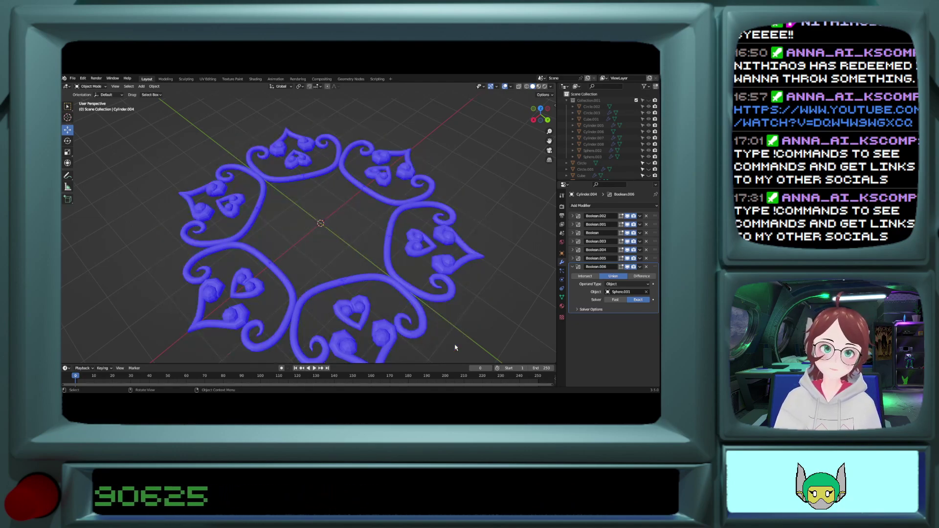
key(alt+h)
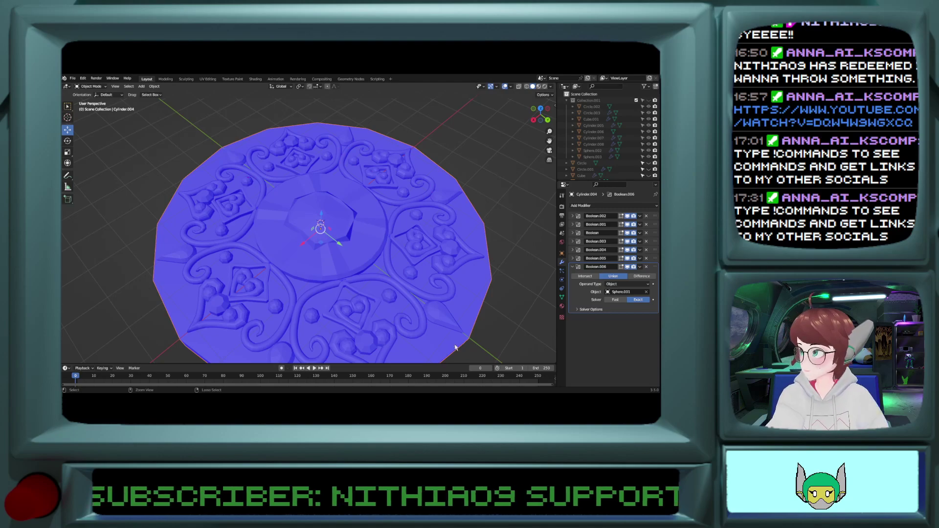
key(ctrl+s)
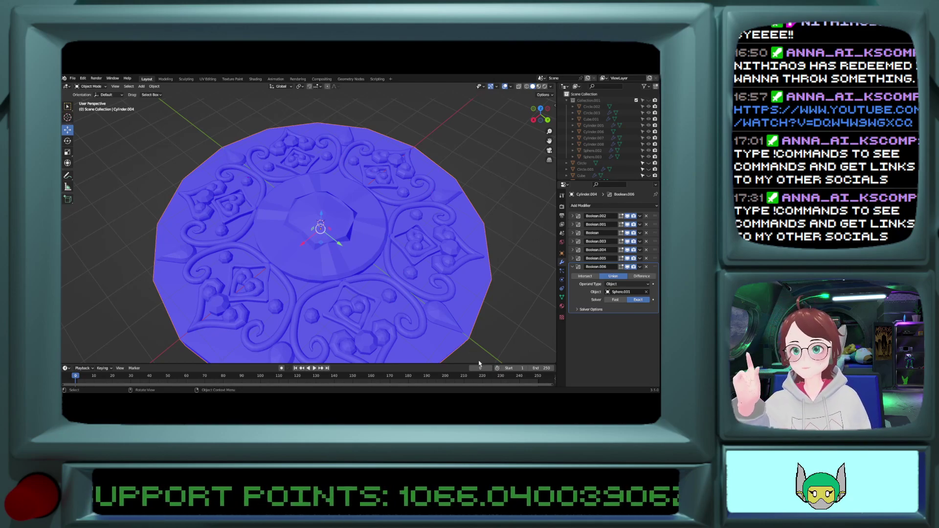
scroll(412, 212, down, 4)
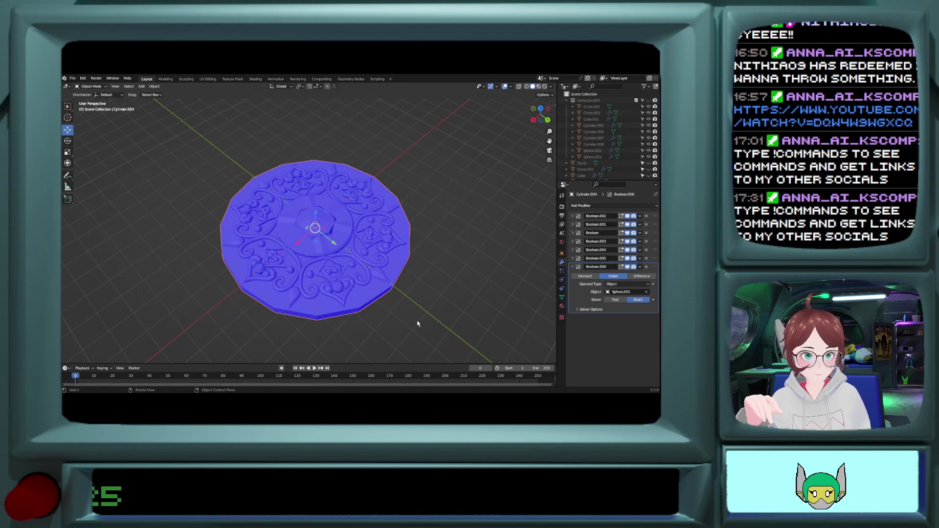
scroll(417, 321, up, 3)
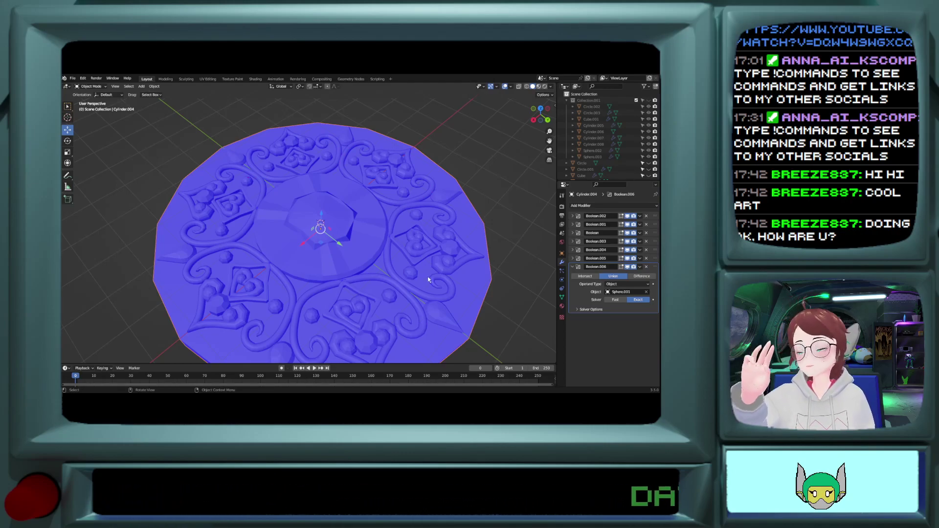
Step: Examine the joined medallion from directly above and at a low angle
key(KP_7)
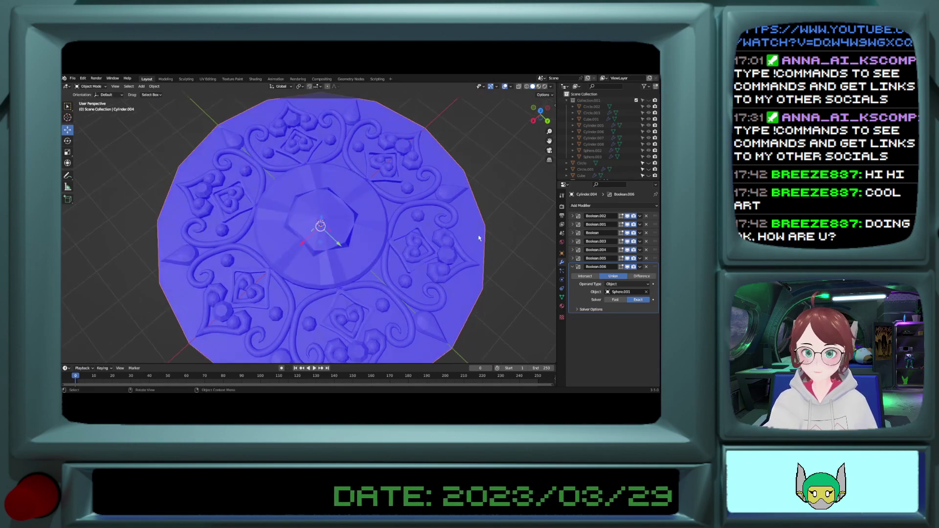
key(KP_1)
key(KP_7)
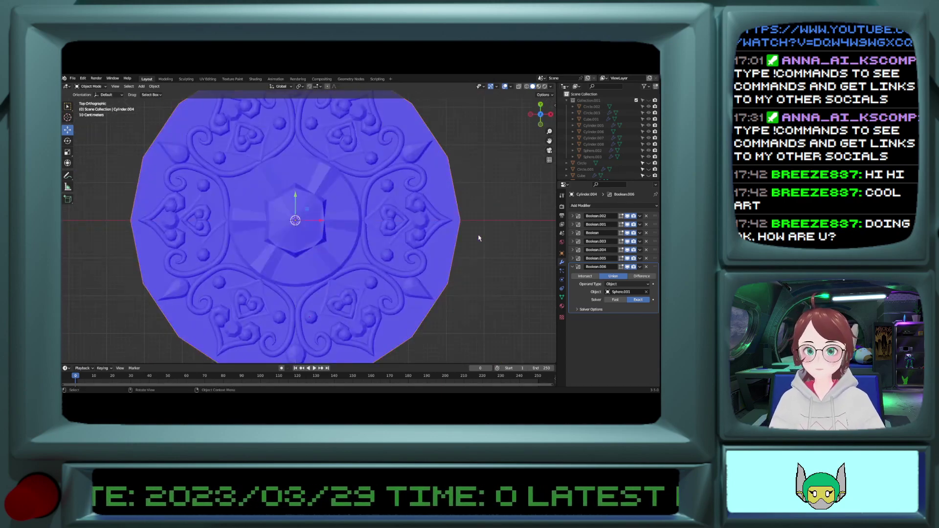
scroll(374, 263, down, 2)
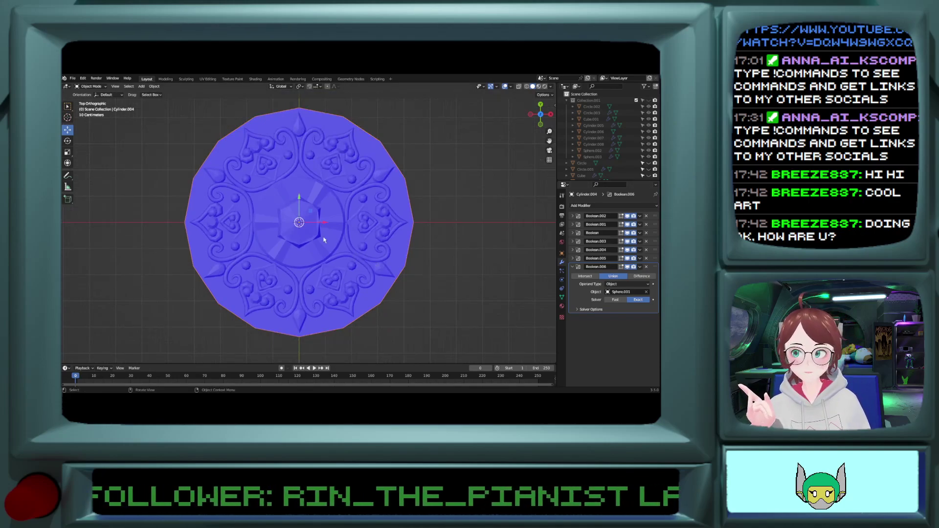
scroll(324, 239, up, 1)
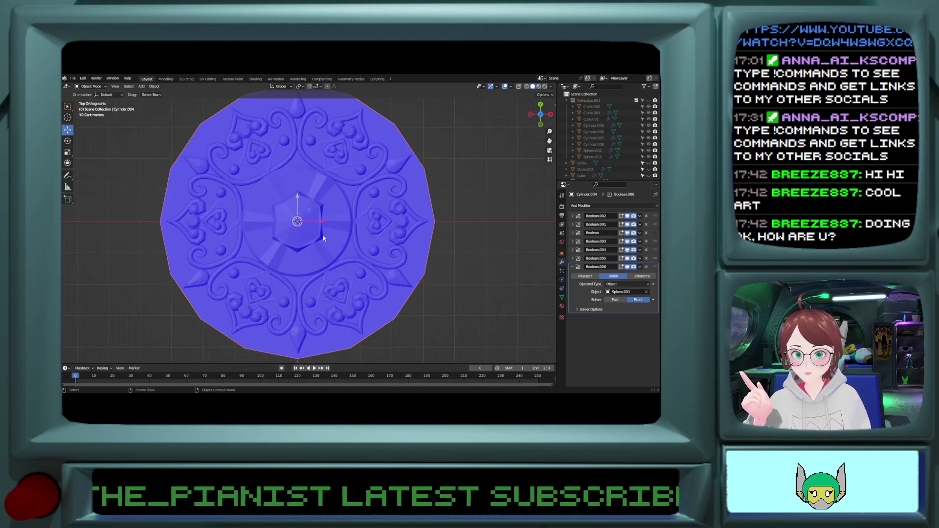
middle_drag(341, 236, 344, 199)
scroll(341, 195, up, 2)
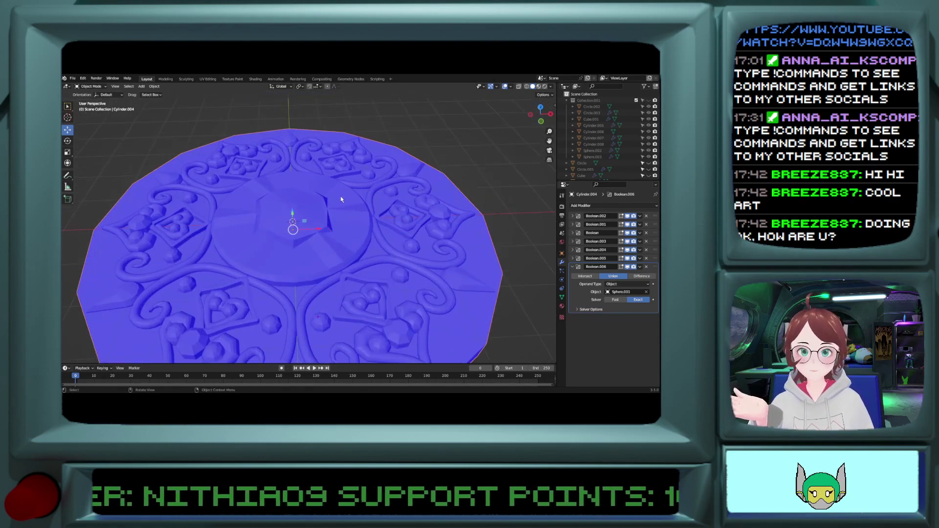
Step: Select the scroll ornament, Cylinder, and briefly inspect its mesh in Edit Mode and its position on the medallion
click(322, 293)
scroll(322, 293, up, 2)
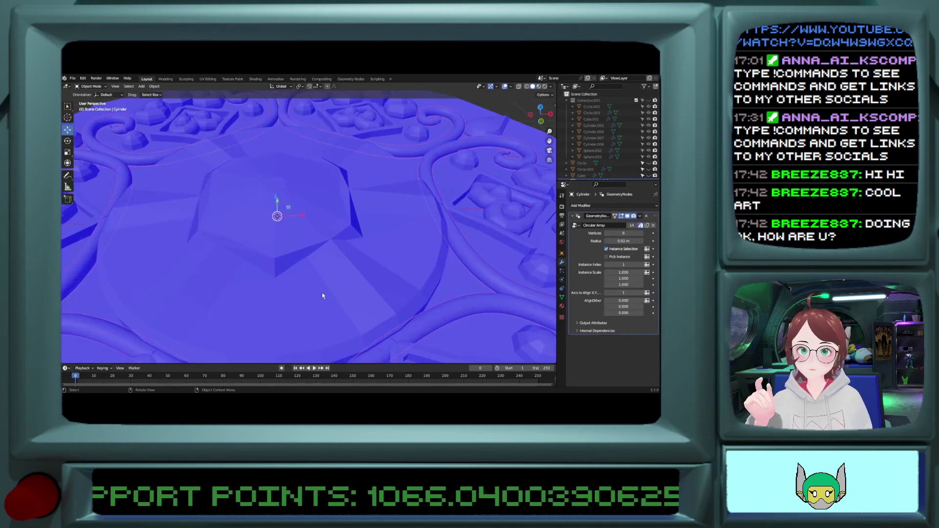
shift+scroll(321, 292, down, 8)
scroll(321, 296, down, 4)
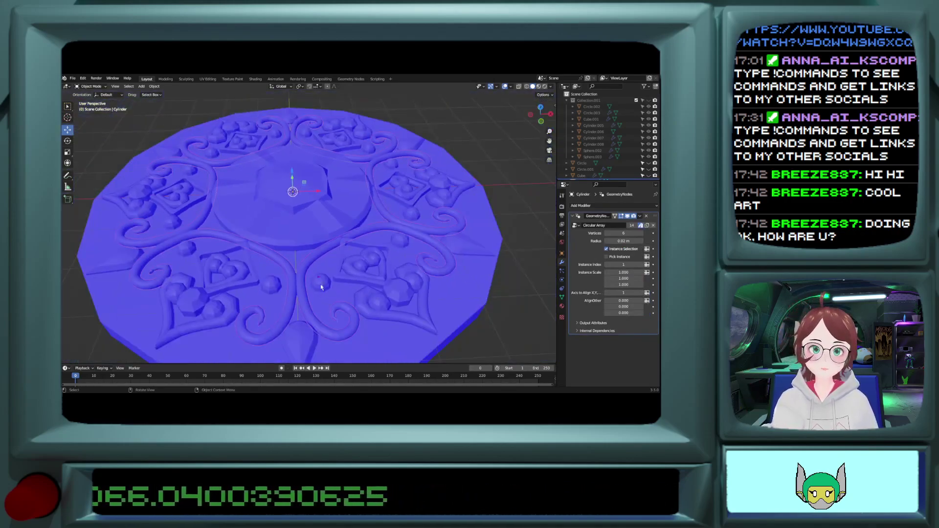
key(Tab)
scroll(307, 263, up, 3)
scroll(352, 278, down, 2)
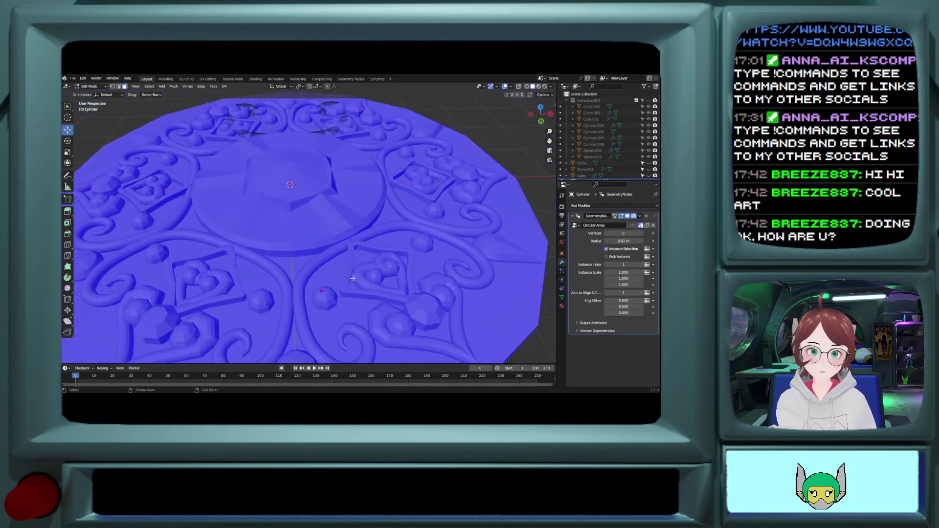
key(Tab)
middle_drag(304, 141, 291, 191)
scroll(296, 179, down, 4)
scroll(295, 179, up, 2)
scroll(292, 194, up, 3)
scroll(291, 194, down, 3)
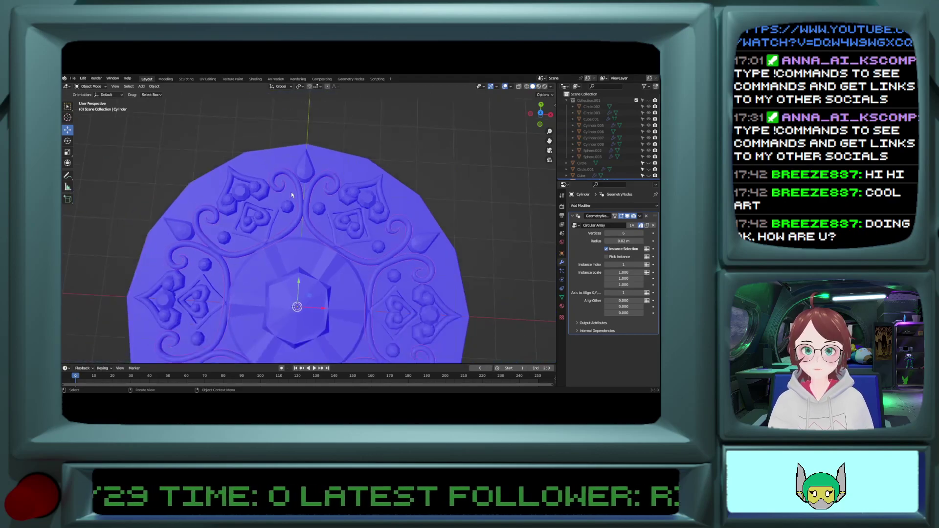
Step: Hide Cylinder.002, Cylinder.003 and the disc, Cylinder.004, so only the scroll ornament is shown
scroll(596, 136, down, 4)
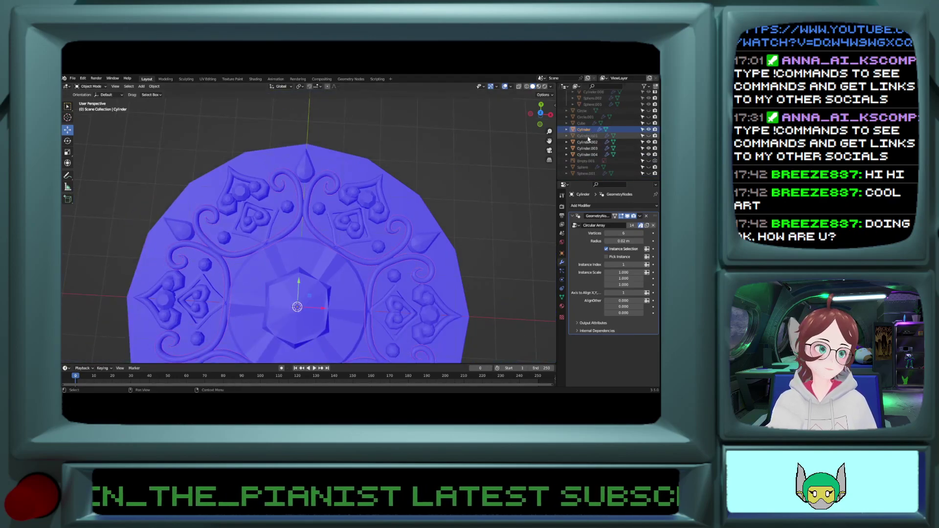
click(649, 142)
click(649, 148)
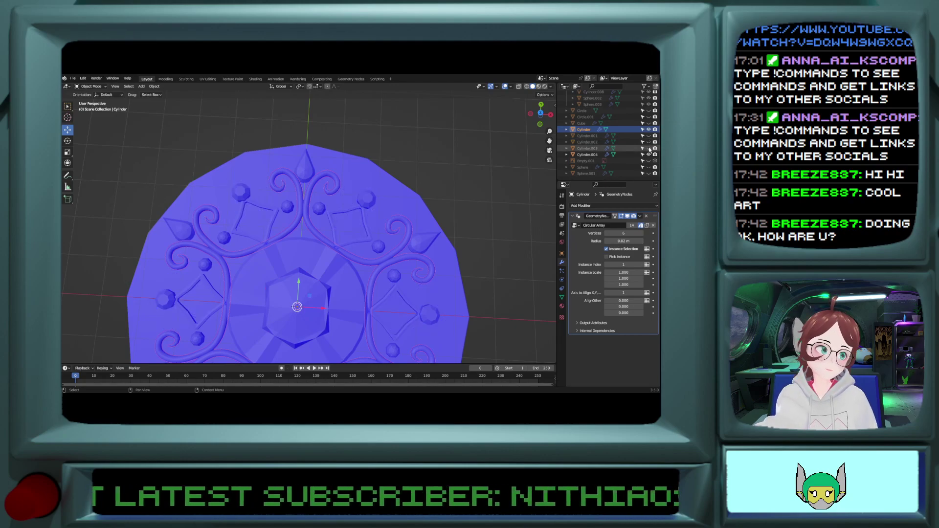
click(648, 154)
Step: Enter Edit Mode on the scroll ornament and turn off its Circular Array modifier's viewport display to expose the tube's middle seam
scroll(327, 204, up, 4)
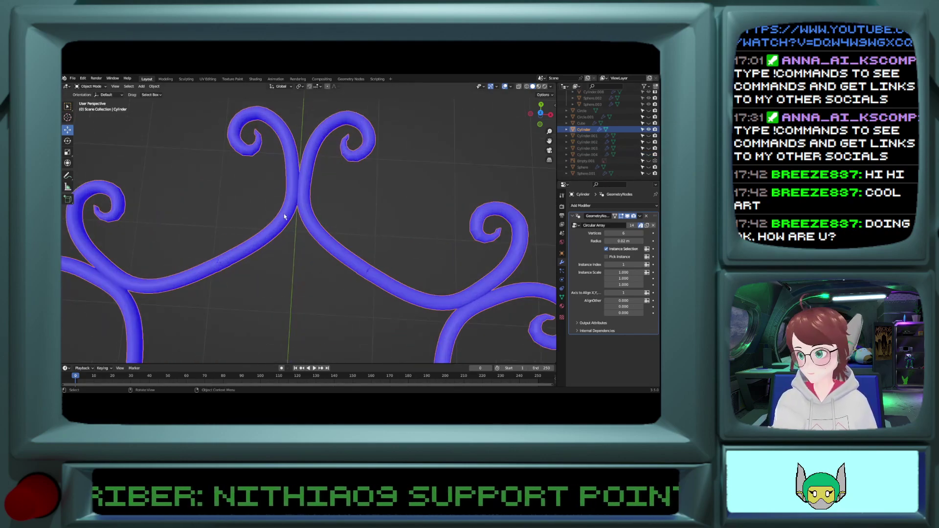
key(Tab)
middle_drag(327, 205, 349, 191)
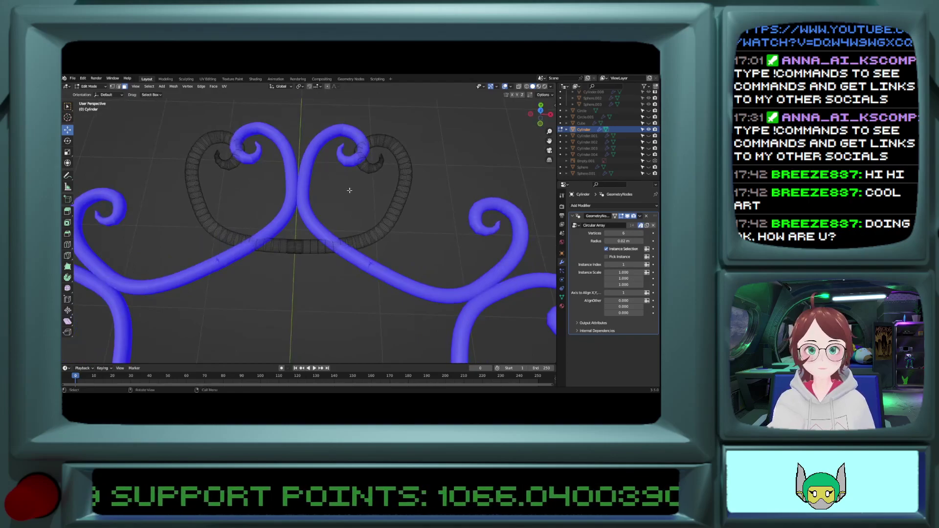
click(634, 217)
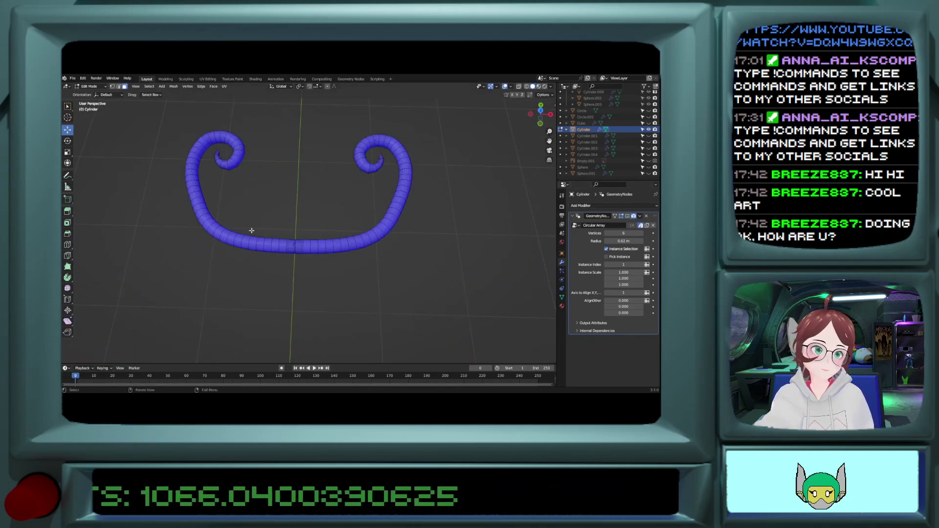
scroll(264, 249, up, 5)
shift+middle_drag(308, 350, 308, 266)
shift+middle_drag(349, 196, 351, 250)
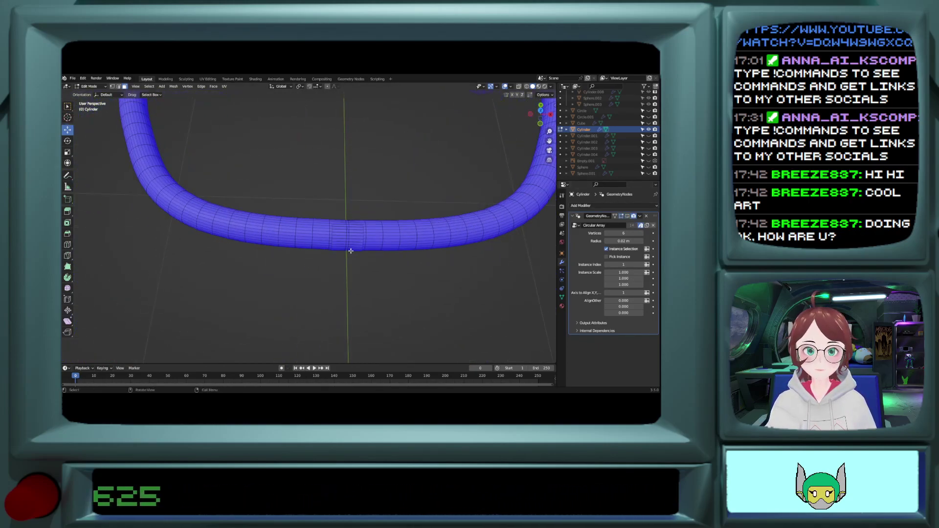
ctrl+middle_drag(353, 313, 262, 252)
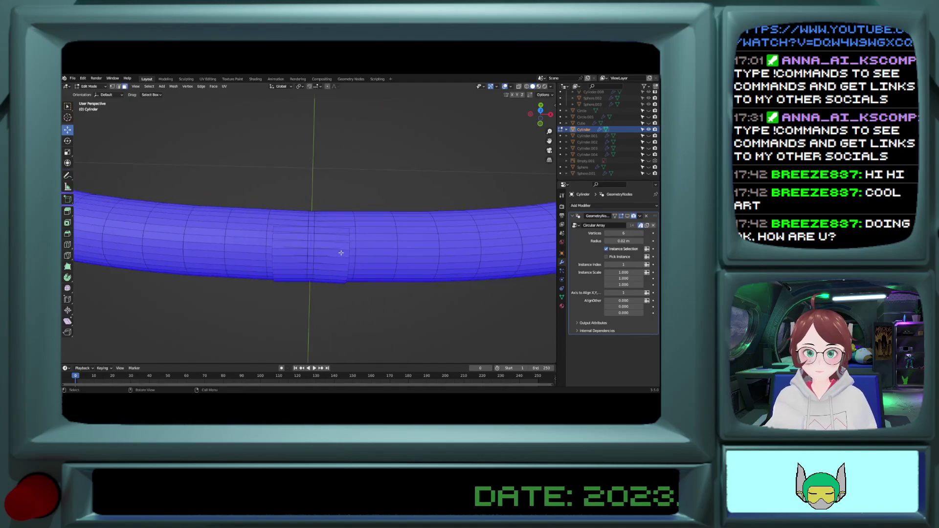
Step: Delete the vertex loops of the overlapping sleeve around the seam in the middle of the scroll tube
alt+click(348, 248)
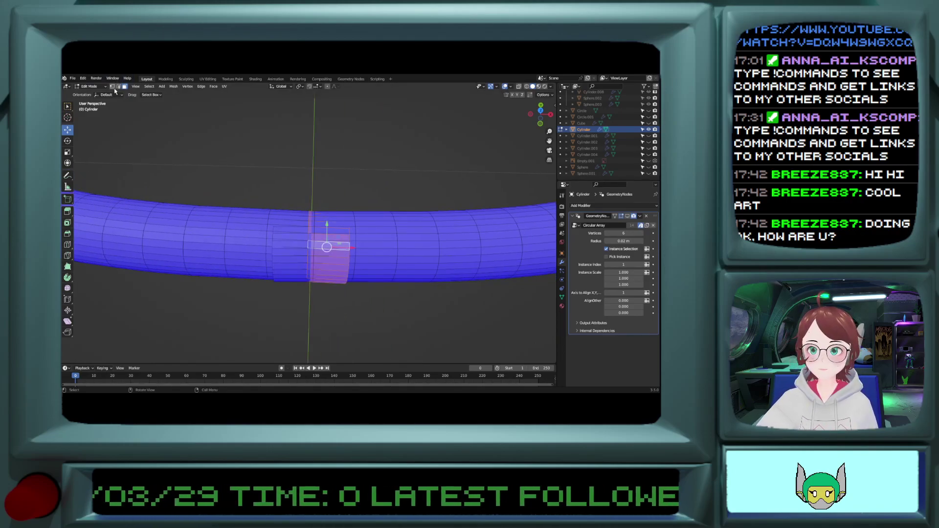
click(112, 86)
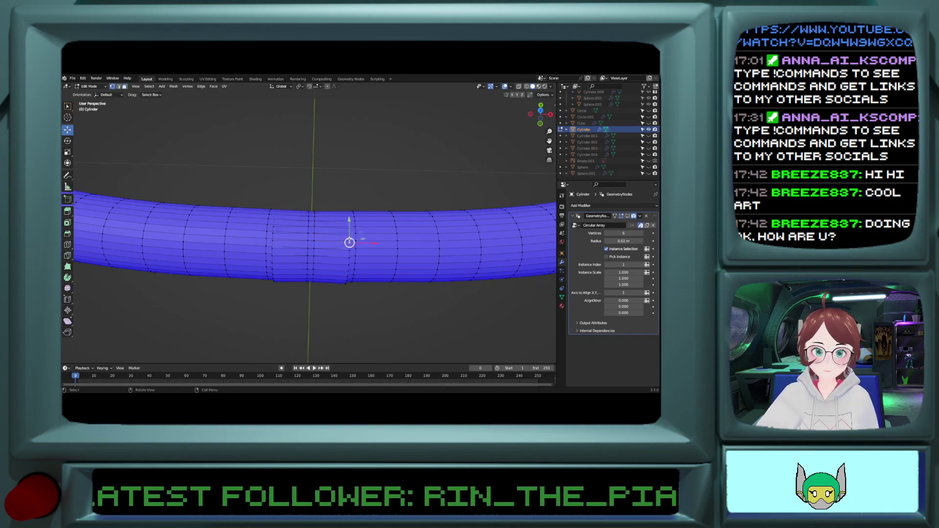
key(x)
click(322, 226)
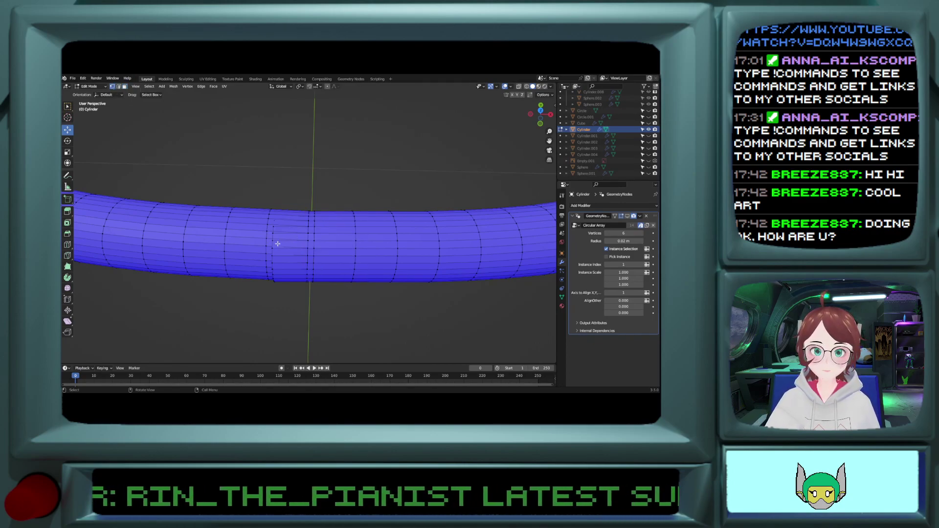
click(274, 241)
alt+click(274, 241)
key(x)
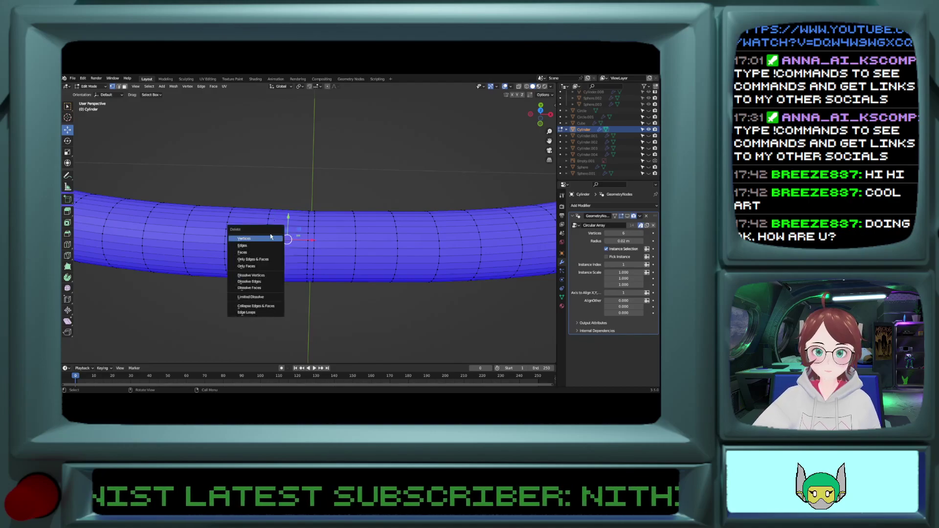
click(272, 235)
alt+click(273, 236)
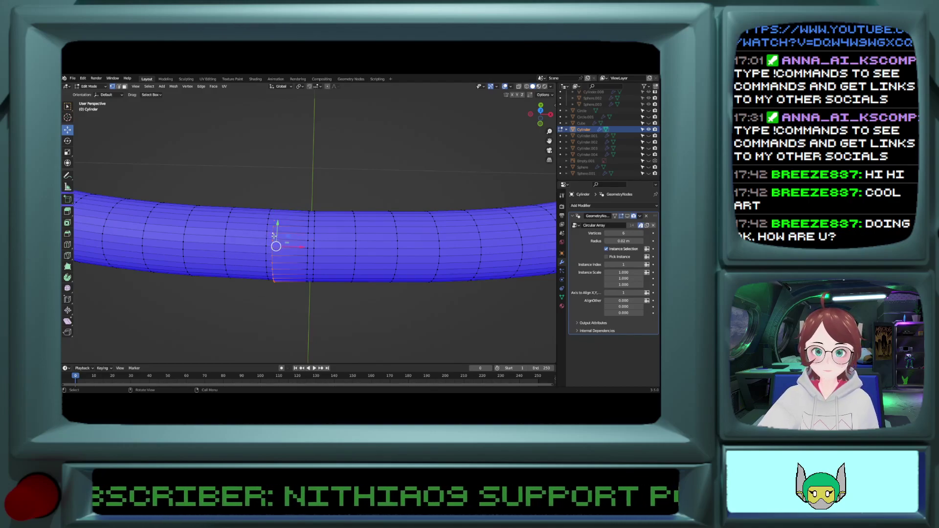
key(x)
click(274, 236)
Step: Switch to face selection and delete the first cap faces visible in the gap between the scroll's two tube halves
scroll(300, 214, up, 5)
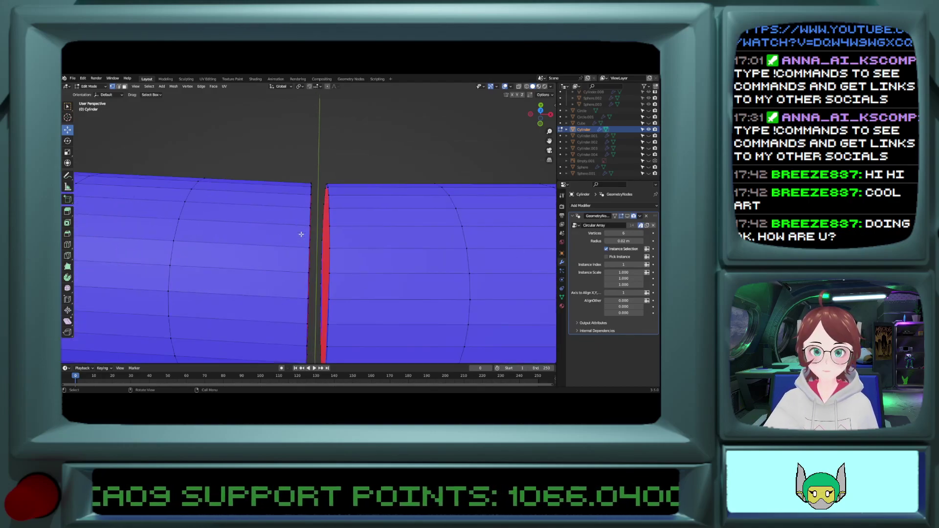
middle_drag(300, 213, 238, 207)
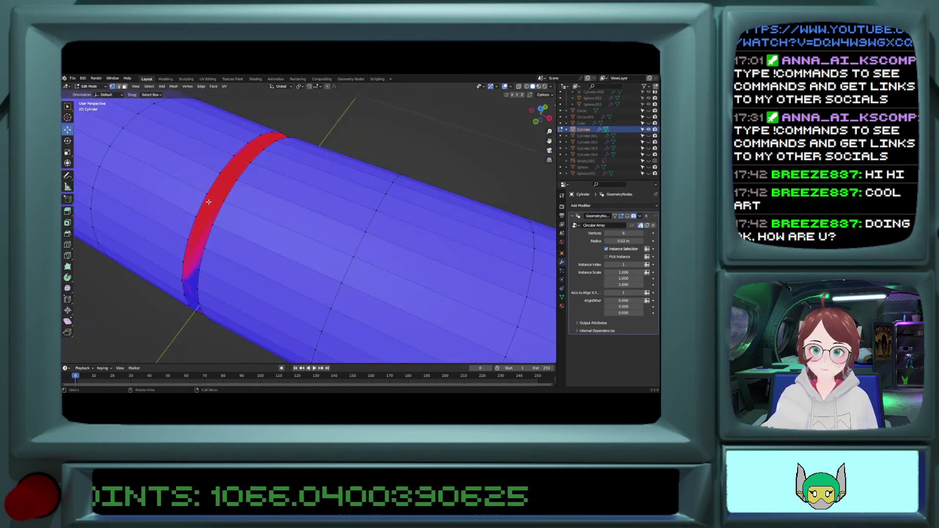
alt+click(208, 201)
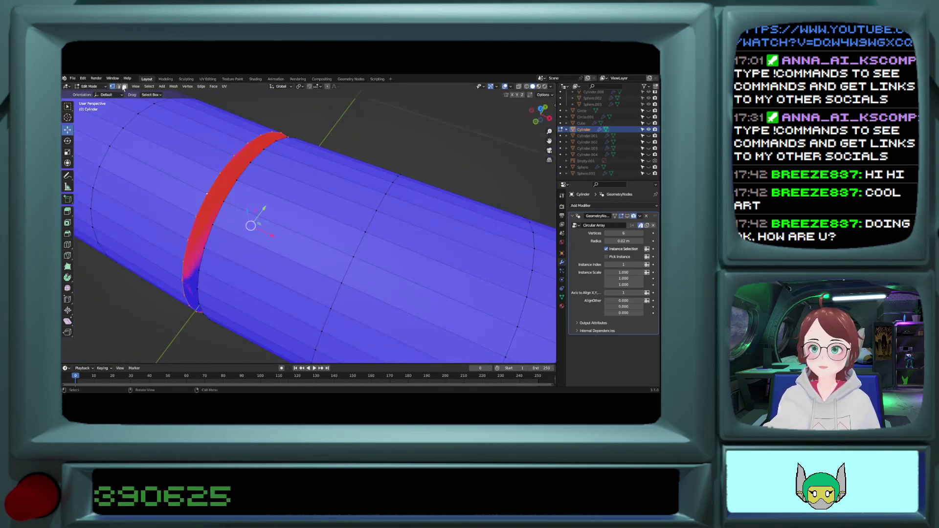
key(3)
alt+click(247, 159)
alt+click(245, 159)
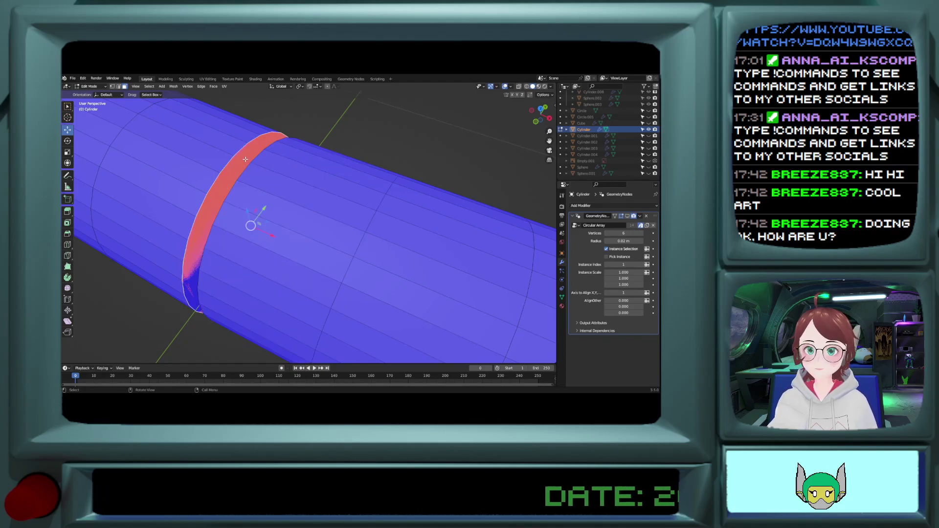
key(x)
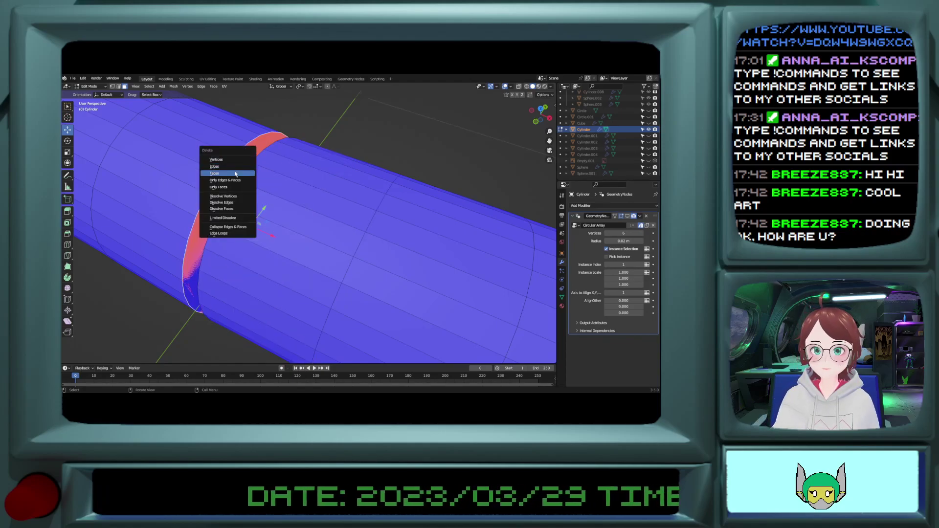
click(234, 170)
alt+click(233, 173)
key(x)
click(233, 173)
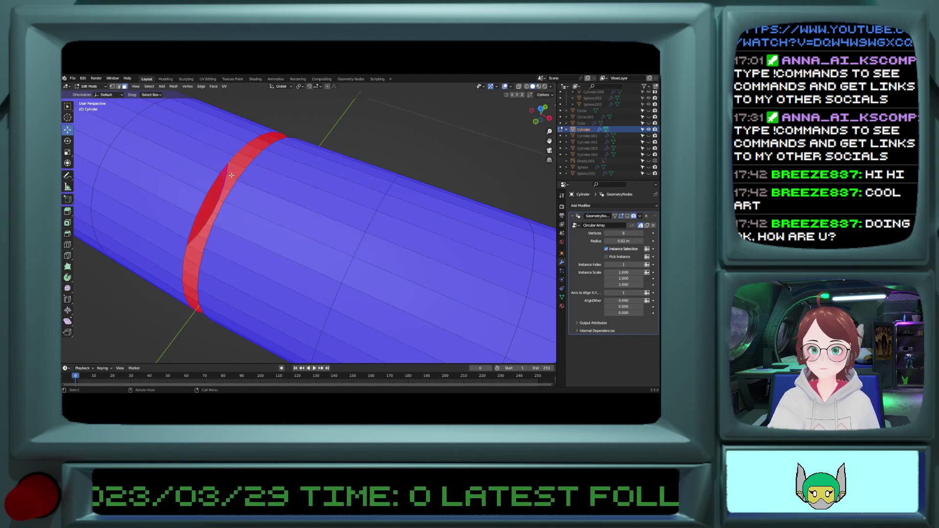
middle_drag(233, 174, 352, 159)
key(x)
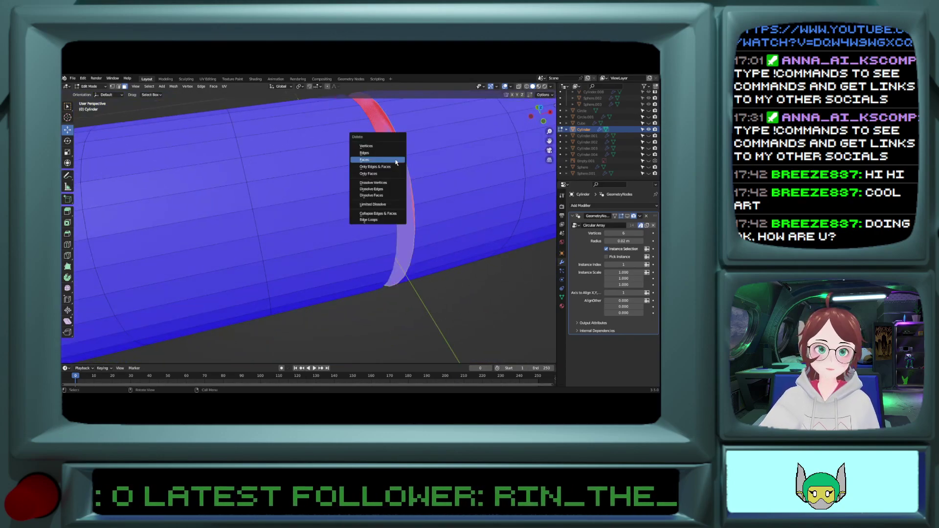
key(Escape)
key(x)
key(Escape)
Step: Delete the opposite cap face at the gap and the next face closing off the tube's interior
middle_drag(391, 157, 304, 169)
scroll(237, 187, up, 5)
middle_drag(237, 187, 313, 210)
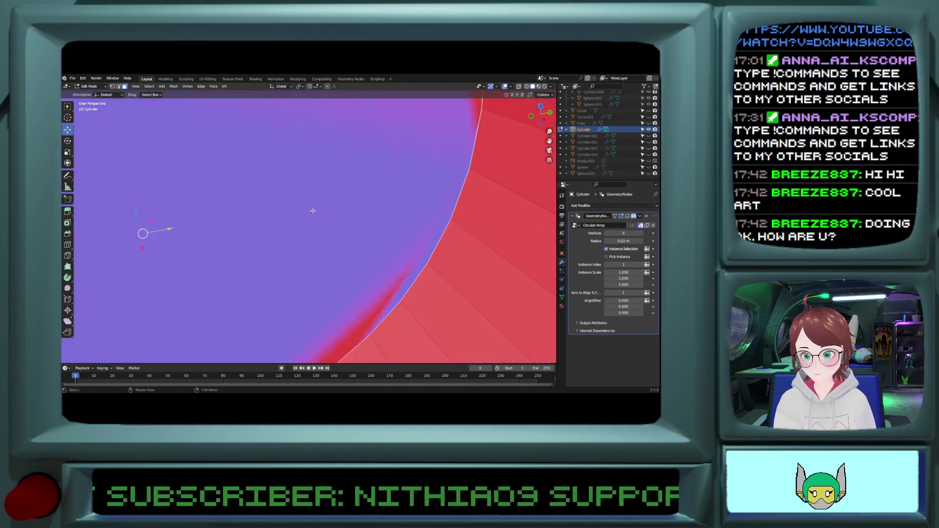
key(x)
click(313, 206)
click(313, 206)
key(x)
click(313, 206)
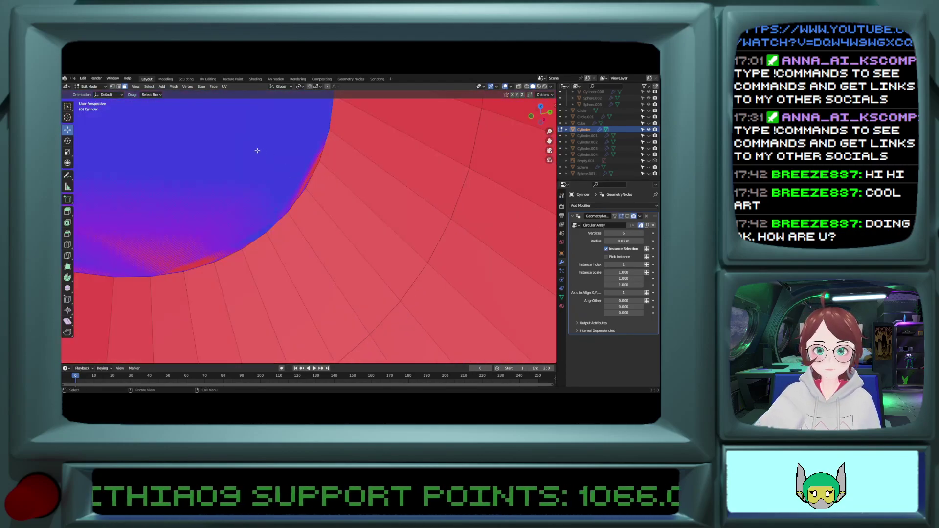
Step: Delete two more internal cap faces deeper inside the scroll tube
click(257, 151)
key(x)
click(255, 151)
click(255, 151)
key(x)
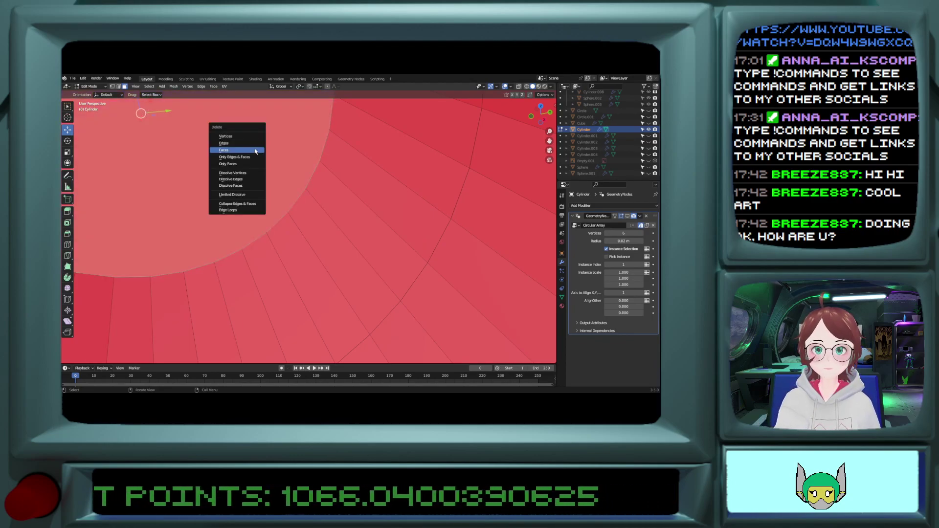
click(255, 150)
Step: Turn off the Face Orientation overlay and delete the cap face filling the view inside the scroll tube
click(511, 87)
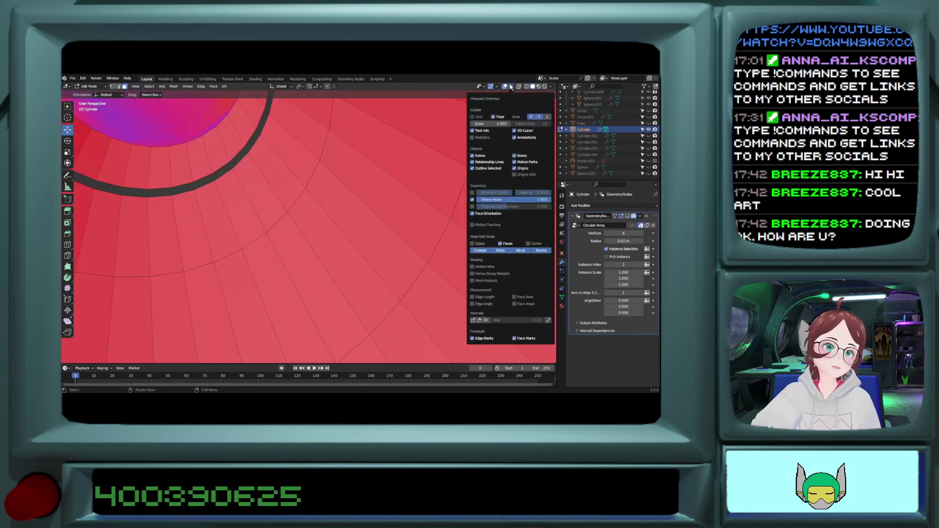
click(475, 214)
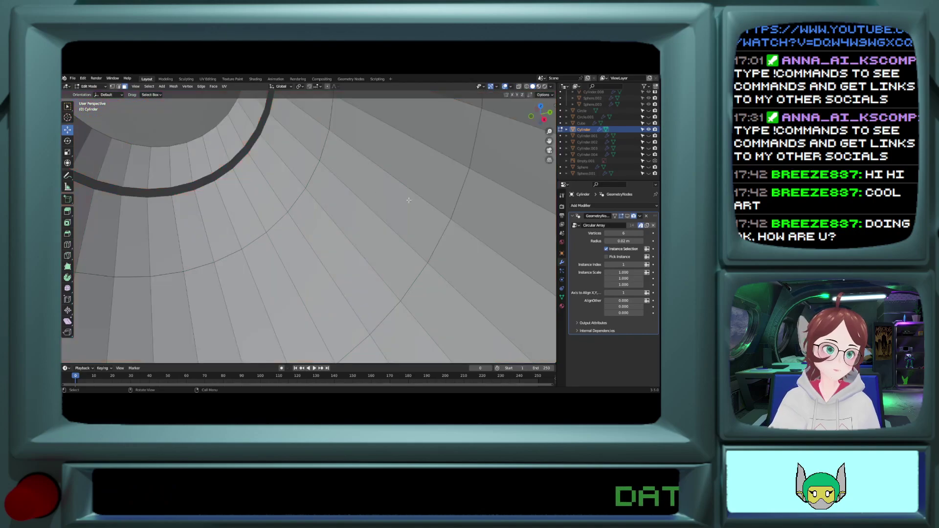
middle_drag(246, 181, 248, 166)
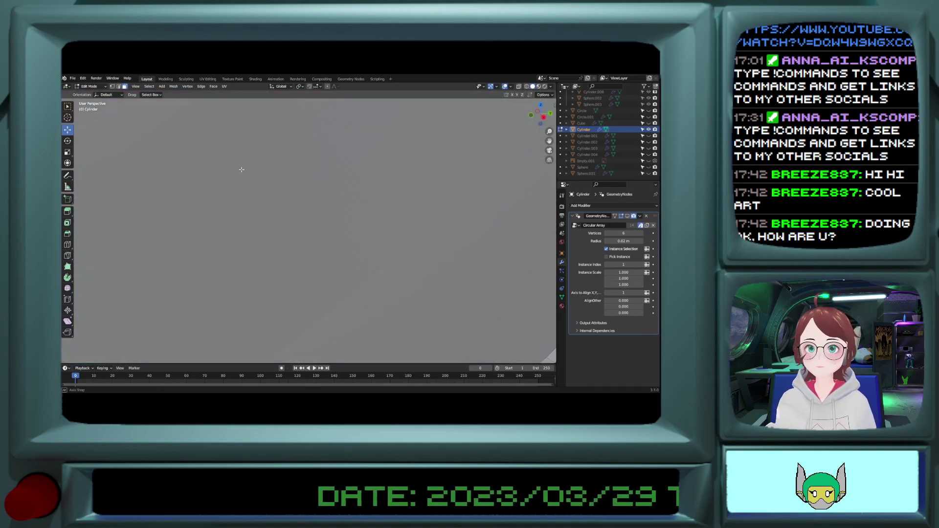
click(267, 220)
click(266, 221)
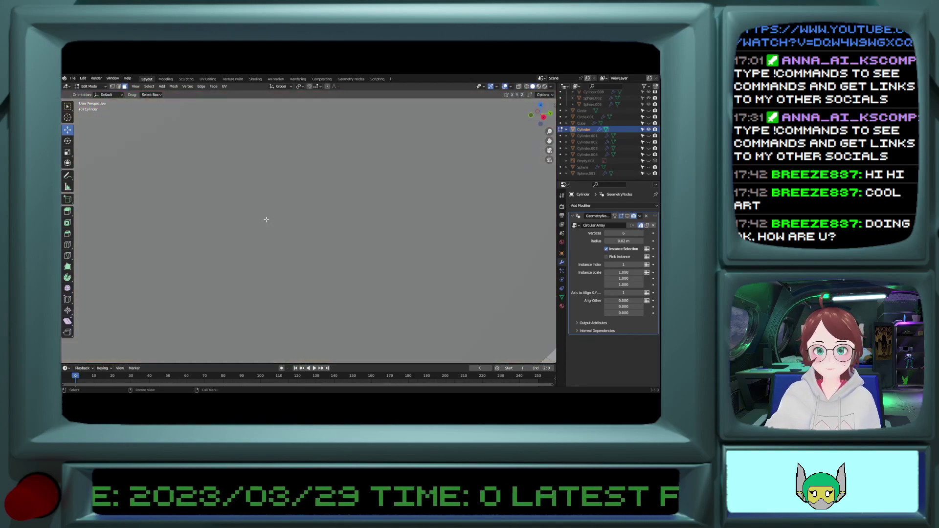
click(267, 219)
key(x)
click(267, 221)
Step: Delete the exposed cap faces one after another in the tube opening beyond the seam
click(215, 117)
key(x)
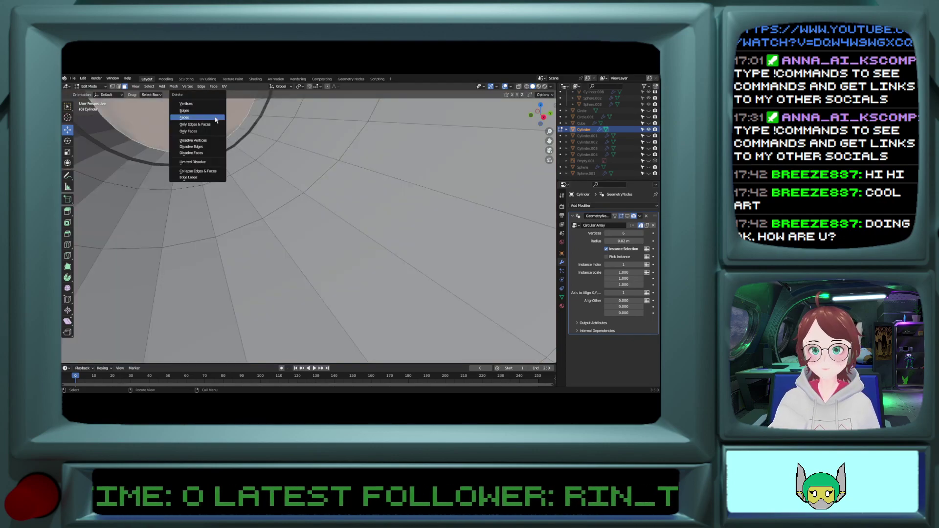
click(215, 119)
click(215, 117)
key(x)
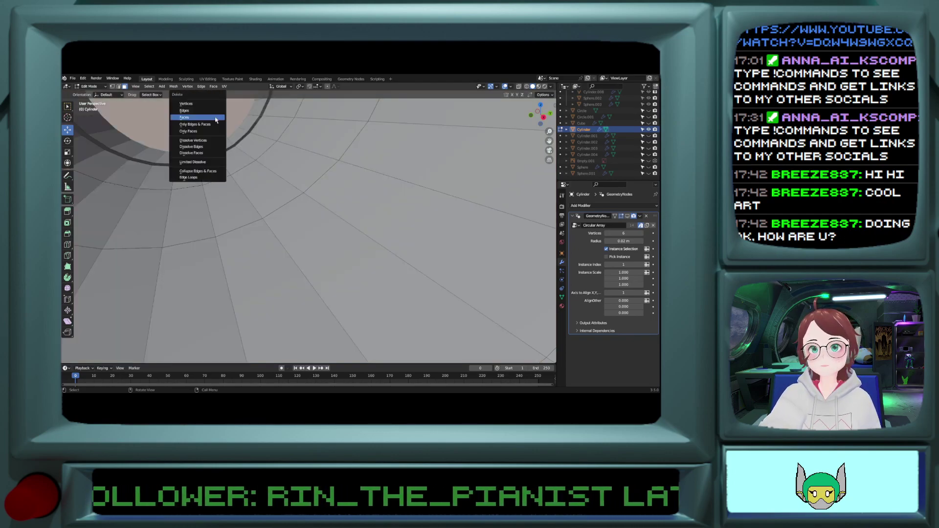
click(215, 117)
key(x)
click(215, 117)
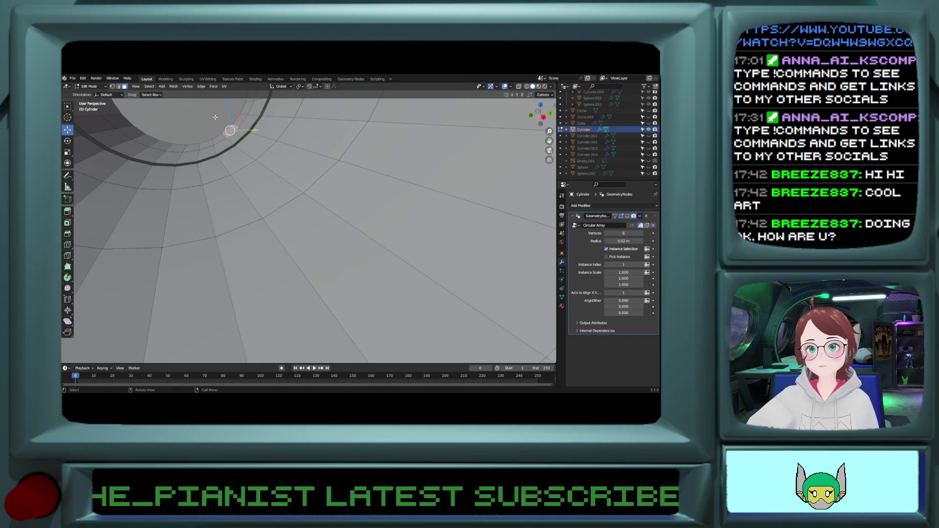
click(216, 118)
click(211, 108)
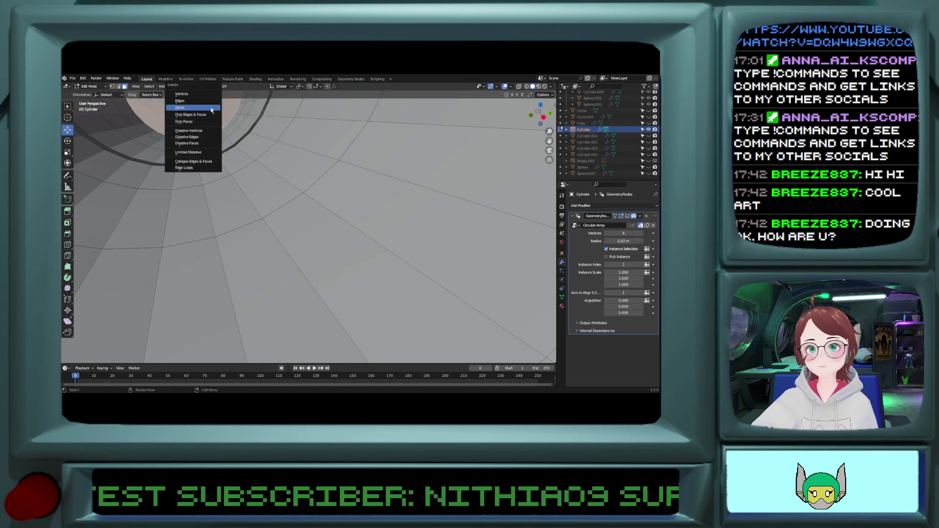
click(212, 109)
click(211, 109)
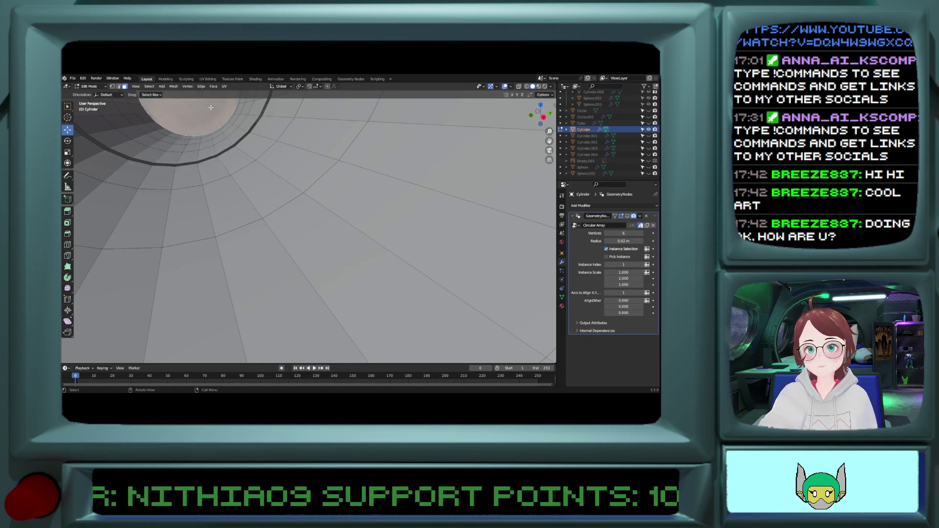
click(211, 109)
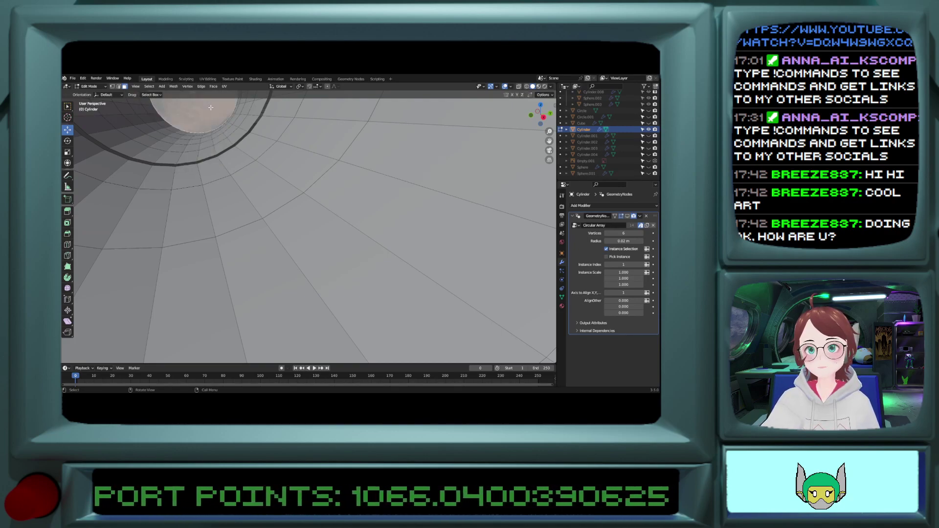
click(211, 107)
key(x)
click(210, 108)
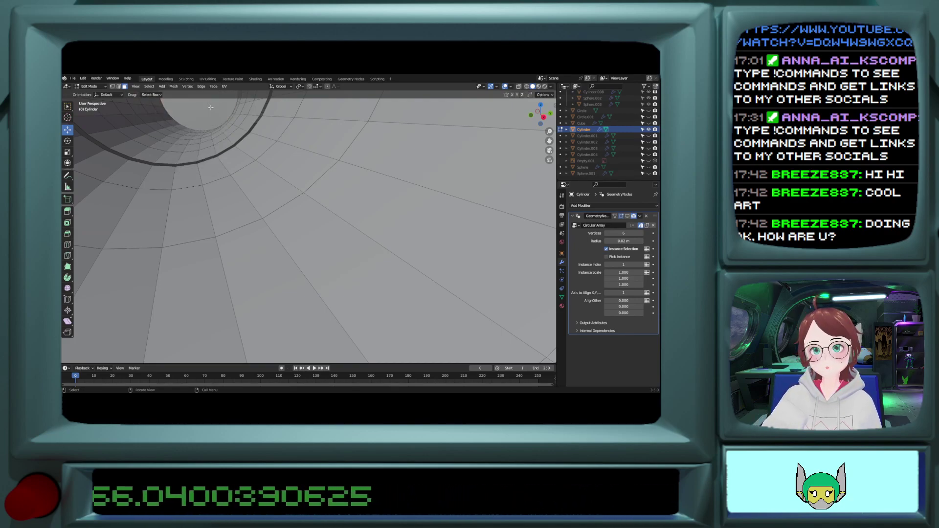
Step: Continue deleting single internal cap faces deeper into the tube, as far as its bend
click(210, 107)
key(x)
click(211, 108)
click(210, 108)
key(x)
click(210, 108)
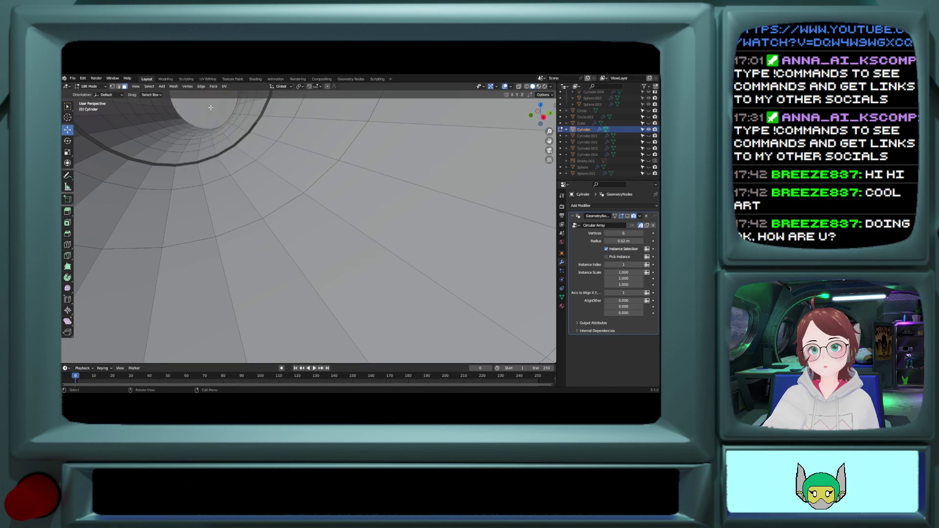
key(x)
click(211, 107)
key(x)
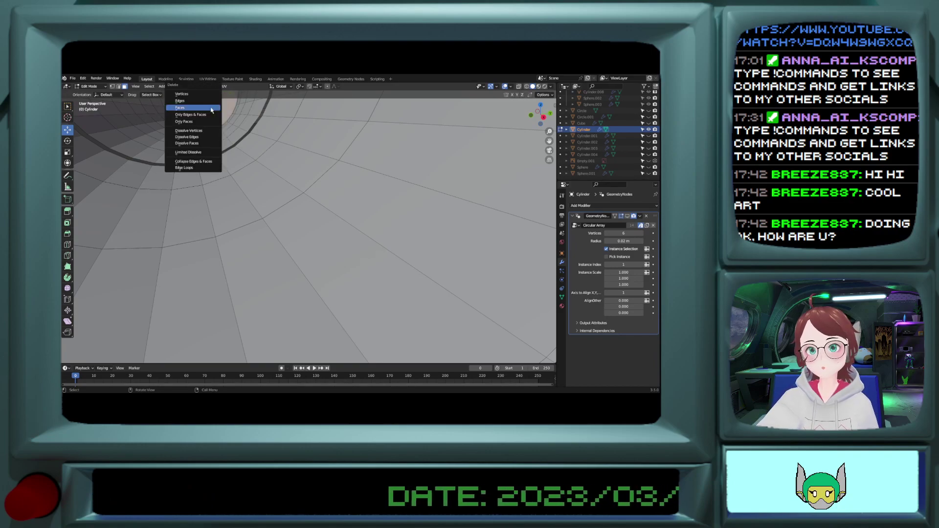
click(211, 107)
key(x)
click(211, 107)
key(x)
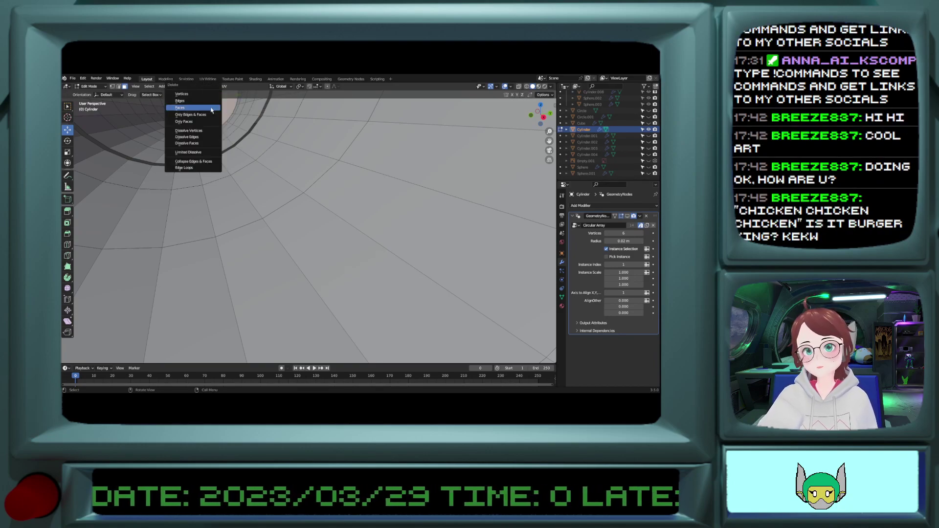
click(210, 107)
key(x)
click(211, 107)
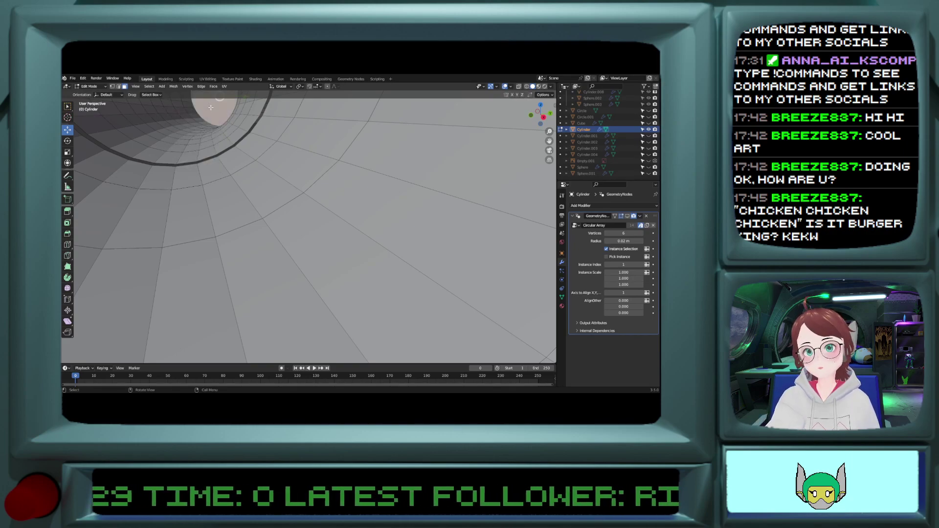
key(x)
click(211, 108)
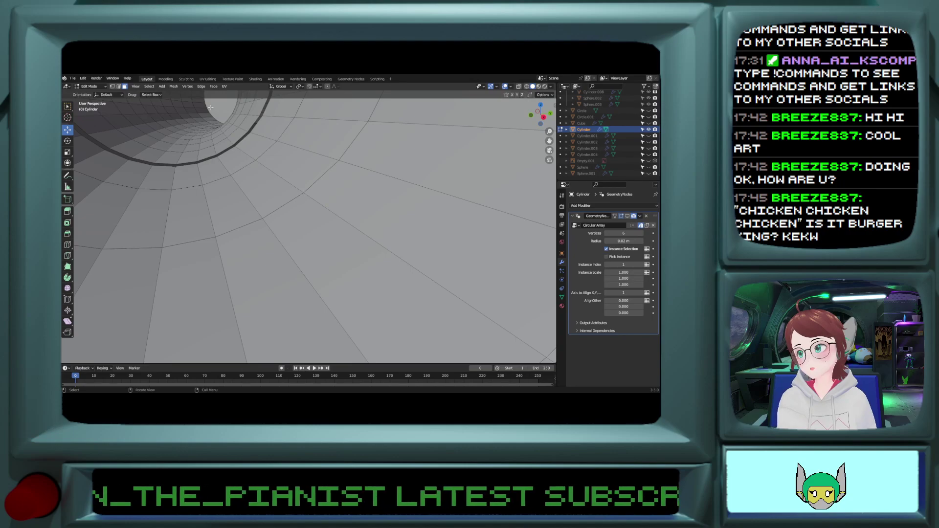
Step: Delete the partly hidden cap faces at the tube's bend, down to the narrow sliver beside the inner wall
shift+middle_drag(211, 107, 211, 119)
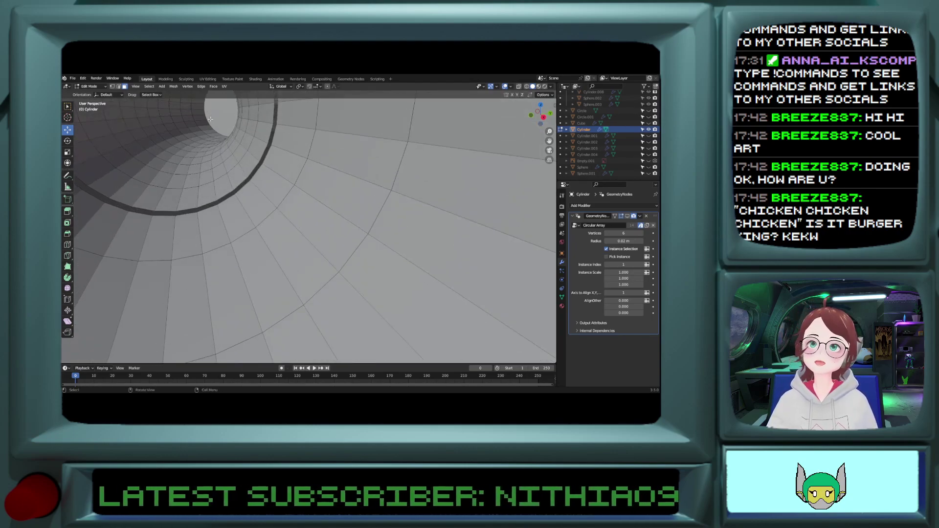
click(210, 119)
key(x)
click(210, 119)
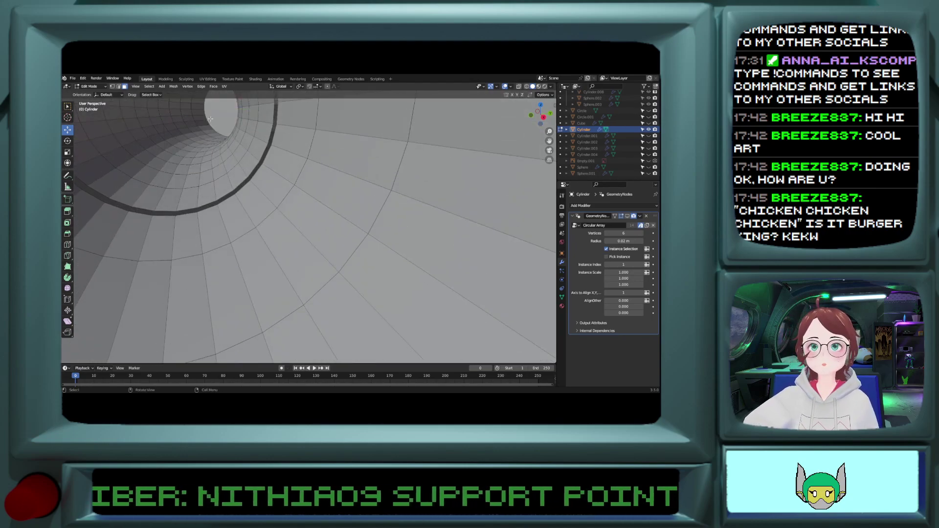
click(218, 113)
key(x)
click(221, 113)
click(222, 113)
key(x)
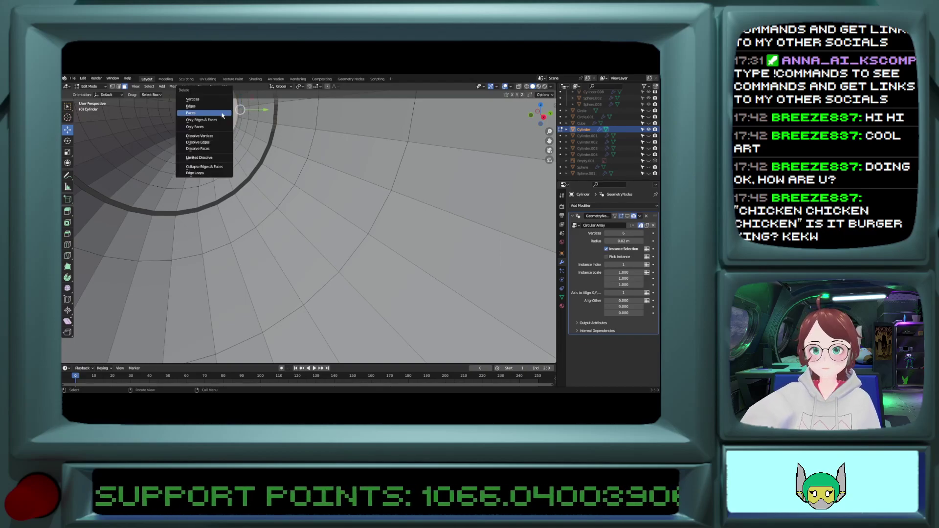
click(223, 113)
click(225, 112)
key(x)
click(226, 112)
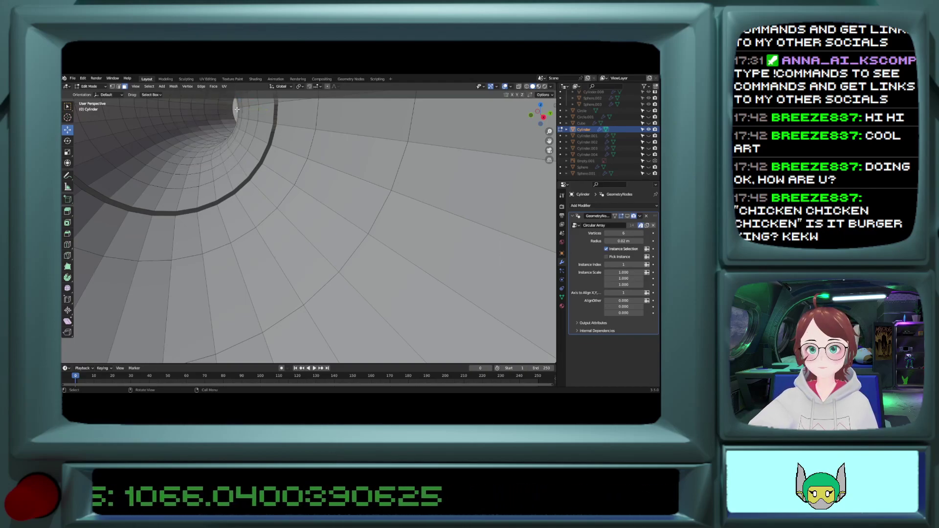
click(237, 108)
key(x)
click(237, 111)
click(236, 111)
key(x)
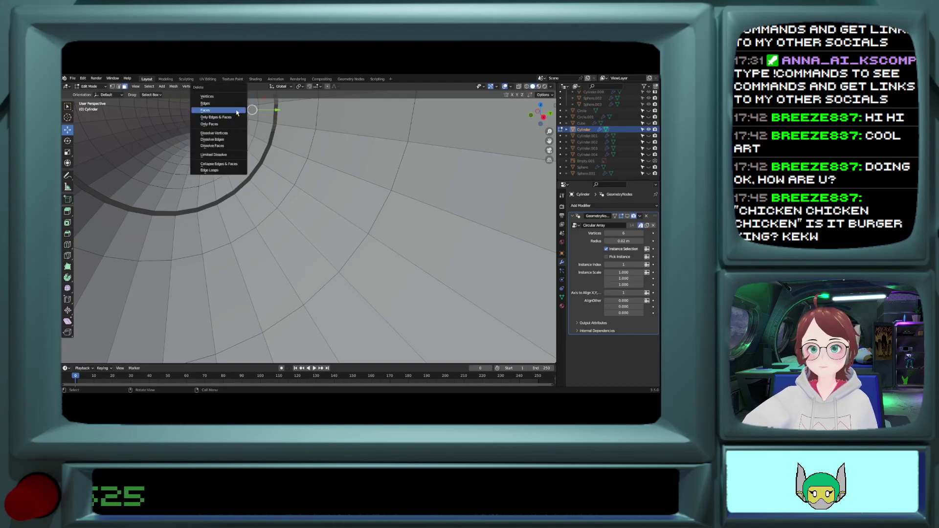
click(239, 113)
Step: Look along the tube from a new angle and delete the stacked cap faces crossing its round opening
middle_drag(238, 113, 524, 151)
click(414, 128)
key(x)
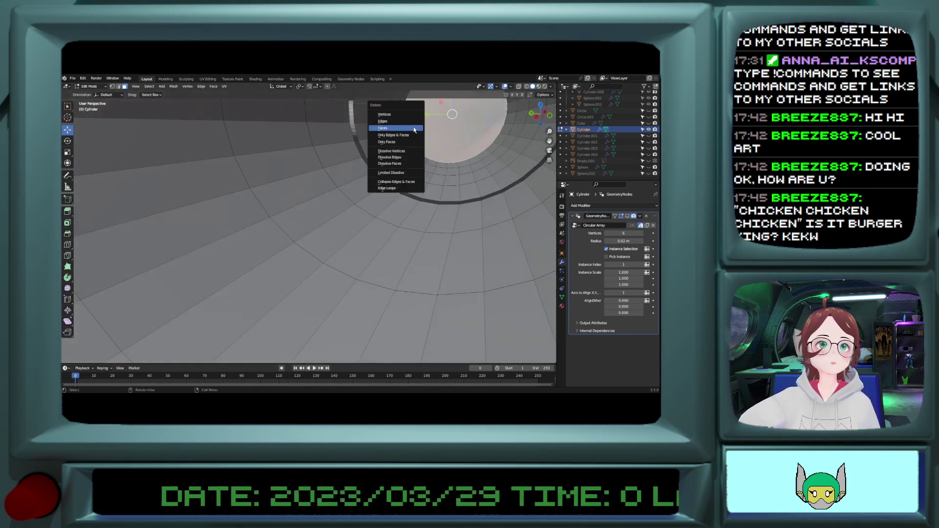
click(414, 128)
click(420, 128)
key(x)
click(420, 128)
click(420, 128)
key(x)
click(420, 128)
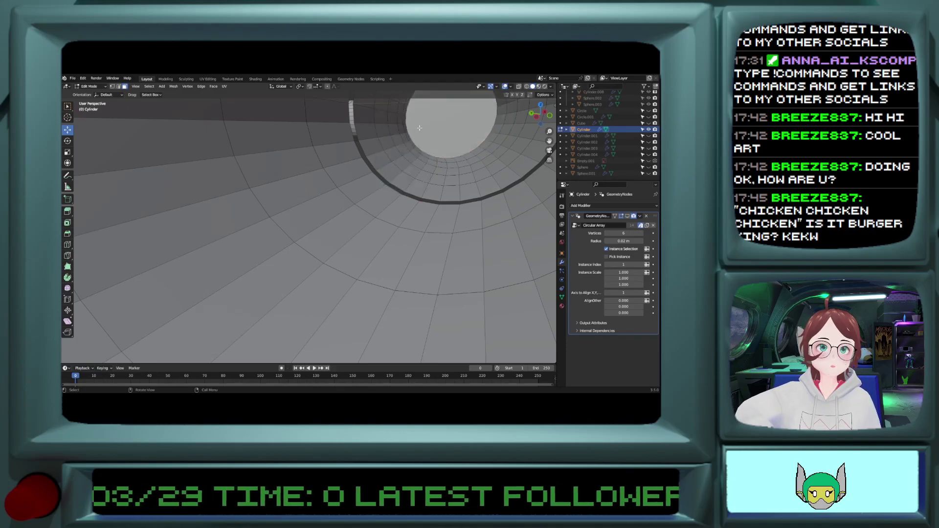
click(419, 128)
key(x)
click(419, 128)
click(420, 128)
key(x)
click(420, 128)
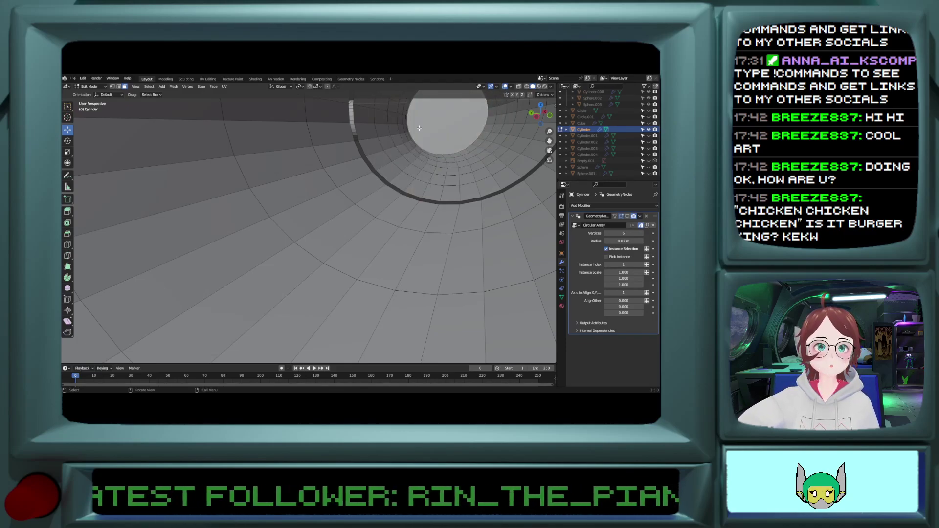
click(420, 129)
key(x)
click(419, 128)
click(419, 128)
key(x)
click(419, 129)
key(x)
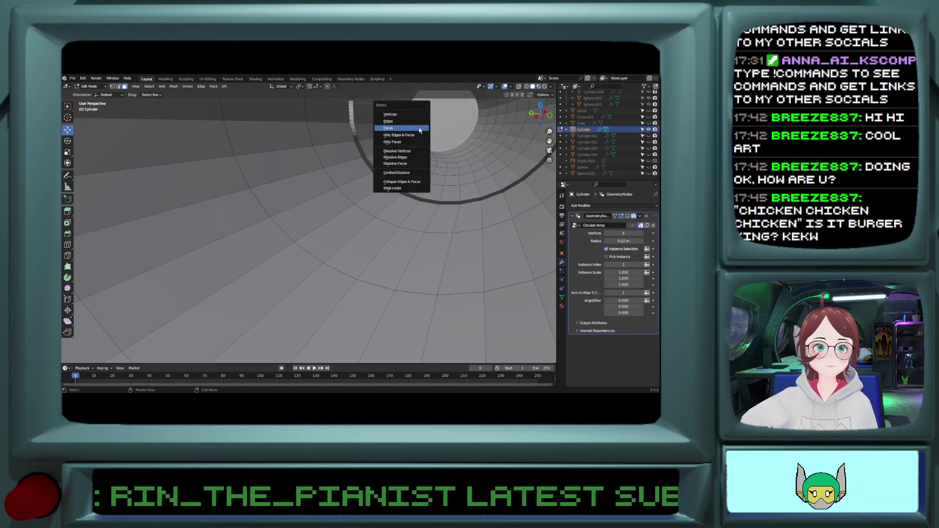
click(419, 128)
Step: Delete the following cap faces farther around the tube's curve from the same viewpoint, one face at a time
click(419, 128)
key(x)
click(419, 128)
key(x)
click(419, 128)
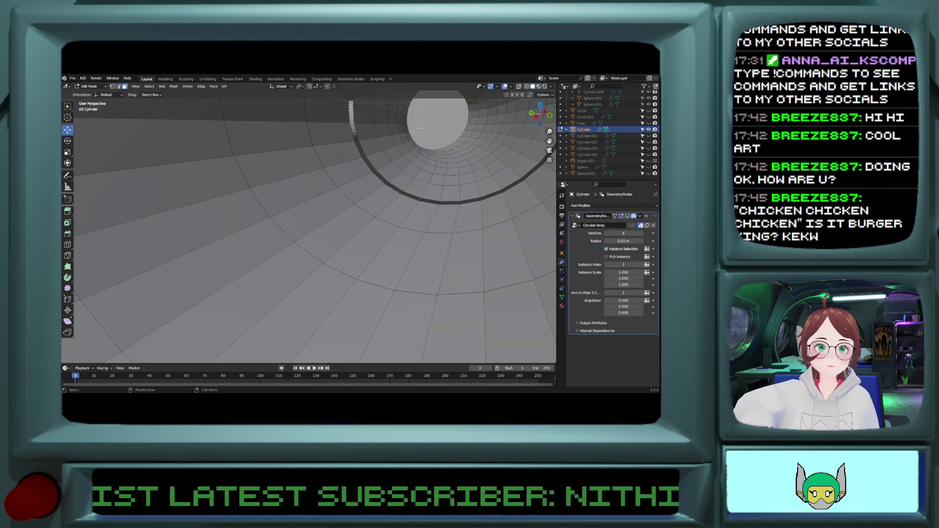
click(419, 128)
key(x)
click(419, 128)
click(419, 128)
key(x)
click(419, 129)
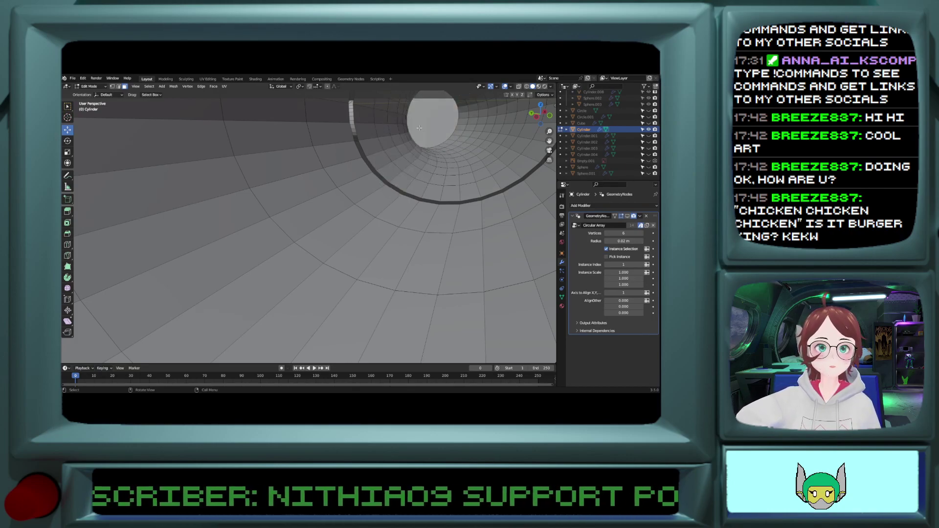
key(x)
click(419, 129)
click(419, 128)
key(x)
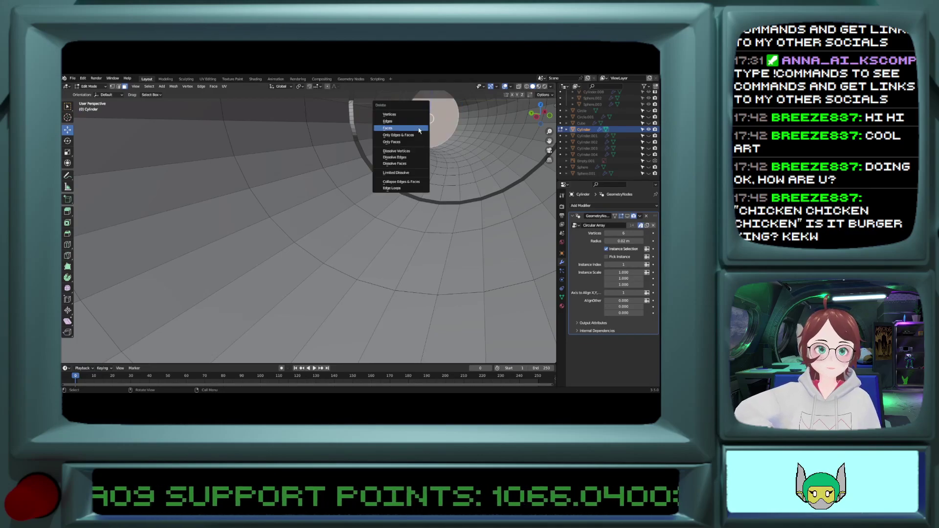
click(418, 128)
click(419, 128)
key(x)
click(418, 128)
key(x)
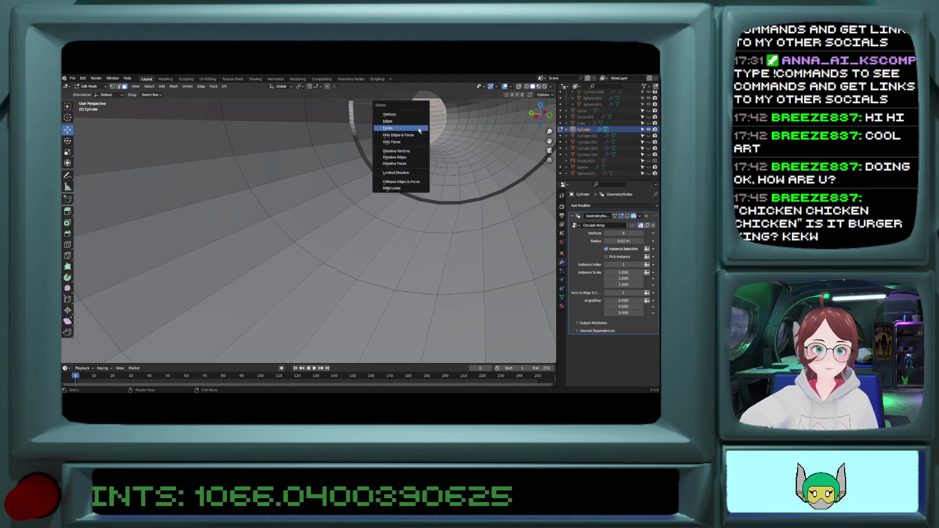
key(Escape)
key(x)
key(Escape)
key(x)
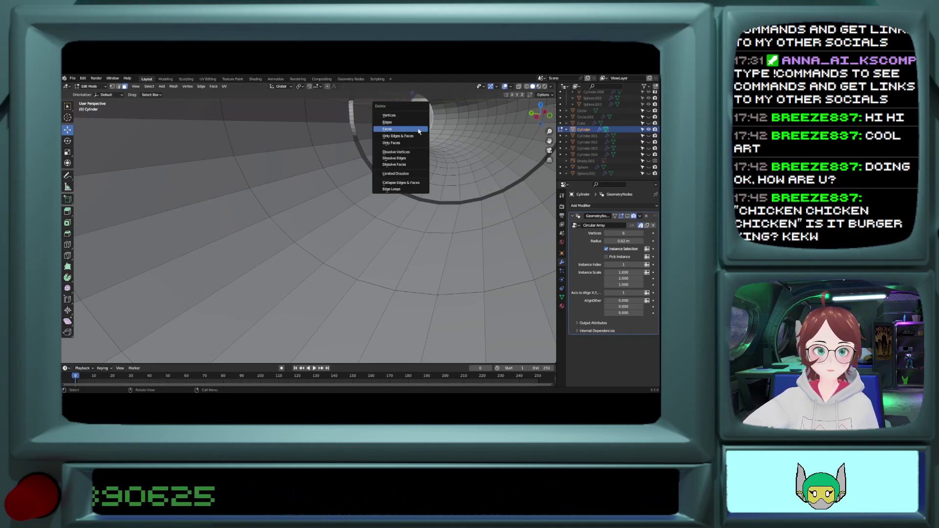
key(Escape)
key(x)
key(Escape)
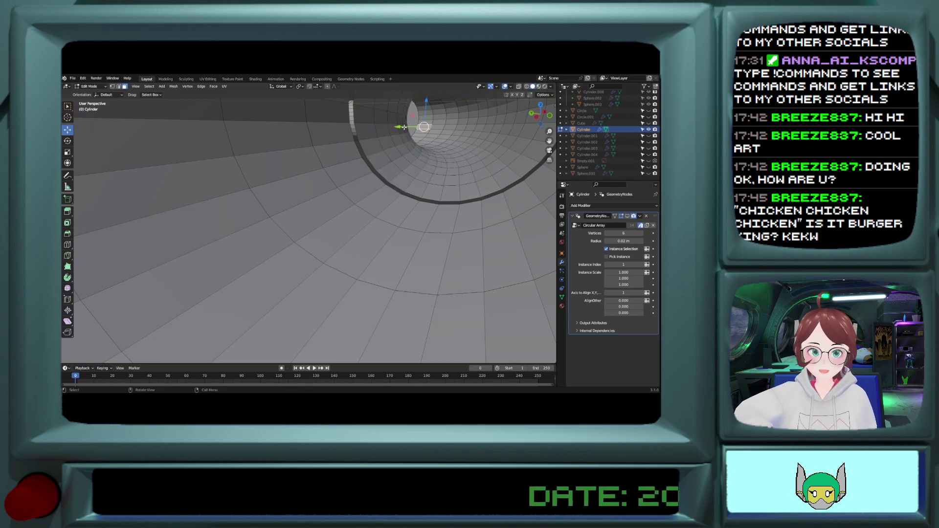
Step: Delete the last cap faces still reachable around the far bend of the scroll tube
mouse_move(409, 119)
middle_down()
mouse_move(394, 118)
mouse_move(412, 122)
middle_up()
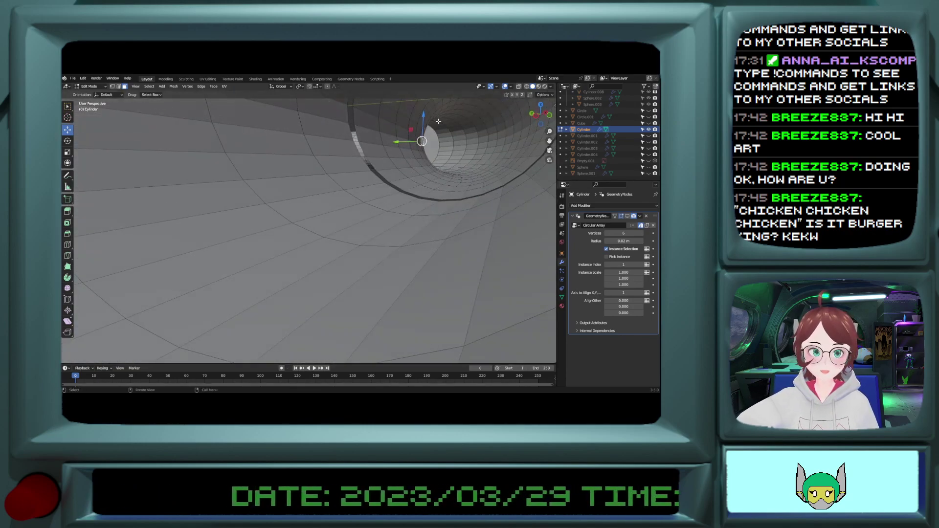
click(431, 135)
key(x)
key(Escape)
key(x)
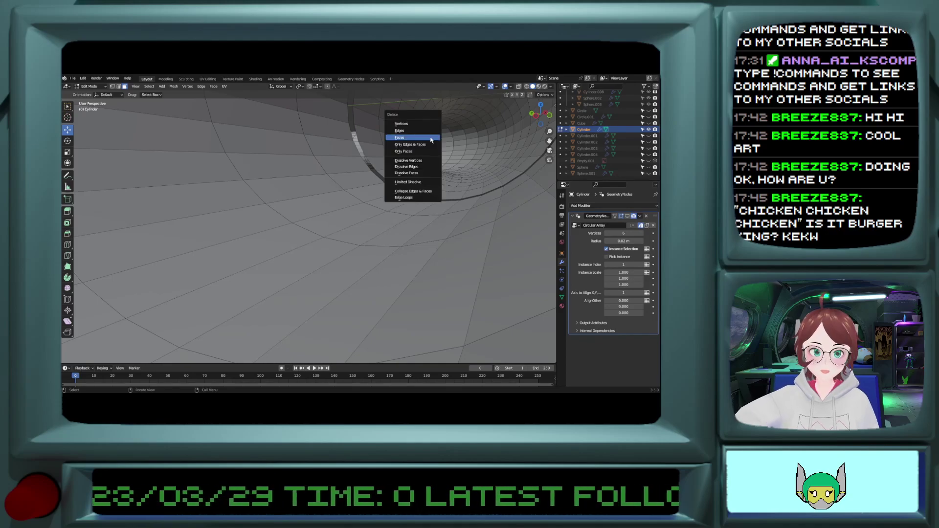
click(430, 137)
Step: Delete the first two cap faces closing the bore in the next uncleared stretch of the scroll tube
middle_drag(430, 137, 269, 172)
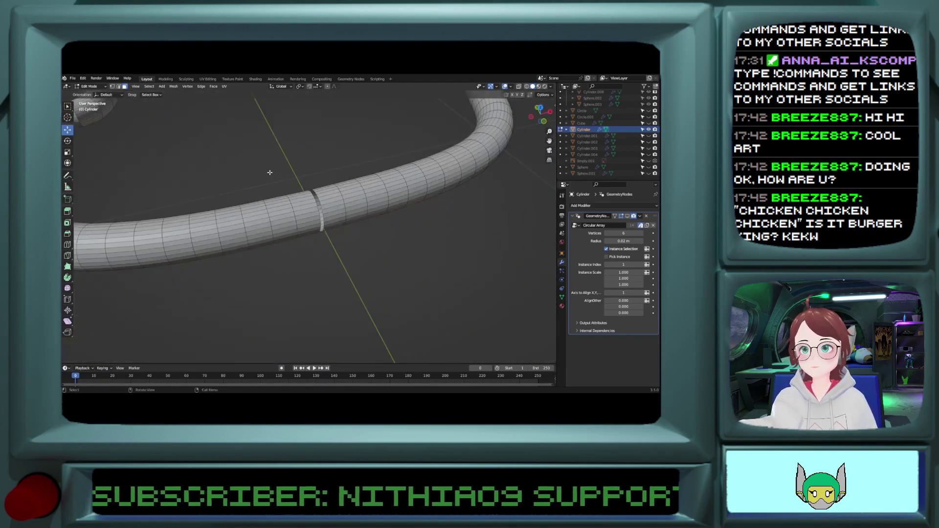
scroll(254, 186, down, 3)
shift+middle_drag(132, 207, 109, 166)
scroll(213, 208, up, 8)
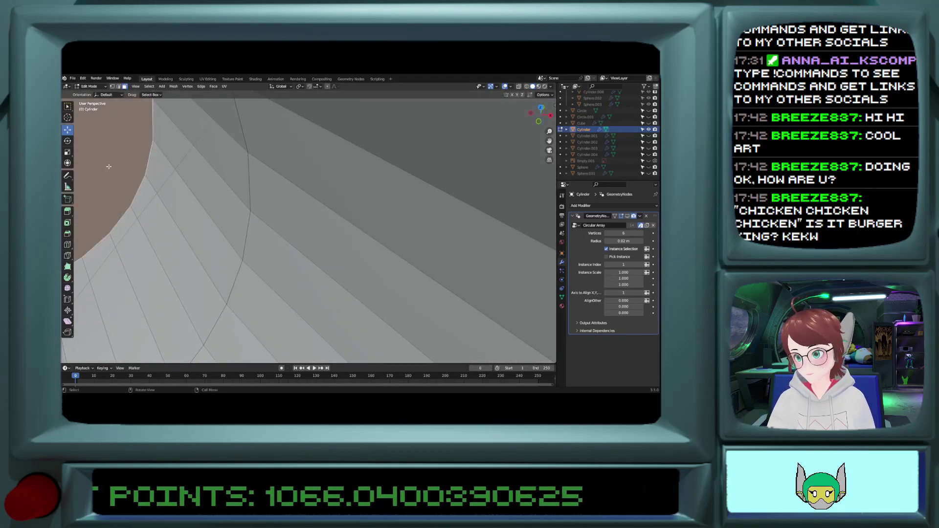
key(x)
click(109, 167)
click(109, 166)
key(x)
click(109, 167)
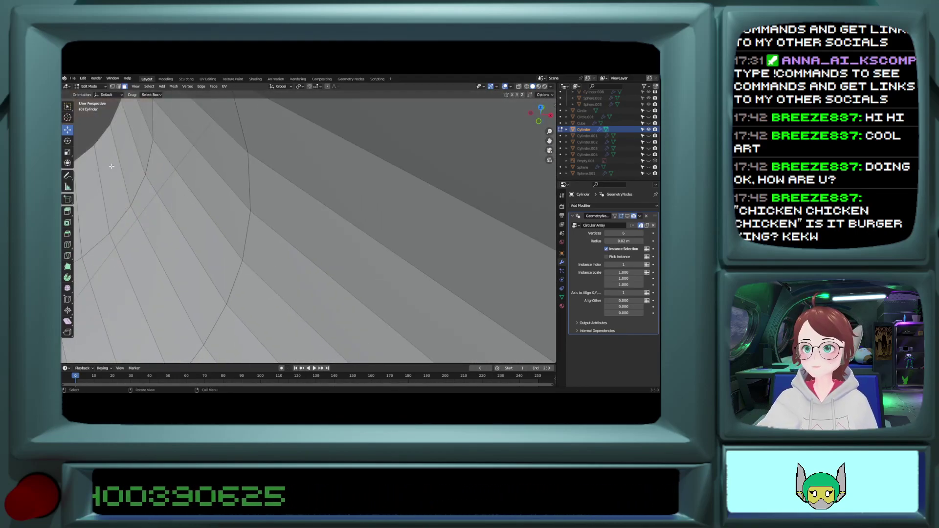
Step: Face the tube's round opening more squarely and delete the next cap faces blocking it
middle_drag(111, 167, 185, 215)
scroll(111, 149, down, 5)
click(202, 208)
key(x)
click(201, 207)
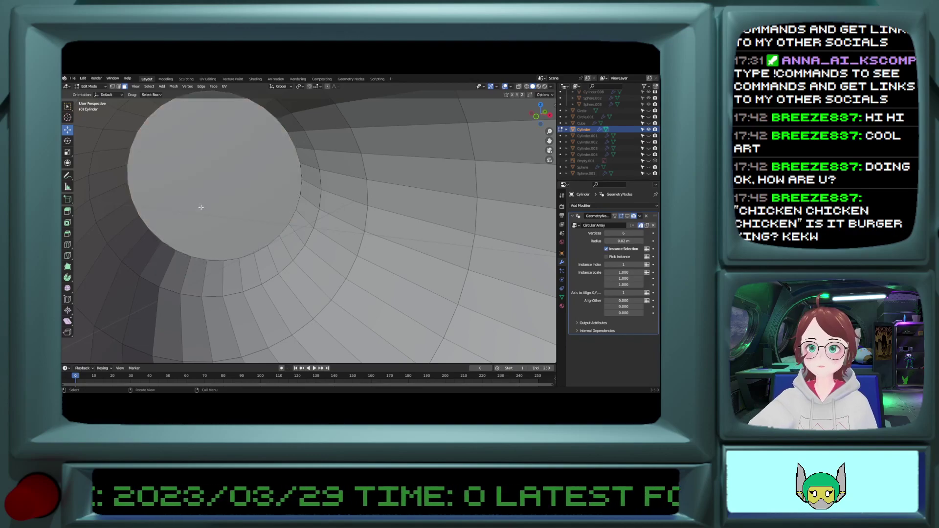
key(x)
click(201, 207)
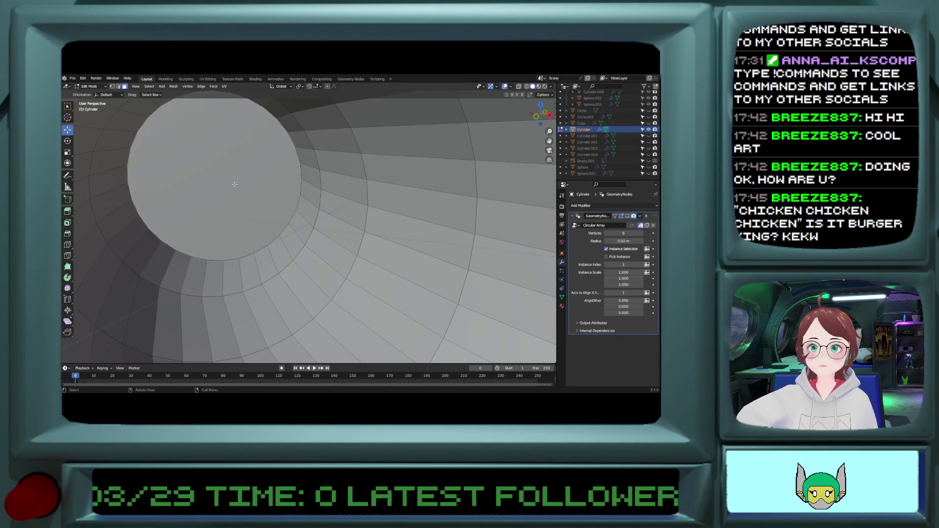
Step: Delete the successive cap faces deeper along the tube, one ring after another, toward the start of the bend
click(267, 179)
click(274, 179)
key(x)
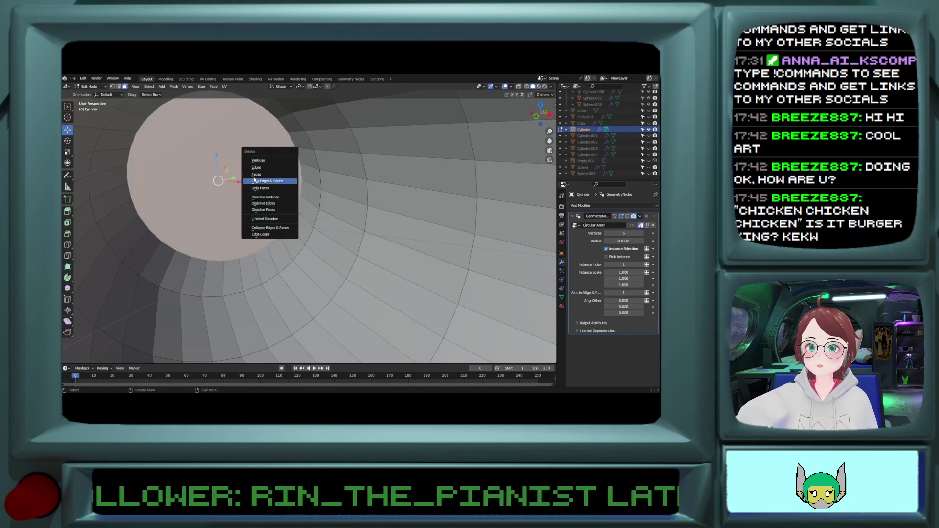
click(255, 174)
click(249, 174)
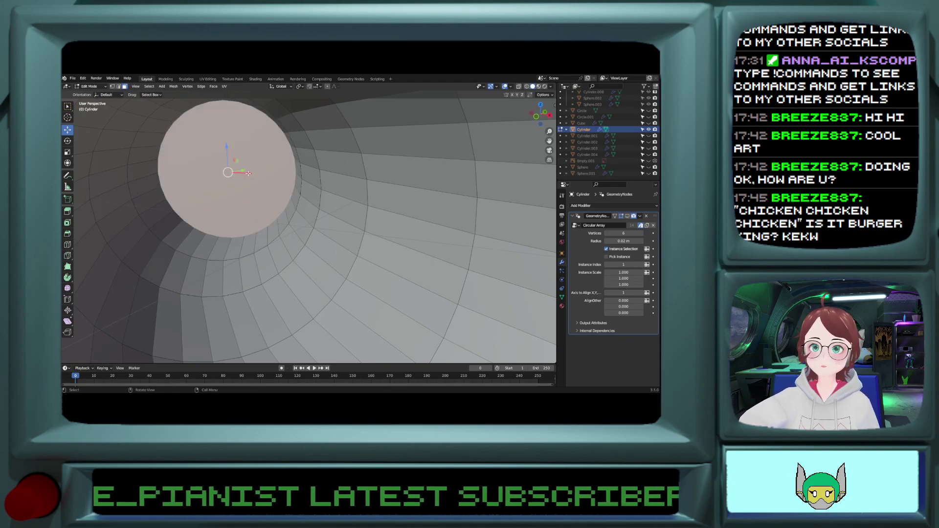
key(x)
click(249, 174)
key(x)
click(249, 166)
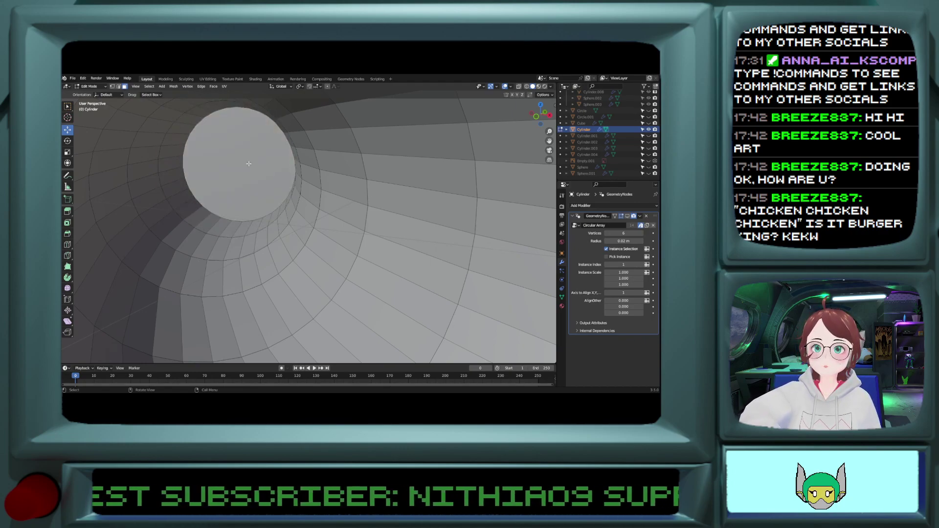
key(x)
click(249, 164)
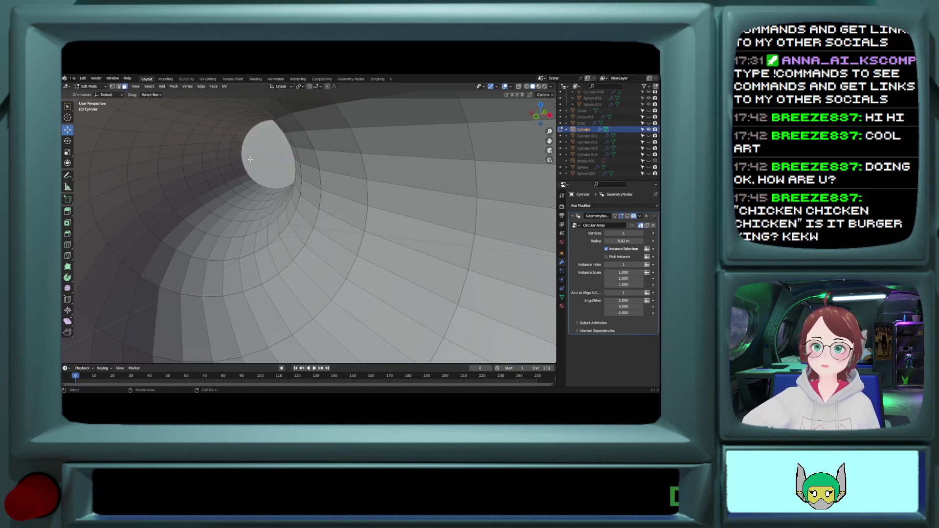
Step: Delete the cap face partly hidden by the bend, plus the next caps reachable from a straighter view down the tube
click(283, 152)
click(285, 151)
key(x)
click(285, 151)
middle_drag(285, 151, 299, 257)
scroll(225, 211, down, 5)
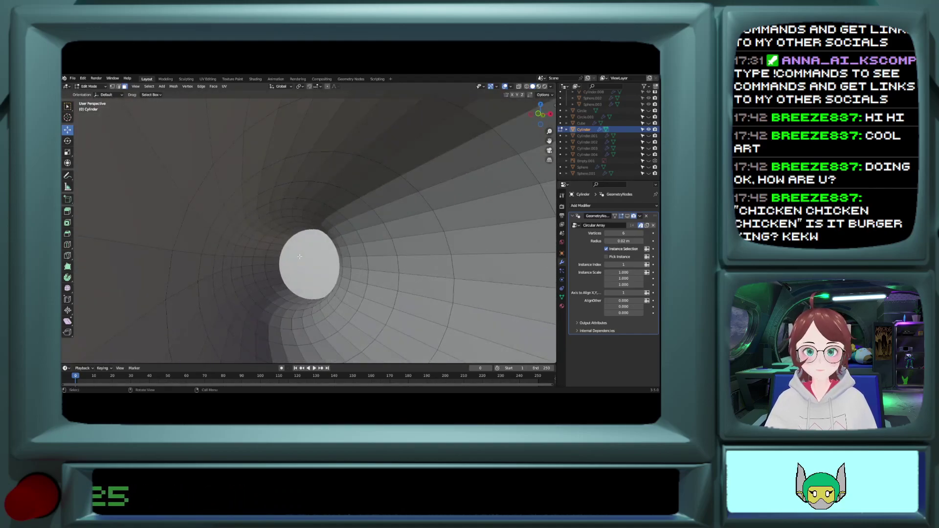
key(x)
click(300, 257)
click(299, 257)
key(x)
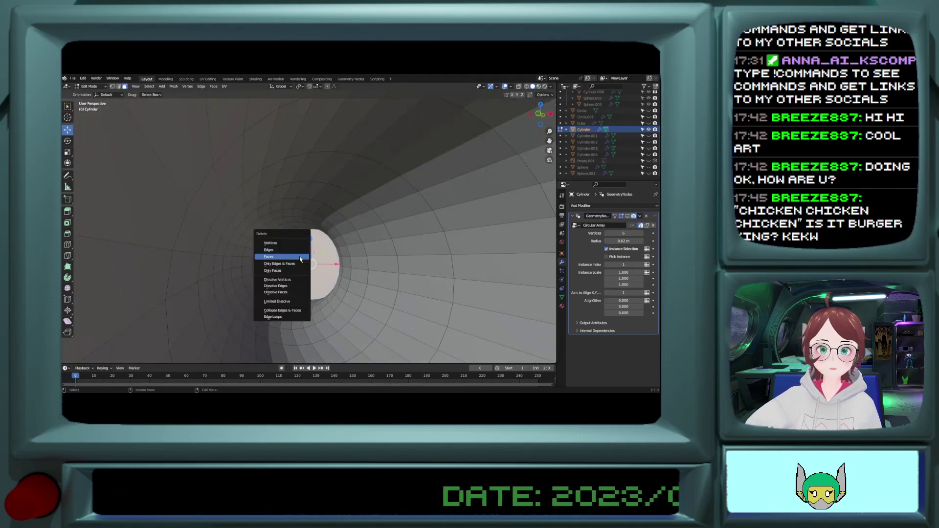
click(299, 257)
Step: Delete the cap faces receding around the bend, down to the thin sliver beside the inner wall
key(x)
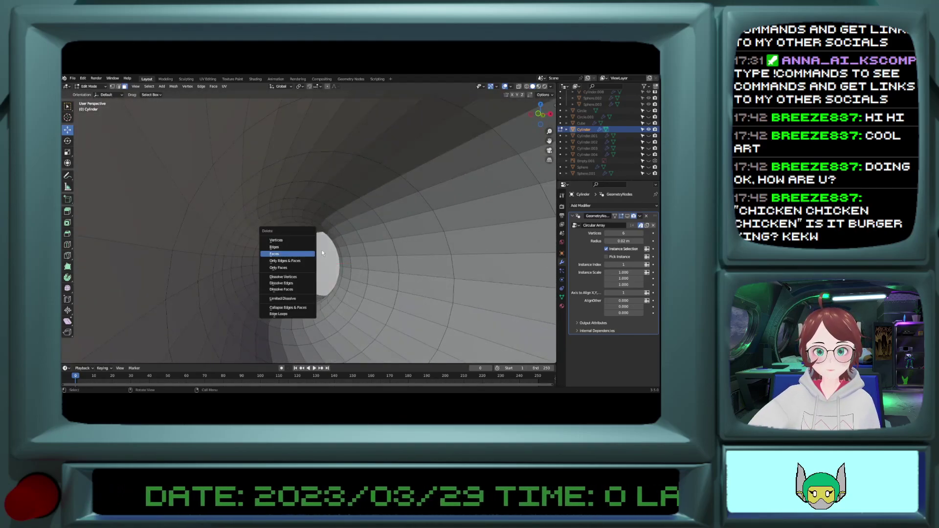
click(322, 253)
key(x)
click(323, 253)
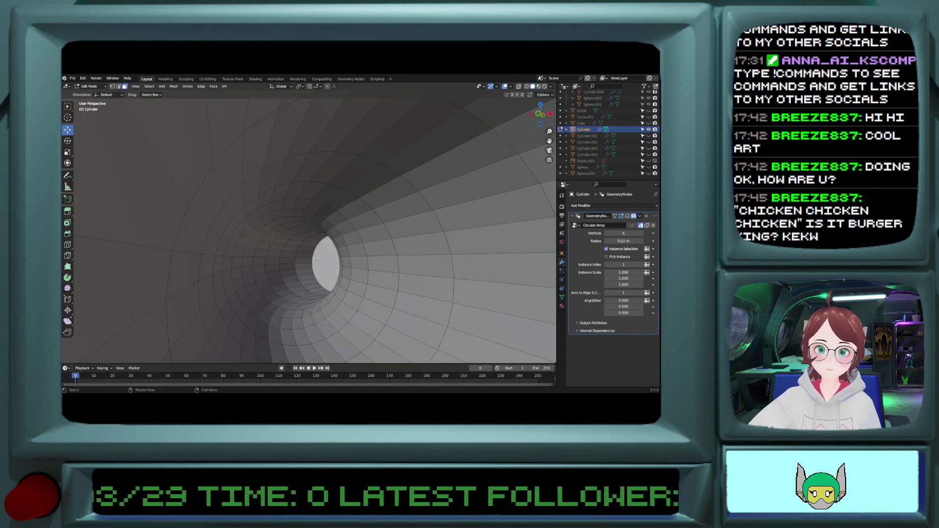
key(x)
click(326, 254)
key(x)
click(326, 255)
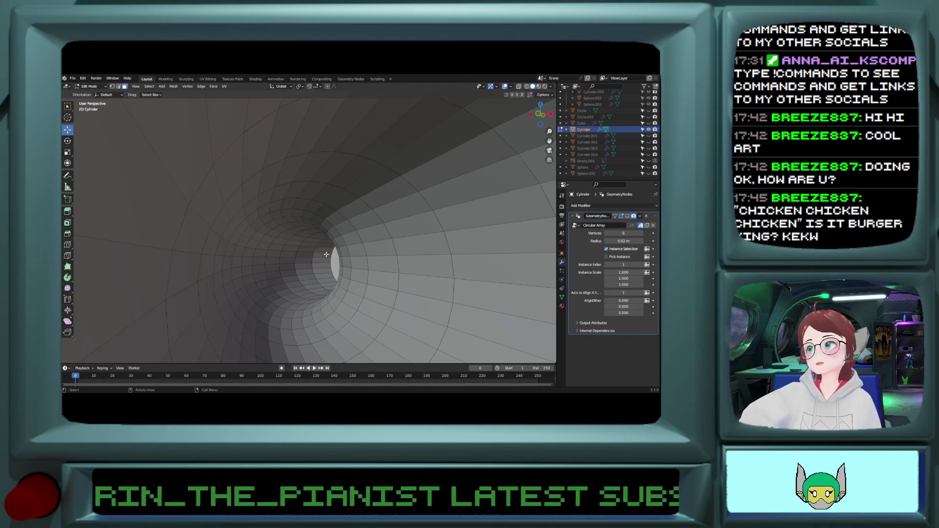
Step: Inspect the scroll's curled end from outside, then delete the first cap face reachable from a new viewpoint inside the tube
middle_drag(326, 255, 346, 266)
scroll(327, 255, down, 4)
scroll(316, 241, up, 2)
scroll(322, 245, down, 10)
scroll(311, 229, up, 10)
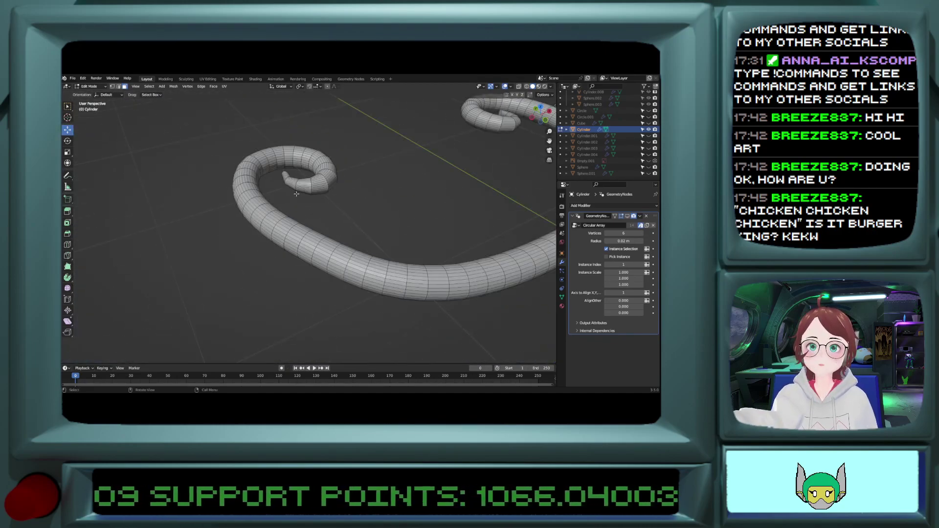
middle_drag(285, 283, 270, 205)
middle_drag(316, 284, 312, 252)
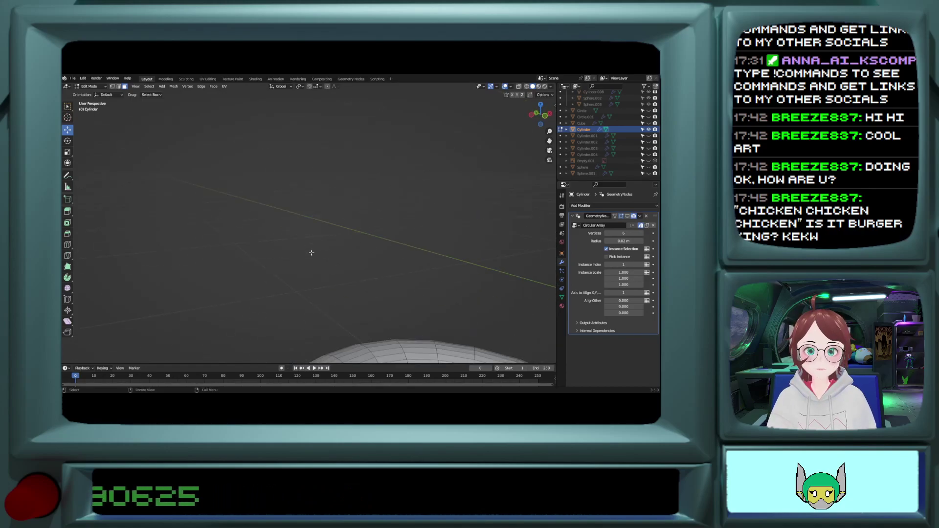
middle_drag(343, 347, 340, 316)
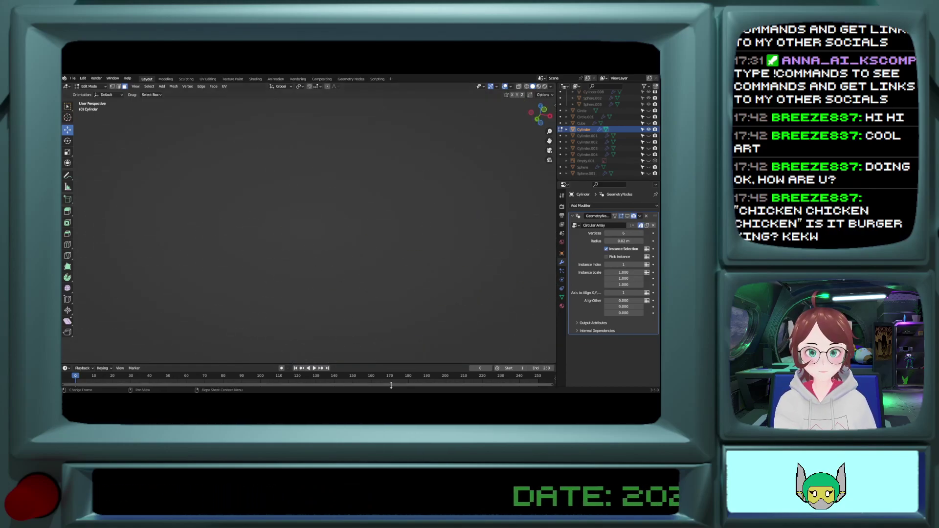
middle_drag(392, 385, 382, 372)
middle_drag(369, 240, 327, 278)
key(x)
click(337, 269)
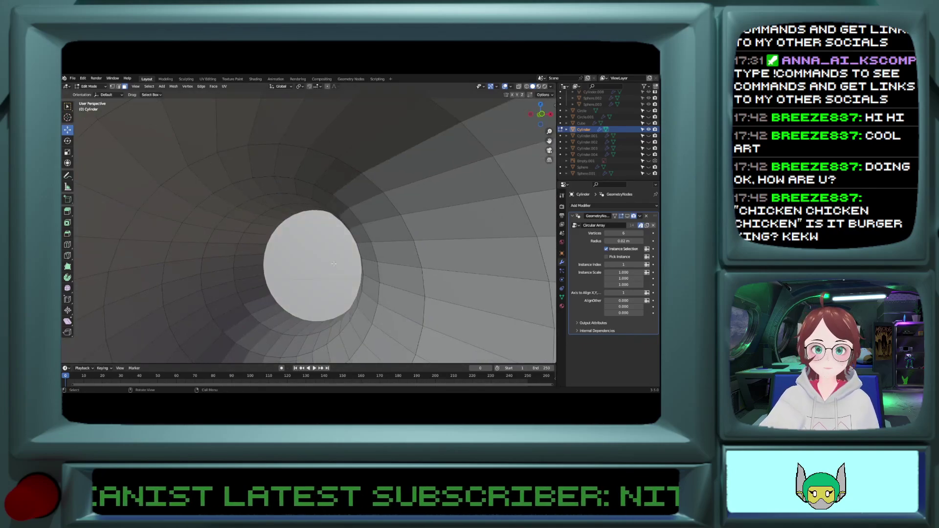
Step: Delete the following partly hidden cap faces in the curl, selecting each remaining face exposed behind the last
click(335, 266)
key(x)
click(333, 264)
click(333, 264)
key(alt+a)
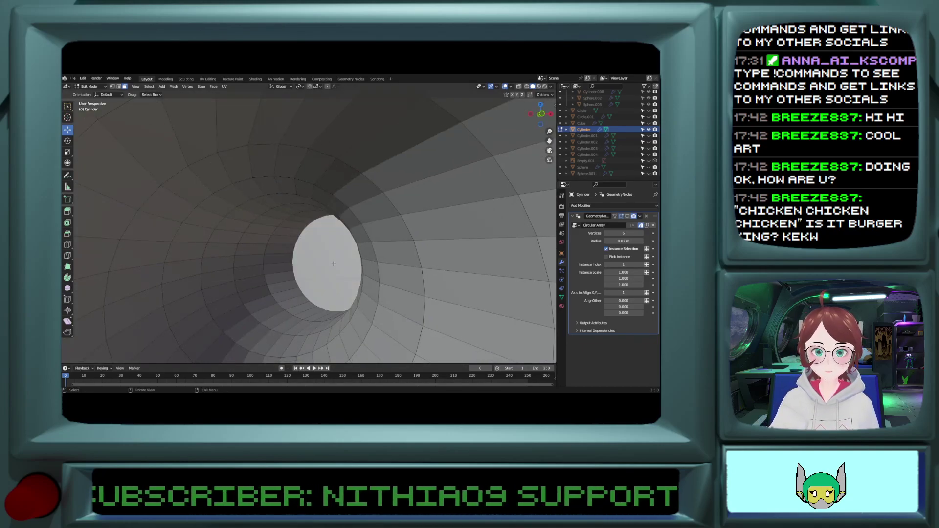
right_click(333, 263)
key(Escape)
right_click(333, 263)
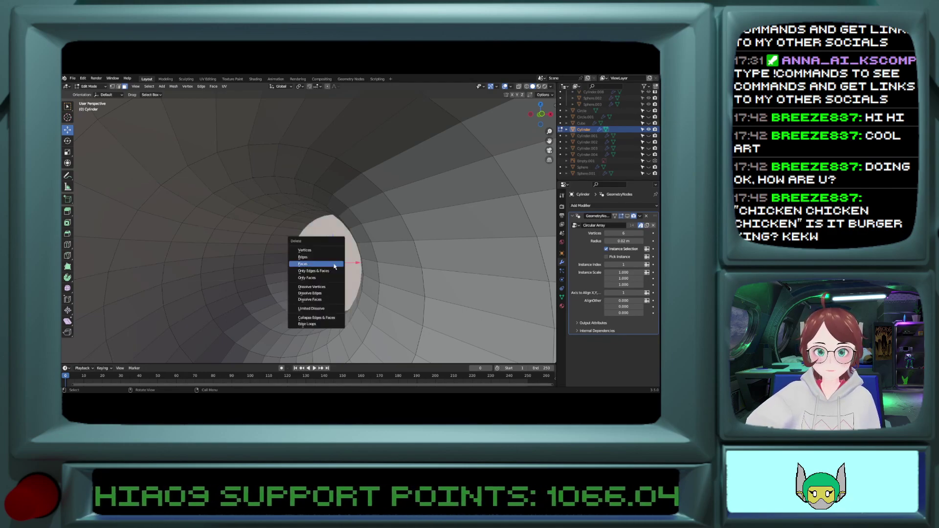
click(334, 264)
click(335, 263)
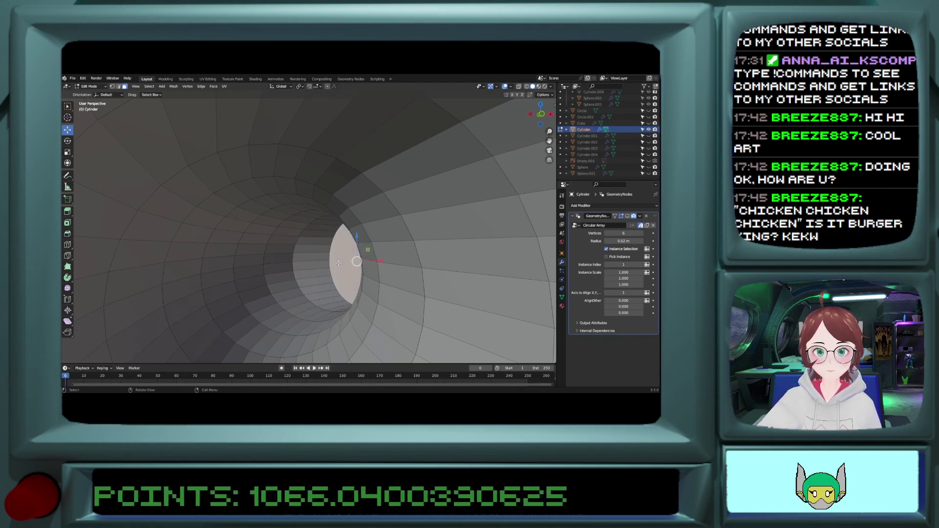
key(x)
Step: View the curl's interior from a different angle and delete the crescent-shaped cap faces beside its inner wall
middle_drag(347, 263, 318, 323)
ctrl+middle_drag(318, 323, 293, 278)
shift+middle_drag(255, 254, 220, 232)
shift+middle_drag(356, 287, 95, 367)
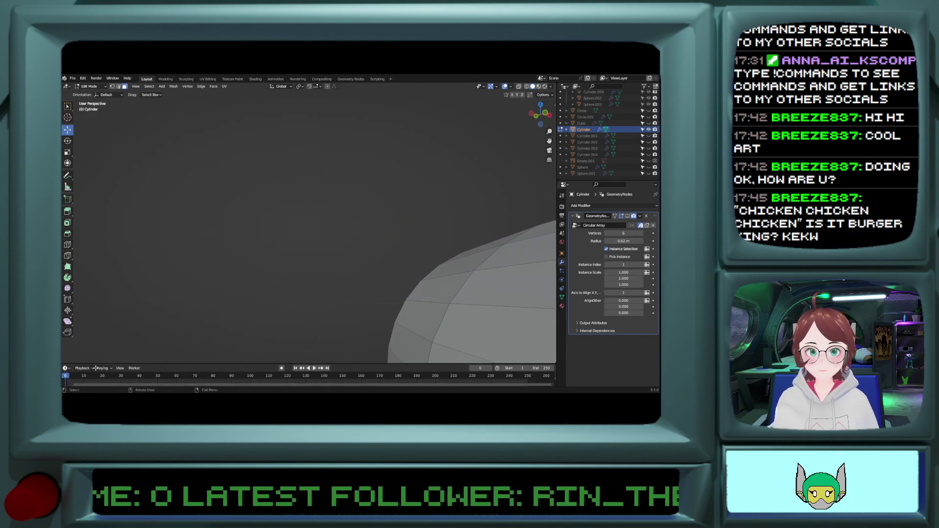
shift+middle_drag(469, 333, 405, 249)
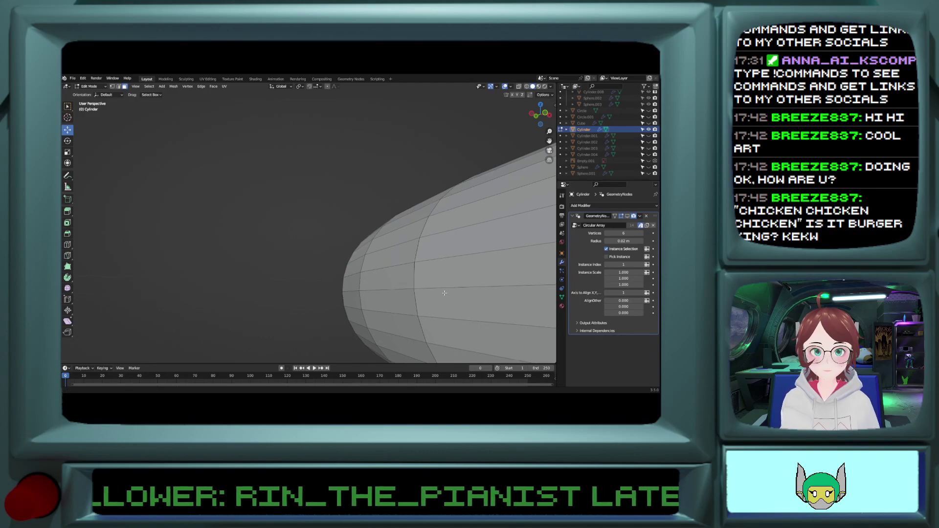
ctrl+middle_drag(430, 310, 297, 300)
click(331, 298)
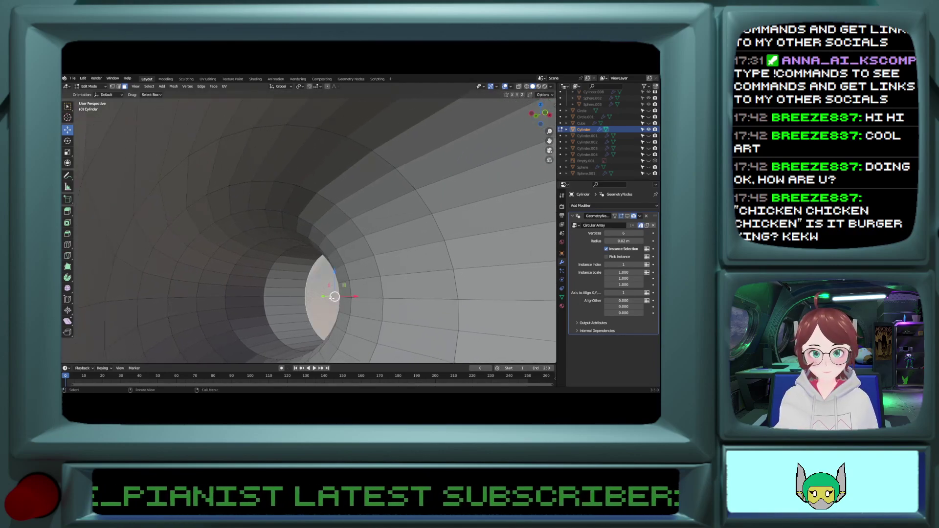
key(x)
click(332, 299)
click(329, 298)
key(x)
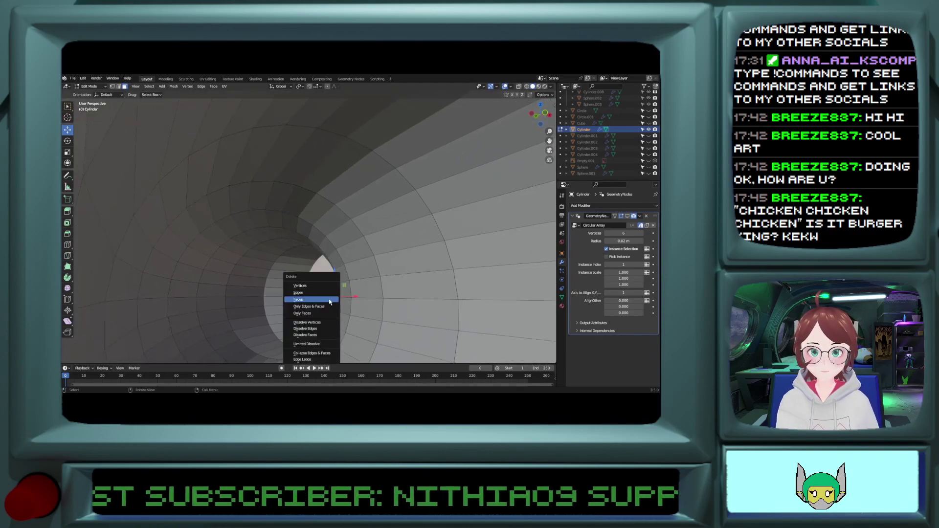
click(328, 299)
Step: Go closer inside the curl and delete the large cap face and the smaller ones behind it to open the bore
mouse_move(328, 298)
middle_down()
mouse_move(294, 299)
mouse_move(330, 307)
mouse_move(354, 289)
mouse_move(330, 288)
middle_up()
scroll(353, 290, up, 5)
click(330, 288)
key(x)
click(322, 289)
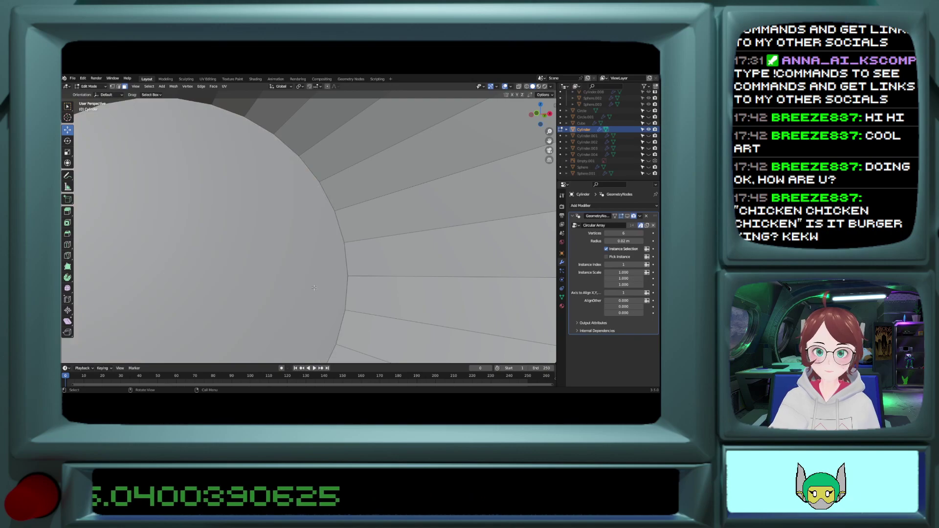
click(302, 289)
key(x)
click(301, 292)
click(257, 286)
key(x)
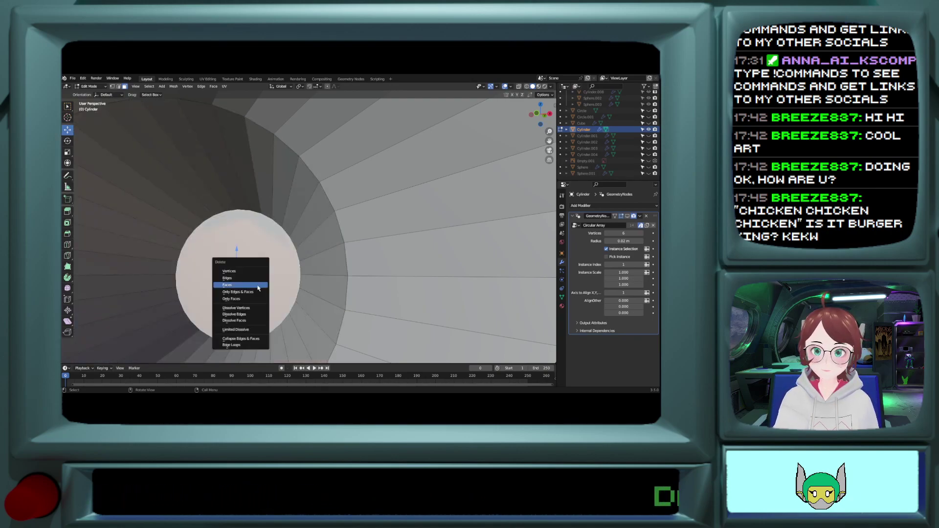
key(Escape)
key(x)
click(256, 286)
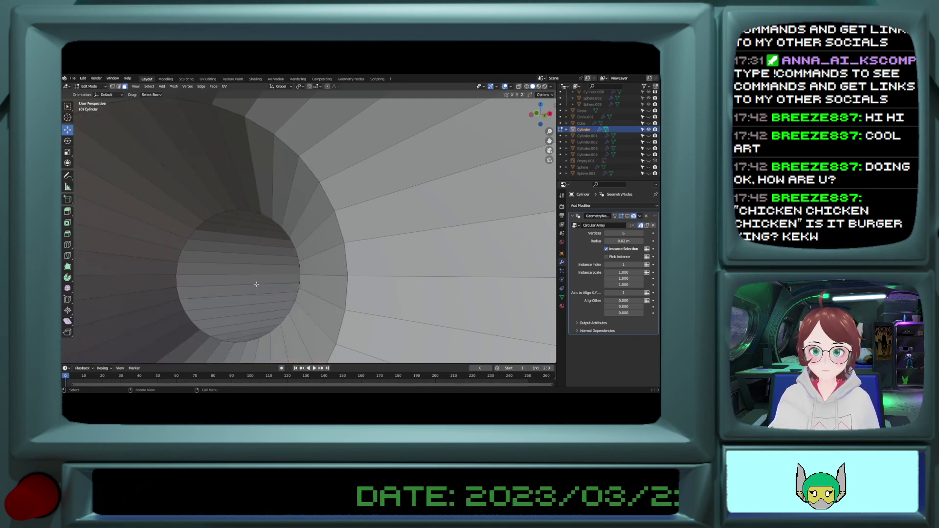
Step: Turn toward the tube's next curve and delete the wide cap crossing the passage and the partly visible caps beyond it
middle_drag(498, 279, 449, 285)
click(383, 289)
key(x)
click(383, 289)
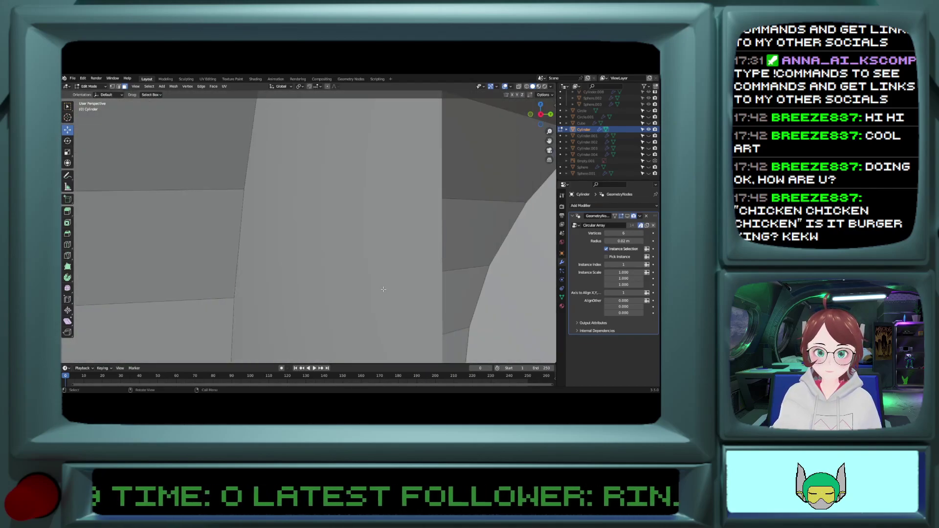
click(384, 289)
key(x)
click(383, 289)
click(507, 295)
key(x)
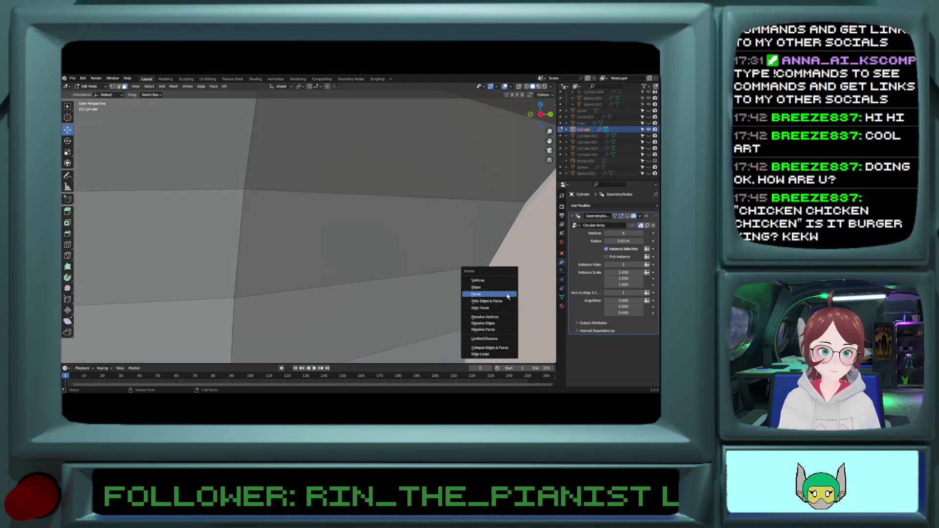
click(507, 295)
click(507, 296)
key(x)
click(507, 294)
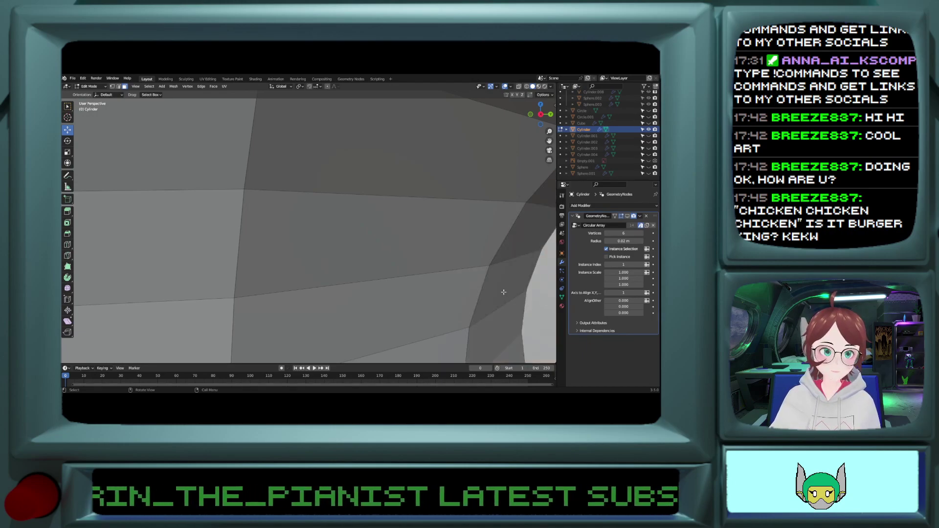
Step: Delete the coincident cap faces stacked at the next ring, one by one, until the passage behind them is open
key(ctrl+z)
key(x)
click(534, 290)
key(ctrl+z)
key(x)
click(538, 290)
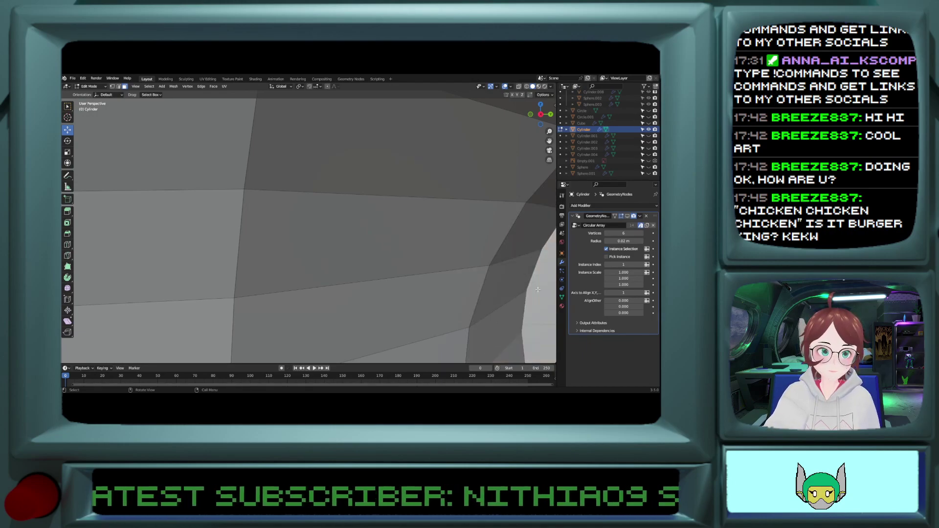
key(ctrl+z)
key(x)
click(538, 289)
key(ctrl+z)
key(x)
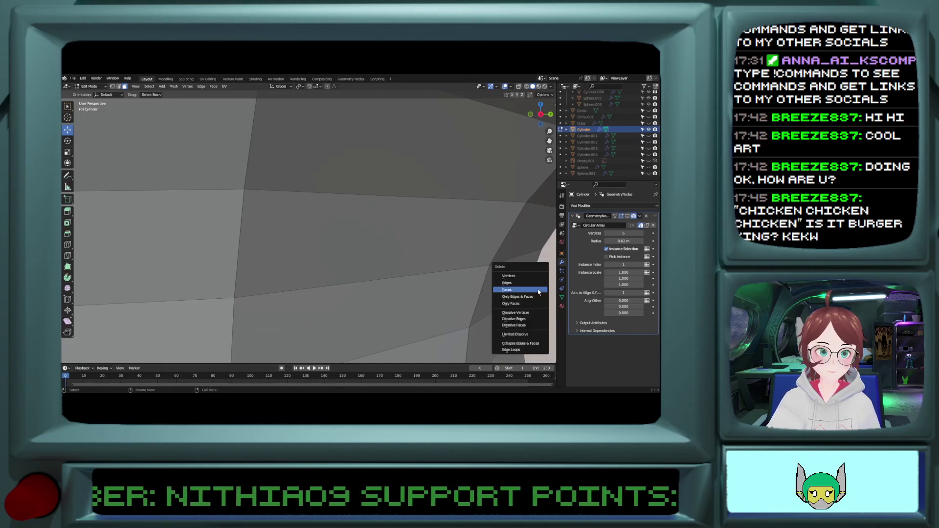
click(538, 292)
key(ctrl+z)
key(x)
click(540, 292)
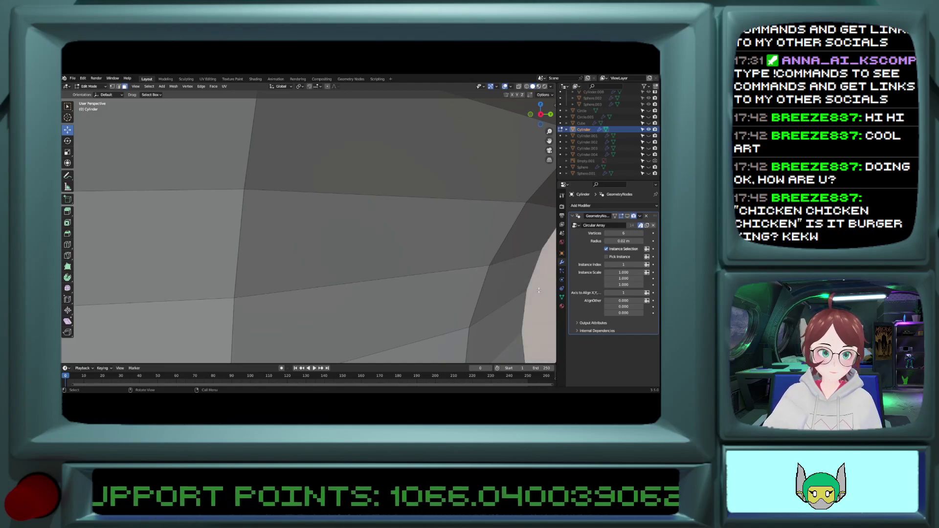
key(ctrl+z)
key(x)
click(540, 292)
key(ctrl+z)
key(x)
click(540, 292)
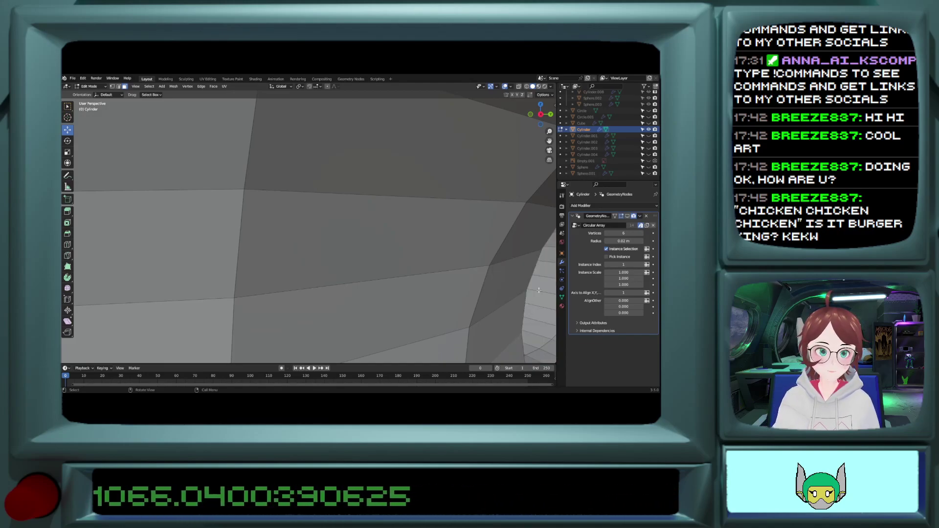
Step: Turn toward the curl's dark ring opening and delete its cap face plus the coincident caps exposed on closer approach
middle_drag(271, 291, 197, 274)
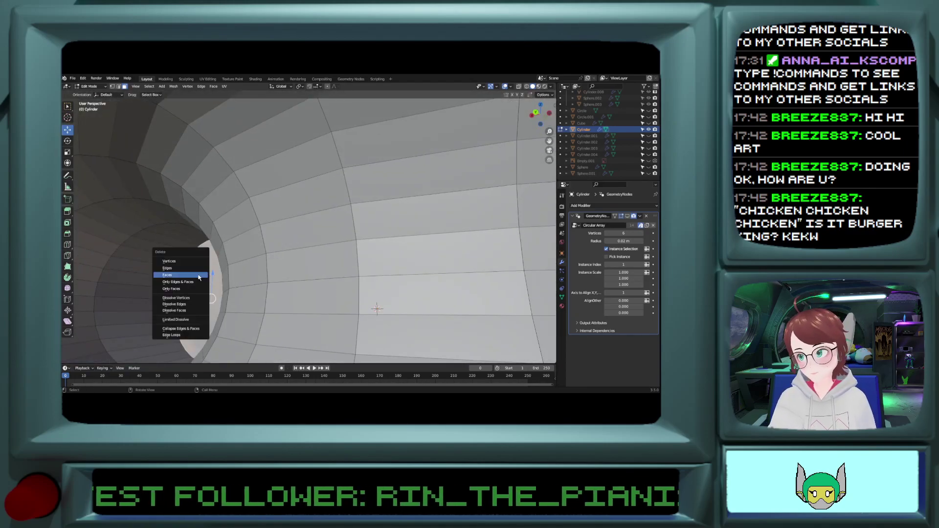
click(199, 276)
mouse_move(198, 274)
middle_down()
mouse_move(201, 295)
mouse_move(248, 274)
mouse_move(247, 284)
mouse_move(195, 275)
middle_up()
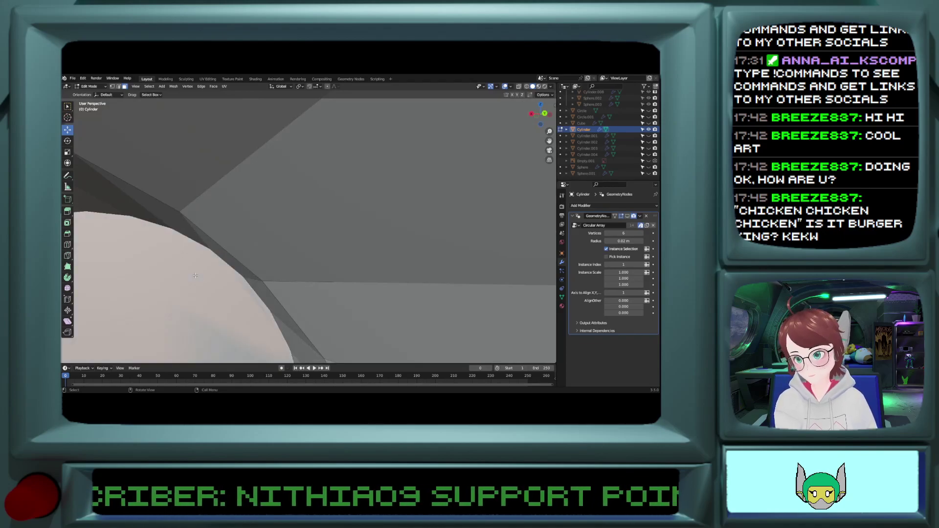
key(x)
click(195, 275)
click(195, 275)
key(x)
click(196, 275)
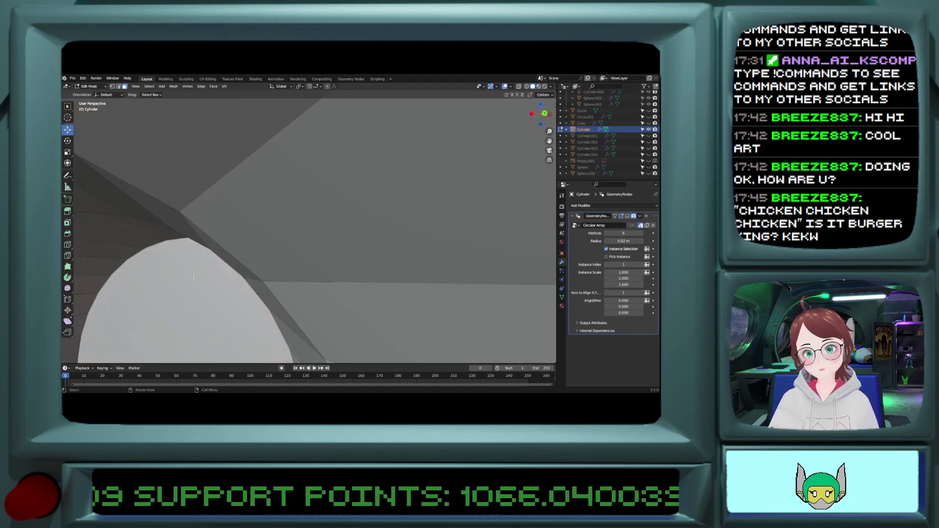
Step: Delete the pointed pale cap still blocking the passage and the coincident face stacked behind it
click(194, 277)
key(x)
click(194, 277)
click(194, 277)
key(x)
click(195, 277)
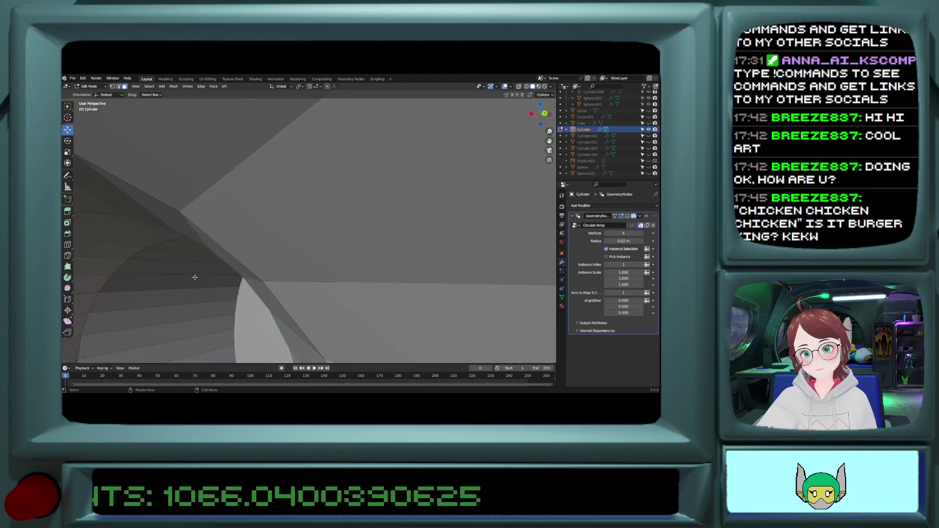
Step: Face the remaining oval opening squarely and delete both coincident cap faces that close it
mouse_move(198, 278)
middle_down()
mouse_move(233, 289)
mouse_move(201, 286)
middle_up()
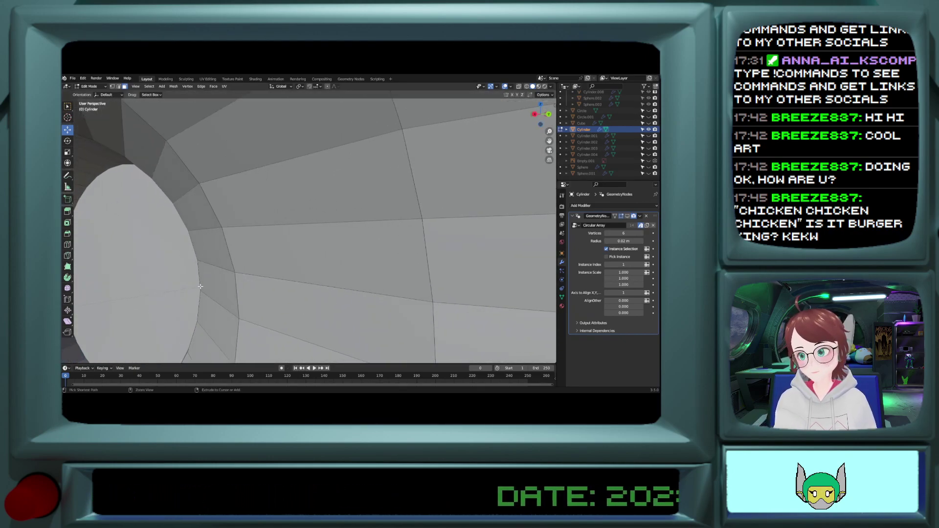
click(138, 262)
key(x)
click(138, 262)
click(139, 262)
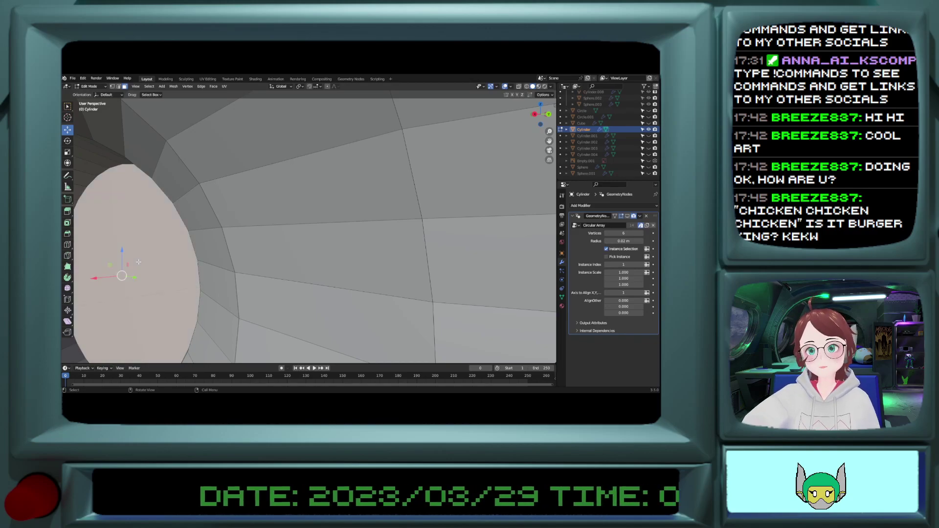
key(x)
click(138, 262)
Step: Continue to the next ring along the tube and delete the two stacked oval cap faces closing it
middle_drag(160, 267, 182, 267)
scroll(184, 269, down, 4)
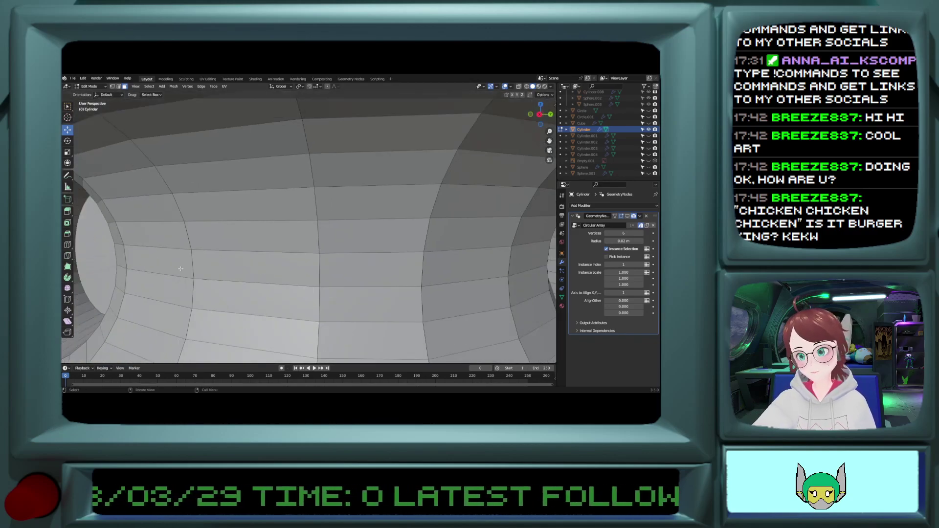
scroll(177, 268, up, 5)
scroll(167, 269, down, 4)
ctrl+scroll(144, 271, down, 15)
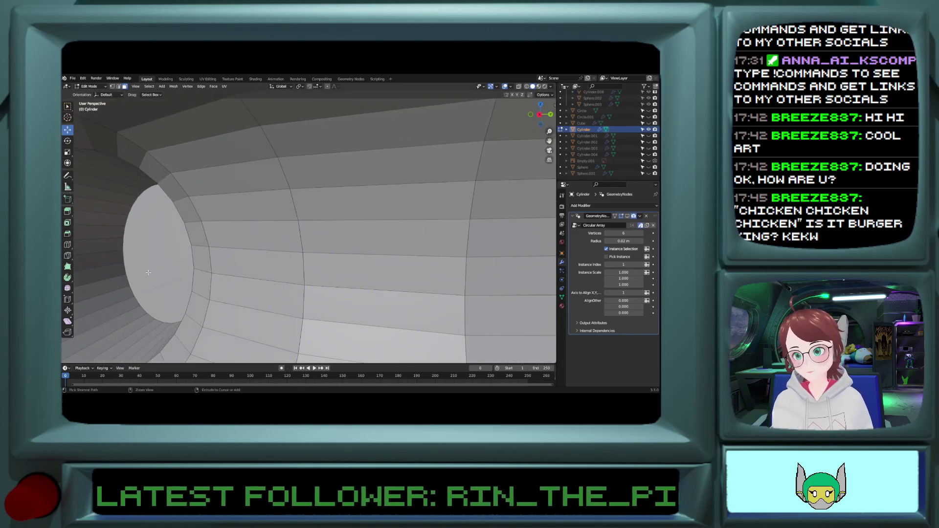
ctrl+scroll(174, 268, up, 4)
ctrl+scroll(175, 268, up, 2)
click(174, 268)
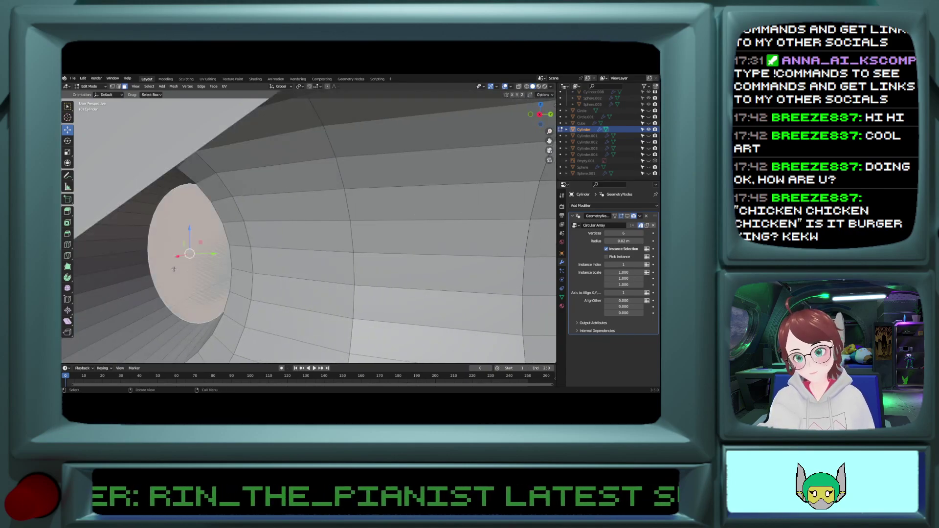
key(x)
click(173, 269)
click(174, 269)
key(x)
click(174, 270)
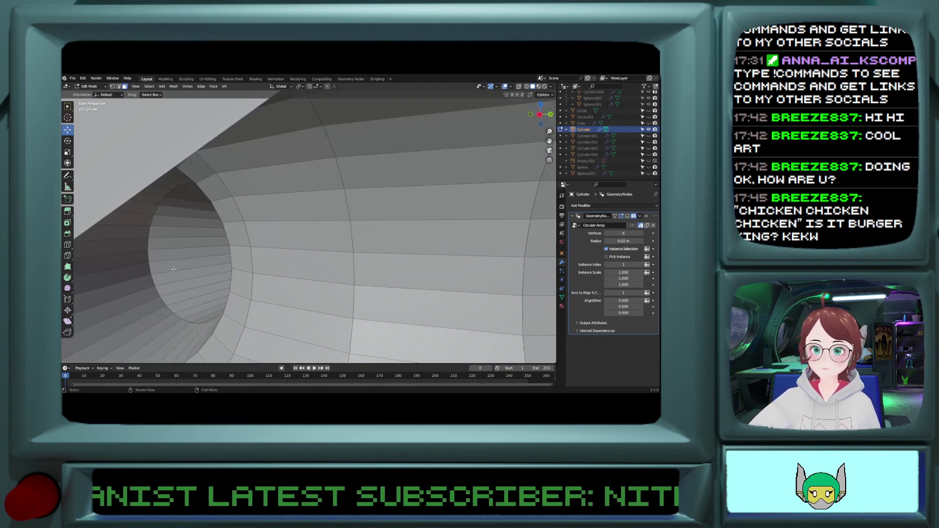
Step: Inspect the tube's curl and its interior with X-ray display for leftover cap faces, then restore solid display
middle_drag(174, 270, 189, 271)
scroll(188, 271, down, 6)
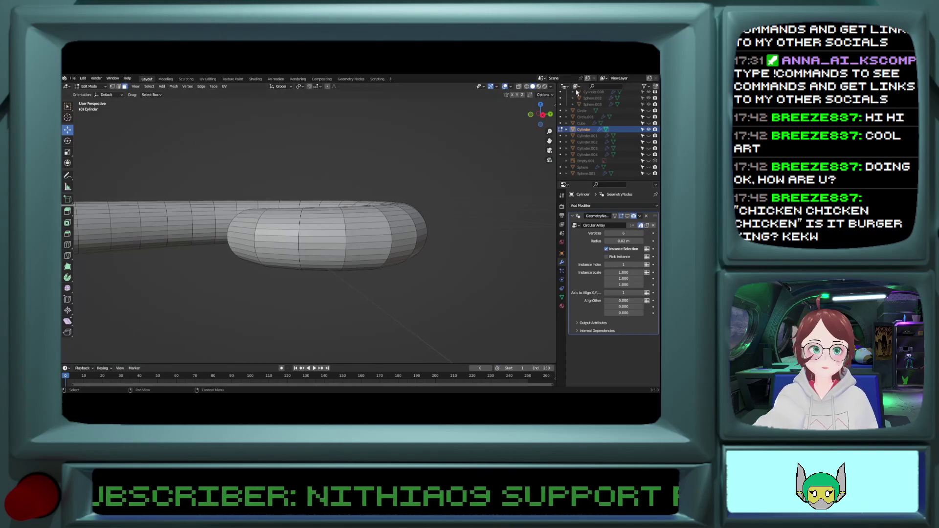
click(519, 87)
middle_drag(364, 159, 374, 218)
scroll(313, 151, up, 5)
shift+middle_drag(292, 124, 304, 362)
scroll(281, 252, up, 6)
middle_drag(281, 251, 243, 279)
ctrl+scroll(242, 279, down, 3)
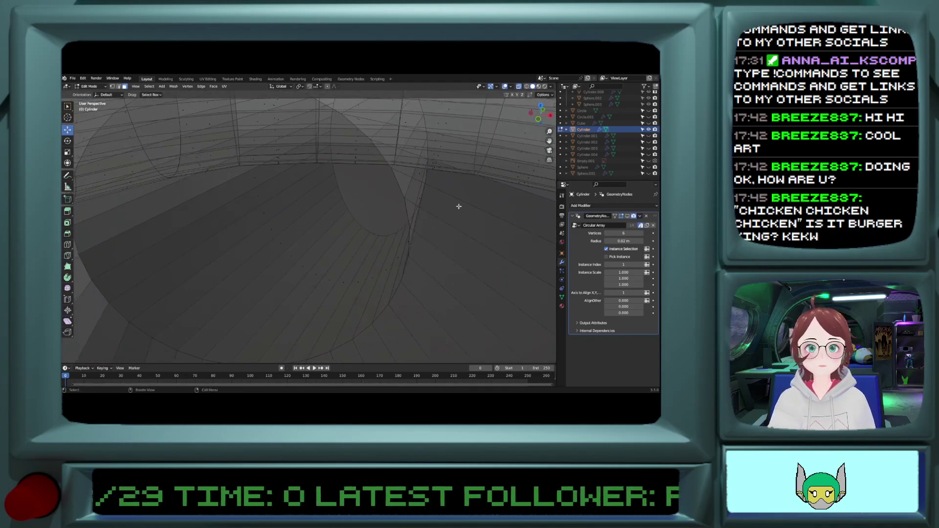
click(518, 86)
Step: In top view, move the end vertex ring on the negative-X side of the central gap along X onto the centre line
mouse_move(342, 210)
middle_down()
mouse_move(354, 205)
mouse_move(373, 288)
mouse_move(375, 263)
middle_up()
scroll(354, 206, down, 10)
middle_drag(375, 313, 351, 261)
key(KP_7)
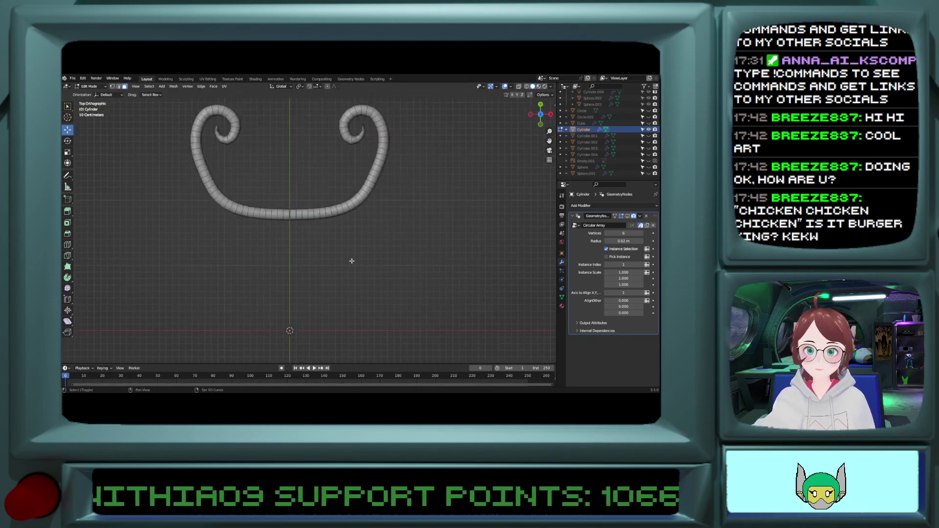
shift+middle_drag(290, 254, 310, 252)
scroll(302, 251, up, 12)
shift+middle_drag(306, 199, 306, 250)
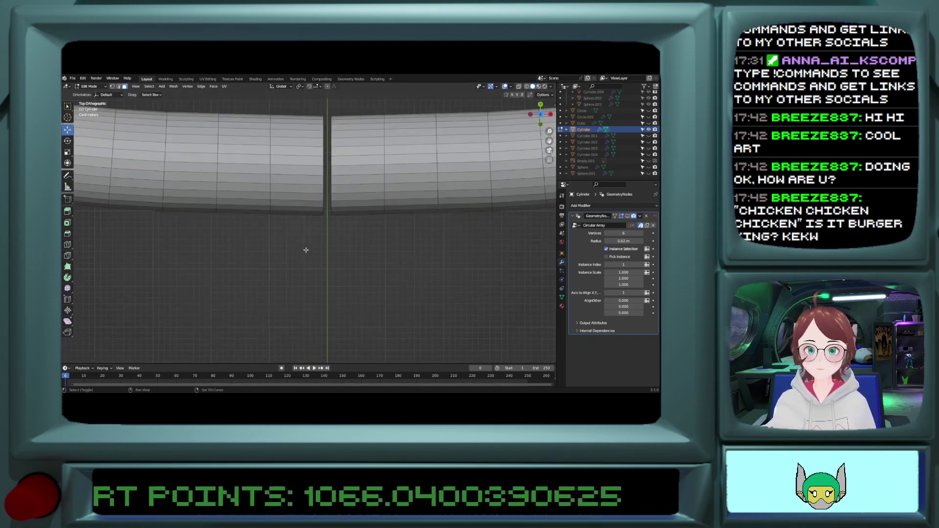
scroll(305, 250, up, 4)
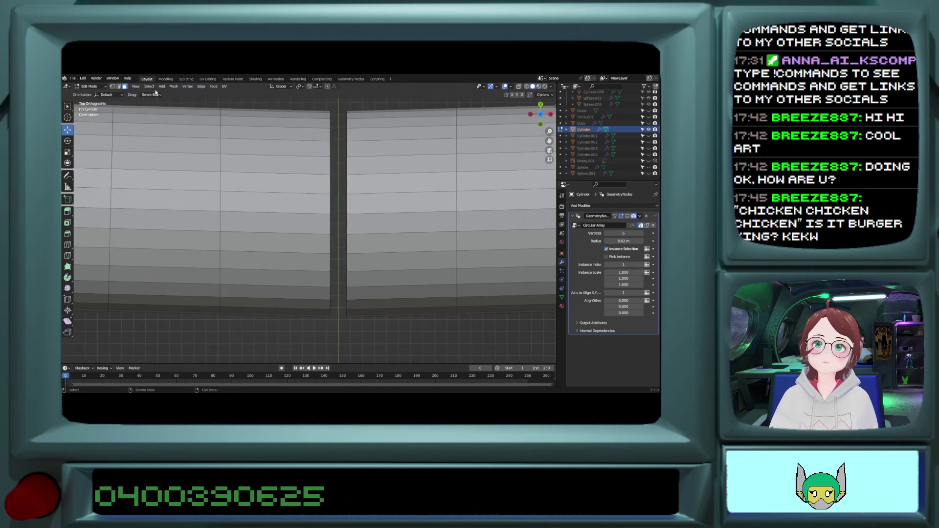
click(112, 86)
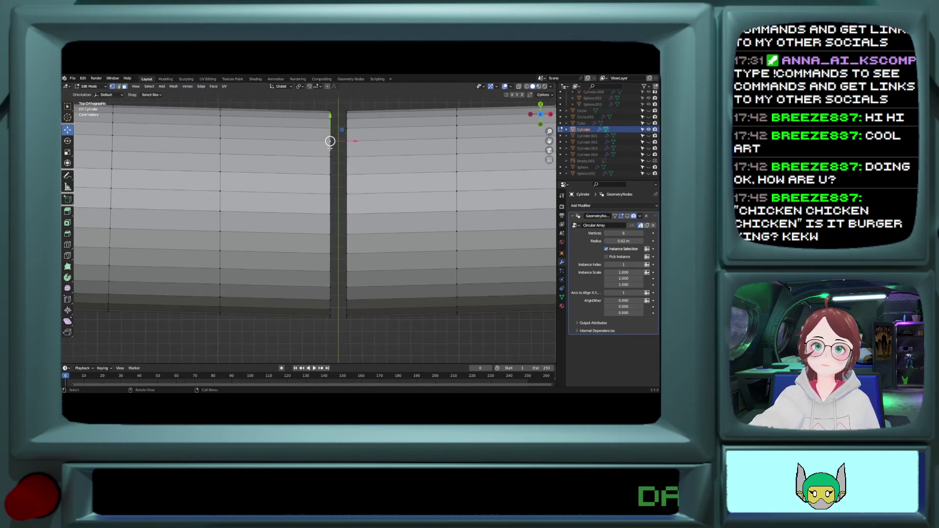
alt+click(330, 165)
drag(357, 215, 363, 216)
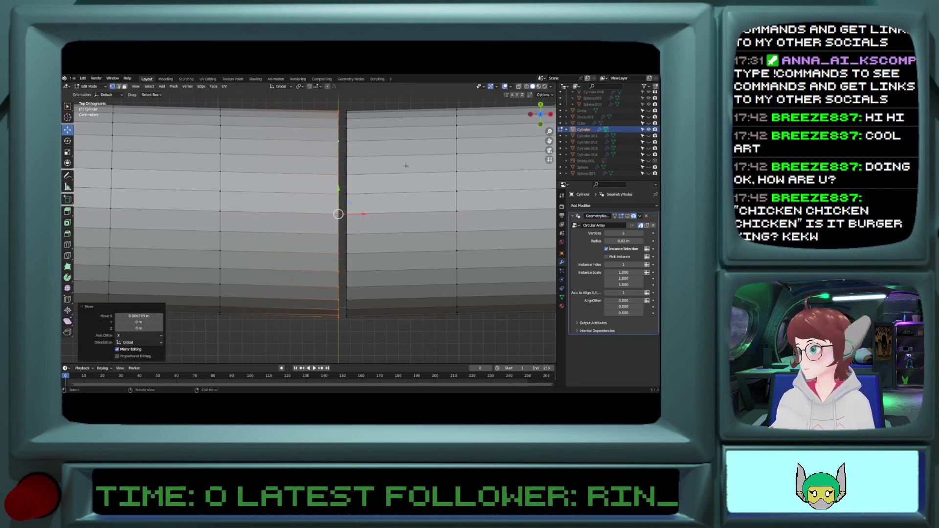
Step: Symmetrize the entire tube mesh from -X to +X and merge its vertices by distance
key(a)
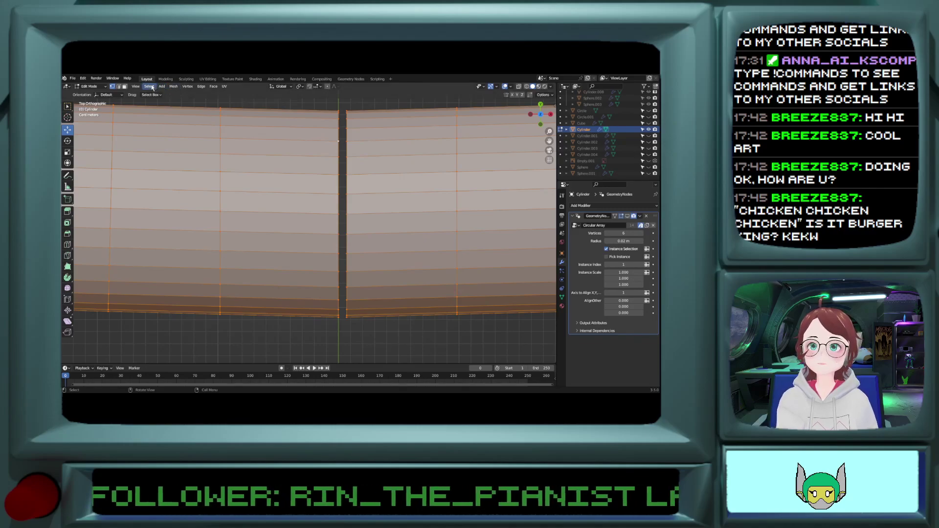
click(177, 87)
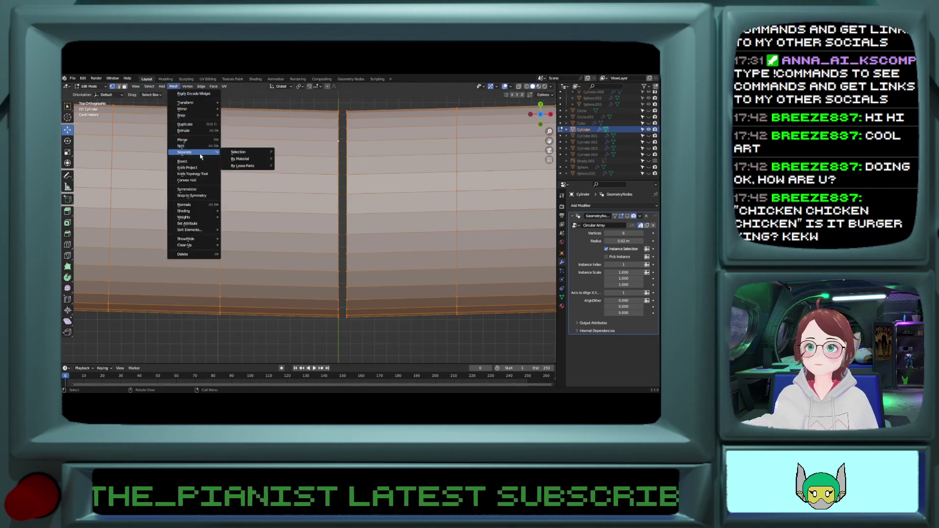
click(190, 189)
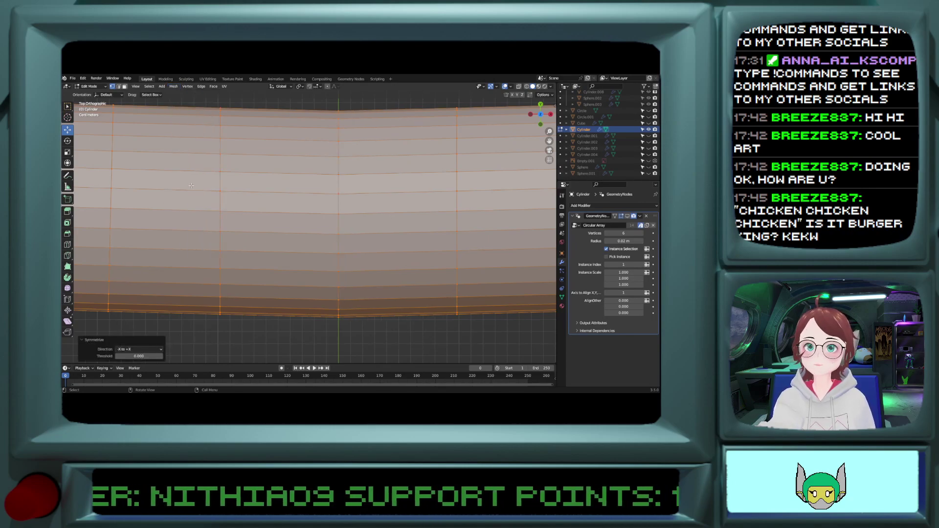
click(174, 86)
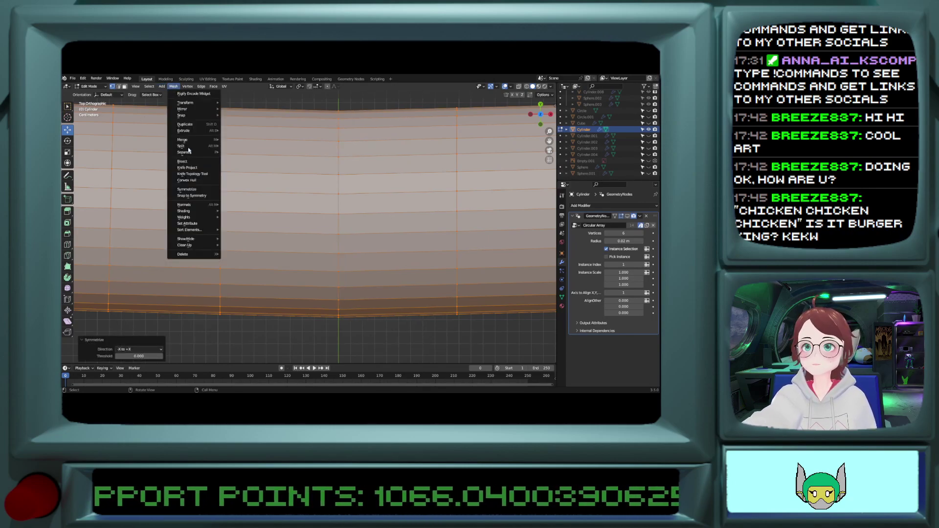
mouse_move(205, 245)
click(247, 294)
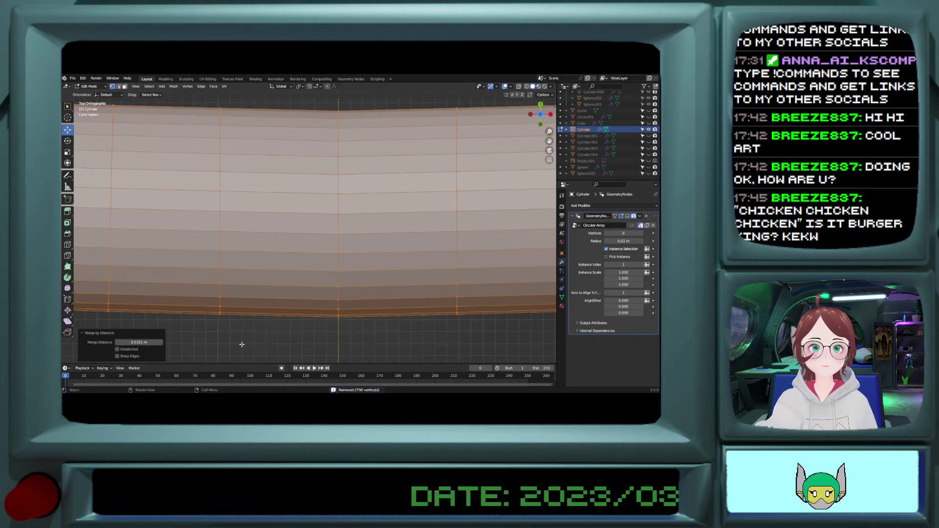
Step: Return the scroll tube to Object Mode and turn its Circular Array modifier's viewport display back on
scroll(238, 326, down, 8)
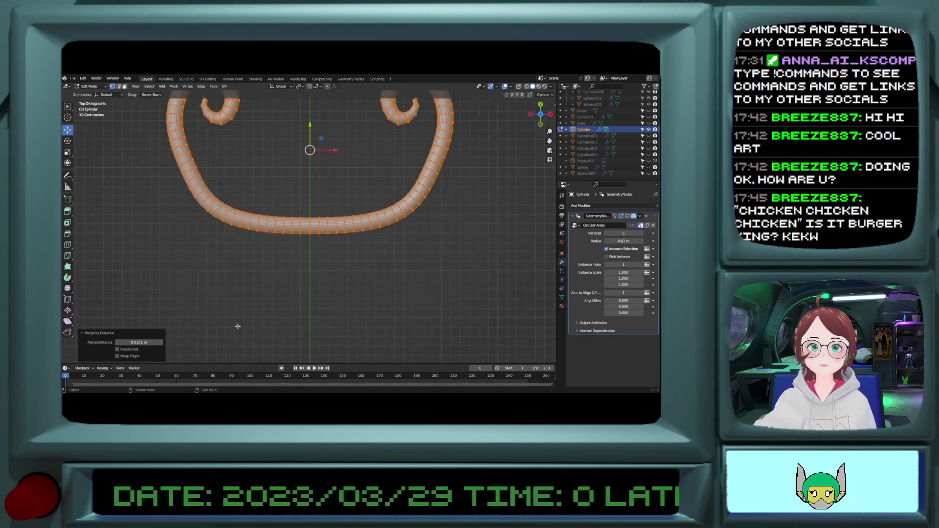
middle_drag(238, 327, 233, 289)
key(Tab)
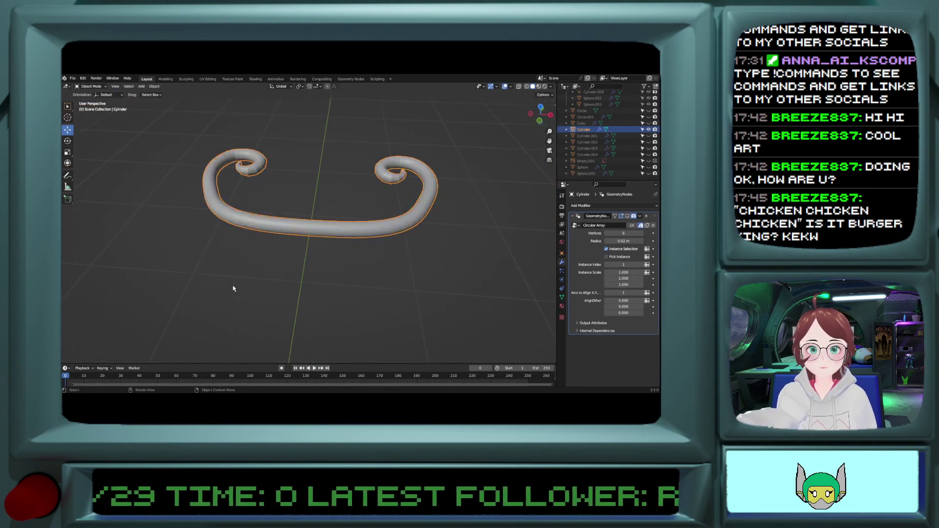
key(KP_Decimal)
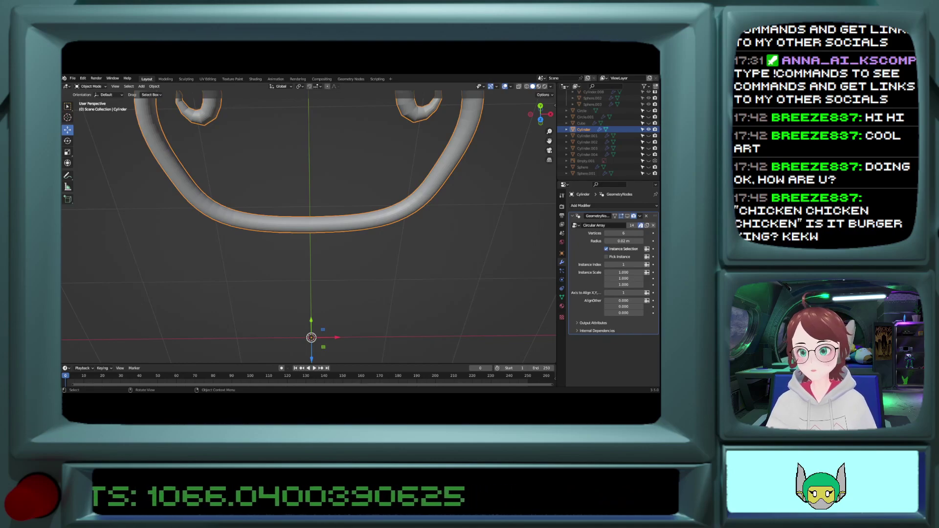
mouse_move(373, 241)
middle_down()
mouse_move(381, 210)
mouse_move(389, 246)
middle_up()
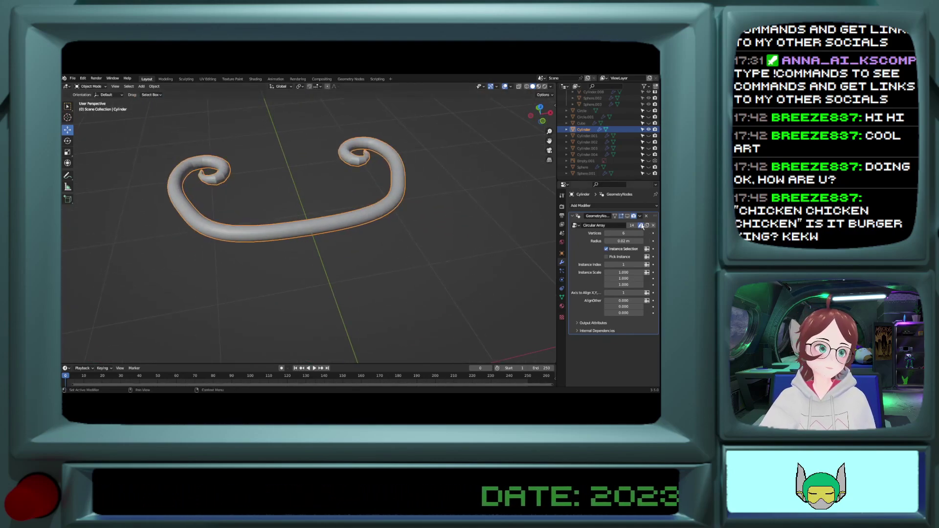
click(627, 217)
scroll(320, 247, down, 5)
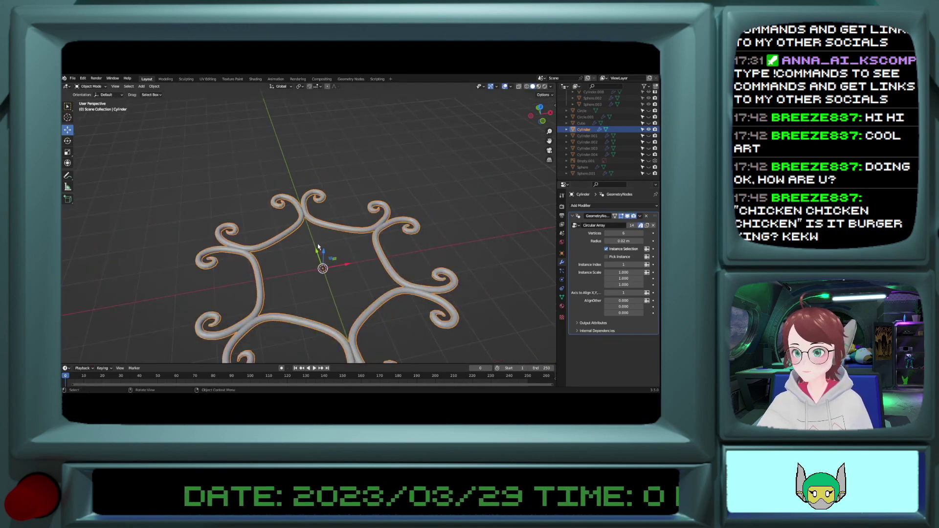
Step: Reveal all hidden medallion objects and hide the white reference plane Empty.001 again
key(alt+h)
middle_drag(355, 273, 347, 262)
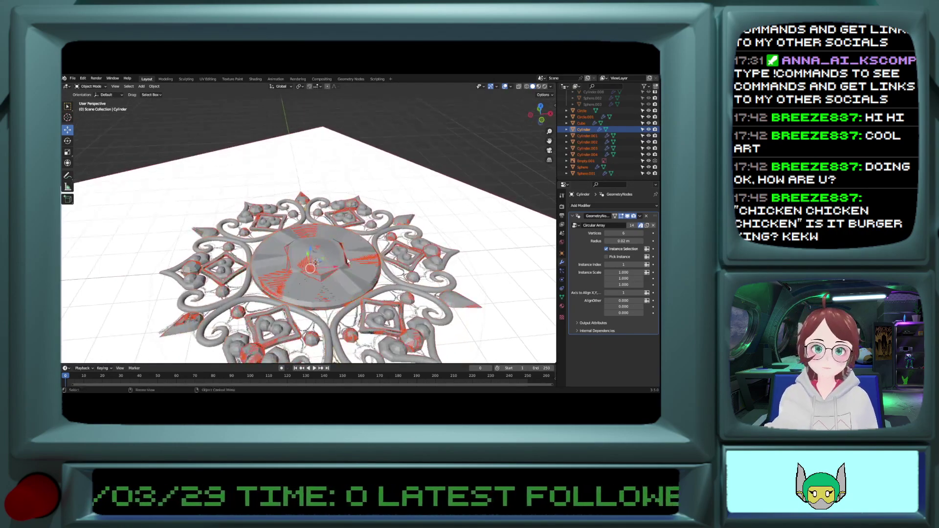
click(492, 257)
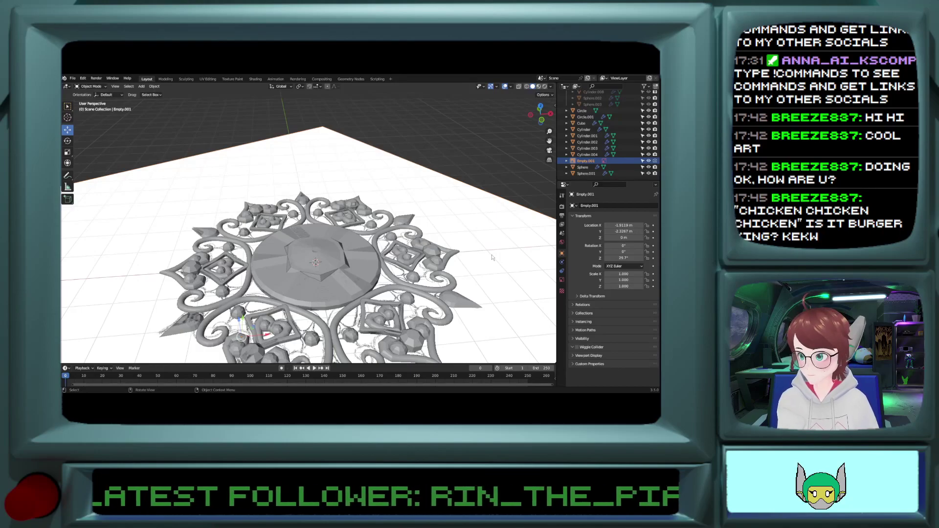
key(h)
middle_drag(491, 258, 482, 275)
Step: Hide the separate Circle, Circle.001, Sphere, Sphere.001, Cylinder.001 and Cube ornaments, and select the base disc Cylinder.004
click(356, 270)
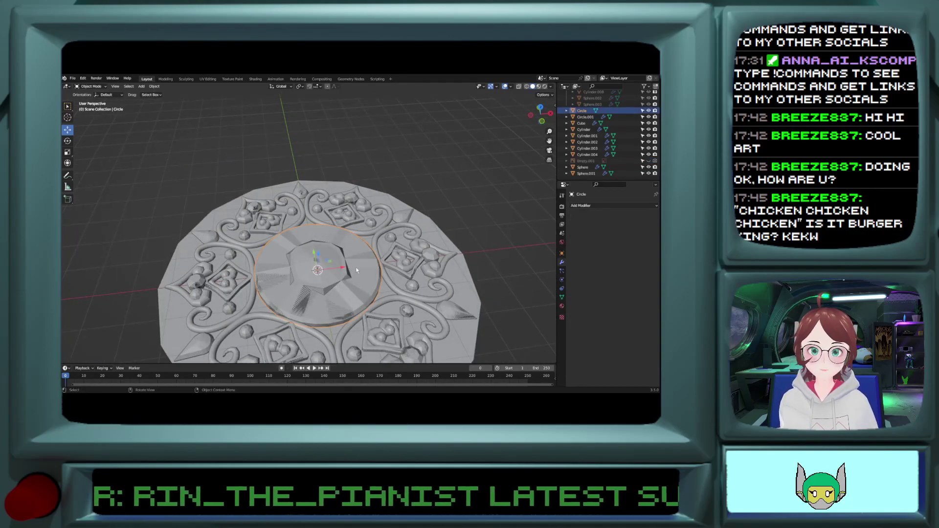
key(h)
click(439, 314)
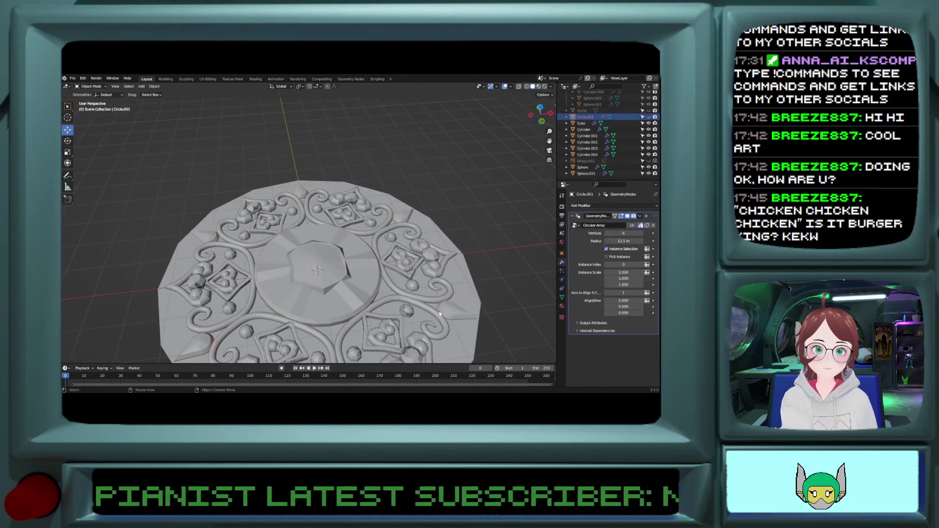
click(407, 316)
click(357, 351)
key(h)
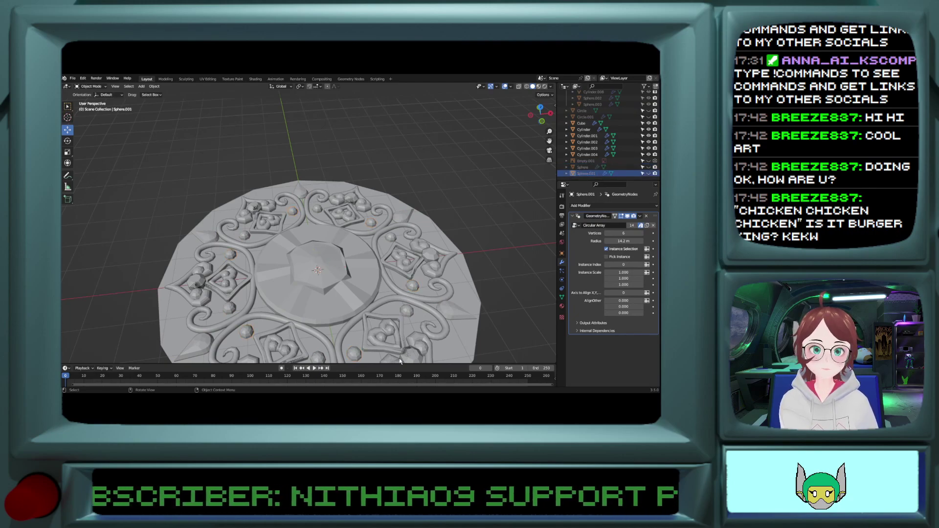
click(413, 357)
key(h)
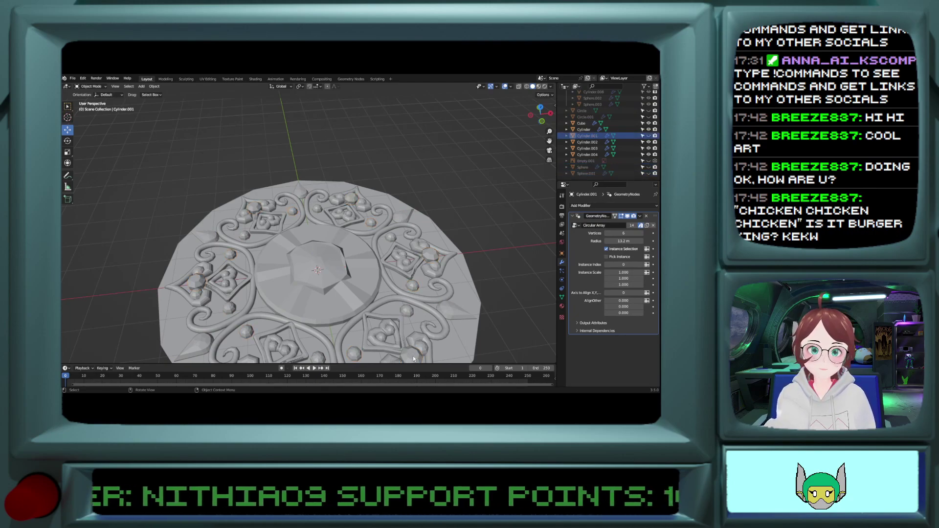
click(406, 276)
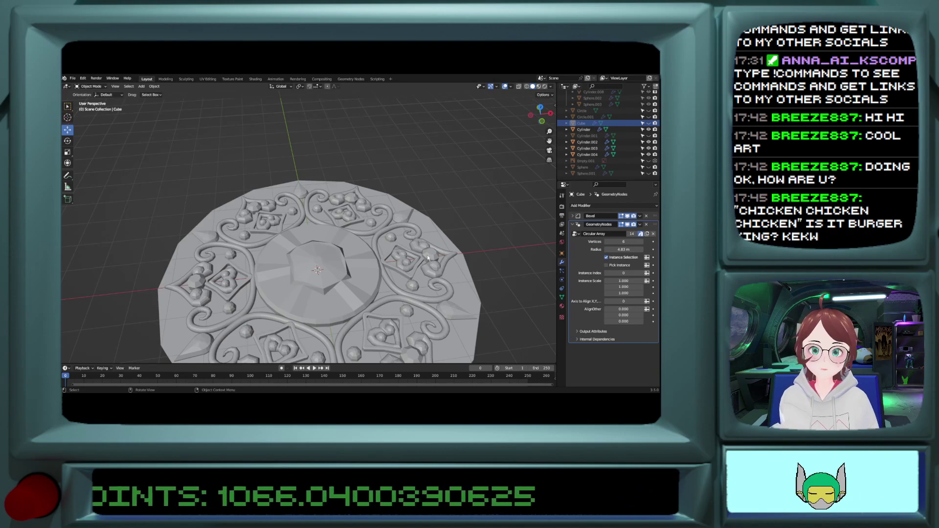
click(461, 273)
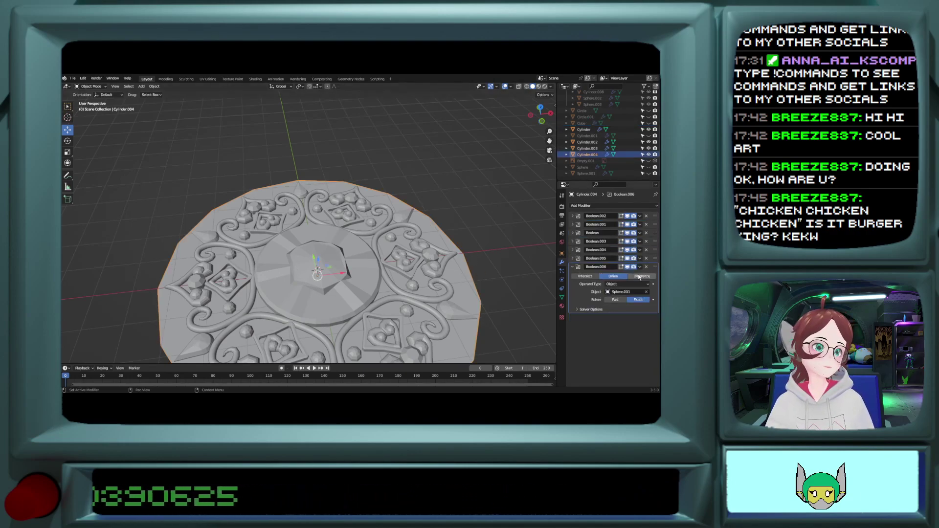
Step: Duplicate the base disc's last Boolean Union modifier and set the copy's object to the scroll ornament Cylinder
right_click(619, 321)
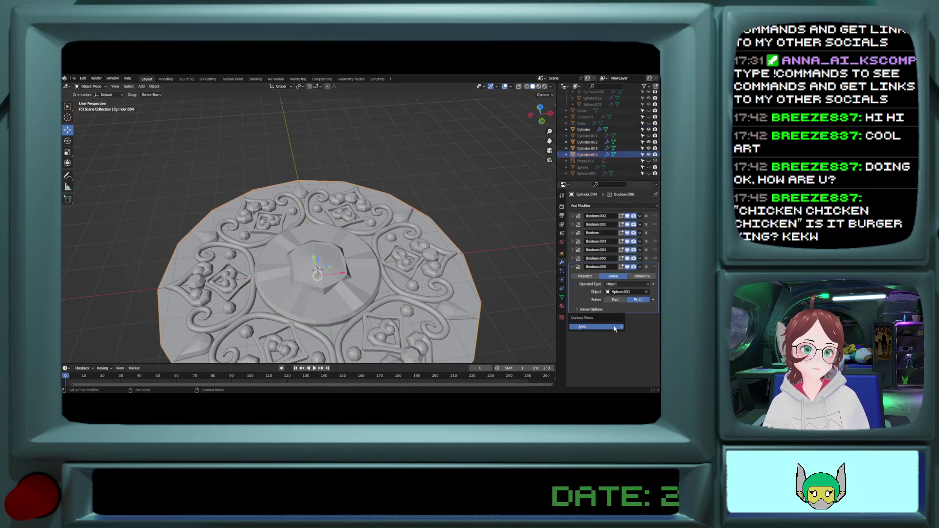
mouse_move(615, 328)
click(634, 342)
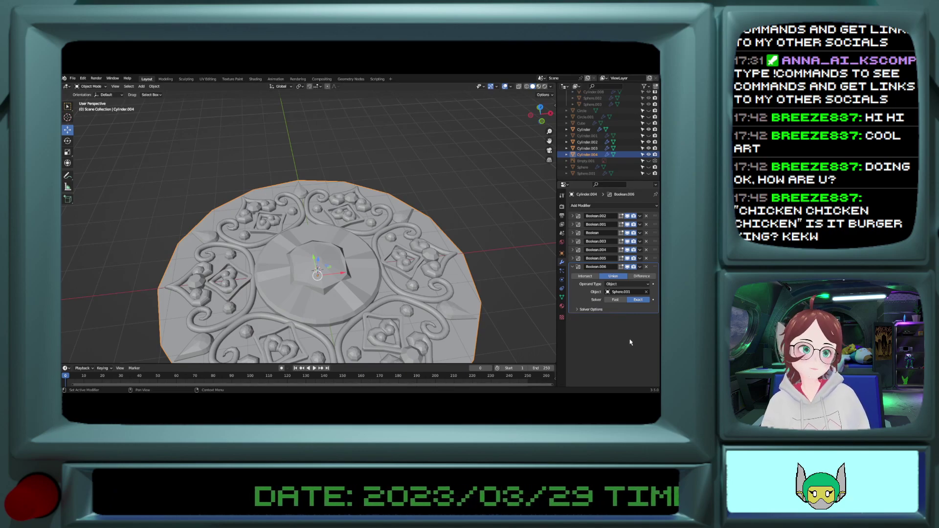
click(639, 266)
click(629, 281)
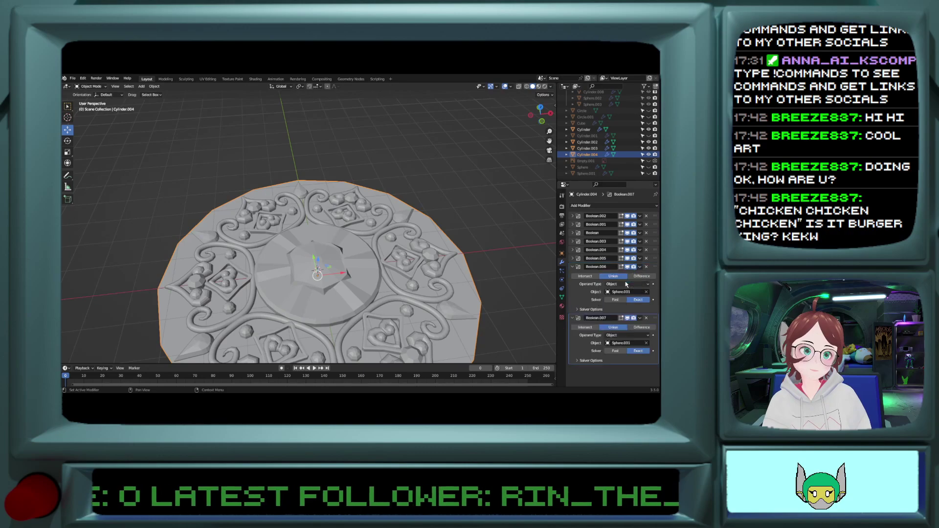
click(573, 268)
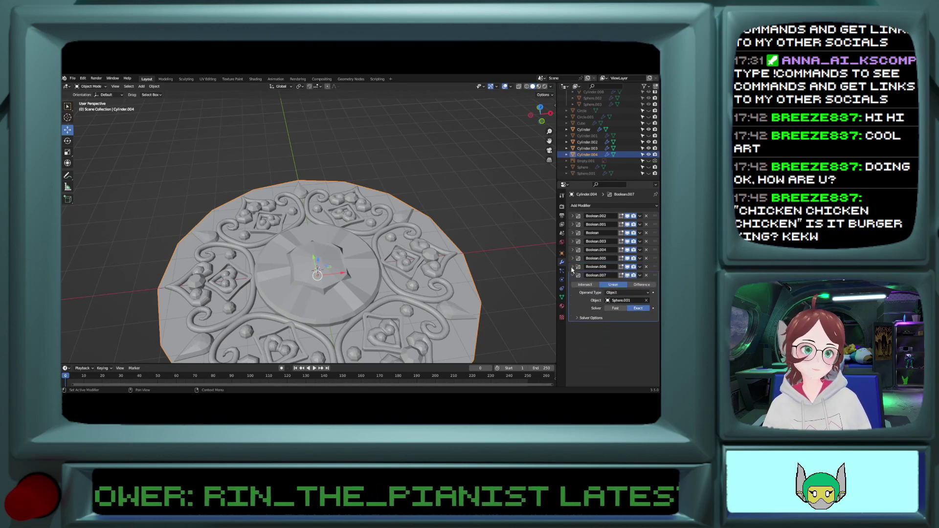
click(647, 300)
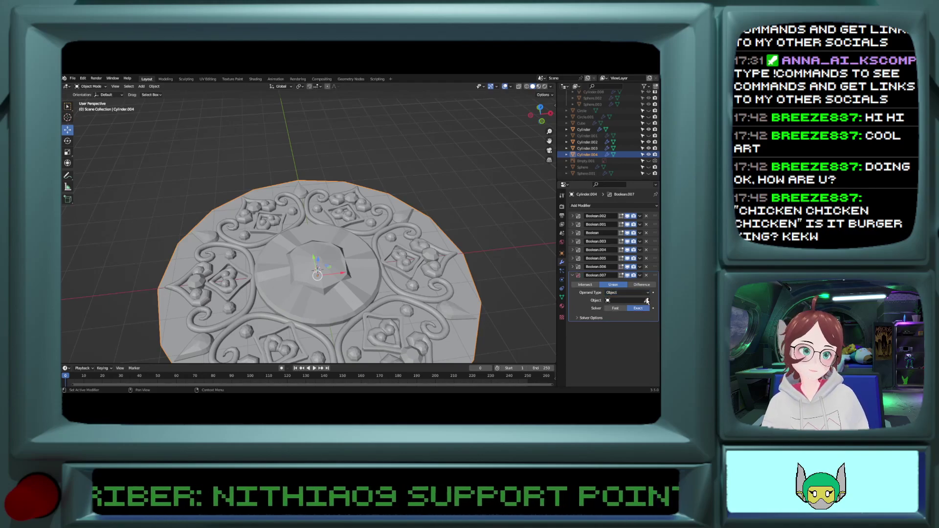
click(394, 292)
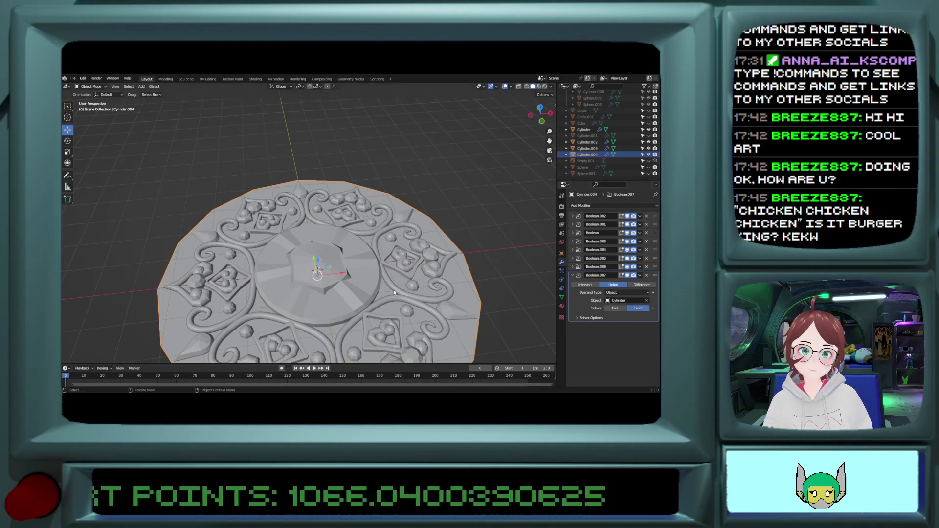
Step: Try hiding the scroll ornament Cylinder and revealing all objects, and undo these visibility changes
scroll(393, 290, down, 2)
scroll(394, 290, up, 2)
middle_drag(393, 290, 392, 294)
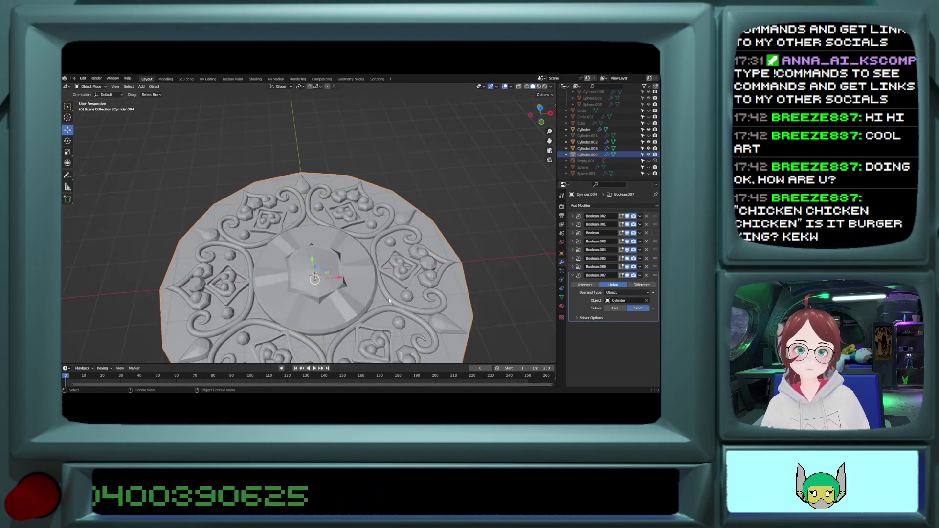
click(389, 301)
key(h)
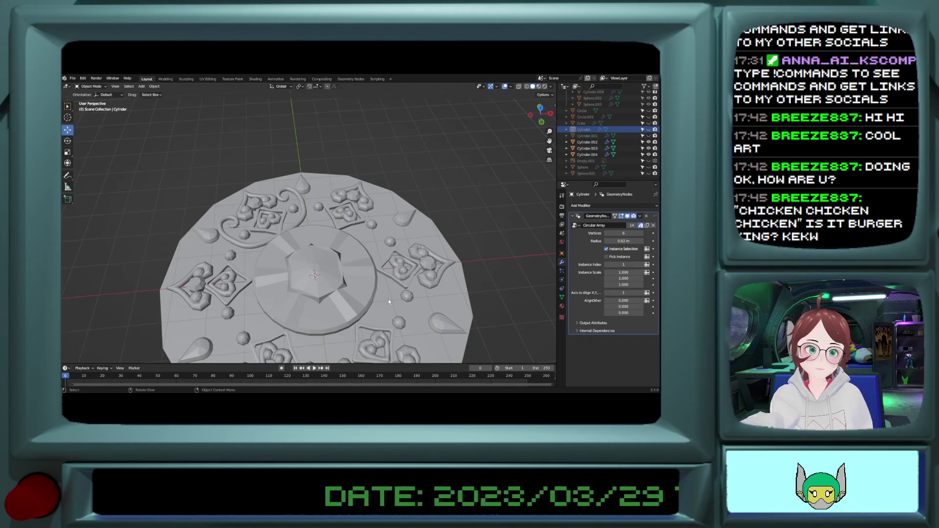
click(389, 302)
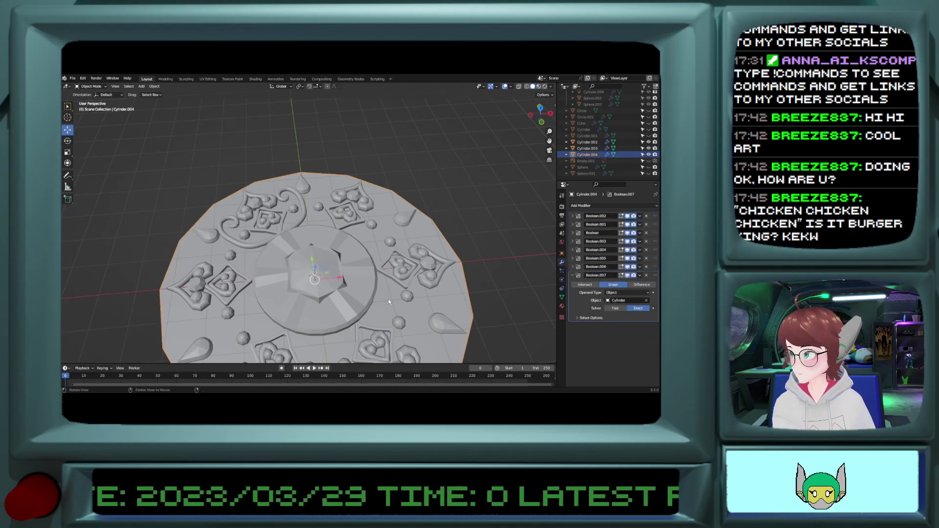
key(alt+h)
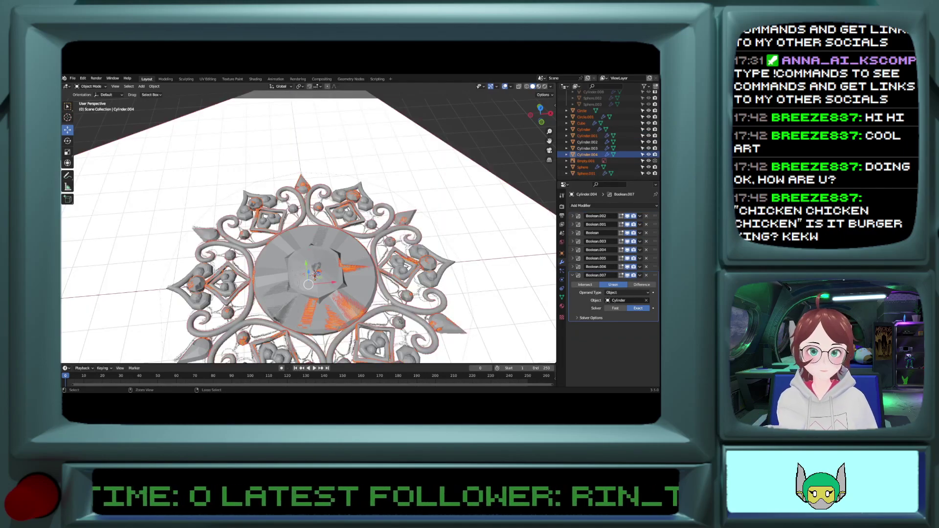
key(ctrl+z)
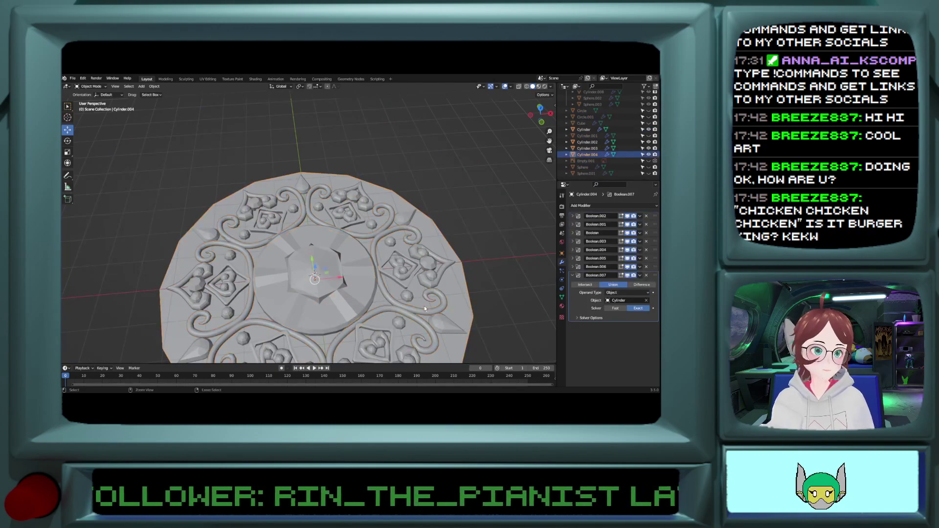
Step: Examine the scroll ornament's Circular Array node tree in the Geometry Nodes workspace and return to the Layout workspace
shift+middle_drag(458, 342, 456, 299)
scroll(455, 278, up, 2)
shift+scroll(444, 276, down, 3)
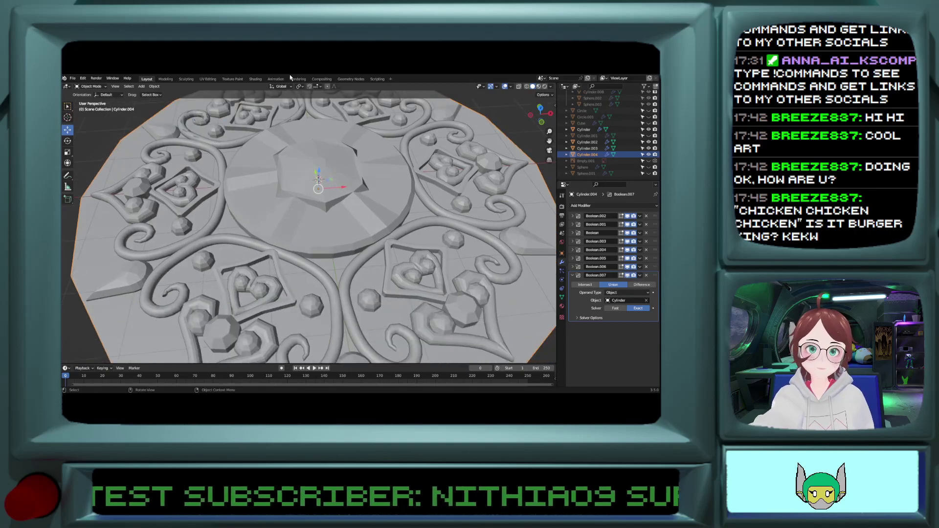
click(350, 79)
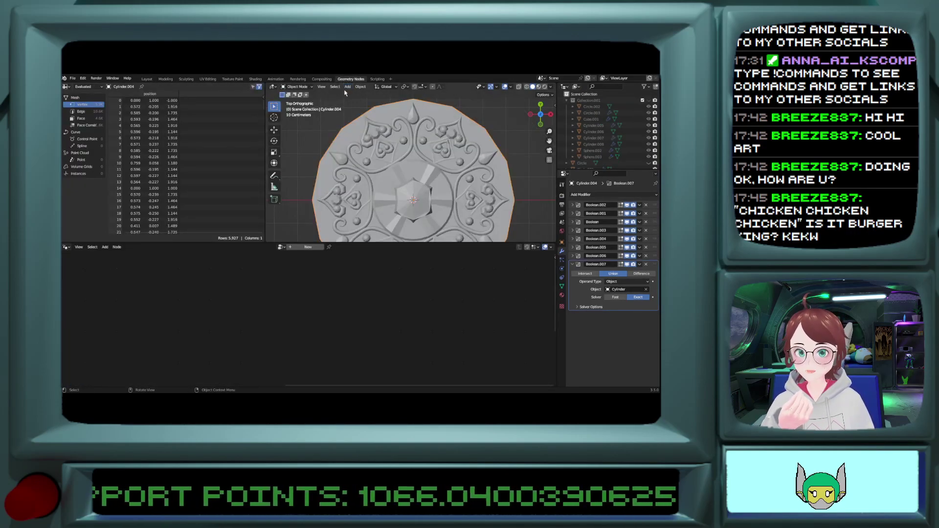
click(453, 172)
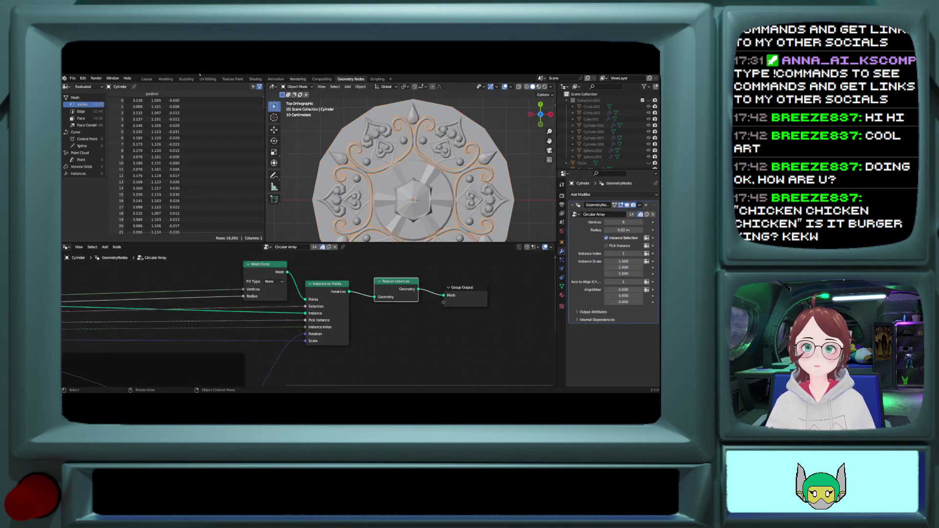
click(147, 79)
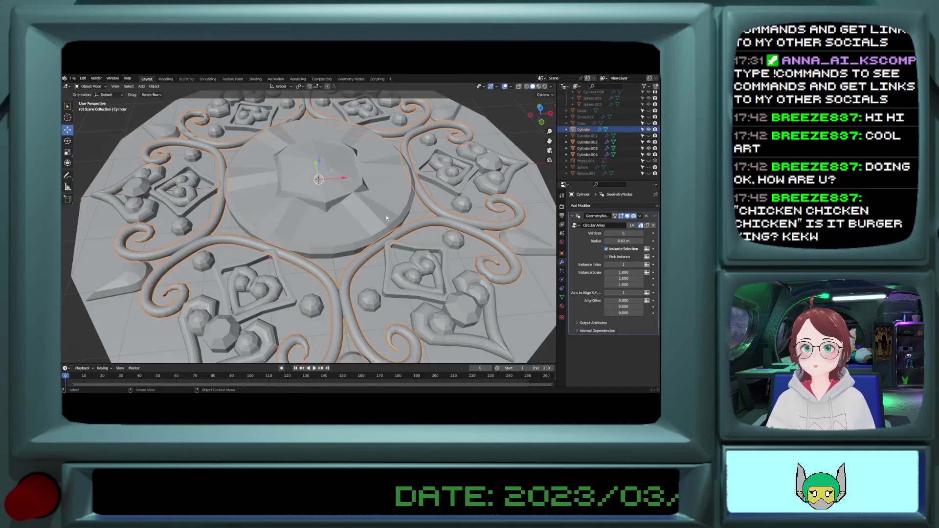
Step: Switch the base disc's scroll union to the Fast solver and hide the separate scroll ornament Cylinder
click(514, 309)
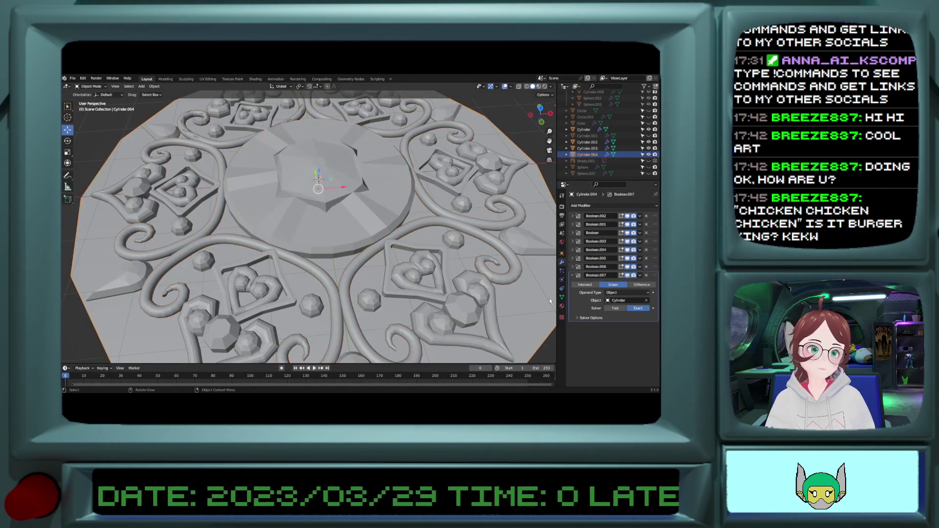
click(617, 309)
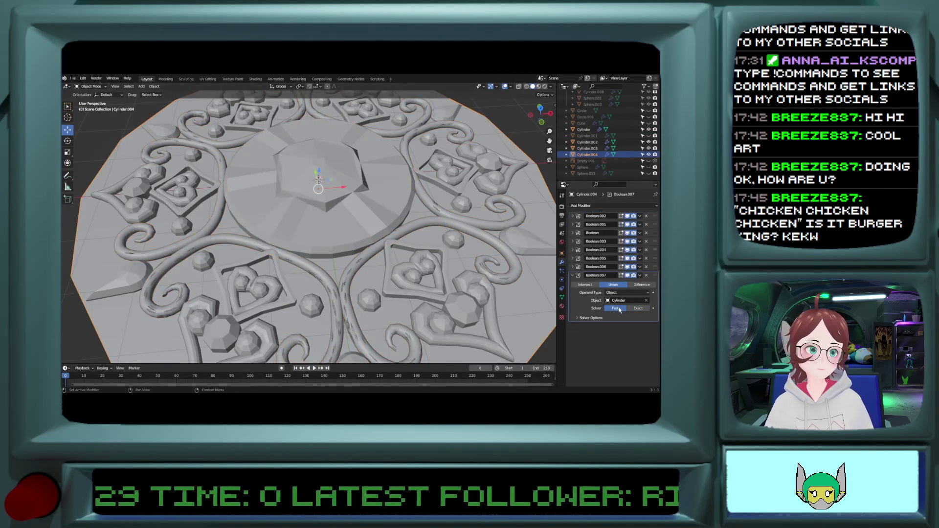
click(430, 221)
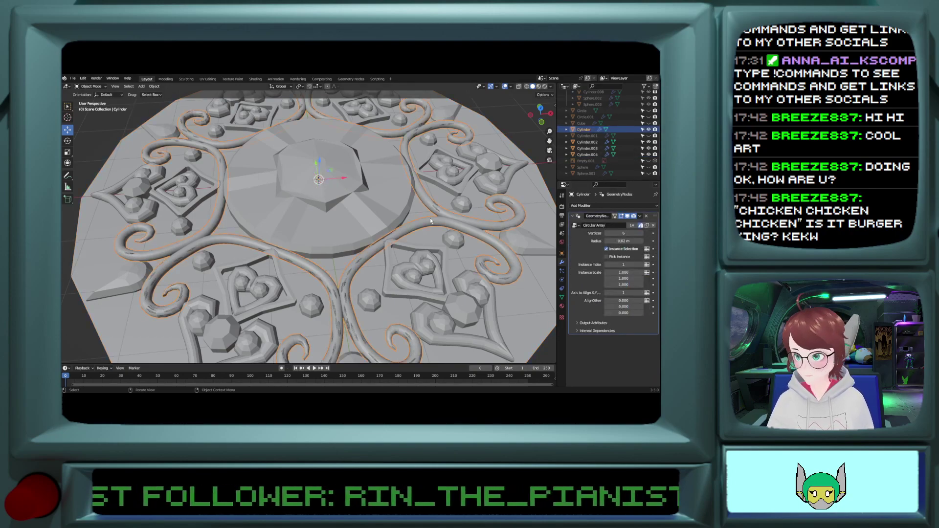
key(h)
middle_drag(433, 219, 429, 269)
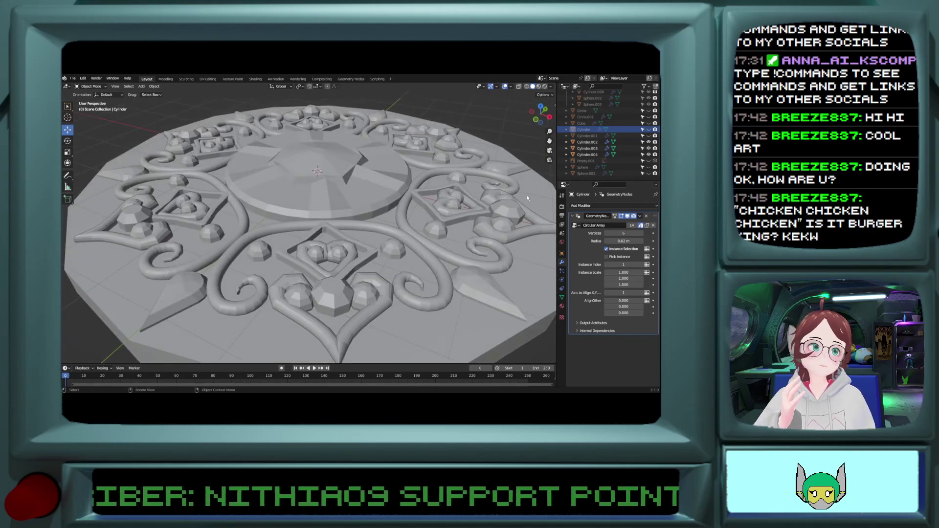
Step: Identify Cylinder.002, Cylinder.003 and Cylinder.004 by briefly hiding each one, and collapse Collection.001 in the object list
click(649, 142)
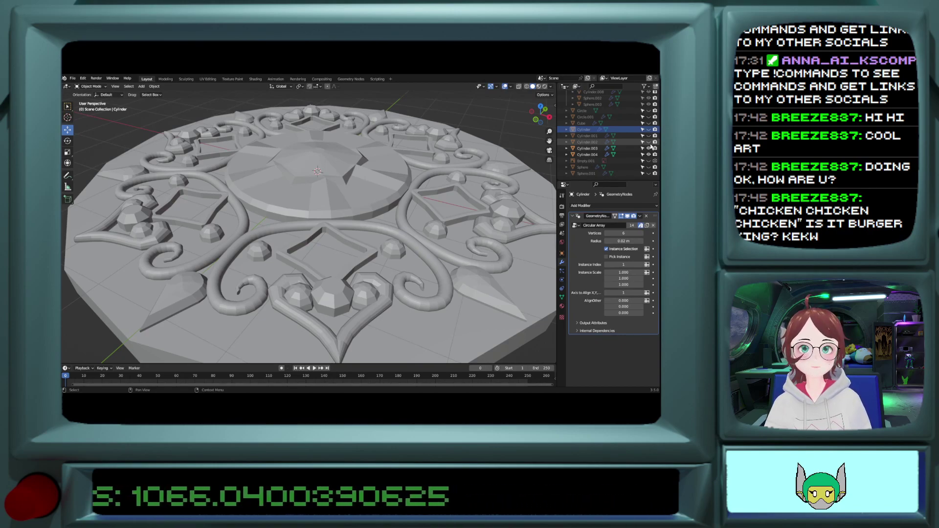
click(649, 142)
click(648, 148)
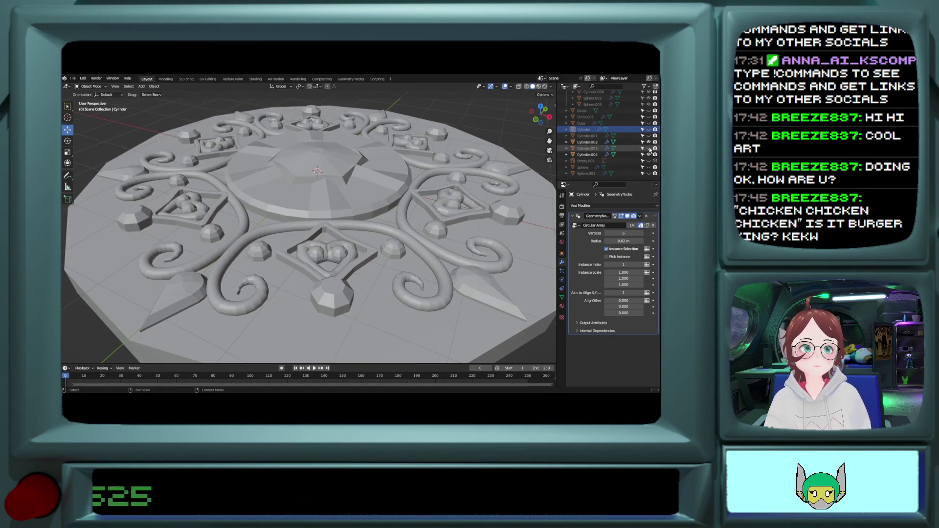
click(649, 149)
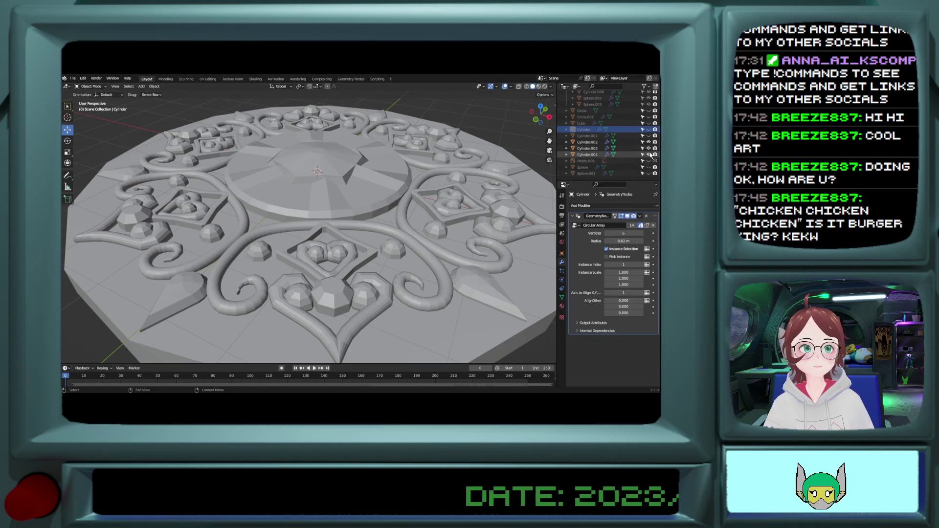
click(649, 154)
click(650, 154)
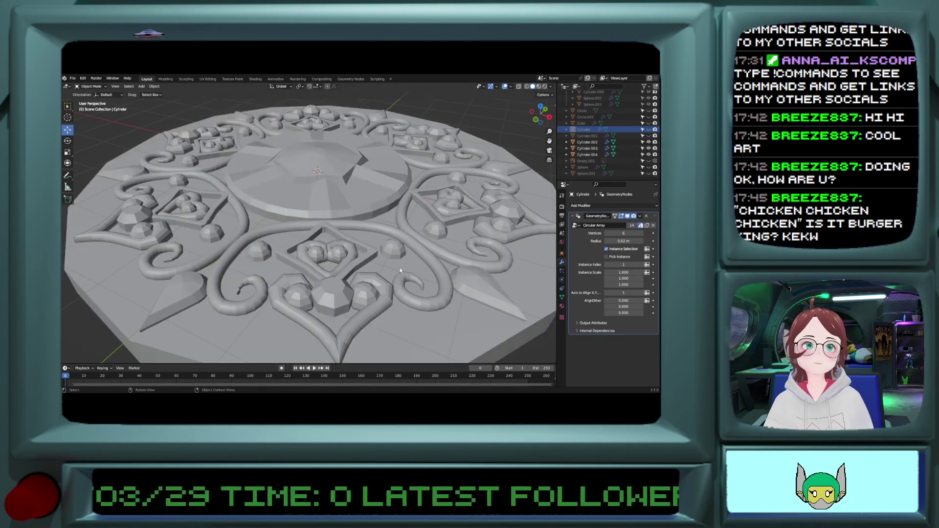
scroll(567, 127, up, 4)
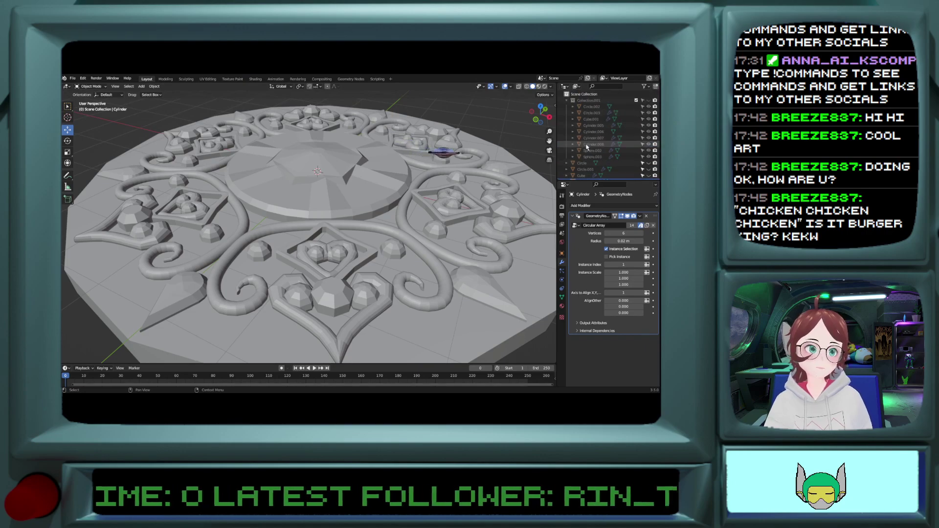
click(566, 101)
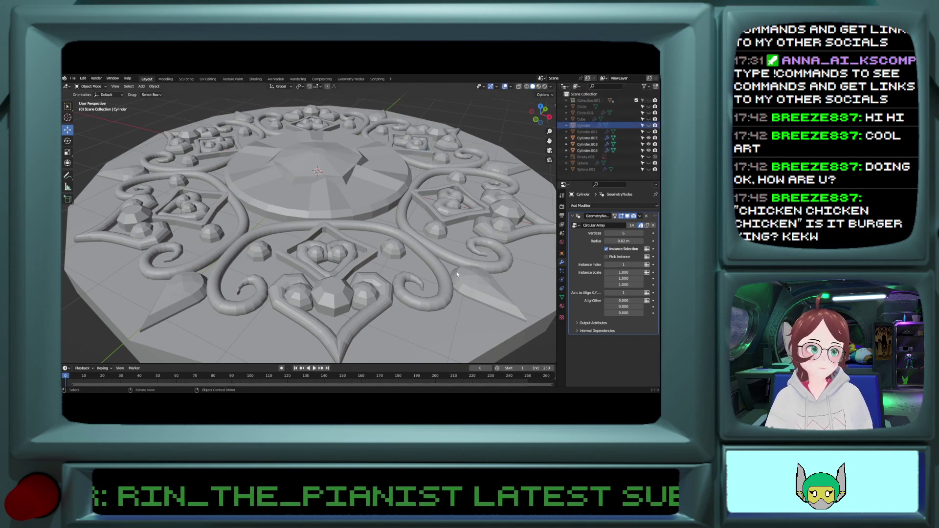
Step: Duplicate the base disc's scroll union modifier and set the copy's object to the pointed ornament Cylinder.003
click(440, 328)
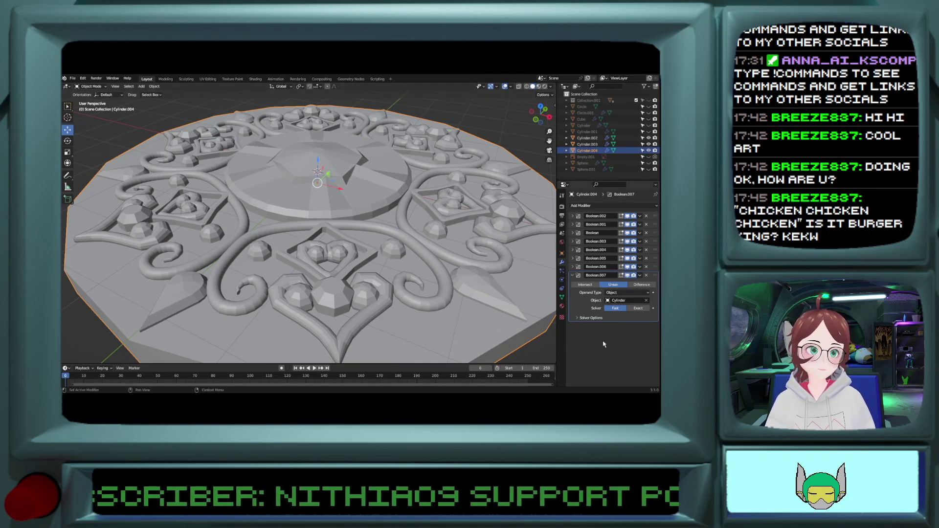
right_click(587, 342)
mouse_move(611, 343)
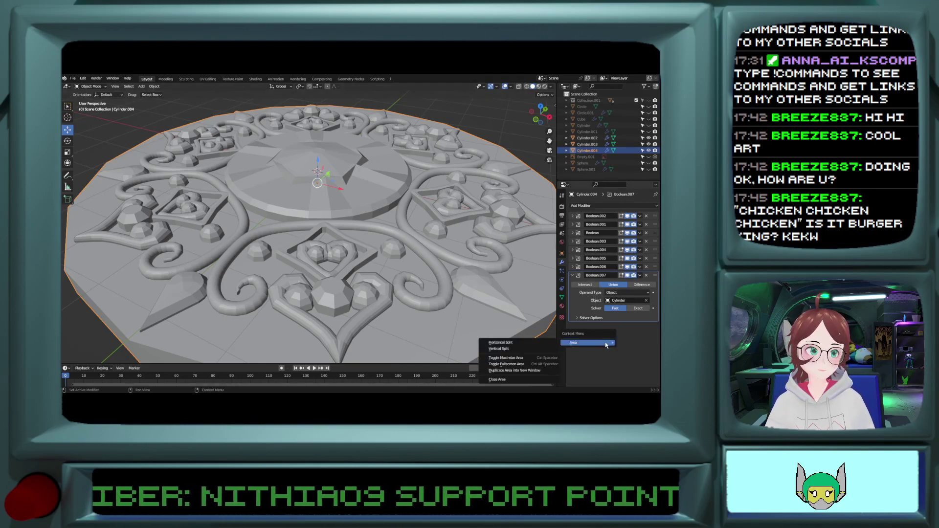
click(641, 276)
click(616, 289)
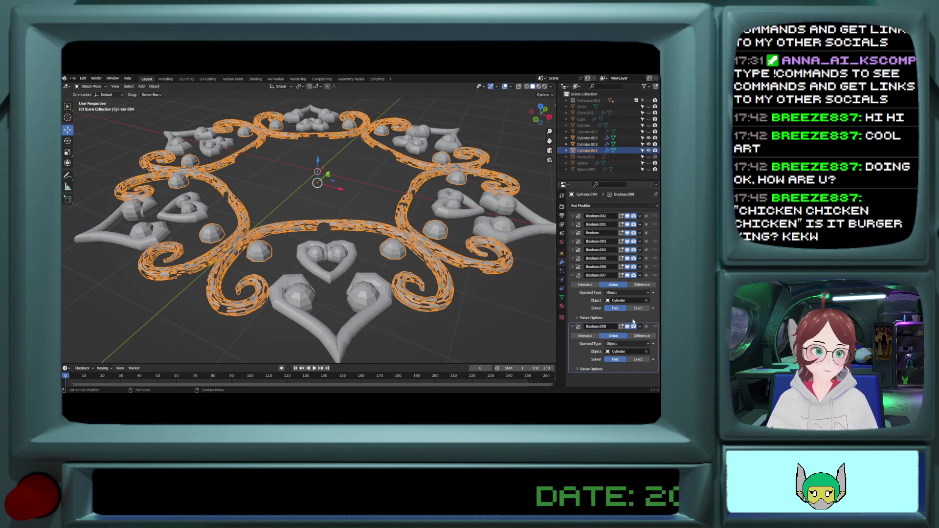
click(647, 351)
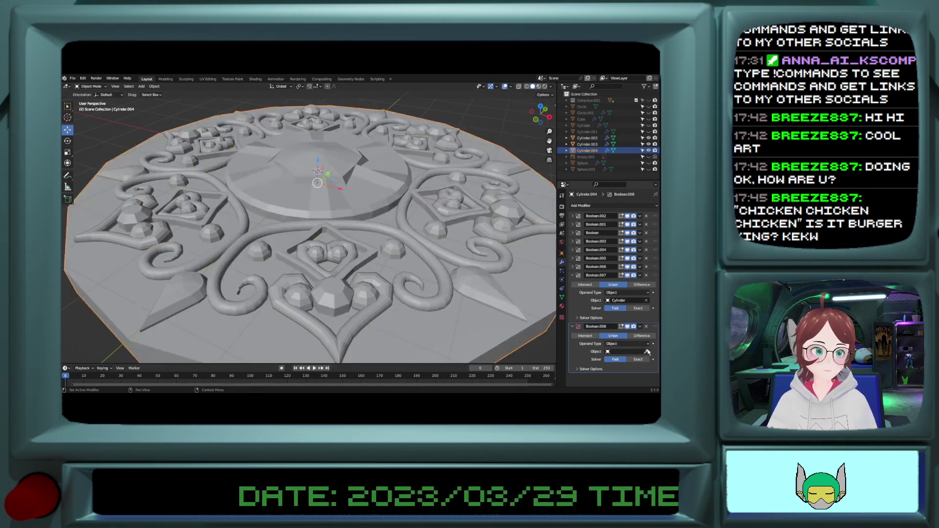
click(646, 351)
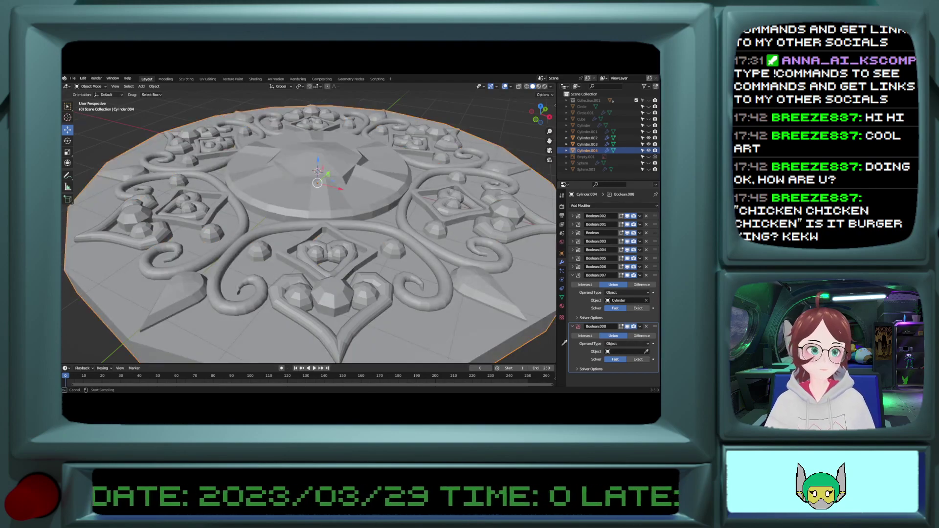
click(347, 333)
Step: Hide the separate Cylinder.003 ornament, reselect the base disc and collapse its last two Boolean modifiers
click(348, 332)
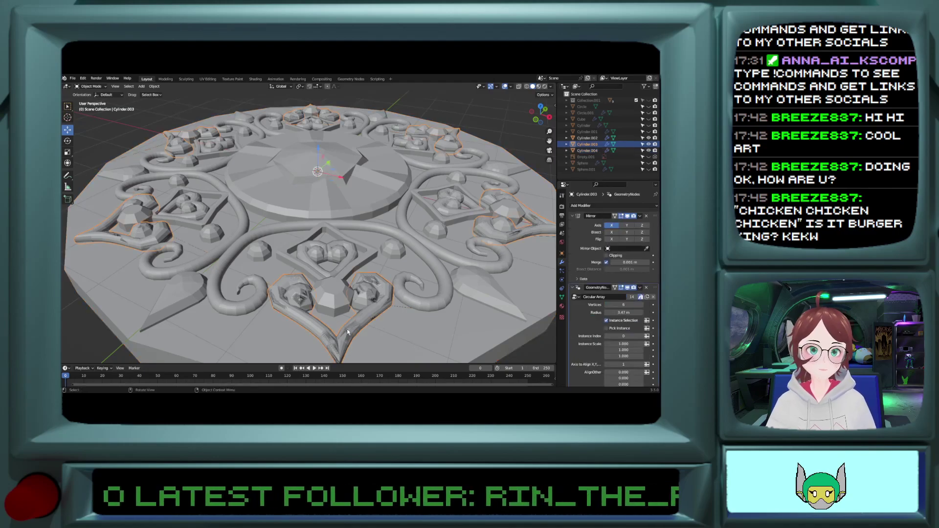
key(h)
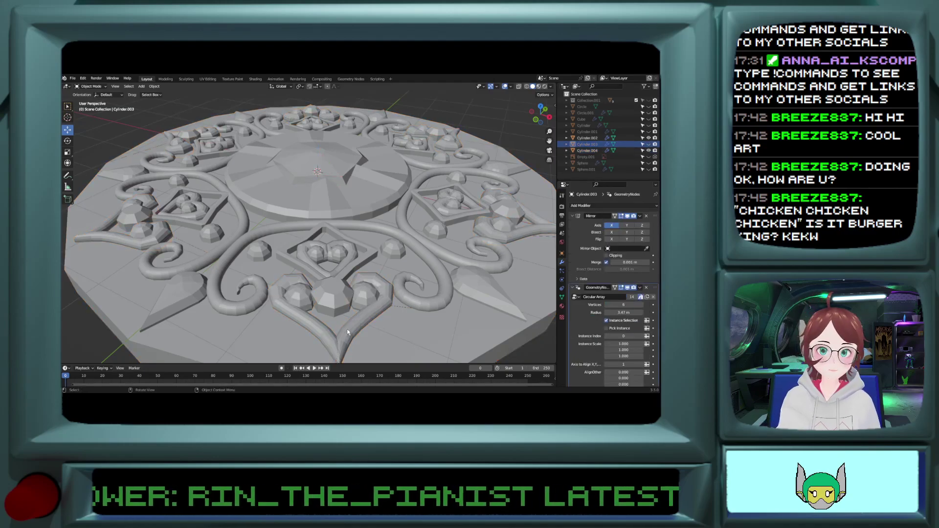
click(515, 321)
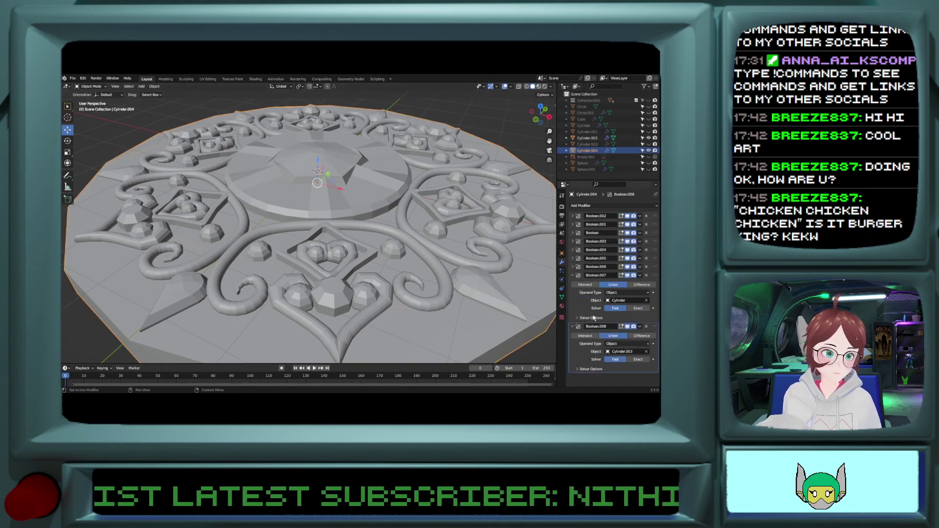
click(573, 276)
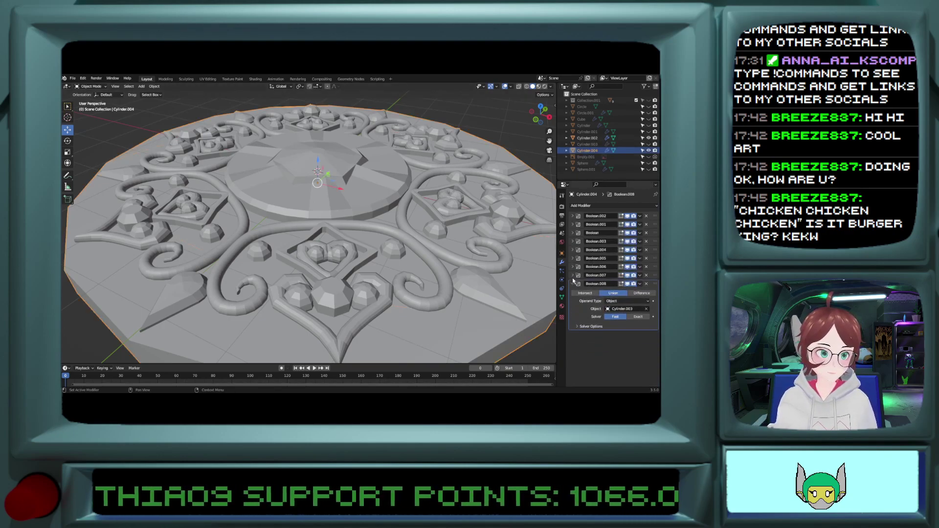
click(572, 284)
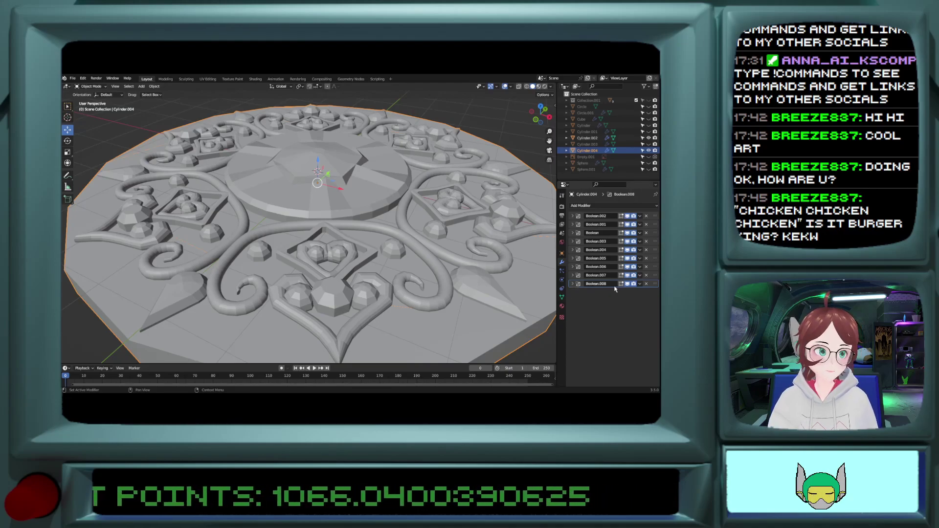
Step: Duplicate the base disc's last Boolean union, set the copy's object to the diamond-framed heart ornament Cylinder.002, and hide the separate ornament
click(640, 283)
click(627, 299)
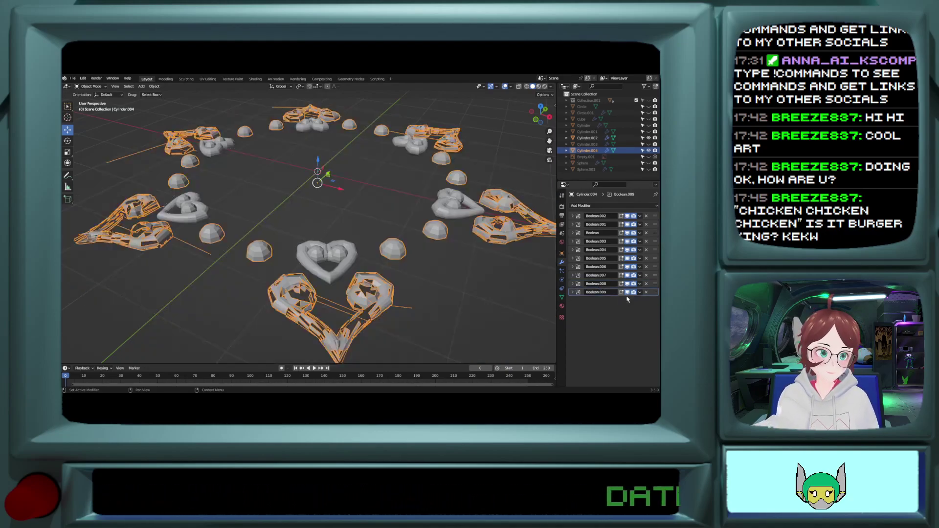
click(579, 292)
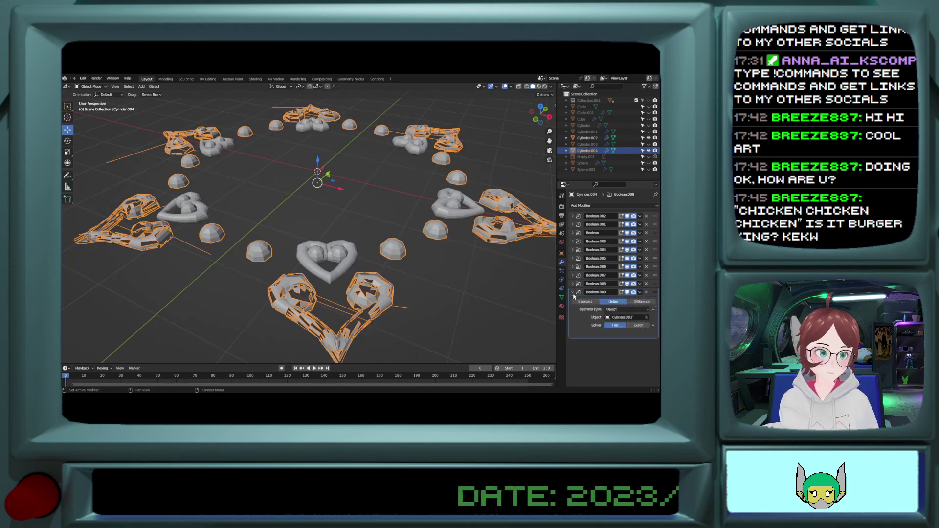
click(646, 318)
click(646, 318)
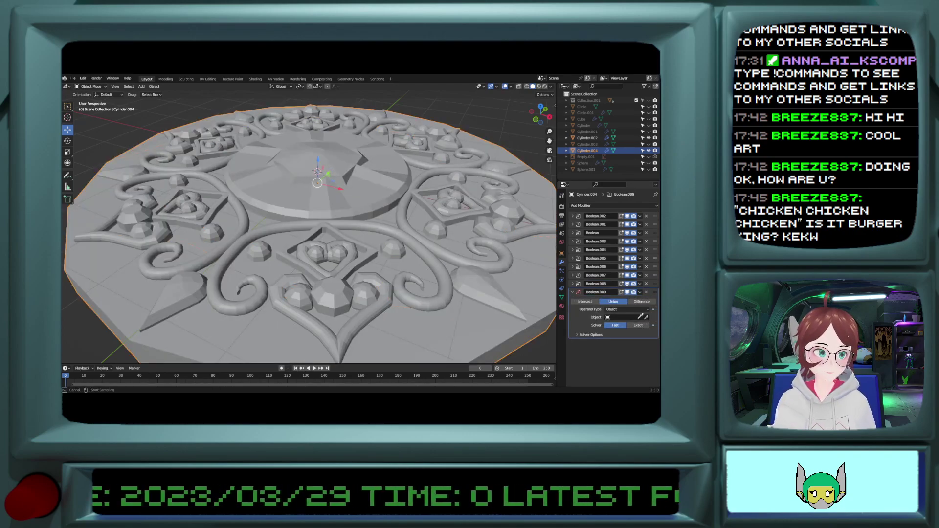
click(319, 258)
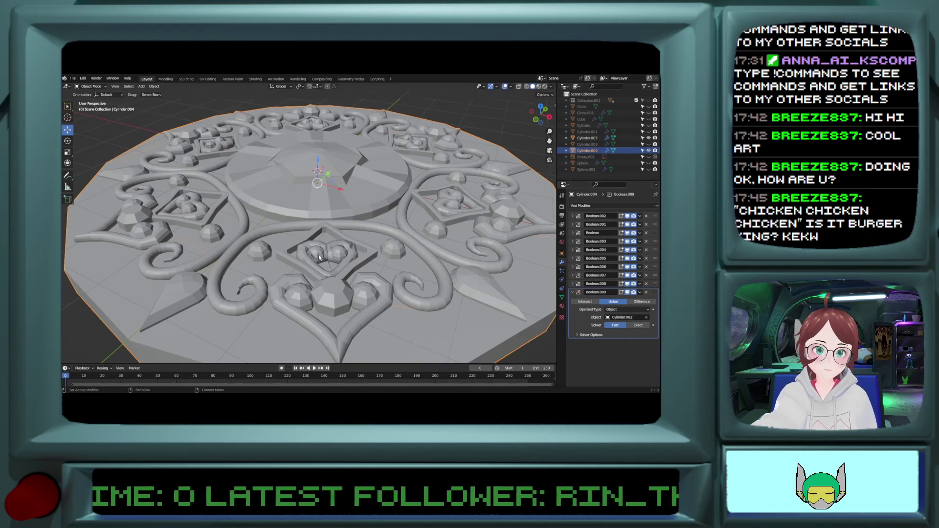
click(319, 258)
key(alt+a)
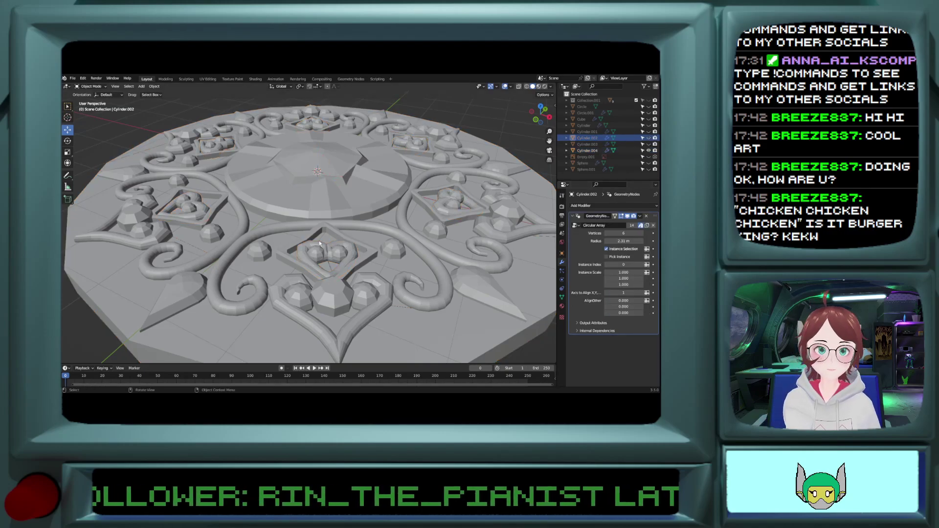
Step: Turn on the Face Orientation overlay for the medallion in the viewport
middle_drag(318, 240, 325, 321)
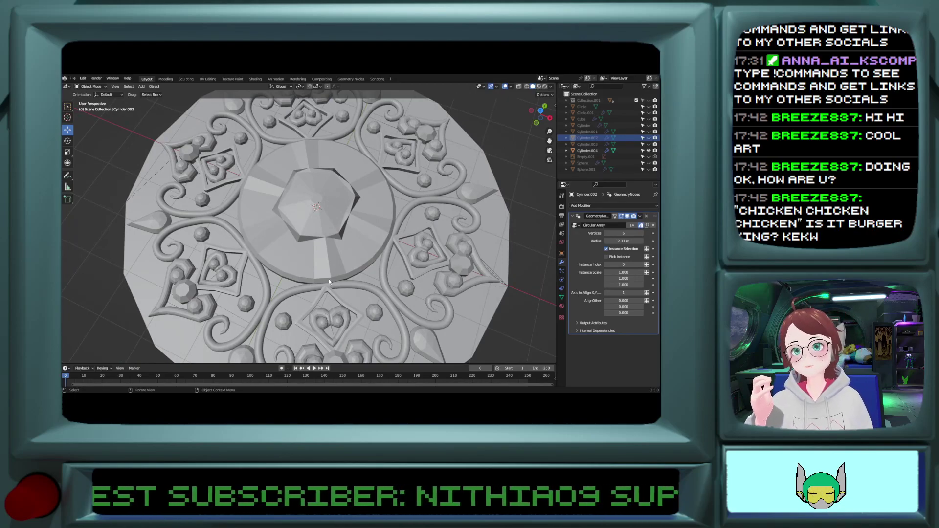
click(512, 87)
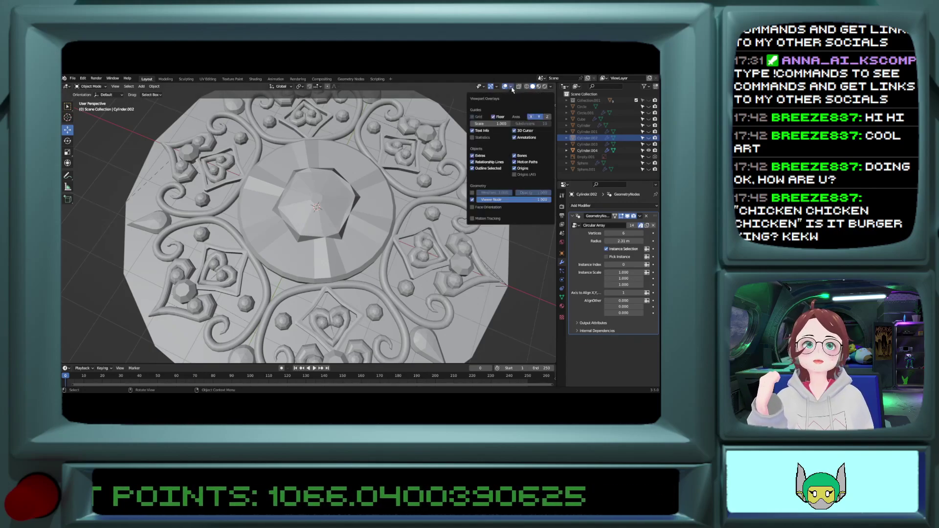
click(485, 208)
Step: Inspect the joined medallion's face orientation from above, from the side and close up, and reselect the base disc Cylinder.004
scroll(246, 181, up, 2)
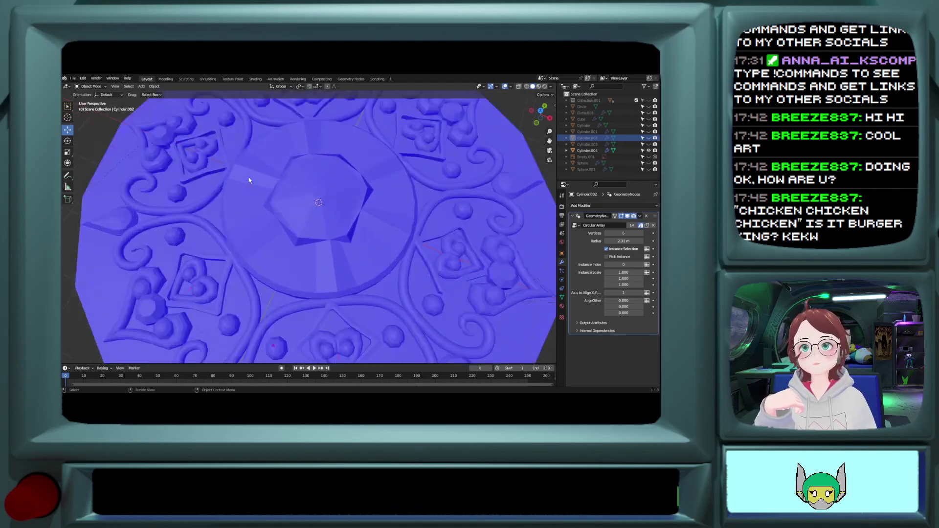
scroll(239, 181, up, 3)
scroll(243, 173, down, 4)
middle_drag(257, 217, 248, 184)
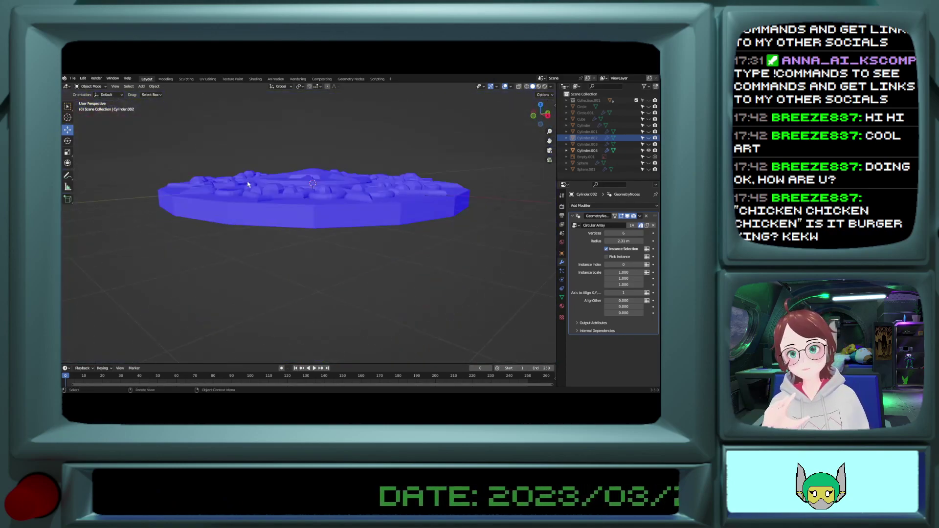
scroll(248, 195, up, 5)
middle_drag(247, 229, 252, 345)
scroll(265, 257, down, 4)
scroll(264, 312, down, 3)
scroll(262, 336, up, 4)
click(252, 346)
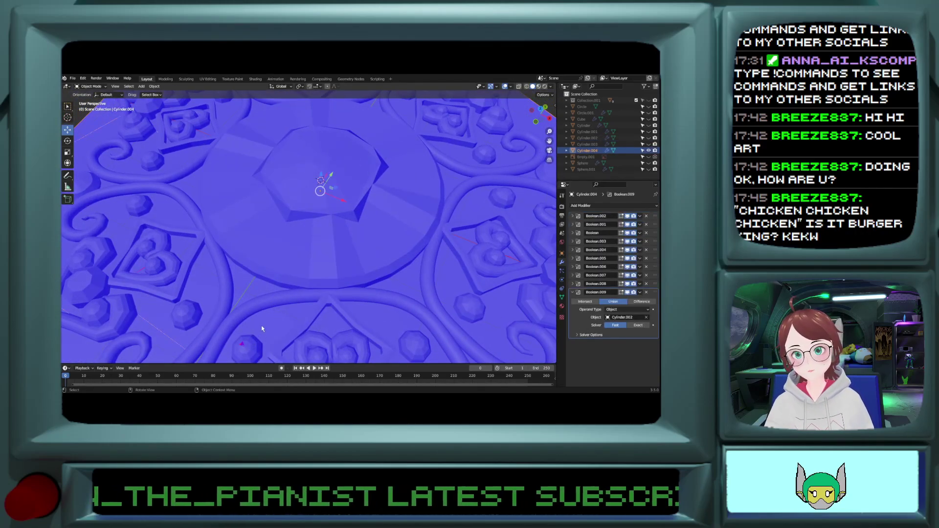
scroll(257, 339, down, 4)
middle_drag(258, 339, 258, 332)
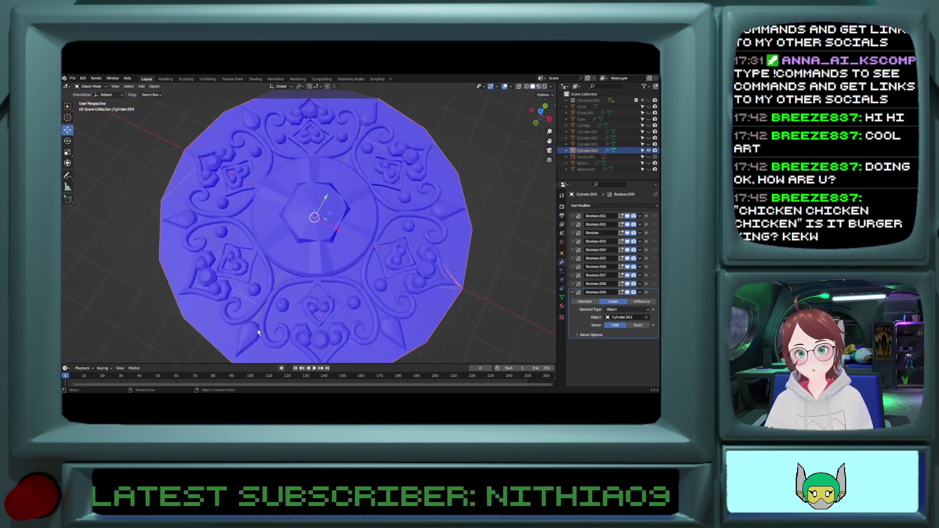
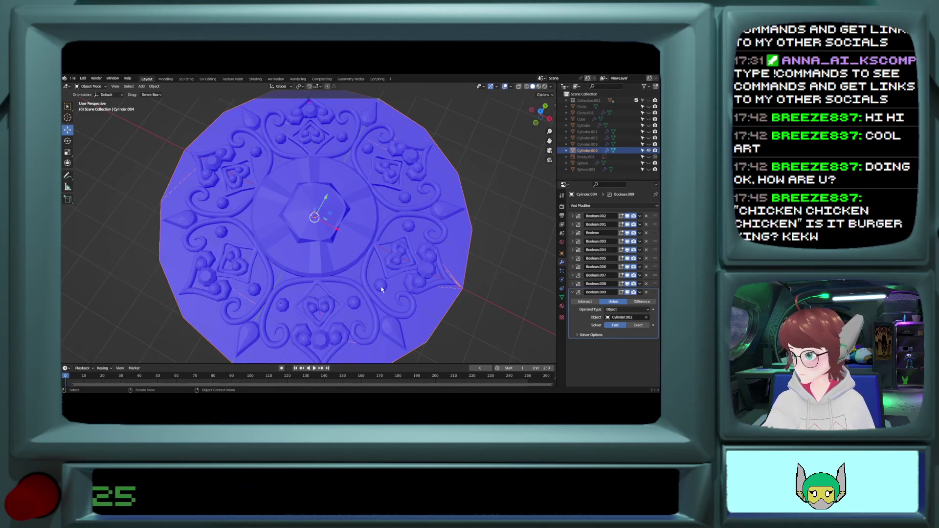
Step: Paste the previously copied medallion objects into the scene
key(ctrl+v)
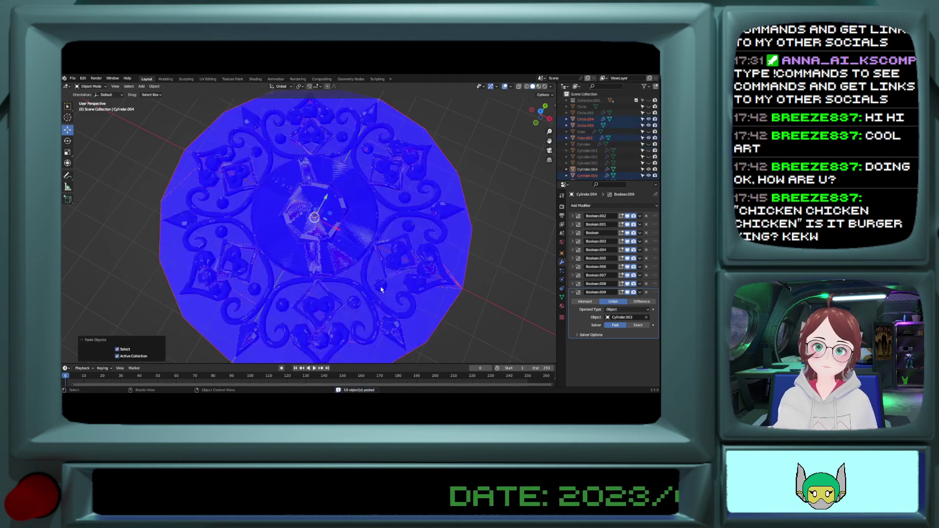
scroll(344, 228, down, 2)
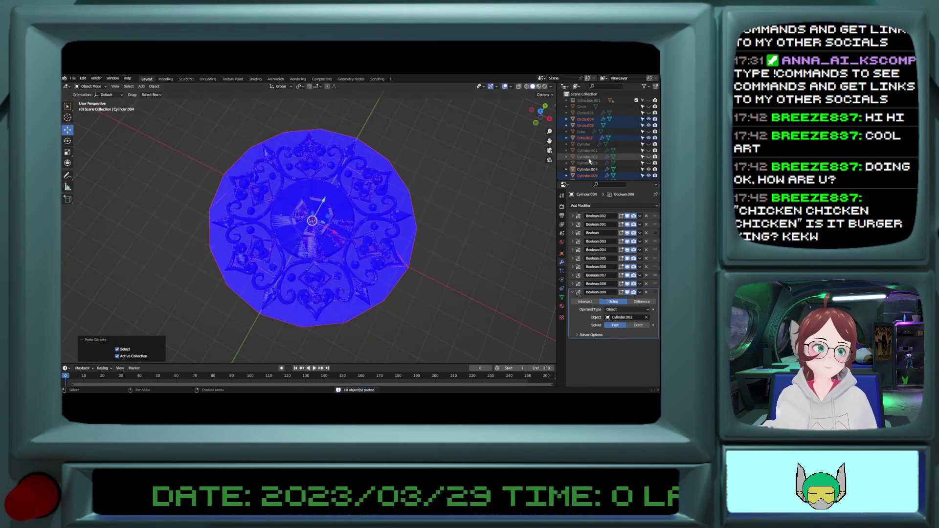
Step: Undo the last paste and make a fresh copy of the ornamented disc Cylinder.004 in place
click(454, 210)
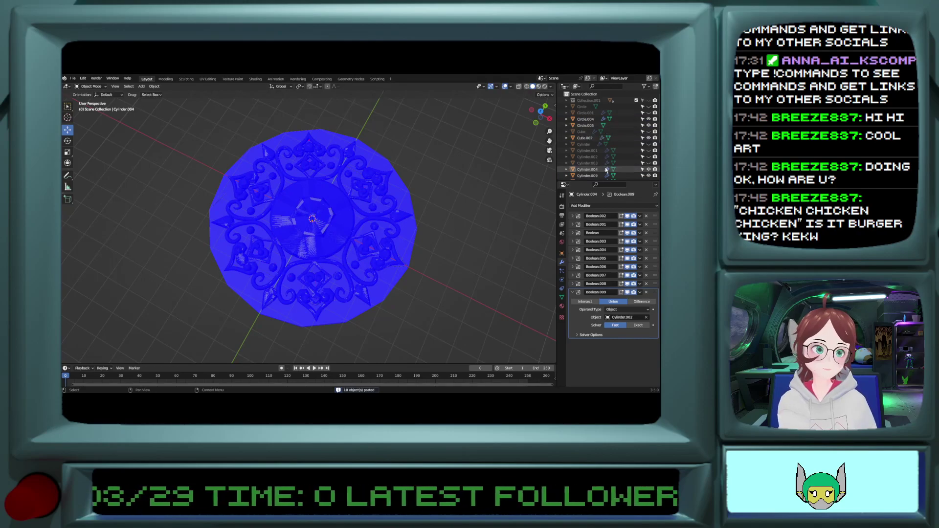
key(ctrl+z)
key(ctrl+z)
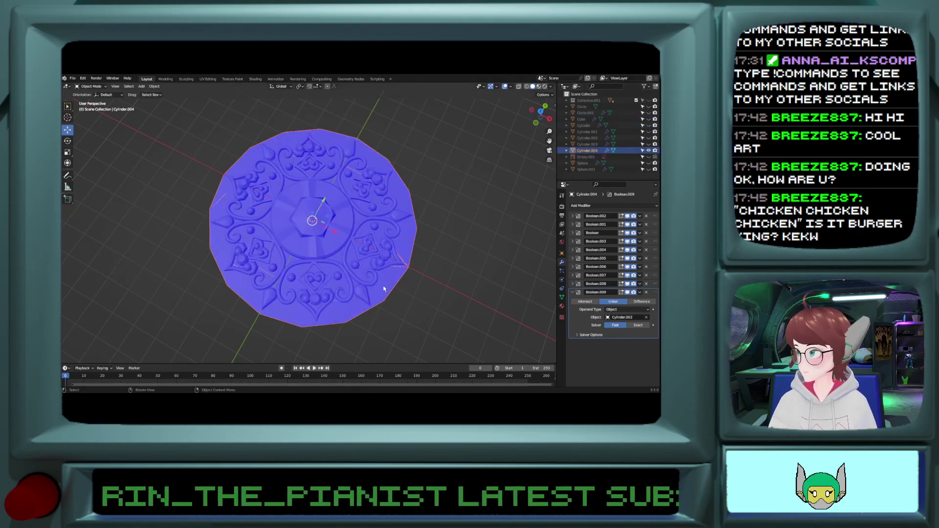
key(ctrl+c)
key(ctrl+v)
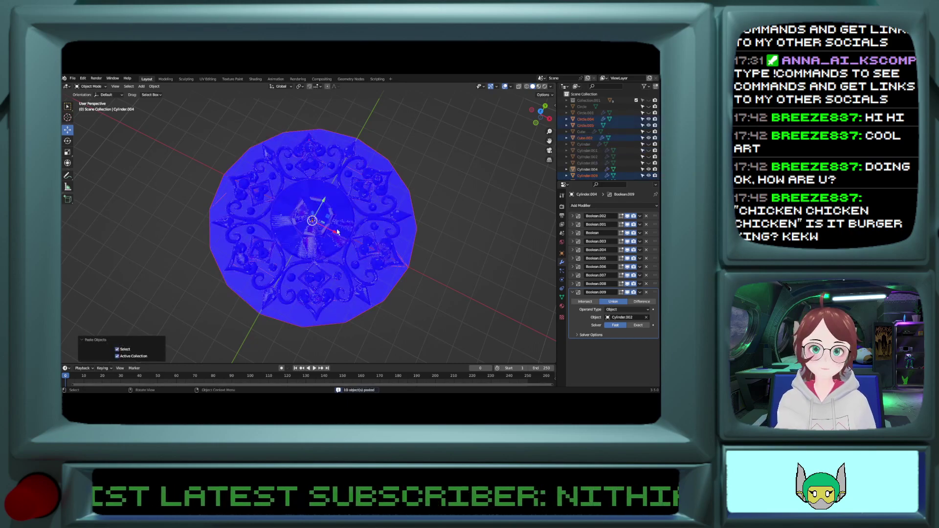
Step: Try moving the pasted copies about 9.3 m along the X axis and hiding the original disc
key(g)
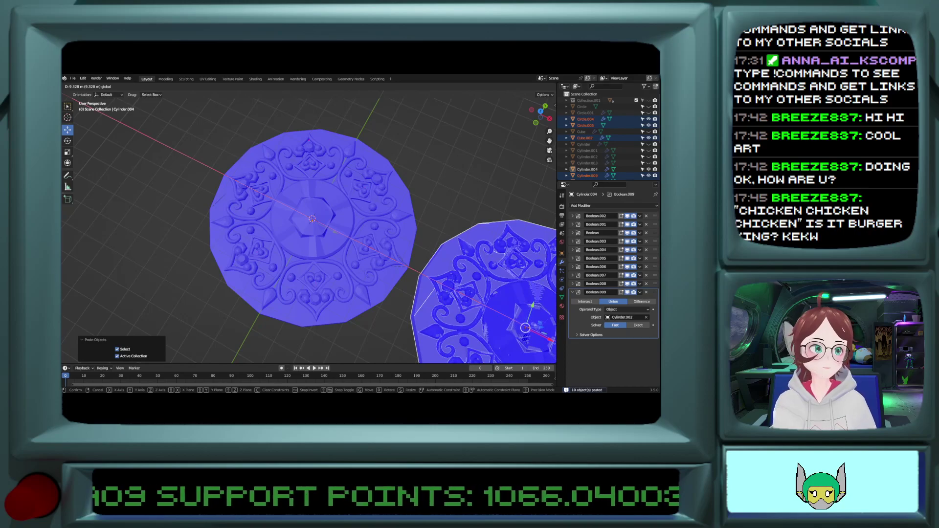
key(Return)
click(354, 289)
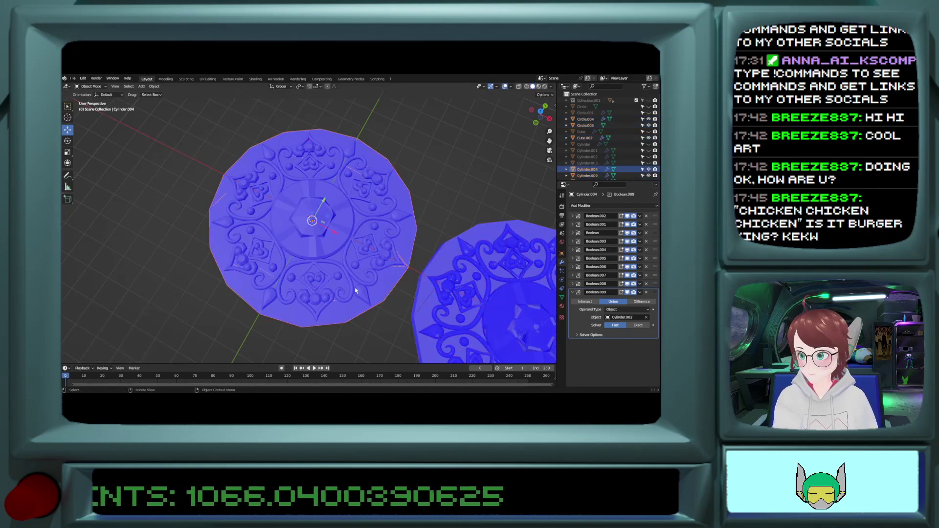
key(h)
key(ctrl+z)
key(ctrl+z)
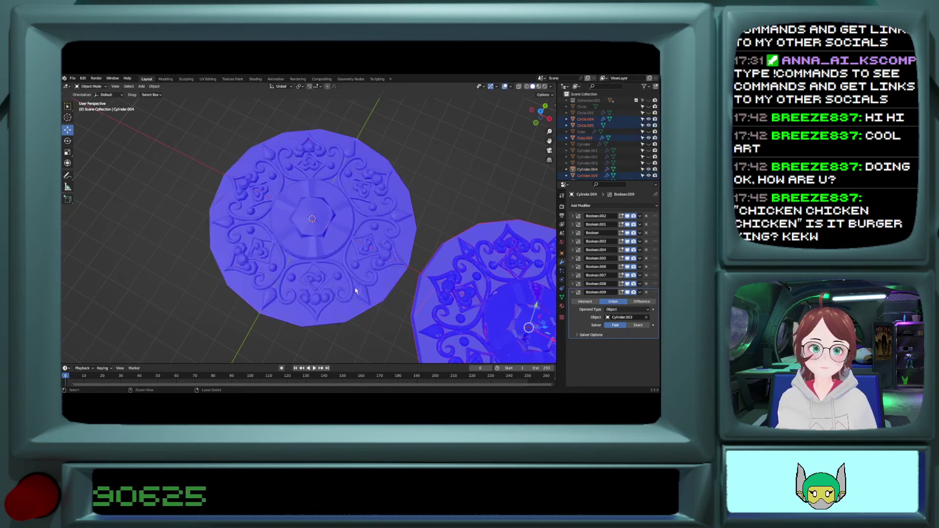
key(ctrl+z)
key(ctrl+z)
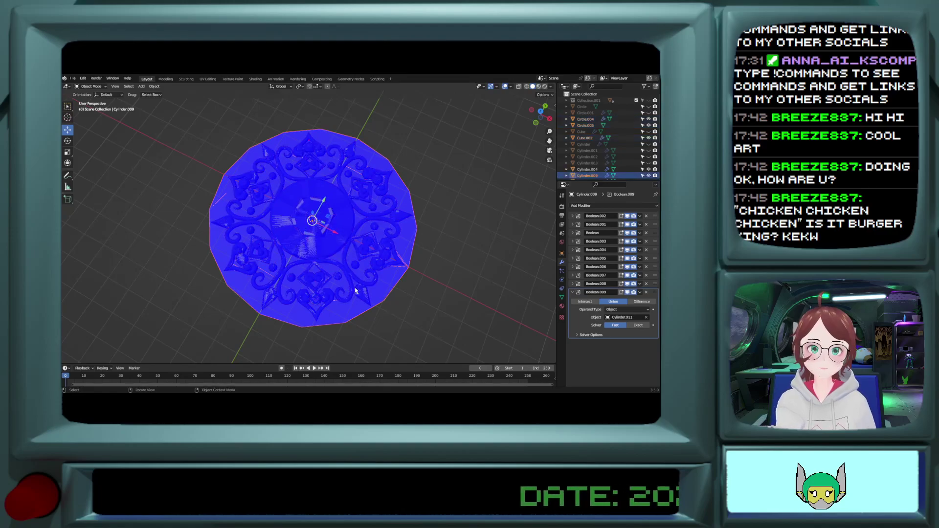
Step: Hide the copied disc Cylinder.009, the original Cylinder.004, the visible cube ornament, Circle.005 and Circle.004
key(h)
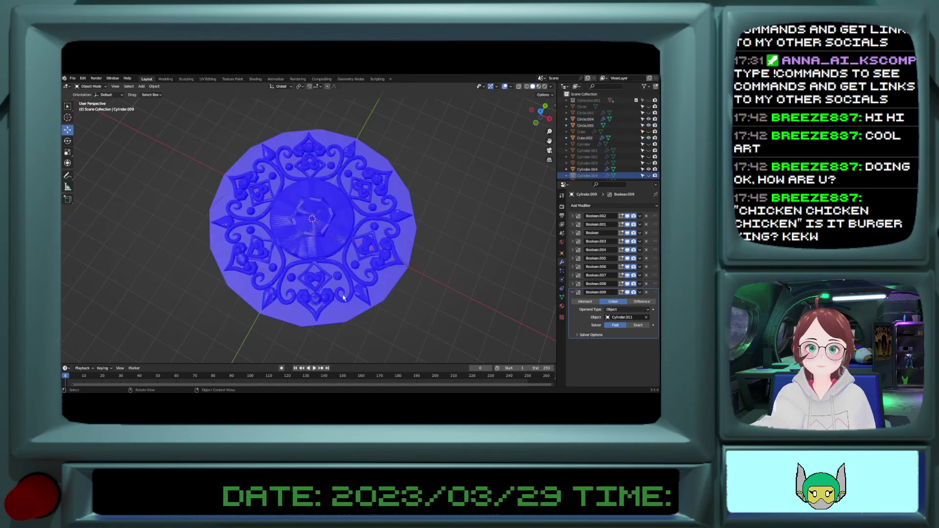
click(648, 169)
click(648, 138)
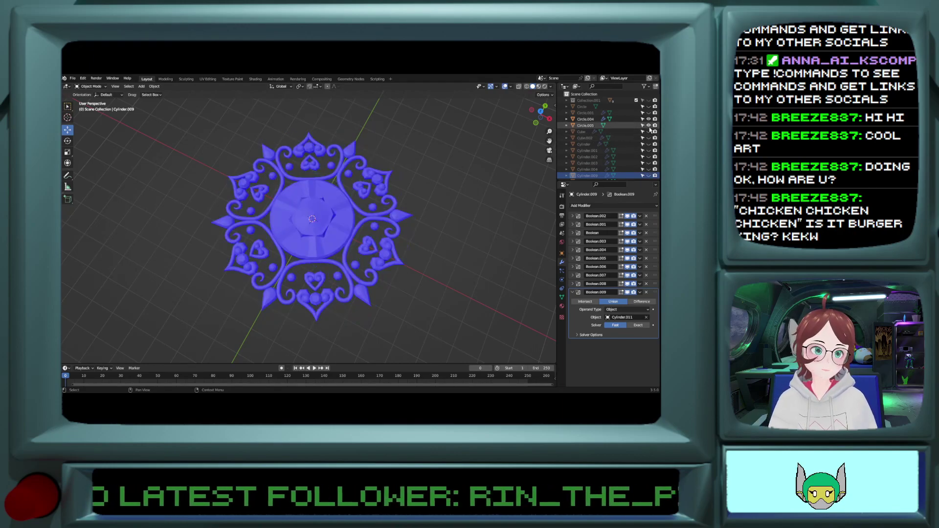
click(648, 126)
click(649, 119)
Step: Hide the remaining ornament pieces Cylinder.010 through Cylinder.013, Sphere.004 and Sphere.005
scroll(648, 122, down, 5)
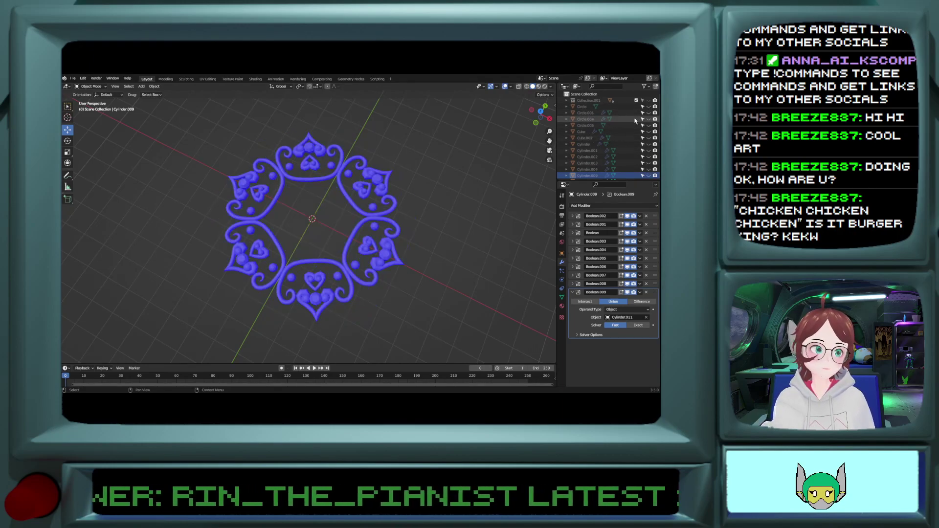
click(649, 123)
click(649, 129)
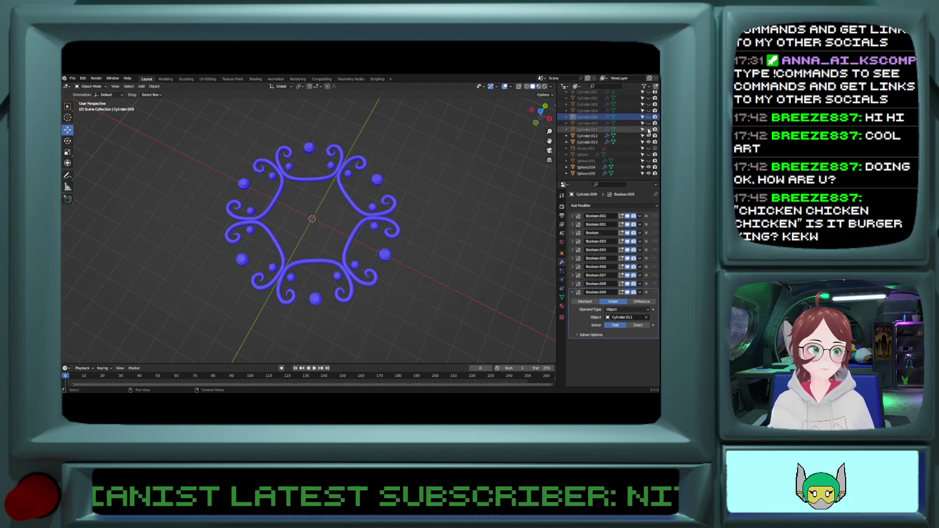
click(648, 136)
click(648, 142)
click(648, 167)
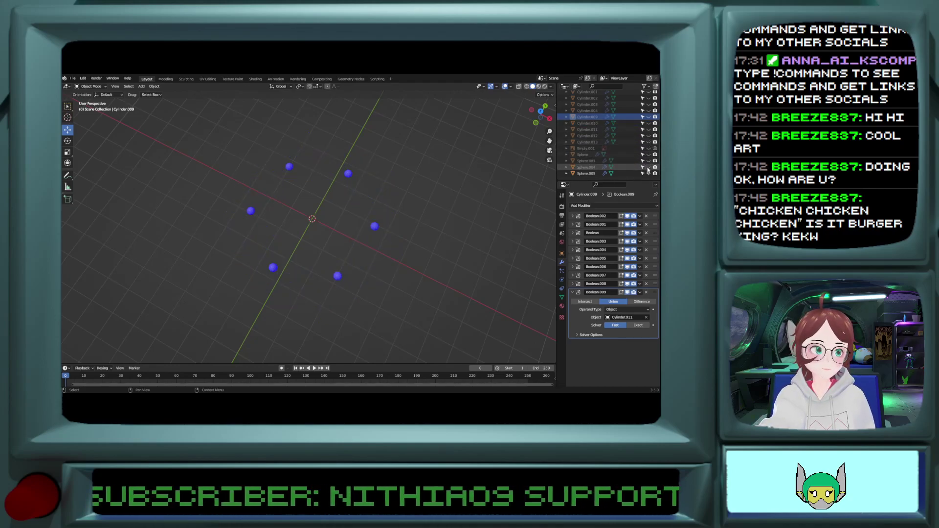
click(648, 173)
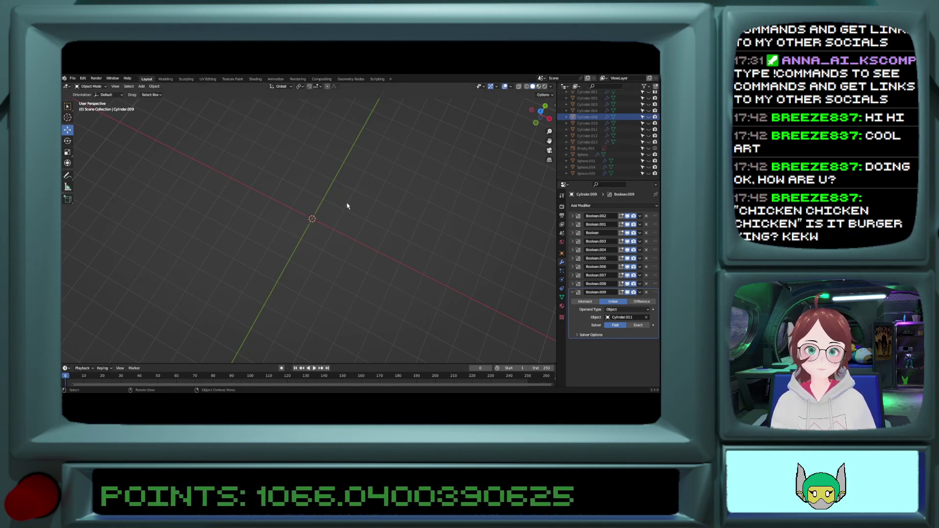
Step: Reveal all hidden objects in the scene and hide only the reference image Empty.001
key(alt+h)
click(330, 240)
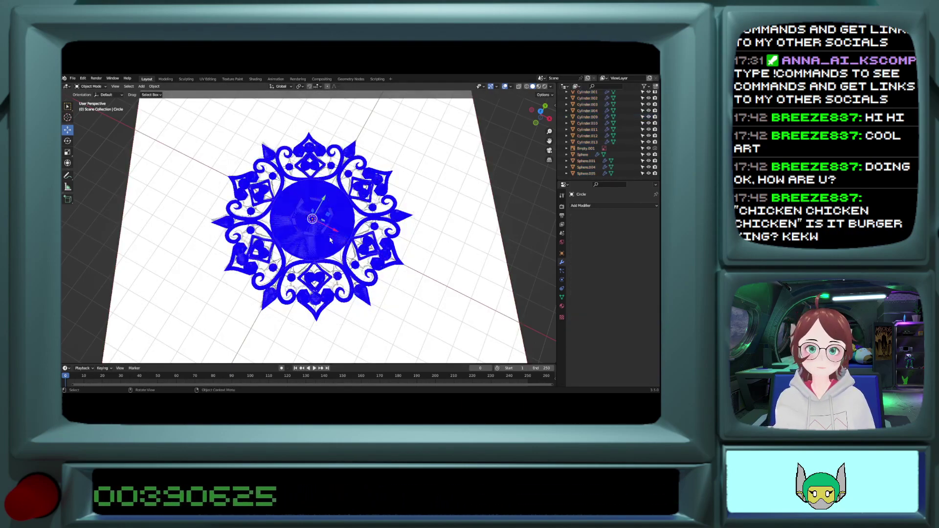
scroll(327, 248, up, 5)
scroll(342, 254, down, 7)
click(384, 265)
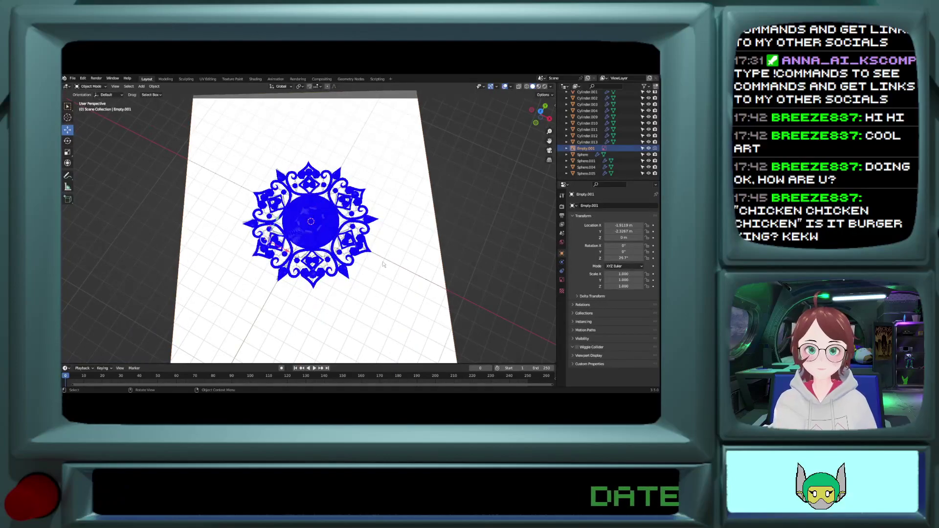
key(h)
scroll(395, 255, up, 5)
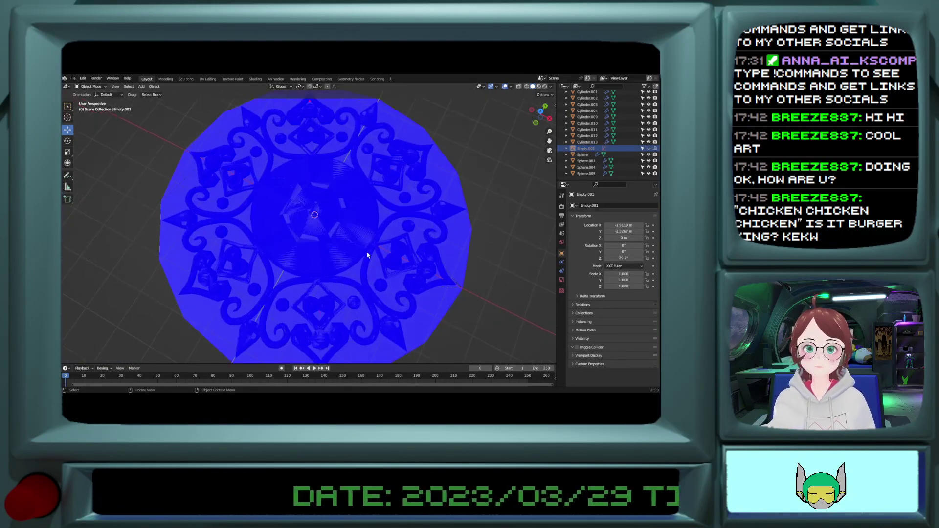
Step: Try moving the copied disc Cylinder.009 about 2.4 m away from the ornament, and undo the move
click(430, 334)
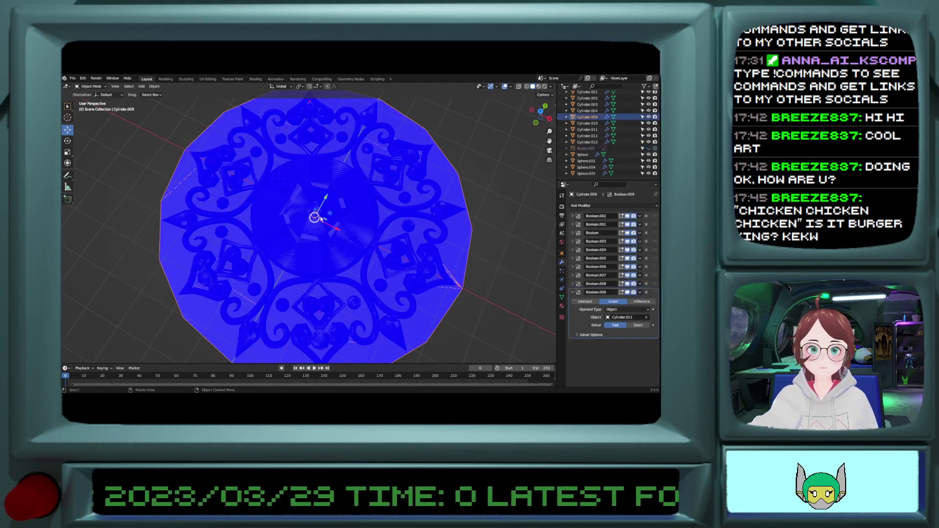
key(g)
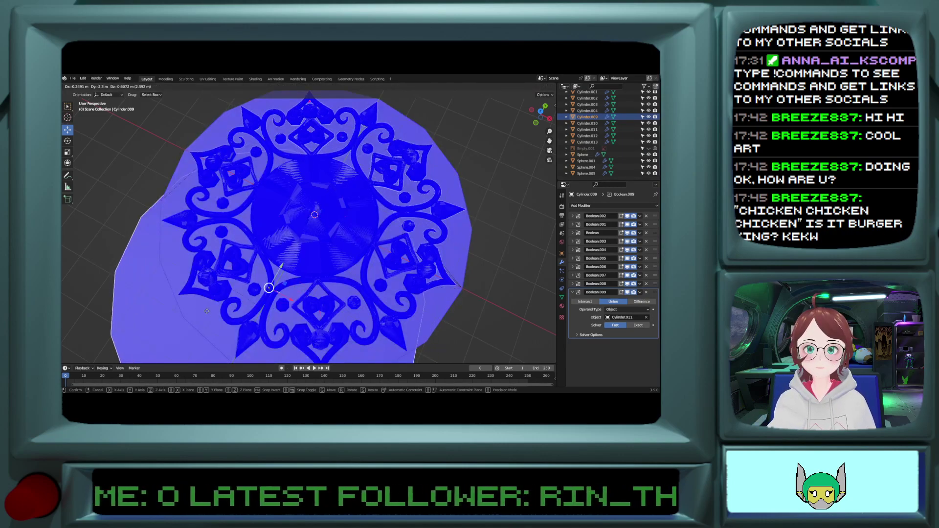
click(206, 312)
key(ctrl+z)
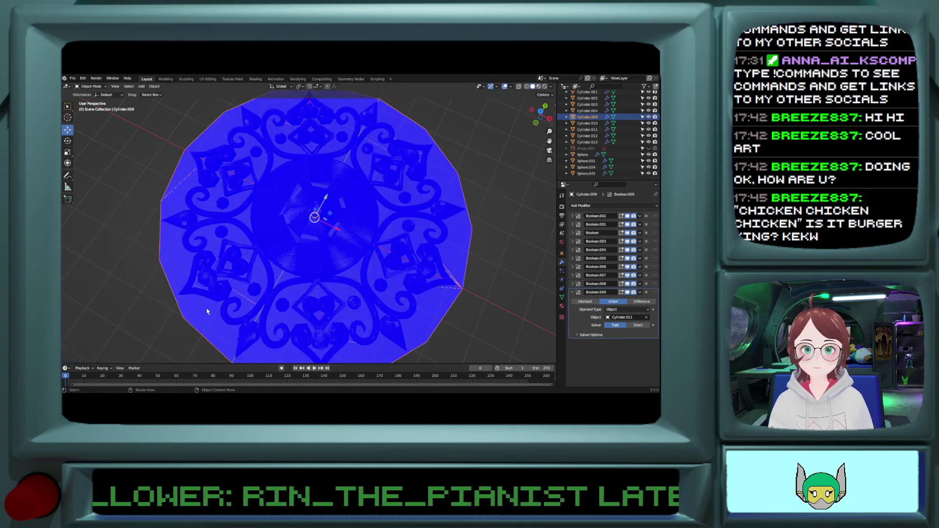
Step: Hide the copied disc Cylinder.009, and hide everything except Cylinder.004 by inverting the selection
key(h)
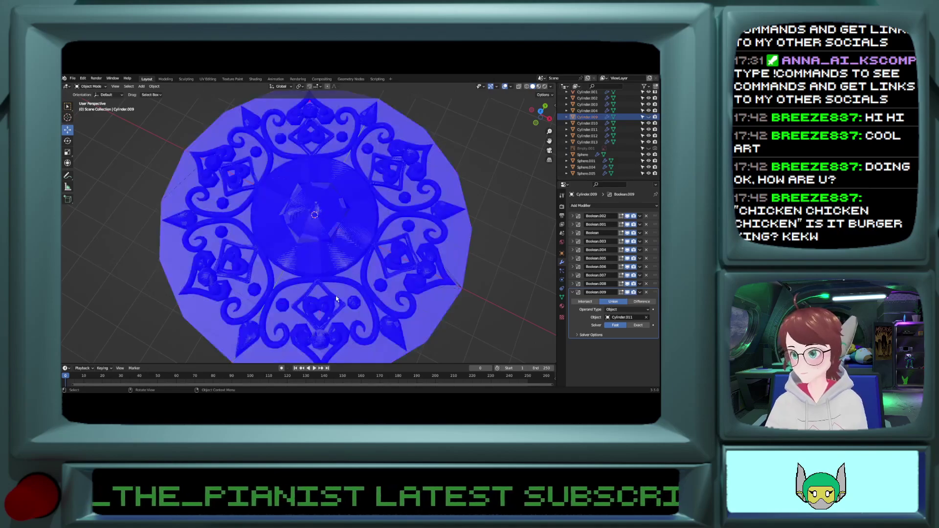
click(427, 317)
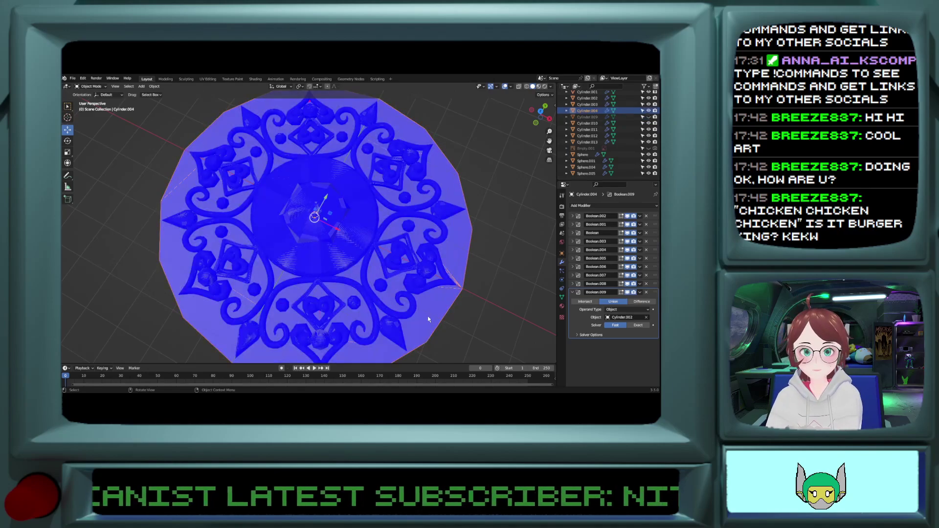
click(129, 86)
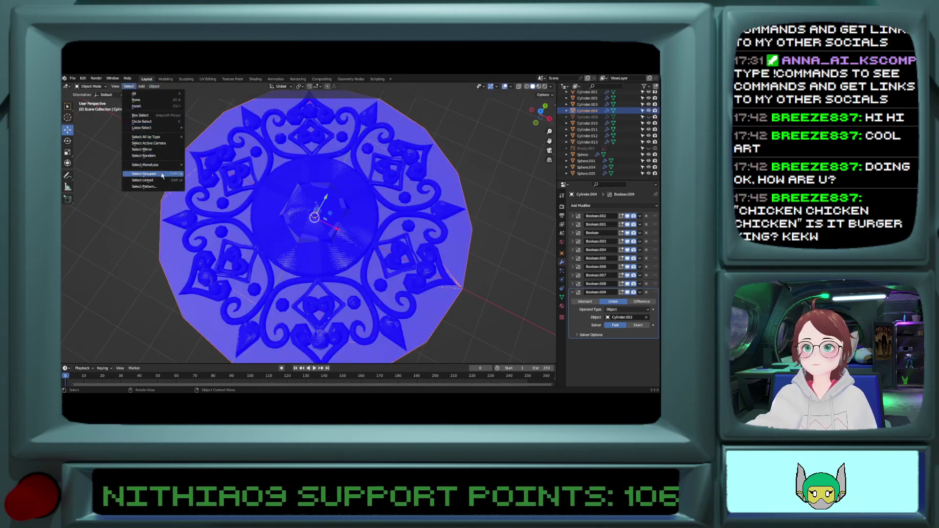
click(153, 106)
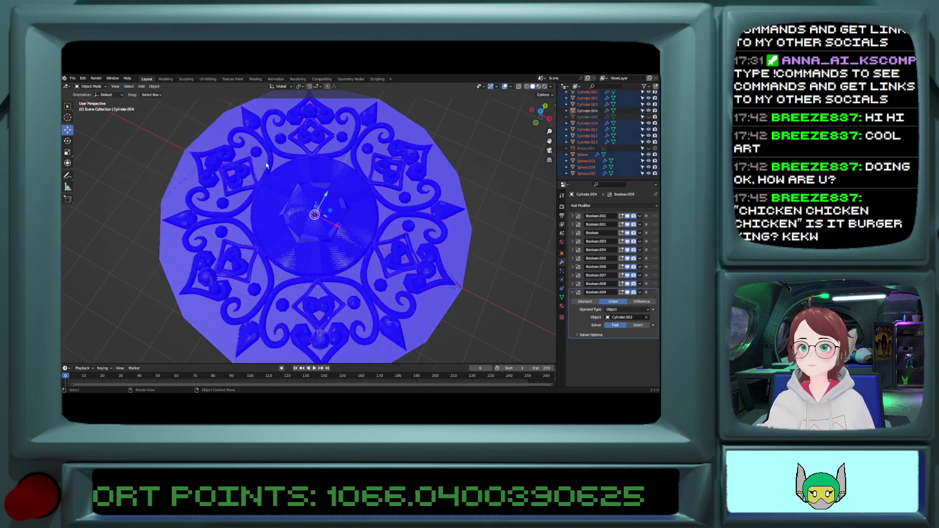
key(h)
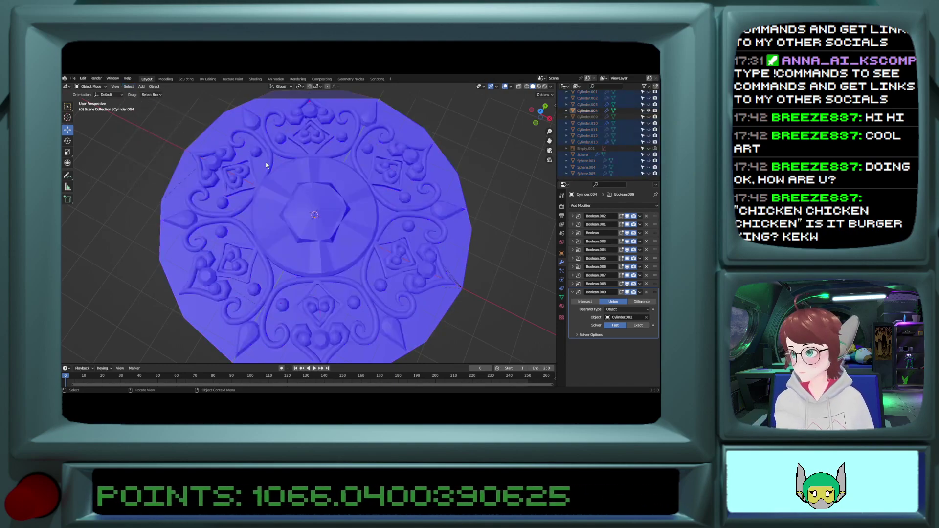
Step: Apply the first three modifiers on Cylinder.004: Boolean.002, Boolean.001 and Boolean
click(423, 321)
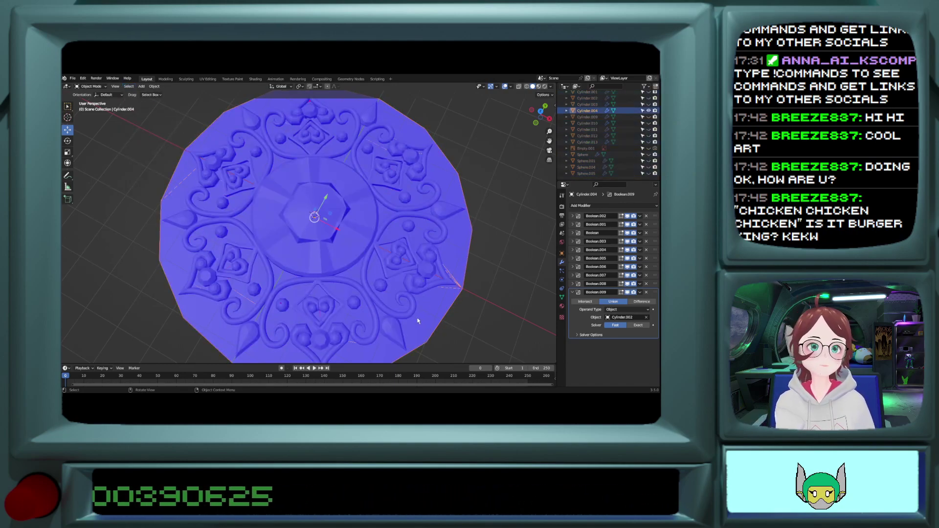
click(640, 216)
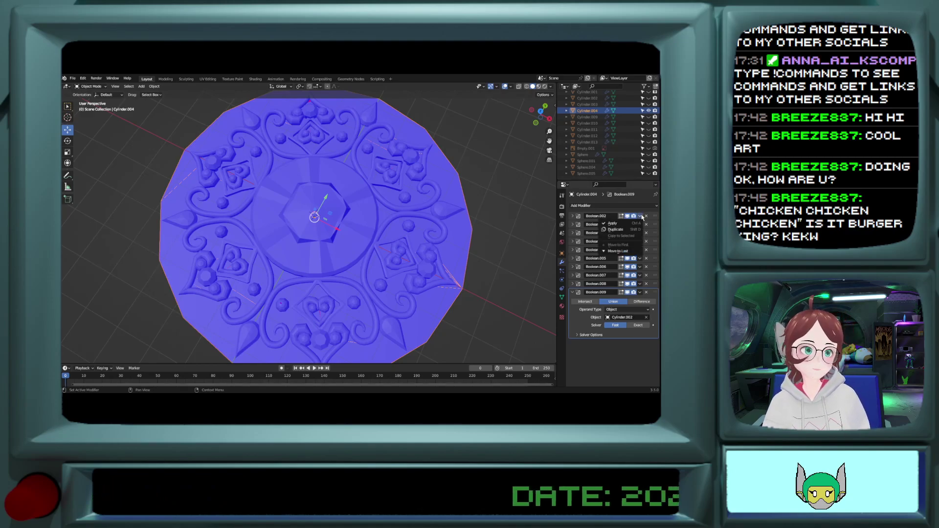
click(612, 223)
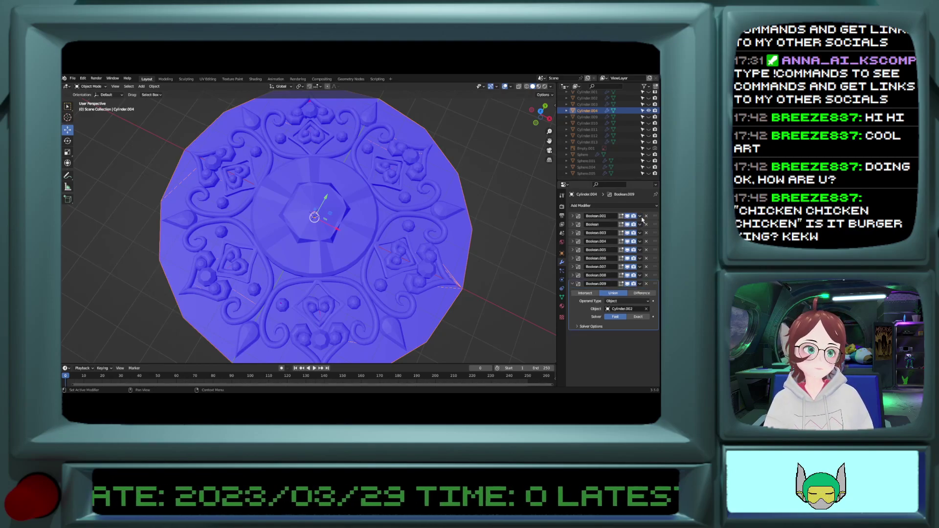
click(640, 216)
click(636, 224)
click(640, 216)
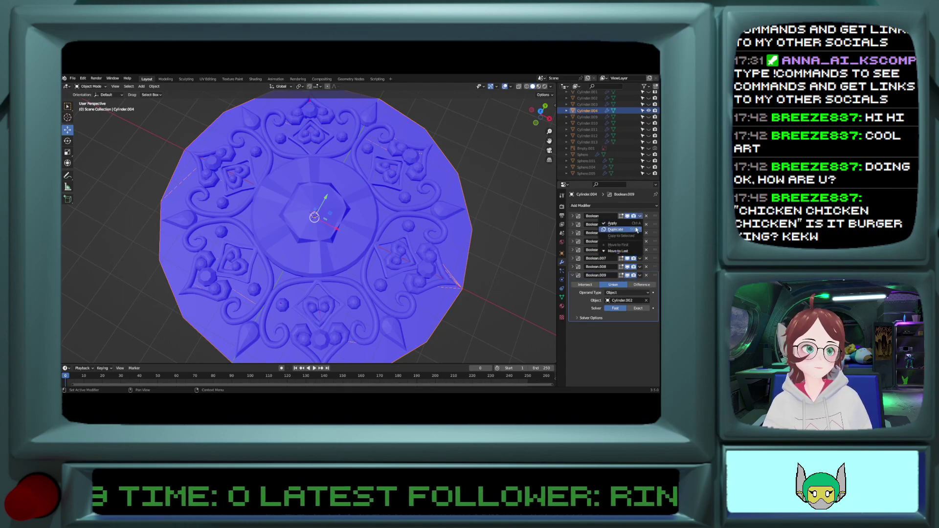
click(637, 224)
Step: Apply the modifiers Boolean.003, Boolean.004, Boolean.005 and Boolean.006 on Cylinder.004
click(639, 216)
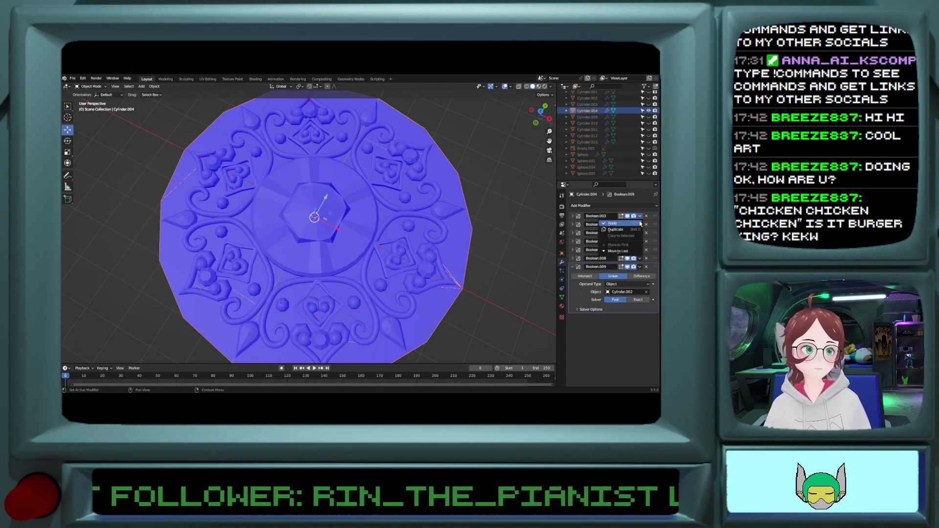
click(636, 224)
click(640, 216)
click(636, 224)
click(640, 217)
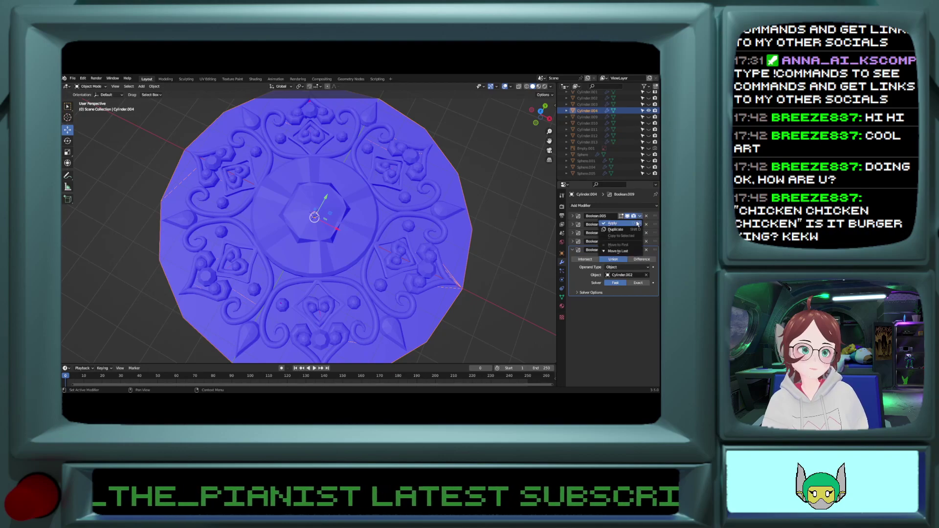
click(636, 223)
click(639, 216)
click(636, 224)
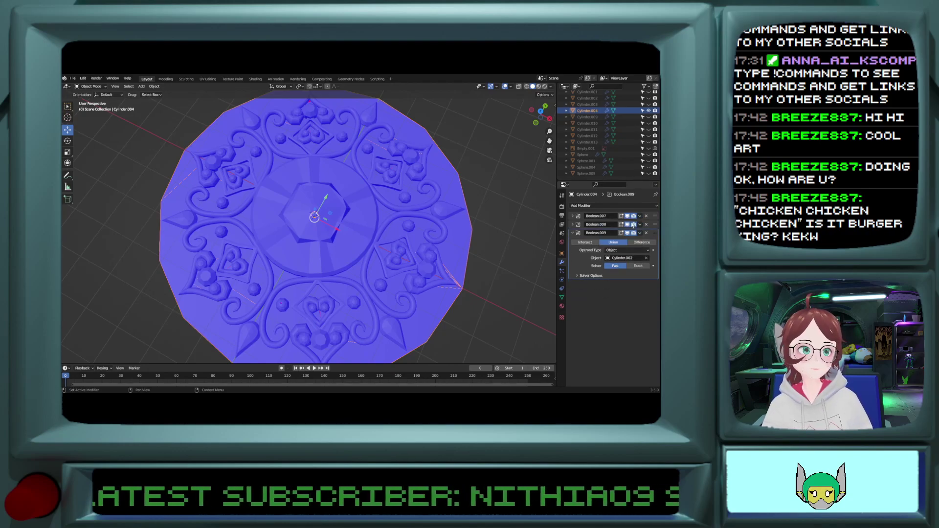
Step: Try the Exact solver on Boolean.009, return it to Fast, and apply the modifiers Boolean.007, Boolean.008 and Boolean.009
click(638, 266)
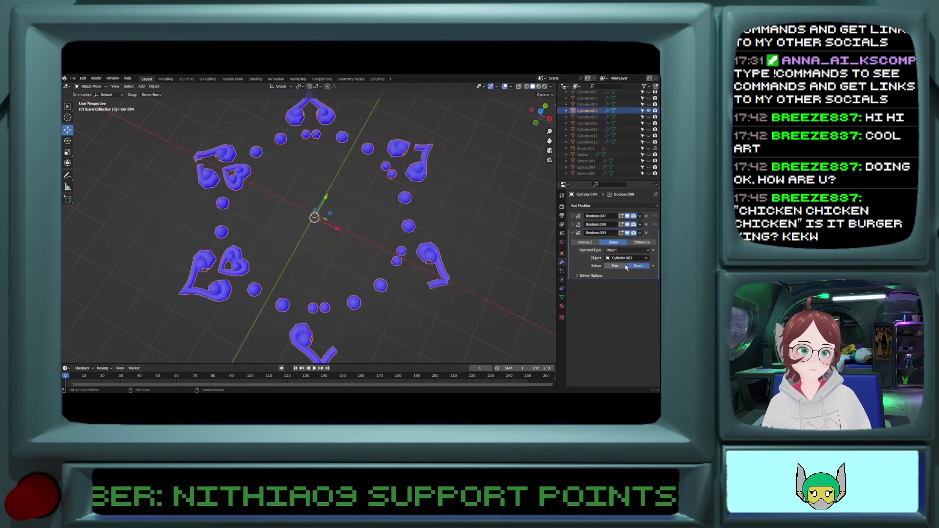
click(620, 266)
click(639, 216)
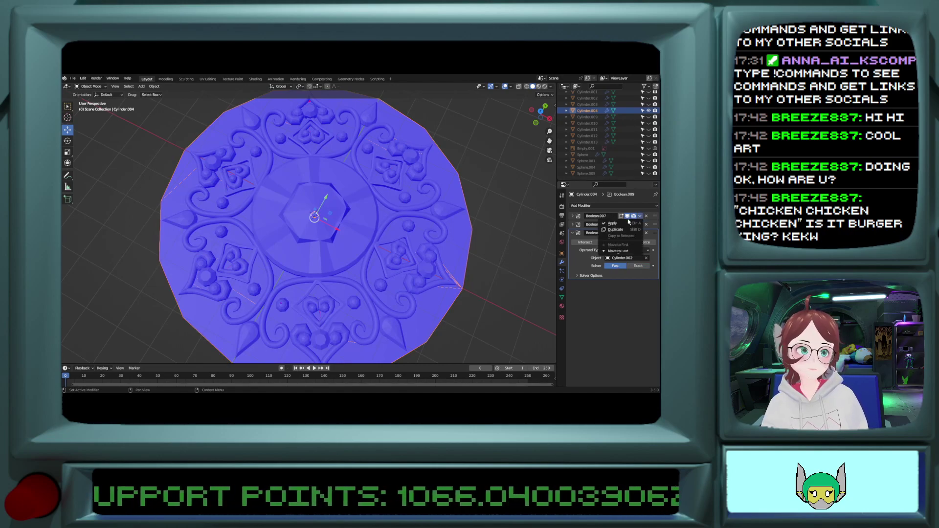
click(636, 224)
click(640, 216)
click(635, 225)
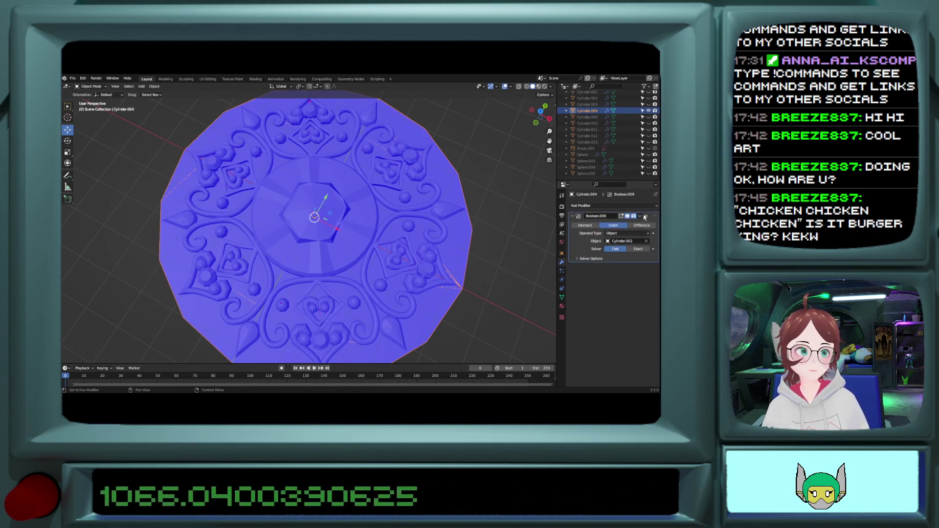
key(ctrl+a)
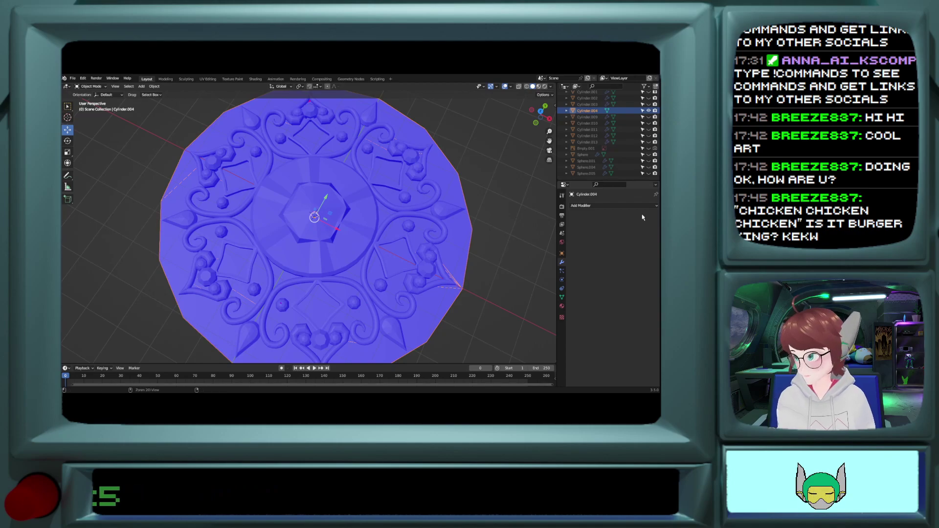
Step: Undo the last modifier application and apply Boolean.009 on Cylinder.004 again
key(ctrl+z)
click(640, 216)
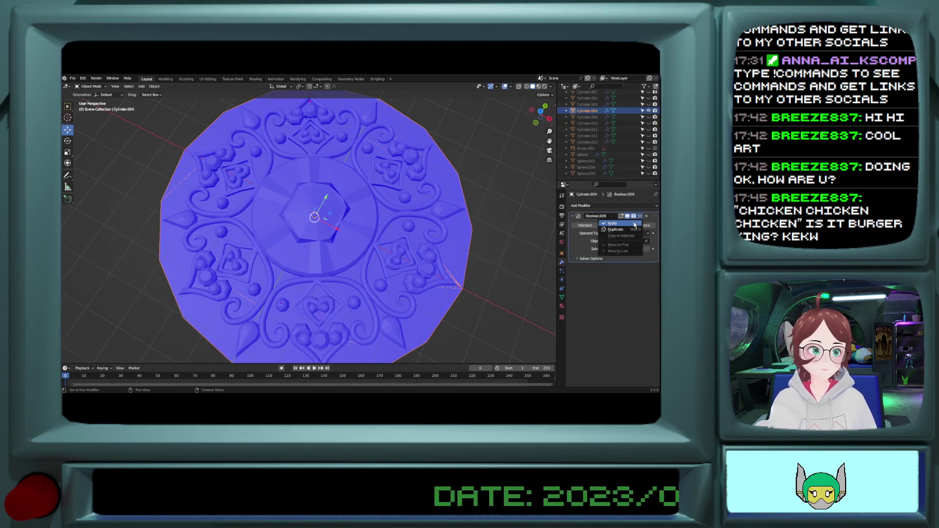
click(634, 224)
Step: Examine the applied mesh of Cylinder.004 in Edit Mode around the heart ornament, curved bands and small domes
shift+middle_drag(326, 360, 327, 311)
scroll(323, 304, up, 9)
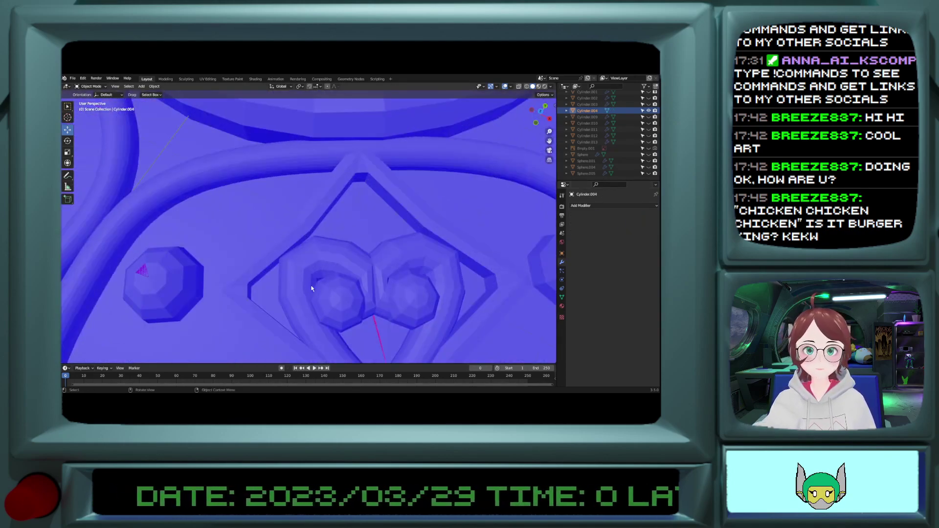
scroll(286, 284, down, 2)
key(Tab)
ctrl+scroll(263, 283, down, 10)
ctrl+scroll(263, 282, down, 4)
scroll(264, 283, up, 7)
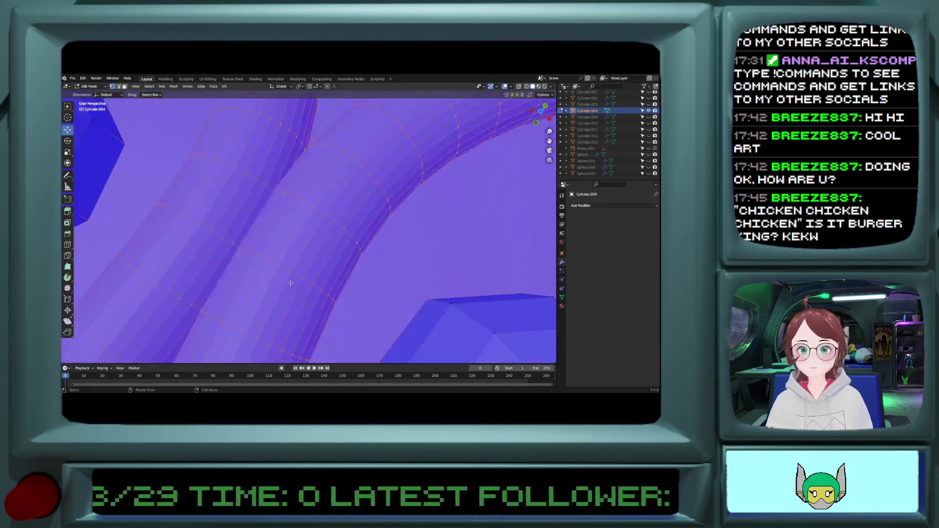
scroll(386, 313, down, 5)
click(374, 279)
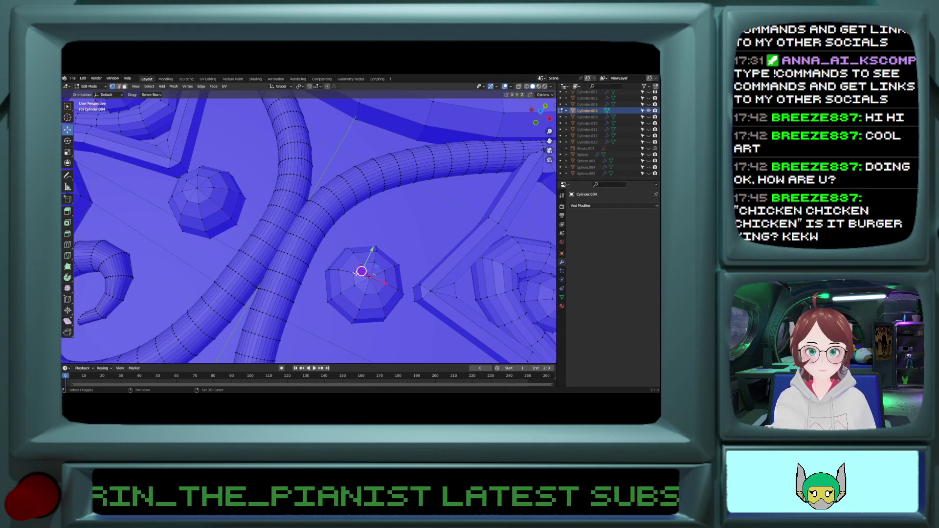
Step: Try merging all vertices of Cylinder.004 by distance at 0.0101 m and check the ornament in Object Mode
scroll(356, 269, down, 8)
key(a)
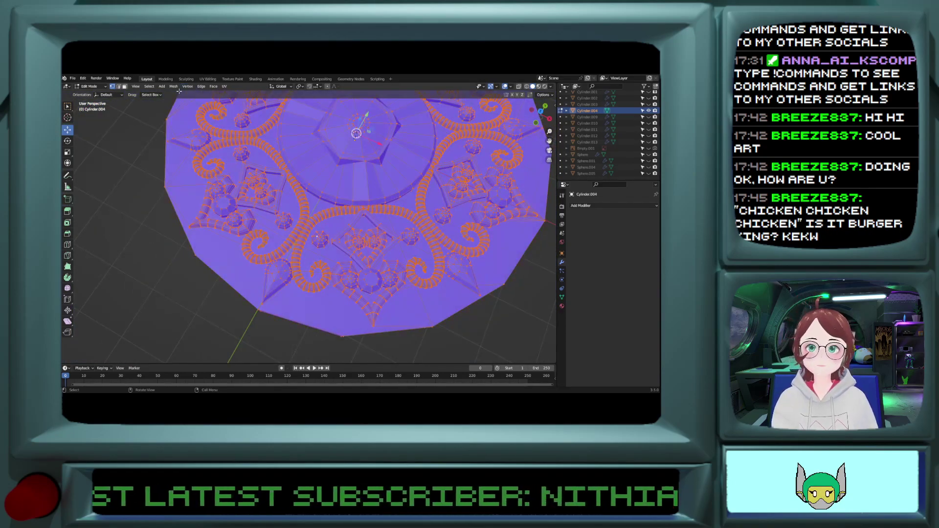
click(174, 87)
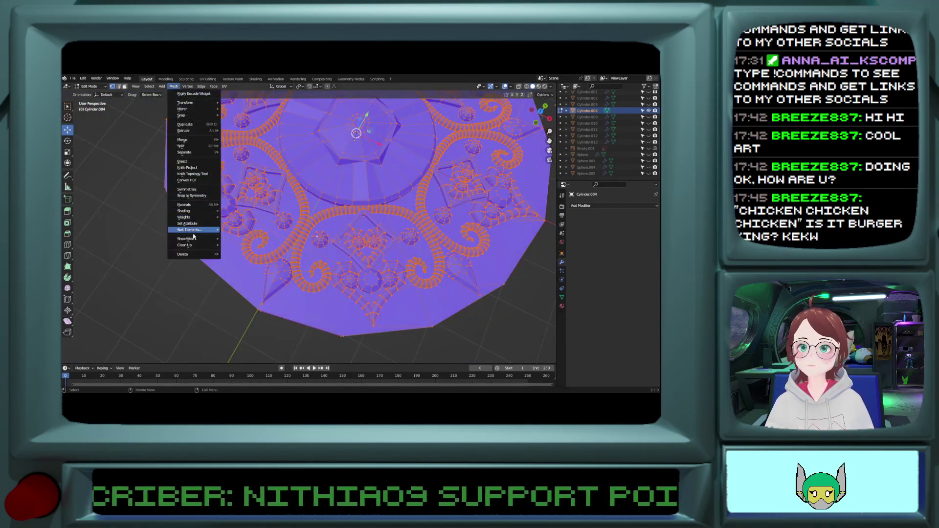
mouse_move(188, 245)
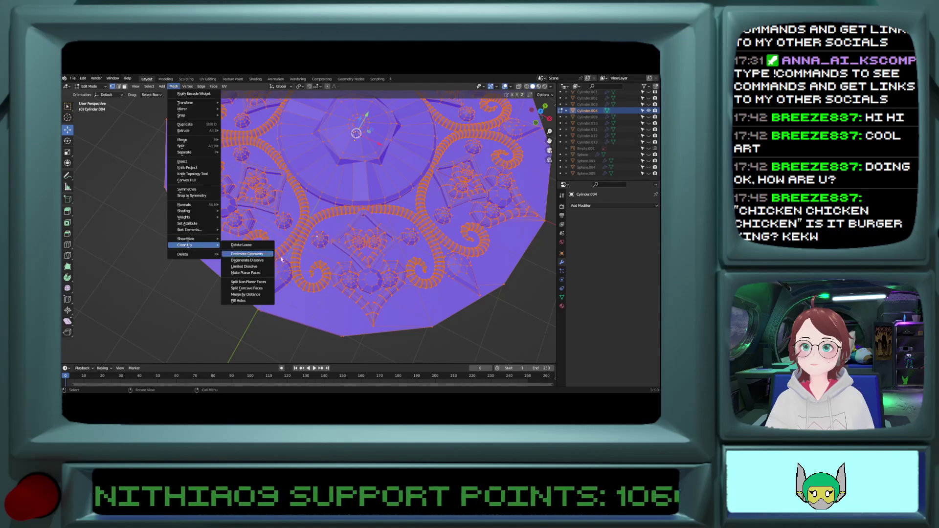
click(247, 295)
scroll(289, 284, up, 2)
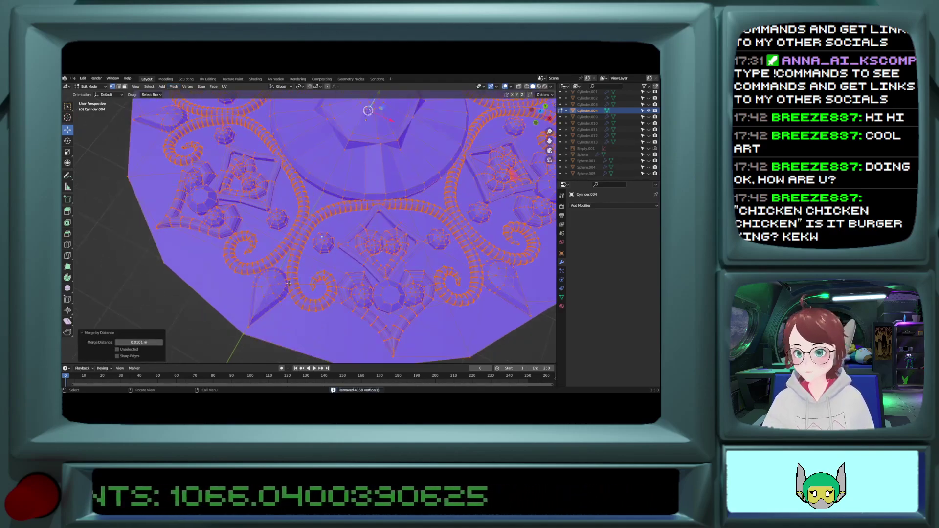
key(Tab)
mouse_move(402, 273)
middle_down()
mouse_move(394, 236)
mouse_move(397, 259)
middle_up()
key(Tab)
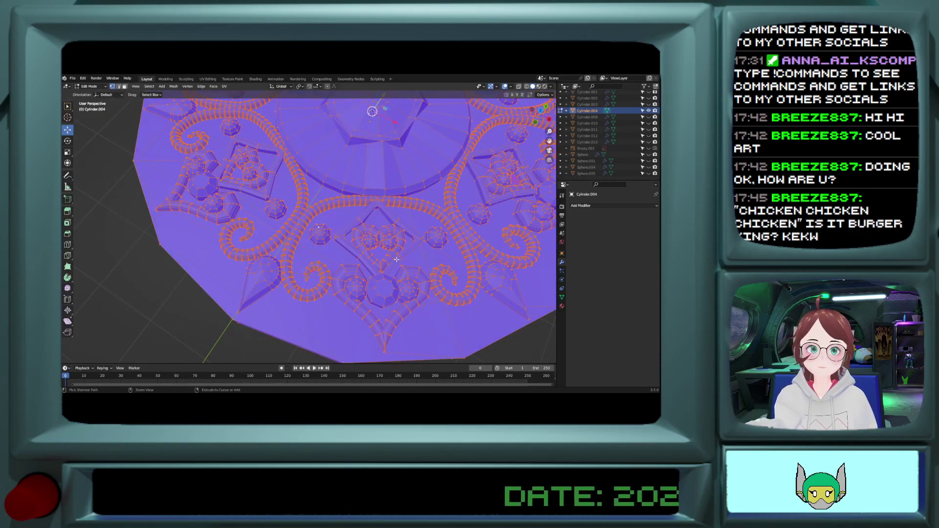
Step: Merge all vertices of Cylinder.004 by distance with a merge distance of 0.0001 m and check the result in Object Mode
click(174, 86)
mouse_move(200, 245)
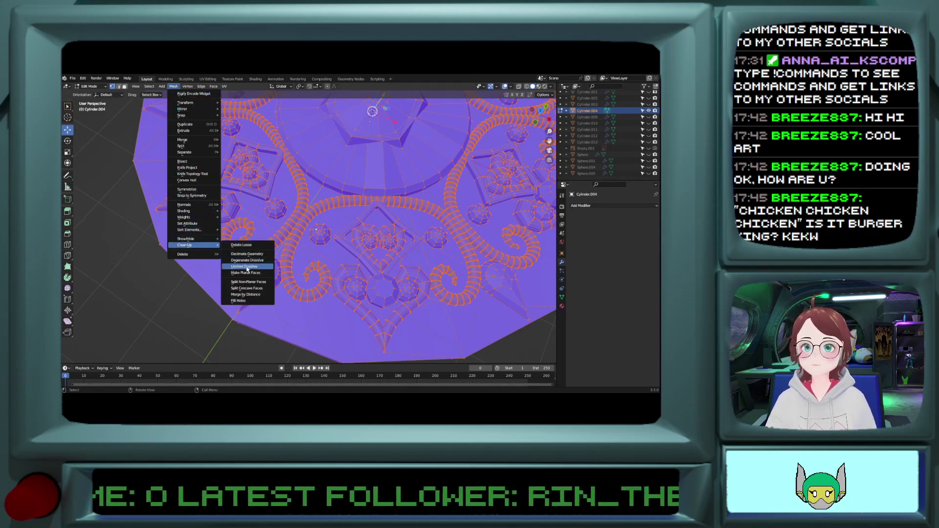
click(242, 295)
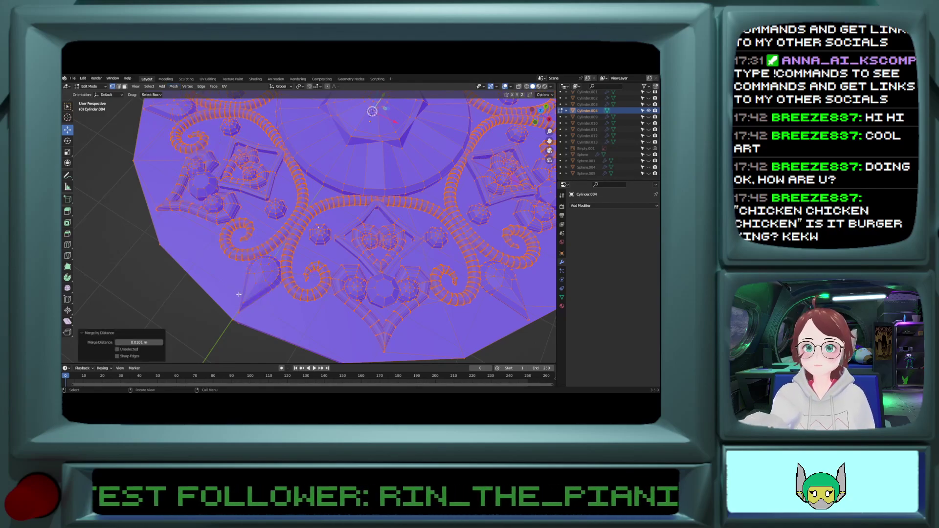
click(118, 343)
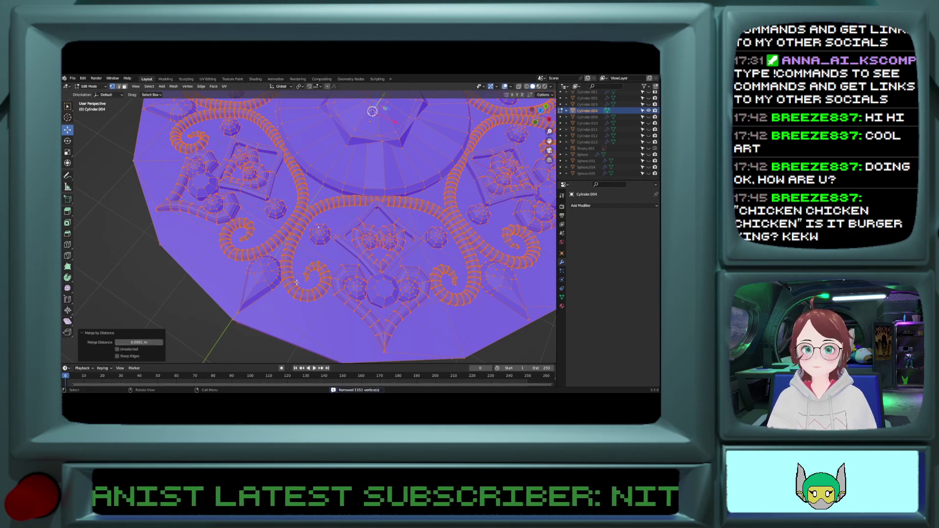
key(Tab)
scroll(348, 281, up, 2)
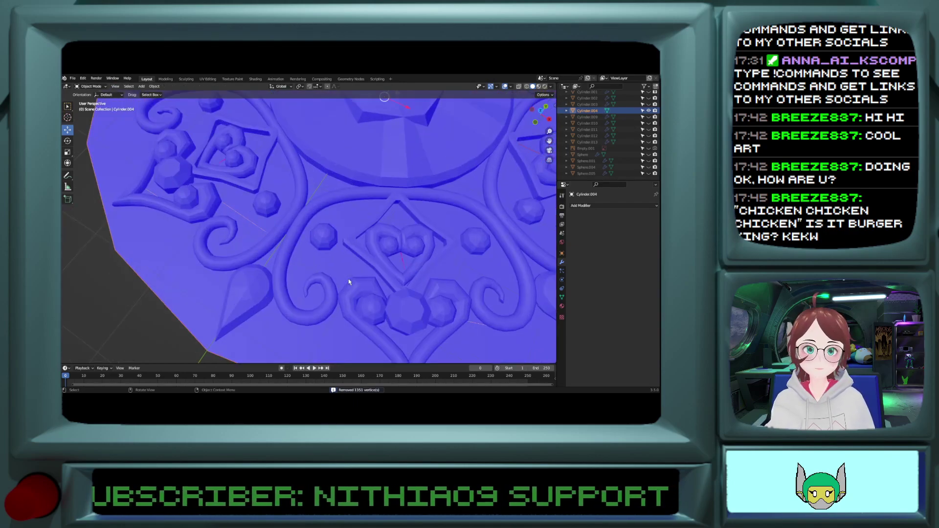
scroll(348, 282, down, 2)
key(Tab)
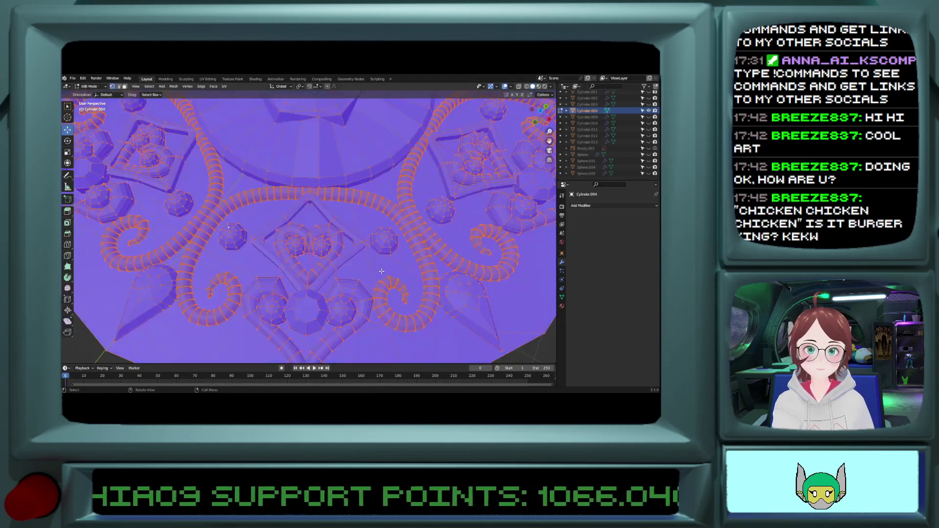
Step: Deselect the mesh and examine the red spot on the small faceted dome beside the curved band up close
click(382, 272)
middle_drag(381, 271, 277, 256)
key(Tab)
scroll(274, 252, up, 2)
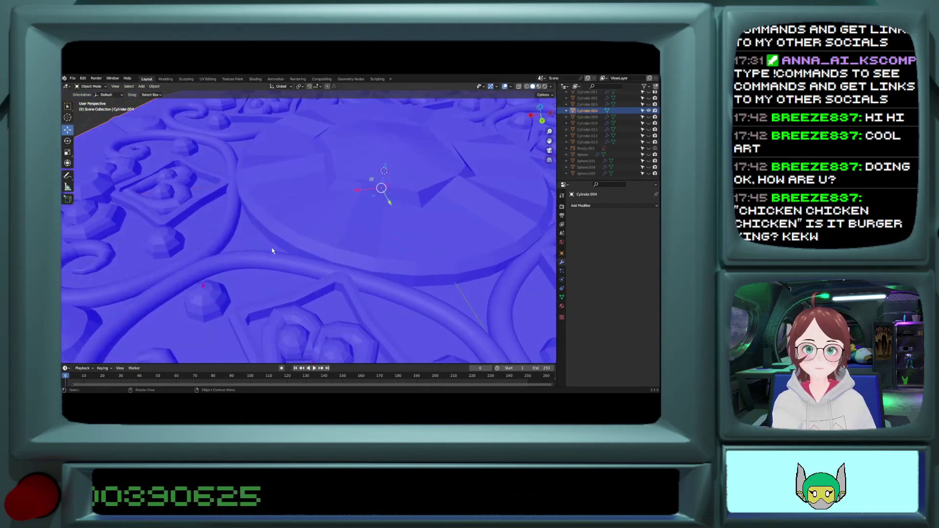
scroll(204, 295, up, 4)
mouse_move(215, 296)
shift+middle_down()
mouse_move(204, 291)
mouse_move(227, 298)
shift+middle_up()
scroll(225, 289, up, 3)
scroll(225, 289, up, 3)
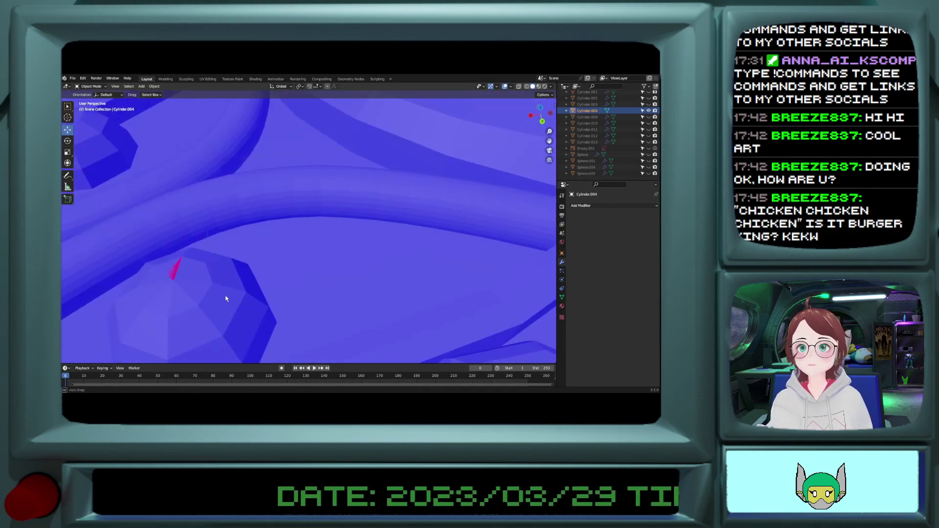
key(Tab)
middle_drag(177, 274, 286, 296)
scroll(310, 297, up, 6)
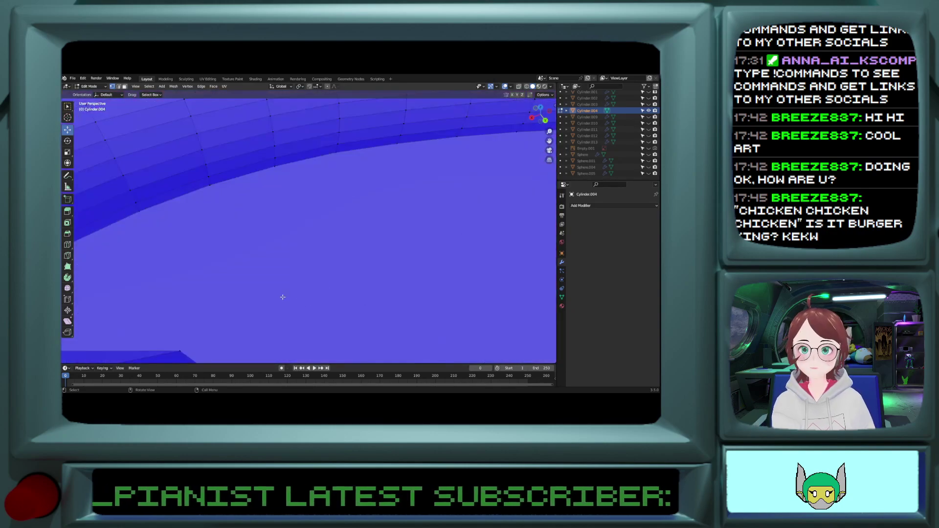
scroll(283, 296, down, 5)
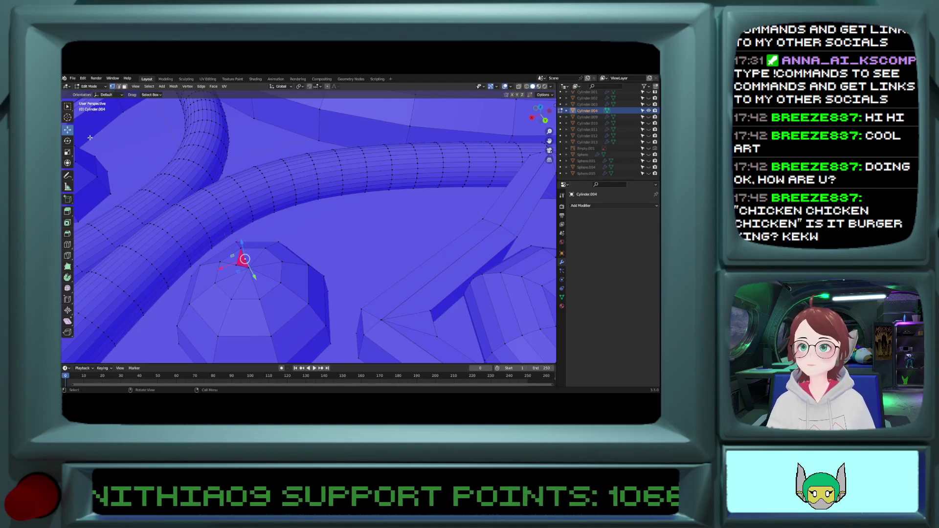
Step: Try deleting a face beside the red spot on the small dome using face selection, and undo it
click(119, 88)
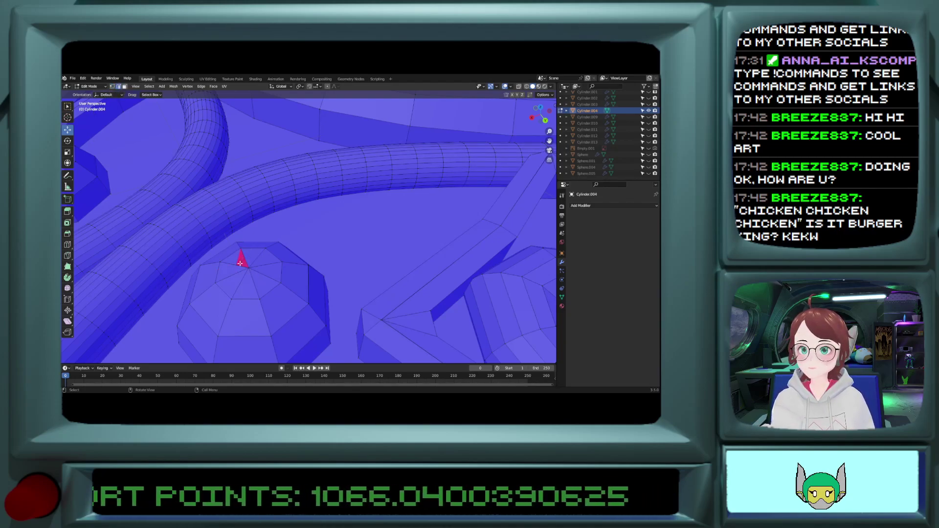
click(243, 263)
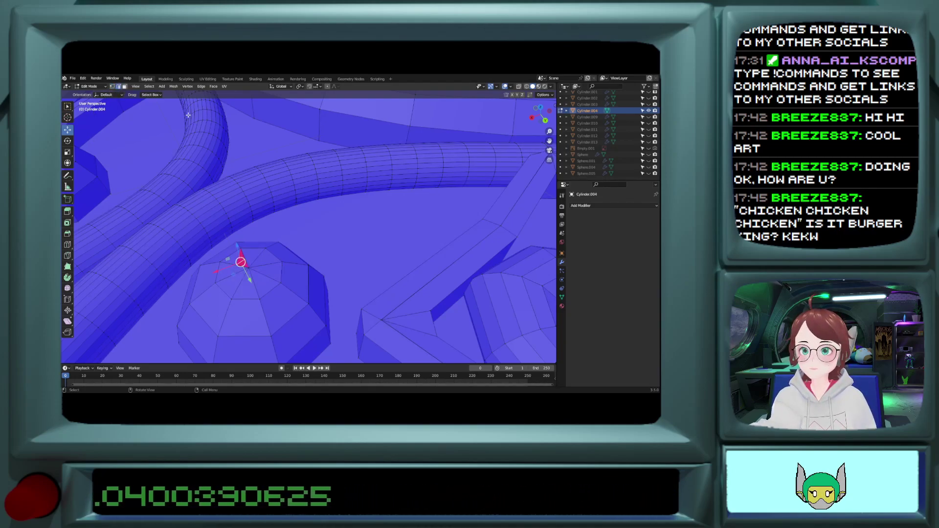
click(124, 87)
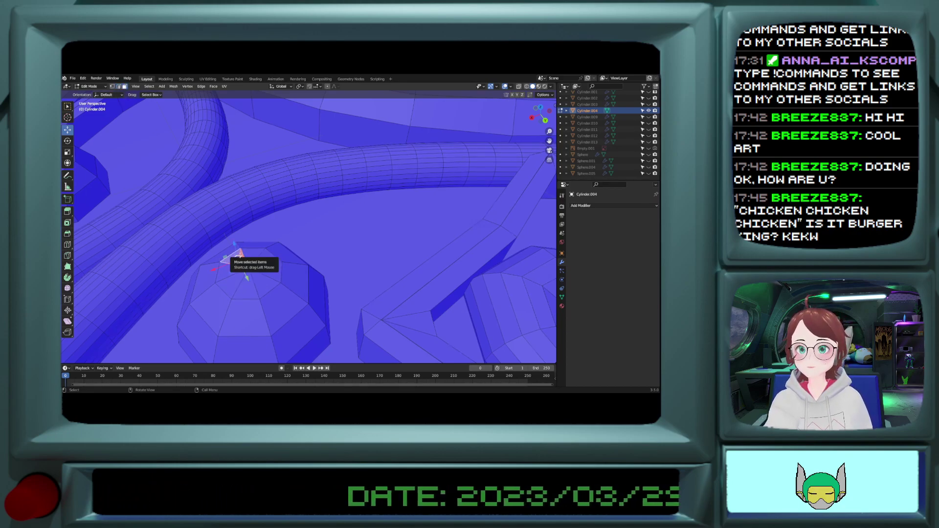
key(x)
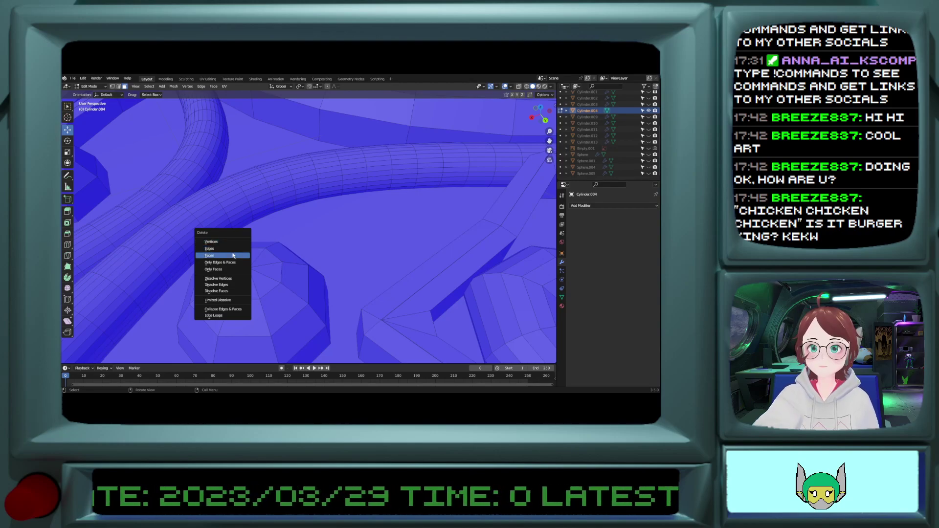
key(Escape)
middle_drag(246, 260, 256, 267)
shift+middle_drag(274, 343, 275, 289)
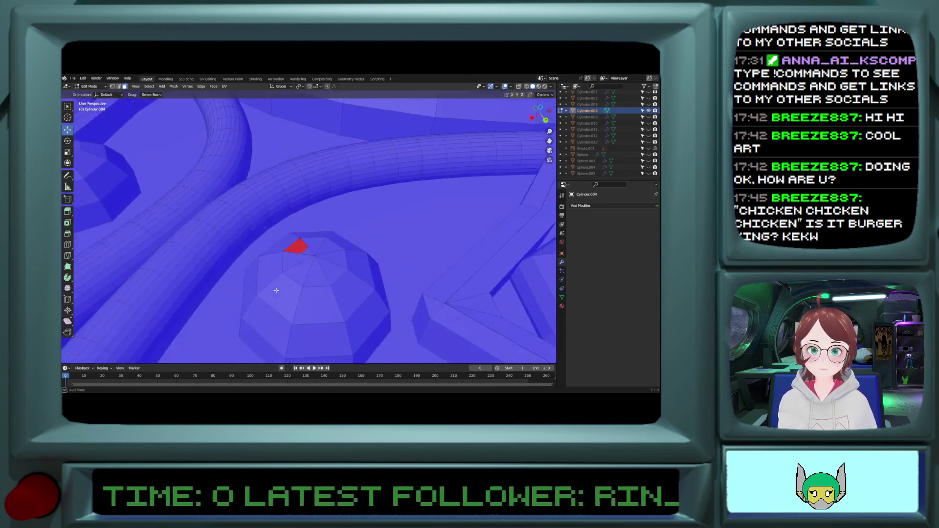
key(ctrl+z)
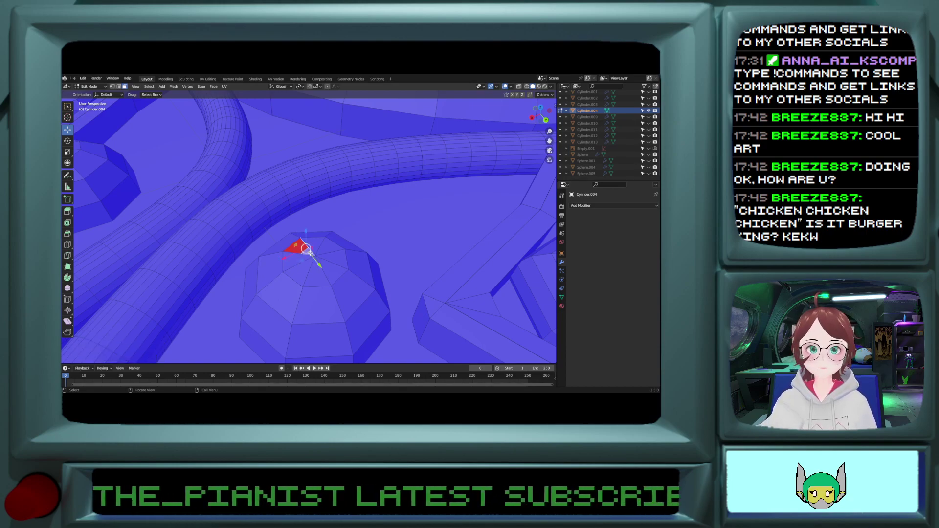
Step: Delete the faulty face at the red spot on the small dome and the adjoining edge next to it
key(x)
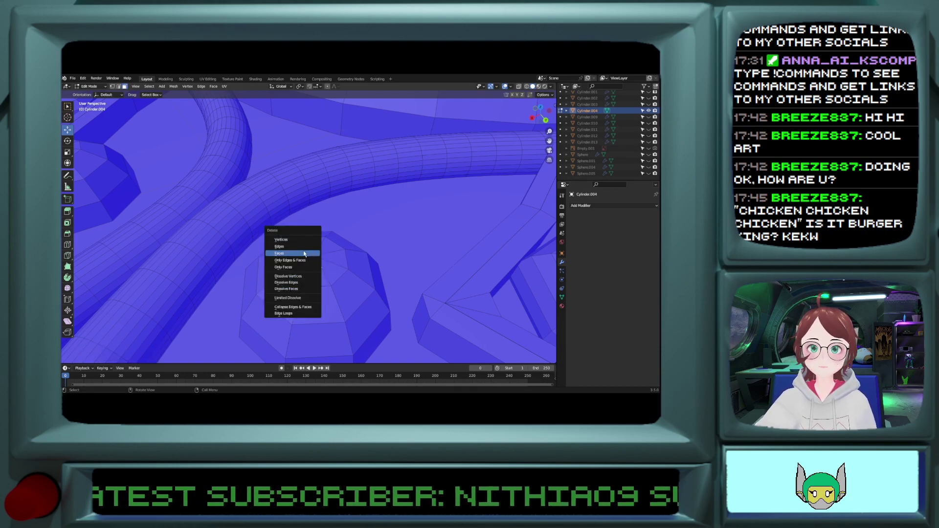
click(304, 253)
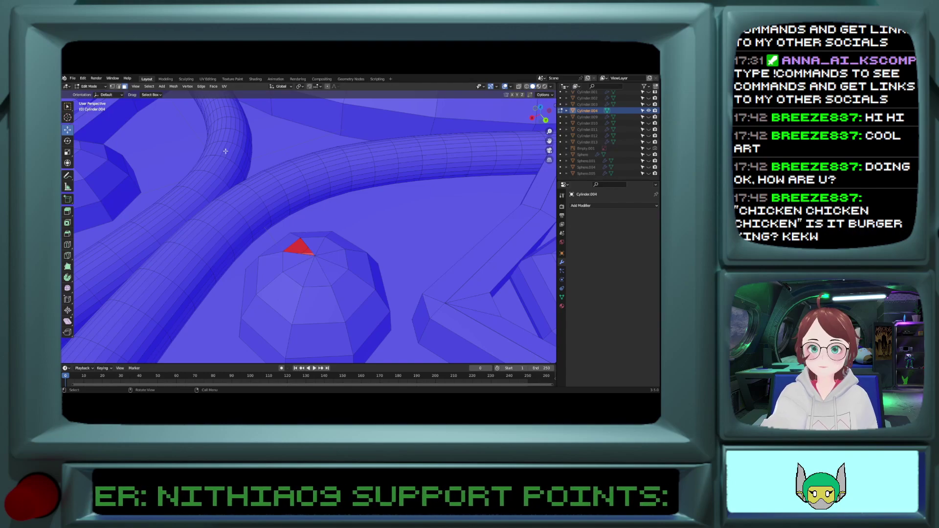
click(304, 249)
key(x)
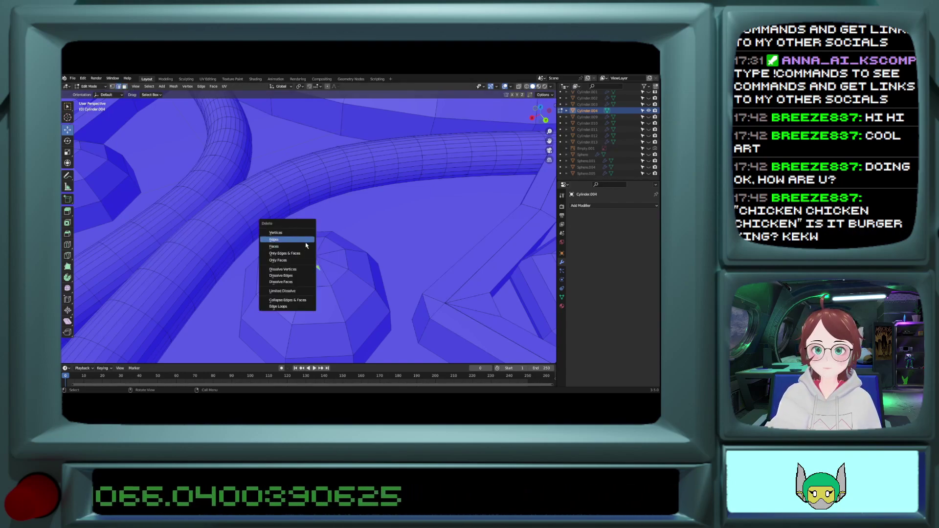
click(298, 244)
Step: Reveal hidden geometry in the mesh and examine the opening near the small dome's tip
scroll(325, 267, down, 5)
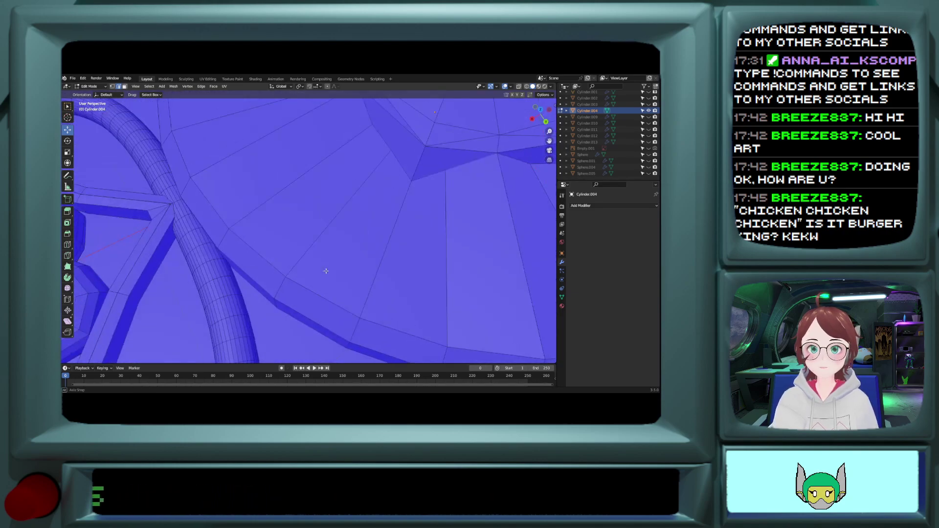
key(alt+h)
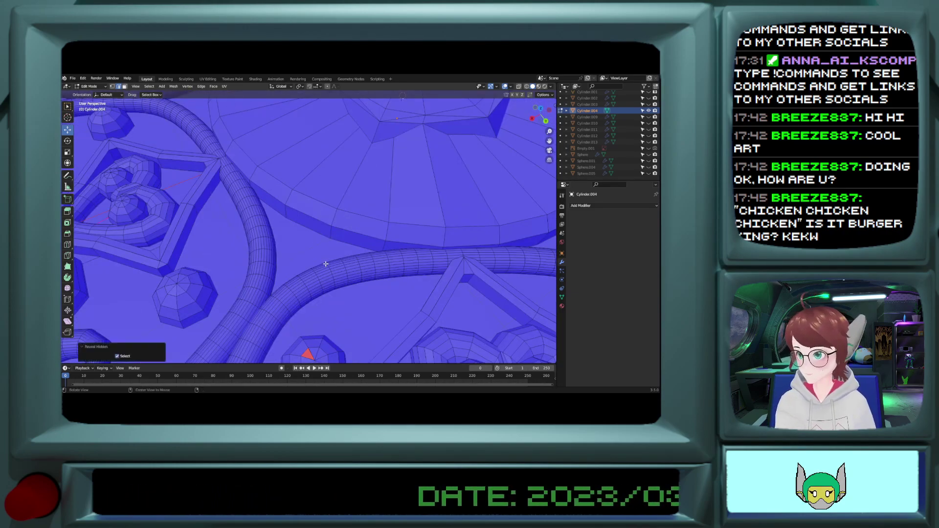
scroll(322, 281, down, 6)
scroll(321, 293, up, 6)
shift+middle_drag(320, 315, 321, 190)
scroll(311, 277, up, 8)
scroll(312, 275, down, 4)
click(316, 238)
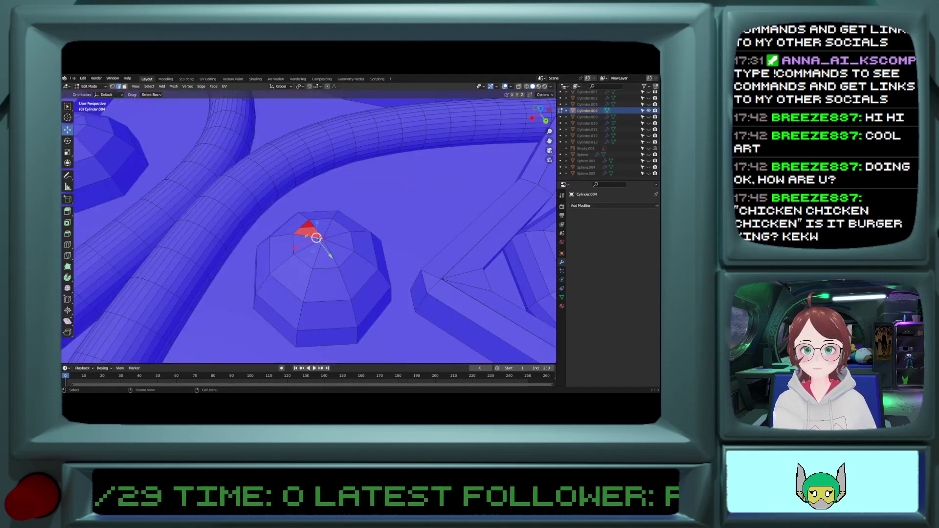
key(alt+h)
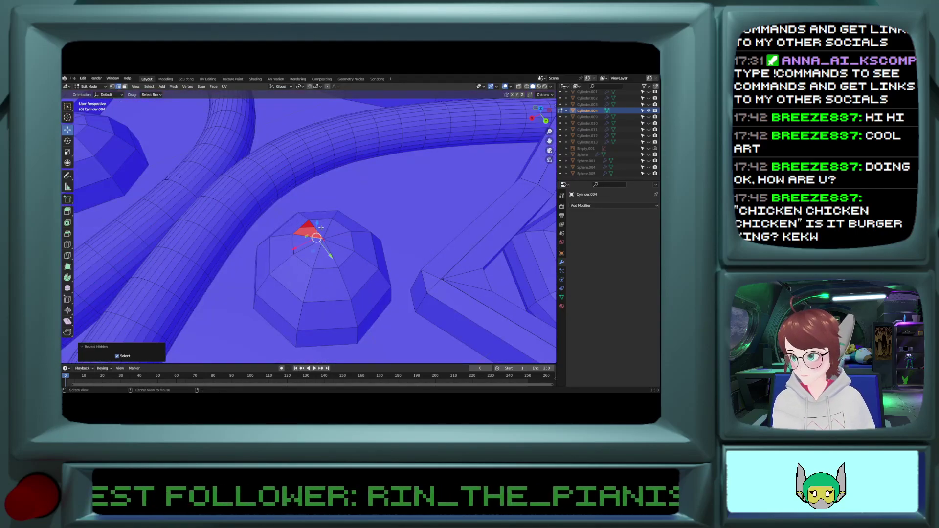
key(KP_Decimal)
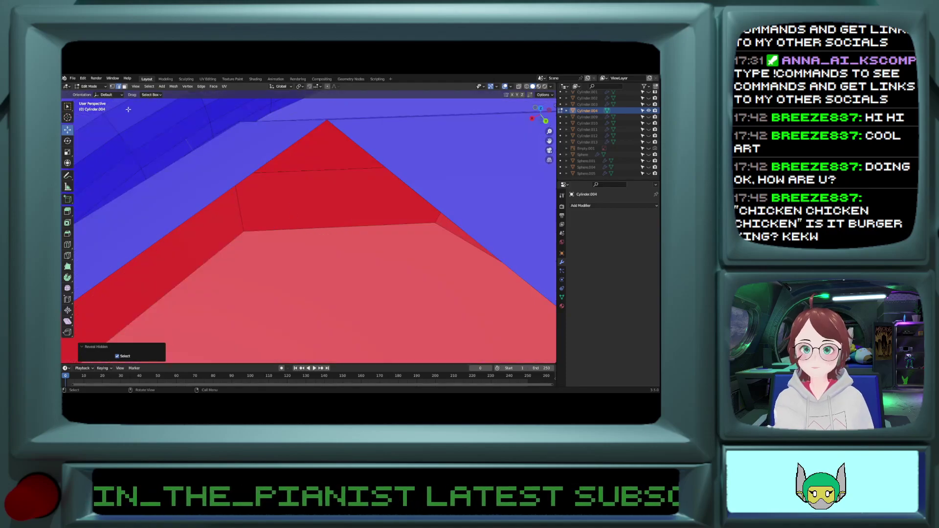
scroll(128, 110, down, 10)
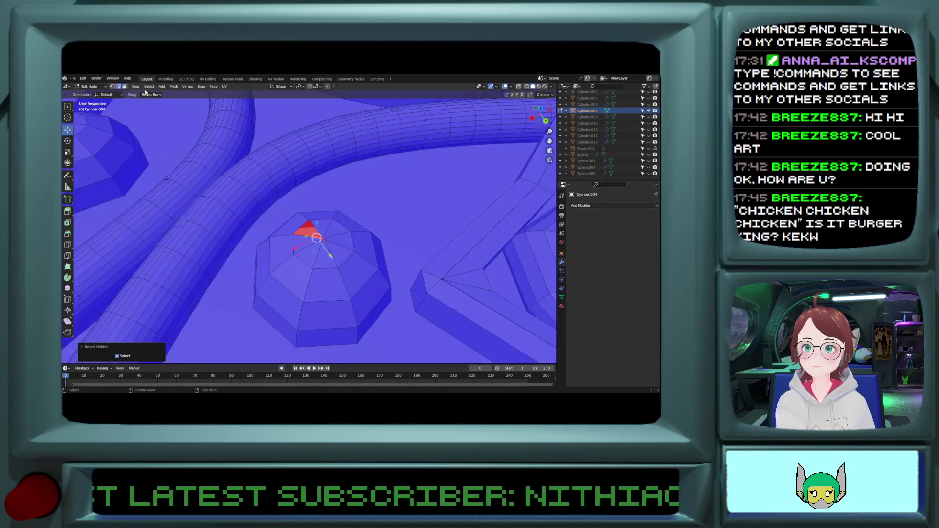
Step: Merge the vertices at the corner of the small dome's opening with At Last and close the opening across its border vertices
key(1)
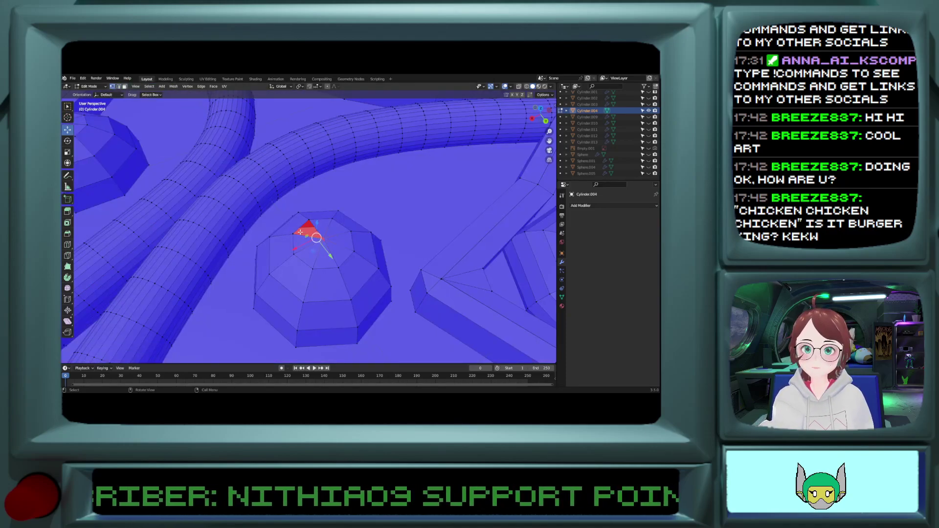
shift+click(296, 233)
shift+click(309, 222)
key(ctrl+z)
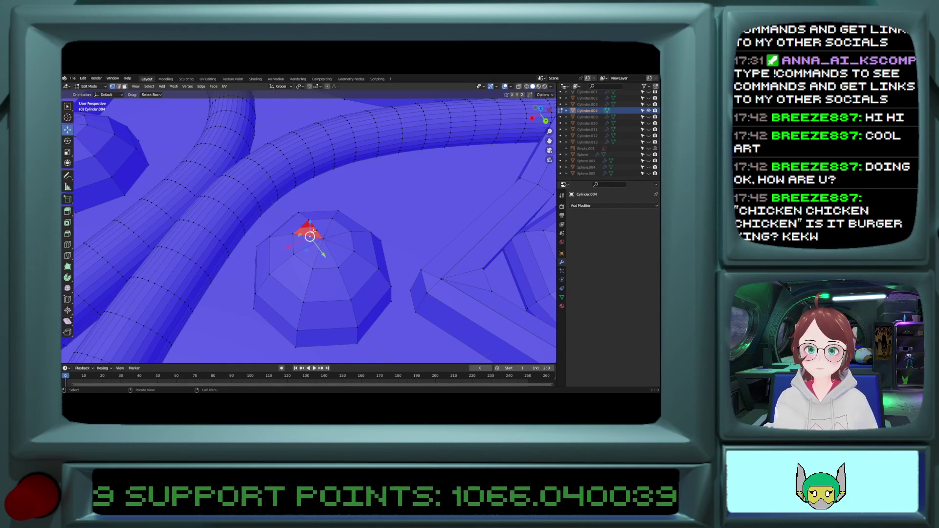
shift+click(325, 240)
shift+click(326, 240)
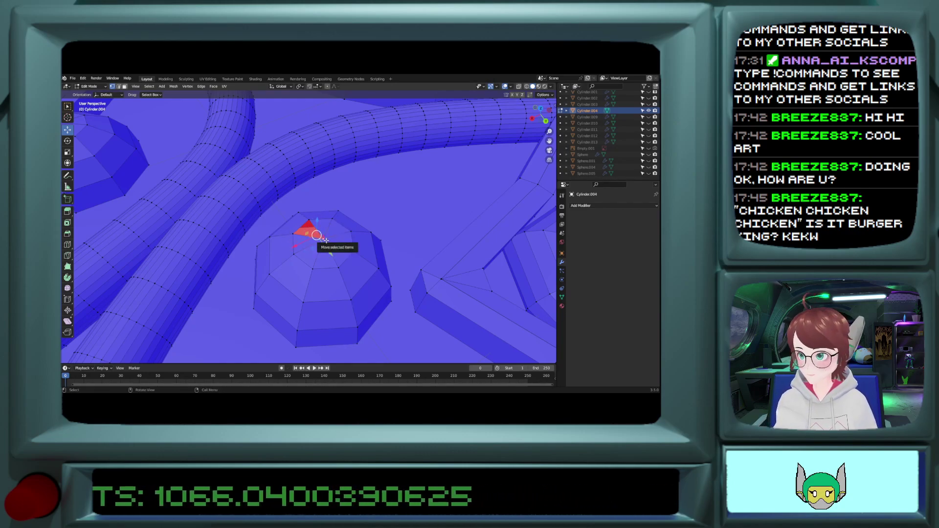
key(m)
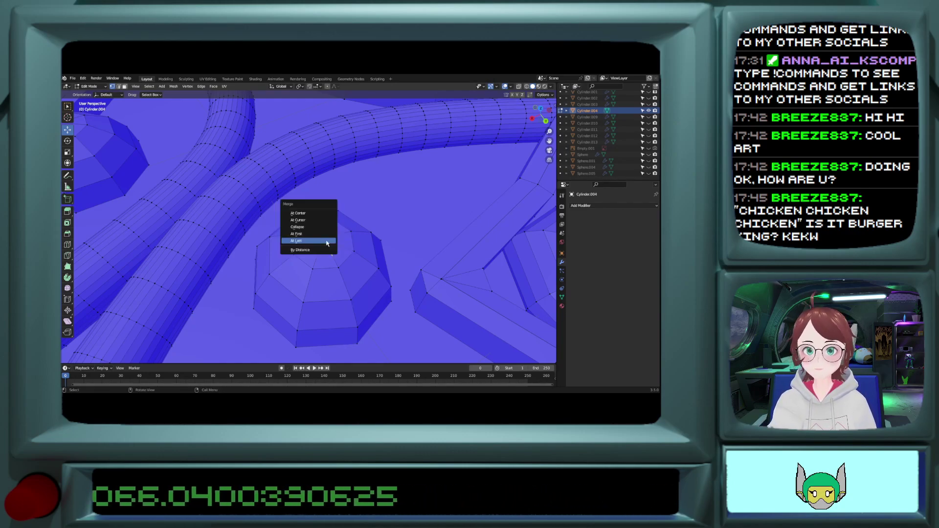
click(316, 241)
shift+click(296, 233)
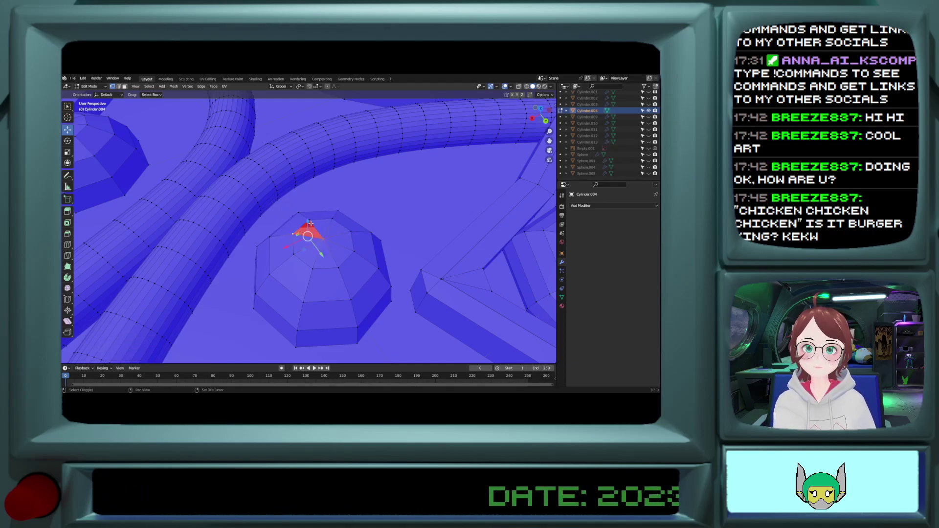
shift+click(310, 223)
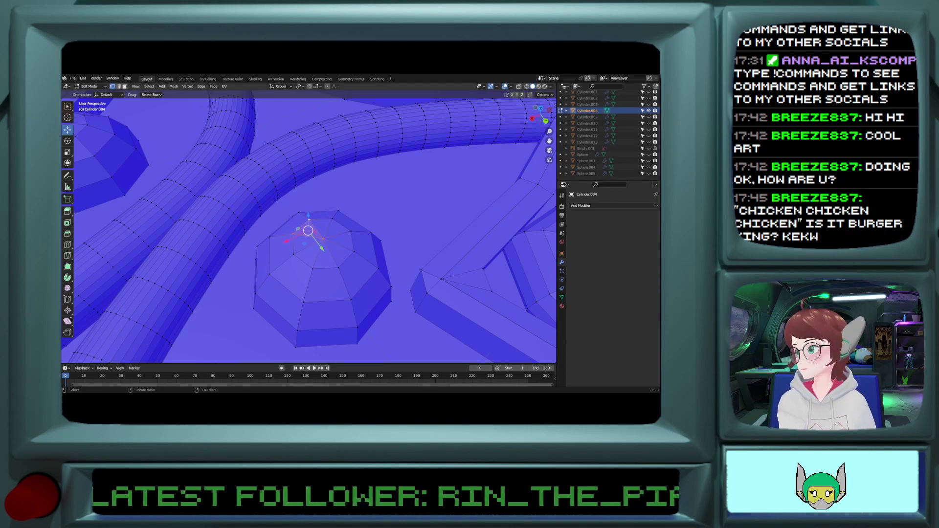
Step: Examine the heart ornament inside the diamond frame and the red sliver between its domes, including from inside the mesh
scroll(377, 255, down, 13)
scroll(377, 256, up, 6)
middle_drag(380, 253, 377, 256)
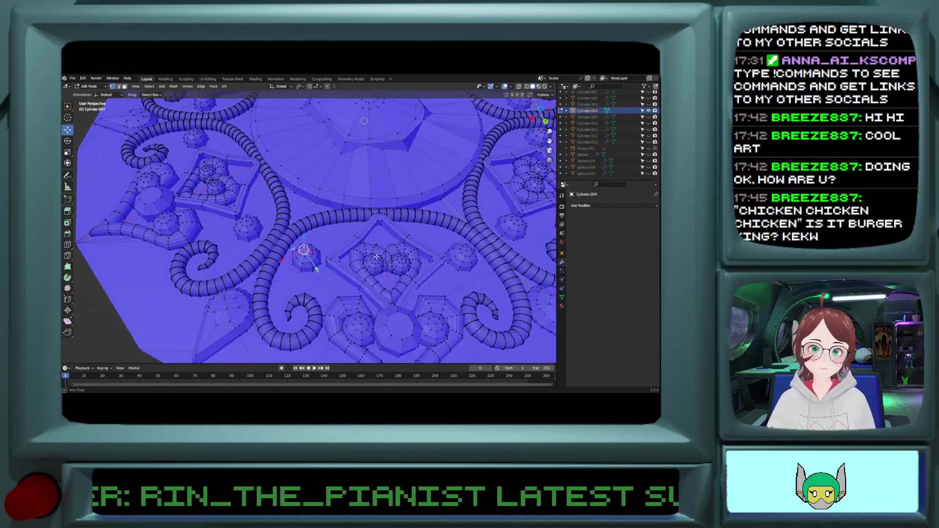
scroll(376, 257, up, 5)
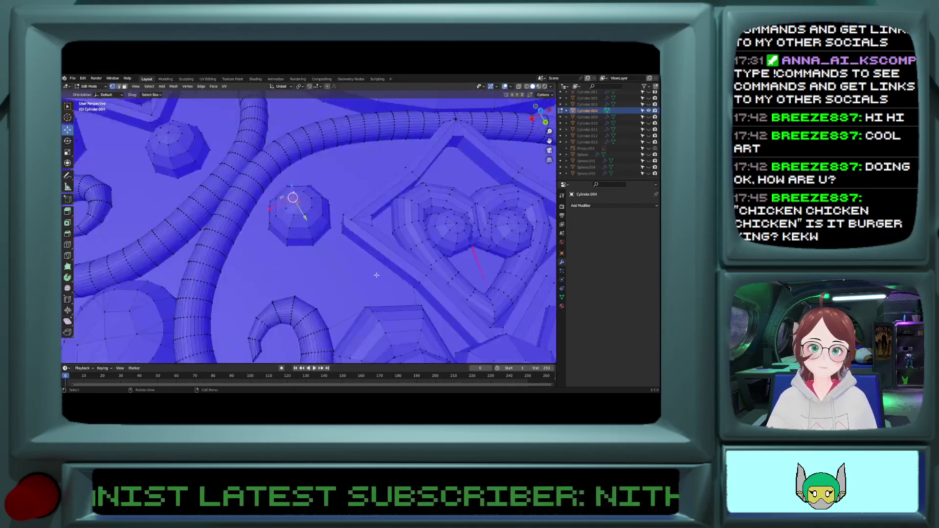
ctrl+scroll(376, 275, down, 4)
shift+middle_drag(322, 291, 322, 281)
scroll(321, 280, up, 5)
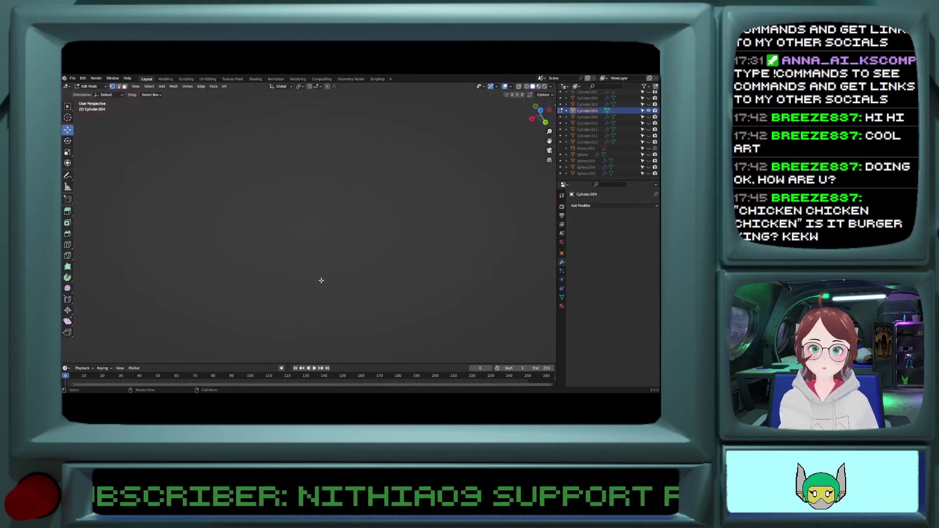
scroll(321, 281, down, 3)
scroll(318, 268, down, 4)
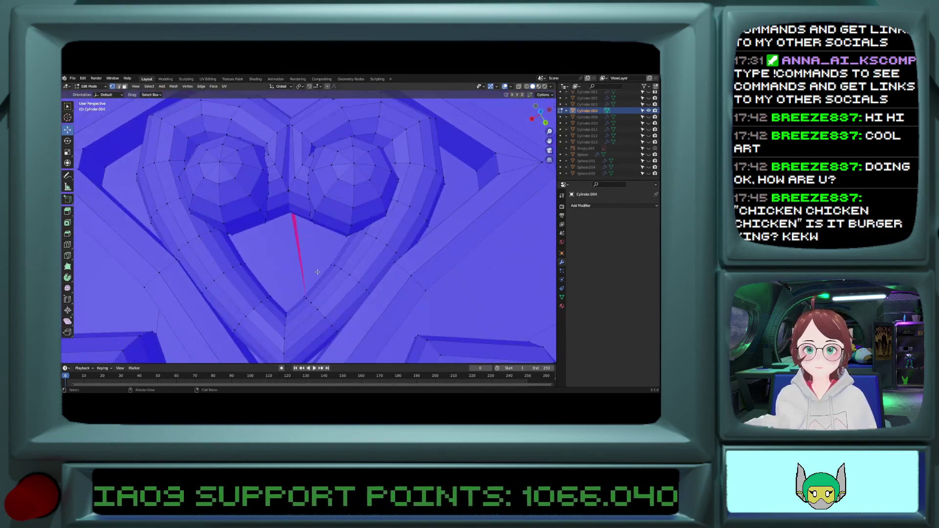
scroll(304, 265, down, 5)
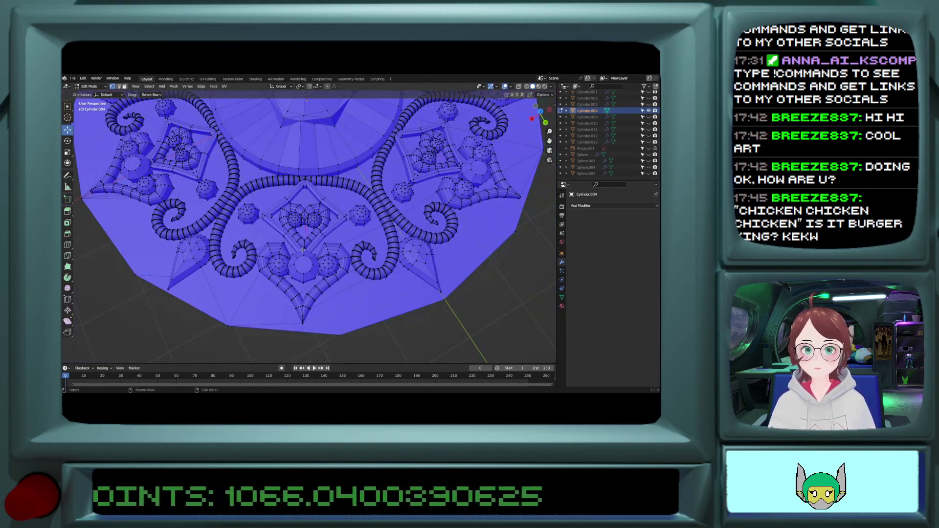
scroll(303, 251, up, 6)
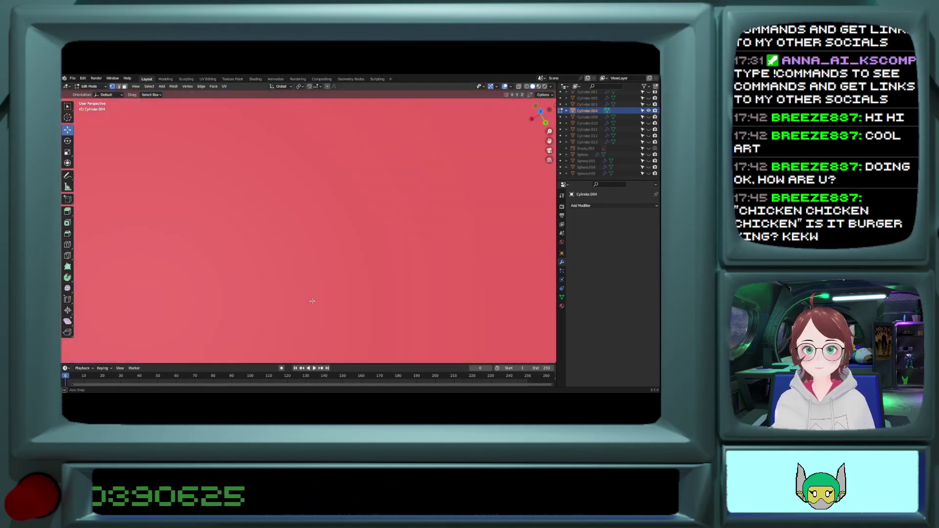
scroll(309, 263, down, 1)
scroll(309, 246, up, 1)
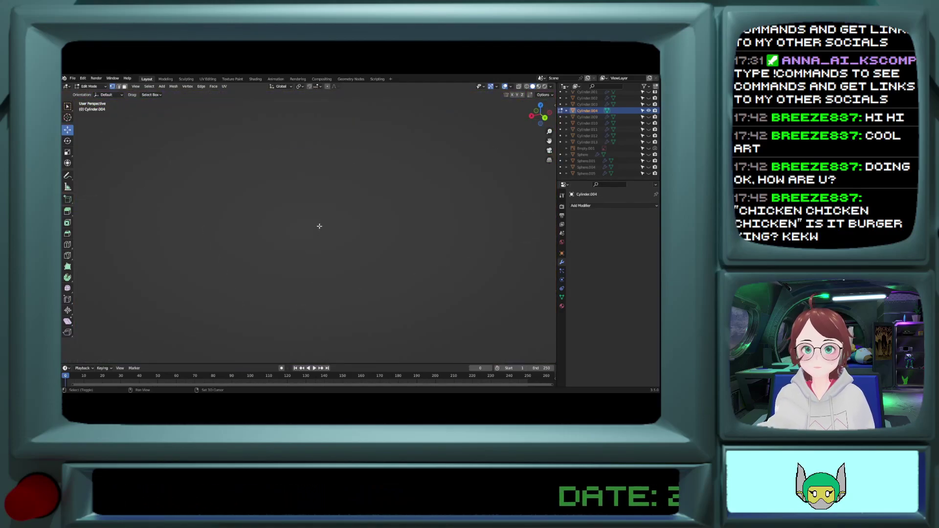
scroll(314, 222, down, 5)
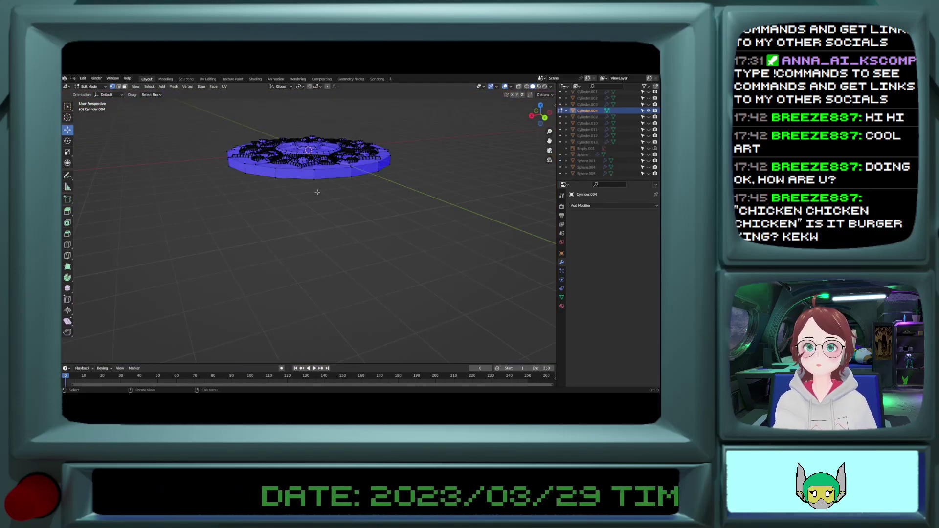
scroll(313, 235, up, 6)
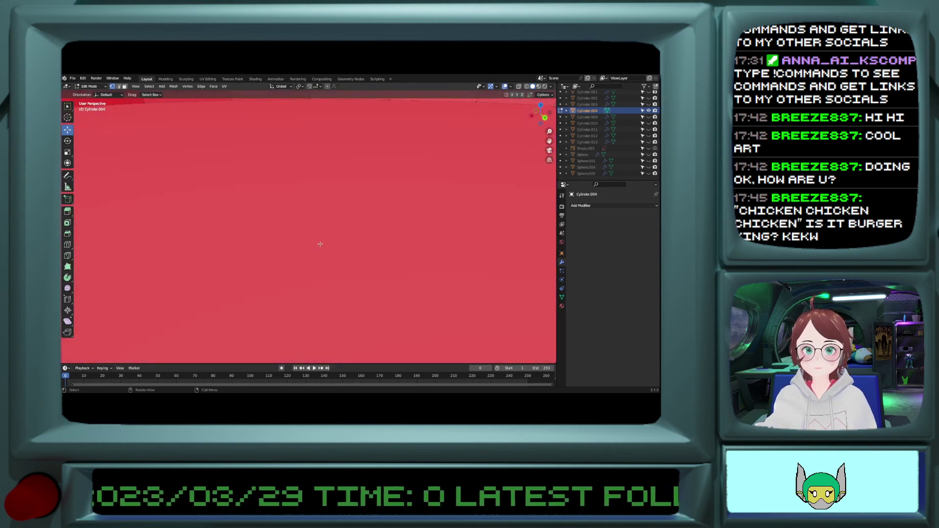
scroll(320, 244, down, 2)
scroll(326, 232, up, 2)
scroll(327, 232, down, 2)
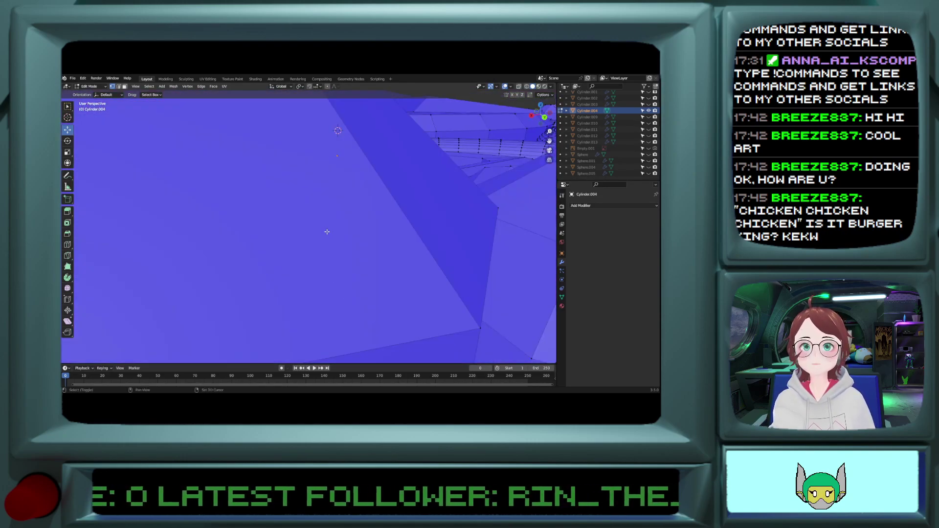
scroll(326, 232, up, 2)
middle_drag(327, 231, 326, 187)
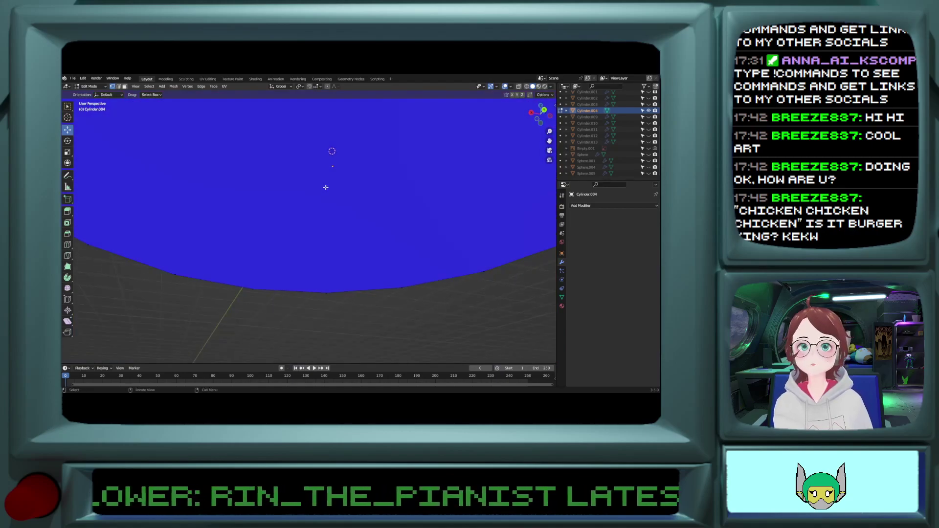
Step: Hide the large flat face on the underside of the medallion
scroll(326, 185, down, 4)
middle_drag(327, 239, 326, 212)
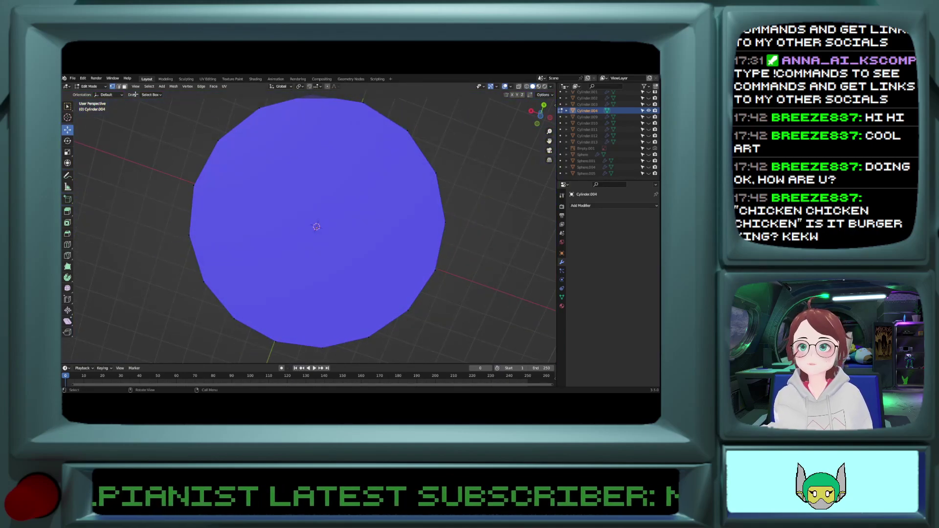
click(311, 196)
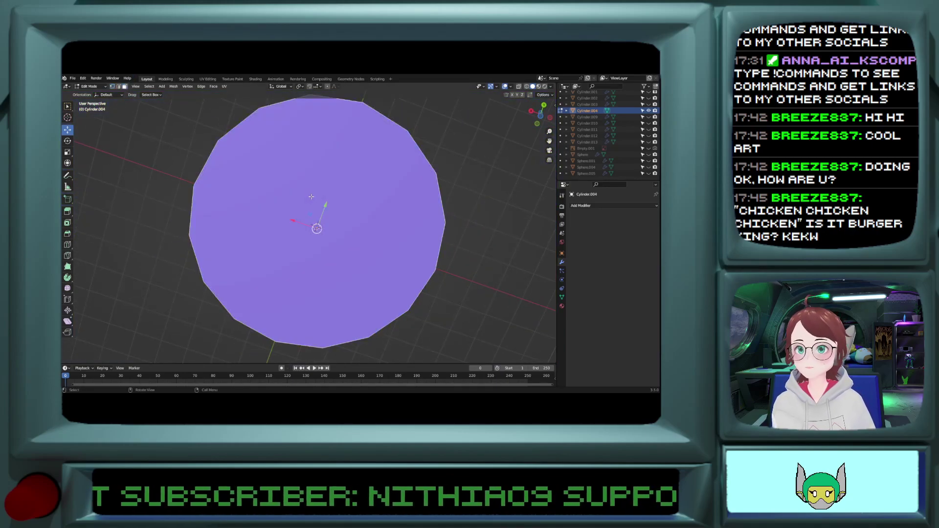
key(h)
Step: Examine the inside of the medallion from below for stray geometry and faces with flipped orientation around the ornaments
scroll(311, 197, up, 3)
shift+scroll(311, 197, up, 8)
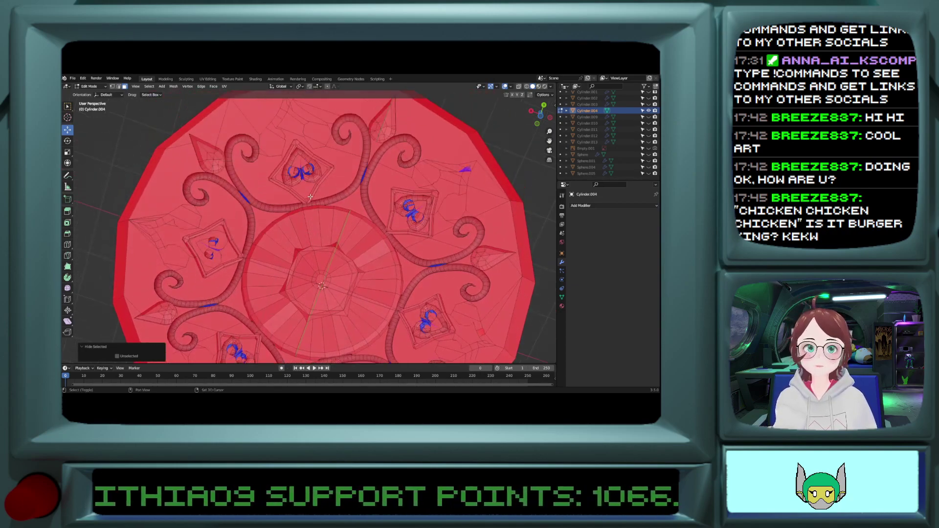
shift+scroll(310, 197, down, 7)
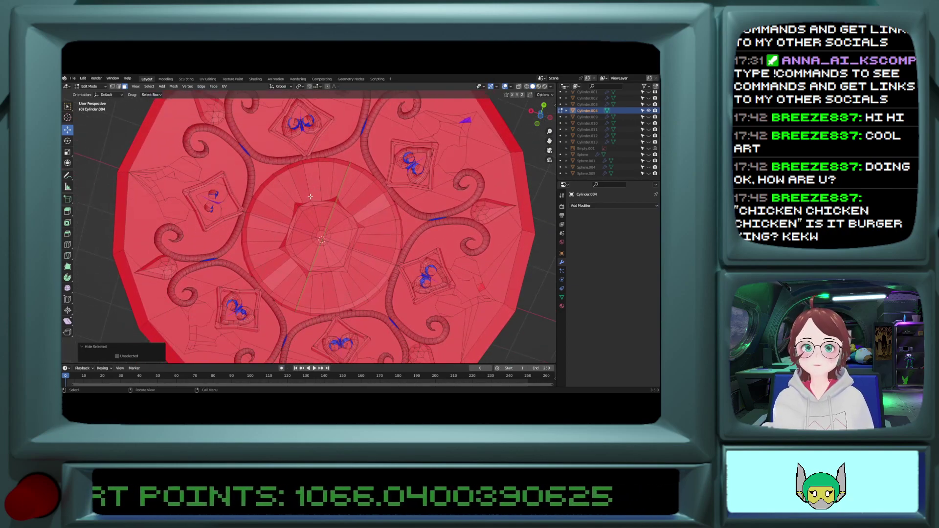
key(1)
shift+scroll(345, 190, up, 3)
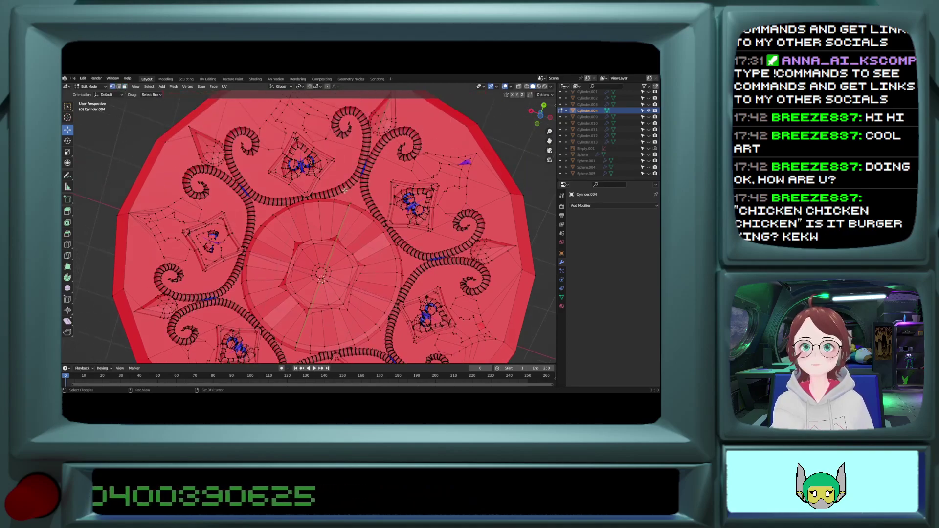
shift+scroll(345, 190, up, 2)
scroll(345, 191, up, 5)
shift+scroll(391, 190, down, 9)
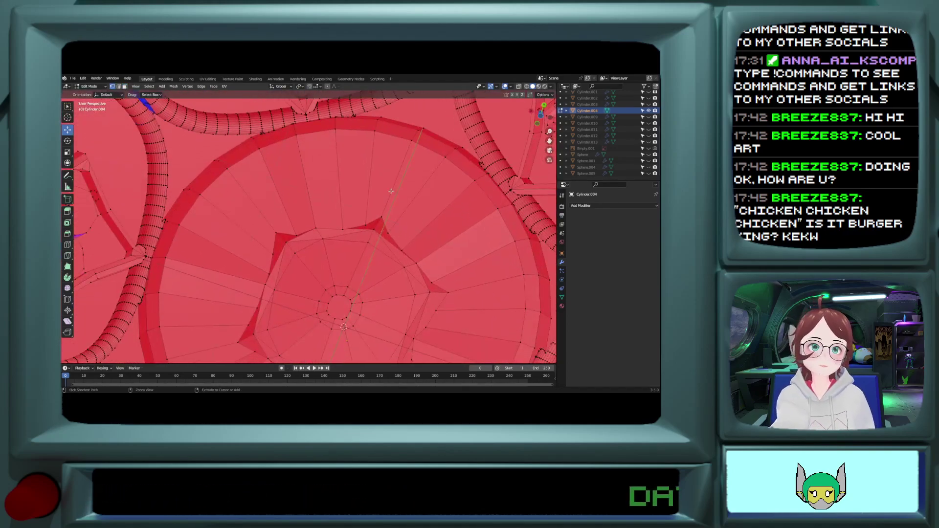
ctrl+scroll(390, 190, up, 20)
shift+scroll(373, 189, up, 15)
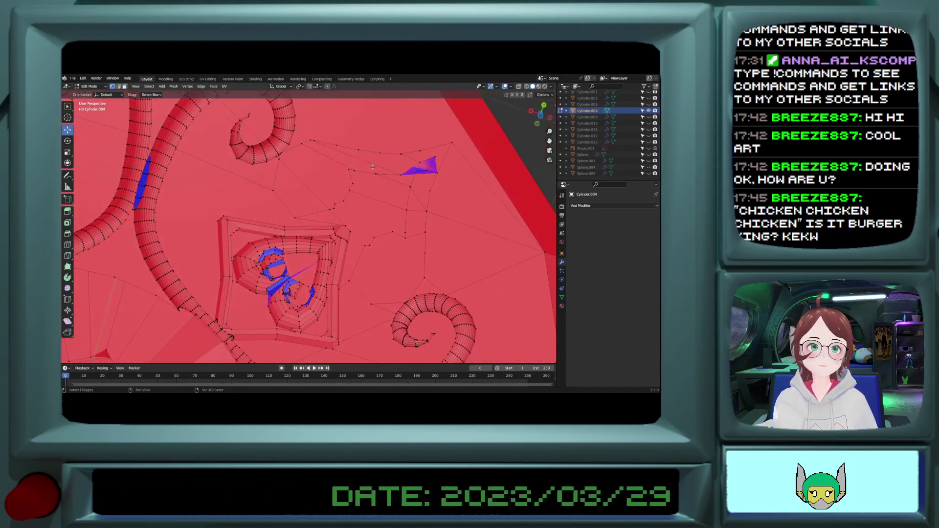
Step: Examine the red sliver below the domes of a heart ornament on the medallion's decorated side from several angles
middle_drag(373, 166, 337, 212)
scroll(344, 169, down, 5)
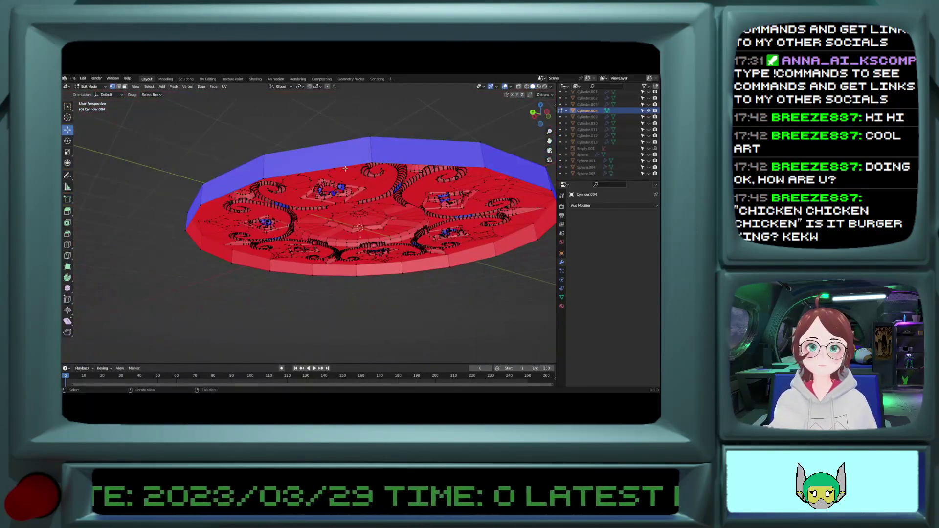
middle_drag(345, 168, 354, 214)
scroll(349, 208, up, 5)
middle_drag(348, 182, 365, 206)
shift+scroll(365, 205, up, 8)
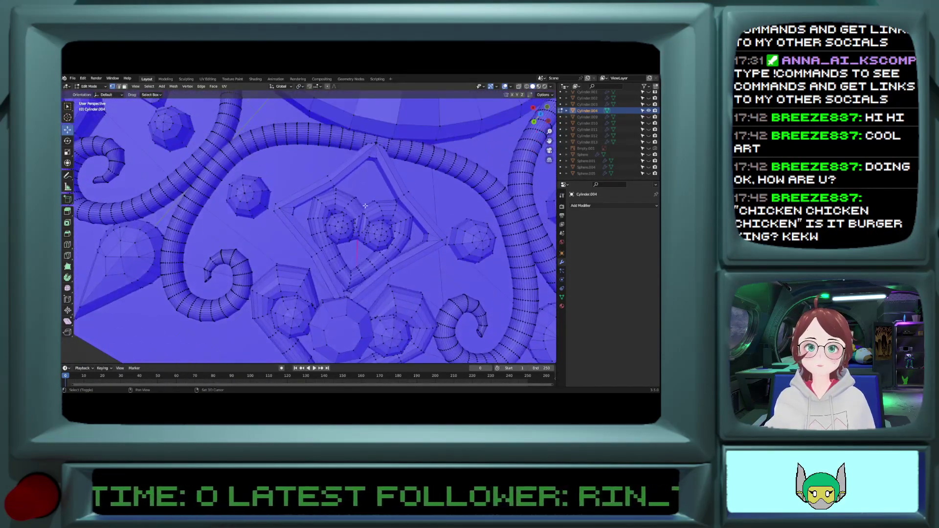
scroll(365, 210, up, 7)
middle_drag(363, 242, 382, 257)
scroll(354, 190, down, 7)
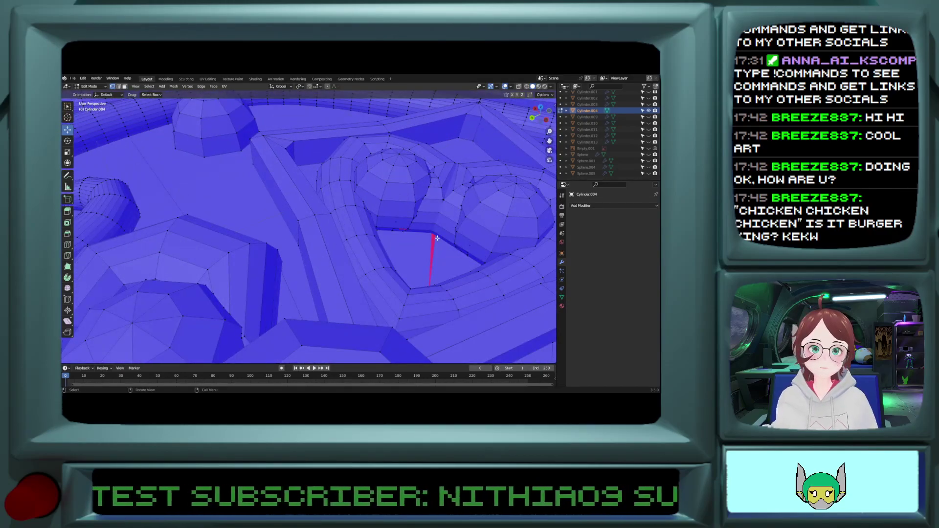
middle_drag(437, 237, 389, 219)
scroll(389, 219, down, 5)
Step: Clean up the whole mesh by deleting its loose vertices and edges
key(a)
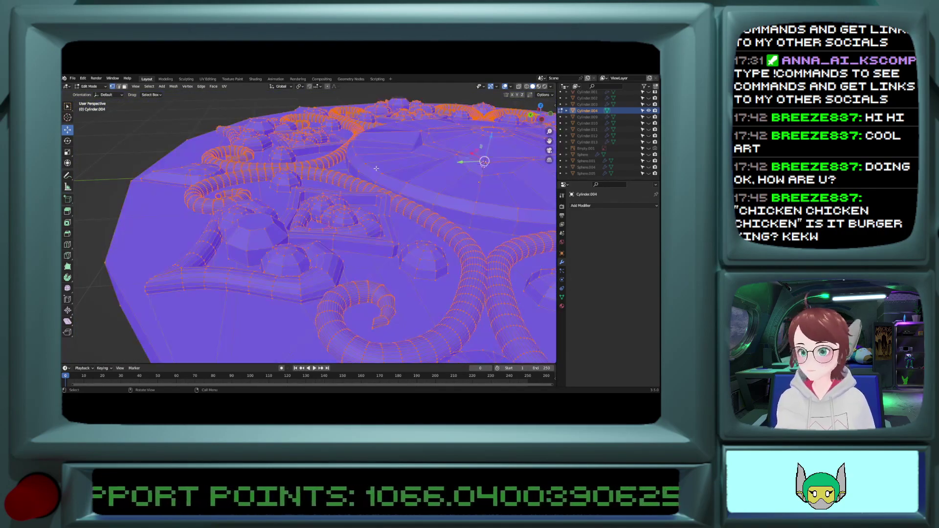
click(177, 87)
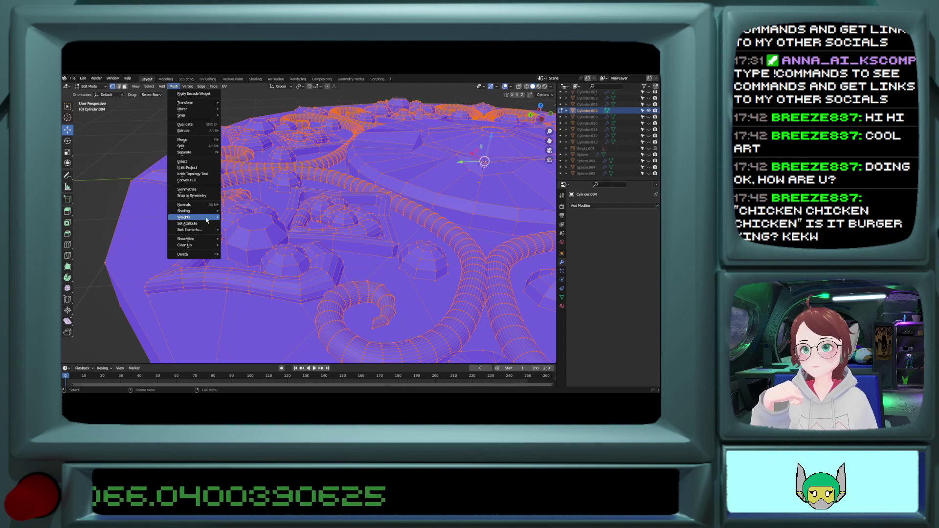
mouse_move(195, 245)
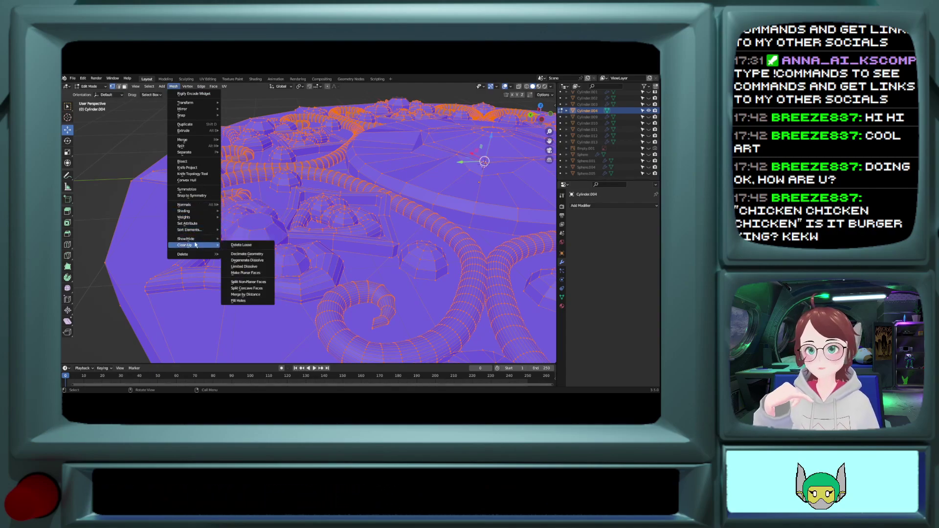
click(247, 244)
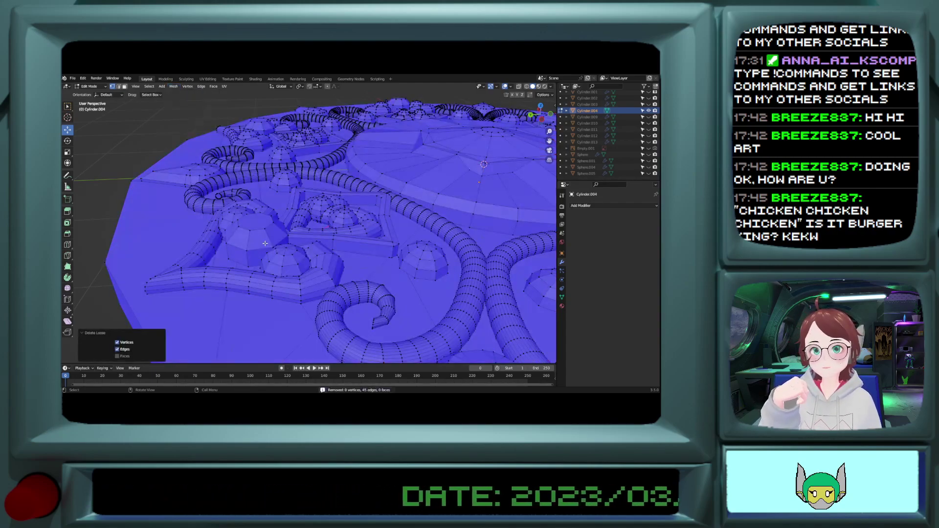
Step: Select the whole mesh again and run Fill Holes on it with Sides set to 4
scroll(265, 243, down, 3)
middle_drag(265, 243, 274, 206)
scroll(193, 233, down, 2)
key(a)
scroll(275, 206, up, 3)
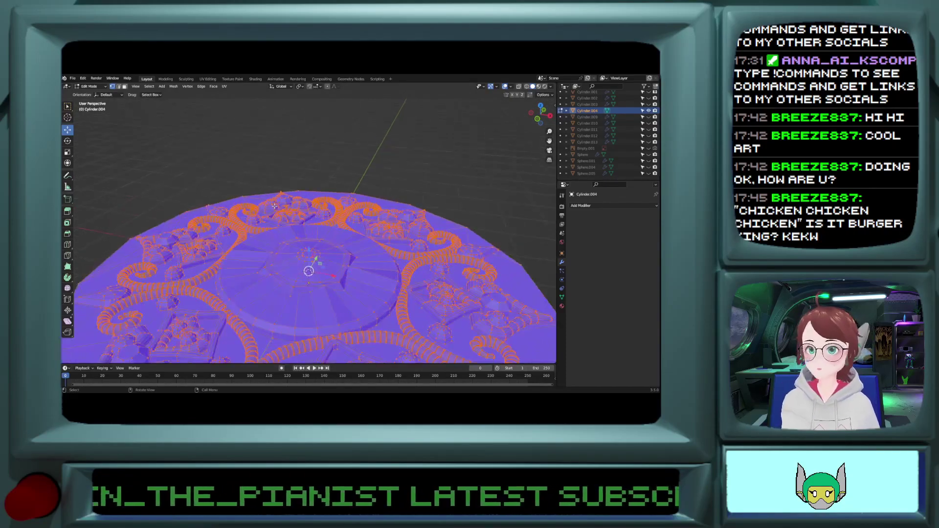
click(173, 86)
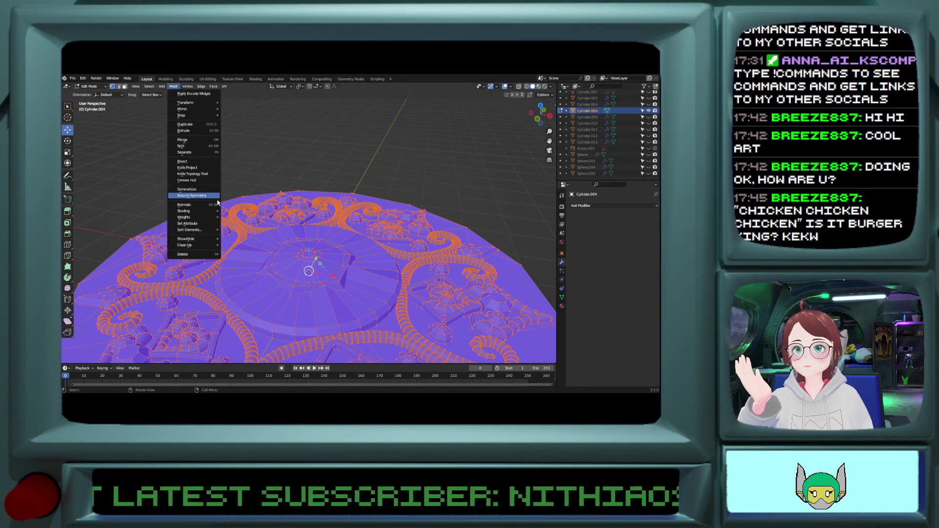
mouse_move(216, 206)
mouse_move(198, 248)
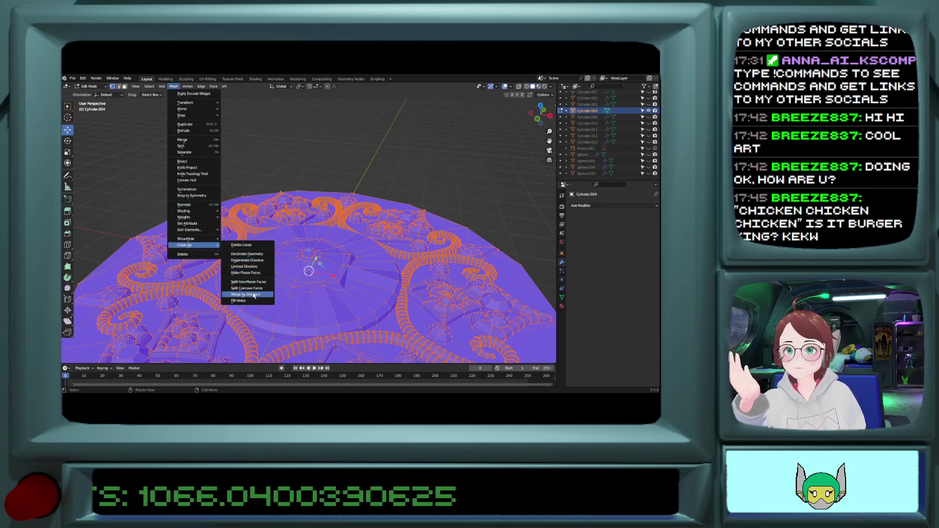
click(252, 301)
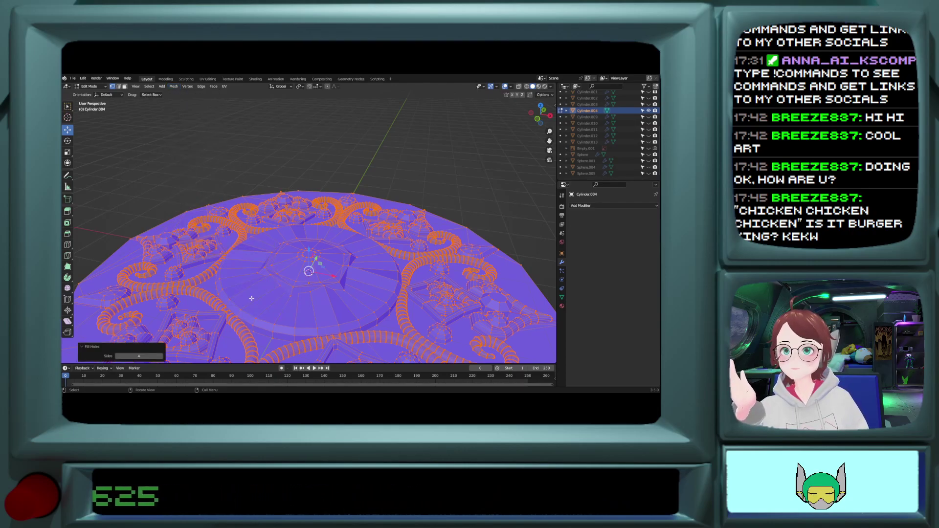
Step: Select the oversized faces stretched across the inside of the heart ornament around its domes and delete them
middle_drag(262, 274, 289, 301)
scroll(294, 296, up, 9)
middle_drag(377, 258, 303, 126)
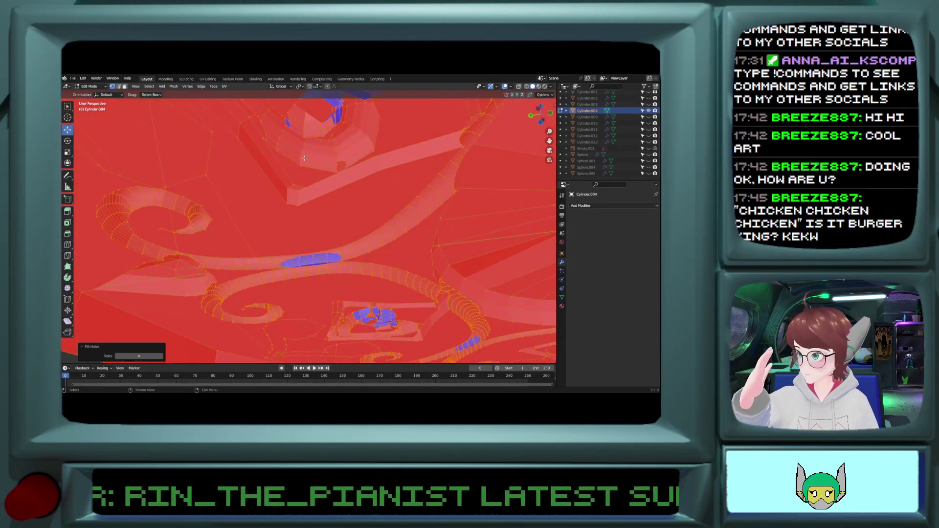
middle_drag(304, 158, 304, 156)
middle_drag(315, 189, 222, 93)
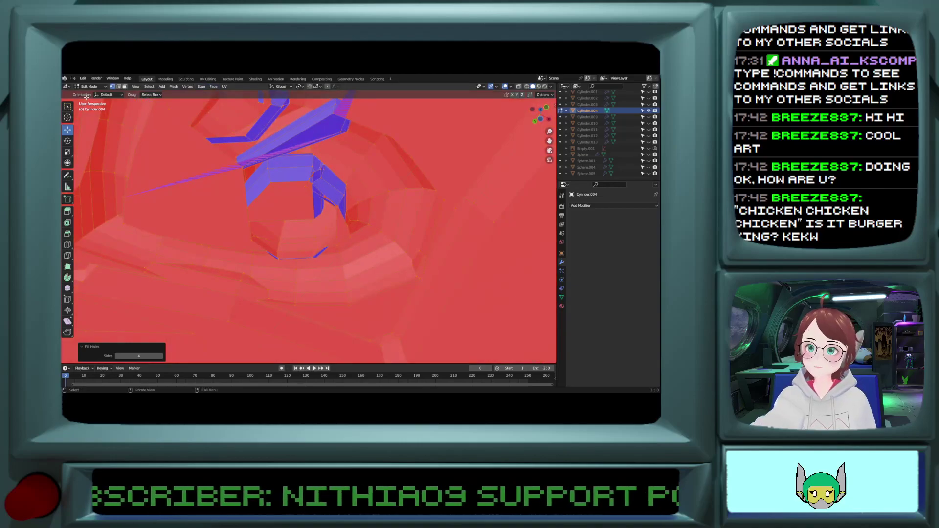
middle_drag(257, 140, 357, 198)
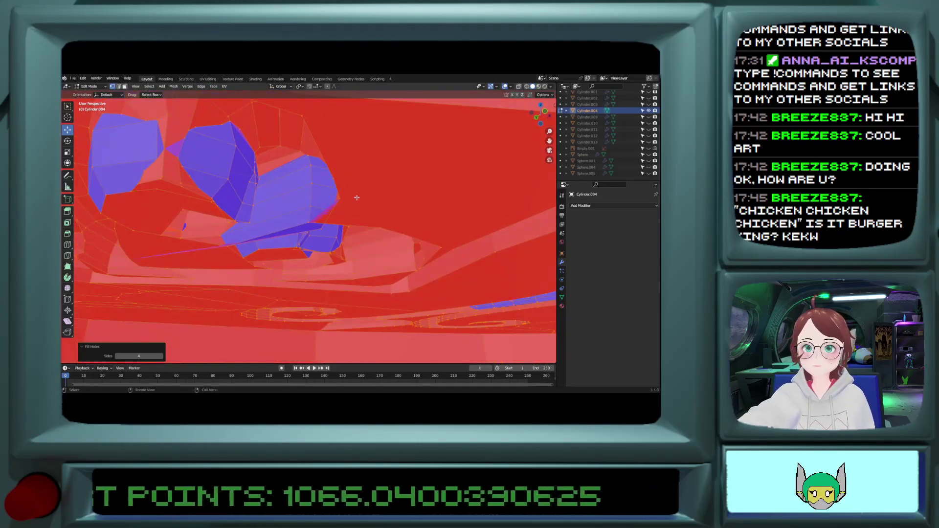
click(327, 212)
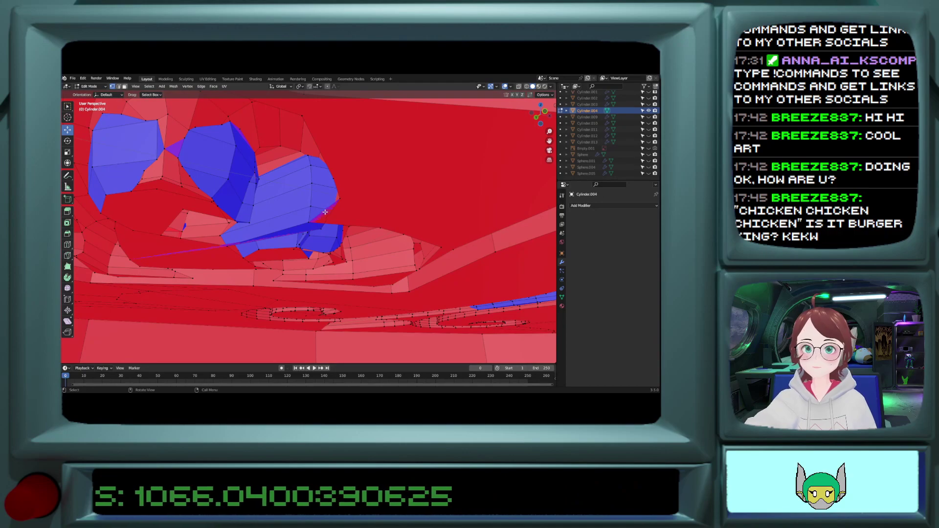
click(124, 86)
click(324, 210)
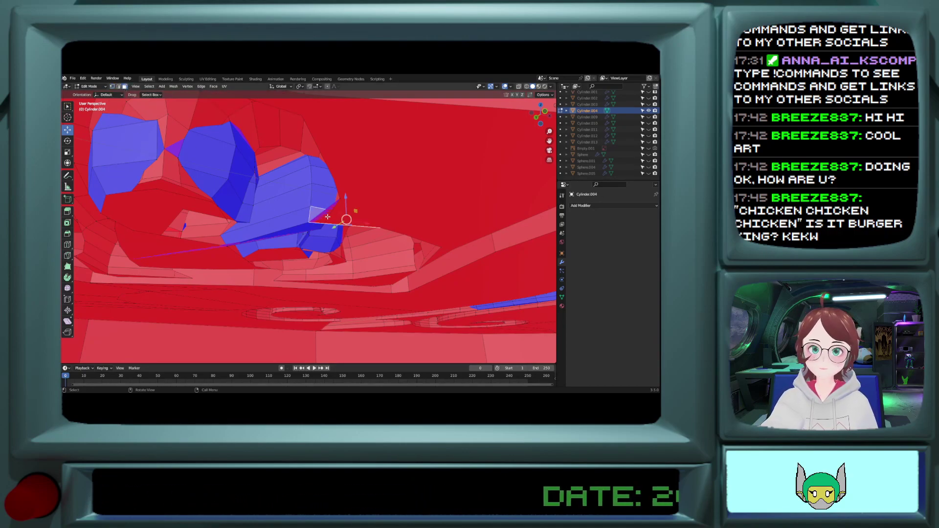
click(327, 216)
scroll(327, 215, down, 3)
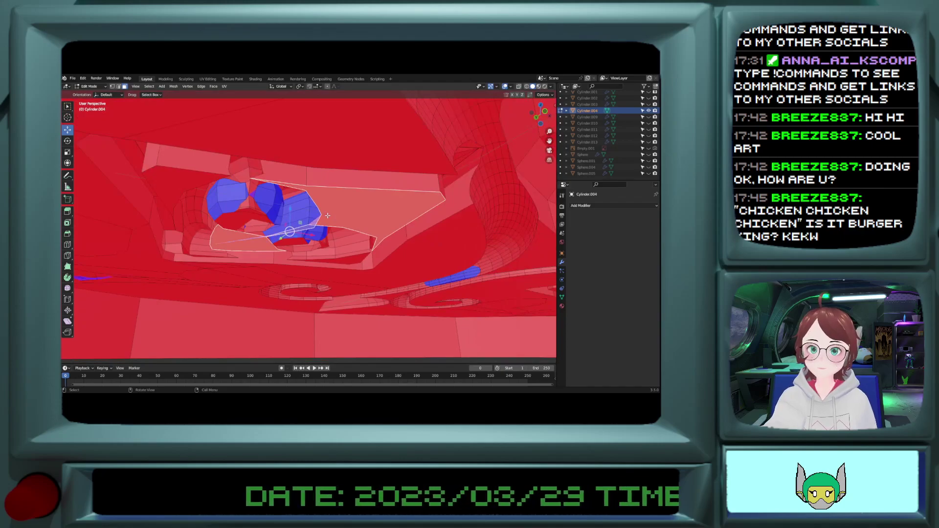
middle_drag(328, 216, 294, 167)
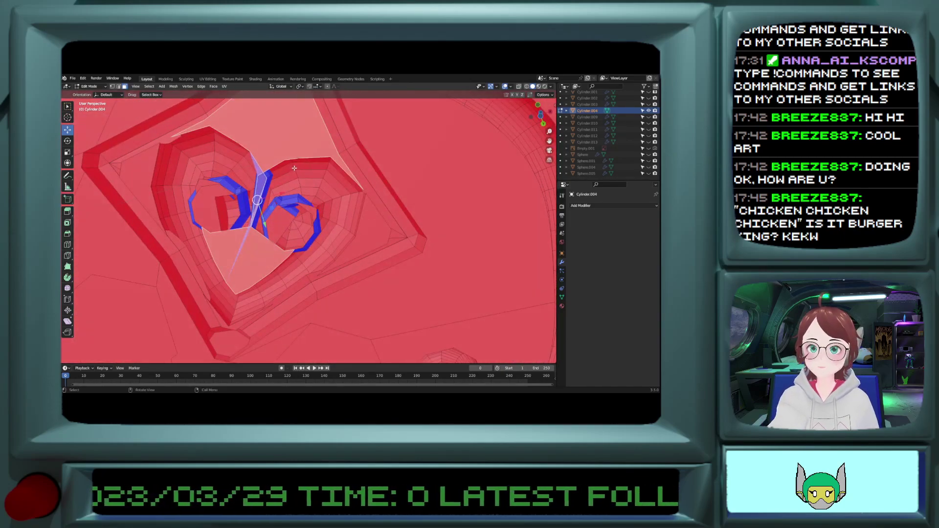
key(x)
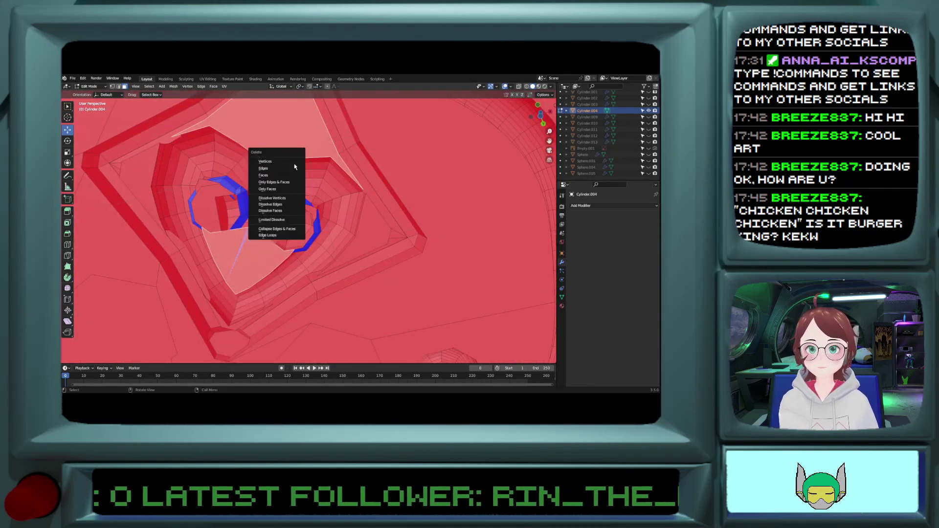
click(272, 175)
Step: Dissolve the stray vertex at the triangular notch on the dome rim bordering the heart ornament's opening
scroll(272, 192, up, 2)
ctrl+scroll(272, 192, down, 9)
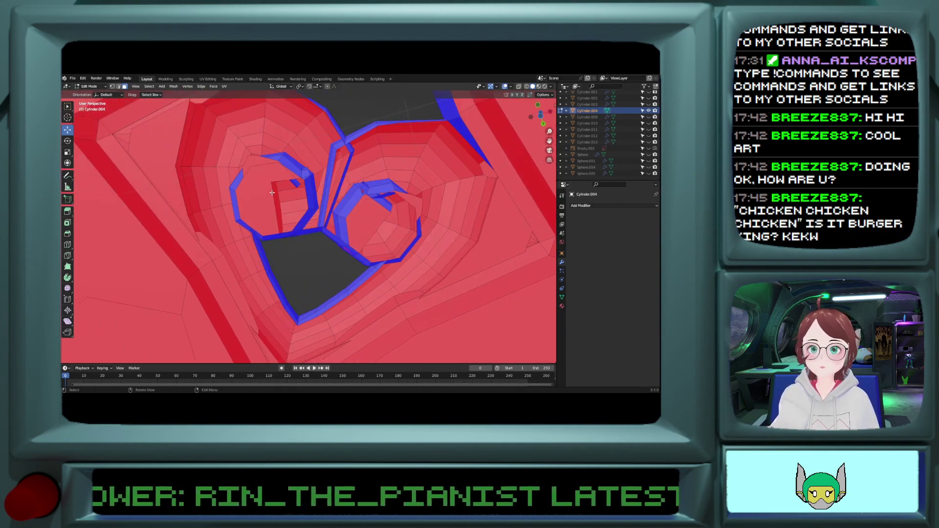
shift+scroll(271, 193, up, 8)
shift+scroll(272, 193, down, 6)
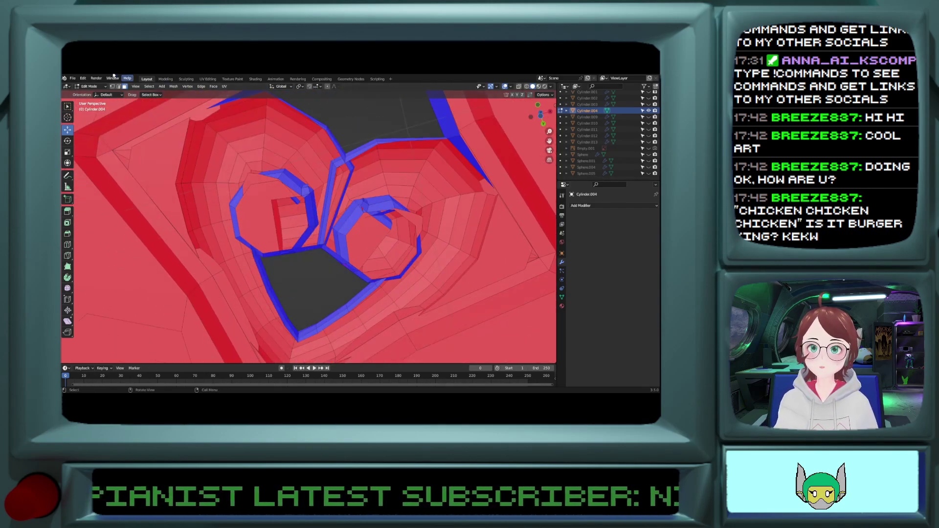
scroll(307, 234, up, 6)
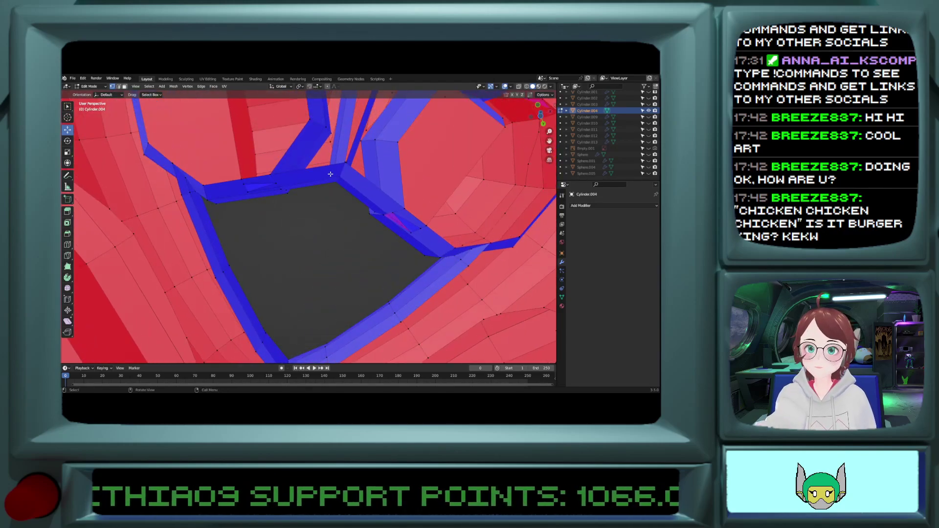
middle_drag(340, 180, 366, 152)
scroll(367, 151, up, 3)
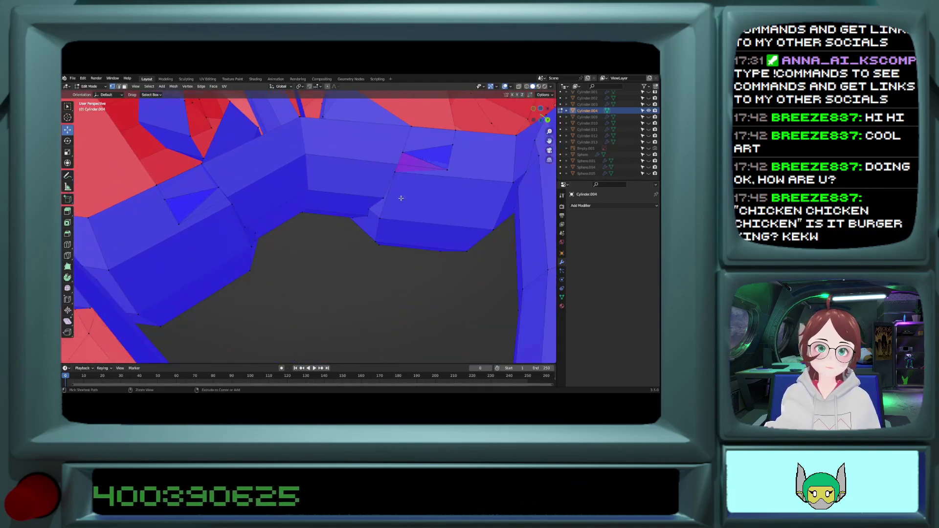
click(441, 147)
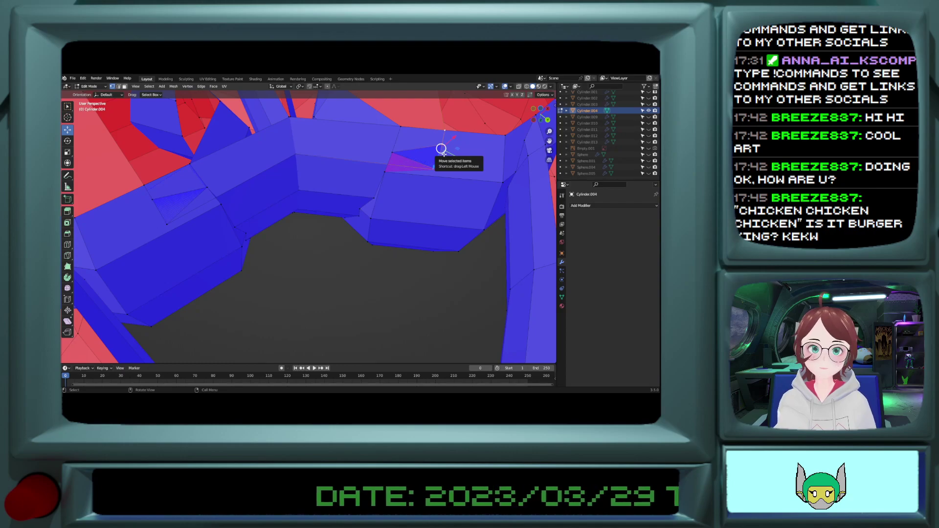
key(x)
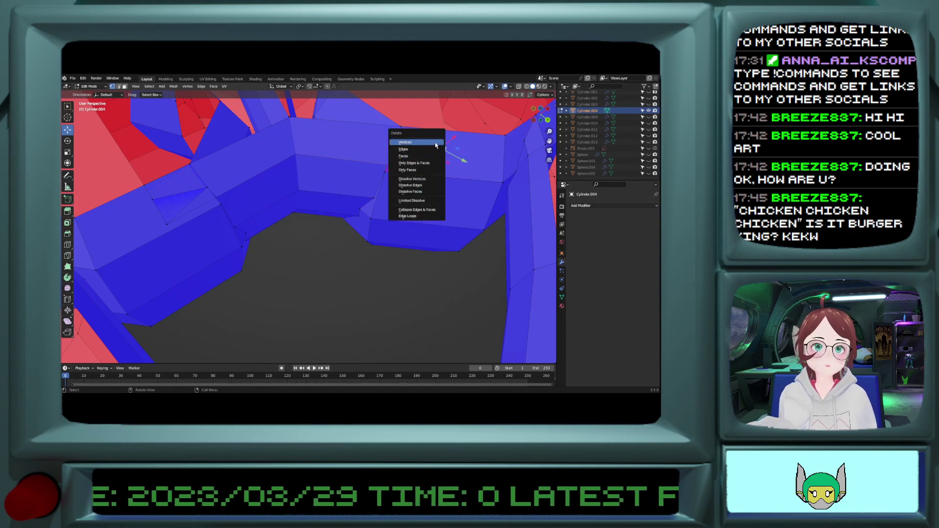
click(434, 146)
middle_drag(419, 147, 440, 203)
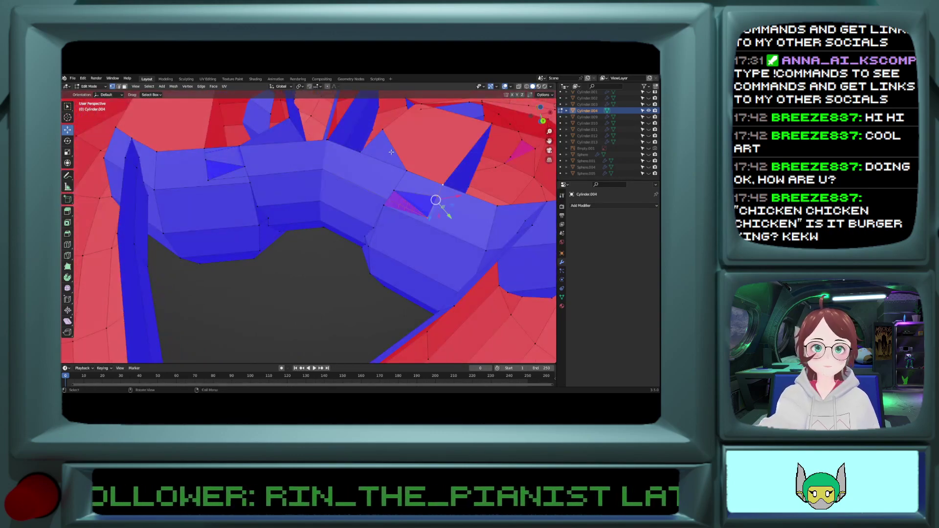
click(427, 217)
click(436, 200)
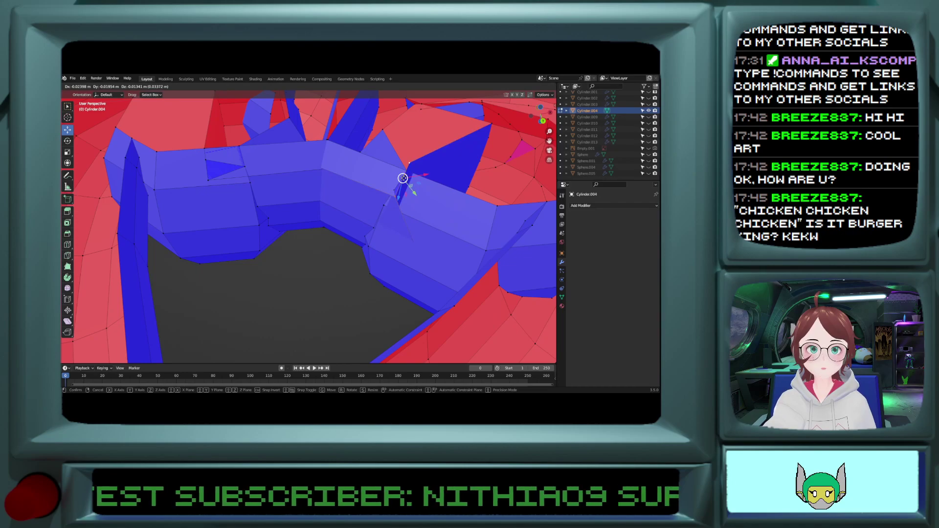
key(ctrl+x)
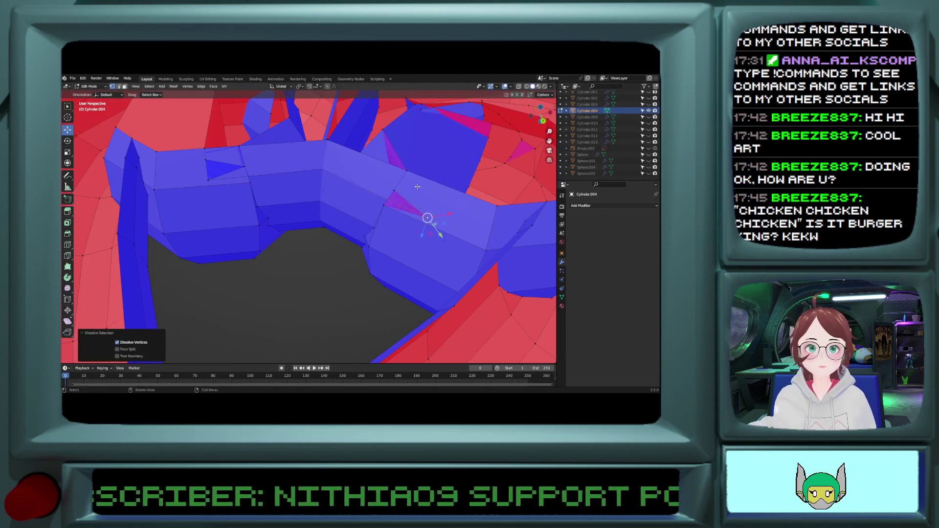
Step: Select the notch vertices on the other dome's rim and move them about -0.011 m along Y
middle_drag(417, 186, 238, 257)
key(g)
key(x)
click(430, 260)
click(218, 270)
shift+click(200, 254)
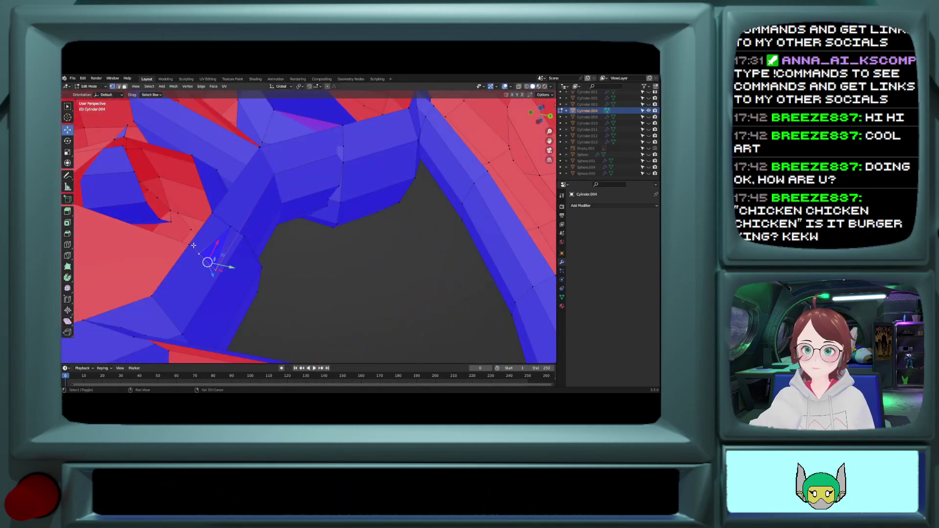
shift+click(190, 244)
drag(223, 260, 210, 256)
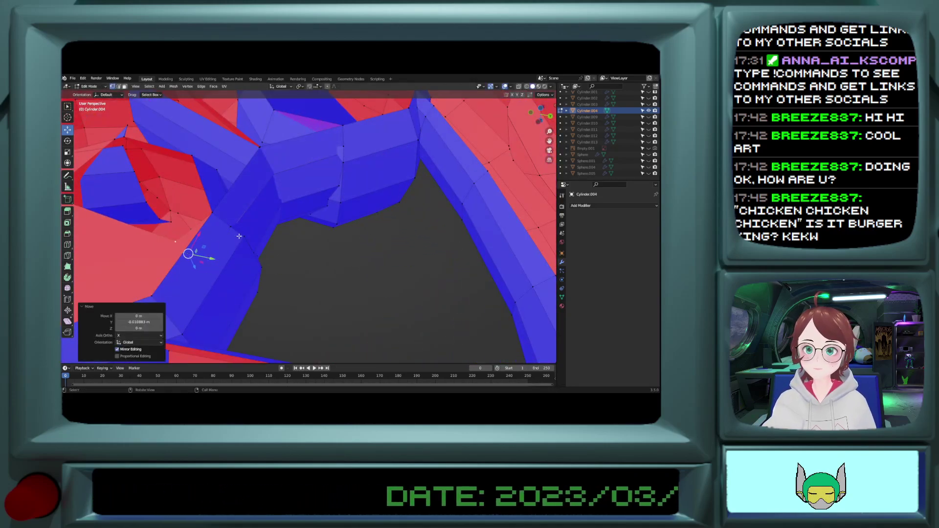
middle_drag(210, 257, 220, 261)
scroll(220, 260, down, 5)
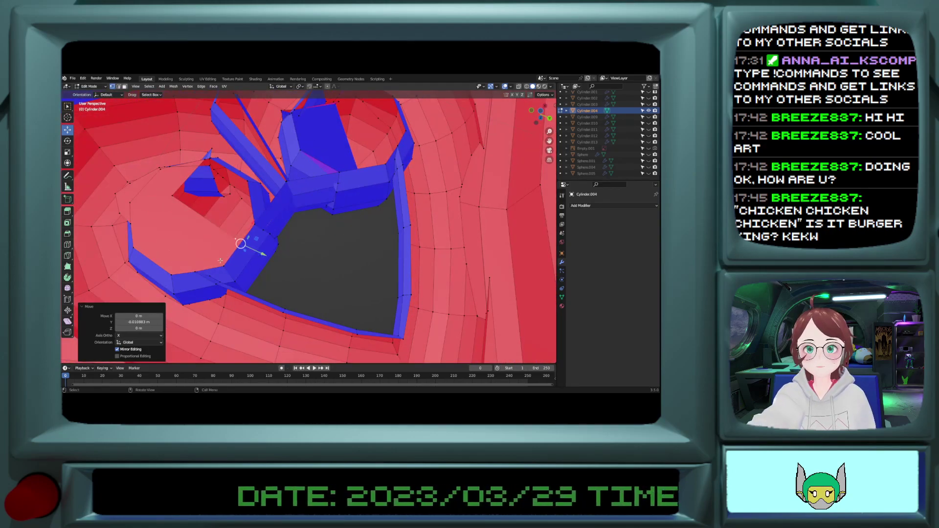
Step: Fill a small face at the dome's rim, plus a four-vertex face joining that rim to the heart's outer edge
click(194, 272)
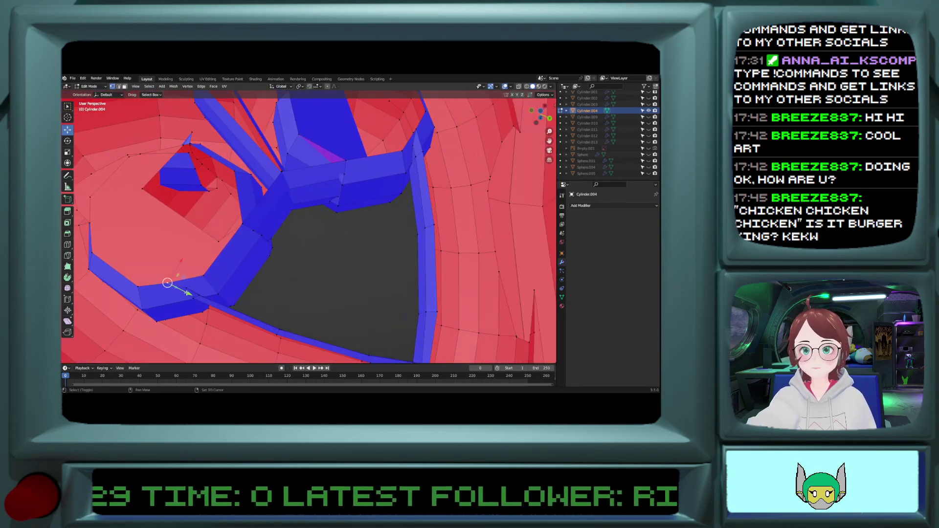
shift+click(194, 298)
shift+click(203, 278)
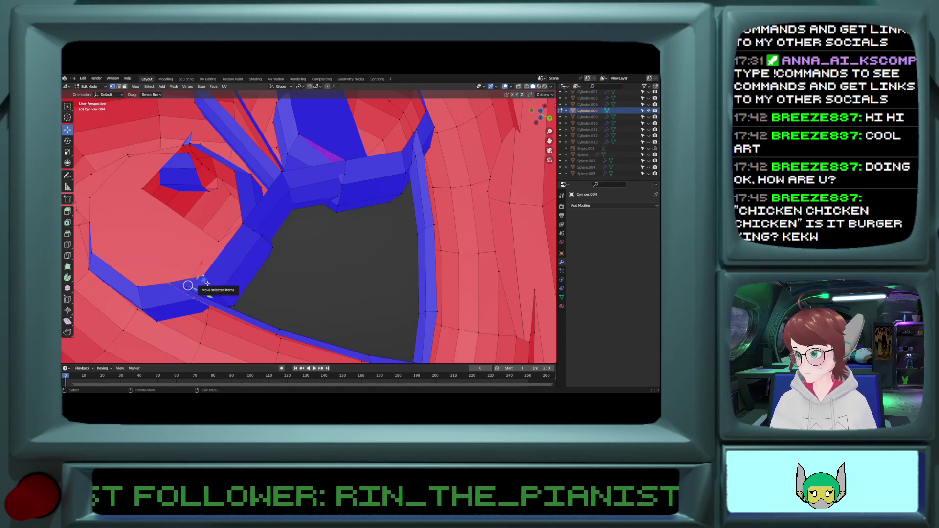
click(274, 332)
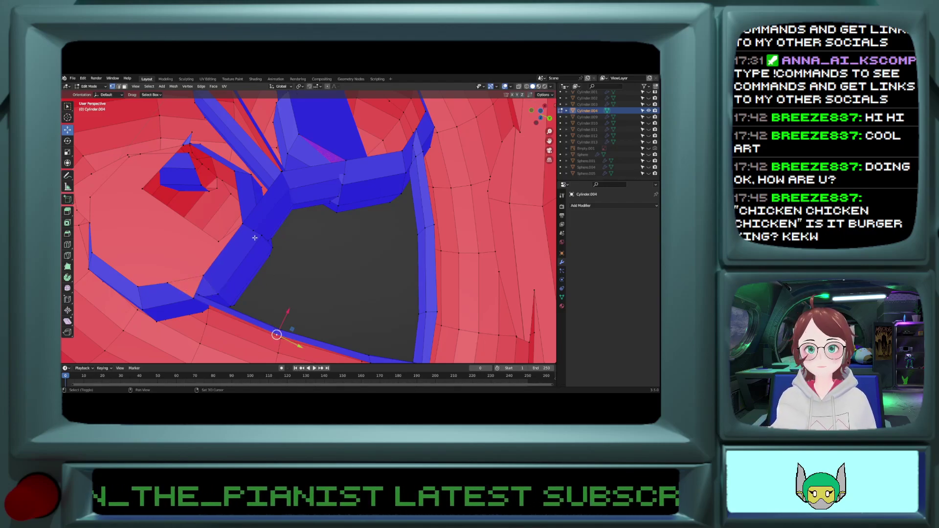
shift+click(242, 226)
shift+click(206, 274)
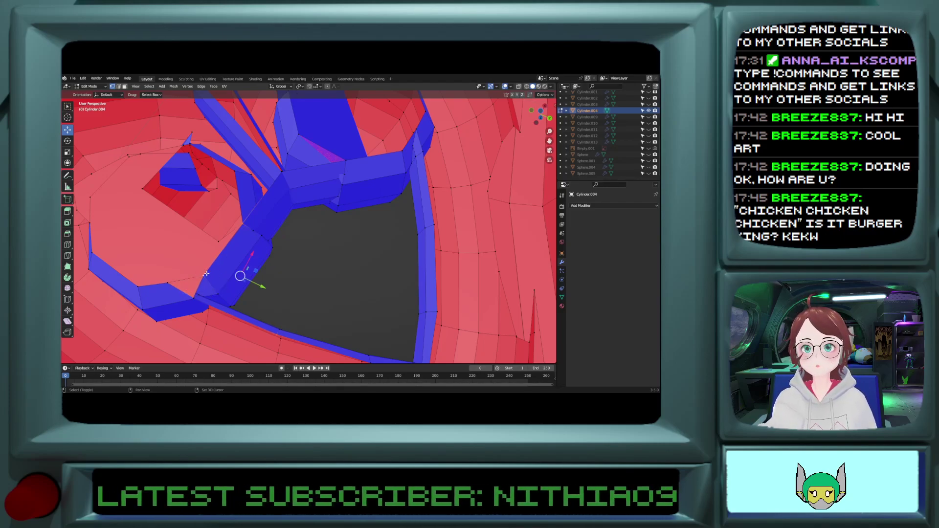
shift+click(196, 299)
key(f)
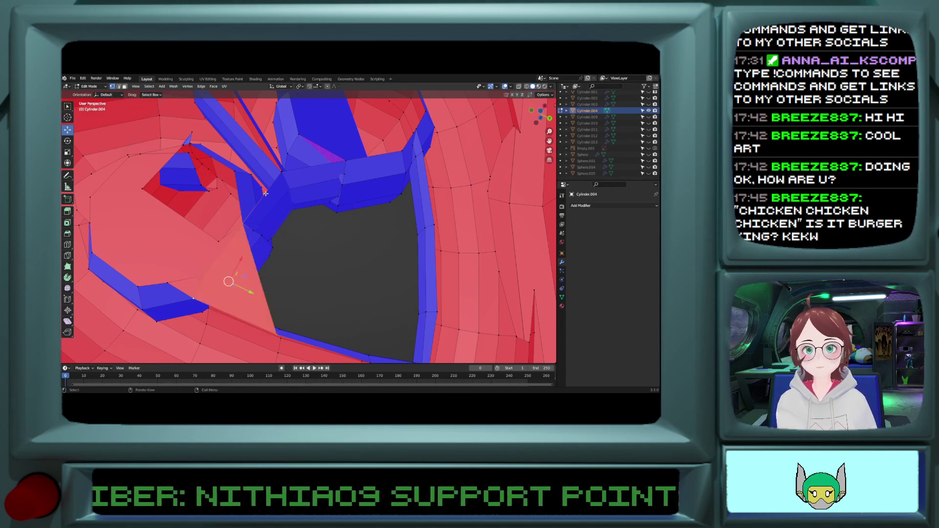
Step: Fill a five-vertex face from the point between the domes to the heart's tip, adjoining the face just added
click(279, 175)
middle_drag(280, 175, 368, 303)
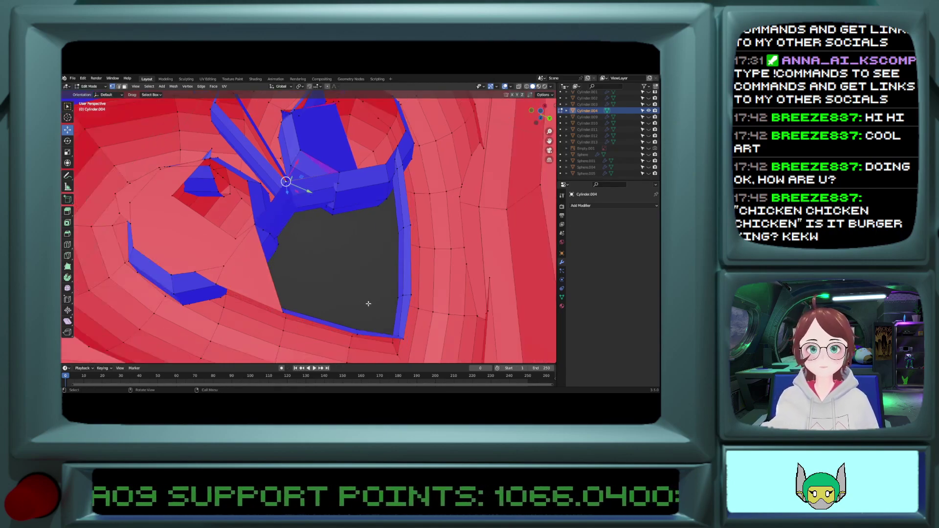
shift+click(404, 340)
shift+click(357, 334)
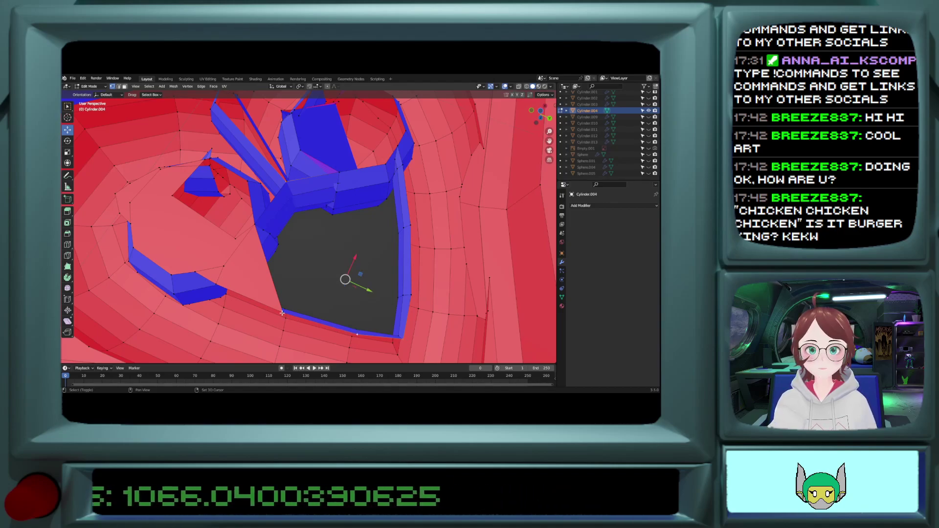
shift+click(283, 311)
shift+click(254, 223)
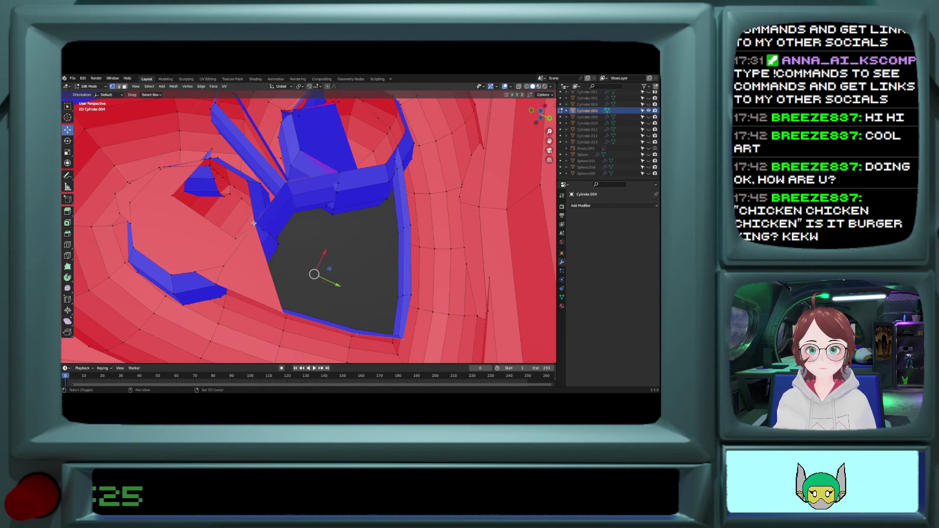
key(f)
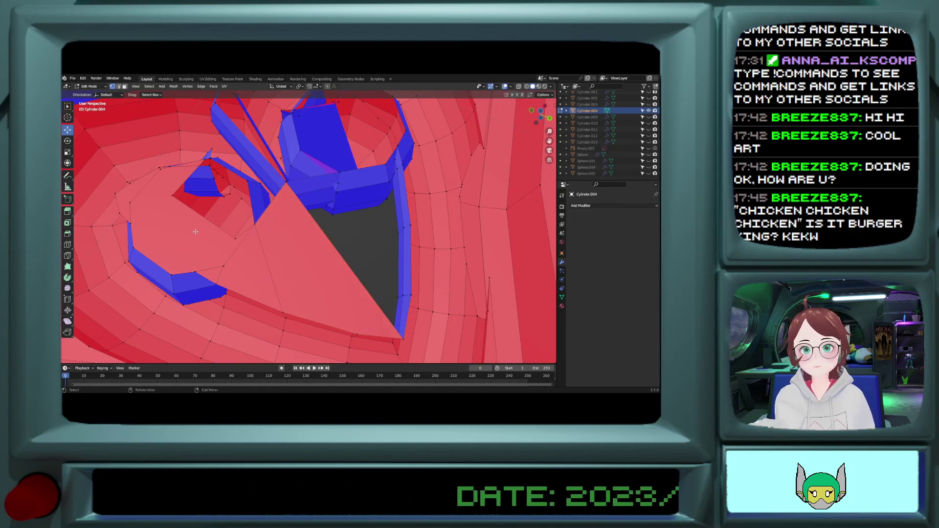
Step: Try deleting the large flat face across the dome's opening, and undo the deletion
click(130, 183)
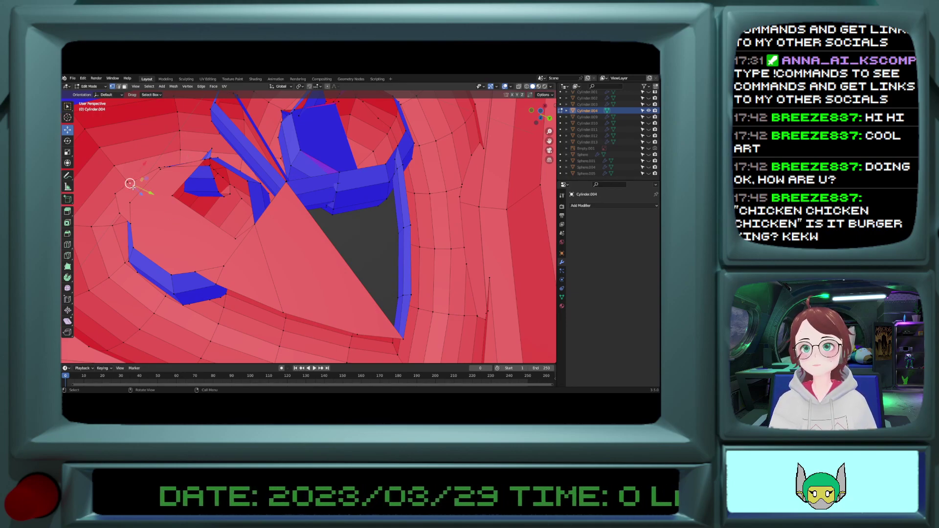
key(3)
click(163, 243)
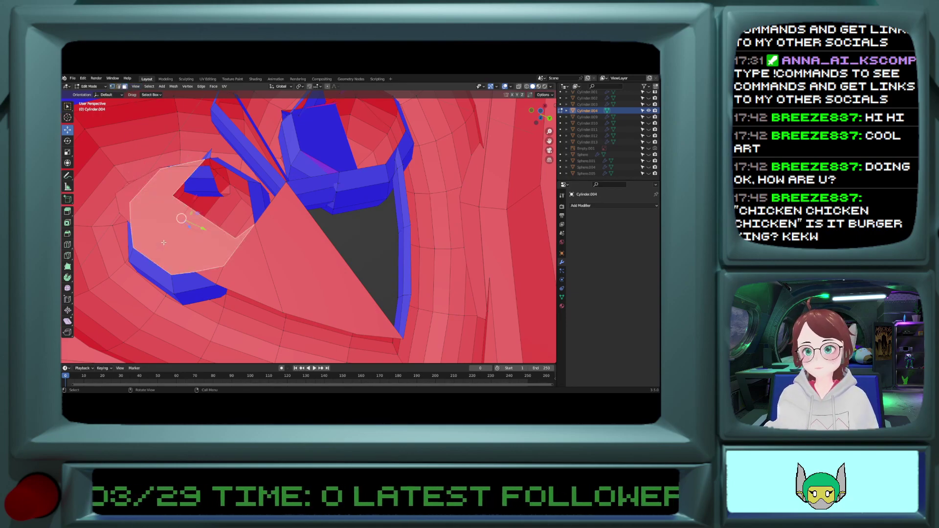
key(x)
click(146, 259)
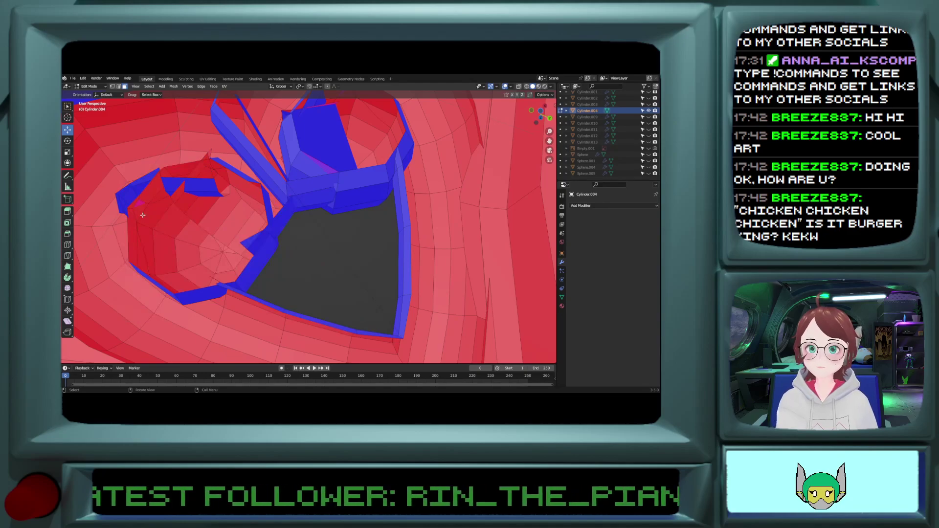
key(ctrl+z)
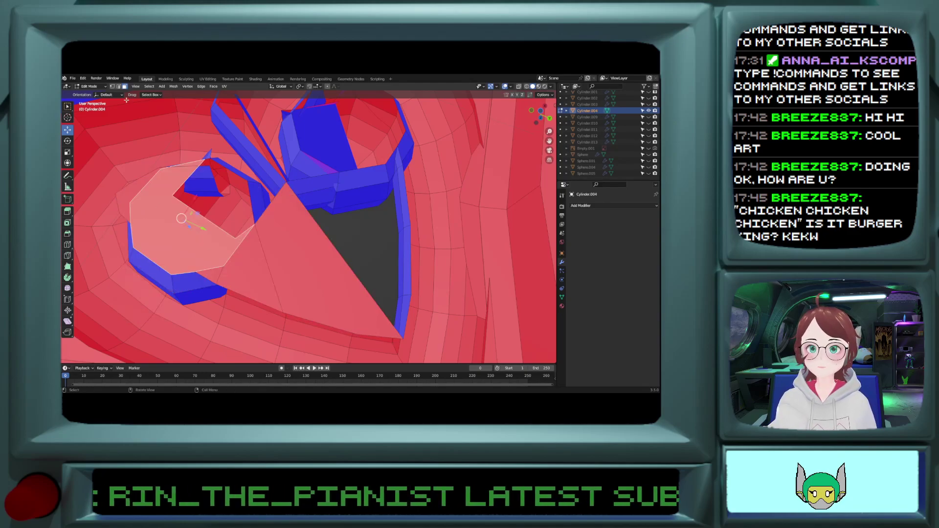
Step: Fill a small triangular face at the rim of the dome whose side of the heart is still open
click(118, 86)
scroll(344, 212, down, 3)
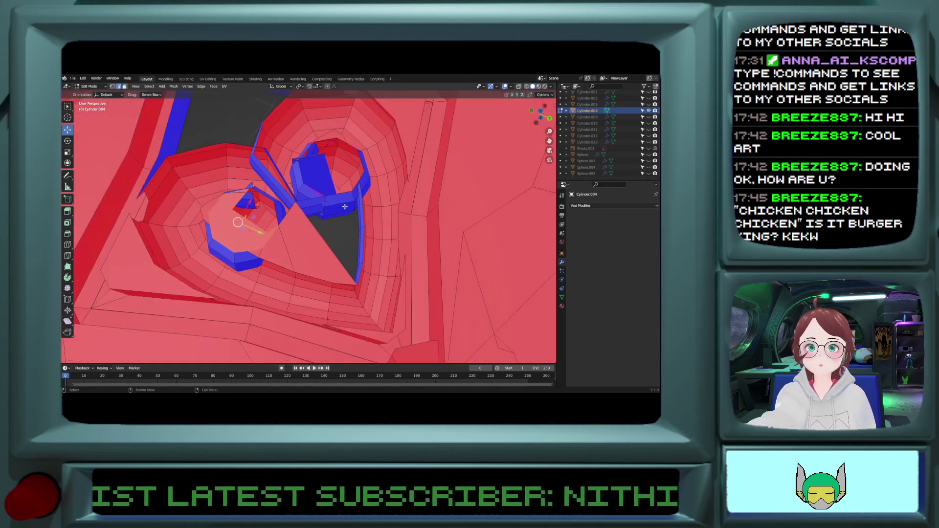
scroll(345, 208, up, 2)
shift+scroll(345, 208, up, 4)
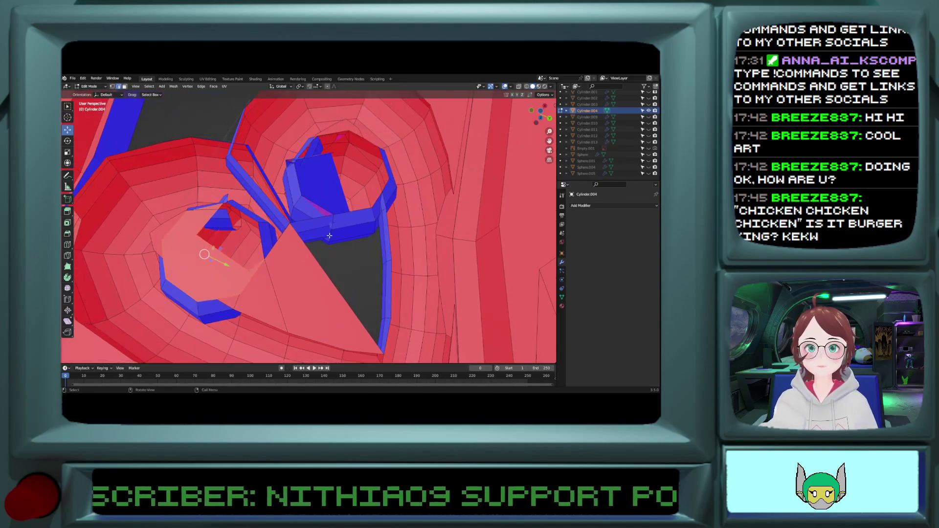
middle_drag(329, 236, 285, 232)
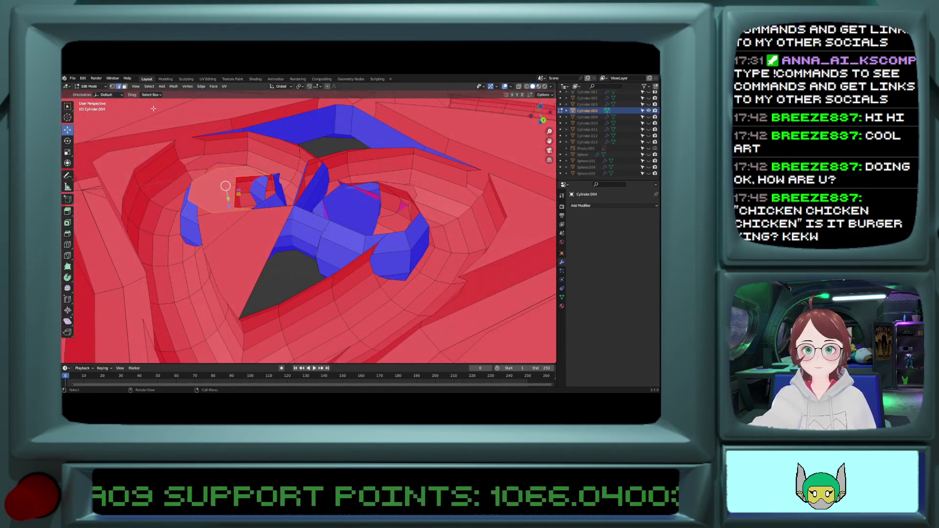
click(112, 86)
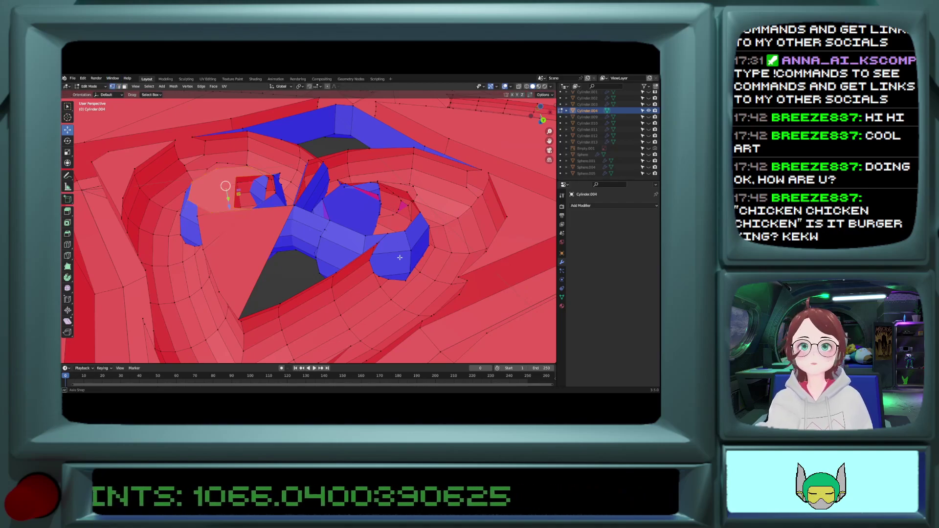
middle_drag(400, 257, 339, 266)
scroll(366, 273, up, 2)
click(341, 291)
shift+click(339, 270)
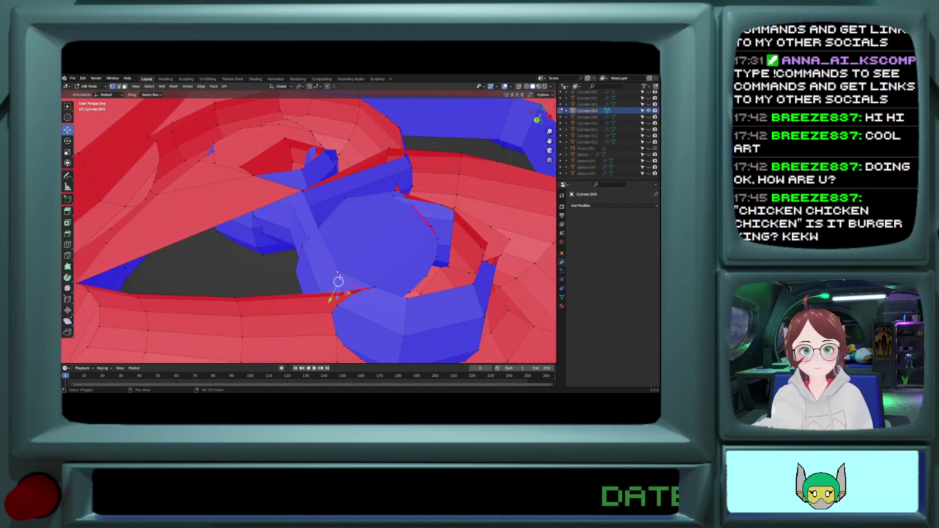
shift+click(378, 289)
key(f)
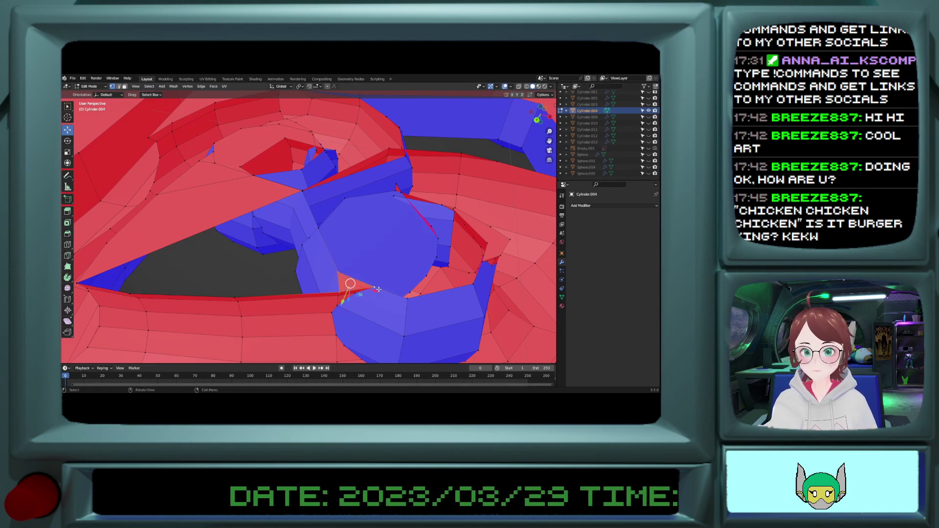
Step: Fill a four-vertex face joining the small triangle at this dome's rim to the heart's outer edge
ctrl+scroll(339, 290, down, 1)
ctrl+scroll(338, 289, up, 4)
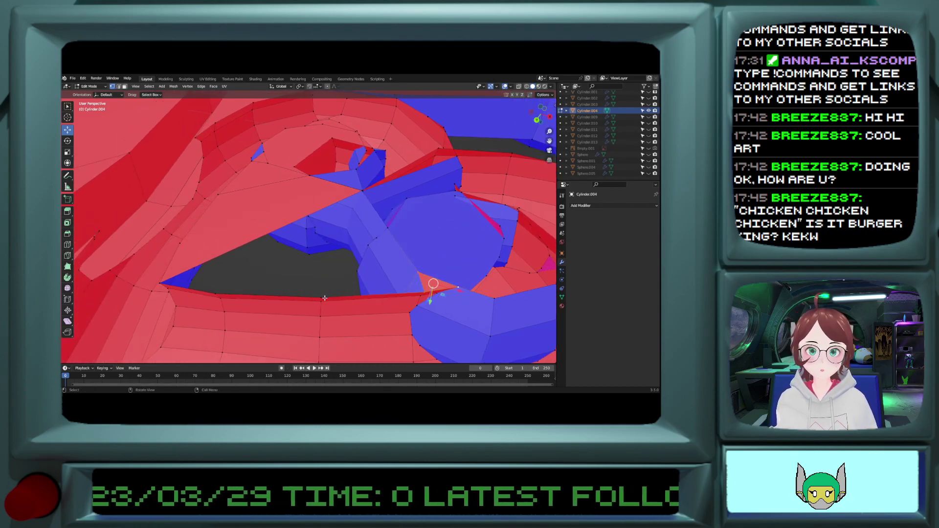
shift+right_click(321, 297)
shift+click(419, 271)
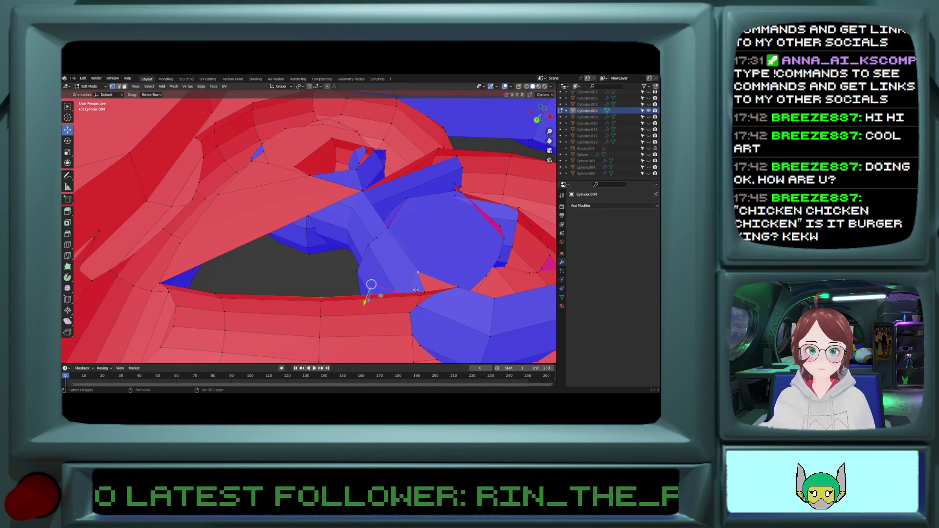
shift+click(423, 290)
shift+click(391, 228)
middle_drag(392, 228, 338, 305)
key(f)
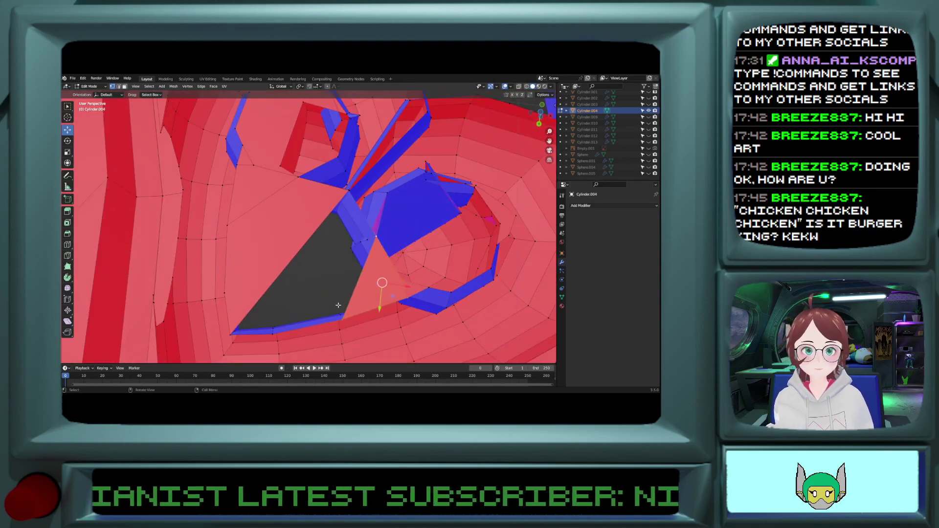
Step: Fill a five-vertex face over the remaining gap between the heart's tip, its outer edge and the point between the domes
click(341, 323)
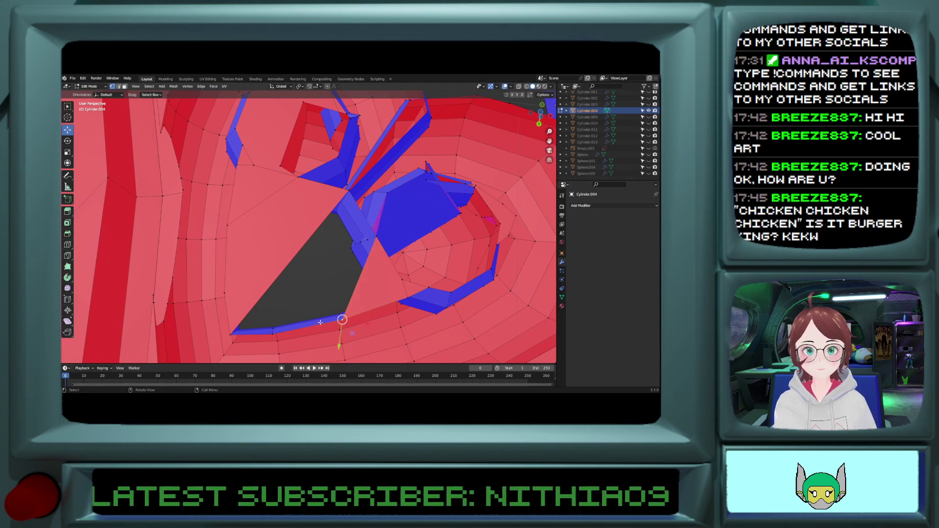
shift+click(271, 335)
shift+click(351, 192)
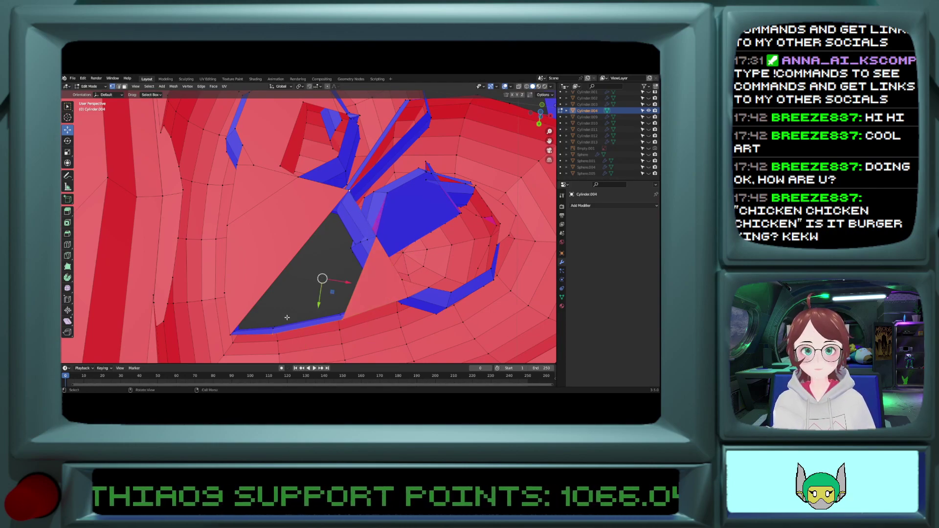
click(234, 334)
shift+click(276, 331)
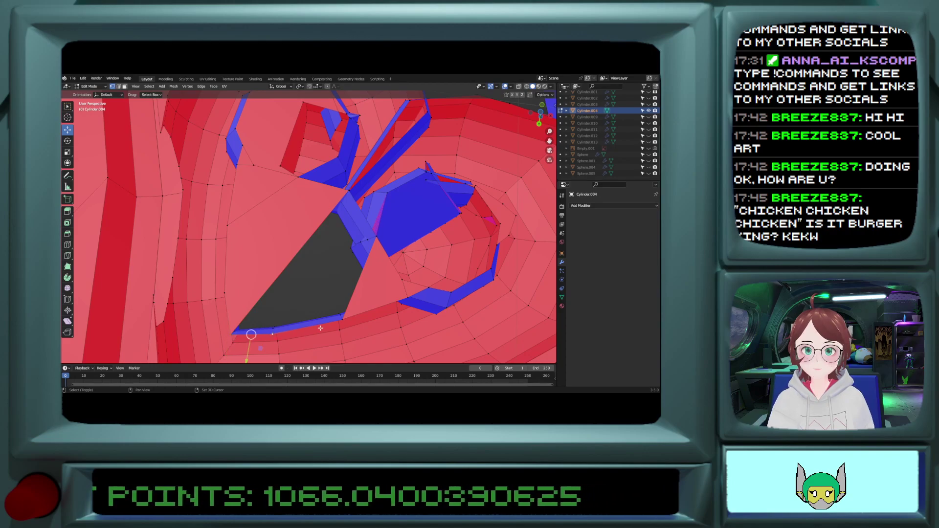
shift+click(342, 319)
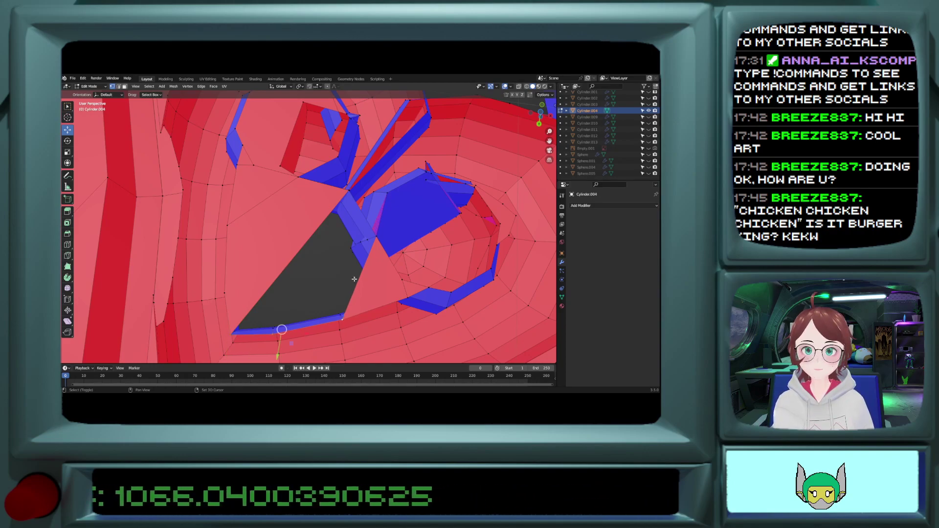
shift+click(379, 239)
shift+click(350, 192)
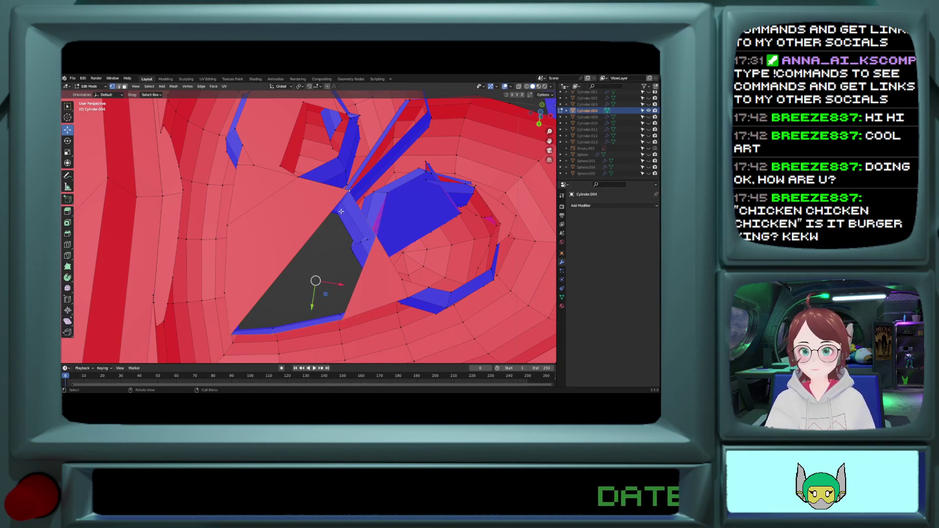
key(f)
Step: Merge the selected vertices at the point between the domes at their center
middle_drag(340, 212, 380, 233)
scroll(381, 233, up, 1)
shift+click(406, 223)
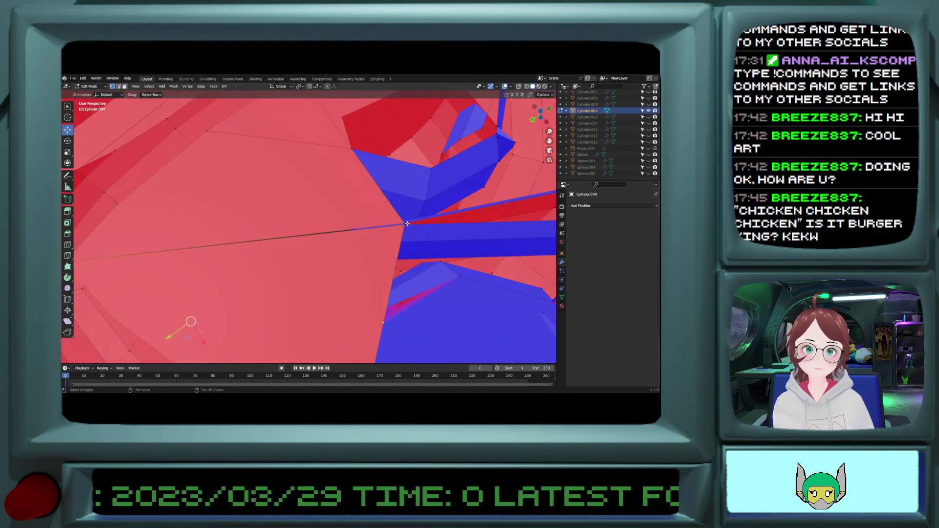
click(405, 223)
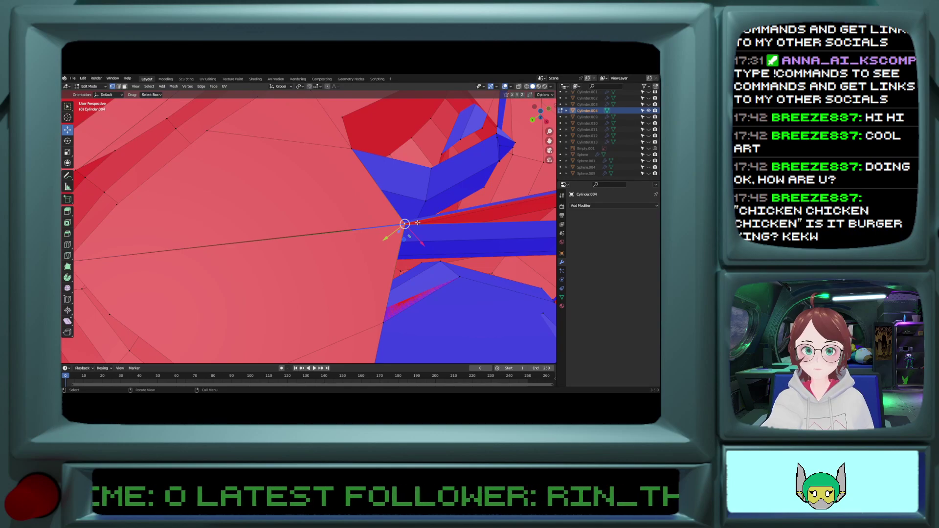
key(m)
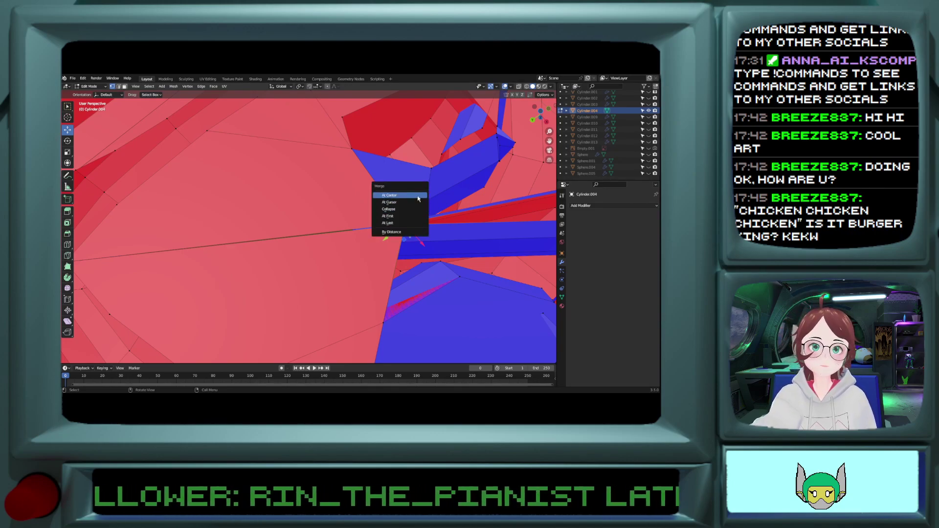
click(417, 197)
Step: Fill the two narrow wedge-shaped gaps between the heart's lobes and the frame around the large opening
middle_drag(417, 197, 386, 211)
scroll(386, 210, down, 4)
shift+scroll(386, 211, down, 12)
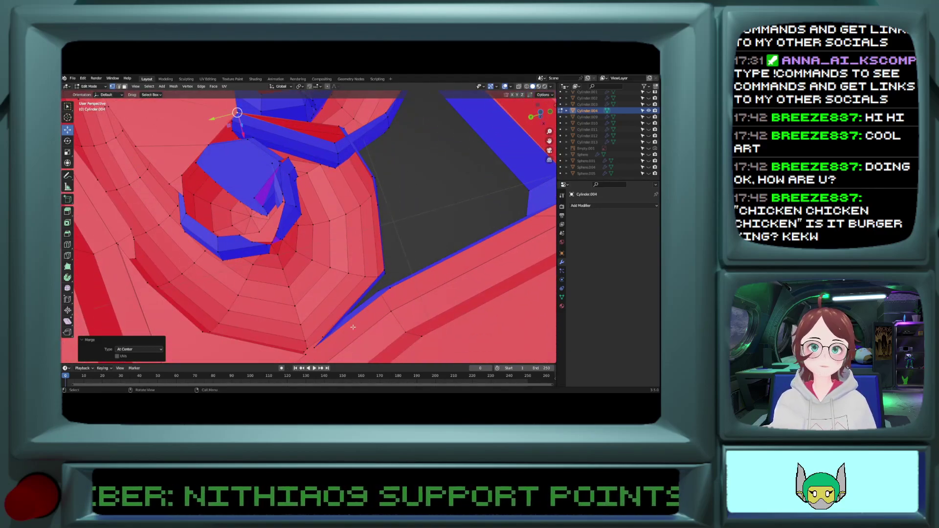
shift+right_click(314, 347)
shift+right_click(363, 301)
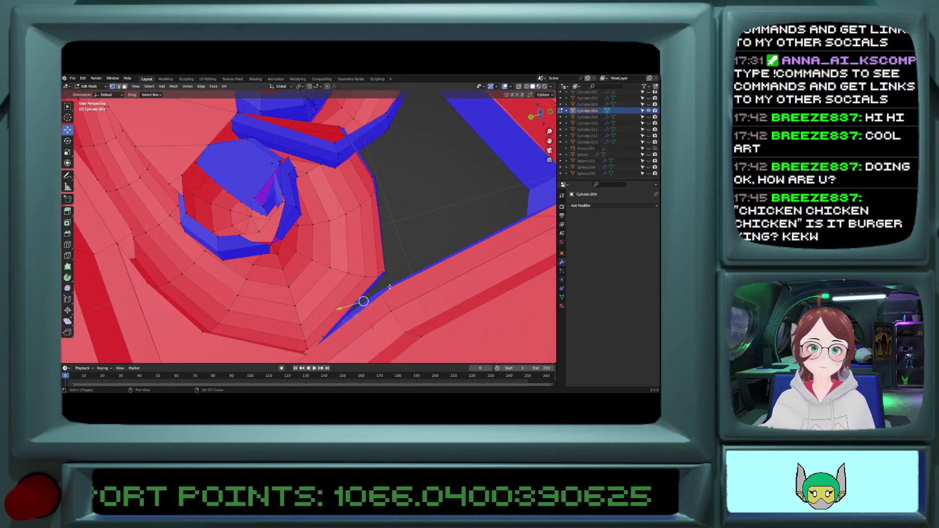
key(f)
shift+scroll(392, 262, up, 16)
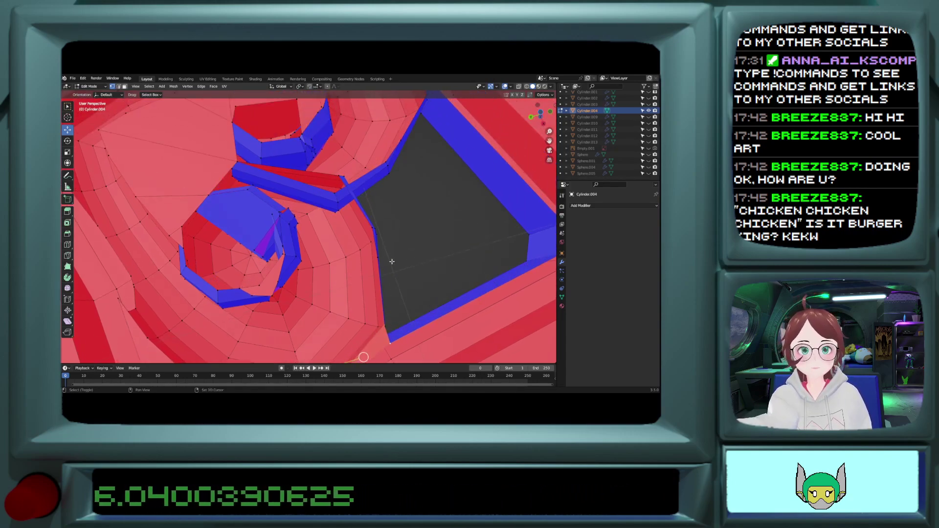
click(427, 172)
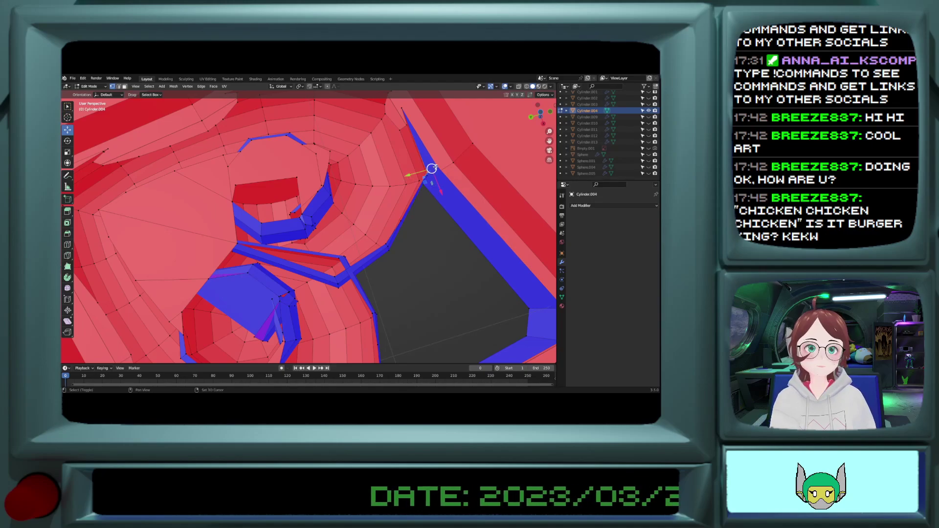
click(421, 148)
key(f)
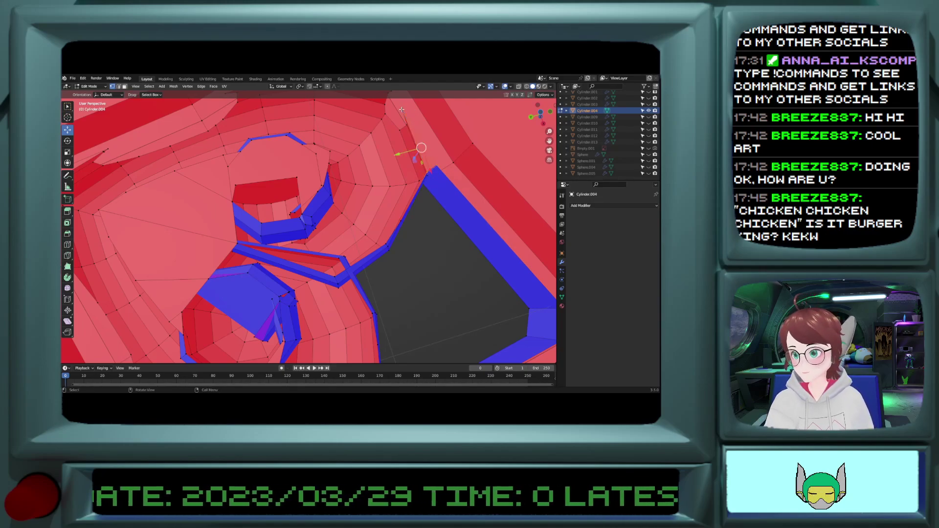
Step: Fill a face across the heart's notch, connecting the edges of both lobes beside the large opening
shift+middle_drag(403, 246, 345, 200)
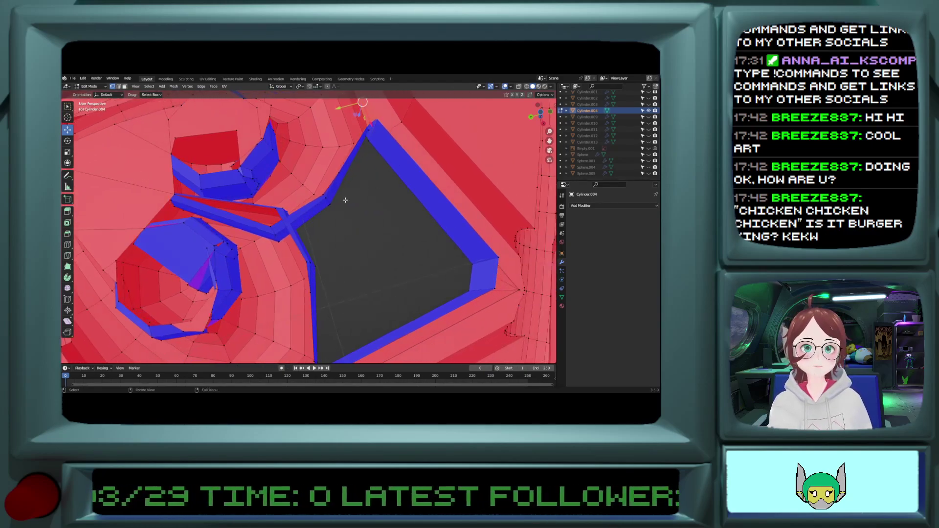
click(306, 263)
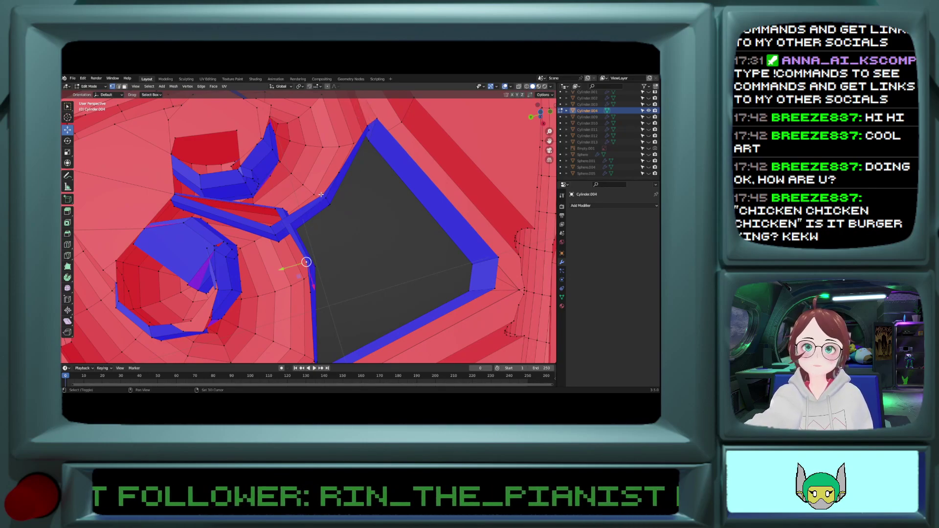
shift+click(323, 195)
shift+click(272, 209)
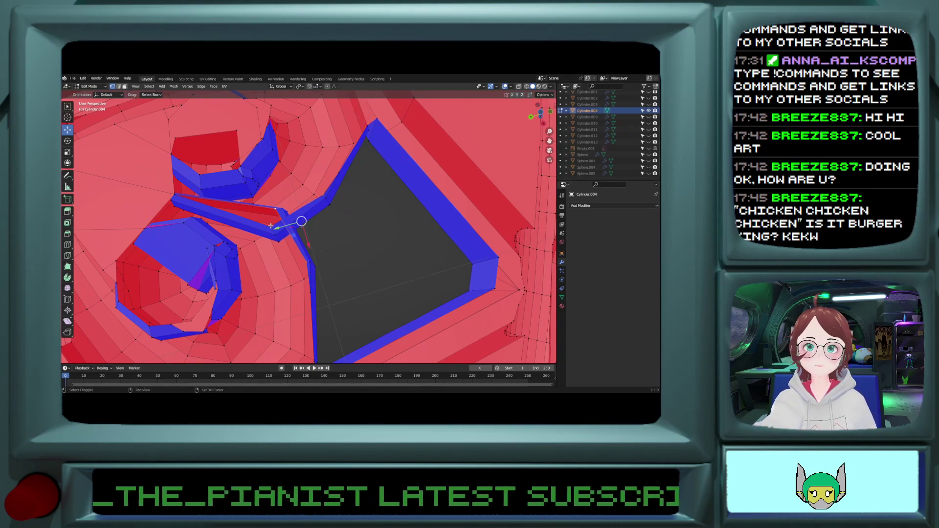
key(f)
Step: Merge the two vertices at the outer end of the groove between the domes at their center
click(271, 225)
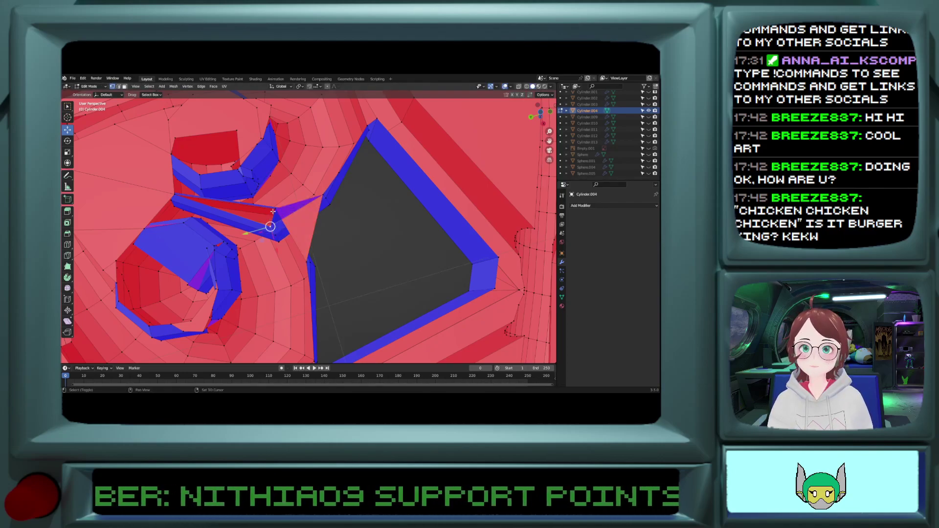
shift+click(274, 209)
key(m)
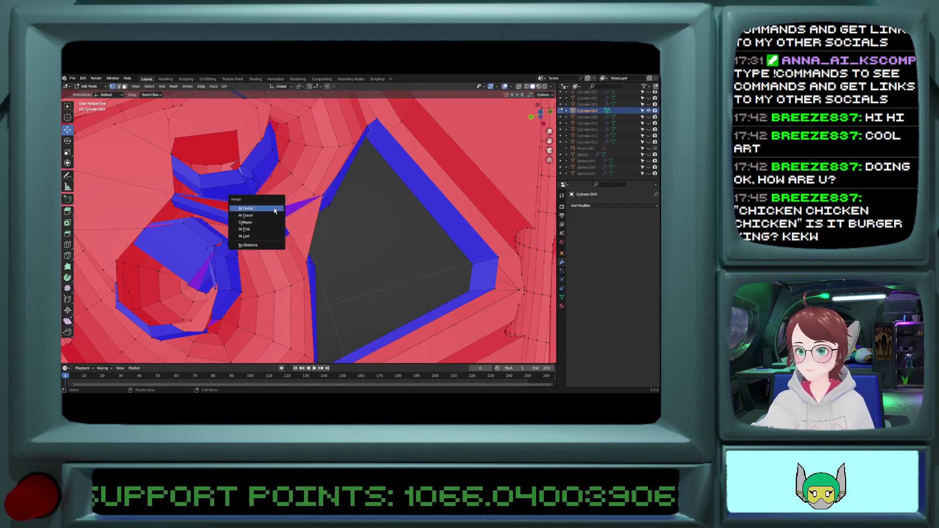
click(273, 209)
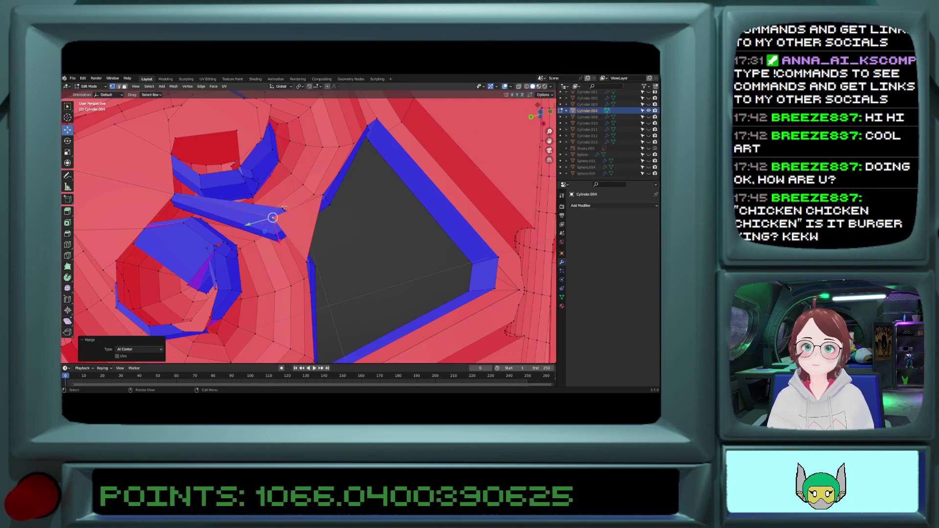
Step: Move the lobe's vertex beside the notch slightly away from the large opening
click(309, 263)
scroll(309, 259, down, 1)
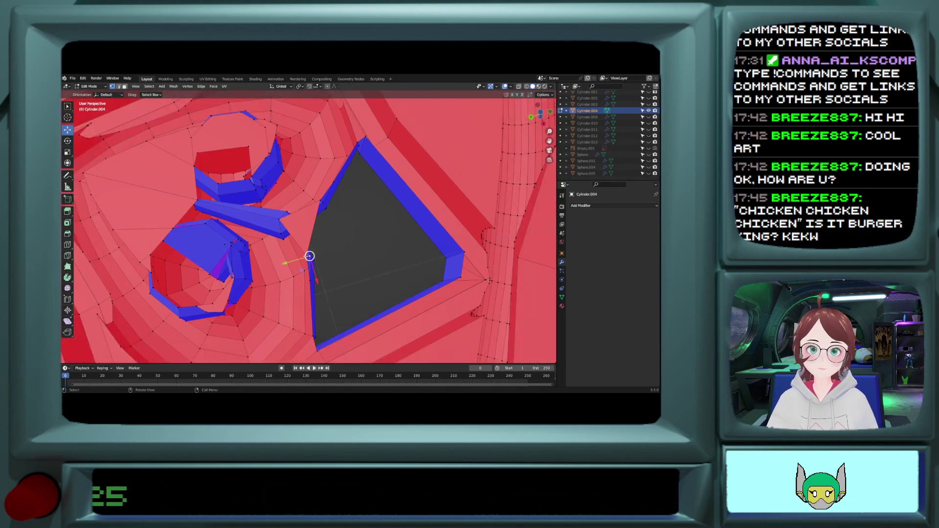
drag(309, 256, 306, 255)
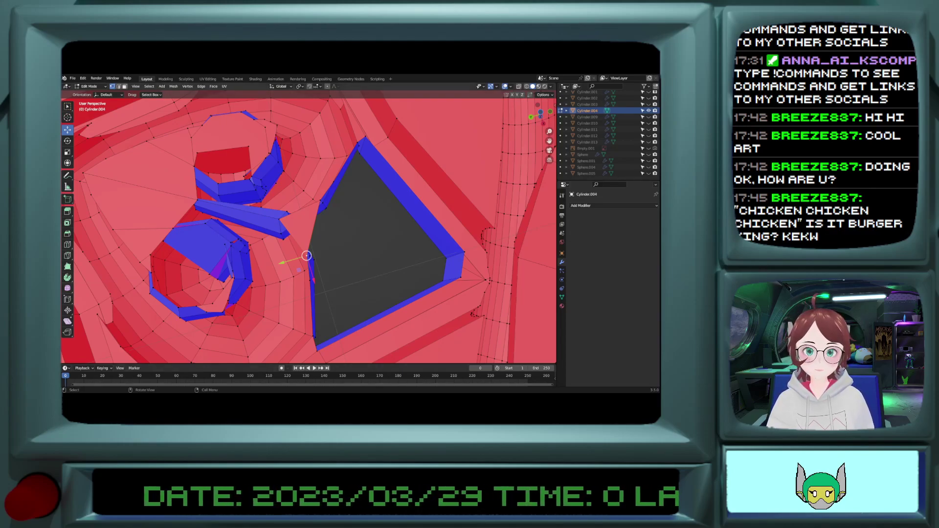
Step: Fill a face over the part of the large opening between one lobe's edge and the near vertex of the frame's outer corner
click(317, 350)
shift+click(313, 337)
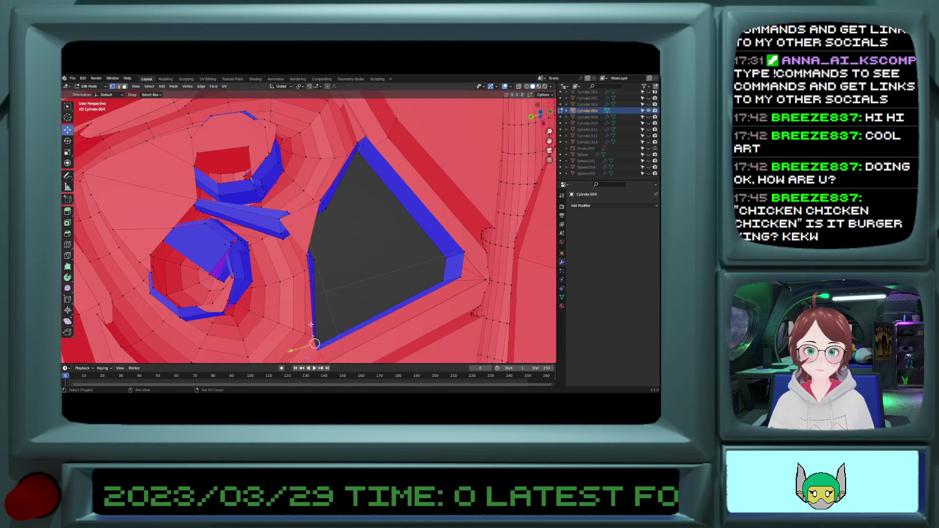
shift+click(310, 278)
shift+click(466, 254)
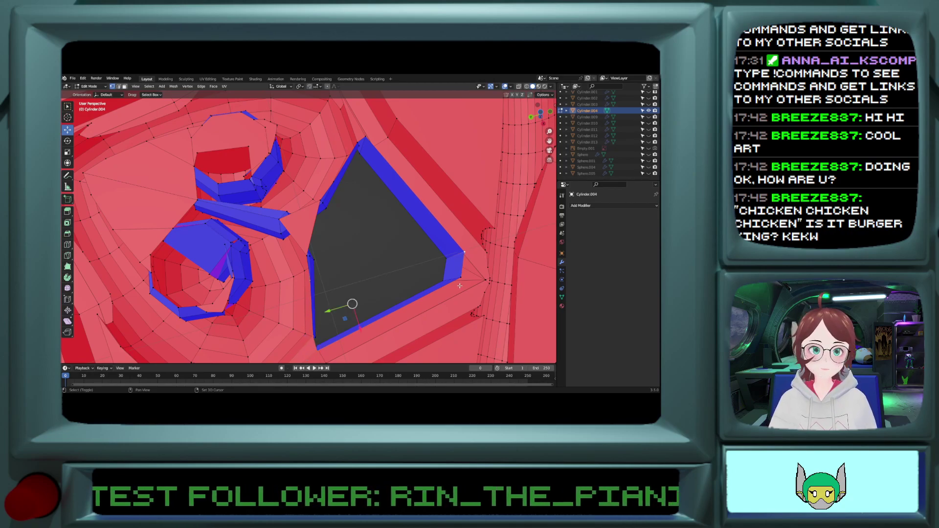
shift+click(462, 276)
click(461, 277)
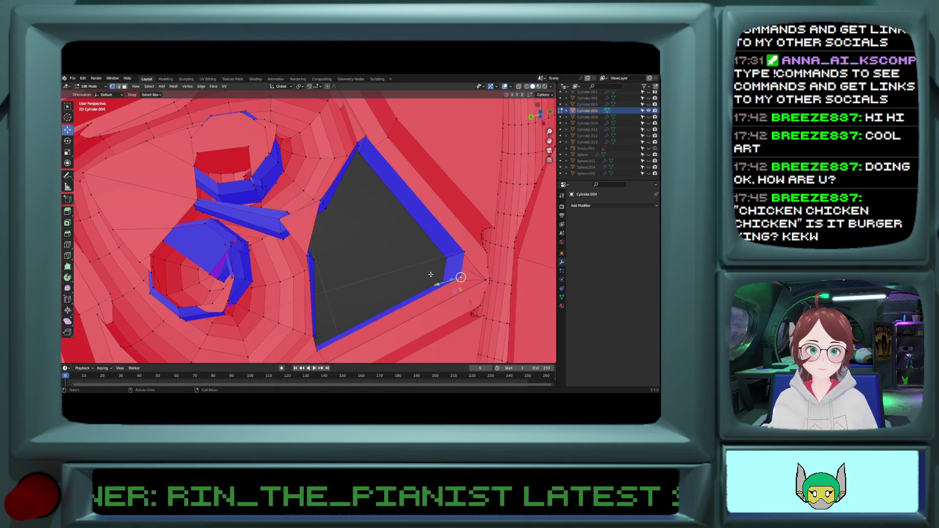
ctrl+click(311, 280)
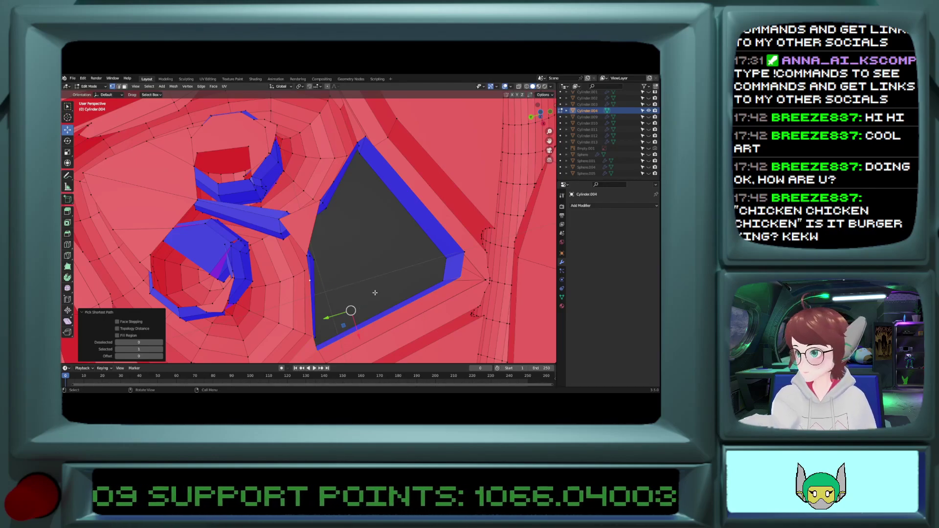
key(f)
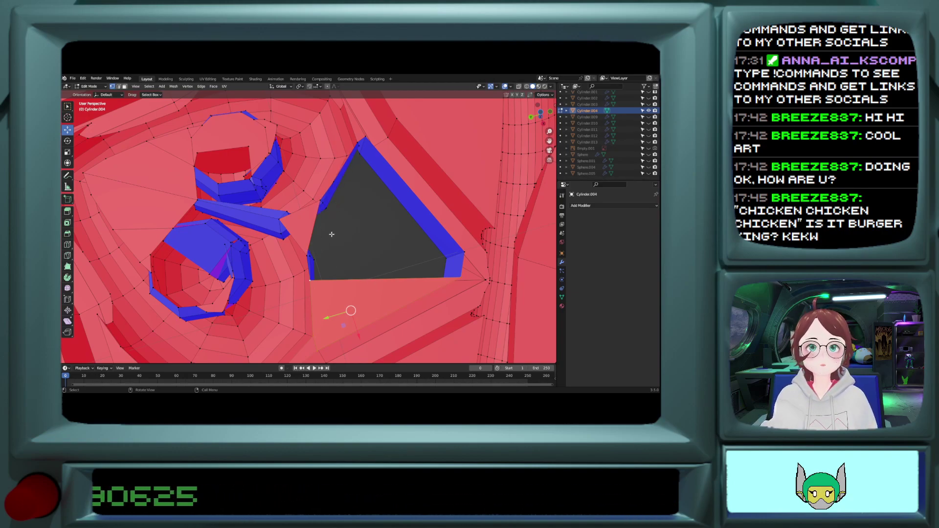
Step: Fill a face over the large opening's far corner, from the lobe's edge vertex to the frame's outer corner vertex
click(334, 182)
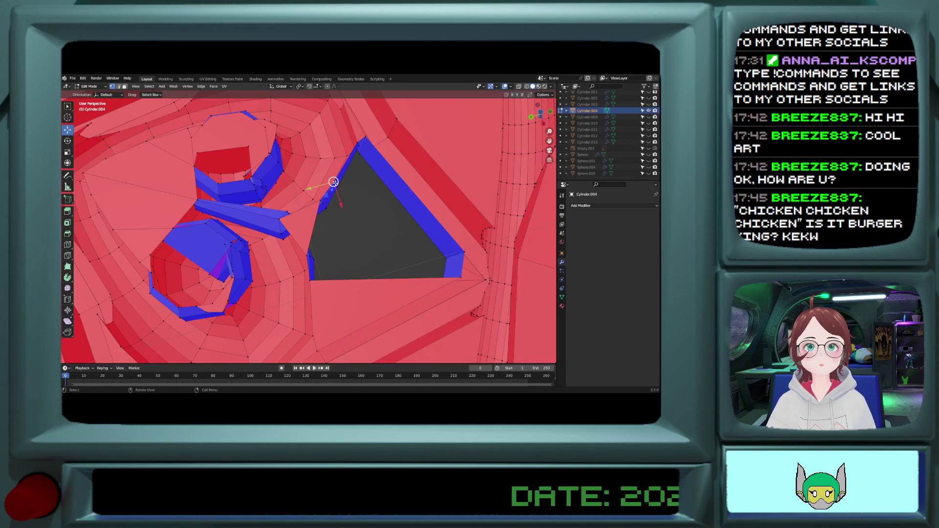
ctrl+click(467, 254)
key(f)
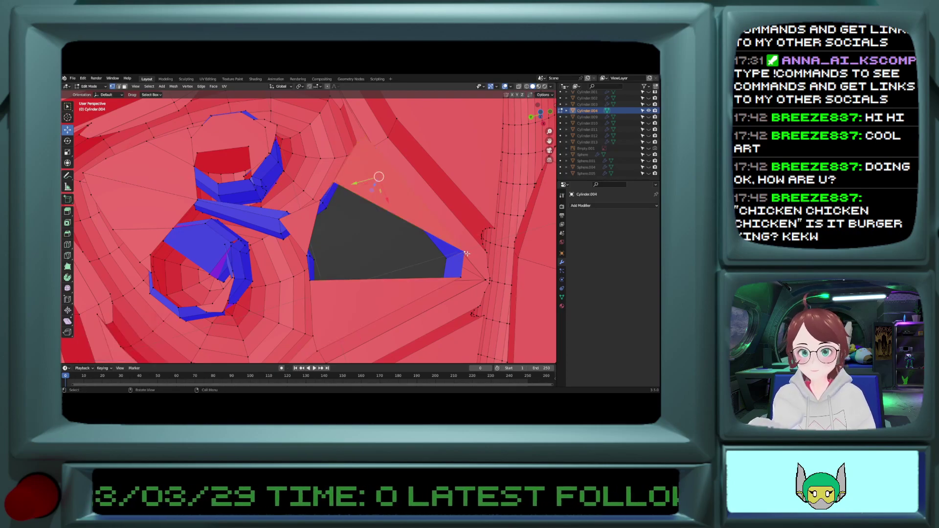
Step: Fill a face along the opening's lower edge, between the other lobe's side vertex and the frame's lower outer corner vertex
click(457, 275)
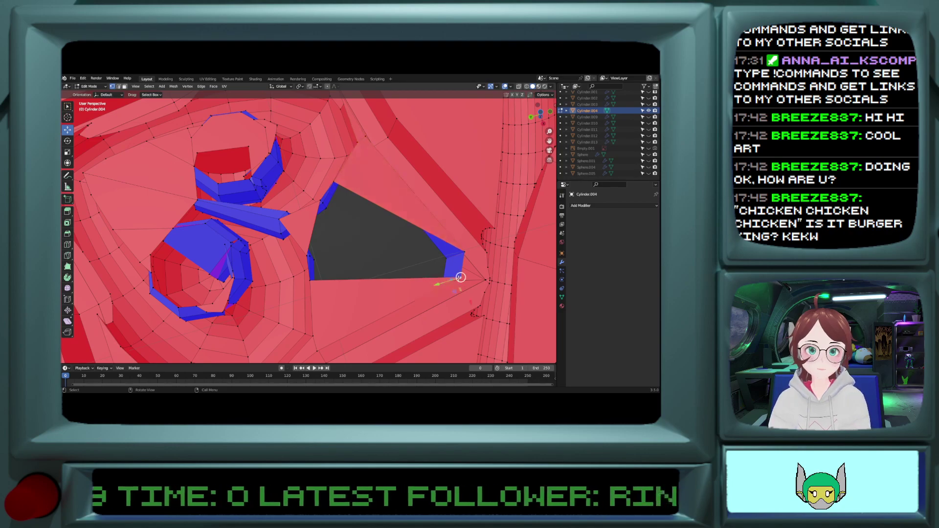
shift+click(309, 256)
shift+click(307, 273)
click(308, 258)
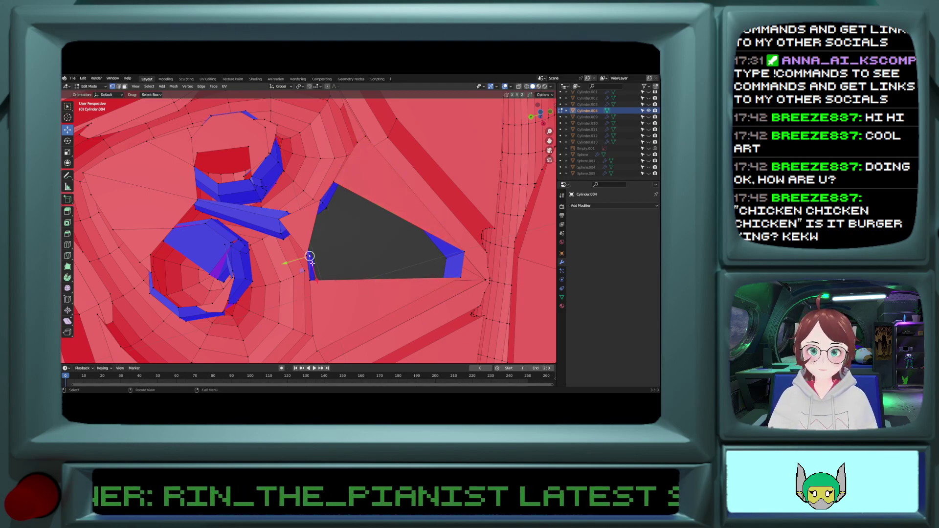
ctrl+click(462, 277)
key(f)
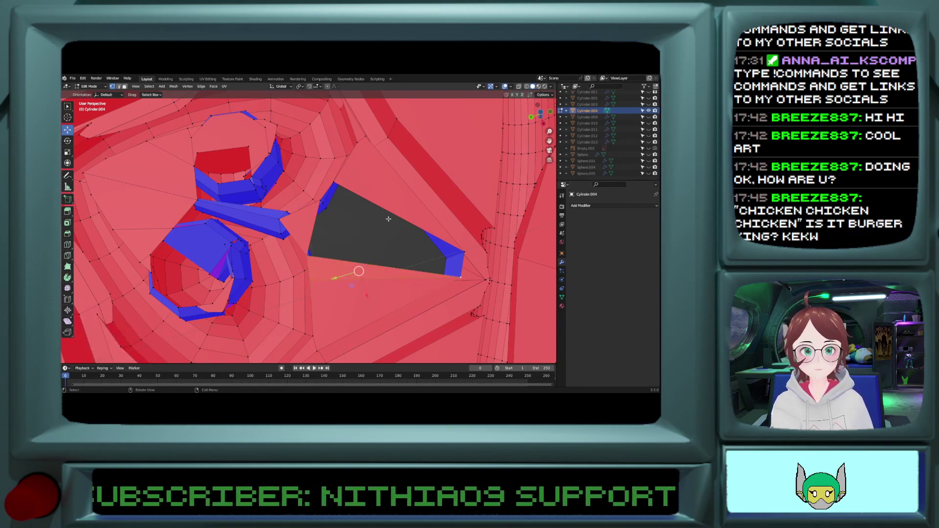
Step: Fill the narrow face between the upper lobe's vertex nearest the notch and the upper vertex of the frame's outer corner
click(323, 201)
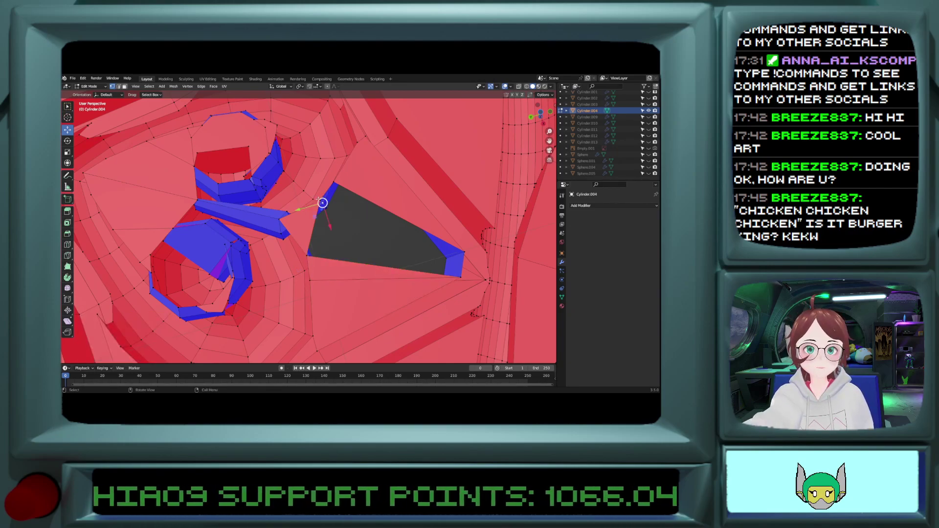
ctrl+click(462, 252)
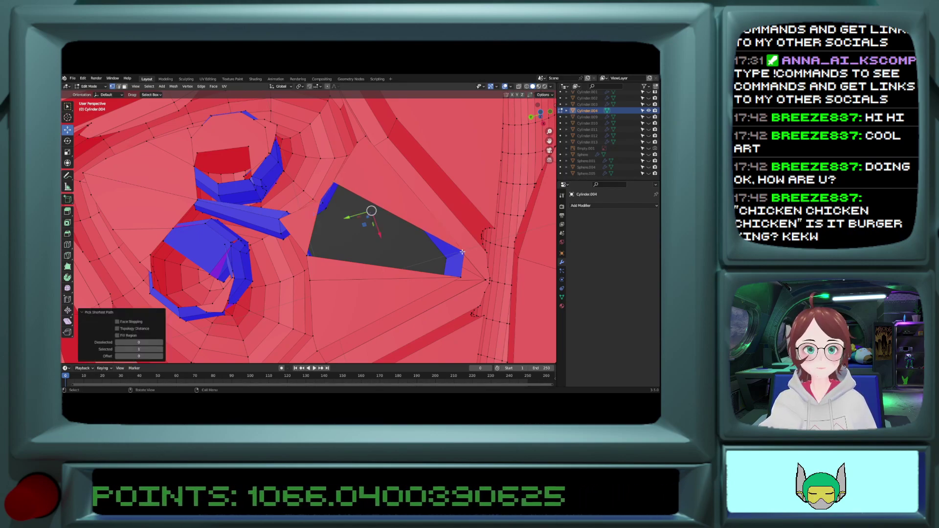
key(f)
Step: Close the remaining four-cornered gap between the two lobes and the frame's outer corner with a face
click(462, 252)
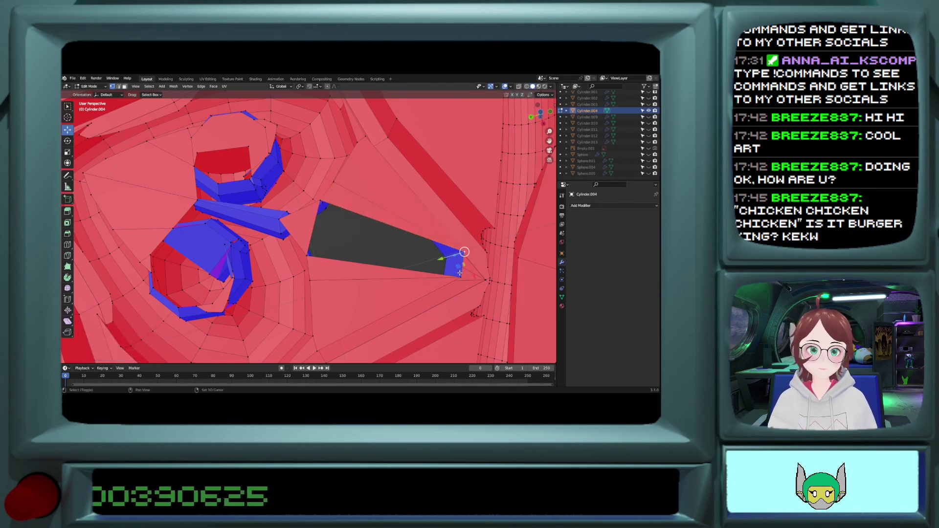
shift+click(460, 277)
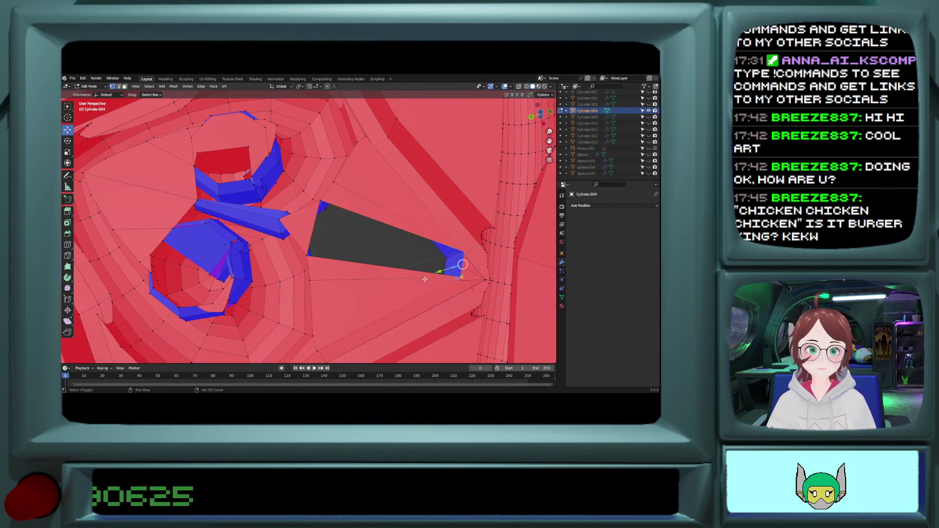
shift+click(308, 253)
shift+click(323, 202)
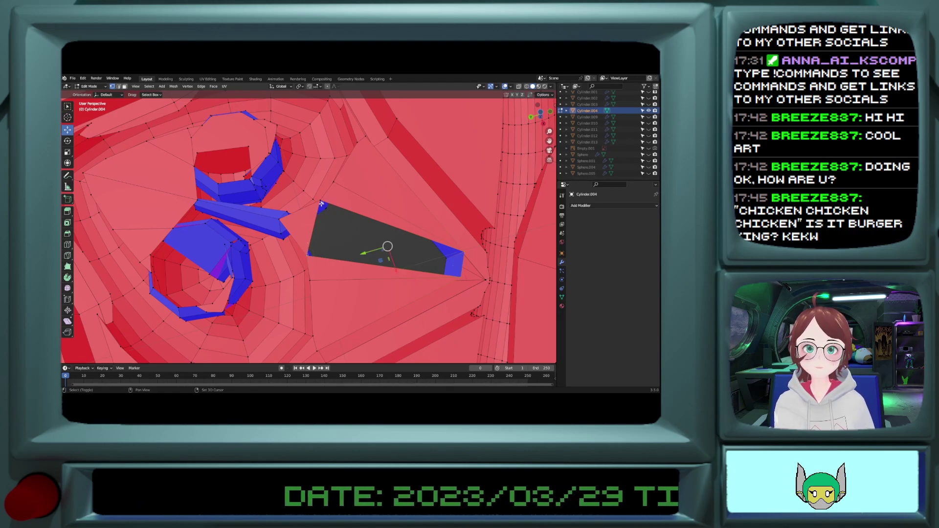
key(ctrl+x)
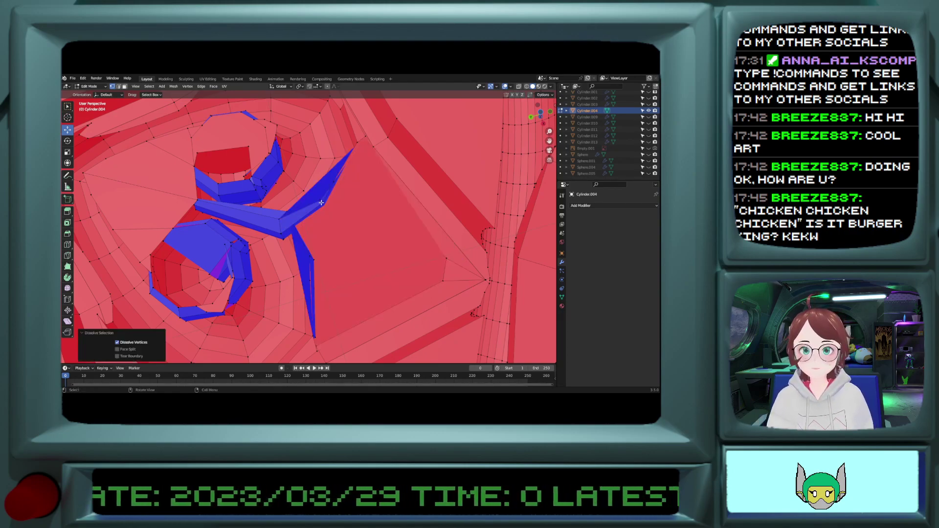
key(ctrl+z)
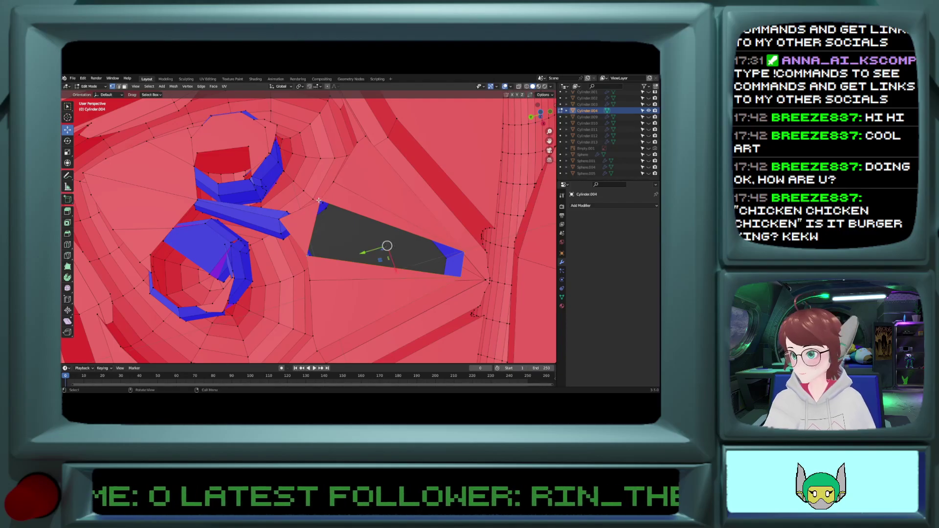
key(ctrl+x)
Step: Symmetrize the selected new face across the medallion from -X to +X, working from the bottom view
scroll(319, 200, down, 6)
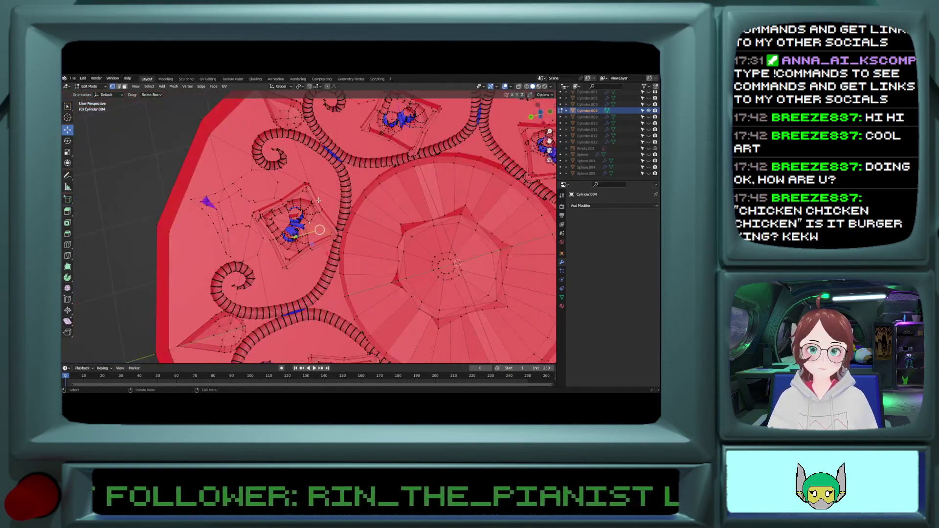
scroll(318, 200, down, 5)
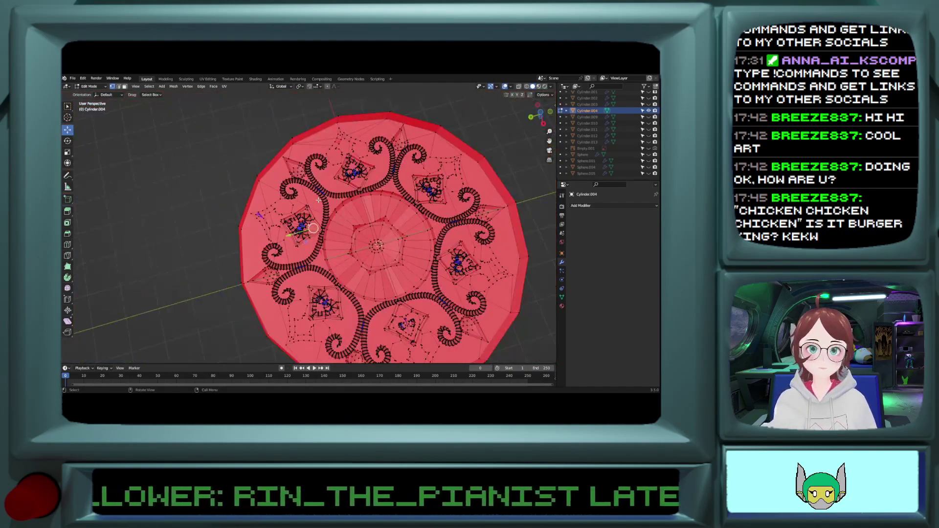
scroll(318, 200, up, 5)
middle_drag(319, 200, 387, 201)
scroll(364, 225, down, 3)
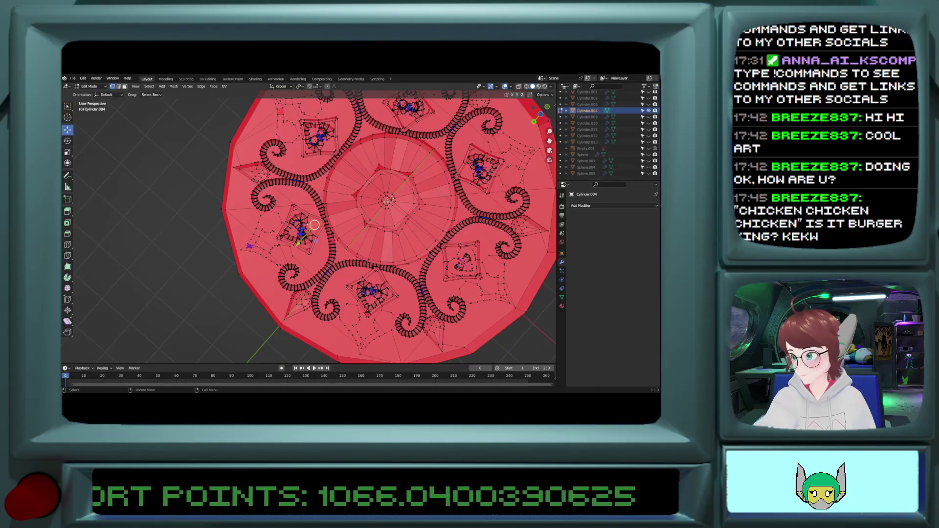
scroll(387, 201, down, 3)
scroll(386, 202, up, 1)
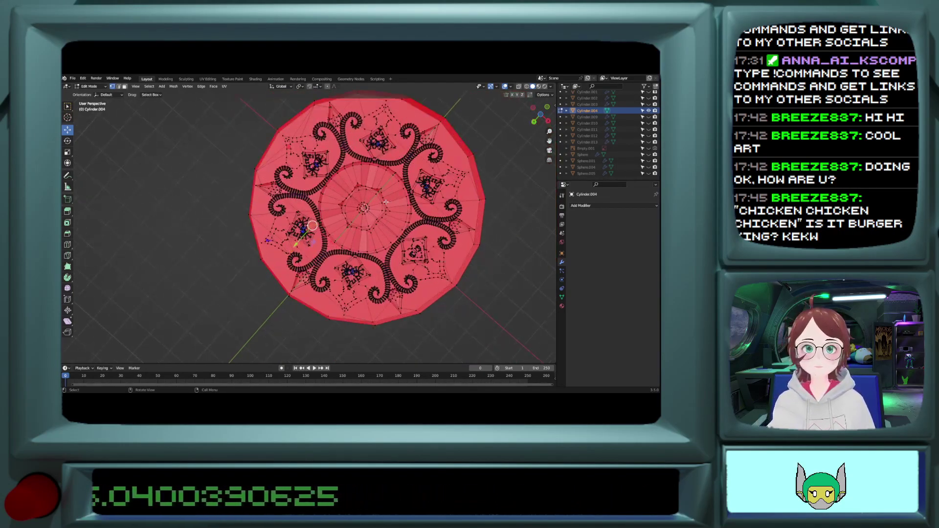
key(KP_1)
key(KP_7)
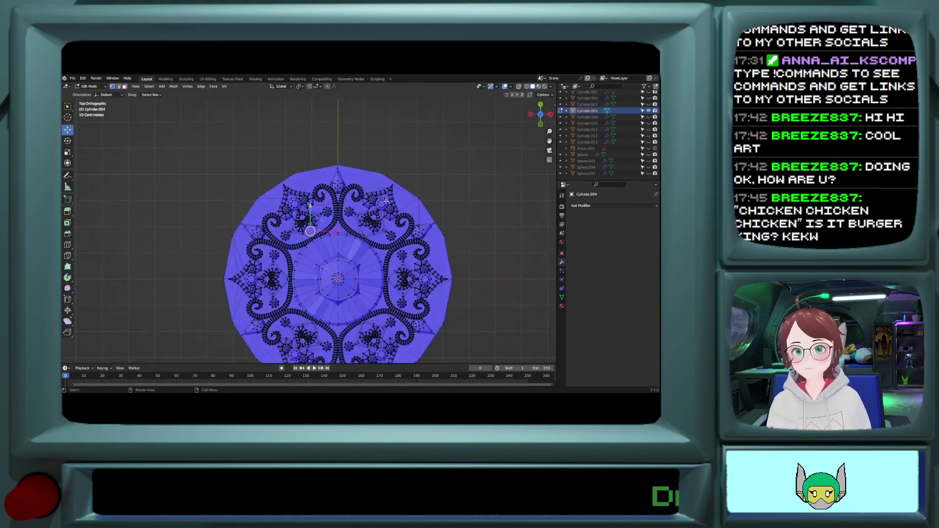
scroll(386, 201, up, 3)
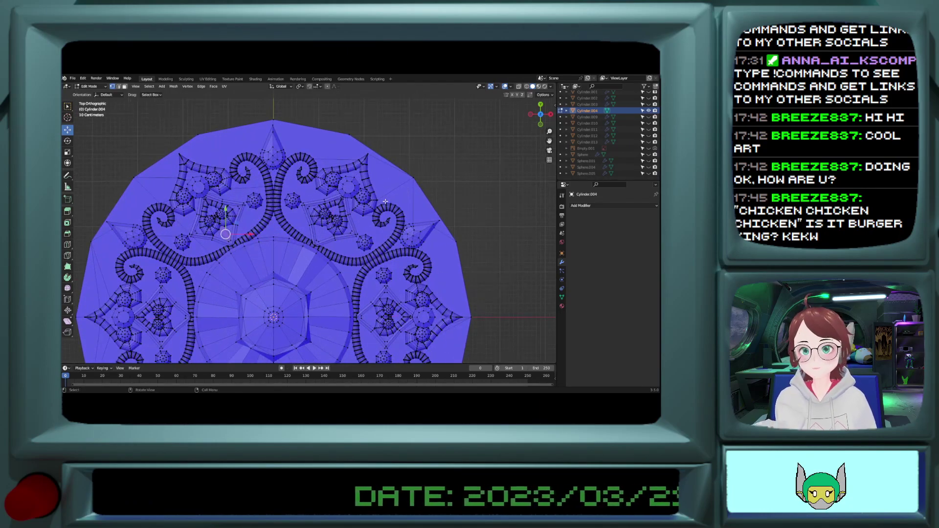
key(ctrl+KP_7)
ctrl+scroll(385, 201, down, 4)
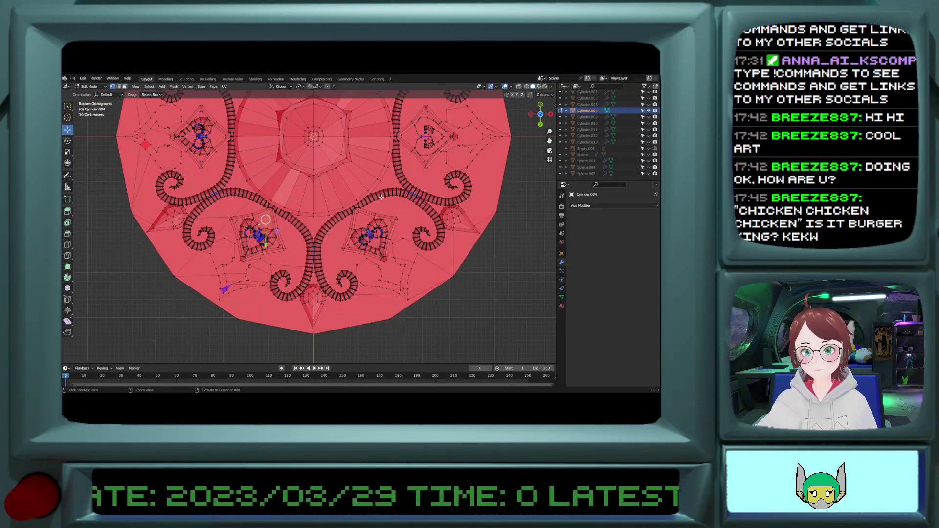
click(172, 87)
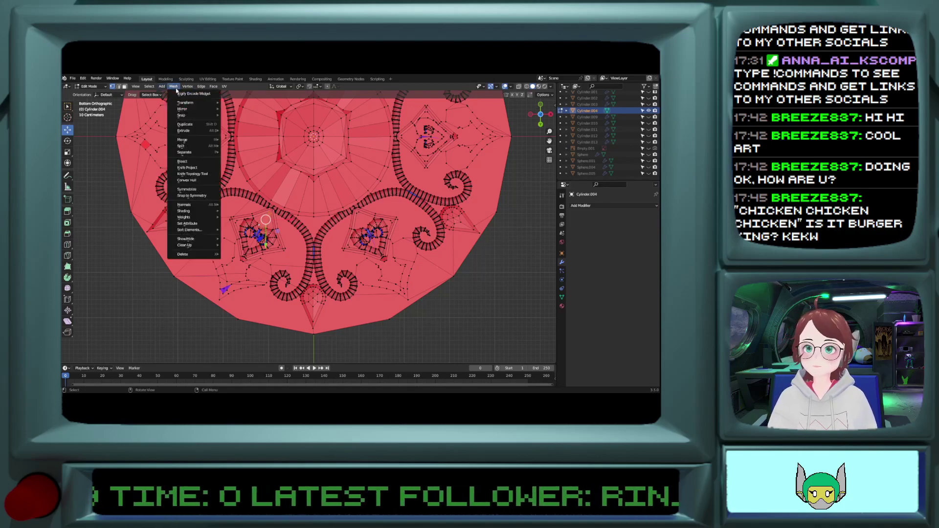
click(192, 190)
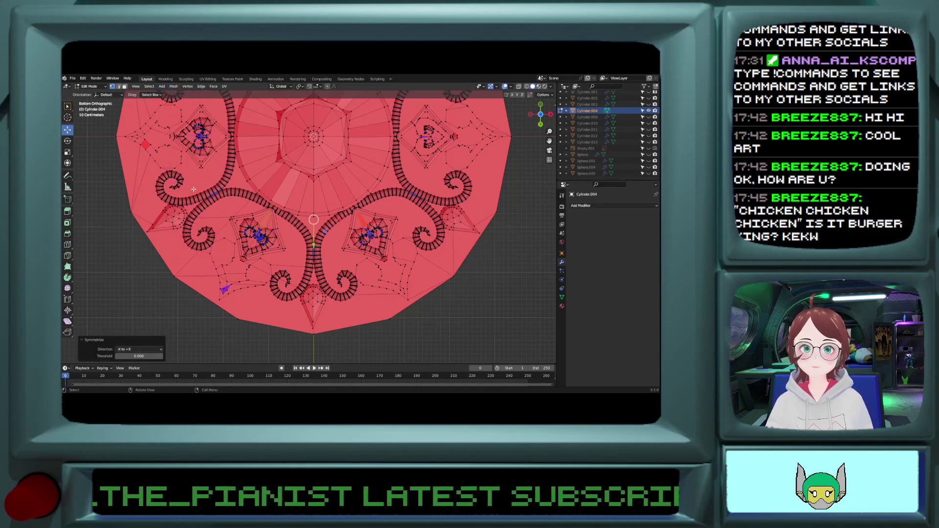
shift+scroll(194, 189, up, 4)
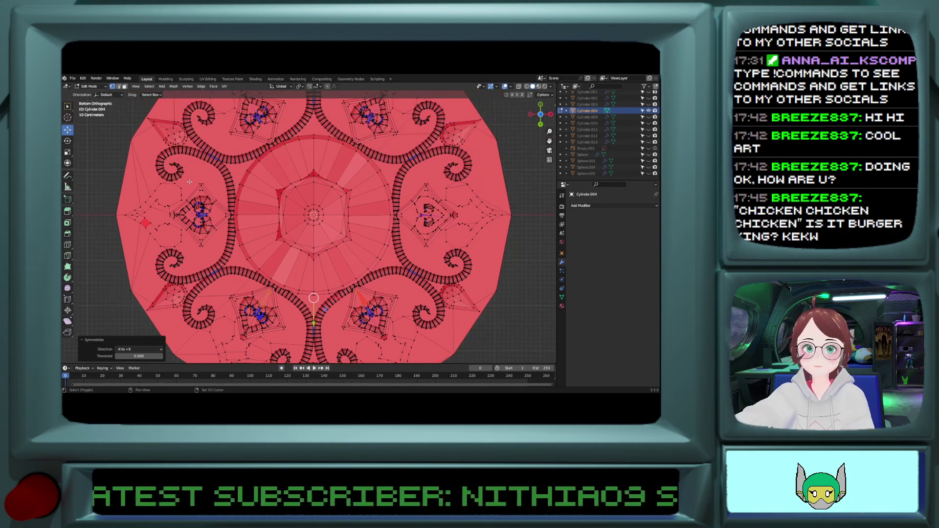
scroll(189, 181, down, 1)
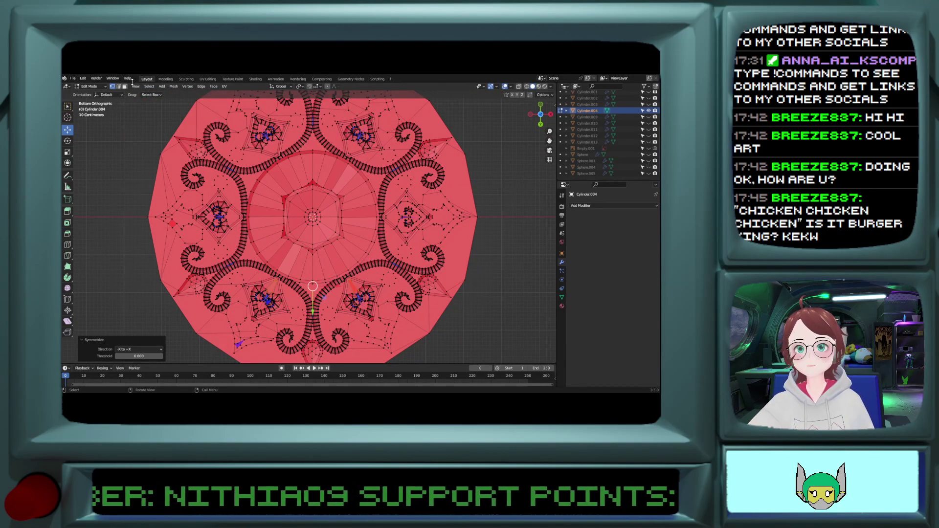
Step: Symmetrize the selection along Y as well, trying -Y to +Y before choosing +Y to -Y, and clear the selection
click(174, 86)
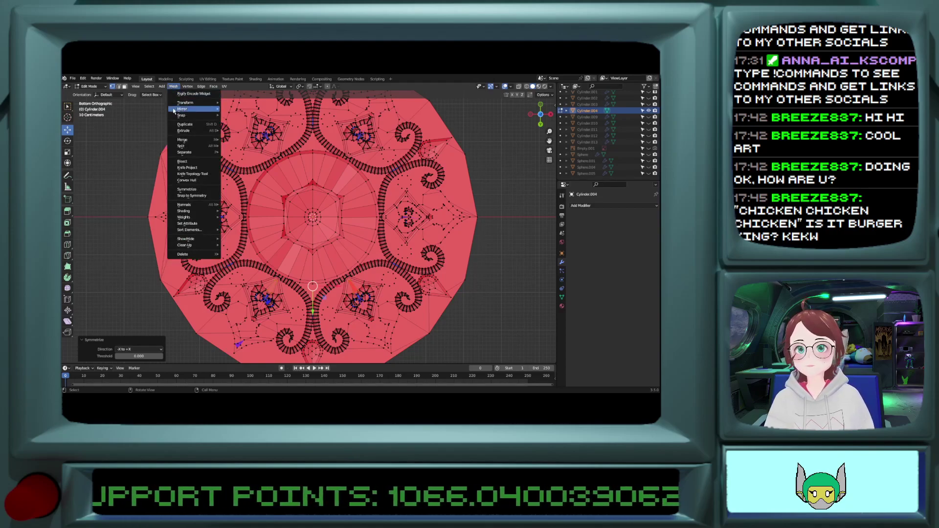
key(Escape)
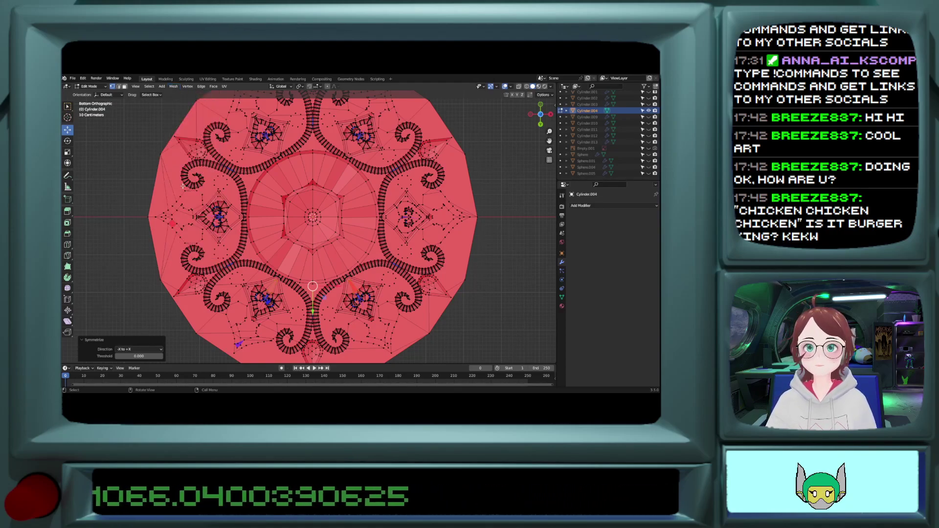
click(138, 349)
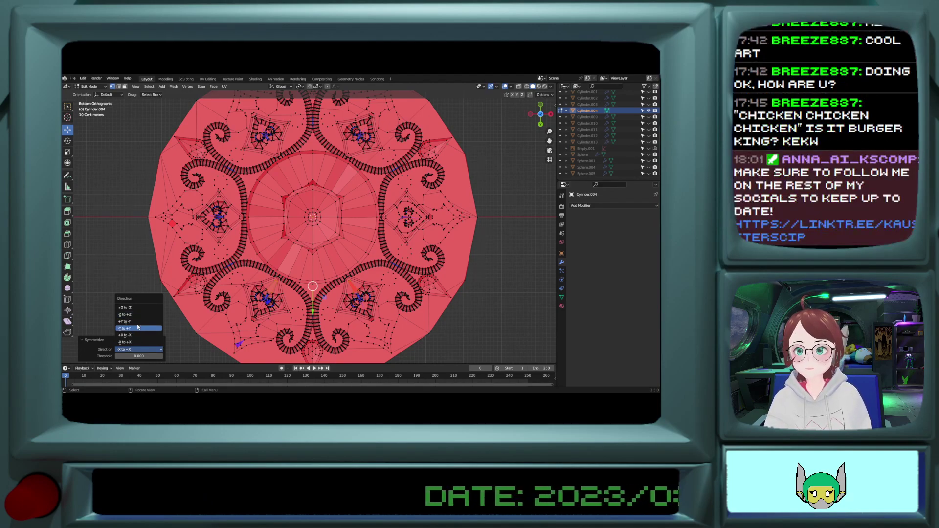
click(136, 329)
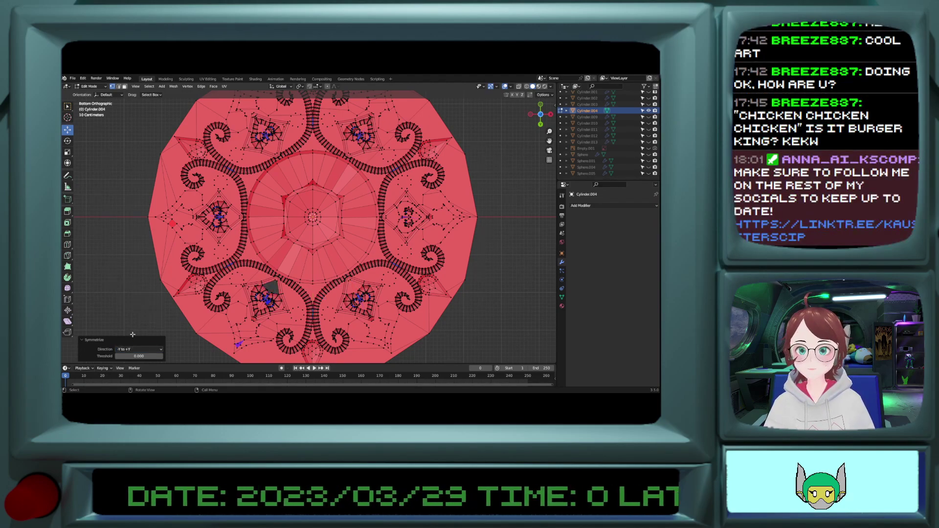
click(139, 350)
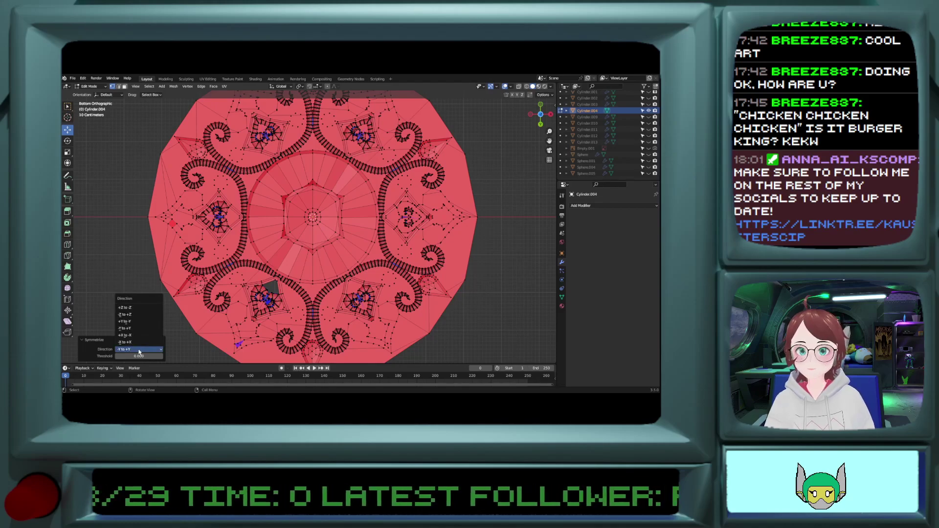
click(132, 321)
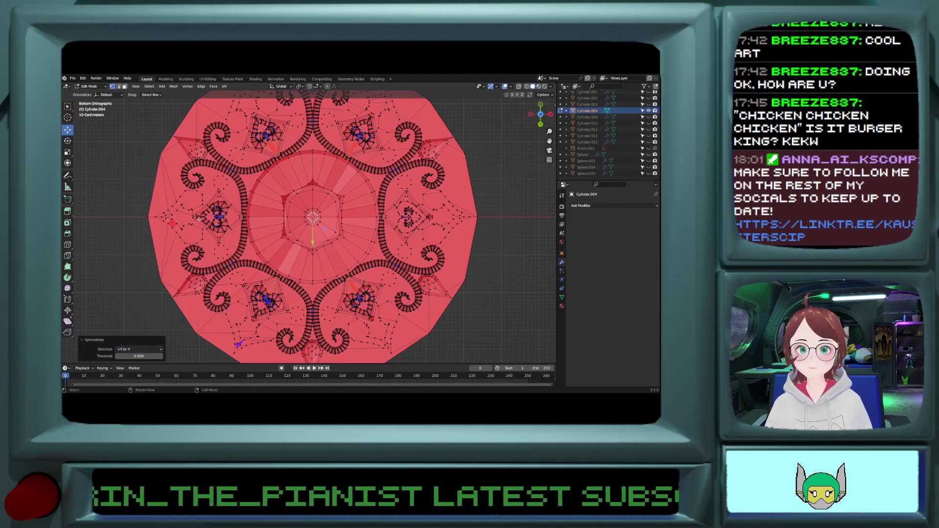
click(520, 253)
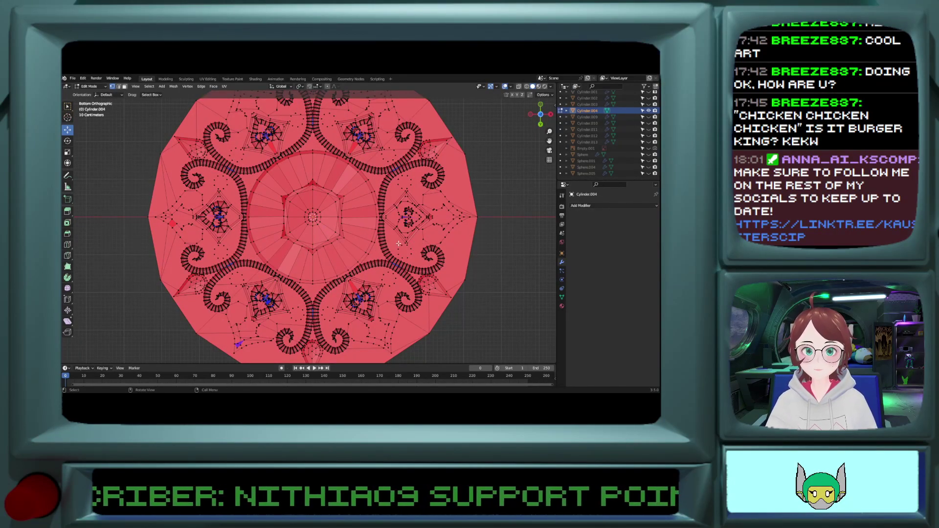
Step: Examine the heart ornament on the medallion's -X side, including its two domes and the groove between them
scroll(399, 243, up, 2)
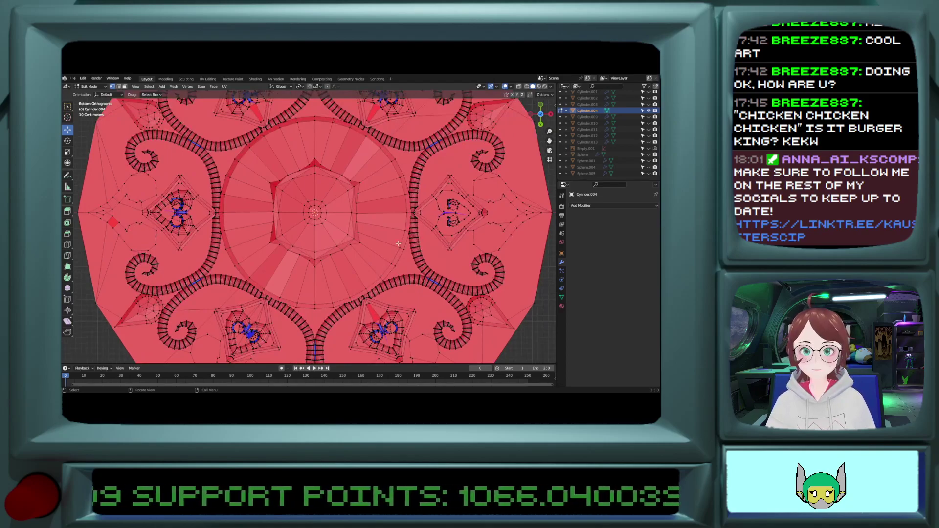
ctrl+scroll(397, 243, down, 7)
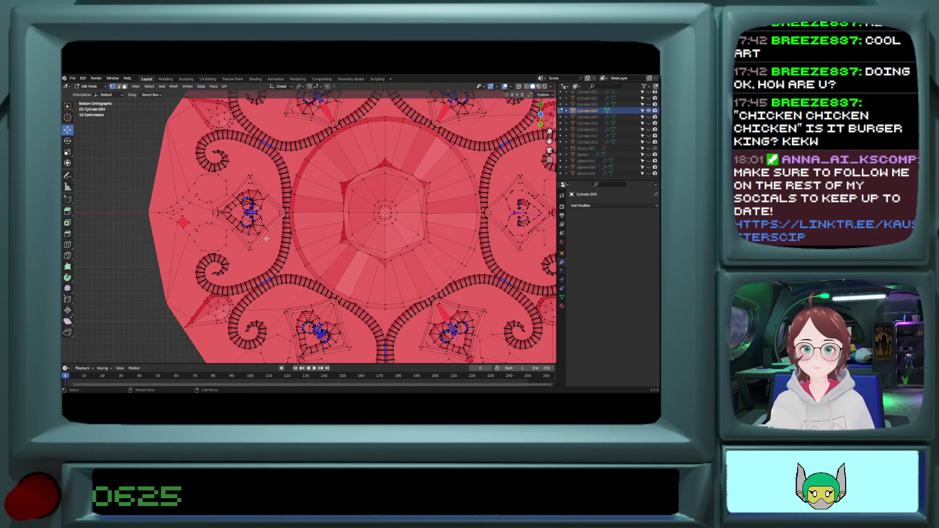
ctrl+scroll(266, 239, down, 9)
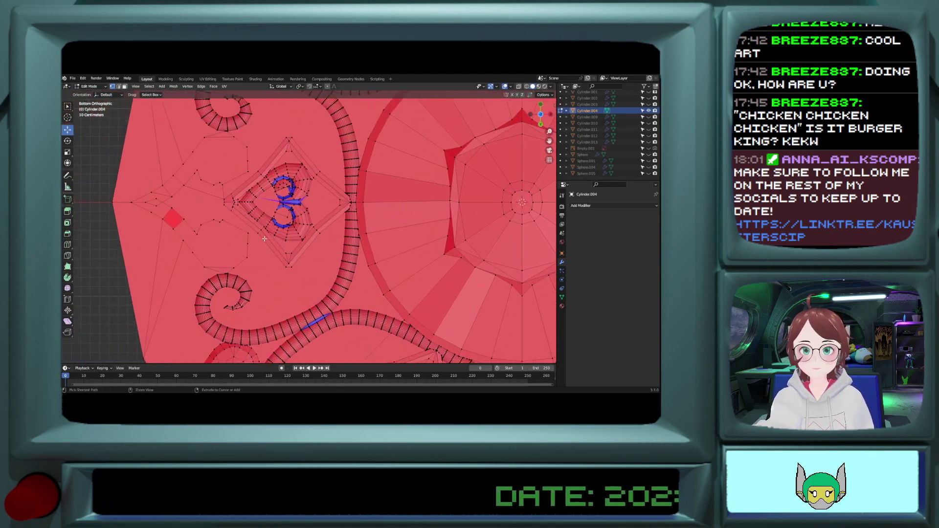
shift+scroll(265, 238, up, 4)
scroll(264, 239, up, 5)
ctrl+scroll(264, 238, up, 1)
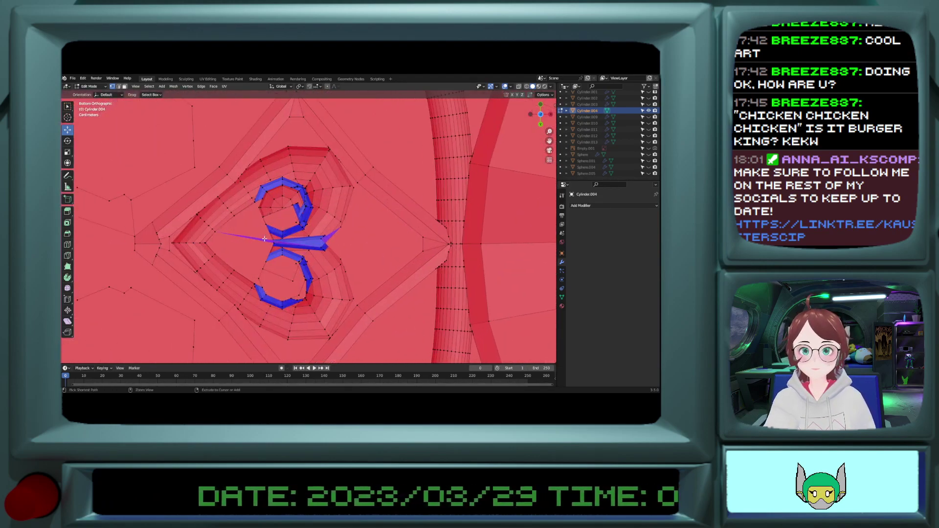
scroll(264, 238, up, 6)
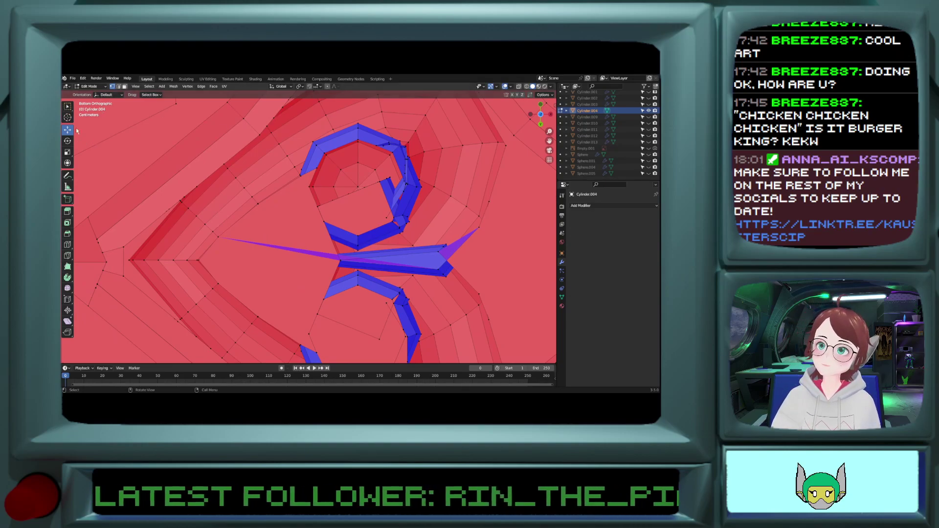
Step: Try to delete the large face surrounding the two lobes of the heart ornament on the medallion's -X side
click(283, 223)
key(x)
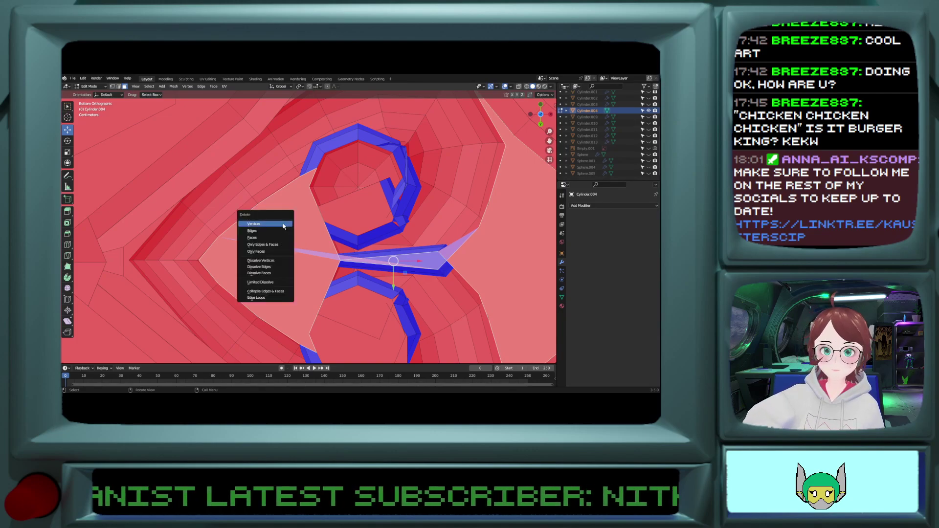
click(284, 224)
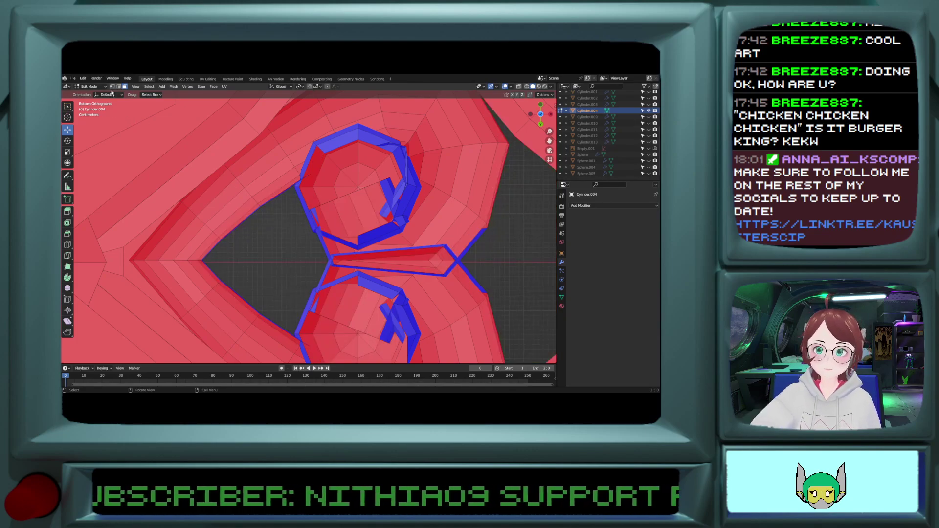
scroll(336, 272, up, 1)
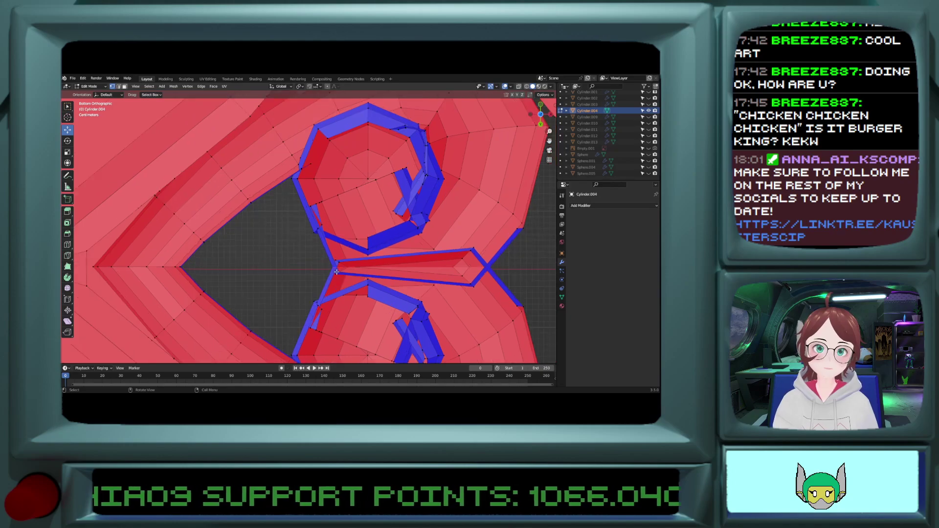
shift+scroll(332, 262, up, 2)
shift+scroll(330, 264, down, 7)
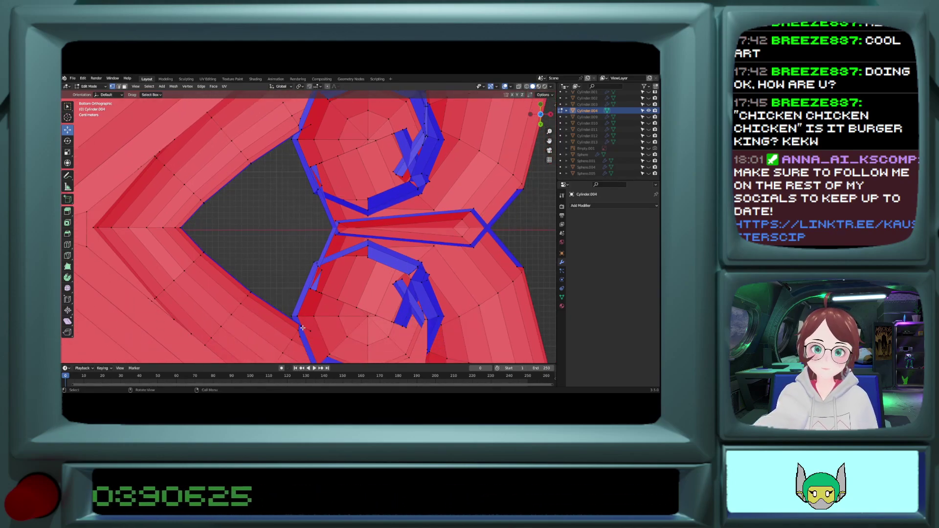
scroll(302, 319, up, 2)
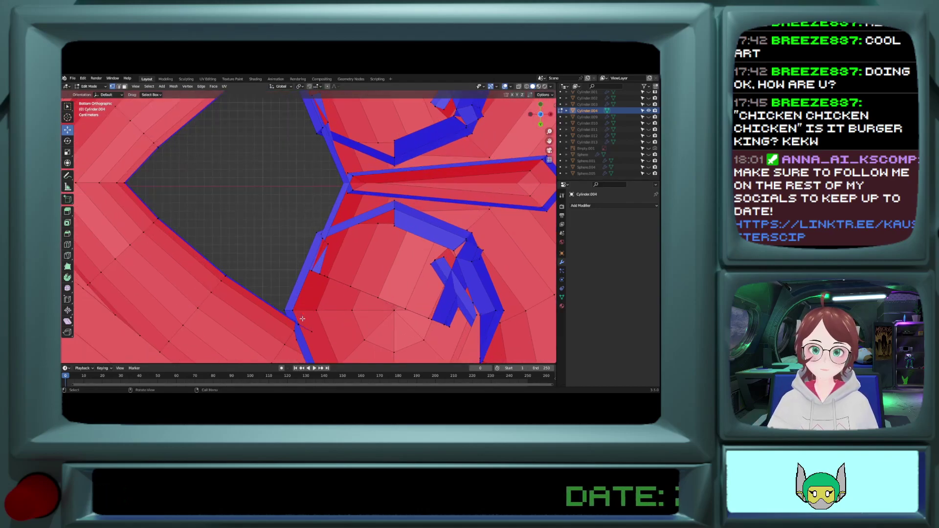
scroll(298, 324, up, 1)
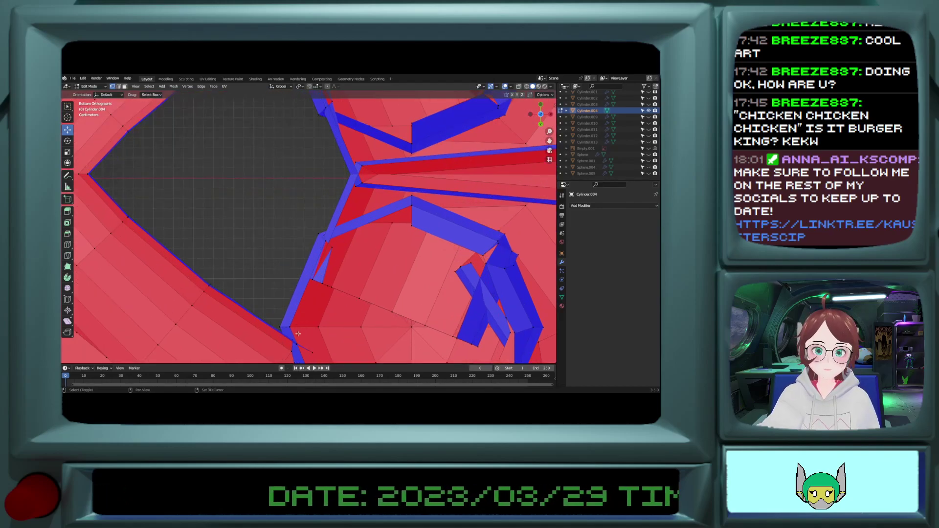
Step: Select the whole medallion mesh and try Merge by Distance with a merge distance of 0.0101 m
scroll(294, 342, down, 6)
middle_drag(295, 343, 326, 251)
scroll(342, 305, down, 2)
scroll(343, 303, up, 2)
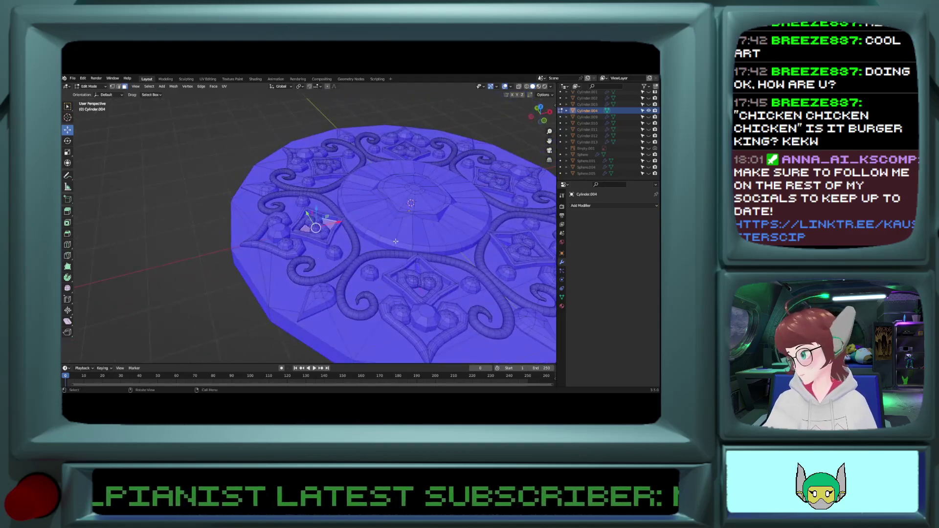
key(a)
key(KP_Decimal)
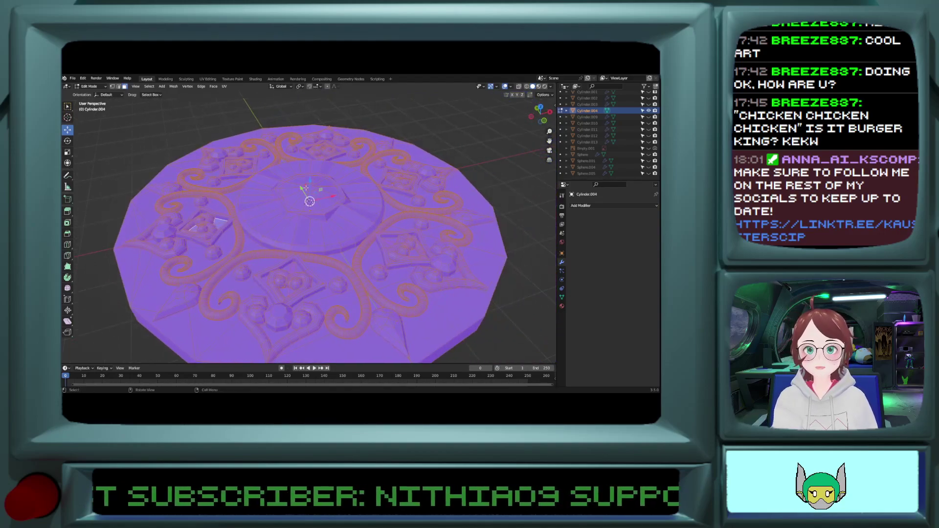
click(173, 87)
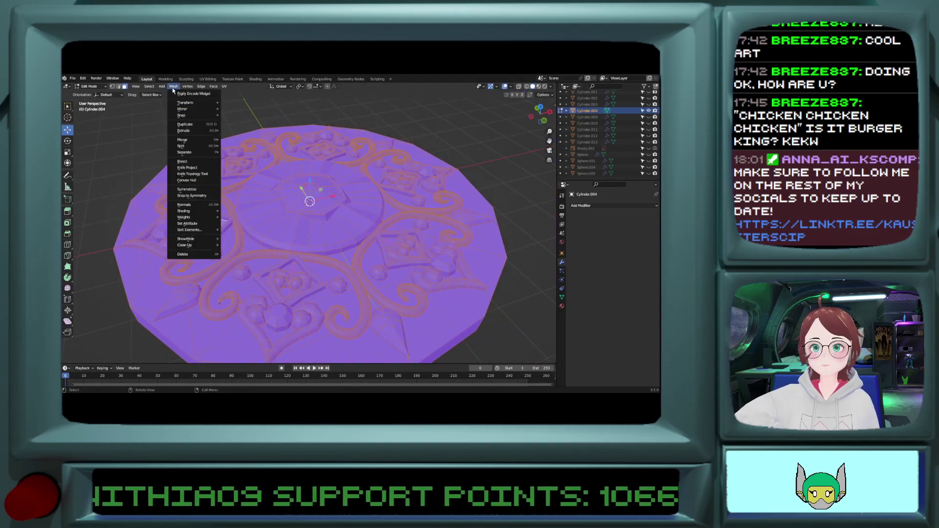
mouse_move(196, 245)
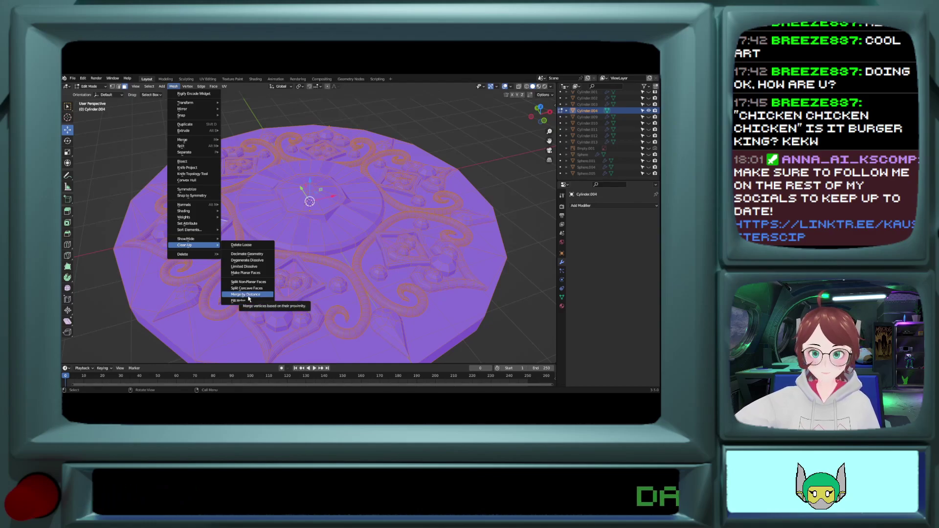
click(247, 294)
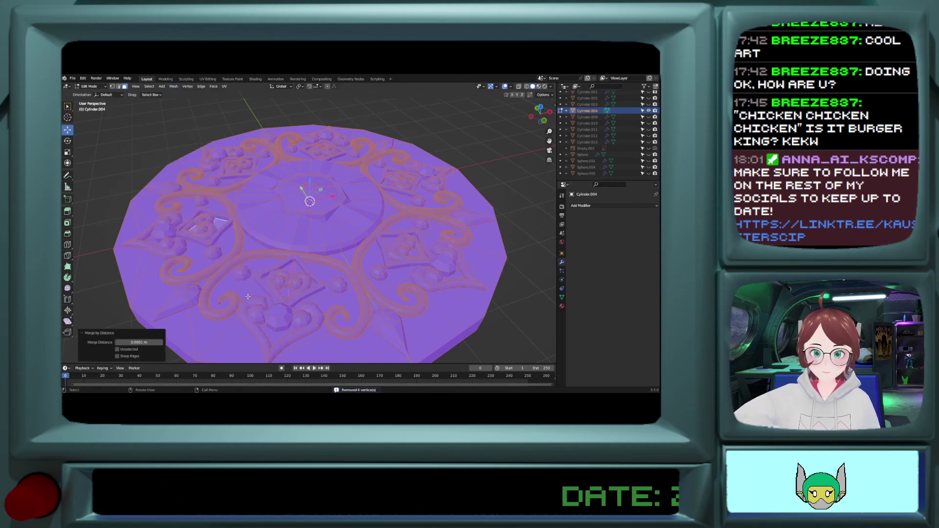
click(161, 342)
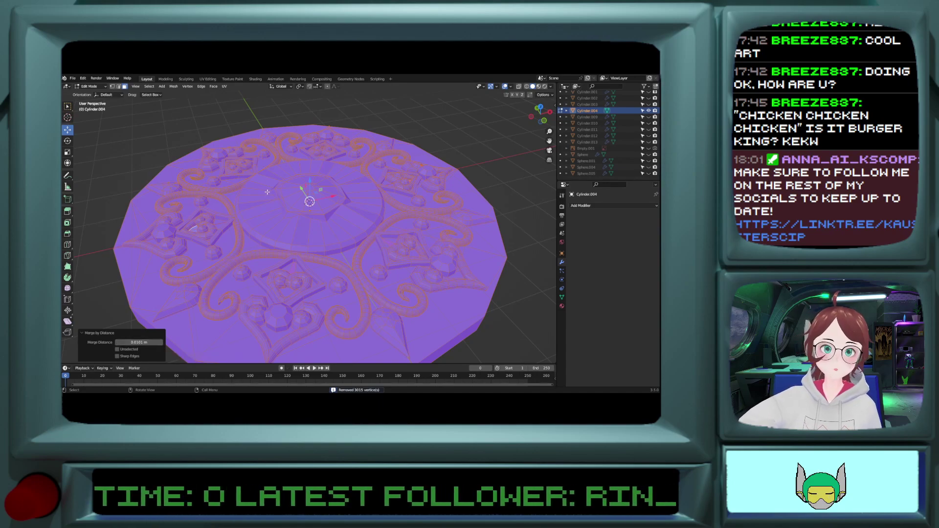
Step: Examine the merged medallion from both sides and in Object Mode, and undo the merge
middle_drag(272, 273, 283, 170)
scroll(283, 169, up, 2)
scroll(282, 169, down, 2)
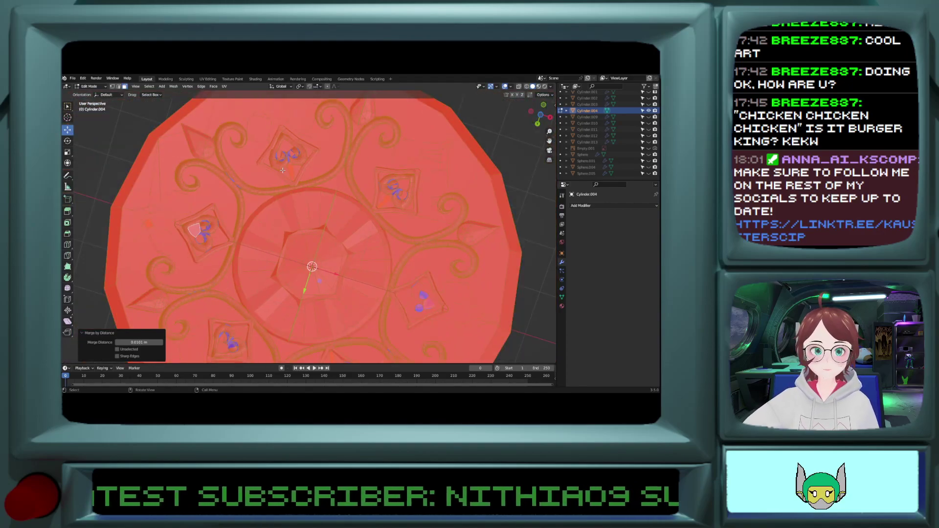
middle_drag(283, 169, 256, 295)
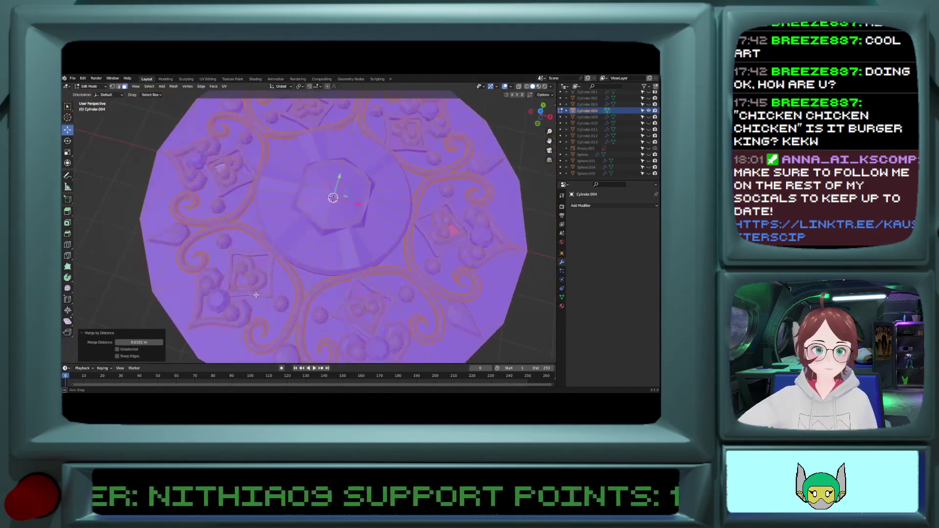
key(Tab)
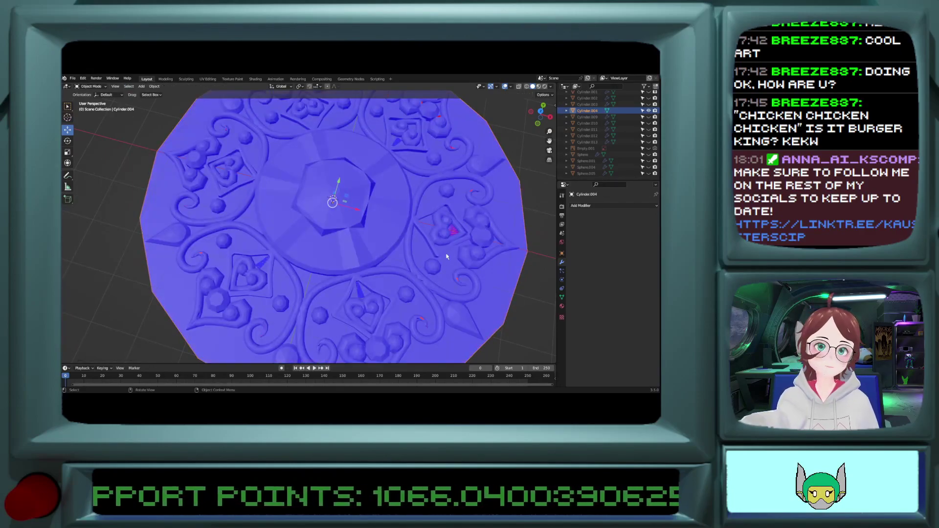
shift+scroll(446, 256, up, 4)
ctrl+scroll(446, 256, down, 1)
ctrl+scroll(446, 256, up, 7)
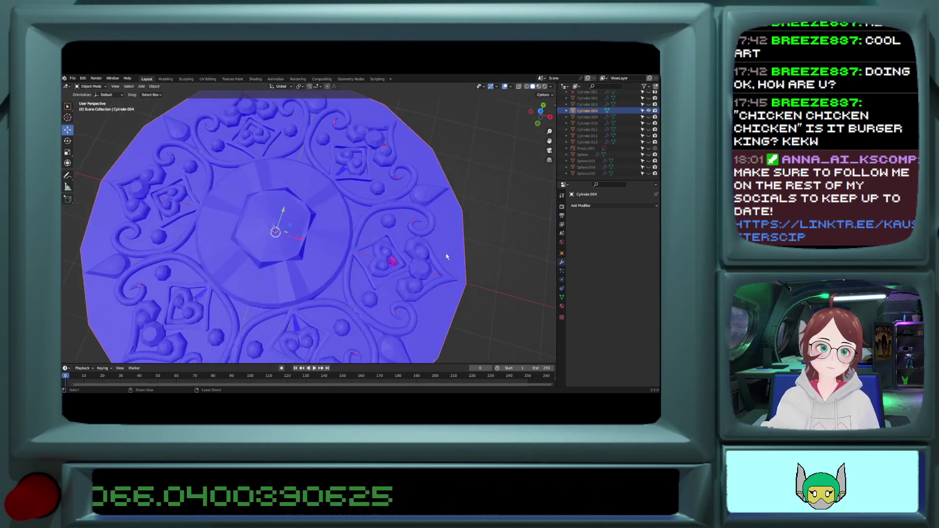
key(Tab)
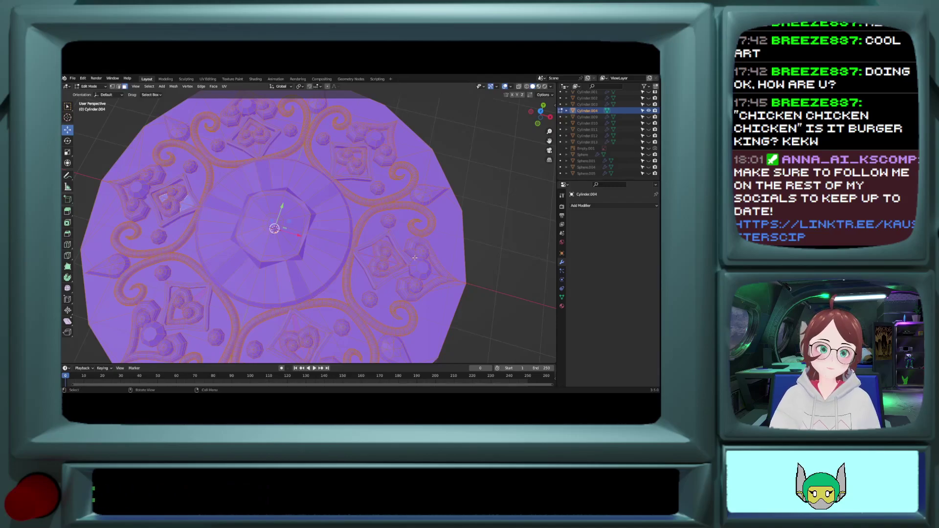
Step: Delete the large face filling the outer and inner gaps around the heart ornament on the underside of the +X side
scroll(414, 258, up, 4)
middle_drag(398, 231, 334, 102)
shift+scroll(334, 102, up, 8)
shift+scroll(335, 102, up, 8)
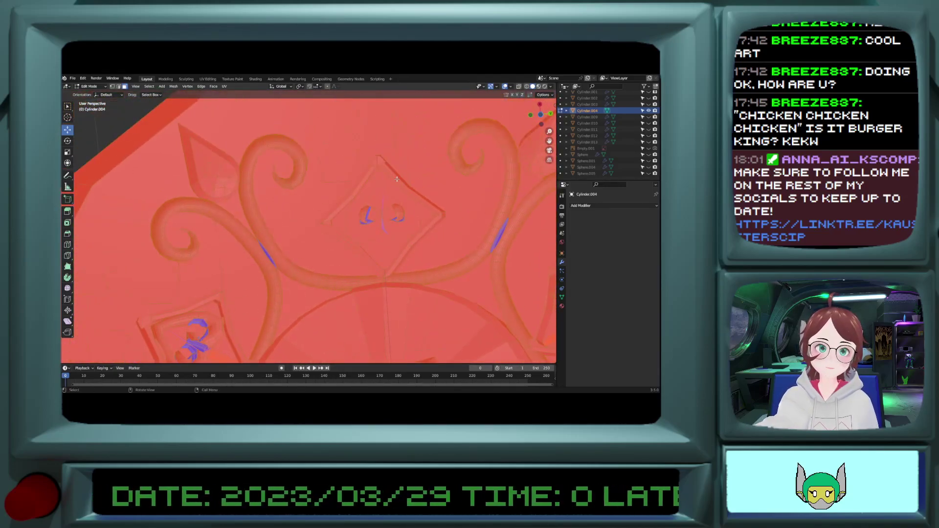
scroll(385, 202, up, 1)
ctrl+scroll(386, 202, down, 5)
ctrl+scroll(385, 201, down, 1)
ctrl+scroll(385, 202, up, 11)
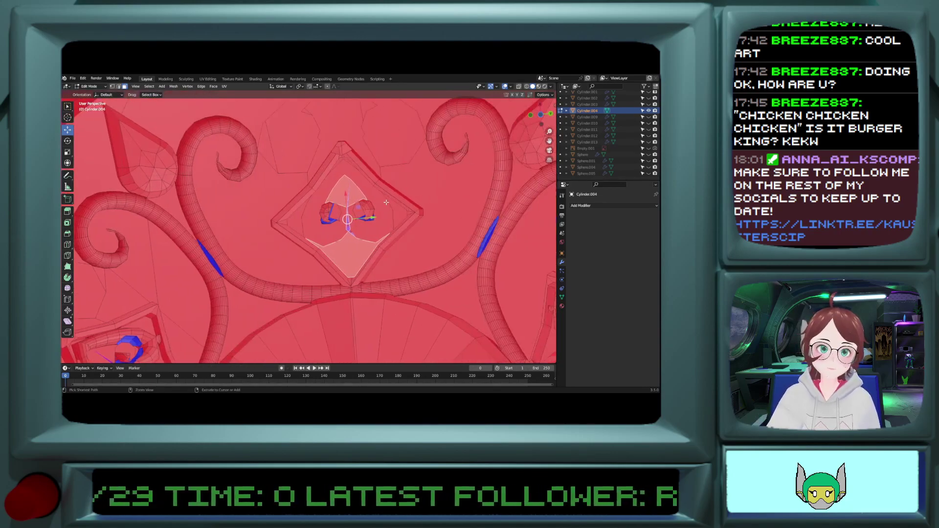
scroll(386, 202, up, 6)
ctrl+scroll(386, 202, up, 7)
right_click(374, 204)
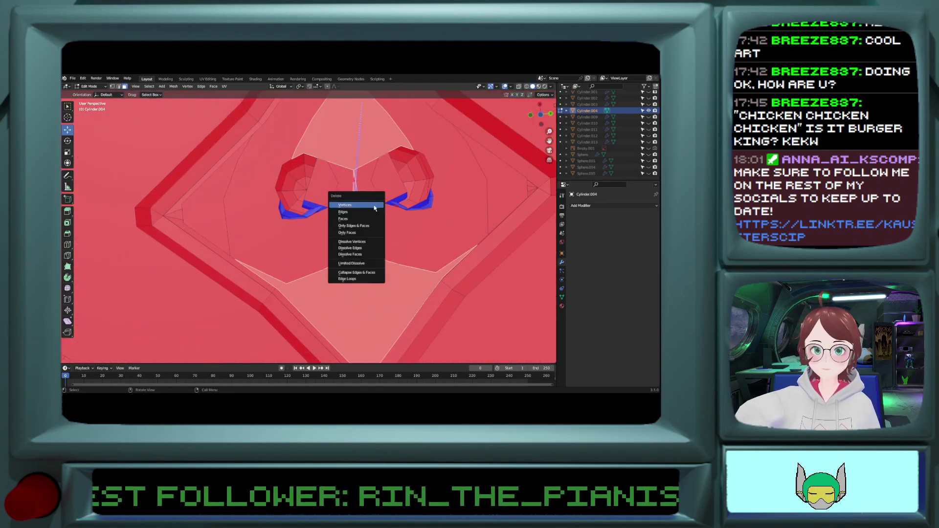
click(362, 214)
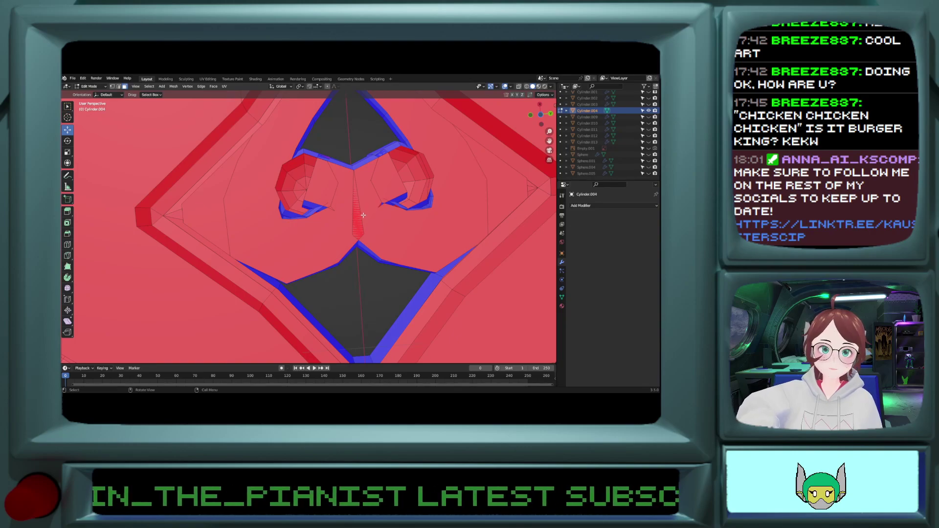
Step: Delete the face covering both lobes of the same heart ornament to expose the domes and groove
click(371, 226)
key(x)
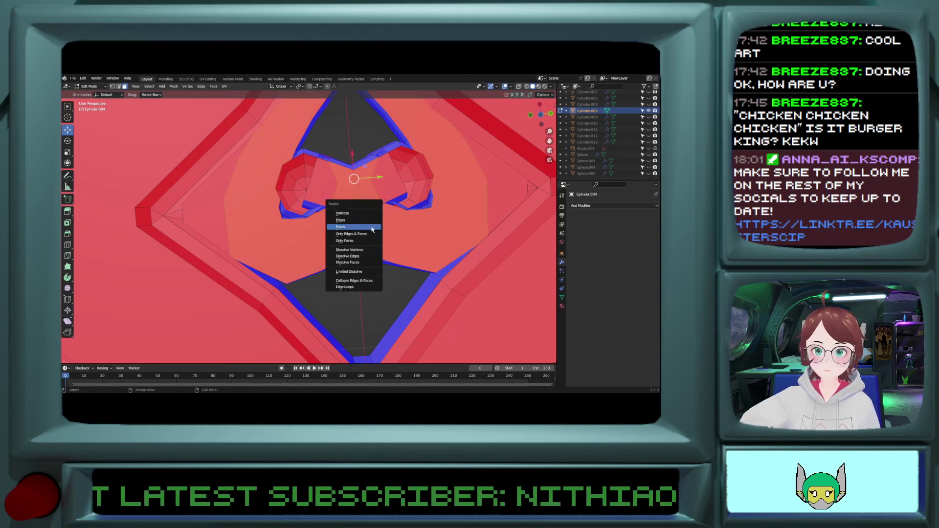
click(371, 226)
scroll(371, 226, down, 4)
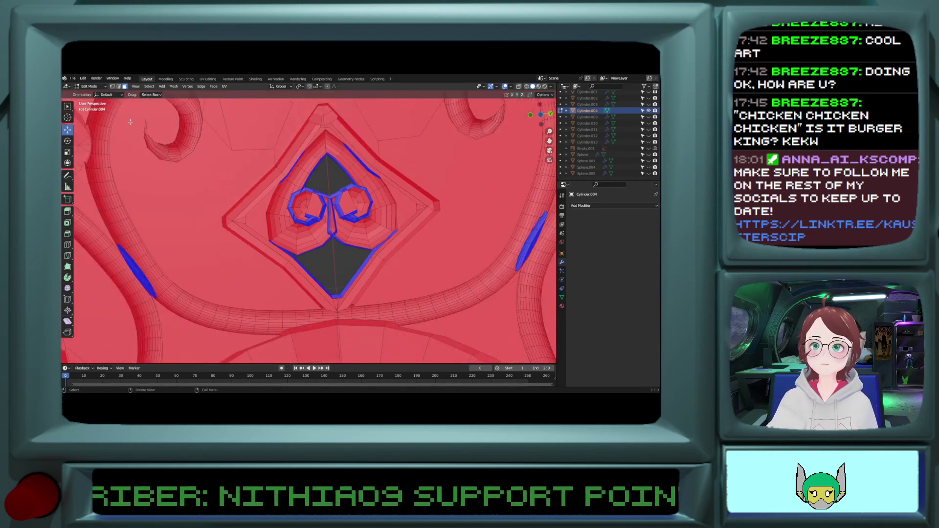
Step: Merge the overlapping vertices at the notch between the heart's two domes at their center
click(112, 87)
scroll(318, 251, up, 5)
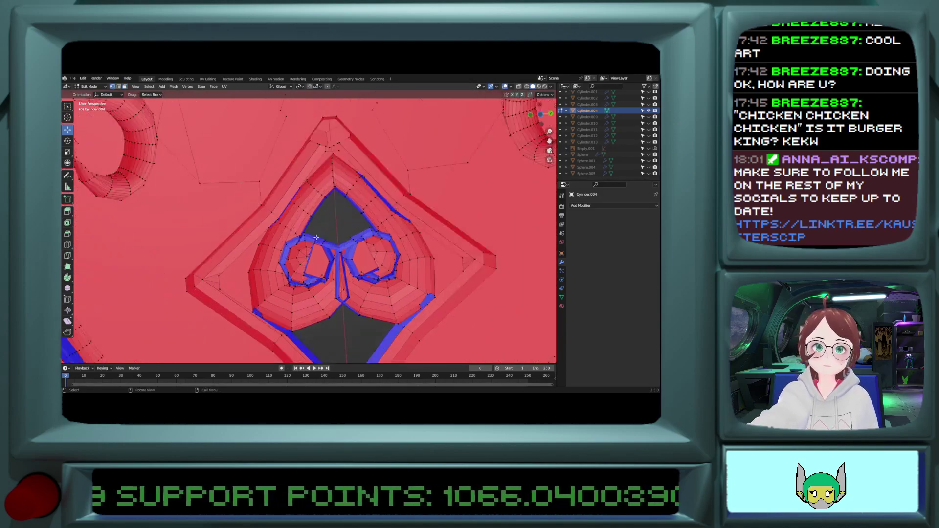
ctrl+scroll(318, 251, down, 4)
ctrl+scroll(318, 251, up, 5)
scroll(330, 266, up, 2)
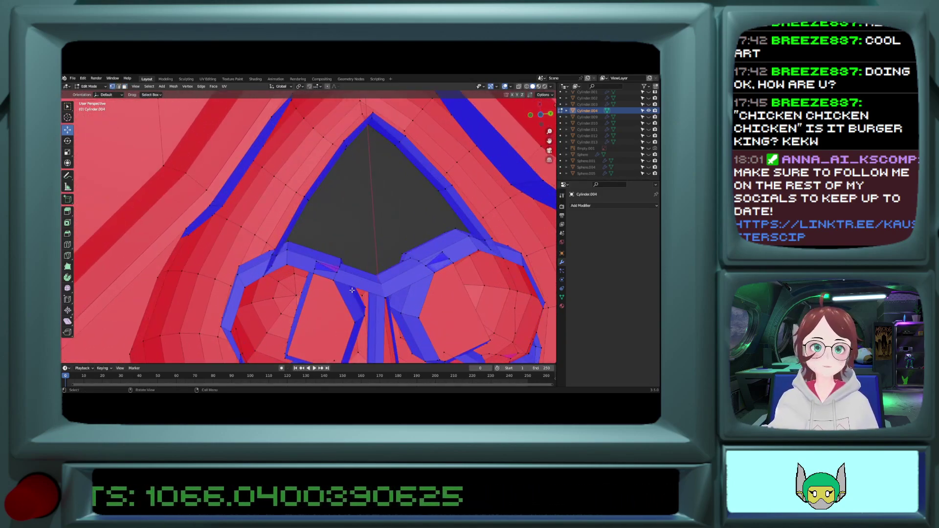
ctrl+scroll(351, 290, up, 2)
scroll(352, 291, up, 4)
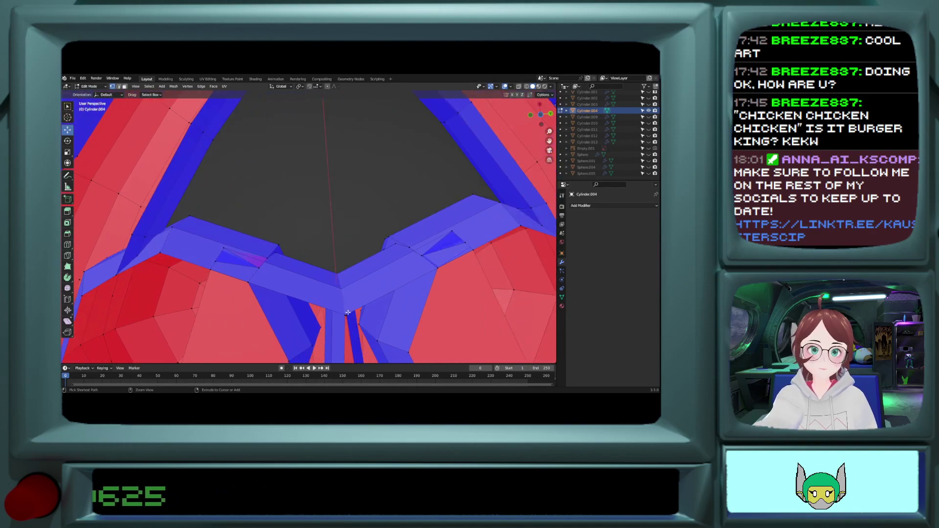
click(344, 318)
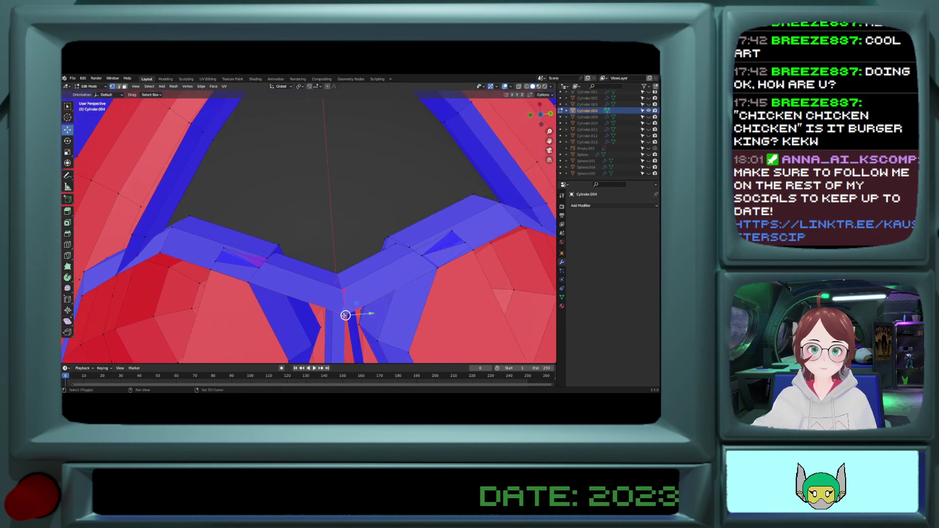
key(m)
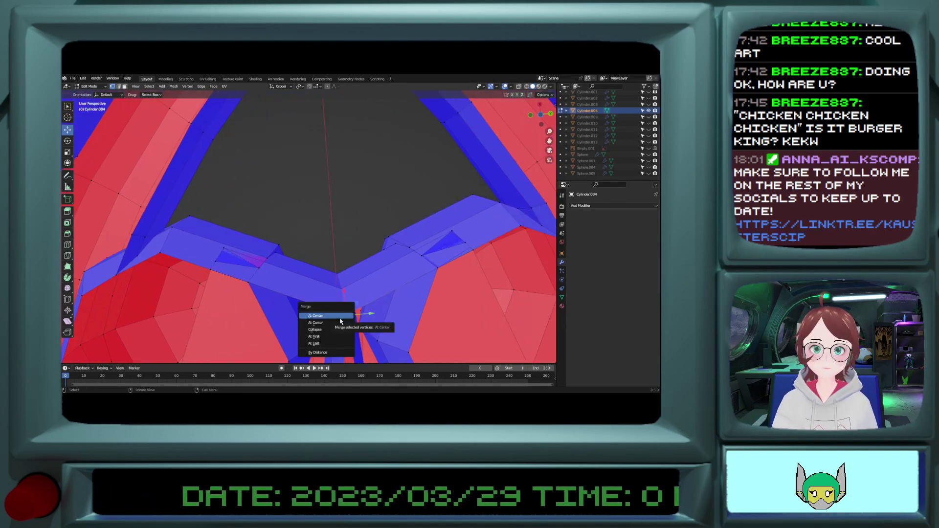
click(340, 317)
Step: Merge the mesh's duplicate vertices by distance with a merge distance of 0.0005 m
scroll(294, 206, down, 5)
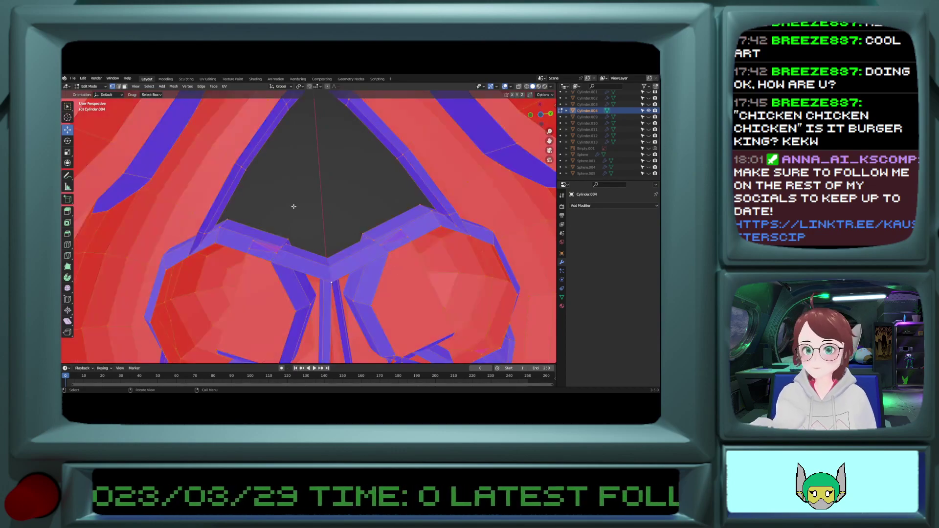
click(174, 86)
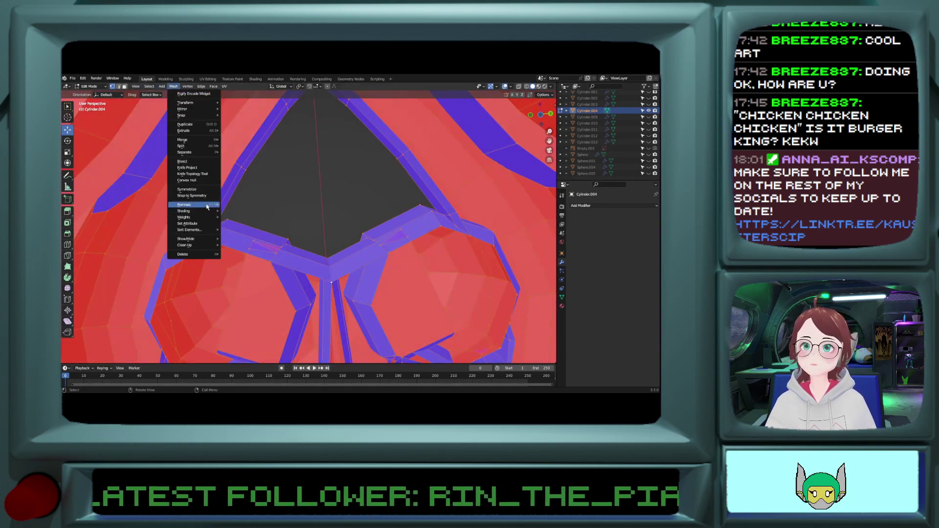
mouse_move(213, 206)
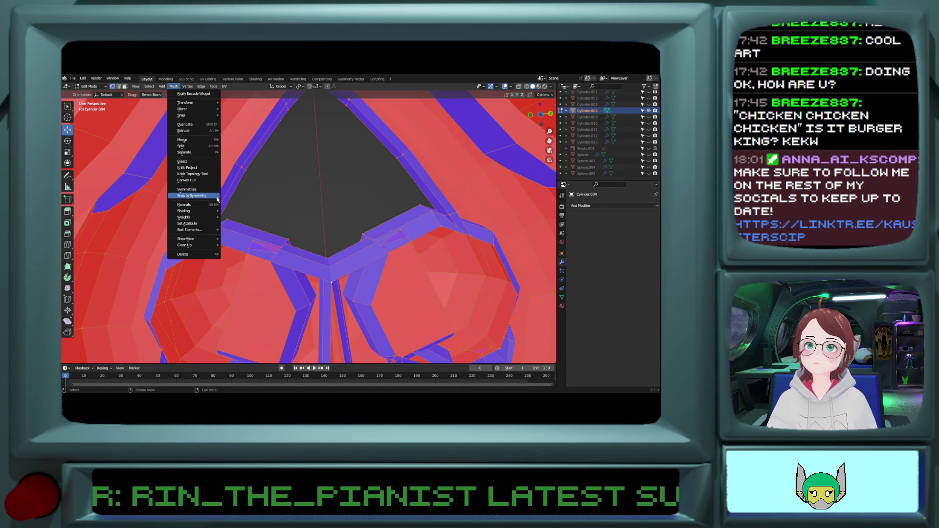
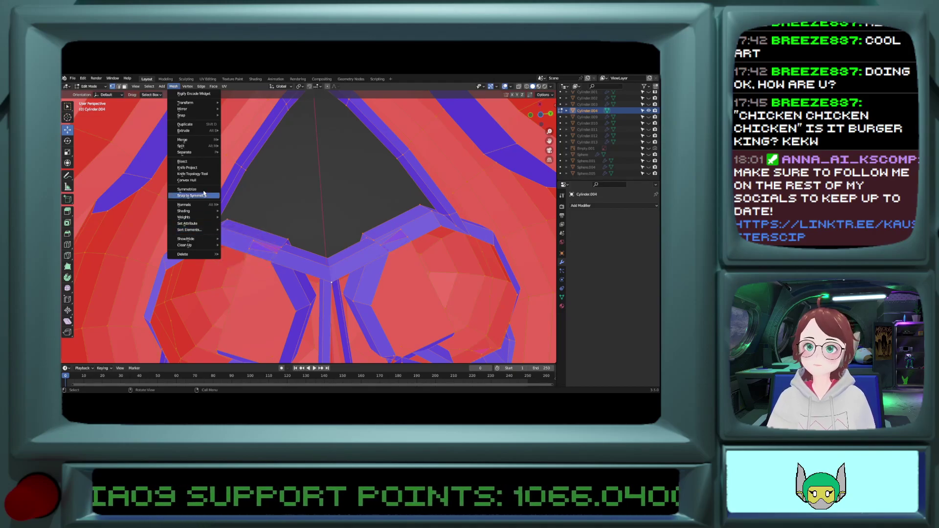
mouse_move(209, 137)
mouse_move(206, 239)
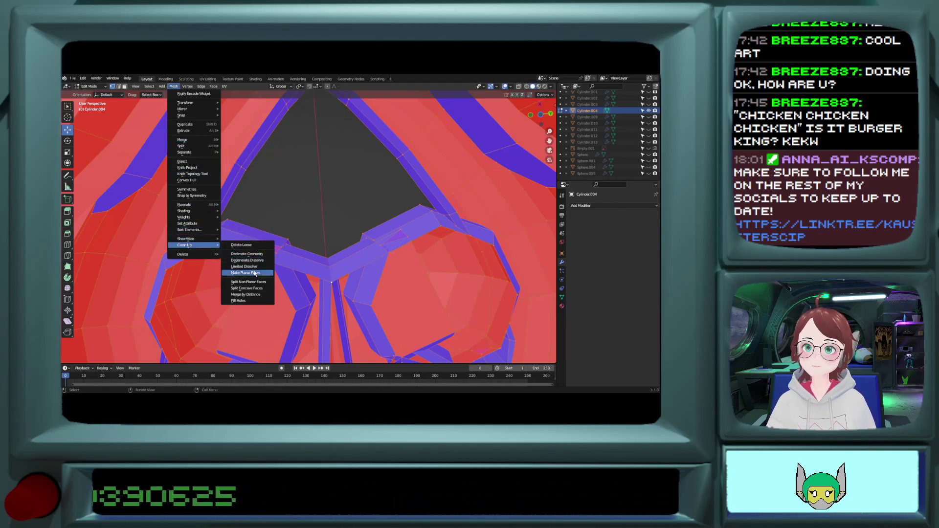
click(246, 295)
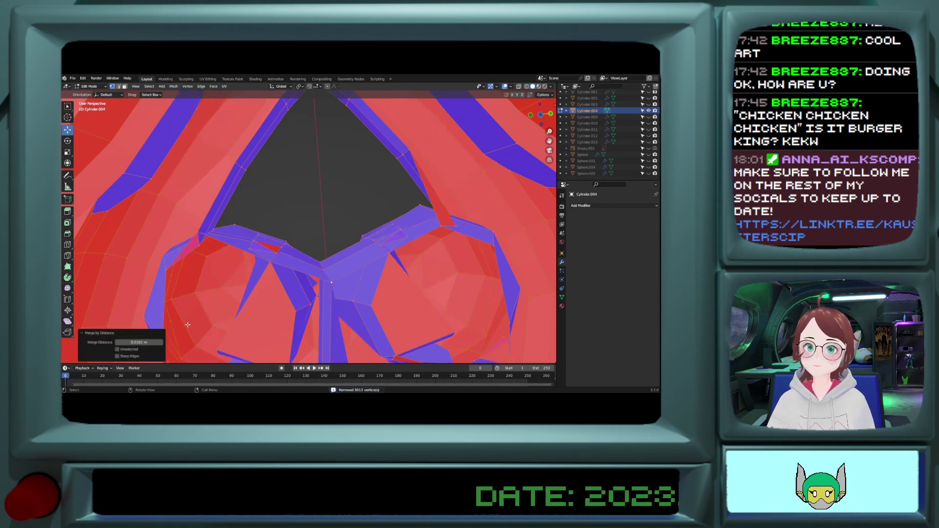
click(147, 342)
click(129, 343)
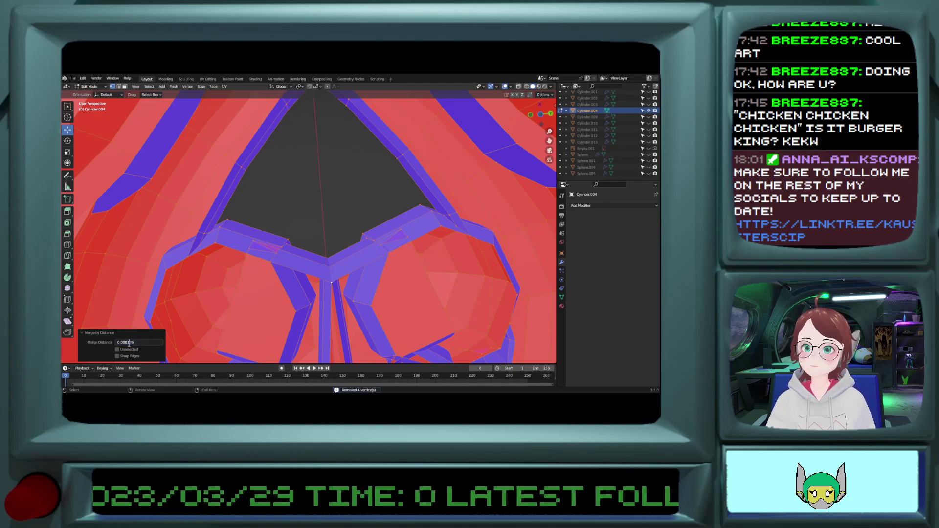
text(5)
key(Return)
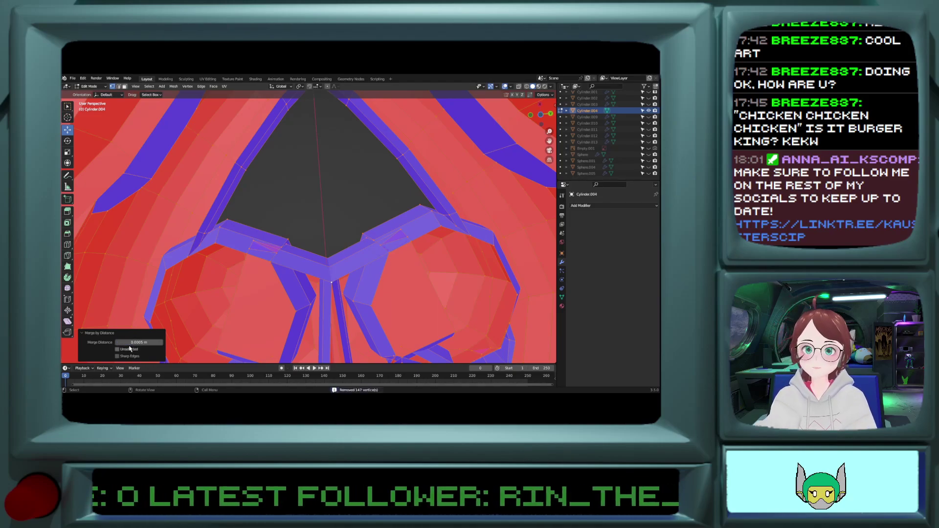
Step: Examine the medallion's ornamented front in Edit Mode and Object Mode, and check its underside after the merge by distance
scroll(342, 307, up, 2)
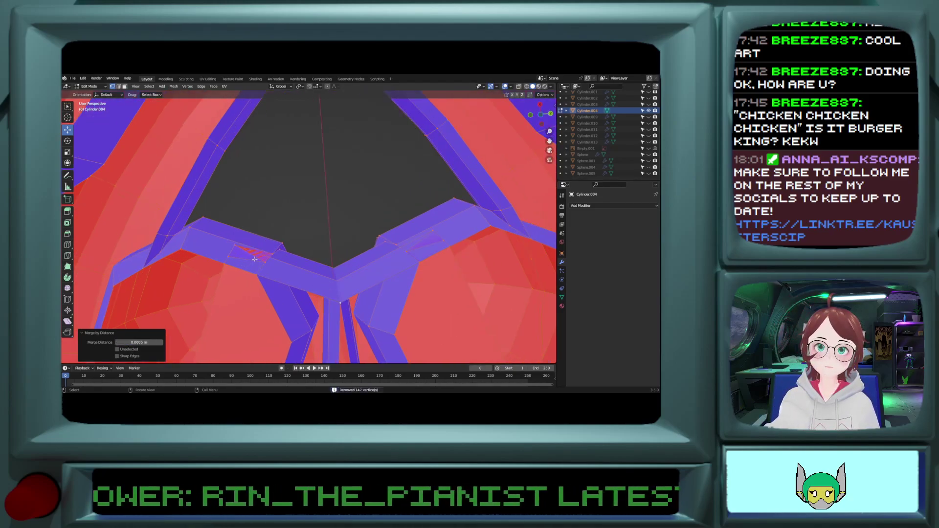
scroll(254, 259, down, 18)
middle_drag(315, 232, 302, 327)
scroll(322, 242, up, 3)
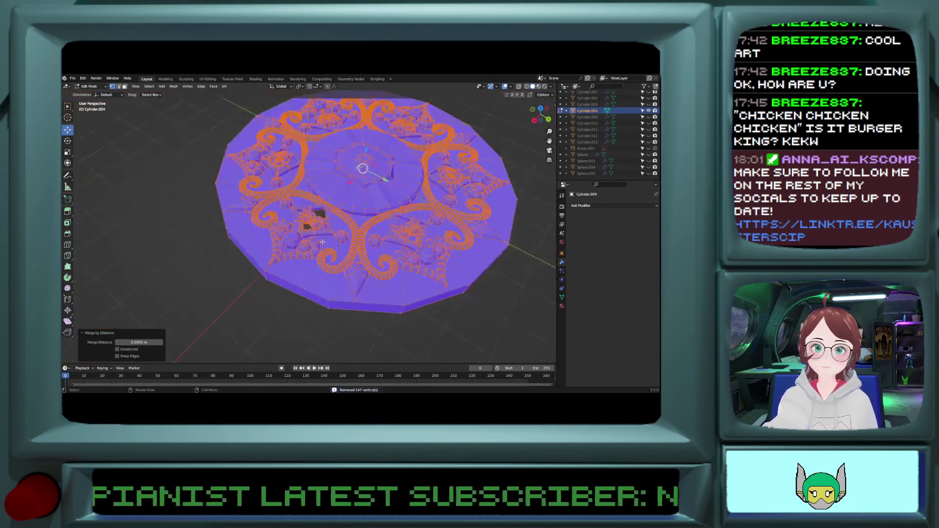
middle_drag(322, 242, 349, 267)
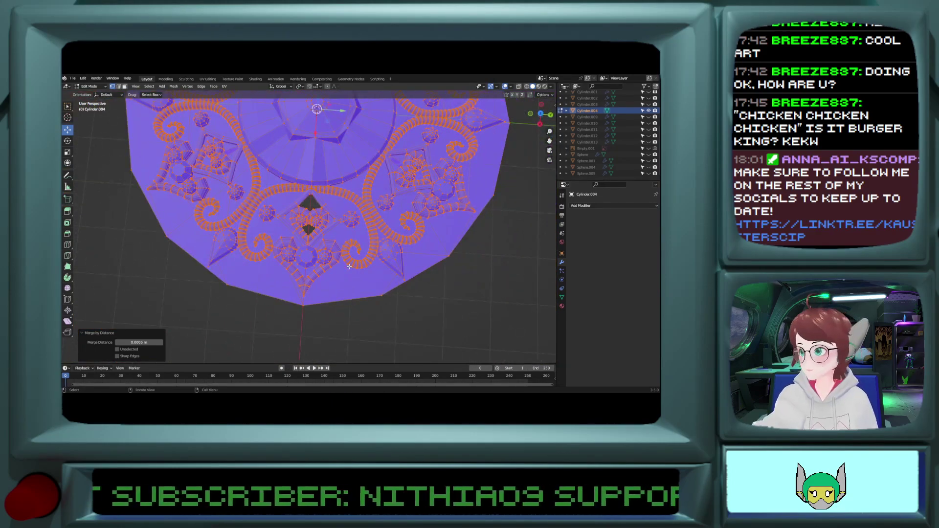
key(Tab)
shift+scroll(349, 244, up, 18)
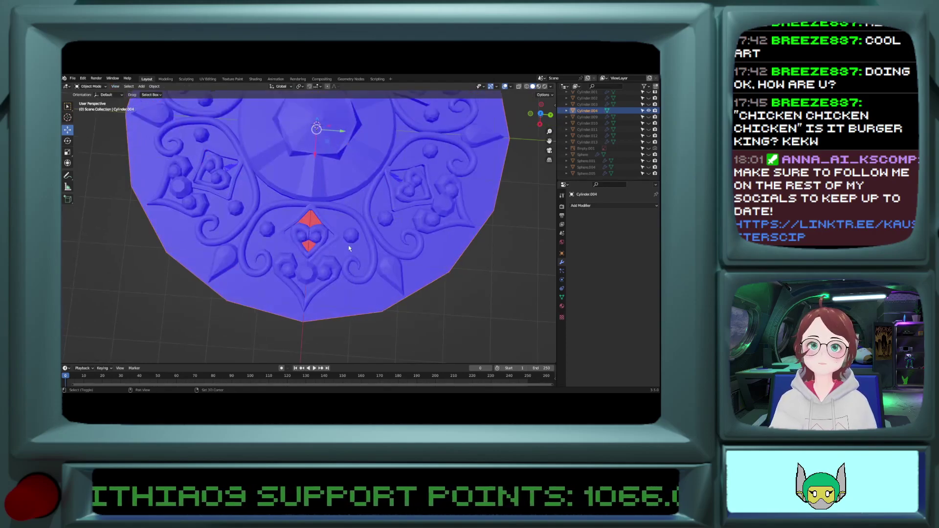
shift+scroll(348, 245, down, 20)
middle_drag(348, 247, 342, 151)
middle_drag(346, 308, 348, 271)
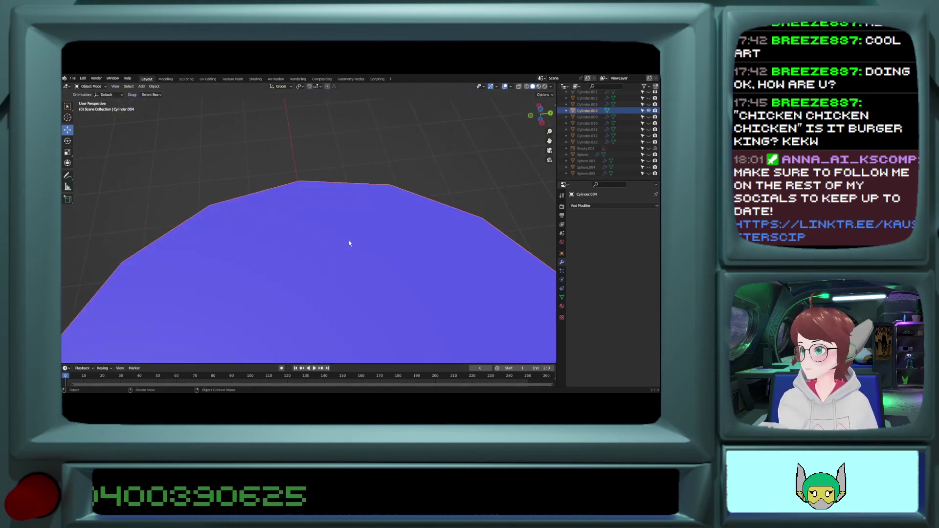
Step: In Edit Mode, fill the narrow gap between the first dome's outer rim and the adjacent frame corner with a face
key(Tab)
scroll(333, 268, up, 3)
scroll(333, 268, up, 8)
scroll(333, 267, down, 5)
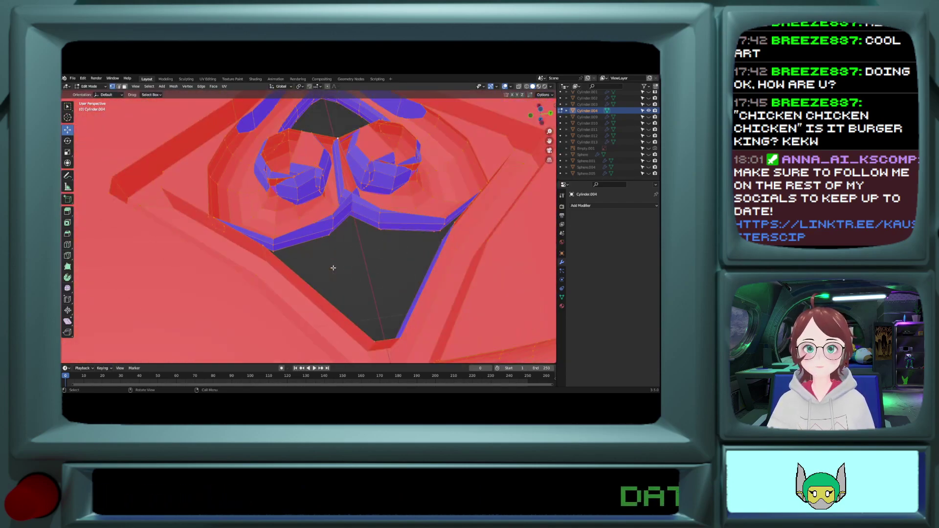
middle_drag(333, 268, 307, 184)
shift+scroll(330, 295, up, 1)
scroll(310, 205, up, 2)
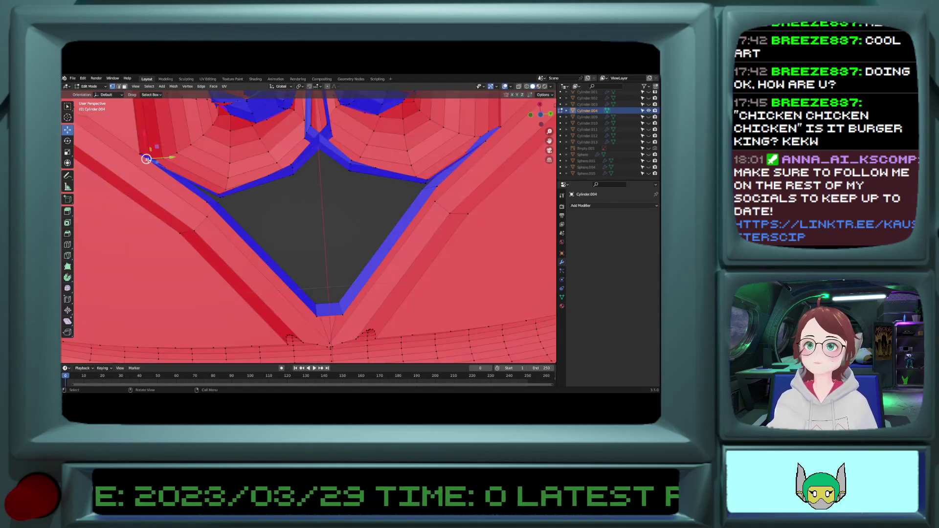
scroll(147, 162, up, 1)
scroll(149, 161, up, 3)
scroll(226, 196, down, 4)
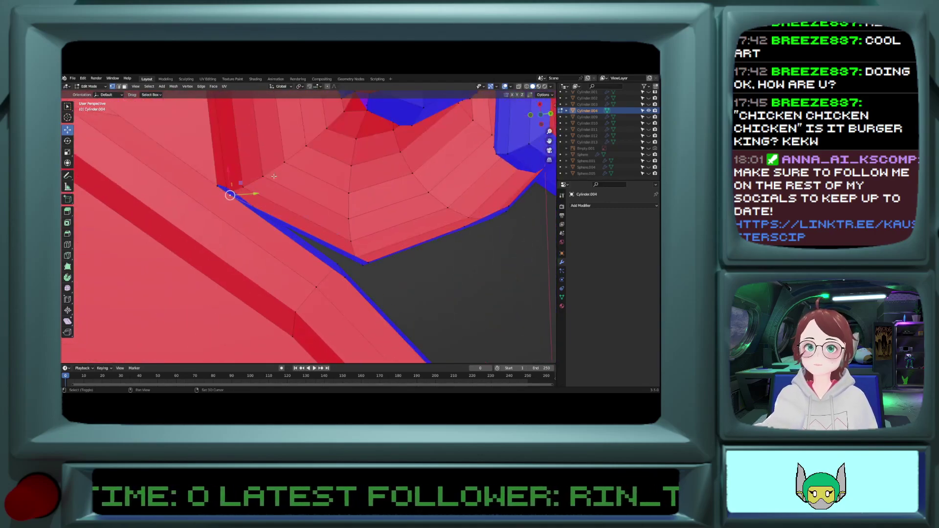
shift+click(345, 328)
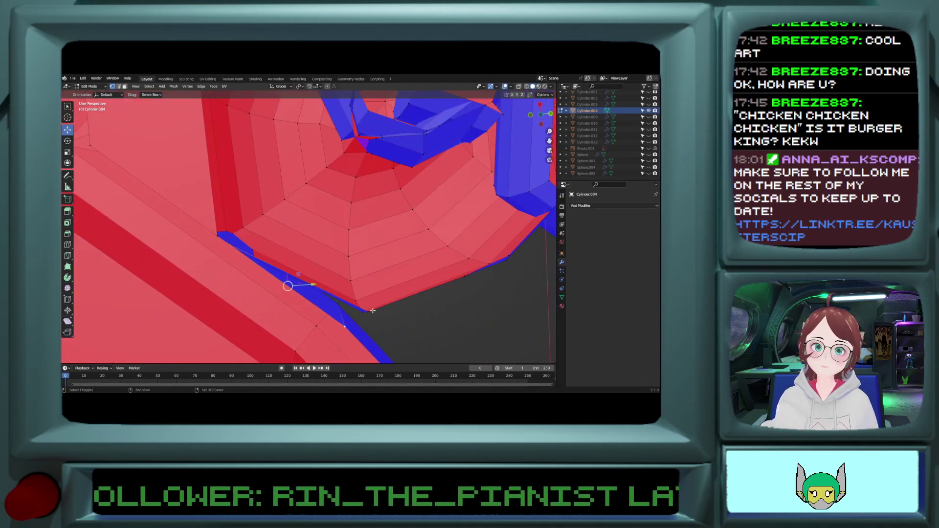
shift+click(371, 311)
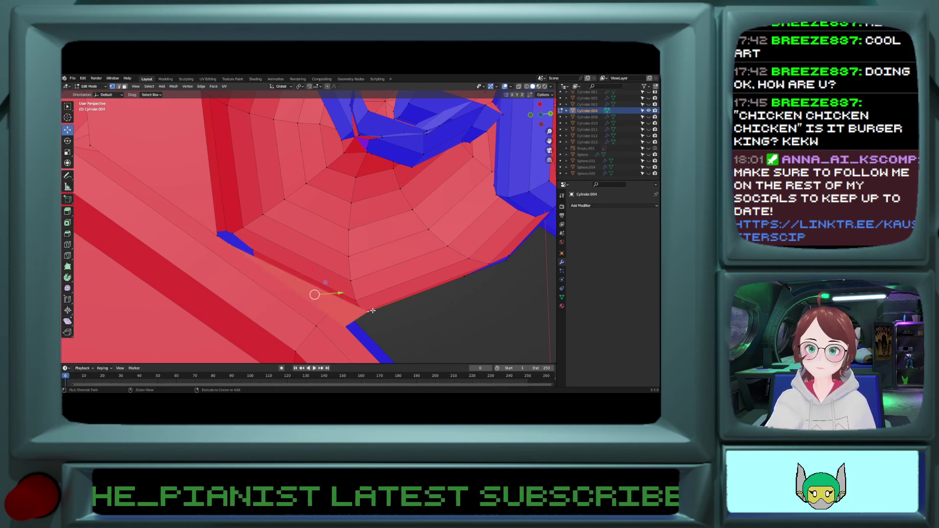
Step: Fill the matching narrow gap between the second dome's outer rim and the opposite frame corner with a face
scroll(345, 301, up, 3)
shift+middle_drag(344, 296, 338, 359)
click(366, 264)
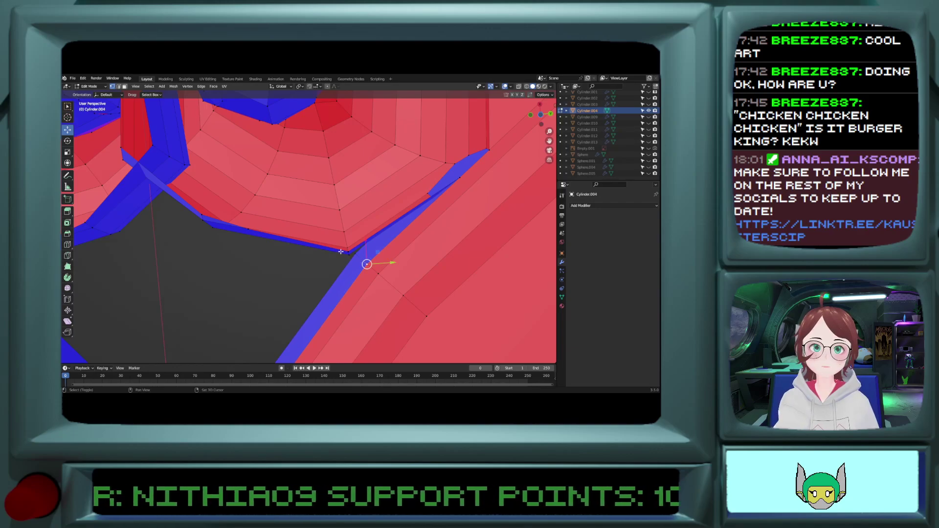
shift+click(348, 250)
shift+click(460, 176)
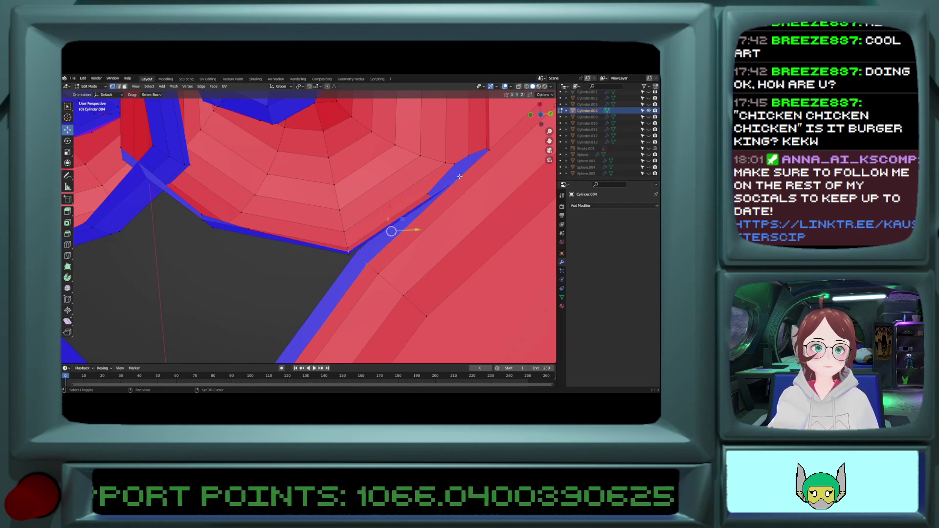
key(f)
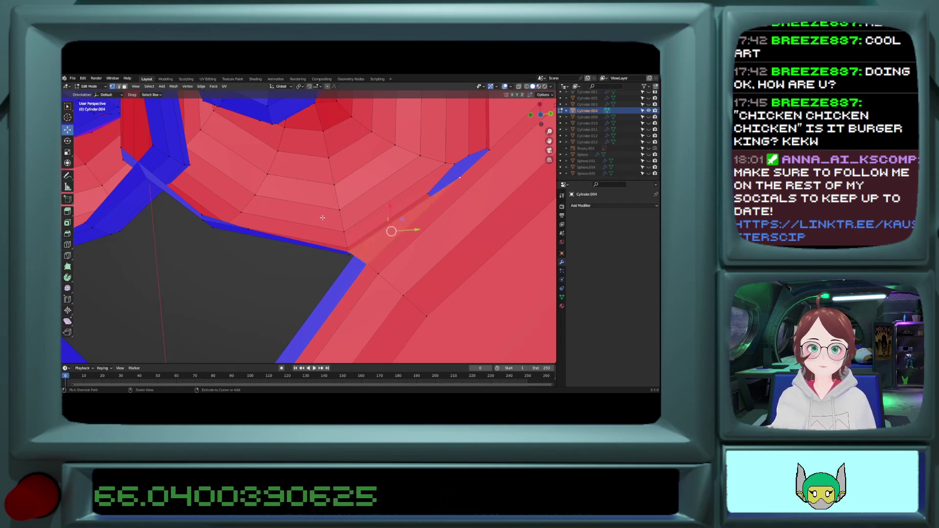
Step: Bridge the V-shaped notch between the two domes with a face joining their inner rims and the base of the central divider
ctrl+scroll(320, 217, down, 12)
shift+scroll(316, 217, down, 14)
mouse_move(316, 217)
middle_down()
mouse_move(297, 191)
mouse_move(308, 206)
middle_up()
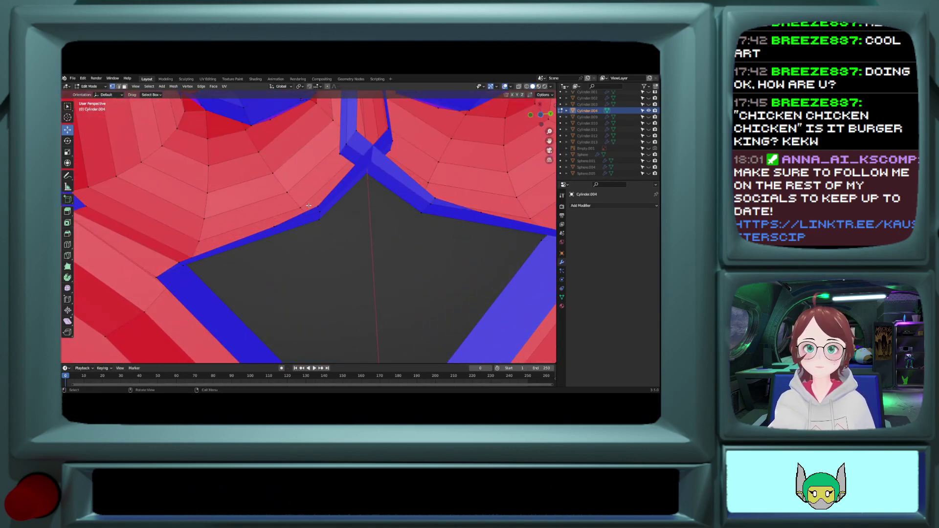
click(317, 206)
shift+click(438, 197)
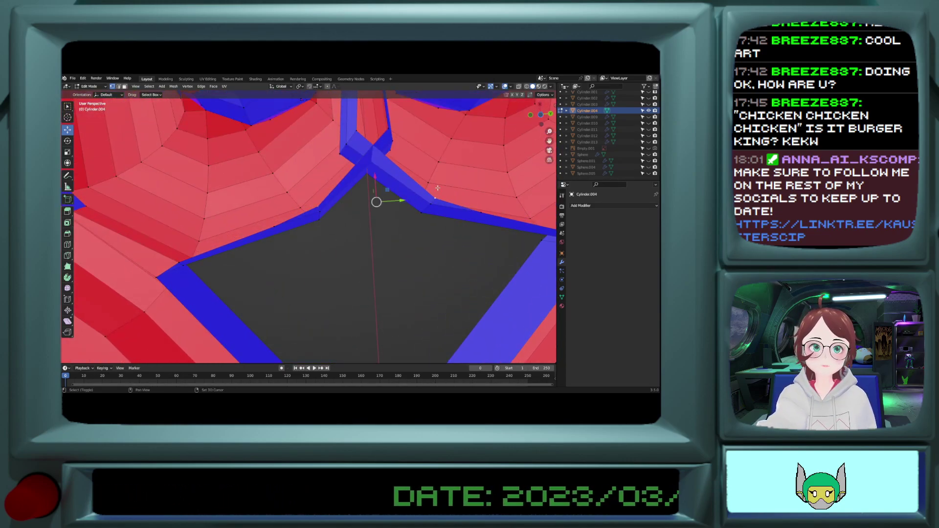
shift+click(359, 131)
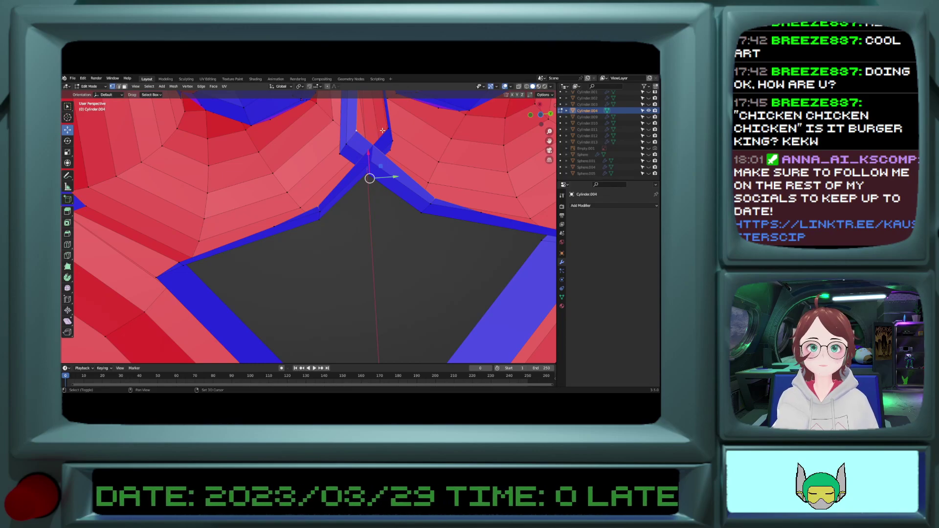
shift+click(386, 130)
key(f)
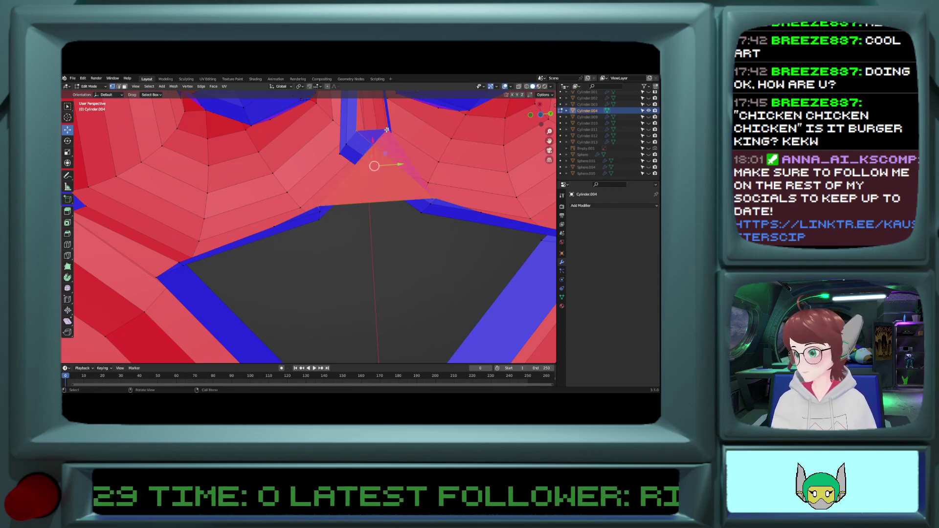
Step: Merge the two vertices at the base of the central divider between the domes at their center
click(356, 132)
shift+click(388, 130)
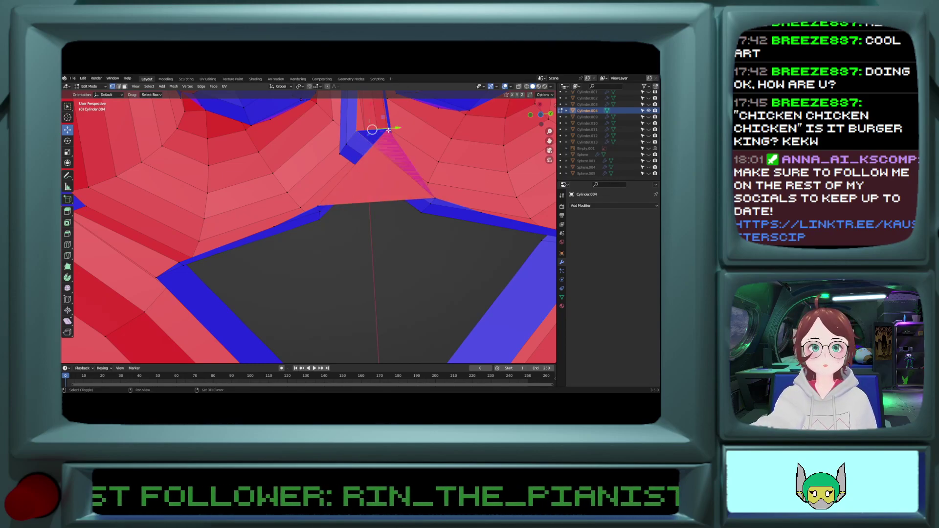
key(m)
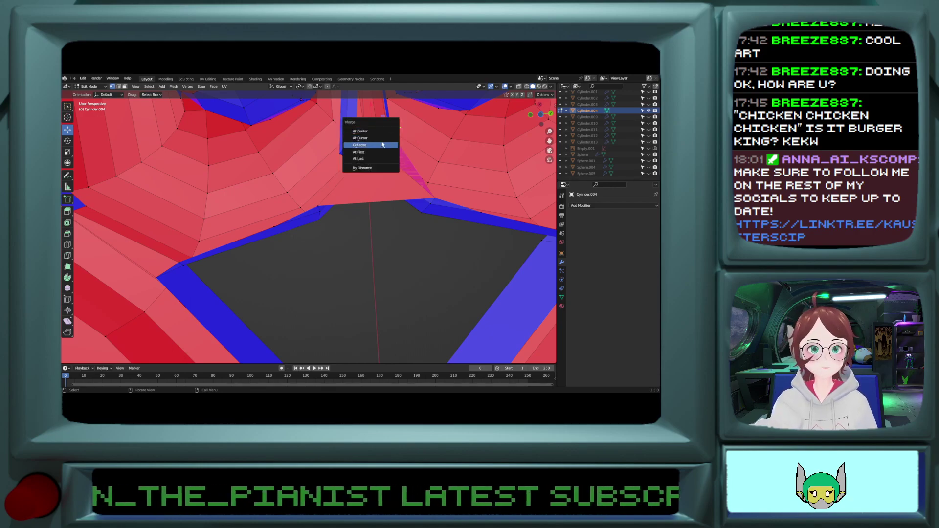
click(383, 132)
shift+scroll(330, 200, down, 5)
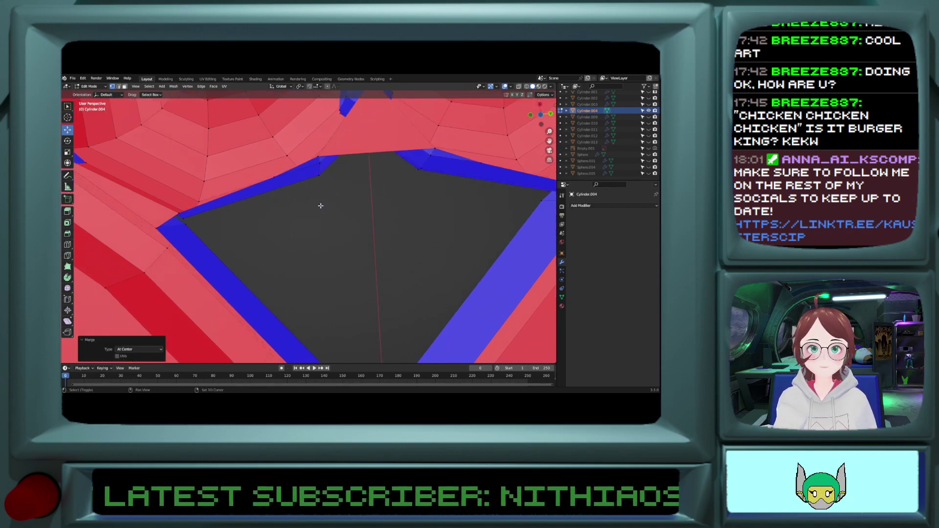
Step: Fill both side sections of the kite-shaped hole with faces running from each dome's rim to the frame's tip
scroll(297, 149, down, 3)
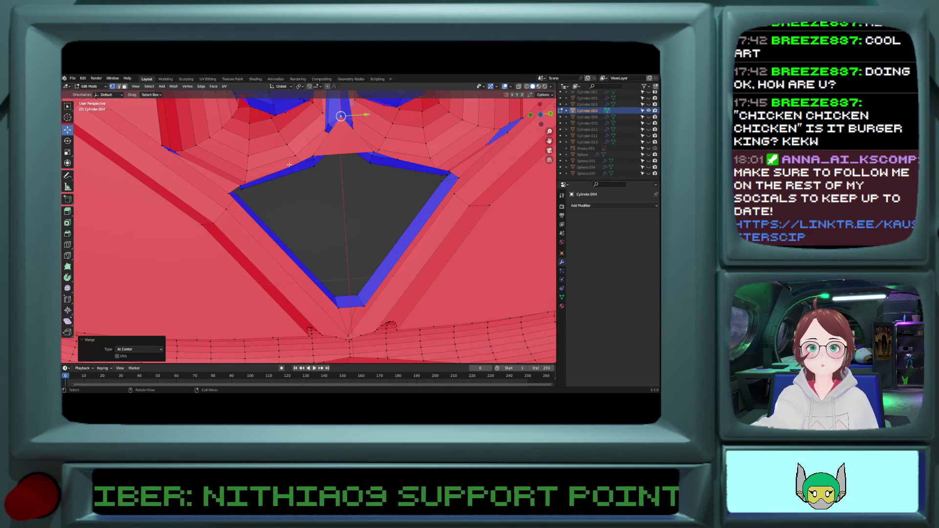
click(292, 167)
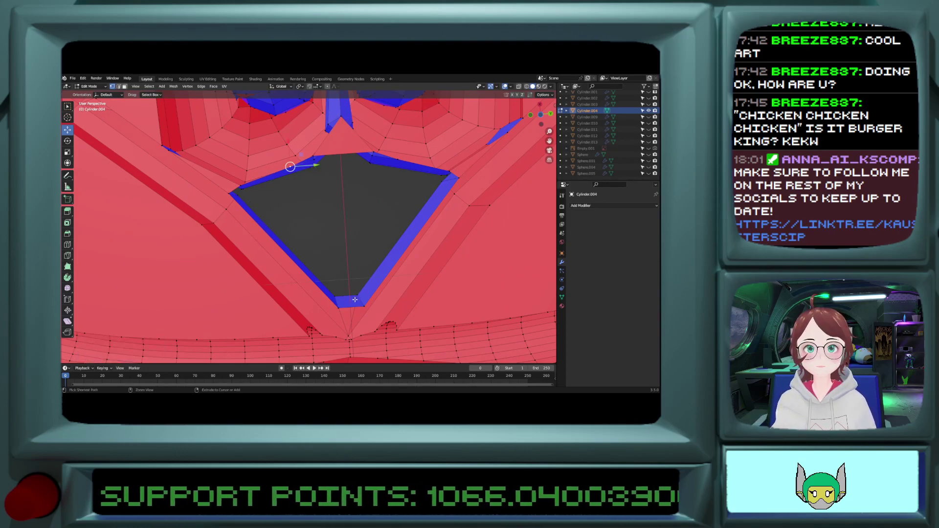
ctrl+click(336, 308)
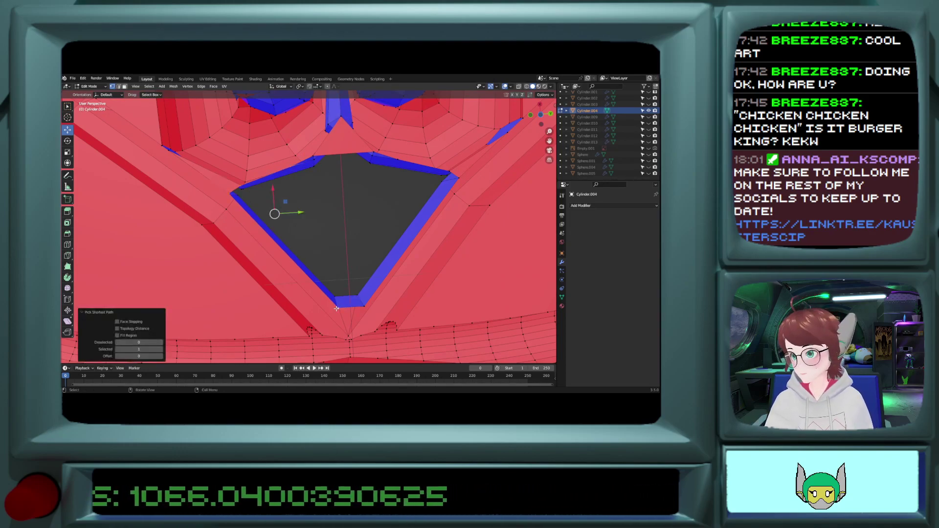
key(f)
click(397, 159)
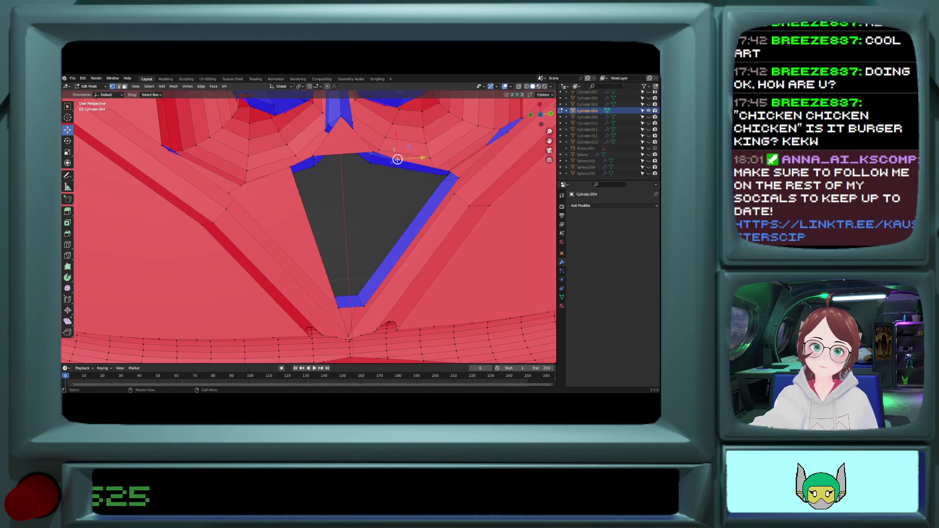
ctrl+click(365, 306)
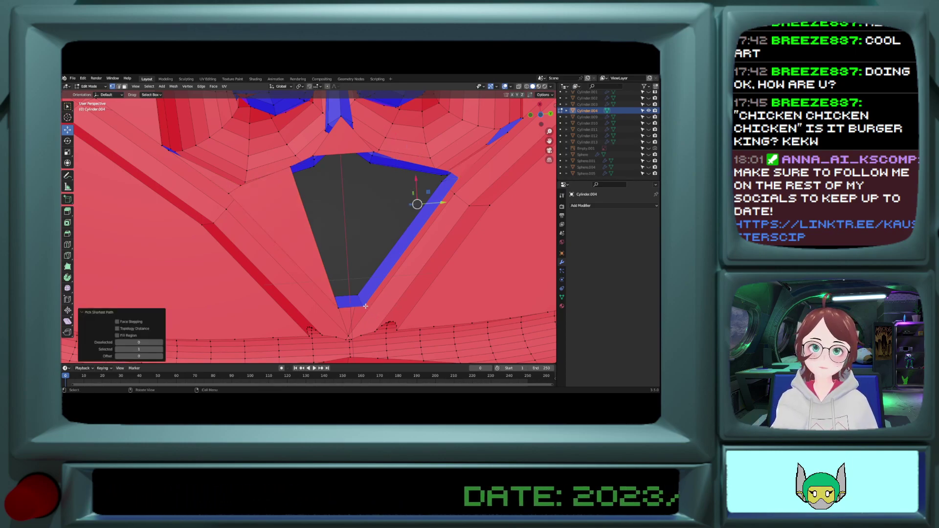
key(f)
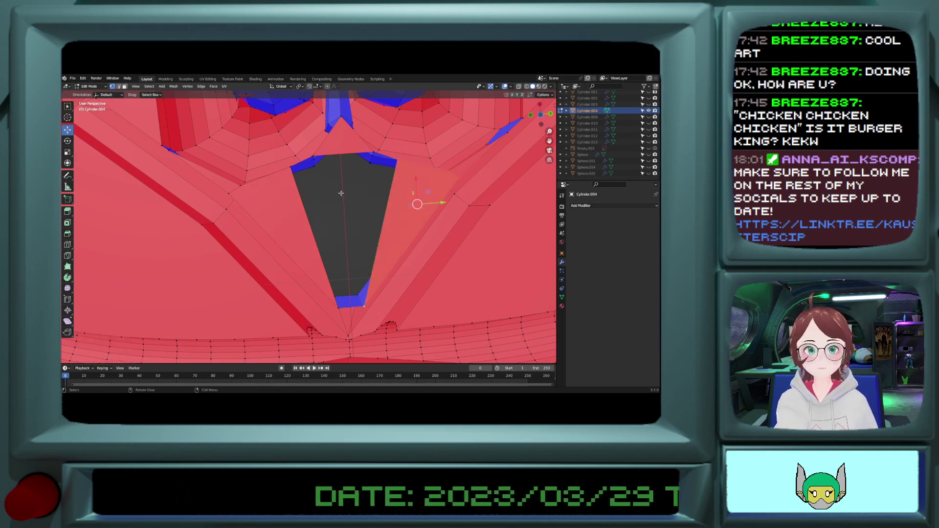
Step: Fill the next section on each side of the kite-shaped hole with a face running from the dome rim to the frame's tip
click(312, 154)
shift+click(292, 168)
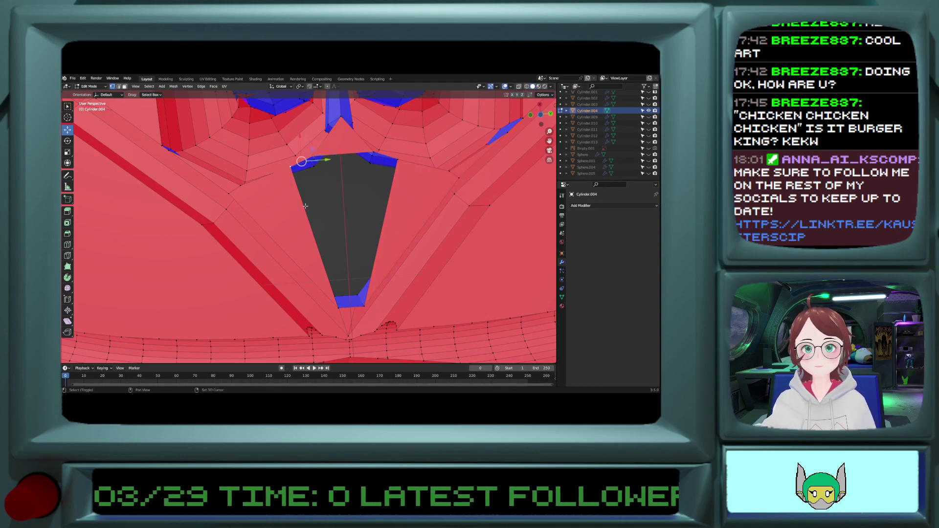
shift+click(337, 305)
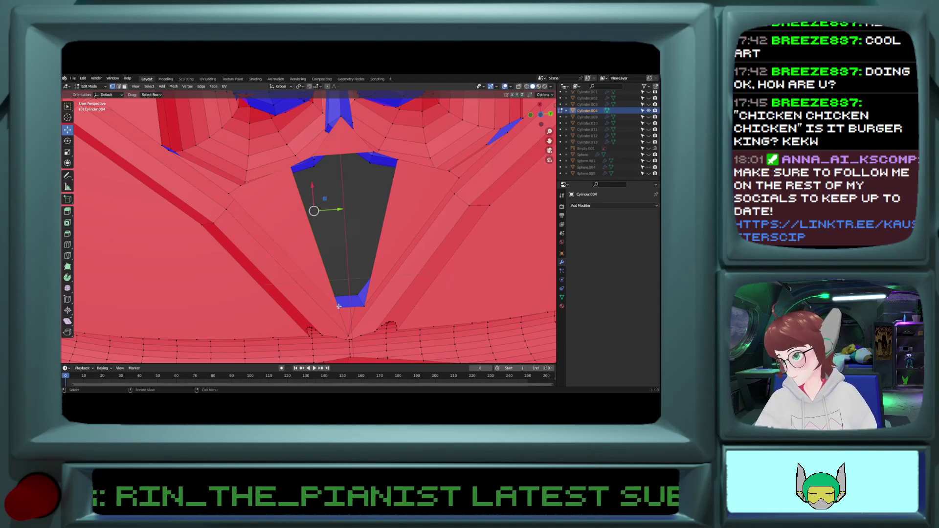
key(f)
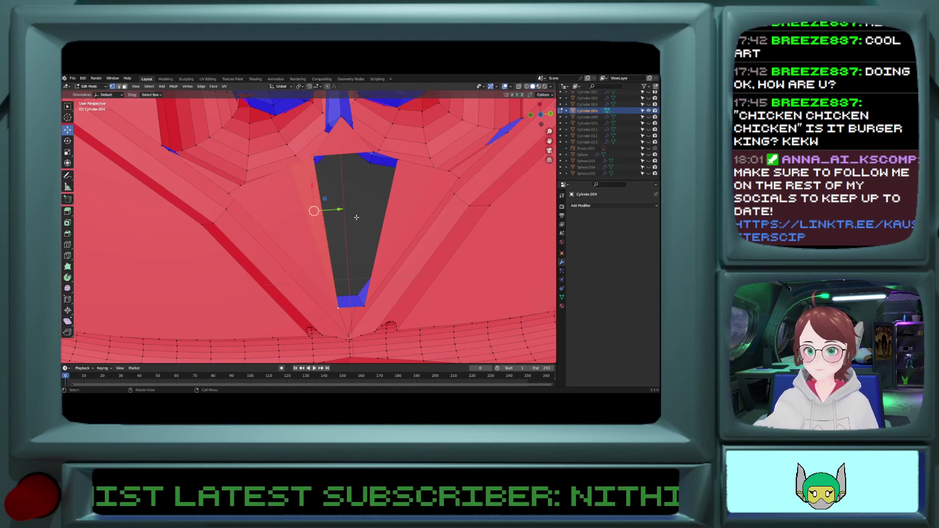
click(372, 150)
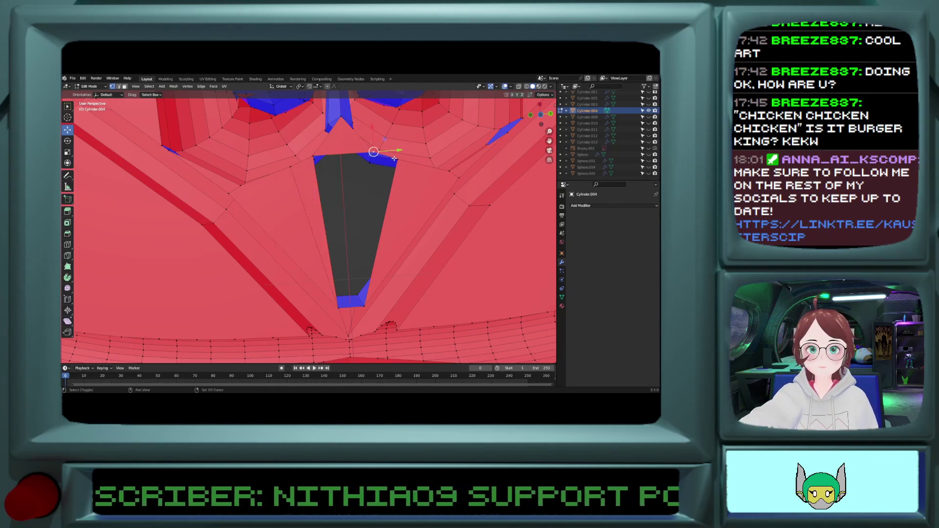
shift+click(363, 306)
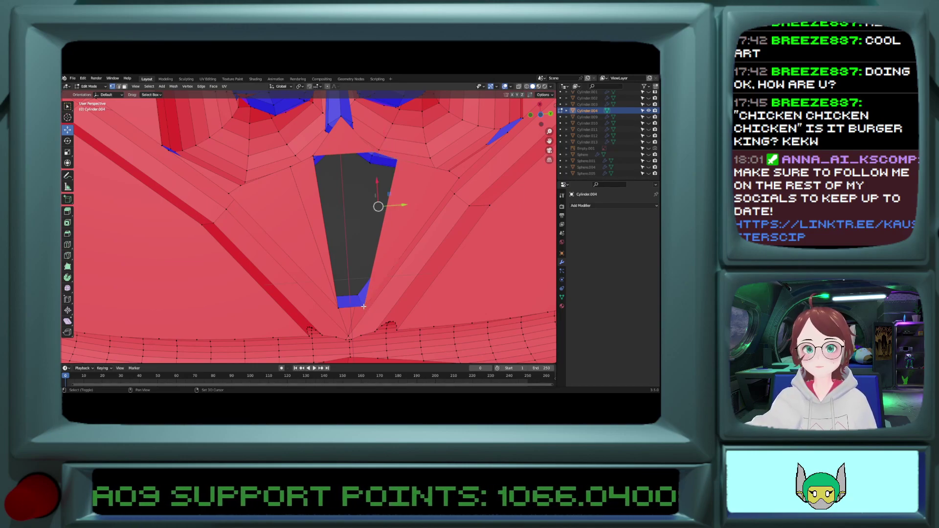
key(f)
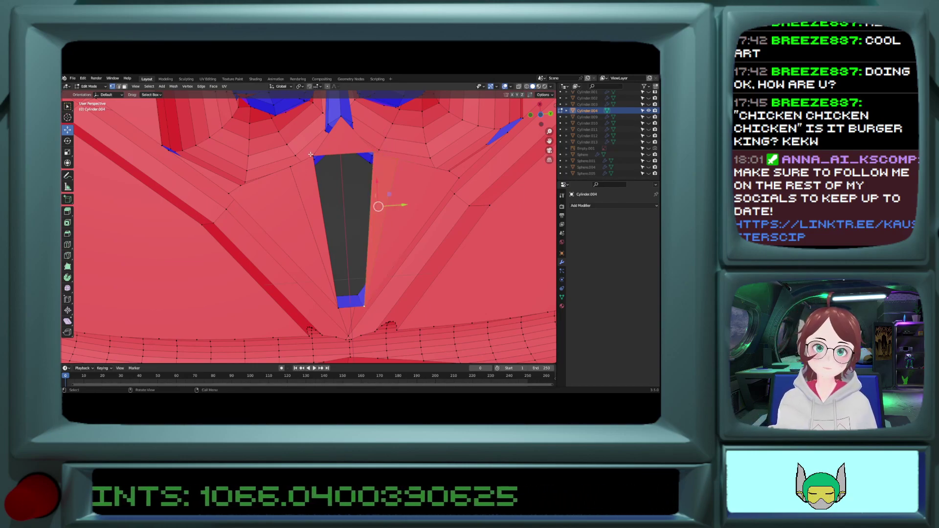
Step: Close the remaining central strip of the kite-shaped hole with a four-sided face between the dome rims and the frame's tip
click(313, 155)
shift+click(372, 151)
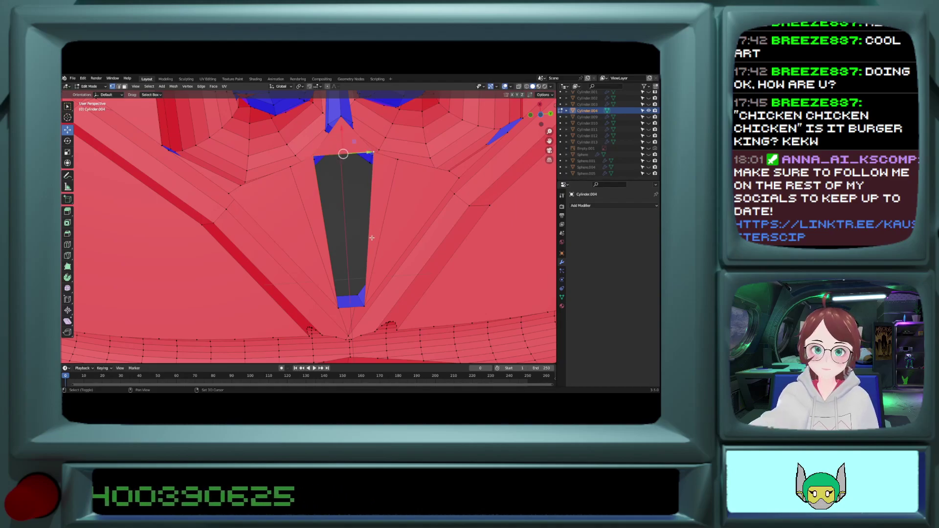
shift+click(357, 305)
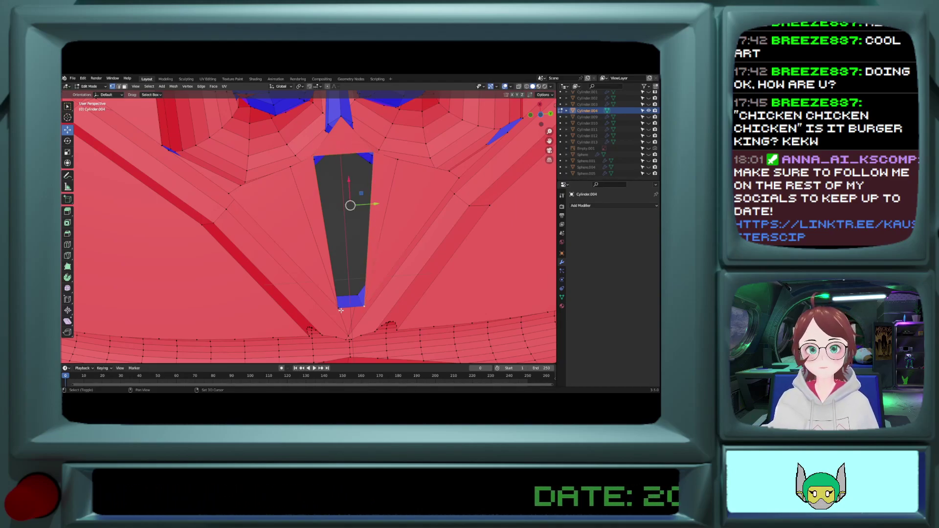
shift+click(340, 310)
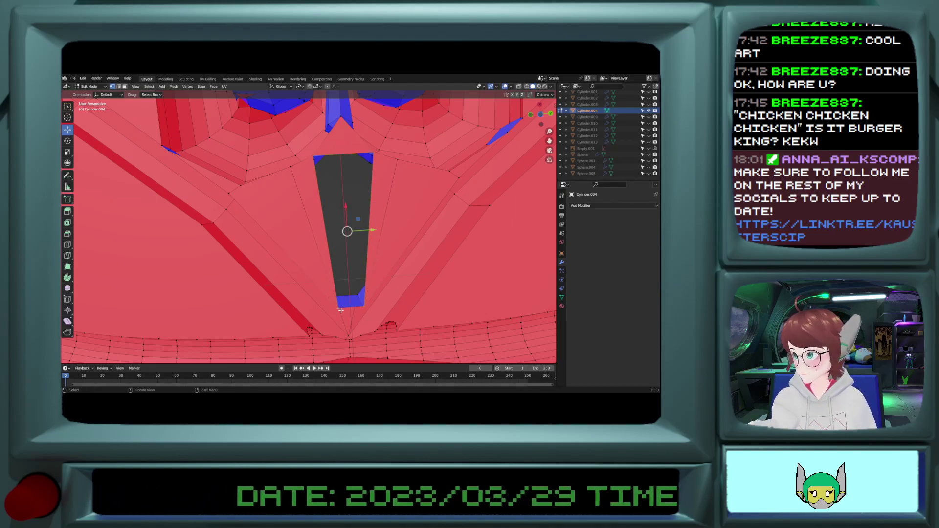
key(f)
Step: Move the stray vertex beside the notch onto the first circular rim's edge below the pointed hole
shift+middle_drag(337, 127, 330, 266)
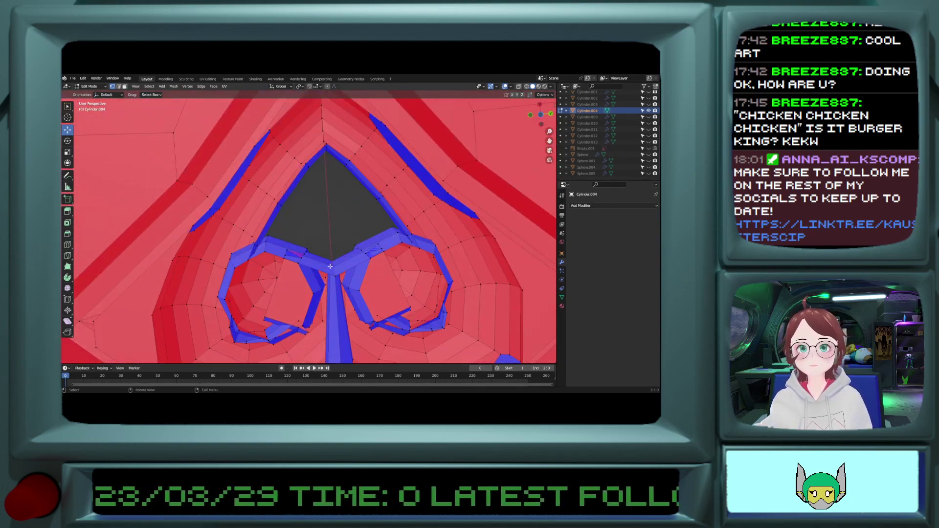
scroll(330, 266, up, 3)
click(300, 277)
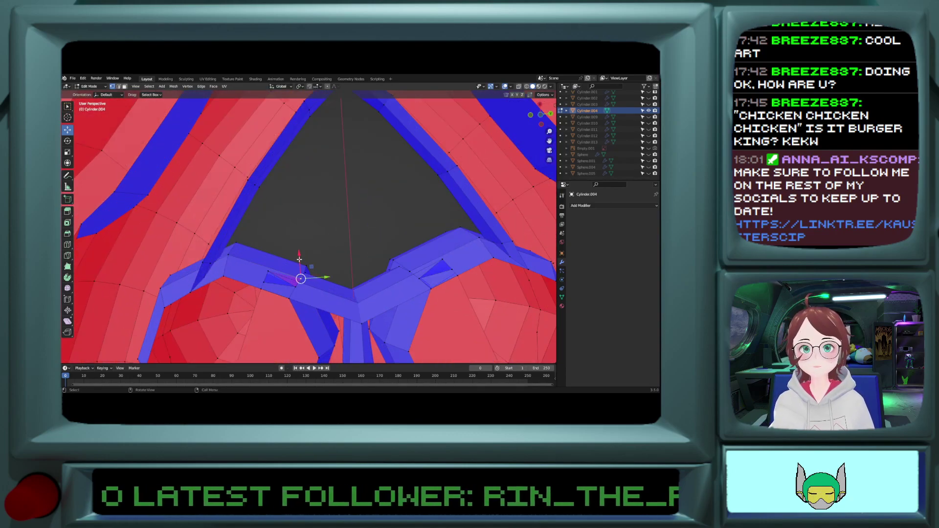
drag(299, 259, 325, 287)
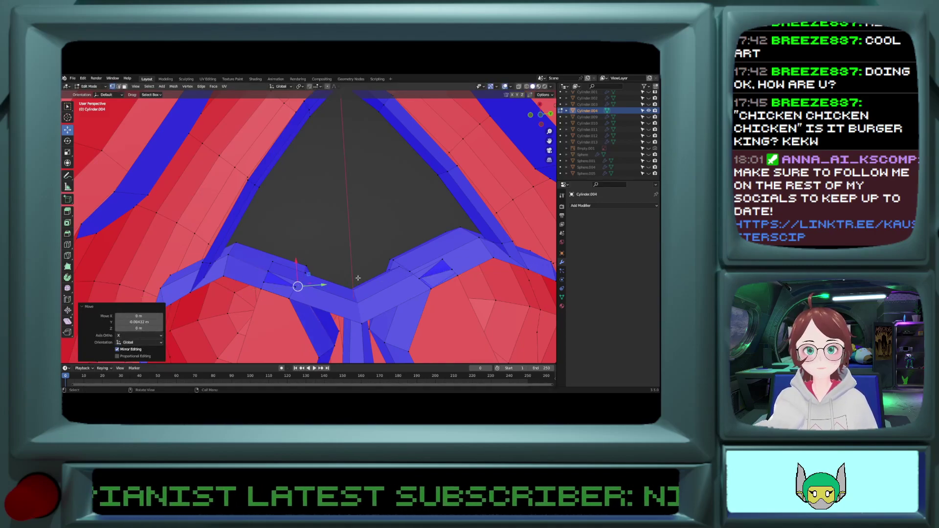
Step: Fill the small triangular gaps at both lower corners of the pointed hole, between the circular rims and the surrounding frame
click(193, 292)
shift+click(223, 277)
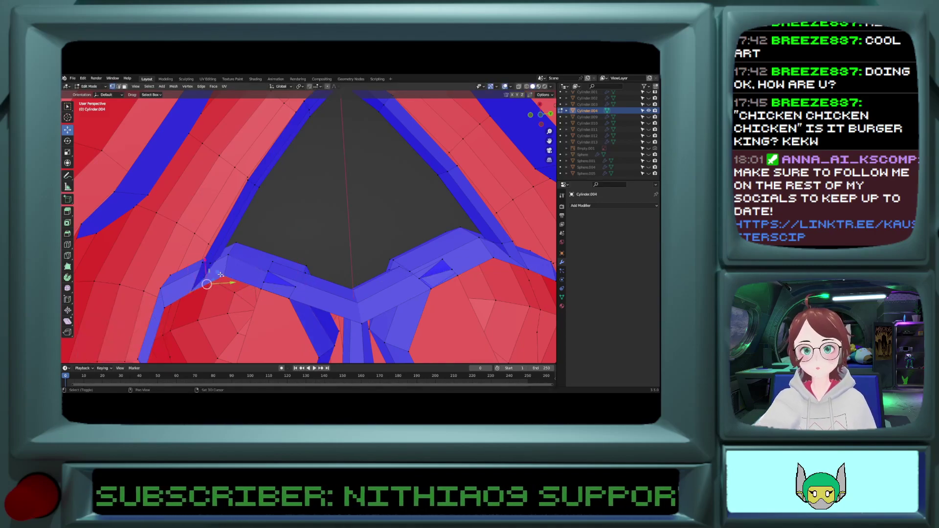
shift+click(203, 263)
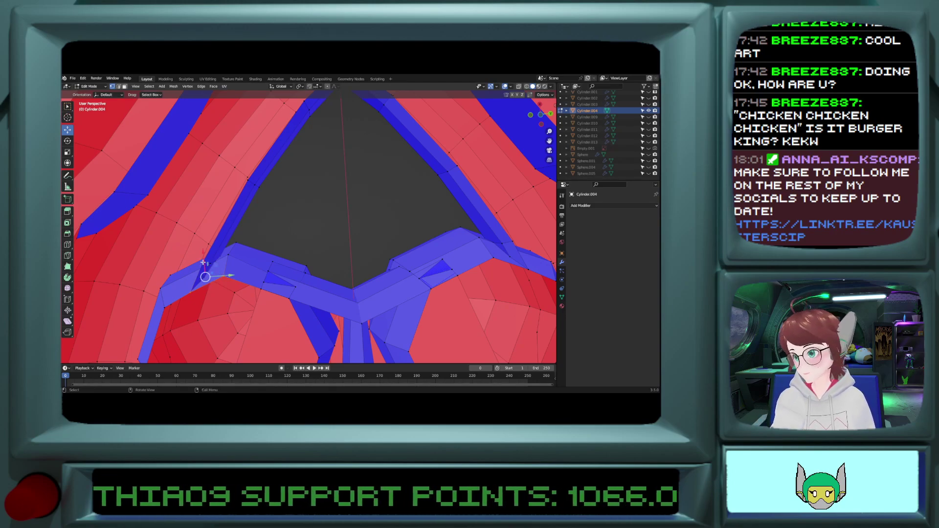
key(f)
click(487, 258)
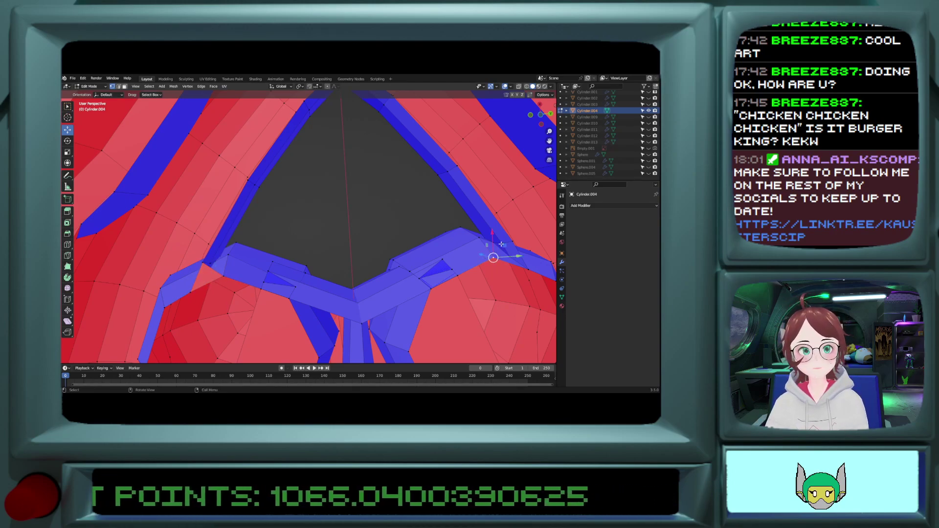
shift+click(511, 240)
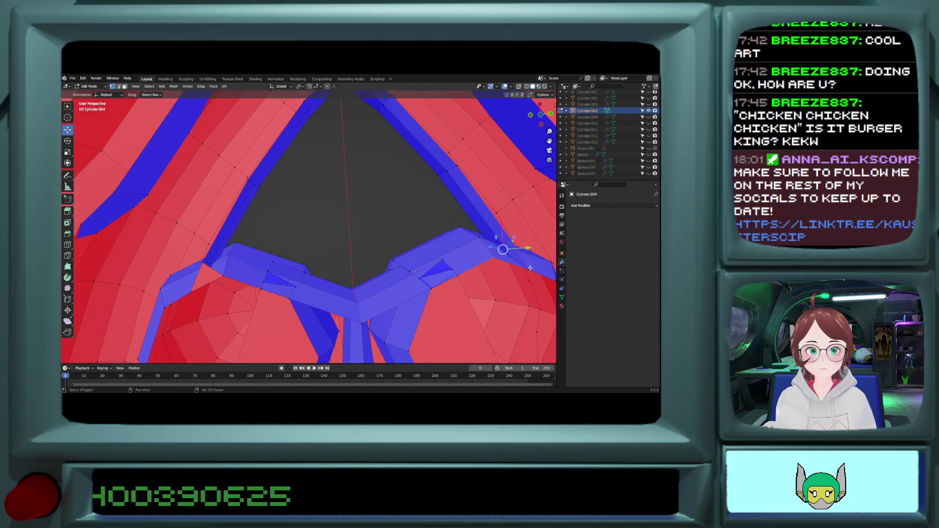
shift+click(529, 268)
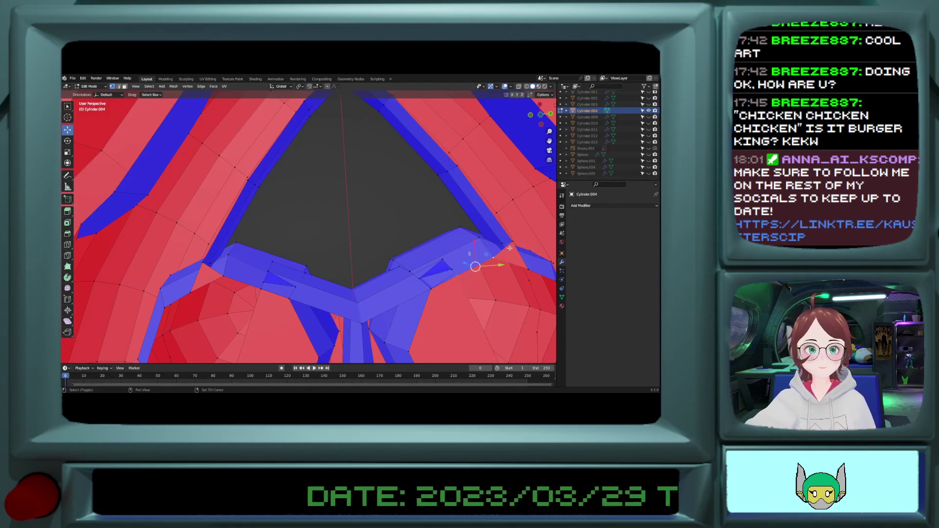
Step: Fill the pointed hole's corner beside the second circular rim with a face reaching up to the next frame vertex
scroll(478, 227, down, 4)
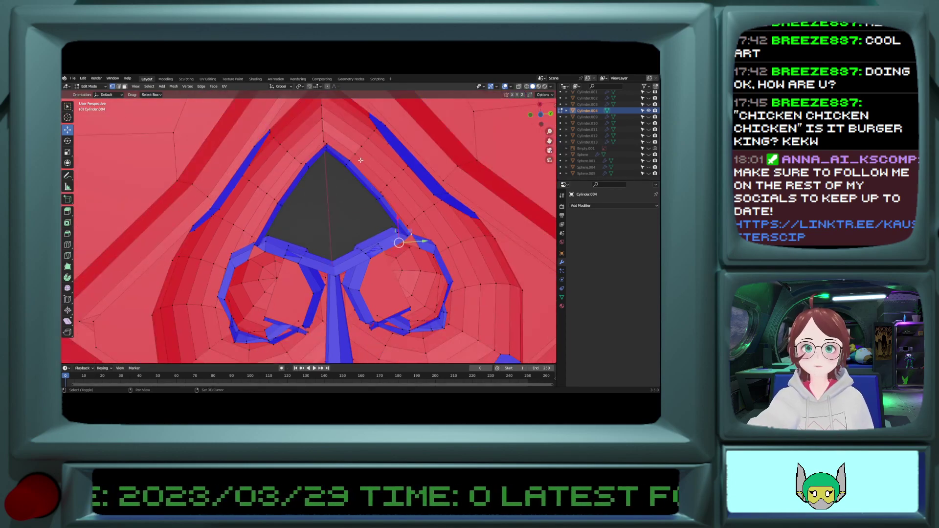
shift+click(383, 196)
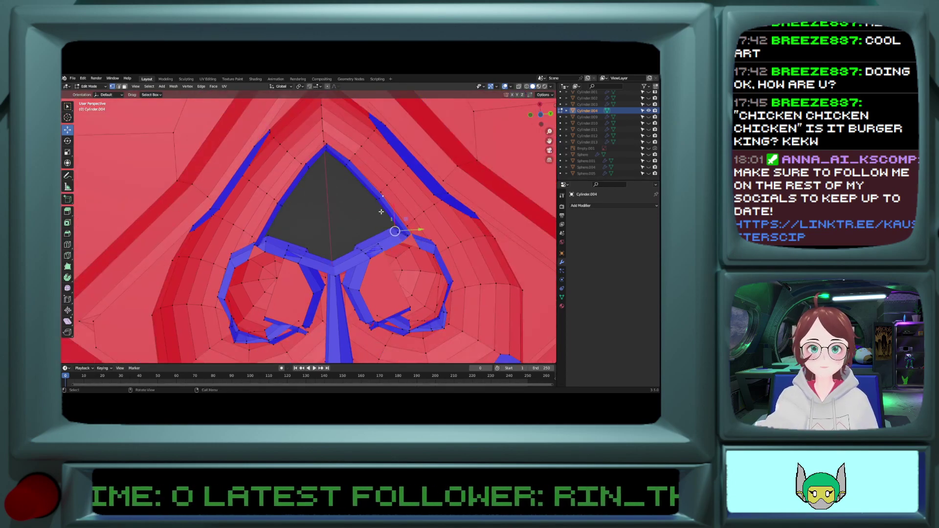
scroll(381, 212, up, 6)
scroll(317, 229, down, 3)
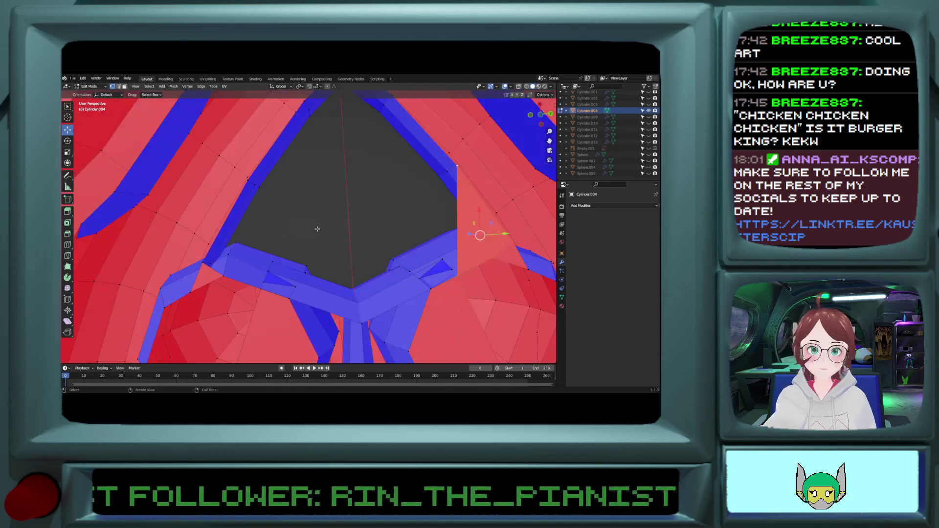
Step: Try to fill the matching corner beside the first circular rim with a face up to the opposite frame vertex
click(260, 290)
ctrl+right_click(247, 180)
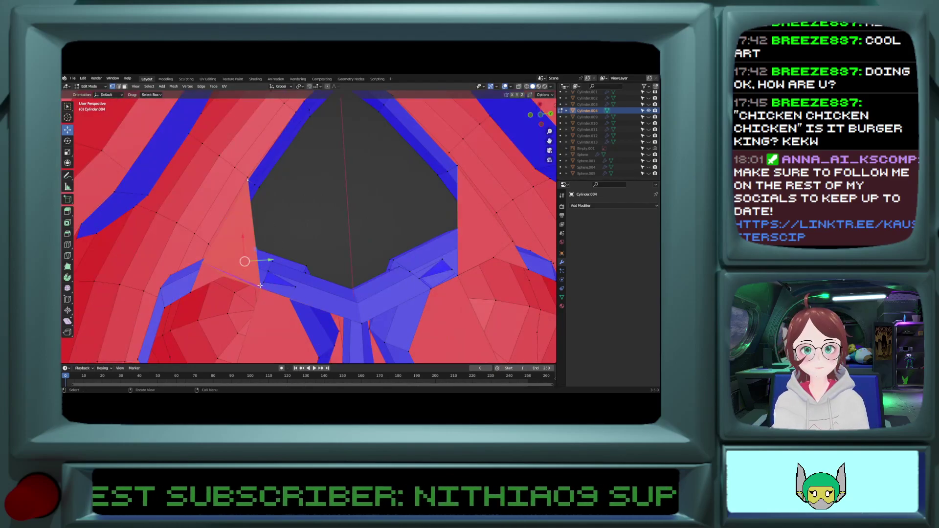
click(261, 288)
mouse_move(260, 288)
middle_down()
mouse_move(248, 292)
mouse_move(270, 284)
middle_up()
key(ctrl+z)
Step: Try again to fill the first rim's corner with a face, using the shortest path from the rim to the frame vertex
click(269, 285)
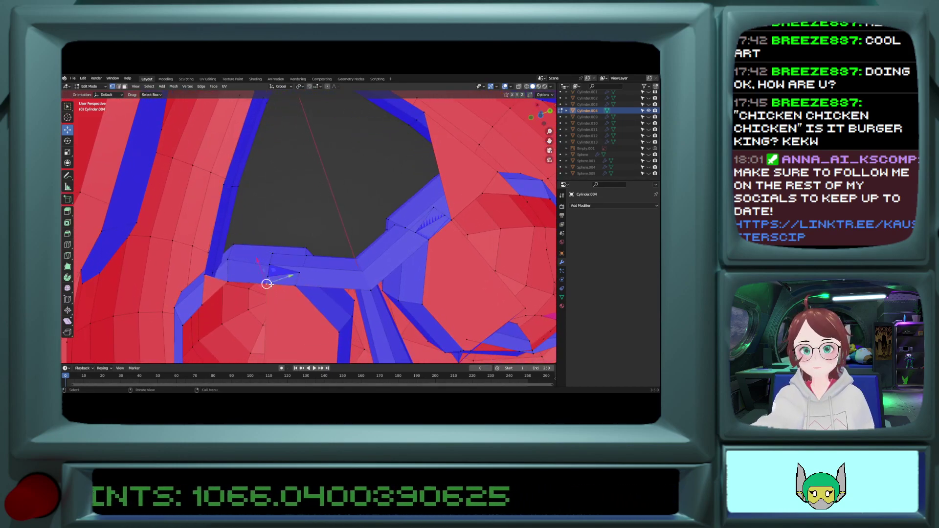
ctrl+click(224, 185)
key(f)
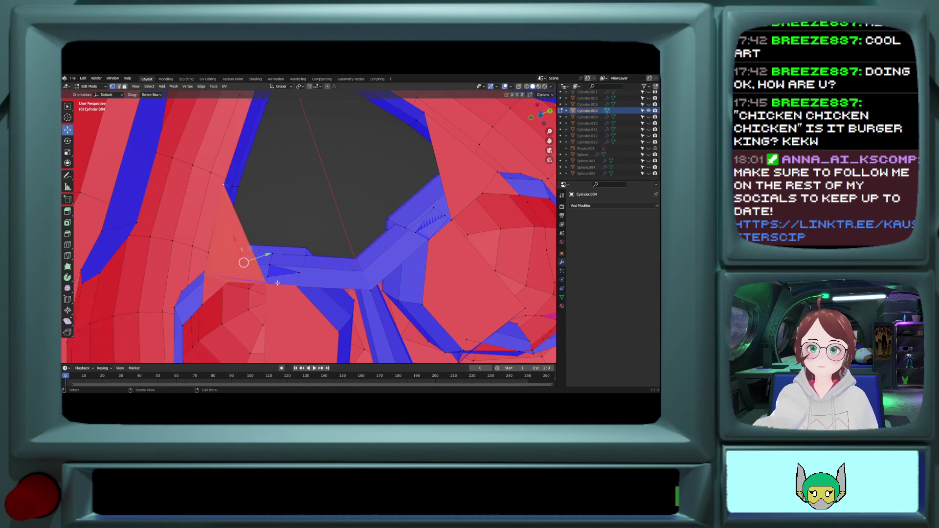
scroll(276, 283, up, 2)
click(284, 316)
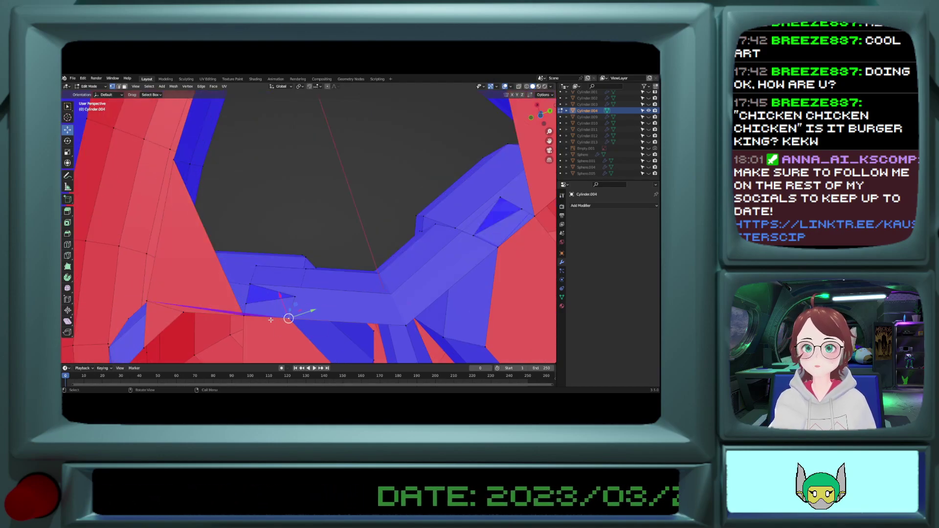
key(ctrl+z)
key(ctrl+z)
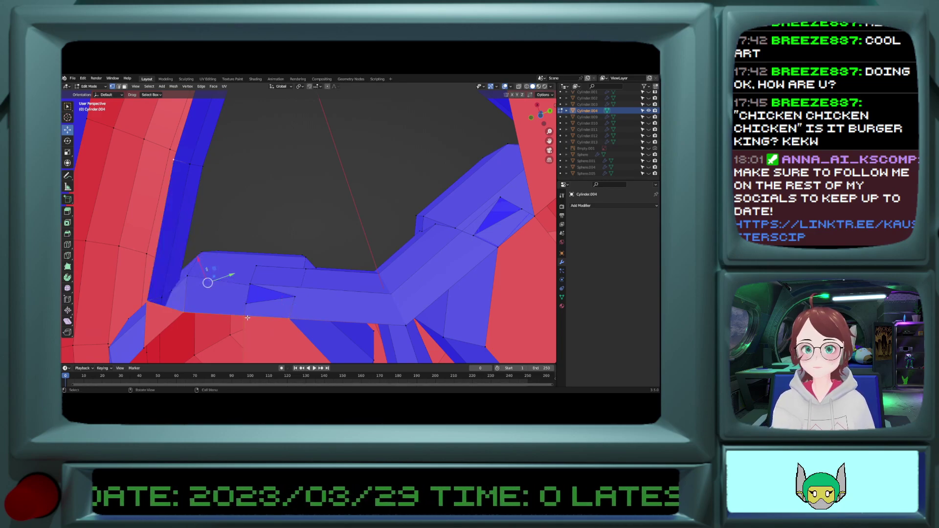
Step: Fill the first rim's corner with a face through two rim vertices, the frame corner and the next frame vertex above it
click(248, 319)
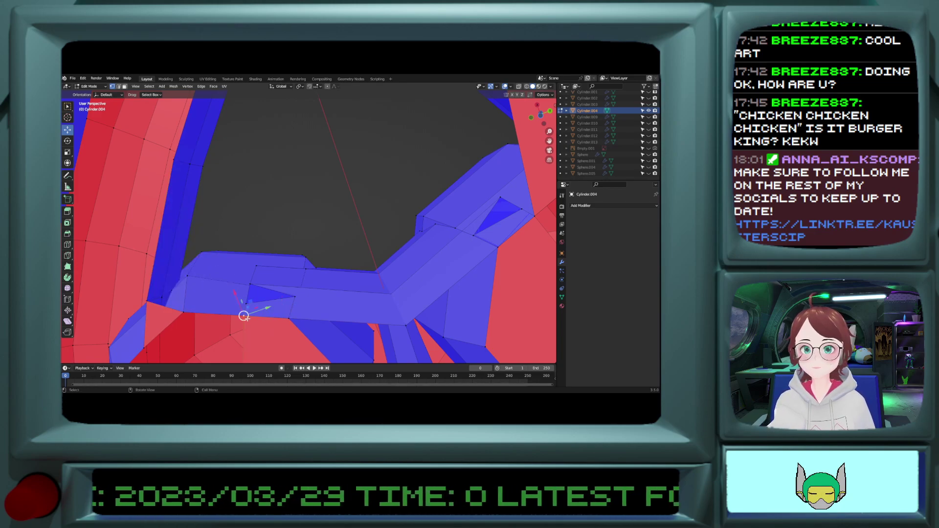
ctrl+click(175, 162)
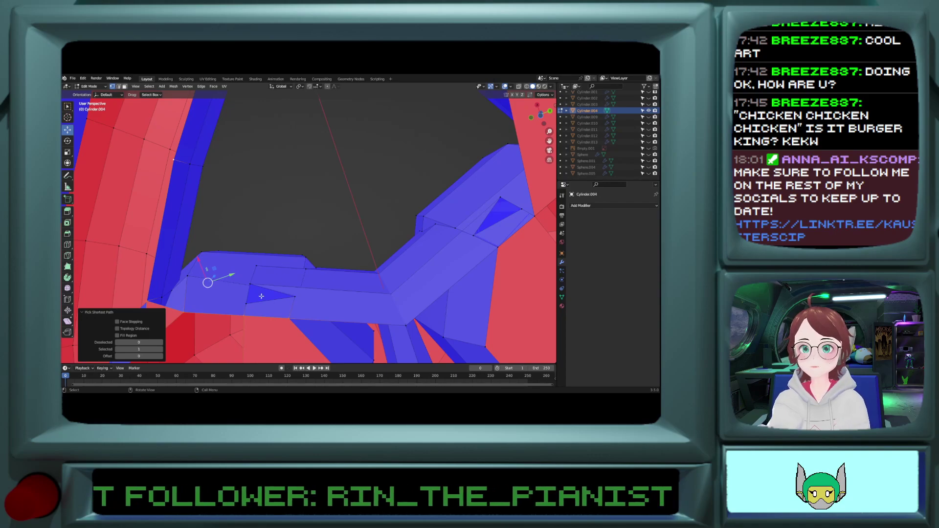
click(244, 316)
shift+click(183, 312)
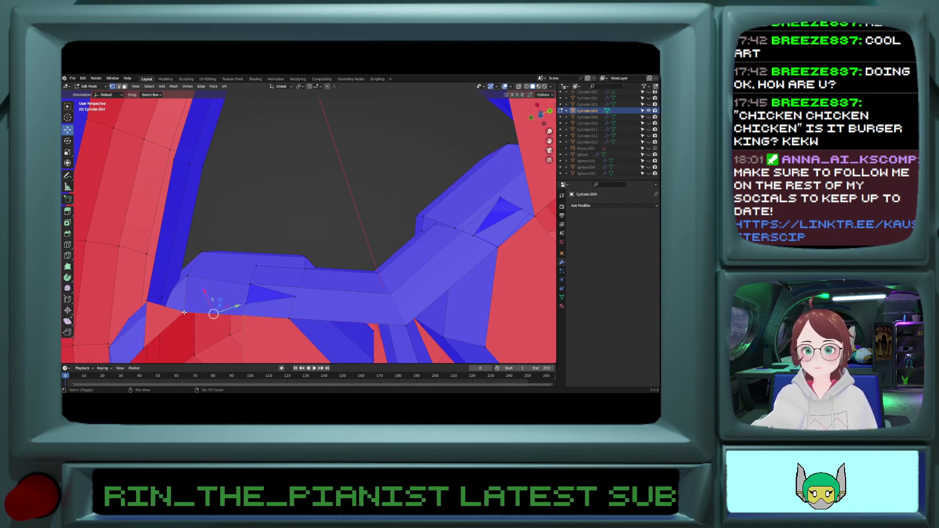
shift+click(150, 299)
shift+click(172, 157)
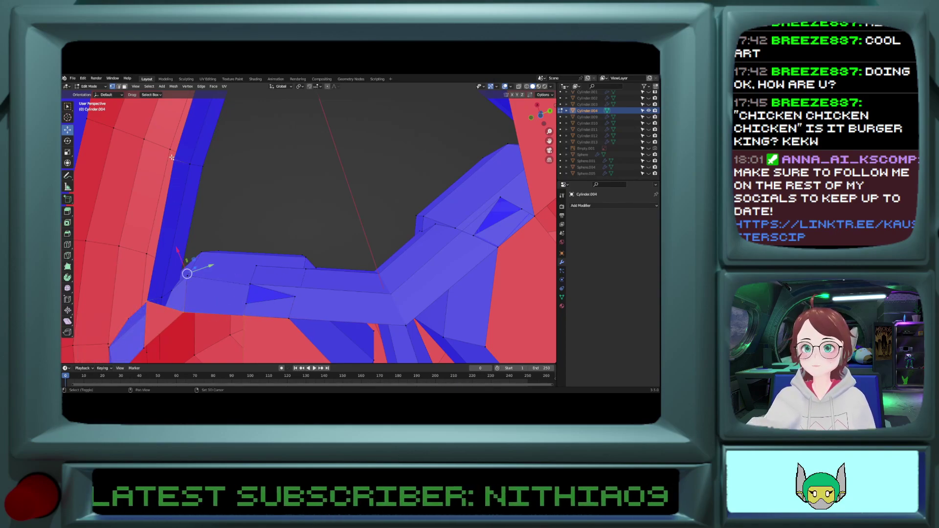
key(f)
Step: Fill the next section beside the first circular rim with a four-sided face reaching one frame vertex higher in the pointed hole
click(287, 319)
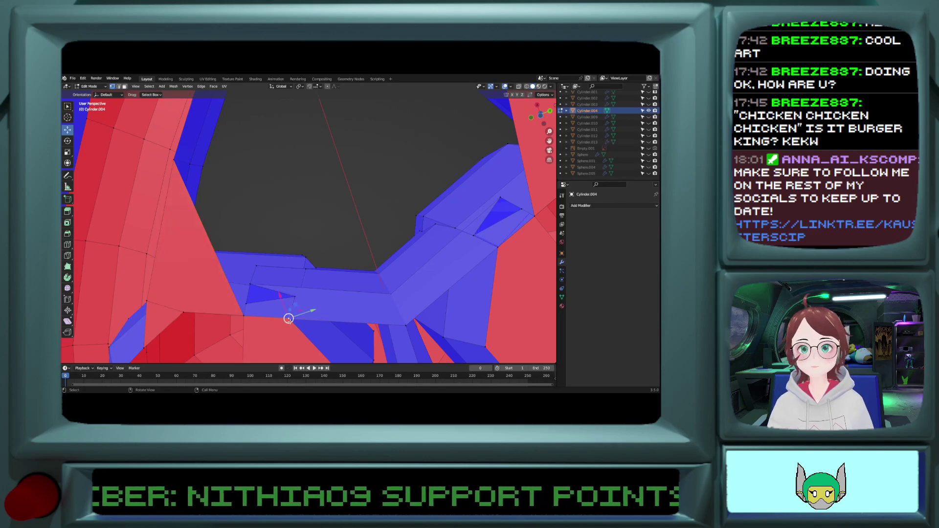
scroll(255, 160, down, 4)
scroll(255, 161, down, 2)
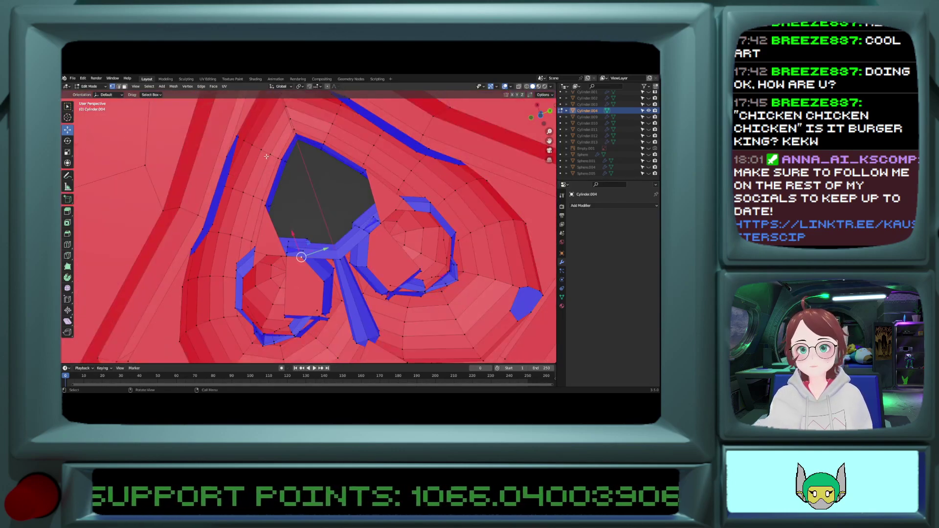
scroll(254, 160, up, 2)
shift+click(255, 161)
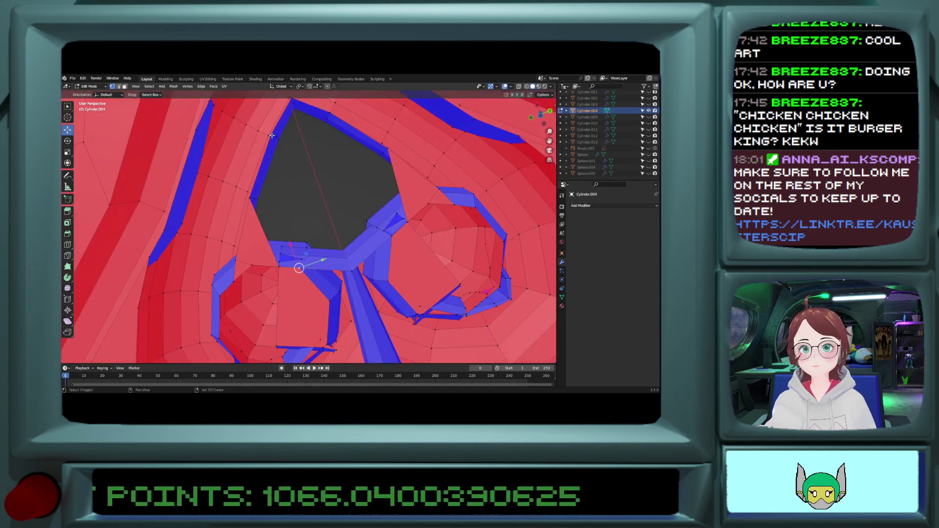
shift+click(248, 197)
shift+click(277, 270)
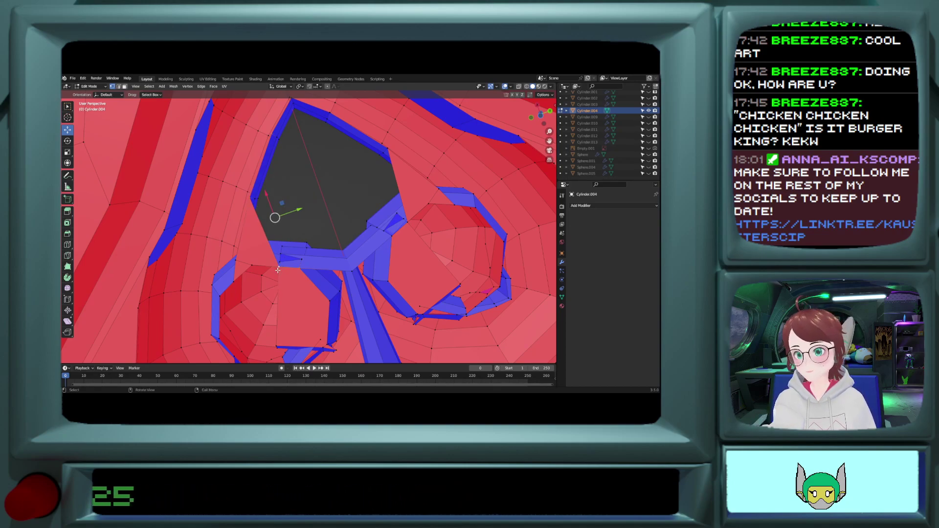
key(f)
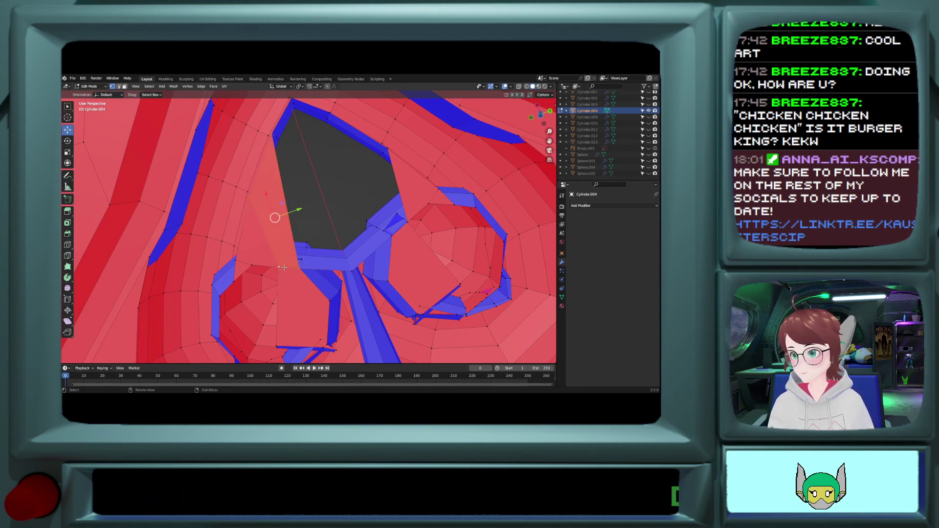
Step: Fill the matching section beside the second circular rim with a face reaching one frame vertex higher in the pointed hole
click(396, 230)
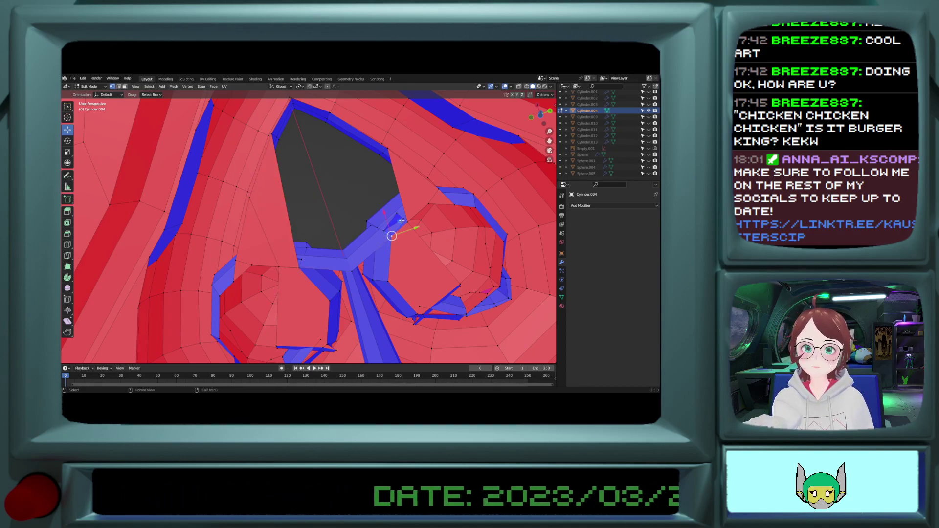
shift+click(386, 147)
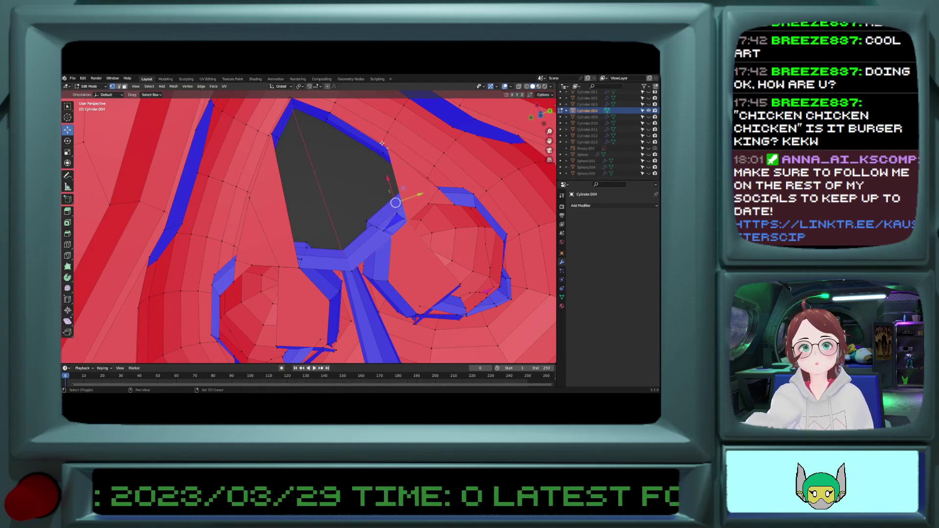
shift+click(328, 114)
key(f)
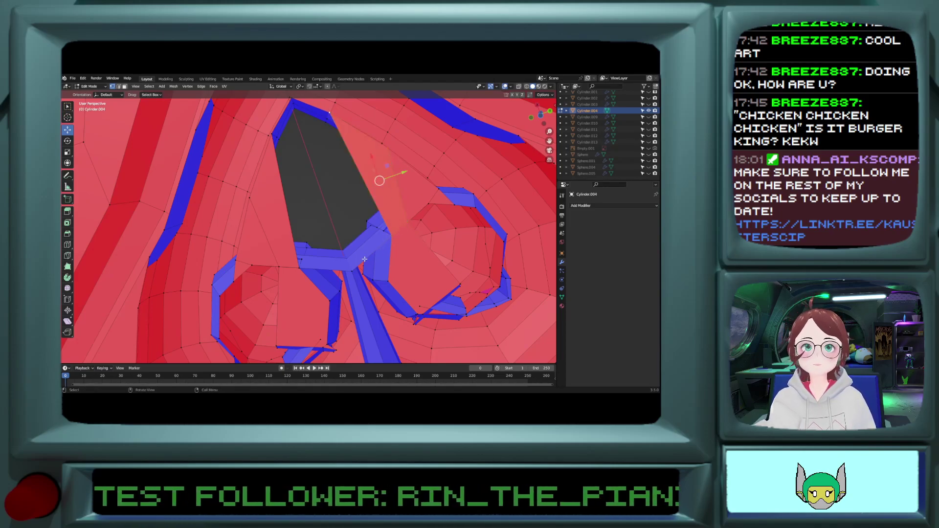
click(350, 271)
shift+click(394, 236)
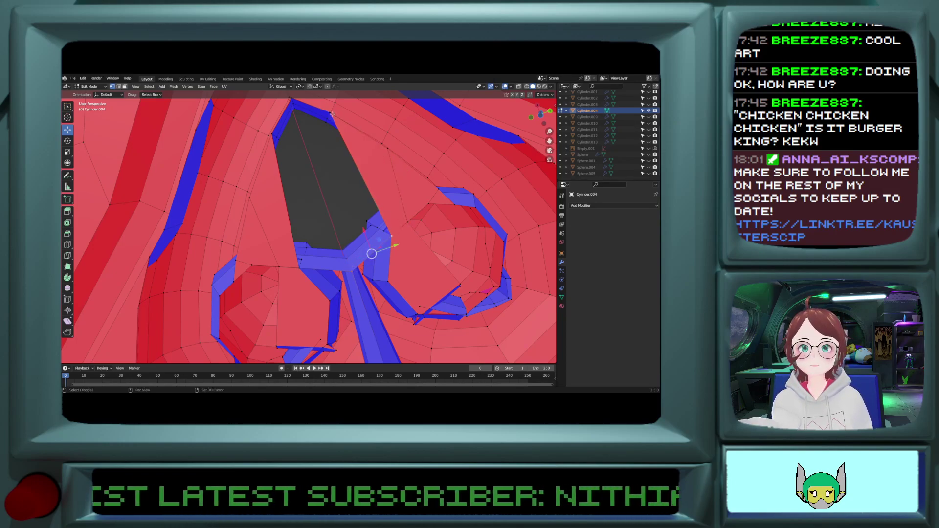
shift+click(296, 104)
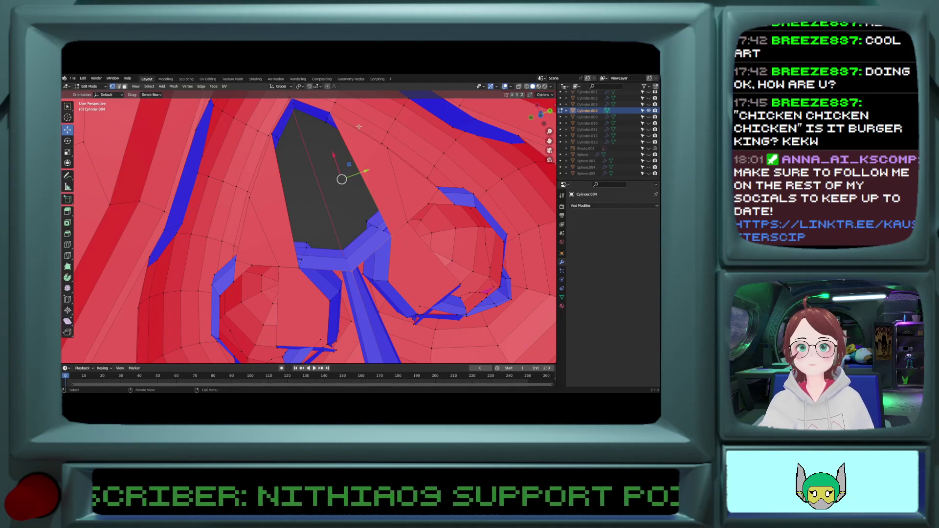
Step: Fill the first rim's half of the pointed hole with a face, using the shortest path from the tip to the vertex between the rims
middle_drag(293, 100, 347, 146)
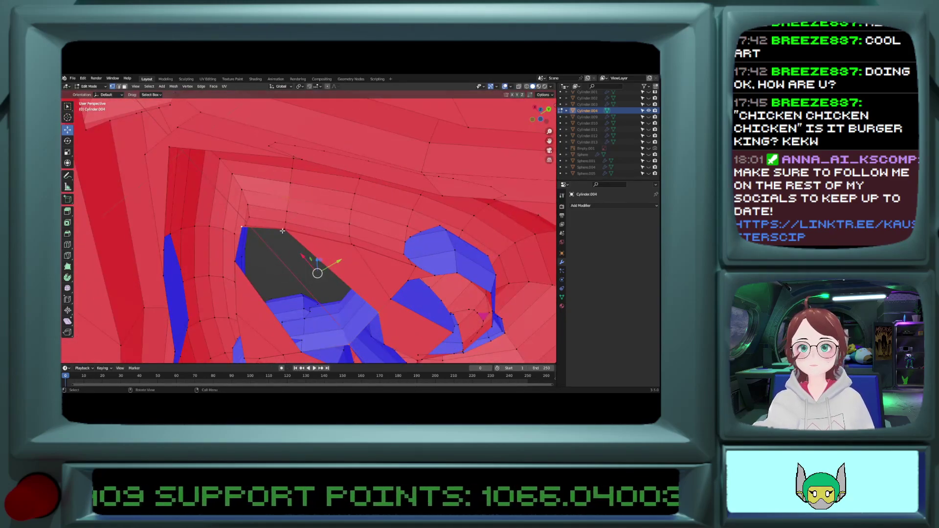
middle_drag(283, 230, 233, 122)
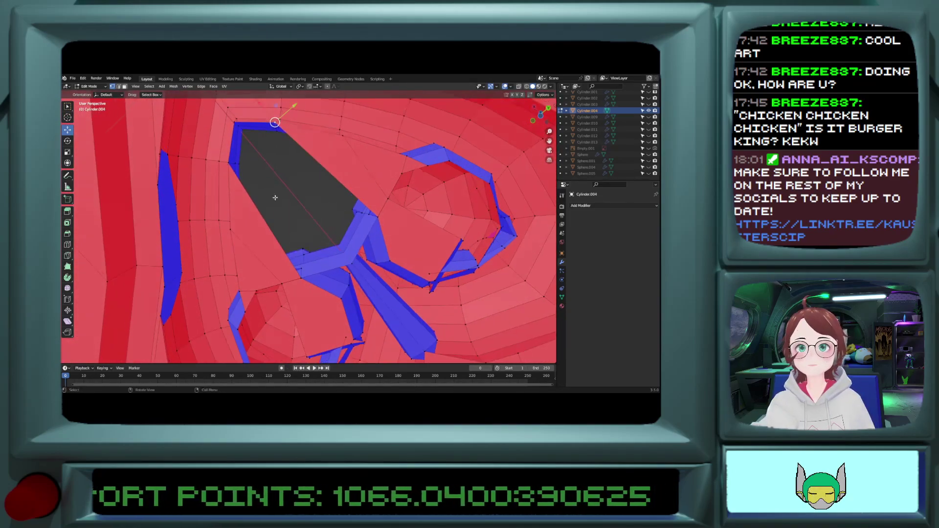
shift+right_click(234, 123)
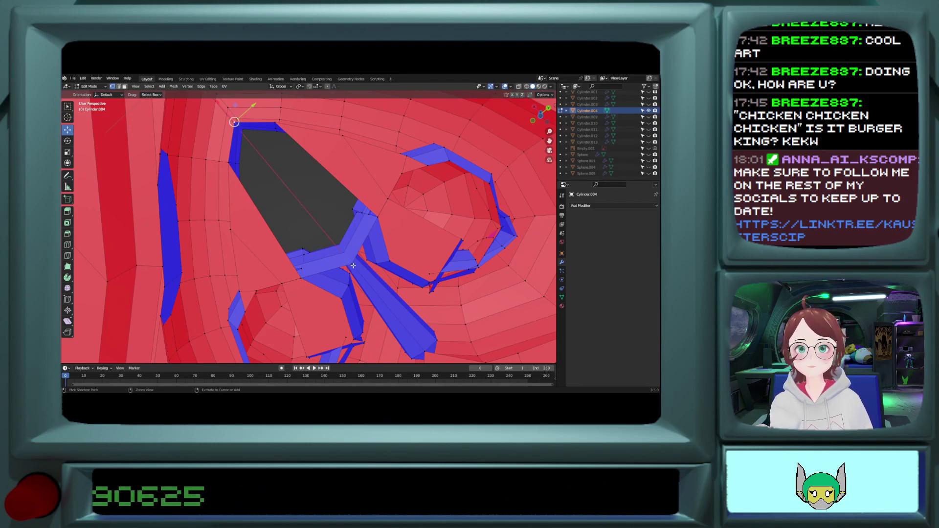
ctrl+click(351, 265)
key(f)
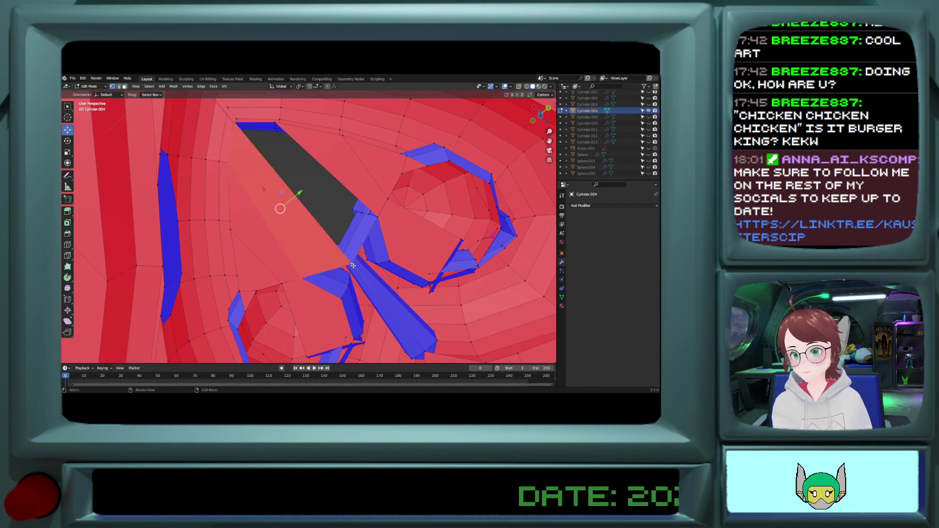
Step: Close the remaining half of the pointed hole with a face through the vertex between the rims, the second rim's corner and two tip vertices
click(353, 265)
shift+click(376, 217)
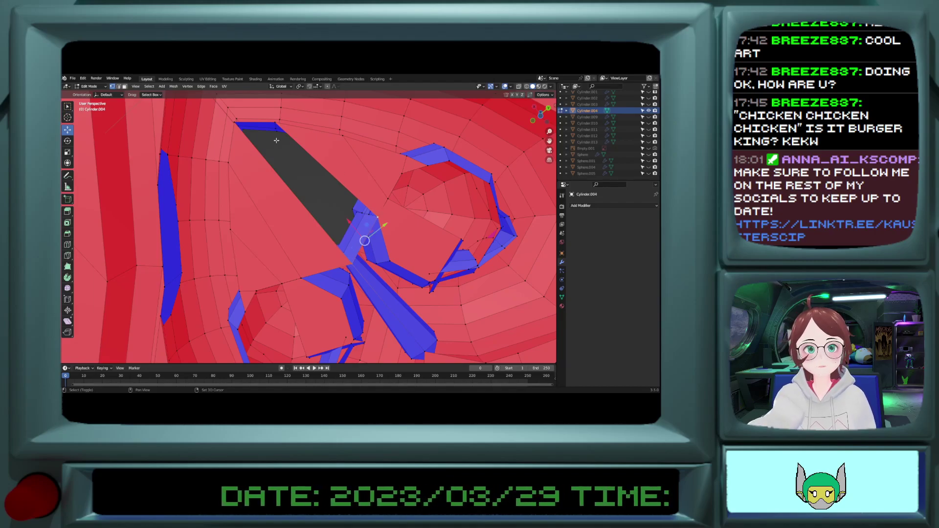
shift+click(276, 124)
shift+click(236, 123)
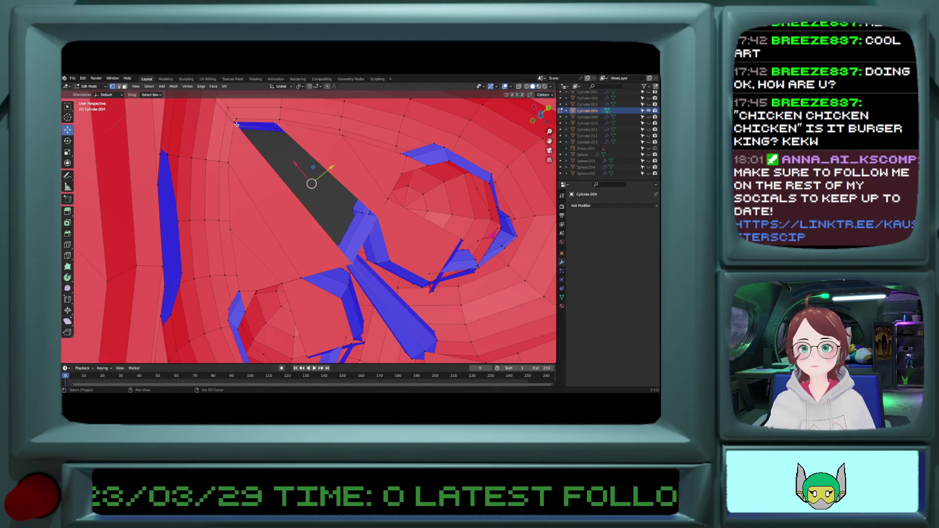
key(ctrl+z)
shift+click(236, 123)
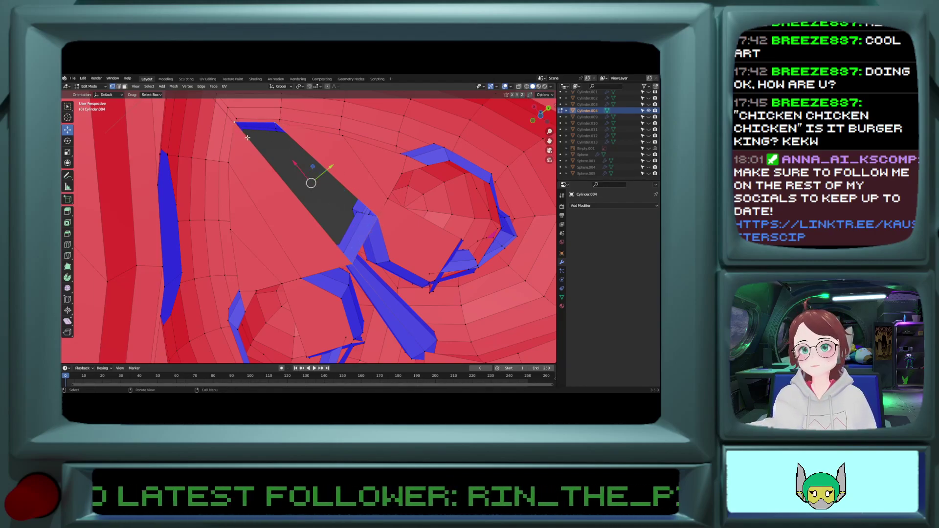
key(f)
Step: Select the whole mesh, view it from below and apply Symmetrize
scroll(257, 183, down, 10)
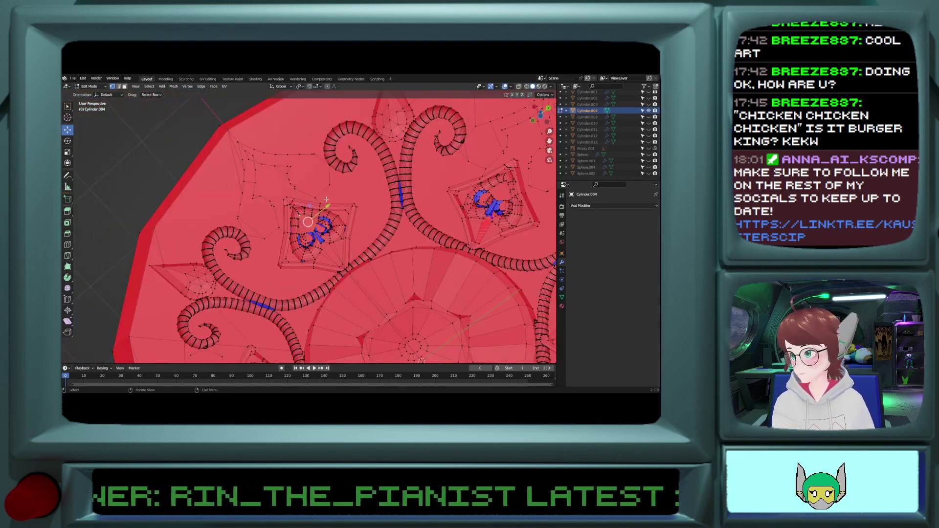
key(a)
shift+middle_drag(468, 267, 326, 203)
scroll(326, 203, down, 1)
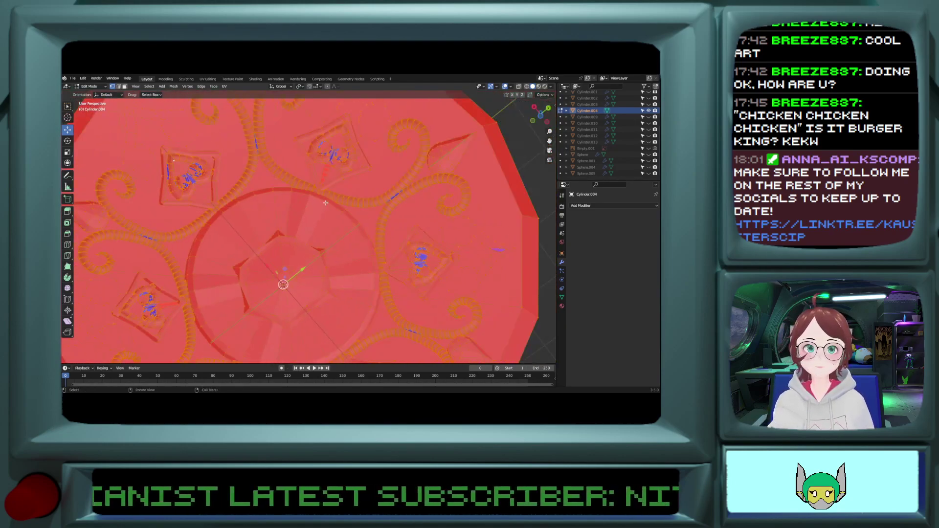
scroll(324, 208, down, 3)
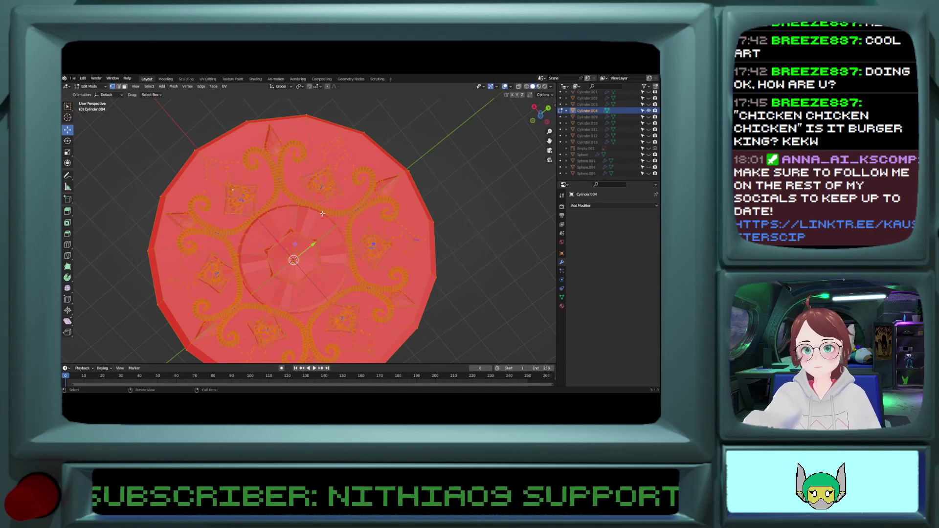
key(KP_7)
key(ctrl+KP_7)
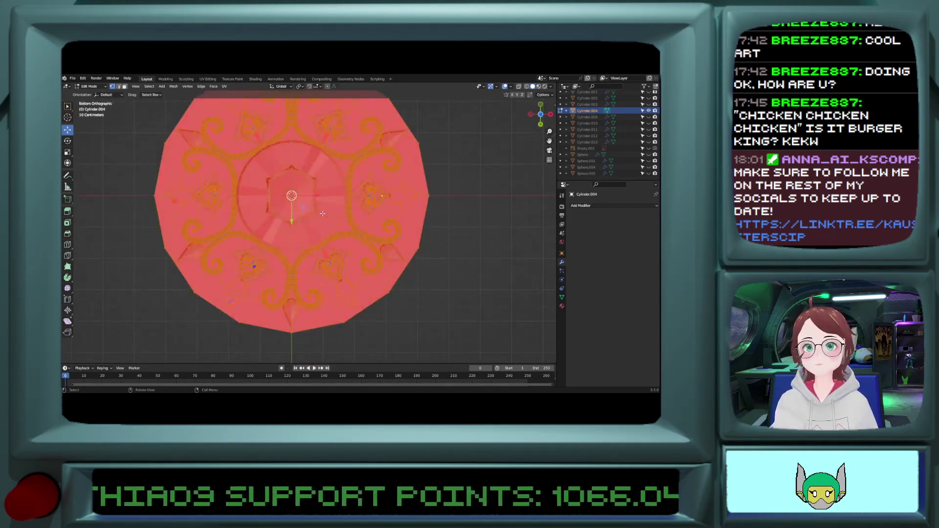
scroll(322, 214, up, 3)
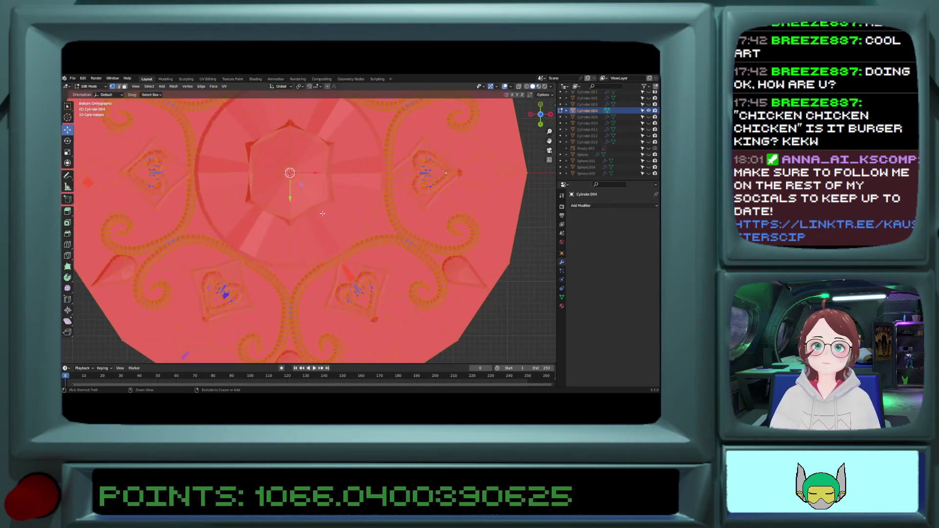
click(174, 86)
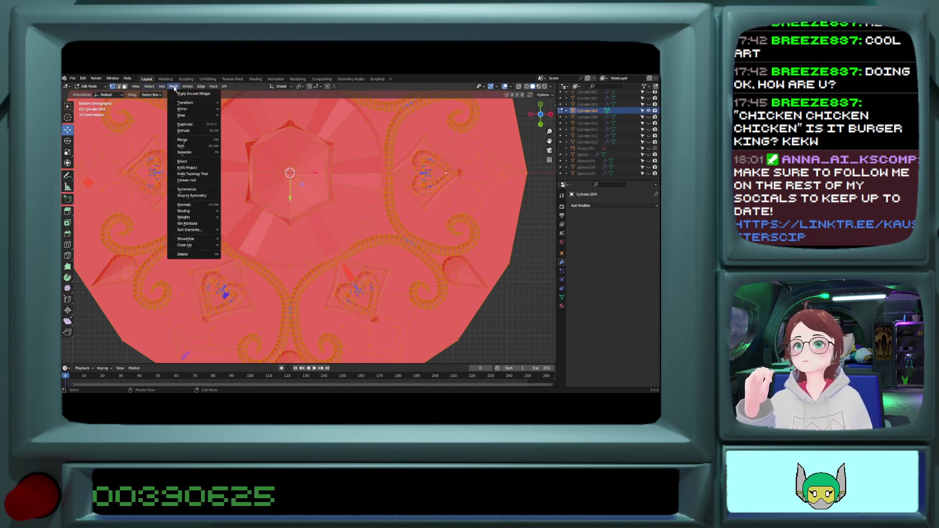
click(191, 190)
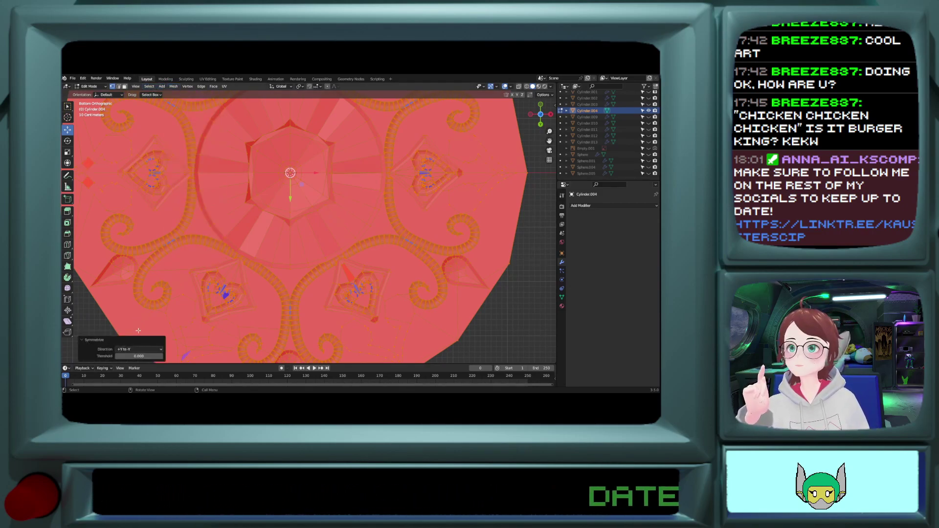
Step: Set the Symmetrize direction to +X to -X
click(138, 349)
click(139, 342)
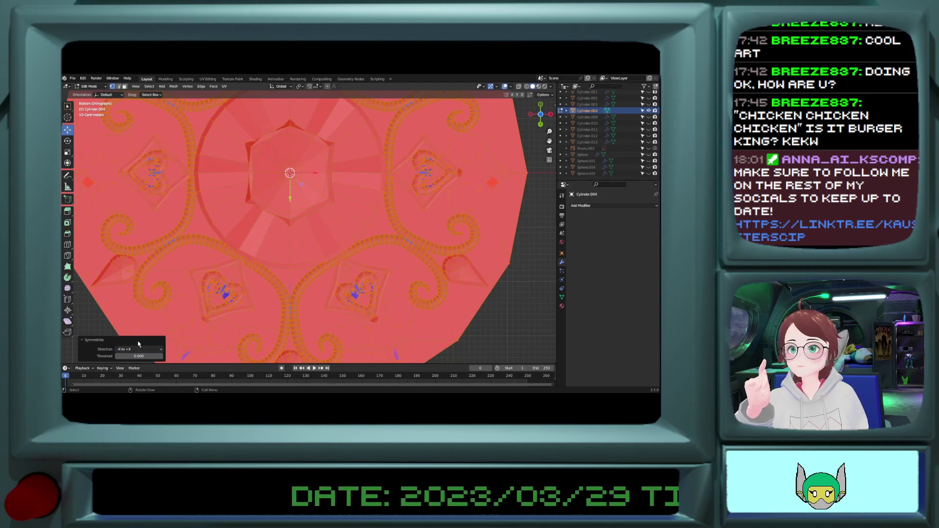
click(140, 350)
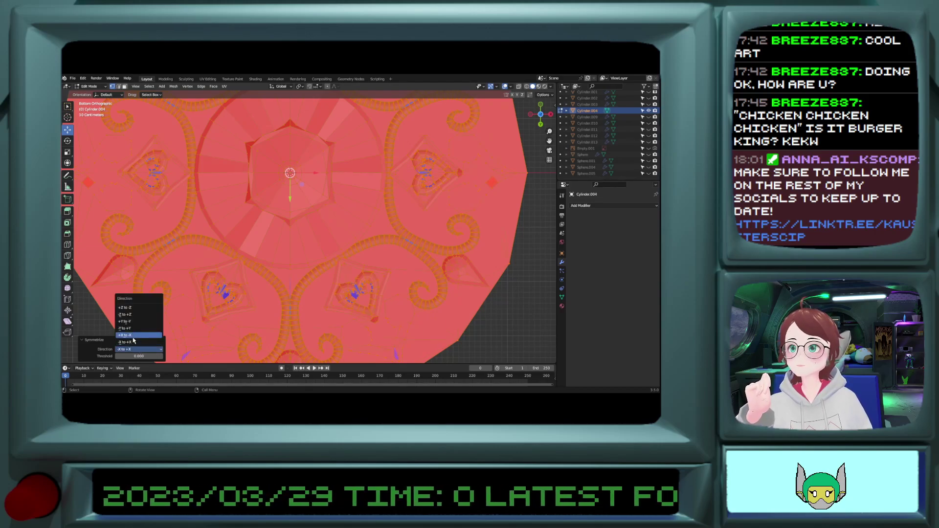
click(132, 337)
scroll(300, 222, down, 5)
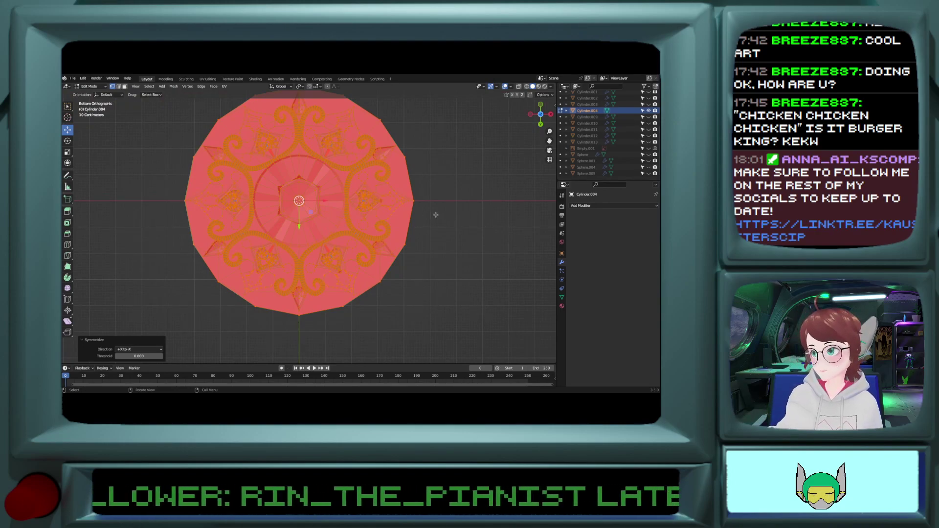
Step: Try to unhide the hidden geometry from Object Mode, undo it and return to Edit Mode
key(Tab)
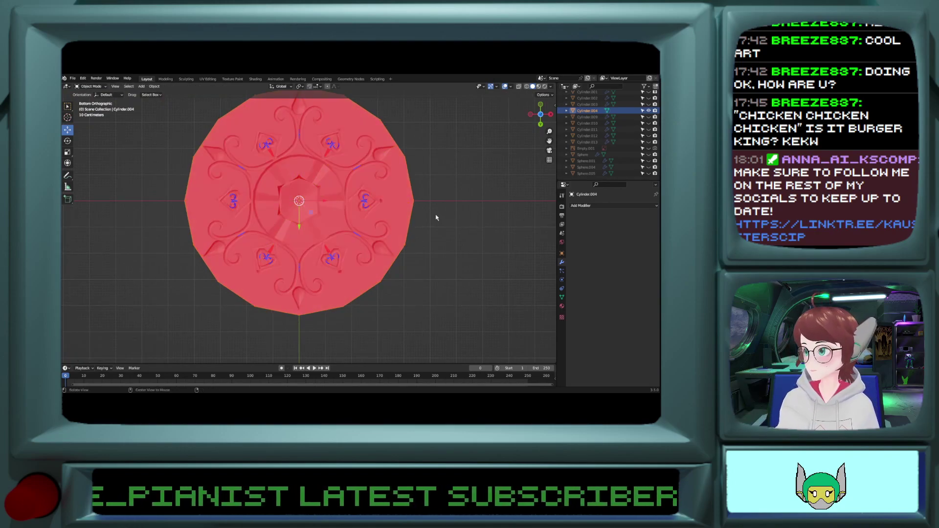
key(alt+h)
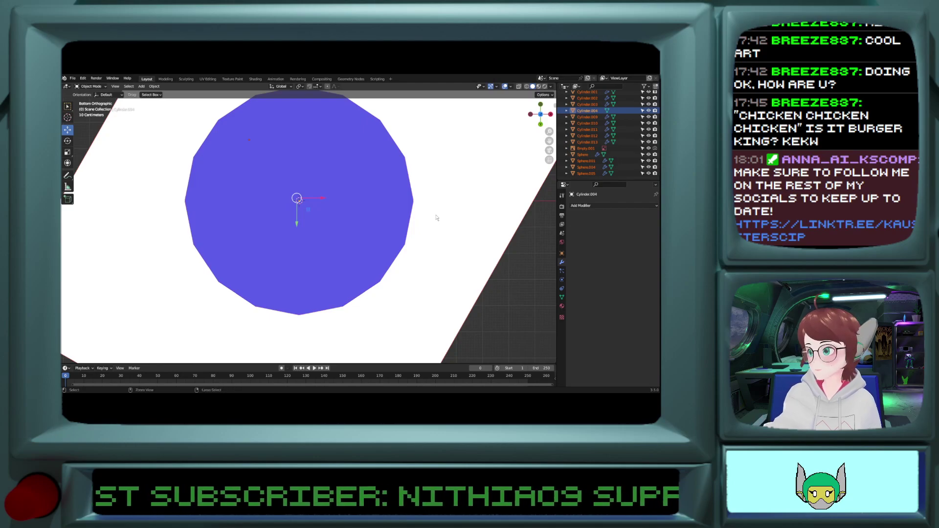
key(ctrl+z)
key(Tab)
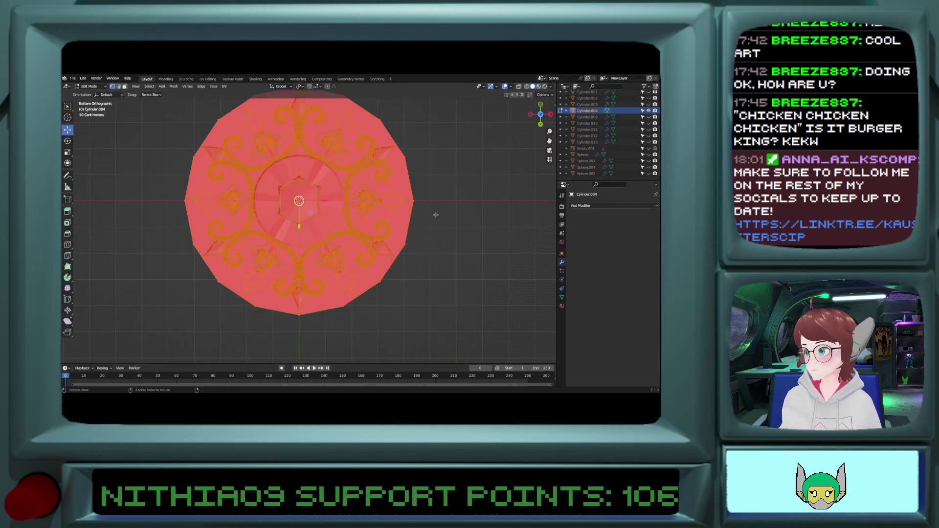
Step: Reveal any hidden geometry of the medallion mesh in Edit Mode
key(alt+h)
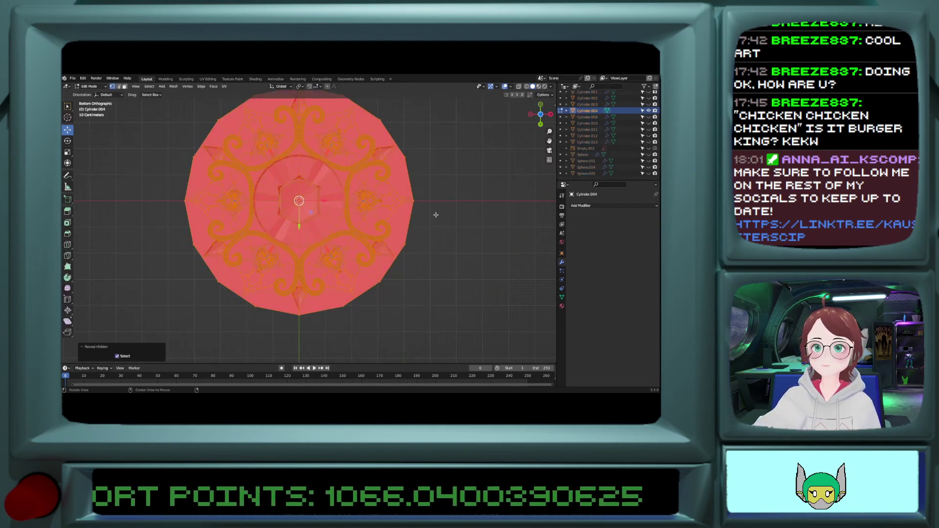
middle_drag(436, 214, 382, 216)
key(Tab)
key(Tab)
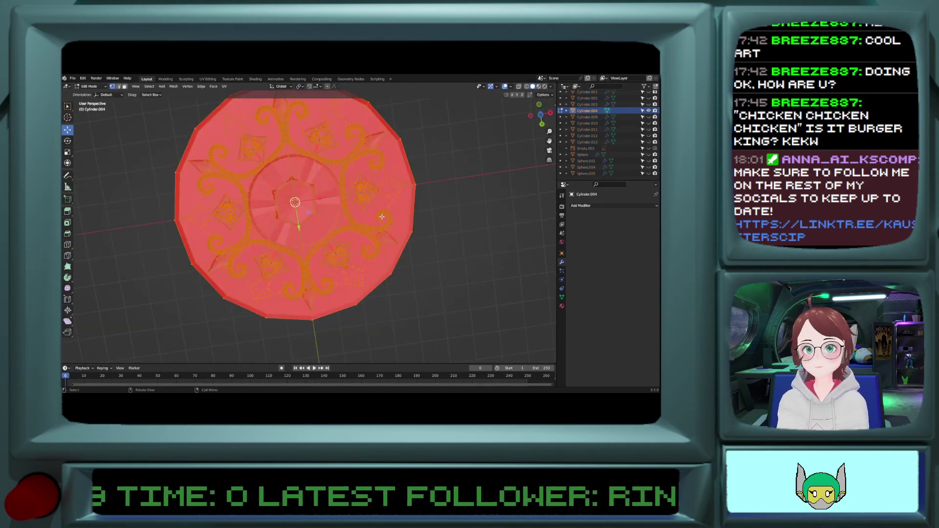
key(alt+h)
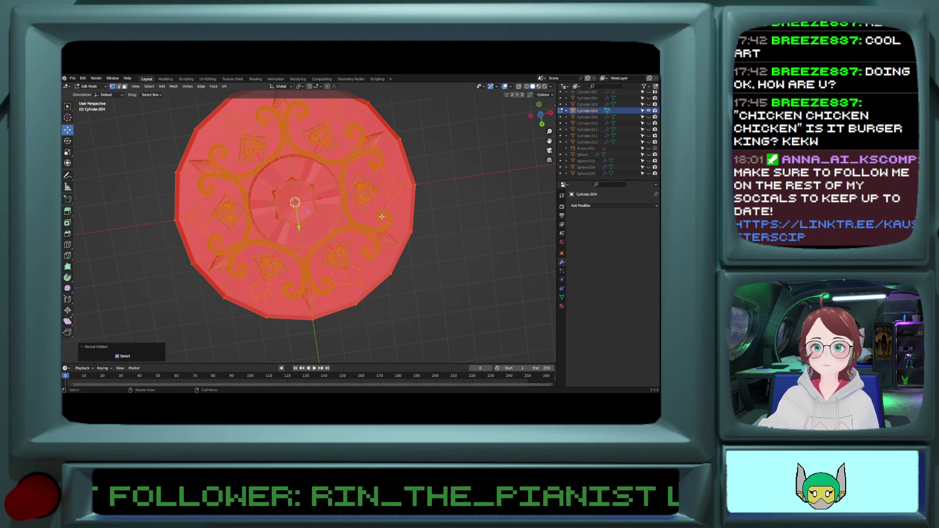
Step: Select the vertex loop around the medallion's open back, close it with one face and clear the selection
key(alt+a)
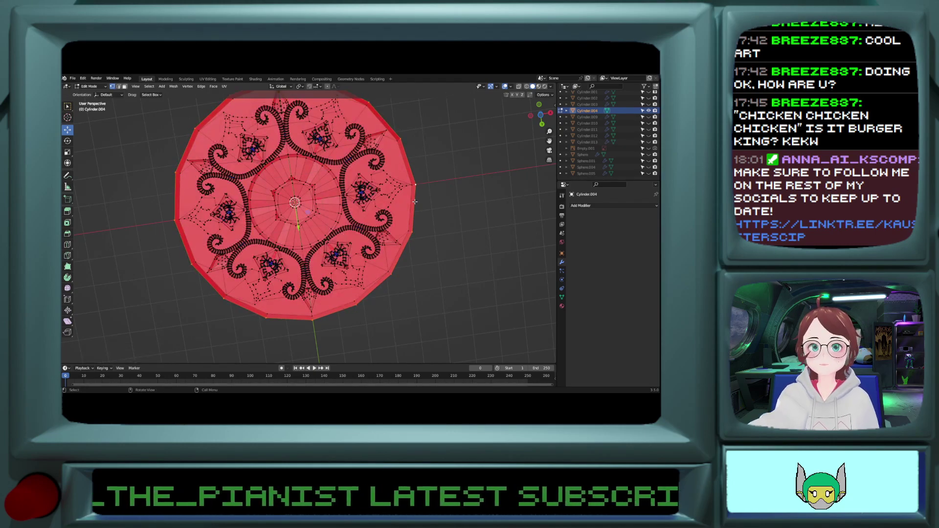
key(f)
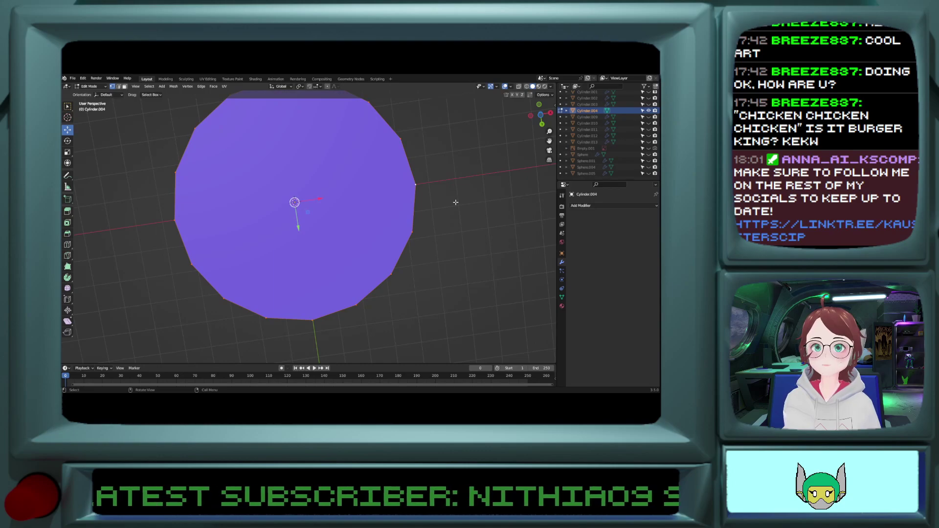
key(alt+a)
Step: Leave Edit Mode and examine the medallion's front for shading faults around the heart ornaments and their diamond frames
middle_drag(455, 202, 388, 323)
key(alt+h)
key(Tab)
middle_drag(442, 229, 415, 221)
scroll(414, 220, up, 8)
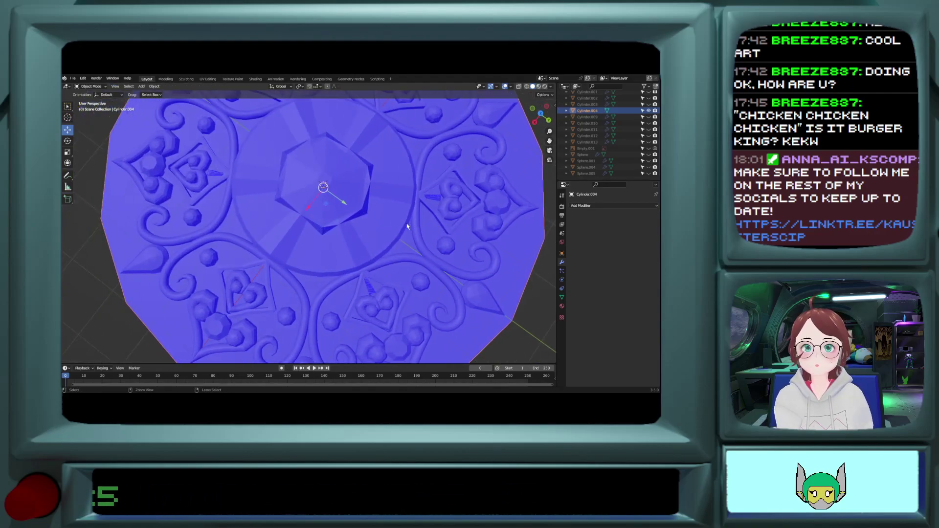
ctrl+scroll(415, 218, up, 10)
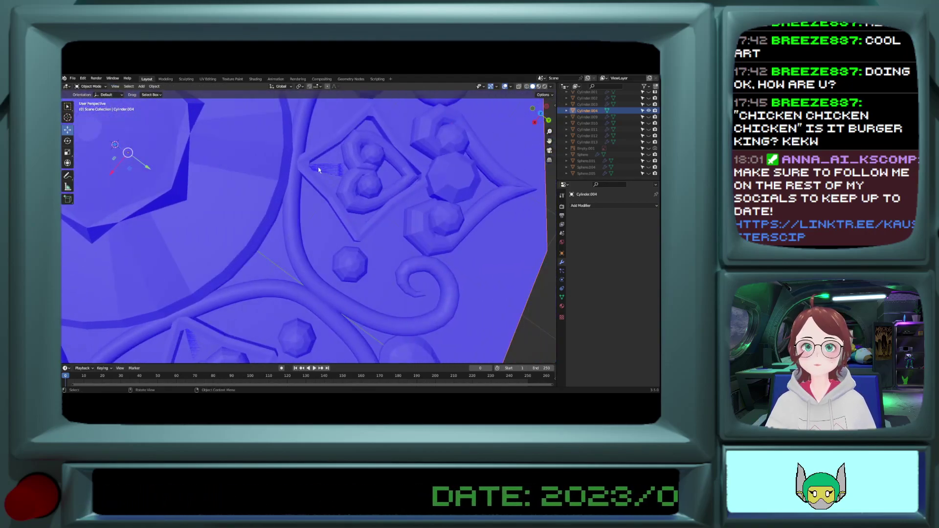
scroll(367, 168, up, 3)
scroll(367, 169, down, 7)
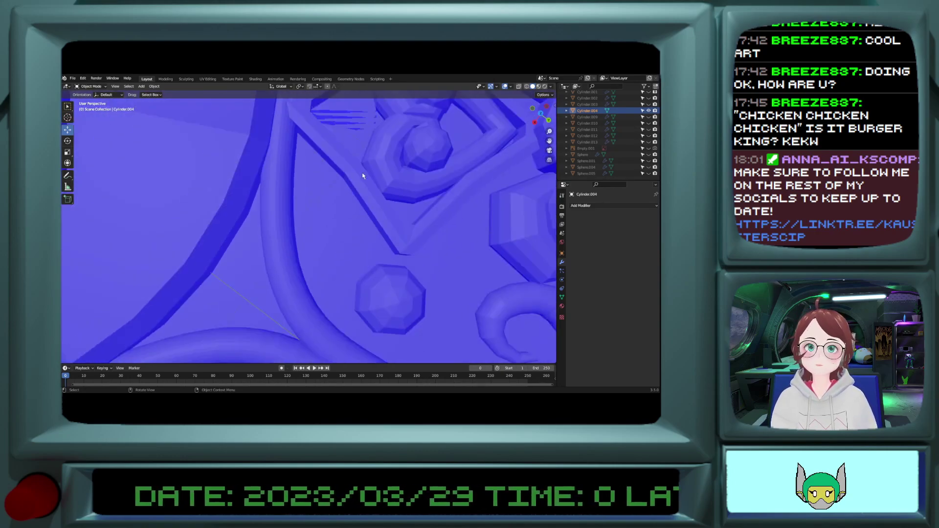
Step: In Edit Mode, delete the faulty face filling the gap between the heart ornament and its diamond frame's corner
key(Tab)
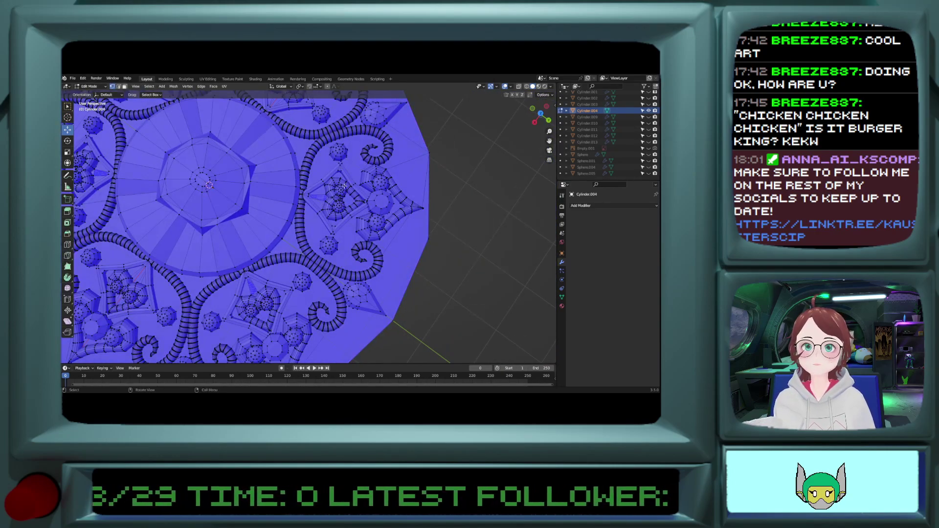
scroll(343, 186, up, 3)
shift+scroll(343, 187, up, 5)
scroll(345, 237, up, 10)
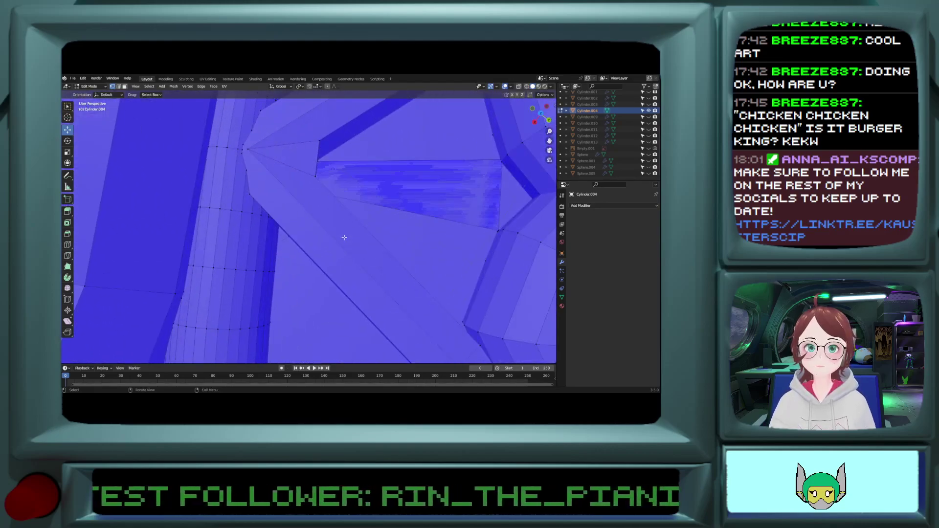
ctrl+scroll(342, 238, up, 5)
scroll(342, 238, down, 5)
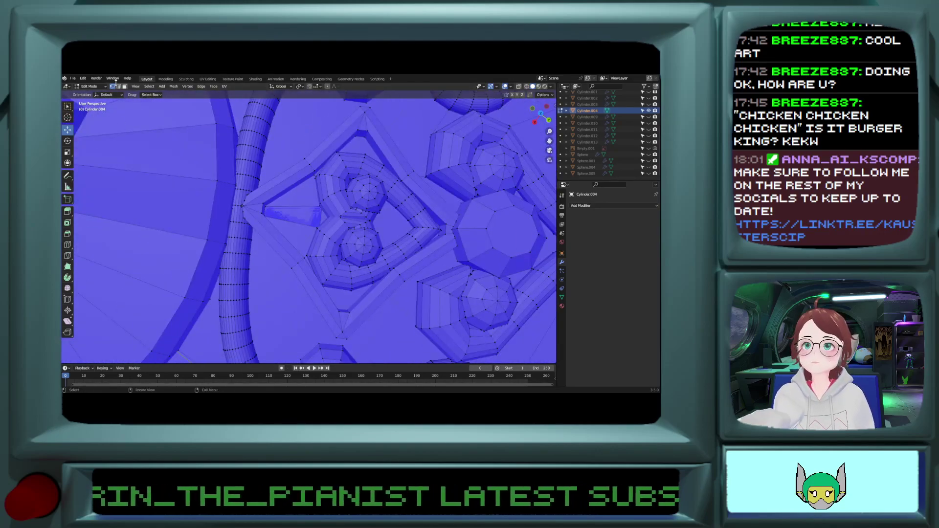
click(302, 212)
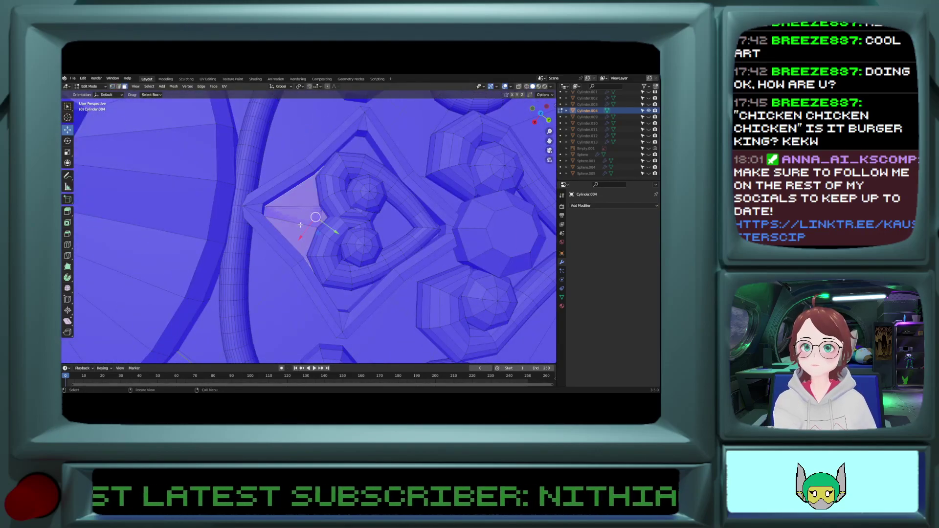
key(x)
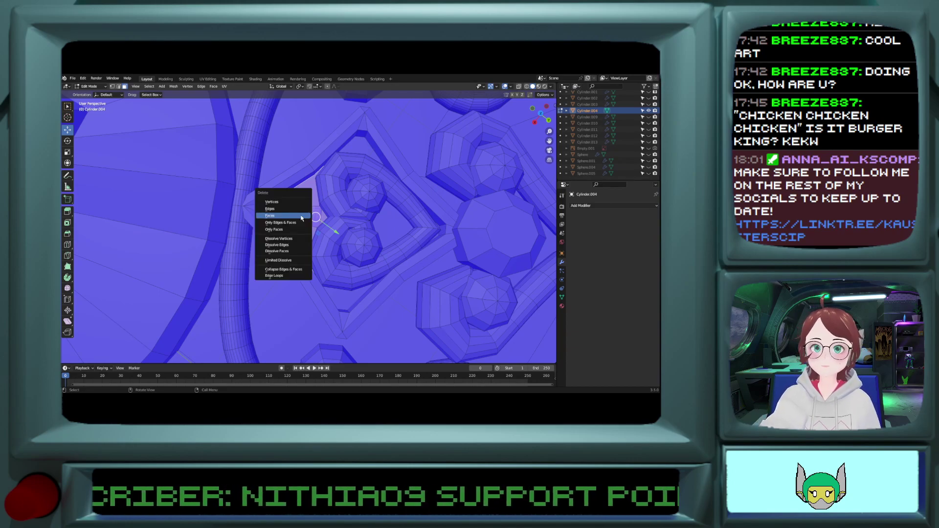
click(298, 218)
scroll(296, 234, up, 4)
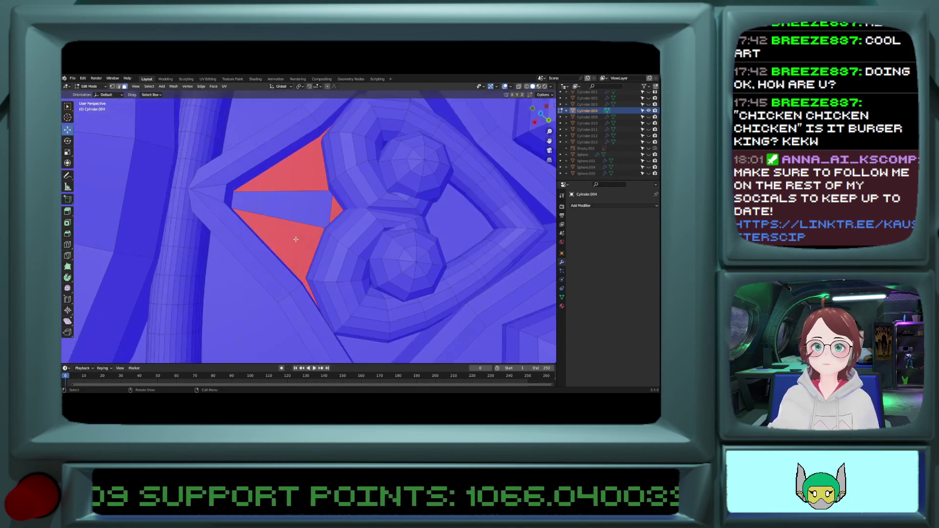
Step: Hide the large face closing the medallion's back to expose the gap around the leftover strip from behind
middle_drag(295, 237, 357, 174)
scroll(278, 234, down, 6)
key(h)
scroll(285, 235, up, 3)
scroll(358, 174, up, 7)
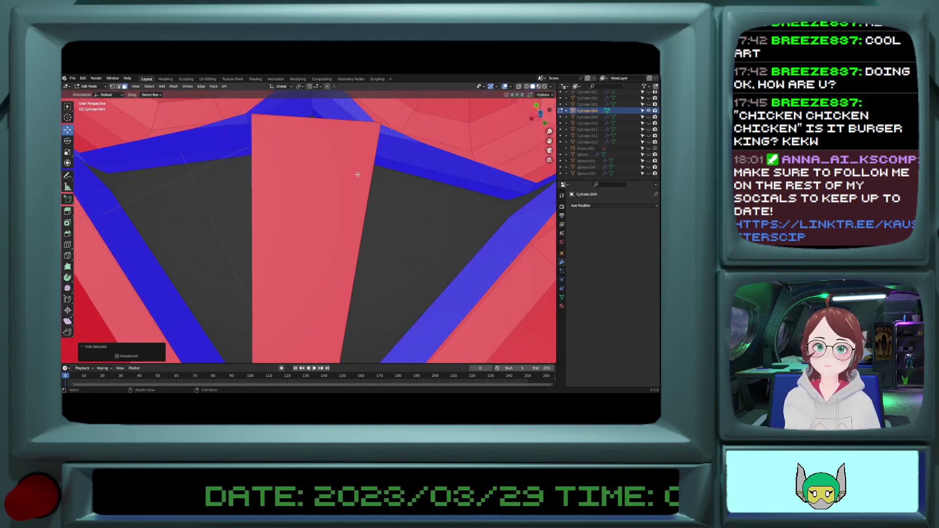
scroll(357, 174, down, 3)
Step: In vertex selection mode, merge one corner of the leftover strip's heart-side end onto the adjacent heart border vertex, using At Last
click(115, 86)
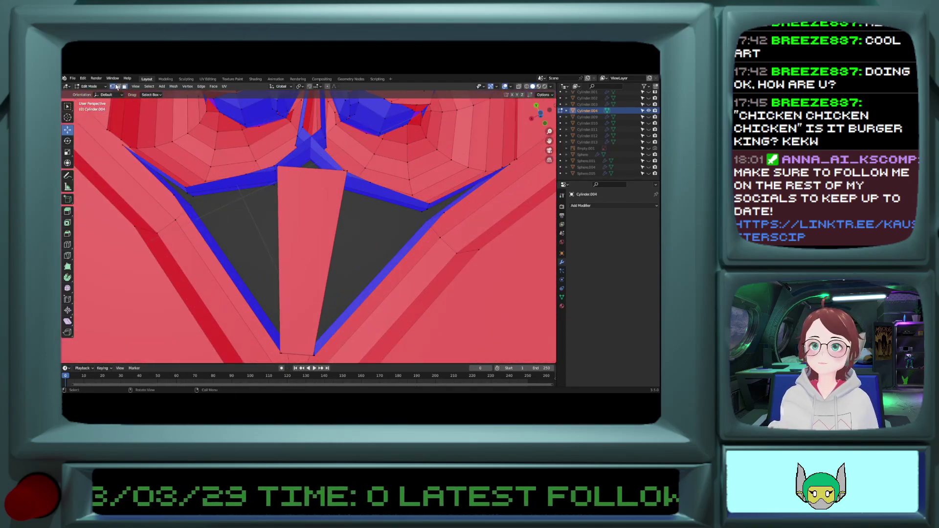
shift+click(175, 196)
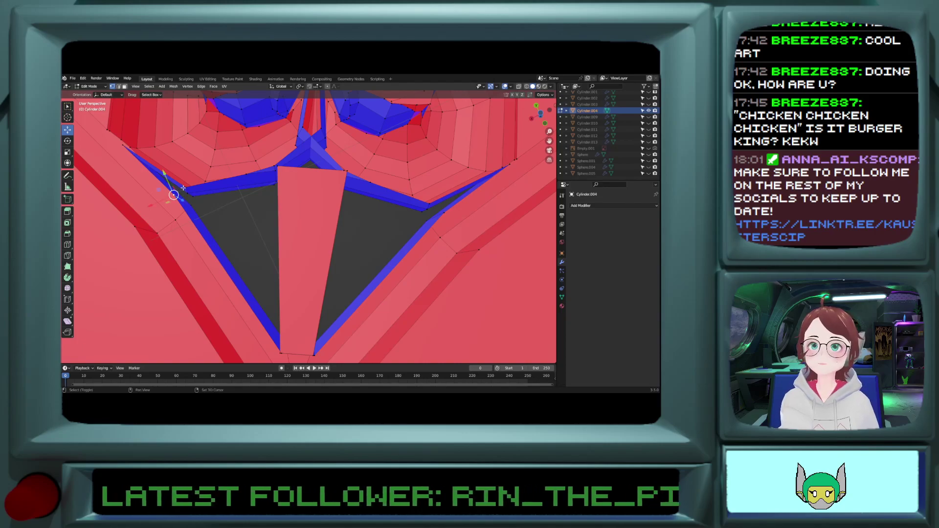
shift+click(184, 188)
shift+click(126, 146)
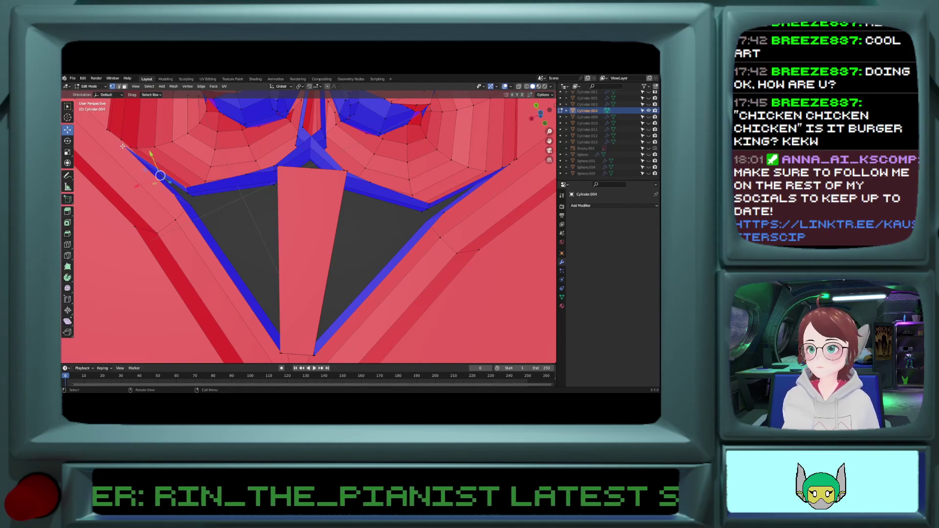
scroll(278, 167, up, 4)
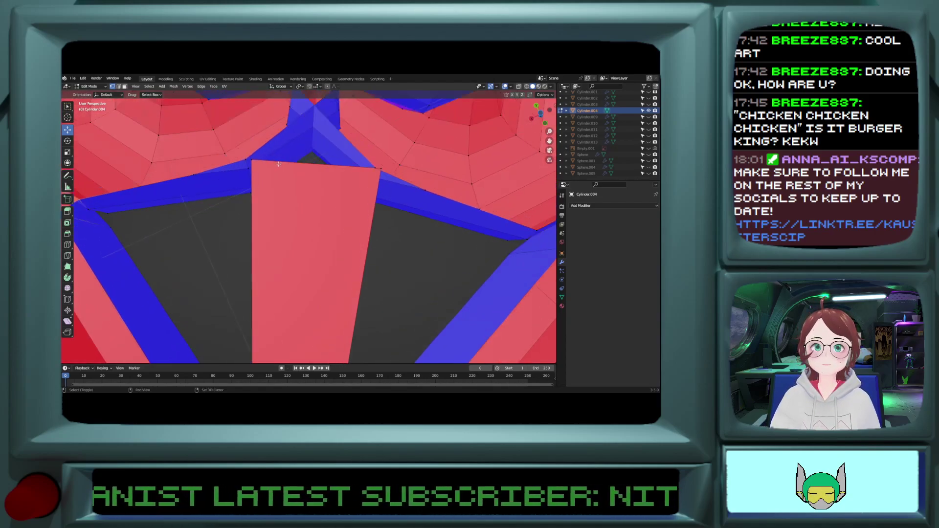
shift+click(252, 174)
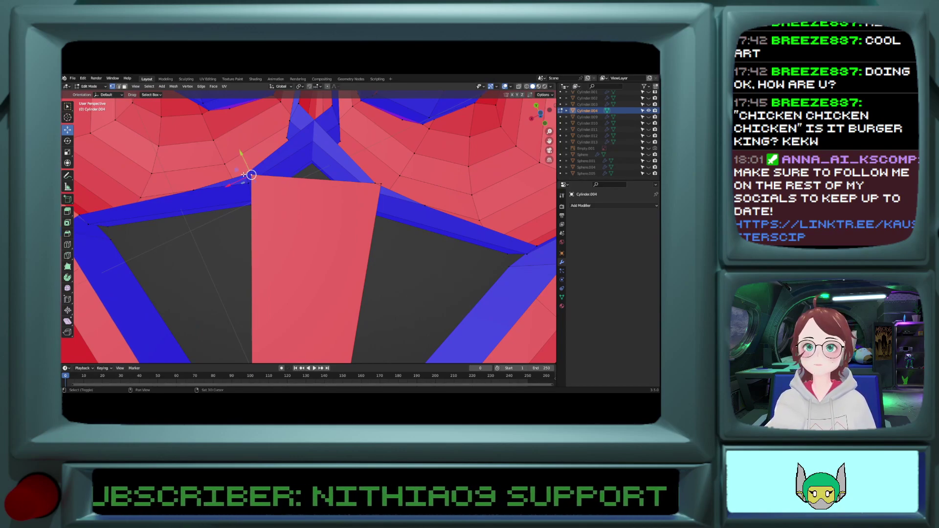
key(m)
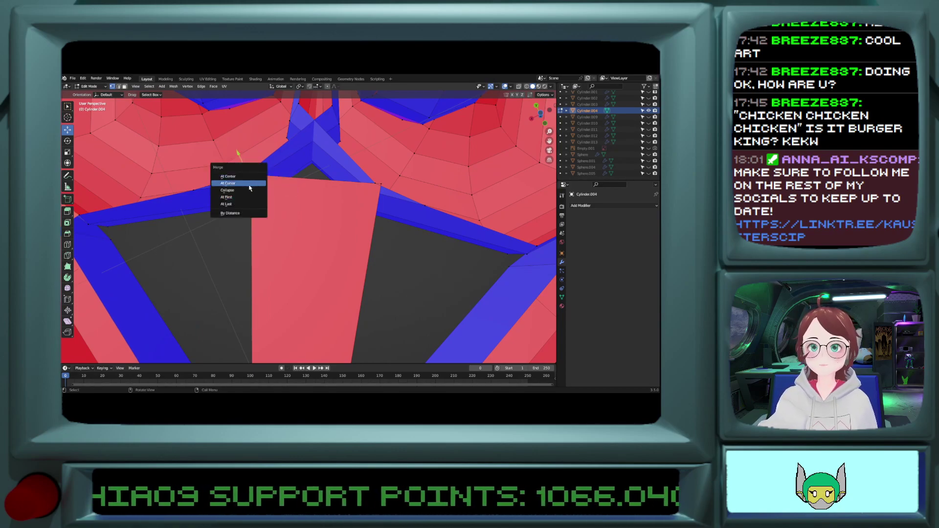
click(247, 204)
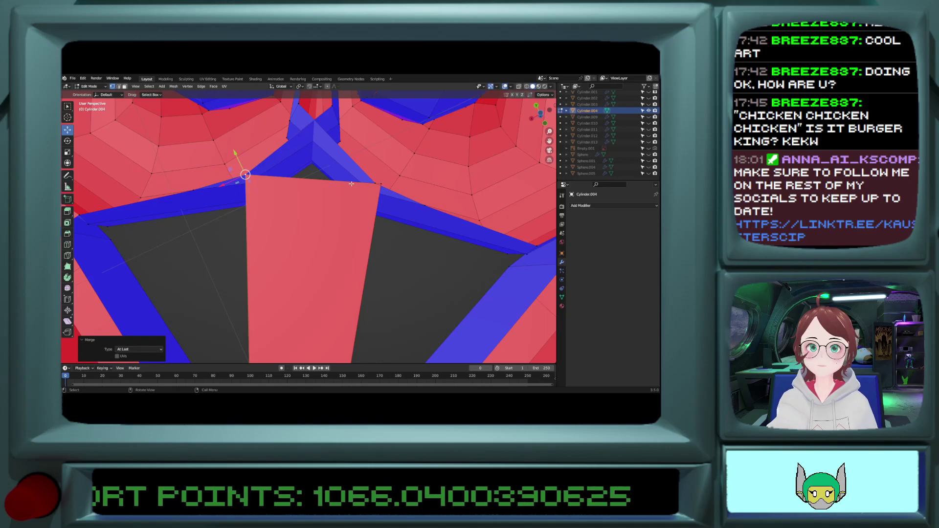
Step: Merge the strip's other heart-side corner onto its neighbouring heart border vertex, using At Last, and clear the selection
click(380, 182)
shift+click(374, 182)
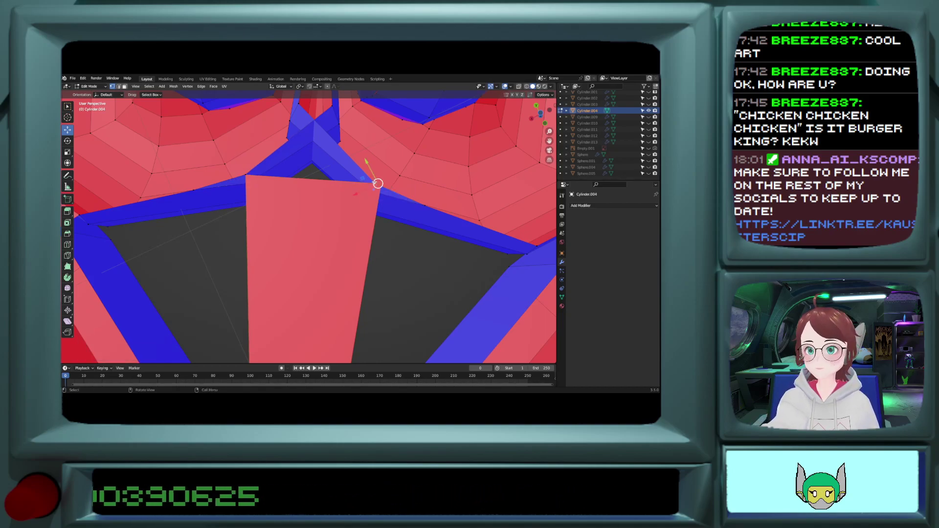
key(n)
key(m)
click(374, 184)
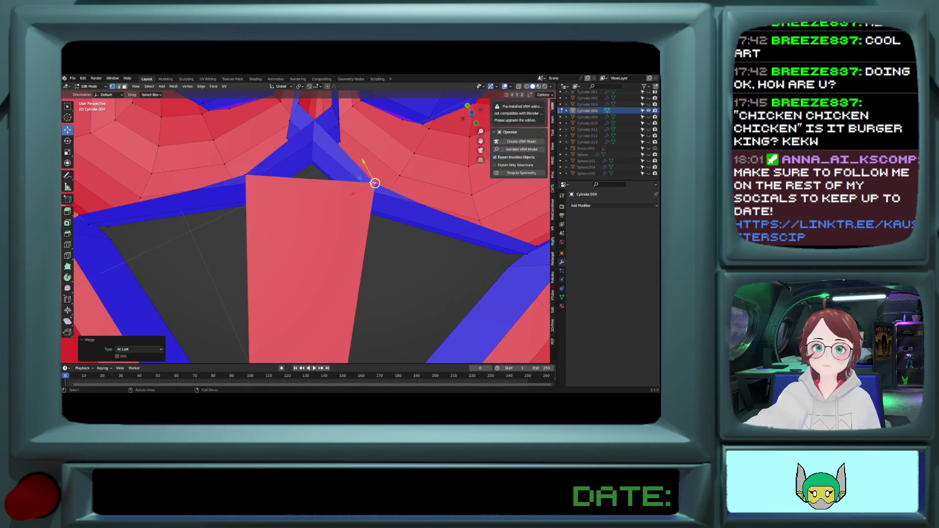
click(374, 182)
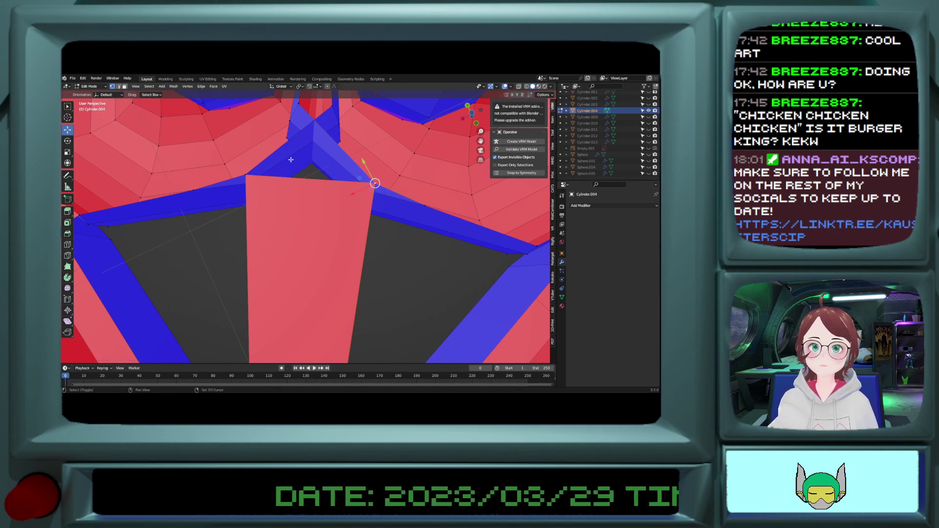
click(321, 145)
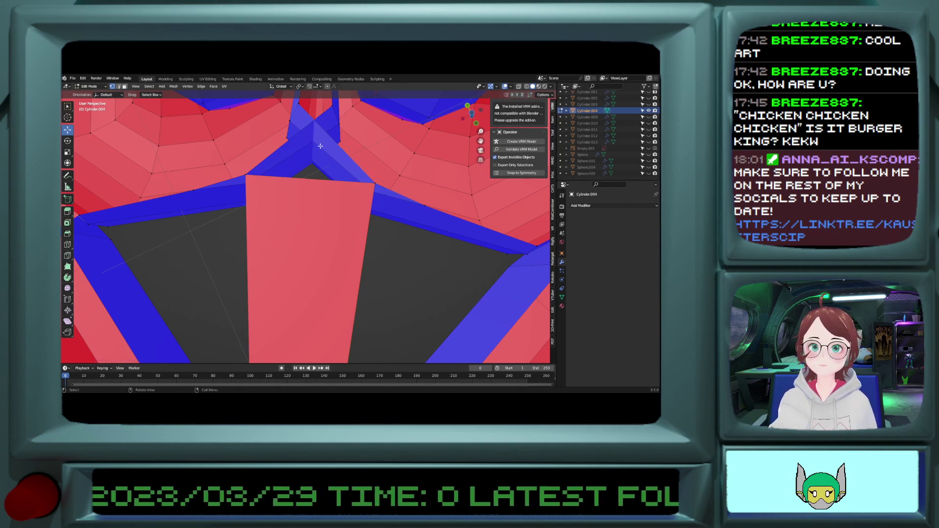